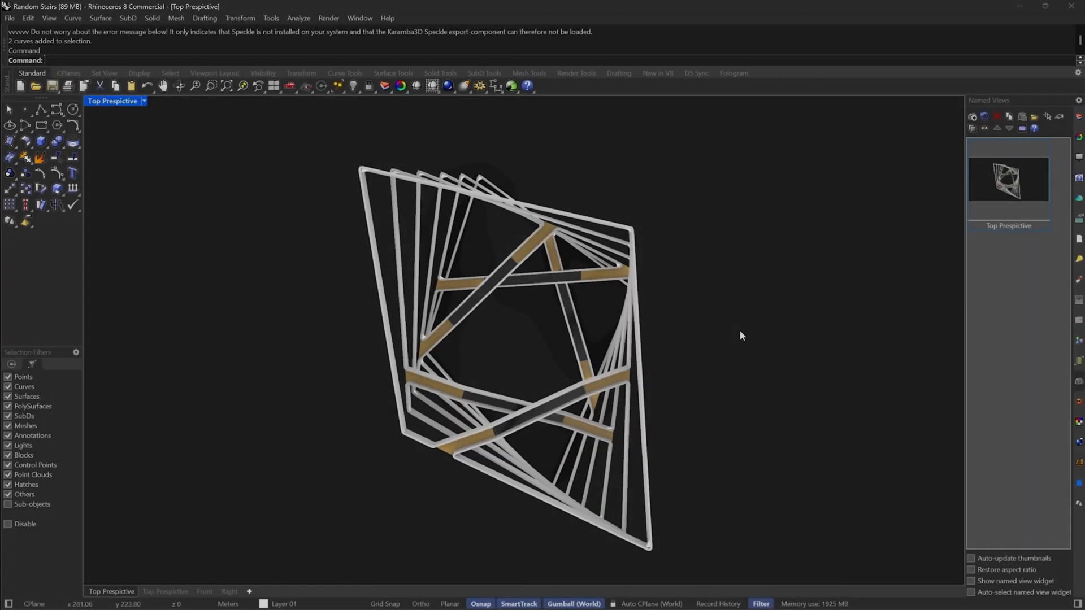
# Examine the finished staircase model and the three stacks of quadrilateral curves beside it from several angles
pyautogui.scroll(-5, 707, 297)
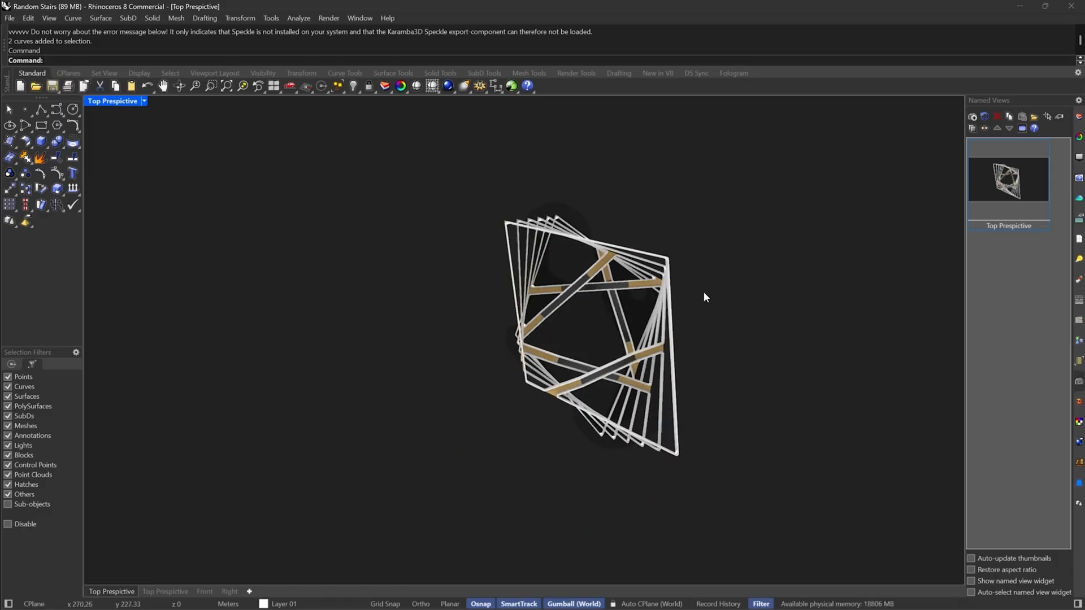
pyautogui.scroll(1, 703, 298)
pyautogui.scroll(3, 702, 297)
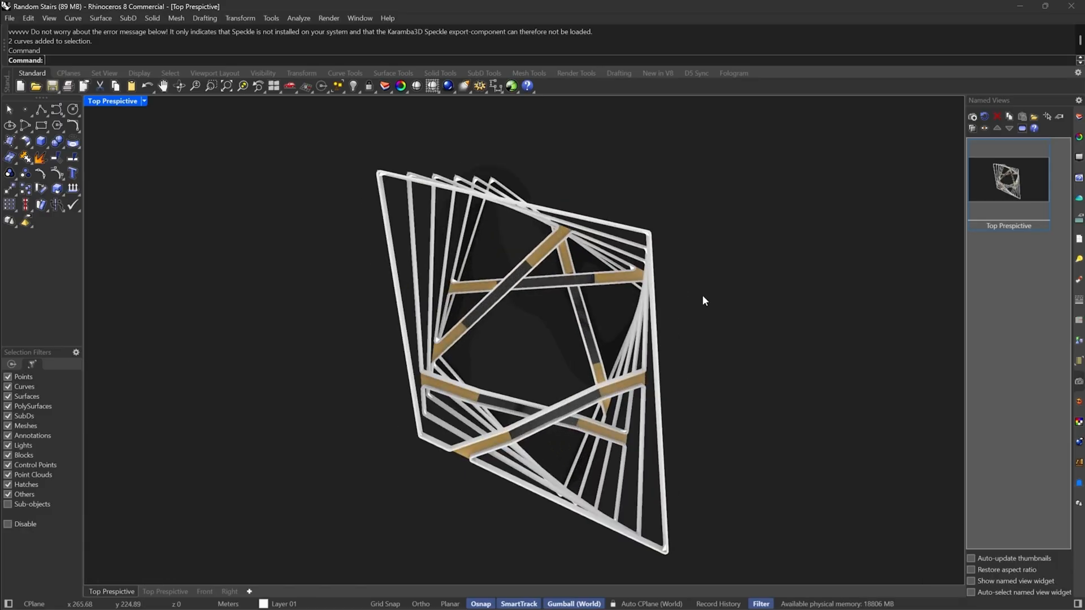
pyautogui.moveTo(701, 295); pyautogui.dragTo(657, 311, button='right')
pyautogui.scroll(-12, 671, 302)
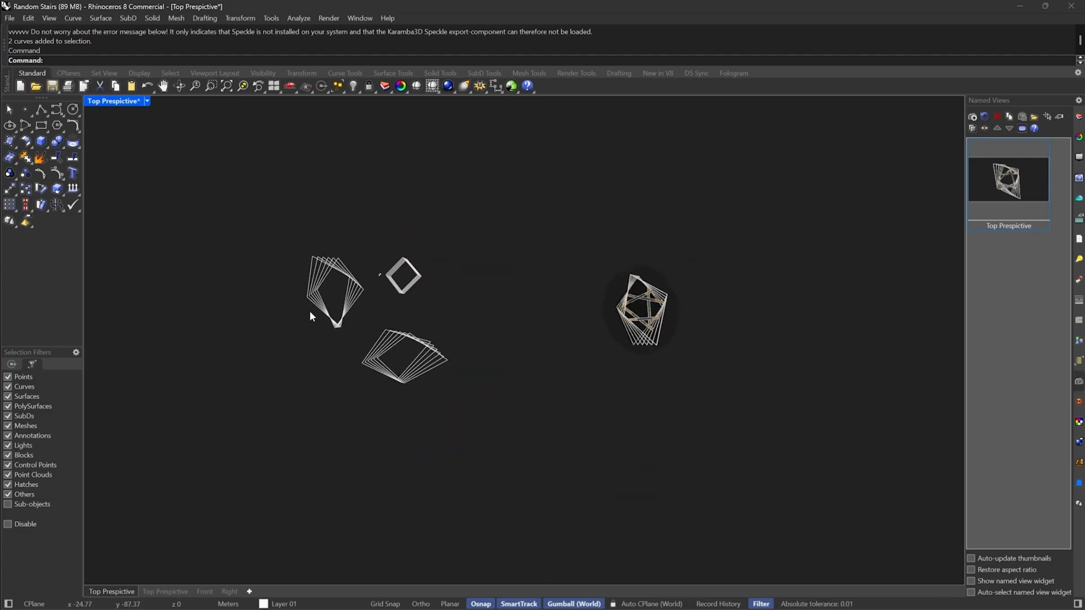
pyautogui.scroll(7, 306, 285)
pyautogui.scroll(2, 334, 284)
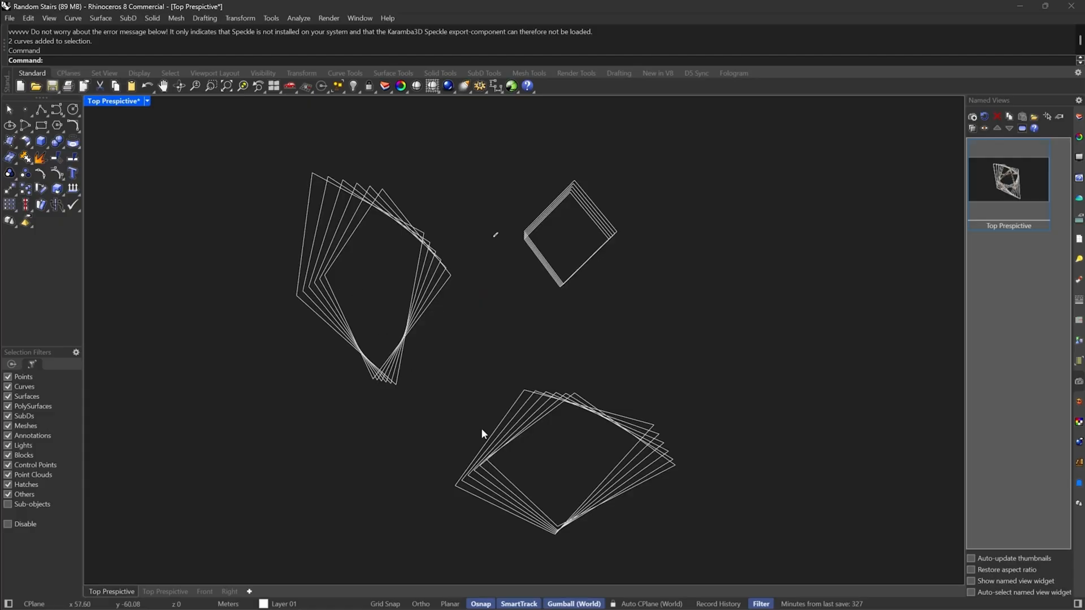
pyautogui.moveTo(553, 465); pyautogui.dragTo(569, 352, button='right')
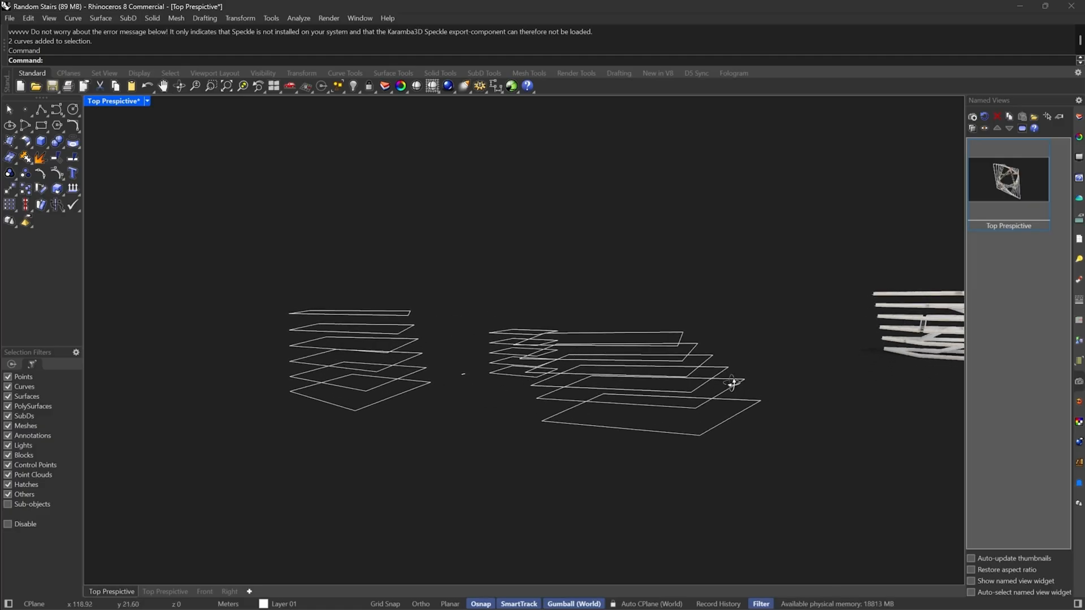
pyautogui.moveTo(732, 383); pyautogui.dragTo(768, 467, button='right')
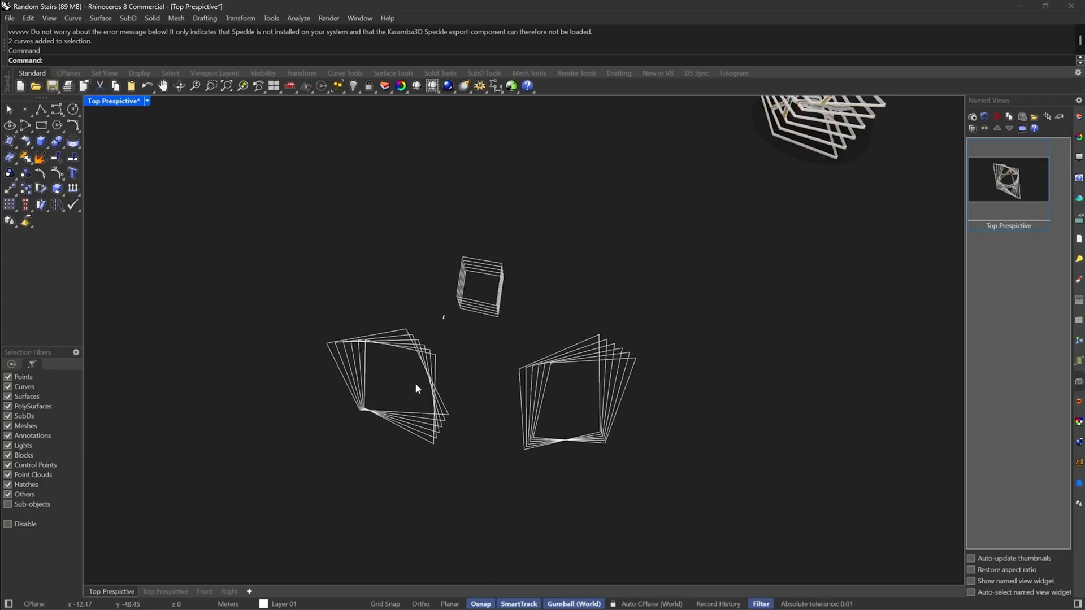
pyautogui.moveTo(416, 388); pyautogui.dragTo(697, 324, button='right')
# Switch to Grasshopper and place a Curve parameter on the canvas
pyautogui.click(513, 87)
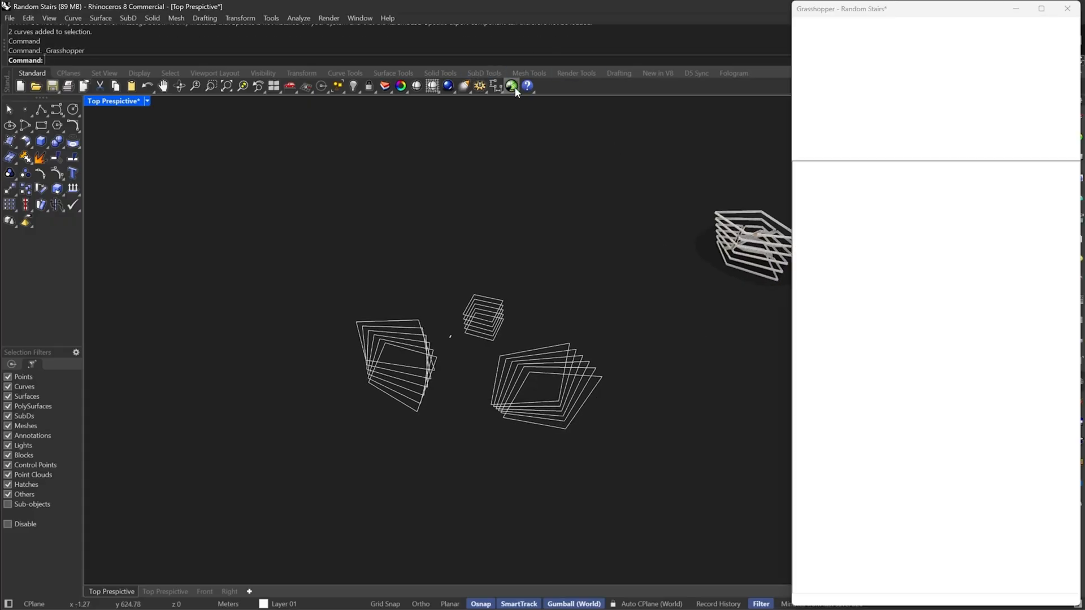
pyautogui.scroll(3, 863, 220)
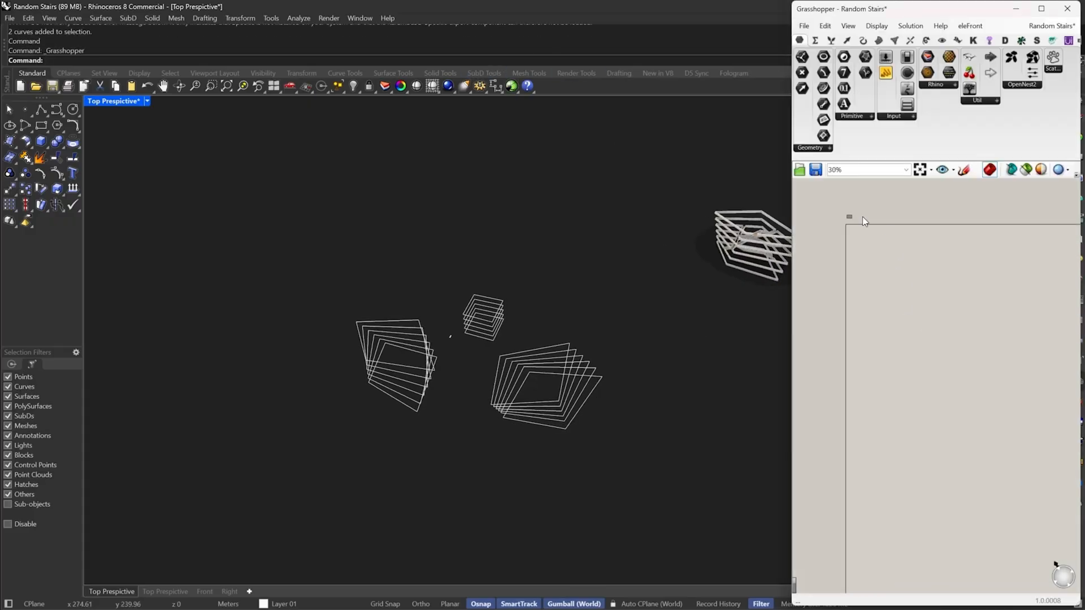
pyautogui.click(825, 88)
pyautogui.click(867, 310)
# Reference the six quadrilaterals of the stack nearest the finished model as multiple curves in the Curve parameter
pyautogui.rightClick(867, 310)
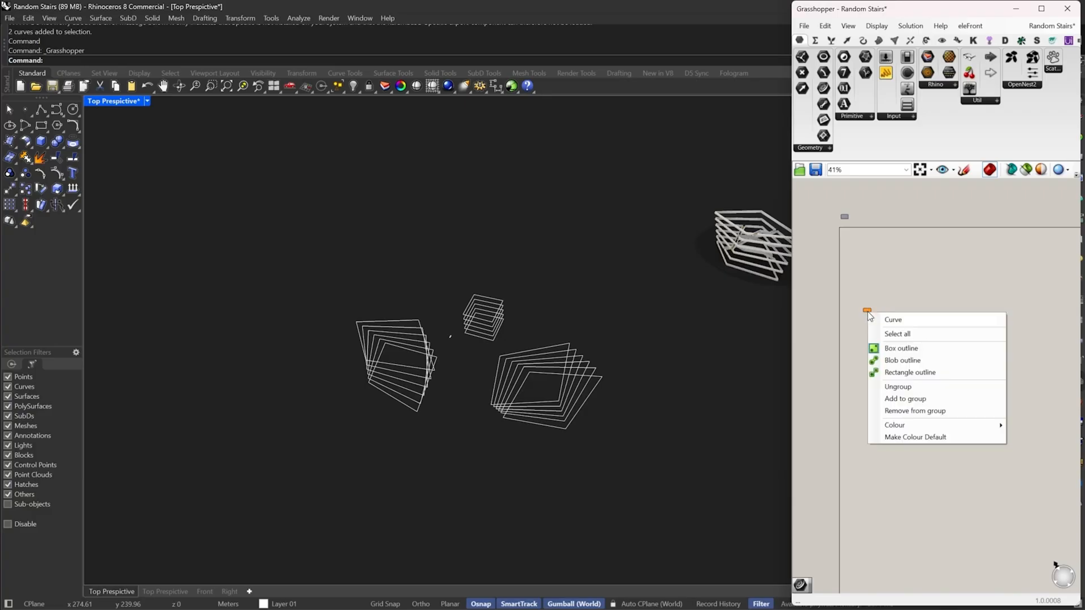
pyautogui.scroll(2, 867, 310)
pyautogui.click(866, 309)
pyautogui.rightClick(867, 309)
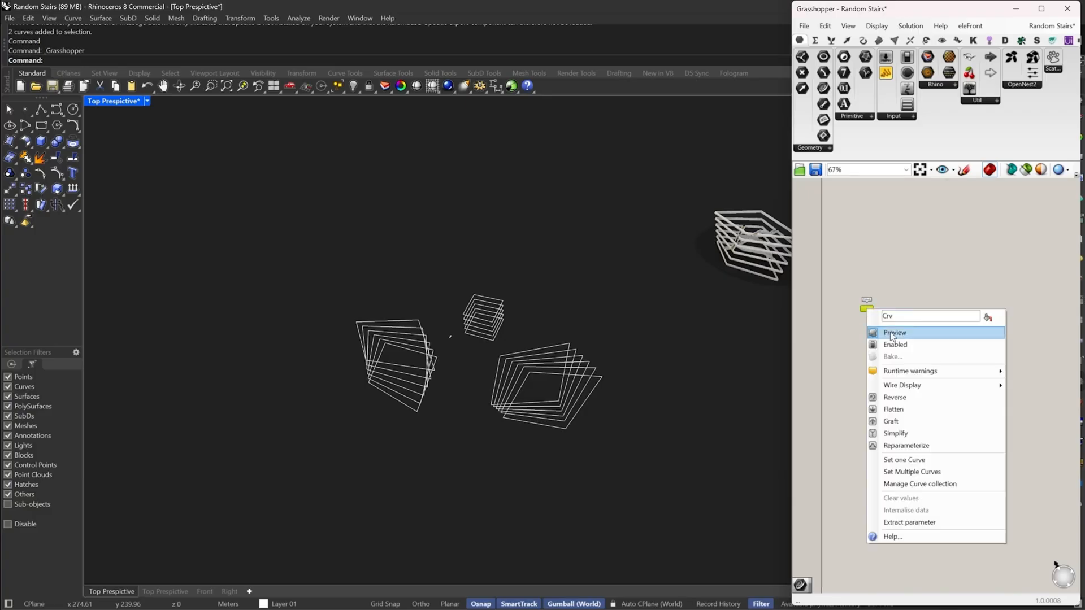
pyautogui.click(908, 472)
pyautogui.moveTo(562, 480); pyautogui.dragTo(507, 394)
pyautogui.press('Return')
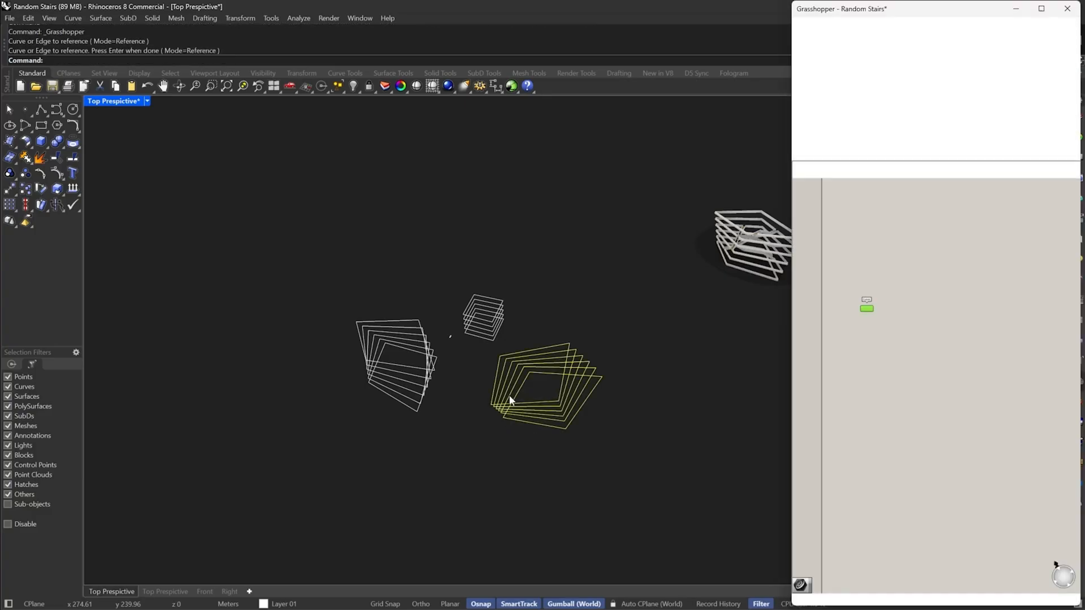
# Hide the six referenced source curves in the Rhino model
pyautogui.moveTo(635, 451); pyautogui.dragTo(519, 362)
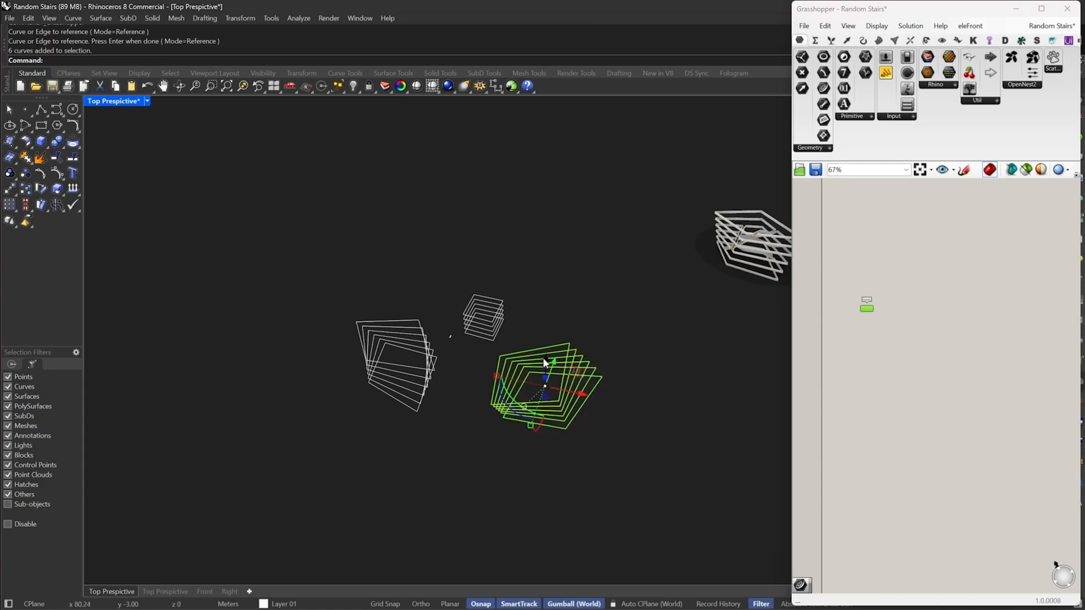
pyautogui.write('al')
pyautogui.press('Return')
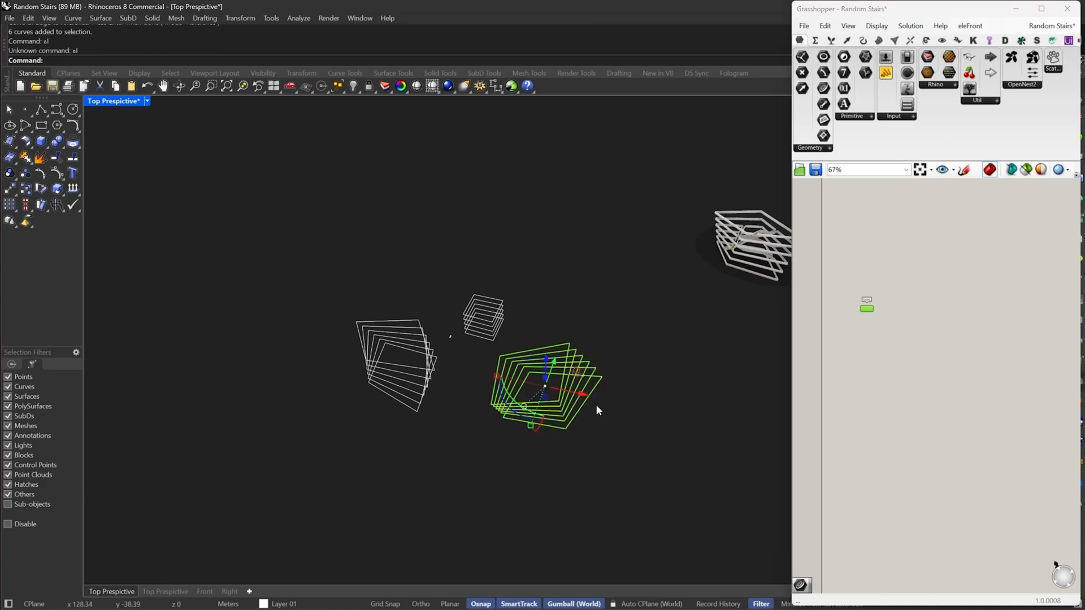
pyautogui.write('Hide')
pyautogui.press('Return')
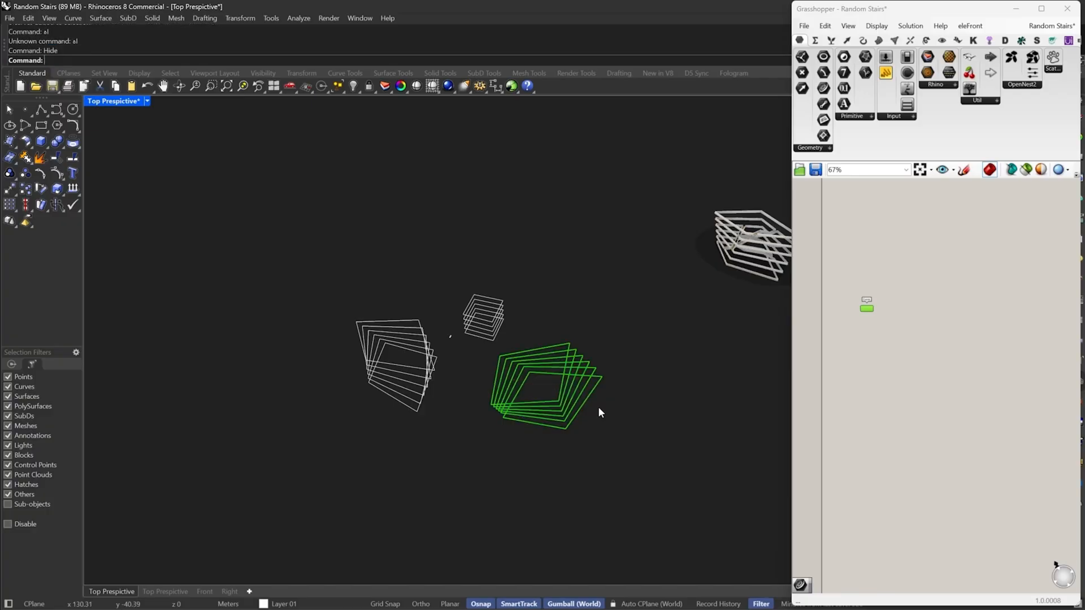
# Add a List Item component fed by the Curve parameter and place it beside the parameter
pyautogui.scroll(3, 599, 413)
pyautogui.scroll(3, 903, 310)
pyautogui.click(902, 308)
pyautogui.moveTo(866, 325); pyautogui.dragTo(887, 323, button='right')
pyautogui.doubleClick(908, 316)
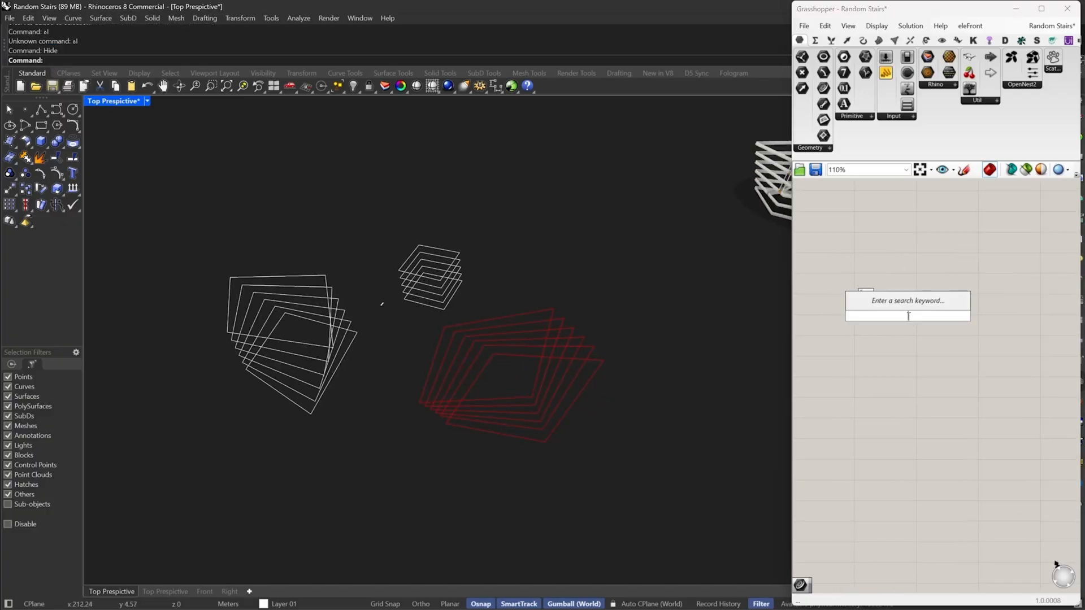
pyautogui.write('li')
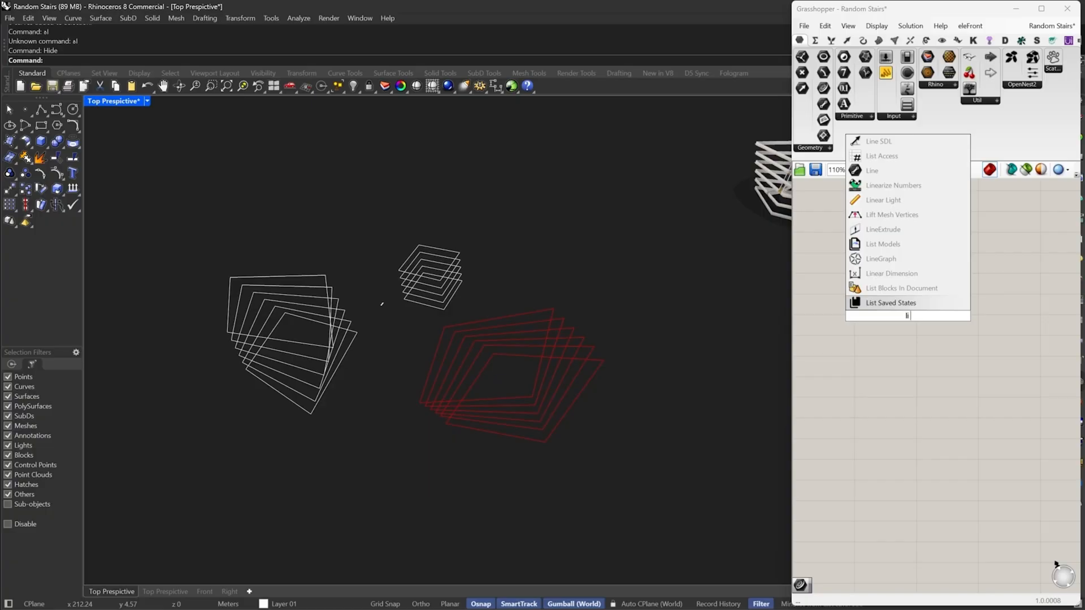
pyautogui.write('st i')
pyautogui.press('Return')
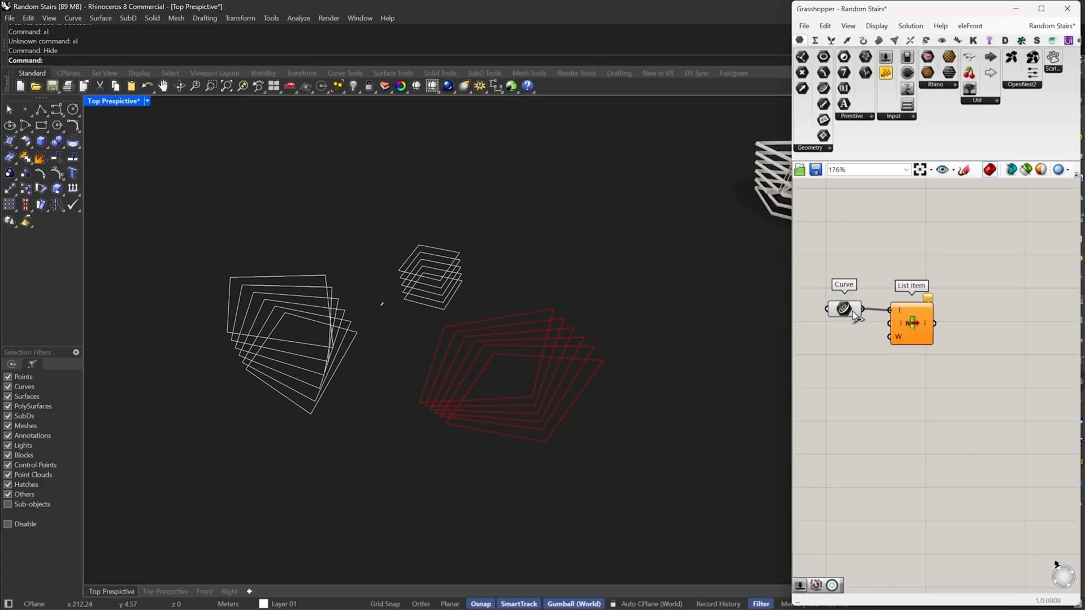
pyautogui.moveTo(924, 327); pyautogui.dragTo(944, 328)
# Add a +1 output to the List Item to check the order of the stacked curves
pyautogui.moveTo(509, 415); pyautogui.dragTo(605, 357, button='right')
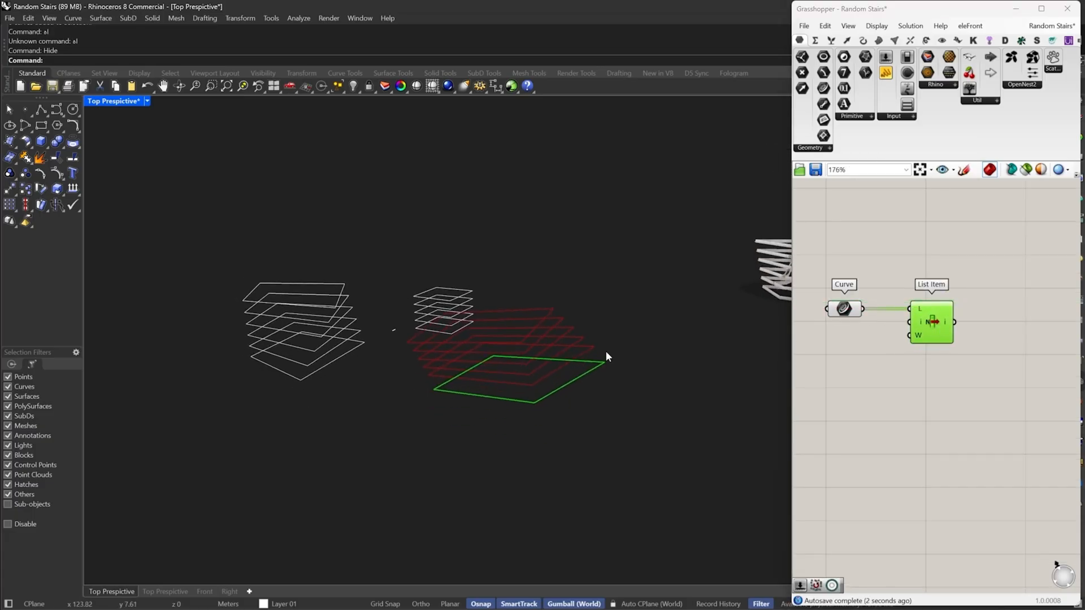
pyautogui.scroll(5, 605, 356)
pyautogui.scroll(5, 941, 342)
pyautogui.click(928, 339)
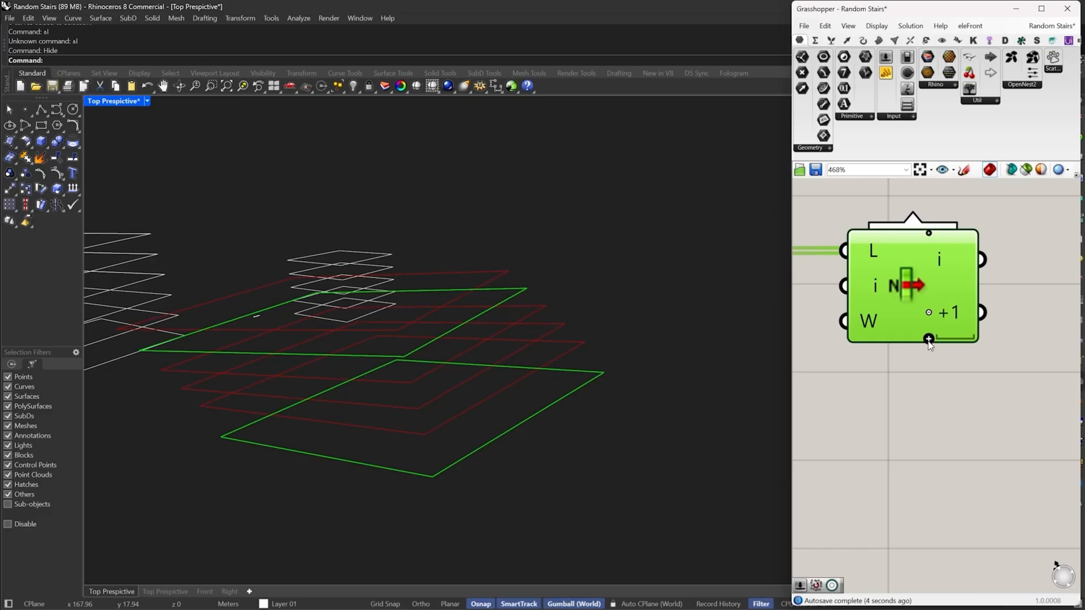
pyautogui.scroll(-4, 584, 390)
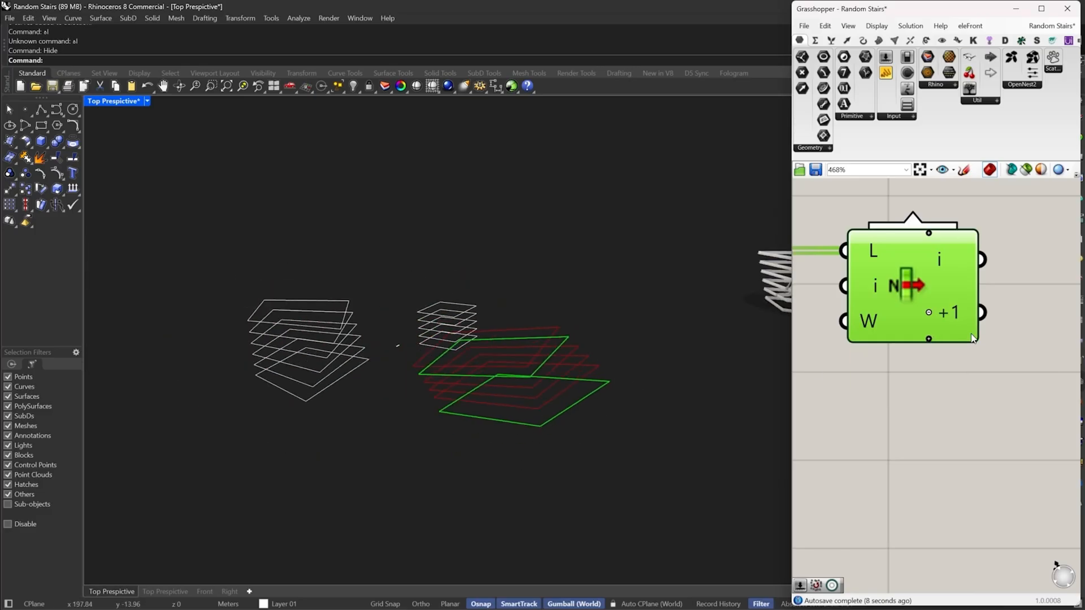
pyautogui.scroll(-7, 927, 339)
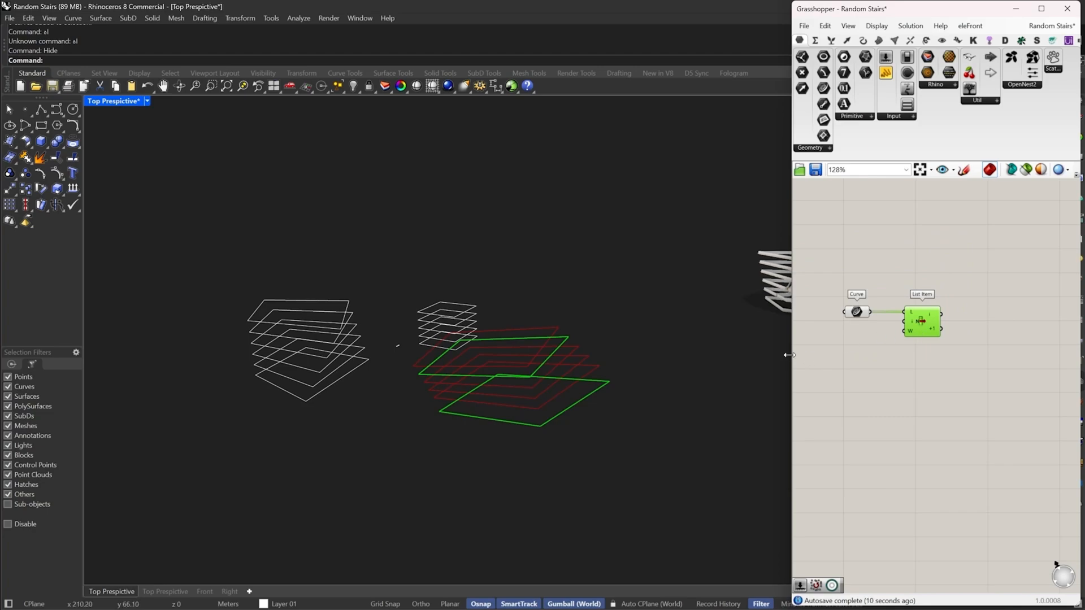
# Widen the Grasshopper window to make more room for the definition
pyautogui.moveTo(789, 355); pyautogui.dragTo(740, 358)
pyautogui.moveTo(930, 336); pyautogui.dragTo(876, 354, button='right')
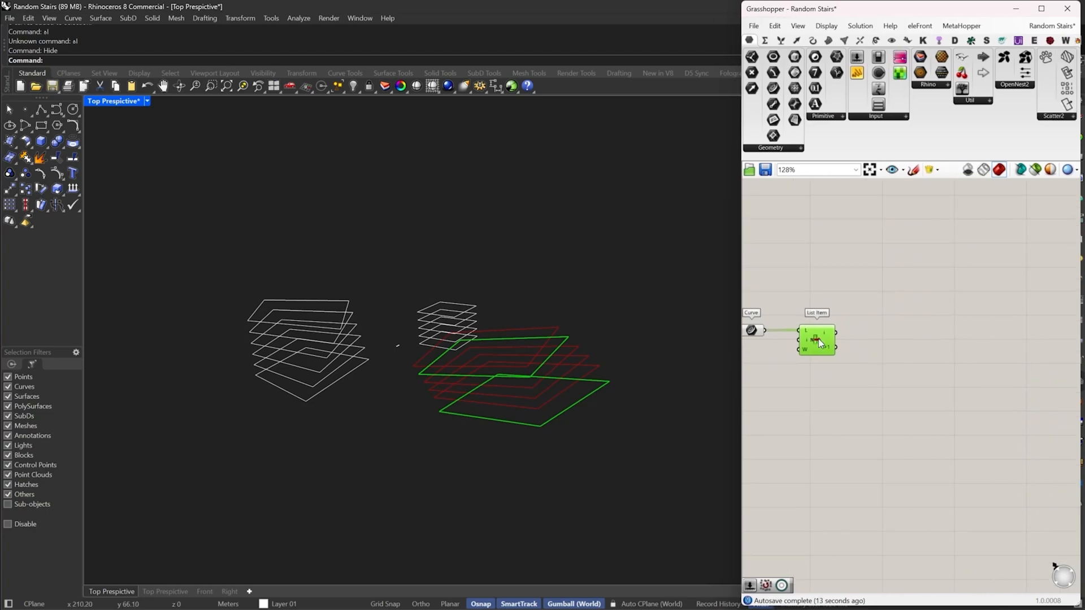
pyautogui.scroll(4, 820, 344)
# Add a Center component above the wire and connect the Curve parameter to its G input
pyautogui.doubleClick(855, 353)
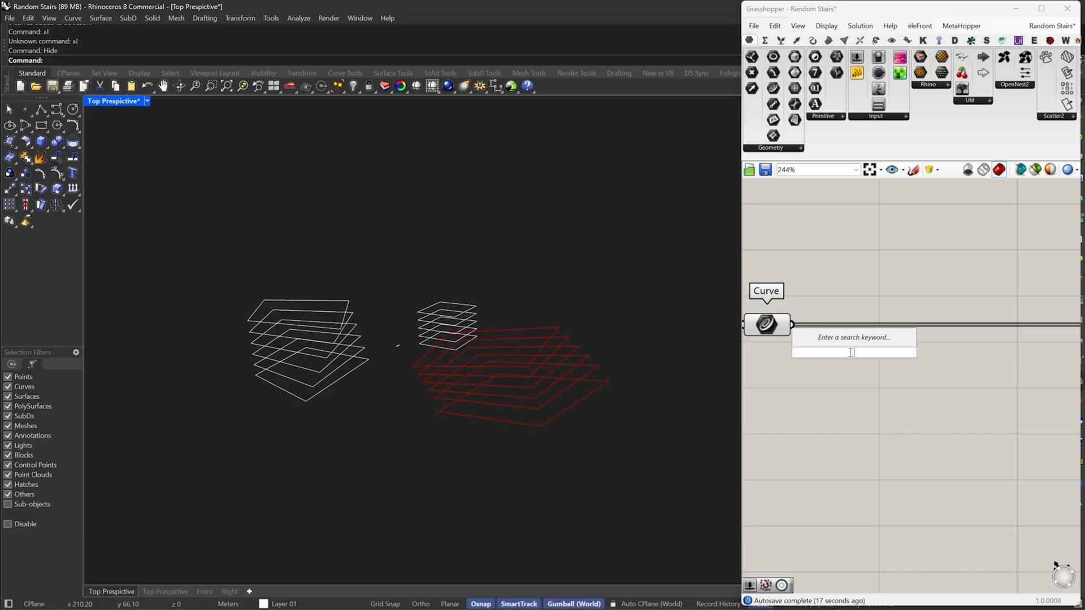
pyautogui.write('center')
pyautogui.click(841, 281)
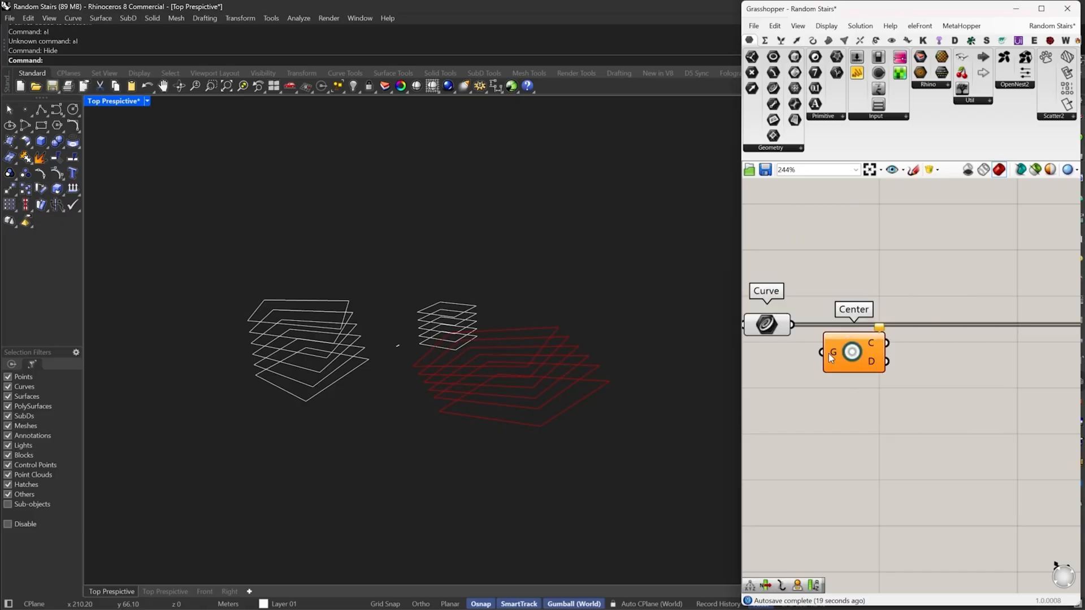
pyautogui.moveTo(822, 353); pyautogui.dragTo(793, 325)
pyautogui.moveTo(852, 362); pyautogui.dragTo(921, 285)
pyautogui.moveTo(978, 383); pyautogui.dragTo(933, 381, button='right')
pyautogui.click(933, 381)
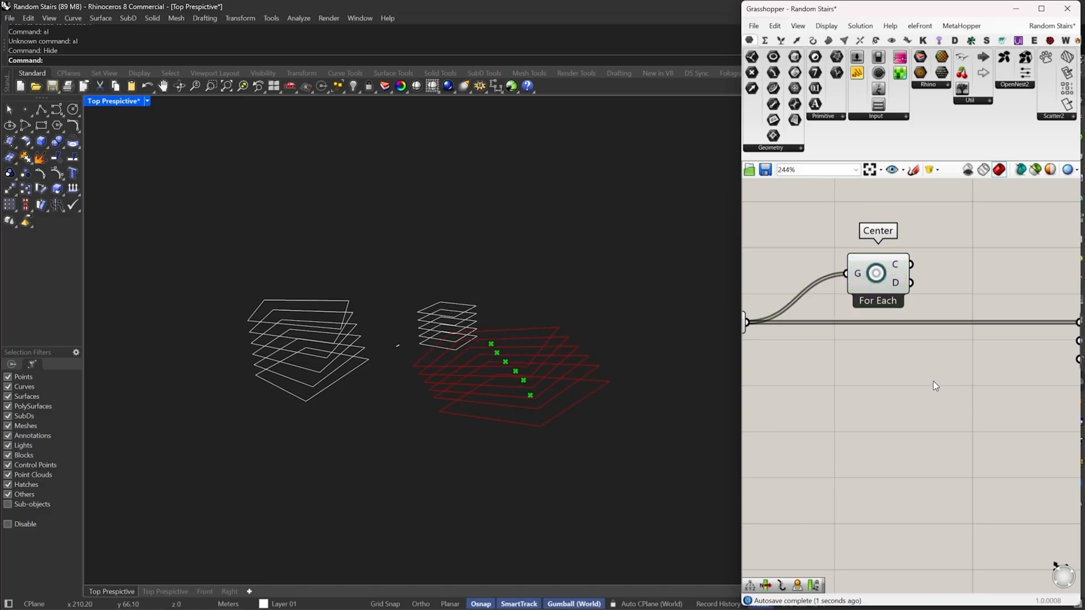
# Add a point Deconstruct component, connect Center's C output to its P input, and align it with Center
pyautogui.doubleClick(936, 351)
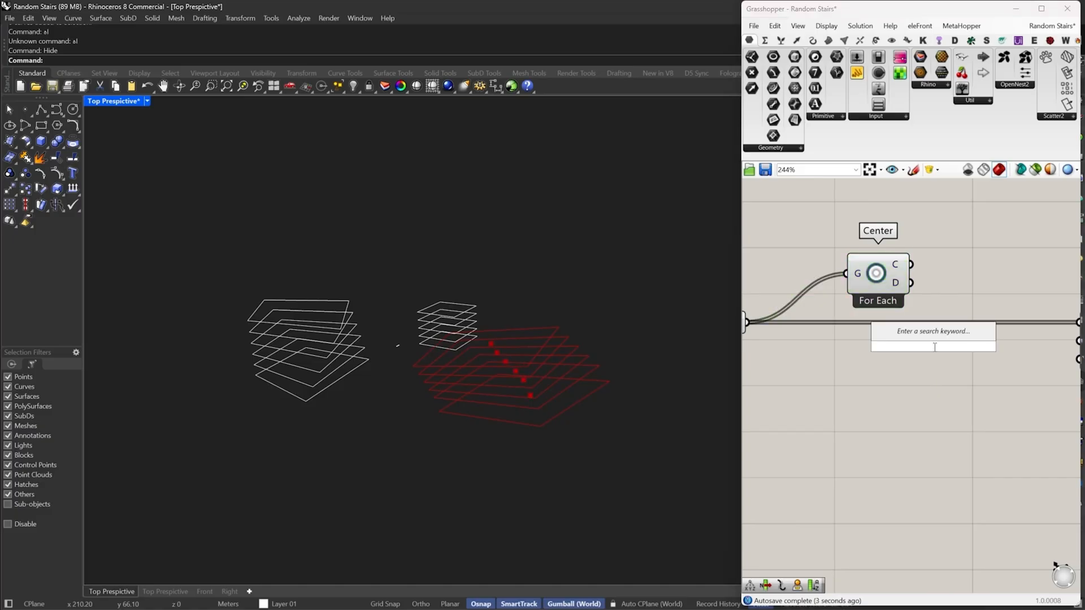
pyautogui.write('dec')
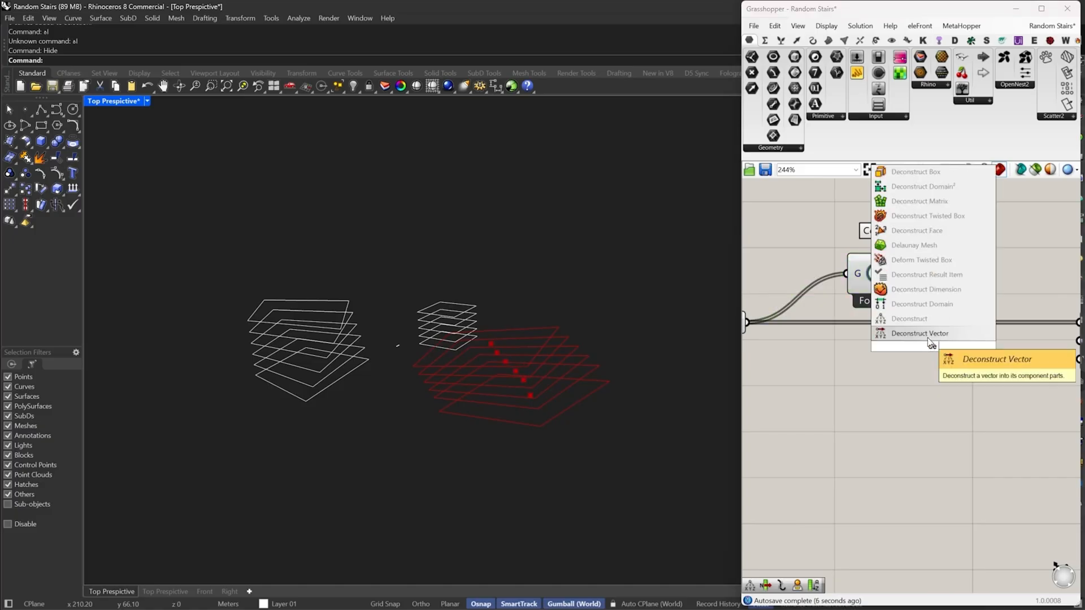
pyautogui.click(925, 321)
pyautogui.moveTo(930, 343); pyautogui.dragTo(879, 390, button='right')
pyautogui.moveTo(879, 390); pyautogui.dragTo(842, 322)
pyautogui.scroll(2, 937, 288)
pyautogui.moveTo(937, 288); pyautogui.dragTo(913, 318)
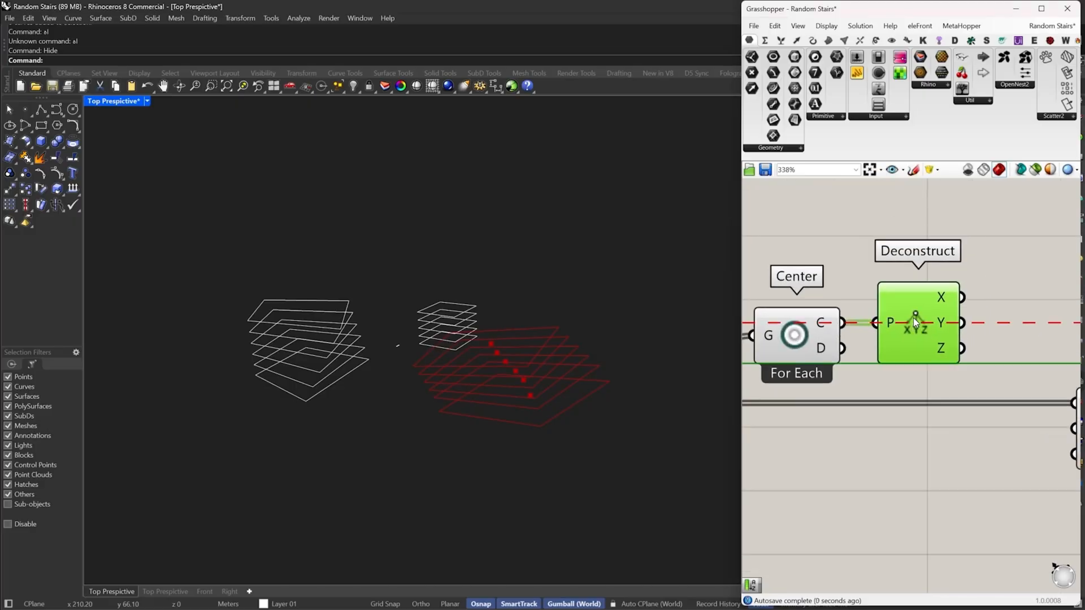
# Add a Sort List component with Deconstruct's Z output as keys K and the Curve parameter as values A
pyautogui.doubleClick(981, 351)
pyautogui.write('sort')
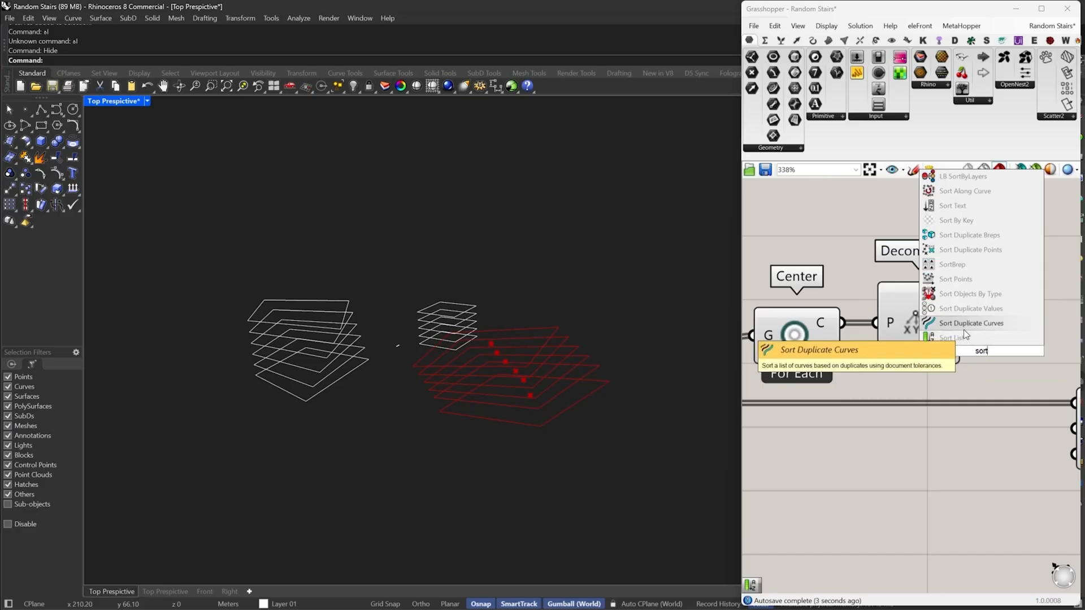
pyautogui.click(963, 337)
pyautogui.moveTo(969, 347)
pyautogui.mouseDown()
pyautogui.moveTo(1022, 398)
pyautogui.moveTo(963, 349)
pyautogui.mouseUp()
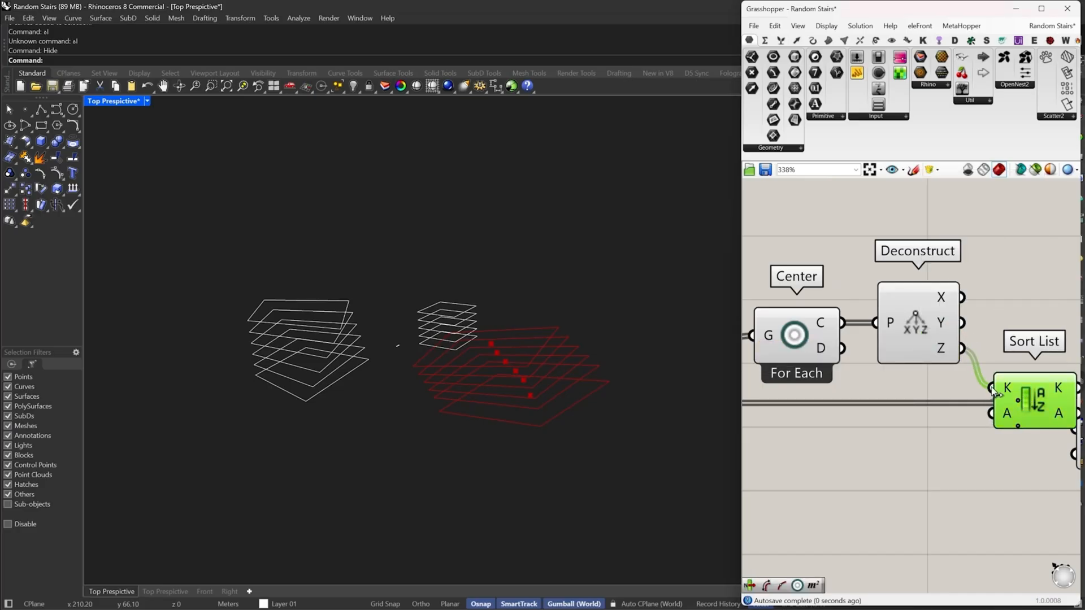
pyautogui.moveTo(991, 415); pyautogui.dragTo(734, 405)
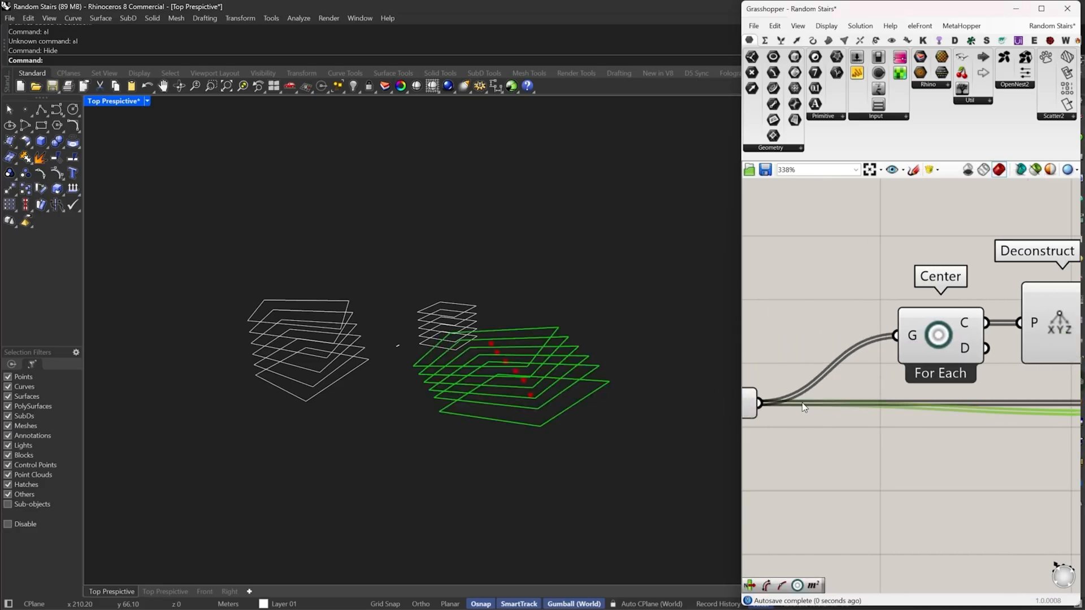
# Rearrange the components and feed the List Item from Sort List's A output
pyautogui.scroll(-5, 804, 405)
pyautogui.scroll(3, 927, 391)
pyautogui.moveTo(908, 376); pyautogui.dragTo(899, 369)
pyautogui.moveTo(982, 388); pyautogui.dragTo(1011, 389)
pyautogui.moveTo(952, 374); pyautogui.dragTo(950, 374)
pyautogui.moveTo(1009, 388); pyautogui.dragTo(939, 370, button='right')
pyautogui.scroll(3, 967, 382)
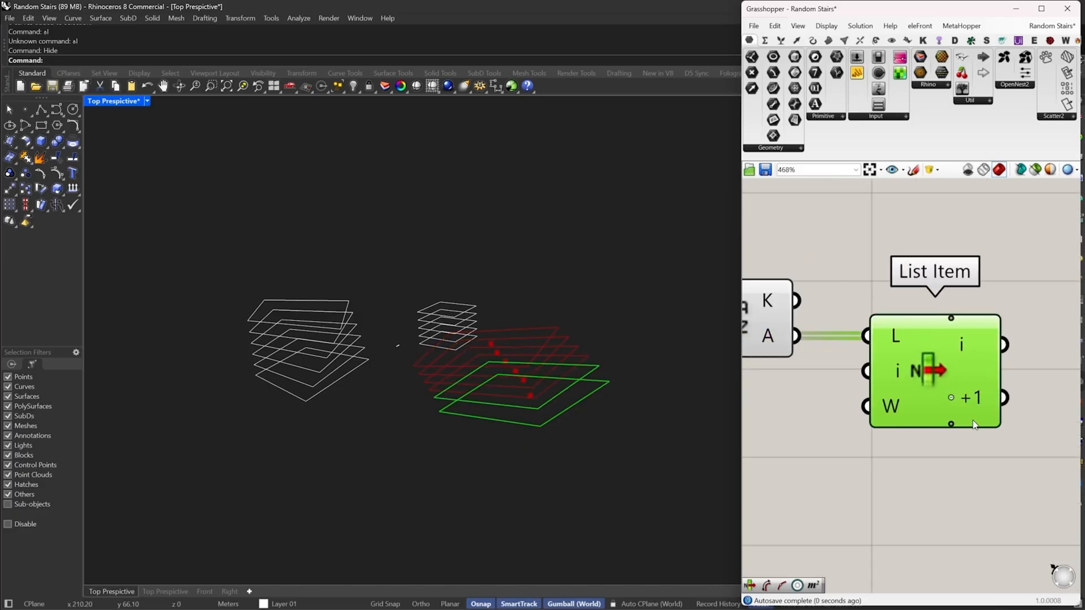
# Add +2 and +3 outputs to the List Item to check the sorted order of the curves
pyautogui.scroll(2, 971, 423)
pyautogui.click(942, 423)
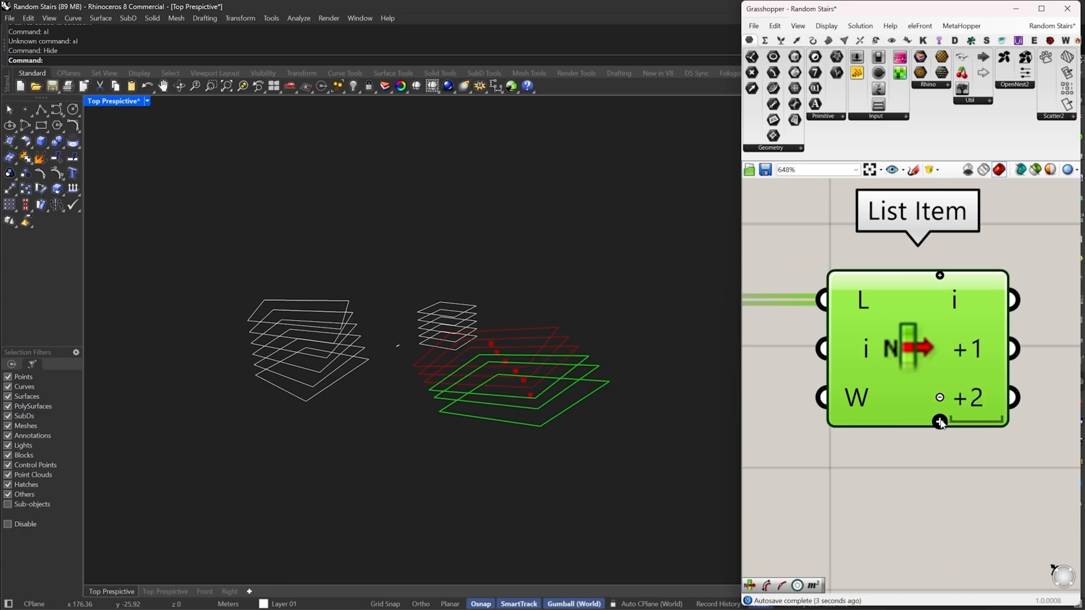
pyautogui.click(943, 423)
pyautogui.scroll(-5, 943, 395)
pyautogui.moveTo(941, 384); pyautogui.dragTo(986, 386, button='right')
pyautogui.scroll(-5, 986, 386)
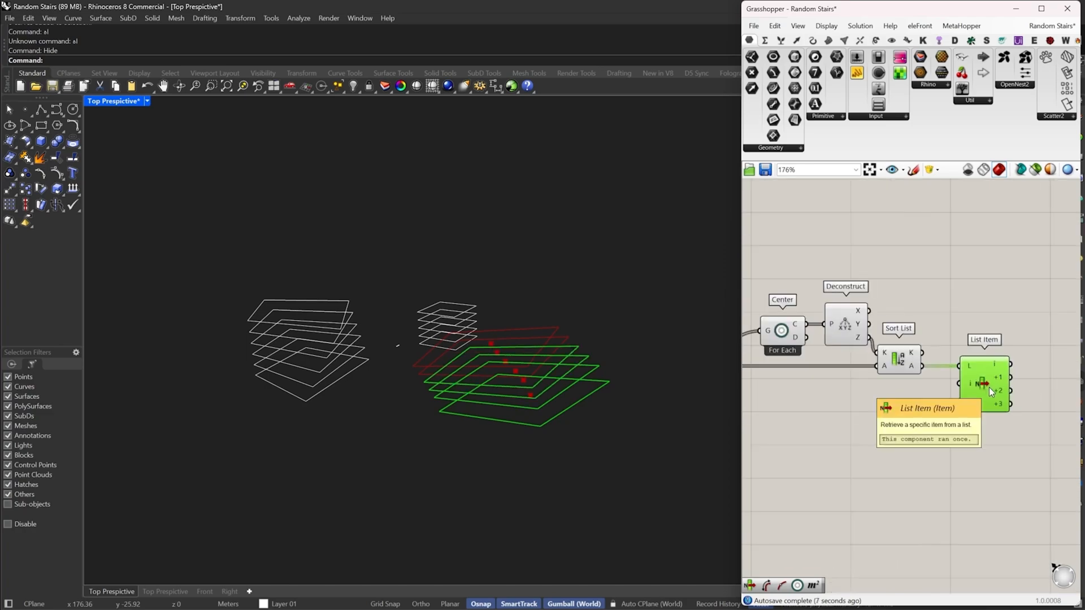
# Delete the List Item component that follows Sort List
pyautogui.press('Delete')
pyautogui.scroll(-3, 923, 317)
pyautogui.scroll(3, 850, 361)
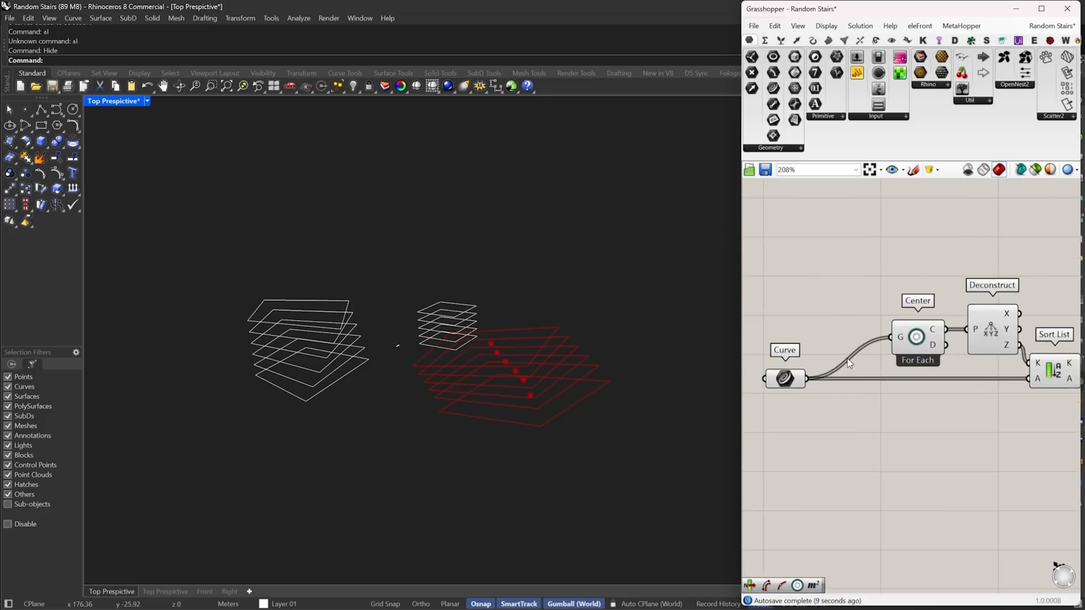
# Insert a Relay on the wire from Curve to Center, and feed Sort List's A input from the Relay
pyautogui.doubleClick(847, 358)
pyautogui.press('Escape')
pyautogui.doubleClick(842, 368)
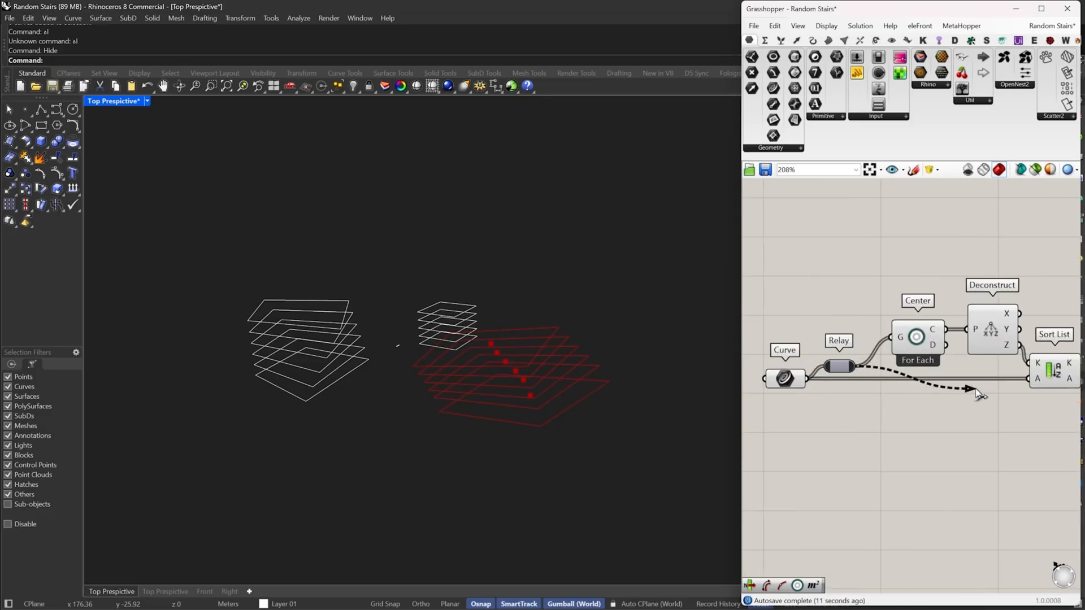
pyautogui.moveTo(838, 366); pyautogui.dragTo(842, 379)
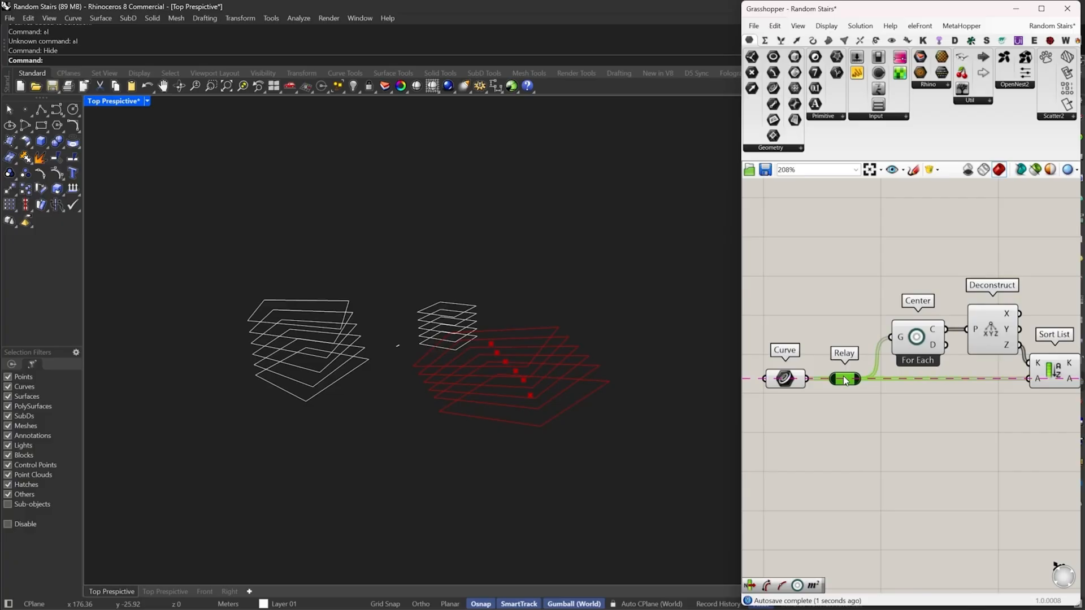
# Restore the Top Prespictive named view and examine how the floors and stairs join in the finished model
pyautogui.moveTo(450, 428); pyautogui.dragTo(621, 254, button='right')
pyautogui.doubleClick(887, 9)
pyautogui.doubleClick(1002, 171)
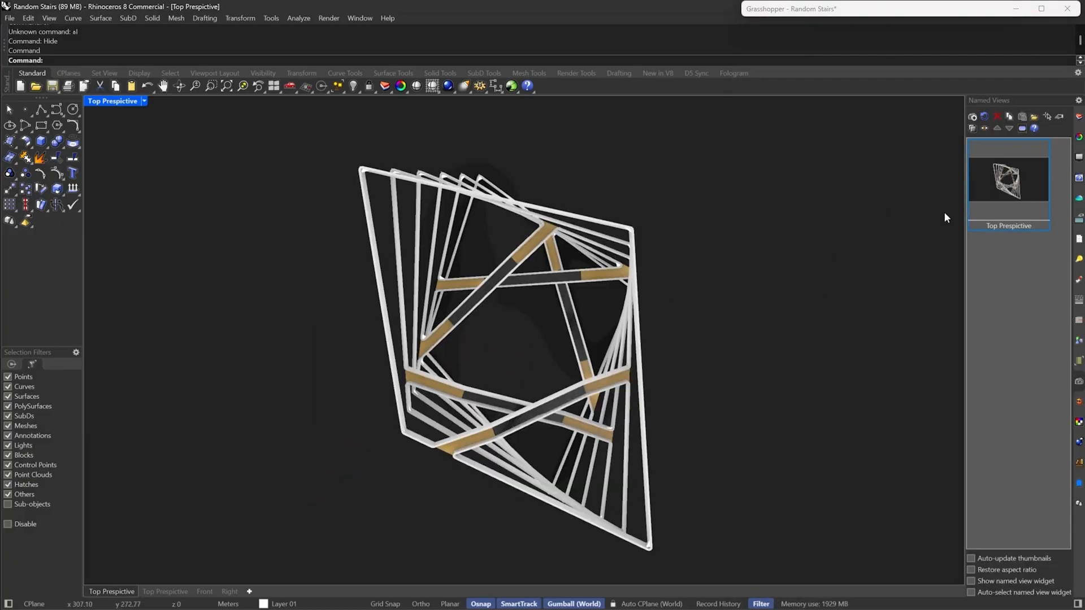
pyautogui.scroll(6, 358, 482)
pyautogui.scroll(5, 628, 389)
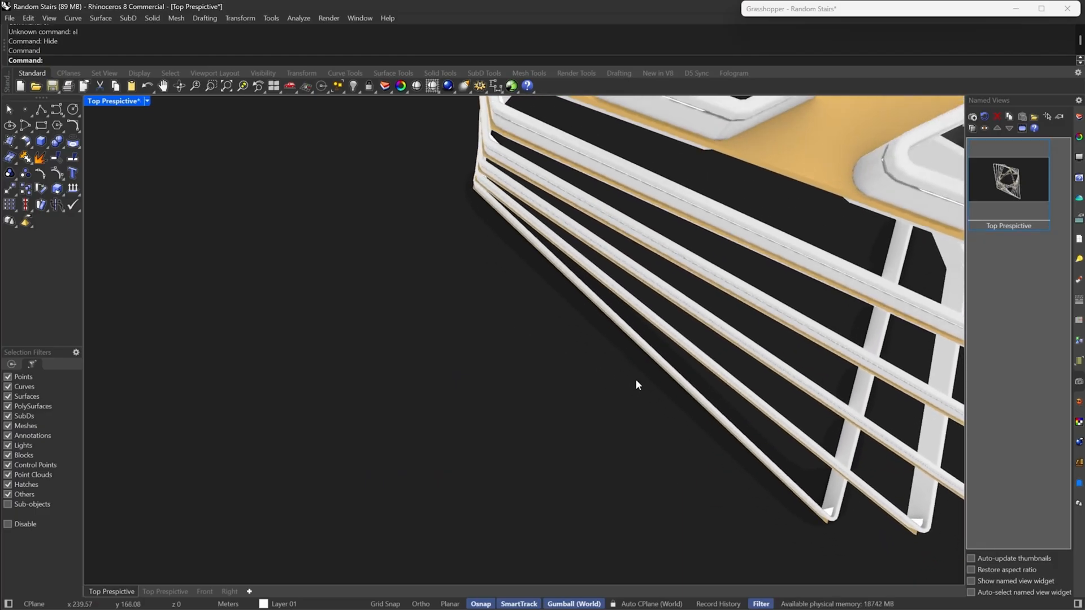
pyautogui.scroll(3, 717, 138)
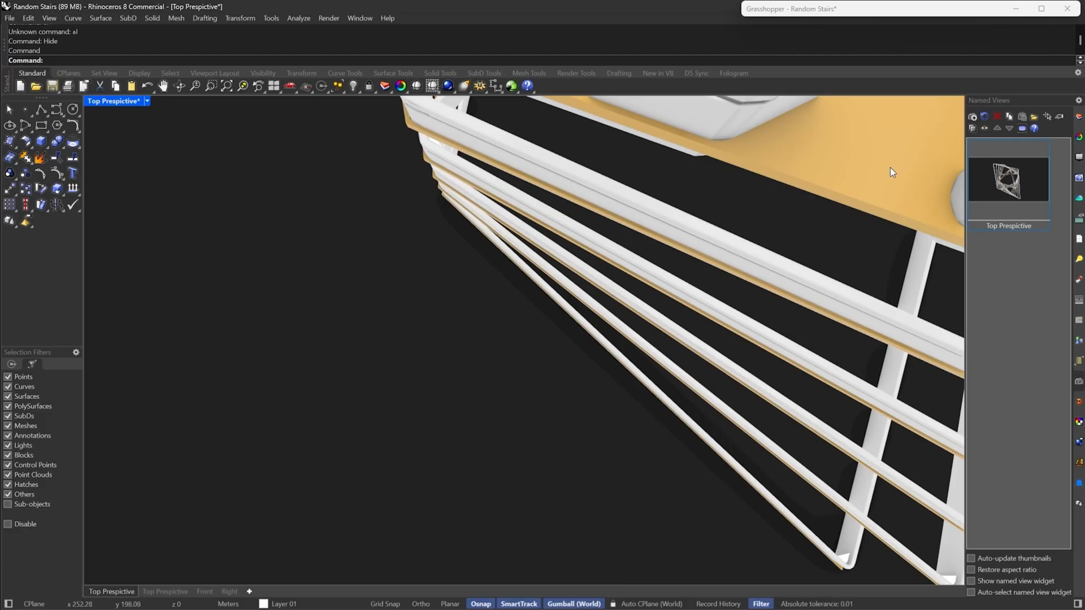
pyautogui.scroll(-4, 518, 335)
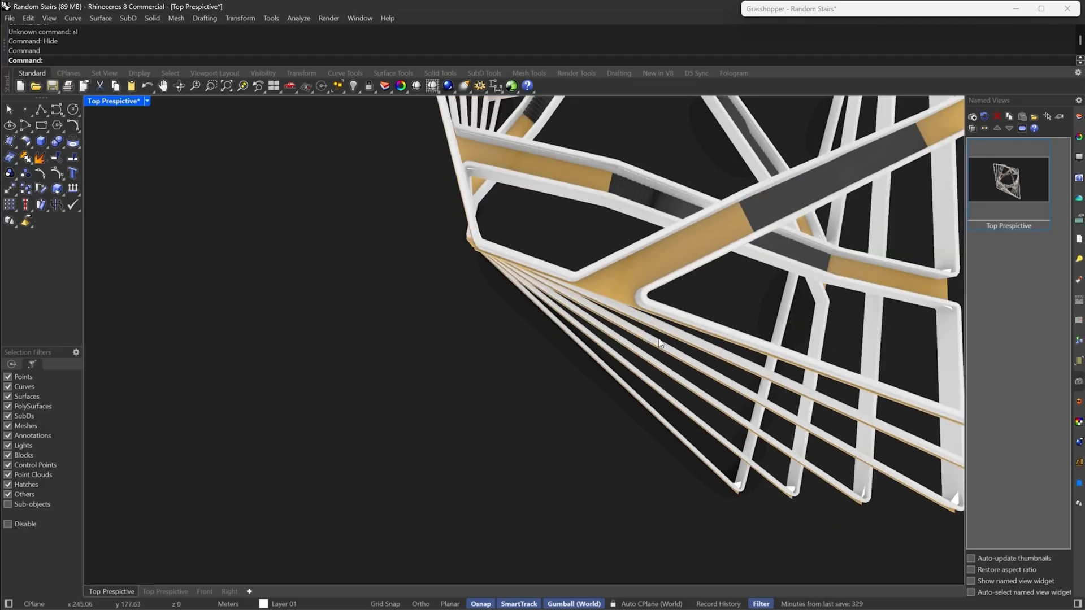
pyautogui.scroll(-6, 660, 342)
pyautogui.scroll(6, 637, 375)
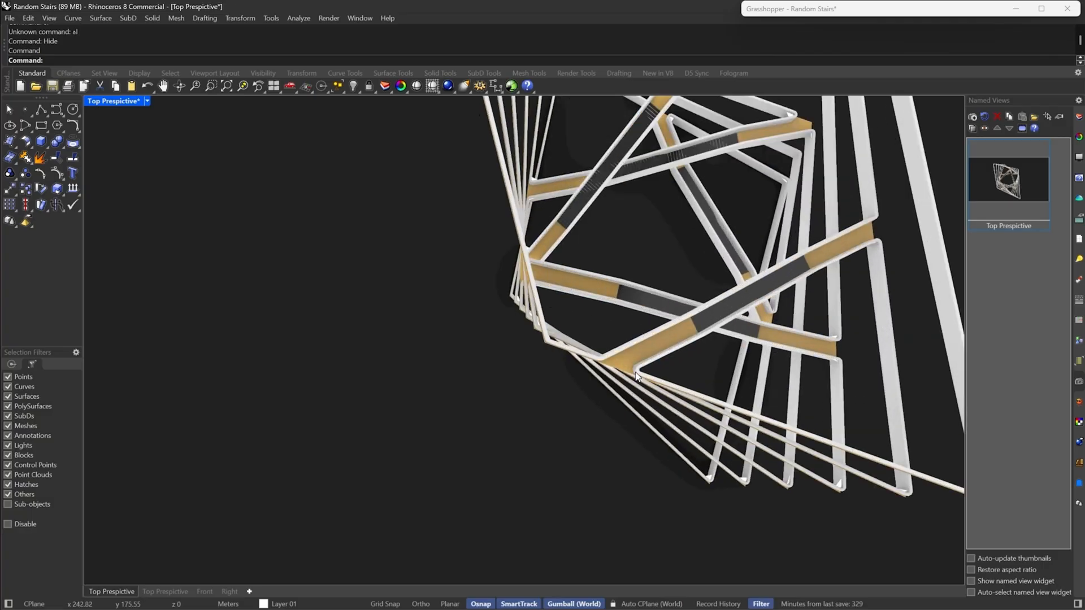
pyautogui.scroll(3, 636, 376)
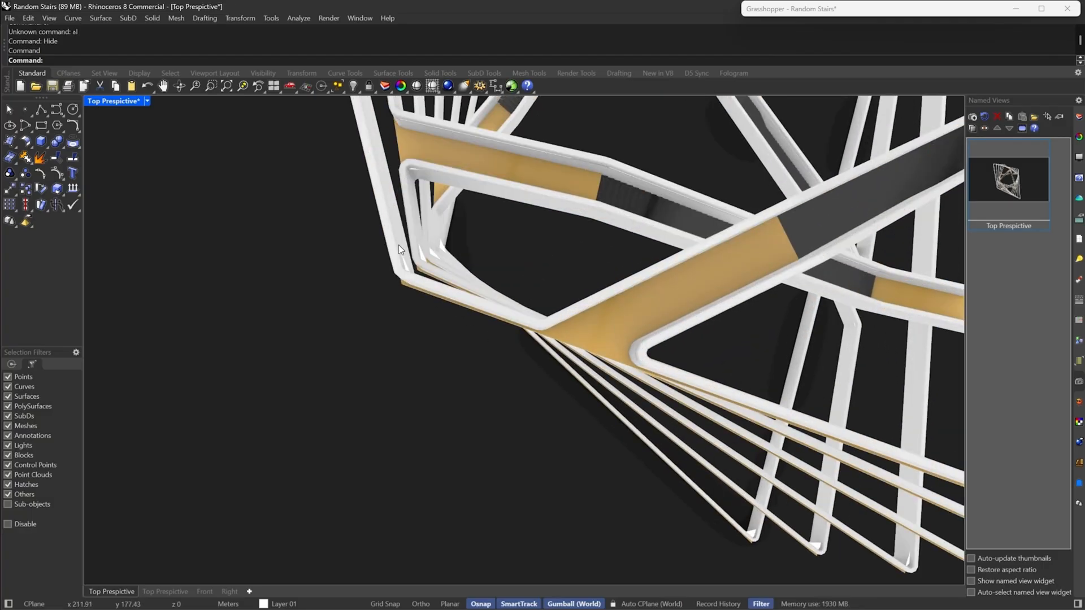
pyautogui.scroll(-10, 593, 380)
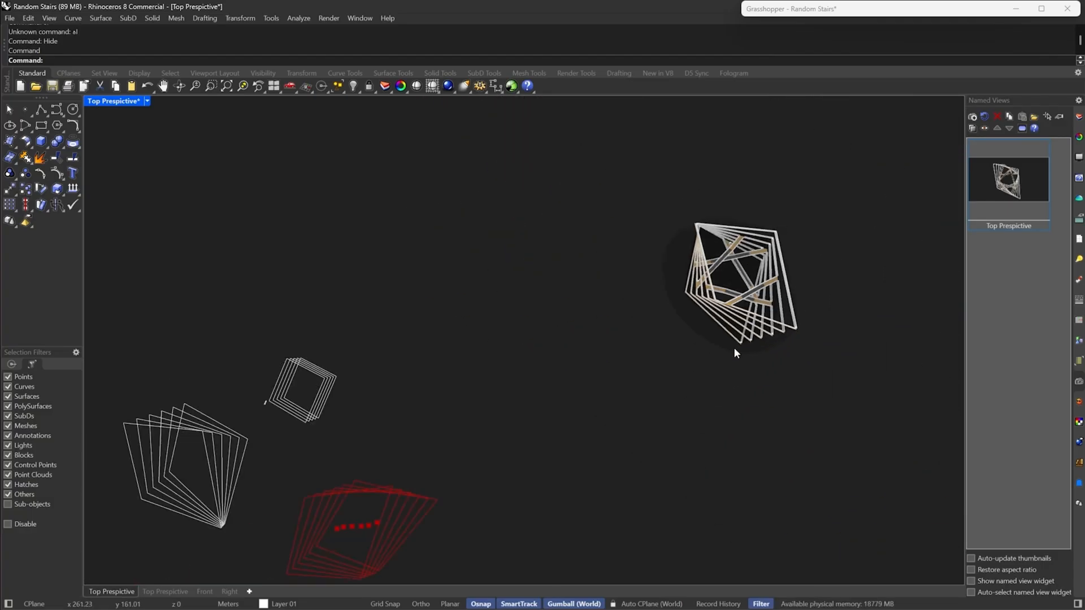
pyautogui.moveTo(733, 351); pyautogui.dragTo(682, 329, button='right')
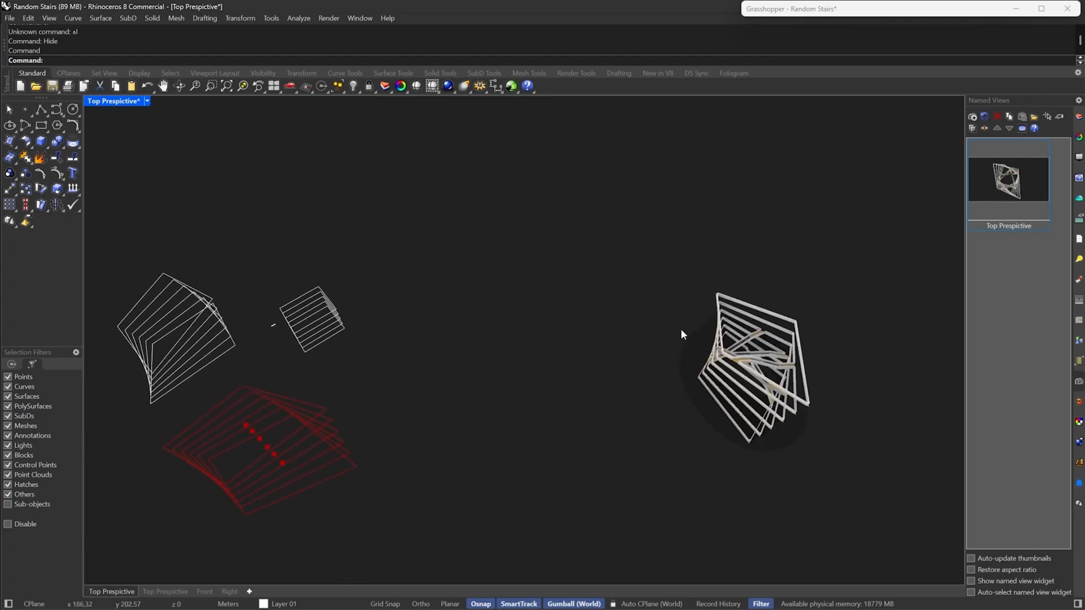
pyautogui.scroll(2, 760, 391)
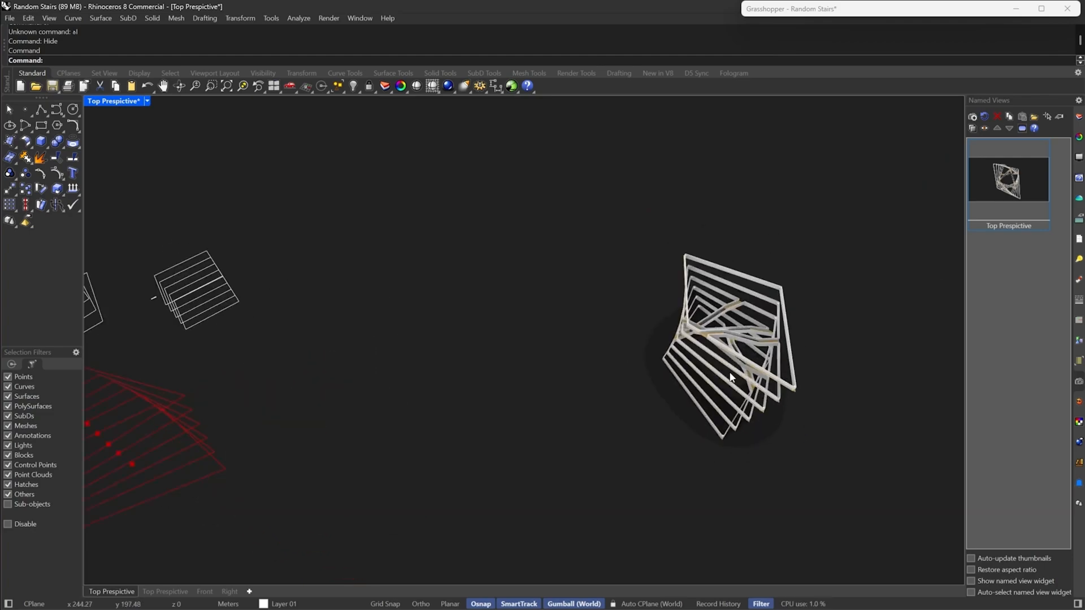
pyautogui.scroll(-3, 789, 346)
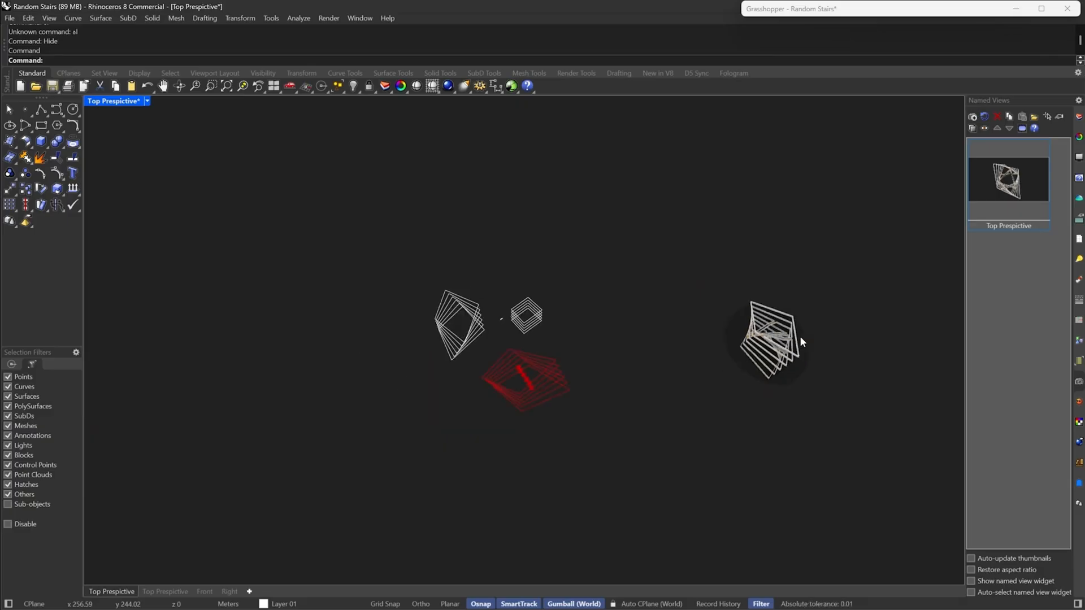
pyautogui.scroll(8, 799, 335)
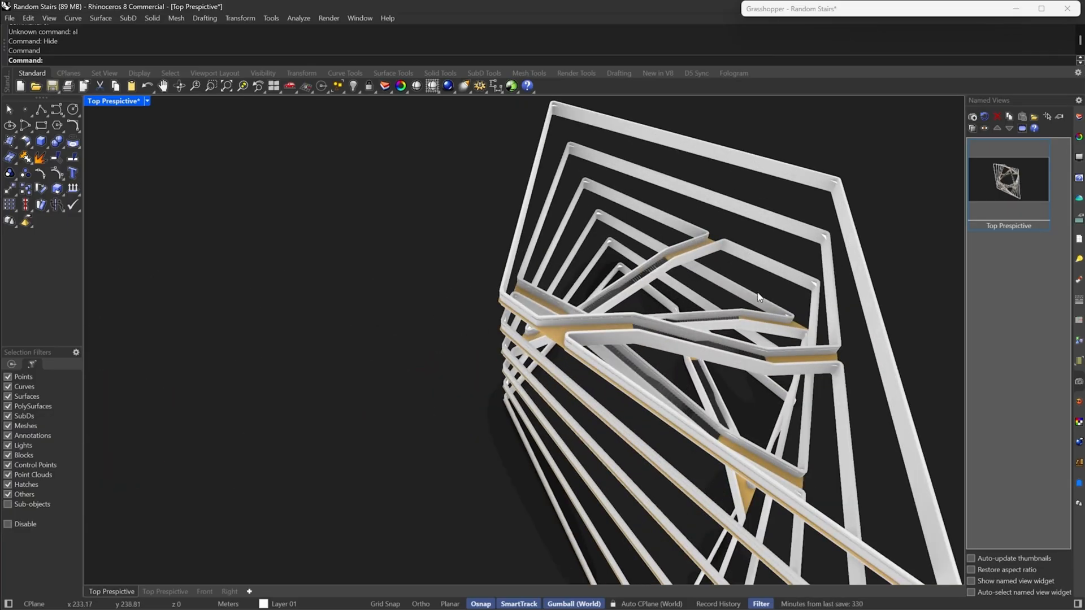
pyautogui.scroll(-10, 758, 298)
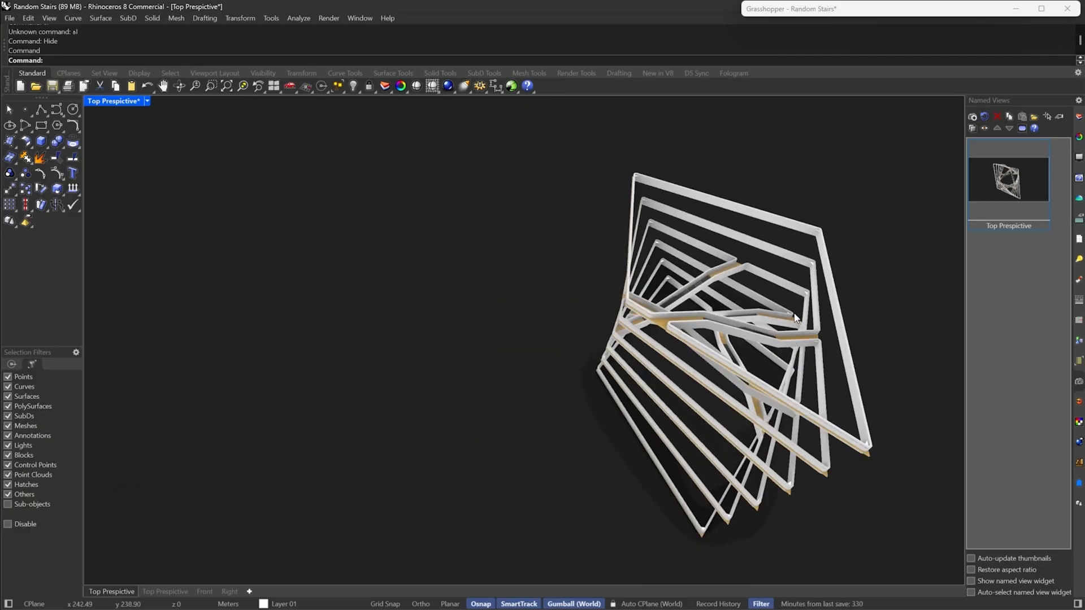
# Add an Offset Curve component and connect Sort List's A output to its C input
pyautogui.doubleClick(806, 12)
pyautogui.moveTo(932, 424); pyautogui.dragTo(849, 388, button='right')
pyautogui.scroll(-3, 849, 389)
pyautogui.moveTo(1033, 345); pyautogui.dragTo(1012, 327, button='right')
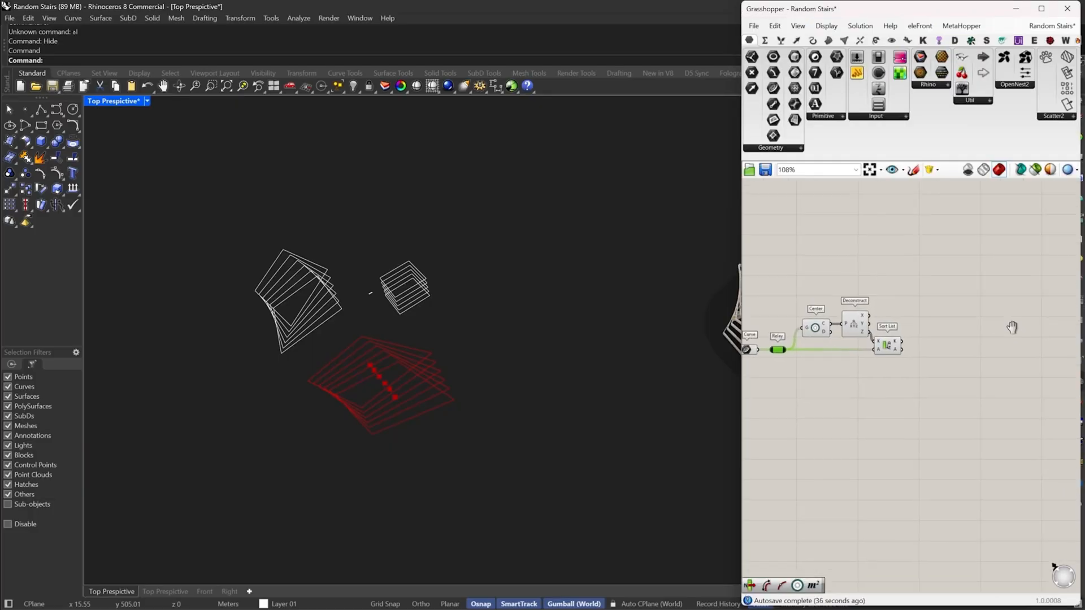
pyautogui.doubleClick(922, 356)
pyautogui.write('off')
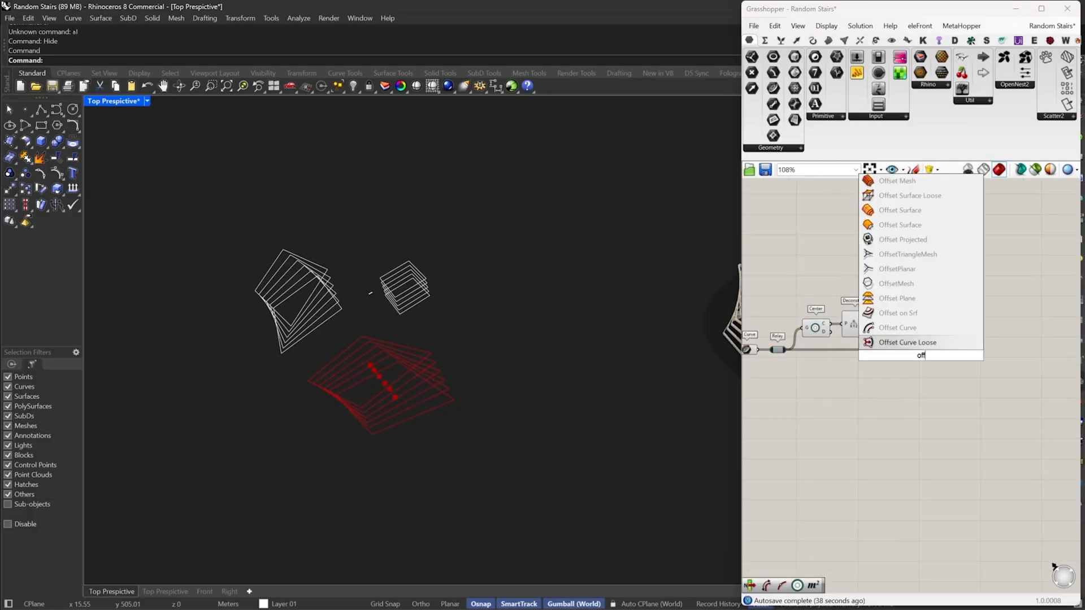
pyautogui.click(920, 328)
pyautogui.scroll(2, 910, 342)
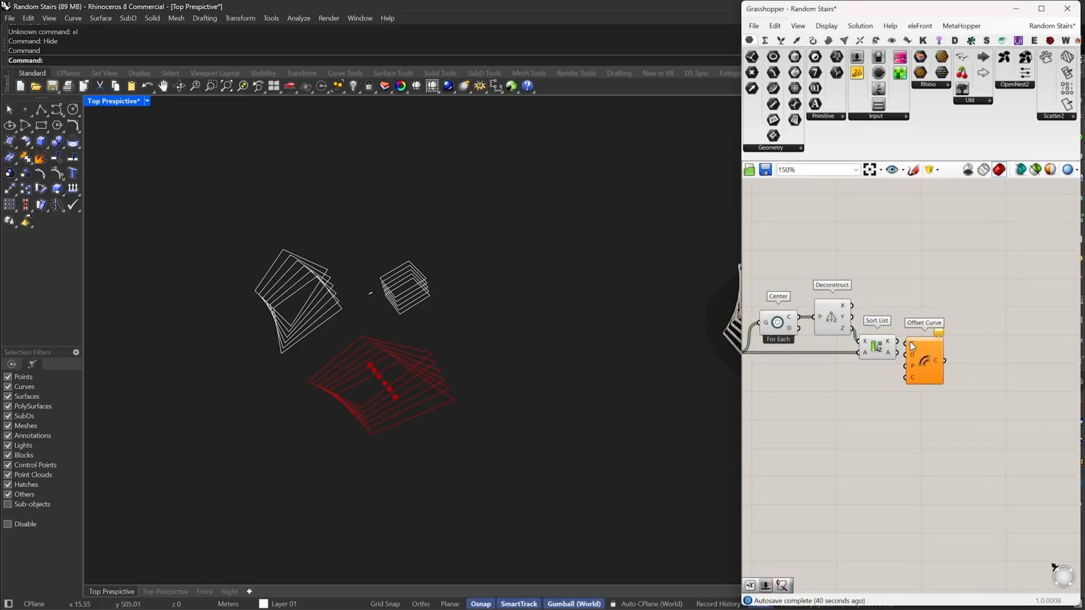
pyautogui.moveTo(906, 343); pyautogui.dragTo(982, 363)
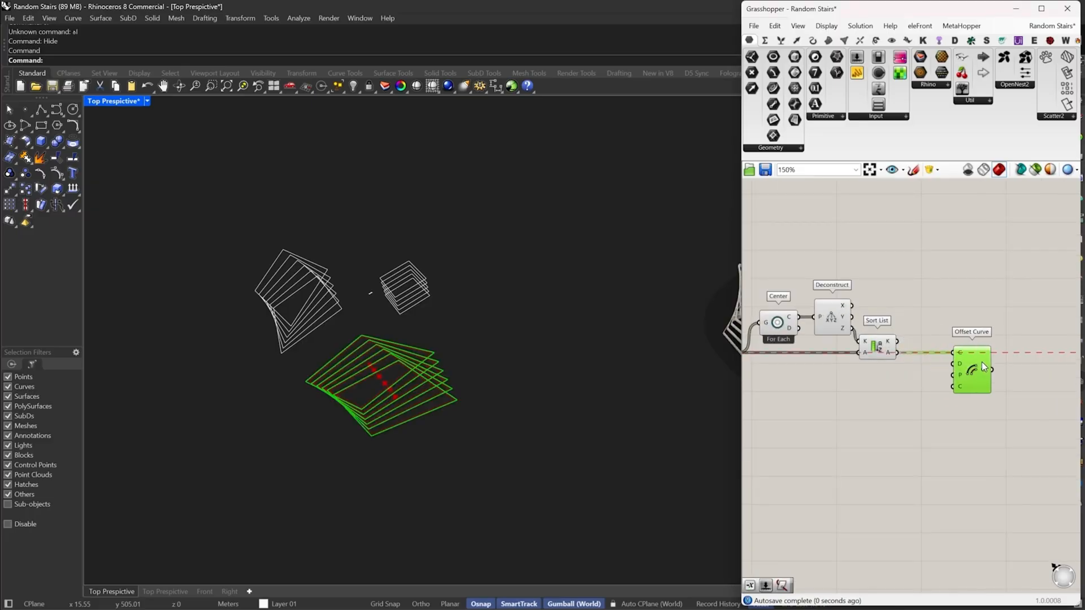
# Add a Negative component and connect its y output to Offset Curve's D input
pyautogui.doubleClick(845, 448)
pyautogui.write('neg')
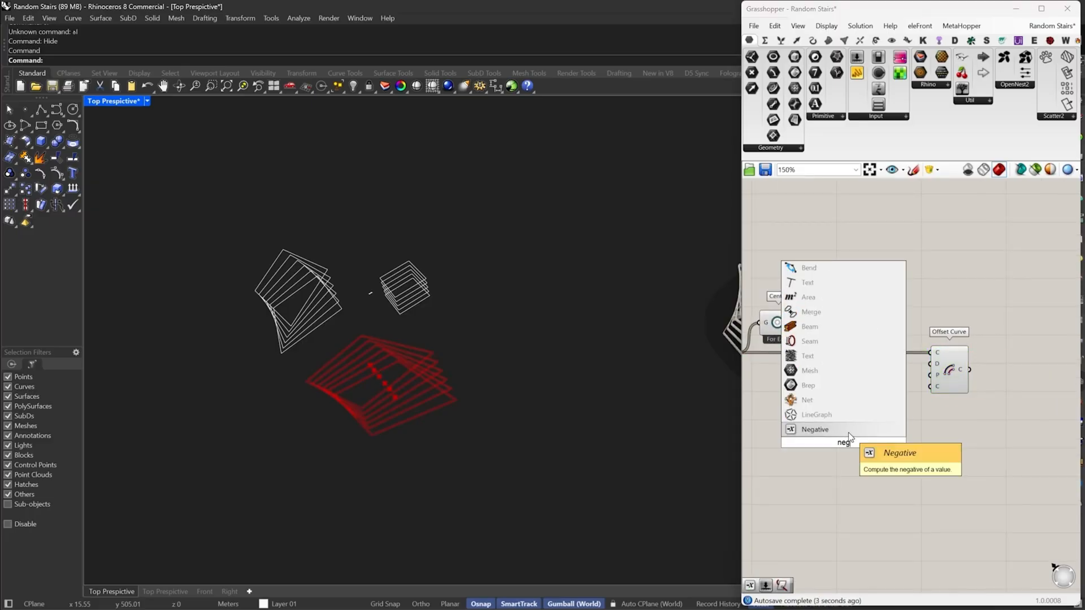
pyautogui.click(836, 431)
pyautogui.moveTo(935, 362); pyautogui.dragTo(936, 363)
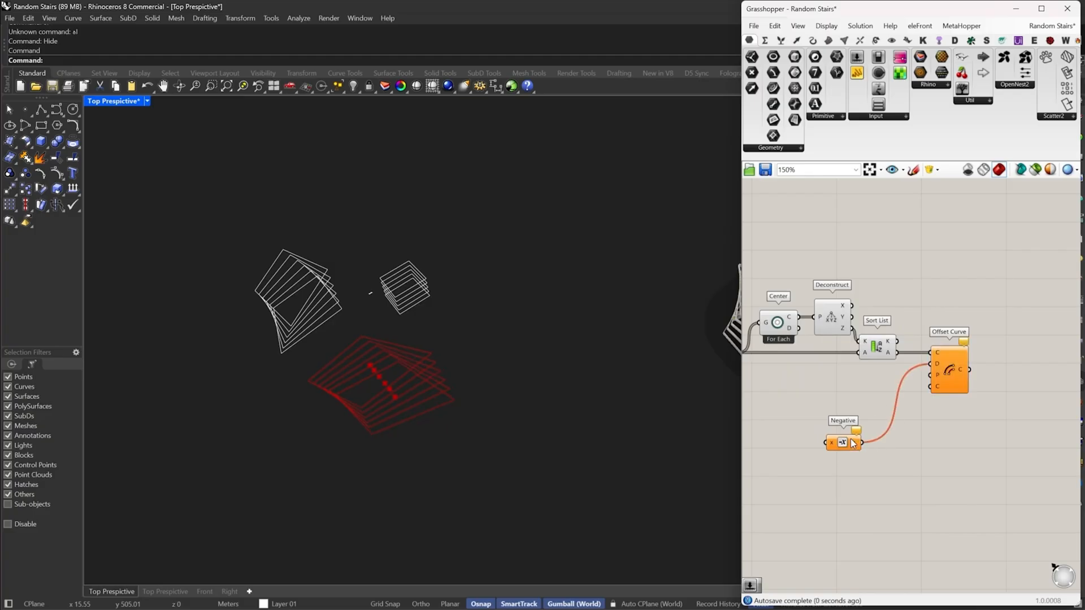
pyautogui.moveTo(850, 439); pyautogui.dragTo(882, 396)
# Feed the Negative component's x input from a number slider set to 0.1, and check the offset curves in the viewport
pyautogui.moveTo(780, 408); pyautogui.dragTo(842, 419, button='right')
pyautogui.click(842, 419)
pyautogui.doubleClick(843, 419)
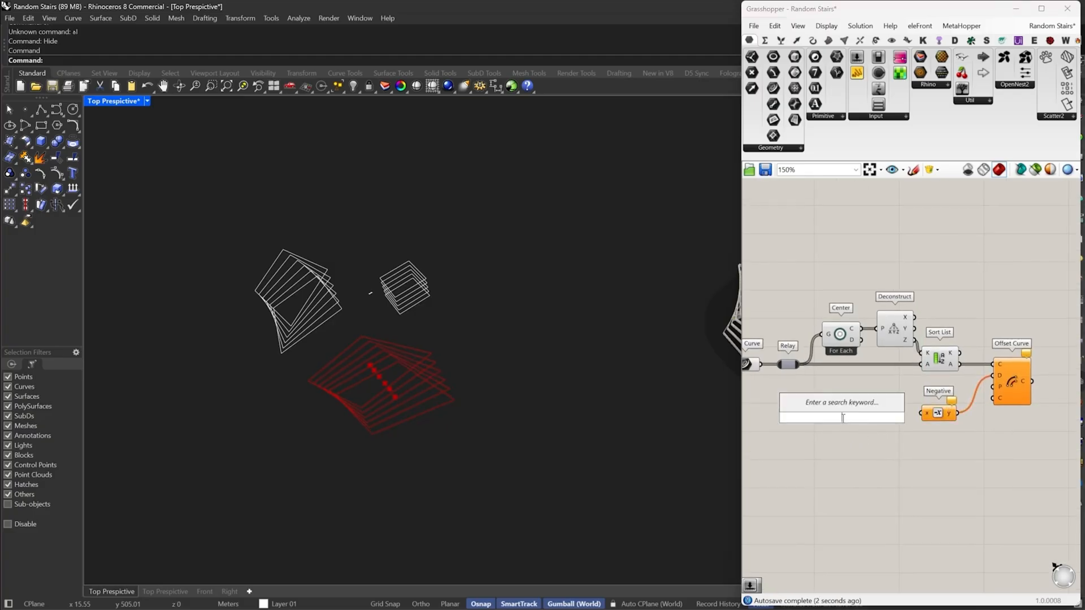
pyautogui.write('.15')
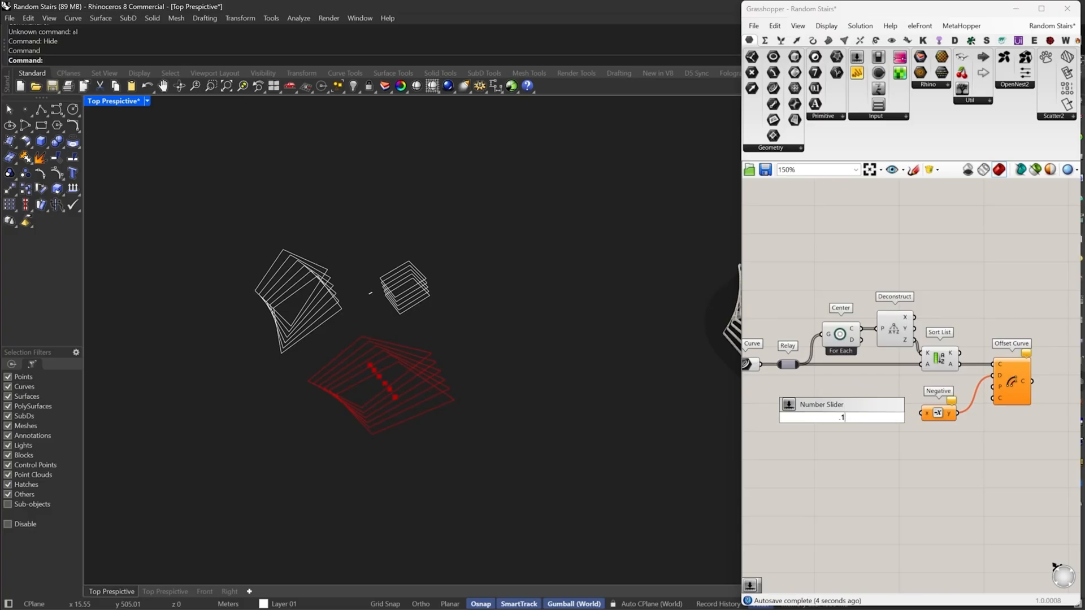
pyautogui.press('Return')
pyautogui.scroll(2, 922, 413)
pyautogui.moveTo(918, 417); pyautogui.dragTo(850, 416)
pyautogui.click(811, 421)
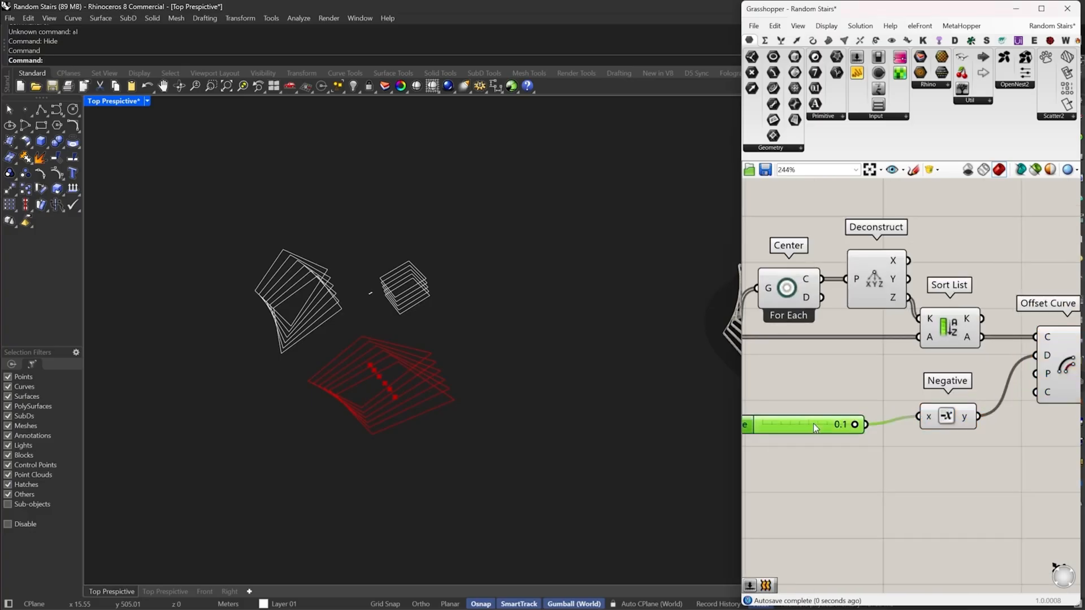
pyautogui.moveTo(946, 379); pyautogui.dragTo(895, 378, button='right')
pyautogui.scroll(6, 339, 397)
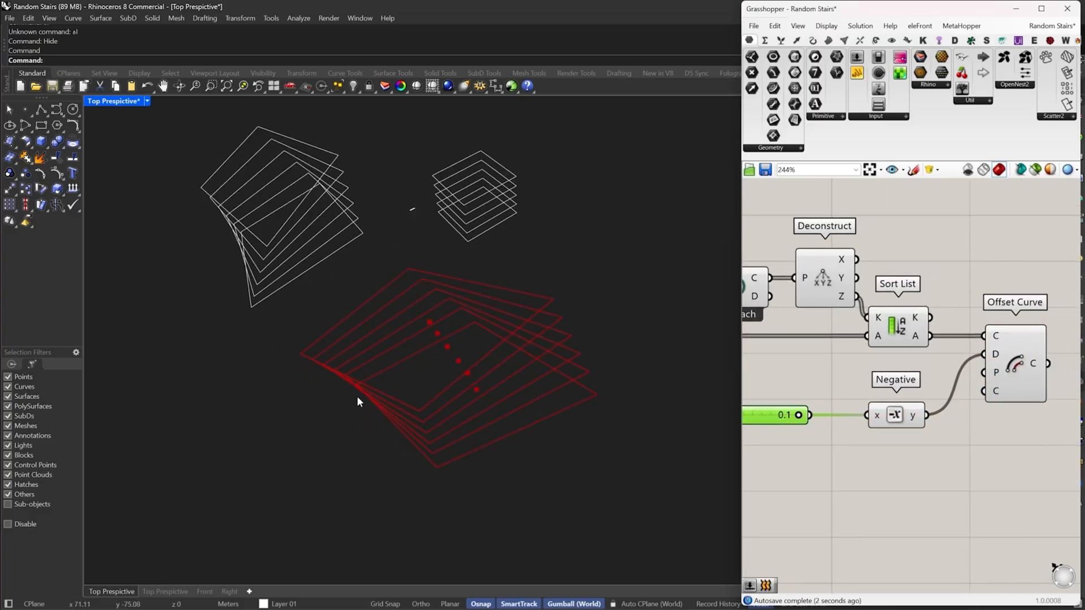
pyautogui.scroll(-2, 585, 341)
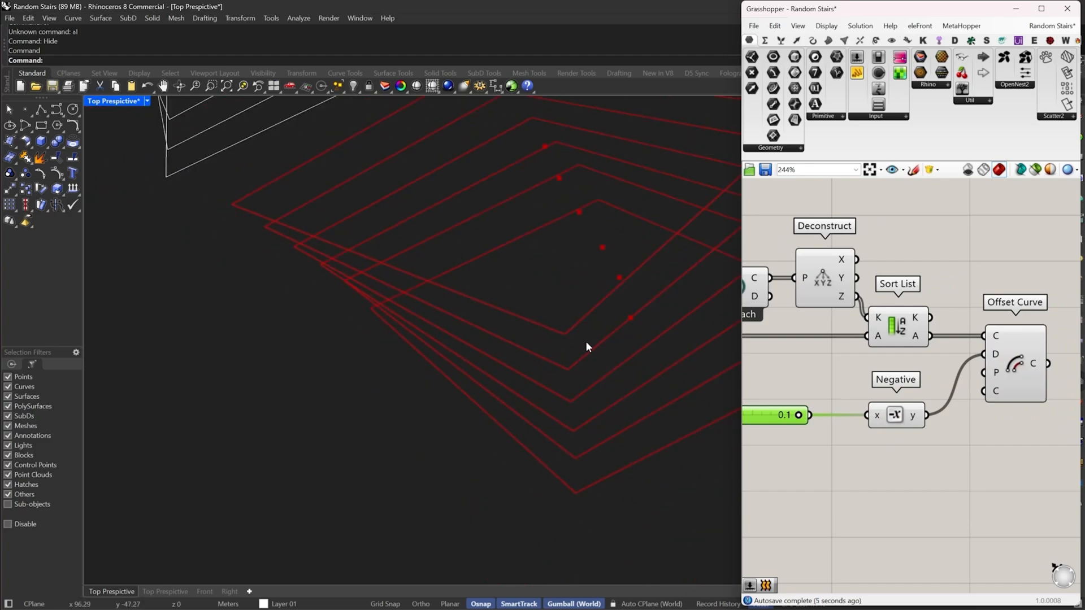
pyautogui.scroll(2, 567, 340)
# Move Offset Curve ahead of the sorting components, feeding it from the Curve parameter and connecting its output to the Relay
pyautogui.moveTo(883, 387); pyautogui.dragTo(835, 385, button='right')
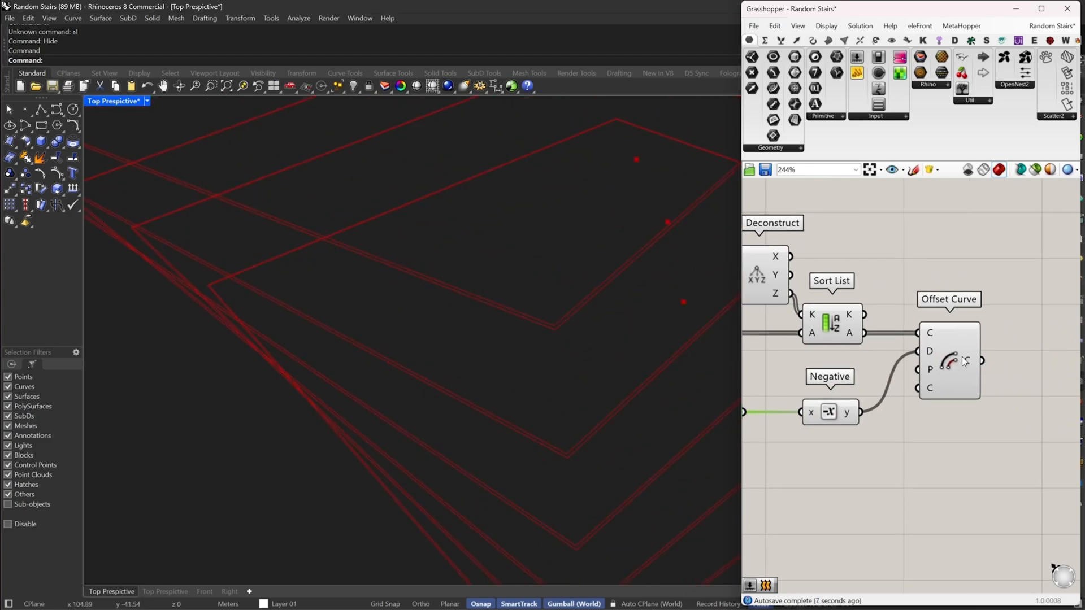
pyautogui.click(947, 411)
pyautogui.moveTo(945, 407); pyautogui.dragTo(942, 406)
pyautogui.scroll(-3, 907, 400)
pyautogui.moveTo(923, 403); pyautogui.dragTo(988, 411, button='right')
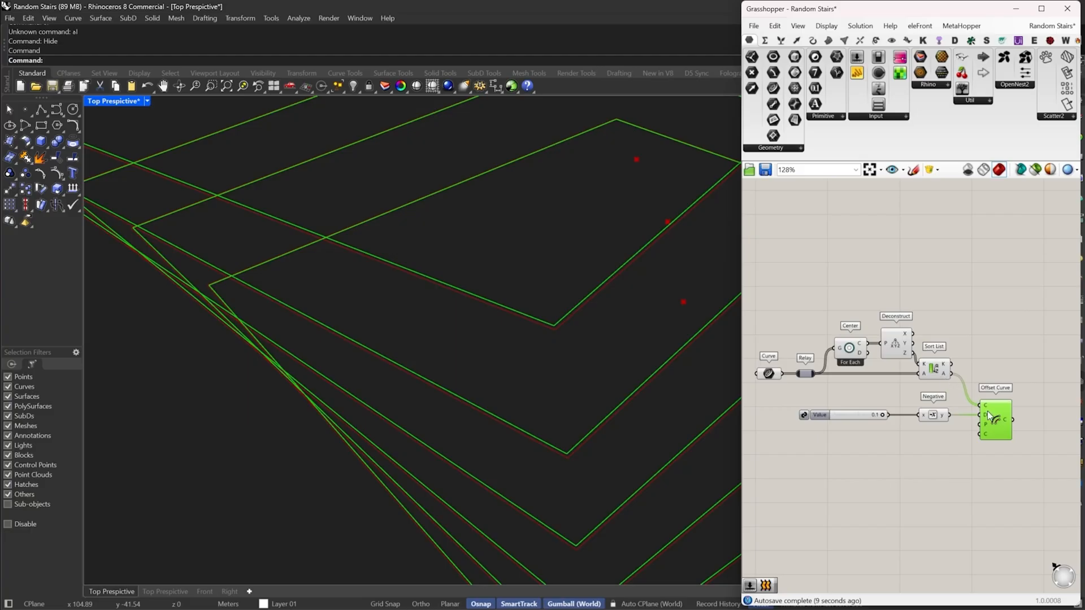
pyautogui.moveTo(1008, 478); pyautogui.dragTo(839, 401)
pyautogui.moveTo(992, 416); pyautogui.dragTo(819, 442)
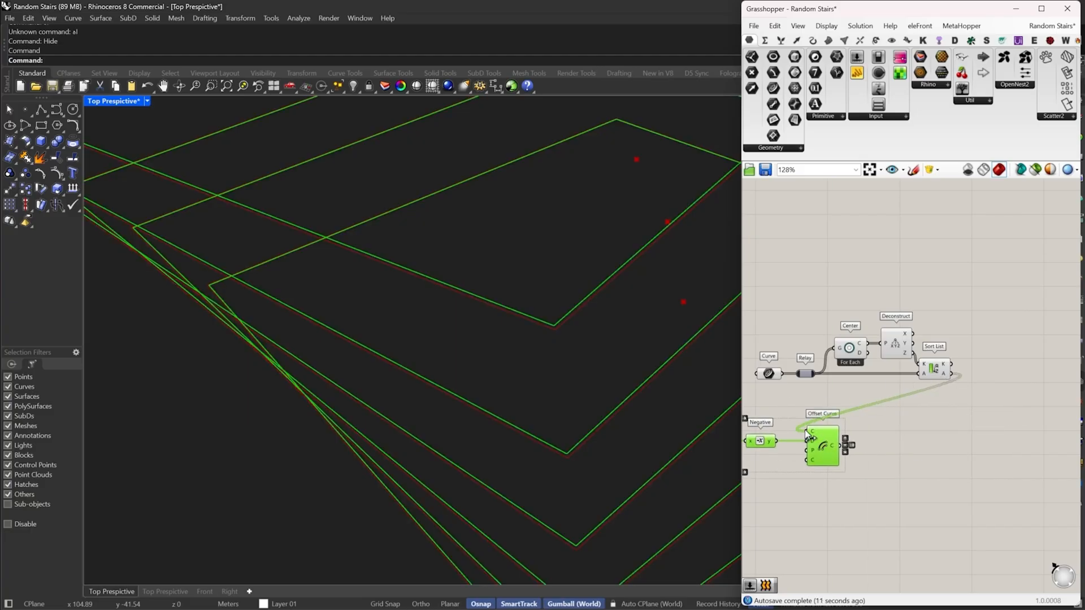
pyautogui.moveTo(774, 379); pyautogui.dragTo(842, 447)
pyautogui.moveTo(845, 449); pyautogui.dragTo(870, 462, button='right')
pyautogui.moveTo(997, 311); pyautogui.dragTo(913, 394)
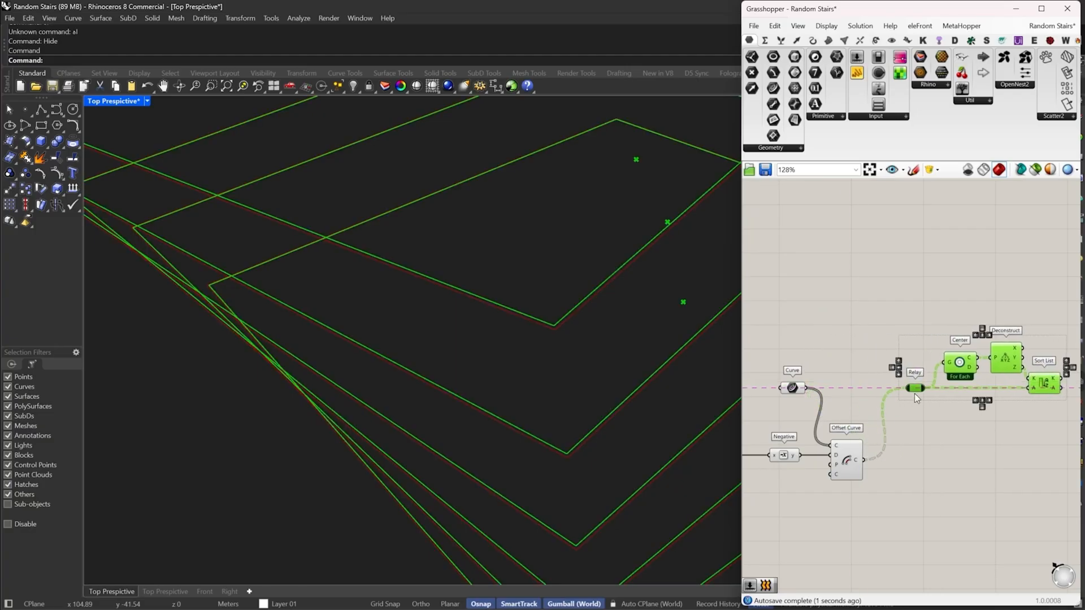
# Flatten the C output of Offset Curve
pyautogui.click(897, 456)
pyautogui.rightClick(855, 459)
pyautogui.click(883, 519)
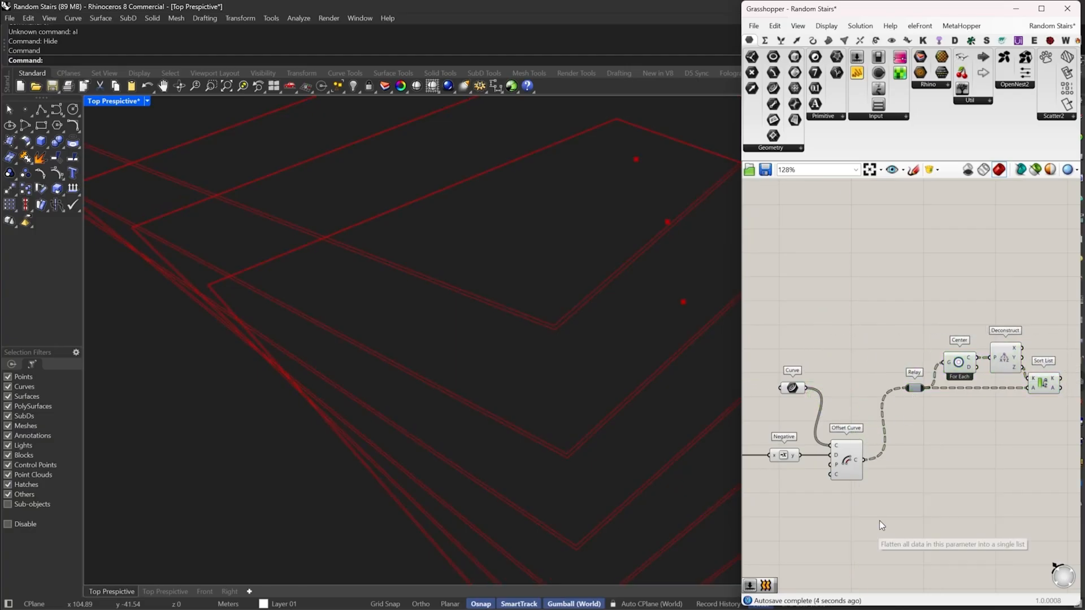
# Line up Curve, Offset Curve, the 0.1 slider and Negative in a compact layout ahead of the Relay
pyautogui.moveTo(848, 463); pyautogui.dragTo(867, 388)
pyautogui.moveTo(817, 374); pyautogui.dragTo(835, 402, button='right')
pyautogui.moveTo(809, 416); pyautogui.dragTo(762, 402)
pyautogui.moveTo(815, 420); pyautogui.dragTo(865, 403, button='right')
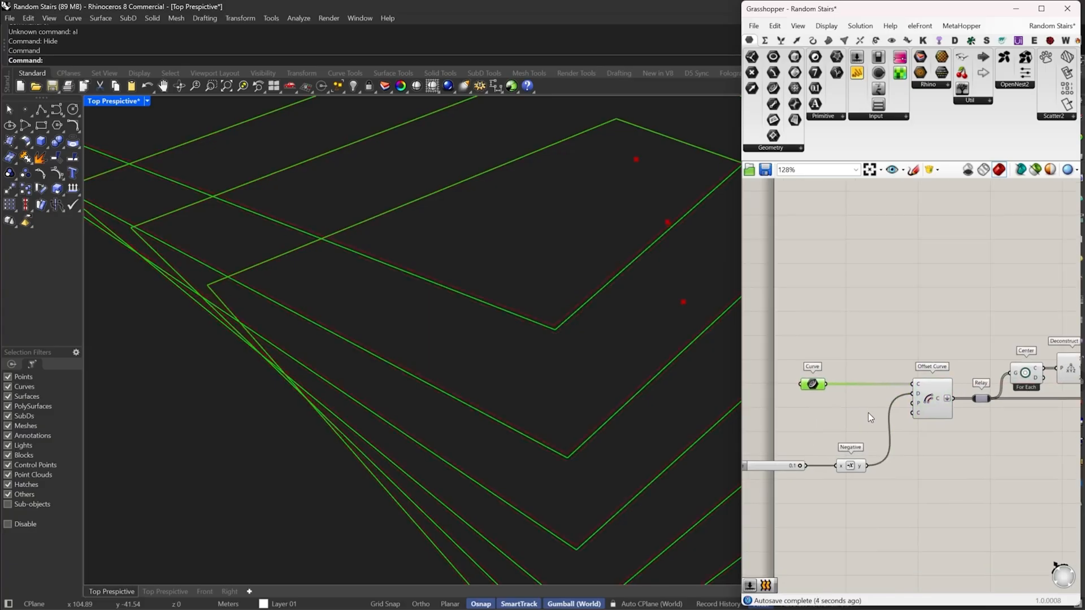
pyautogui.moveTo(868, 413); pyautogui.dragTo(780, 500)
pyautogui.moveTo(851, 471); pyautogui.dragTo(880, 416)
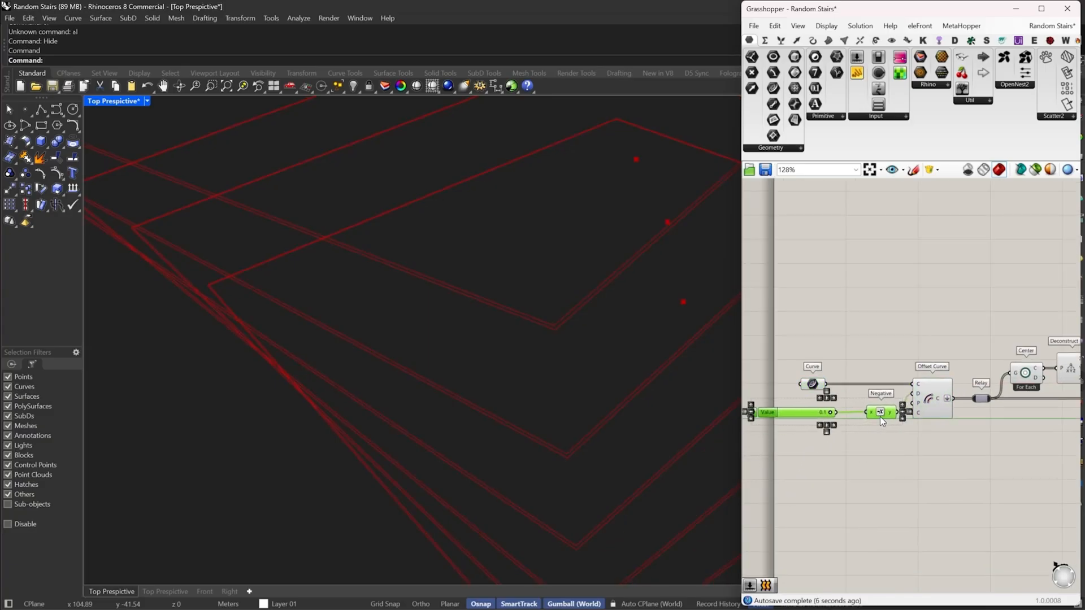
pyautogui.scroll(-3, 880, 416)
pyautogui.keyDown('alt'); pyautogui.moveTo(775, 433); pyautogui.dragTo(833, 433); pyautogui.keyUp('alt')
pyautogui.click(925, 256)
pyautogui.scroll(2, 876, 261)
pyautogui.moveTo(938, 222); pyautogui.dragTo(809, 262)
pyautogui.moveTo(931, 419); pyautogui.dragTo(746, 301, button='right')
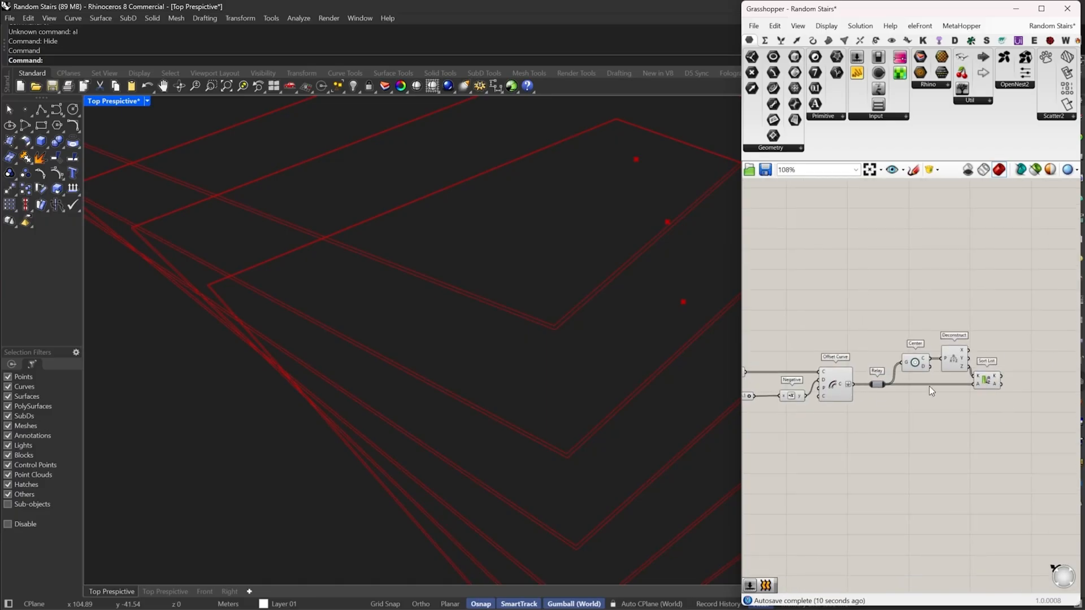
# Select Sort List and check its sorted offset curves in the viewport
pyautogui.moveTo(989, 389); pyautogui.dragTo(893, 402, button='right')
pyautogui.scroll(4, 893, 402)
pyautogui.moveTo(881, 392); pyautogui.dragTo(895, 396)
pyautogui.moveTo(944, 412); pyautogui.dragTo(887, 398, button='right')
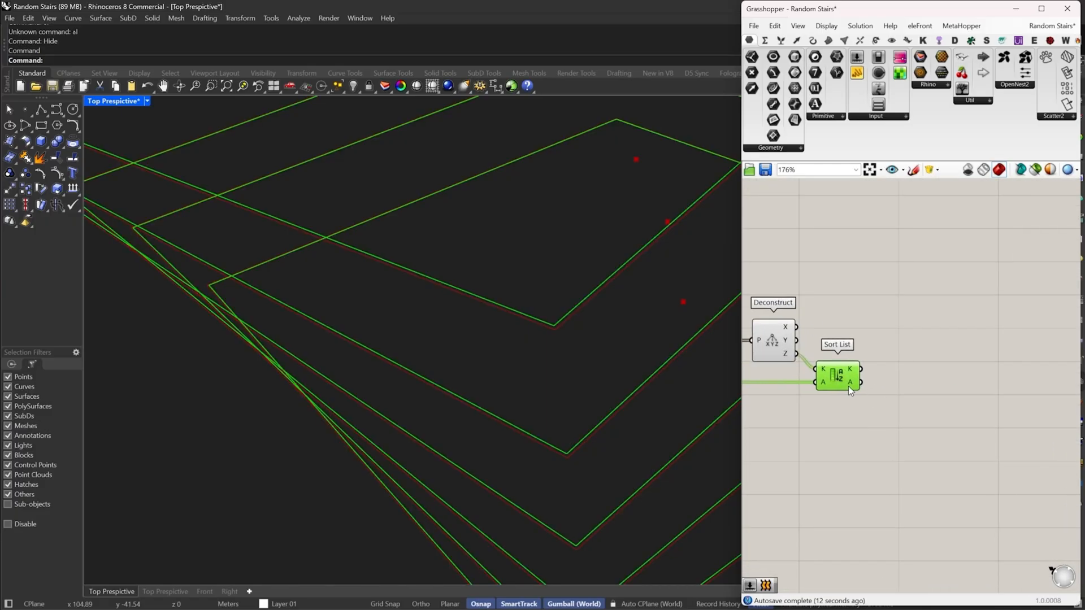
pyautogui.moveTo(849, 385)
pyautogui.scroll(-5, 440, 370)
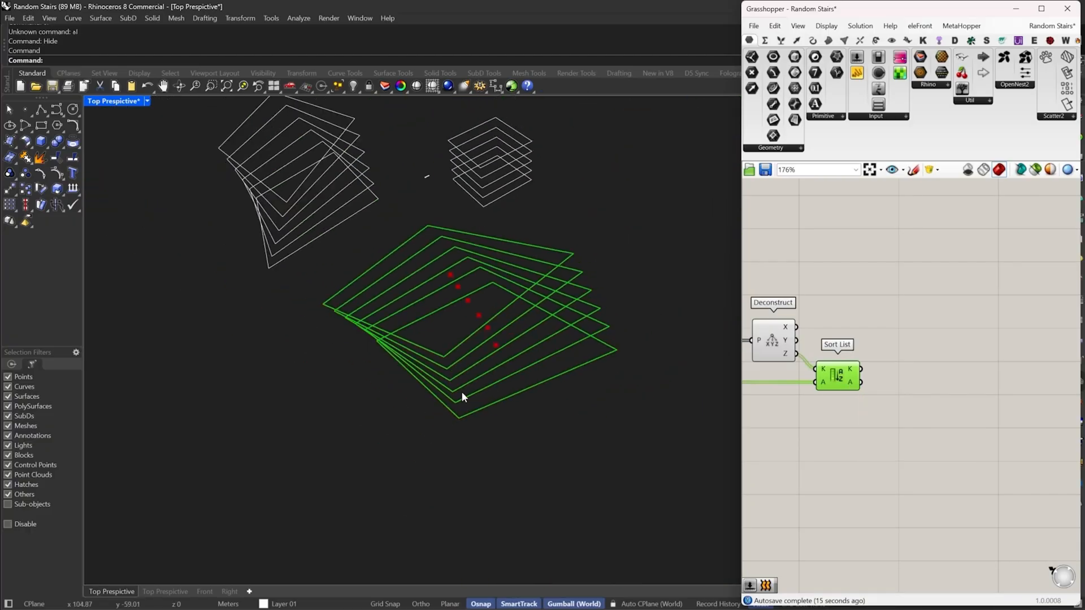
# Undo the last Hide of the source floor curves and select the lowest two
pyautogui.moveTo(460, 395); pyautogui.dragTo(631, 262, button='right')
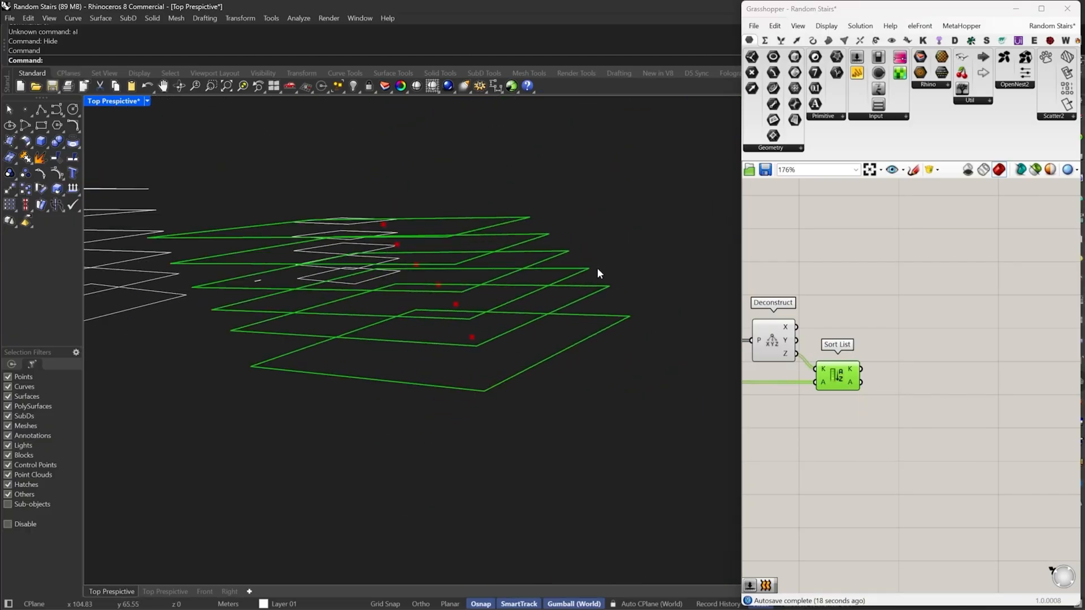
pyautogui.hotkey('ctrl', 'z')
pyautogui.moveTo(644, 288); pyautogui.dragTo(603, 371)
pyautogui.moveTo(637, 394); pyautogui.dragTo(667, 373, button='right')
pyautogui.click(1006, 395)
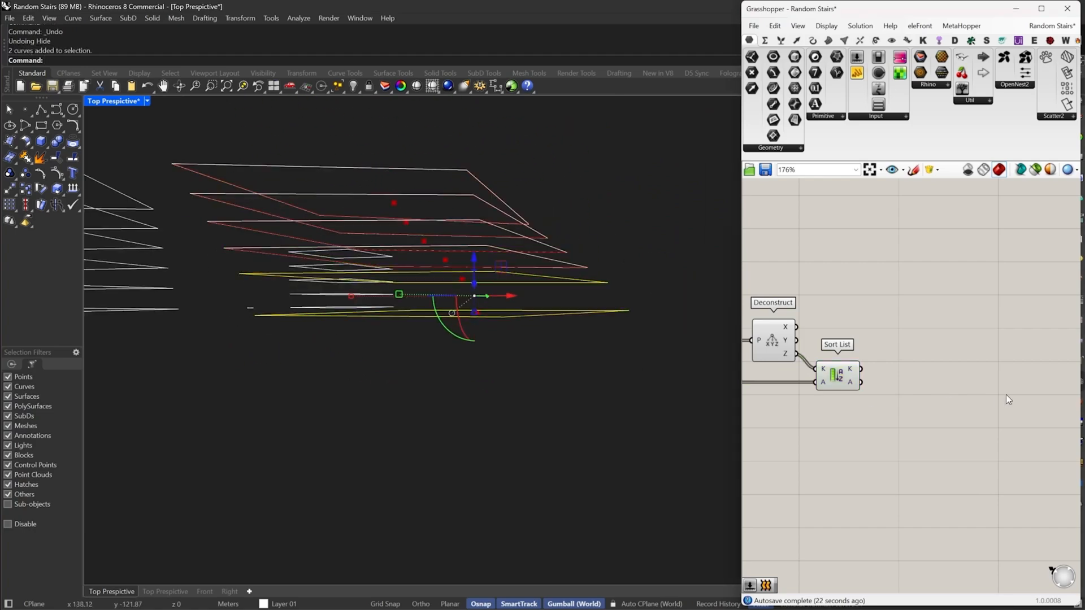
# Examine neighbouring floor curves in pairs from the lowest level upward and compare them with the finished stair model
pyautogui.moveTo(650, 317); pyautogui.dragTo(603, 342, button='right')
pyautogui.click(648, 357)
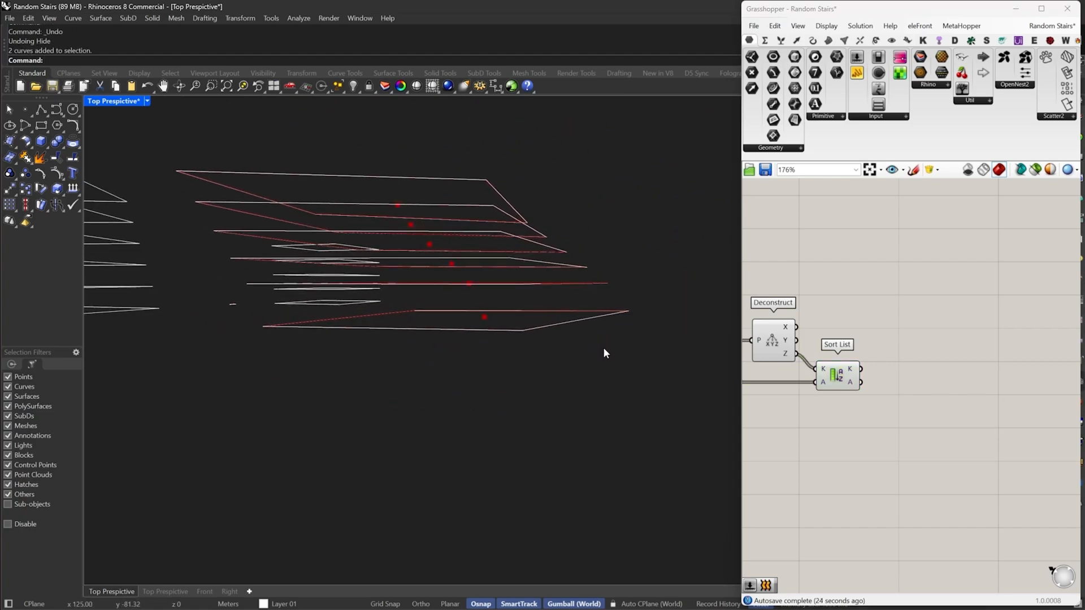
pyautogui.scroll(-10, 424, 365)
pyautogui.moveTo(511, 358); pyautogui.dragTo(531, 337, button='right')
pyautogui.scroll(5, 479, 348)
pyautogui.scroll(3, 543, 316)
pyautogui.moveTo(491, 315); pyautogui.dragTo(456, 409)
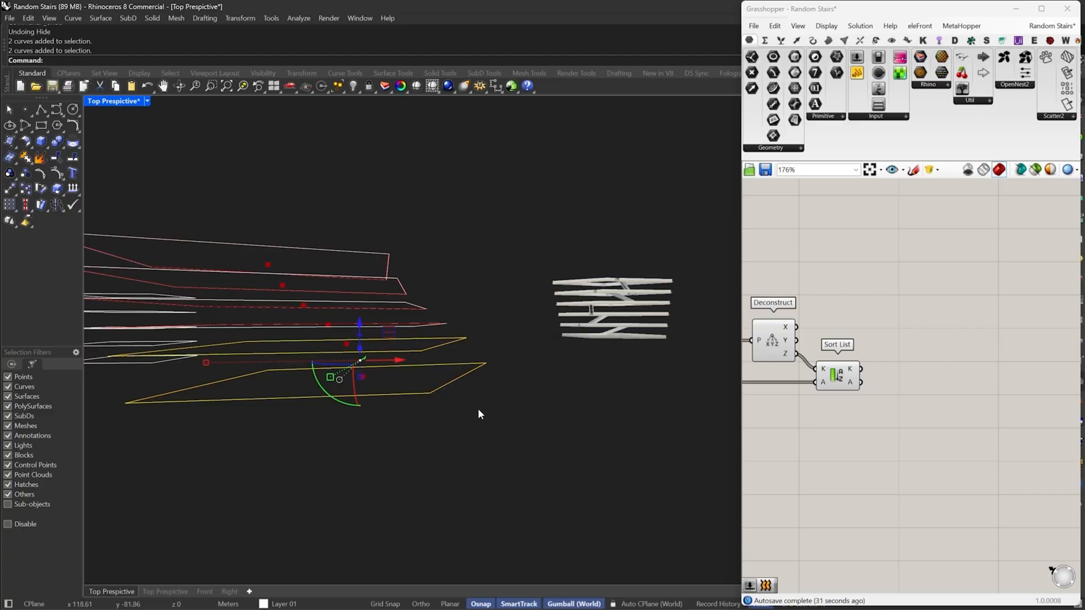
pyautogui.click(479, 414)
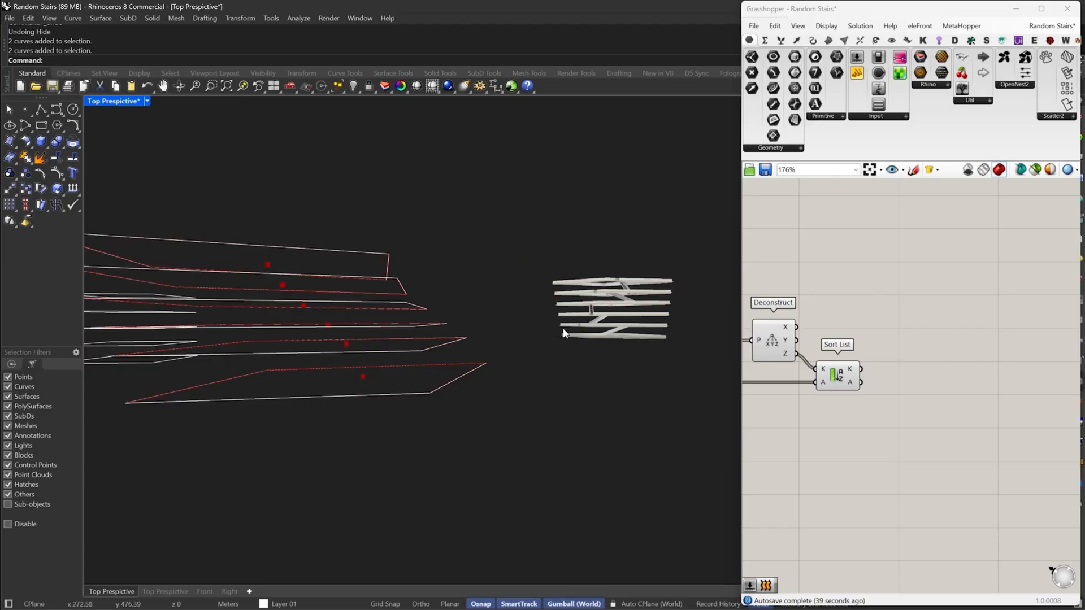
pyautogui.moveTo(485, 323); pyautogui.dragTo(440, 433)
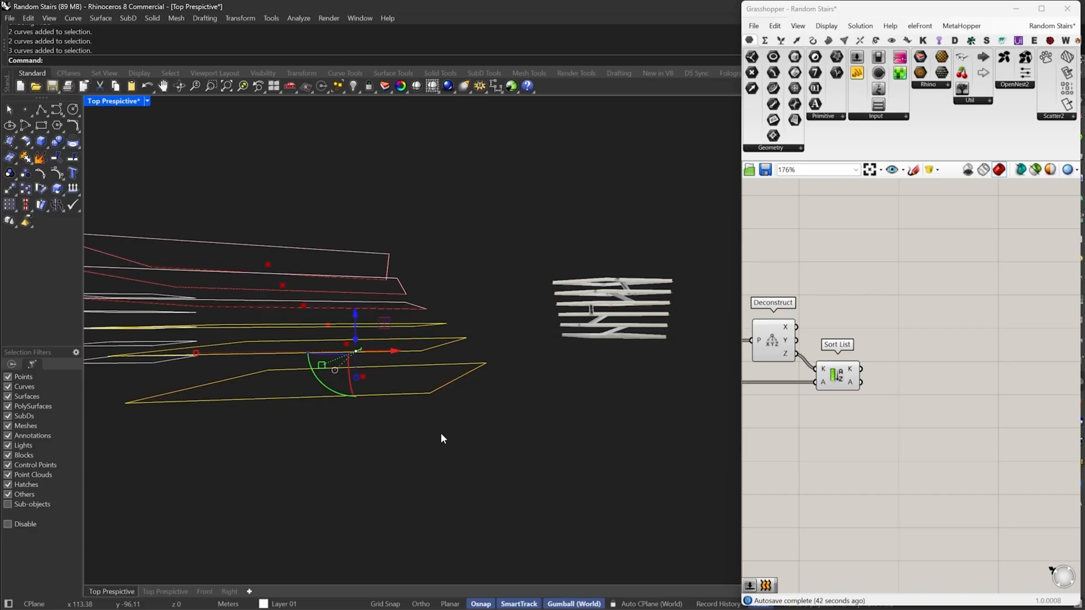
pyautogui.moveTo(498, 324); pyautogui.dragTo(466, 400)
pyautogui.moveTo(486, 275); pyautogui.dragTo(439, 351)
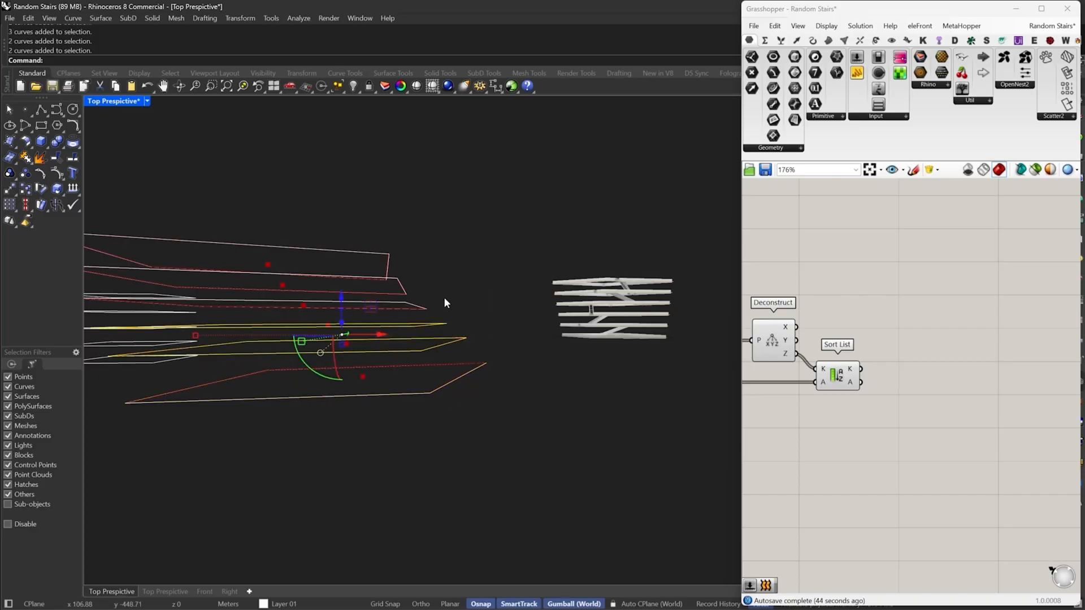
pyautogui.moveTo(446, 292); pyautogui.dragTo(419, 336)
pyautogui.moveTo(556, 346); pyautogui.dragTo(540, 356, button='right')
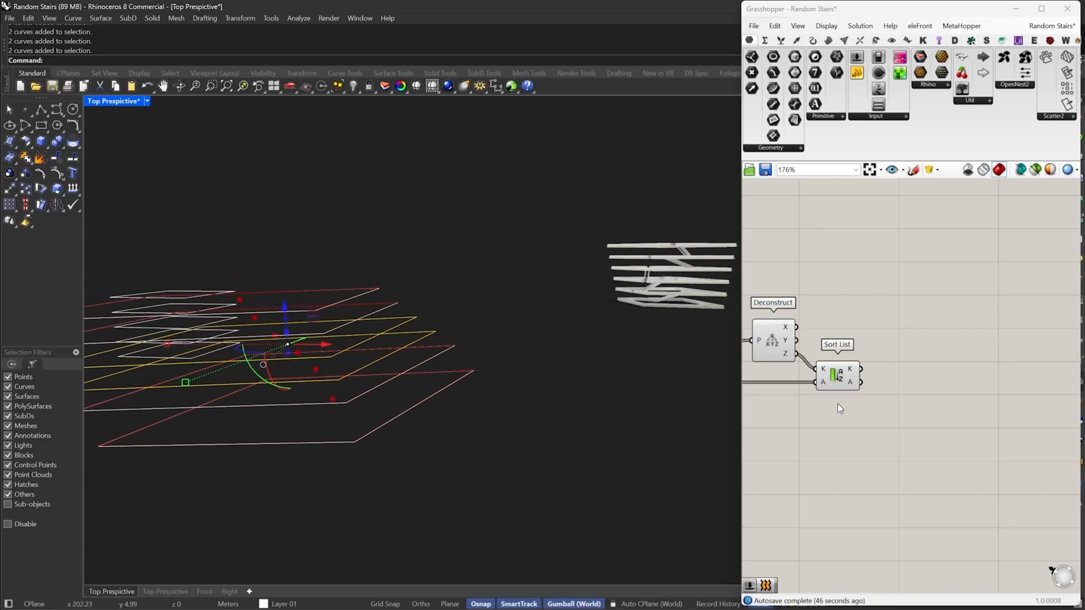
pyautogui.click(579, 393)
# Add a Shift List after Sort List and feed its L input from the sorted A output
pyautogui.doubleClick(908, 390)
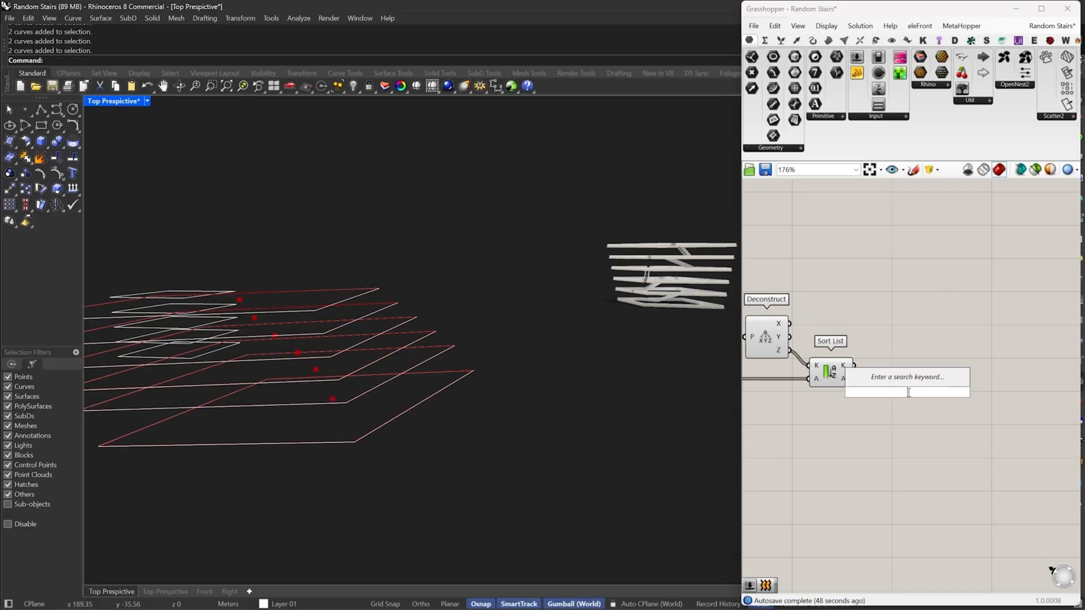
pyautogui.write('shift')
pyautogui.click(891, 371)
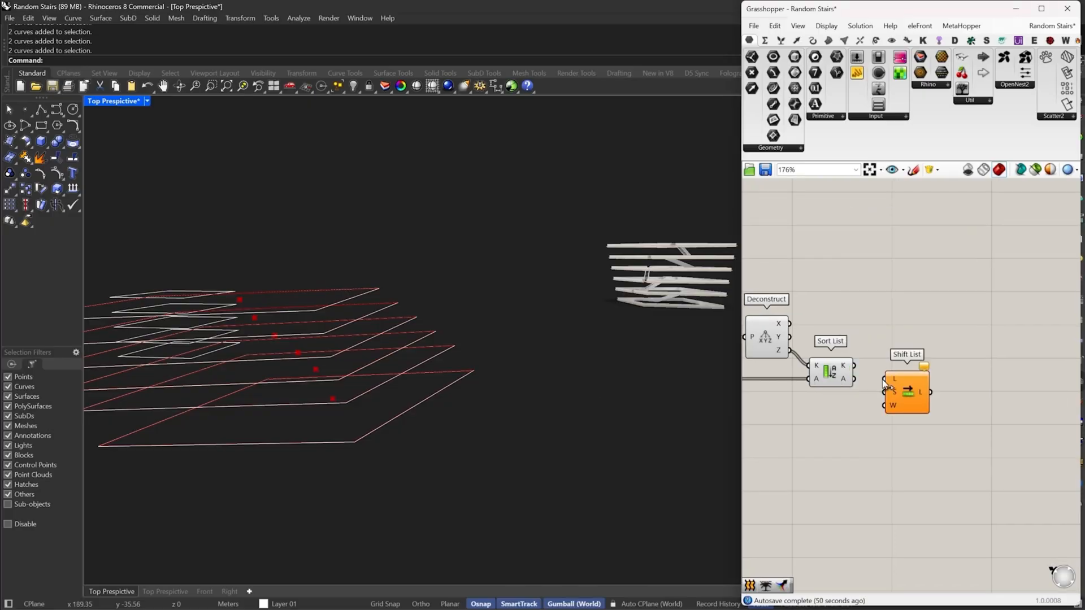
pyautogui.moveTo(853, 379); pyautogui.dragTo(885, 379)
pyautogui.scroll(2, 904, 395)
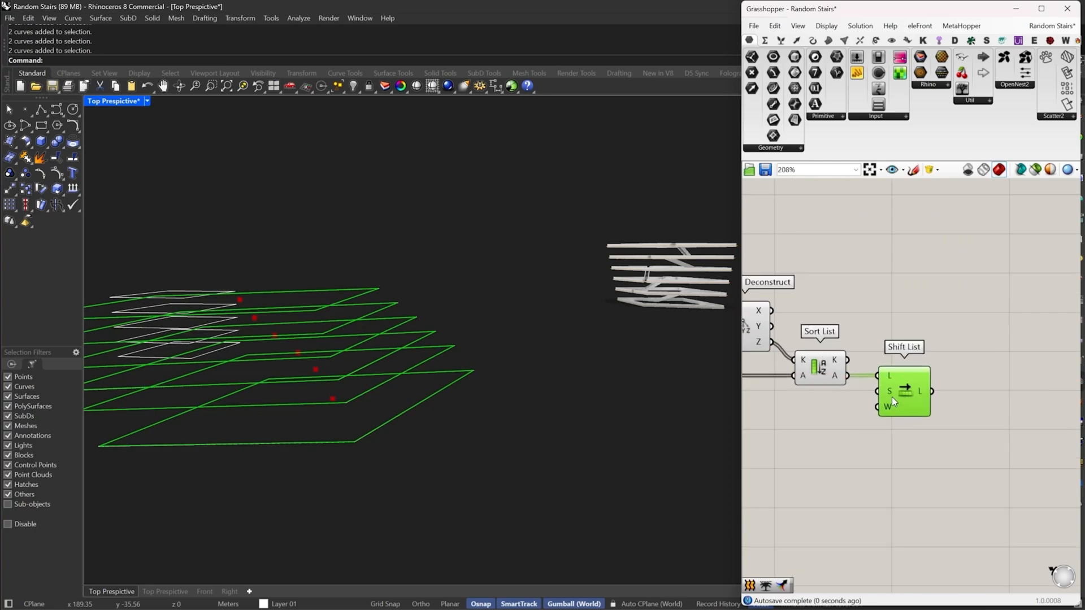
# Invert the W input of Shift List and flatten its L output
pyautogui.rightClick(886, 406)
pyautogui.click(897, 498)
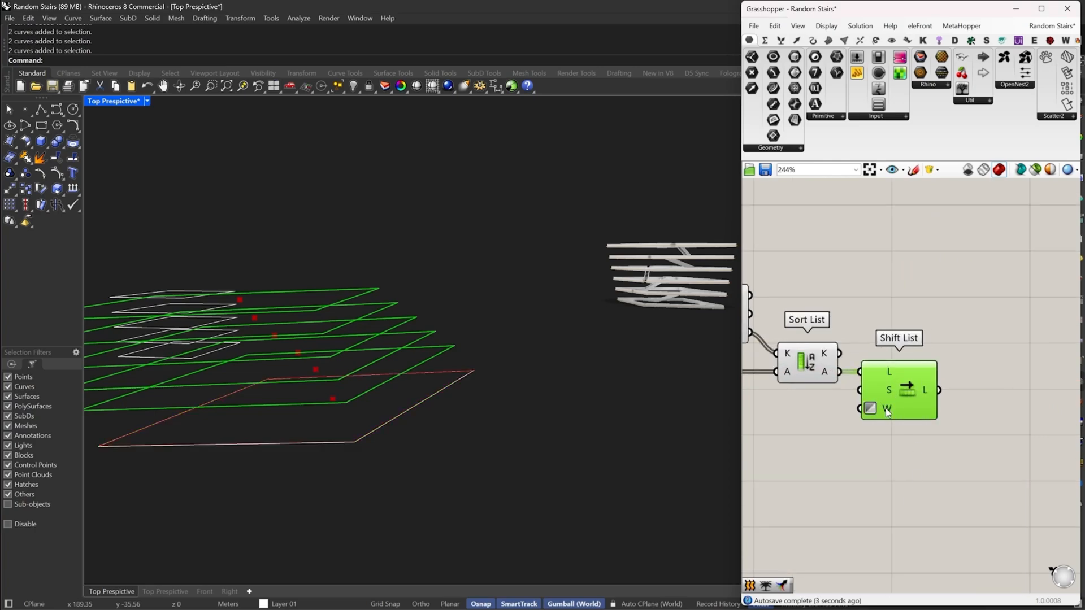
pyautogui.moveTo(886, 408); pyautogui.dragTo(944, 484)
pyautogui.rightClick(947, 388)
pyautogui.click(970, 437)
# Duplicate Shift List below the original, keeping its connection to the Sort List A output
pyautogui.hotkey('ctrl', 'c')
pyautogui.hotkey('ctrl', 'v')
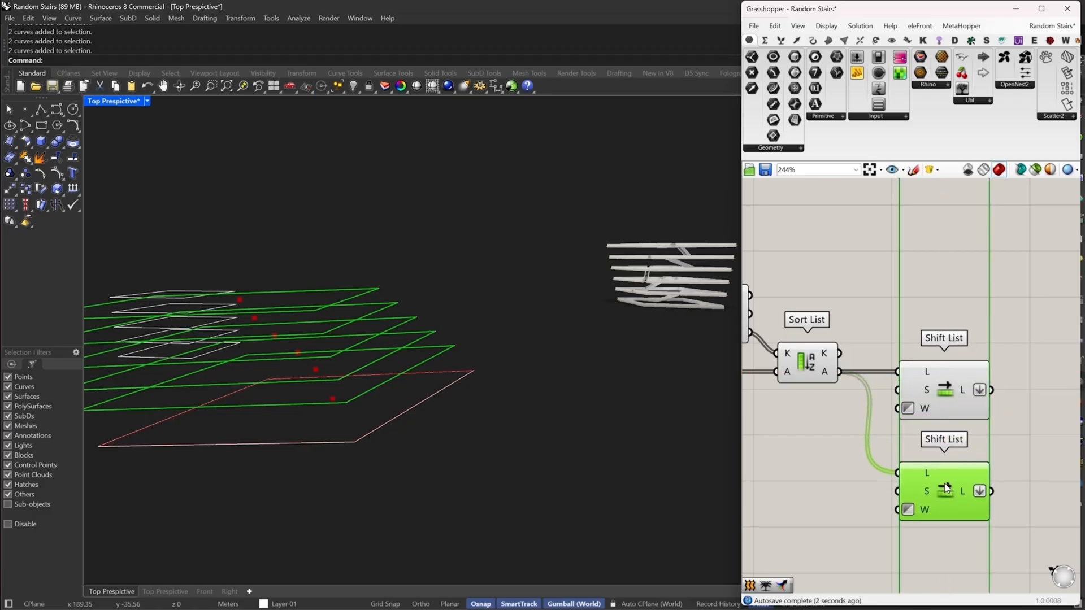
pyautogui.moveTo(940, 445); pyautogui.dragTo(855, 408, button='right')
# Set the S input of the upper Shift List to the integer -1
pyautogui.rightClick(825, 349)
pyautogui.press('Escape')
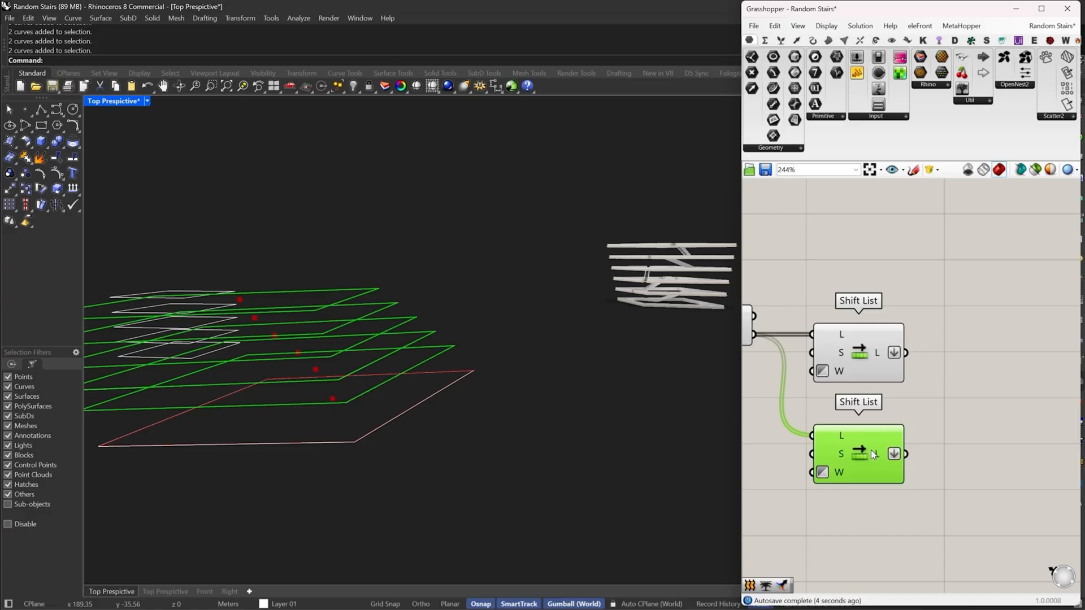
pyautogui.rightClick(832, 358)
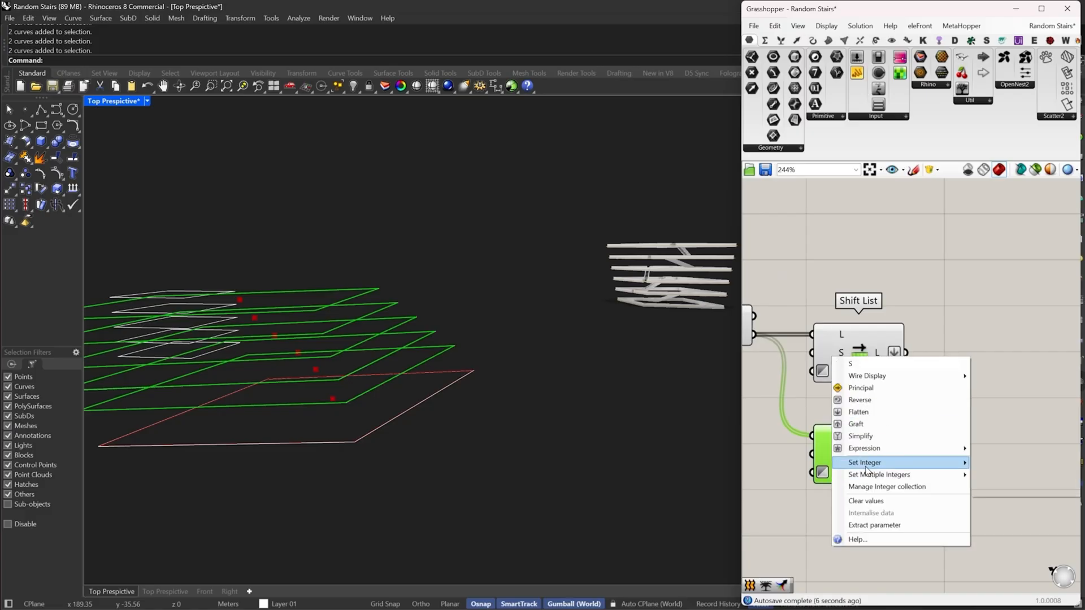
pyautogui.moveTo(964, 463)
pyautogui.write('-1')
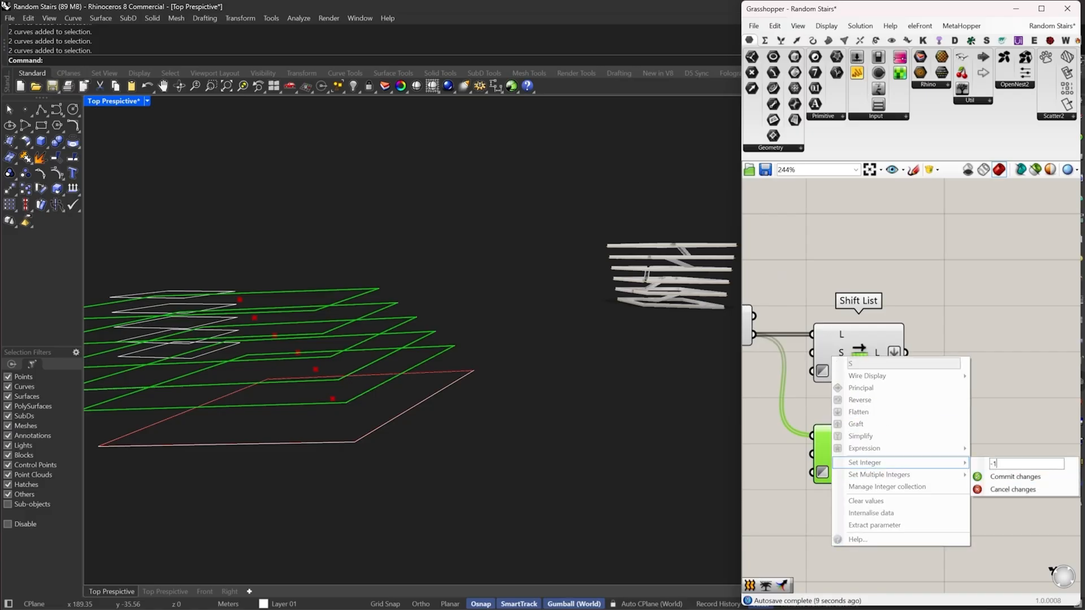
pyautogui.click(982, 479)
pyautogui.click(981, 474)
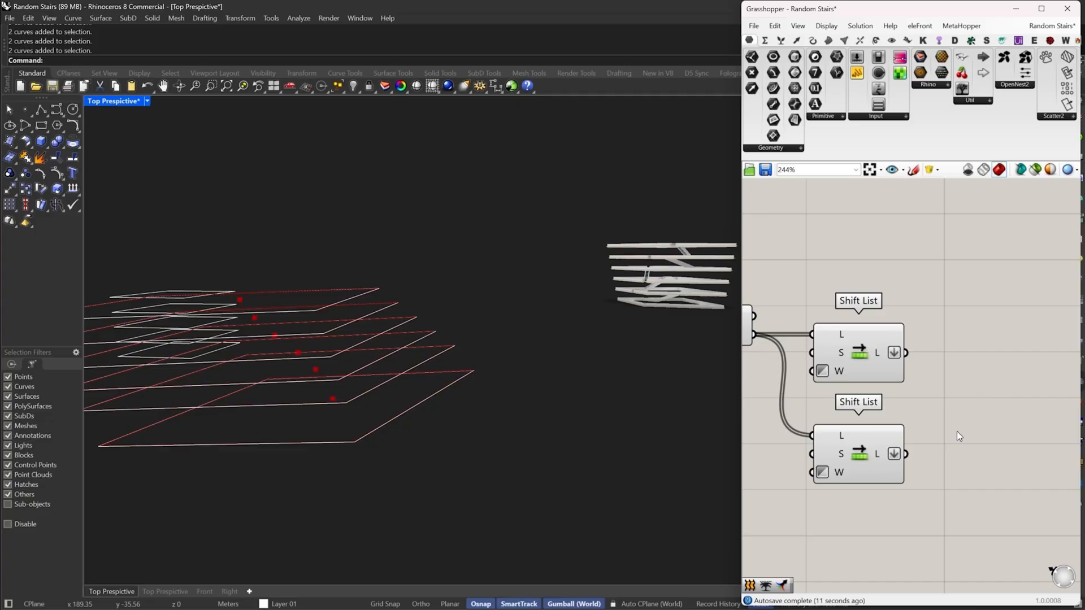
# Select each Shift List in turn and compare their output floor curves in the viewport
pyautogui.moveTo(957, 432); pyautogui.dragTo(937, 428, button='right')
pyautogui.click(835, 345)
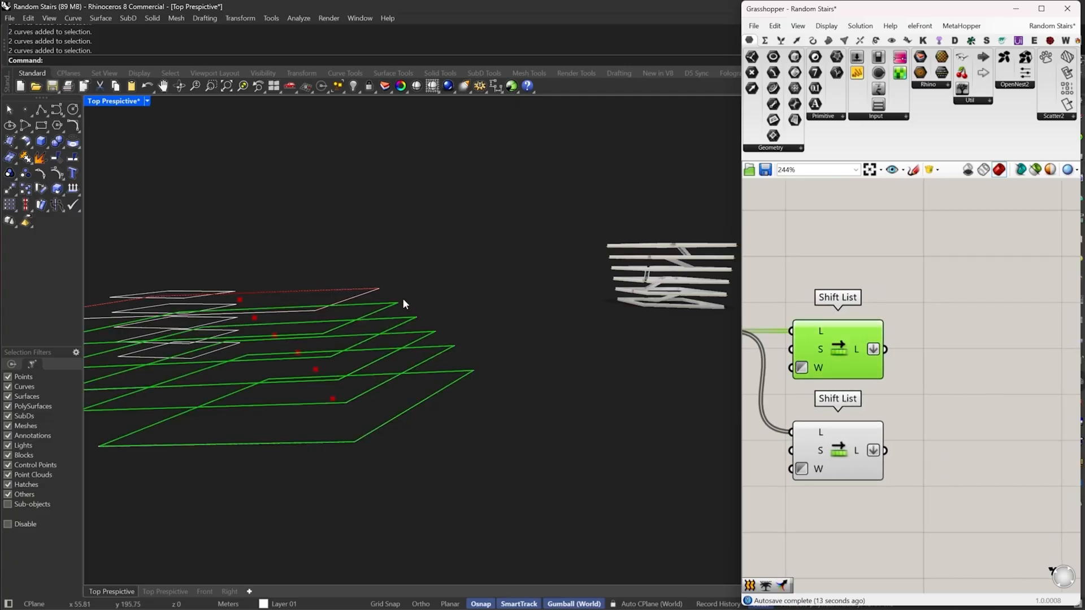
pyautogui.click(830, 453)
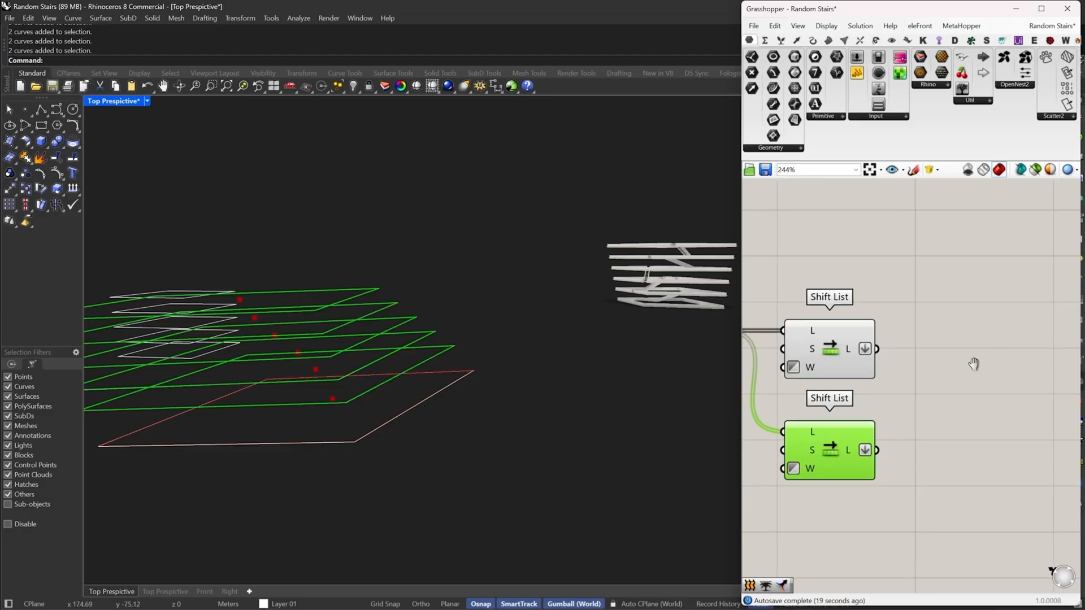
pyautogui.moveTo(971, 364); pyautogui.dragTo(945, 366, button='right')
# Switch the L outputs of both Shift List components from Flatten to Graft
pyautogui.doubleClick(896, 382)
pyautogui.rightClick(846, 350)
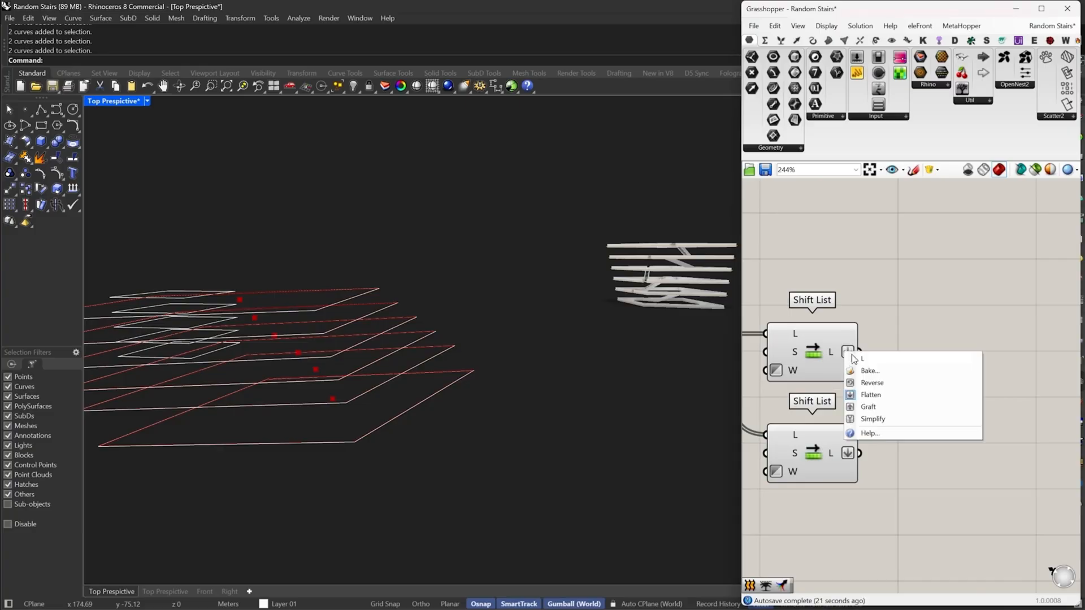
pyautogui.click(862, 395)
pyautogui.rightClick(847, 453)
pyautogui.click(883, 510)
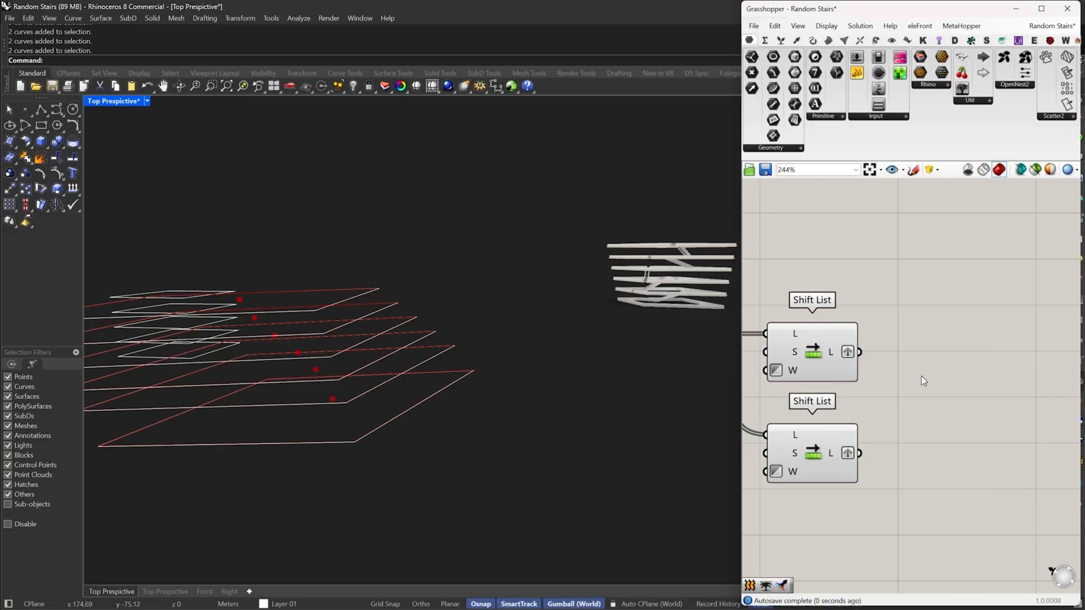
# Merge the upper and lower Shift List outputs through D1 and D2 of a new Merge, removing the unused D3 input
pyautogui.doubleClick(921, 376)
pyautogui.write('merge')
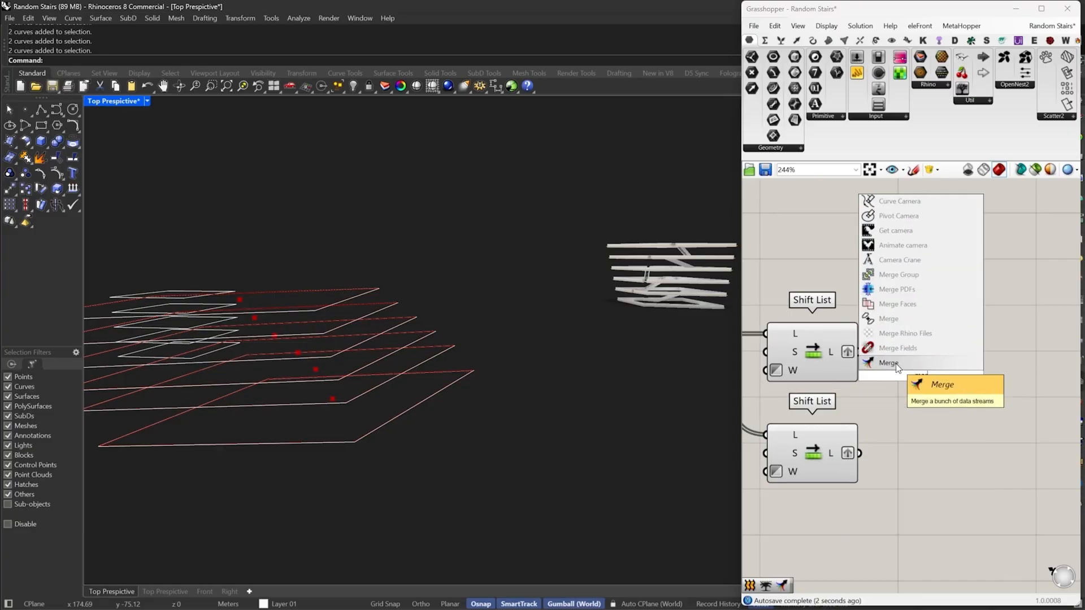
pyautogui.press('Return')
pyautogui.moveTo(859, 352); pyautogui.dragTo(859, 453)
pyautogui.scroll(4, 924, 380)
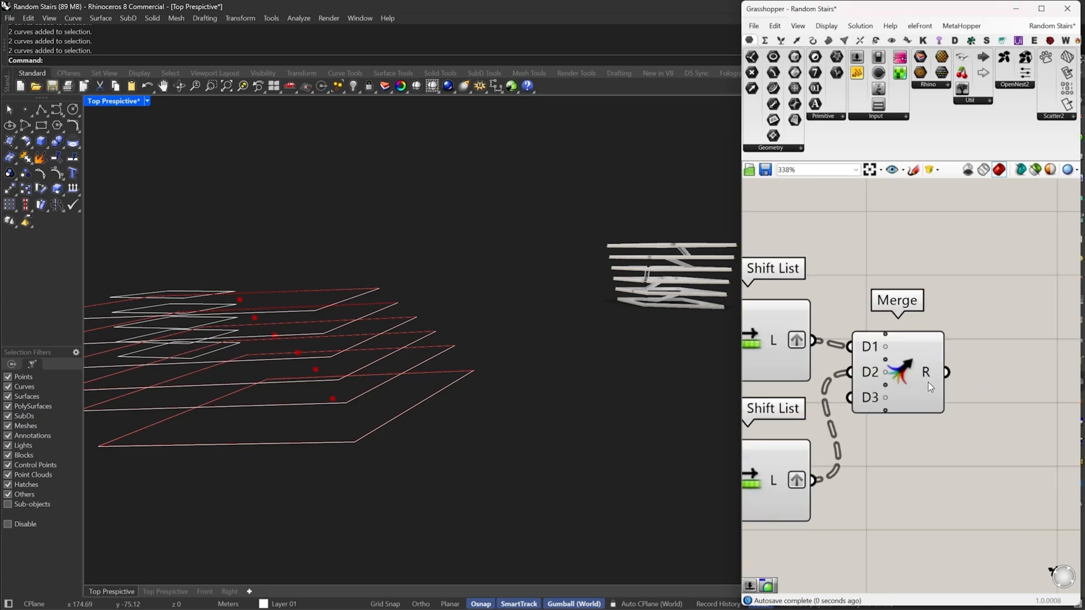
pyautogui.scroll(-3, 904, 379)
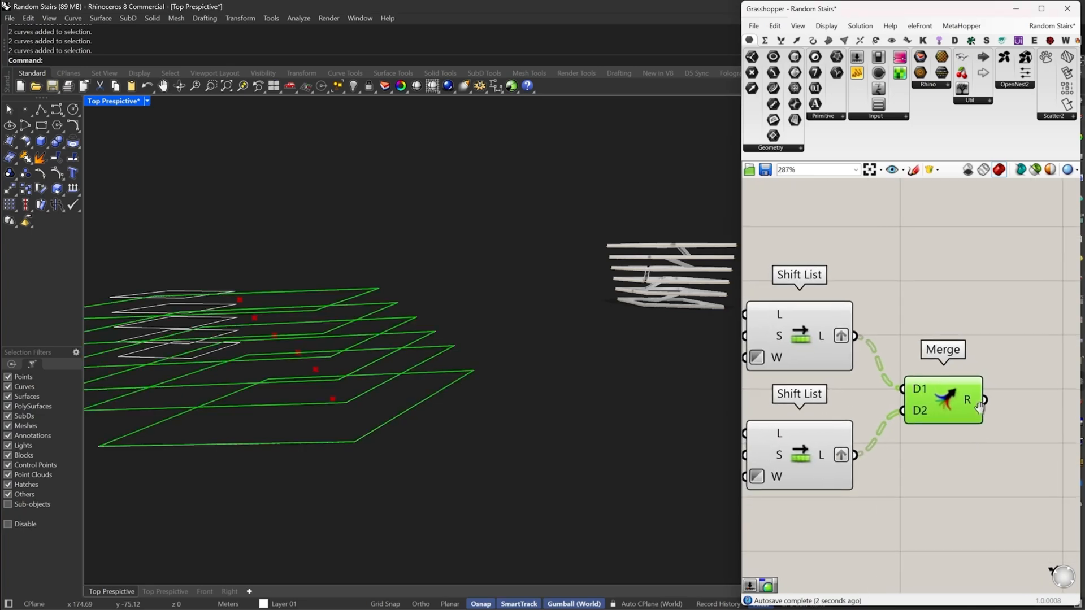
pyautogui.scroll(-3, 952, 412)
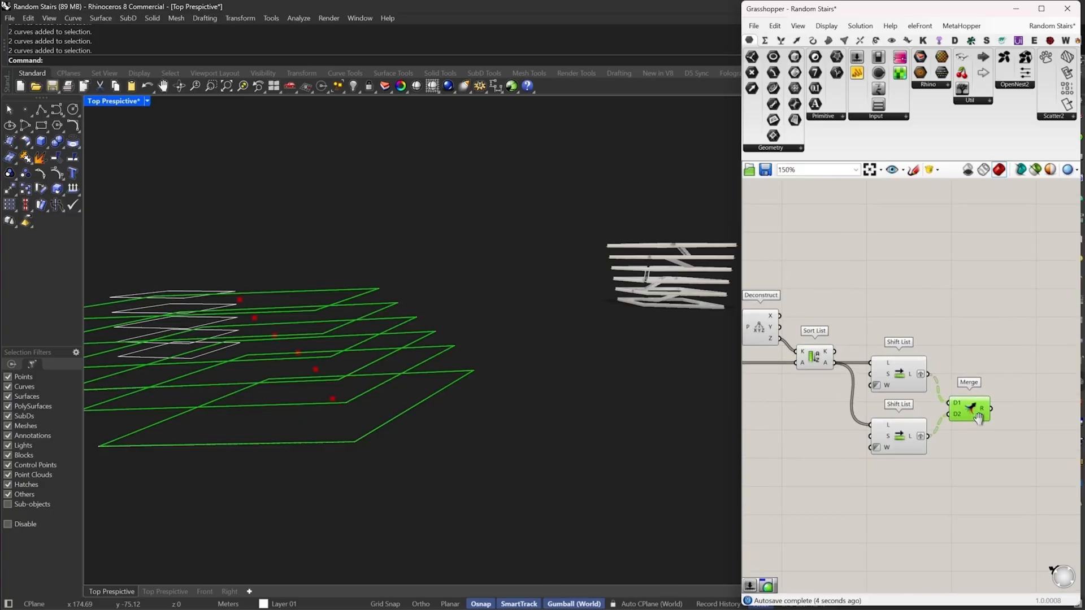
# Add a Tree Branch Check component and feed its Data input from the Merge result
pyautogui.click(979, 432)
pyautogui.moveTo(979, 432); pyautogui.dragTo(917, 367, button='right')
pyautogui.doubleClick(918, 368)
pyautogui.write('tr')
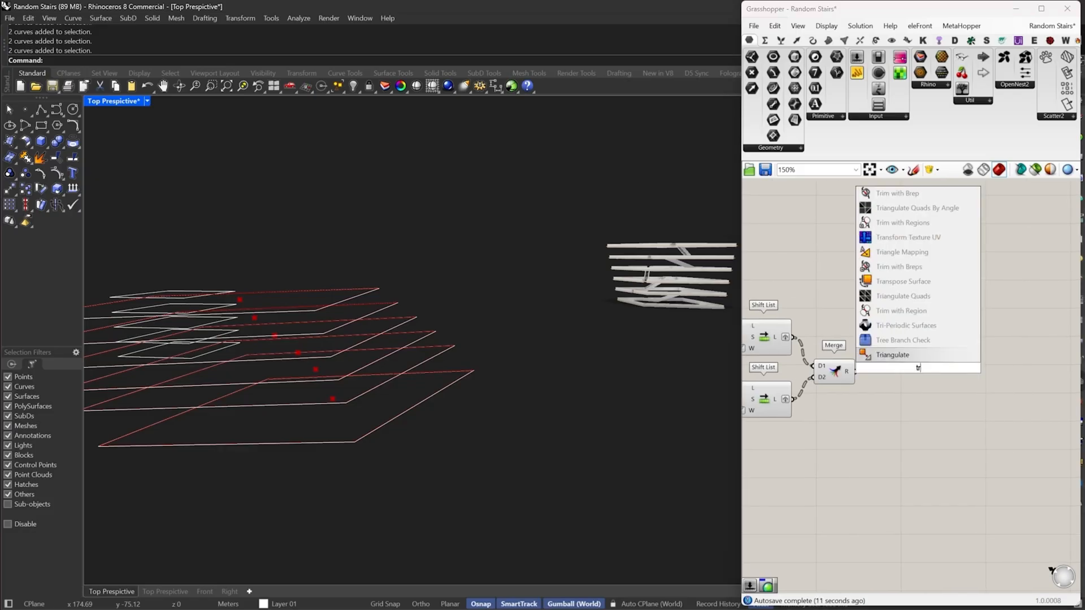
pyautogui.click(906, 340)
pyautogui.moveTo(849, 371); pyautogui.dragTo(898, 368)
pyautogui.scroll(1, 940, 382)
pyautogui.moveTo(522, 412); pyautogui.dragTo(511, 389, button='right')
pyautogui.moveTo(893, 435); pyautogui.dragTo(901, 389, button='right')
# Add a number slider set to 5 and connect it to the i input of Tree Branch Check
pyautogui.click(827, 452)
pyautogui.doubleClick(827, 452)
pyautogui.write('1')
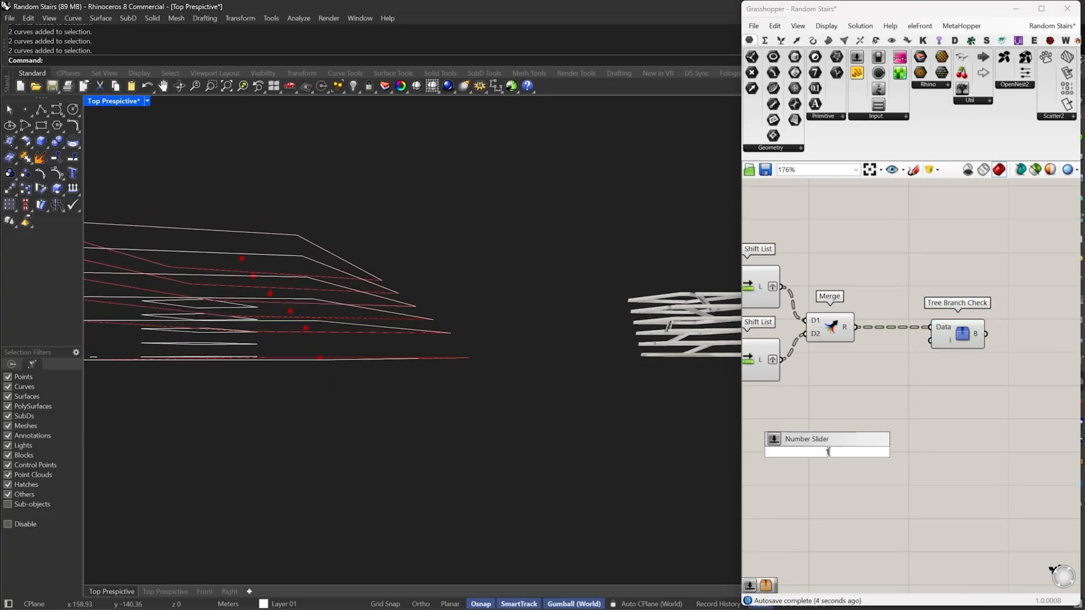
pyautogui.press('Return')
pyautogui.moveTo(876, 441); pyautogui.dragTo(857, 467)
pyautogui.press('Delete')
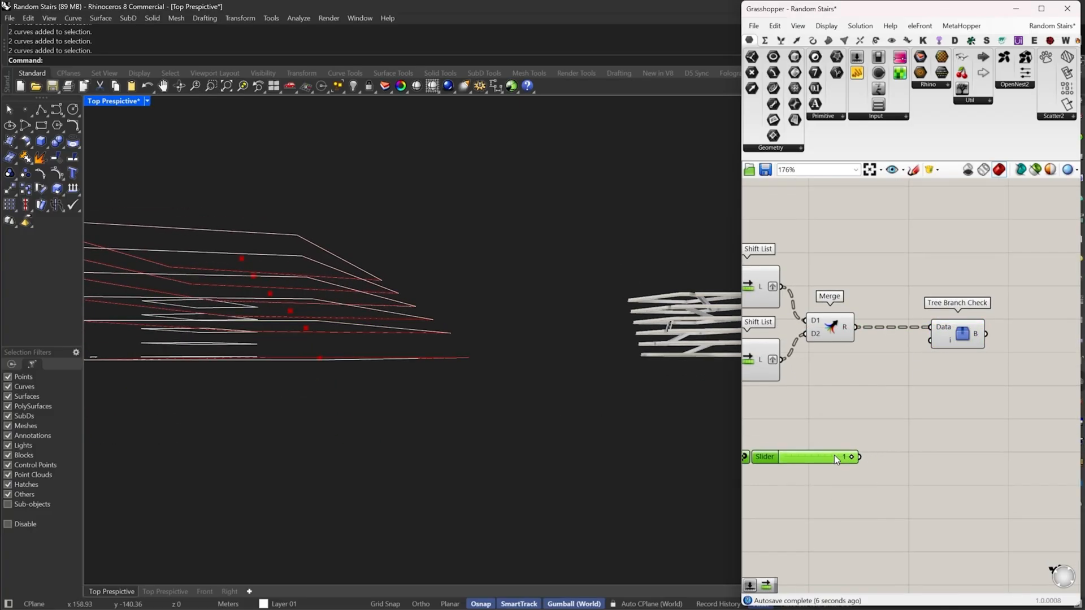
pyautogui.doubleClick(835, 455)
pyautogui.write('5')
pyautogui.press('Return')
pyautogui.scroll(2, 899, 382)
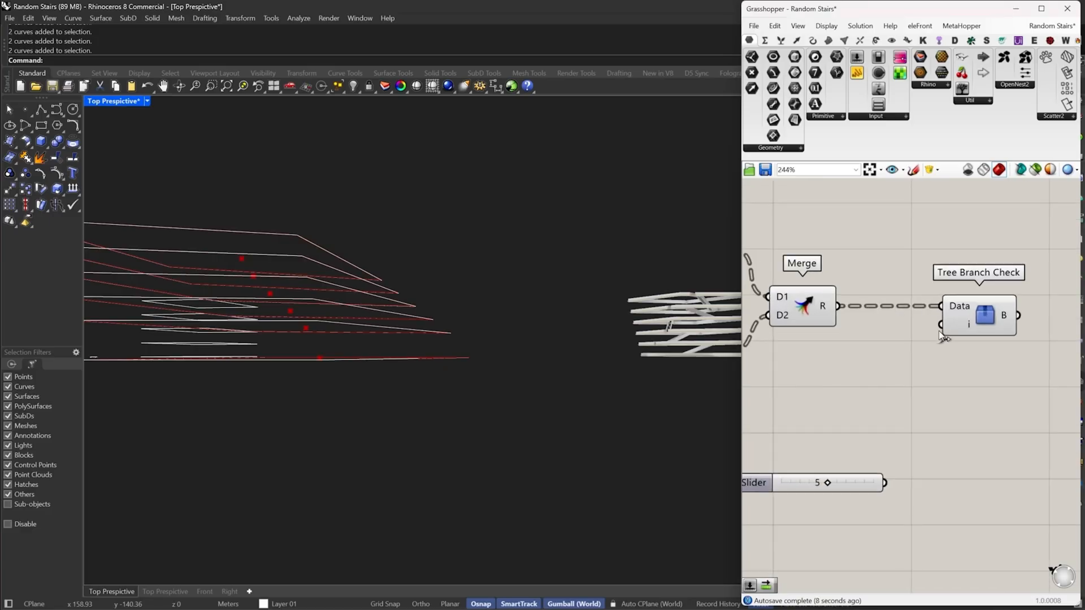
pyautogui.moveTo(884, 483); pyautogui.dragTo(941, 325)
# Vary the Index slider down to 3 and check which pair of floor curves each merged branch holds
pyautogui.moveTo(820, 495); pyautogui.dragTo(889, 472, button='right')
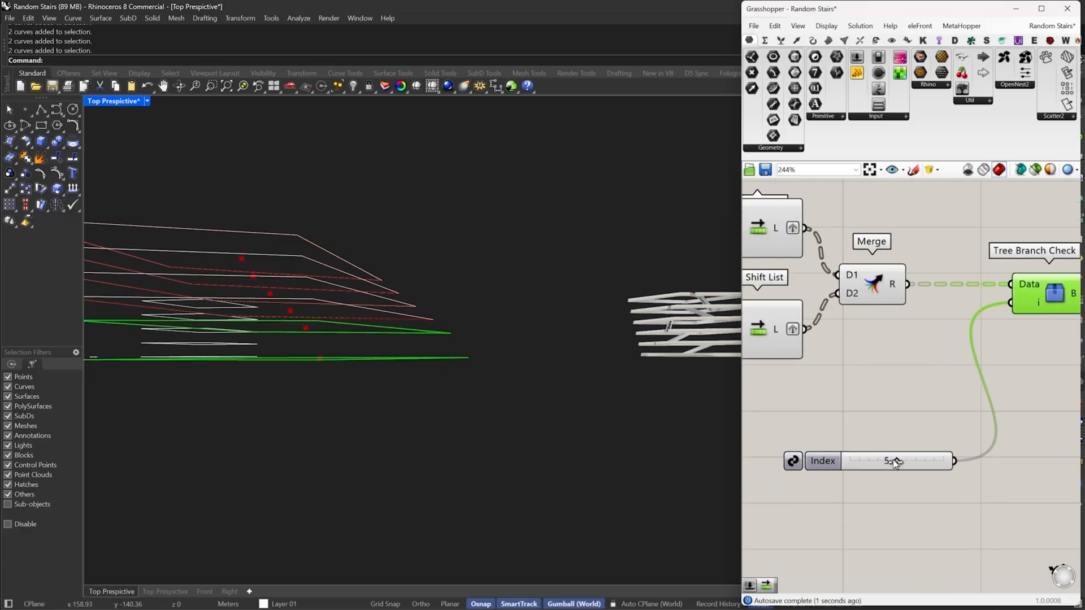
pyautogui.moveTo(893, 462); pyautogui.dragTo(822, 463)
pyautogui.click(1038, 294)
pyautogui.click(1045, 295)
pyautogui.click(1033, 291)
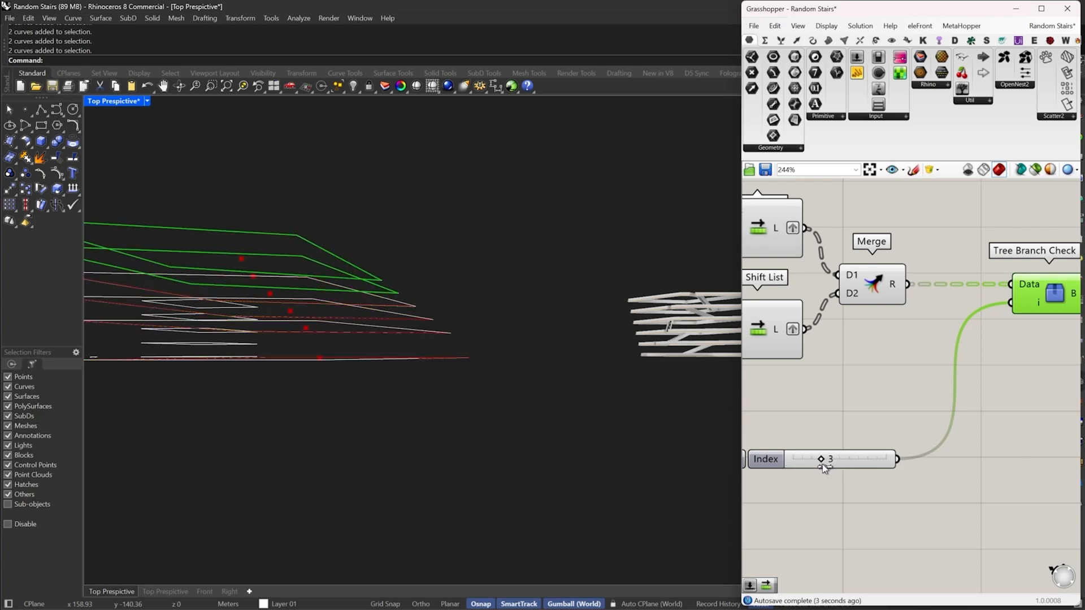
pyautogui.moveTo(608, 316); pyautogui.dragTo(603, 356, button='right')
pyautogui.scroll(-3, 914, 388)
# Delete the Tree Branch Check component and its Index slider
pyautogui.moveTo(997, 445); pyautogui.dragTo(958, 287)
pyautogui.moveTo(954, 344); pyautogui.dragTo(935, 348, button='right')
pyautogui.press('Delete')
pyautogui.moveTo(918, 399); pyautogui.dragTo(863, 459)
pyautogui.press('Delete')
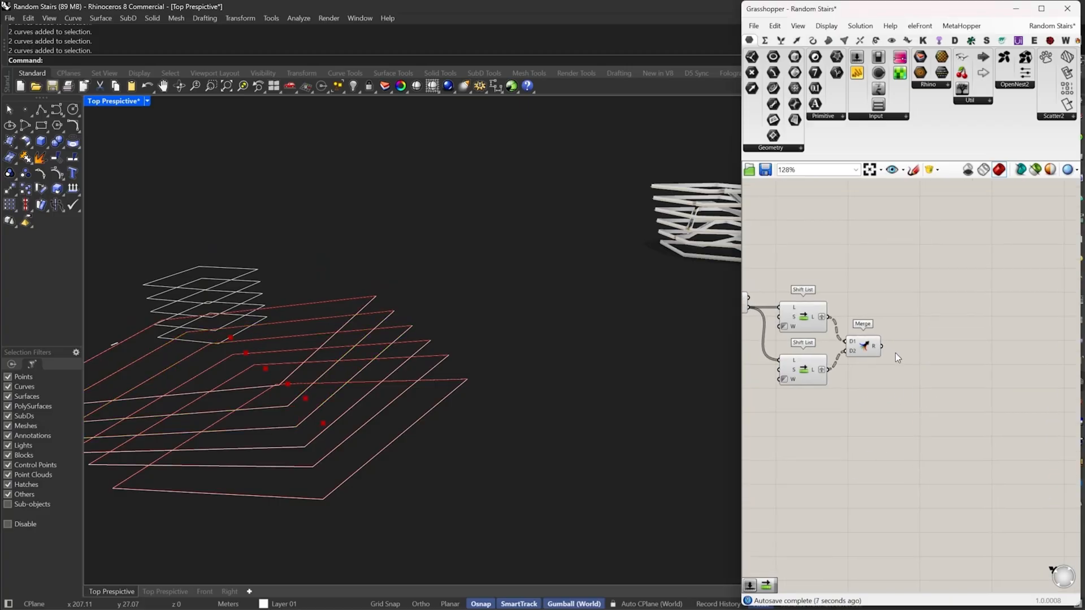
# Add a Curve parameter after Merge, fed by its R output, and place the parameter in a group
pyautogui.click(773, 89)
pyautogui.click(917, 325)
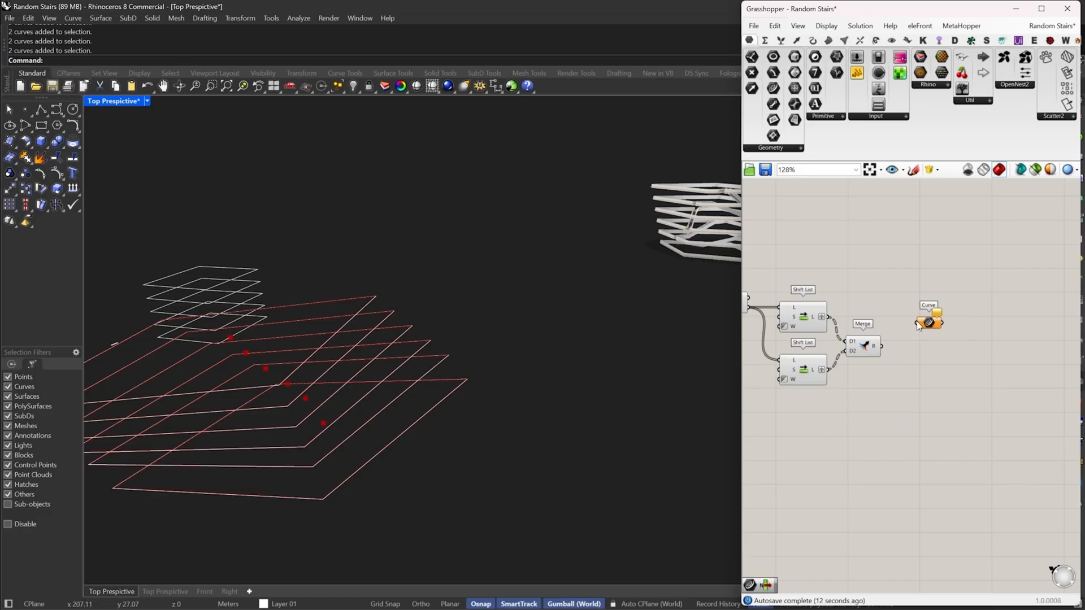
pyautogui.moveTo(929, 323); pyautogui.dragTo(957, 348)
pyautogui.scroll(3, 957, 348)
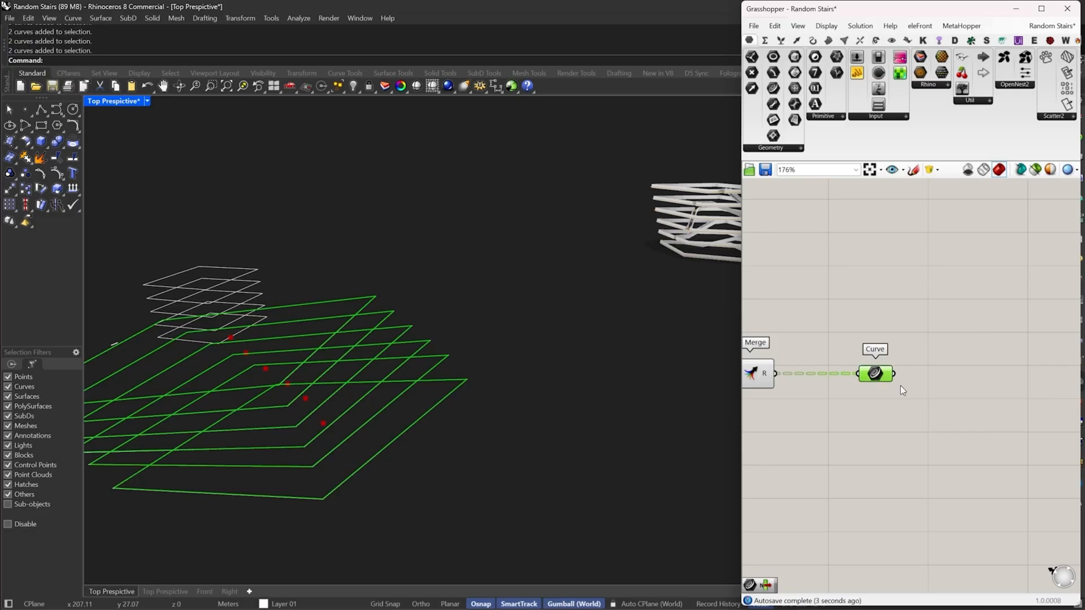
pyautogui.moveTo(878, 379); pyautogui.dragTo(892, 380)
pyautogui.hotkey('ctrl', 'g')
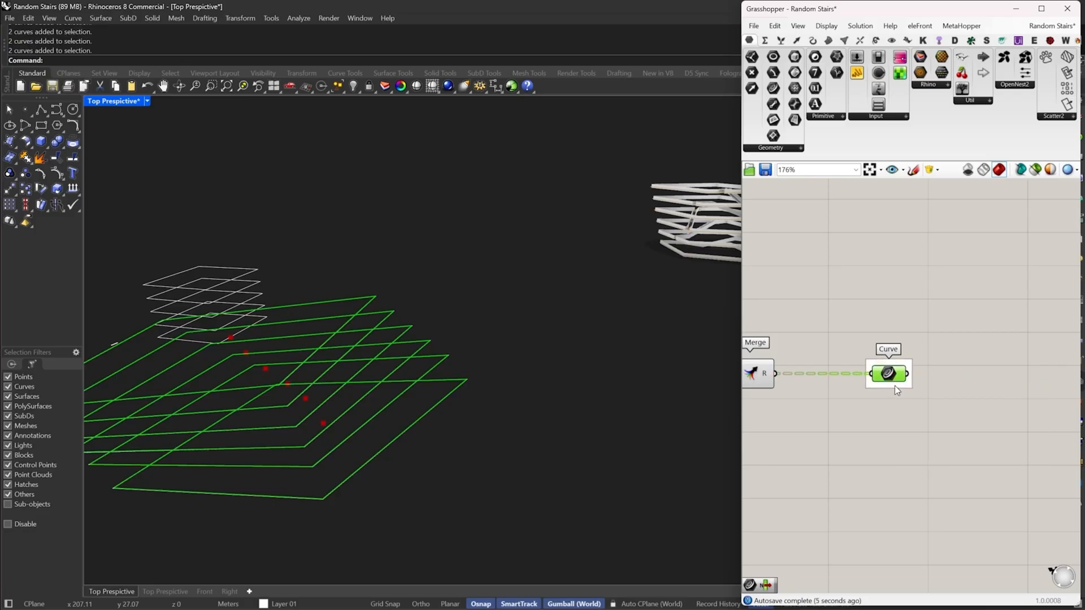
# Give the group around the Curve parameter a blob outline and name it Floors Group
pyautogui.rightClick(893, 385)
pyautogui.click(919, 437)
pyautogui.rightClick(885, 389)
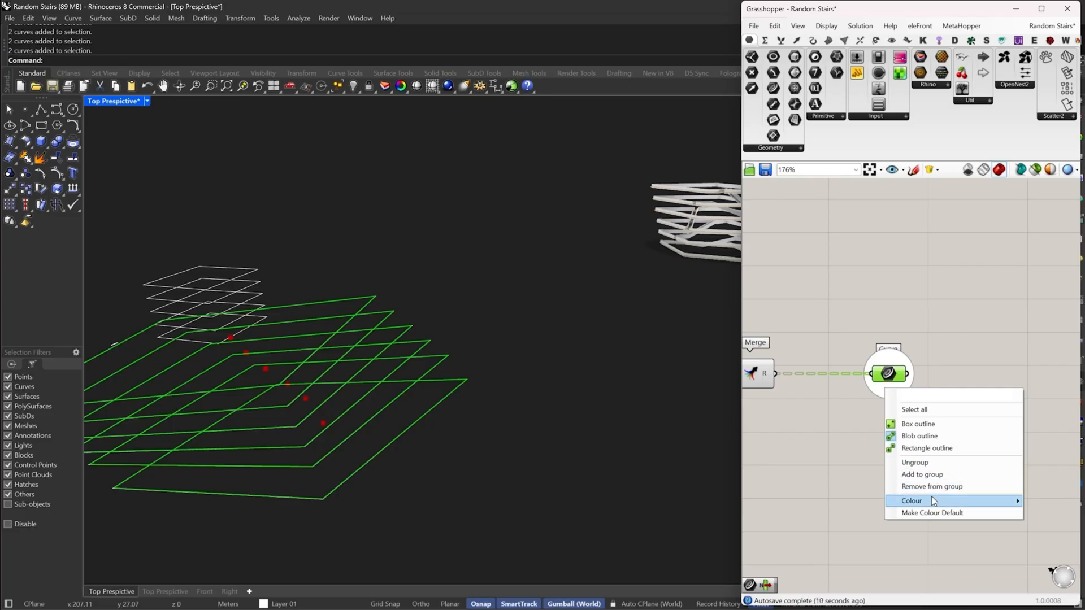
pyautogui.rightClick(887, 360)
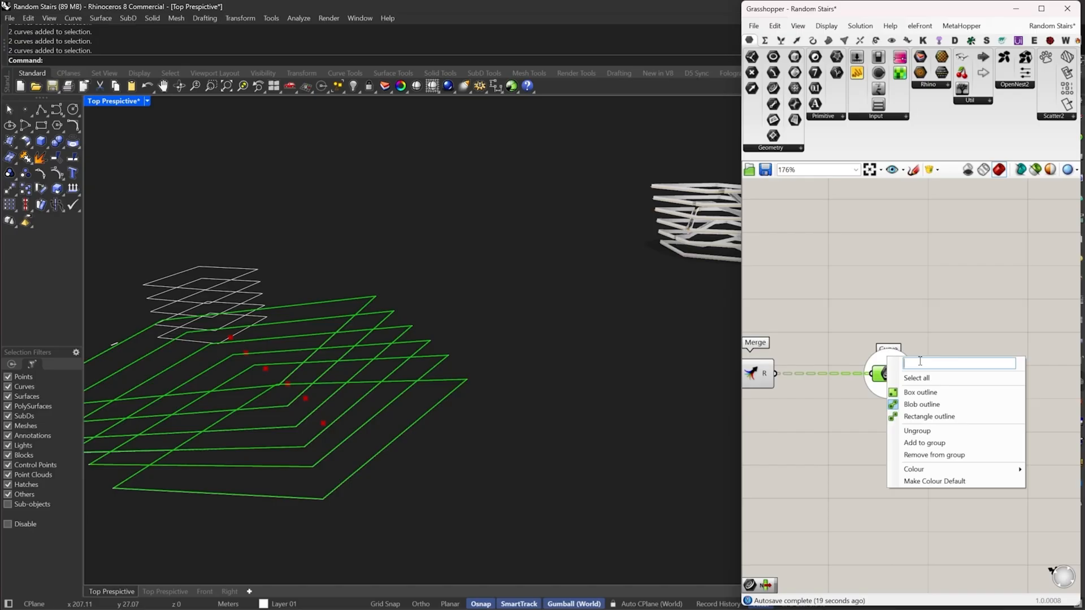
pyautogui.write('Floors Gro')
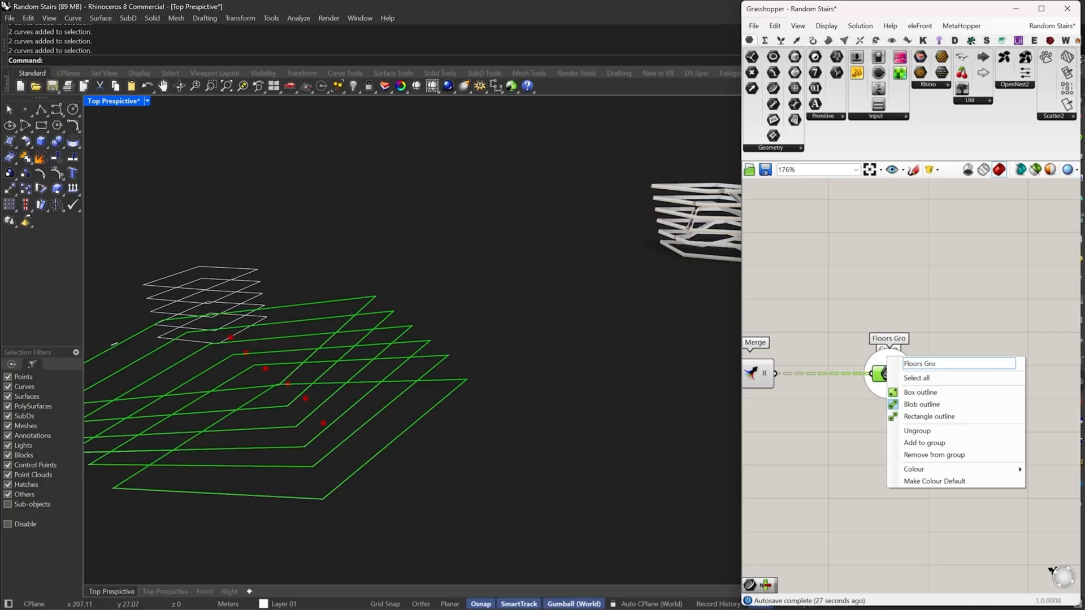
pyautogui.write('up')
pyautogui.click(843, 412)
# Colour the Floors Group red
pyautogui.rightClick(879, 390)
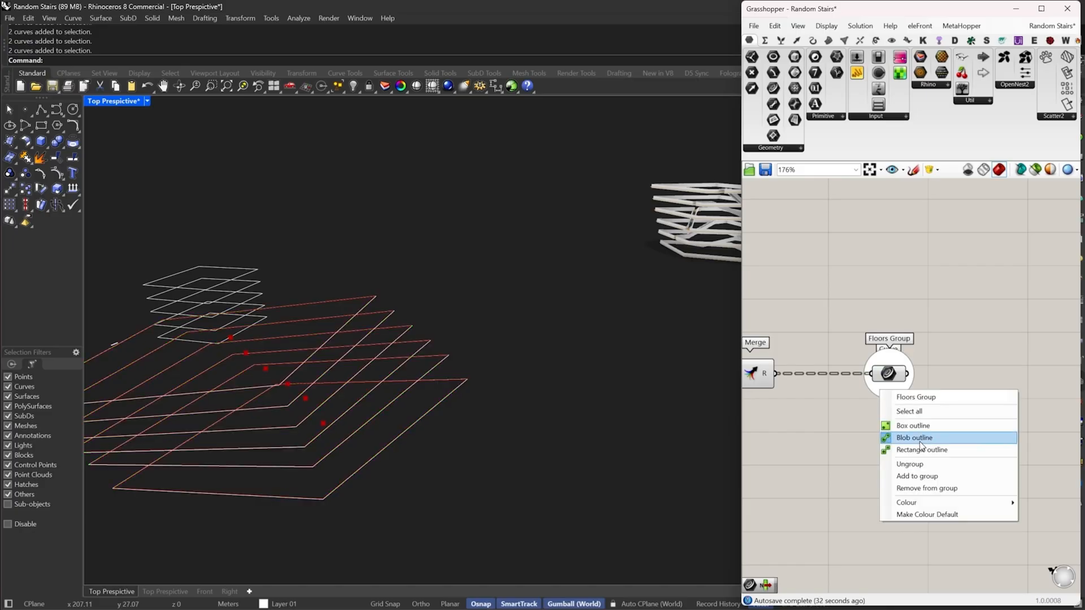
pyautogui.moveTo(915, 504)
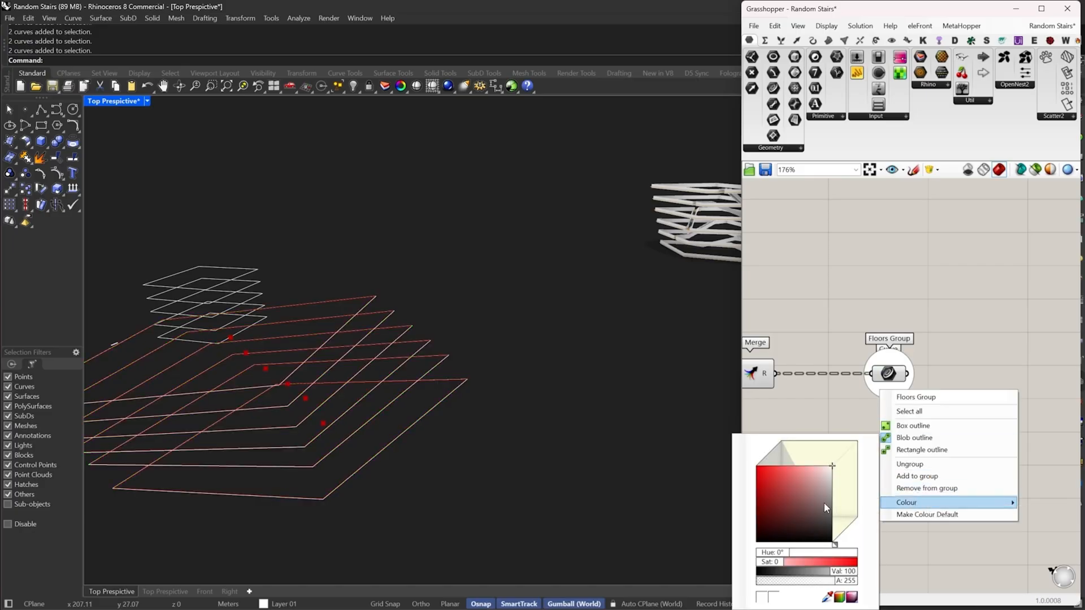
pyautogui.moveTo(824, 503); pyautogui.dragTo(778, 479)
pyautogui.click(859, 387)
pyautogui.scroll(-4, 886, 398)
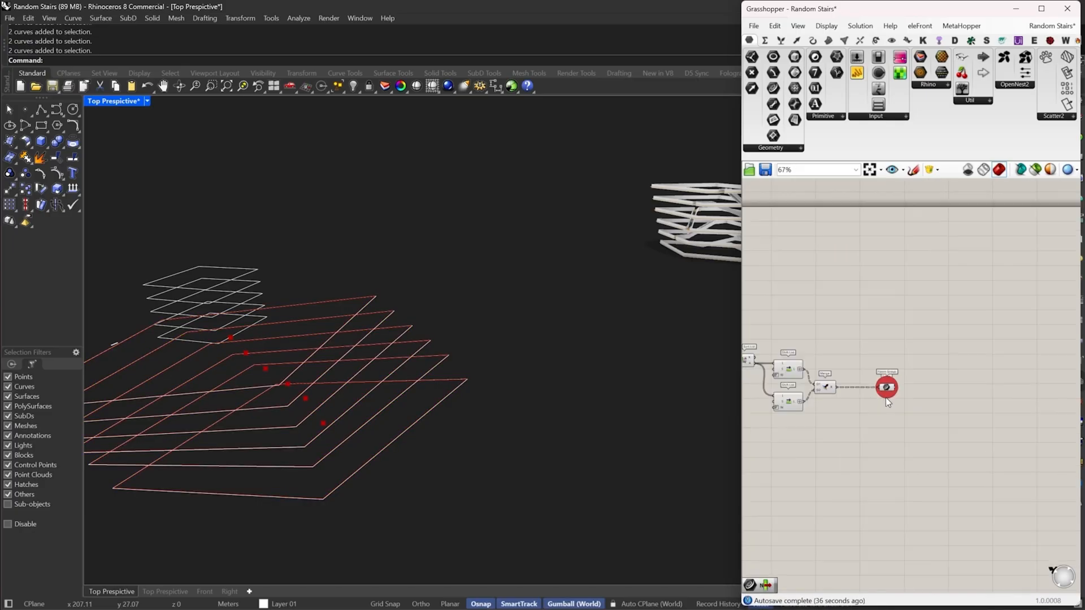
pyautogui.moveTo(909, 430); pyautogui.dragTo(882, 396, button='right')
pyautogui.scroll(2, 868, 352)
pyautogui.scroll(2, 868, 351)
pyautogui.click(849, 357)
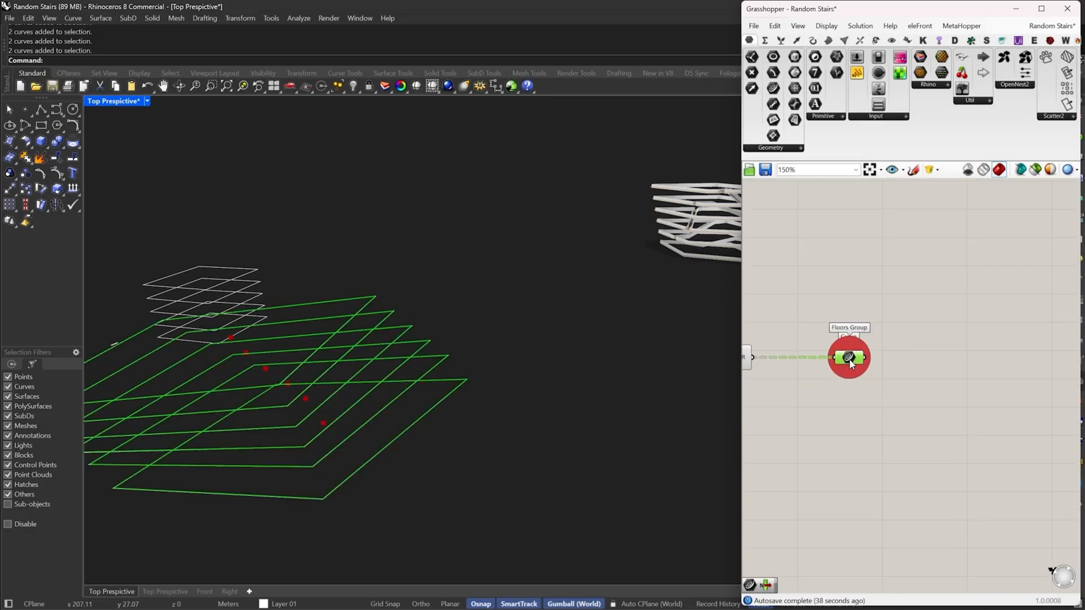
pyautogui.moveTo(925, 355); pyautogui.dragTo(877, 360, button='right')
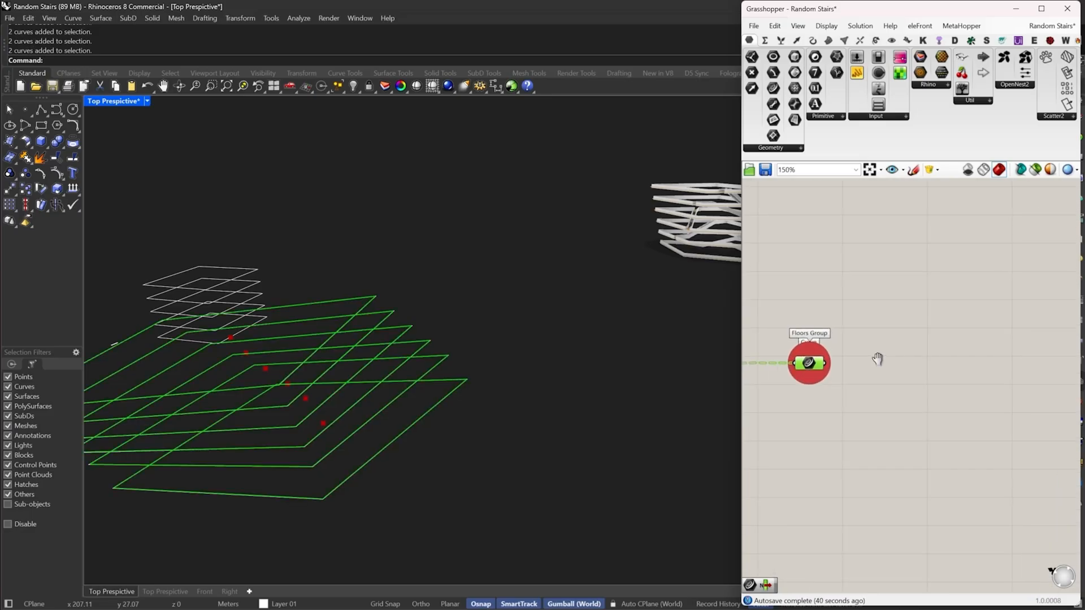
pyautogui.click(910, 364)
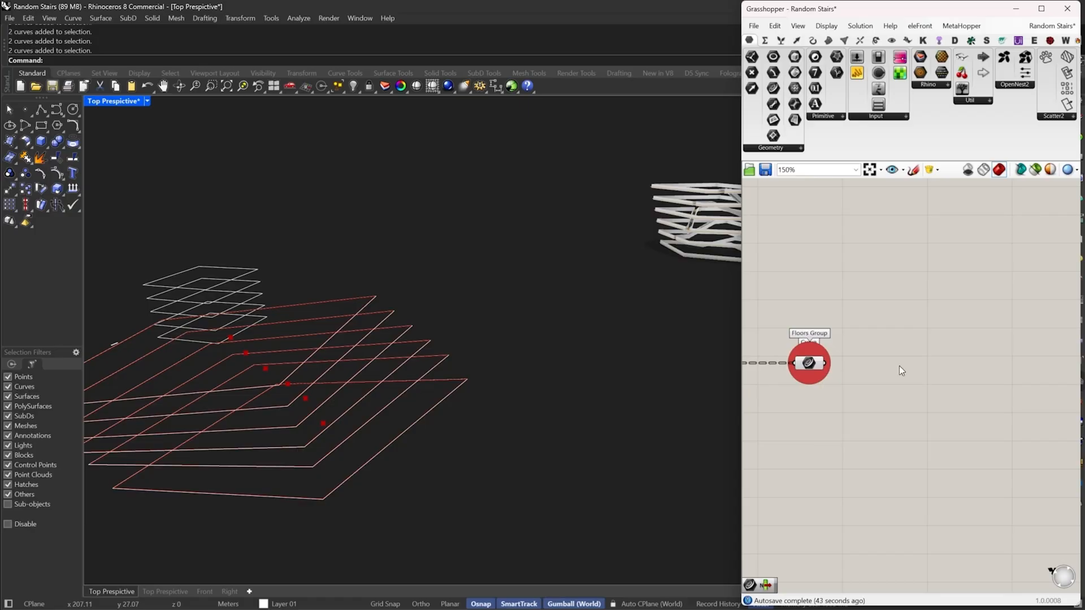
# Switch to Snipping Tool and capture a top-down snip of the finished stair model
pyautogui.scroll(-6, 512, 395)
pyautogui.moveTo(361, 464); pyautogui.dragTo(404, 434, button='right')
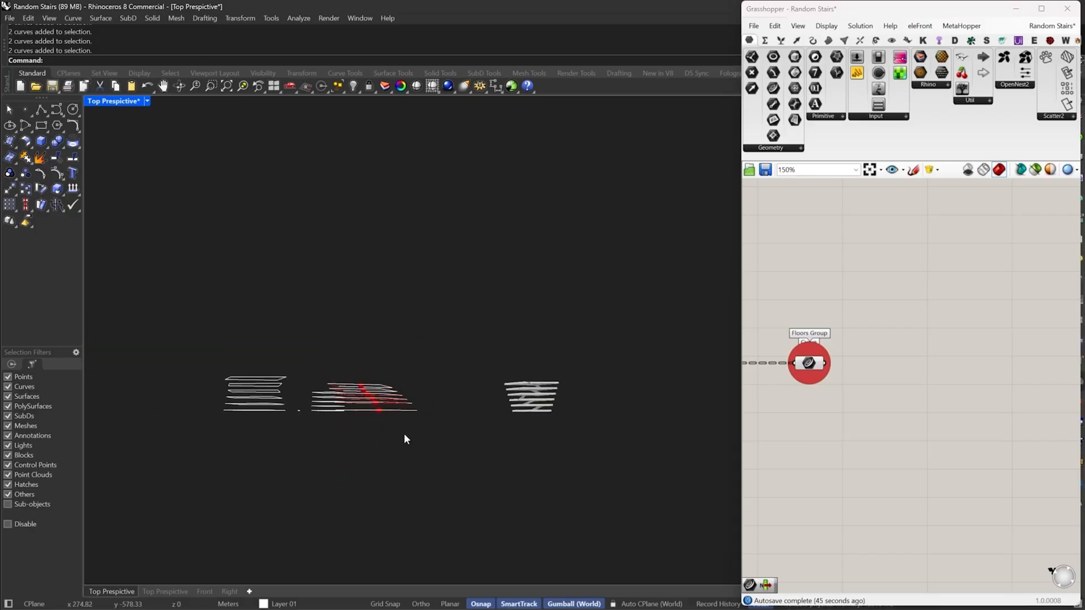
pyautogui.scroll(3, 356, 395)
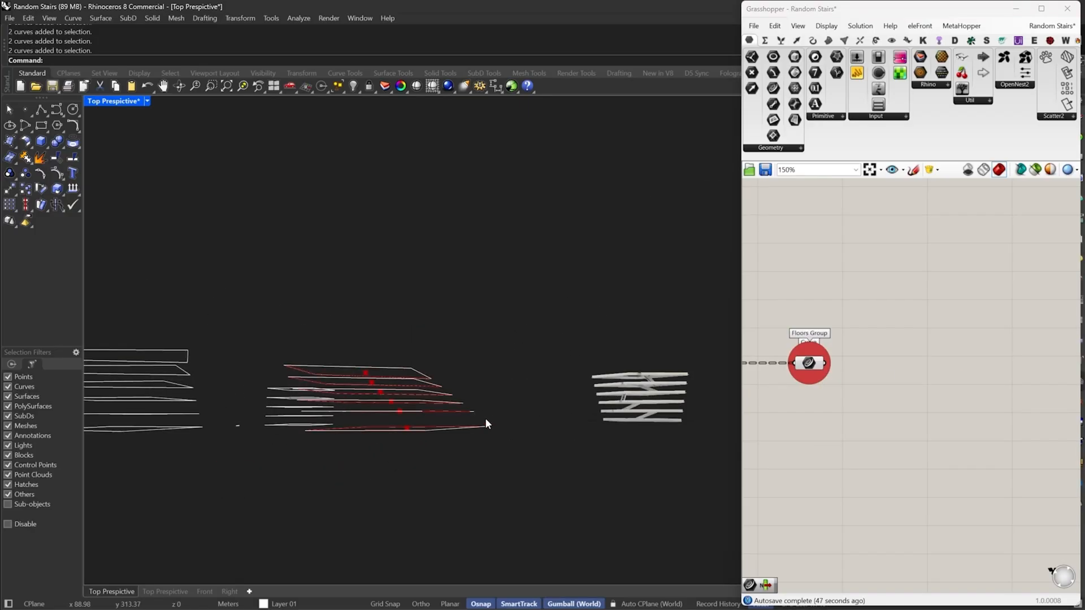
pyautogui.moveTo(485, 418); pyautogui.dragTo(547, 323, button='right')
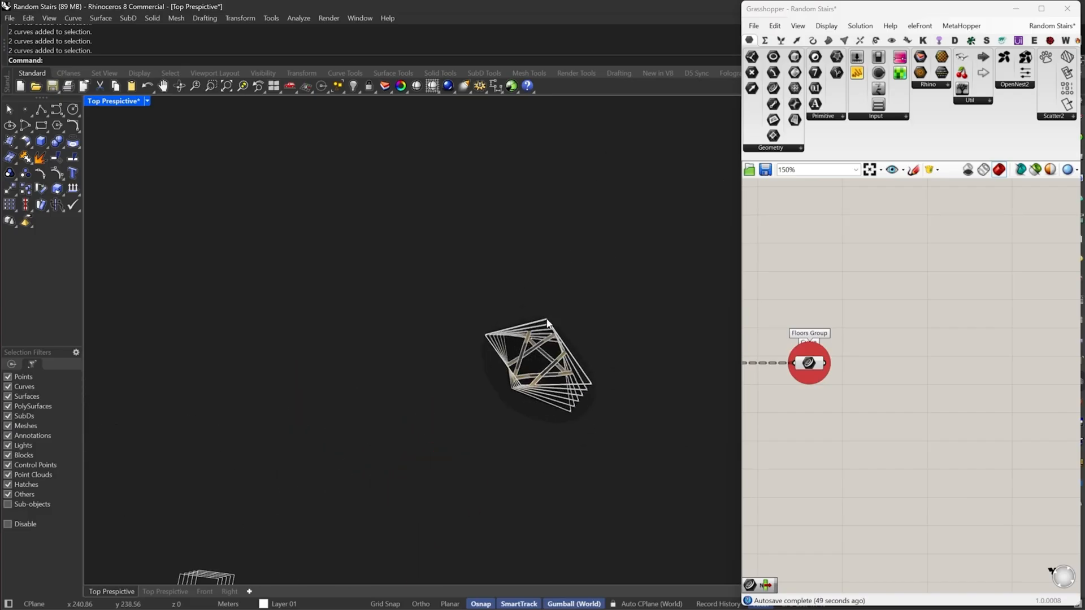
pyautogui.scroll(5, 555, 372)
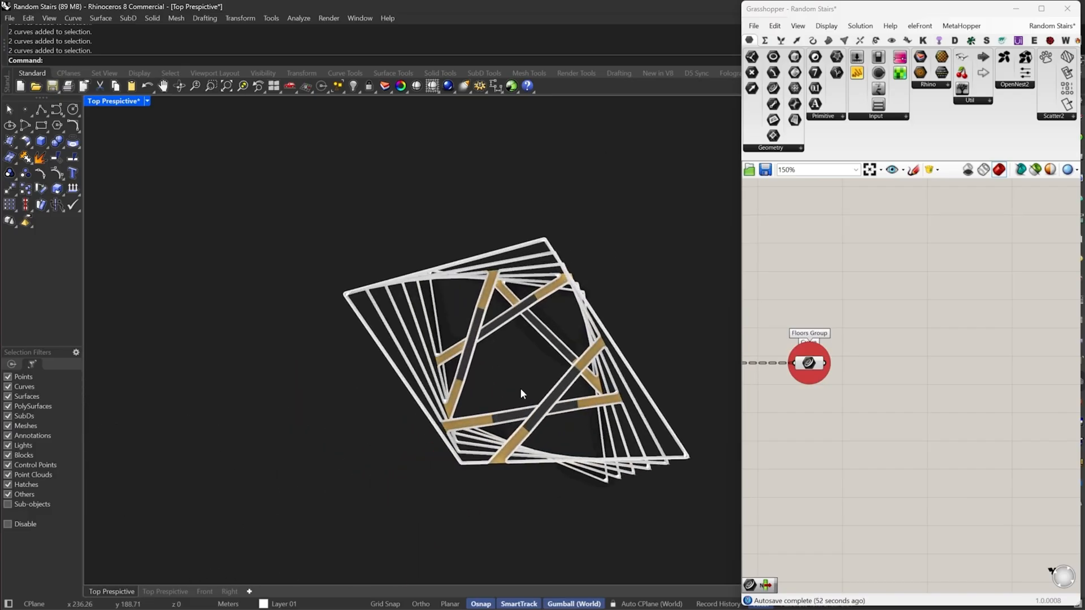
pyautogui.scroll(3, 548, 372)
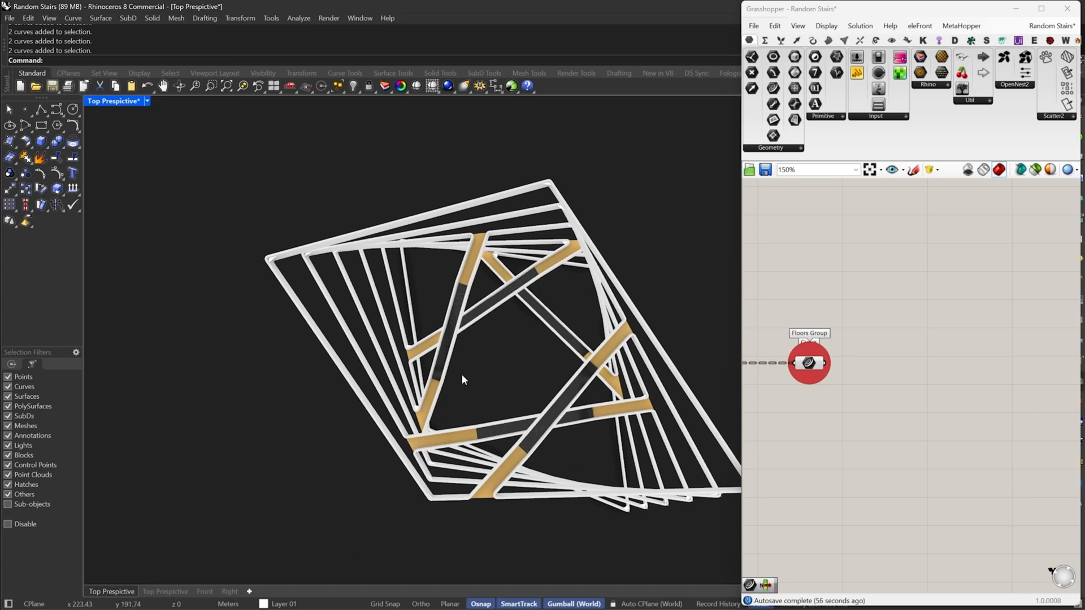
pyautogui.click(581, 597)
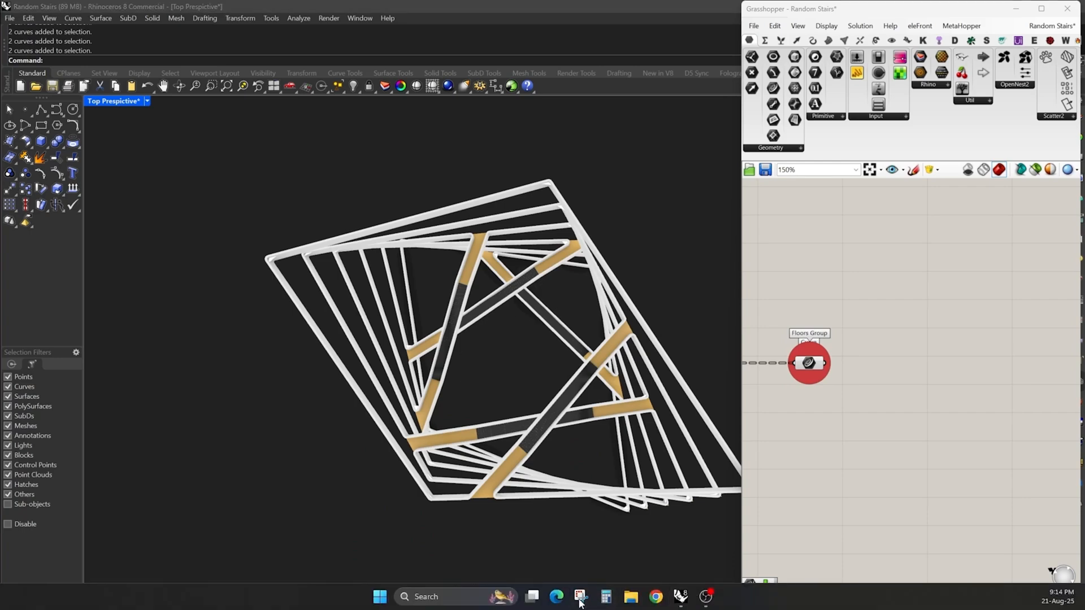
pyautogui.click(251, 31)
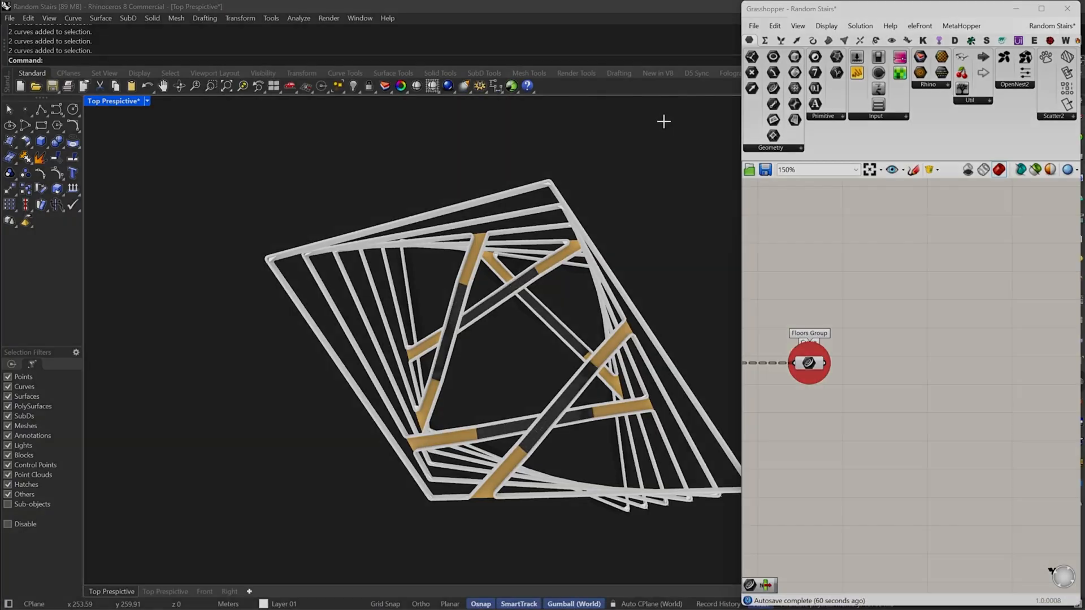
pyautogui.moveTo(733, 97); pyautogui.dragTo(239, 577)
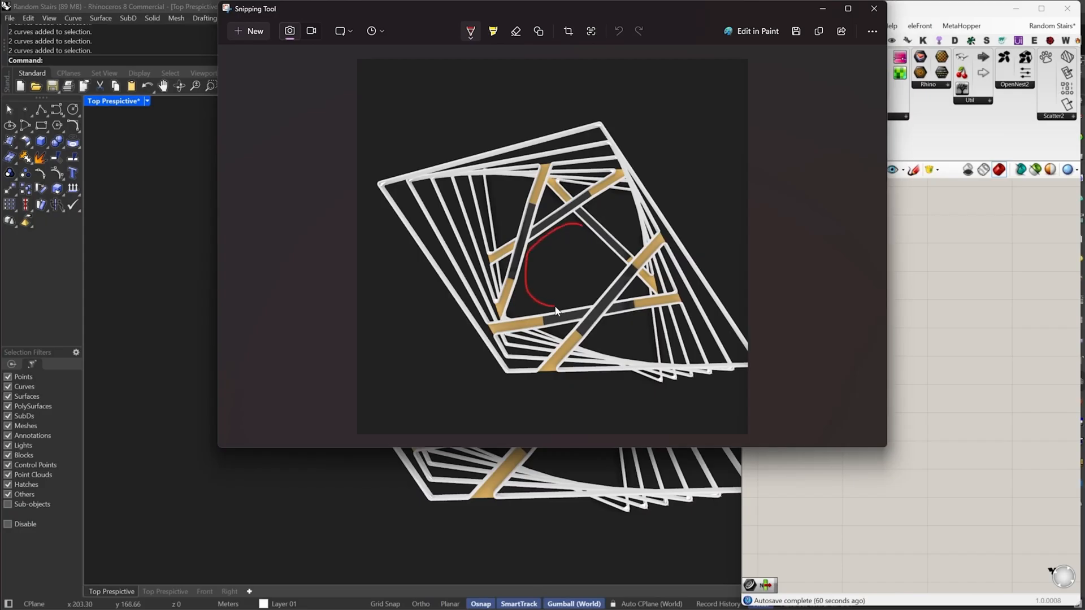
# Outline the central opening and mark two stair runs in red on the snip, and close it without saving
pyautogui.moveTo(556, 311); pyautogui.dragTo(609, 291)
pyautogui.moveTo(581, 225)
pyautogui.mouseDown()
pyautogui.moveTo(548, 228)
pyautogui.moveTo(619, 179)
pyautogui.moveTo(472, 271)
pyautogui.mouseUp()
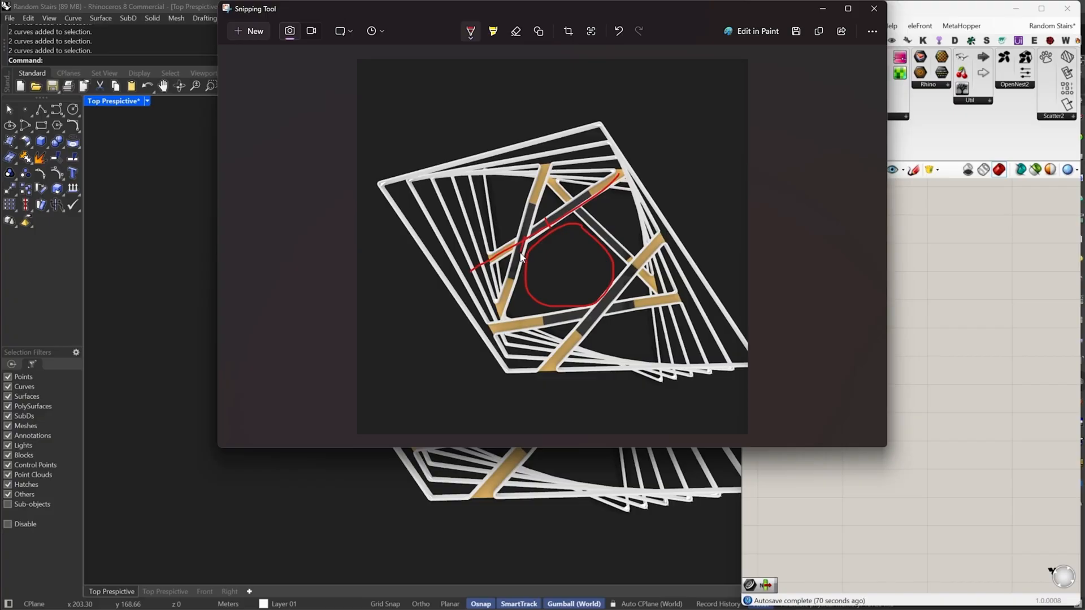
pyautogui.moveTo(542, 195); pyautogui.dragTo(506, 305)
pyautogui.click(874, 8)
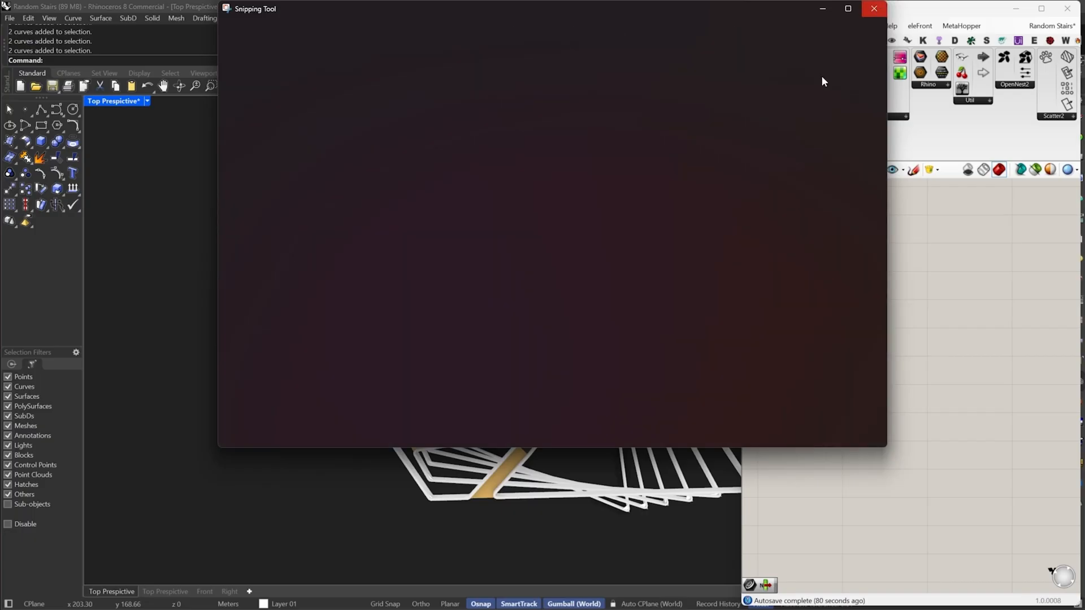
# Examine how the stairs and landings of the finished model connect the floors around the central opening
pyautogui.moveTo(514, 439); pyautogui.dragTo(543, 388, button='right')
pyautogui.scroll(-6, 551, 277)
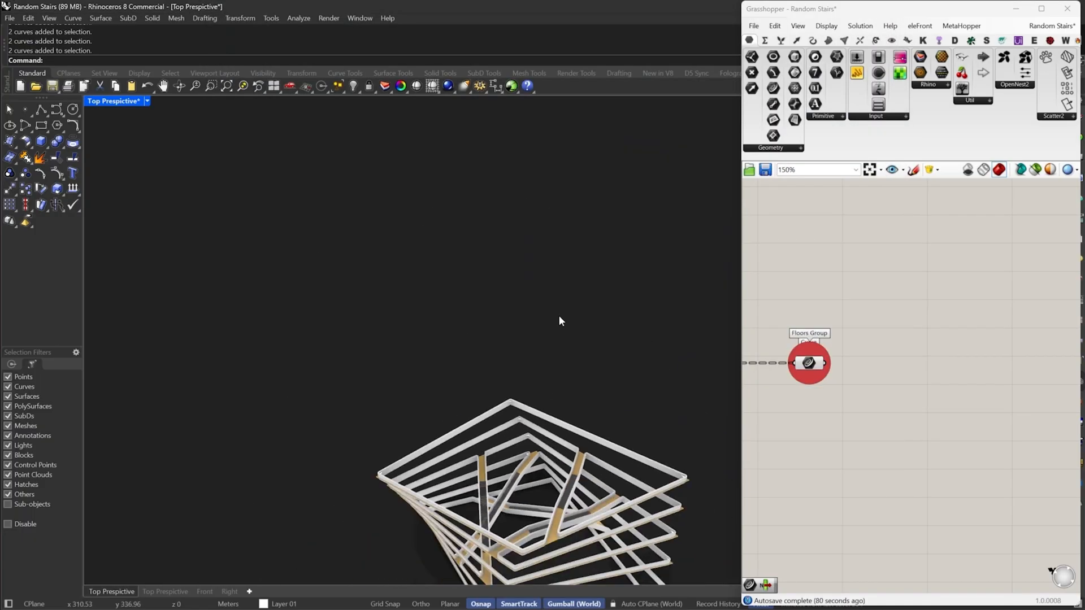
pyautogui.moveTo(560, 321)
pyautogui.mouseDown(button='right')
pyautogui.moveTo(530, 409)
pyautogui.moveTo(562, 315)
pyautogui.moveTo(562, 331)
pyautogui.mouseUp(button='right')
pyautogui.scroll(5, 493, 453)
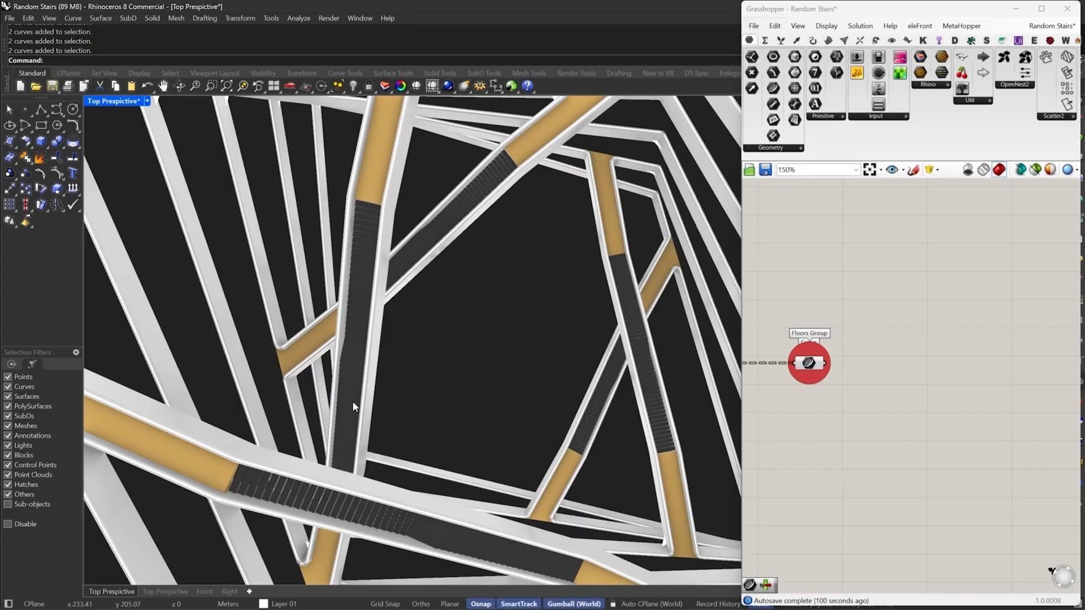
pyautogui.scroll(-10, 353, 406)
pyautogui.scroll(5, 511, 415)
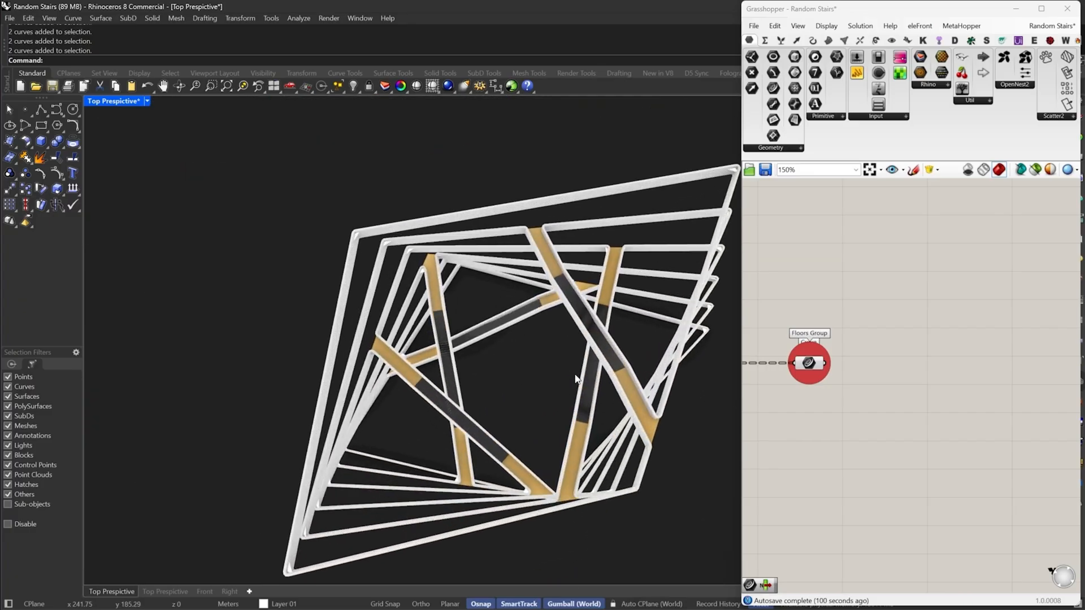
pyautogui.scroll(2, 475, 426)
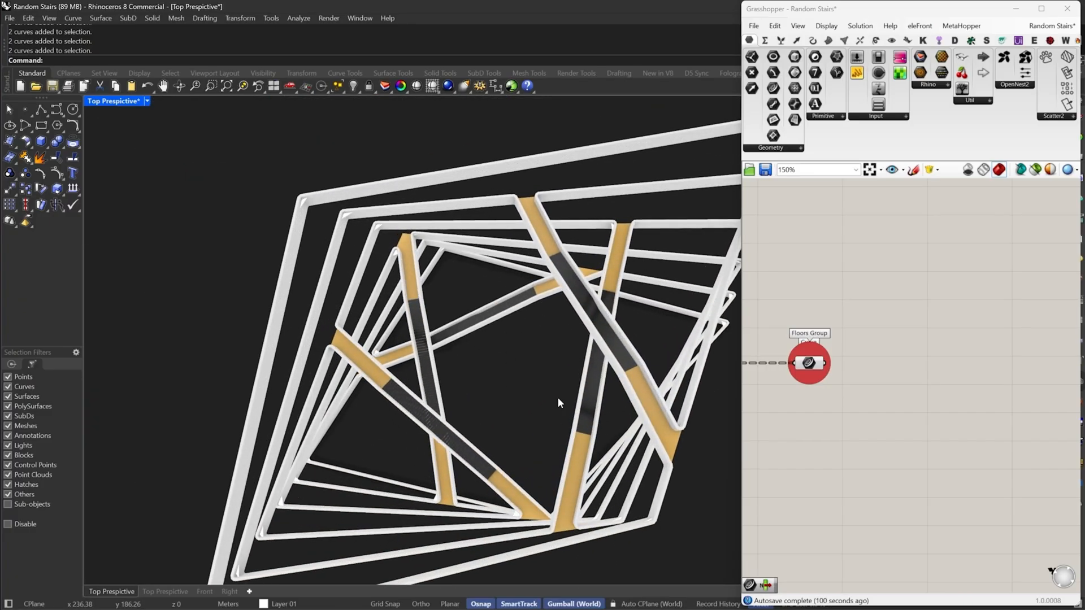
pyautogui.scroll(-6, 518, 317)
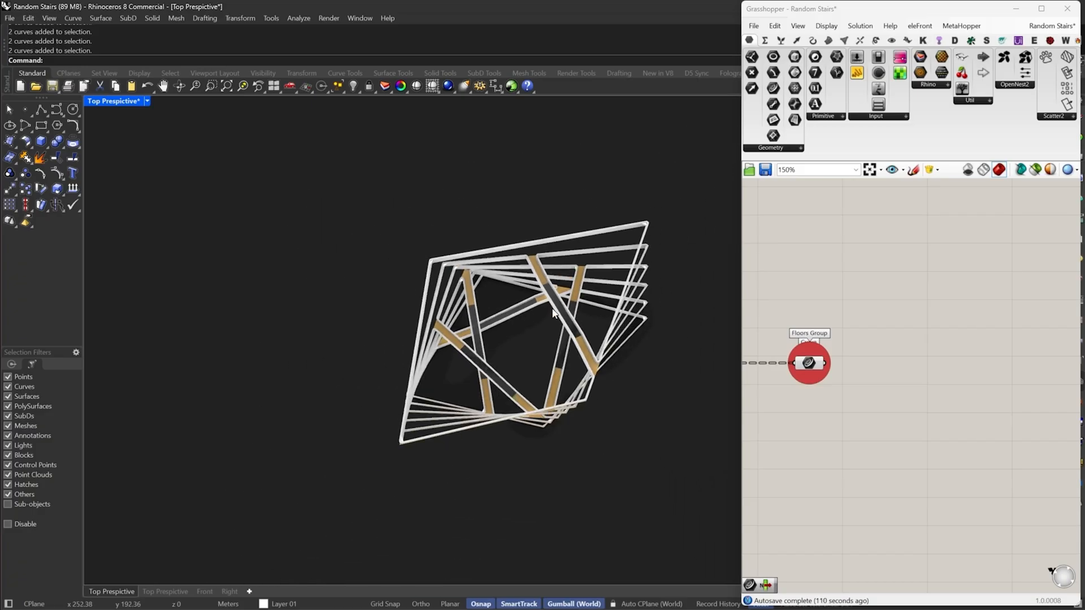
# Add an Explode component after Floors Group and feed its C input from the Curve parameter
pyautogui.scroll(-8, 553, 313)
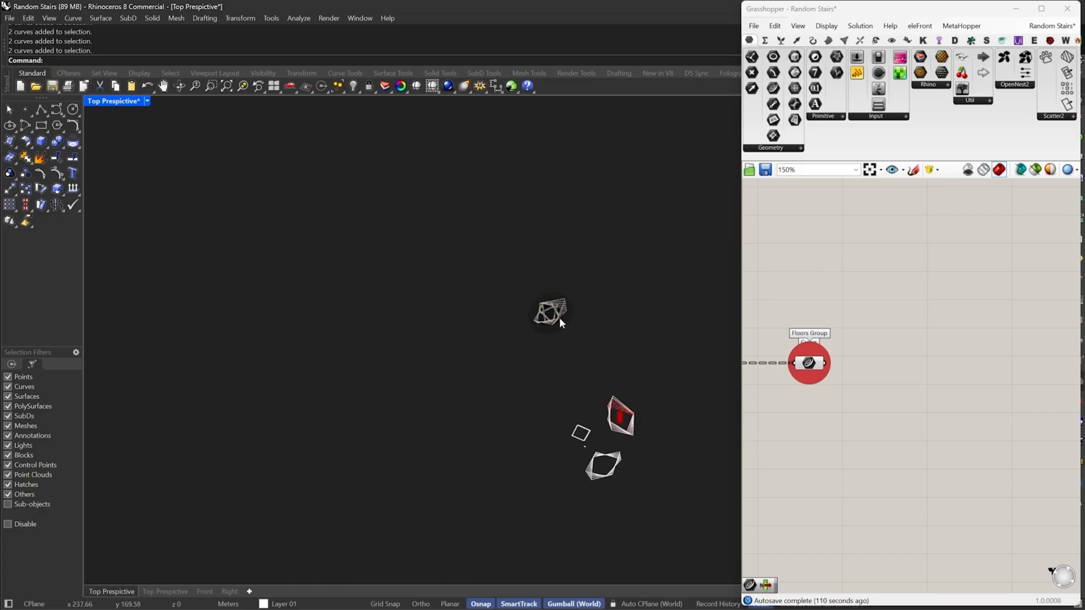
pyautogui.scroll(10, 643, 423)
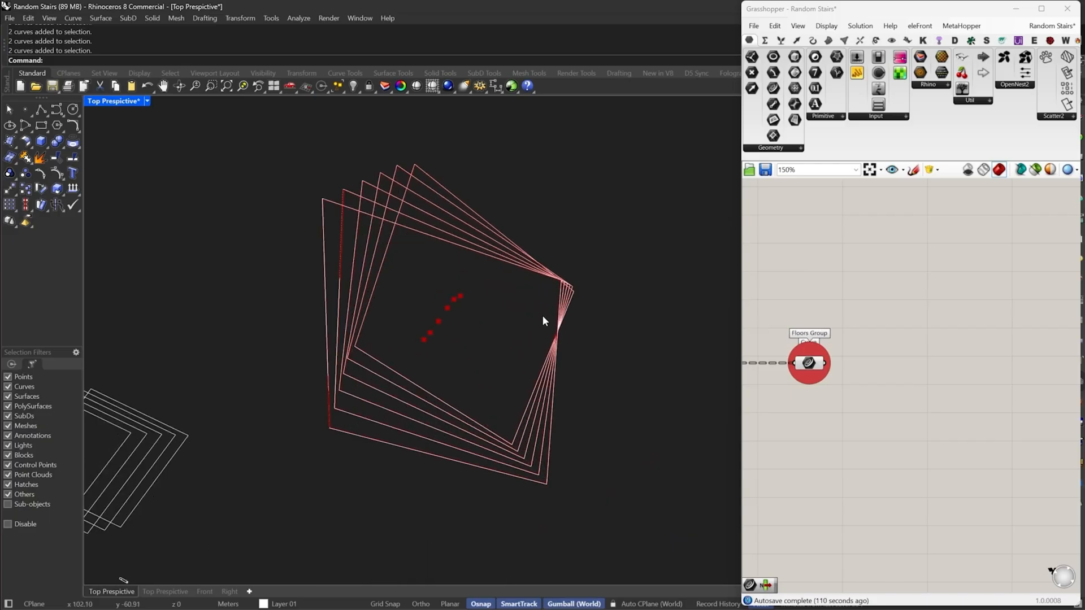
pyautogui.doubleClick(862, 358)
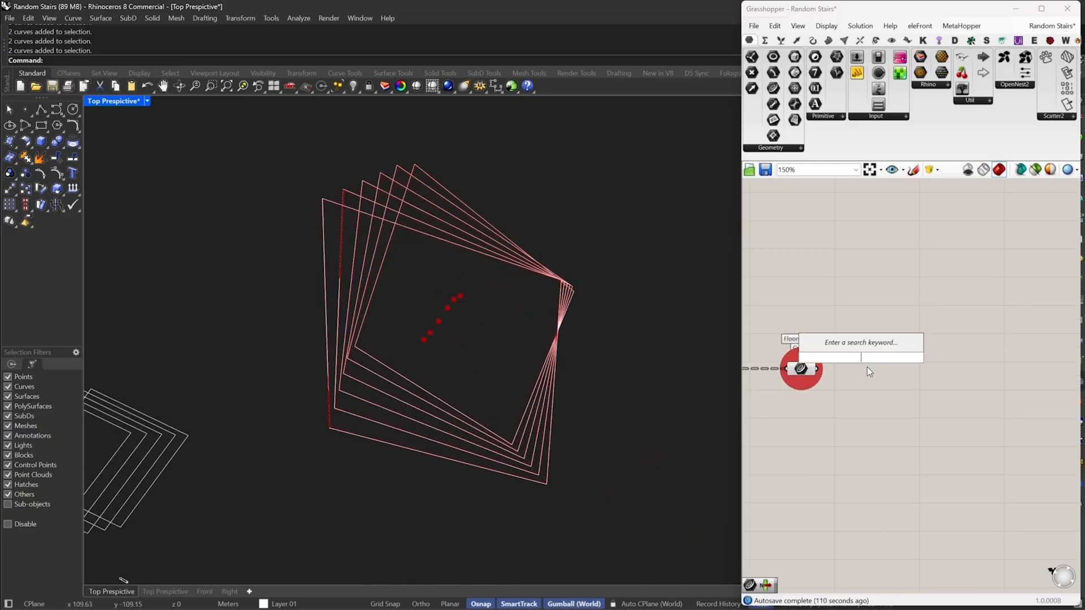
pyautogui.write('explo')
pyautogui.click(831, 315)
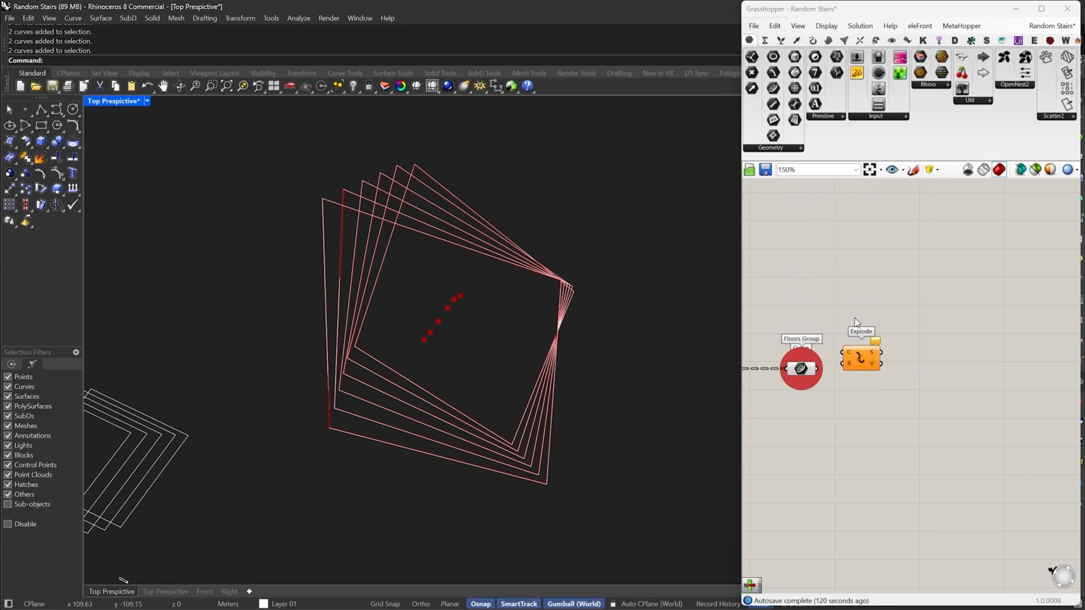
pyautogui.scroll(4, 881, 396)
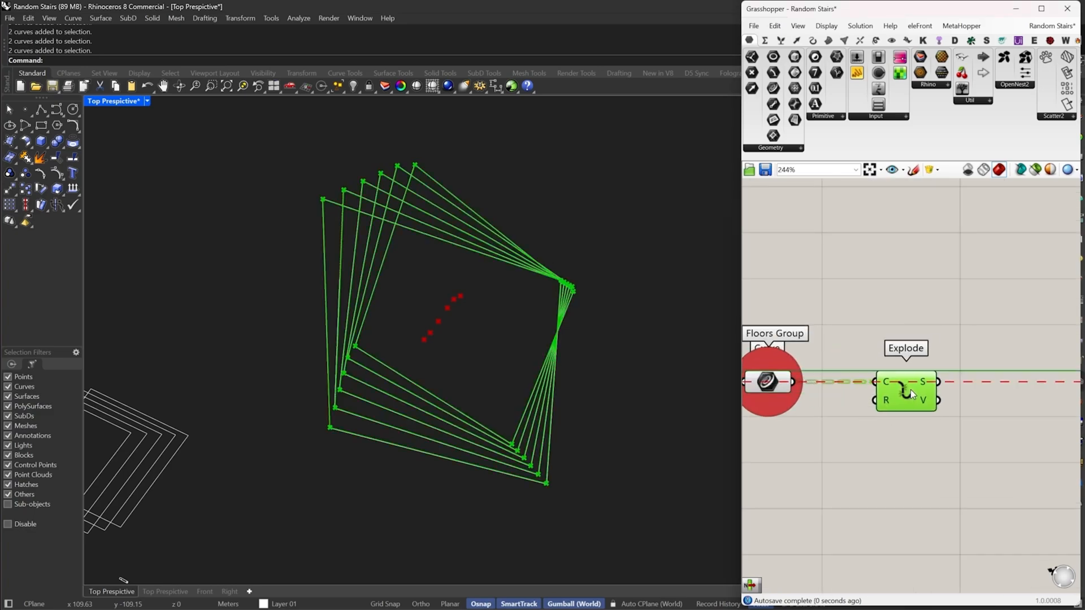
# Add a Curve Middle component fed by the segments output of Explode
pyautogui.doubleClick(904, 372)
pyautogui.write('mid')
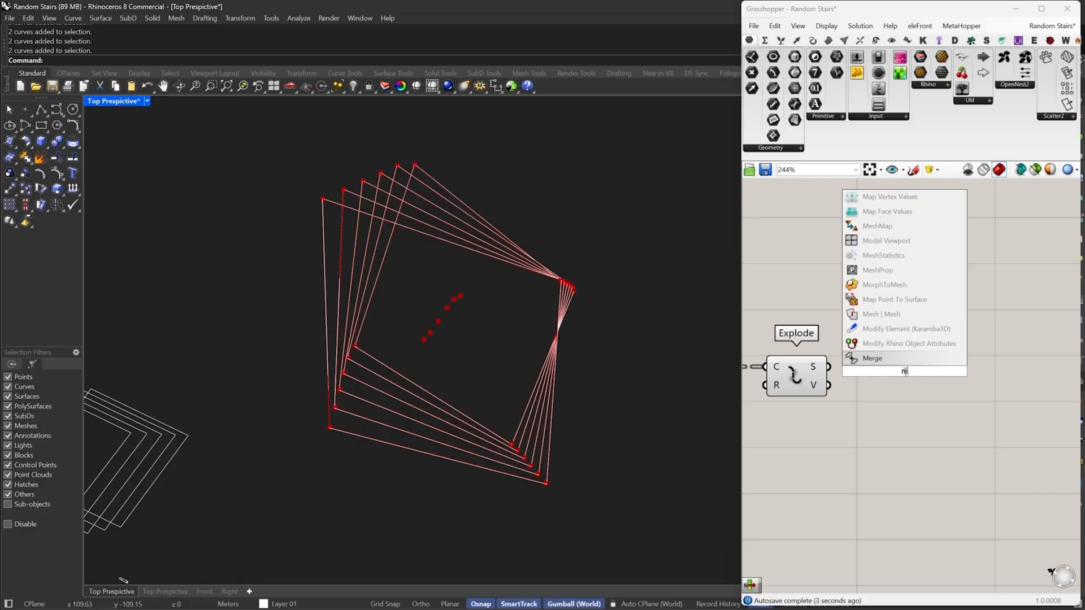
pyautogui.click(875, 348)
pyautogui.moveTo(876, 370)
pyautogui.mouseDown()
pyautogui.moveTo(829, 367)
pyautogui.moveTo(886, 368)
pyautogui.mouseUp()
pyautogui.moveTo(918, 371); pyautogui.dragTo(909, 368, button='right')
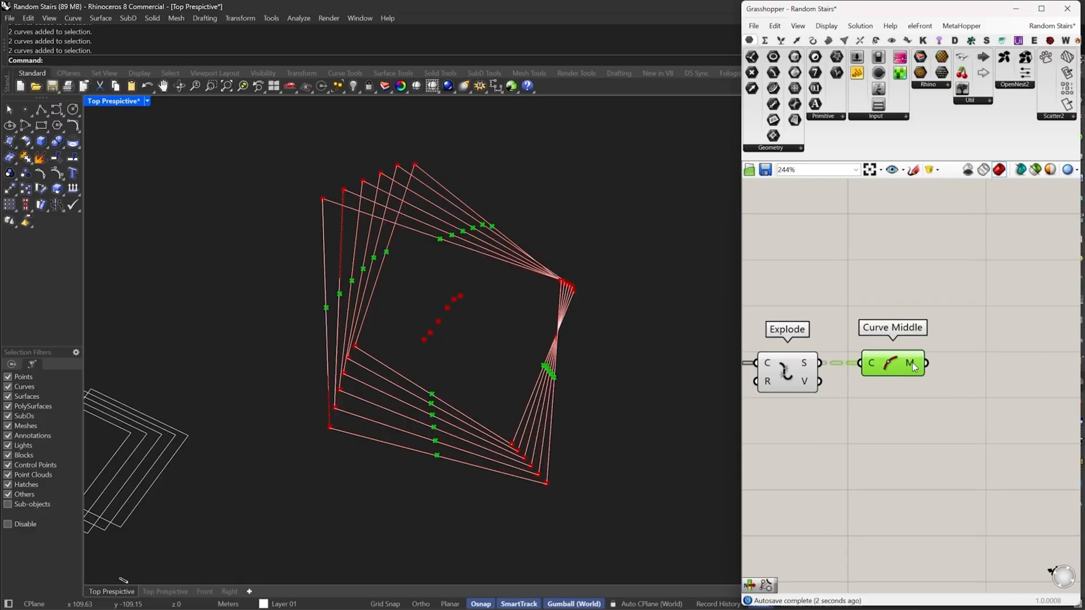
# Add a Trim Tree component fed by Curve Middle's M output and set its T input to Simplify
pyautogui.moveTo(912, 367)
pyautogui.moveTo(964, 365); pyautogui.dragTo(901, 367, button='right')
pyautogui.doubleClick(901, 367)
pyautogui.write('trim')
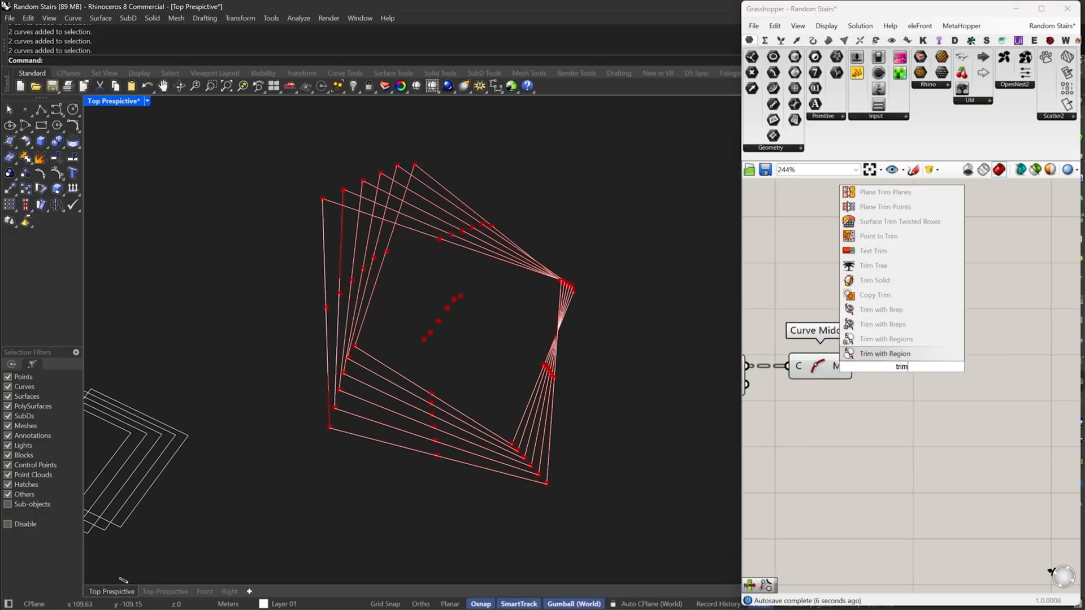
pyautogui.click(885, 267)
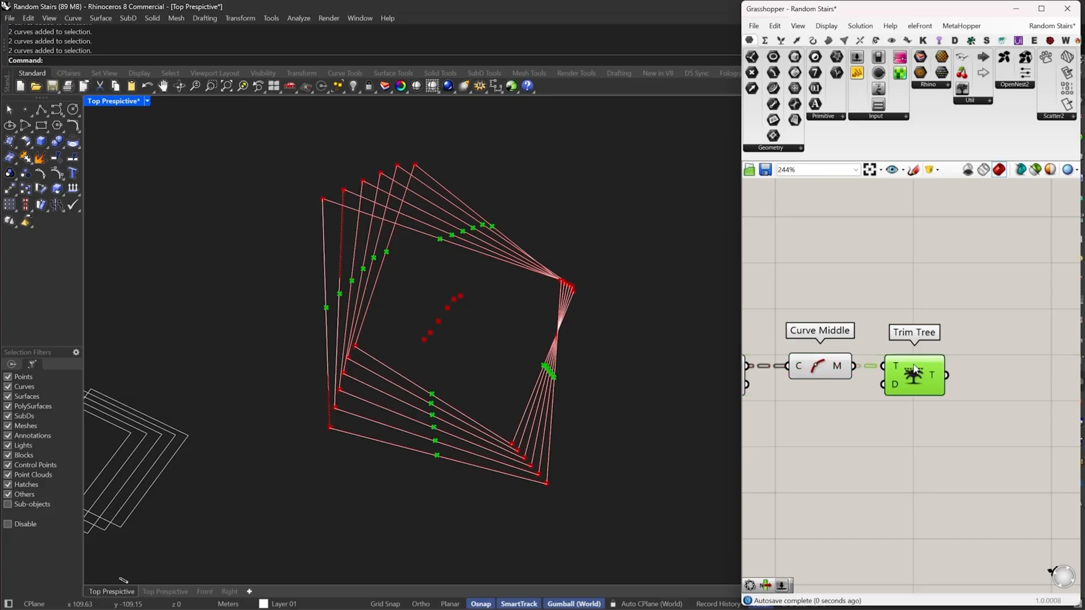
pyautogui.rightClick(890, 366)
pyautogui.click(913, 472)
pyautogui.scroll(-2, 918, 378)
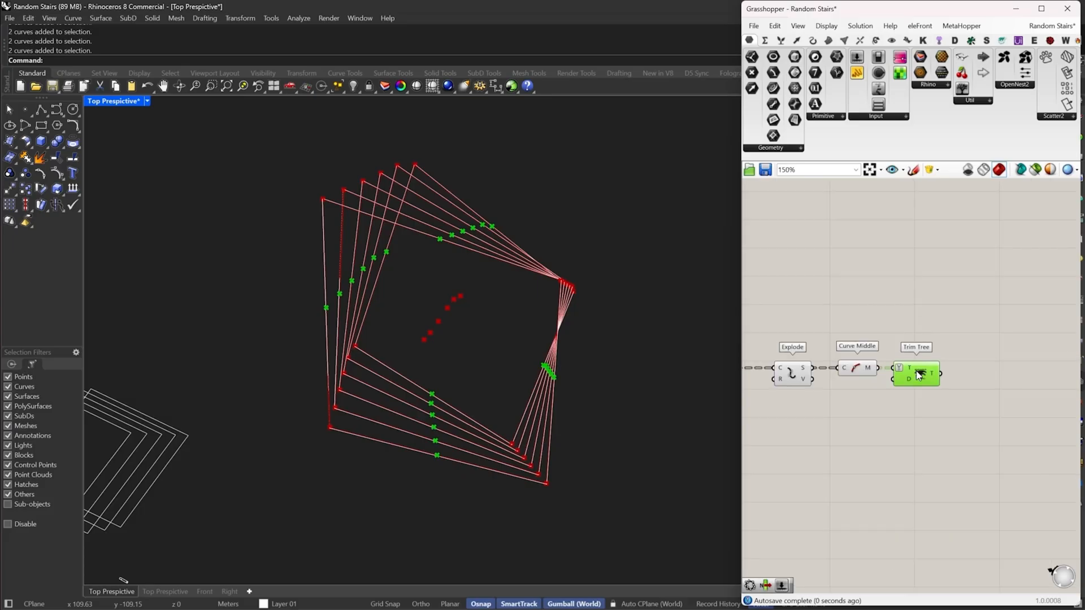
pyautogui.moveTo(452, 435); pyautogui.dragTo(499, 417, button='right')
pyautogui.moveTo(937, 375); pyautogui.dragTo(916, 375, button='right')
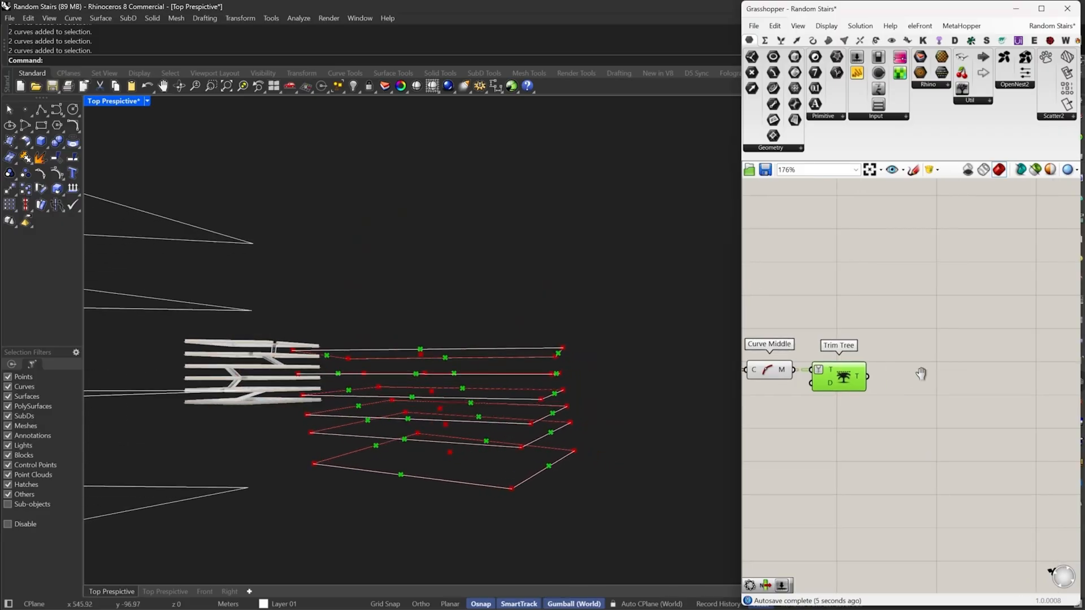
# Add a Circle Fit component fed by Trim Tree's T output
pyautogui.doubleClick(927, 372)
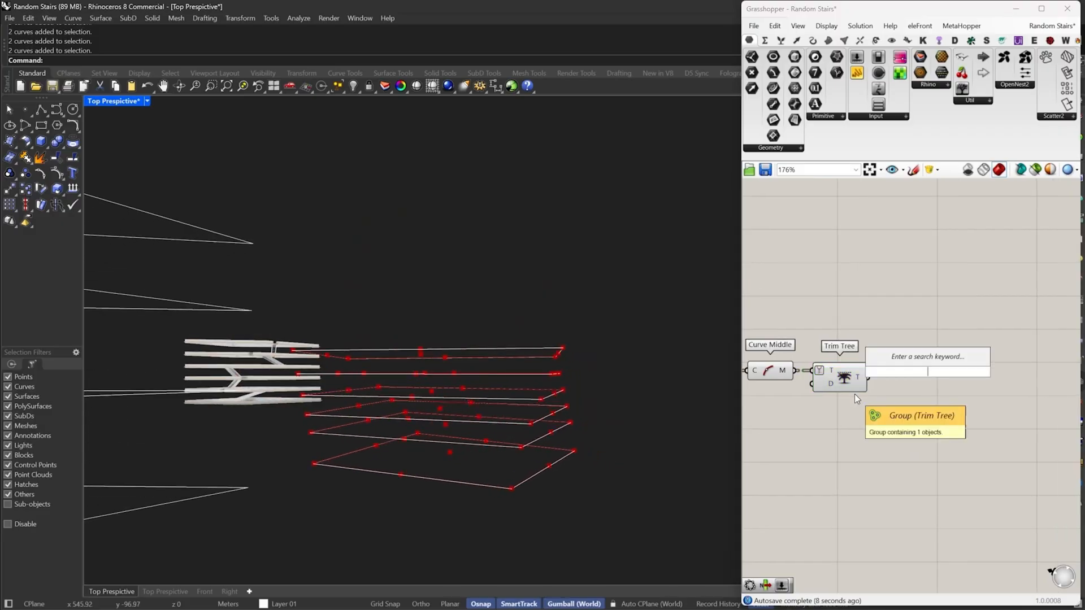
pyautogui.write('cir fi')
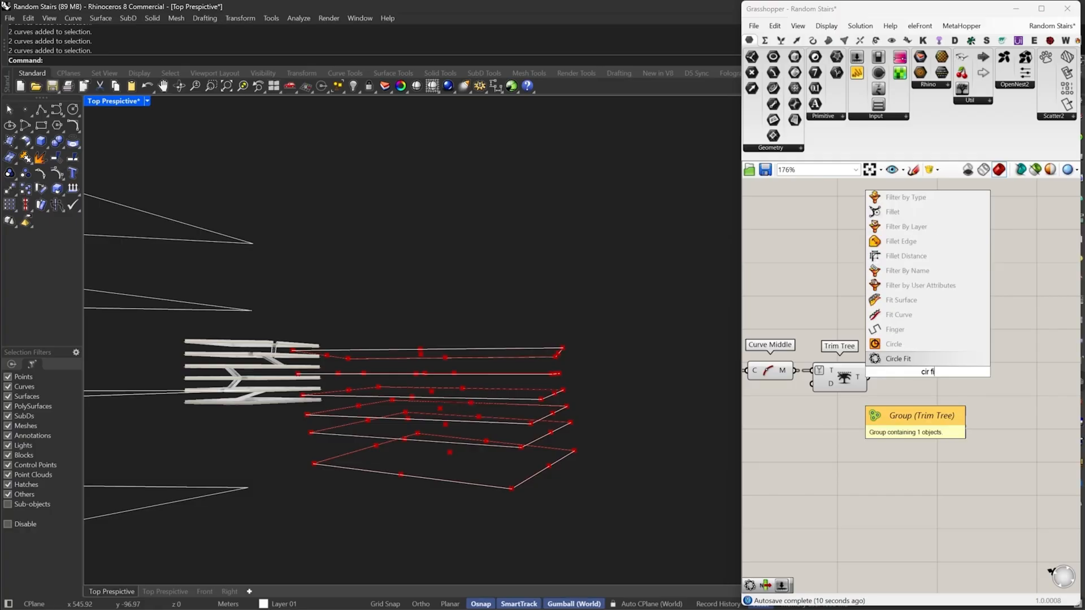
pyautogui.click(922, 360)
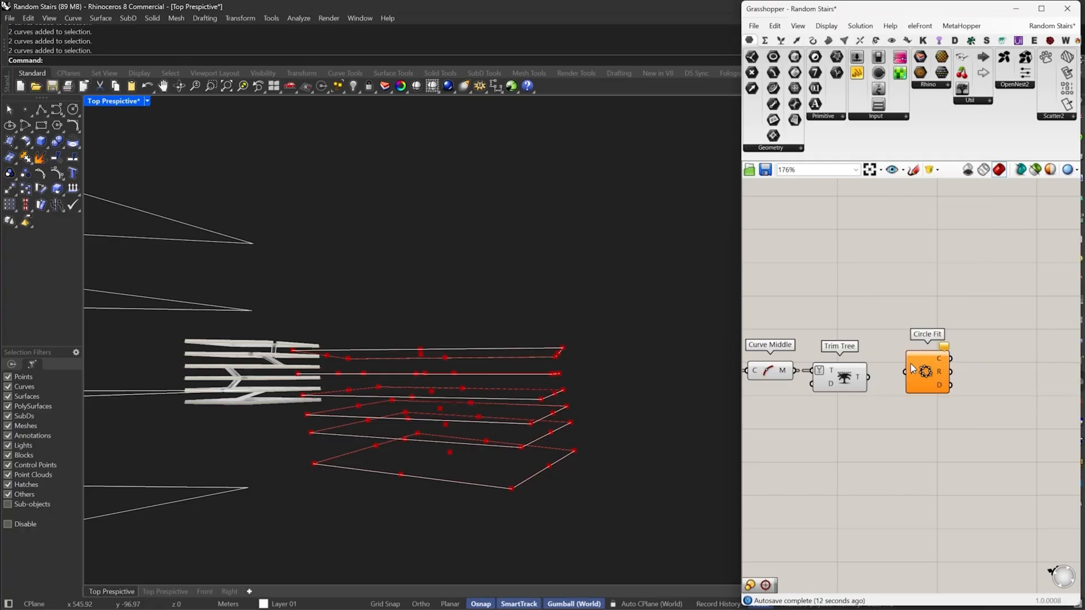
pyautogui.scroll(1, 901, 378)
pyautogui.moveTo(863, 377); pyautogui.dragTo(921, 384)
# Examine how the fitted circles sit against the stacked floor curves, from the side and from above
pyautogui.moveTo(632, 387); pyautogui.dragTo(625, 387, button='right')
pyautogui.moveTo(566, 461)
pyautogui.mouseDown(button='right')
pyautogui.moveTo(543, 465)
pyautogui.moveTo(559, 463)
pyautogui.mouseUp(button='right')
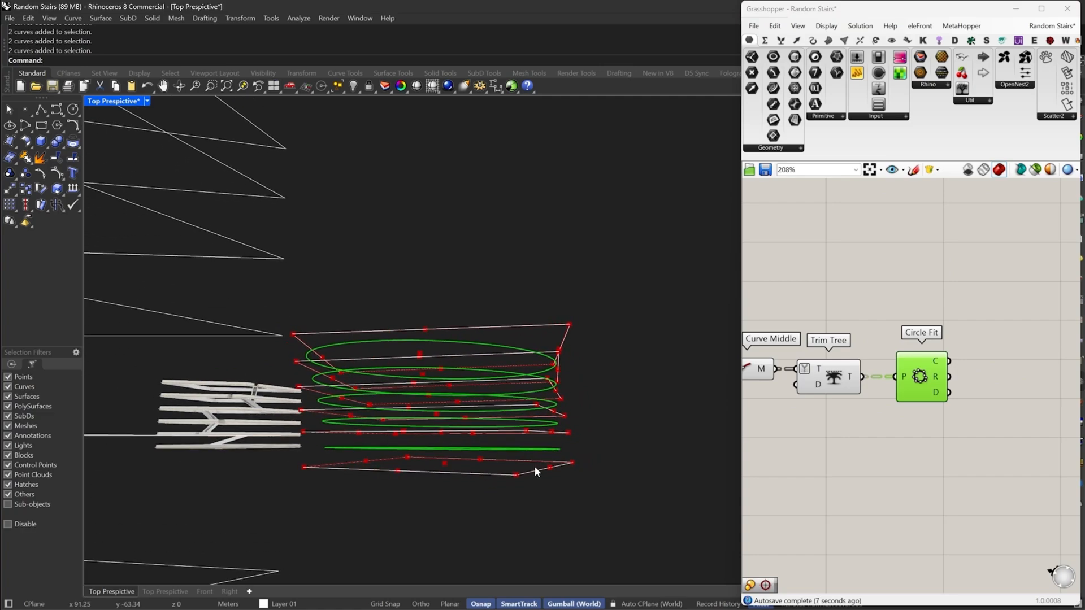
pyautogui.moveTo(534, 465); pyautogui.dragTo(562, 443, button='right')
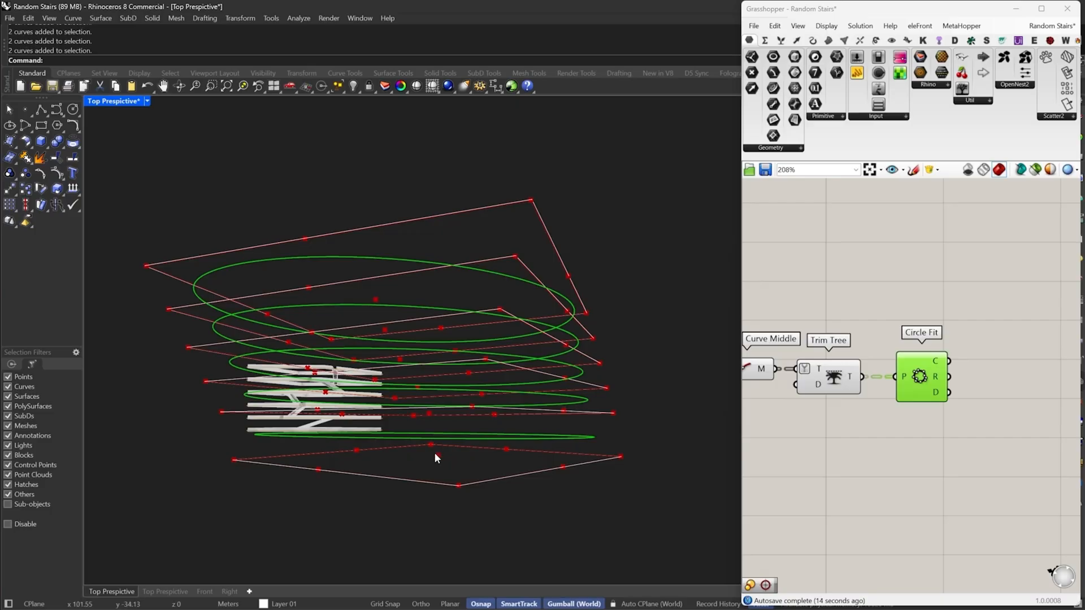
pyautogui.click(425, 479)
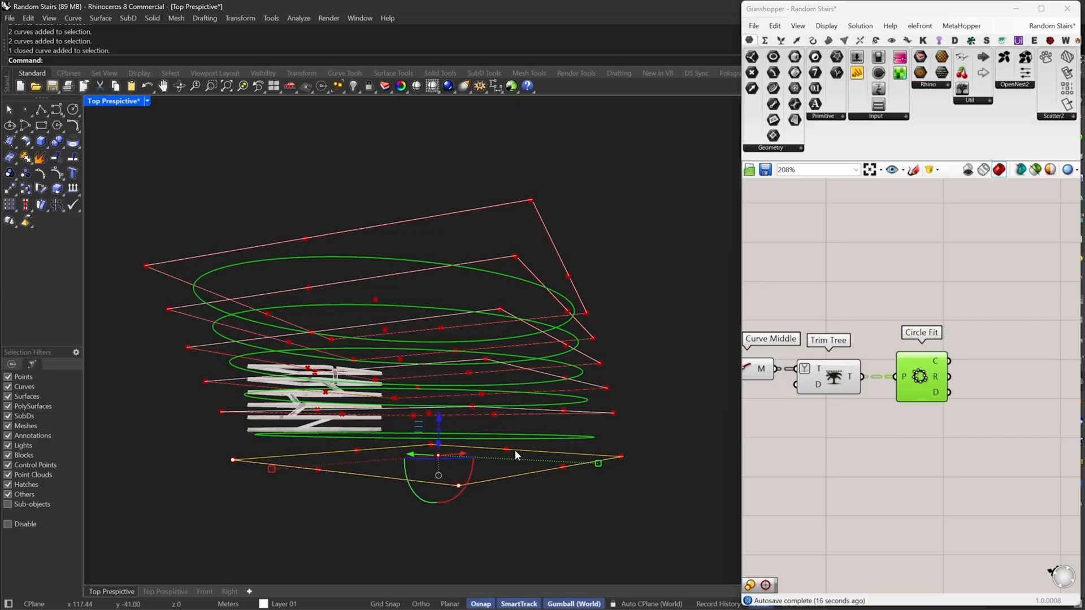
pyautogui.click(609, 419)
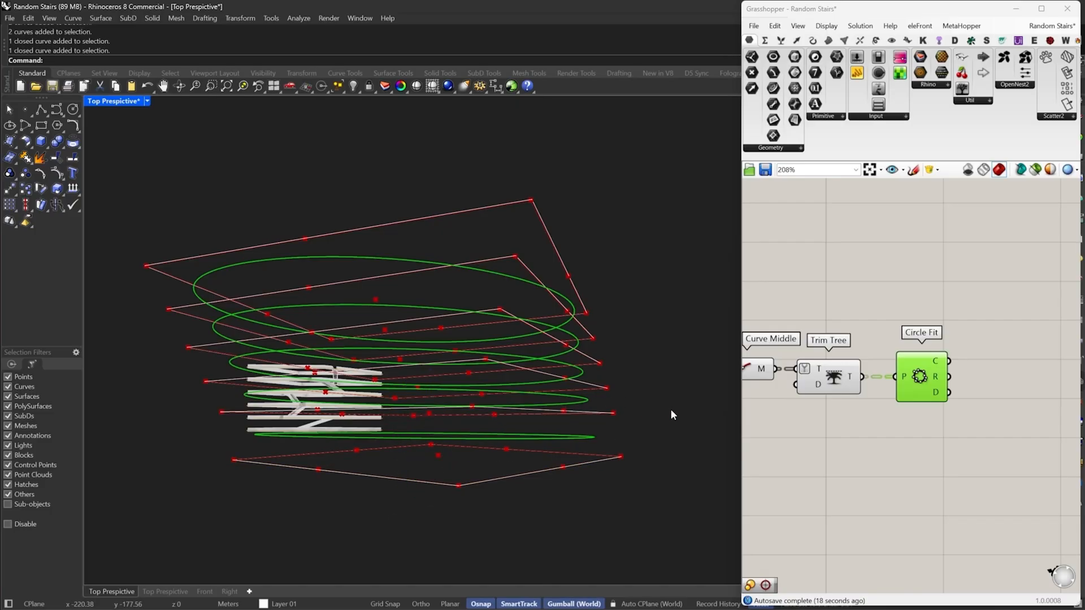
pyautogui.moveTo(670, 409); pyautogui.dragTo(646, 493, button='right')
pyautogui.scroll(-8, 678, 421)
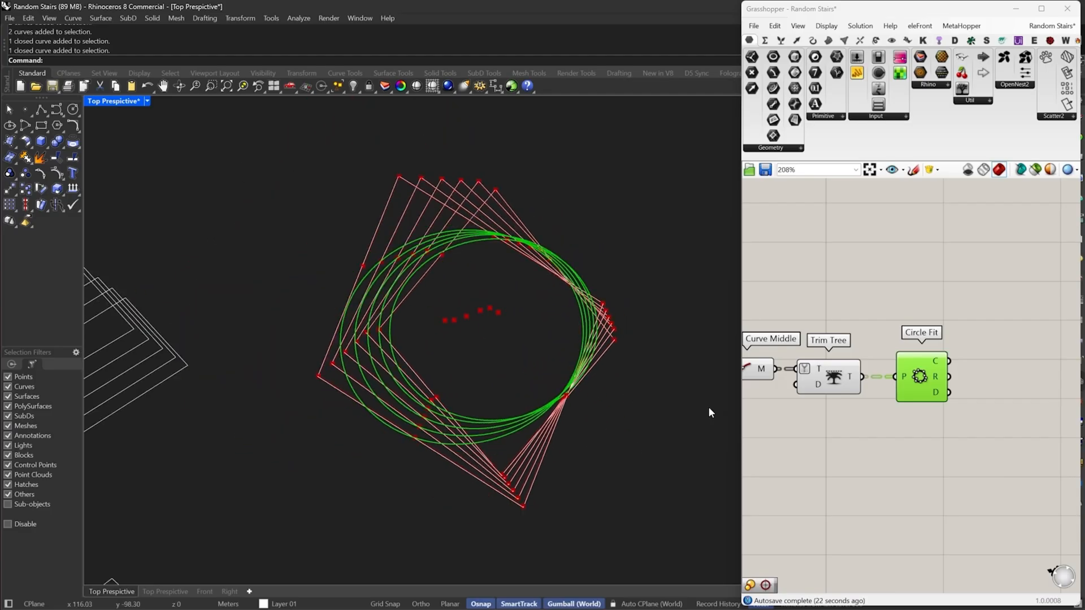
# Add a Scale component fed by Circle Fit's C output and insert a Relay on the connecting wire
pyautogui.moveTo(967, 431); pyautogui.dragTo(908, 444, button='right')
pyautogui.doubleClick(953, 391)
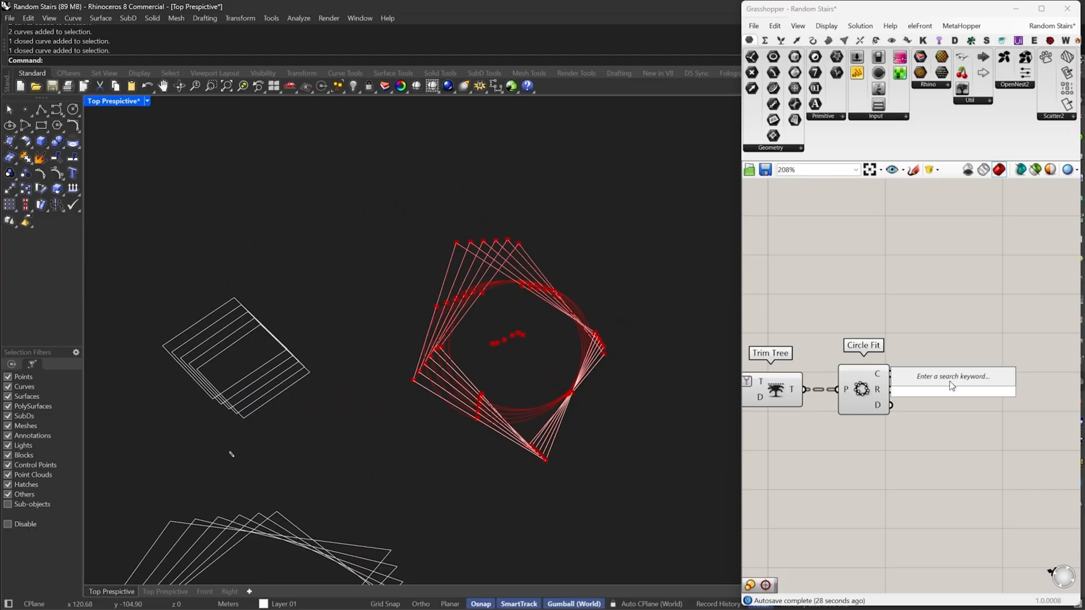
pyautogui.write('sca')
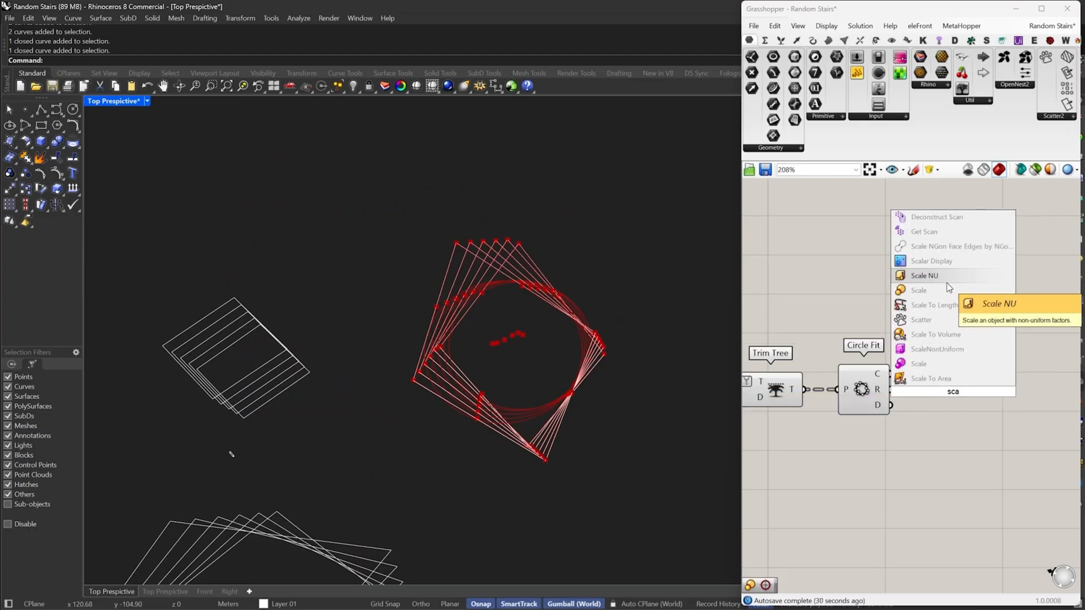
pyautogui.click(948, 290)
pyautogui.moveTo(926, 390); pyautogui.dragTo(875, 373, button='right')
pyautogui.moveTo(905, 376); pyautogui.dragTo(997, 359)
pyautogui.doubleClick(900, 338)
# Add a Center component fed by the Relay, connect its C output to Scale's C input, and align both before Scale
pyautogui.click(879, 383)
pyautogui.doubleClick(879, 382)
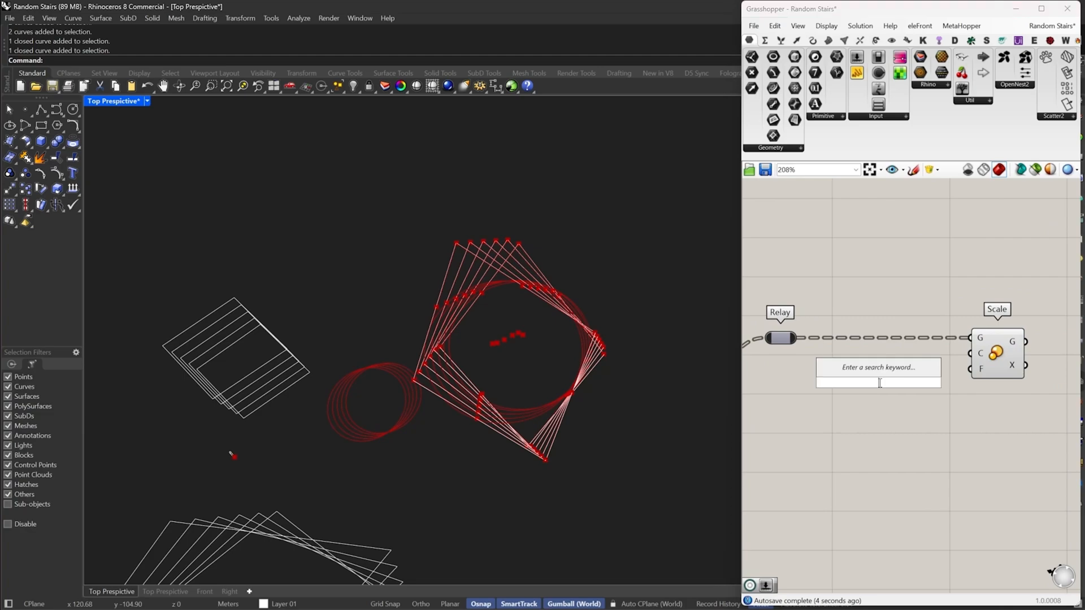
pyautogui.write('center')
pyautogui.click(858, 313)
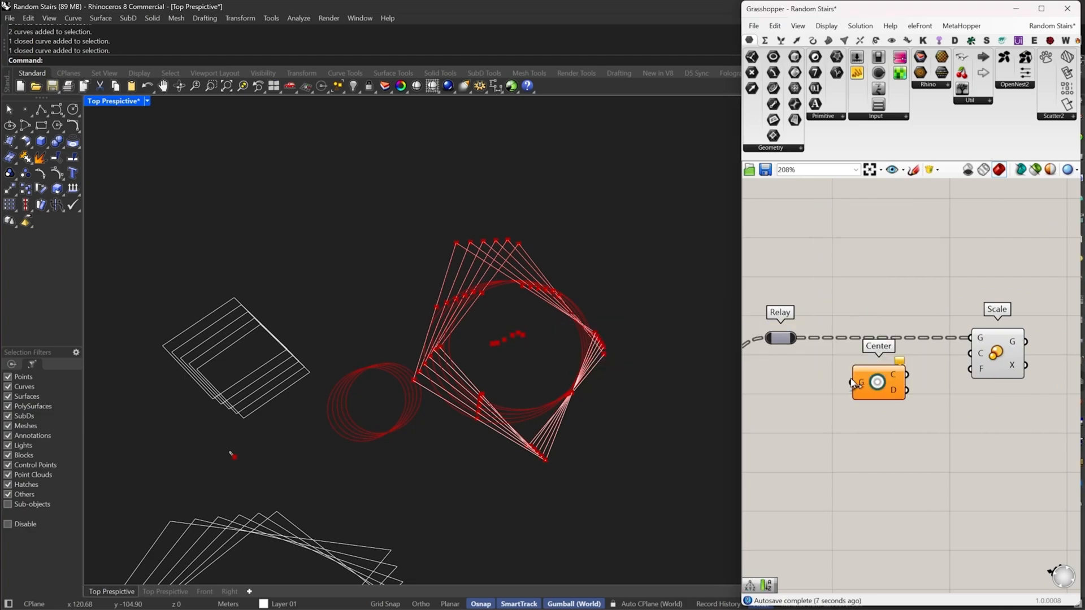
pyautogui.moveTo(852, 382); pyautogui.dragTo(800, 339)
pyautogui.moveTo(938, 367); pyautogui.dragTo(970, 353)
pyautogui.moveTo(883, 396); pyautogui.dragTo(896, 375)
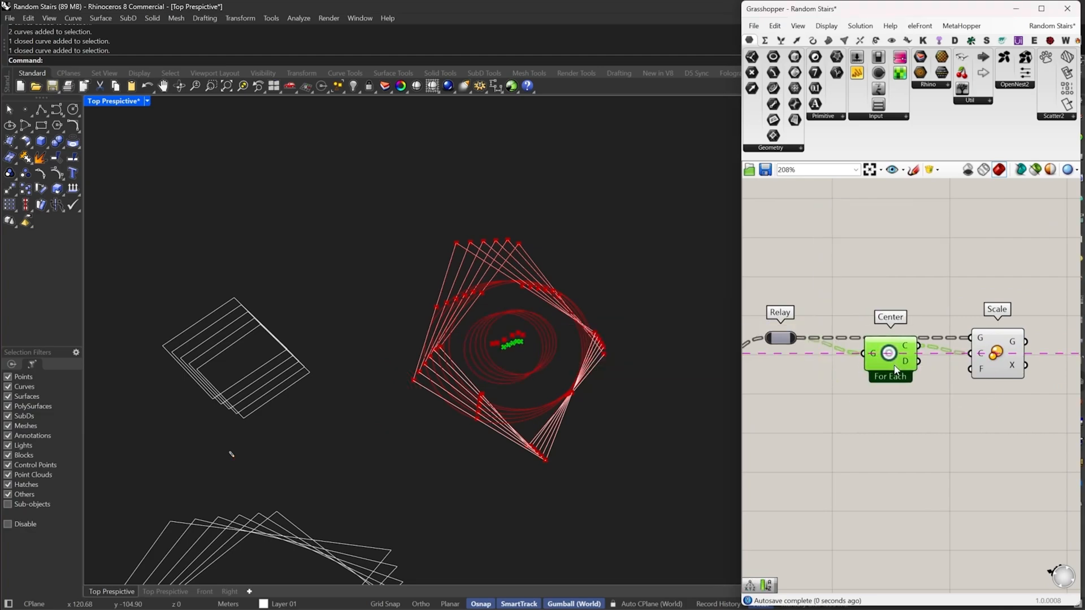
pyautogui.moveTo(779, 341); pyautogui.dragTo(823, 341)
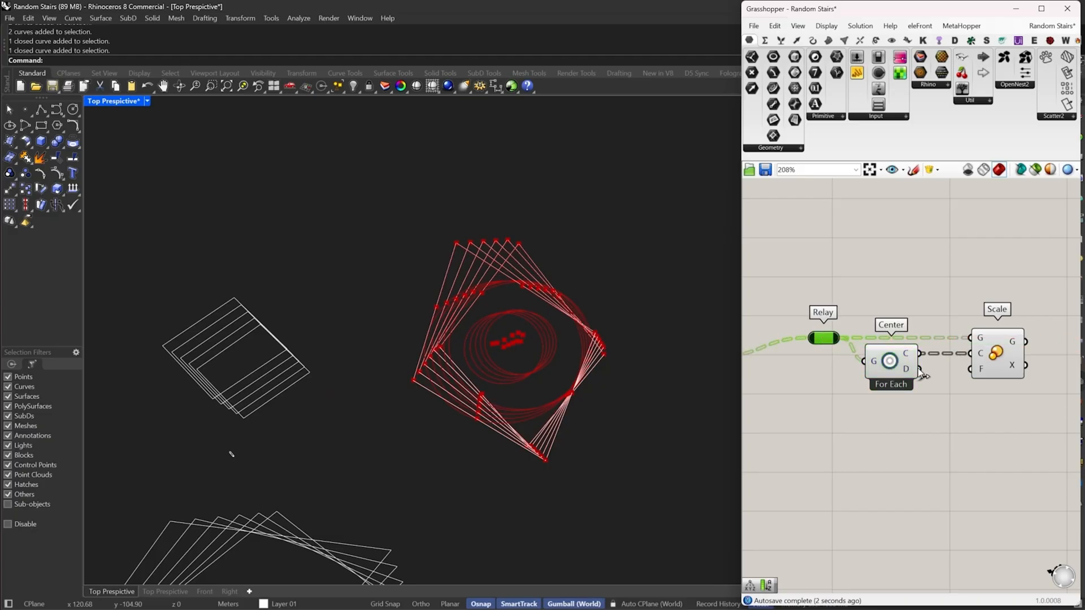
pyautogui.moveTo(1053, 408); pyautogui.dragTo(927, 415, button='right')
pyautogui.click(927, 415)
pyautogui.scroll(-2, 982, 371)
pyautogui.moveTo(982, 371); pyautogui.dragTo(953, 367, button='right')
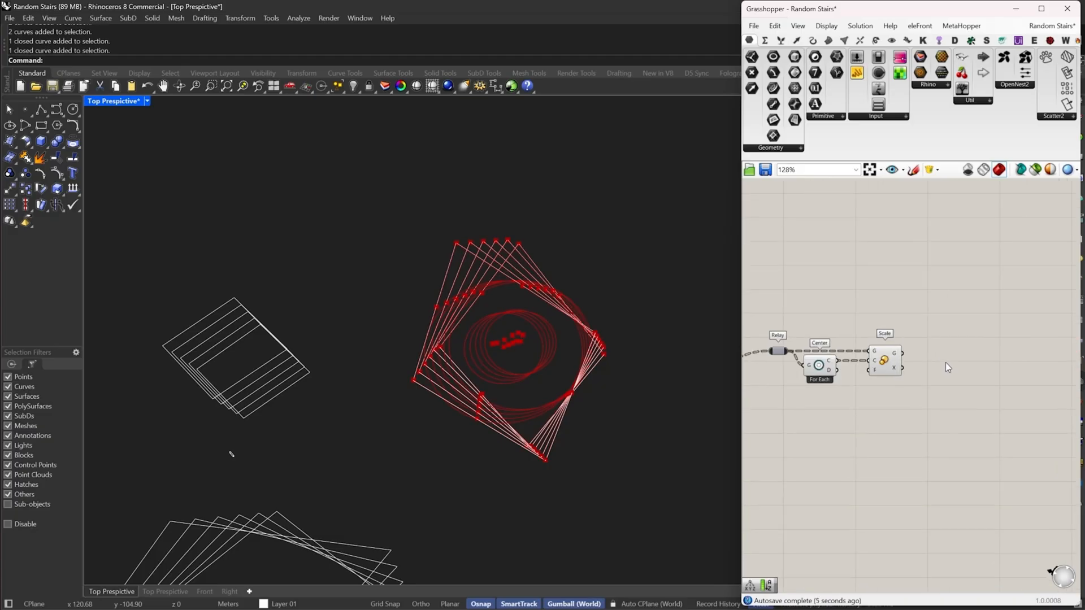
pyautogui.doubleClick(946, 362)
pyautogui.write('0v')
pyautogui.press('Escape')
# Add an Evaluate Curve component fed by Scale's G output and reparameterize its C input
pyautogui.moveTo(581, 609)
pyautogui.scroll(-5, 342, 490)
pyautogui.scroll(5, 326, 333)
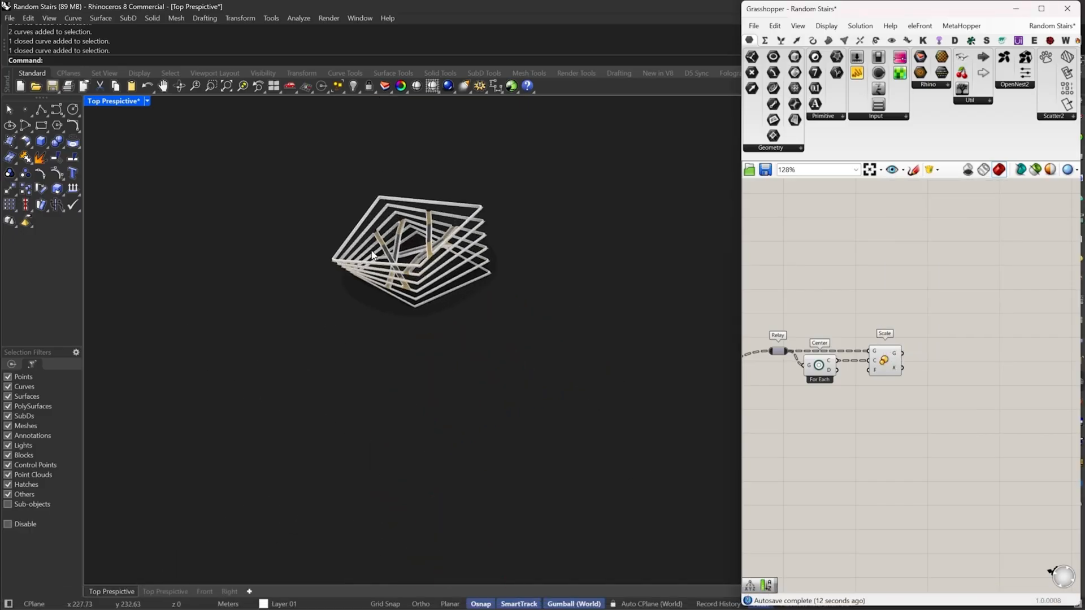
pyautogui.scroll(-5, 442, 251)
pyautogui.scroll(3, 947, 364)
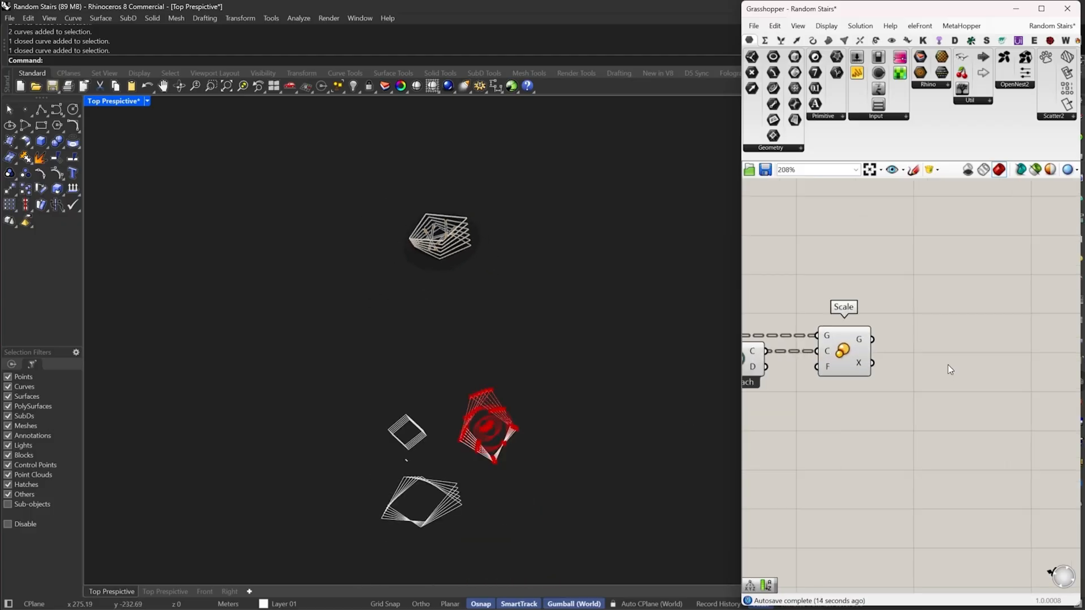
pyautogui.doubleClick(948, 364)
pyautogui.write('eva')
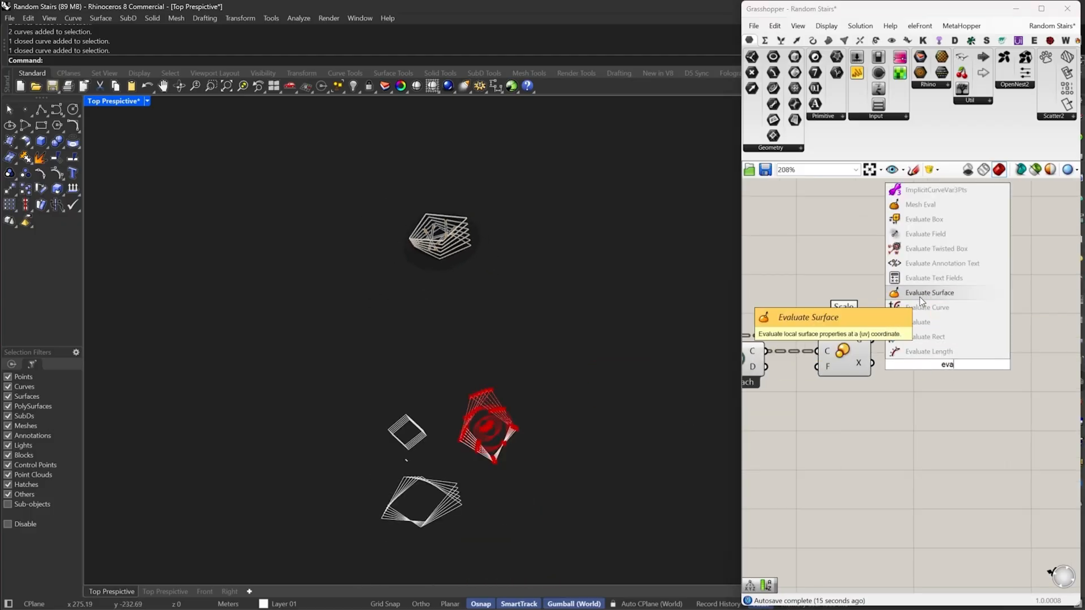
pyautogui.click(927, 307)
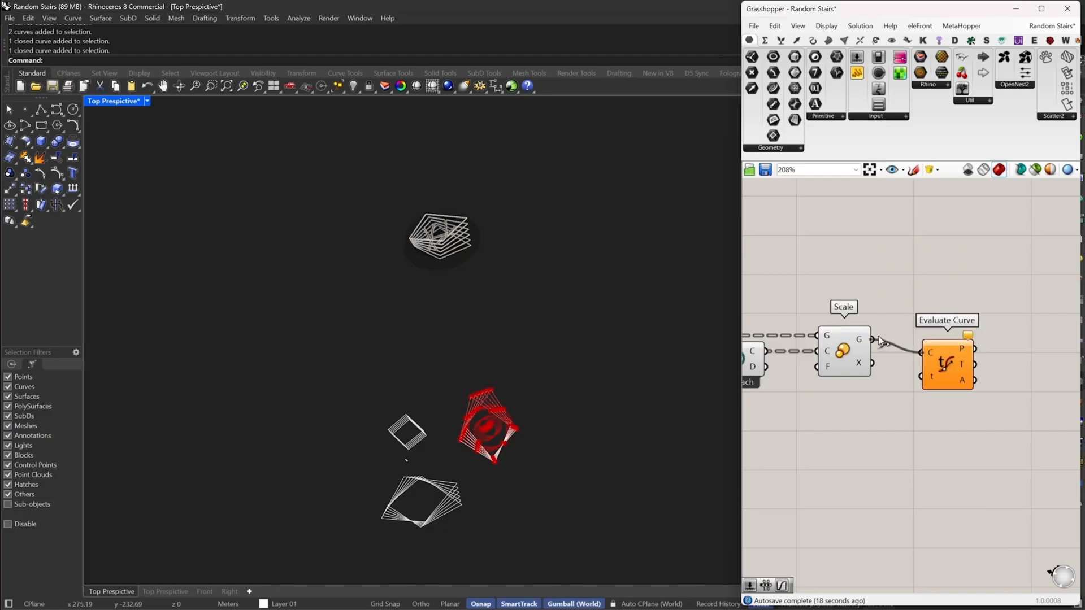
pyautogui.moveTo(952, 369); pyautogui.dragTo(1008, 357)
pyautogui.moveTo(1008, 357); pyautogui.dragTo(902, 362, button='right')
pyautogui.moveTo(902, 362); pyautogui.dragTo(1007, 360)
pyautogui.rightClick(923, 344)
pyautogui.click(961, 460)
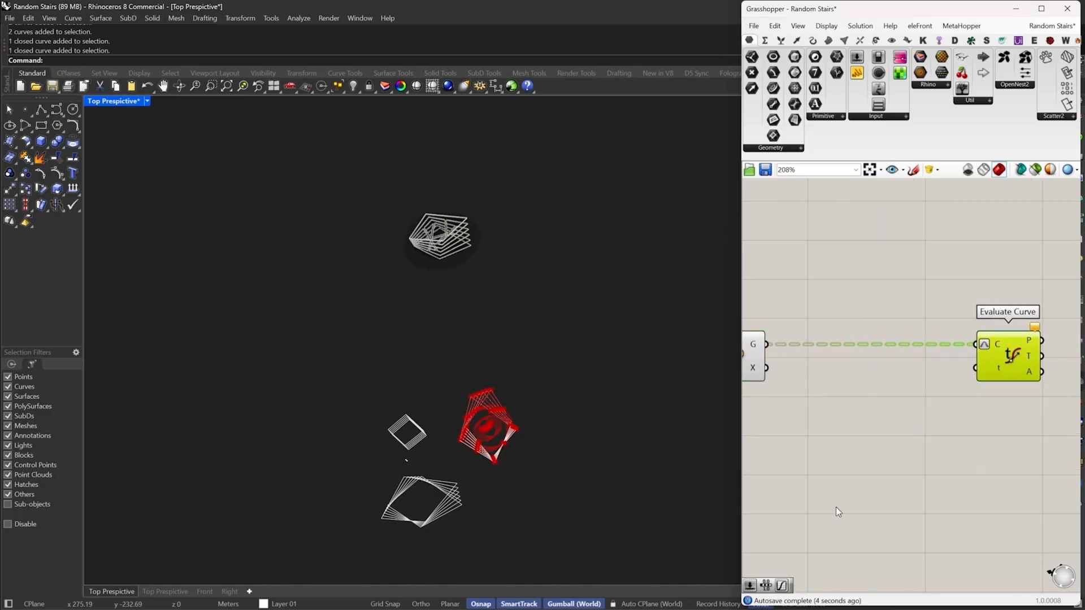
# Add a number slider with the value 0.15 and connect it to Evaluate Curve's t input
pyautogui.doubleClick(836, 506)
pyautogui.write('0.15')
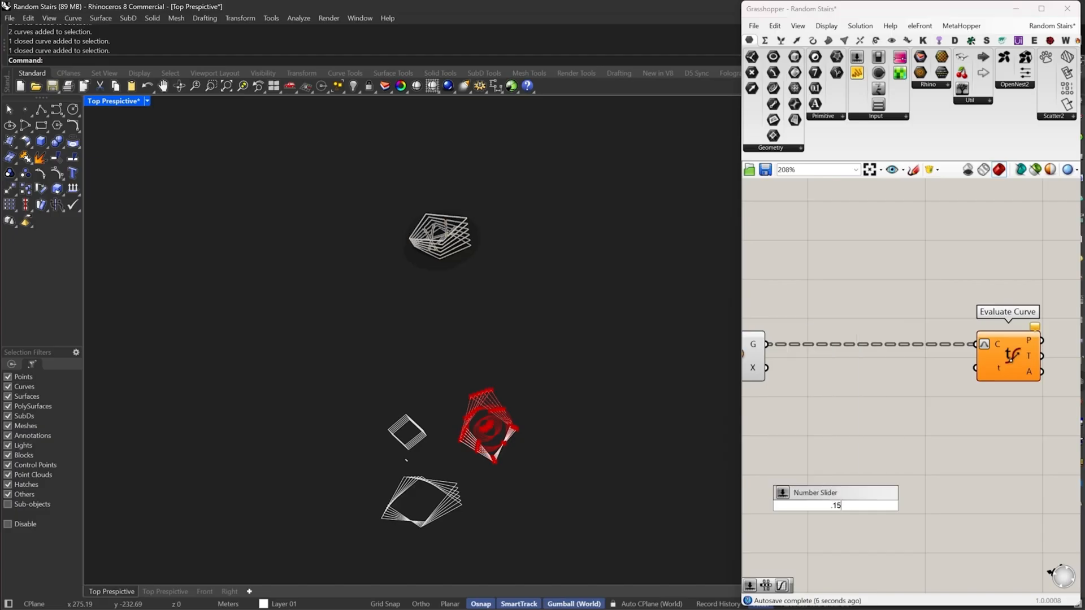
pyautogui.press('Return')
pyautogui.moveTo(974, 368); pyautogui.dragTo(899, 505)
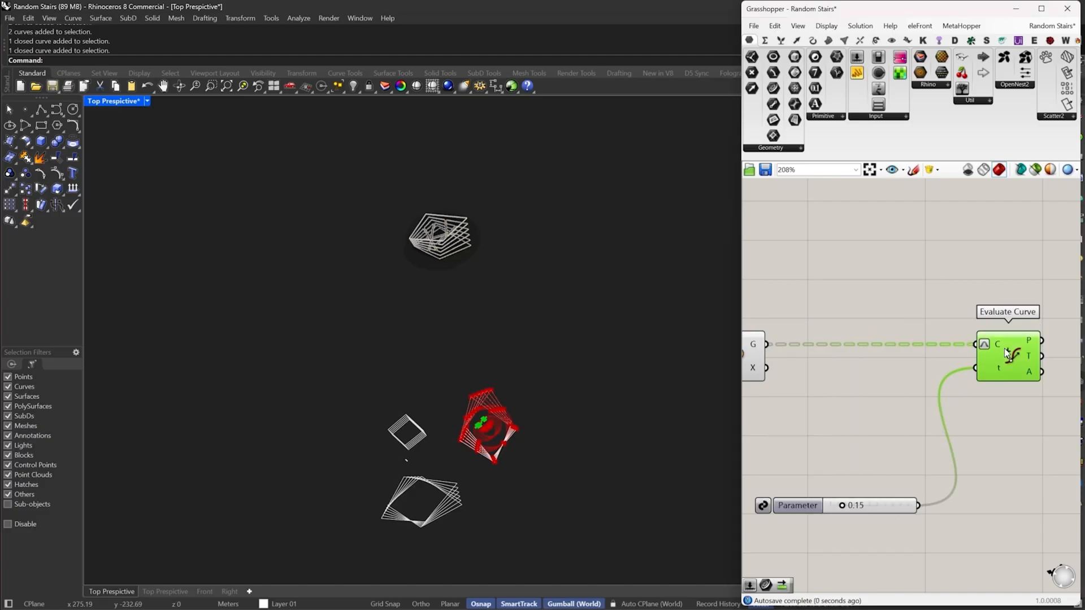
pyautogui.scroll(10, 531, 398)
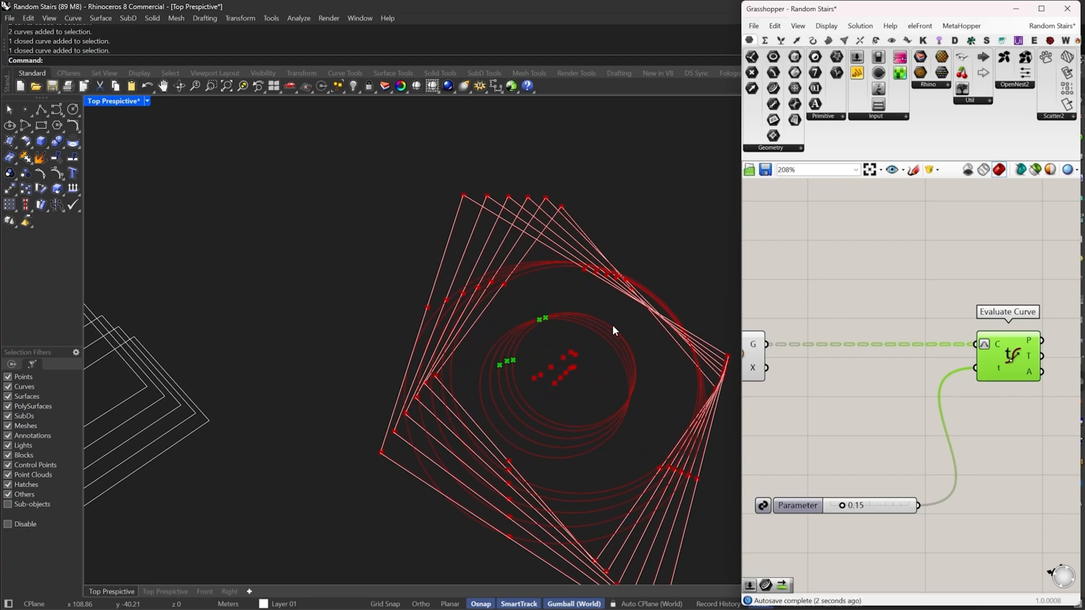
pyautogui.moveTo(538, 397); pyautogui.dragTo(551, 362, button='right')
# Turn off the preview of the Explode, Curve Middle, Trim Tree and Circle Fit components
pyautogui.scroll(-7, 1017, 405)
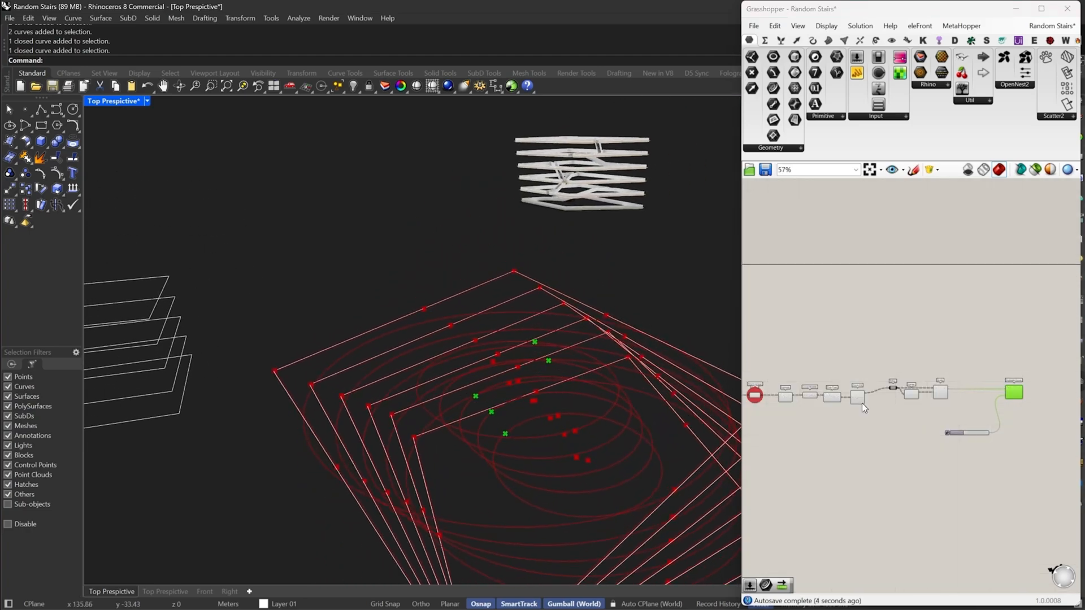
pyautogui.scroll(3, 864, 399)
pyautogui.moveTo(866, 362); pyautogui.dragTo(686, 527)
pyautogui.rightClick(838, 300)
pyautogui.click(869, 318)
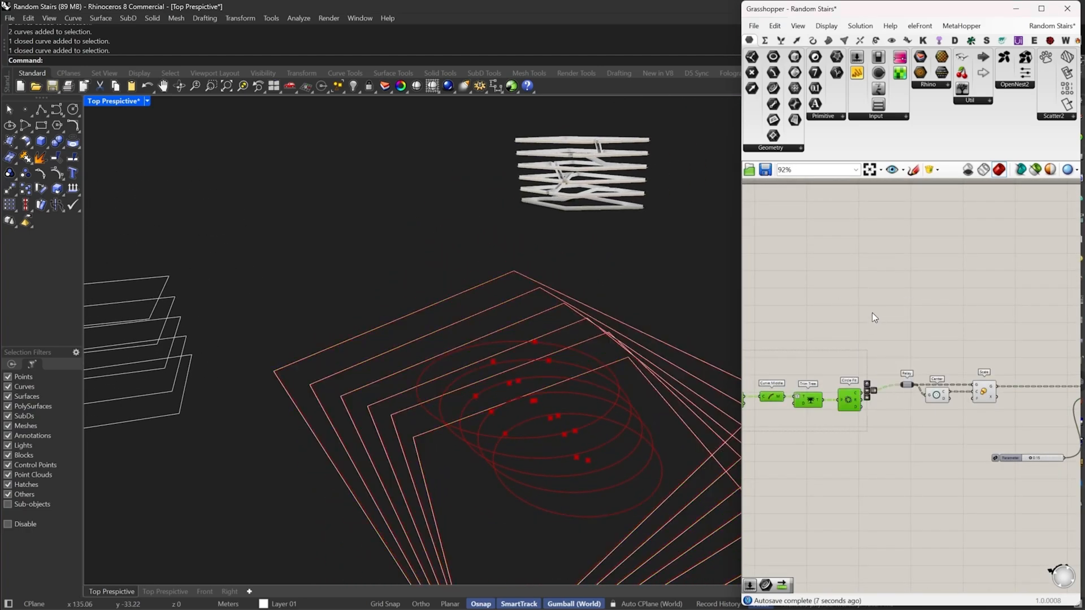
pyautogui.moveTo(869, 318); pyautogui.dragTo(932, 328, button='right')
pyautogui.scroll(-2, 931, 328)
pyautogui.scroll(4, 1005, 373)
pyautogui.moveTo(1010, 374); pyautogui.dragTo(897, 399, button='right')
# Turn off the preview of the Center component
pyautogui.moveTo(877, 376); pyautogui.dragTo(803, 440)
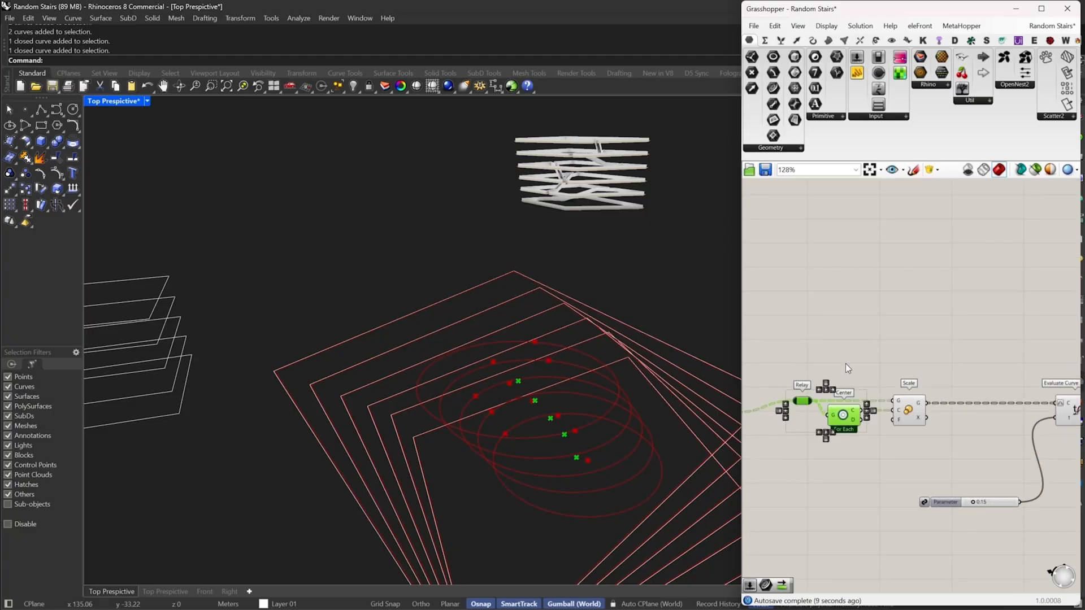
pyautogui.click(909, 336)
pyautogui.moveTo(497, 406); pyautogui.dragTo(457, 432, button='right')
pyautogui.moveTo(960, 441); pyautogui.dragTo(843, 357)
pyautogui.rightClick(843, 357)
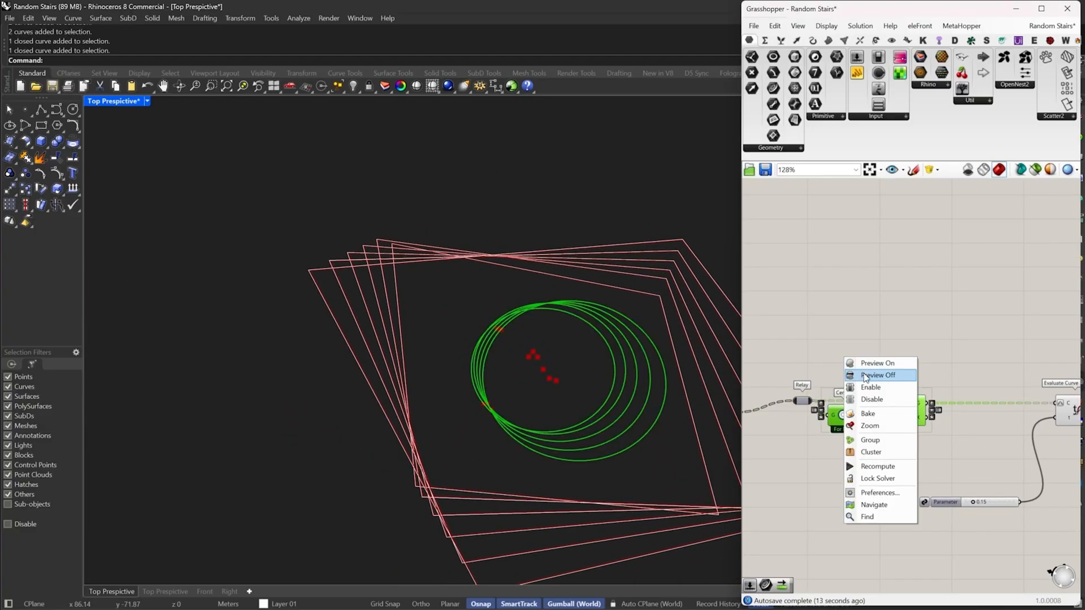
pyautogui.click(865, 376)
# Turn off the preview of the upstream floor-curve components
pyautogui.scroll(-5, 969, 401)
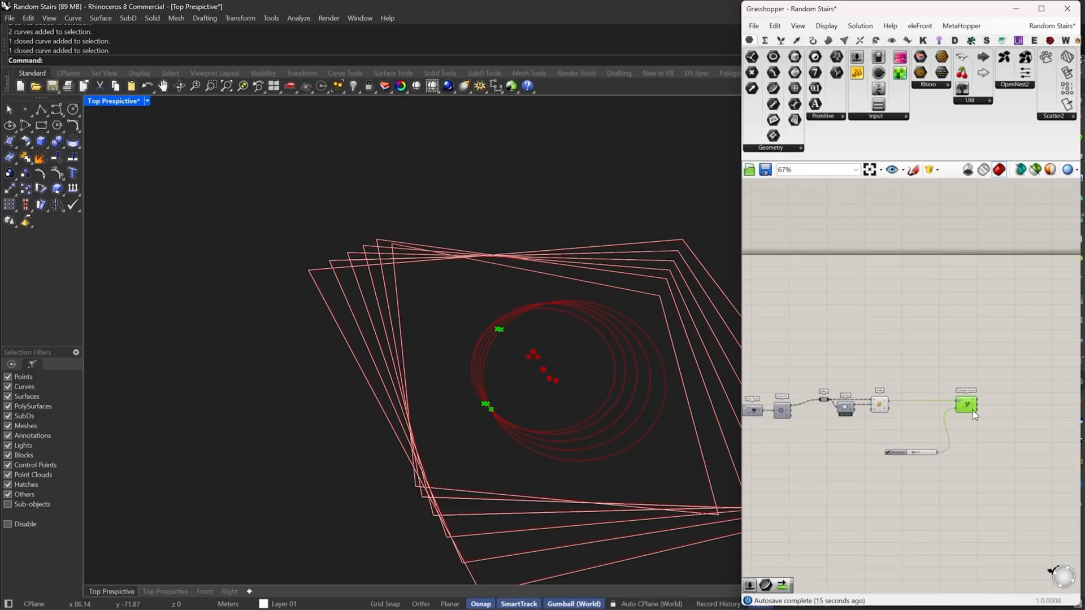
pyautogui.moveTo(889, 446); pyautogui.dragTo(991, 461, button='right')
pyautogui.moveTo(958, 497); pyautogui.dragTo(862, 396)
pyautogui.rightClick(865, 395)
pyautogui.click(897, 399)
pyautogui.scroll(4, 839, 388)
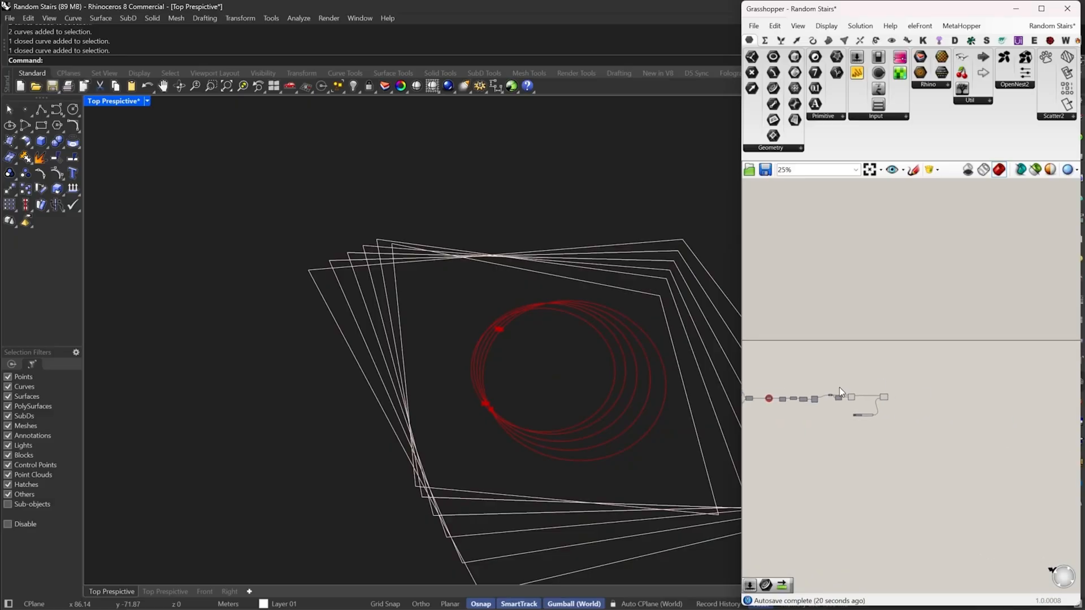
# Set the Parameter slider feeding Evaluate Curve to 0.00 and check the evaluated points on the scaled circles
pyautogui.scroll(3, 880, 394)
pyautogui.moveTo(879, 394); pyautogui.dragTo(955, 384, button='right')
pyautogui.moveTo(638, 401); pyautogui.dragTo(519, 358, button='right')
pyautogui.scroll(3, 847, 485)
pyautogui.moveTo(808, 485); pyautogui.dragTo(792, 485)
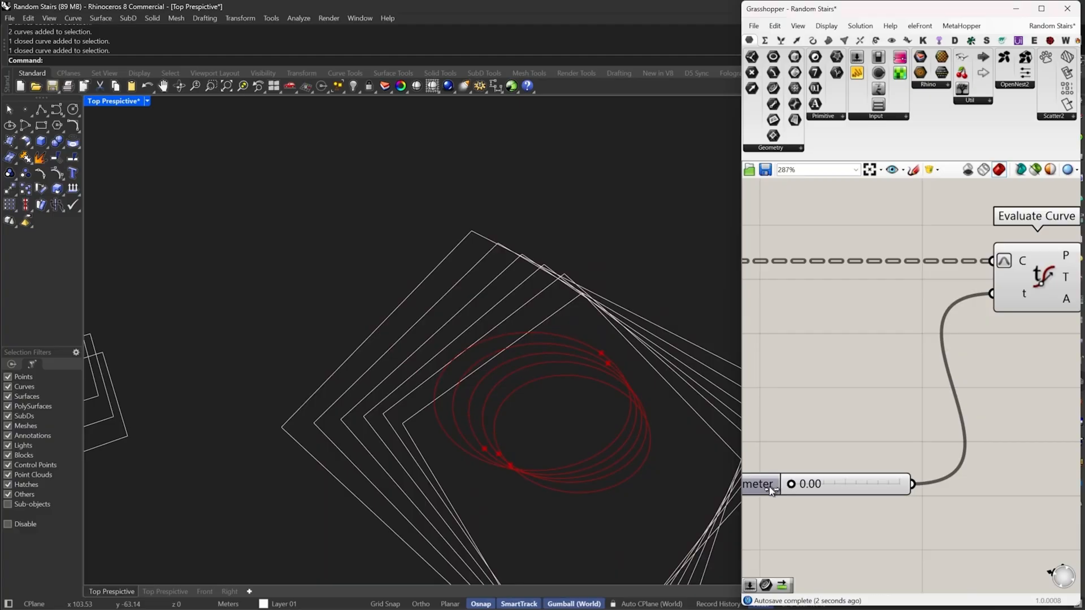
pyautogui.moveTo(558, 486); pyautogui.dragTo(724, 481, button='right')
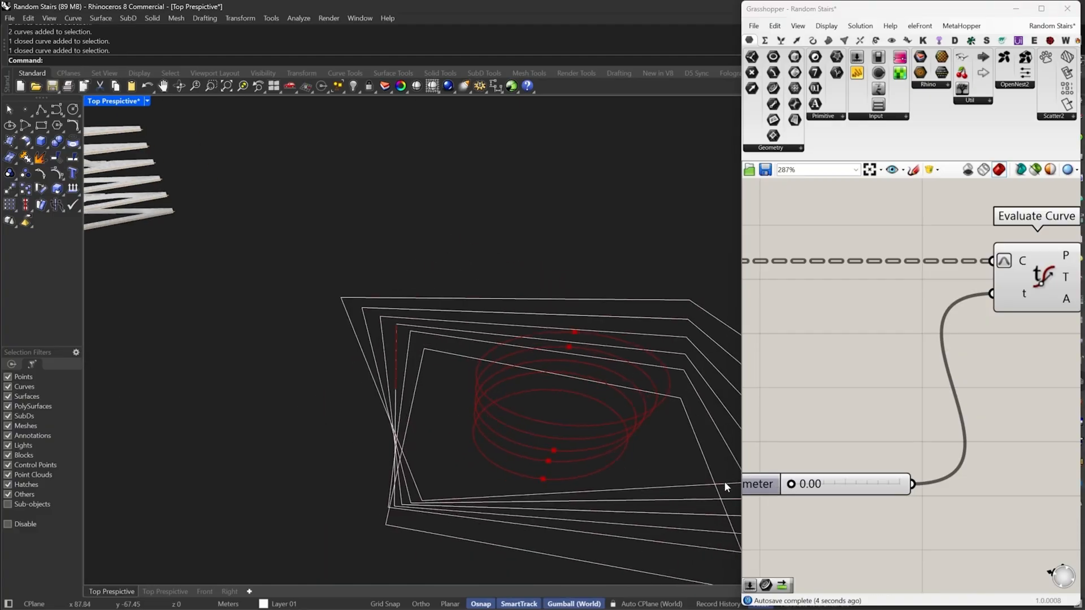
pyautogui.scroll(2, 792, 484)
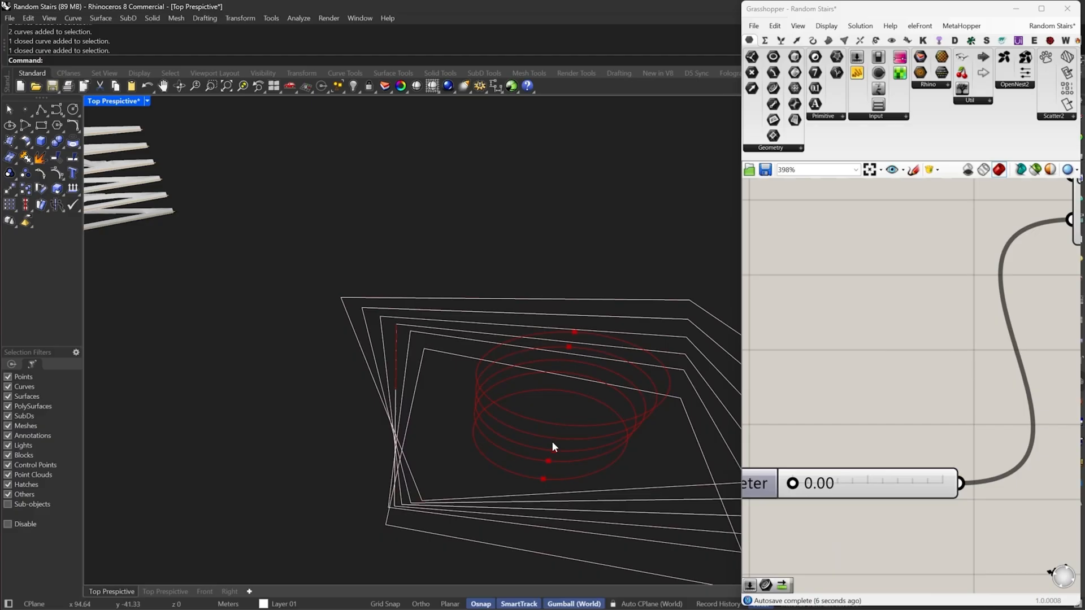
pyautogui.moveTo(799, 486); pyautogui.dragTo(845, 494)
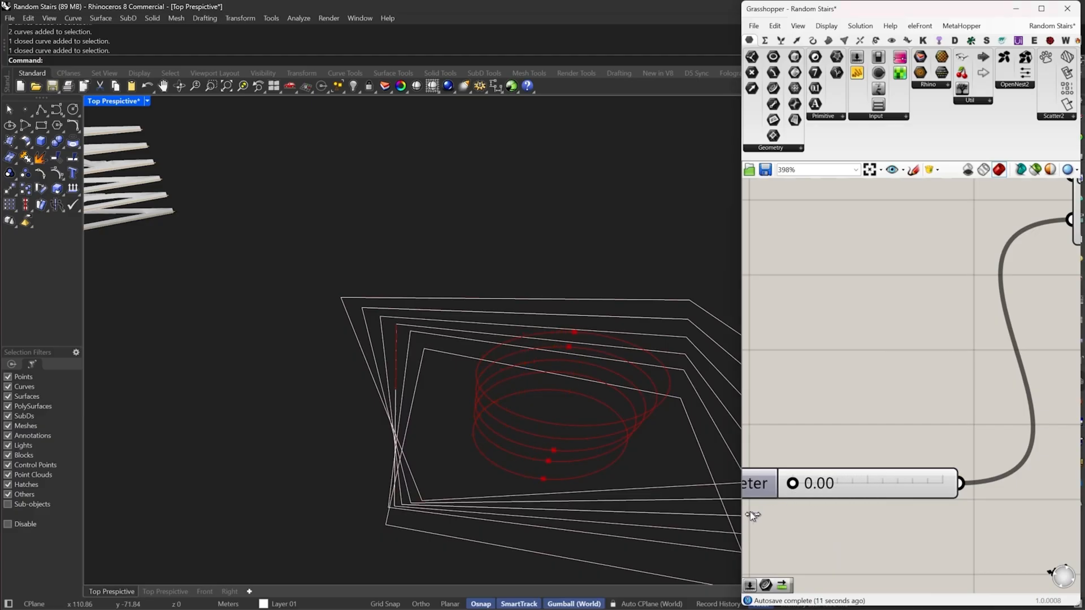
# Move the Evaluate Curve component and its Parameter slider farther from the Scale component
pyautogui.scroll(-5, 956, 357)
pyautogui.moveTo(985, 331); pyautogui.dragTo(978, 401, button='right')
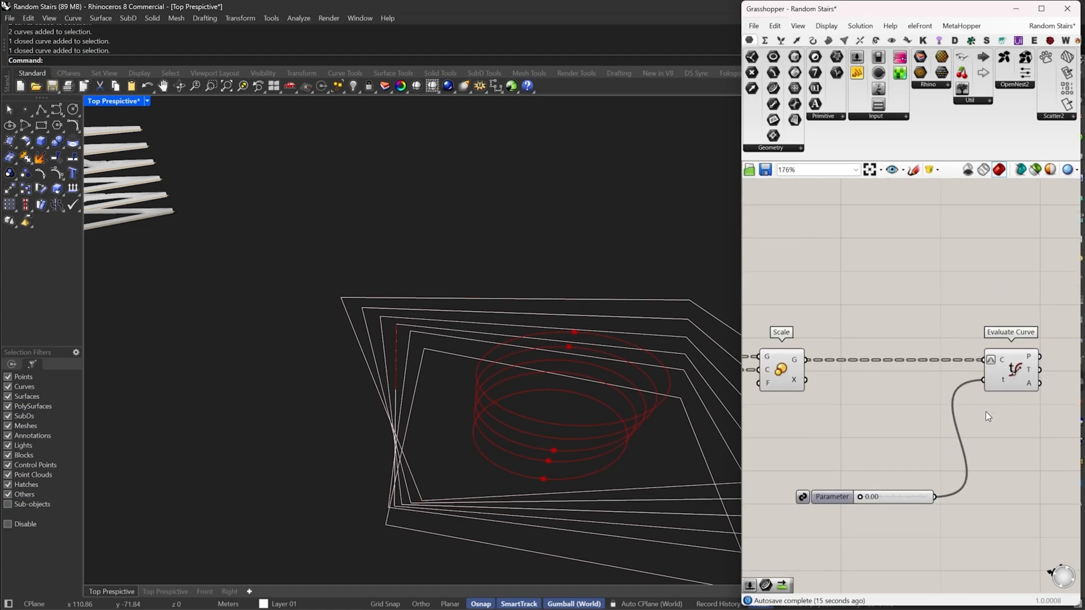
pyautogui.moveTo(992, 506); pyautogui.dragTo(895, 317)
pyautogui.scroll(-1, 895, 317)
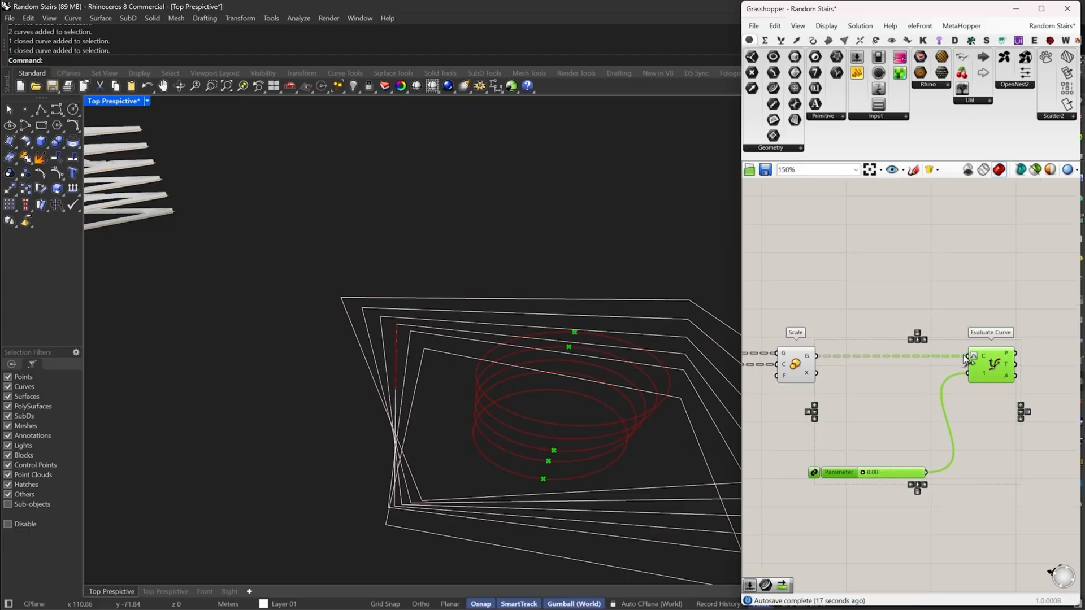
pyautogui.moveTo(939, 355); pyautogui.dragTo(999, 355)
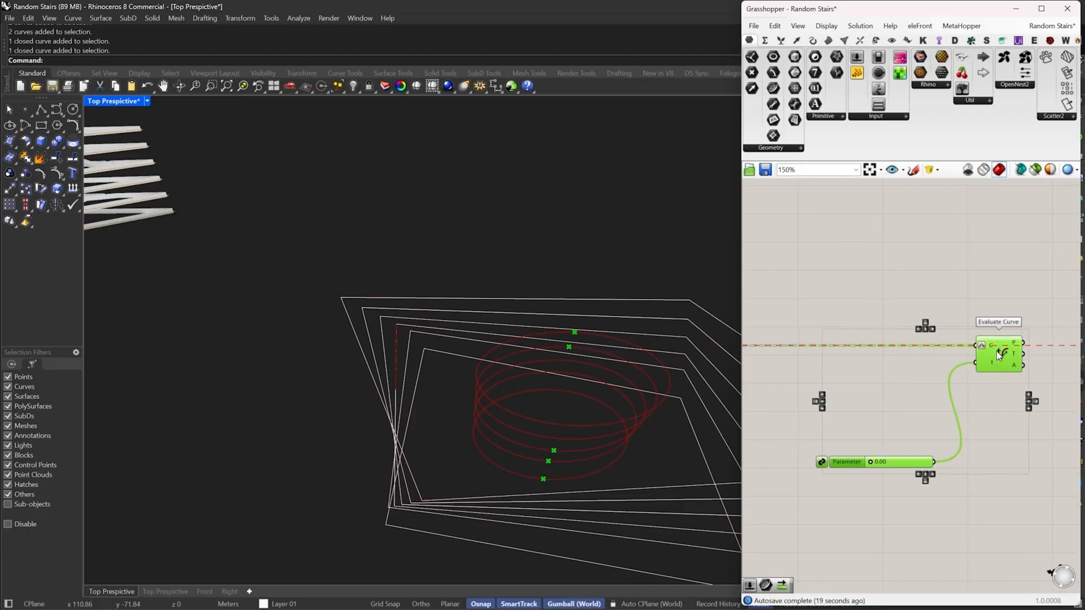
pyautogui.scroll(-2, 999, 355)
pyautogui.click(864, 397)
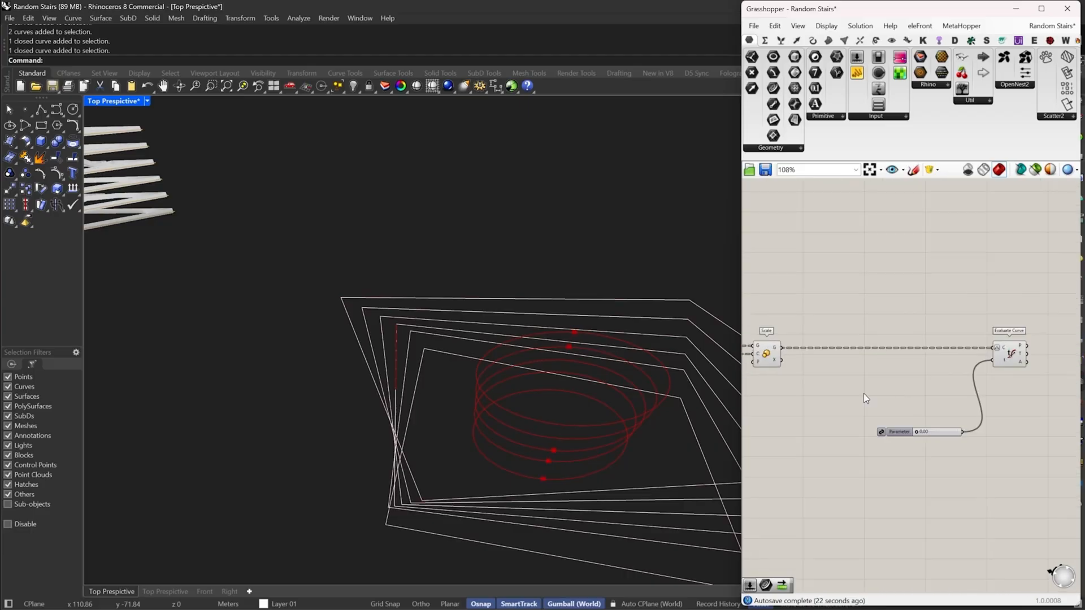
# Add a Deconstruct Arc component and feed it the circles from Circle Fit's C output
pyautogui.doubleClick(858, 381)
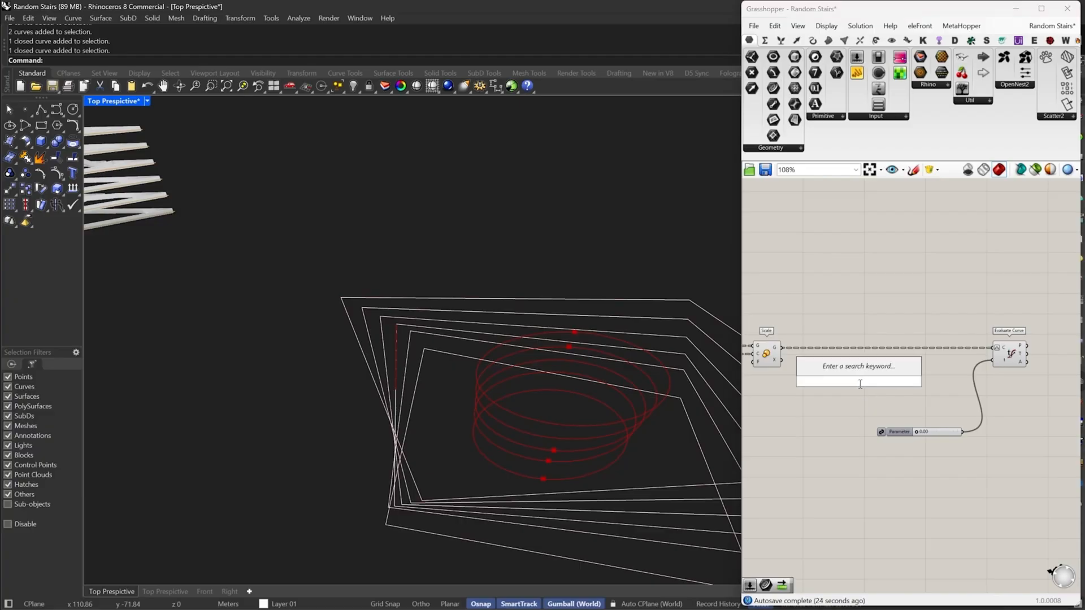
pyautogui.write('de')
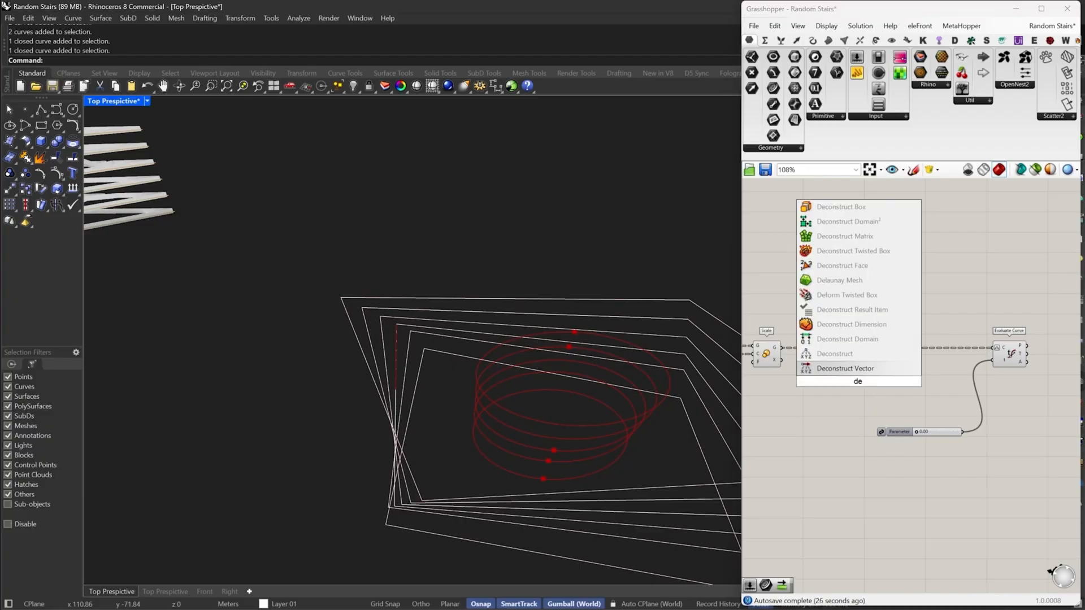
pyautogui.click(819, 342)
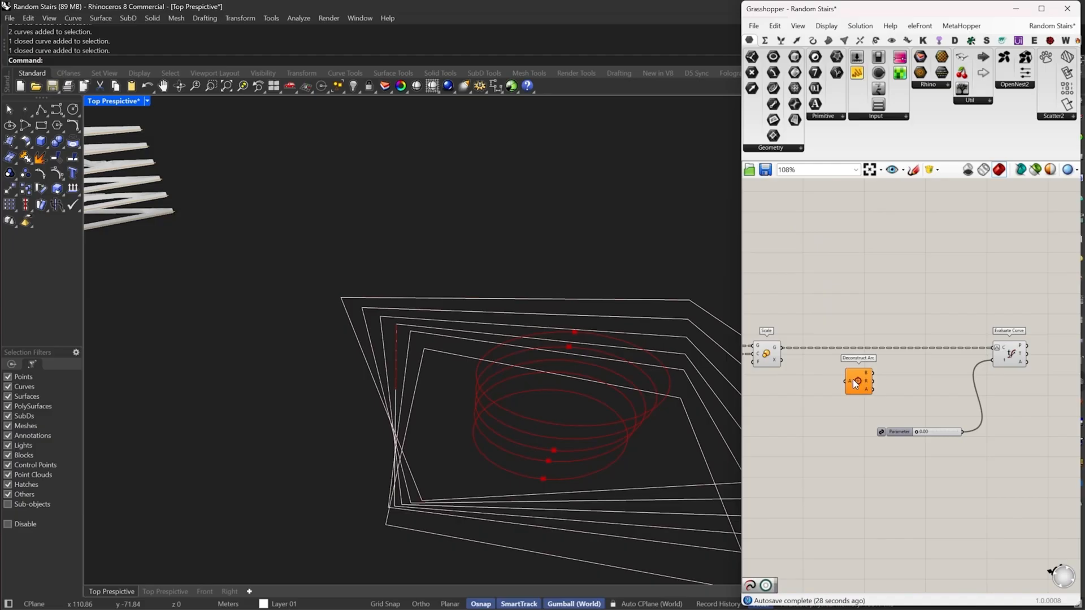
pyautogui.moveTo(847, 380); pyautogui.dragTo(756, 356)
pyautogui.moveTo(992, 381); pyautogui.dragTo(814, 305)
pyautogui.scroll(3, 796, 313)
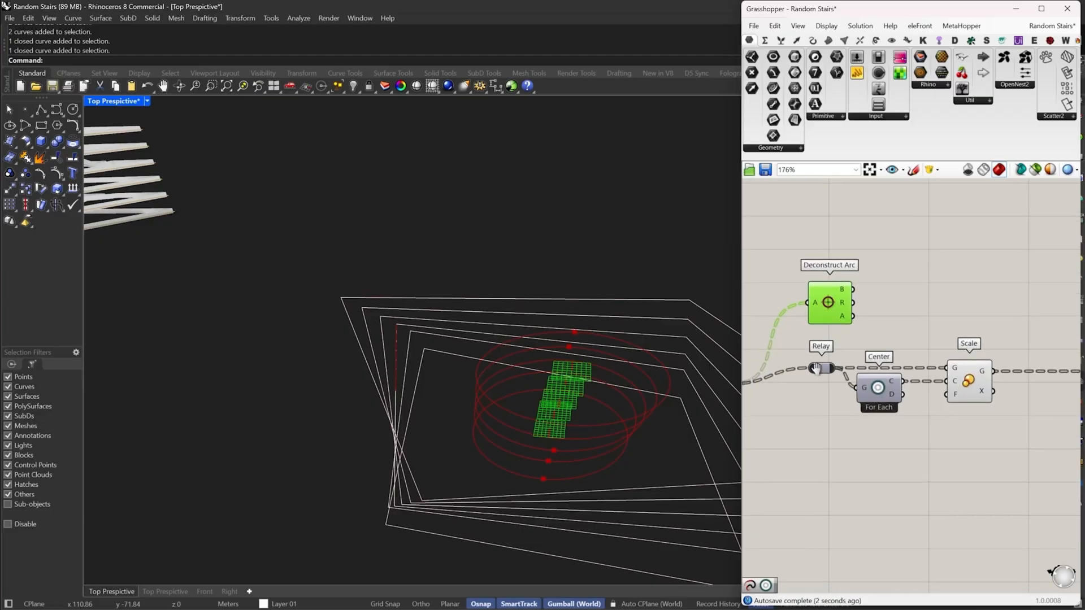
# Shift the Relay and its downstream components away from Circle Fit, and place Deconstruct Arc closer to Circle Fit
pyautogui.moveTo(816, 368); pyautogui.dragTo(835, 358, button='right')
pyautogui.moveTo(1002, 432); pyautogui.dragTo(1027, 374)
pyautogui.moveTo(1011, 362); pyautogui.dragTo(1031, 363, button='right')
pyautogui.click(873, 299)
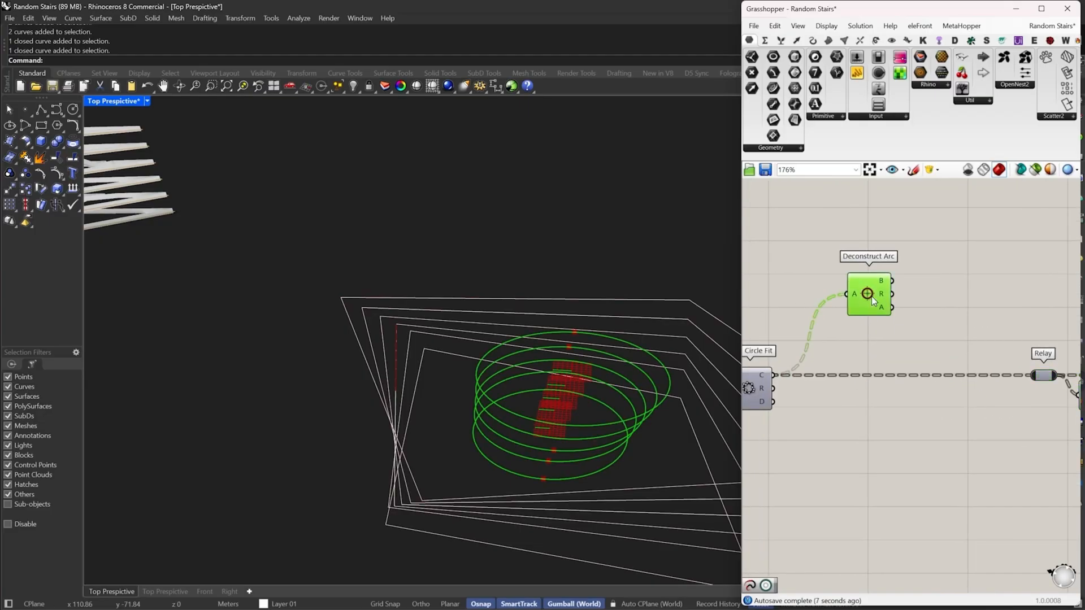
pyautogui.moveTo(871, 296); pyautogui.dragTo(822, 323)
# Inspect Deconstruct Arc's Base Plane output and the orientation of the circle planes in the viewport
pyautogui.scroll(3, 831, 324)
pyautogui.moveTo(836, 292)
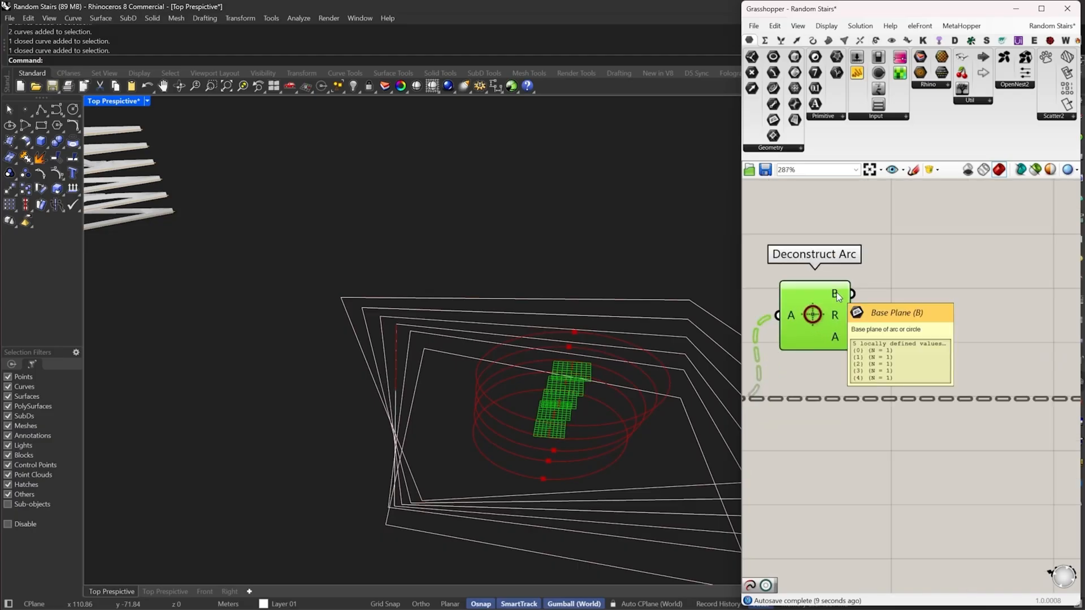
pyautogui.scroll(8, 600, 374)
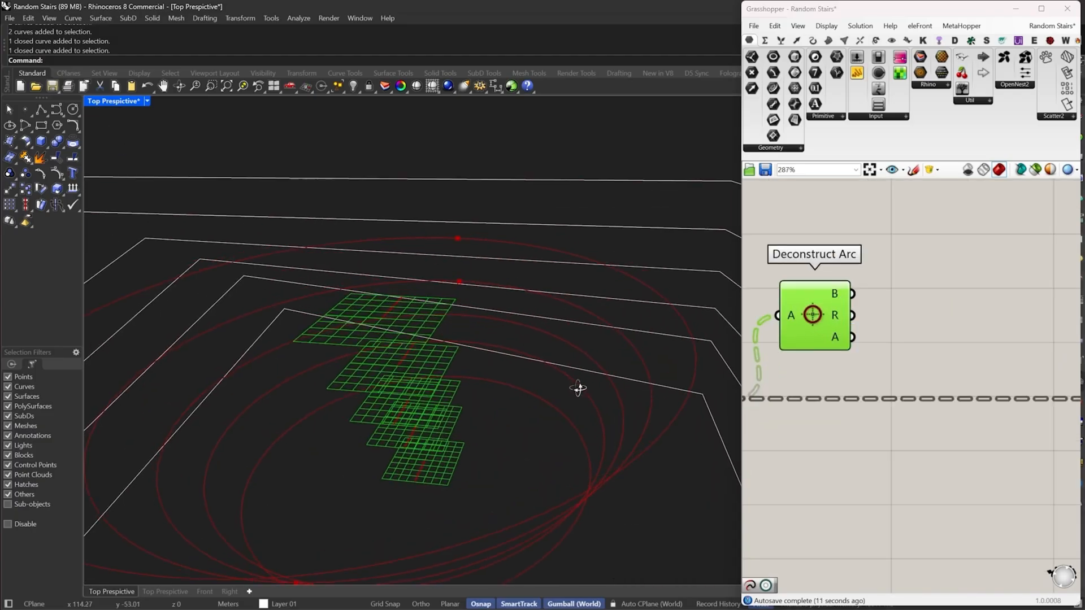
pyautogui.moveTo(540, 406); pyautogui.dragTo(540, 400, button='right')
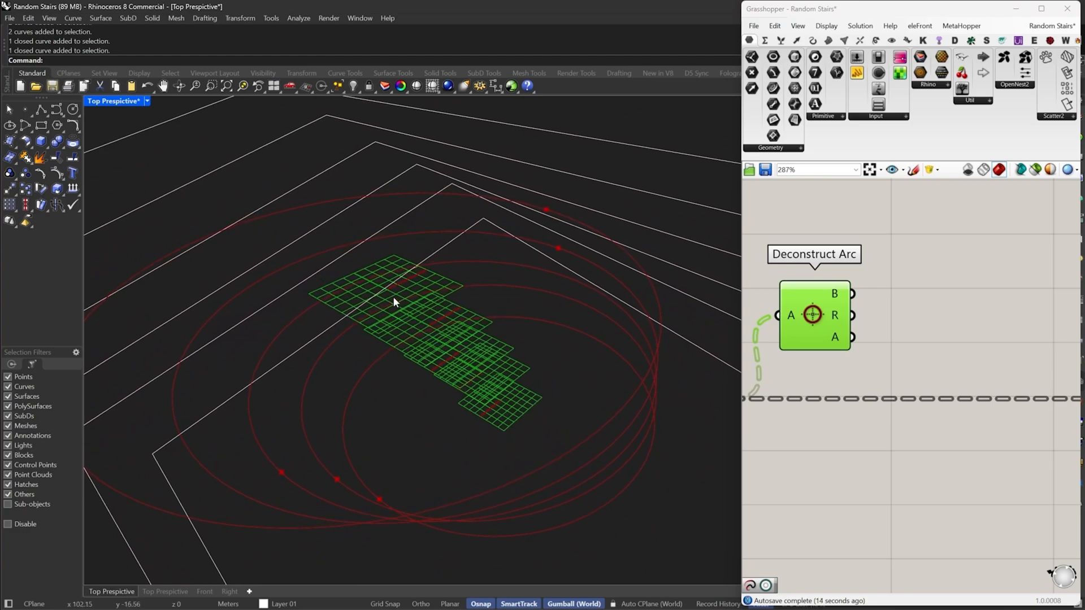
pyautogui.moveTo(395, 300); pyautogui.dragTo(408, 468, button='right')
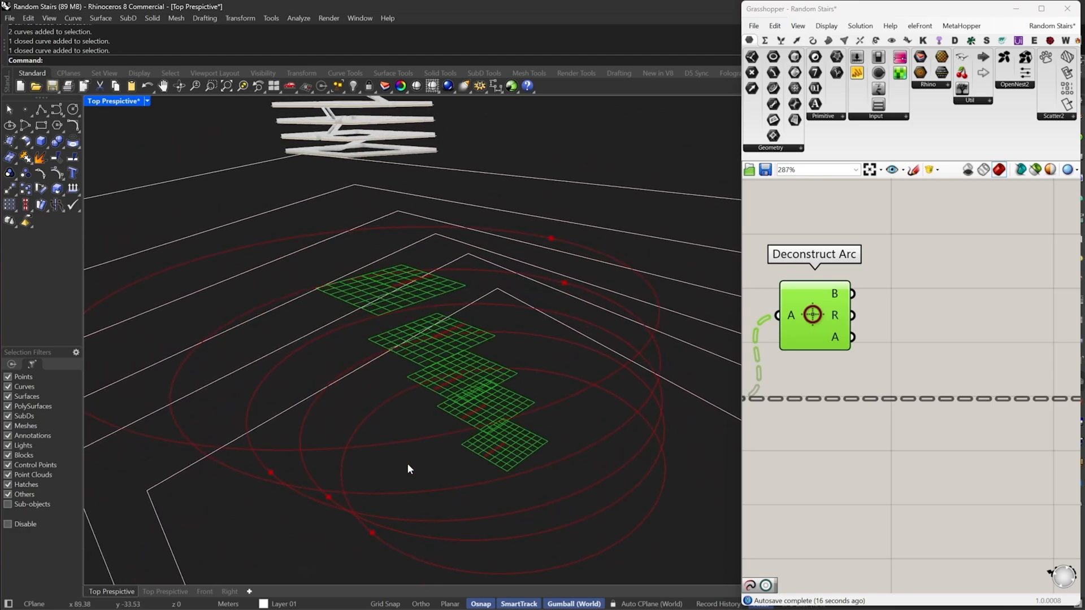
# Add a Center component fed by Circle Fit's C output and place it below Deconstruct Arc
pyautogui.moveTo(880, 329); pyautogui.dragTo(901, 323, button='right')
pyautogui.doubleClick(959, 346)
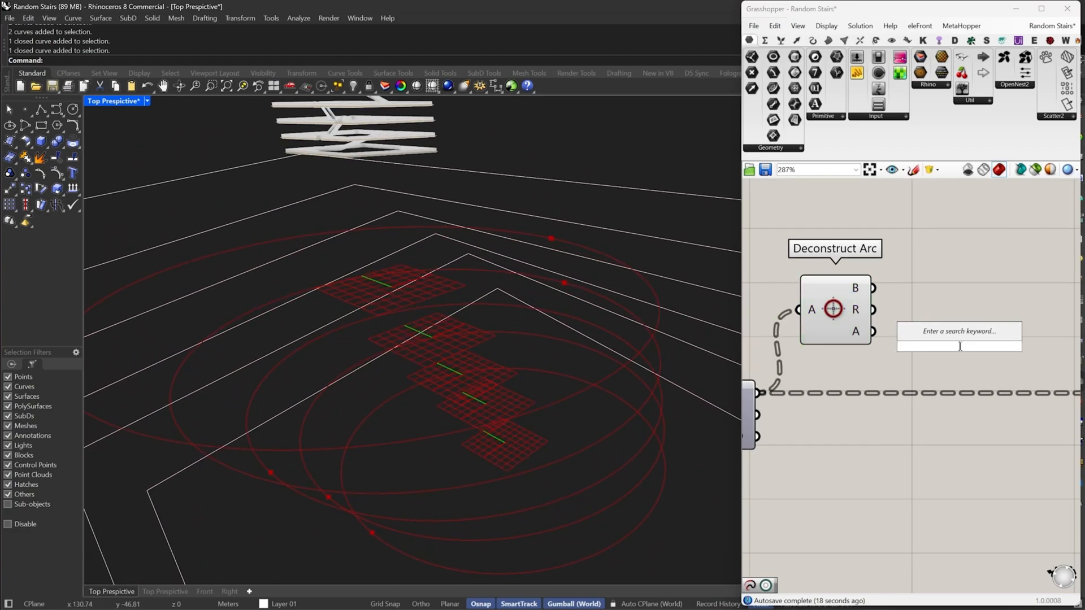
pyautogui.write('de')
pyautogui.press('BackSpace')
pyautogui.press('BackSpace')
pyautogui.write('cent')
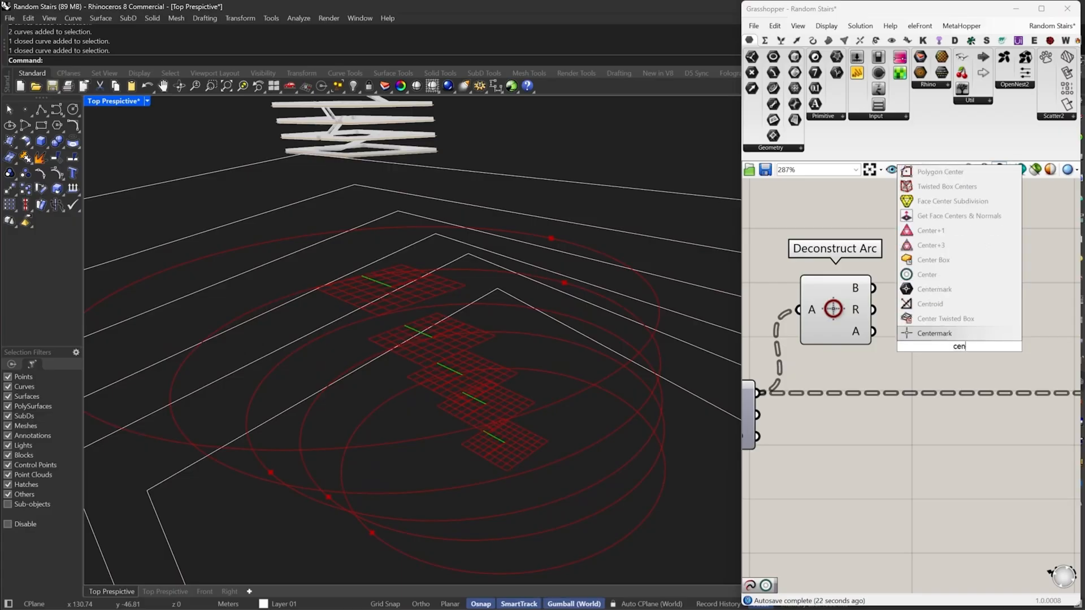
pyautogui.click(927, 274)
pyautogui.moveTo(920, 345); pyautogui.dragTo(758, 393)
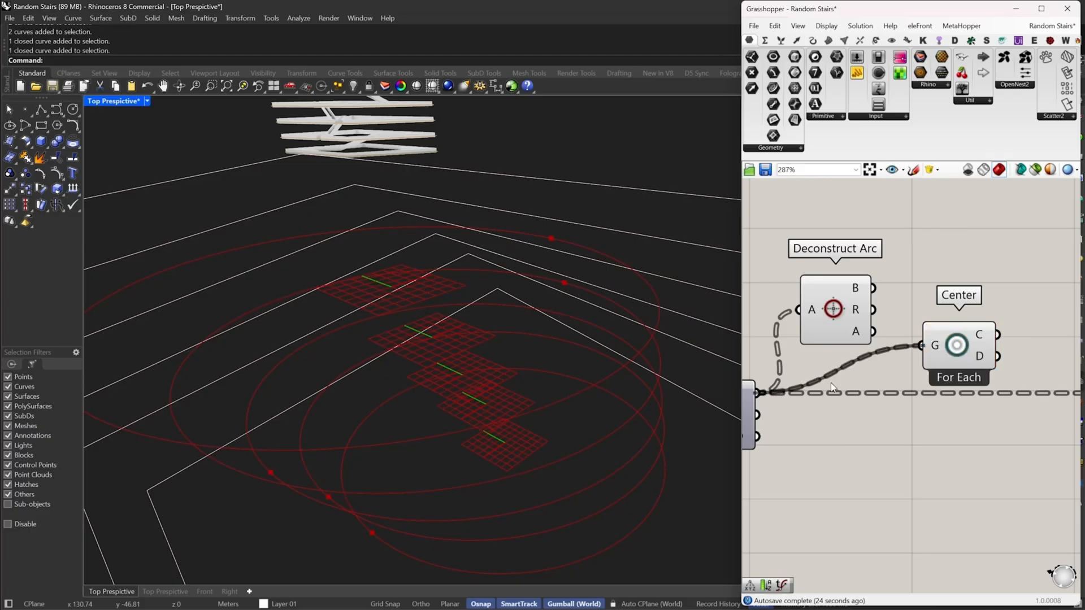
pyautogui.moveTo(963, 339)
pyautogui.mouseDown()
pyautogui.moveTo(916, 378)
pyautogui.moveTo(838, 390)
pyautogui.mouseUp()
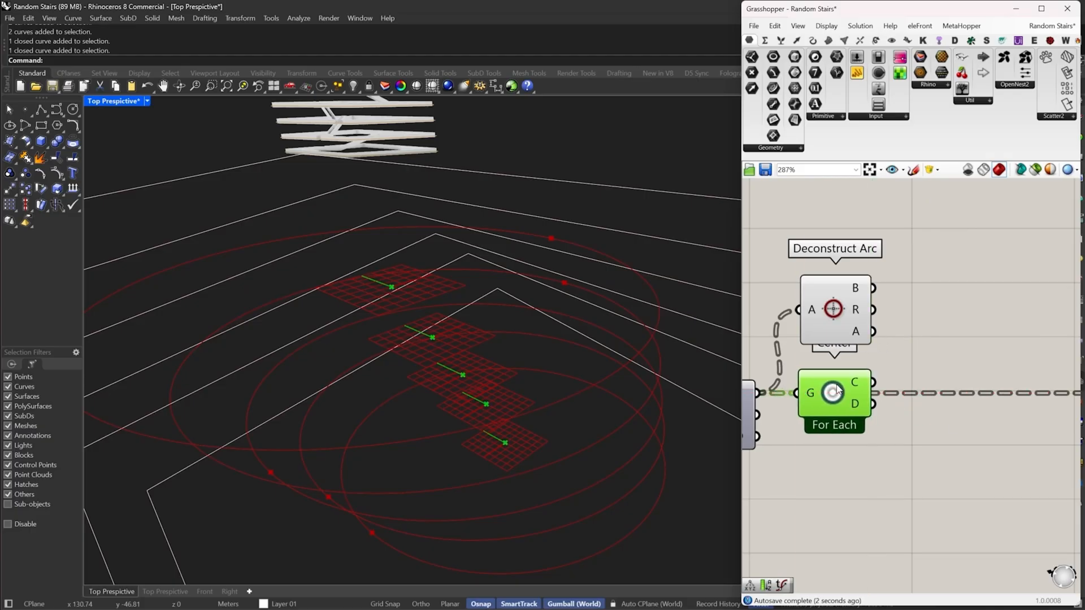
# Add a Circle component in line with the new Center component and connect Center's C output to its P input
pyautogui.doubleClick(954, 424)
pyautogui.write('c')
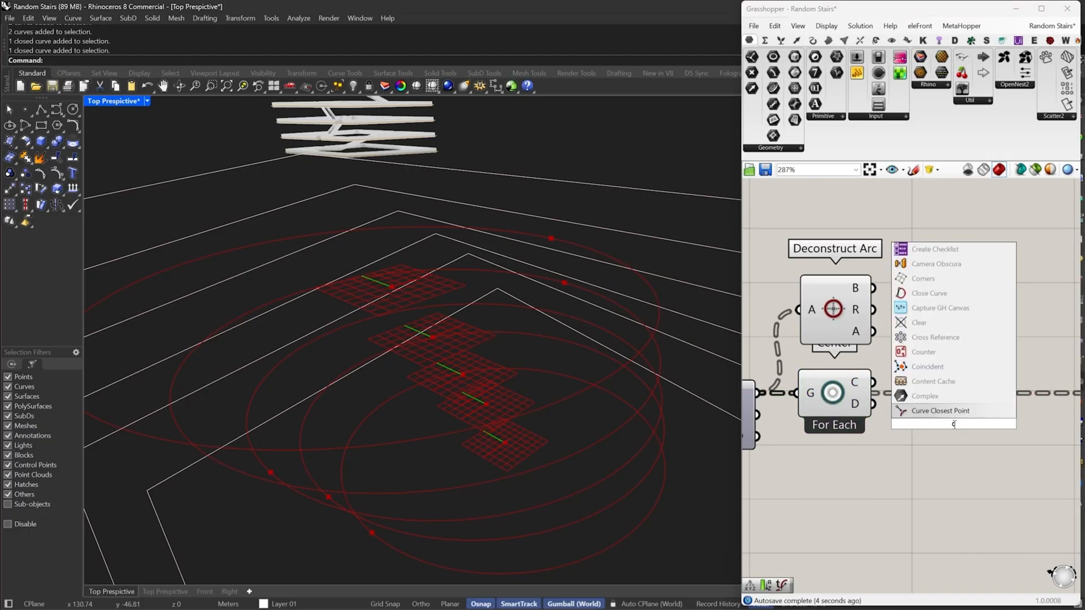
pyautogui.write('ircle')
pyautogui.click(927, 433)
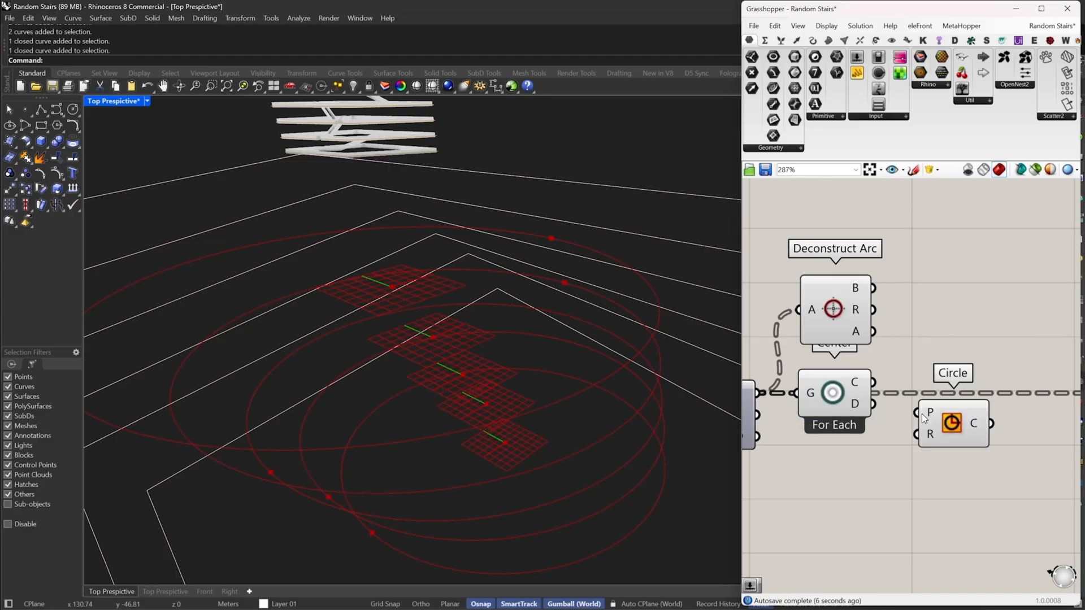
pyautogui.moveTo(921, 413); pyautogui.dragTo(872, 382)
pyautogui.moveTo(956, 426); pyautogui.dragTo(980, 396)
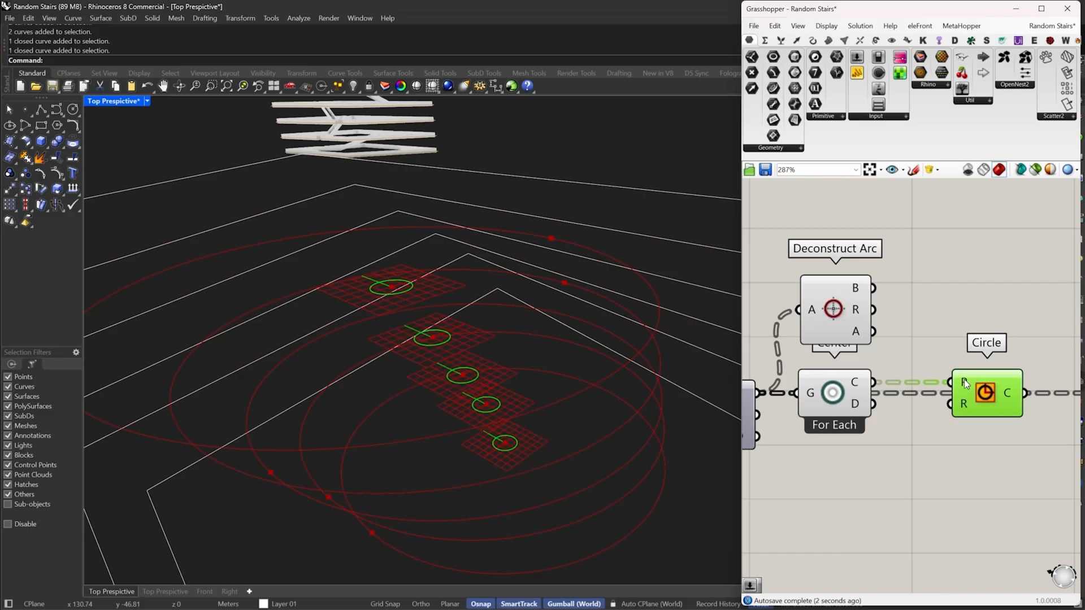
pyautogui.click(851, 392)
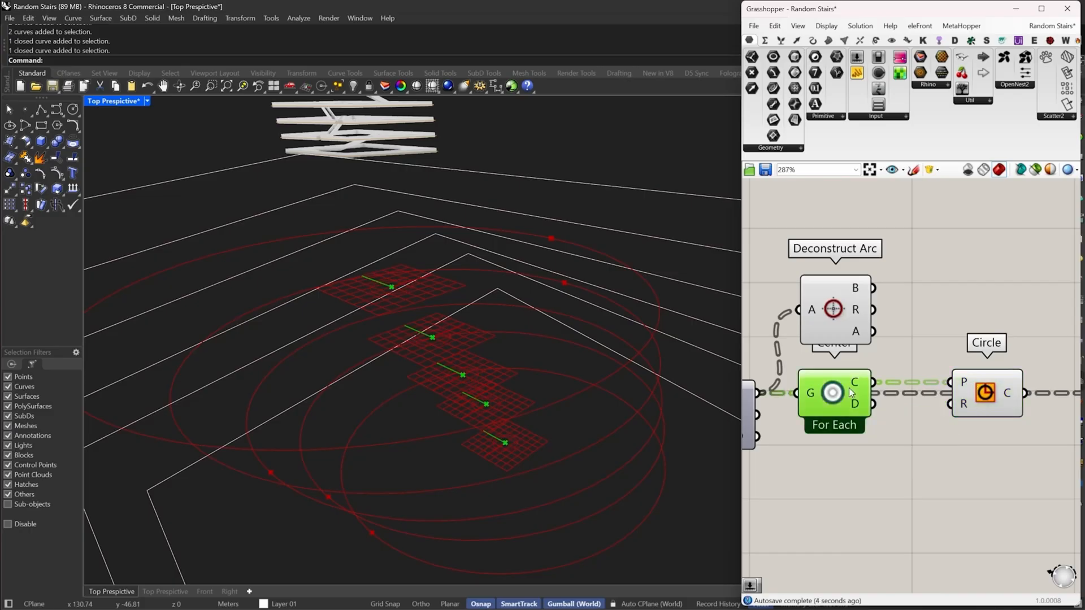
pyautogui.click(980, 402)
# Connect Deconstruct Arc's radius to the Circle component's R input, and feed the Circle output into the Relay
pyautogui.moveTo(951, 403); pyautogui.dragTo(836, 483)
pyautogui.click(840, 335)
pyautogui.moveTo(969, 418); pyautogui.dragTo(809, 414, button='right')
pyautogui.moveTo(864, 388); pyautogui.dragTo(922, 379)
pyautogui.scroll(-5, 1004, 389)
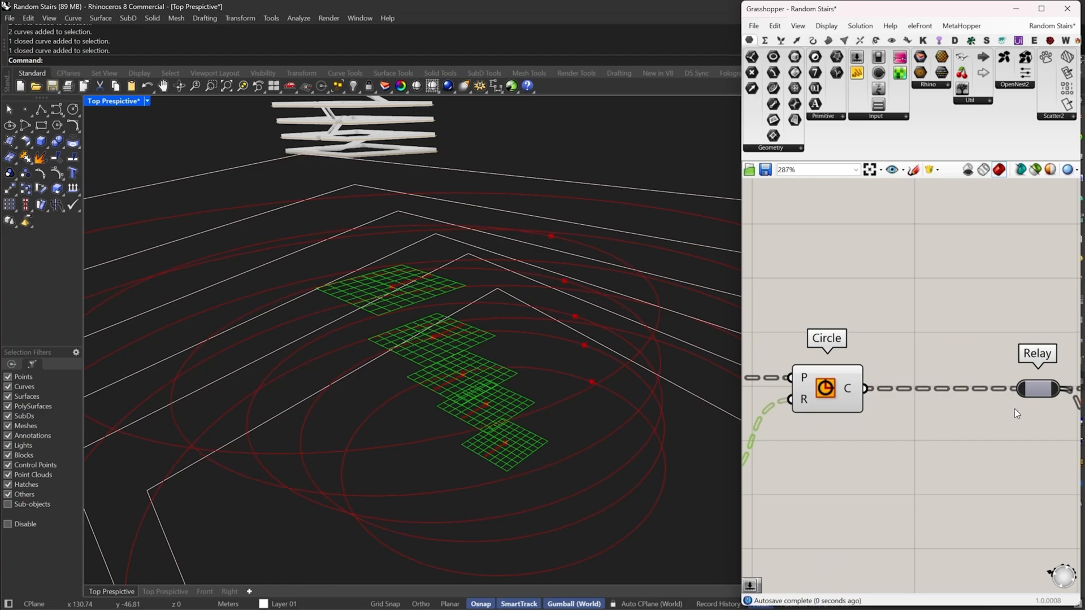
# Check how the Evaluate Curve points line up across the rebuilt scaled circles, keeping the Parameter slider at 0.00
pyautogui.moveTo(1018, 371); pyautogui.dragTo(853, 375, button='right')
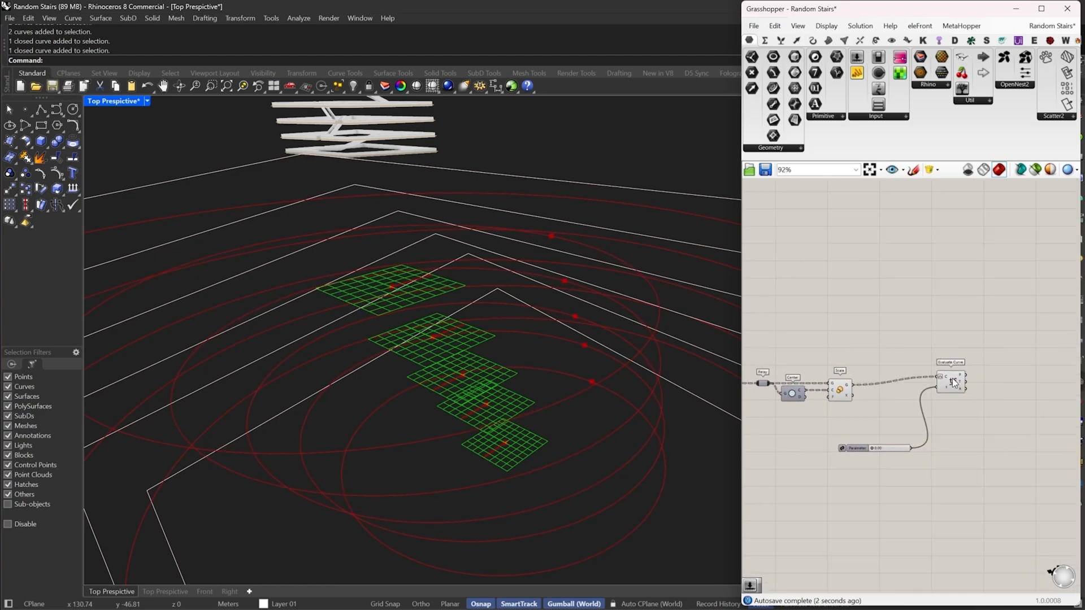
pyautogui.scroll(3, 959, 380)
pyautogui.click(954, 381)
pyautogui.moveTo(506, 332); pyautogui.dragTo(681, 358, button='right')
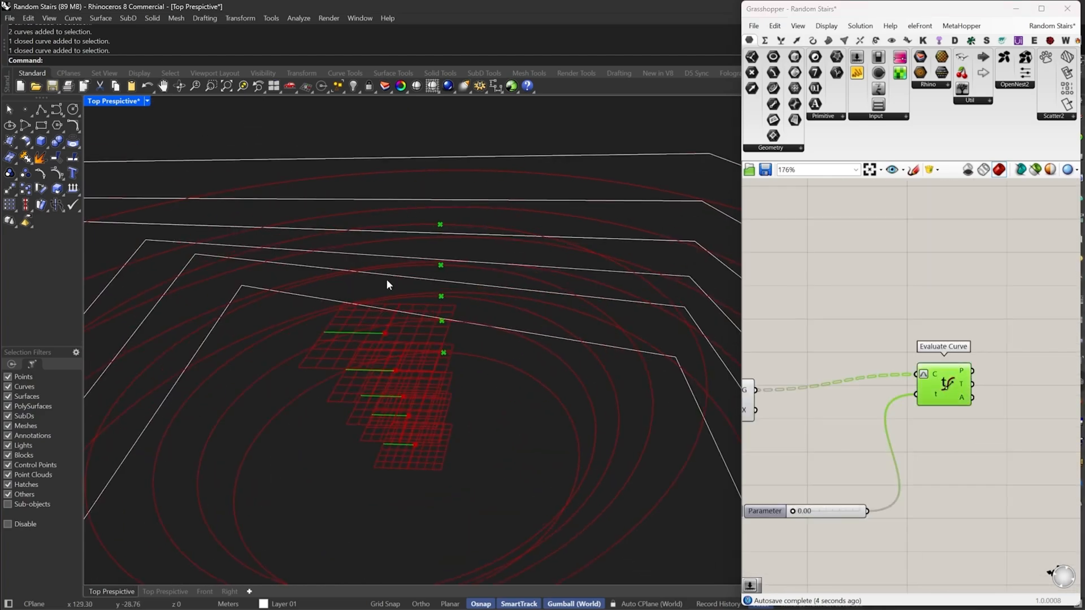
pyautogui.moveTo(386, 280); pyautogui.dragTo(529, 389, button='right')
pyautogui.scroll(-8, 530, 388)
pyautogui.moveTo(849, 485); pyautogui.dragTo(890, 466, button='right')
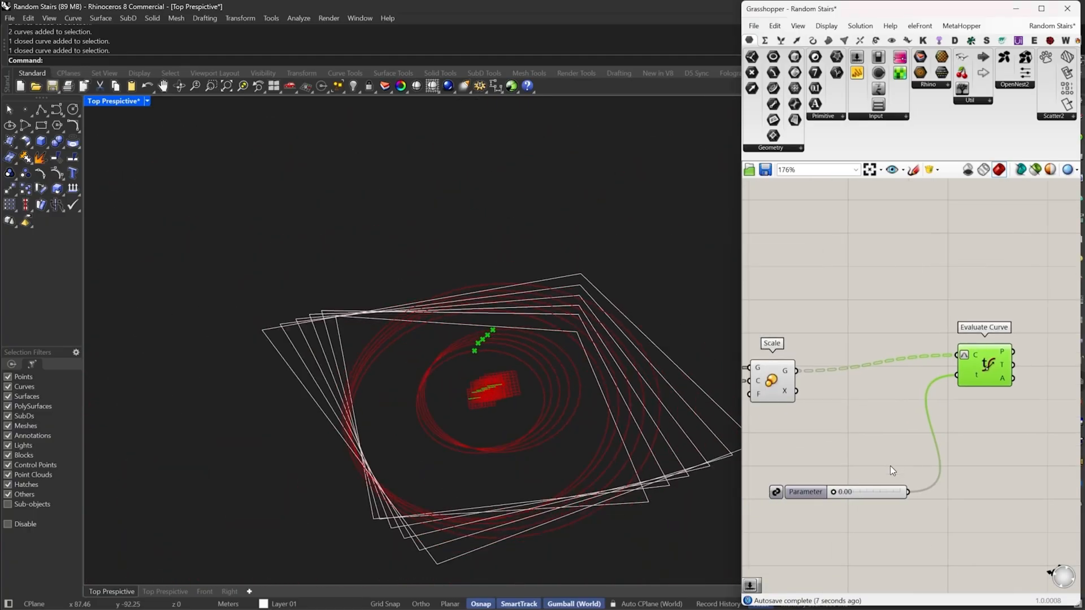
pyautogui.scroll(4, 865, 478)
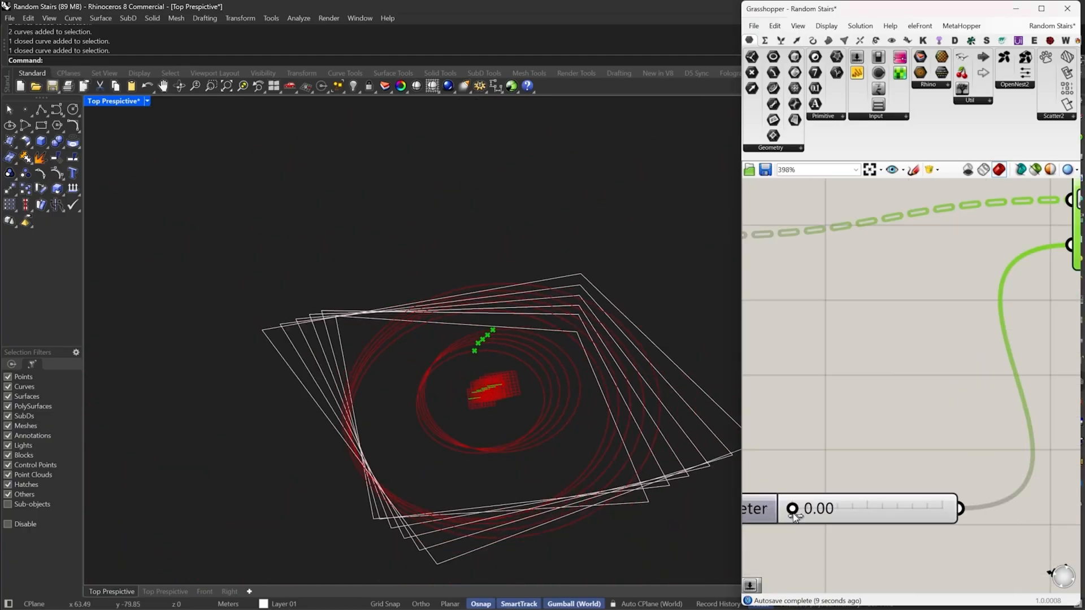
pyautogui.moveTo(793, 512); pyautogui.dragTo(669, 506)
# Turn off the preview of all components upstream of Evaluate Curve
pyautogui.scroll(-6, 1004, 383)
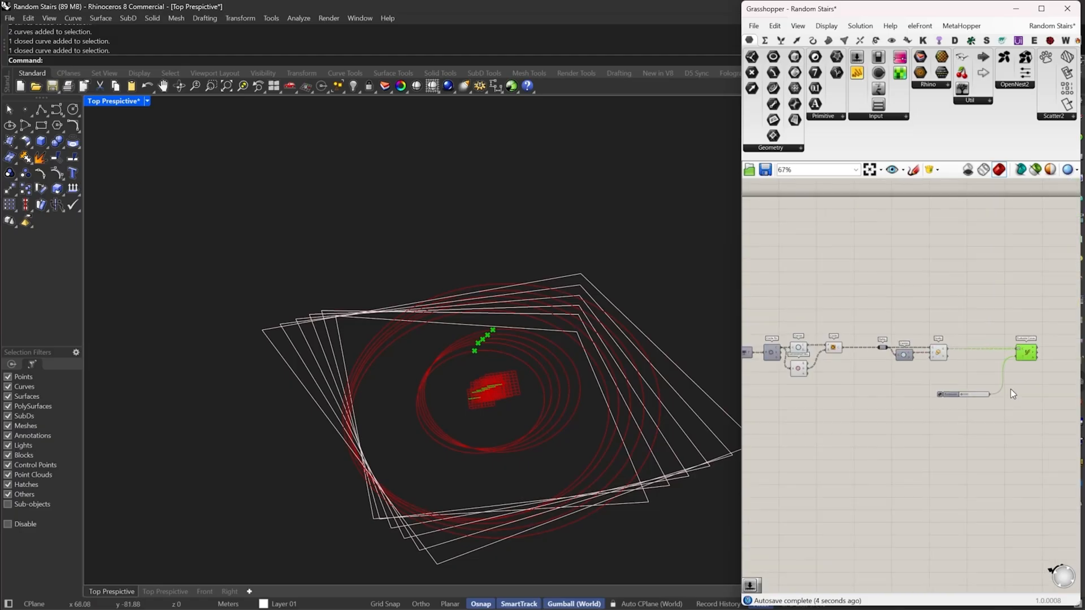
pyautogui.moveTo(1015, 445); pyautogui.dragTo(742, 325)
pyautogui.rightClick(821, 281)
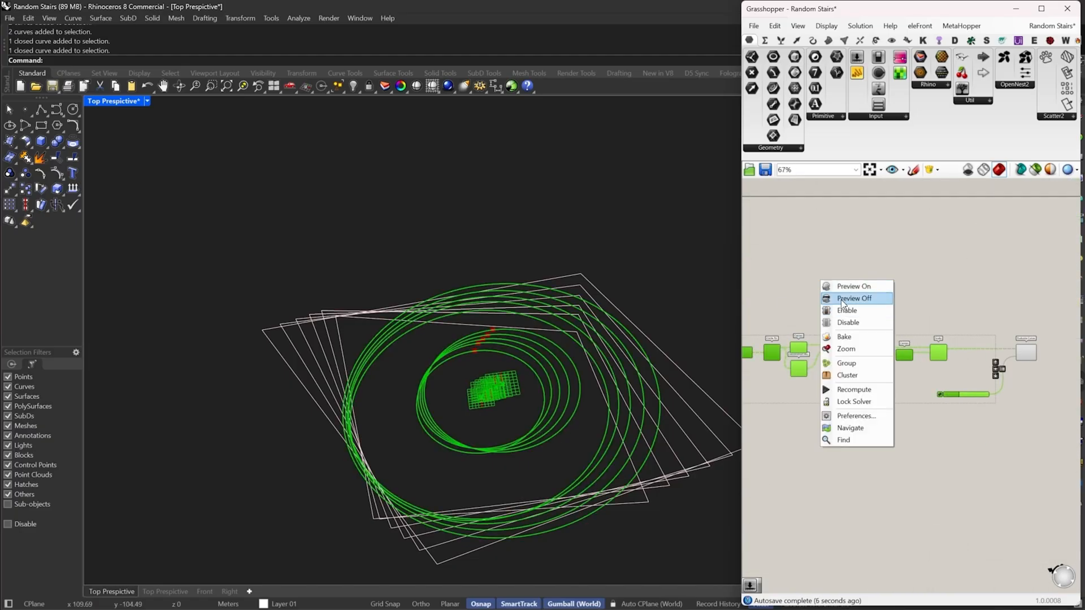
pyautogui.click(843, 299)
pyautogui.click(885, 321)
# Turn the preview of the Scale component back on
pyautogui.scroll(2, 877, 347)
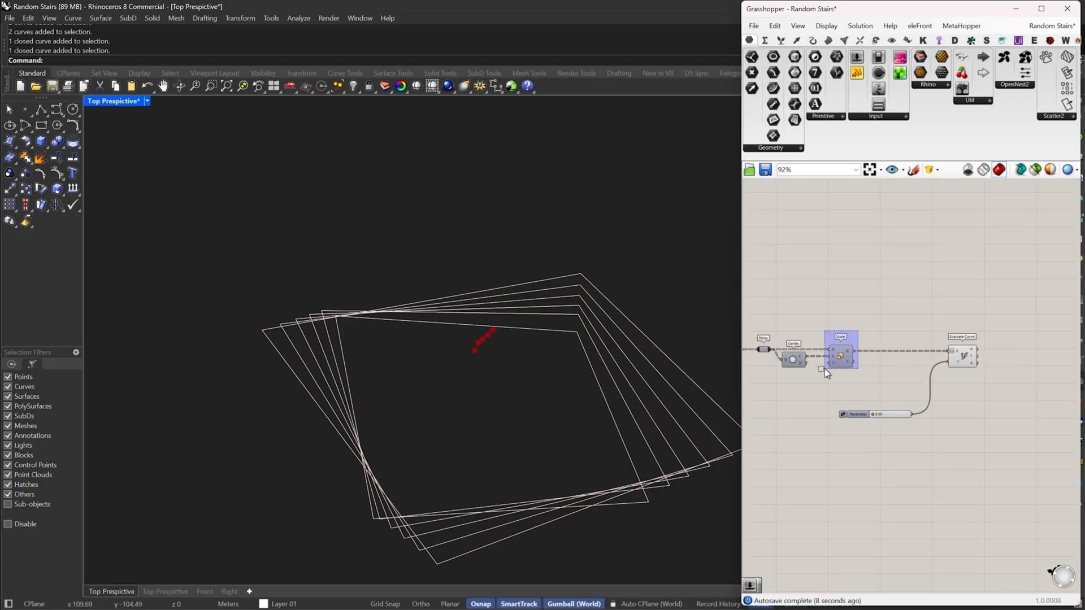
pyautogui.moveTo(825, 369); pyautogui.dragTo(824, 369)
pyautogui.rightClick(856, 294)
pyautogui.click(879, 300)
pyautogui.click(908, 281)
pyautogui.moveTo(949, 300); pyautogui.dragTo(909, 298, button='right')
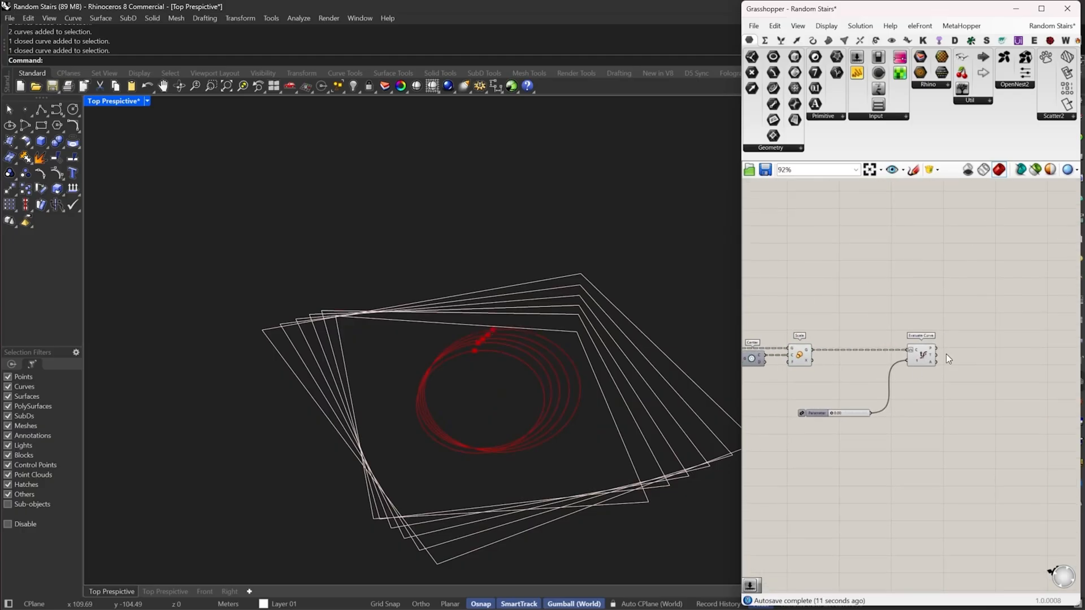
# Move Evaluate Curve and its Parameter slider farther along the canvas to free space after the Scale component
pyautogui.scroll(2, 946, 354)
pyautogui.moveTo(901, 361); pyautogui.dragTo(1032, 360)
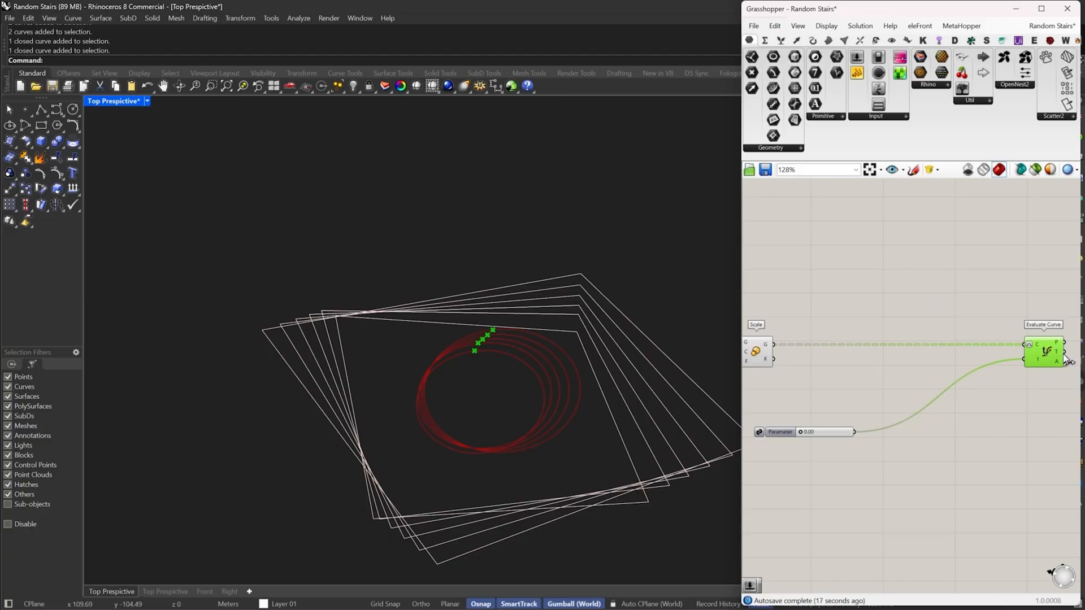
pyautogui.scroll(-2, 786, 359)
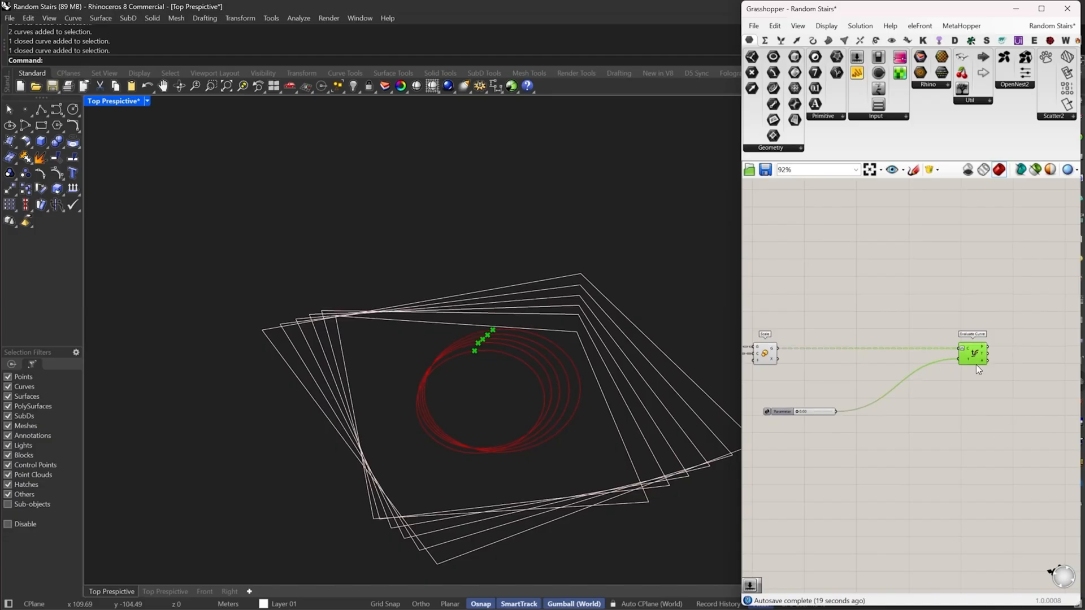
pyautogui.moveTo(976, 366); pyautogui.dragTo(1054, 366)
pyautogui.moveTo(826, 412); pyautogui.dragTo(973, 419)
# Add a Tree Statistics component and connect the Scale component's Geometry output to it
pyautogui.doubleClick(860, 400)
pyautogui.write('t')
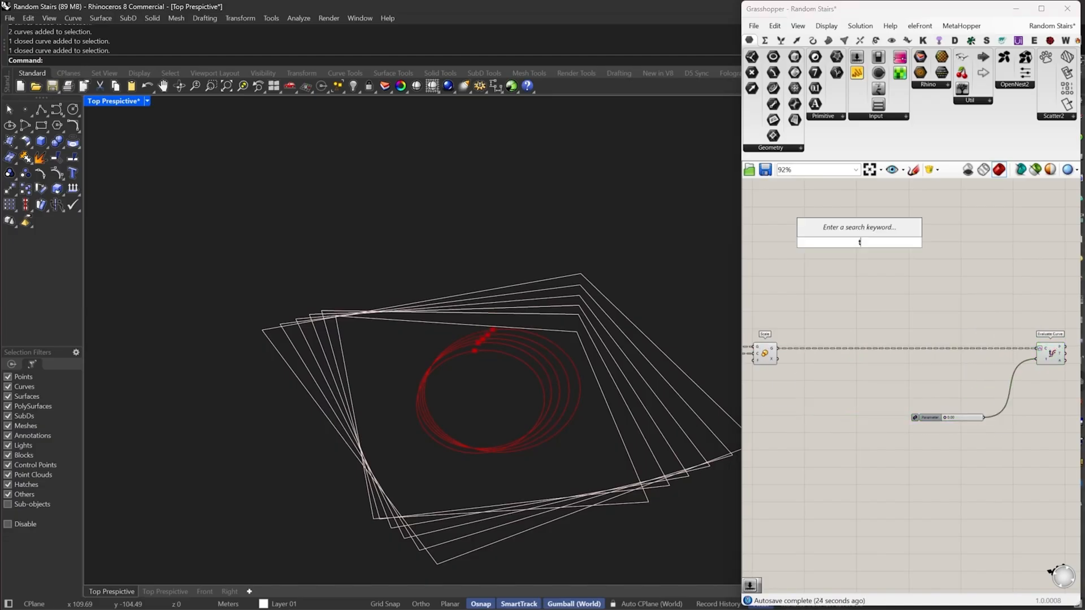
pyautogui.write('r st')
pyautogui.click(826, 388)
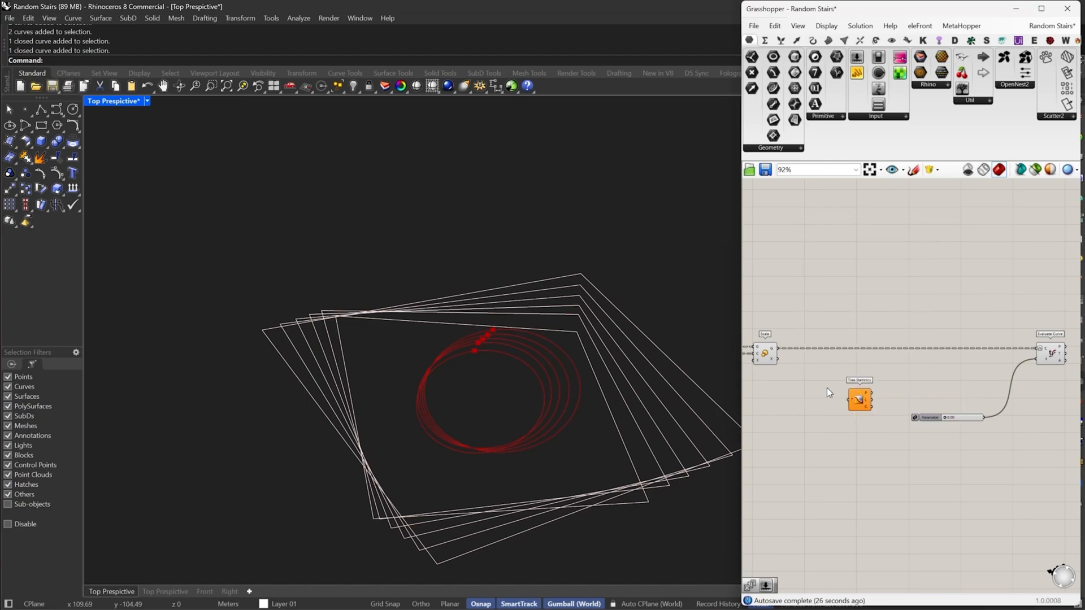
pyautogui.scroll(2, 802, 387)
pyautogui.moveTo(870, 406); pyautogui.dragTo(762, 334)
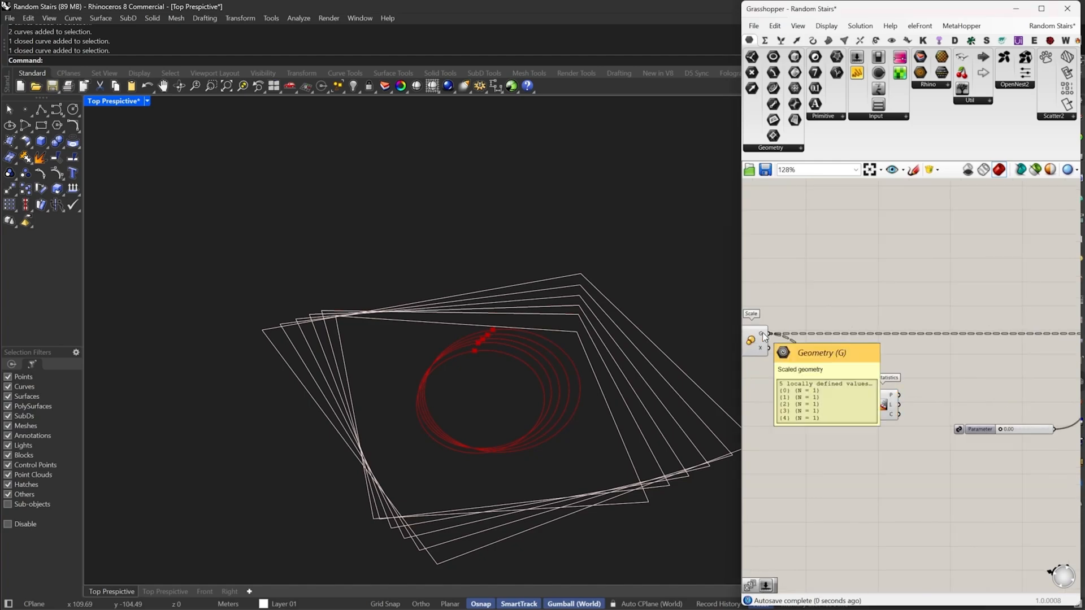
# Add a Range component and connect the Count output of Tree Statistics to its Steps (N) input
pyautogui.moveTo(904, 369); pyautogui.dragTo(894, 378, button='right')
pyautogui.scroll(2, 860, 425)
pyautogui.moveTo(869, 415); pyautogui.dragTo(806, 378)
pyautogui.doubleClick(898, 382)
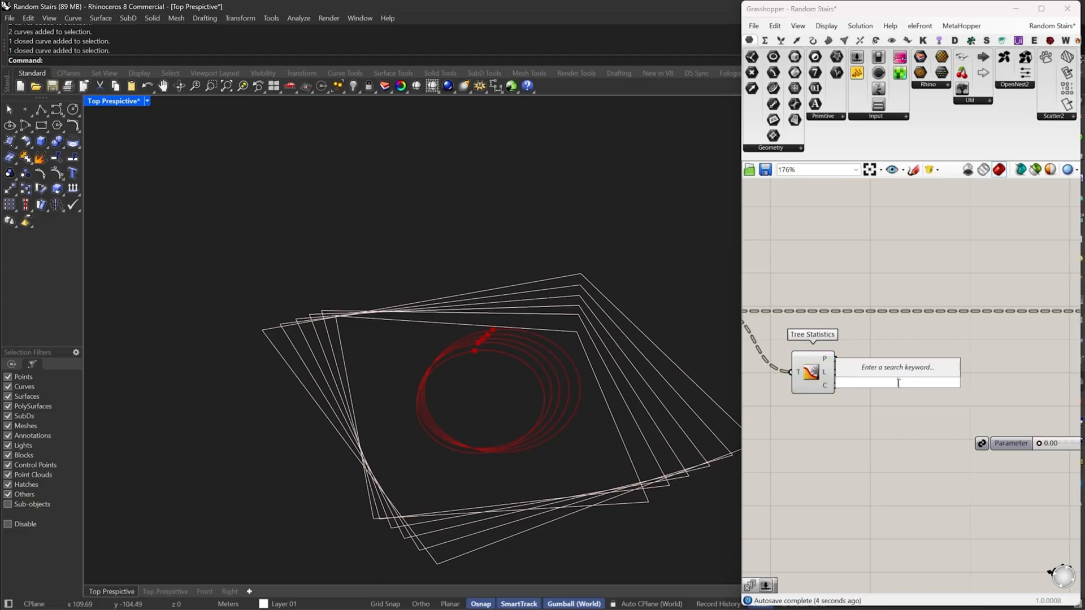
pyautogui.write('ran')
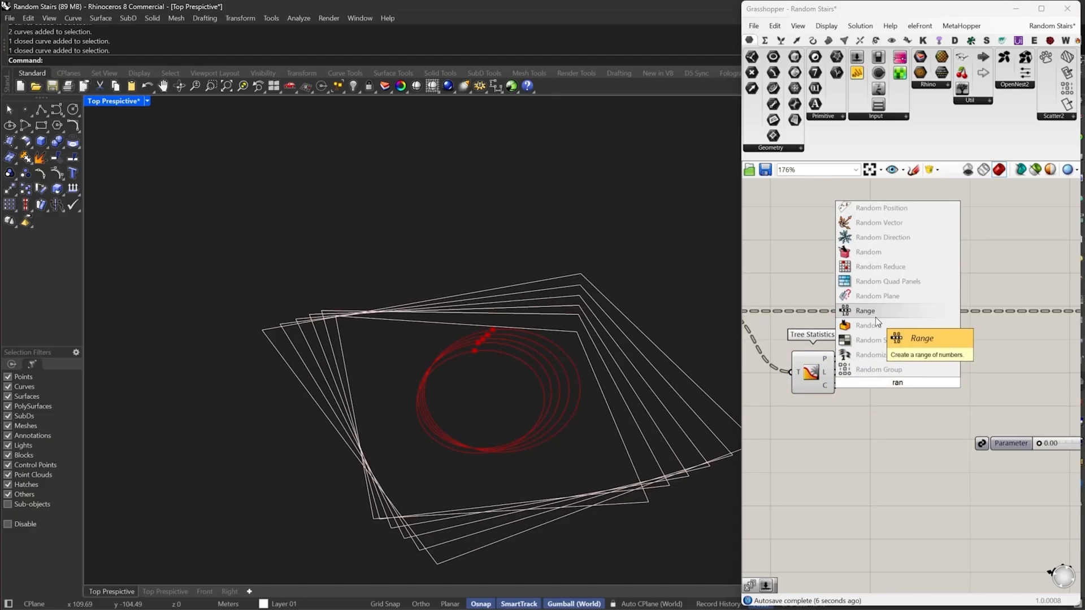
pyautogui.click(877, 334)
pyautogui.moveTo(895, 389); pyautogui.dragTo(836, 385)
pyautogui.moveTo(949, 386); pyautogui.dragTo(936, 385)
pyautogui.moveTo(935, 384); pyautogui.dragTo(844, 401, button='right')
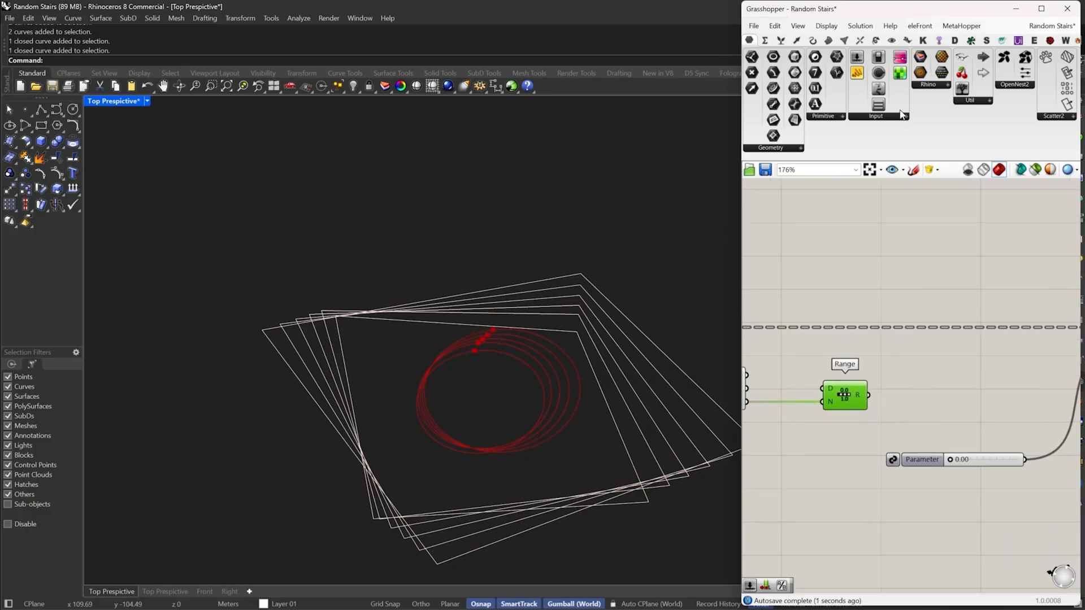
# Add a panel beside the Range component and connect the Range output to it
pyautogui.click(959, 394)
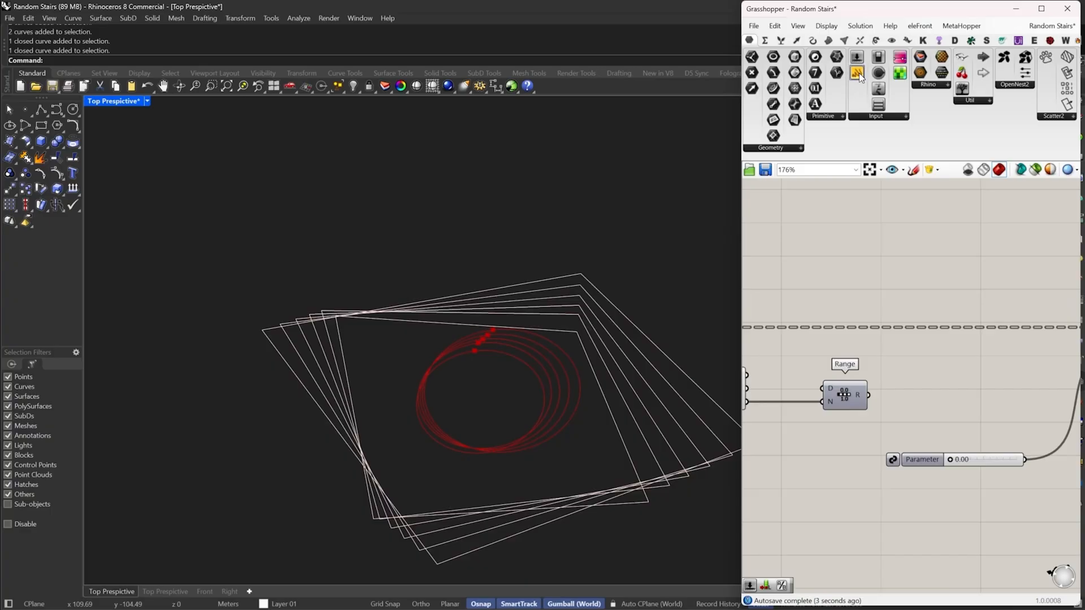
pyautogui.moveTo(968, 371); pyautogui.dragTo(985, 458)
pyautogui.moveTo(972, 413); pyautogui.dragTo(990, 396)
pyautogui.moveTo(964, 485); pyautogui.dragTo(979, 427, button='right')
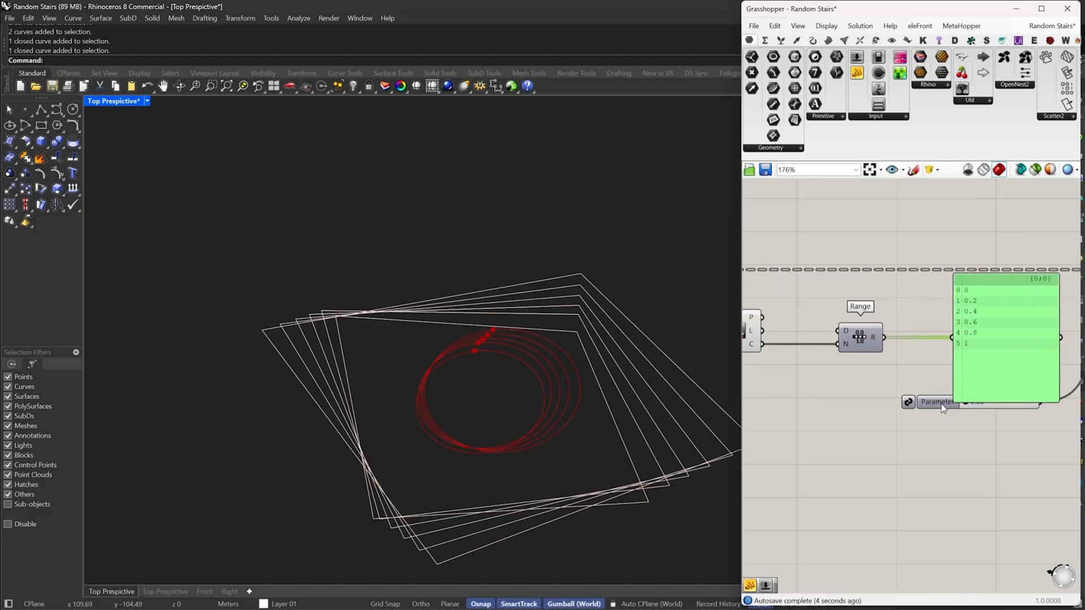
# Move the Parameter slider below the panel and disconnect it from Evaluate Curve
pyautogui.moveTo(941, 403); pyautogui.dragTo(905, 493)
pyautogui.moveTo(1030, 371); pyautogui.dragTo(930, 367, button='right')
pyautogui.keyDown('ctrl'); pyautogui.moveTo(1039, 286); pyautogui.dragTo(777, 474); pyautogui.keyUp('ctrl')
pyautogui.moveTo(811, 442); pyautogui.dragTo(962, 450, button='right')
# Insert a Division component between Tree Statistics and Range and connect the Count output to its A input
pyautogui.moveTo(916, 345); pyautogui.dragTo(953, 345)
pyautogui.doubleClick(877, 378)
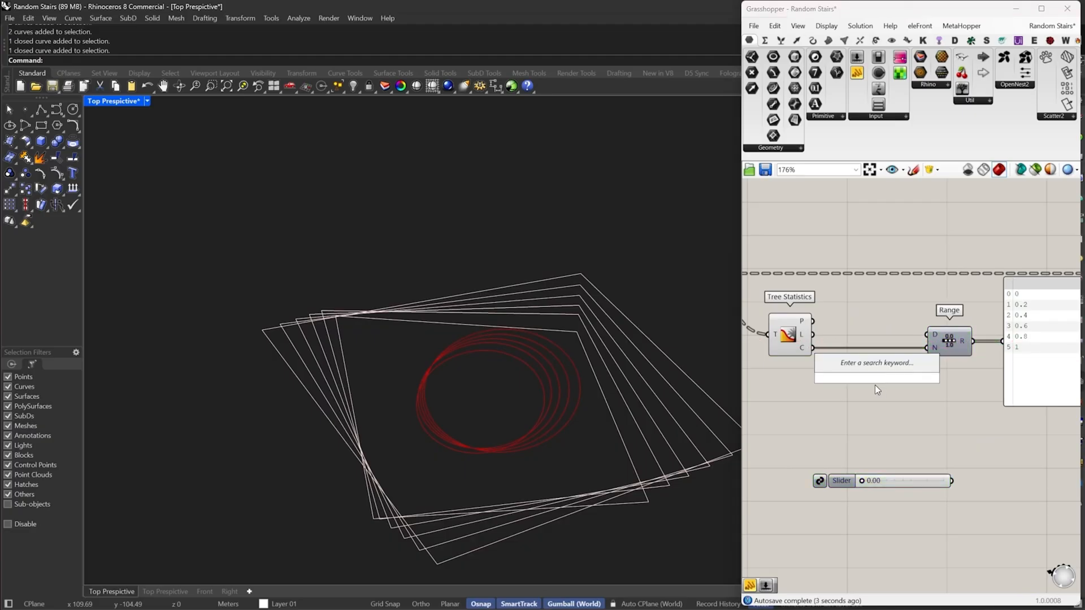
pyautogui.write('division')
pyautogui.press('Return')
pyautogui.moveTo(856, 371); pyautogui.dragTo(809, 349)
pyautogui.moveTo(967, 360); pyautogui.dragTo(921, 365, button='right')
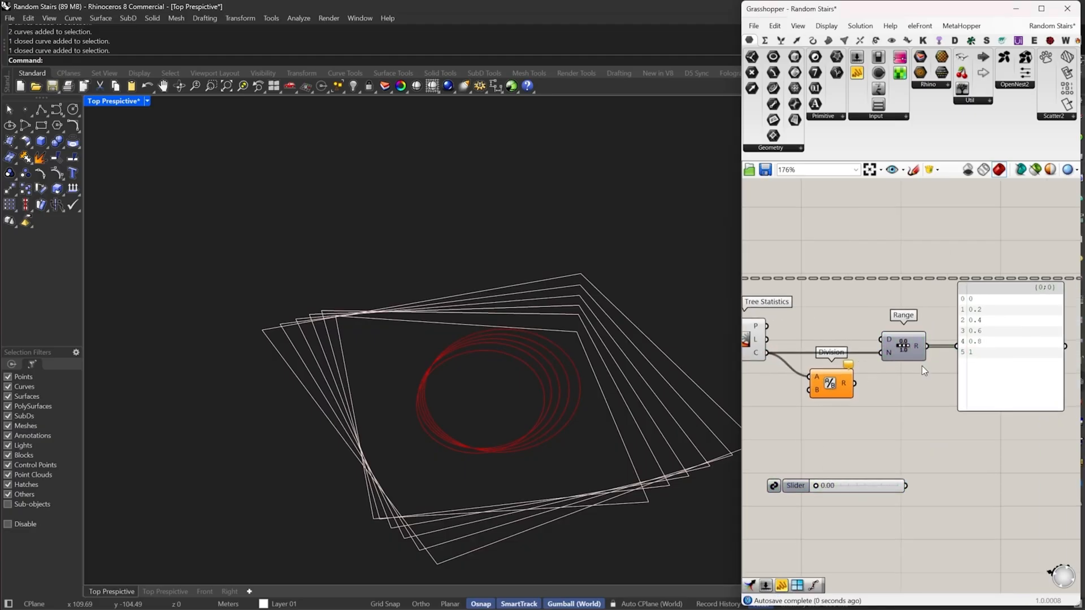
pyautogui.scroll(3, 852, 430)
pyautogui.moveTo(879, 413); pyautogui.dragTo(881, 377)
pyautogui.moveTo(823, 396); pyautogui.dragTo(870, 396, button='right')
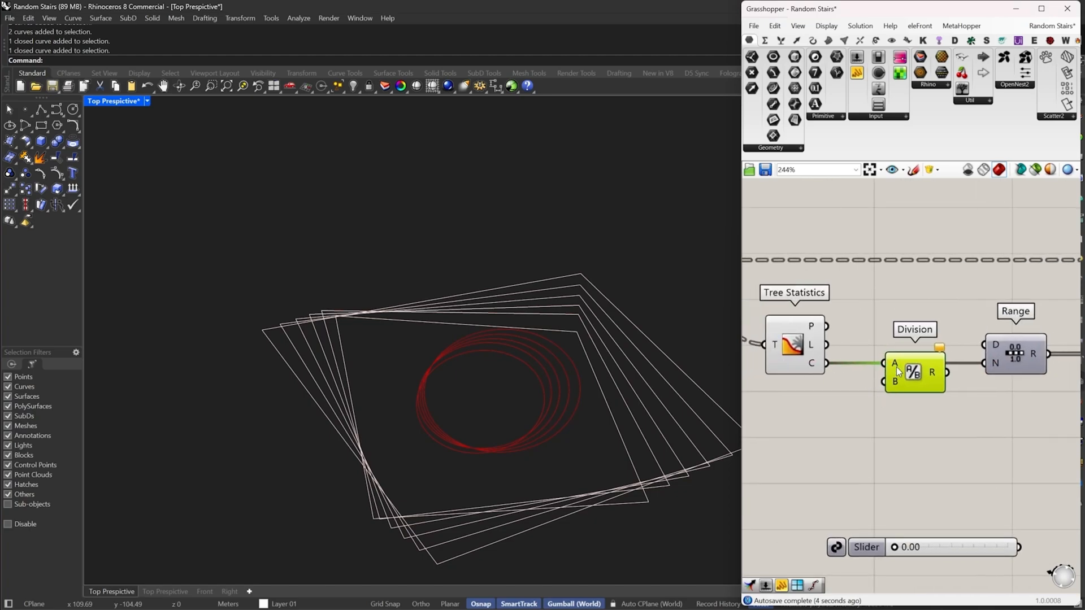
pyautogui.doubleClick(804, 439)
pyautogui.write('0.5')
pyautogui.press('Return')
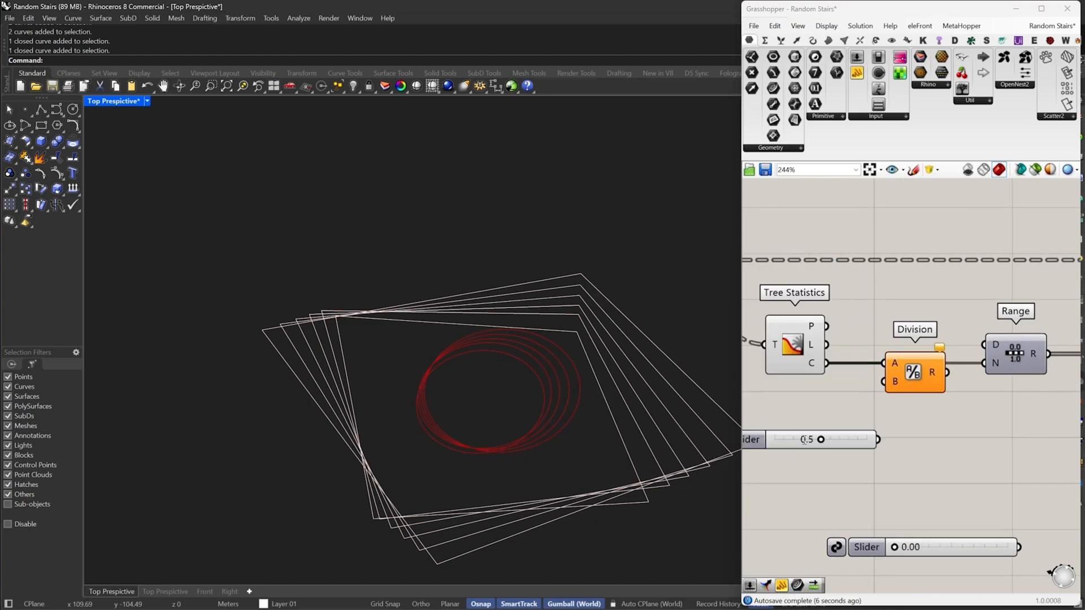
pyautogui.moveTo(860, 413); pyautogui.dragTo(816, 484)
pyautogui.moveTo(841, 461); pyautogui.dragTo(886, 463, button='right')
pyautogui.press('Delete')
# Add a number slider set to 0.5 and connect it to the Division component's B input
pyautogui.doubleClick(841, 451)
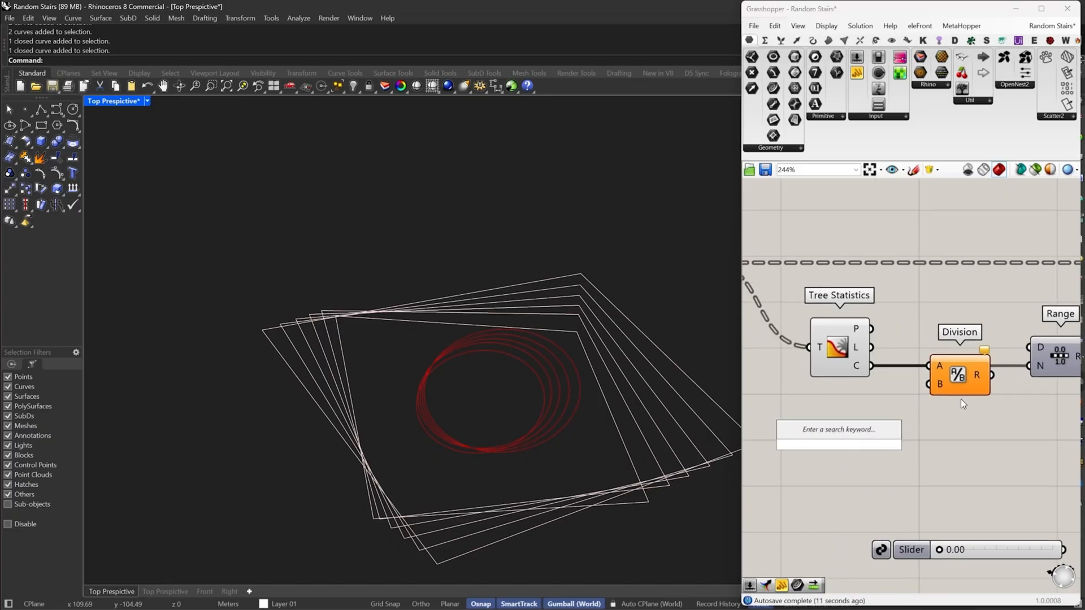
pyautogui.write('0.5')
pyautogui.press('Return')
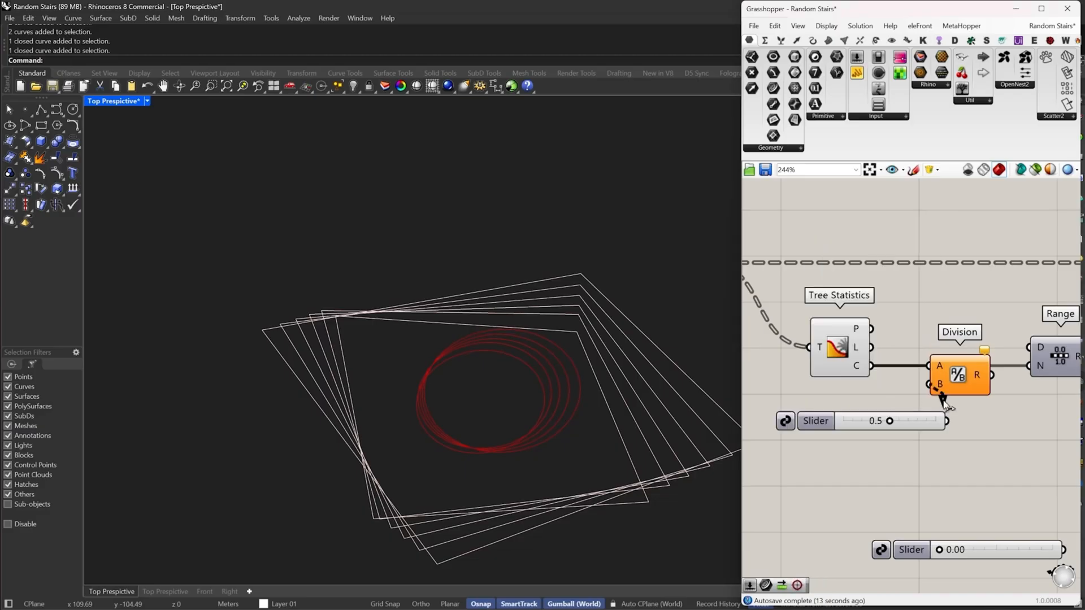
pyautogui.moveTo(943, 400); pyautogui.dragTo(947, 420)
pyautogui.moveTo(922, 424); pyautogui.dragTo(862, 417)
pyautogui.moveTo(966, 407); pyautogui.dragTo(887, 413, button='right')
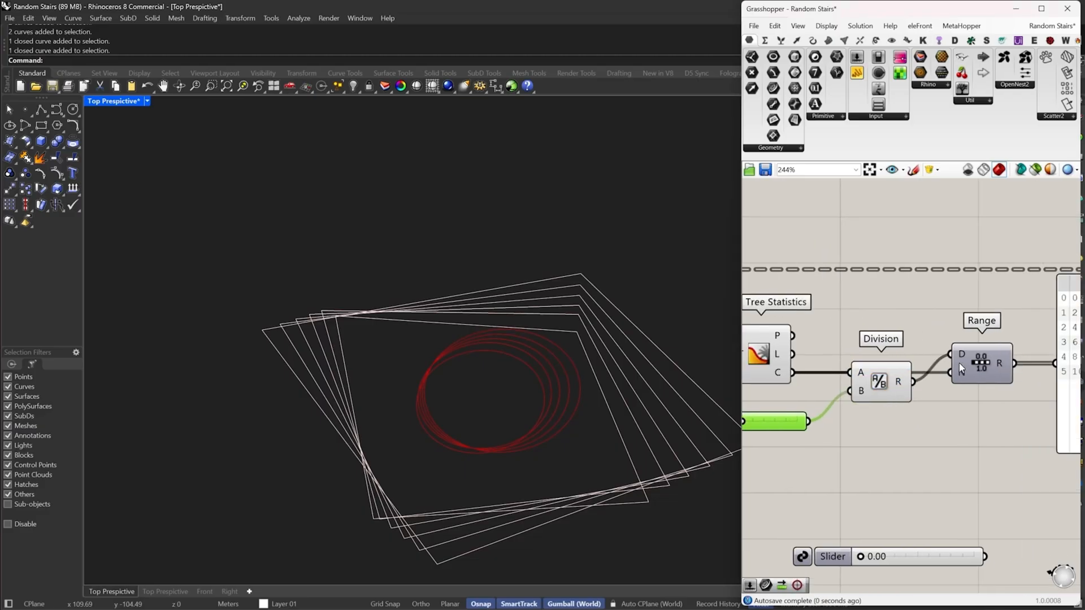
# Connect the Division result to Range's N input in place of the Count wire and move the panel clear of the main wire
pyautogui.moveTo(984, 371); pyautogui.dragTo(975, 381)
pyautogui.moveTo(1058, 381); pyautogui.dragTo(922, 375, button='right')
pyautogui.moveTo(990, 367); pyautogui.dragTo(992, 377)
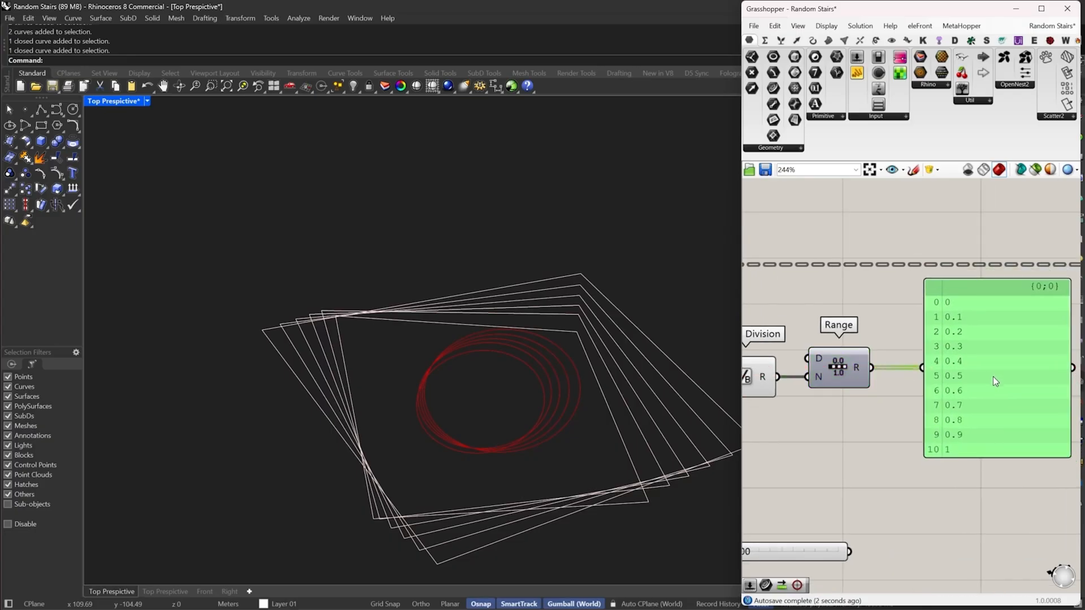
pyautogui.moveTo(998, 458); pyautogui.dragTo(957, 422, button='right')
pyautogui.moveTo(958, 422); pyautogui.dragTo(980, 494)
pyautogui.moveTo(865, 384); pyautogui.dragTo(925, 390, button='right')
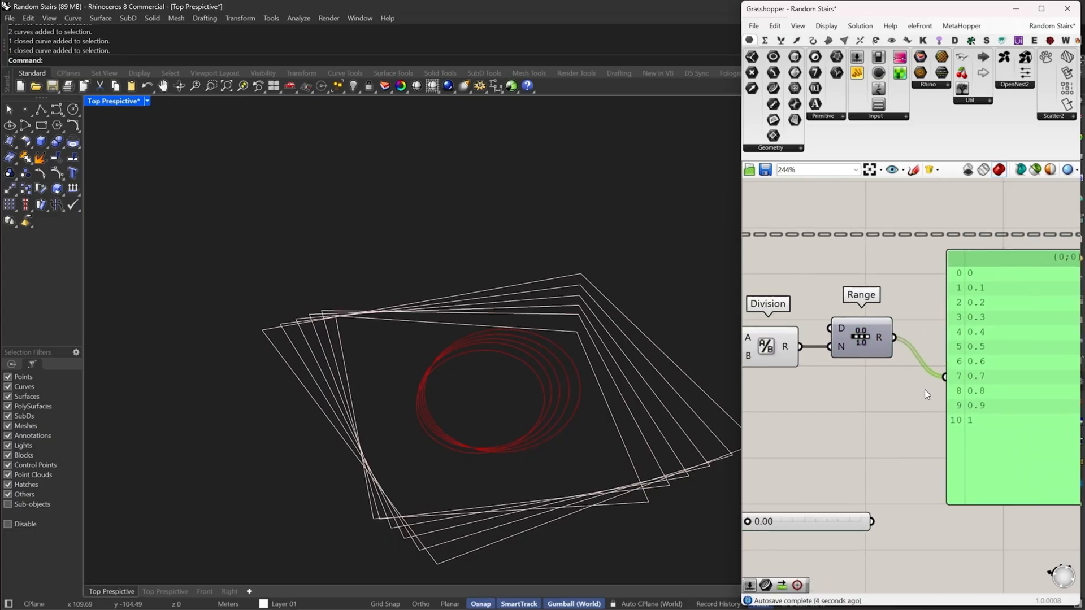
# Set the Division's B slider to 0.2 and reposition the panel showing the Range values
pyautogui.scroll(-3, 925, 390)
pyautogui.moveTo(798, 401); pyautogui.dragTo(802, 397, button='right')
pyautogui.scroll(2, 773, 380)
pyautogui.moveTo(773, 378); pyautogui.dragTo(751, 379)
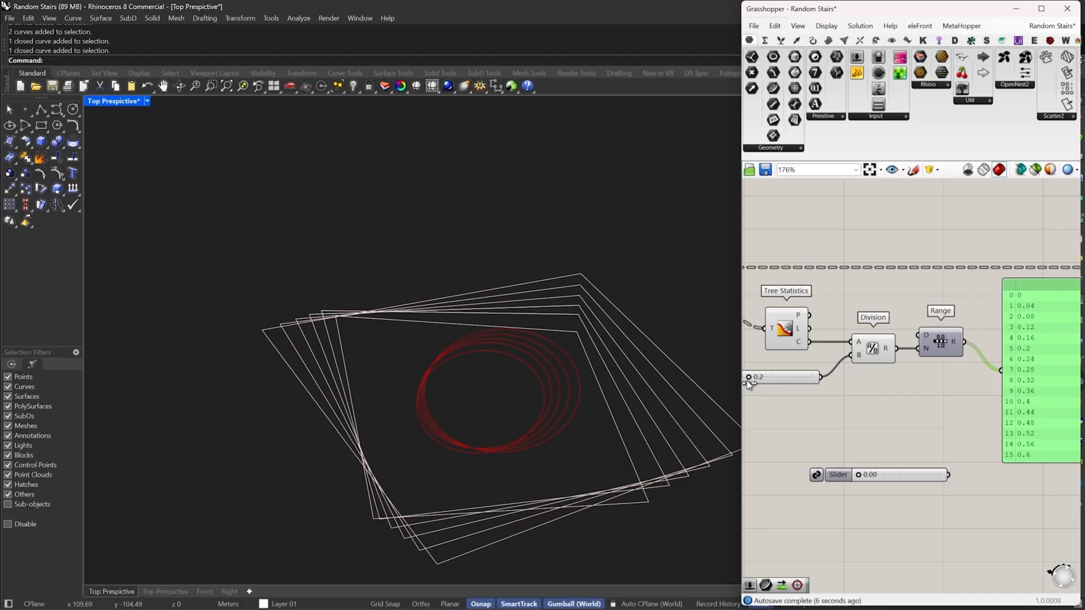
pyautogui.moveTo(1017, 371); pyautogui.dragTo(958, 407, button='right')
pyautogui.moveTo(974, 404); pyautogui.dragTo(1016, 375)
# Add a List Item component below Range and connect the Range output to its List input
pyautogui.click(938, 417)
pyautogui.doubleClick(939, 418)
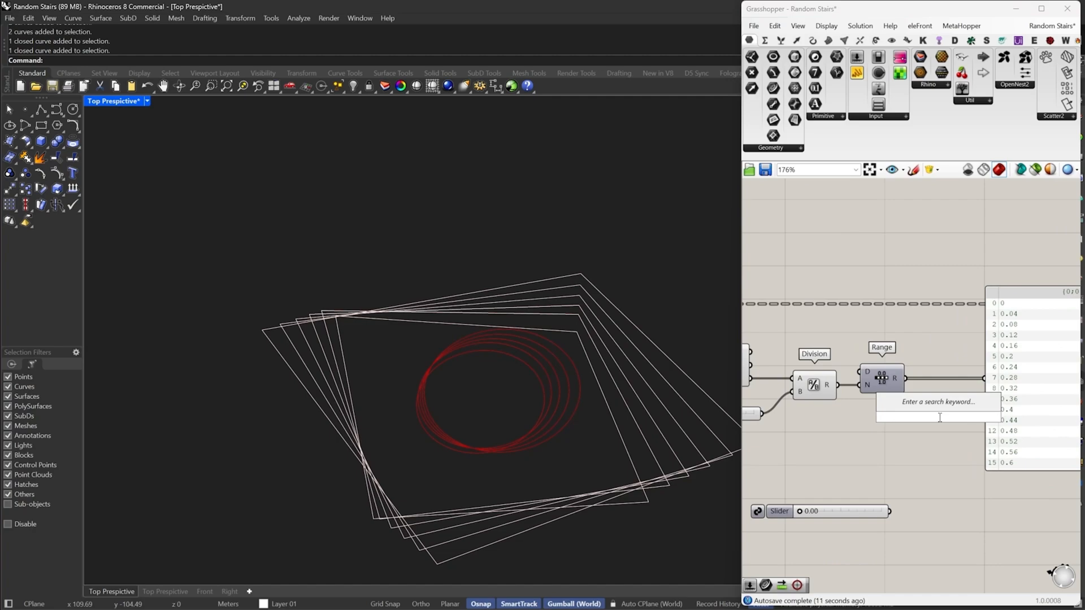
pyautogui.moveTo(809, 428); pyautogui.dragTo(897, 424, button='right')
pyautogui.moveTo(829, 375)
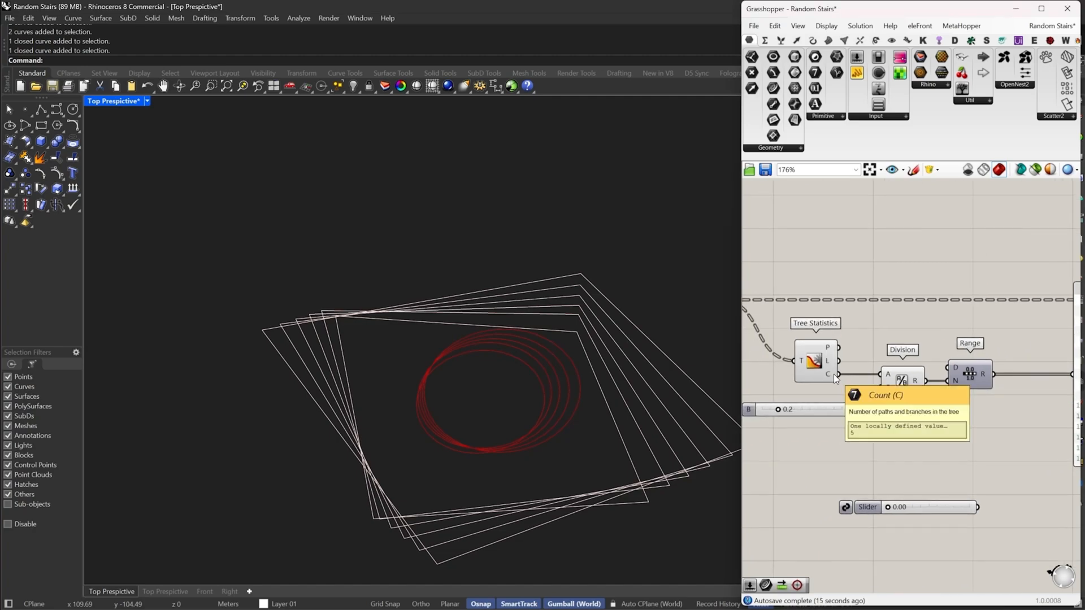
pyautogui.doubleClick(982, 436)
pyautogui.write('li')
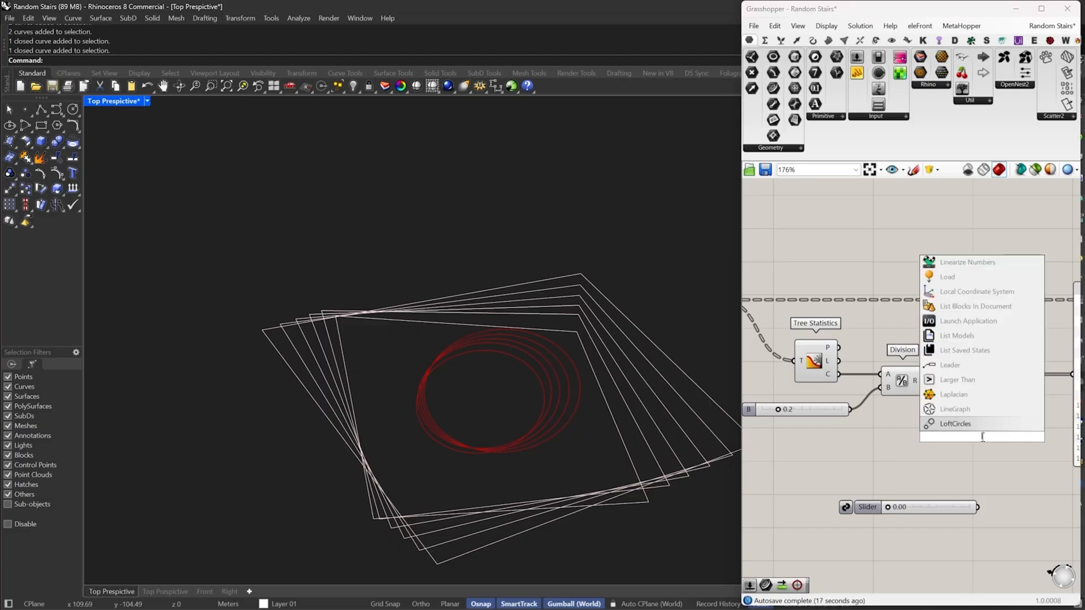
pyautogui.write('st')
pyautogui.click(973, 426)
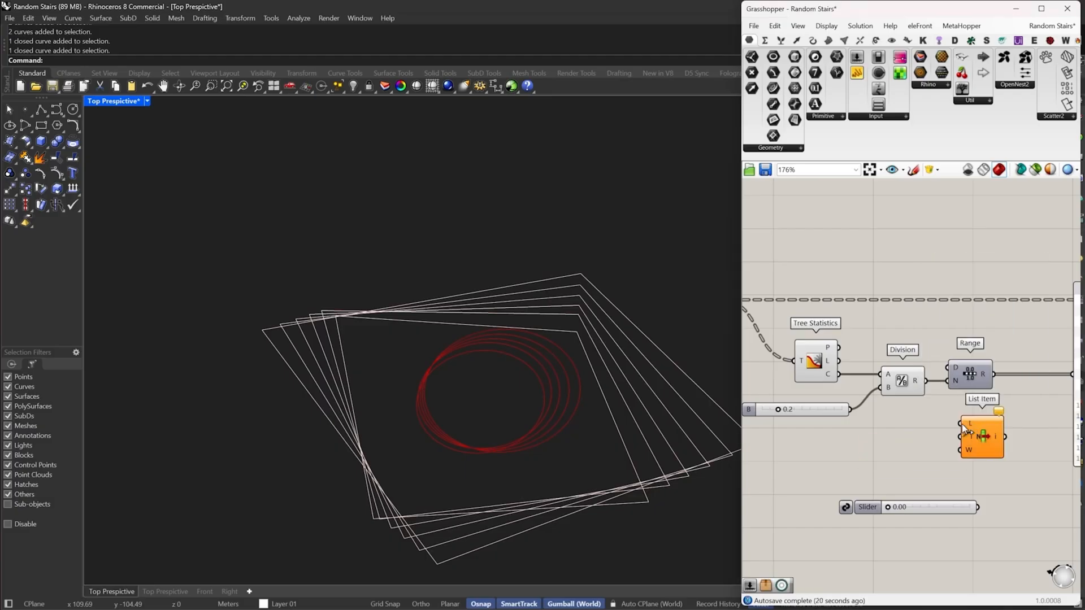
pyautogui.moveTo(961, 424); pyautogui.dragTo(994, 375)
pyautogui.moveTo(986, 440); pyautogui.dragTo(1029, 428)
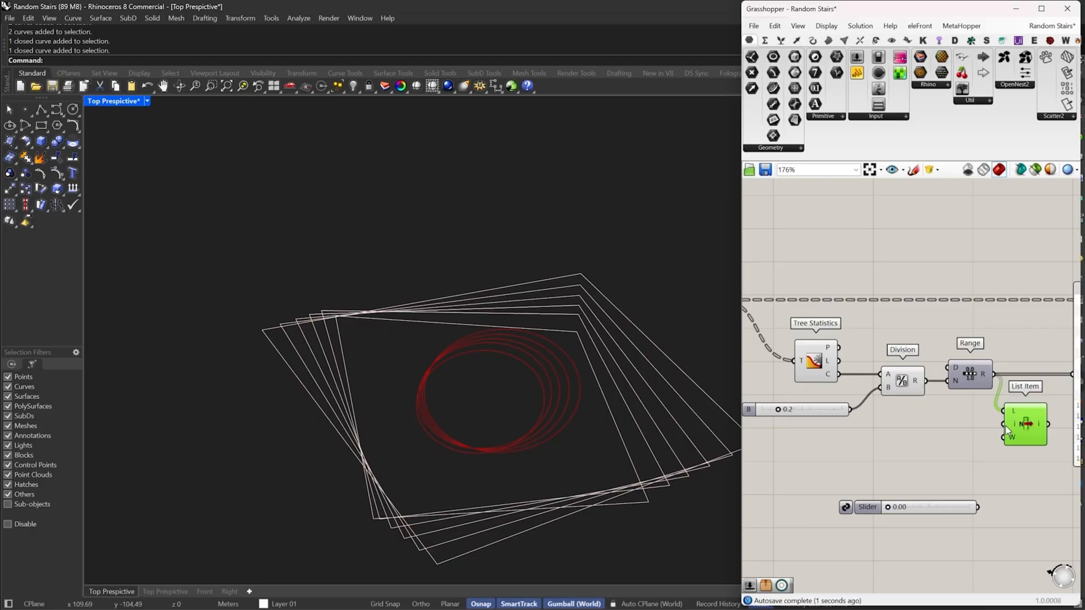
# Add a Series component and connect the Count output of Tree Statistics to its Count (C) input
pyautogui.doubleClick(945, 445)
pyautogui.write('ser')
pyautogui.click(939, 432)
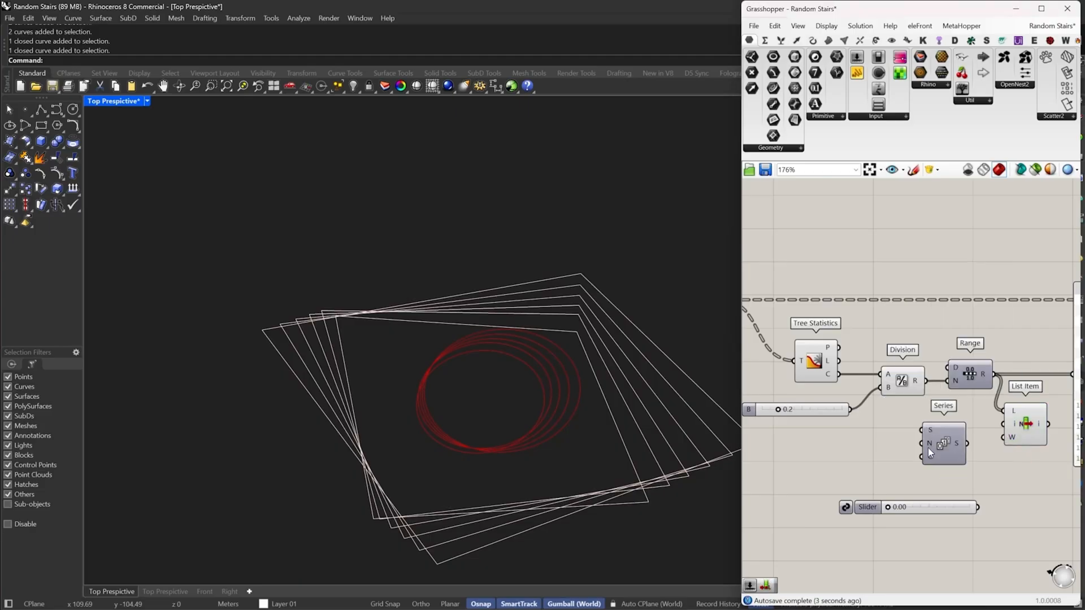
pyautogui.moveTo(922, 457); pyautogui.dragTo(838, 374)
pyautogui.moveTo(848, 396); pyautogui.dragTo(793, 397, button='right')
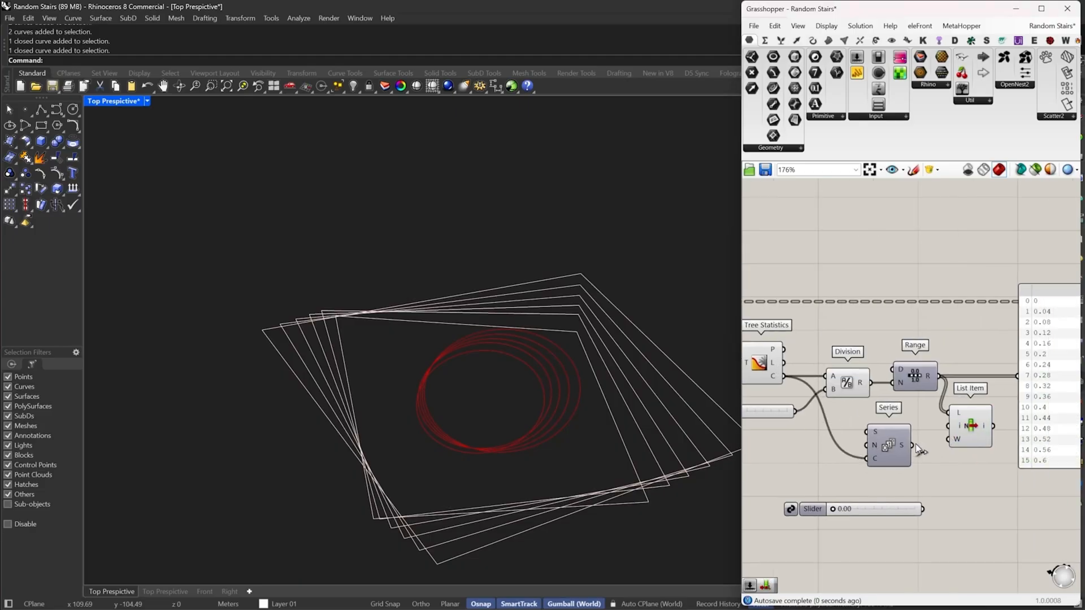
# Connect the Series output to List Item's index input, aligning both components, and route the Count wire through a relay
pyautogui.moveTo(911, 445); pyautogui.dragTo(984, 446)
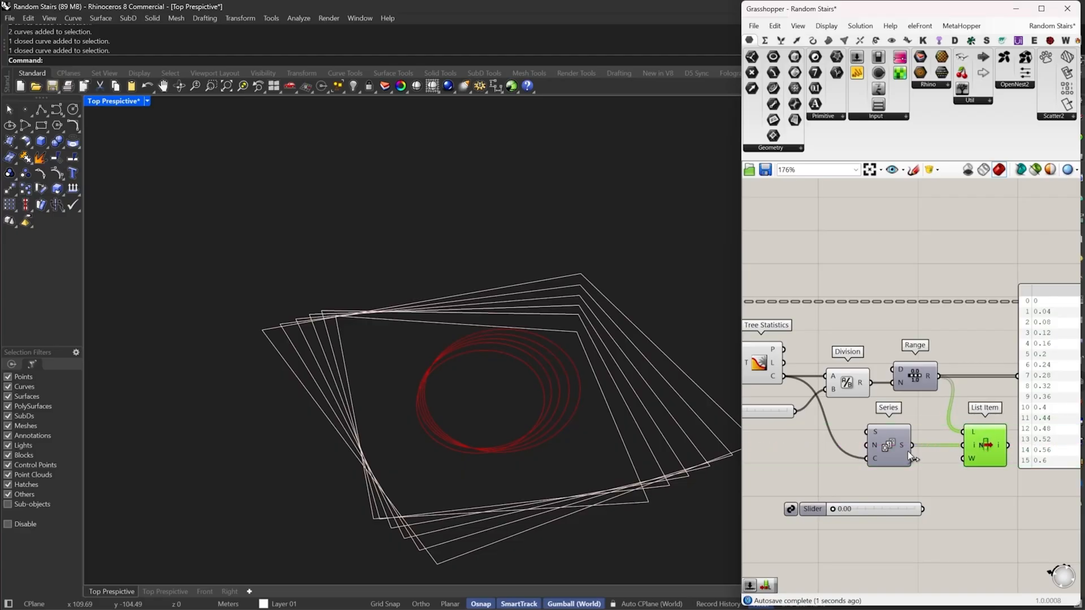
pyautogui.moveTo(890, 453); pyautogui.dragTo(916, 453)
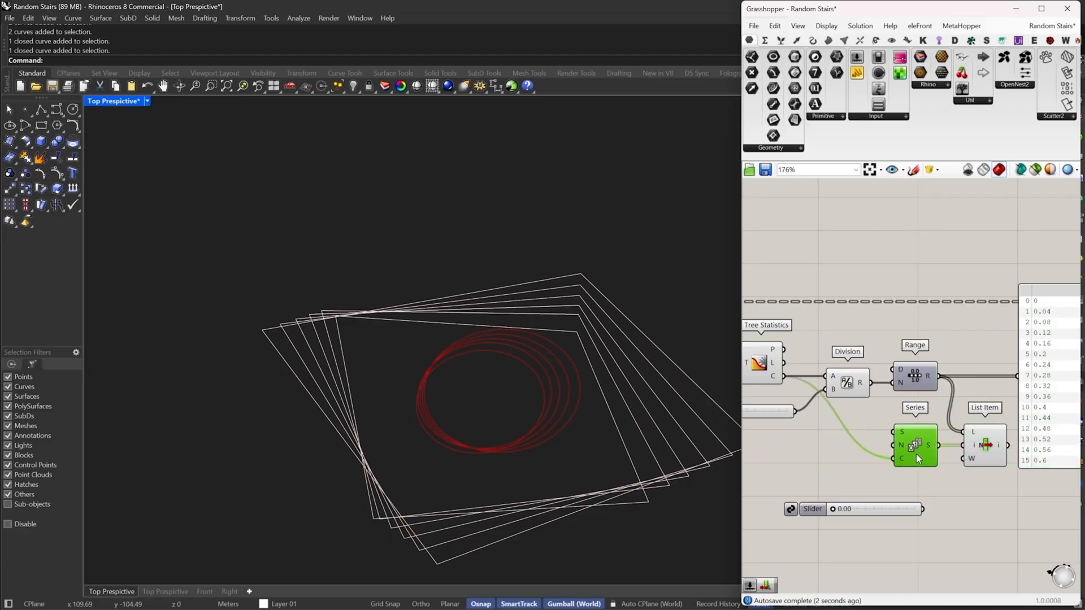
pyautogui.doubleClick(842, 425)
pyautogui.moveTo(842, 425); pyautogui.dragTo(850, 462)
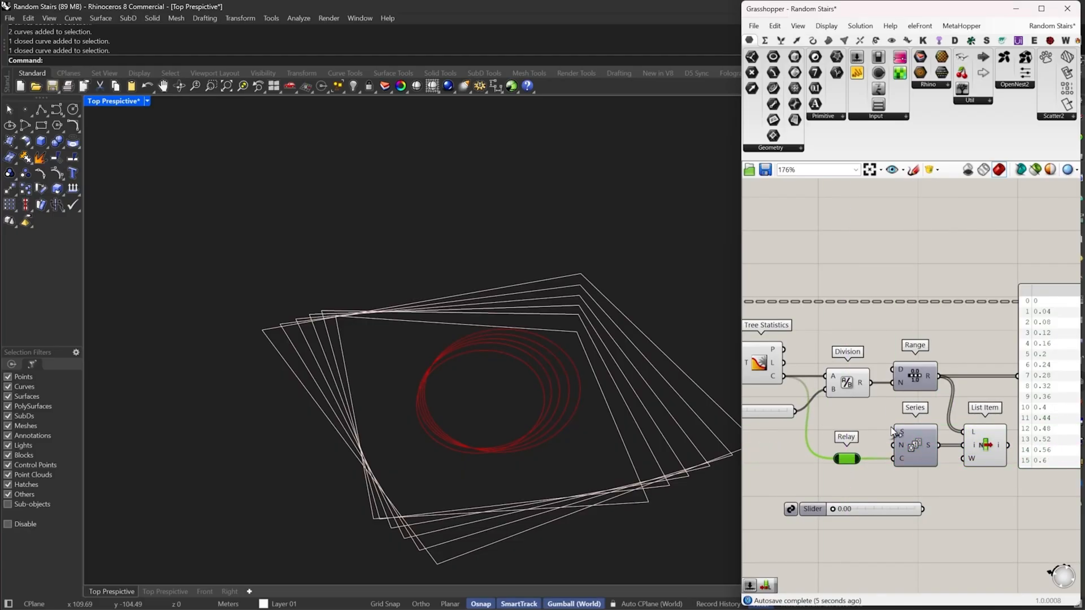
# Connect the List Item output to Evaluate Curve's t input, graft that input, and check the resulting points from another angle
pyautogui.scroll(-3, 892, 433)
pyautogui.moveTo(967, 445); pyautogui.dragTo(947, 426, button='right')
pyautogui.scroll(2, 905, 447)
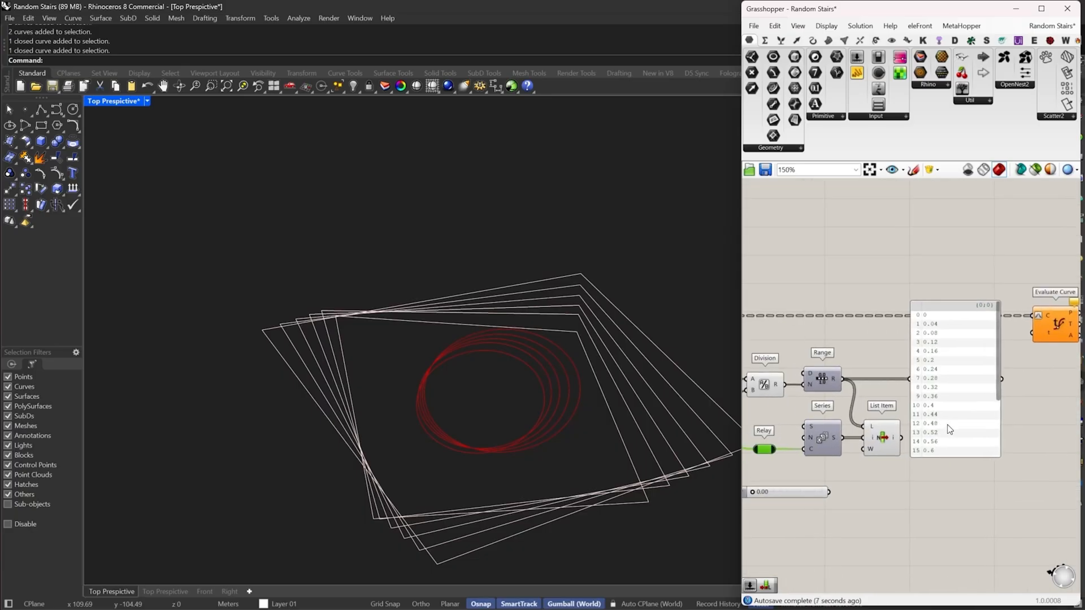
pyautogui.moveTo(949, 429); pyautogui.dragTo(984, 507)
pyautogui.moveTo(984, 507); pyautogui.dragTo(940, 538, button='right')
pyautogui.moveTo(858, 468); pyautogui.dragTo(991, 365)
pyautogui.rightClick(991, 365)
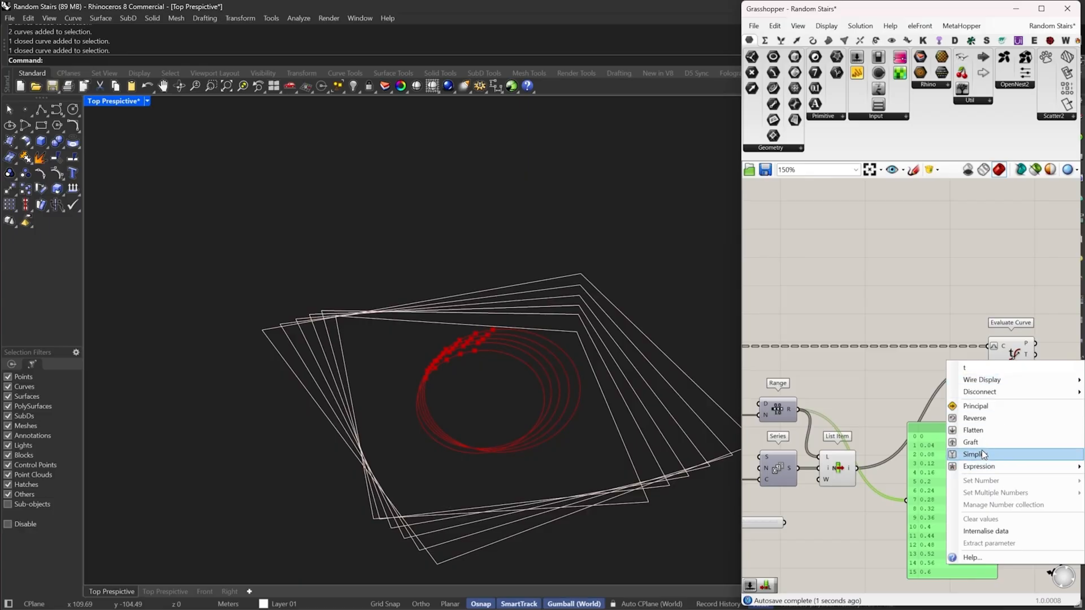
pyautogui.click(981, 454)
pyautogui.click(1015, 361)
pyautogui.moveTo(633, 351); pyautogui.dragTo(484, 382, button='right')
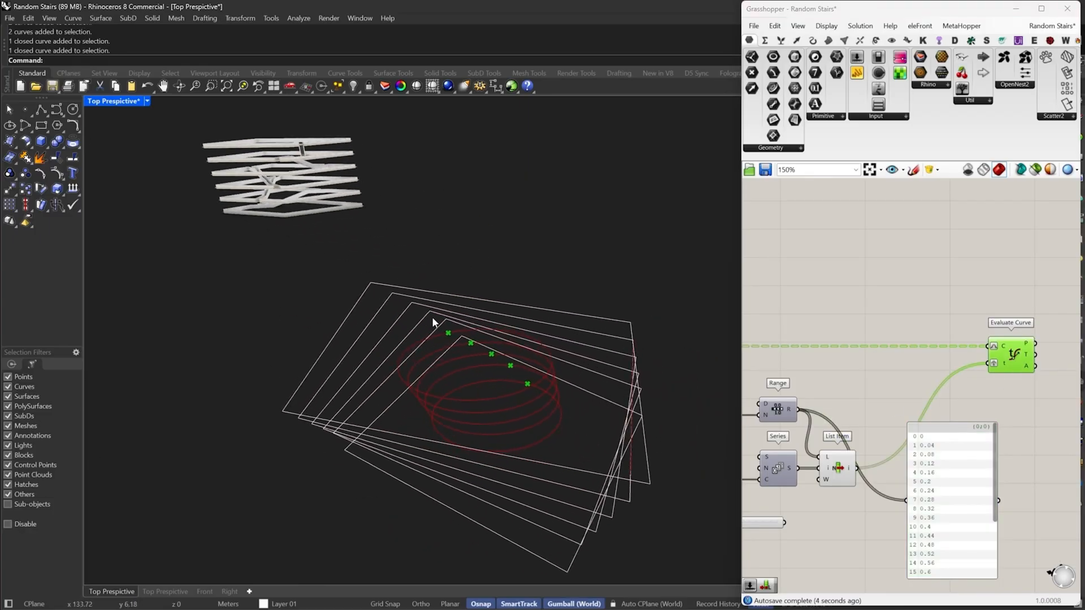
pyautogui.moveTo(487, 326); pyautogui.dragTo(501, 345, button='right')
# Set the Division's B slider to 0.0
pyautogui.moveTo(847, 394); pyautogui.dragTo(1069, 360, button='right')
pyautogui.scroll(5, 828, 404)
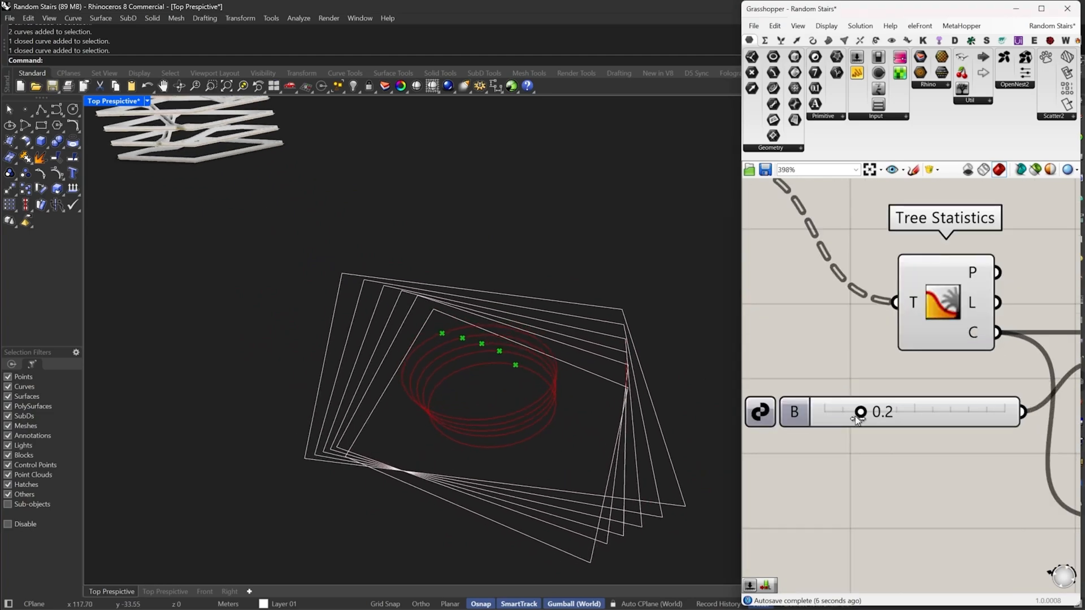
pyautogui.moveTo(857, 418); pyautogui.dragTo(823, 422)
pyautogui.scroll(-3, 823, 423)
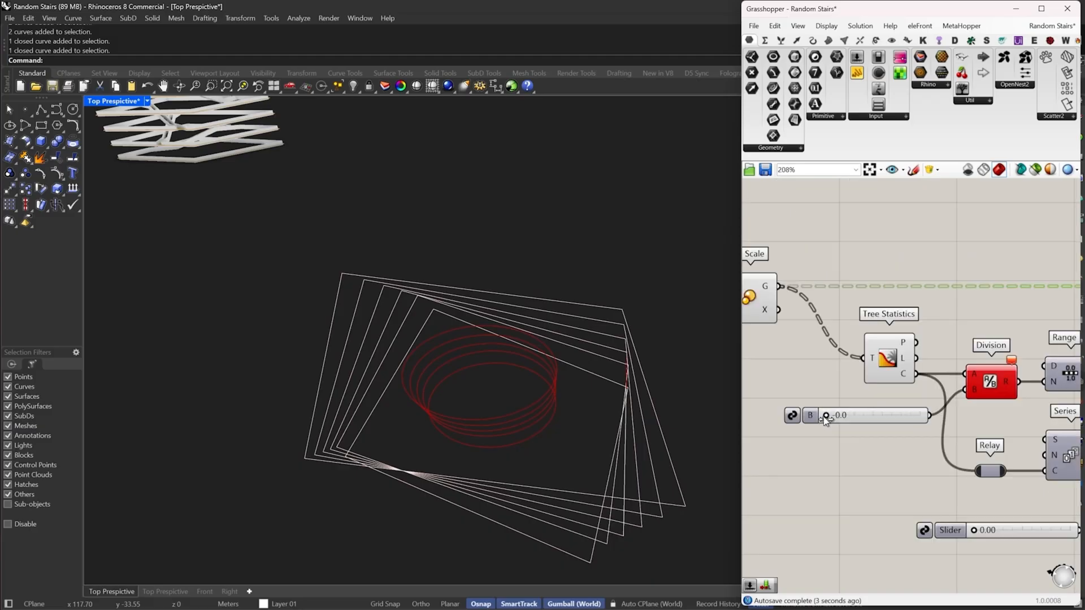
# Delete the number slider that feeds the Division component's B input
pyautogui.moveTo(906, 368); pyautogui.dragTo(851, 375, button='right')
pyautogui.doubleClick(831, 441)
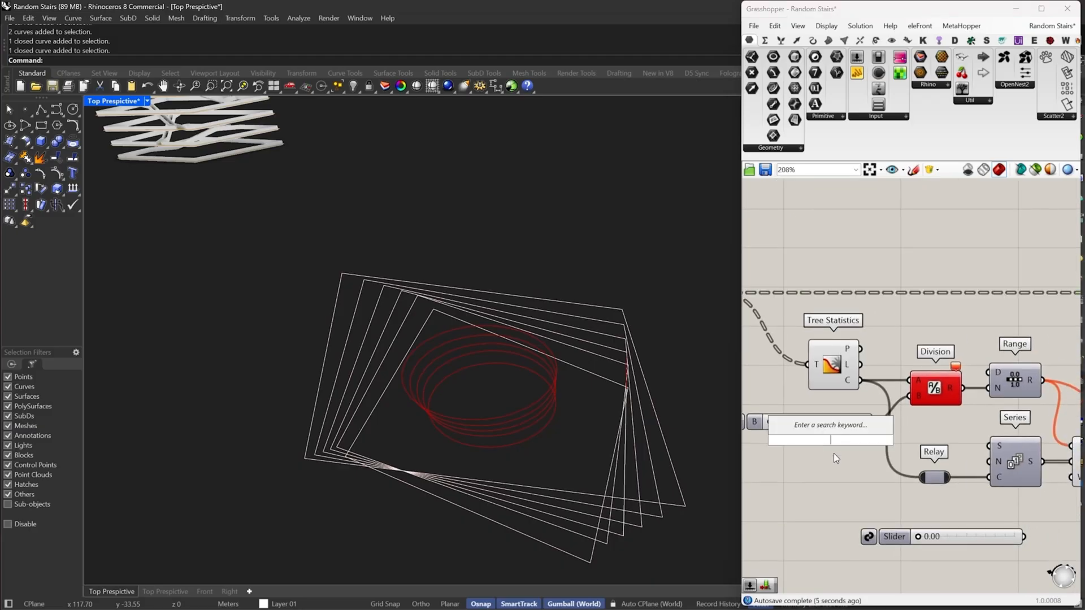
pyautogui.click(833, 453)
pyautogui.click(790, 416)
pyautogui.moveTo(792, 421); pyautogui.dragTo(830, 401, button='right')
pyautogui.press('Delete')
# Add a number slider ranging from 0.1 to 1.00 and connect it to the Division component's B input
pyautogui.doubleClick(837, 417)
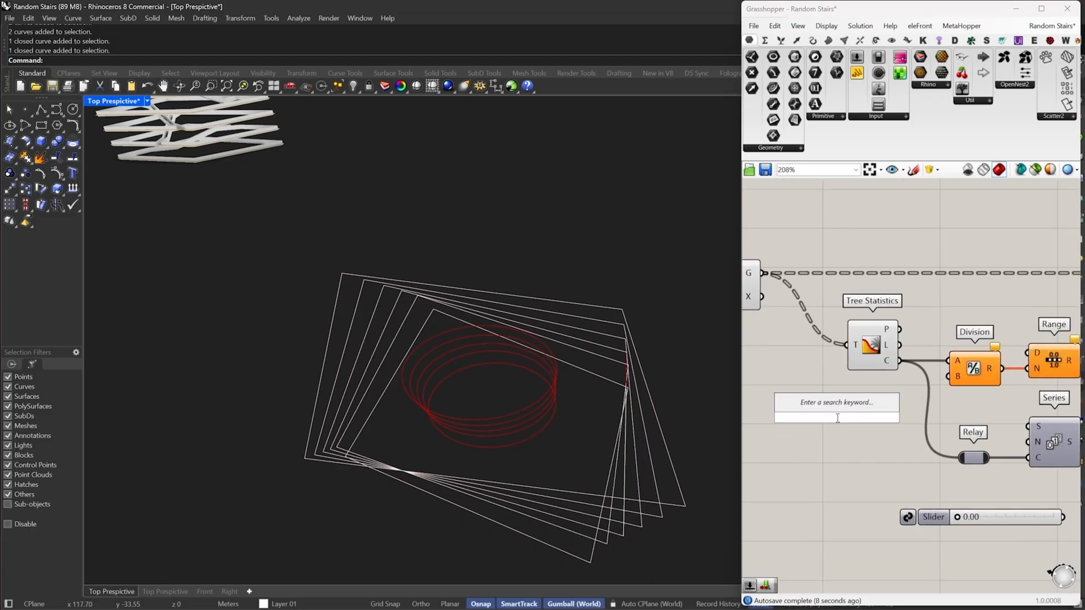
pyautogui.write('0.1..1.00')
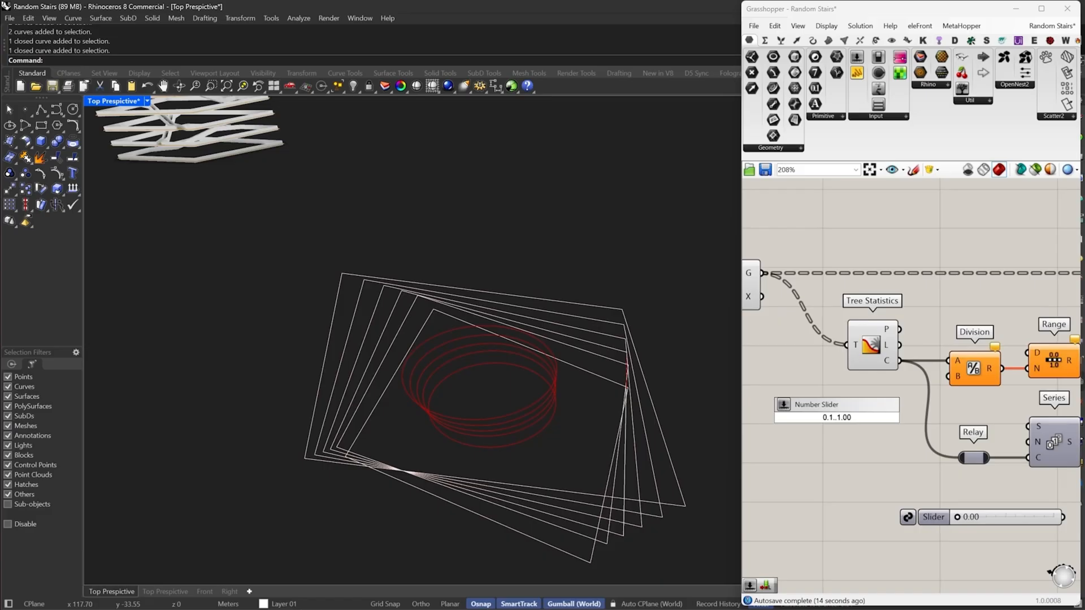
pyautogui.press('Return')
pyautogui.scroll(3, 885, 412)
pyautogui.moveTo(763, 424); pyautogui.dragTo(825, 428)
pyautogui.moveTo(901, 421); pyautogui.dragTo(977, 356)
pyautogui.moveTo(863, 424); pyautogui.dragTo(859, 398)
# Lower the Division's B slider to its minimum of 0.1 and review the Range values in the panel
pyautogui.moveTo(786, 403); pyautogui.dragTo(881, 385, button='right')
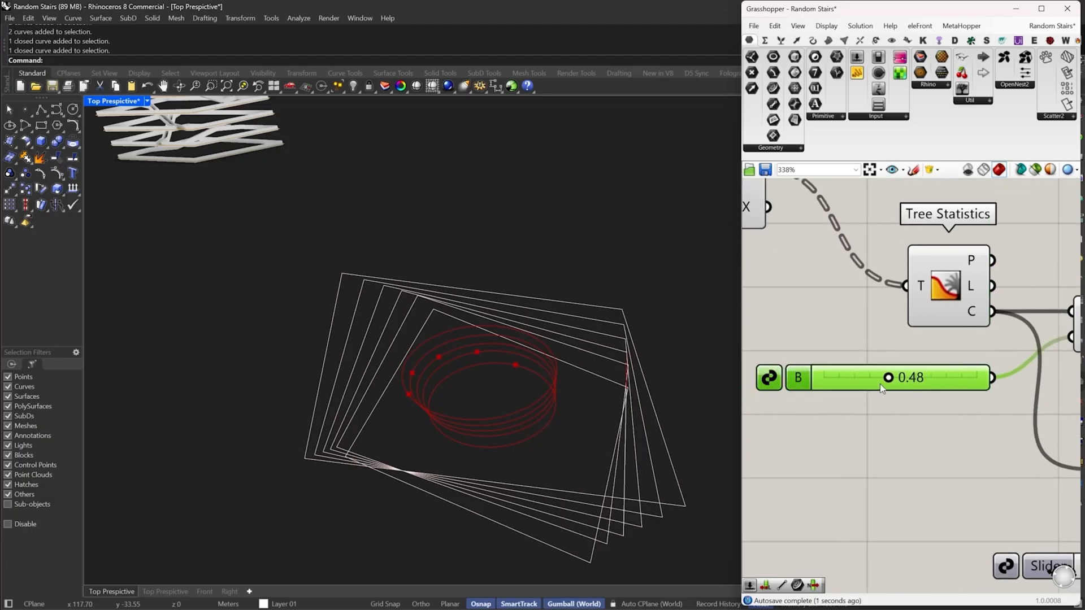
pyautogui.moveTo(879, 384); pyautogui.dragTo(772, 390)
pyautogui.scroll(-3, 881, 357)
pyautogui.moveTo(964, 351); pyautogui.dragTo(774, 371, button='right')
pyautogui.moveTo(1001, 470); pyautogui.dragTo(901, 489, button='right')
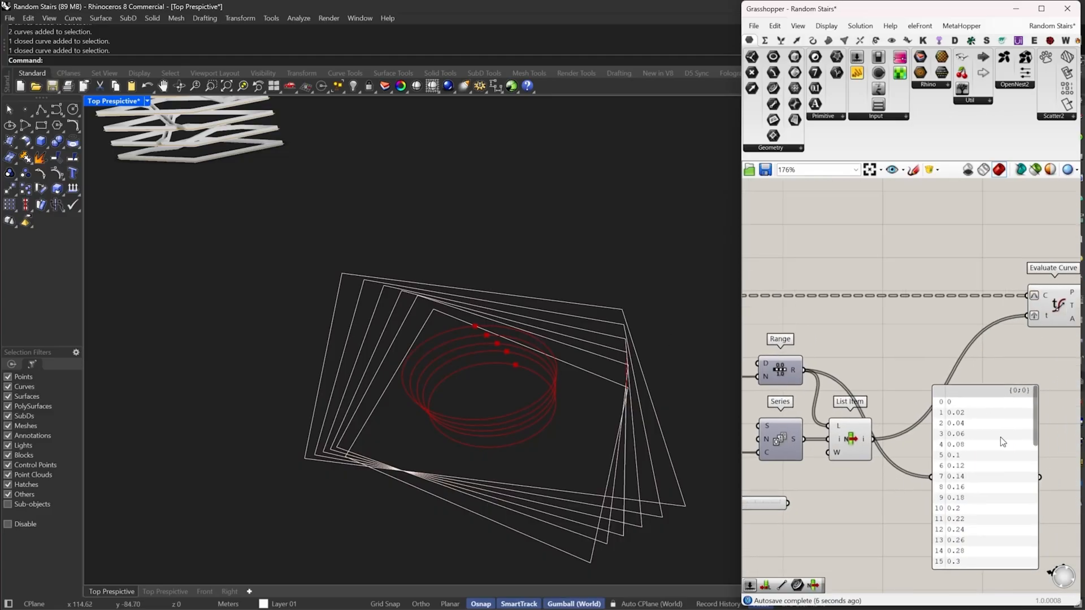
# Move the panel and the List Item component away from Range and Series to make room between them
pyautogui.moveTo(999, 435); pyautogui.dragTo(1028, 454)
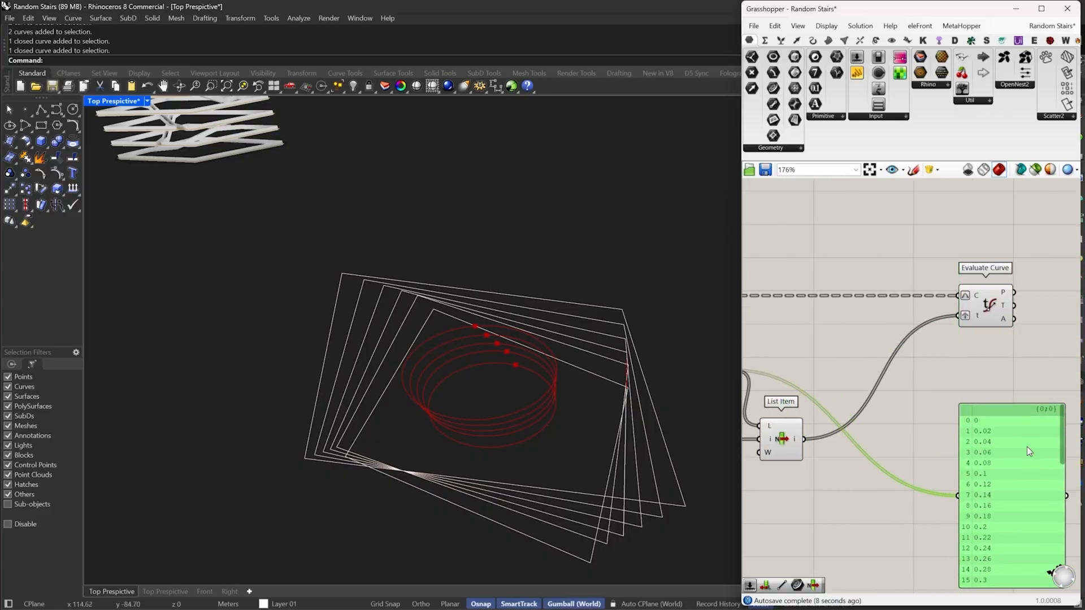
pyautogui.scroll(-3, 1012, 416)
pyautogui.moveTo(887, 490); pyautogui.dragTo(899, 513, button='right')
pyautogui.scroll(1, 905, 456)
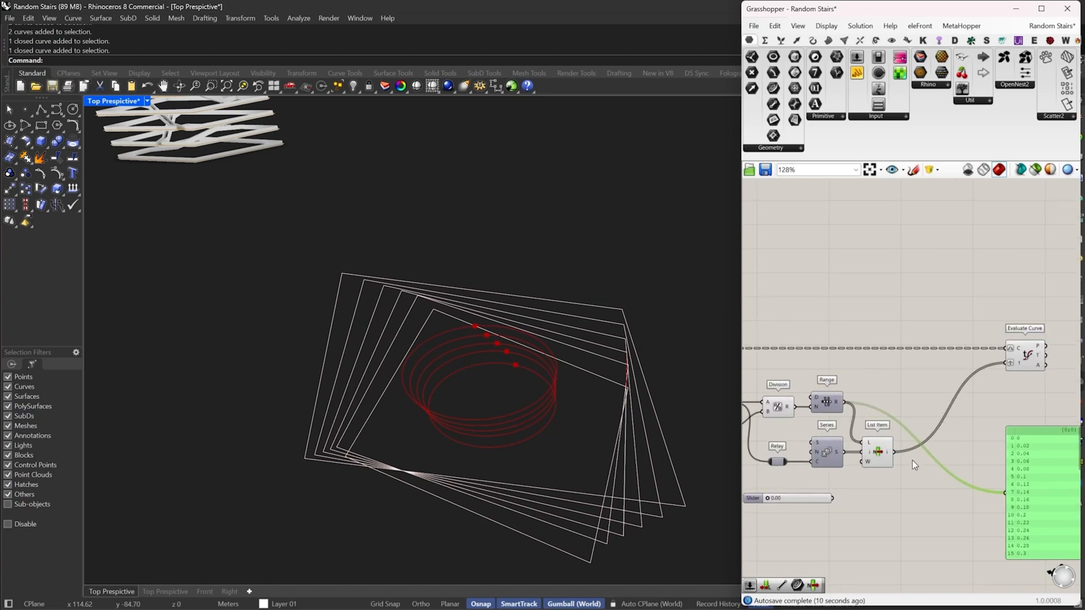
pyautogui.moveTo(878, 452); pyautogui.dragTo(951, 411)
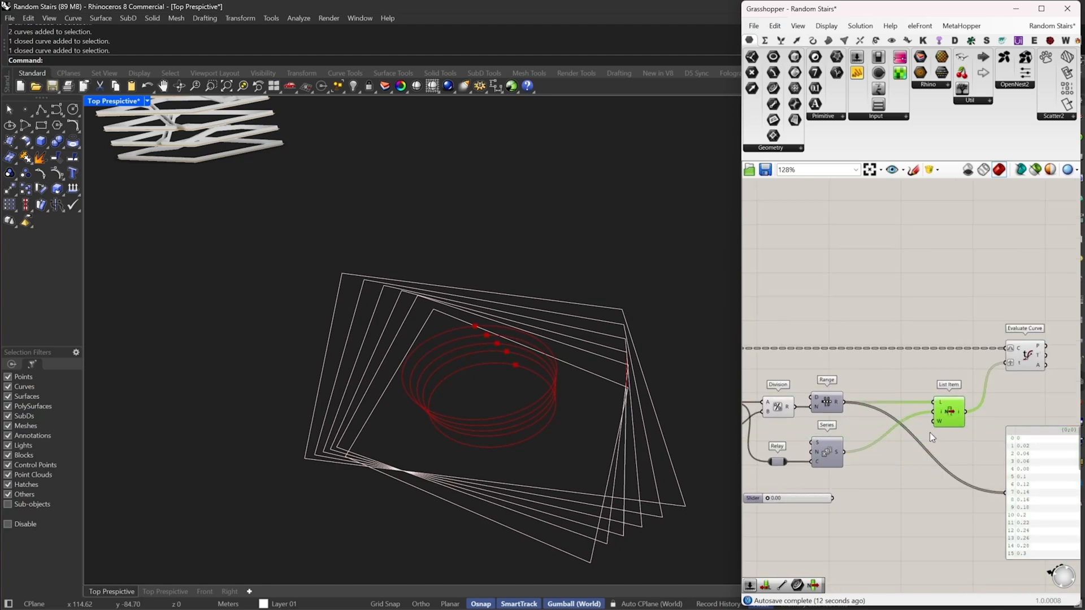
# Add a Jitter component between the Range and List Item components
pyautogui.doubleClick(896, 466)
pyautogui.write('jitter')
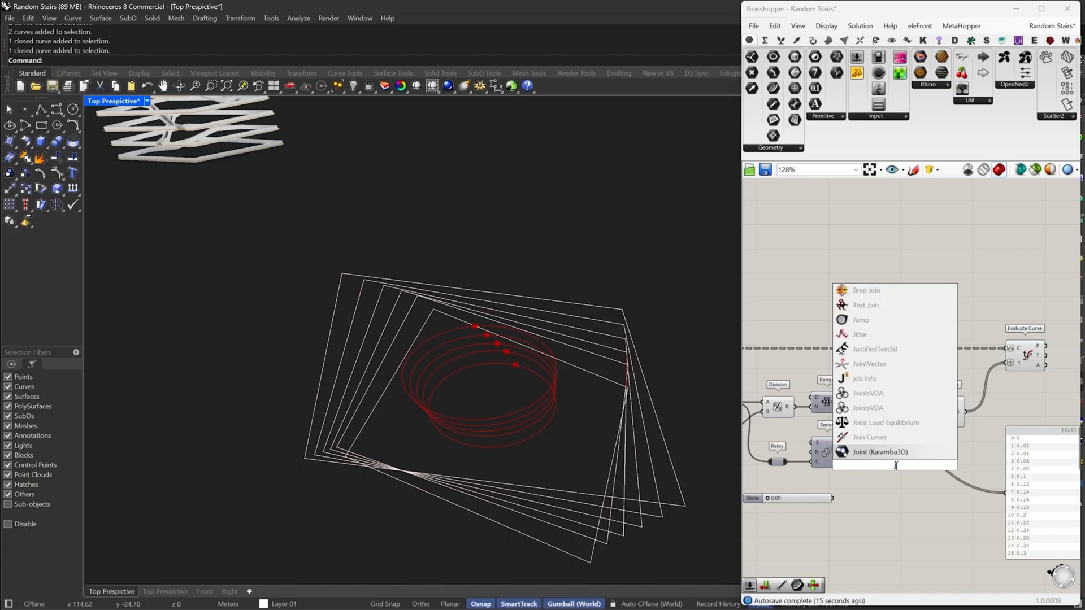
pyautogui.click(883, 447)
pyautogui.scroll(3, 884, 458)
pyautogui.moveTo(875, 454); pyautogui.dragTo(822, 368)
# Connect the List Item output to the panel to inspect the selected parameter values
pyautogui.scroll(-4, 831, 381)
pyautogui.scroll(2, 949, 417)
pyautogui.moveTo(963, 462); pyautogui.dragTo(920, 366)
pyautogui.moveTo(1053, 434); pyautogui.dragTo(1011, 381, button='right')
pyautogui.scroll(3, 958, 344)
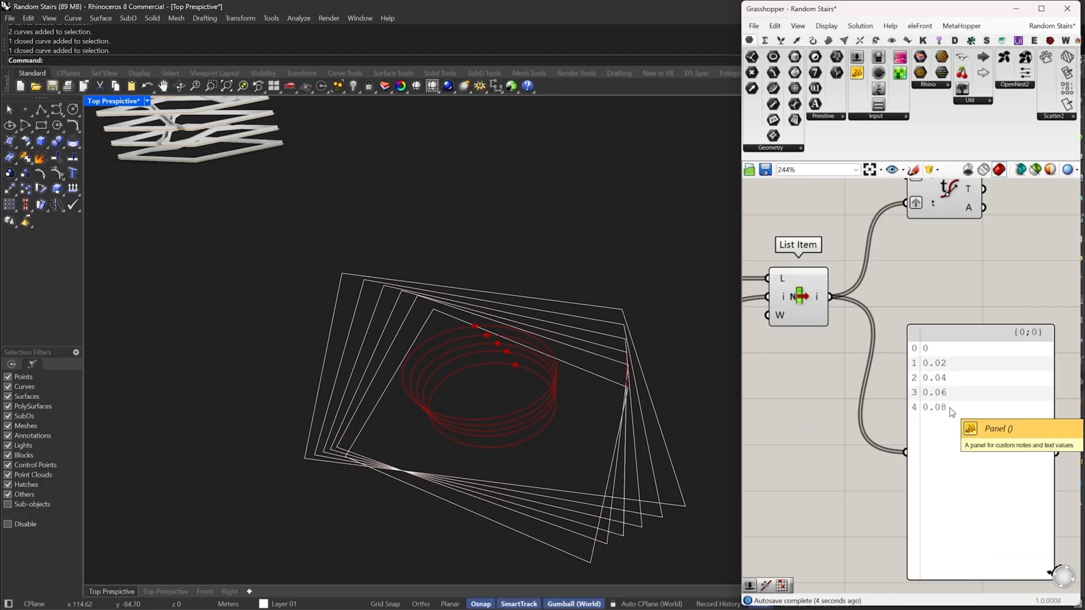
# Route the Range values through Jitter into List Item's L input, checking the jittered list and then the List Item output in the panel
pyautogui.scroll(-2, 951, 411)
pyautogui.click(838, 347)
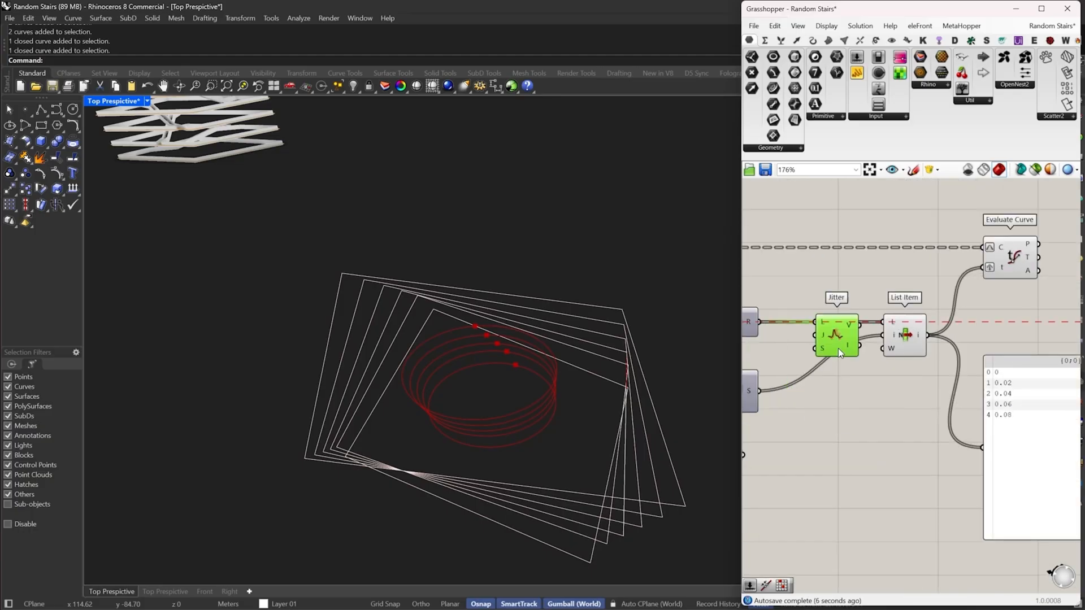
pyautogui.moveTo(861, 325); pyautogui.dragTo(1021, 452)
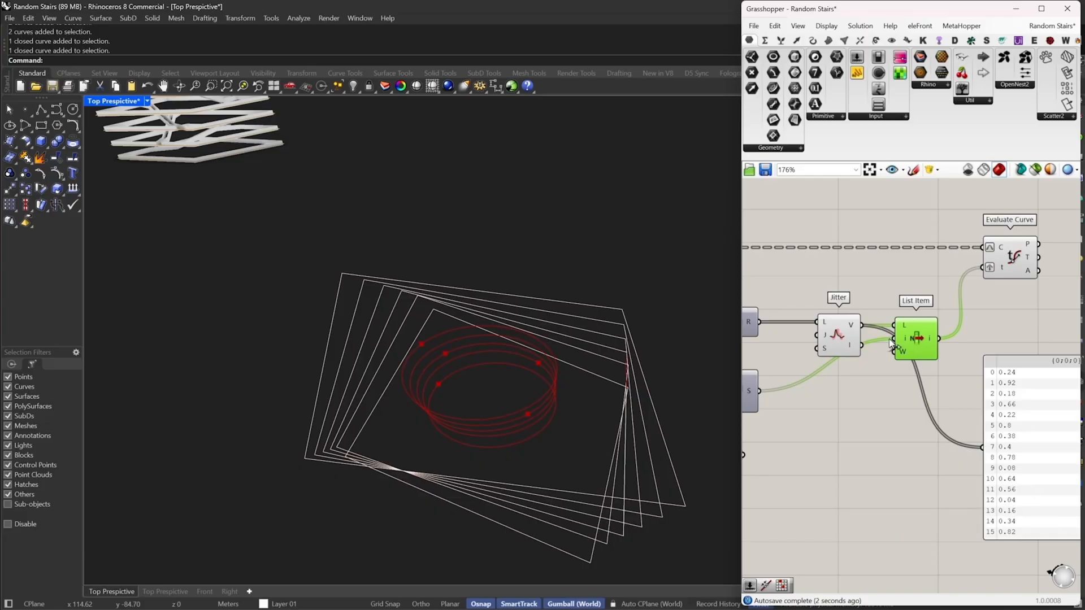
pyautogui.moveTo(938, 338); pyautogui.dragTo(983, 449)
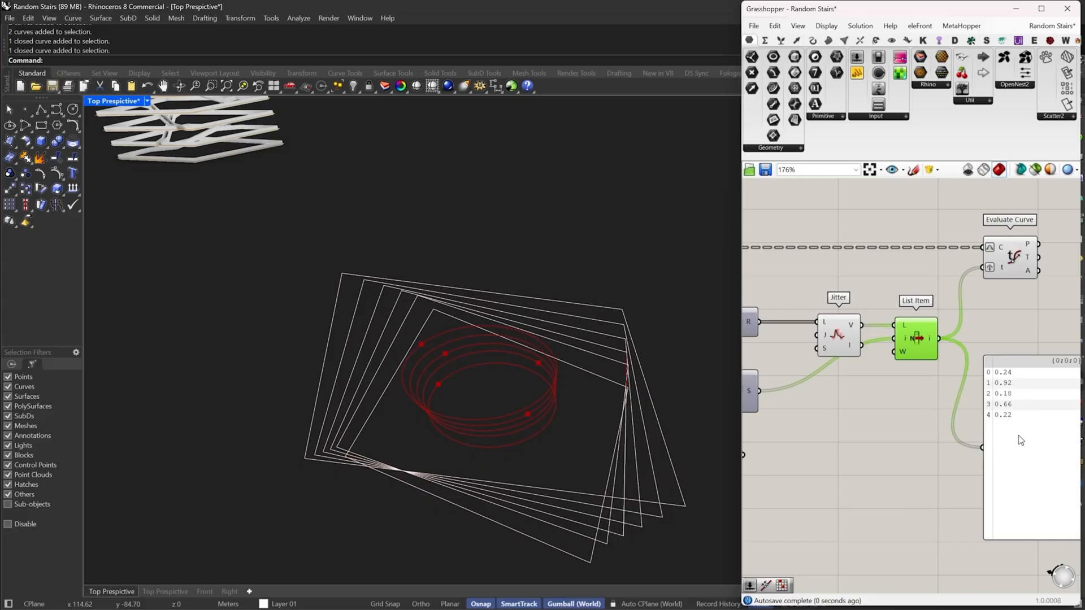
# Move Jitter and its downstream components farther from Range, and place the Series component directly below Jitter
pyautogui.moveTo(493, 424); pyautogui.dragTo(540, 420, button='right')
pyautogui.scroll(-3, 951, 321)
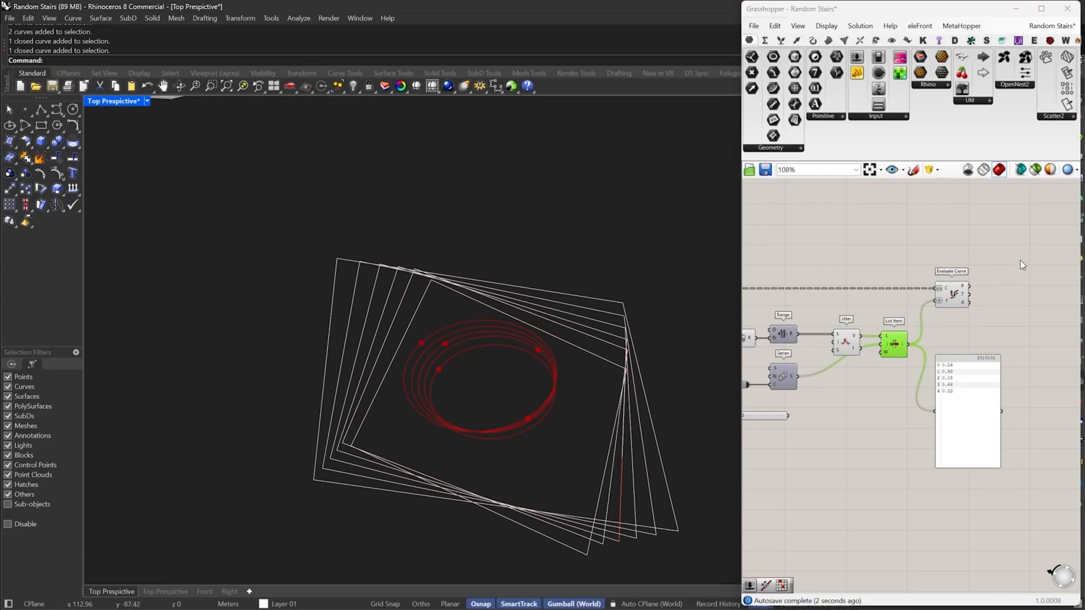
pyautogui.moveTo(1021, 258); pyautogui.dragTo(798, 425)
pyautogui.moveTo(847, 346); pyautogui.dragTo(961, 346)
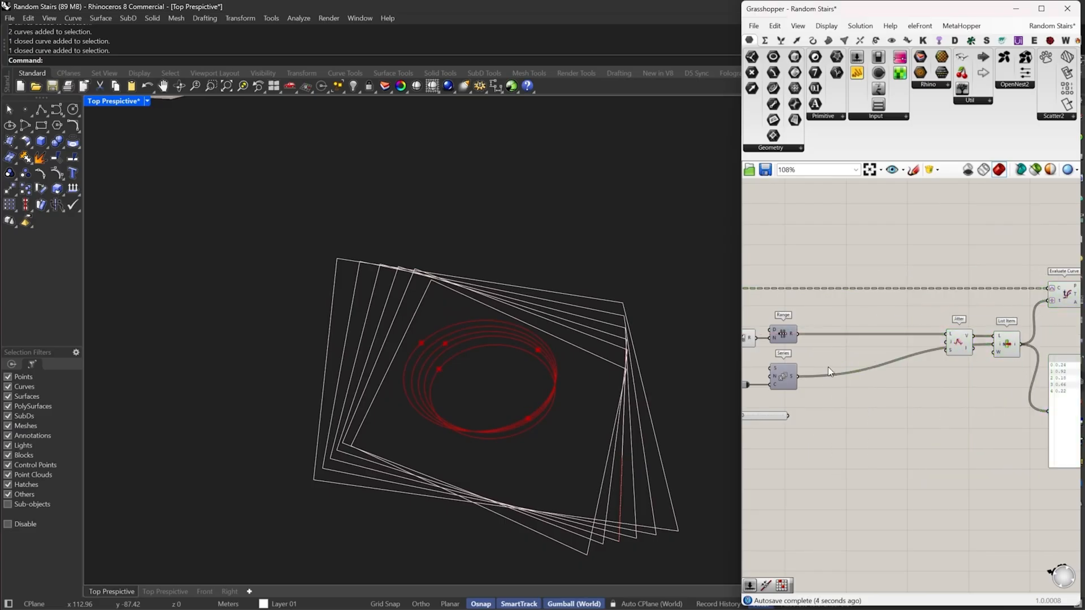
pyautogui.moveTo(783, 383); pyautogui.dragTo(959, 385)
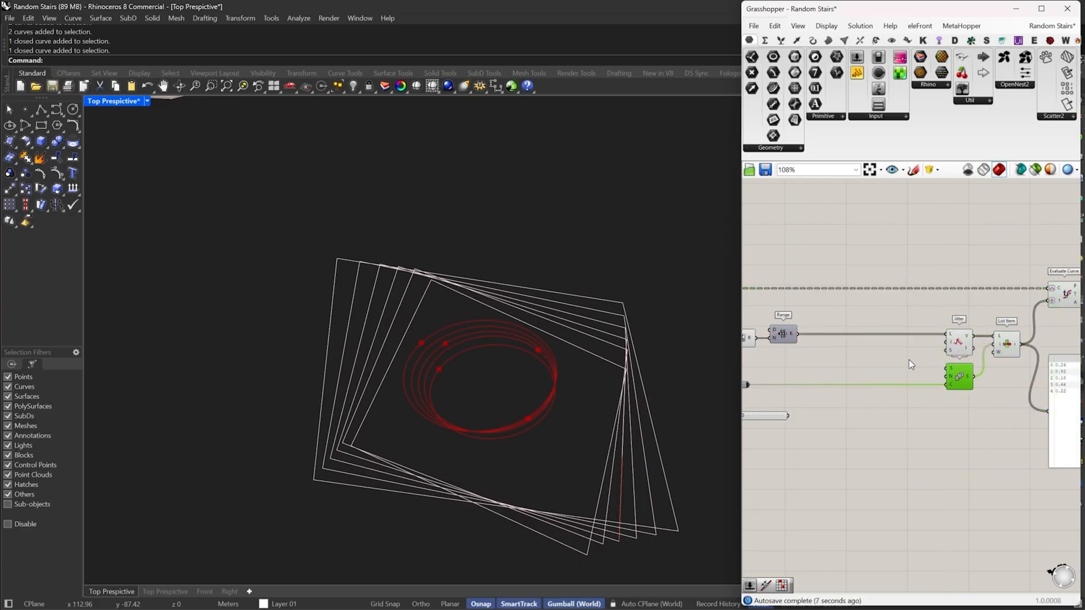
pyautogui.doubleClick(868, 353)
pyautogui.write('.1')
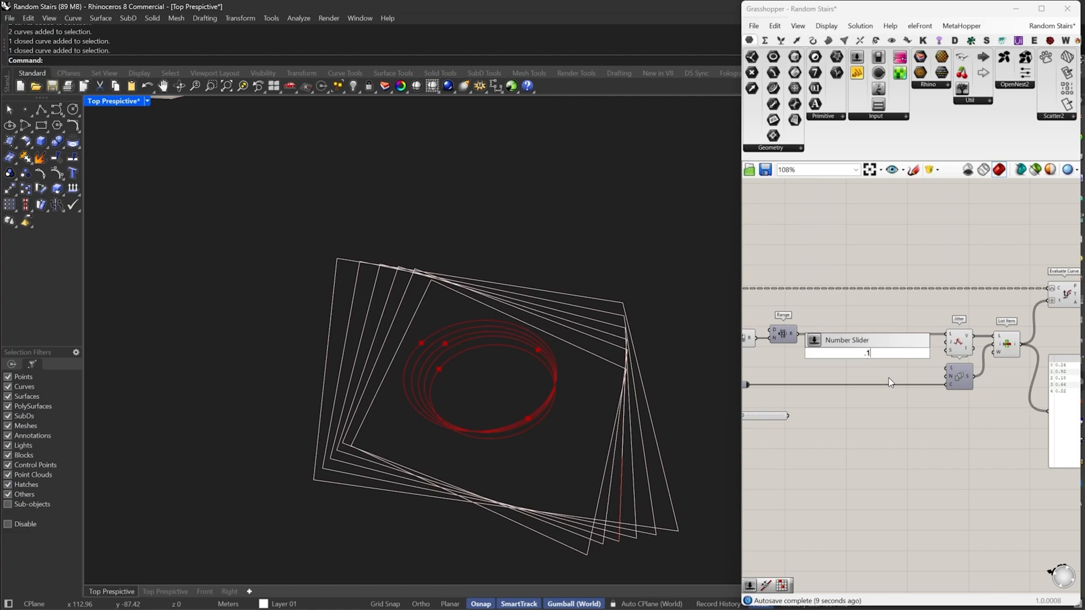
pyautogui.click(908, 399)
# Add a number slider with the value 1.00 in front of the Jitter component
pyautogui.scroll(3, 950, 350)
pyautogui.moveTo(951, 337)
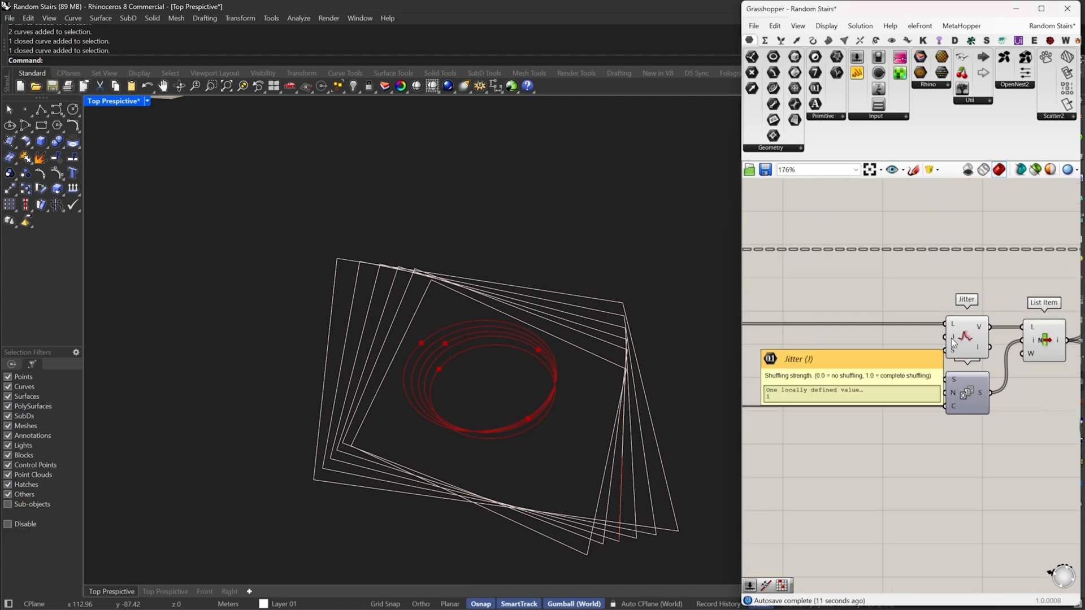
pyautogui.doubleClick(877, 354)
pyautogui.write('1')
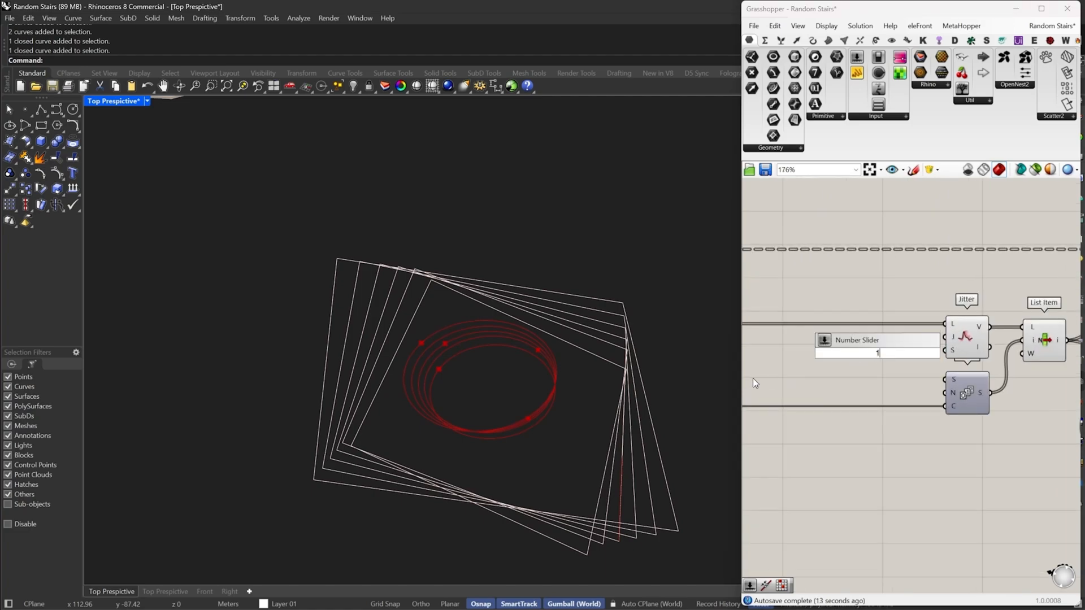
pyautogui.write('.00')
pyautogui.press('Return')
pyautogui.scroll(3, 825, 362)
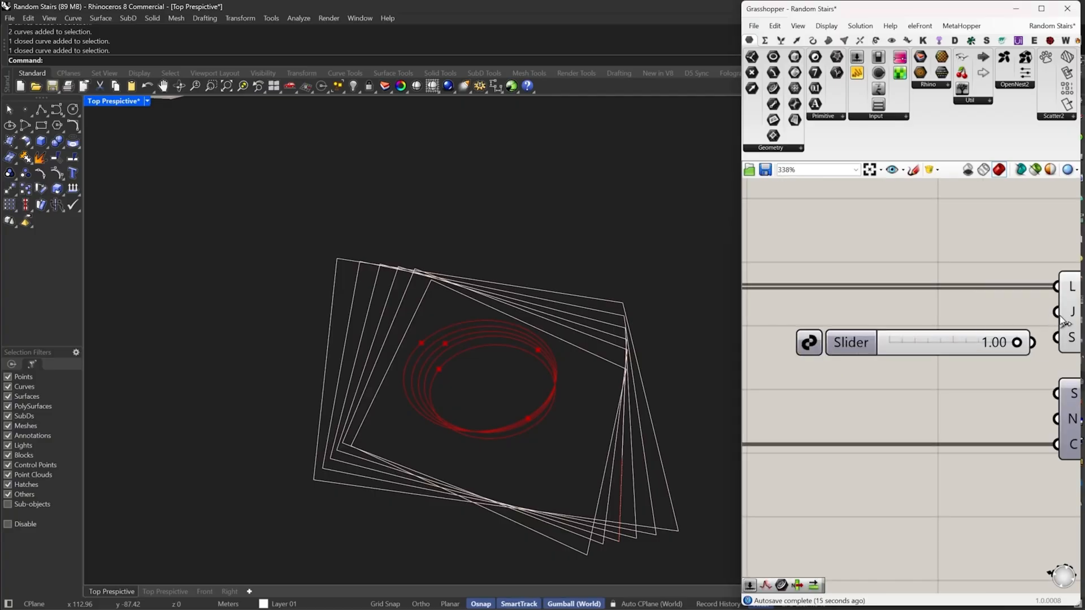
# Connect the 1.00 slider to Jitter's J input and set the shuffling strength to 0.17
pyautogui.moveTo(1059, 314); pyautogui.dragTo(925, 309)
pyautogui.moveTo(974, 310); pyautogui.dragTo(903, 315, button='right')
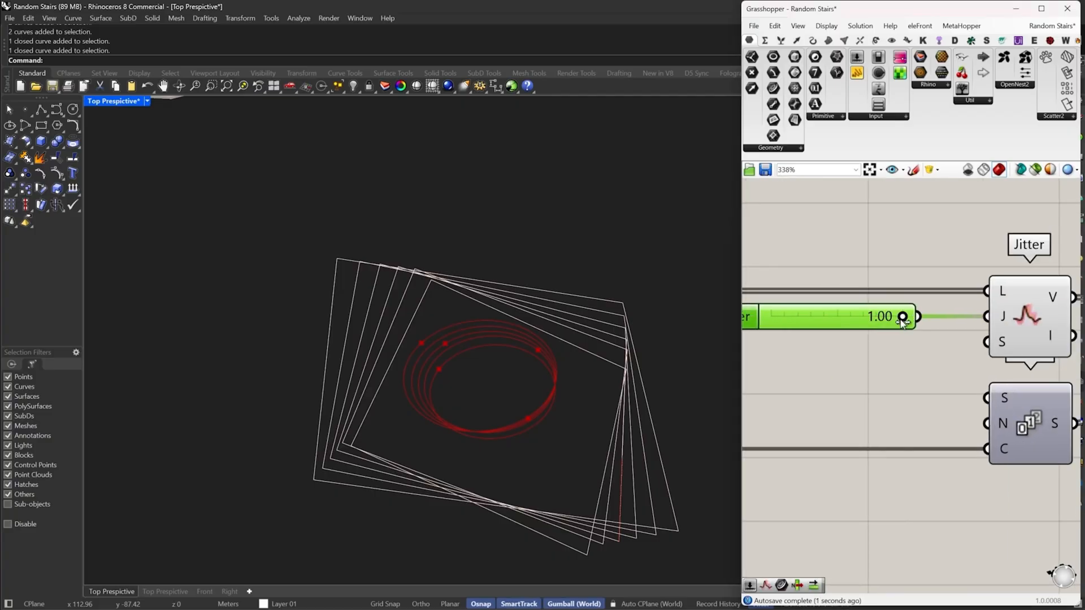
pyautogui.moveTo(902, 321); pyautogui.dragTo(811, 325)
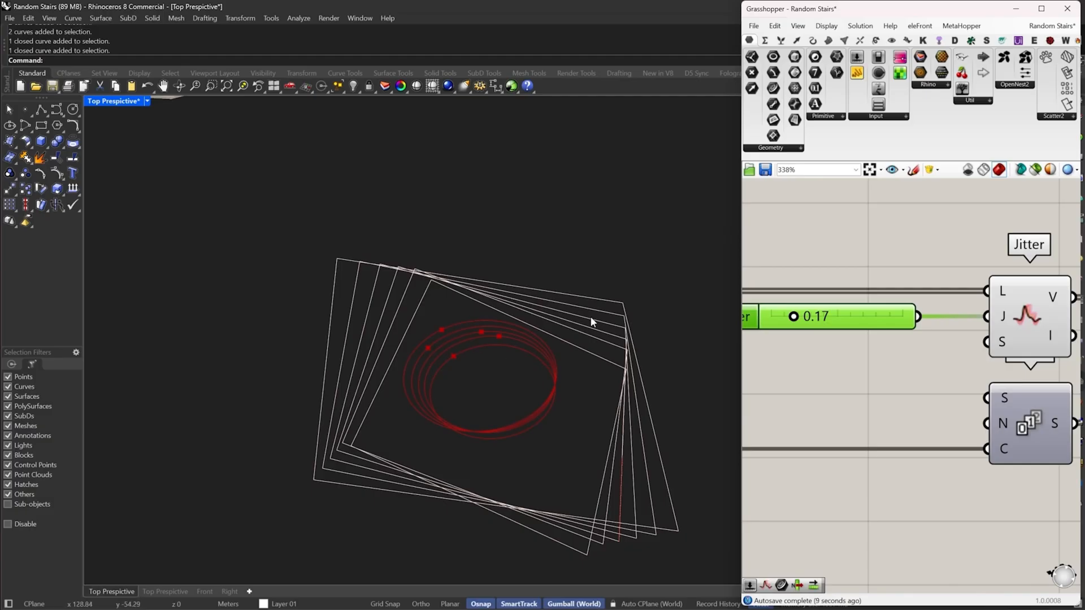
pyautogui.doubleClick(880, 375)
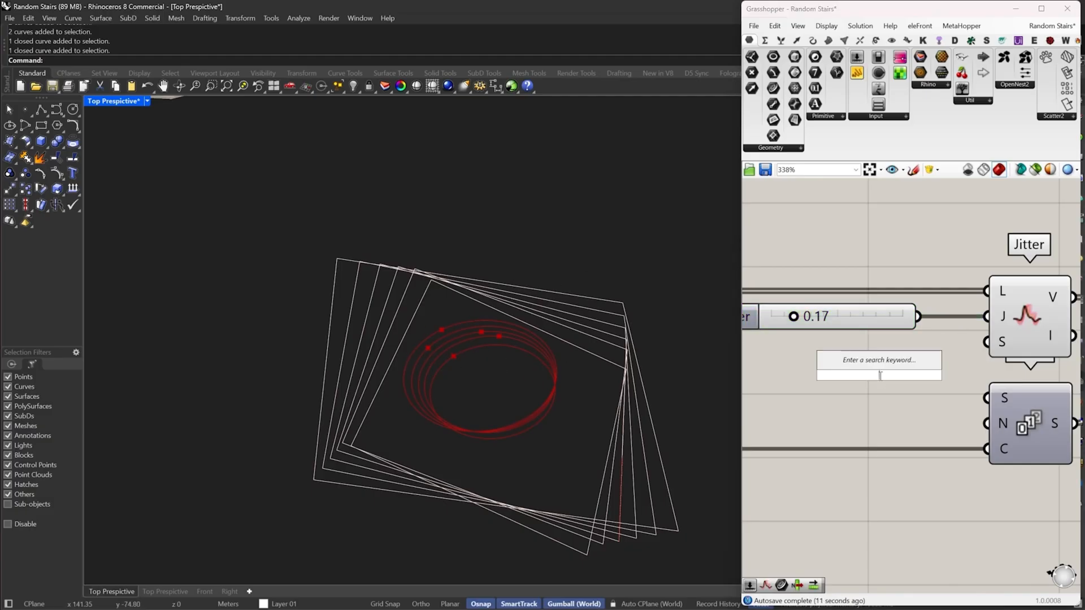
pyautogui.doubleClick(867, 422)
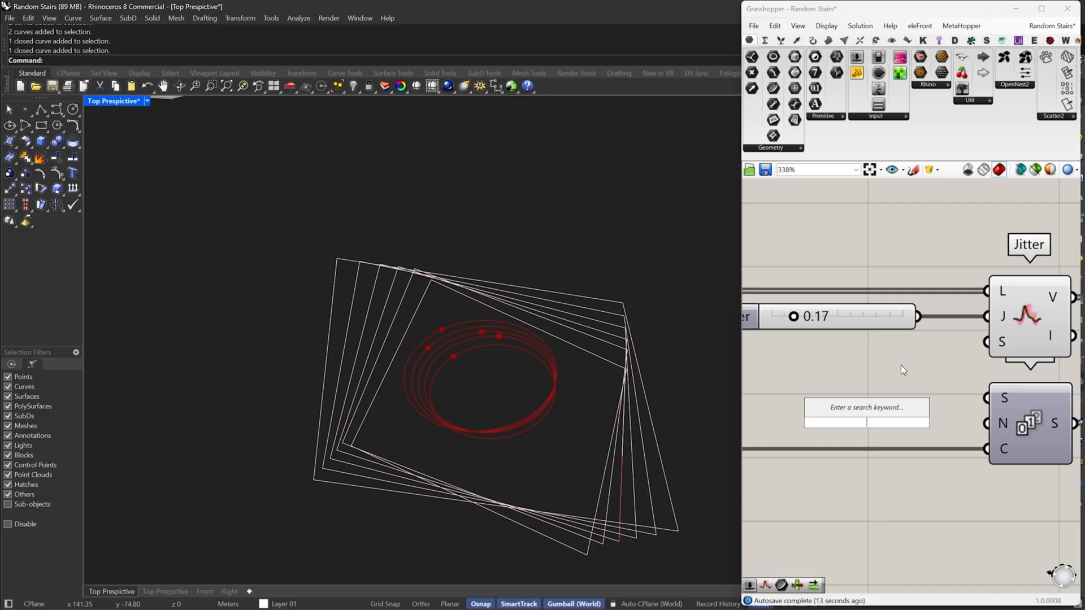
pyautogui.click(830, 368)
# Add a number slider of 100 to Jitter's S input, align it under the strength slider, and set the seed to 6
pyautogui.doubleClick(831, 371)
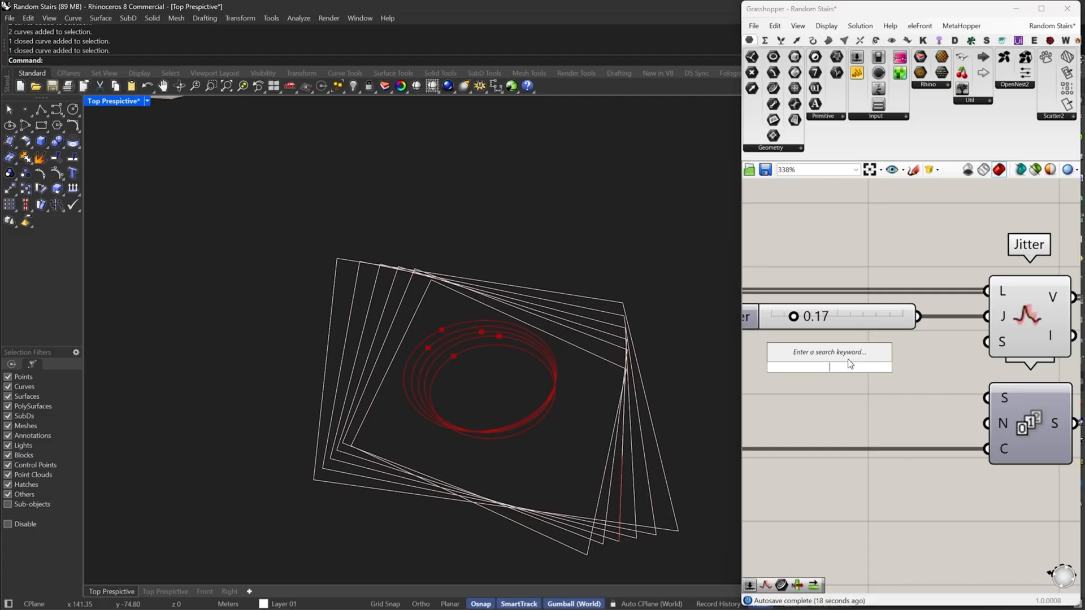
pyautogui.write('100')
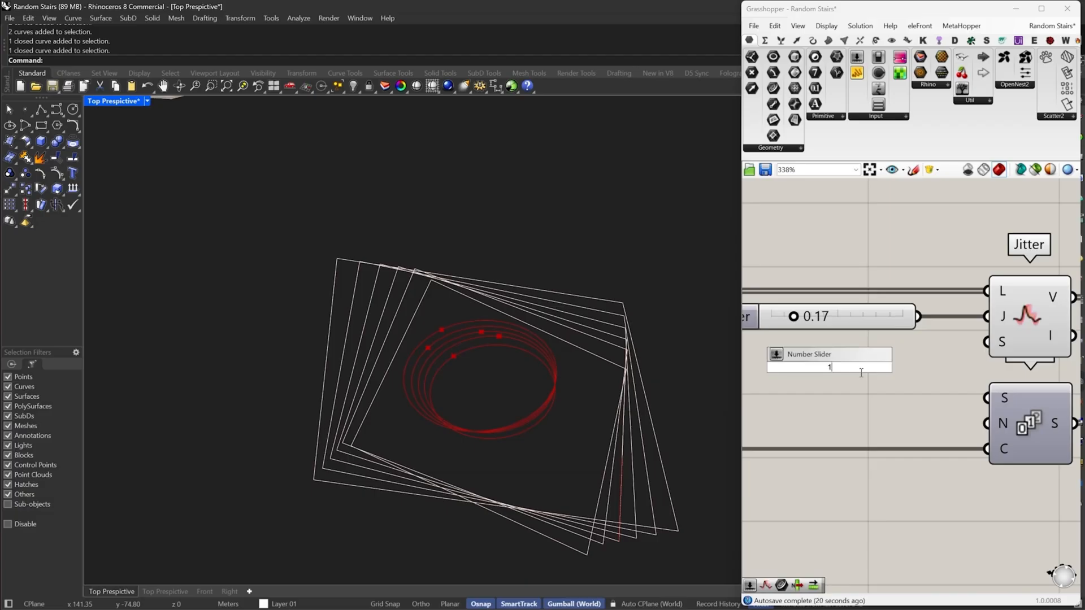
pyautogui.press('Return')
pyautogui.moveTo(989, 341); pyautogui.dragTo(933, 367)
pyautogui.moveTo(864, 369); pyautogui.dragTo(797, 343)
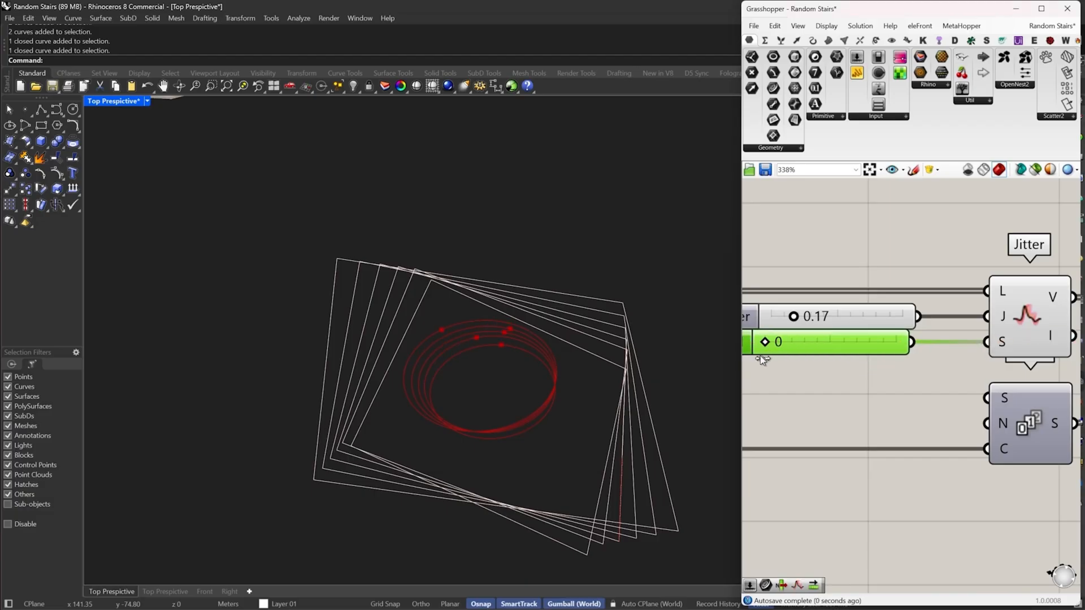
# Set the Jitter strength slider to 1.00 and raise the Seed slider to a higher value
pyautogui.scroll(2, 837, 322)
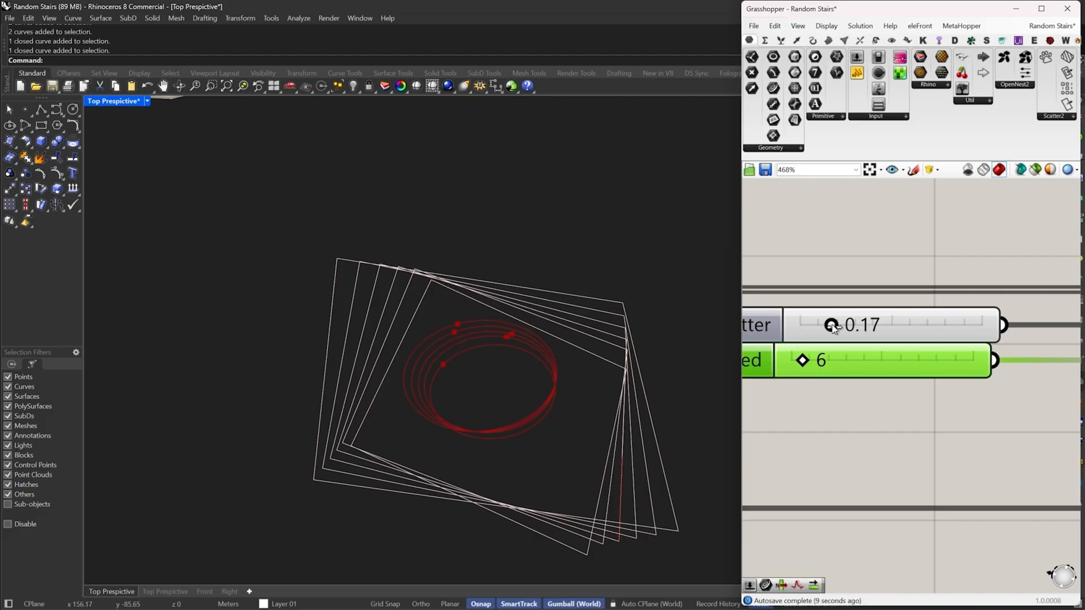
pyautogui.moveTo(831, 325); pyautogui.dragTo(1022, 325)
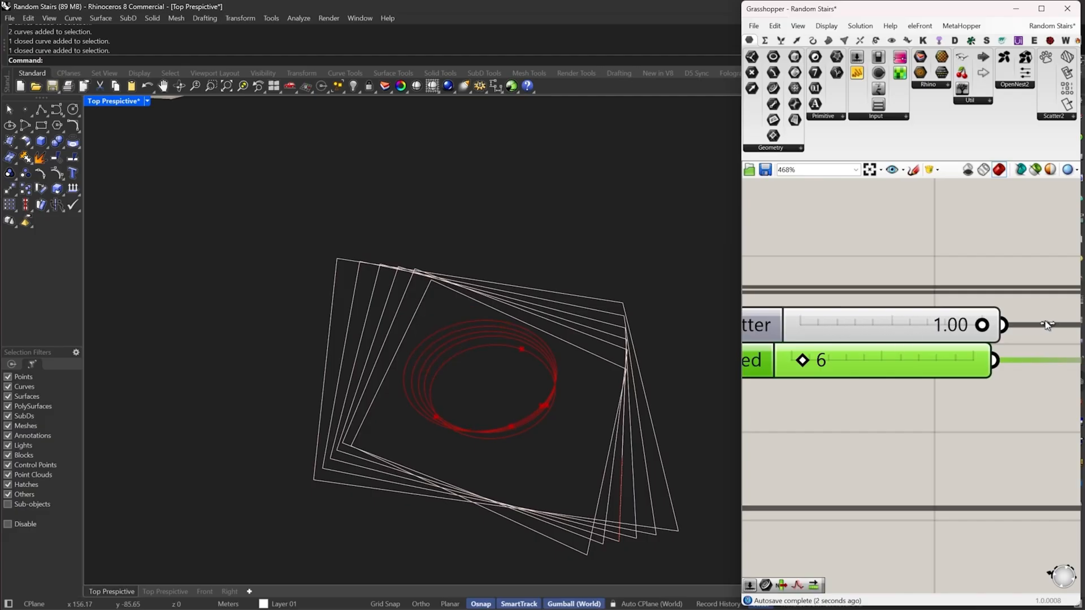
pyautogui.moveTo(799, 365); pyautogui.dragTo(874, 361)
# Move the panel clear of the Evaluate Curve component and highlight the evaluated points in the viewport
pyautogui.scroll(-8, 812, 364)
pyautogui.moveTo(869, 401); pyautogui.dragTo(947, 425)
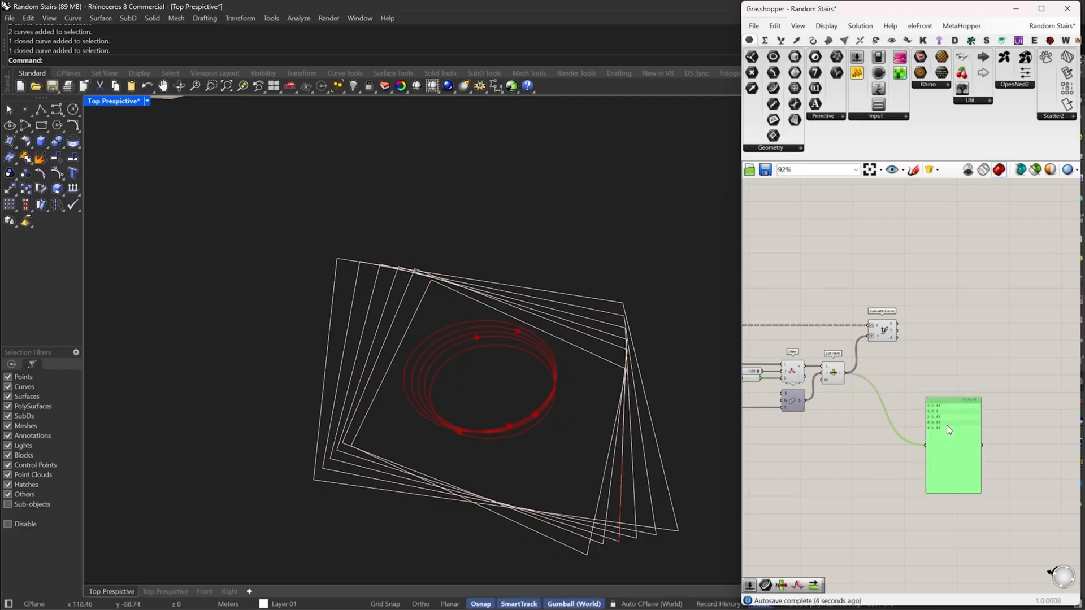
pyautogui.scroll(2, 889, 354)
pyautogui.click(883, 331)
pyautogui.click(912, 347)
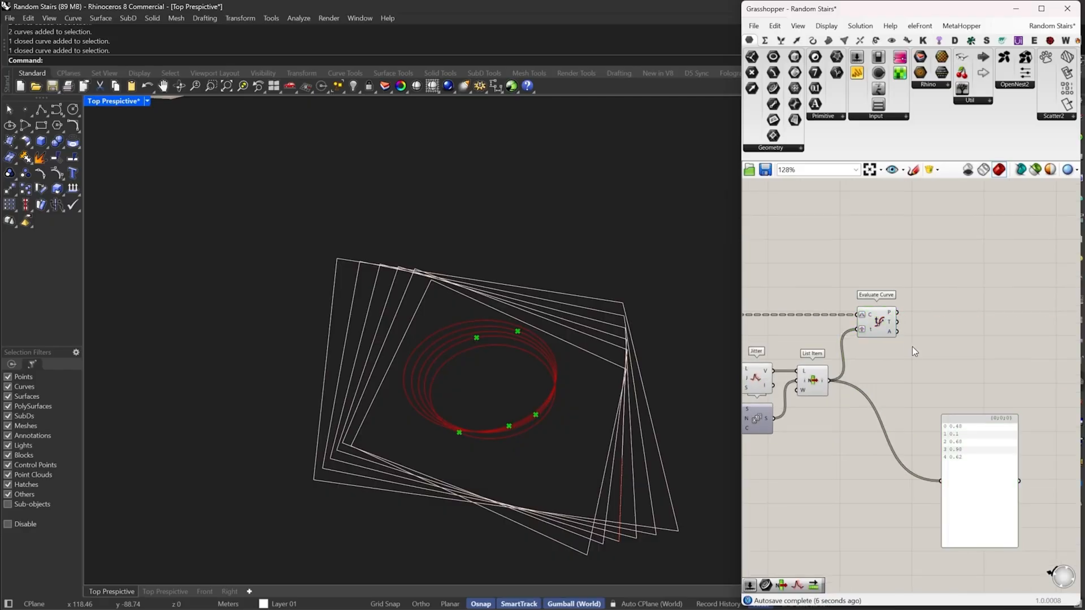
pyautogui.moveTo(960, 324); pyautogui.dragTo(917, 339, button='right')
pyautogui.doubleClick(924, 329)
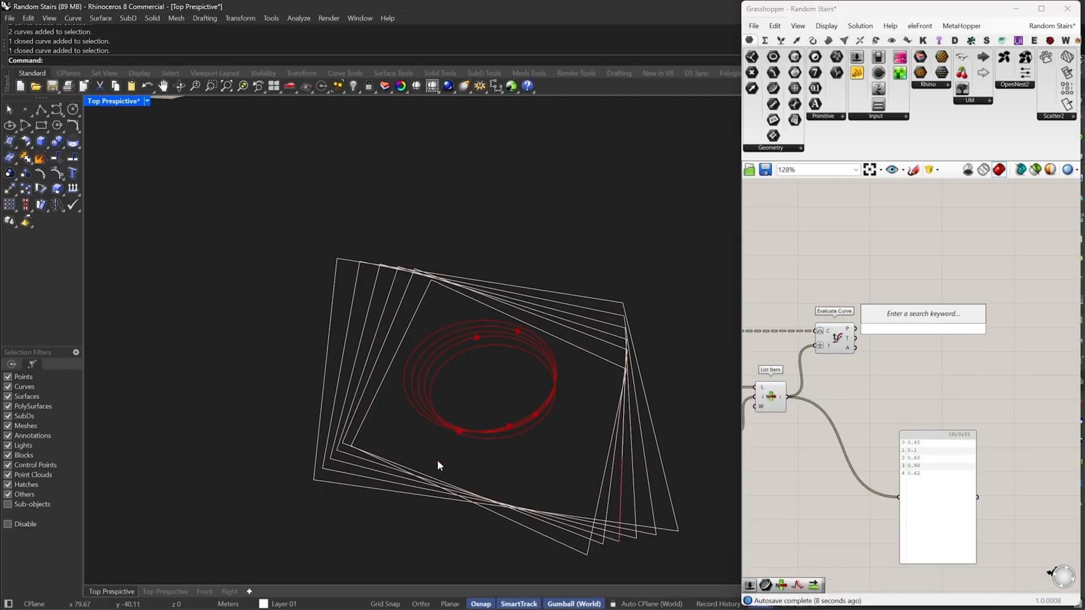
pyautogui.moveTo(521, 389); pyautogui.dragTo(552, 382, button='right')
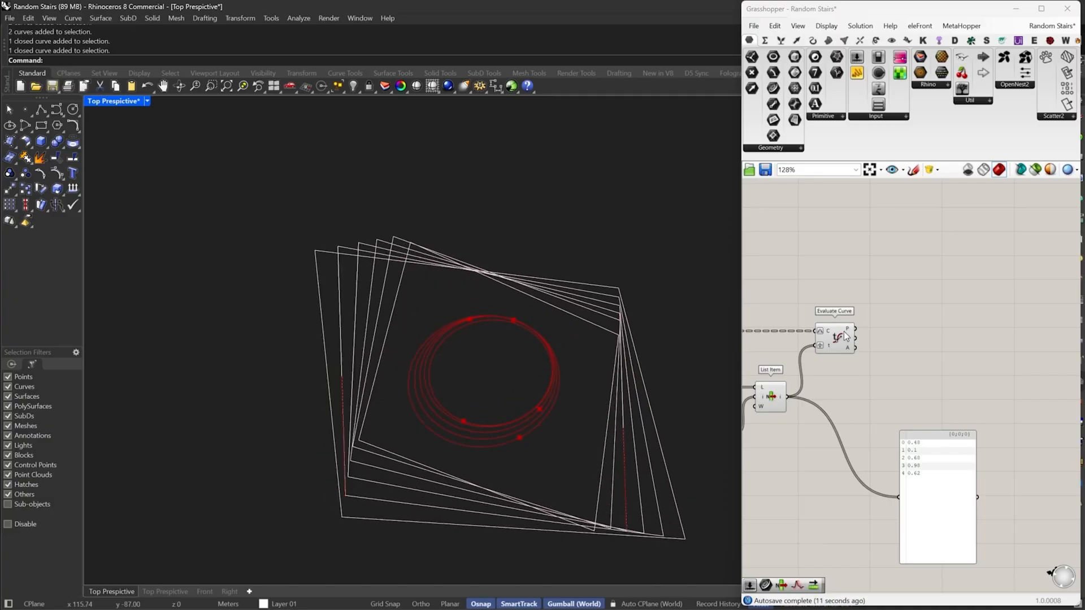
pyautogui.scroll(2, 846, 337)
pyautogui.doubleClick(863, 337)
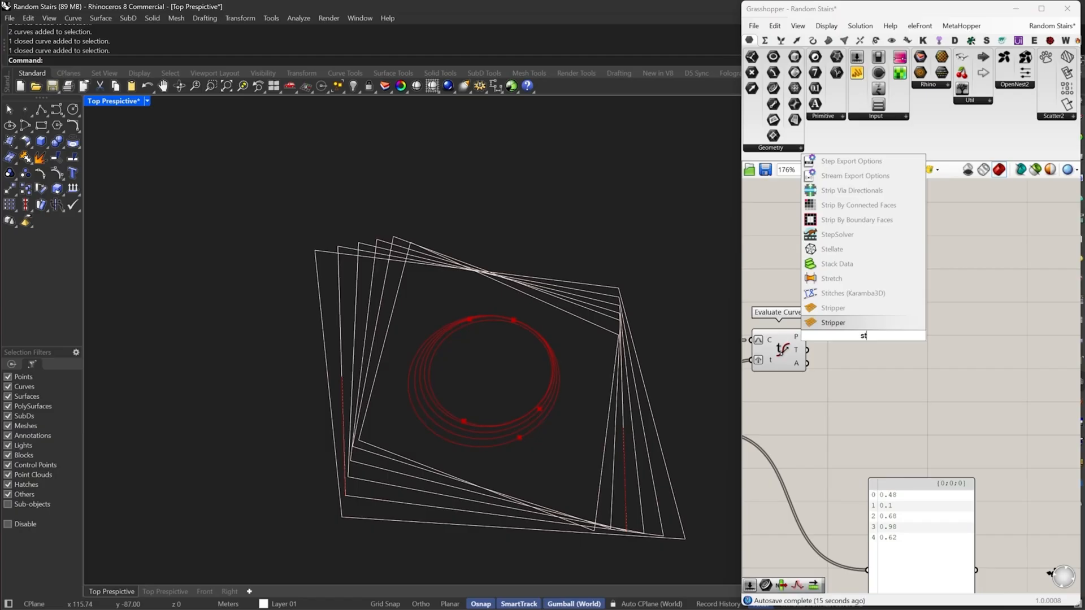
# Add a Line SDL component beside the Evaluate Curve component
pyautogui.doubleClick(874, 364)
pyautogui.write('sdl')
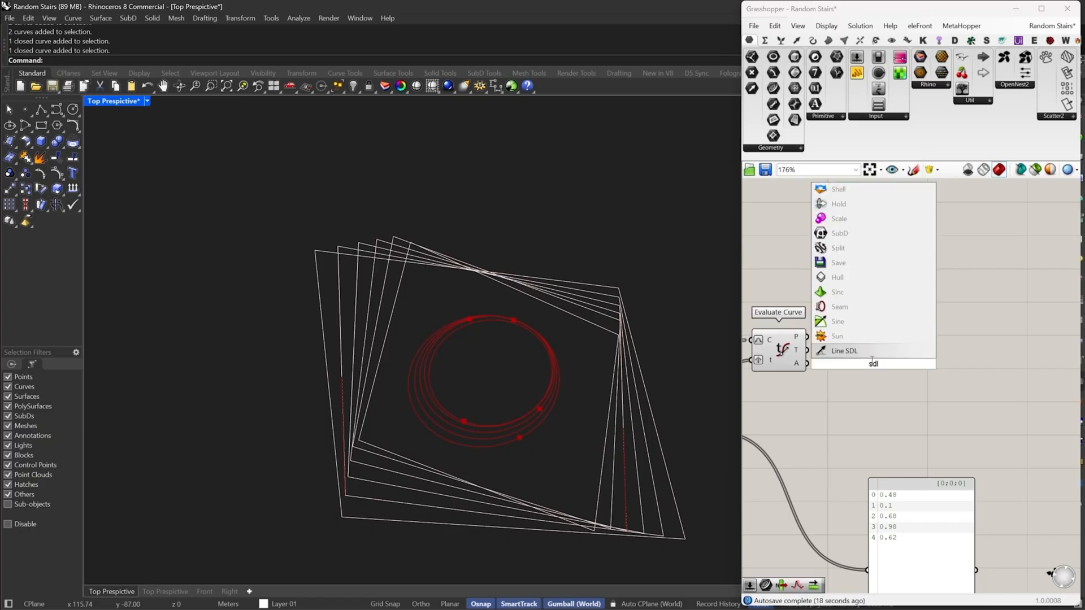
pyautogui.click(870, 352)
# Connect Evaluate Curve's P output to Line SDL's S input and its T output to the D input, and inspect the tangent lines
pyautogui.scroll(2, 842, 339)
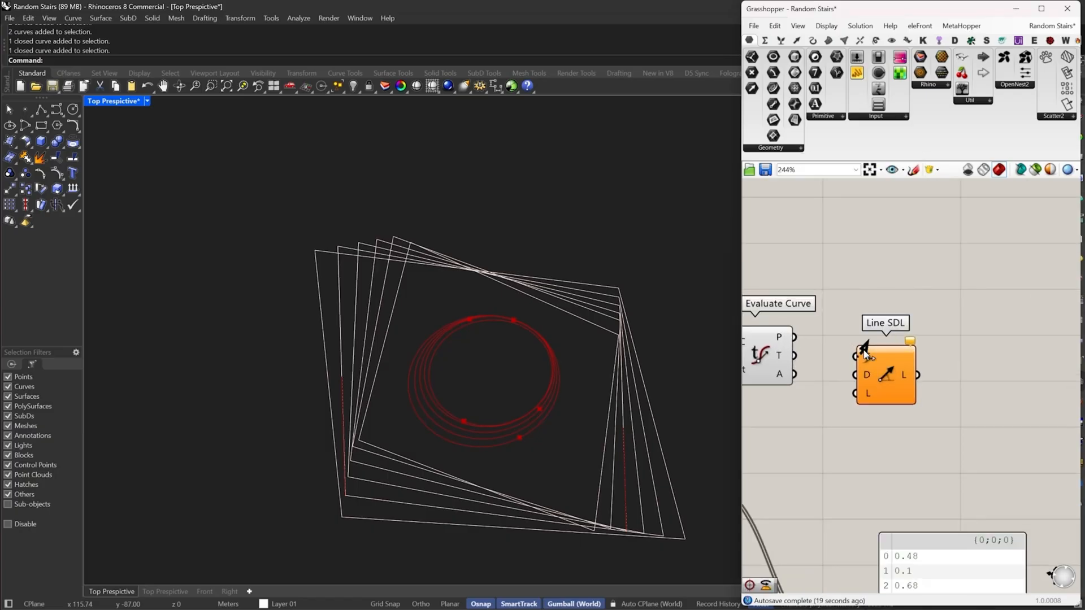
pyautogui.moveTo(794, 338); pyautogui.dragTo(880, 337)
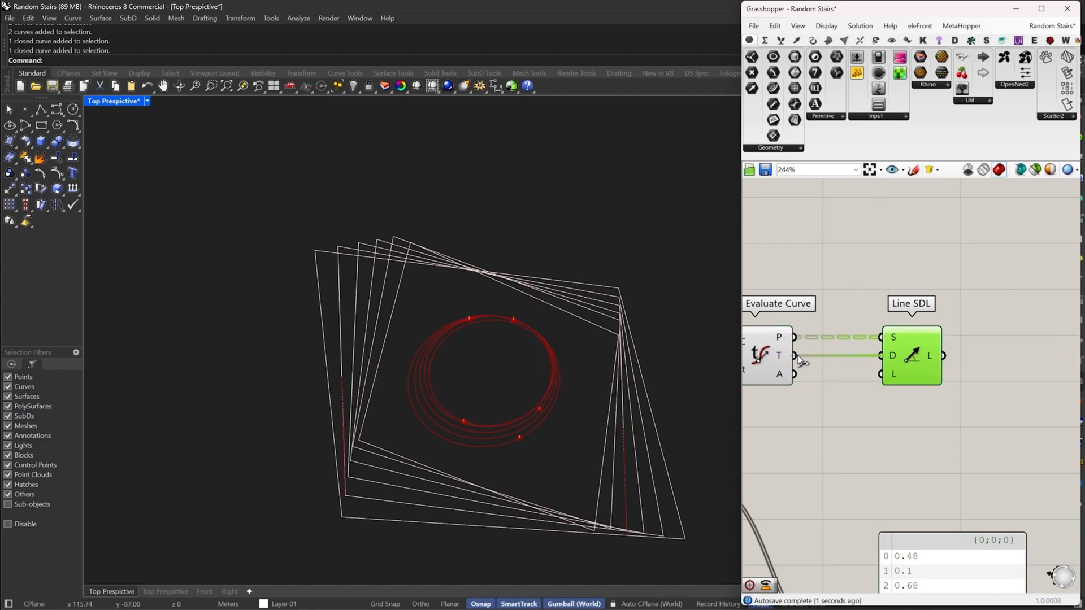
pyautogui.moveTo(799, 359); pyautogui.dragTo(799, 358)
pyautogui.moveTo(891, 359)
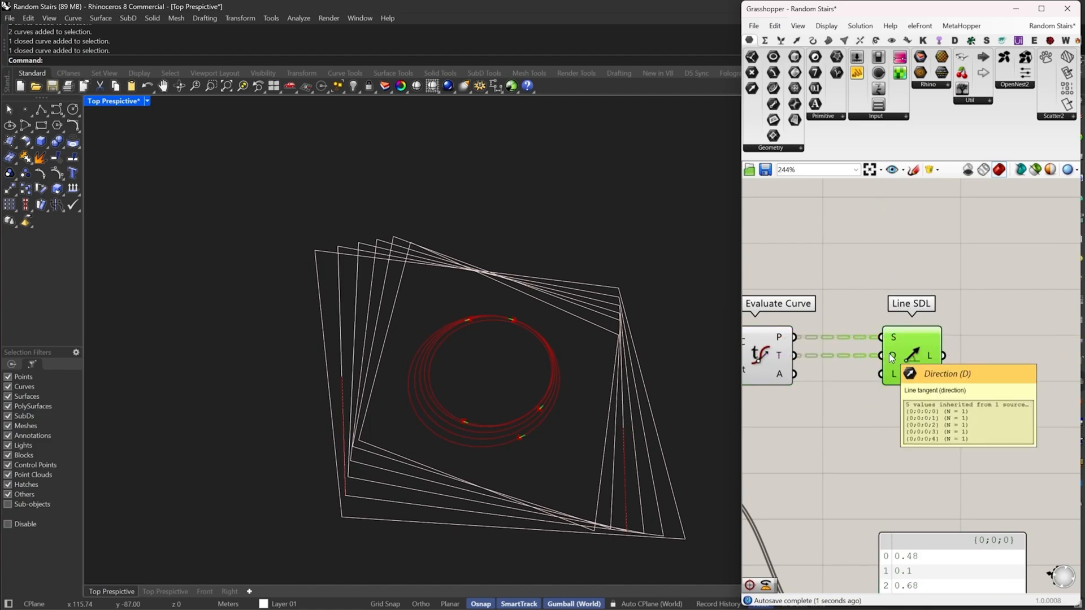
pyautogui.scroll(10, 475, 322)
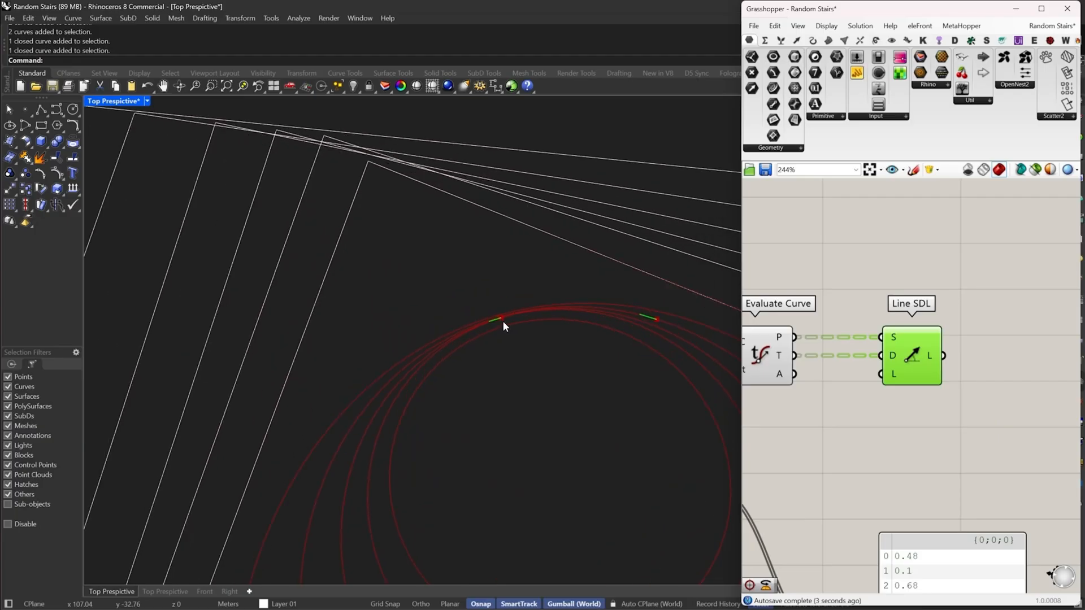
pyautogui.scroll(-3, 503, 320)
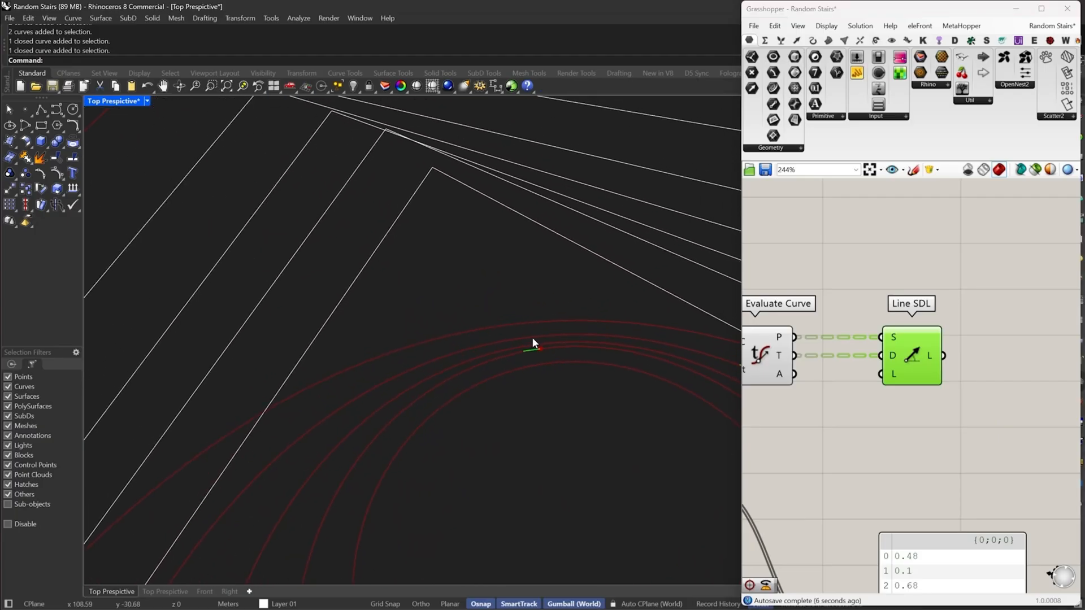
# Delete the unconnected 0.00 number slider below the Relay
pyautogui.scroll(-5, 957, 385)
pyautogui.moveTo(956, 354); pyautogui.dragTo(980, 364, button='right')
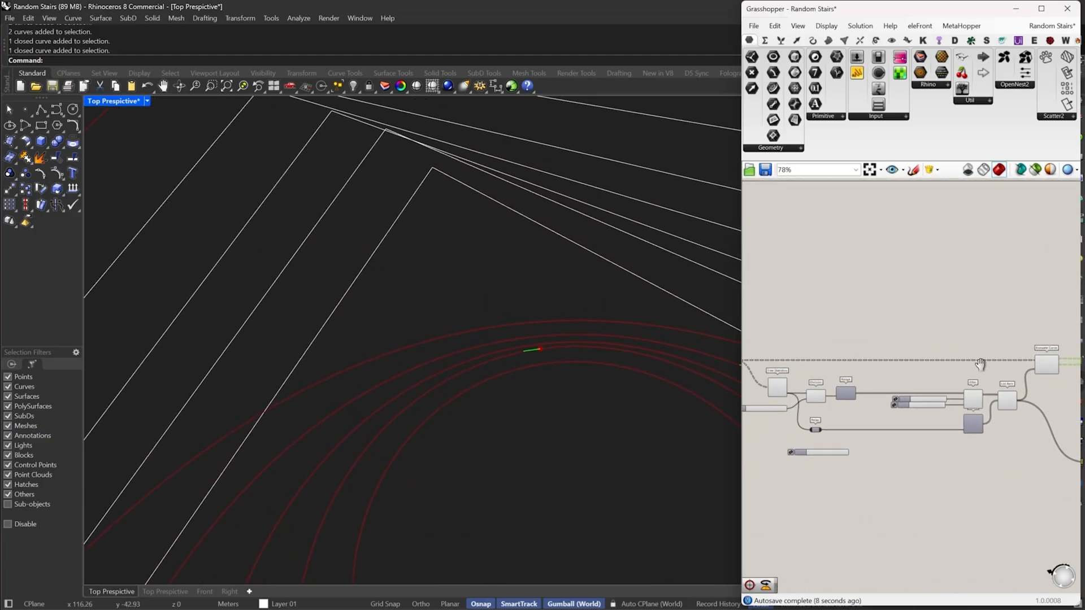
pyautogui.scroll(3, 917, 465)
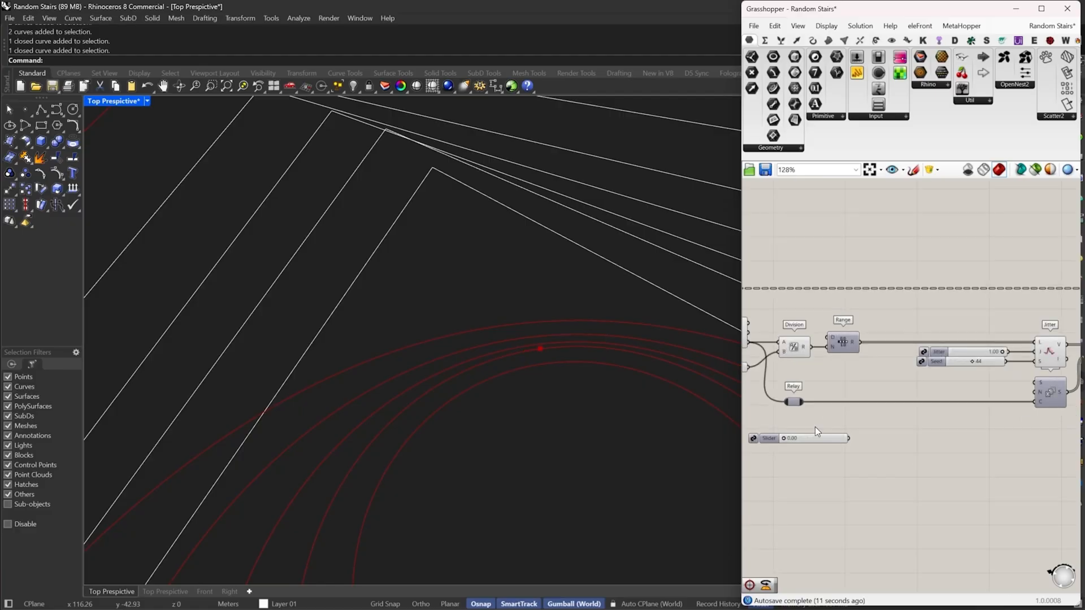
pyautogui.click(810, 437)
pyautogui.moveTo(918, 430); pyautogui.dragTo(892, 406, button='right')
pyautogui.press('Delete')
# Add a Deconstruct Arc component above Evaluate Curve and connect the scaled circles from Scale's G output to its A input
pyautogui.moveTo(808, 317); pyautogui.dragTo(909, 331, button='right')
pyautogui.doubleClick(826, 315)
pyautogui.click(820, 383)
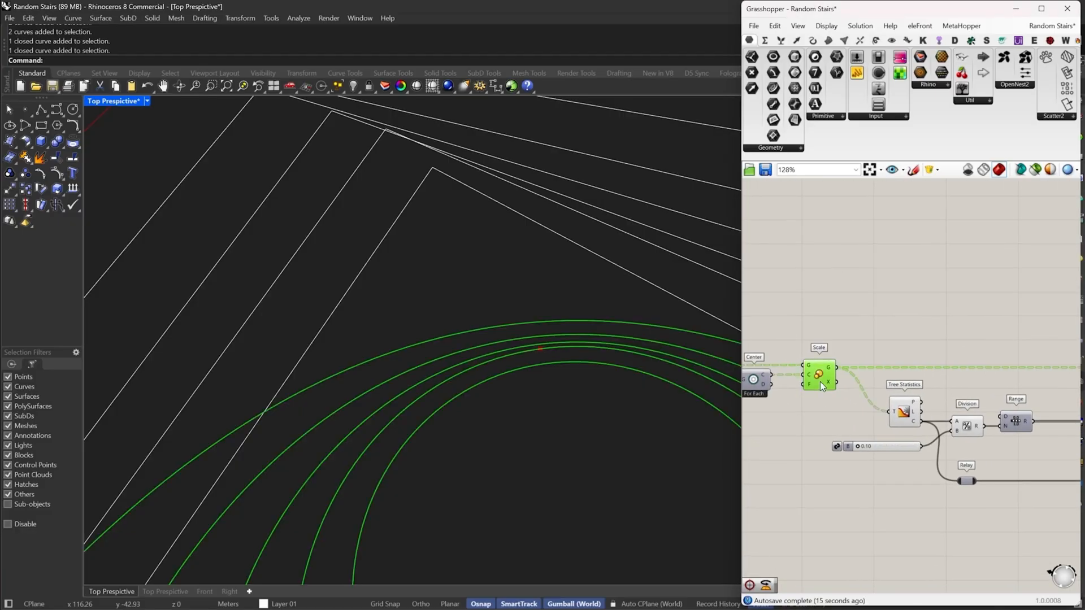
pyautogui.doubleClick(869, 334)
pyautogui.write('de')
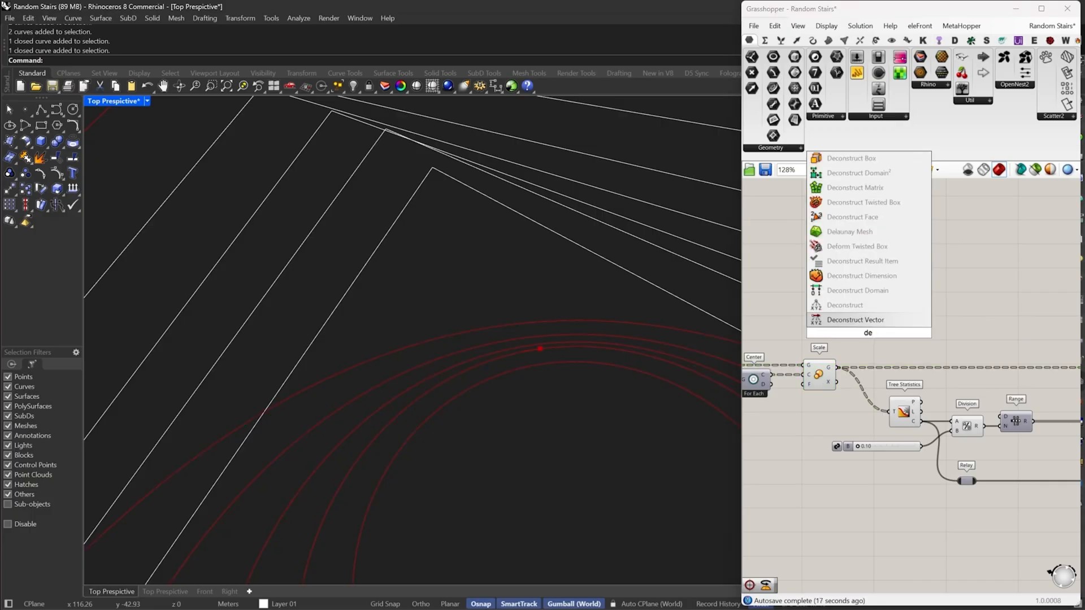
pyautogui.write(' arc')
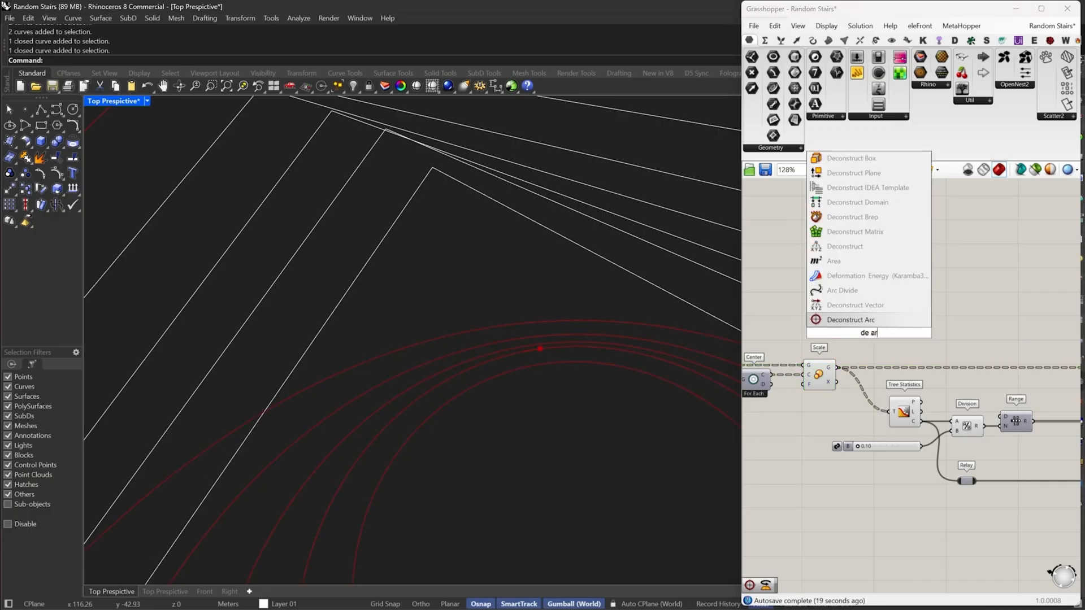
pyautogui.press('Return')
pyautogui.moveTo(875, 334); pyautogui.dragTo(1039, 332)
pyautogui.scroll(4, 1038, 332)
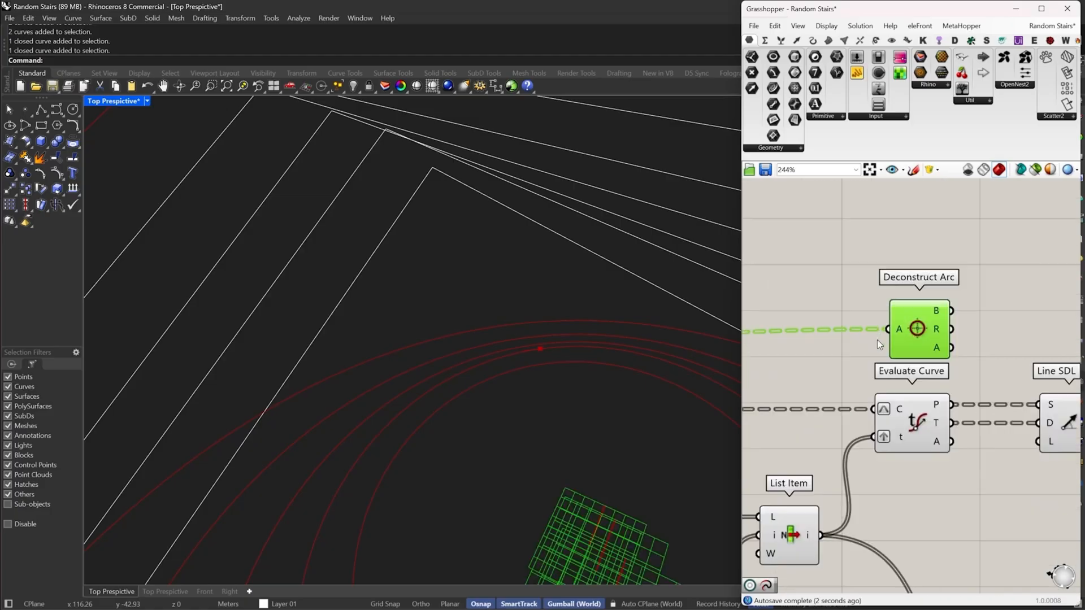
# Insert a Relay on the scaled-circle wire so it feeds both Deconstruct Arc and Evaluate Curve
pyautogui.doubleClick(820, 326)
pyautogui.moveTo(814, 327); pyautogui.dragTo(899, 425)
pyautogui.scroll(-6, 904, 421)
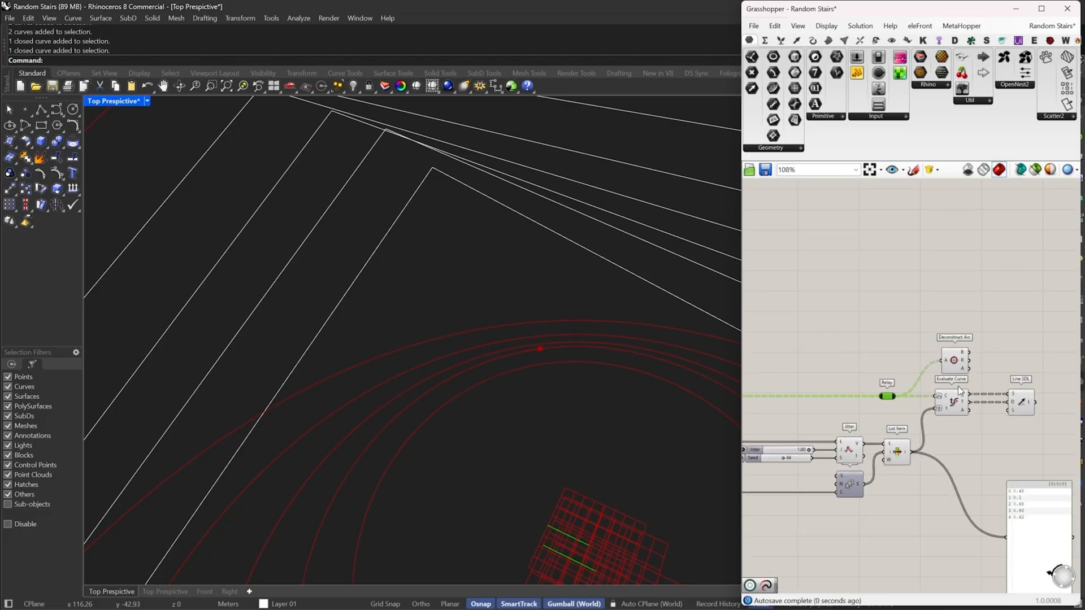
# Turn off the preview of the components from Scale through Evaluate Curve, leaving out Line SDL and Deconstruct Arc
pyautogui.moveTo(879, 446); pyautogui.dragTo(958, 466, button='right')
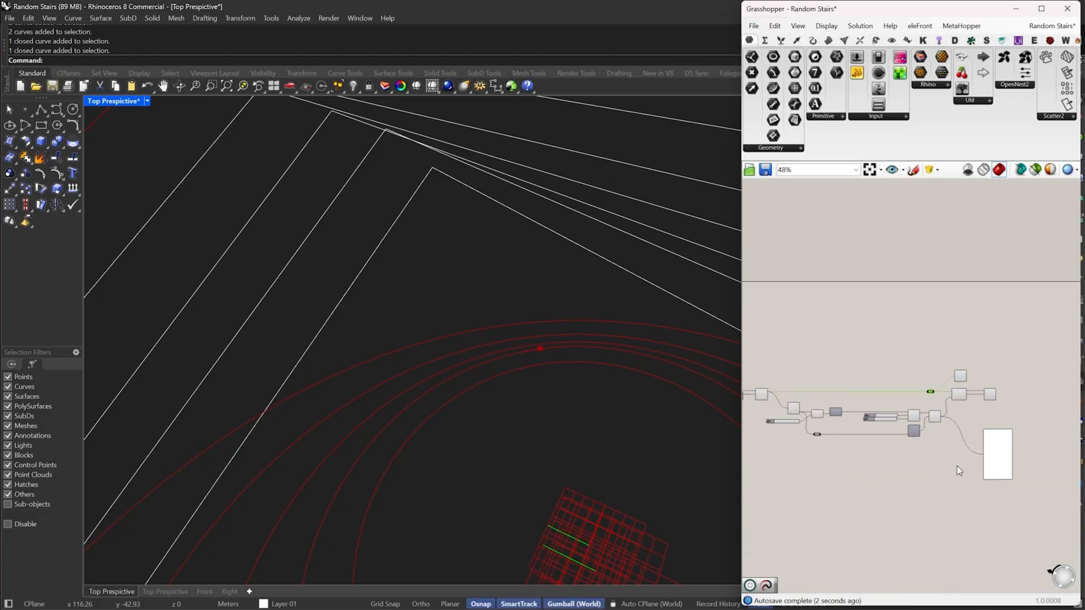
pyautogui.moveTo(957, 466); pyautogui.dragTo(731, 386)
pyautogui.rightClick(815, 353)
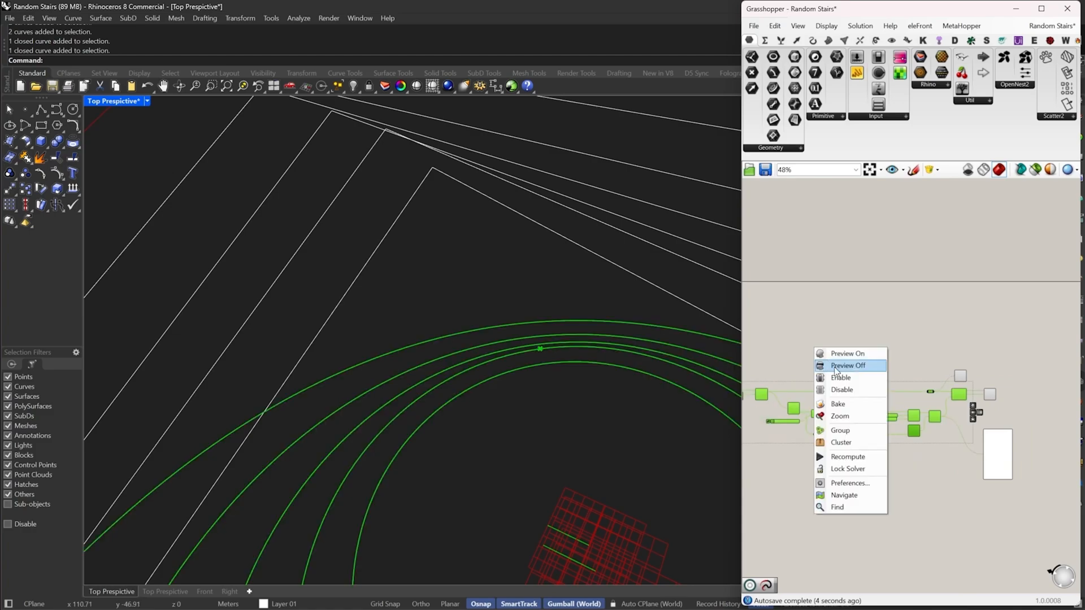
pyautogui.click(850, 366)
# Turn the preview of the Scale component's circles back on
pyautogui.scroll(5, 843, 388)
pyautogui.click(784, 331)
pyautogui.moveTo(784, 332); pyautogui.dragTo(757, 360, button='right')
pyautogui.scroll(-4, 960, 340)
pyautogui.scroll(-3, 1009, 357)
pyautogui.scroll(4, 842, 380)
pyautogui.click(830, 393)
pyautogui.click(841, 376)
pyautogui.middleClick(865, 284)
pyautogui.click(893, 291)
# Connect Deconstruct Arc's R output to Line SDL's L input and inspect the tangent lines in the viewport
pyautogui.moveTo(946, 373); pyautogui.dragTo(871, 361, button='right')
pyautogui.scroll(4, 870, 361)
pyautogui.scroll(2, 852, 344)
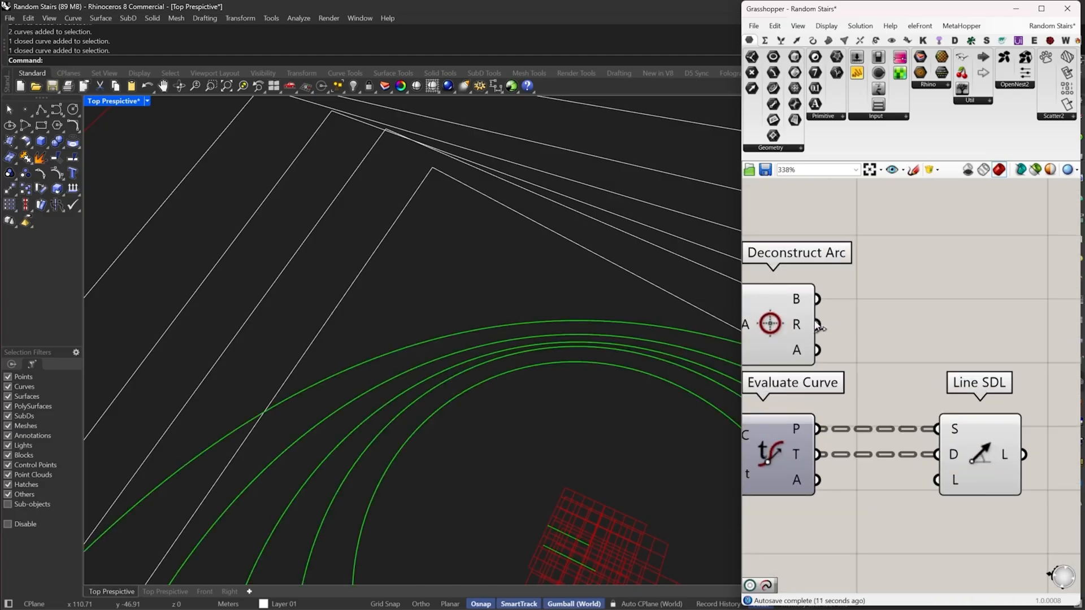
pyautogui.moveTo(873, 407); pyautogui.dragTo(938, 480)
pyautogui.click(980, 462)
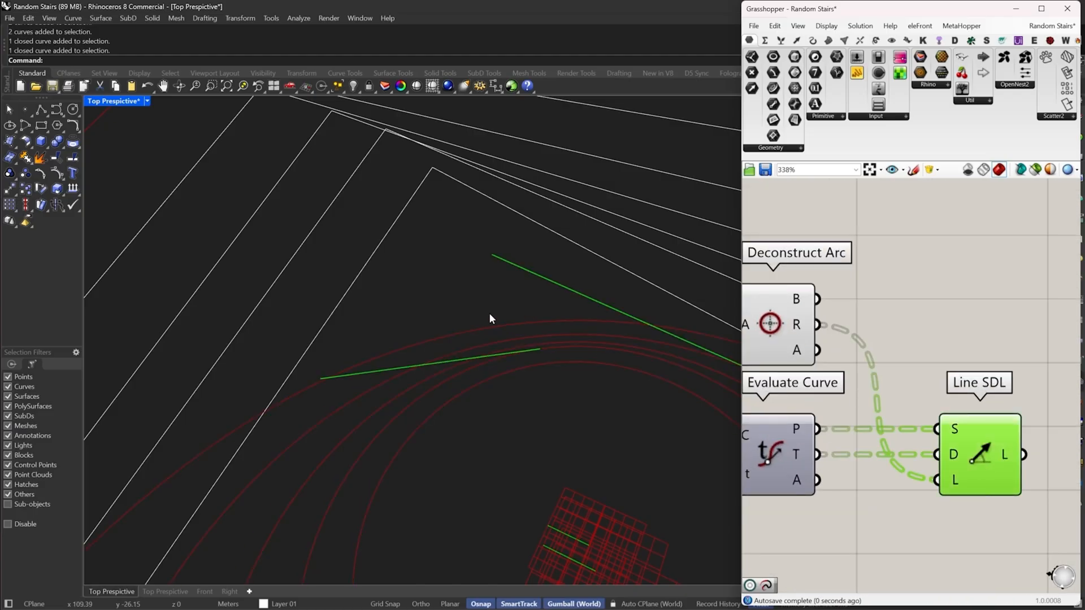
pyautogui.scroll(-2, 497, 321)
pyautogui.moveTo(495, 317); pyautogui.dragTo(547, 333, button='right')
# Set the expression x*5 on Deconstruct Arc's R output and inspect the tangent lines against the floor outlines
pyautogui.rightClick(799, 320)
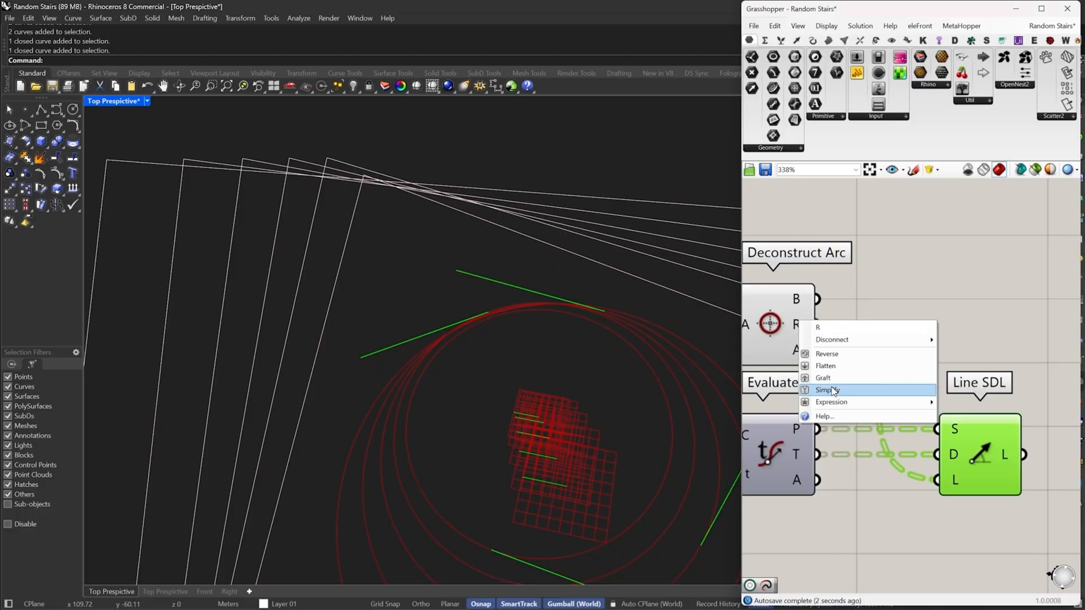
pyautogui.moveTo(828, 405)
pyautogui.click(966, 416)
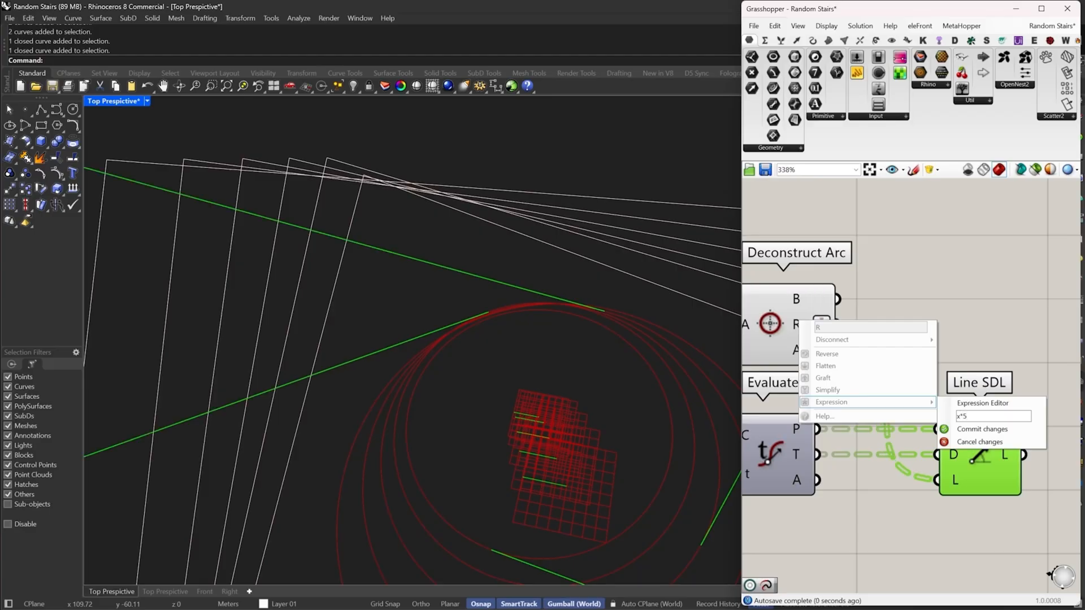
pyautogui.scroll(-5, 433, 331)
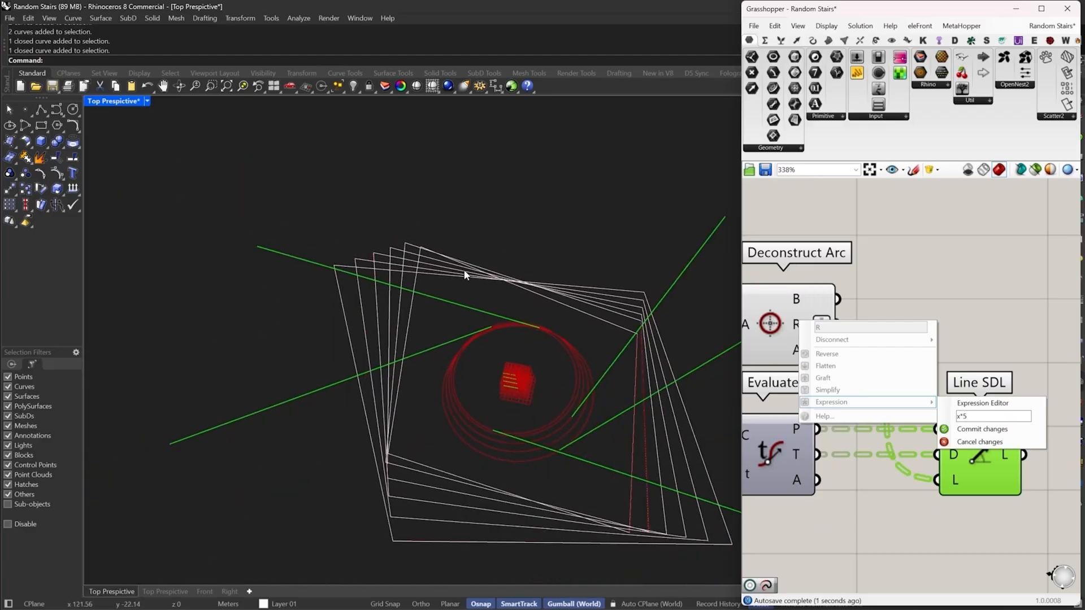
pyautogui.scroll(-3, 447, 291)
pyautogui.scroll(2, 621, 403)
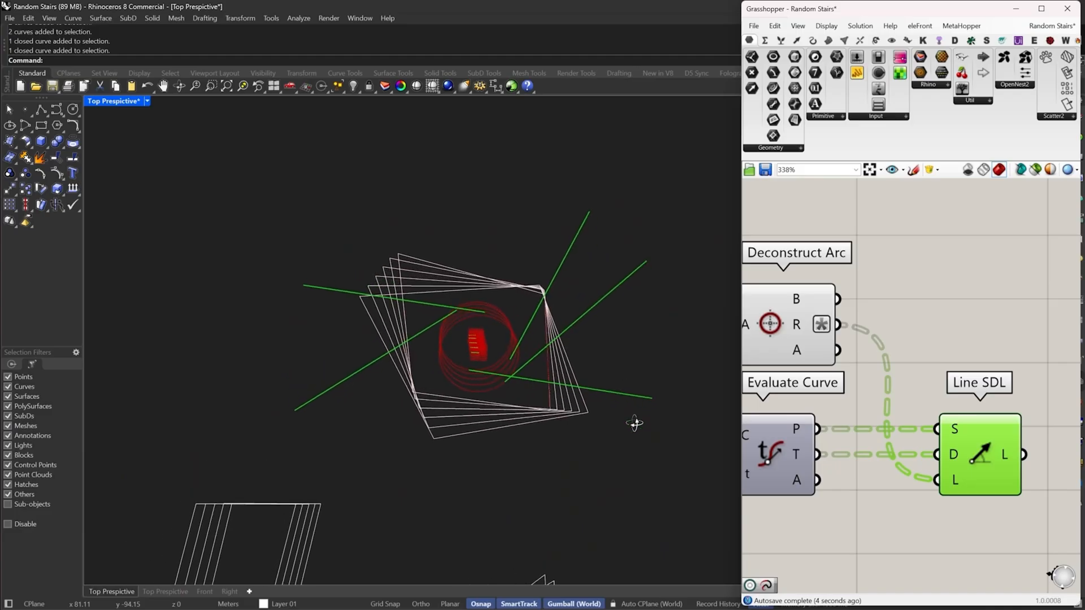
pyautogui.scroll(4, 516, 364)
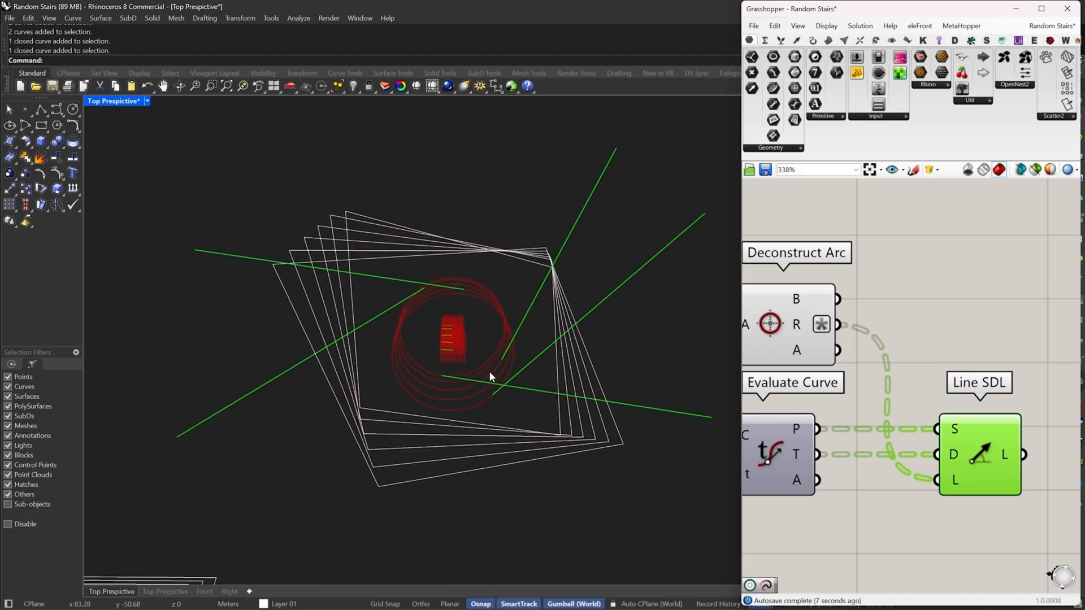
pyautogui.scroll(-5, 506, 395)
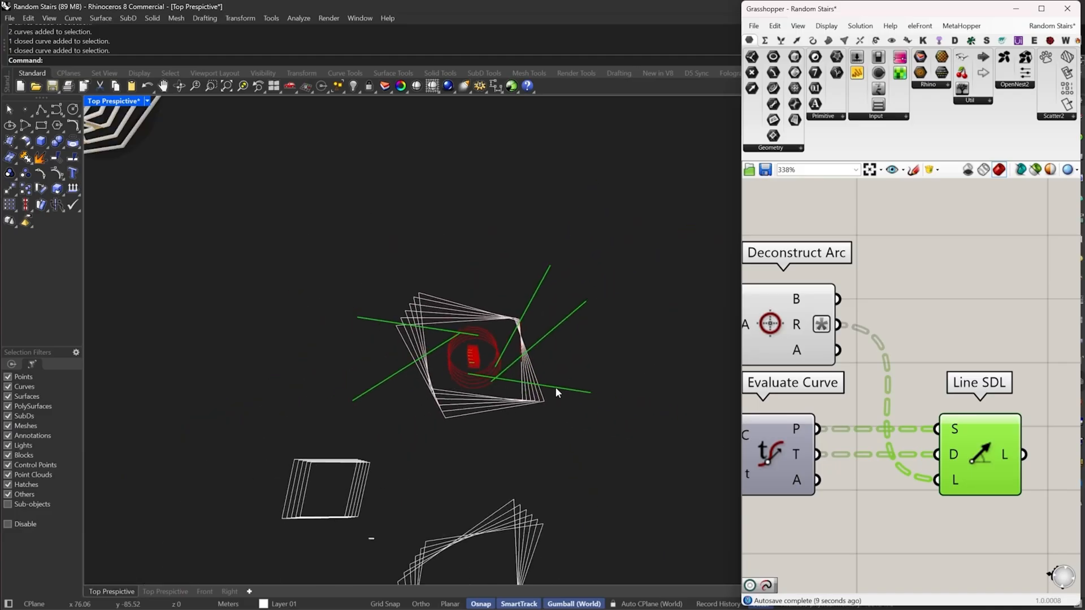
pyautogui.moveTo(555, 387); pyautogui.dragTo(489, 357, button='right')
pyautogui.scroll(-3, 813, 410)
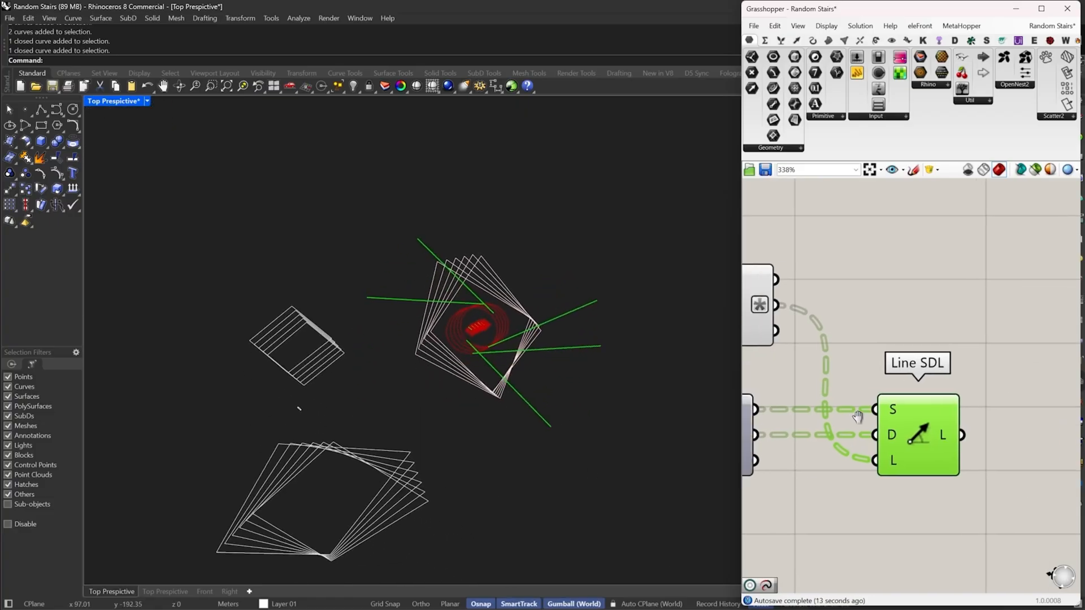
# Add an Extend Curve component after Line SDL and connect Line SDL's L output to its C input
pyautogui.doubleClick(968, 405)
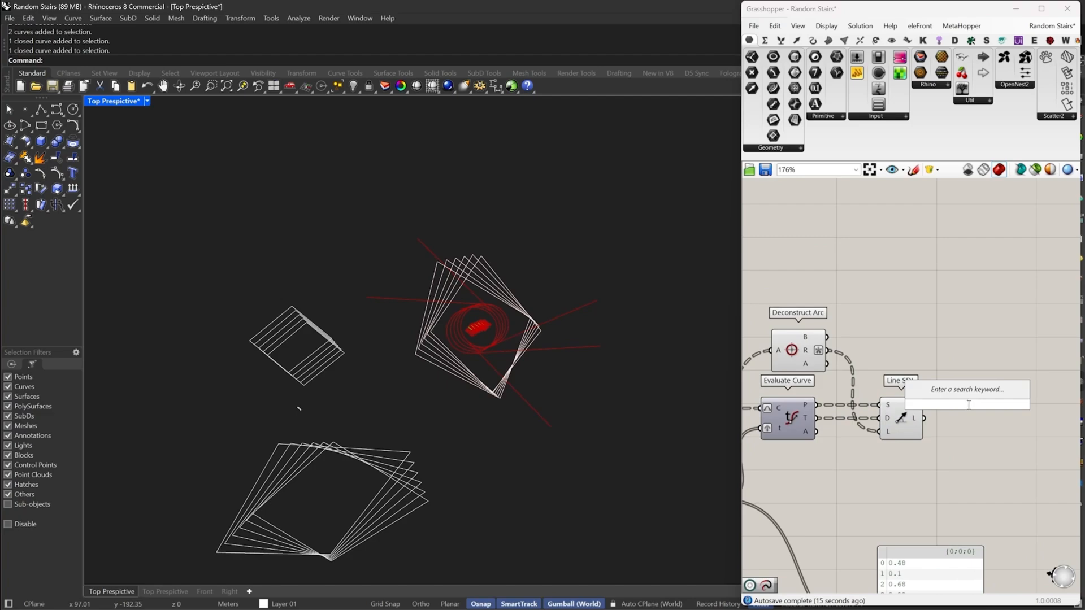
pyautogui.write('ext')
pyautogui.click(953, 393)
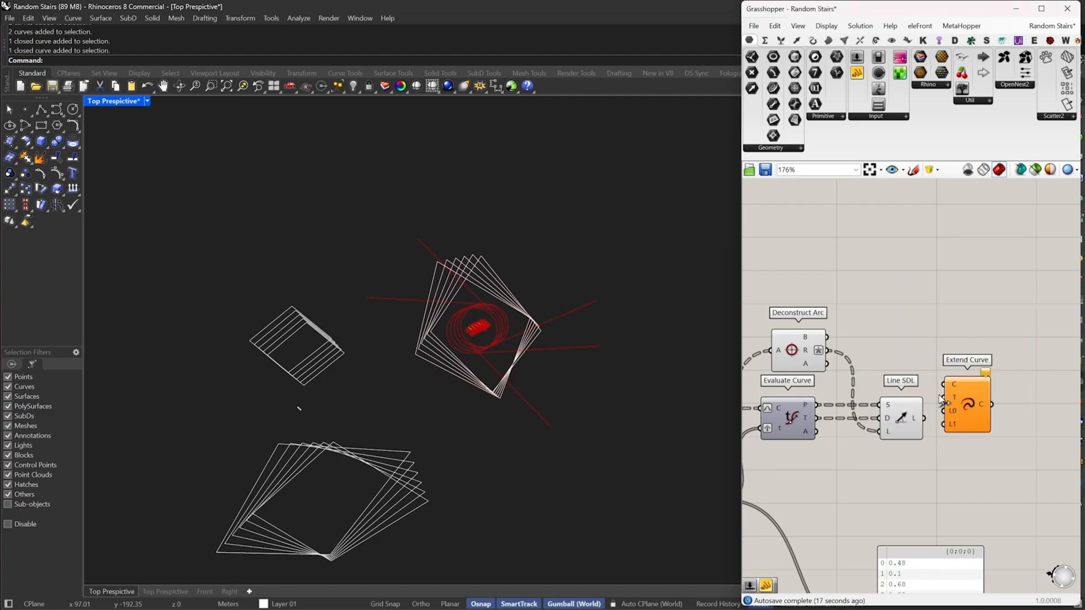
pyautogui.scroll(1, 937, 390)
pyautogui.moveTo(942, 384); pyautogui.dragTo(1026, 449)
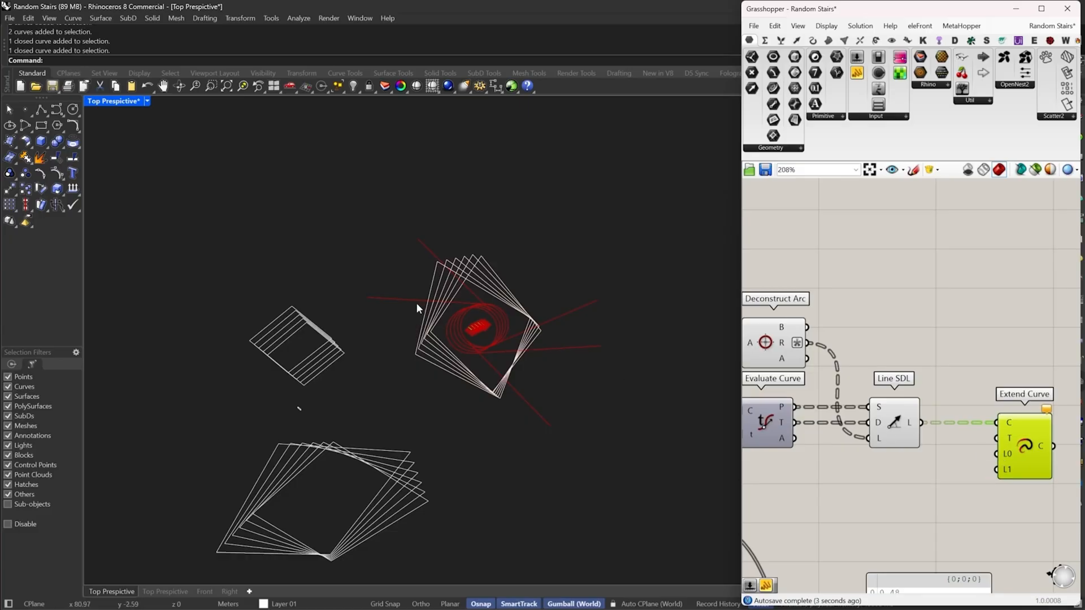
# Connect Deconstruct Arc's R output to Extend Curve's L0 input and a panel containing 0 to its L1 input
pyautogui.scroll(5, 497, 357)
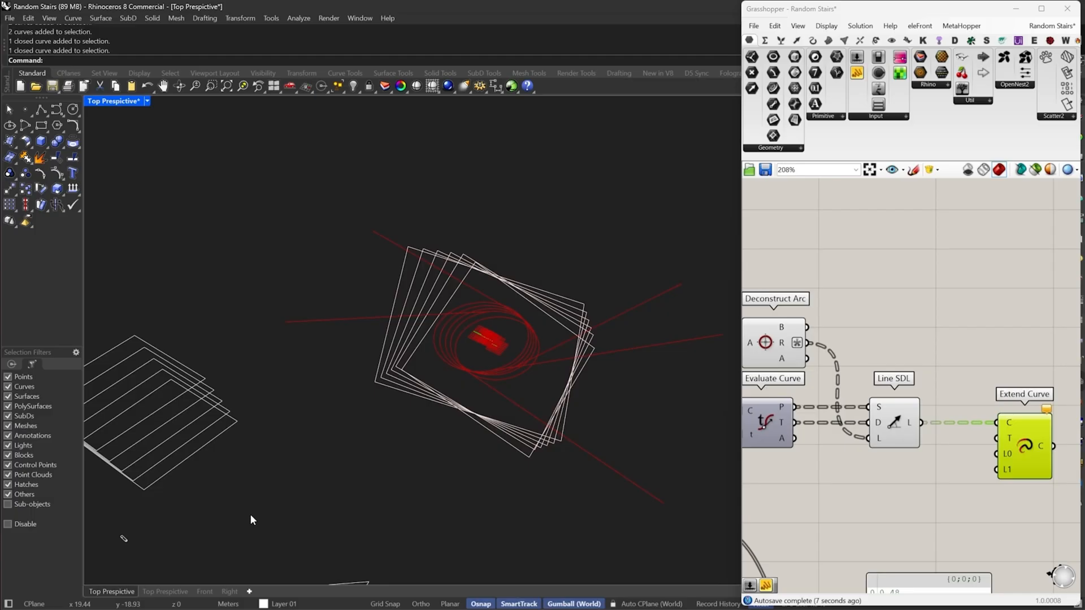
pyautogui.moveTo(997, 454); pyautogui.dragTo(806, 343)
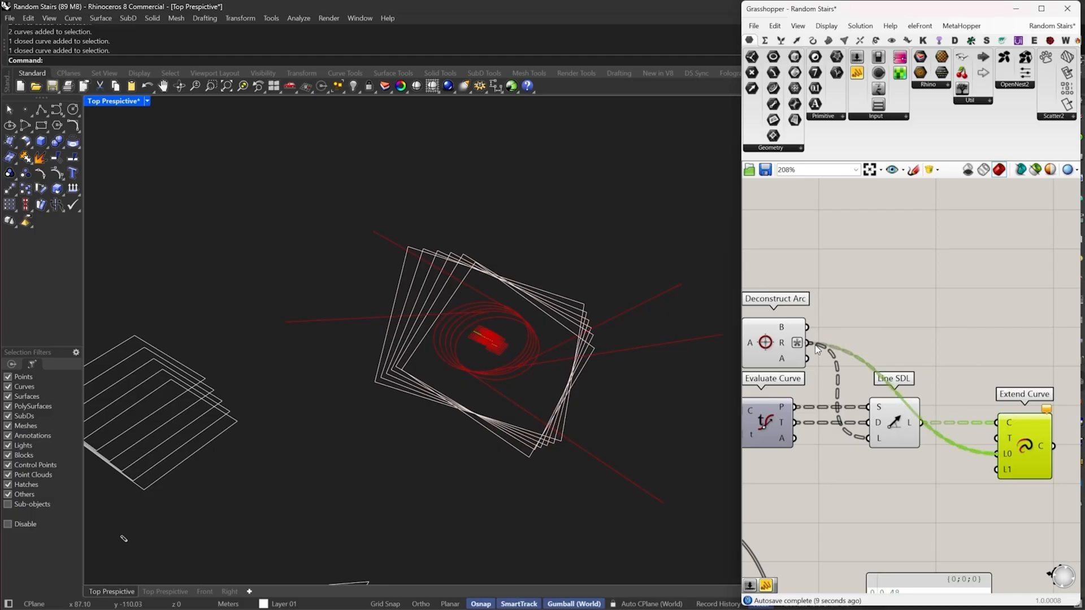
pyautogui.moveTo(951, 414); pyautogui.dragTo(908, 366, button='right')
pyautogui.doubleClick(907, 440)
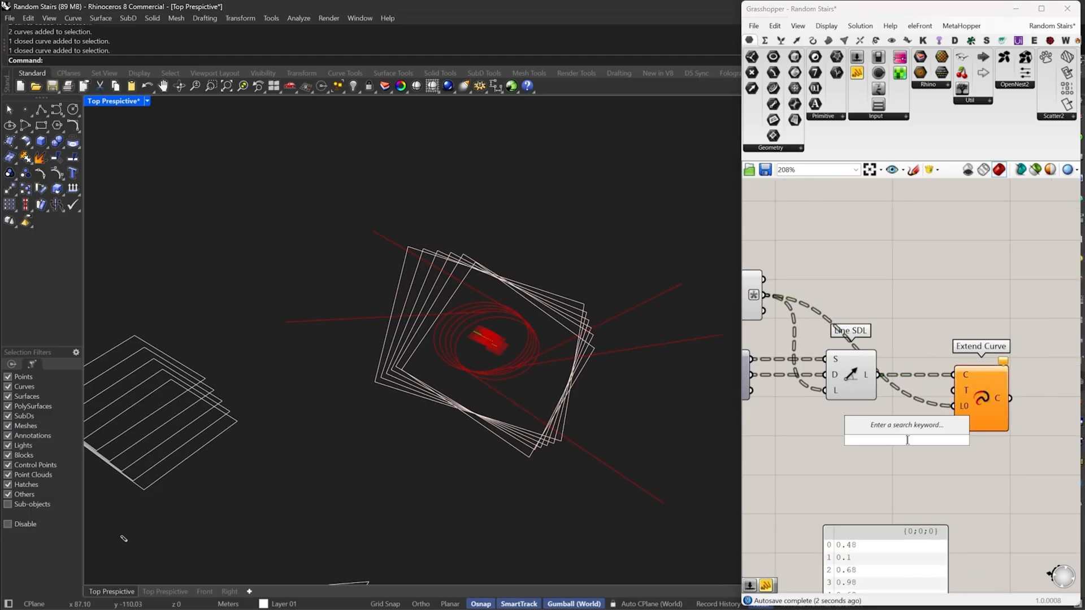
pyautogui.write('"')
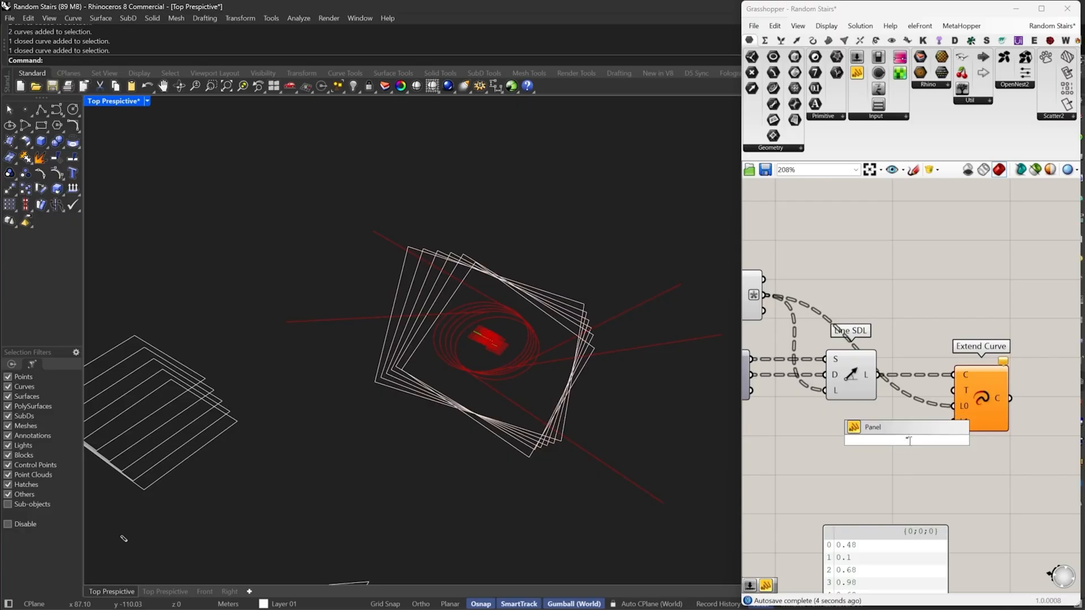
pyautogui.write('0')
pyautogui.press('Return')
pyautogui.moveTo(920, 434); pyautogui.dragTo(923, 422)
pyautogui.scroll(-3, 924, 425)
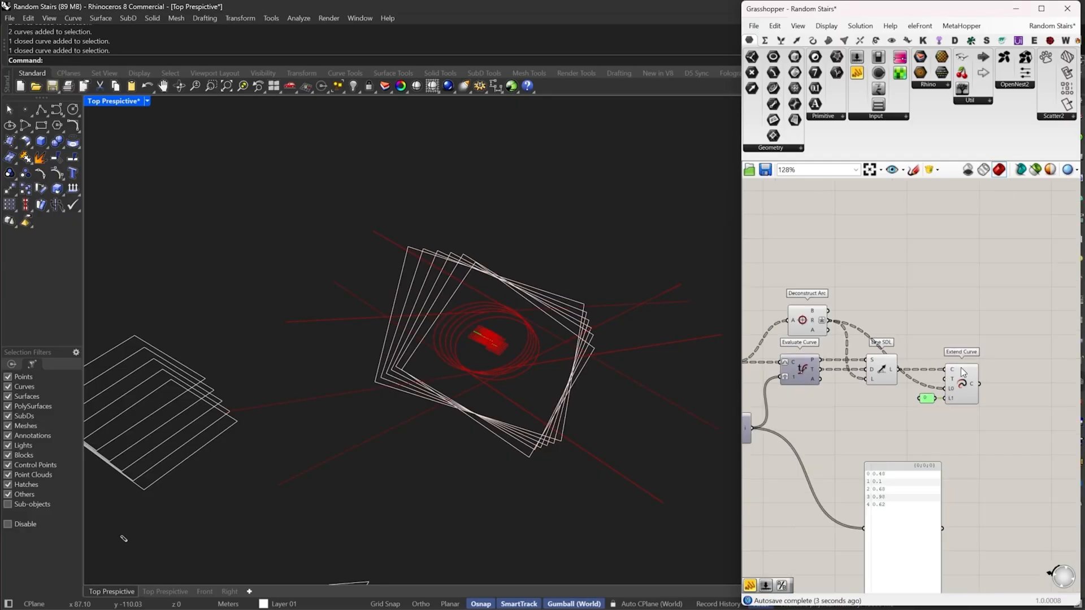
pyautogui.click(954, 394)
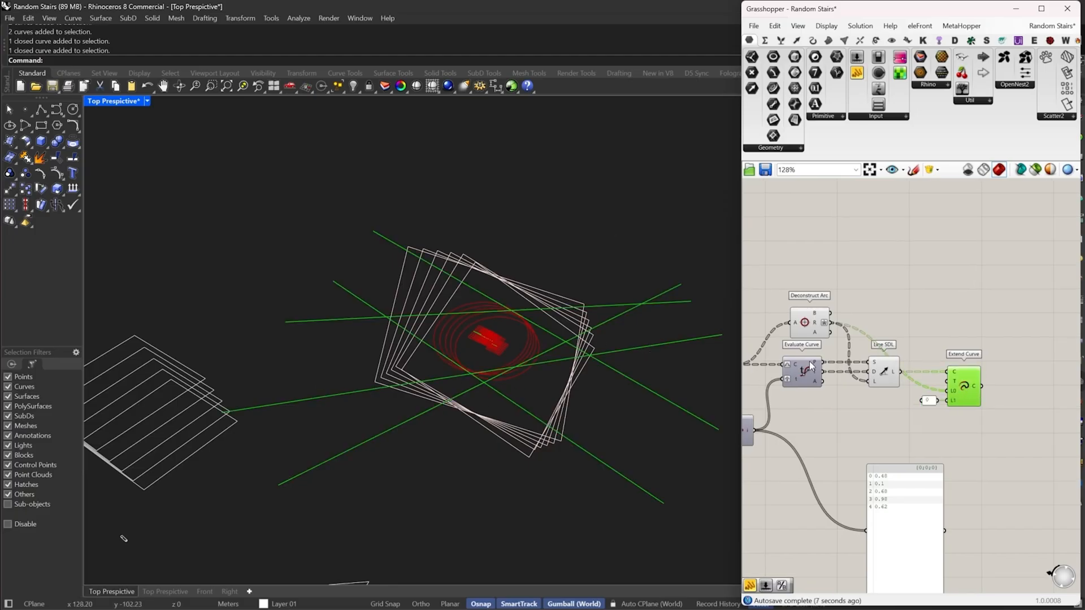
# Add a Curve parameter after Extend Curve and connect Extend Curve's C output to it
pyautogui.moveTo(1018, 329); pyautogui.dragTo(937, 327, button='right')
pyautogui.click(898, 267)
pyautogui.click(772, 89)
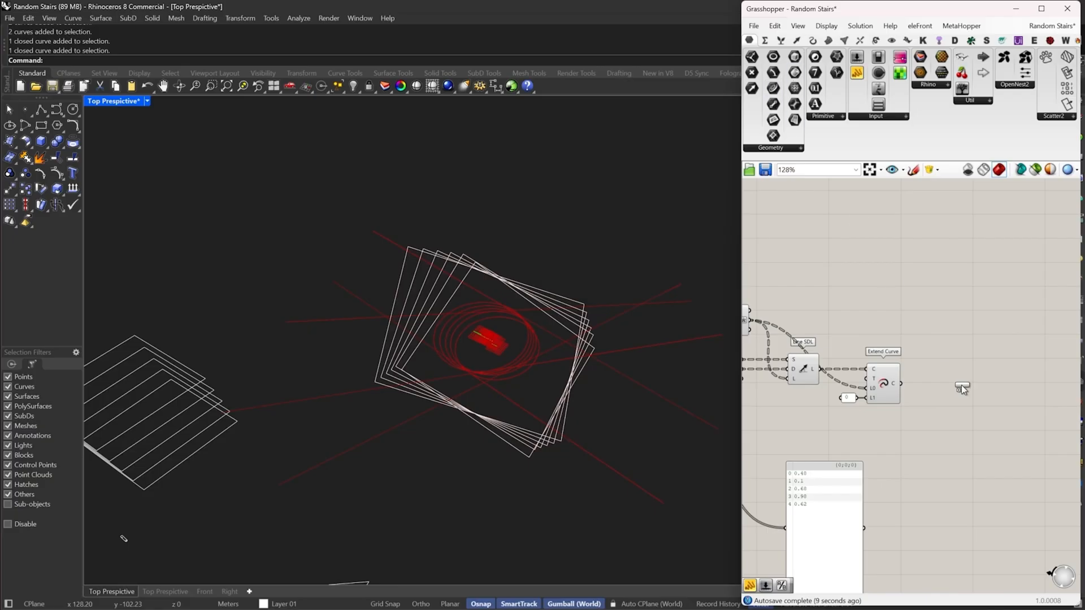
pyautogui.click(958, 357)
pyautogui.moveTo(945, 356); pyautogui.dragTo(962, 377)
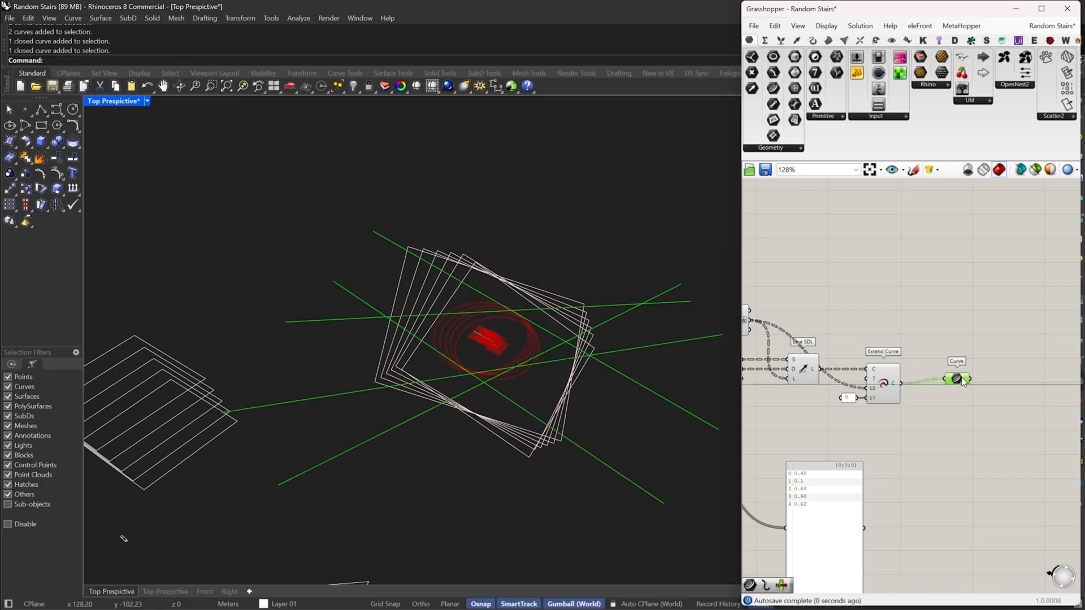
# Group the Curve parameter on its own and change the group's outline to a rounded blob
pyautogui.moveTo(962, 387); pyautogui.dragTo(927, 376, button='right')
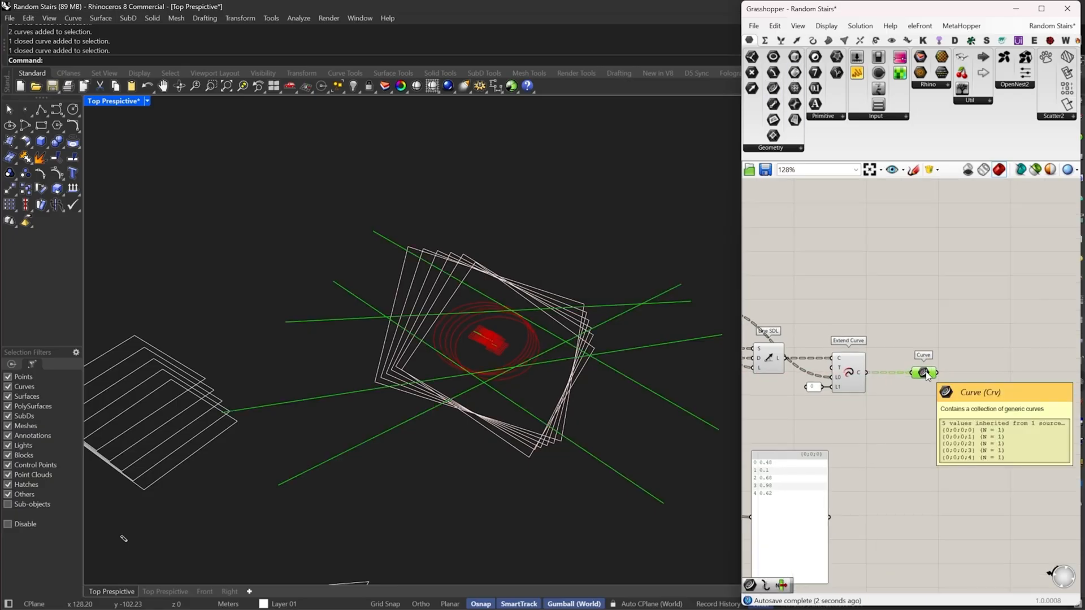
pyautogui.rightClick(927, 374)
pyautogui.rightClick(950, 356)
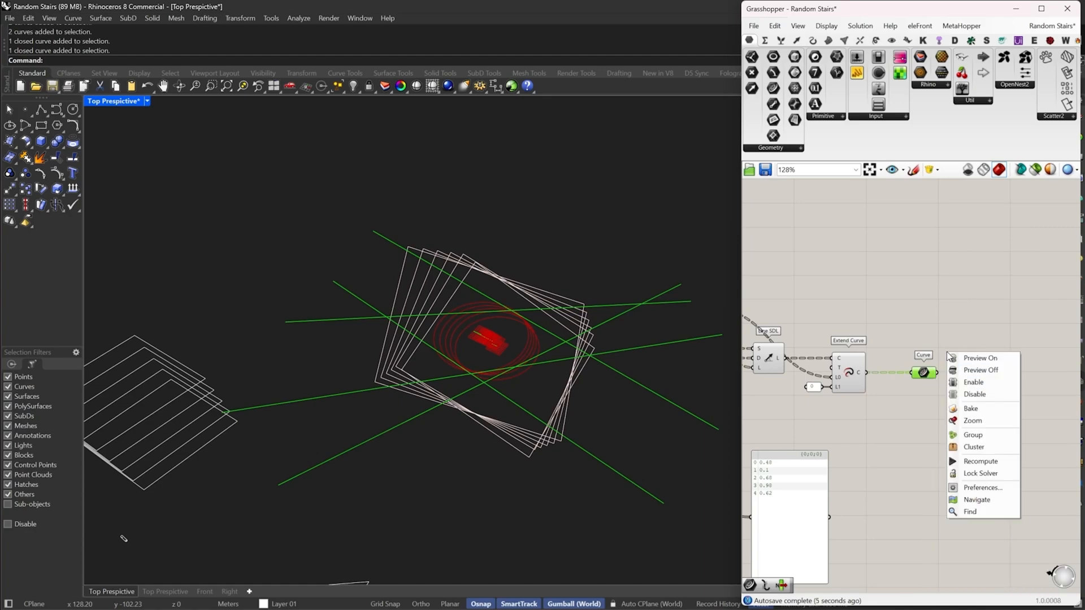
pyautogui.click(973, 420)
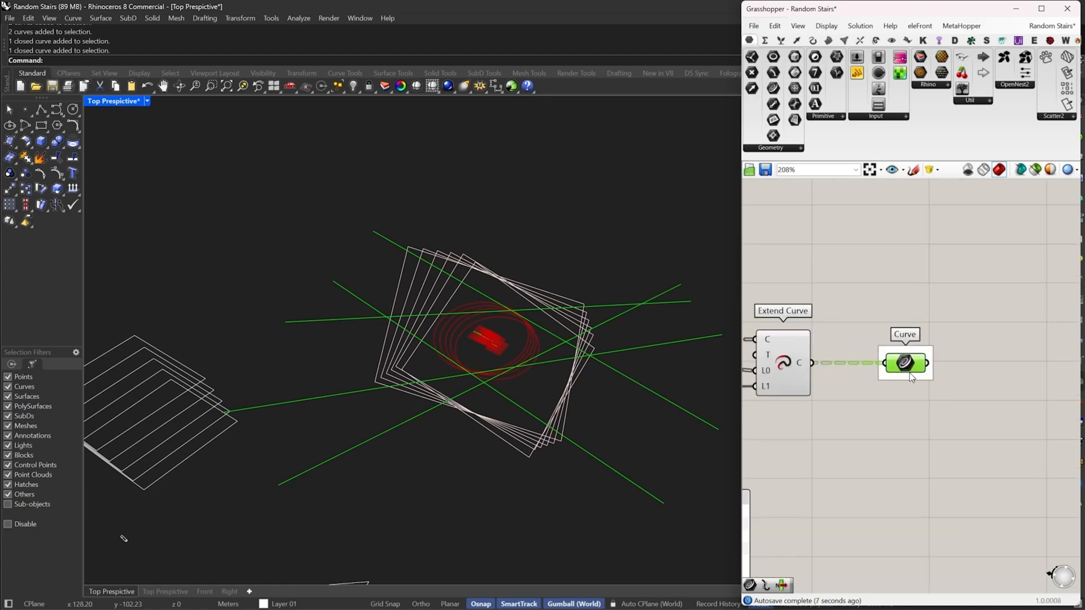
pyautogui.rightClick(909, 374)
pyautogui.click(940, 422)
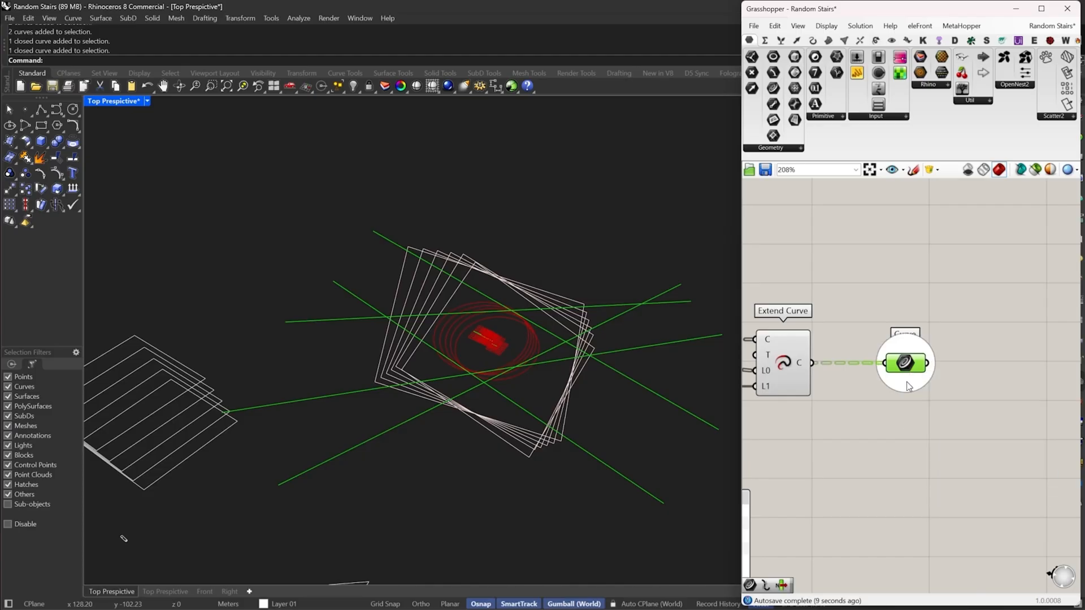
pyautogui.click(907, 383)
pyautogui.scroll(-9, 977, 387)
pyautogui.scroll(5, 847, 390)
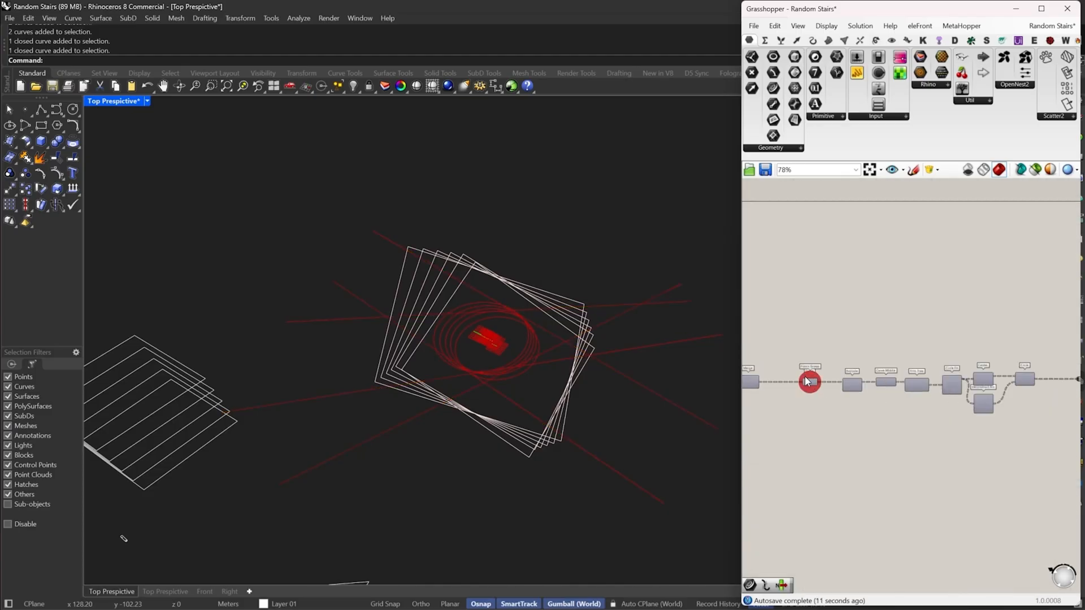
pyautogui.scroll(4, 808, 379)
pyautogui.scroll(-10, 805, 378)
pyautogui.scroll(4, 1001, 377)
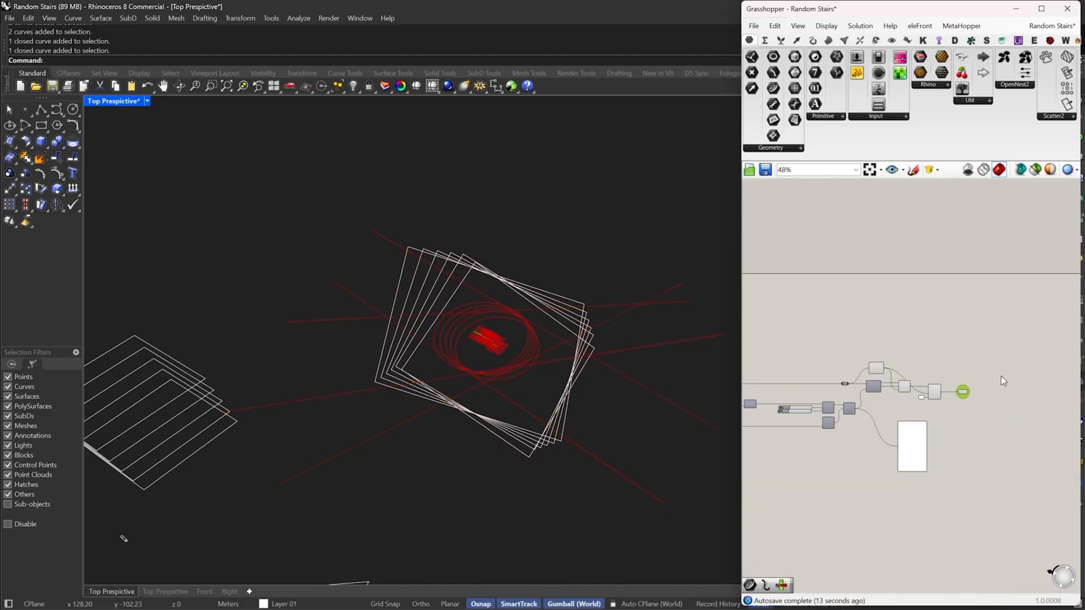
# Name the group around the Curve parameter after Extend Curve "Extended Curves"
pyautogui.scroll(5, 999, 376)
pyautogui.click(905, 417)
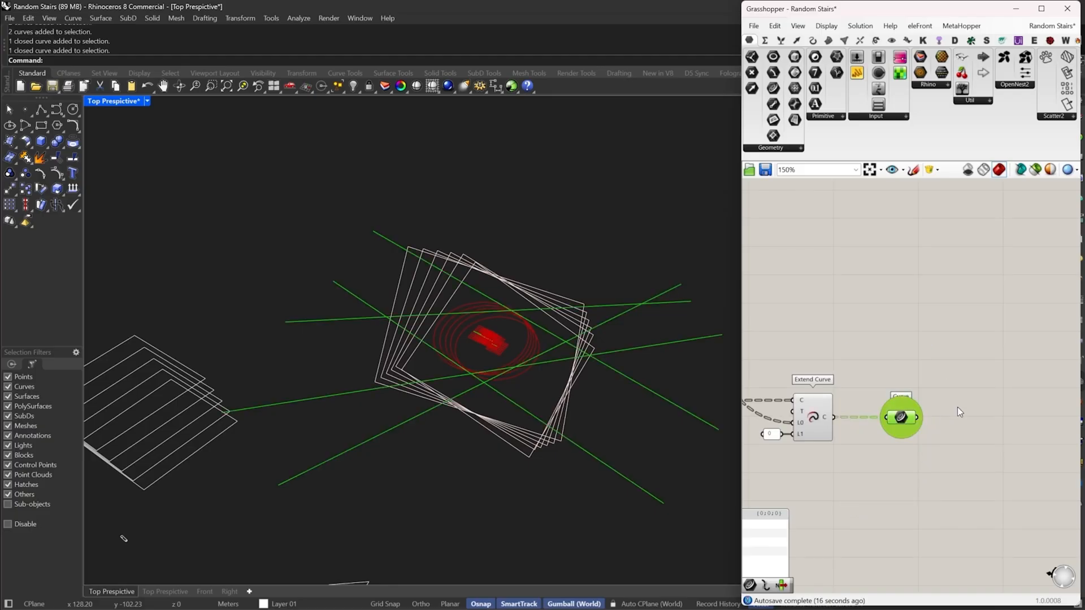
pyautogui.scroll(2, 920, 374)
pyautogui.rightClick(873, 400)
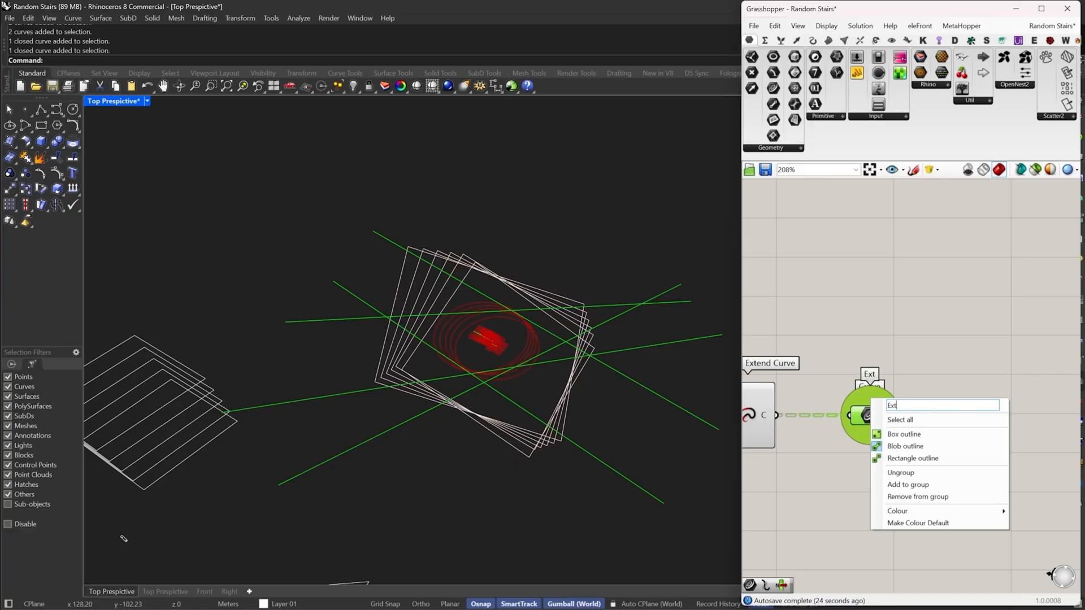
pyautogui.write('Extended Cu')
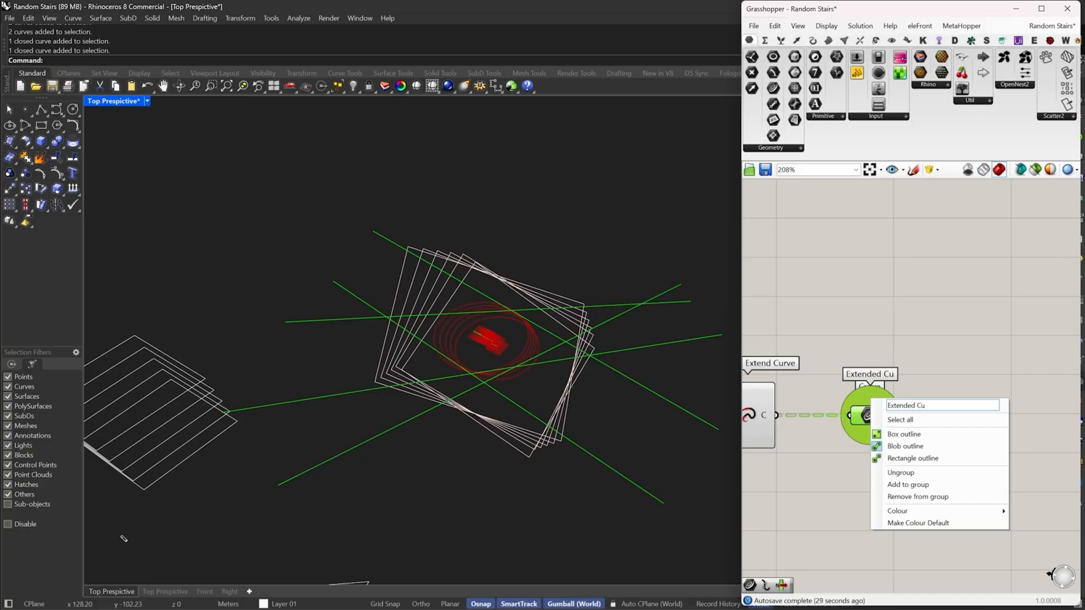
pyautogui.write('rves')
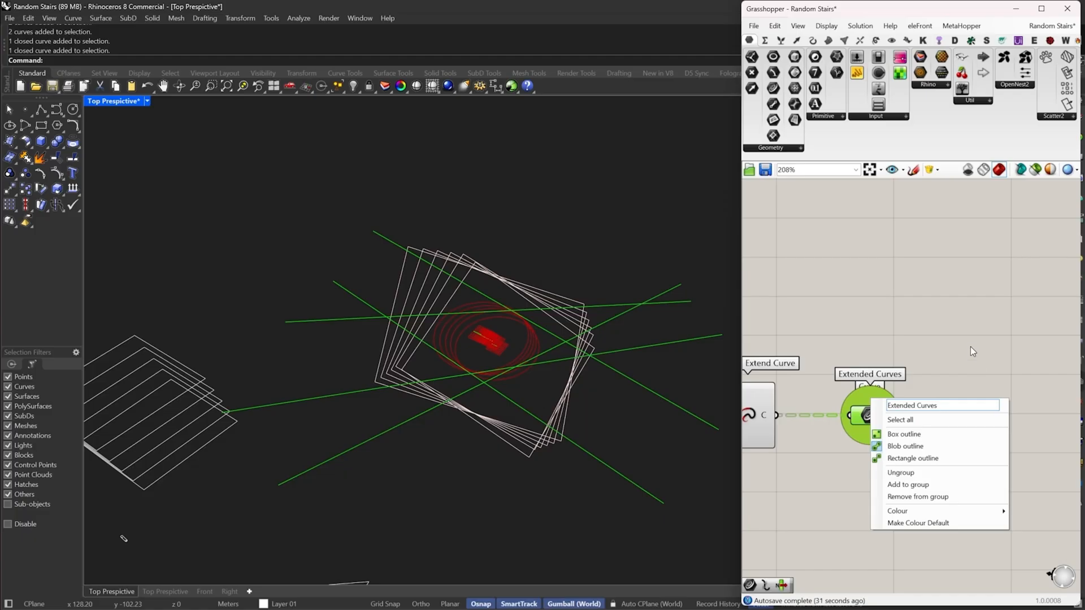
pyautogui.click(971, 351)
# Open the colour settings of the Extended Curves group
pyautogui.scroll(-5, 901, 374)
pyautogui.scroll(4, 899, 378)
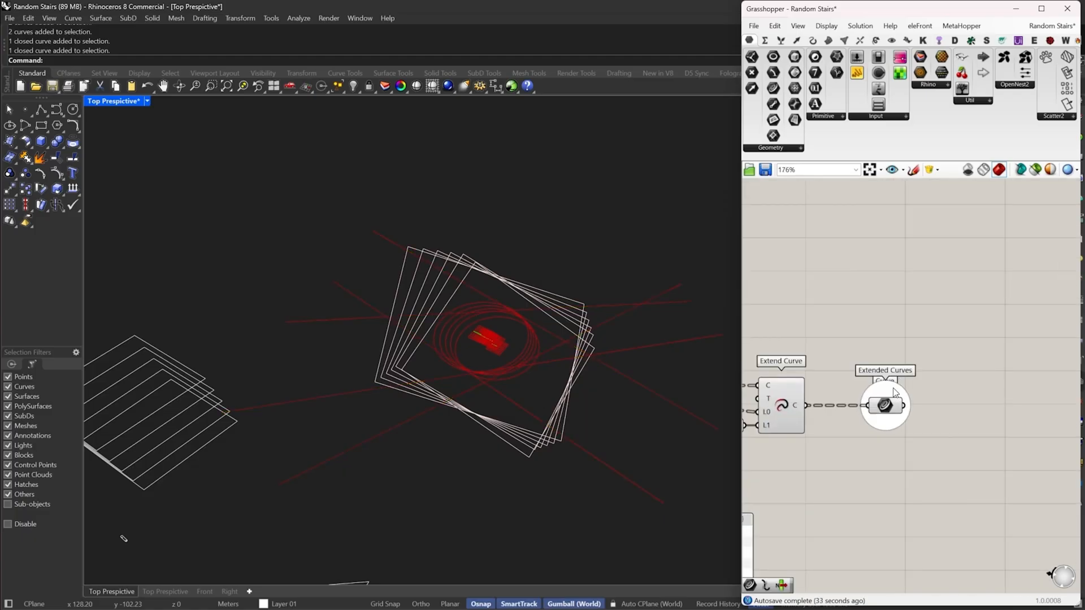
pyautogui.click(895, 393)
pyautogui.scroll(-3, 894, 384)
pyautogui.scroll(3, 892, 373)
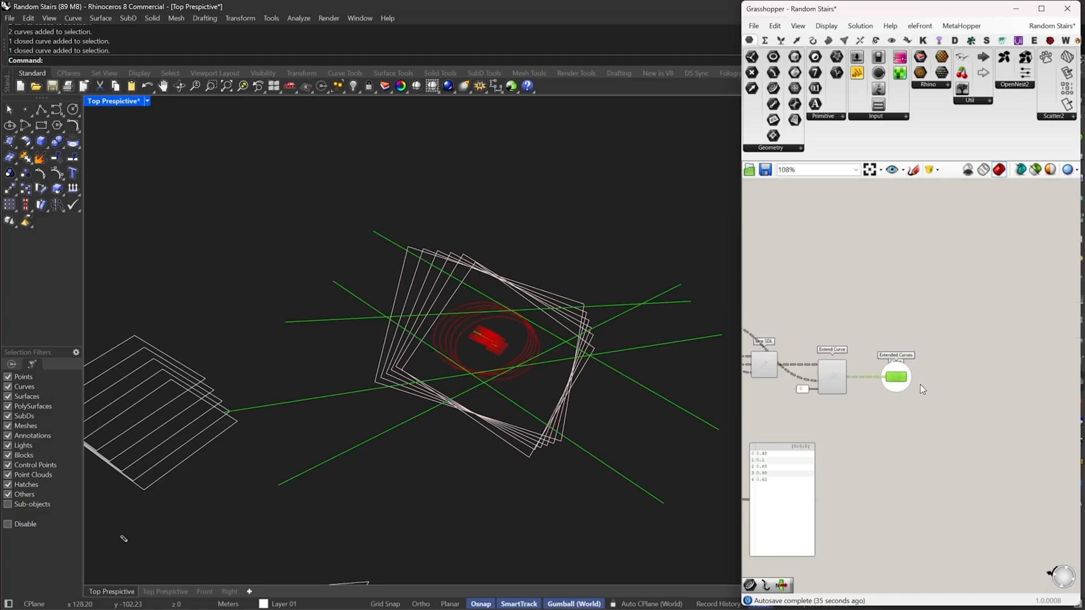
pyautogui.rightClick(892, 369)
pyautogui.moveTo(931, 478)
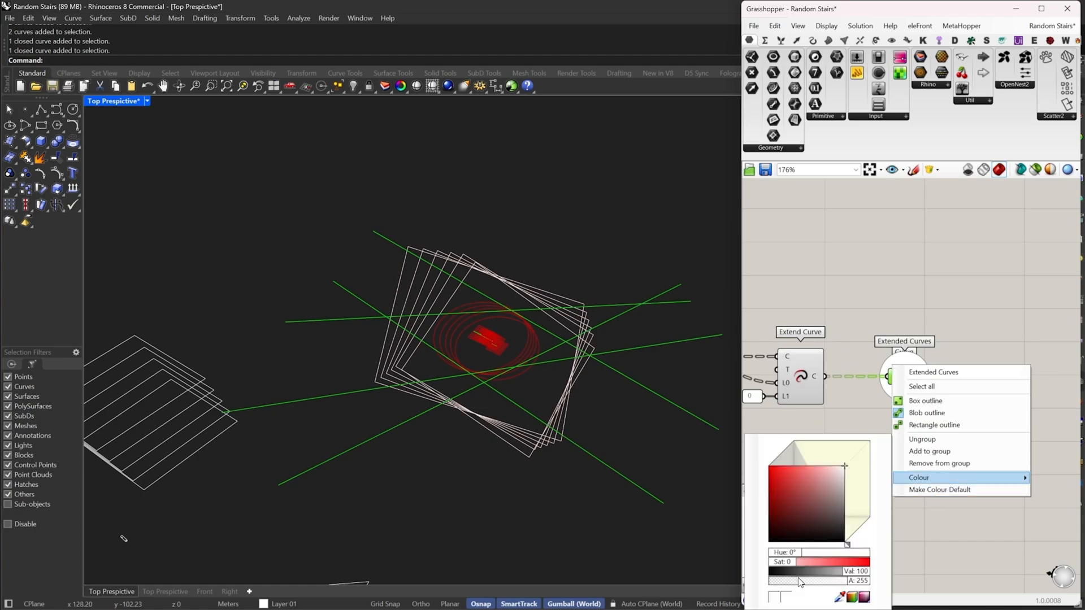
# Change the Extended Curves group colour to green with hue 110°, saturation 76 and value 79
pyautogui.moveTo(778, 556); pyautogui.dragTo(800, 553)
pyautogui.click(791, 475)
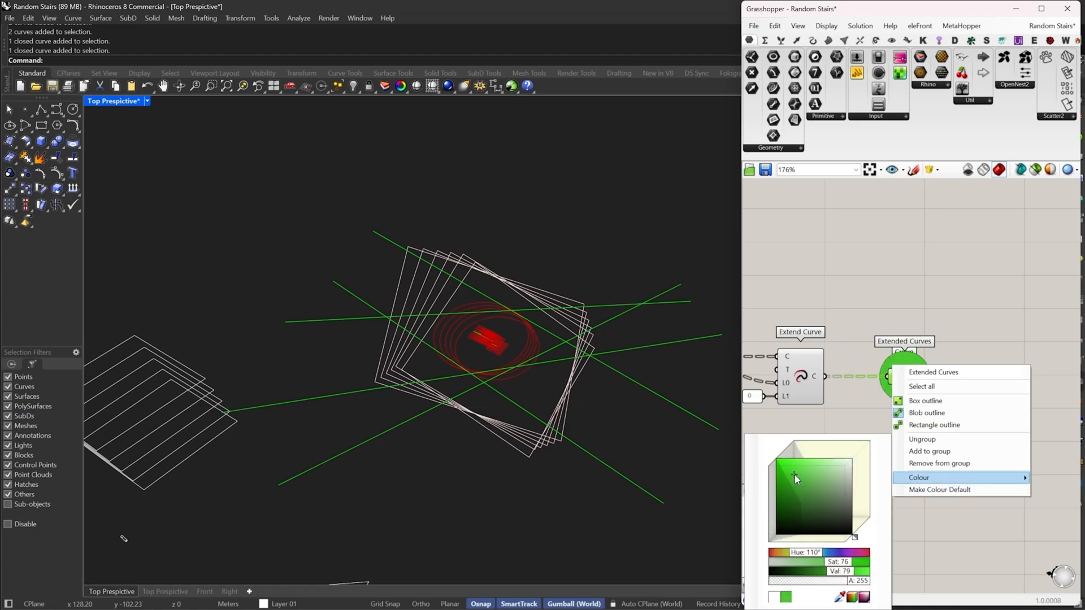
pyautogui.click(870, 312)
# Shrink the text panel beside List Item to fit its five values and centre-align it vertically with Deconstruct Arc and Evaluate Curve
pyautogui.scroll(-6, 873, 395)
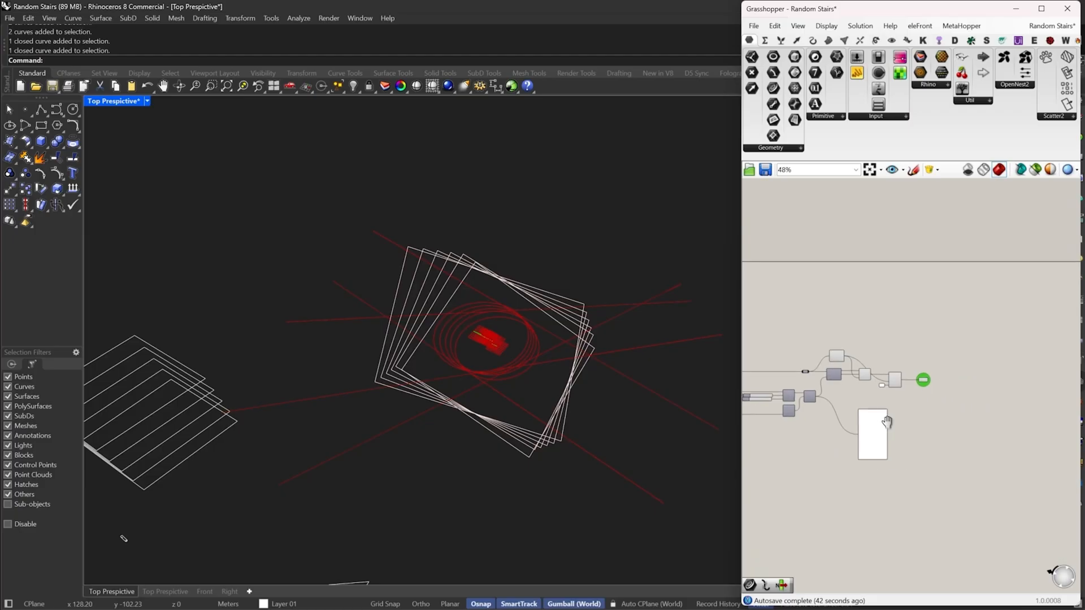
pyautogui.scroll(5, 873, 432)
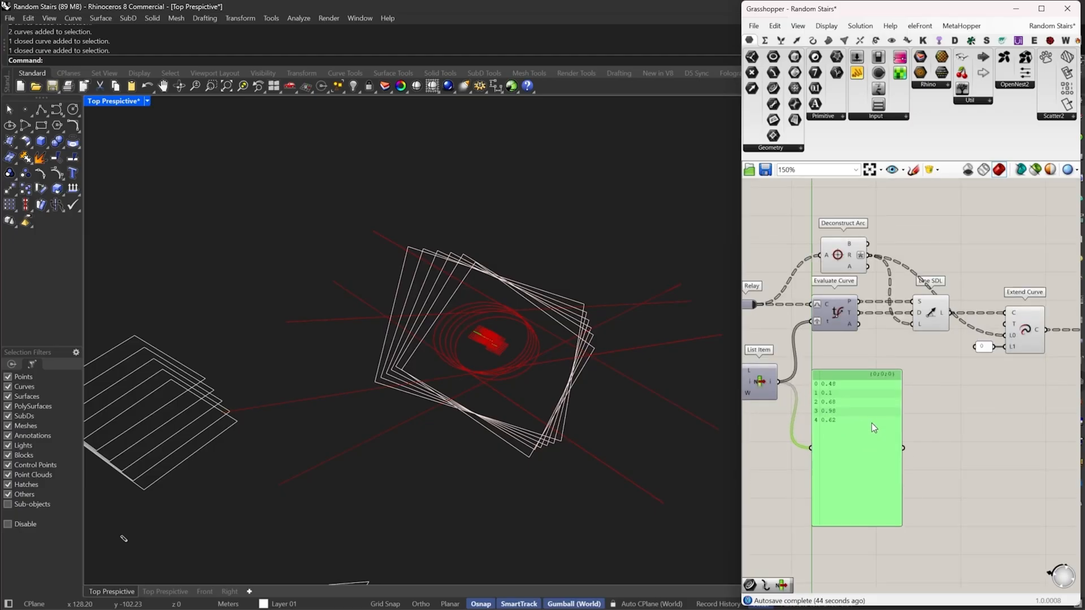
pyautogui.moveTo(859, 518); pyautogui.dragTo(870, 411)
pyautogui.click(919, 404)
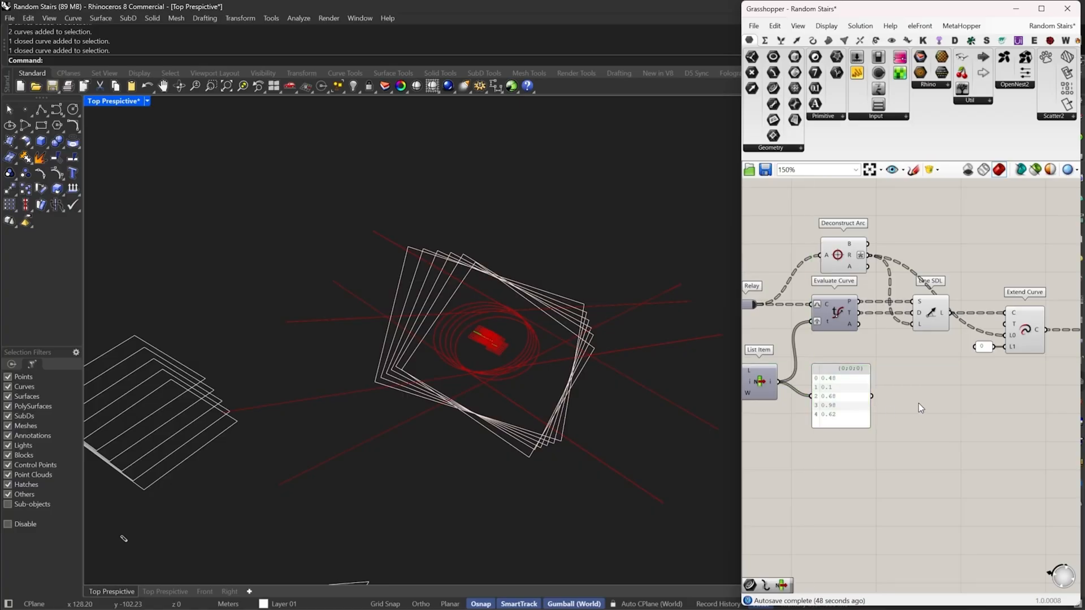
pyautogui.moveTo(874, 476); pyautogui.dragTo(817, 223)
pyautogui.click(840, 229)
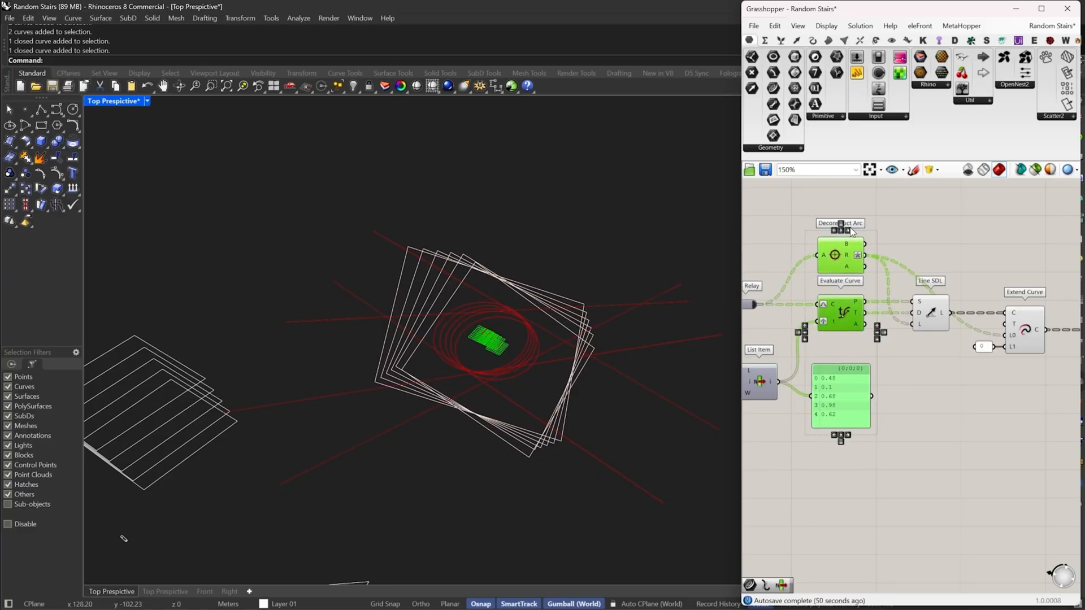
pyautogui.click(934, 455)
# Add an Offset Curve component beyond the Extended Curves container and feed the extended curves into its curve input
pyautogui.scroll(-3, 934, 455)
pyautogui.scroll(-2, 934, 455)
pyautogui.moveTo(989, 411); pyautogui.dragTo(909, 379, button='right')
pyautogui.scroll(-3, 999, 383)
pyautogui.scroll(4, 896, 394)
pyautogui.scroll(3, 896, 394)
pyautogui.click(887, 371)
pyautogui.scroll(2, 916, 379)
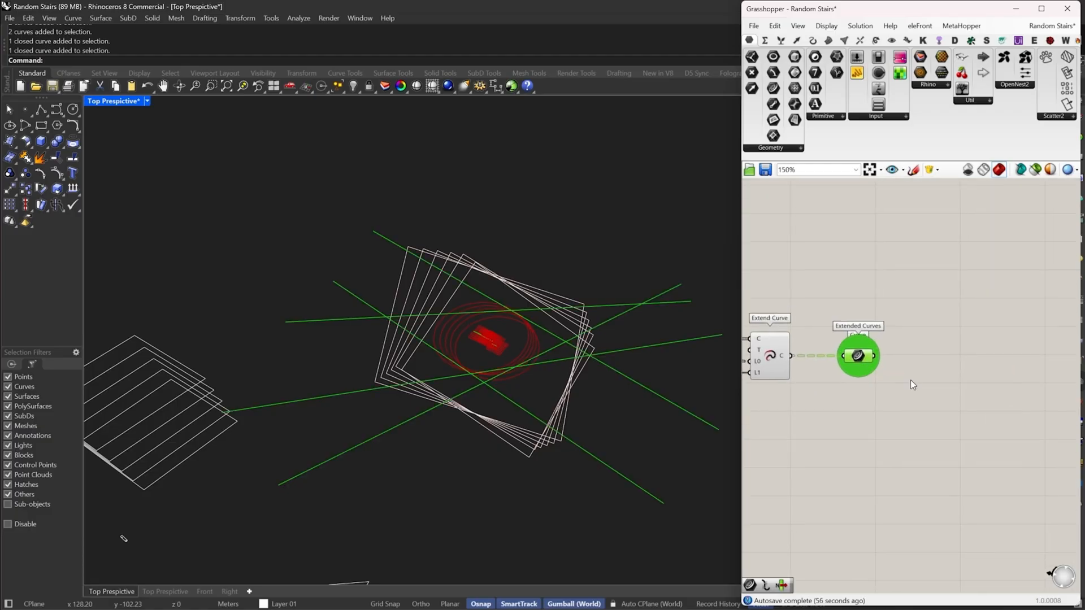
pyautogui.doubleClick(933, 355)
pyautogui.write('of')
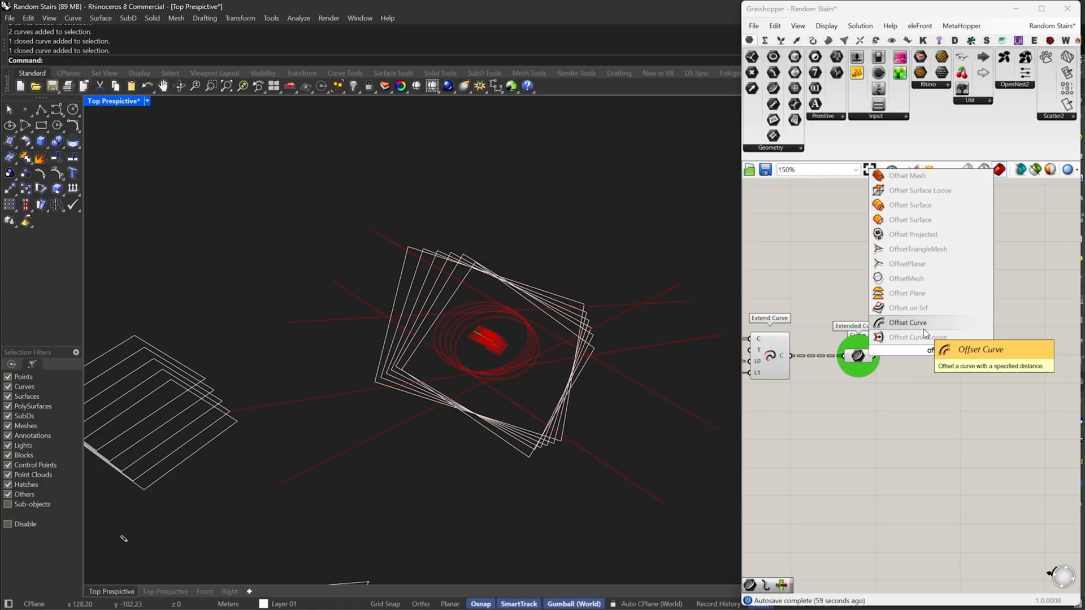
pyautogui.click(921, 324)
pyautogui.scroll(1, 915, 342)
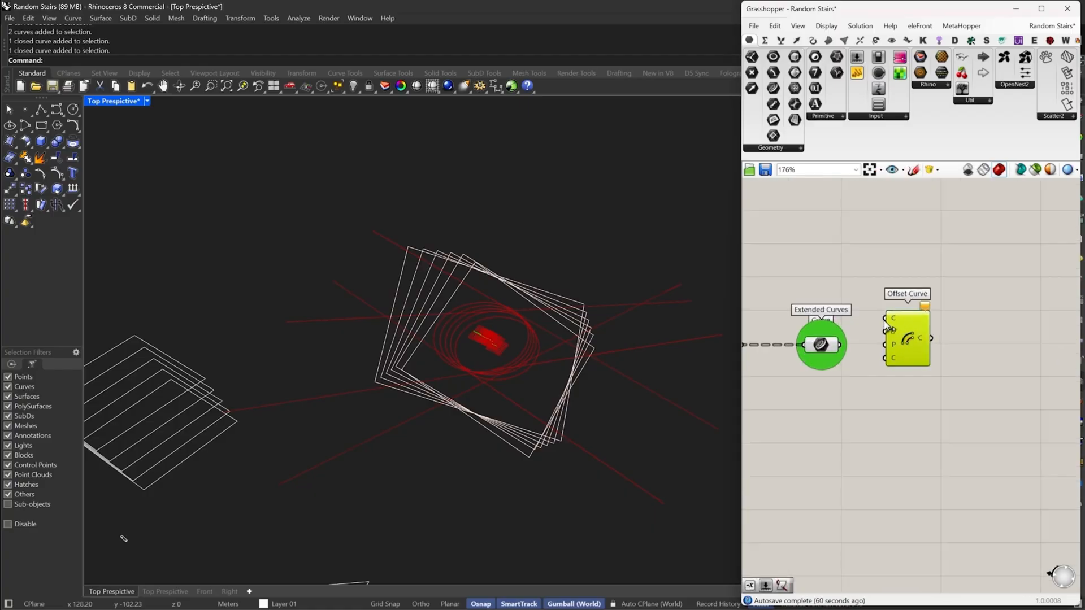
pyautogui.scroll(1, 885, 320)
pyautogui.moveTo(885, 319); pyautogui.dragTo(1037, 364)
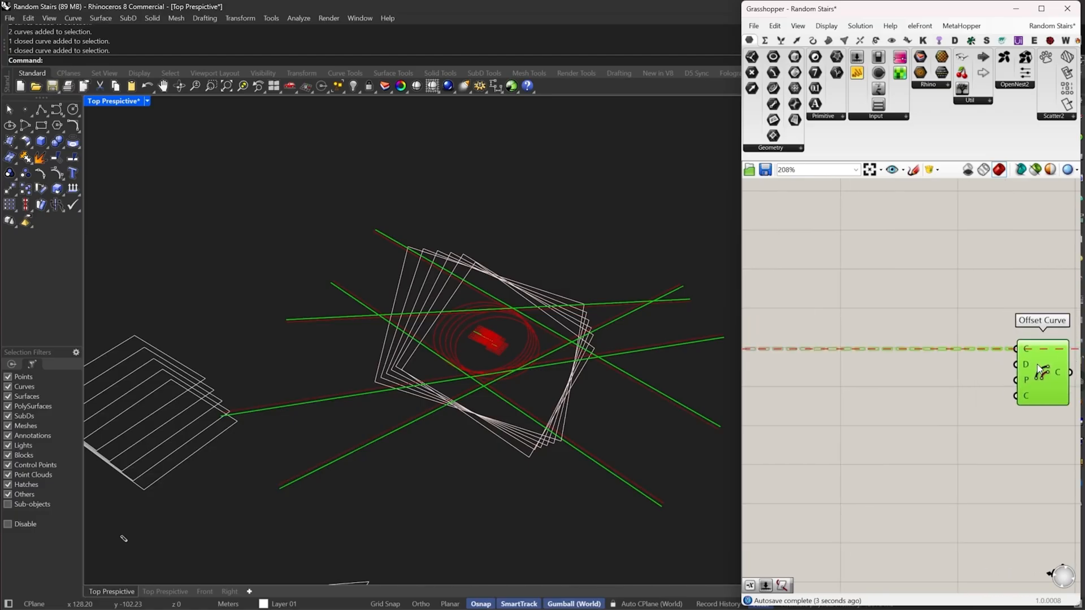
pyautogui.scroll(-3, 1007, 349)
# Create a number slider set to 2.5 and place it below the wire between Extended Curves and Offset Curve
pyautogui.doubleClick(928, 396)
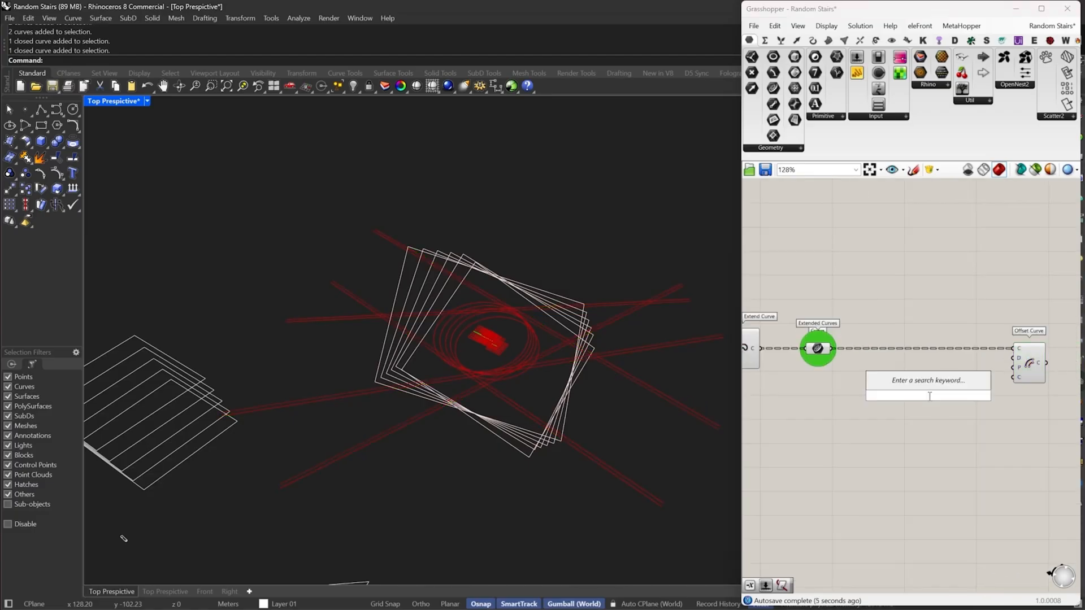
pyautogui.write('2.5')
pyautogui.press('Return')
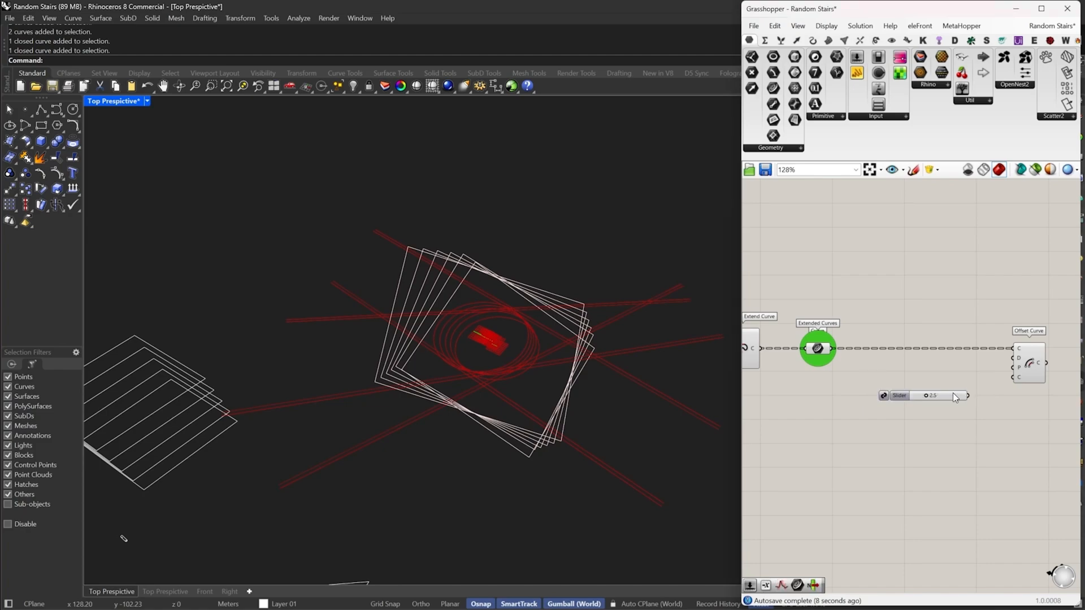
pyautogui.moveTo(949, 394); pyautogui.dragTo(889, 387)
pyautogui.moveTo(868, 381); pyautogui.dragTo(867, 390)
# Add a Division component and connect the 2.5 slider to its A input
pyautogui.scroll(1, 306, 402)
pyautogui.moveTo(306, 401); pyautogui.dragTo(653, 365, button='right')
pyautogui.scroll(4, 994, 379)
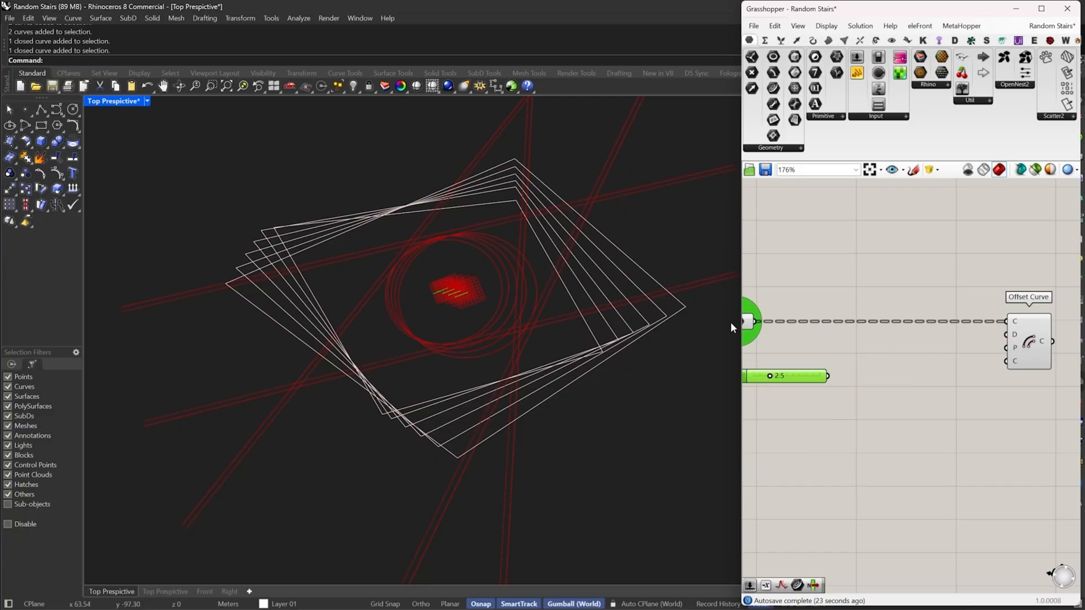
pyautogui.click(747, 320)
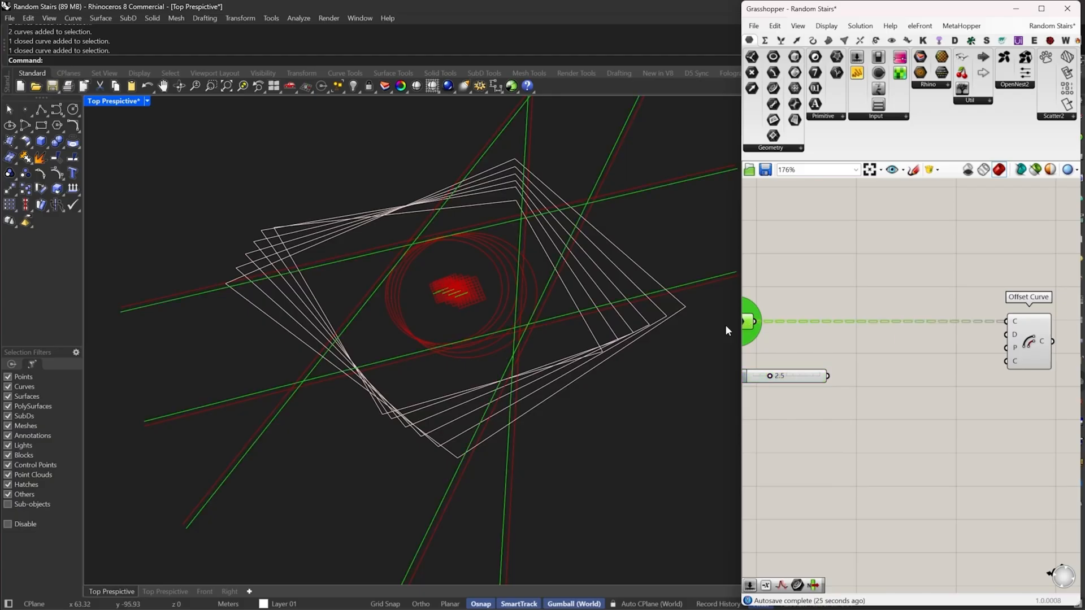
pyautogui.doubleClick(882, 364)
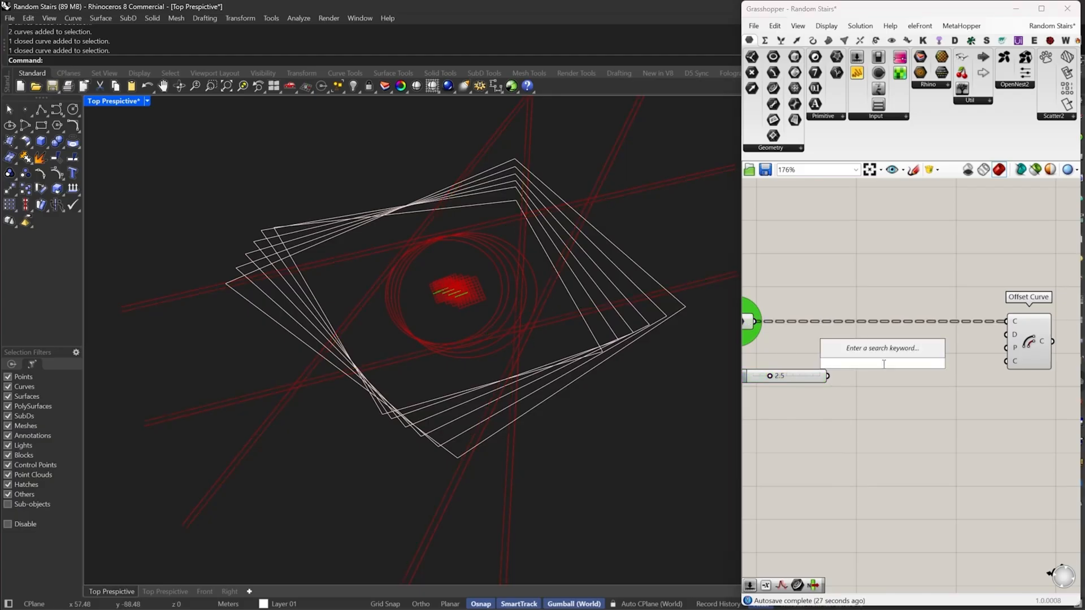
pyautogui.write('/')
pyautogui.press('Return')
pyautogui.moveTo(861, 356); pyautogui.dragTo(827, 375)
pyautogui.moveTo(884, 363); pyautogui.dragTo(930, 384)
# Create a text panel with the value 2, connect it to Division's B input and tidy the components' positions
pyautogui.doubleClick(853, 412)
pyautogui.write('2')
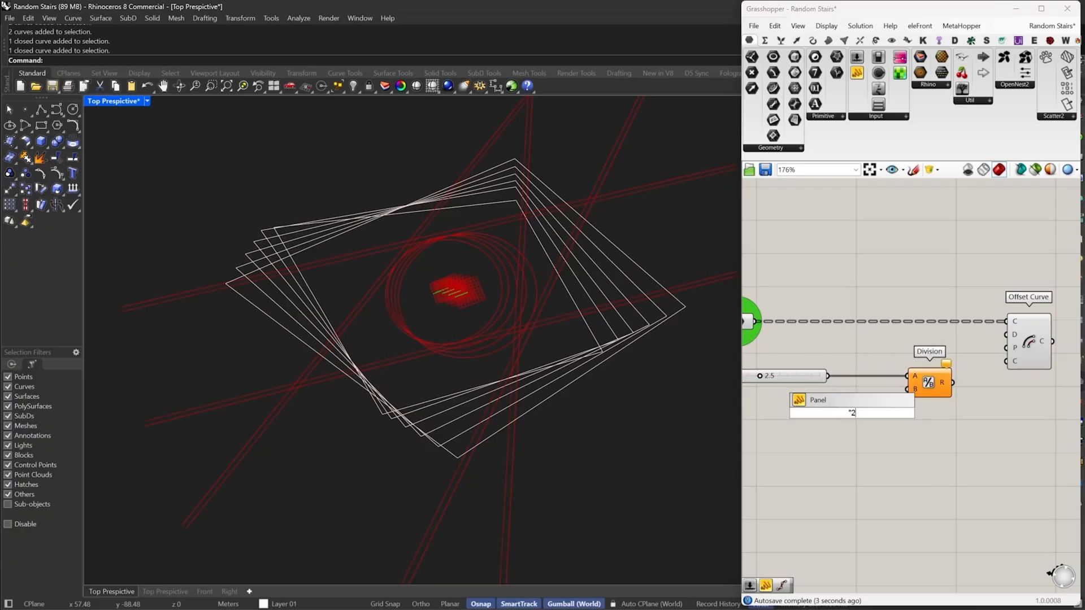
pyautogui.press('Return')
pyautogui.scroll(1, 893, 402)
pyautogui.moveTo(845, 415); pyautogui.dragTo(874, 387)
pyautogui.moveTo(943, 379); pyautogui.dragTo(931, 379)
pyautogui.moveTo(945, 376); pyautogui.dragTo(836, 384, button='right')
pyautogui.click(942, 346)
pyautogui.moveTo(941, 345); pyautogui.dragTo(1016, 345)
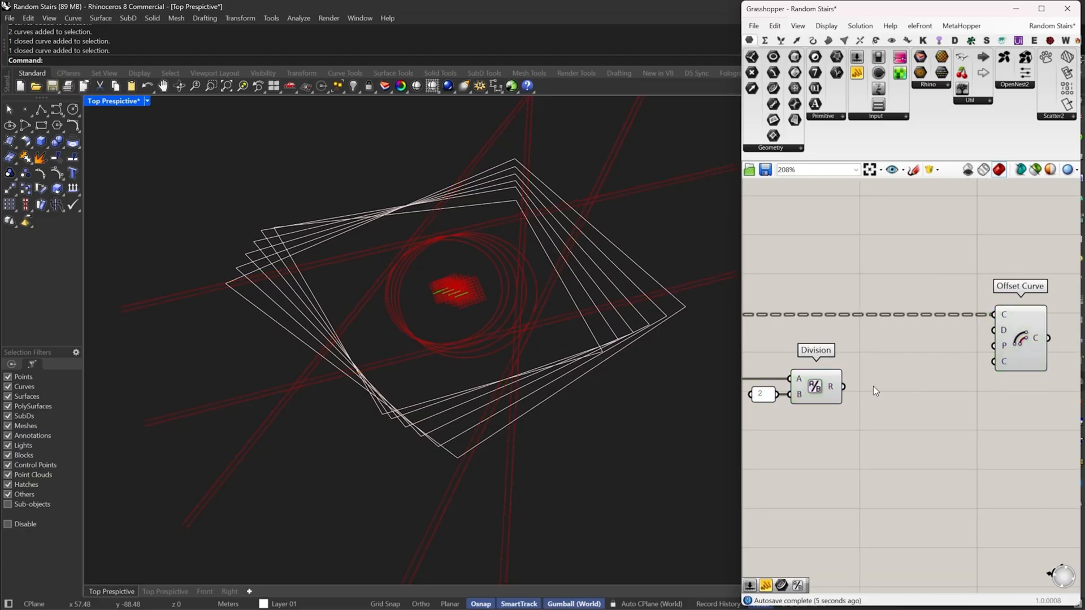
# Add a Merge component after Division and connect the division result to its D1 input
pyautogui.doubleClick(873, 385)
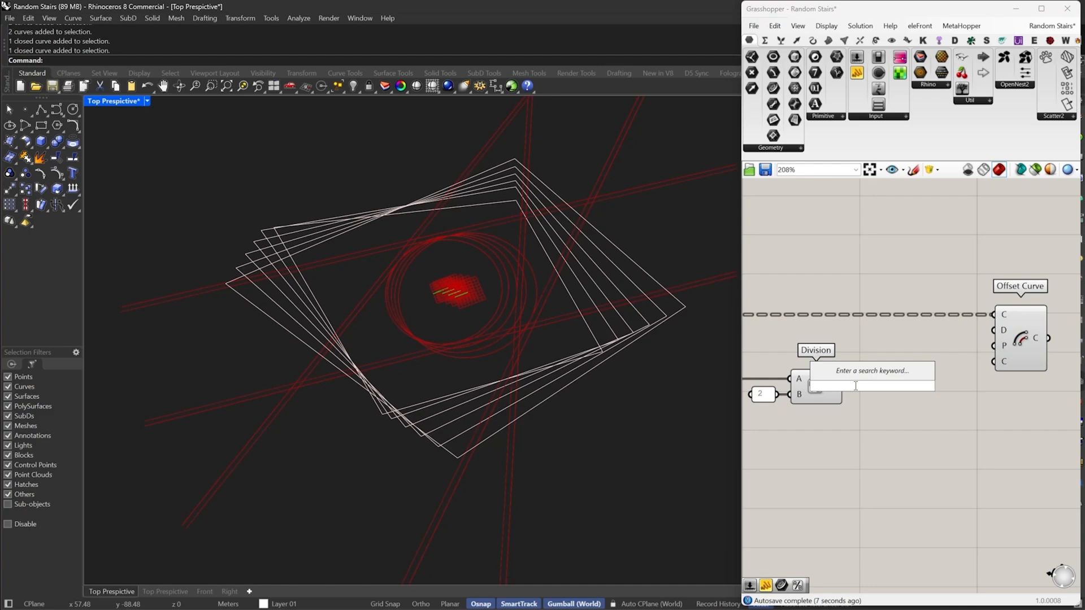
pyautogui.write('merge')
pyautogui.click(856, 376)
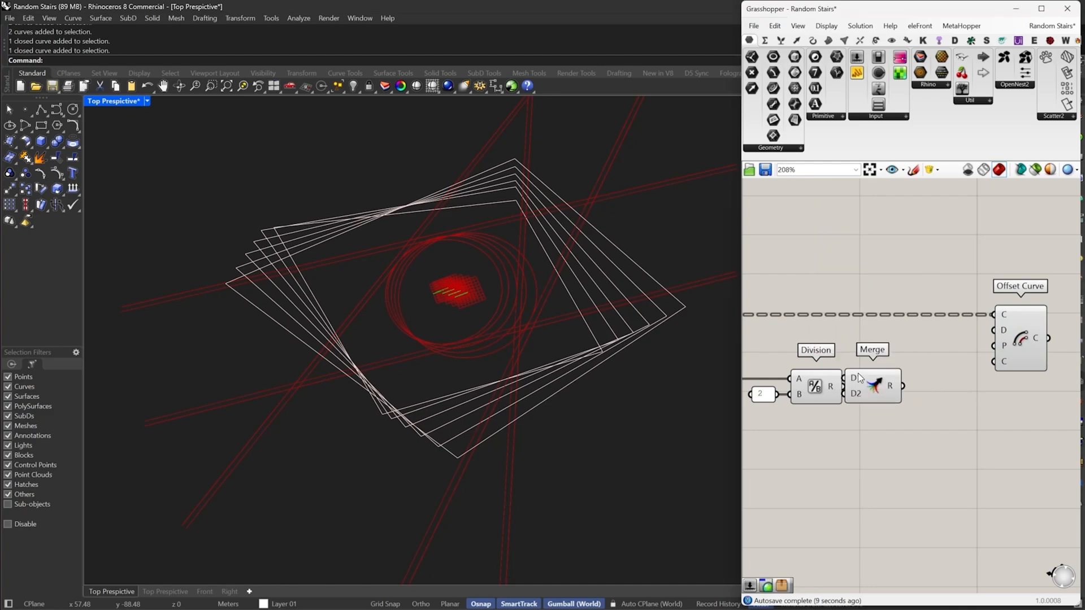
pyautogui.moveTo(871, 387); pyautogui.dragTo(948, 396)
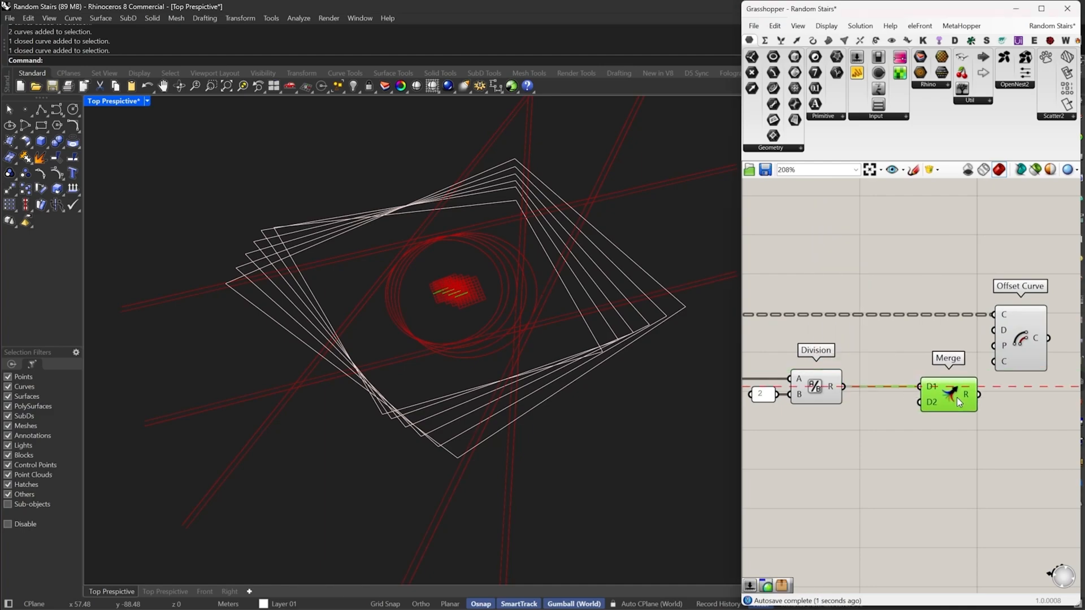
# Add a Negative component fed by the Division result and connect its output to Merge's D2 input
pyautogui.doubleClick(862, 452)
pyautogui.write('negative')
pyautogui.click(836, 437)
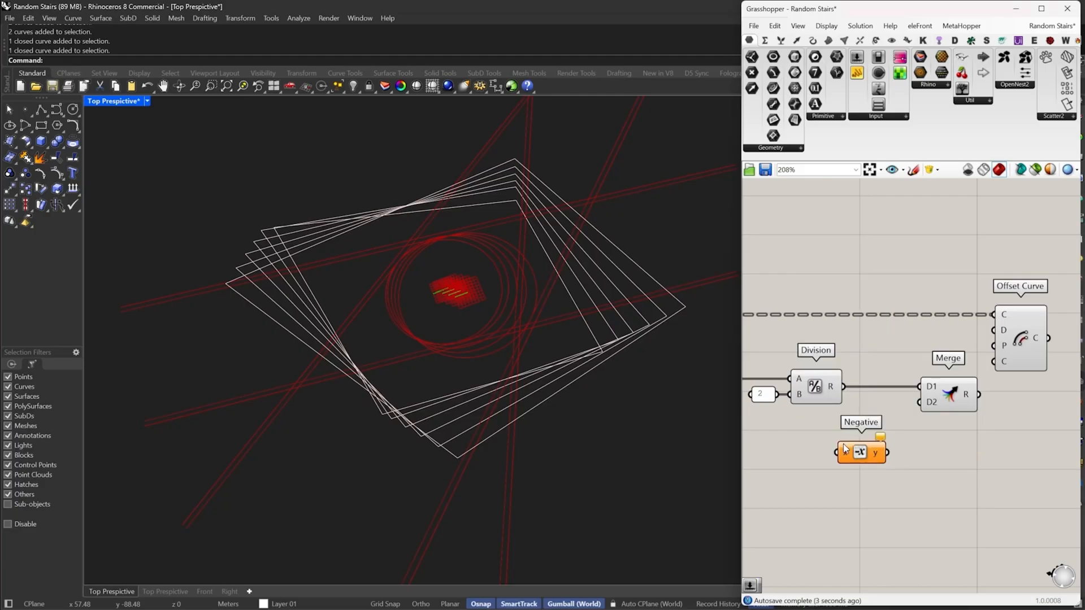
pyautogui.moveTo(837, 453); pyautogui.dragTo(846, 396)
pyautogui.moveTo(887, 453); pyautogui.dragTo(920, 402)
pyautogui.scroll(3, 921, 419)
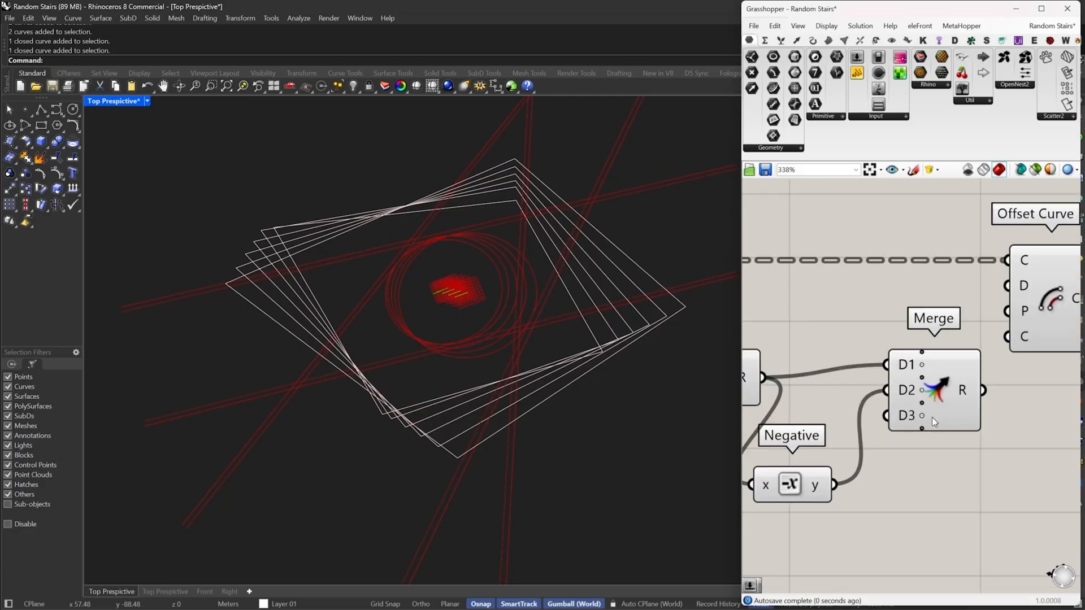
# Connect the Merge result to Offset Curve's distance input and inspect the data structure of the resulting offsets
pyautogui.moveTo(983, 391); pyautogui.dragTo(1060, 303)
pyautogui.scroll(-4, 984, 375)
pyautogui.moveTo(867, 438); pyautogui.dragTo(879, 395)
pyautogui.scroll(3, 873, 362)
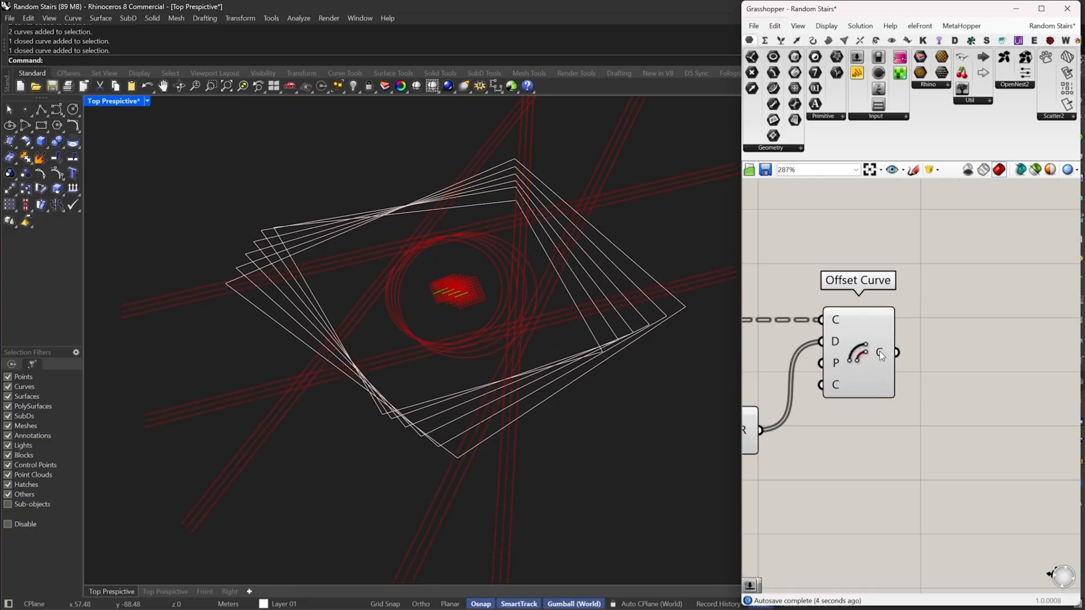
pyautogui.moveTo(879, 351)
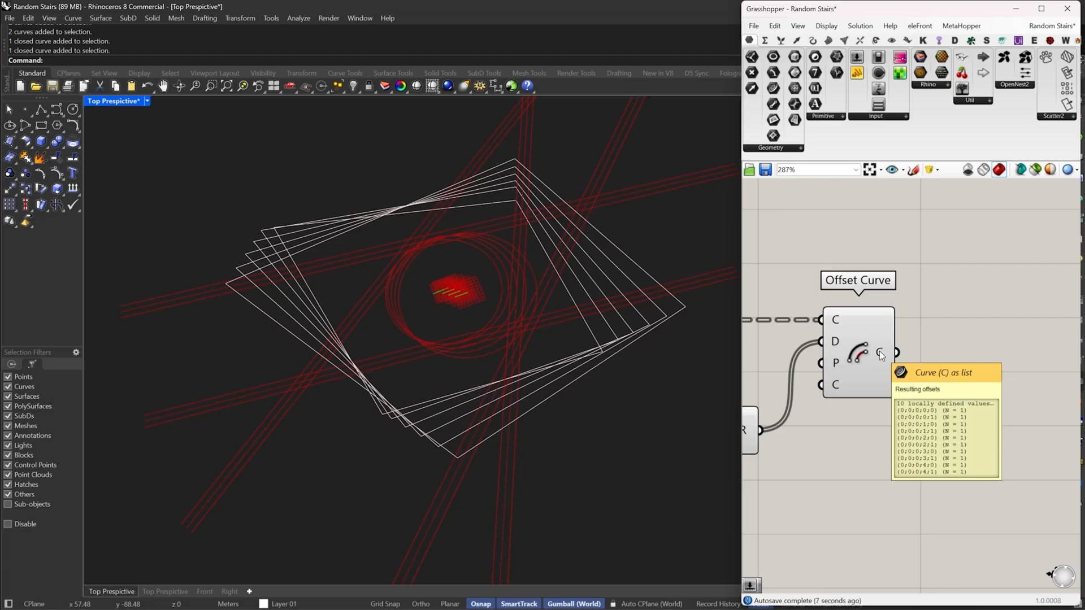
# Add a Loft component fed by the Offset Curve output and move it away to leave space between them
pyautogui.doubleClick(956, 377)
pyautogui.write('loft')
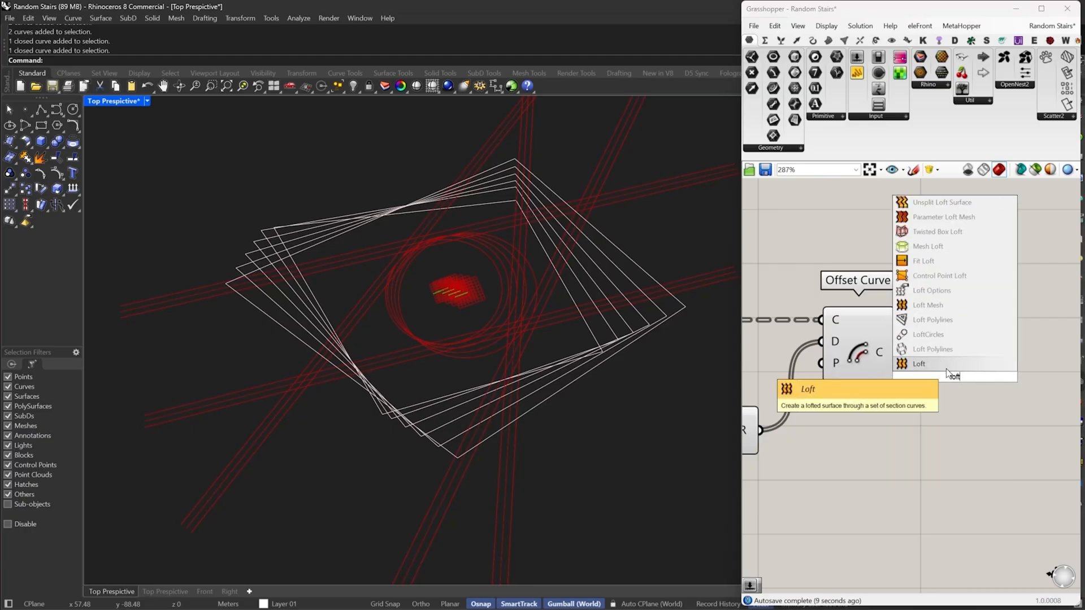
pyautogui.press('Return')
pyautogui.moveTo(919, 365); pyautogui.dragTo(882, 355)
pyautogui.moveTo(879, 351)
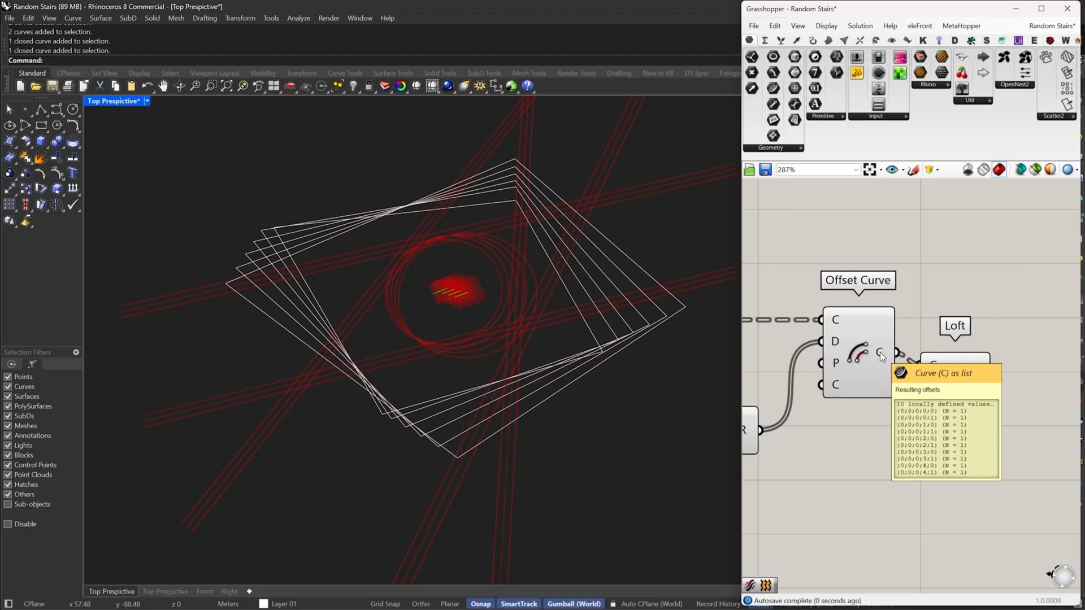
pyautogui.moveTo(972, 381); pyautogui.dragTo(1066, 373)
# Add a Trim Tree component, set its tree input to Simplify and connect the Offset Curve output to it
pyautogui.doubleClick(934, 398)
pyautogui.write('trim')
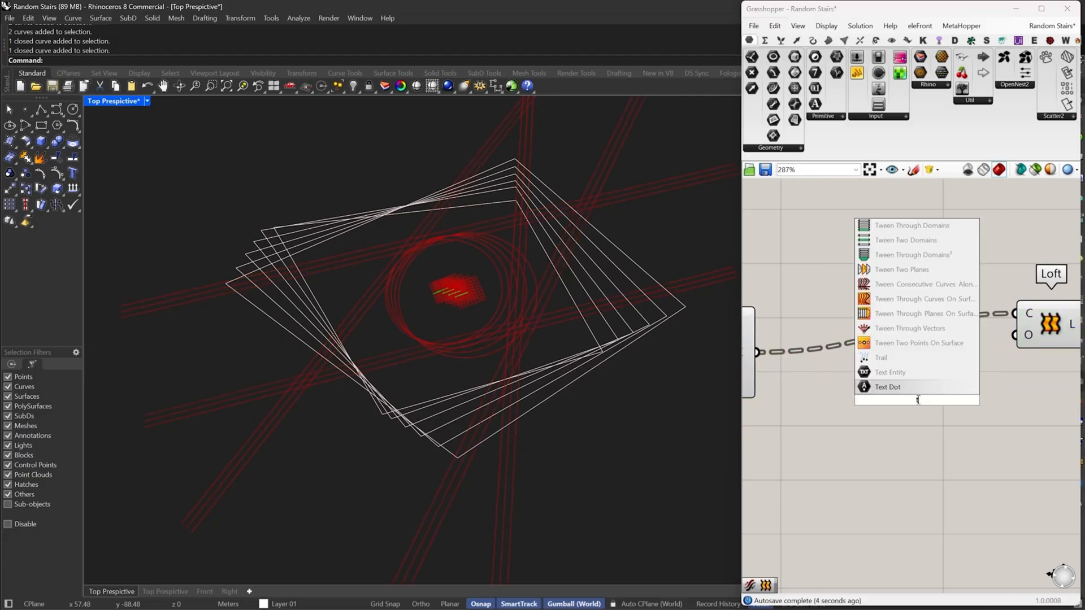
pyautogui.click(887, 299)
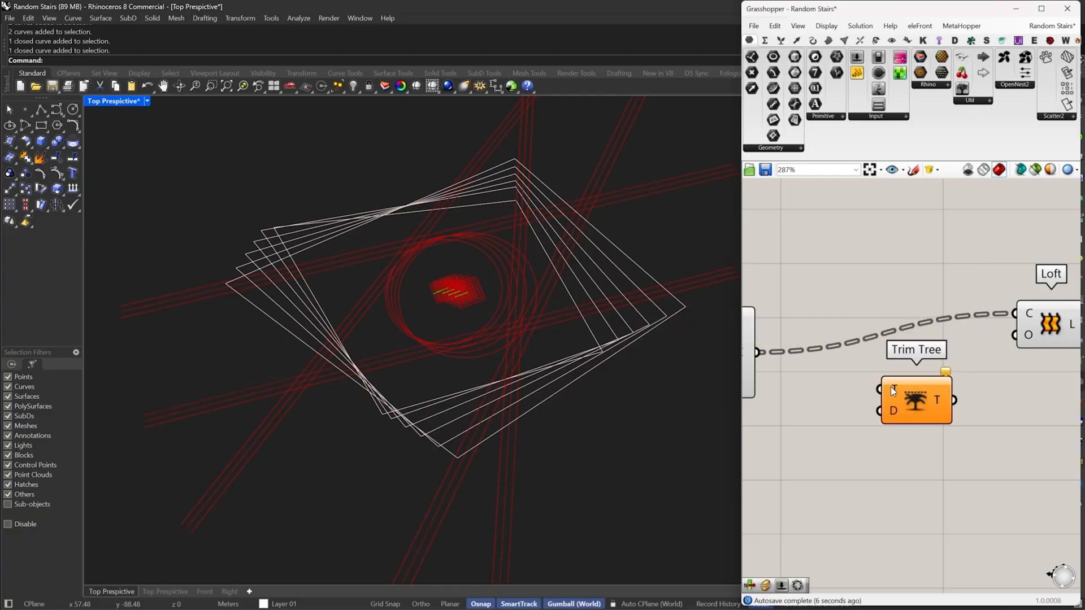
pyautogui.rightClick(891, 387)
pyautogui.click(919, 496)
pyautogui.moveTo(860, 388); pyautogui.dragTo(757, 352)
# Feed the trimmed tree into Loft's curve input in place of the direct offset connection and line up the Loft component
pyautogui.click(887, 403)
pyautogui.moveTo(910, 416); pyautogui.dragTo(1042, 366)
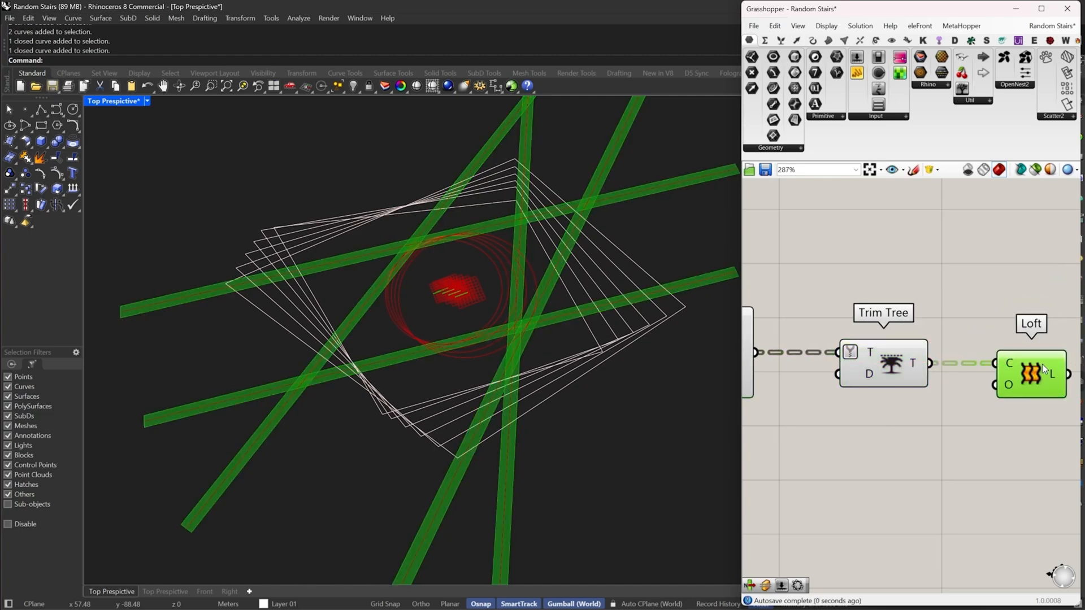
pyautogui.moveTo(1042, 365); pyautogui.dragTo(965, 359, button='right')
pyautogui.moveTo(966, 359); pyautogui.dragTo(988, 362)
pyautogui.moveTo(1005, 376); pyautogui.dragTo(964, 373, button='right')
pyautogui.moveTo(939, 374); pyautogui.dragTo(949, 374)
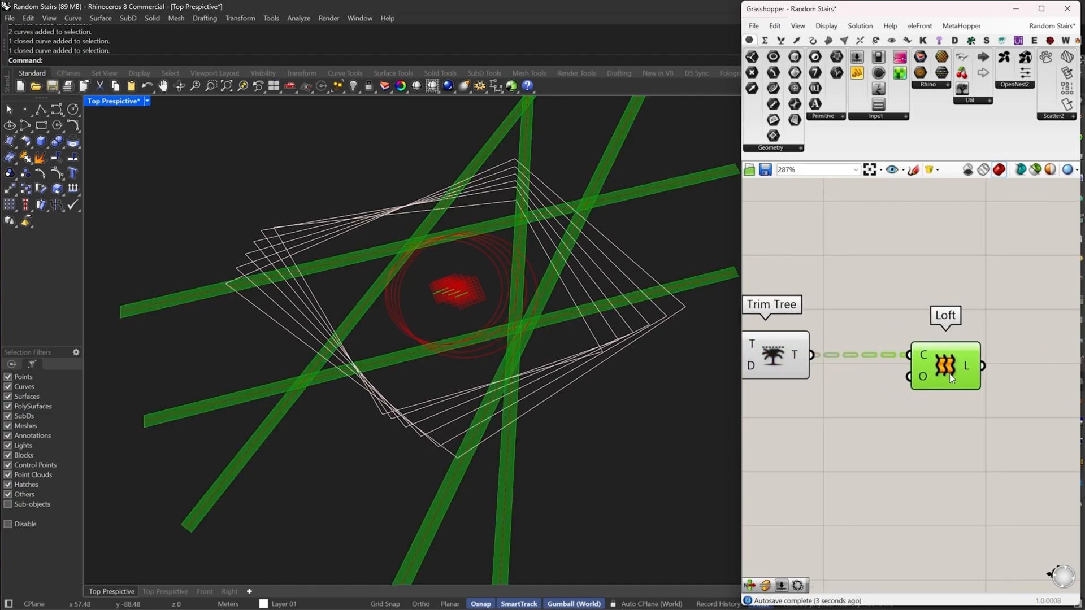
# Lower the Jitter slider feeding the Jitter component to its minimum
pyautogui.scroll(-8, 497, 434)
pyautogui.moveTo(495, 419); pyautogui.dragTo(487, 484, button='right')
pyautogui.moveTo(264, 521); pyautogui.dragTo(582, 357, button='right')
pyautogui.scroll(2, 433, 236)
pyautogui.scroll(-3, 1025, 357)
pyautogui.scroll(-5, 1023, 364)
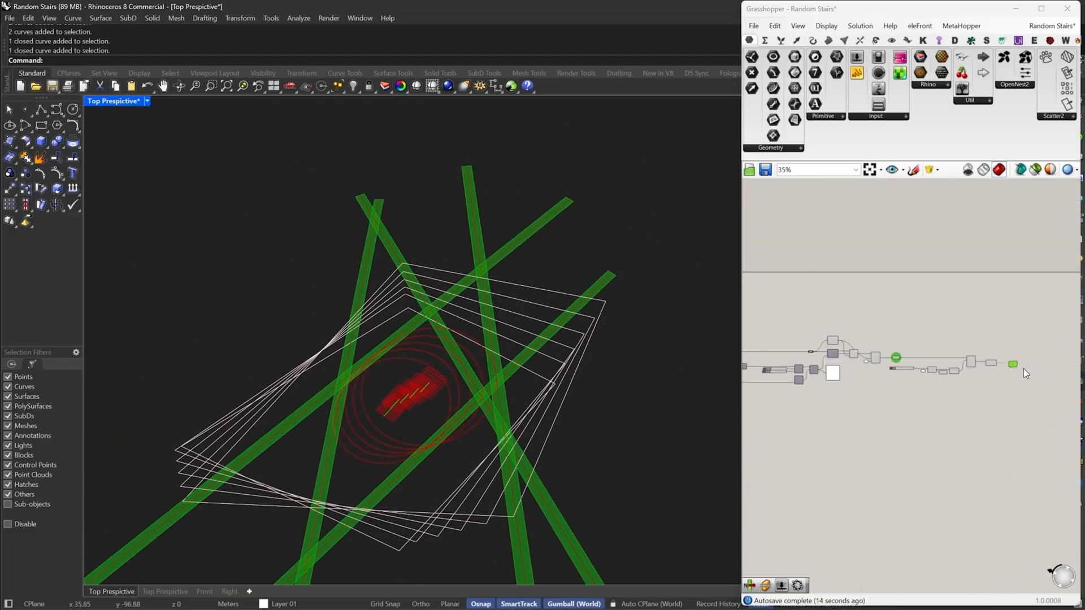
pyautogui.scroll(4, 831, 373)
pyautogui.scroll(5, 850, 376)
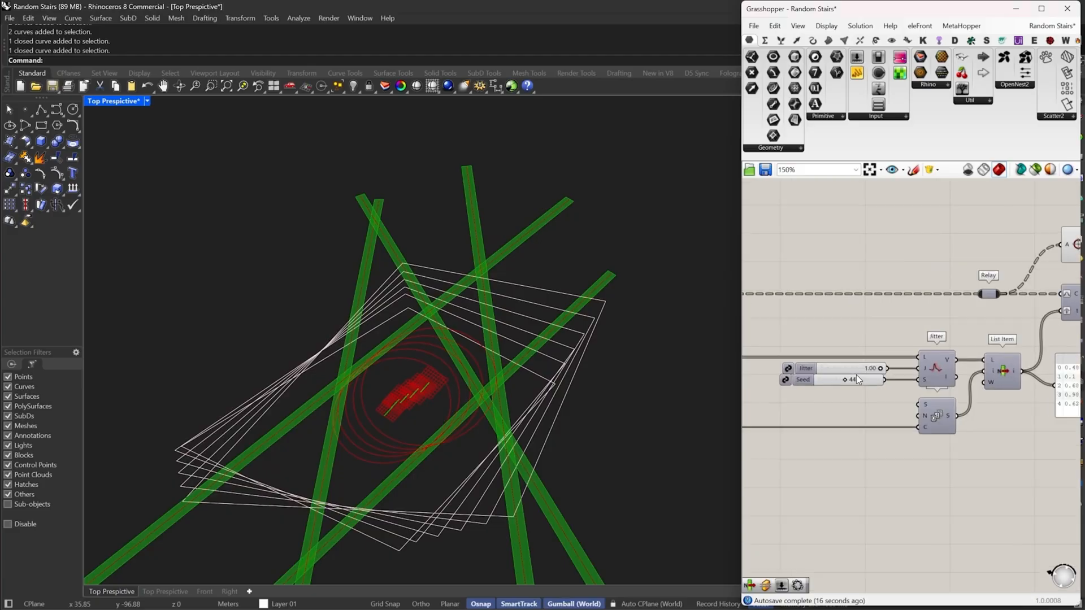
pyautogui.click(873, 379)
pyautogui.scroll(3, 915, 370)
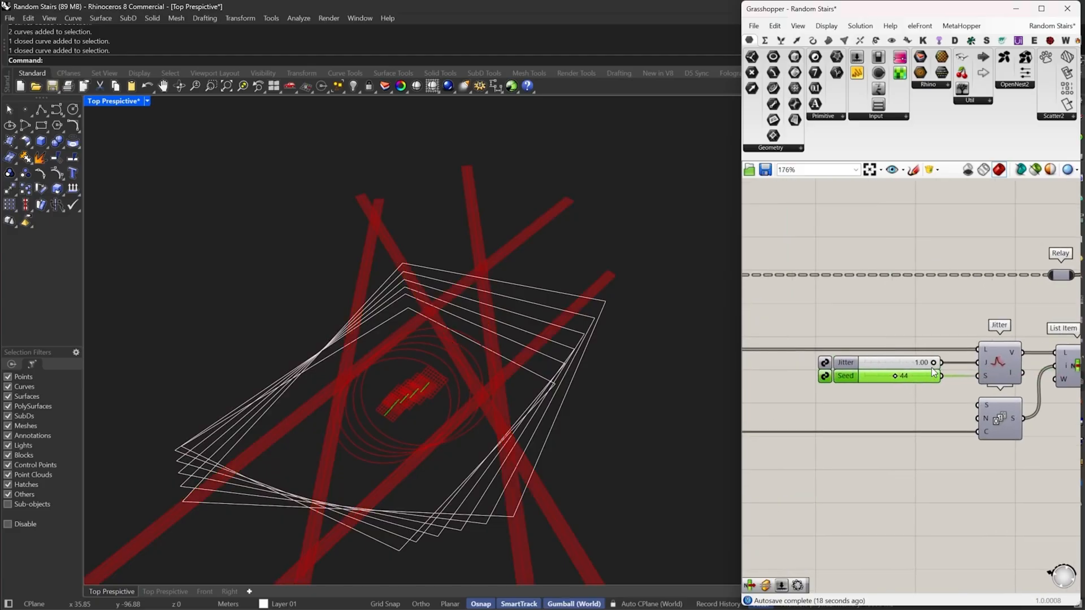
pyautogui.moveTo(936, 360); pyautogui.dragTo(814, 375)
# Set the B slider below the Tree Statistics component to 0.32 and review the lofted strips from above
pyautogui.moveTo(425, 428); pyautogui.dragTo(546, 264, button='right')
pyautogui.moveTo(791, 389); pyautogui.dragTo(954, 392, button='right')
pyautogui.scroll(-3, 892, 370)
pyautogui.scroll(5, 799, 377)
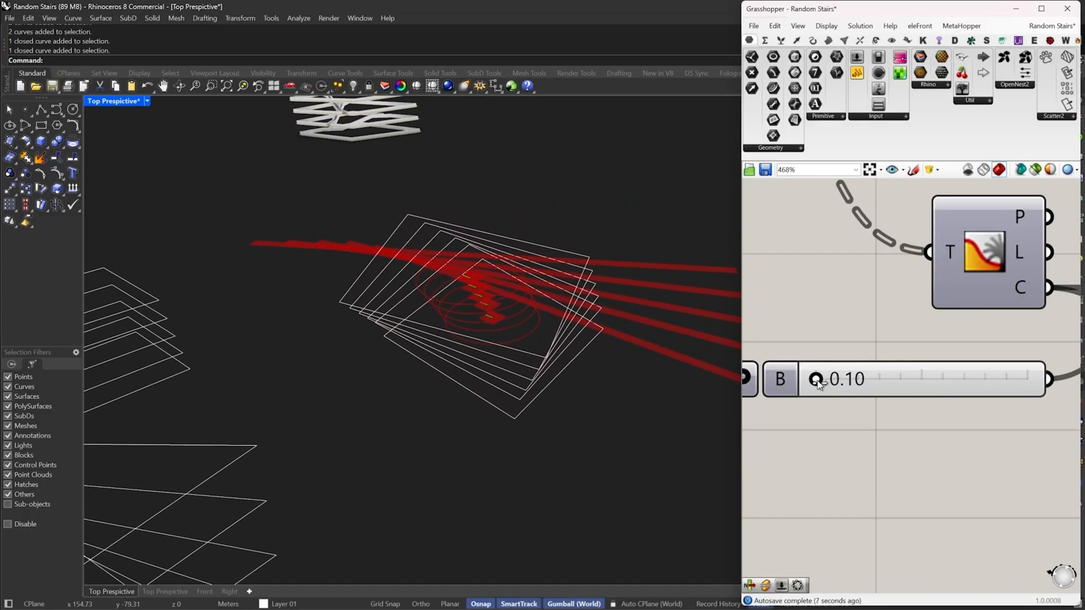
pyautogui.moveTo(818, 377); pyautogui.dragTo(870, 390)
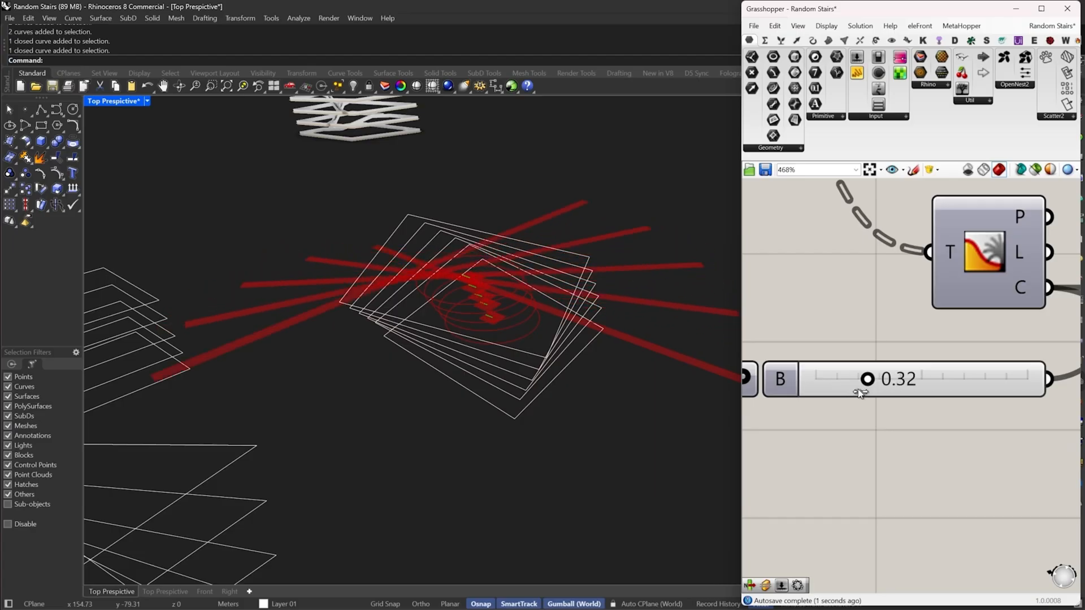
pyautogui.moveTo(452, 362); pyautogui.dragTo(509, 282, button='right')
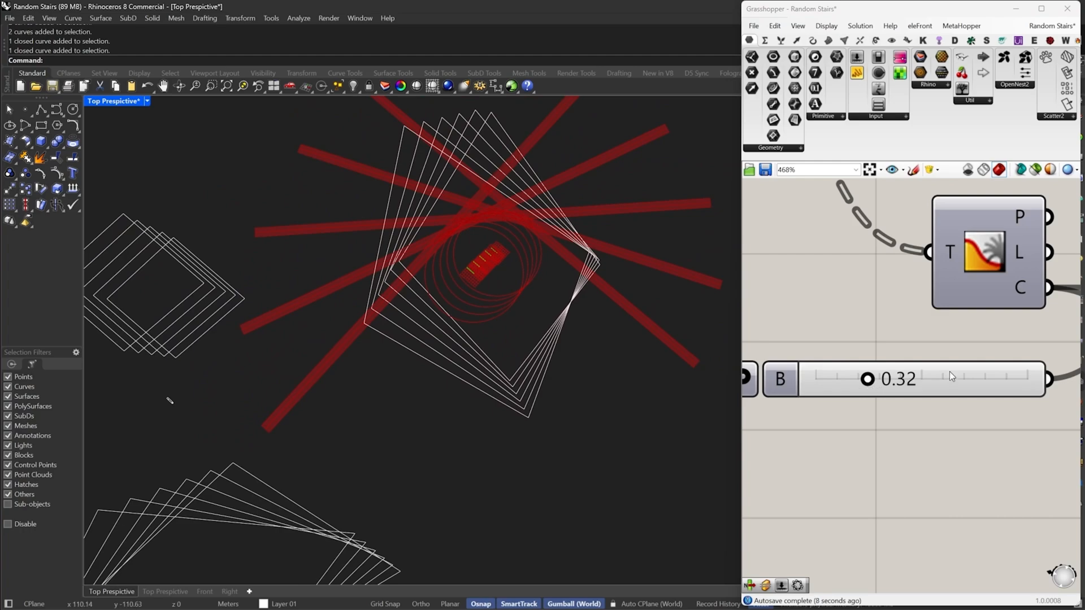
# Move the B slider up closer beneath the Tree Statistics component
pyautogui.moveTo(984, 370); pyautogui.dragTo(913, 382, button='right')
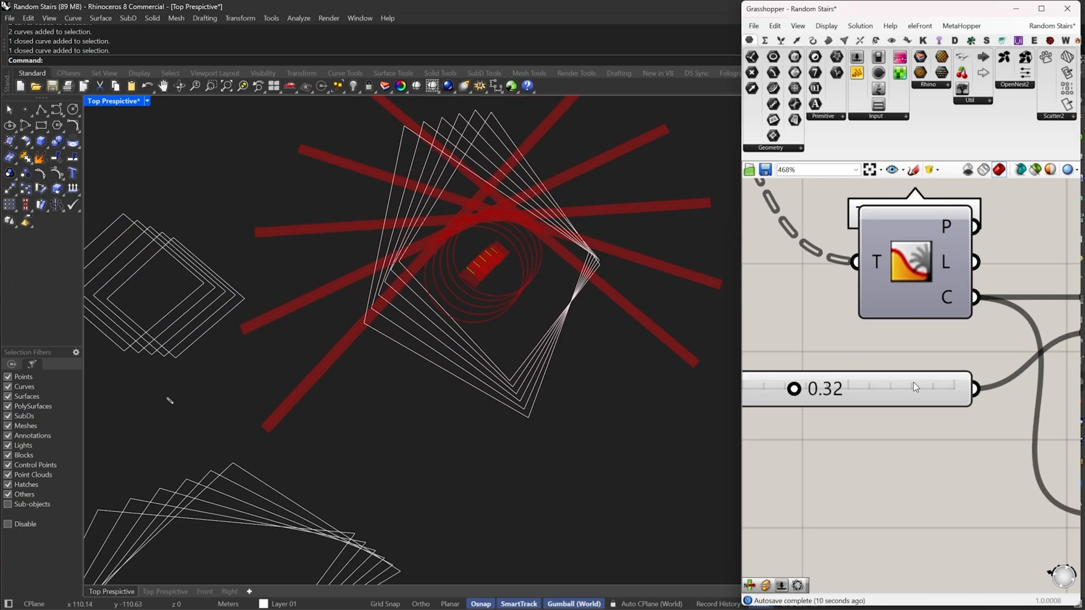
pyautogui.moveTo(917, 390); pyautogui.dragTo(917, 365)
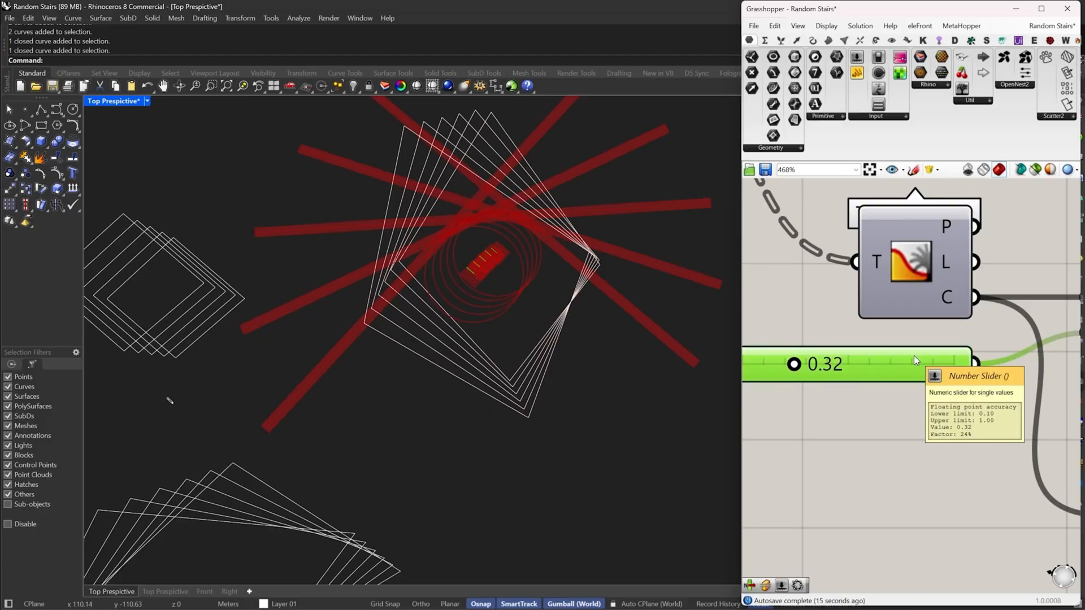
pyautogui.scroll(-5, 868, 357)
pyautogui.scroll(3, 842, 364)
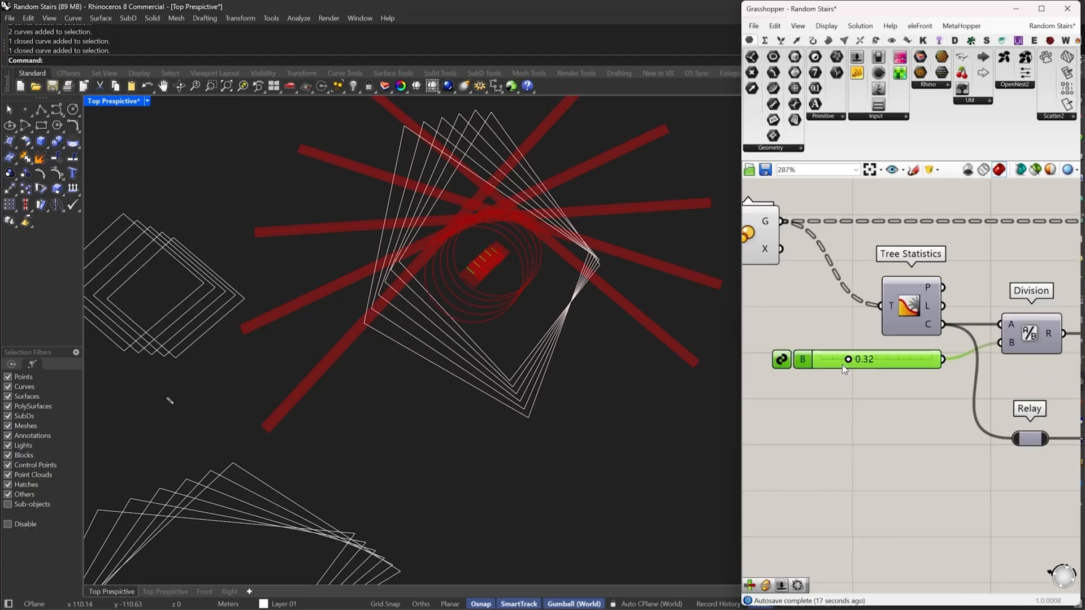
# Raise the Jitter slider to 1.00 to randomise the strip distribution
pyautogui.moveTo(847, 363); pyautogui.dragTo(1014, 356)
pyautogui.scroll(-5, 862, 368)
pyautogui.scroll(4, 906, 361)
pyautogui.scroll(1, 905, 360)
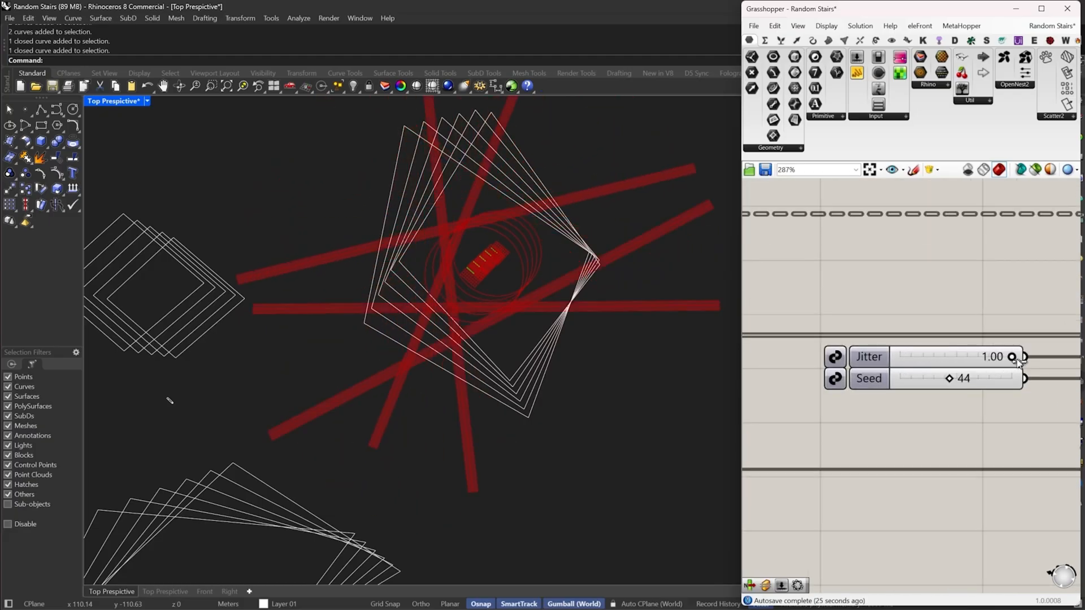
# Turn off the preview of the components from the strip branch up to Trim Tree, keeping the final Loft displayed
pyautogui.scroll(-8, 1053, 356)
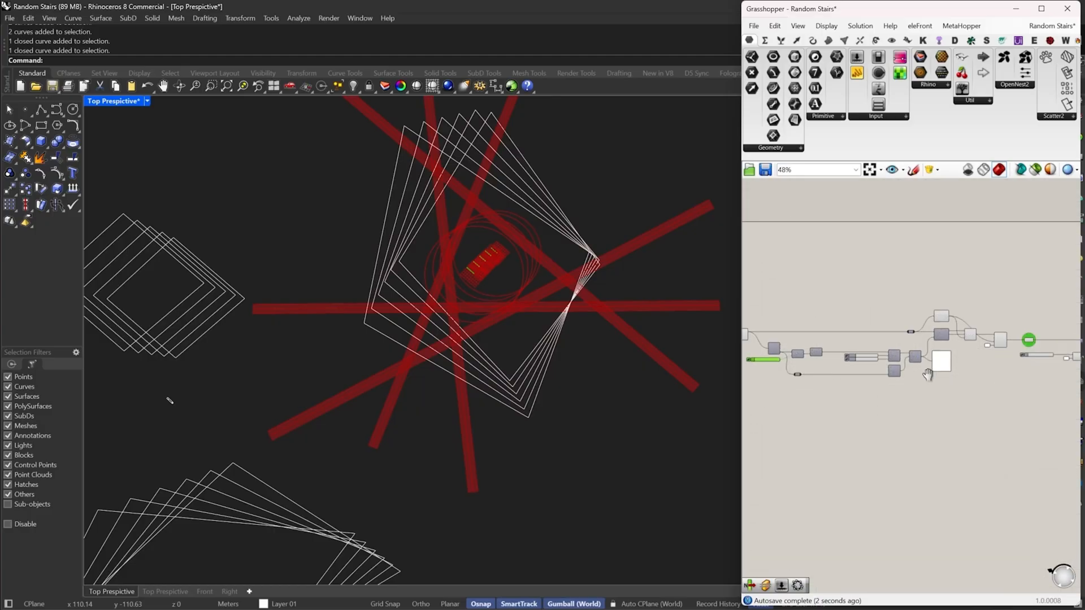
pyautogui.scroll(3, 921, 407)
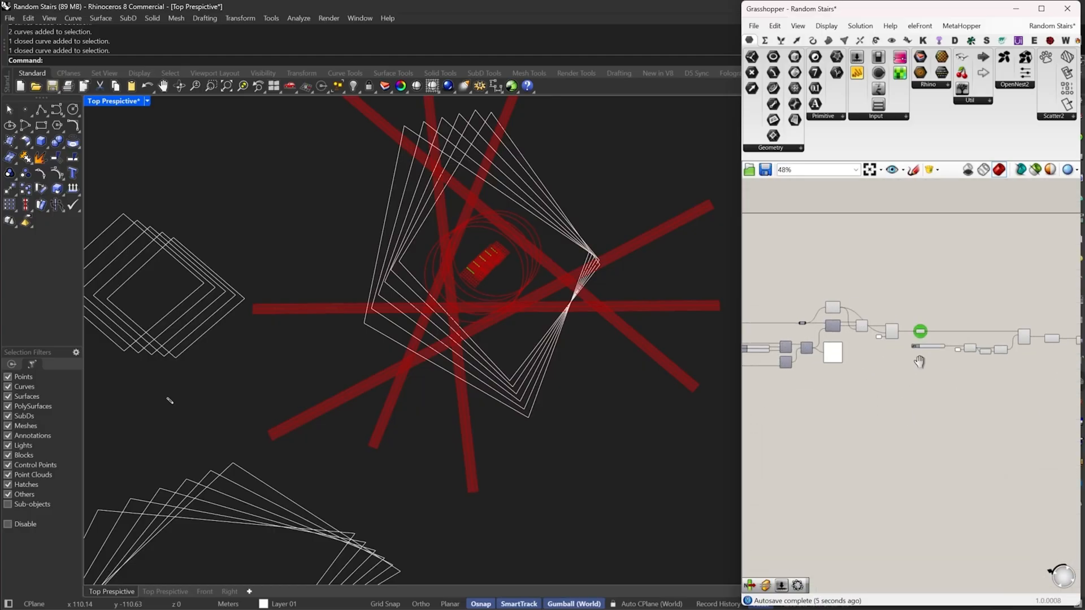
pyautogui.scroll(-3, 1025, 347)
pyautogui.moveTo(991, 423); pyautogui.dragTo(818, 307)
pyautogui.middleClick(817, 307)
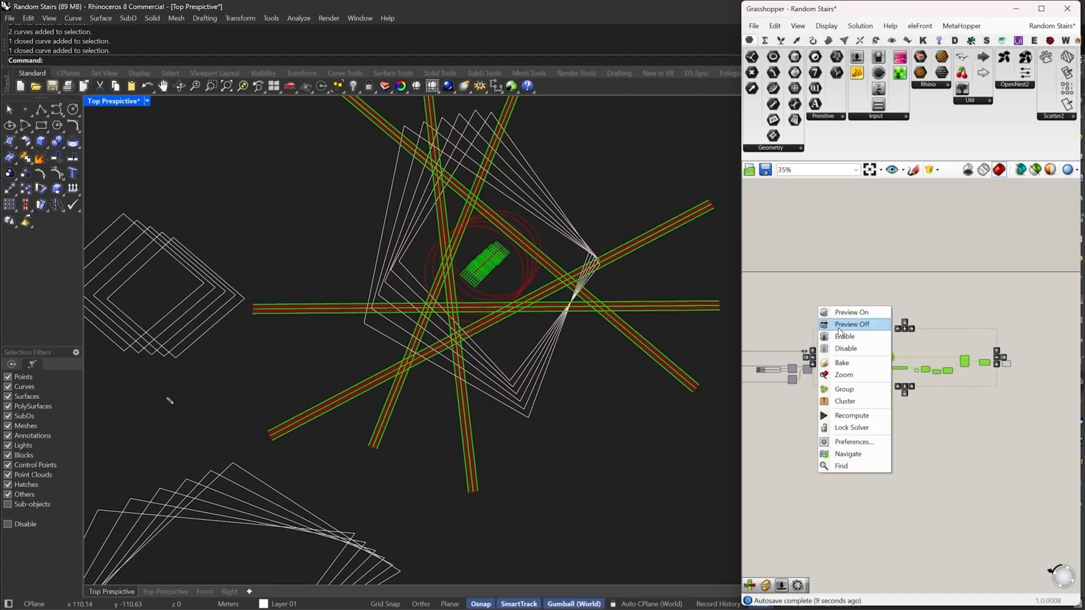
pyautogui.click(836, 325)
pyautogui.click(964, 307)
# Shift the Loft component slightly further away from the Trim Tree component
pyautogui.moveTo(993, 369); pyautogui.dragTo(878, 397, button='right')
pyautogui.scroll(2, 877, 397)
pyautogui.scroll(6, 885, 391)
pyautogui.moveTo(906, 393)
pyautogui.mouseDown()
pyautogui.moveTo(894, 393)
pyautogui.moveTo(925, 394)
pyautogui.mouseUp()
pyautogui.scroll(-5, 1039, 342)
pyautogui.scroll(-3, 1050, 342)
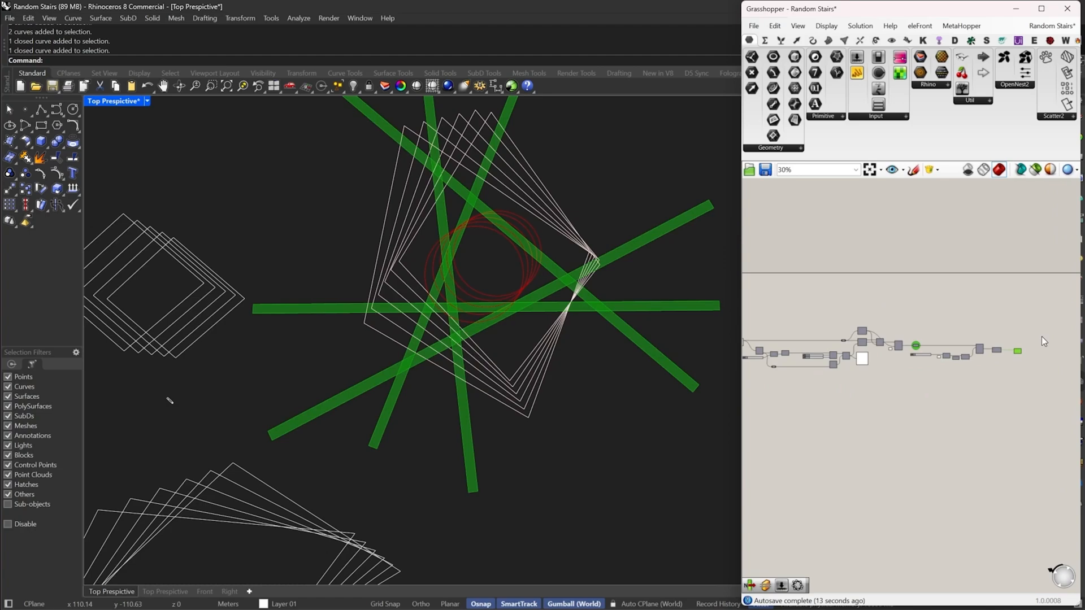
# Add a Curve parameter above the main chain and connect the Floors Group output to it
pyautogui.moveTo(806, 364); pyautogui.dragTo(963, 376, button='right')
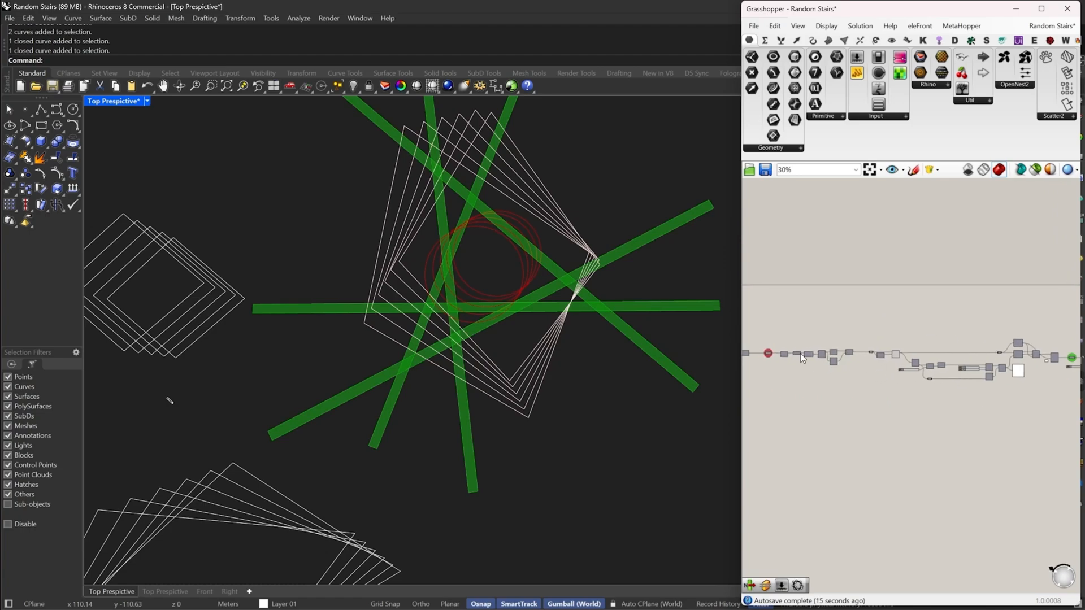
pyautogui.moveTo(783, 348); pyautogui.dragTo(859, 369, button='right')
pyautogui.scroll(1, 854, 368)
pyautogui.scroll(5, 855, 371)
pyautogui.moveTo(852, 386); pyautogui.dragTo(837, 387)
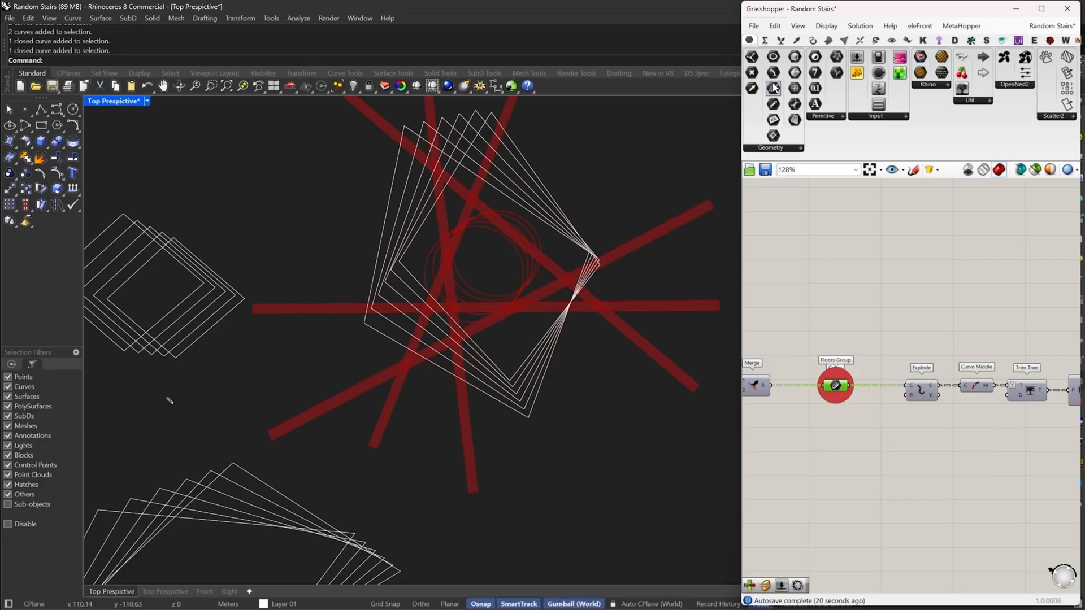
pyautogui.moveTo(773, 88); pyautogui.dragTo(849, 384)
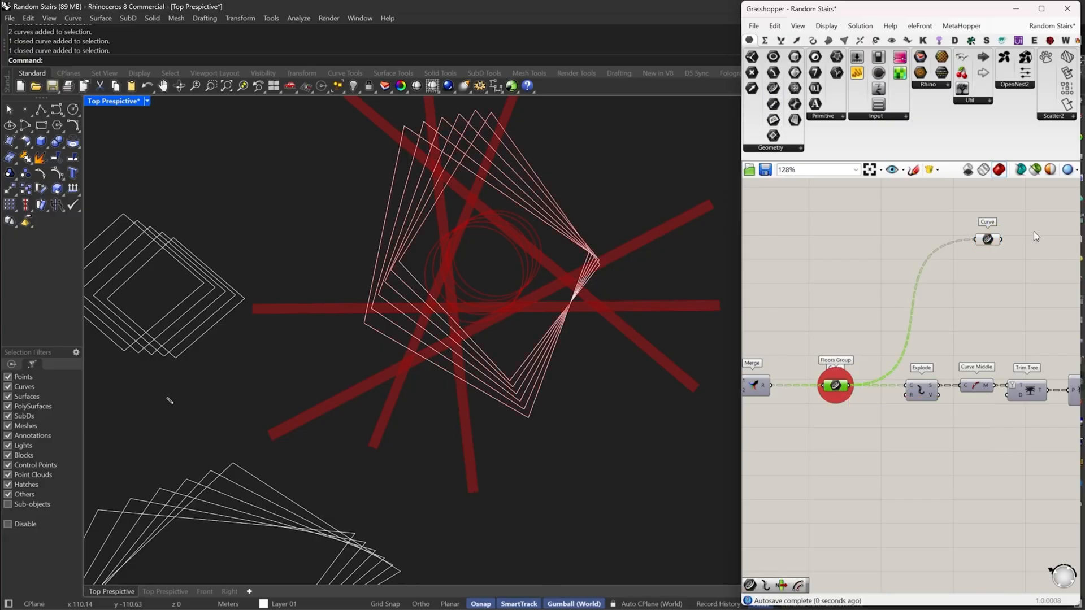
pyautogui.moveTo(1033, 231); pyautogui.dragTo(933, 262, button='right')
pyautogui.moveTo(887, 270); pyautogui.dragTo(941, 229)
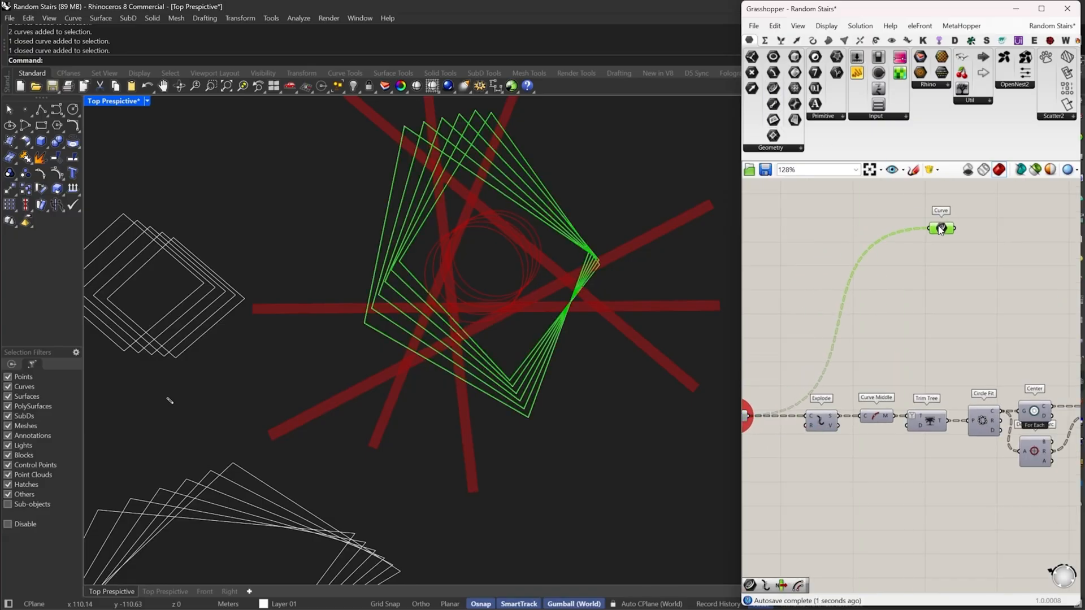
# Insert a relay on the wire feeding the new Curve parameter and line the two up
pyautogui.doubleClick(842, 290)
pyautogui.moveTo(849, 290); pyautogui.dragTo(886, 229)
pyautogui.moveTo(952, 231); pyautogui.dragTo(915, 237, button='right')
pyautogui.moveTo(908, 233); pyautogui.dragTo(931, 233)
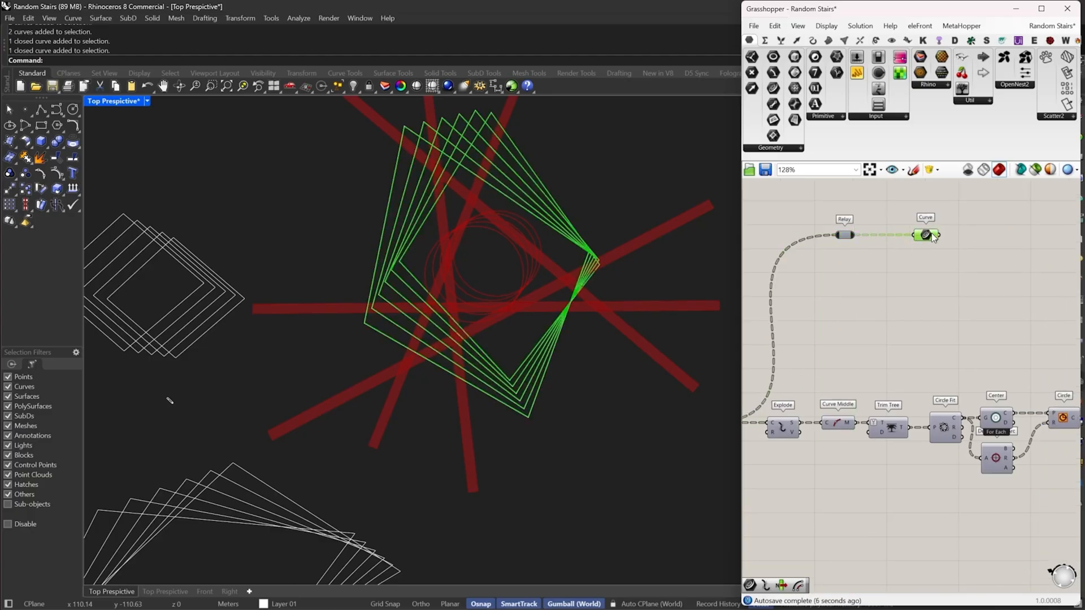
# Mark the new Curve parameter as Floors Group with the same red group highlight as the original parameter
pyautogui.rightClick(930, 232)
pyautogui.moveTo(898, 249); pyautogui.dragTo(968, 236, button='right')
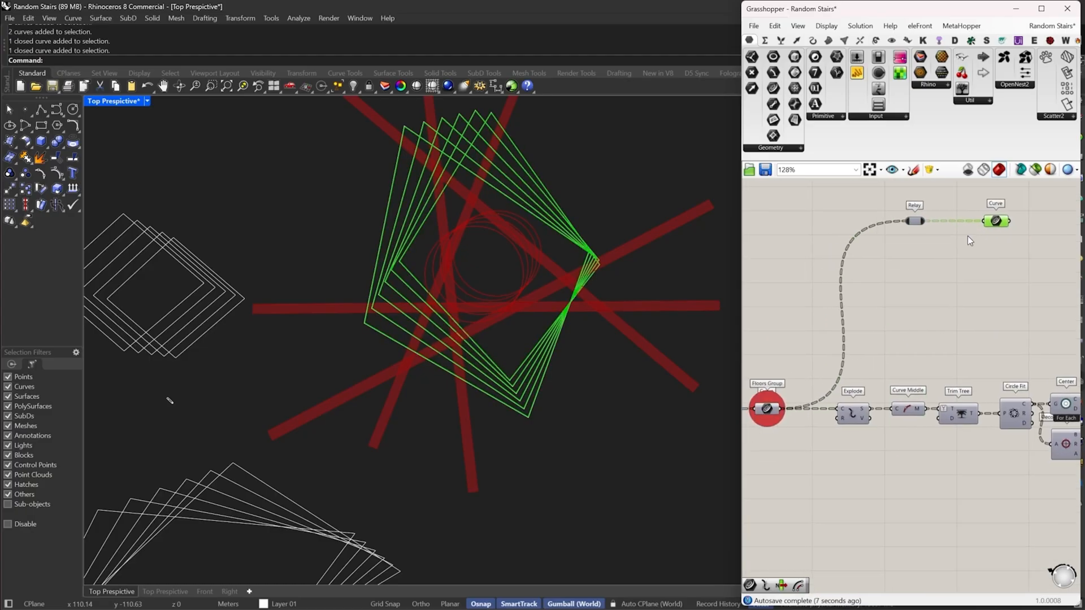
pyautogui.rightClick(771, 401)
pyautogui.click(829, 488)
# Add the relay to the Curve group on the new Floors Group parameter
pyautogui.moveTo(1019, 255); pyautogui.dragTo(867, 300, button='right')
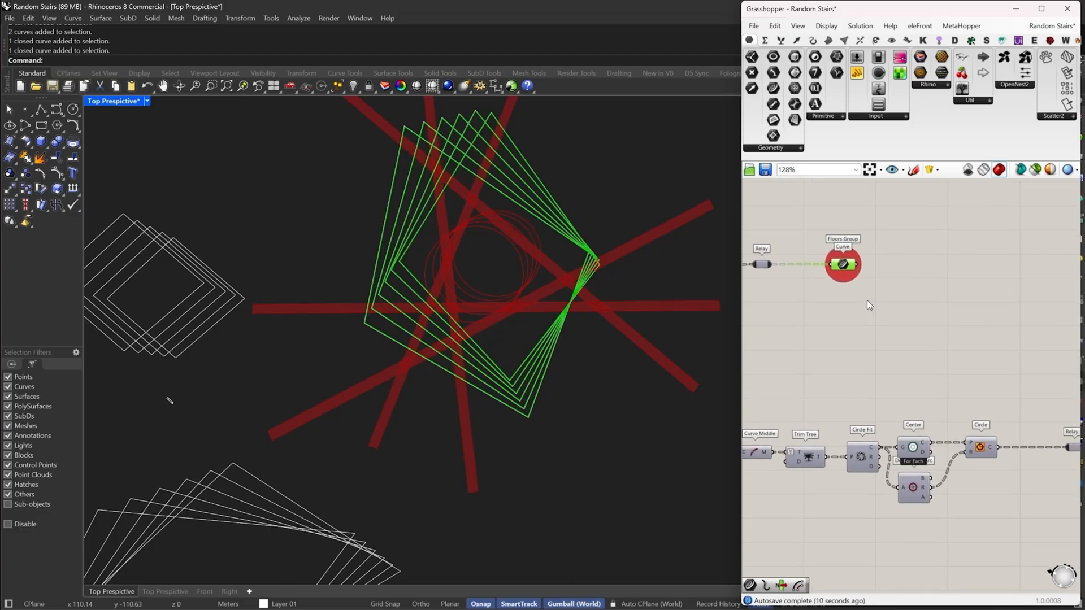
pyautogui.scroll(-2, 842, 265)
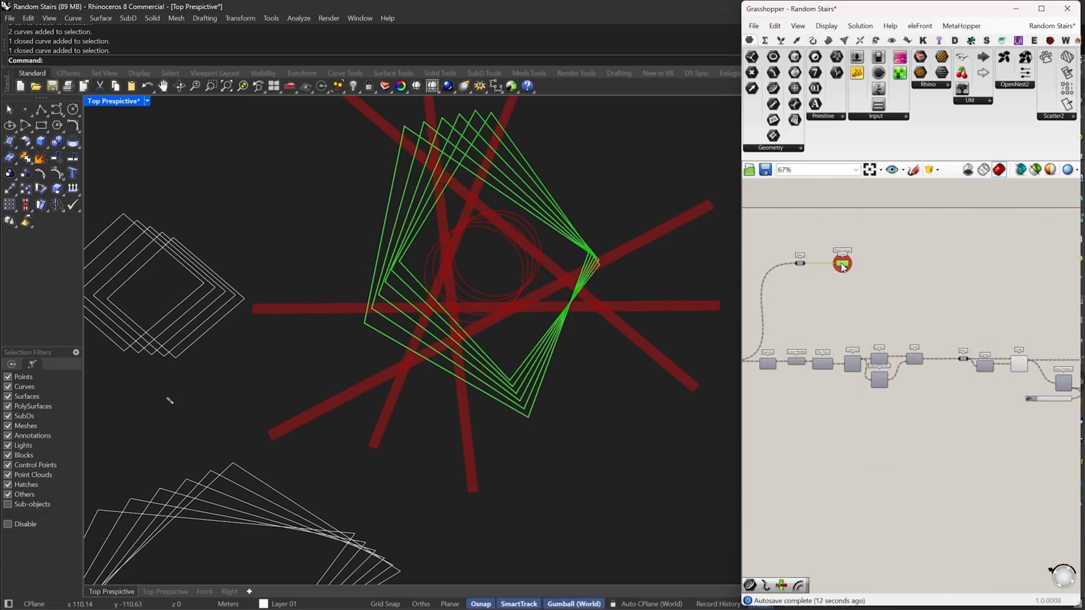
pyautogui.click(799, 250)
pyautogui.rightClick(860, 270)
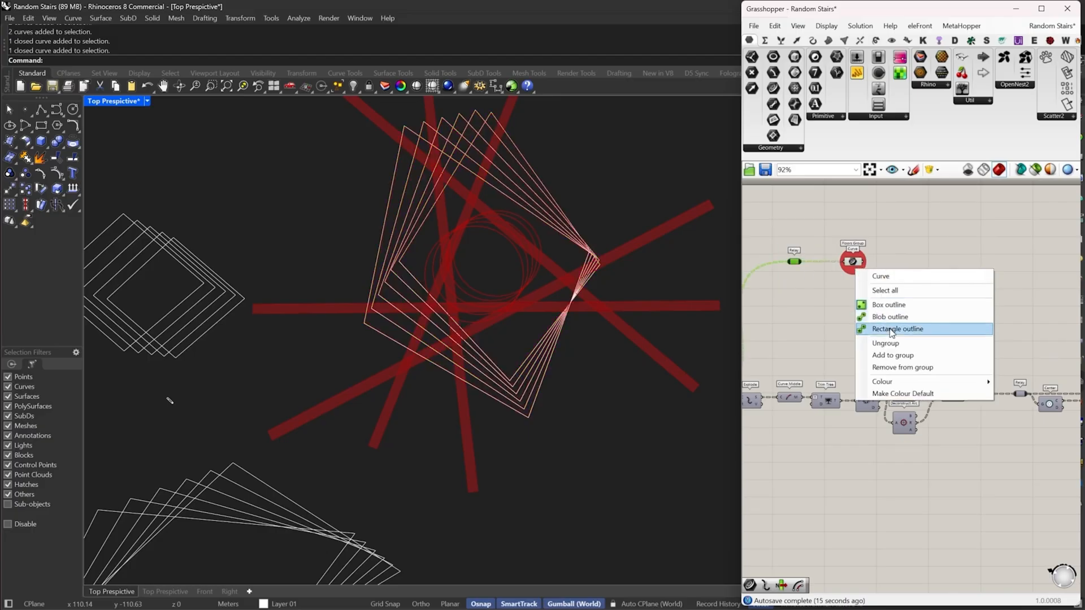
pyautogui.click(890, 353)
# Delete the coloured group around the new Floors Group parameter, and undo the deletion
pyautogui.scroll(3, 853, 262)
pyautogui.click(855, 276)
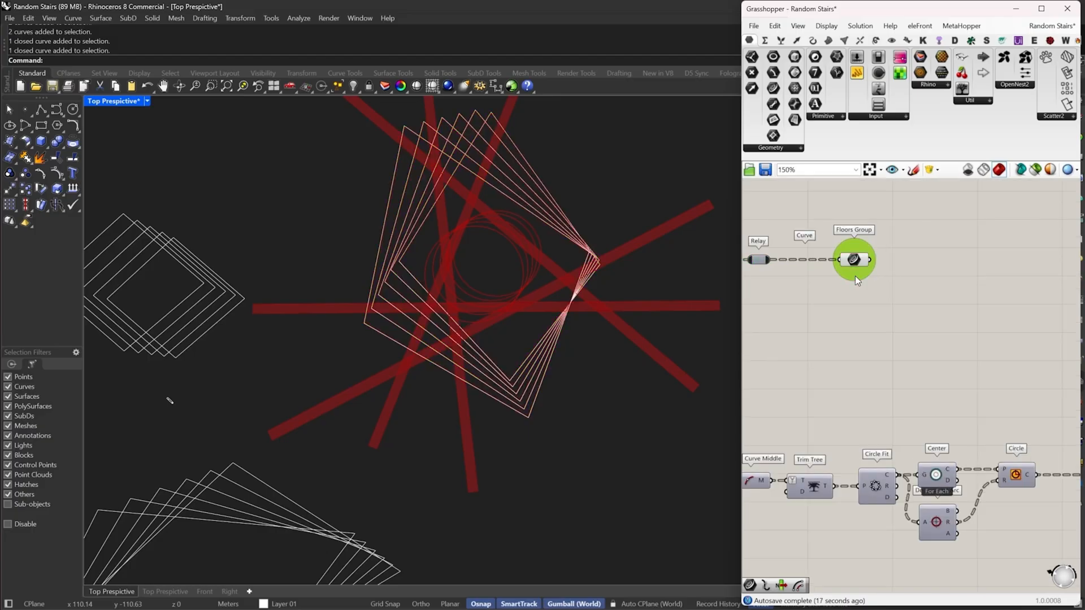
pyautogui.press('Delete')
pyautogui.moveTo(833, 303); pyautogui.dragTo(877, 301, button='right')
pyautogui.hotkey('ctrl', 'z')
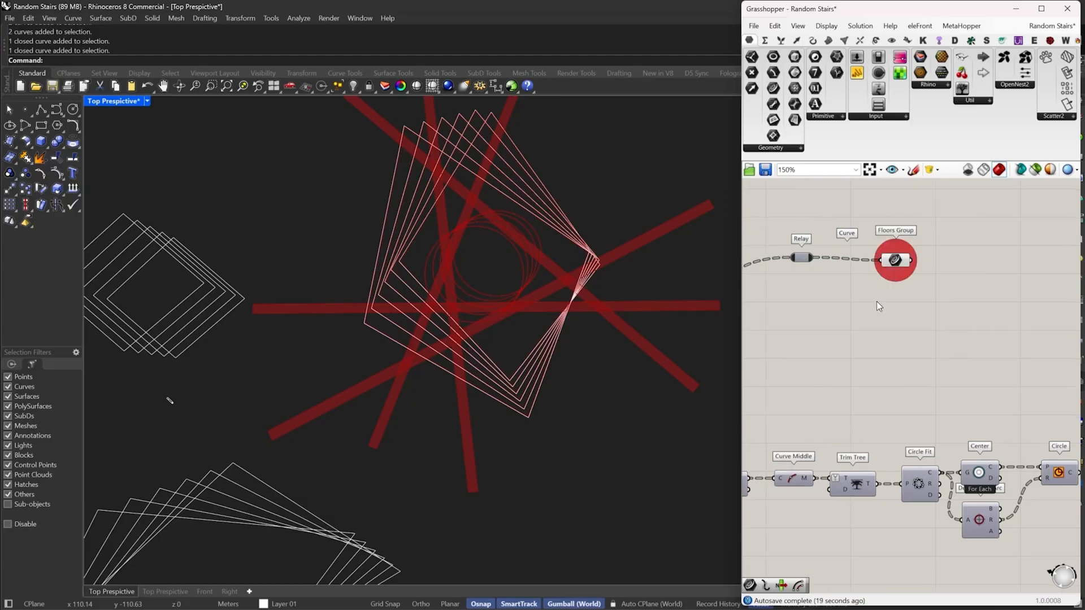
# Select the relay beside the new Floors Group parameter and include it in the group labelled Curve
pyautogui.moveTo(767, 212); pyautogui.dragTo(864, 286)
pyautogui.rightClick(889, 274)
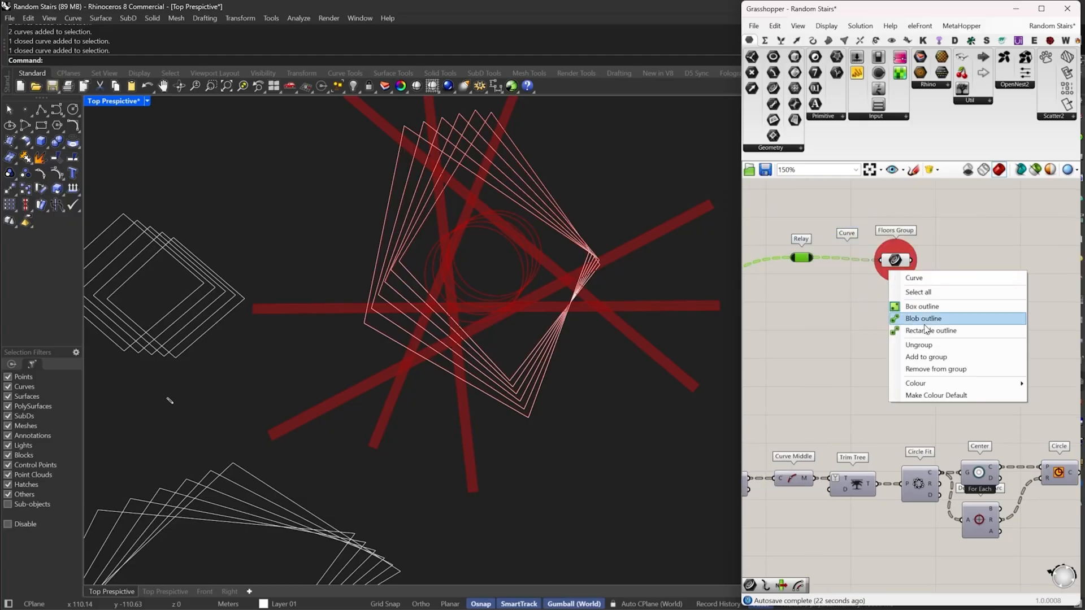
pyautogui.click(925, 357)
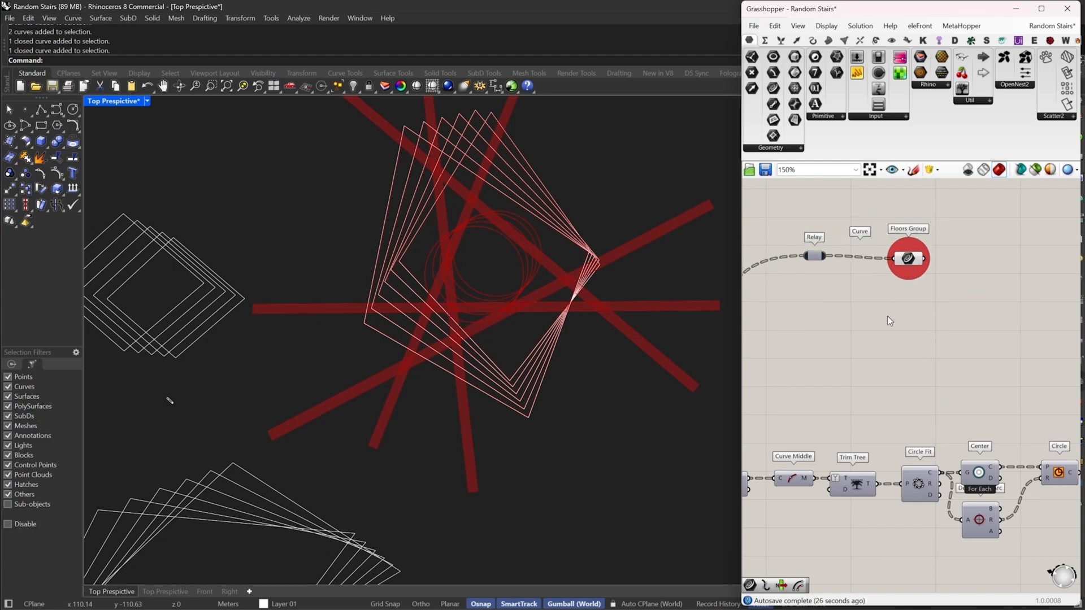
# Align the new Floors Group parameter with its relay and move it along to the end of the main chain
pyautogui.moveTo(910, 282); pyautogui.dragTo(869, 323, button='right')
pyautogui.click(867, 299)
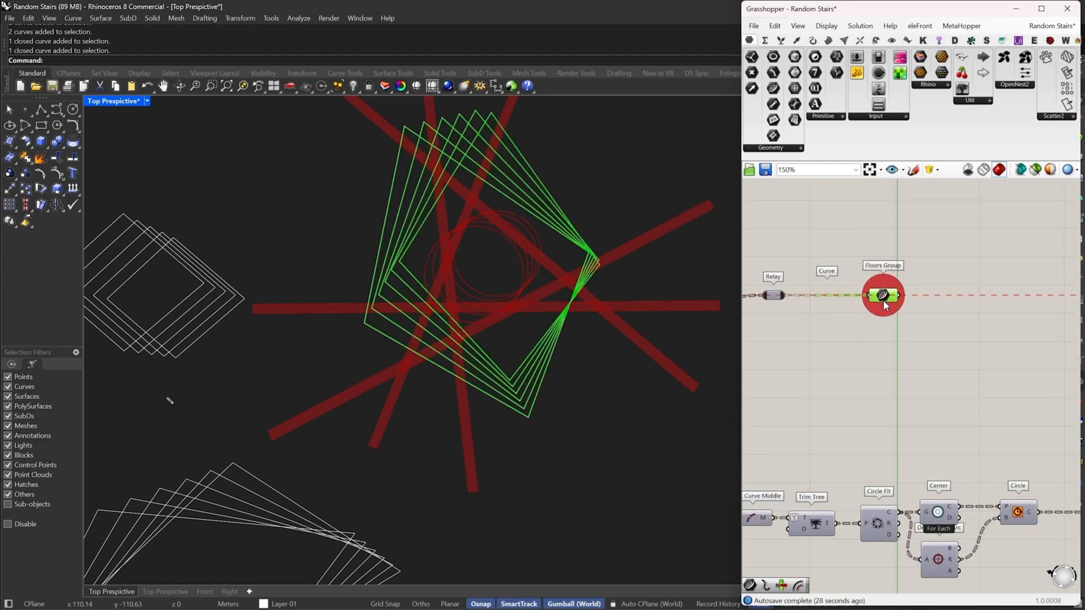
pyautogui.scroll(-4, 881, 299)
pyautogui.moveTo(873, 298); pyautogui.dragTo(818, 298, button='right')
pyautogui.moveTo(823, 289); pyautogui.dragTo(894, 291)
pyautogui.moveTo(891, 302); pyautogui.dragTo(1033, 306, button='right')
pyautogui.scroll(-5, 1033, 306)
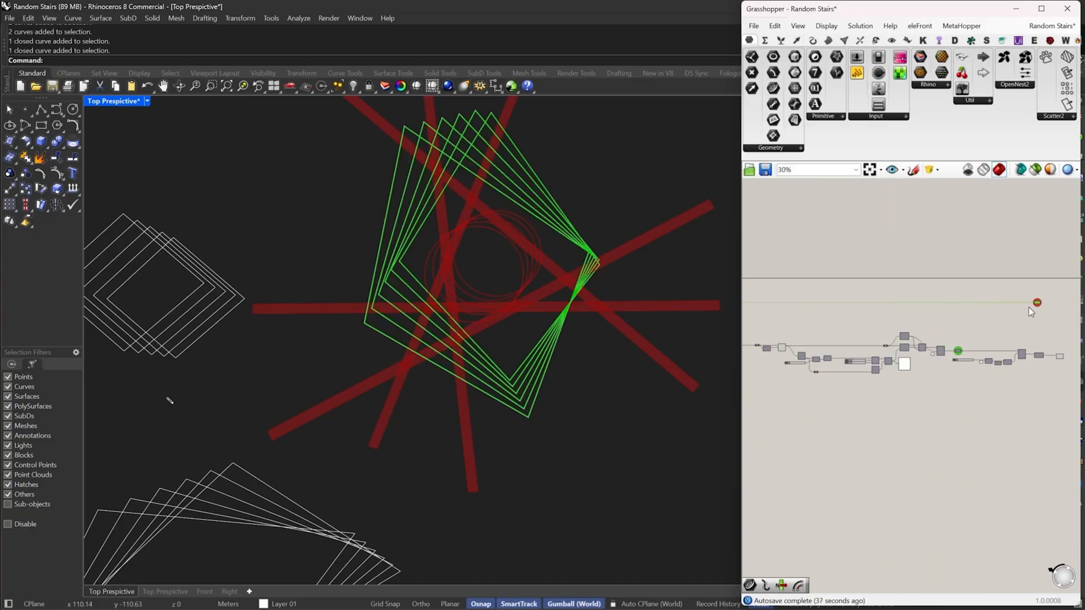
# Try to move the relay and the new Floors Group parameter below the main chain, and undo the move
pyautogui.moveTo(1051, 286); pyautogui.dragTo(744, 317)
pyautogui.scroll(5, 825, 300)
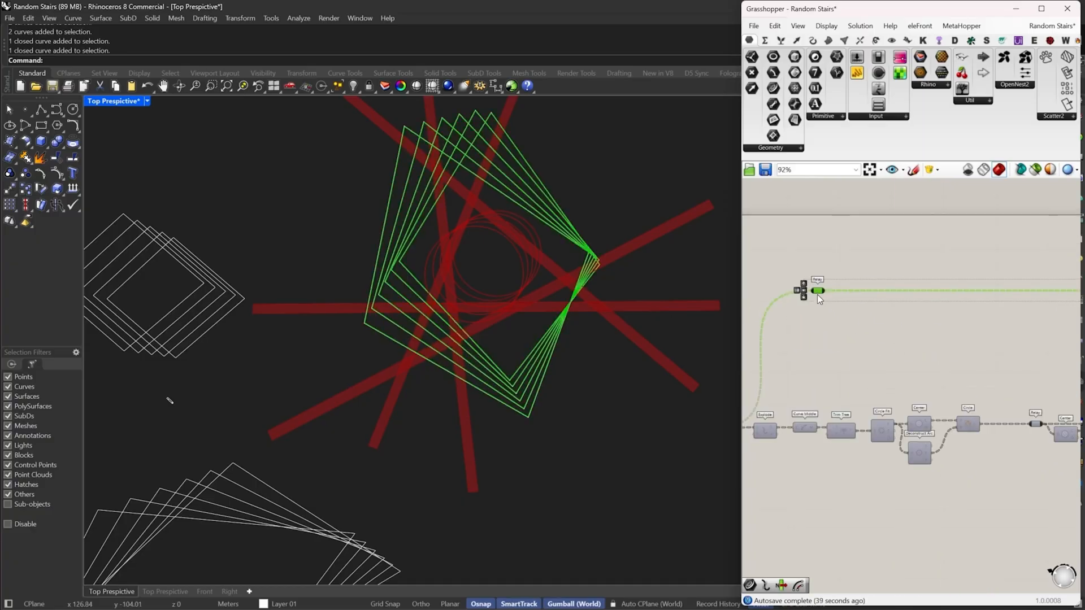
pyautogui.moveTo(859, 578); pyautogui.dragTo(854, 555)
pyautogui.scroll(-5, 867, 432)
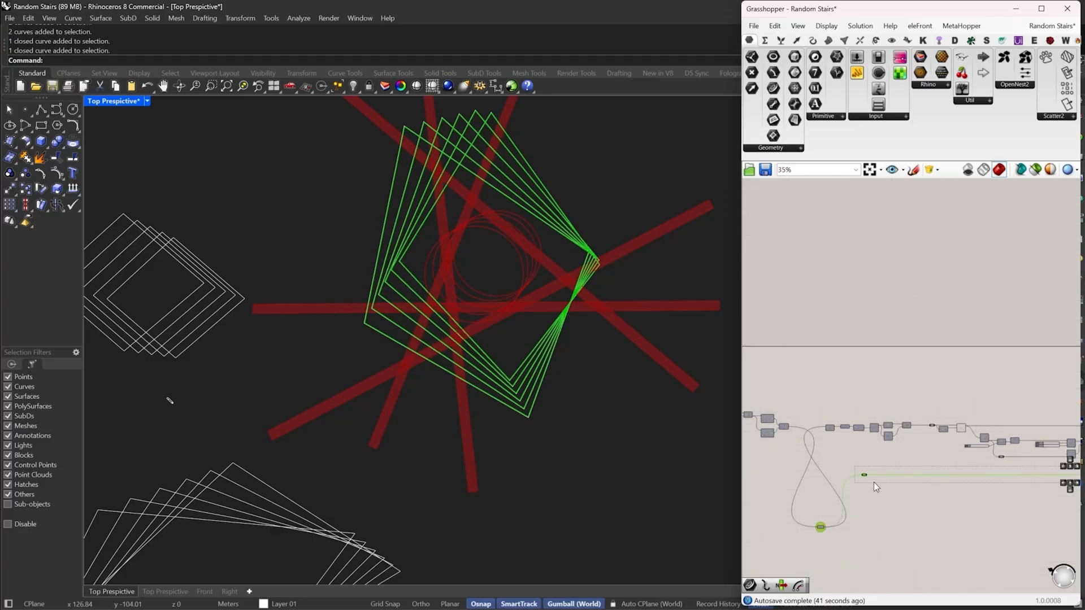
pyautogui.hotkey('ctrl', 'z')
pyautogui.scroll(4, 800, 408)
pyautogui.click(809, 436)
pyautogui.scroll(4, 810, 437)
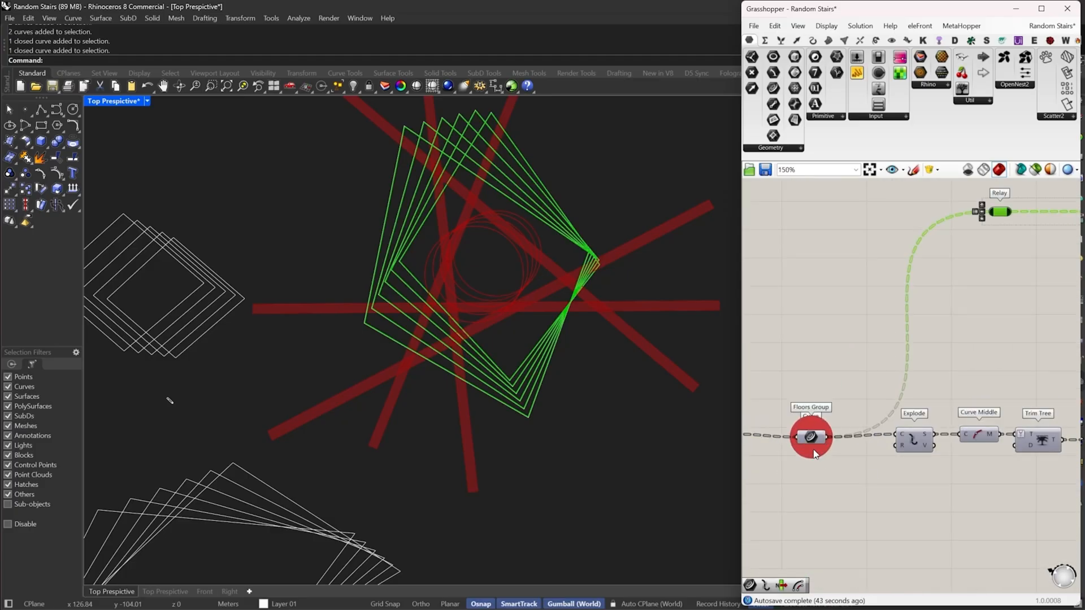
pyautogui.scroll(-11, 888, 334)
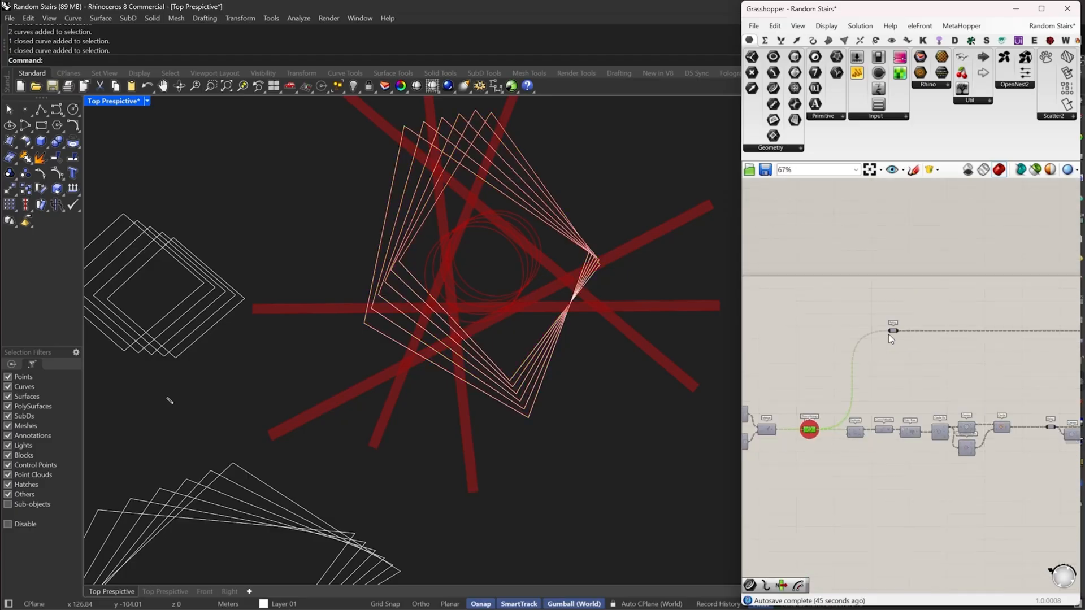
# Select only the relay and the new Floors Group parameter and move them below the main chain
pyautogui.moveTo(846, 326); pyautogui.dragTo(1065, 349)
pyautogui.scroll(8, 852, 335)
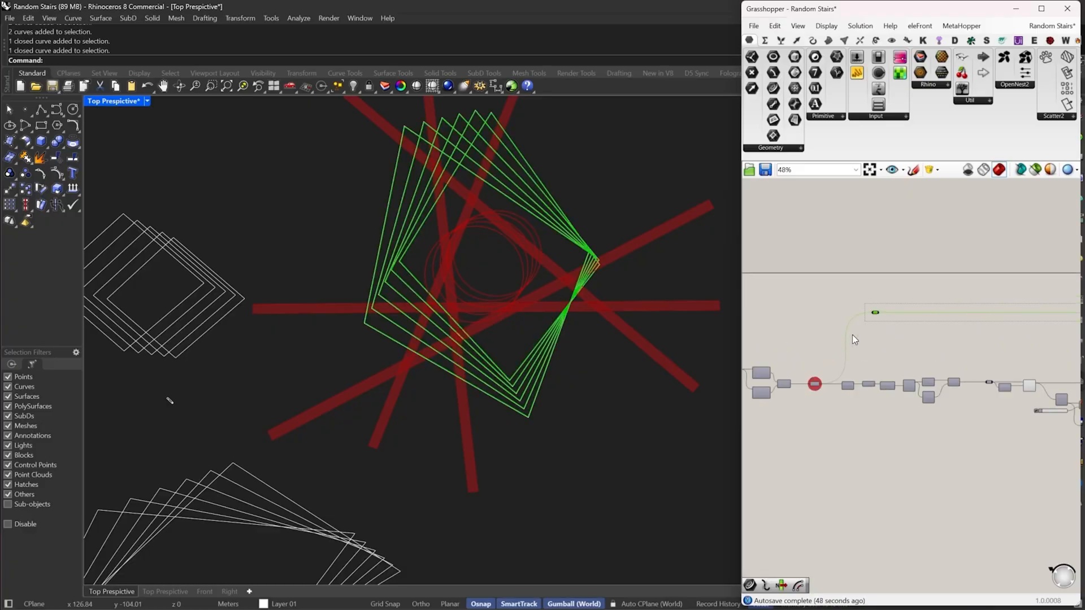
pyautogui.moveTo(888, 369); pyautogui.dragTo(891, 516)
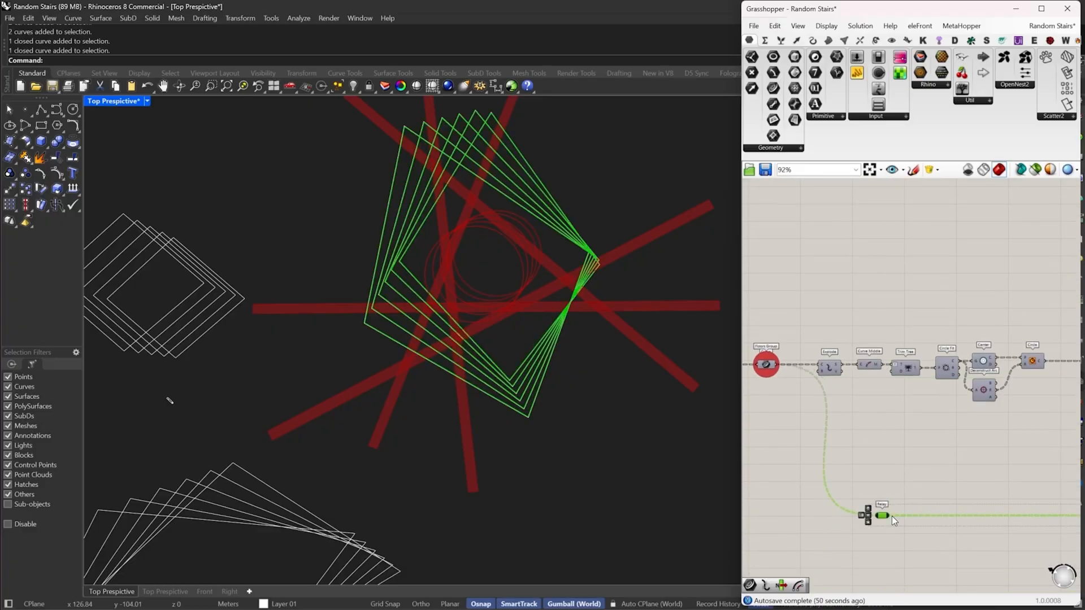
# Add a second Loft component and connect the new Floors Group parameter to its curve input
pyautogui.scroll(-8, 891, 517)
pyautogui.scroll(9, 984, 418)
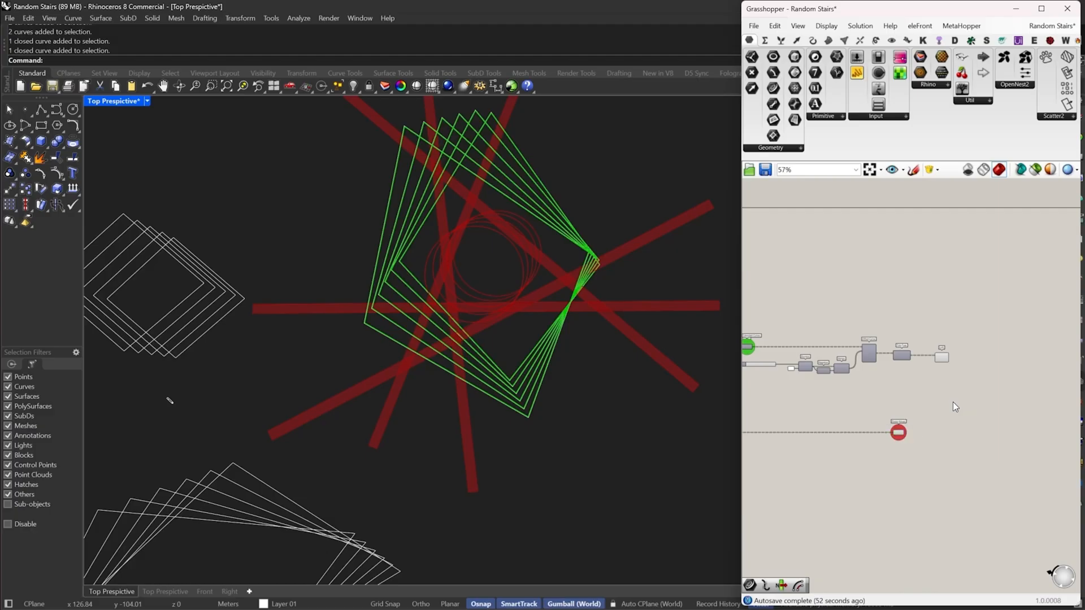
pyautogui.doubleClick(918, 436)
pyautogui.write('l')
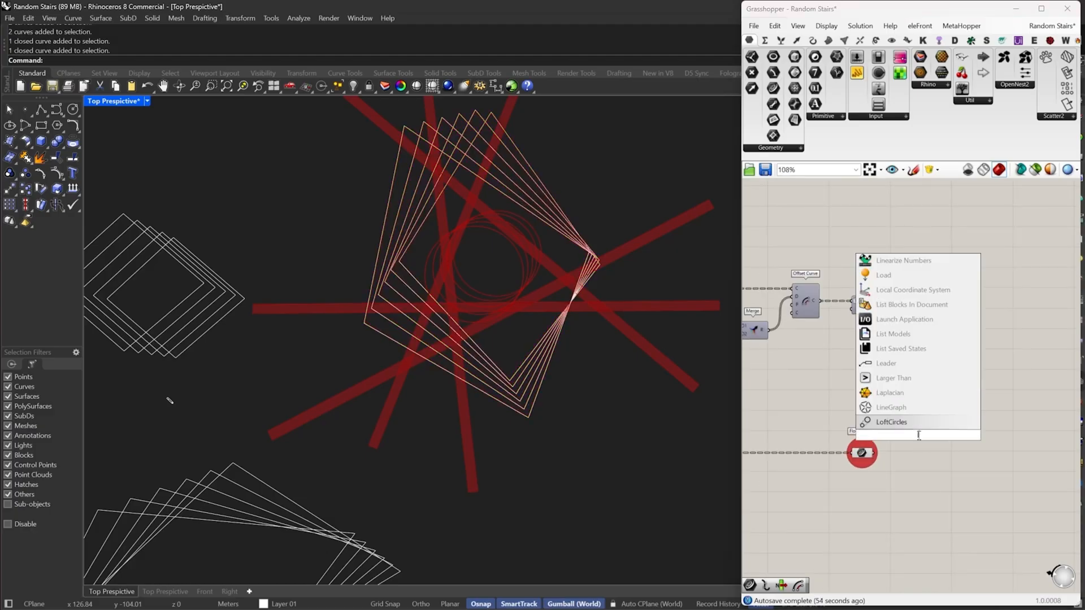
pyautogui.doubleClick(923, 452)
pyautogui.write('loft')
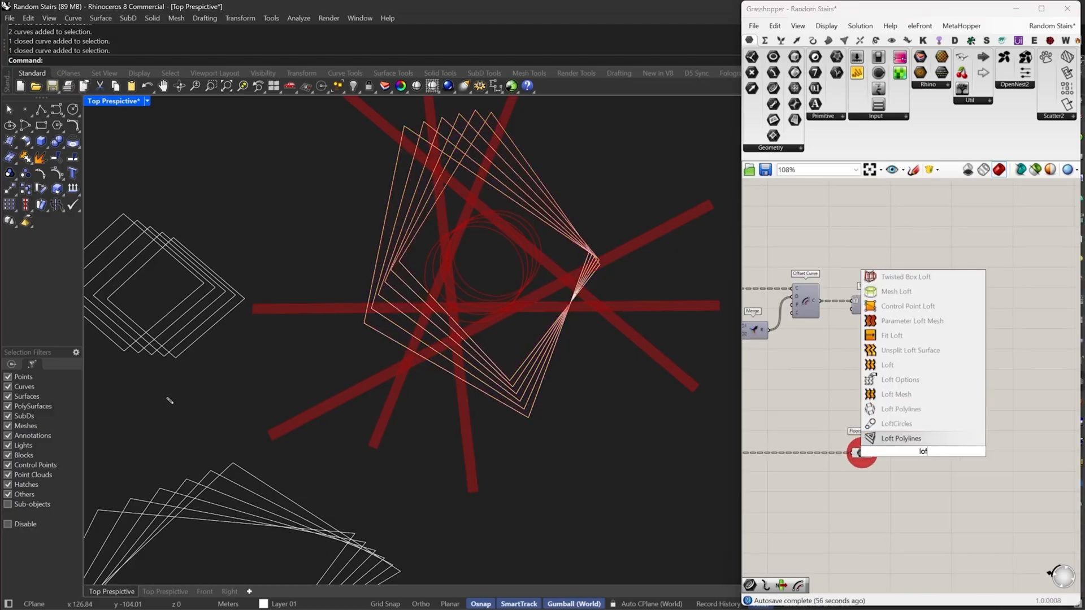
pyautogui.press('Return')
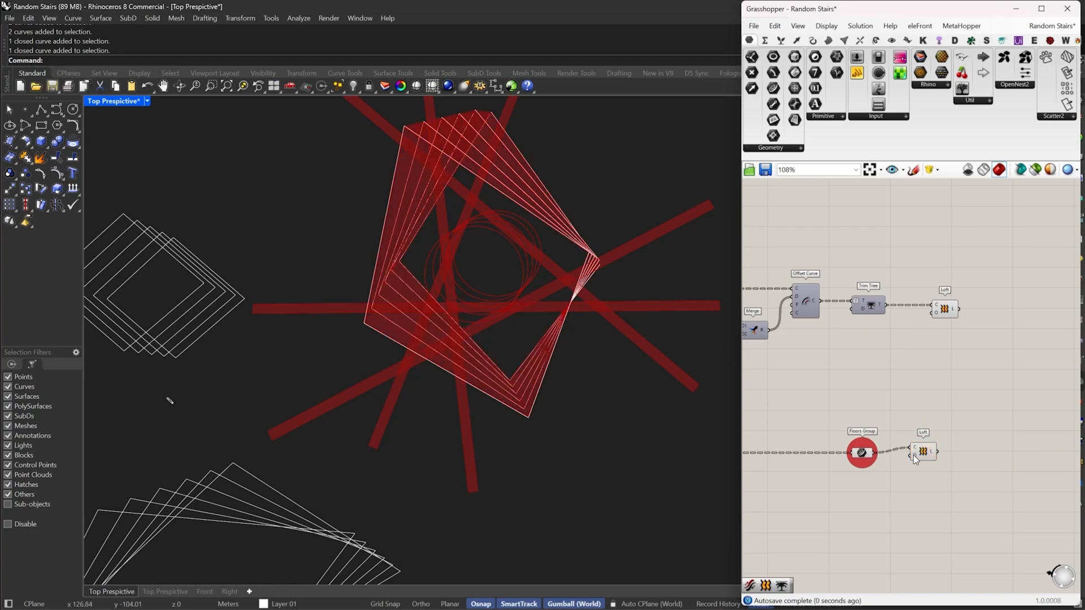
# Line up the second Loft beneath the first one and inspect the lofted floor outlines in perspective
pyautogui.moveTo(917, 454); pyautogui.dragTo(935, 462)
pyautogui.click(964, 496)
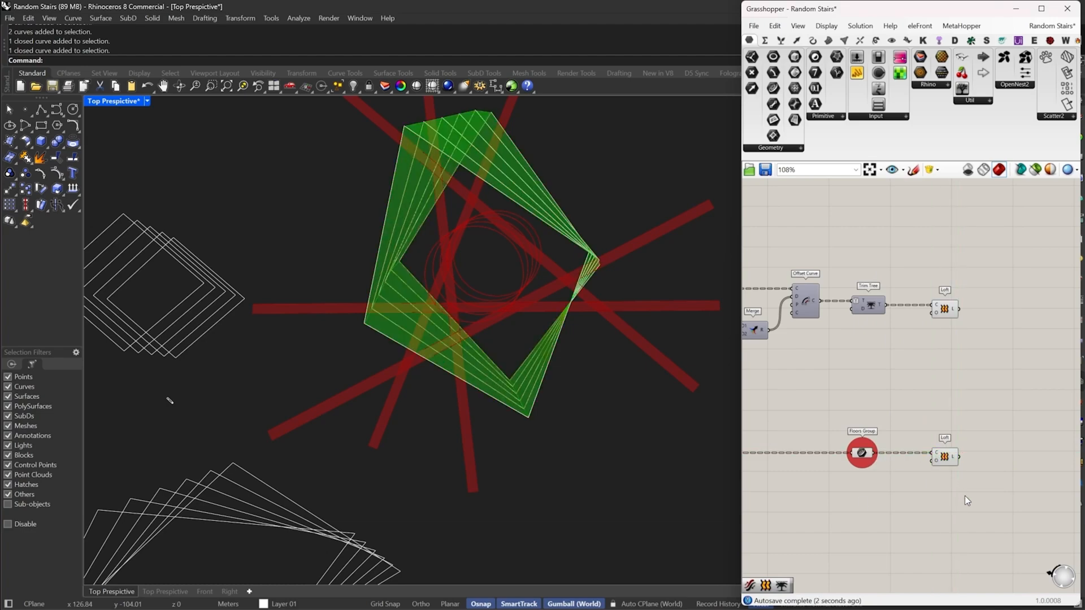
pyautogui.moveTo(591, 441); pyautogui.dragTo(535, 323, button='right')
pyautogui.scroll(4, 536, 323)
pyautogui.moveTo(427, 434); pyautogui.dragTo(461, 509, button='right')
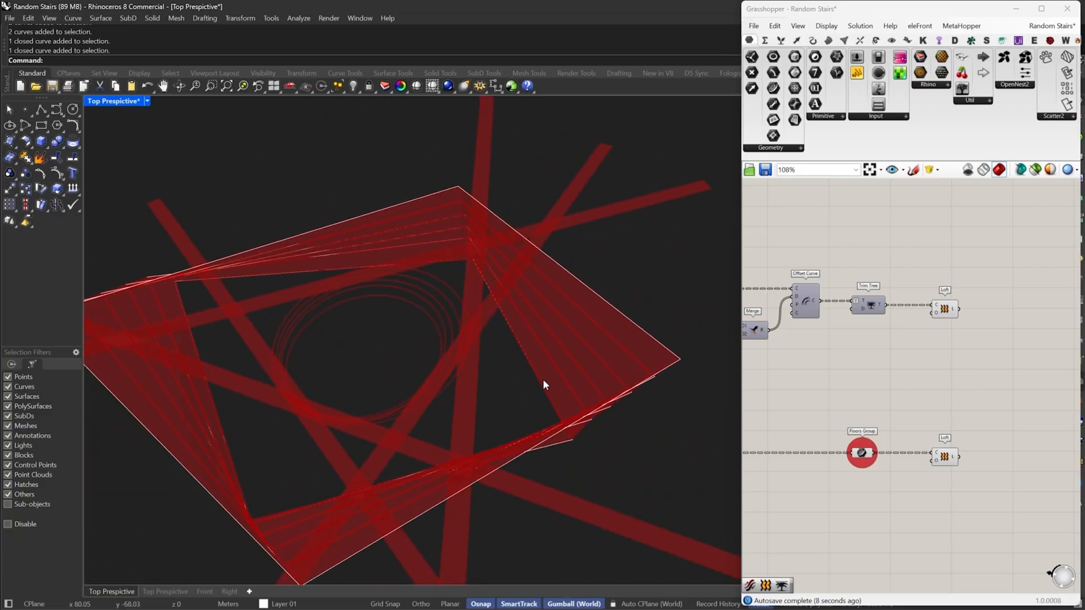
# Add a Split Brep Multiple component and place it between and beyond the two Loft components
pyautogui.moveTo(542, 378); pyautogui.dragTo(589, 201, button='right')
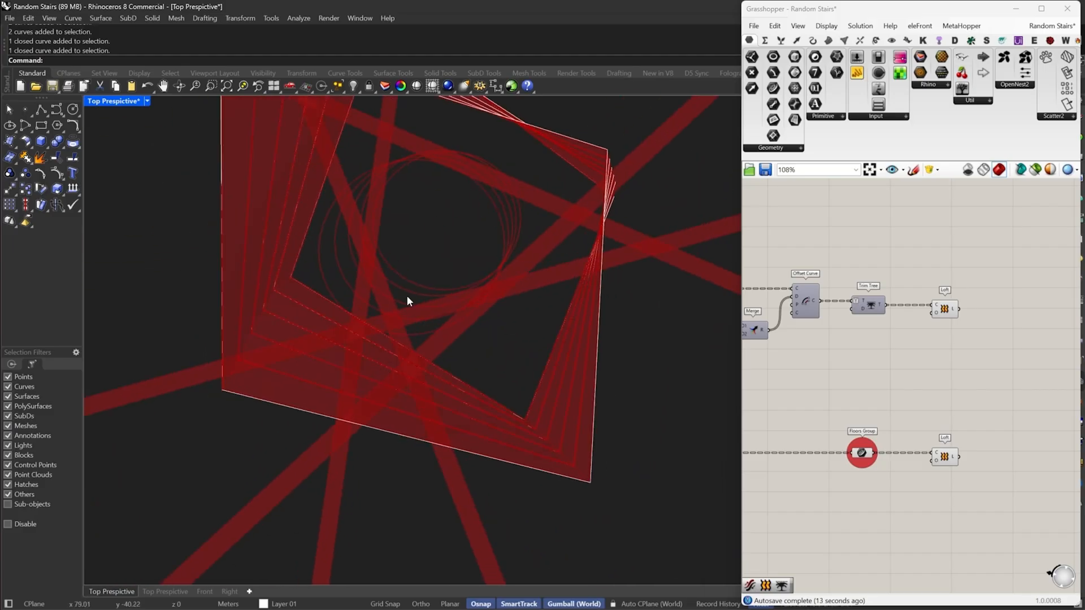
pyautogui.moveTo(936, 451); pyautogui.dragTo(853, 438, button='right')
pyautogui.click(859, 444)
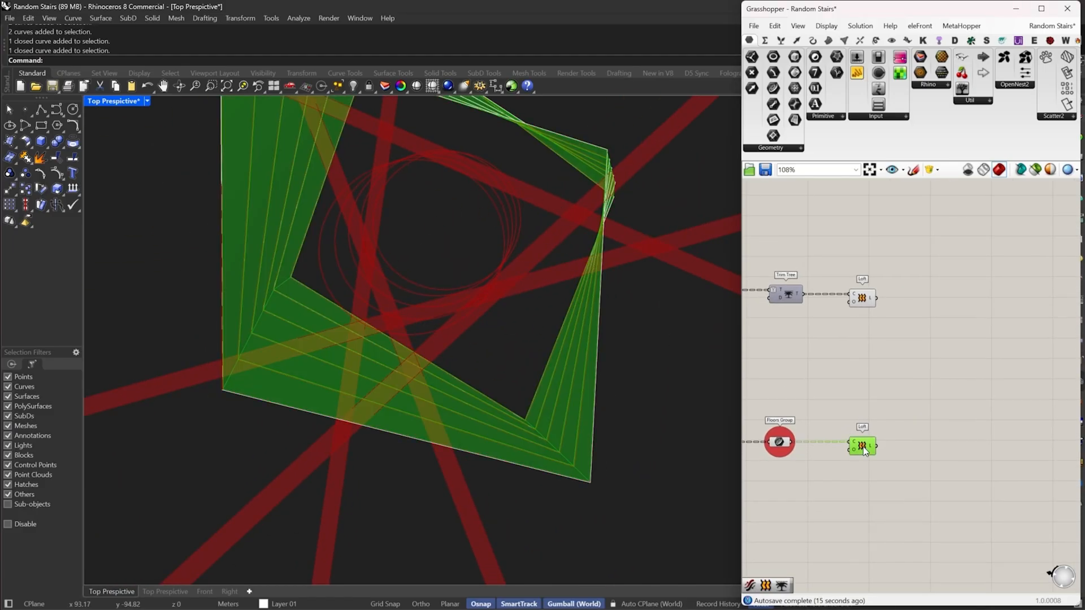
pyautogui.moveTo(893, 362); pyautogui.dragTo(860, 363, button='right')
pyautogui.doubleClick(875, 357)
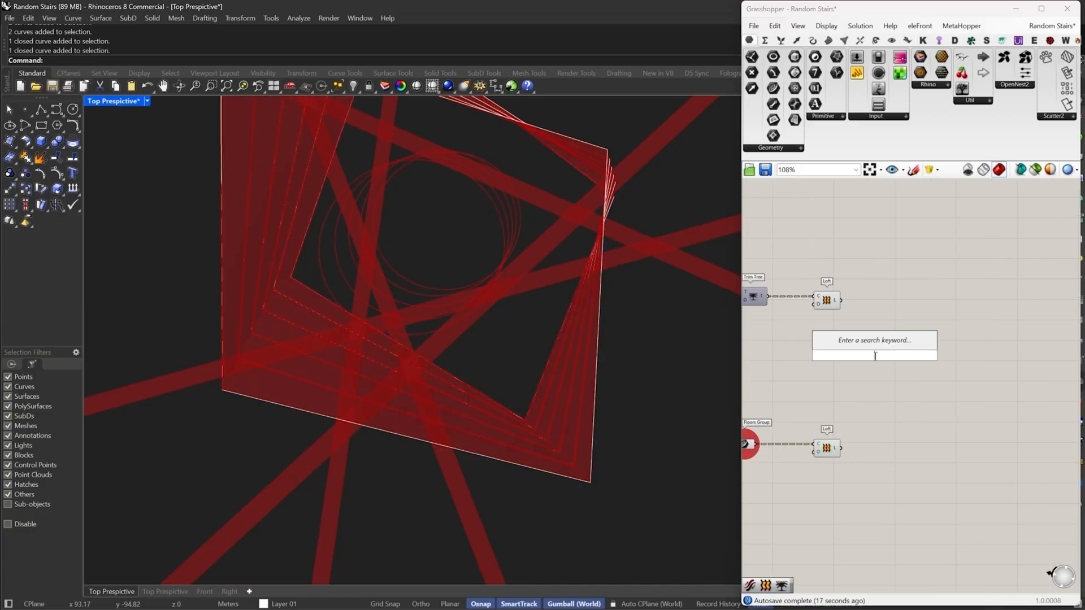
pyautogui.write('spli')
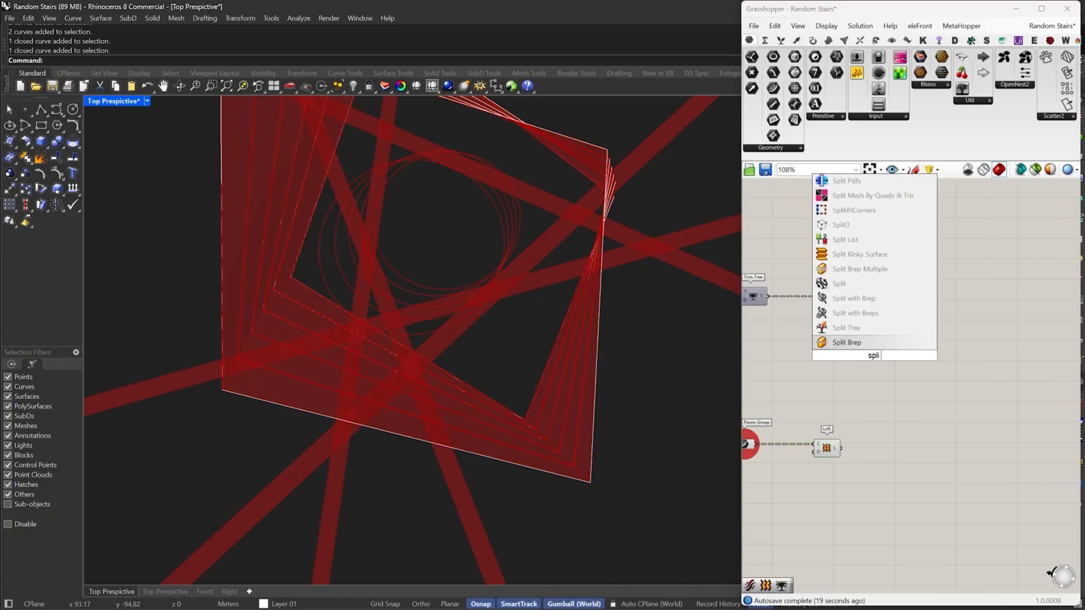
pyautogui.click(861, 269)
pyautogui.moveTo(873, 357); pyautogui.dragTo(925, 374)
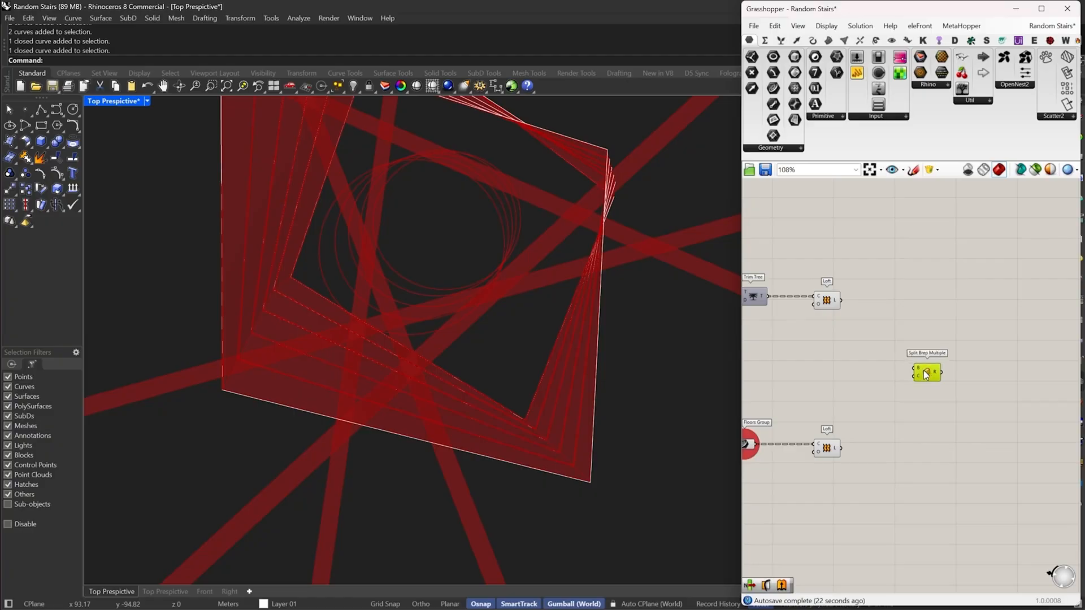
# Connect the strips Loft to the brep input of Split Brep Multiple and the floors Loft to its cutter input
pyautogui.moveTo(539, 416); pyautogui.dragTo(399, 383, button='right')
pyautogui.scroll(-5, 398, 383)
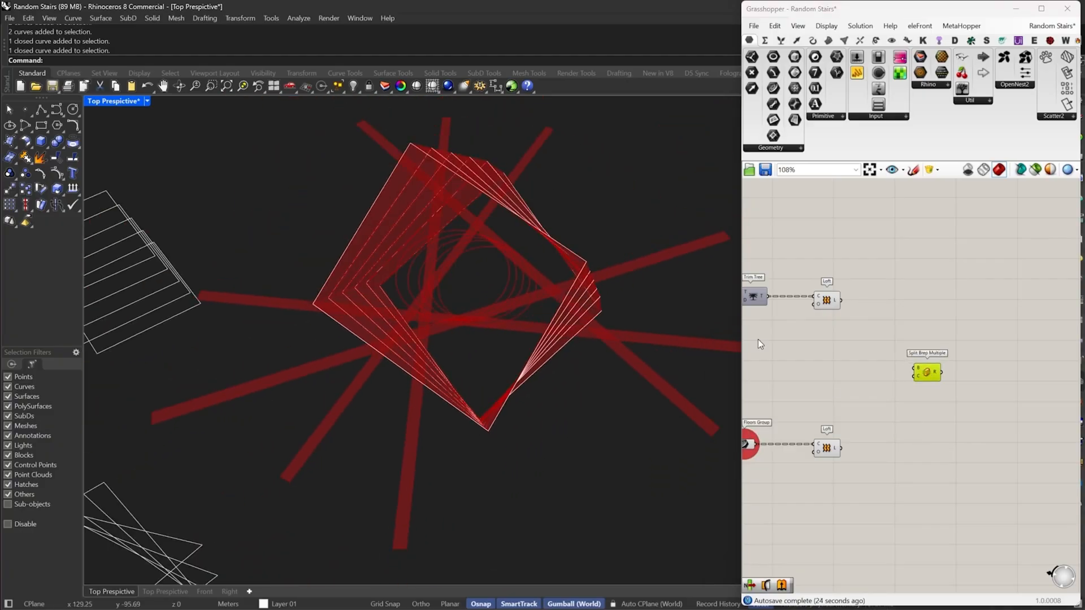
pyautogui.click(808, 340)
pyautogui.click(826, 302)
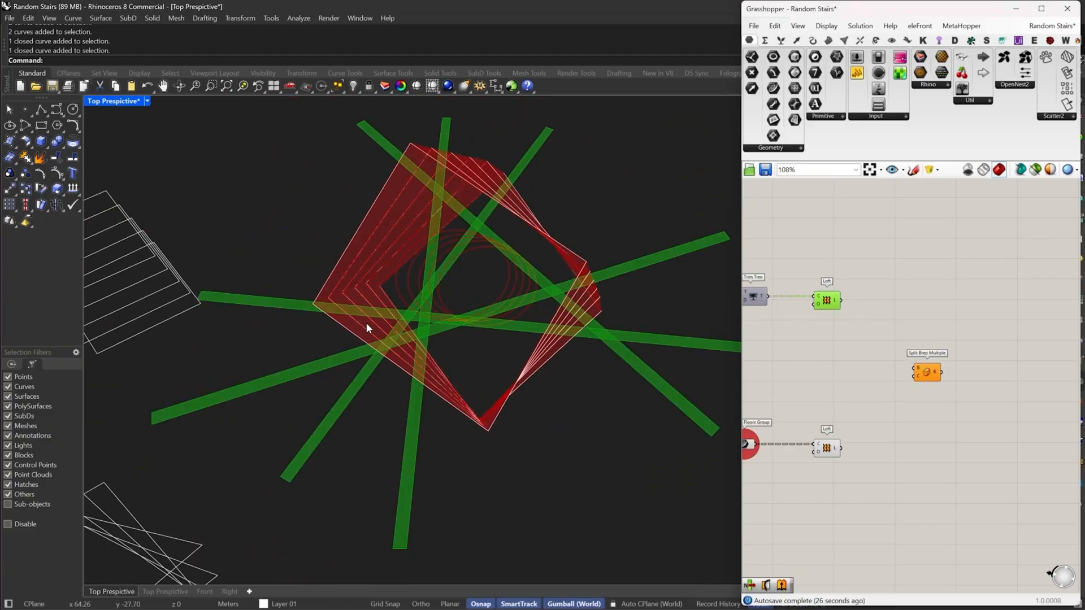
pyautogui.moveTo(618, 313); pyautogui.dragTo(587, 385, button='right')
pyautogui.moveTo(682, 439); pyautogui.dragTo(615, 415, button='right')
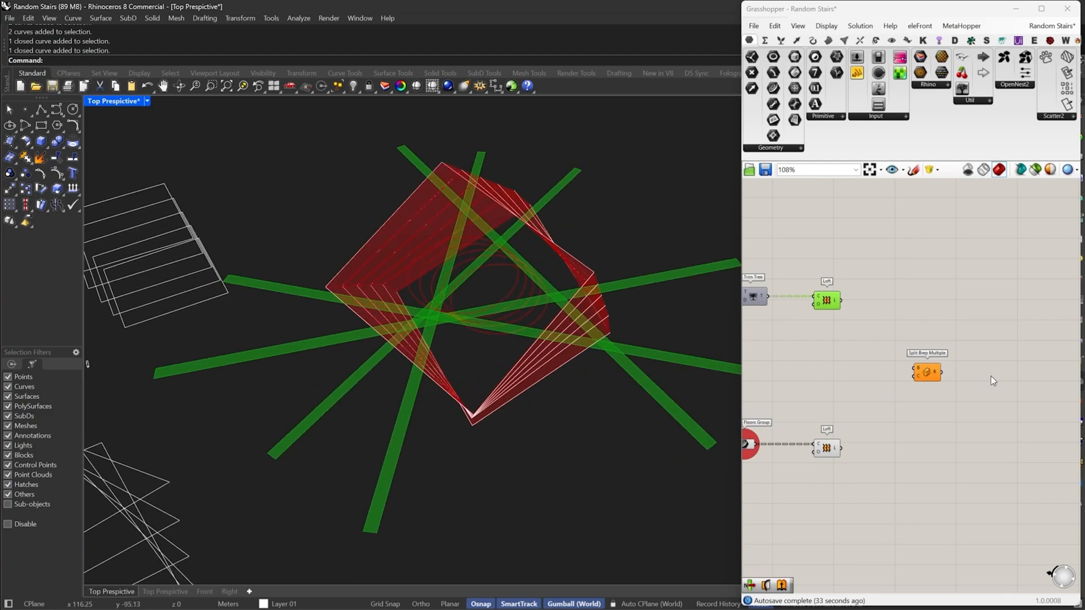
pyautogui.moveTo(915, 368); pyautogui.dragTo(841, 300)
pyautogui.scroll(3, 859, 349)
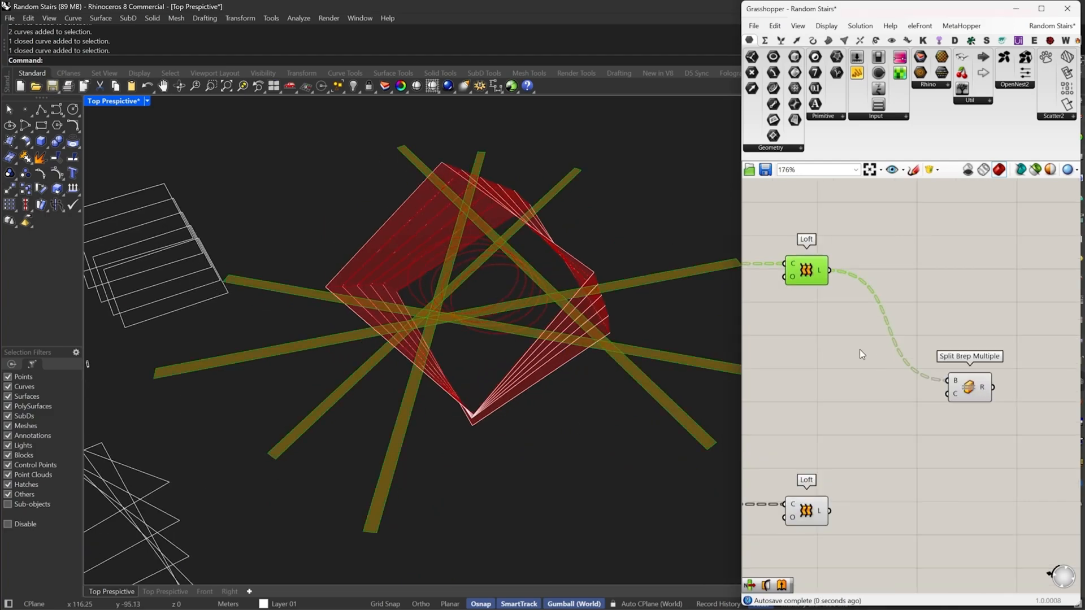
pyautogui.moveTo(949, 394); pyautogui.dragTo(827, 512)
pyautogui.scroll(-2, 825, 498)
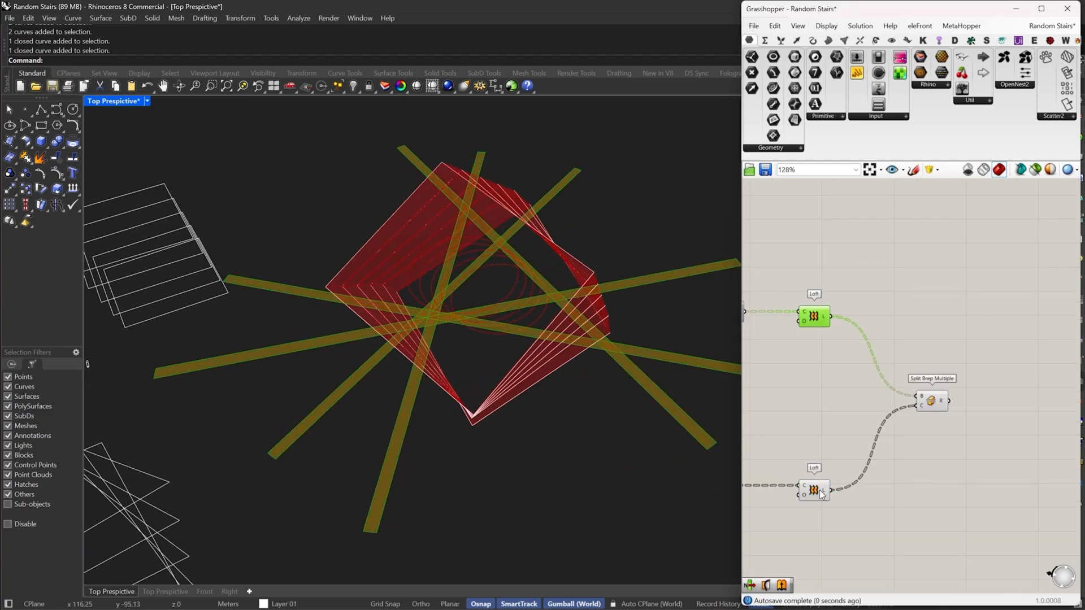
# Turn off the preview of both Lofts and the neighbouring components that feed them
pyautogui.moveTo(571, 328); pyautogui.dragTo(585, 226, button='right')
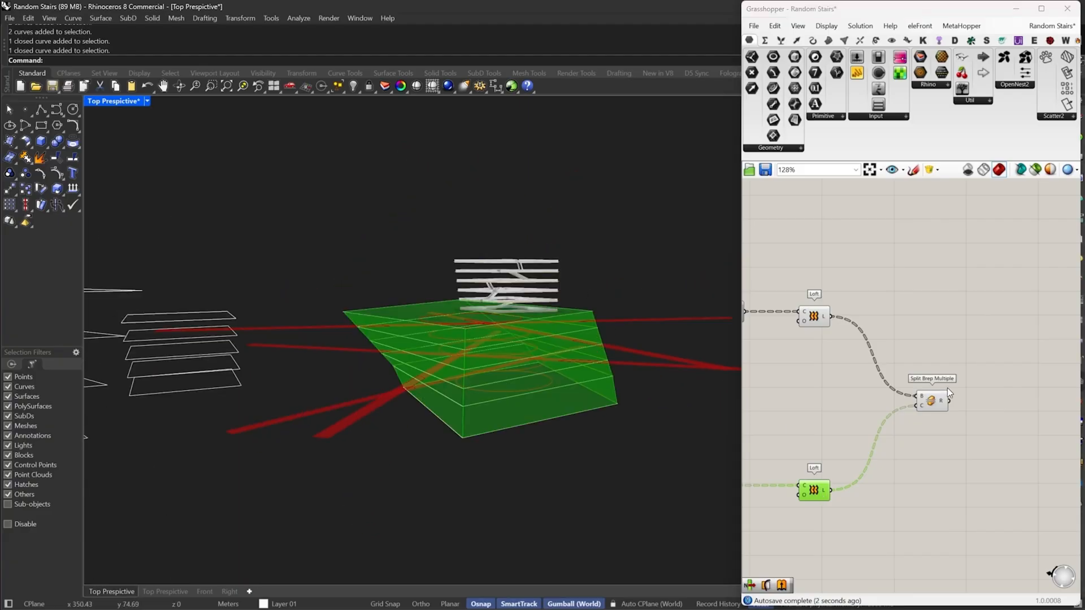
pyautogui.scroll(3, 950, 400)
pyautogui.moveTo(896, 389); pyautogui.dragTo(971, 392, button='right')
pyautogui.scroll(-5, 972, 392)
pyautogui.moveTo(925, 508); pyautogui.dragTo(758, 278)
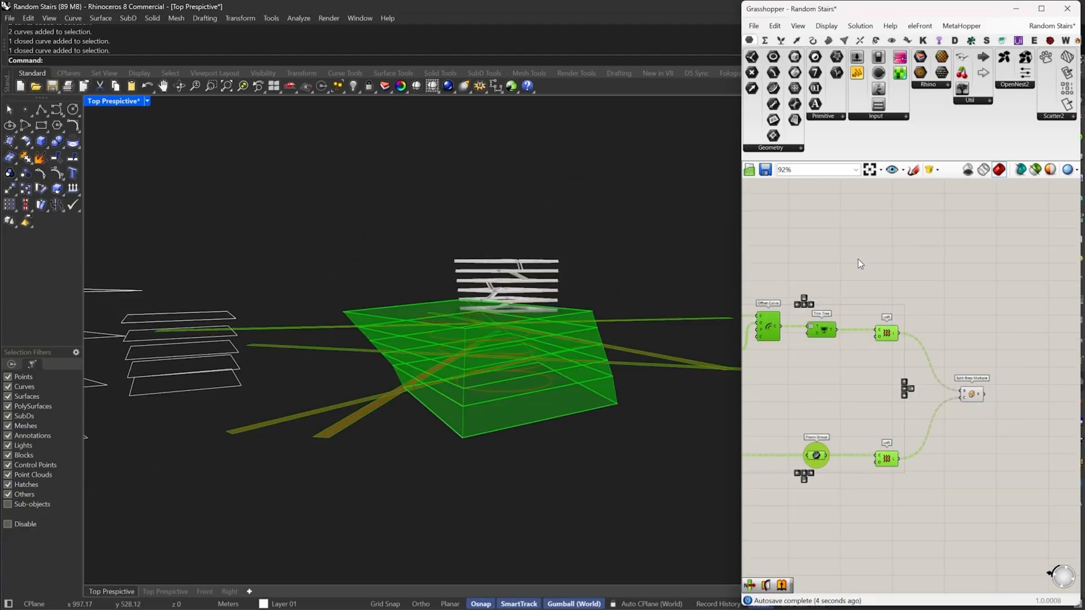
pyautogui.middleClick(858, 259)
pyautogui.click(873, 277)
pyautogui.click(895, 262)
pyautogui.moveTo(925, 259); pyautogui.dragTo(665, 526)
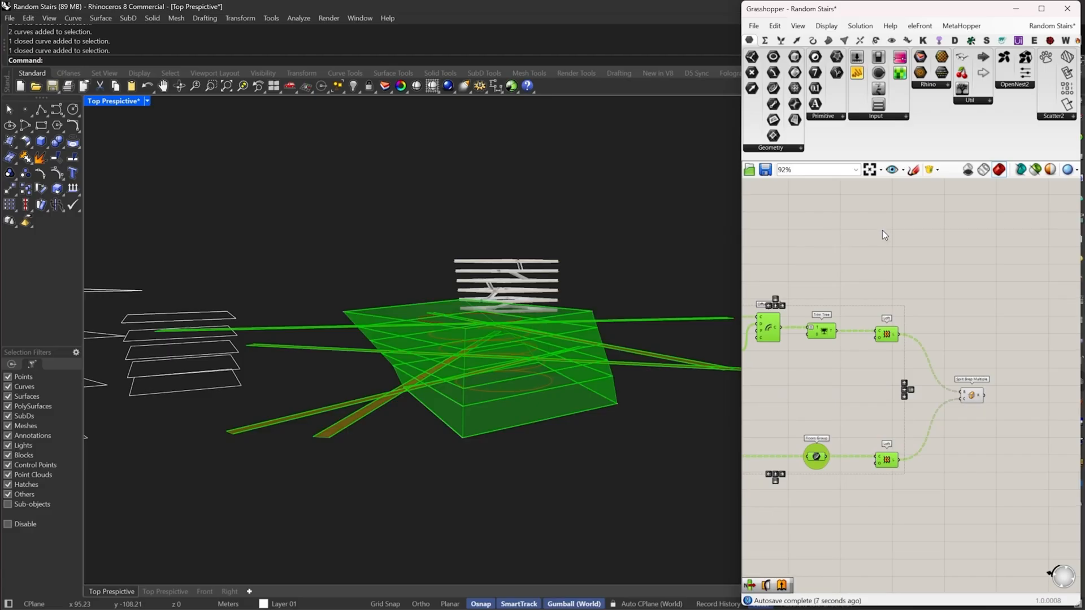
pyautogui.rightClick(887, 237)
pyautogui.click(921, 254)
pyautogui.click(934, 220)
# Turn off the preview of the remaining upstream components along the chain that generates the random lines
pyautogui.moveTo(559, 266); pyautogui.dragTo(448, 353, button='right')
pyautogui.scroll(-5, 627, 362)
pyautogui.moveTo(745, 389); pyautogui.dragTo(755, 392, button='right')
pyautogui.scroll(-3, 755, 384)
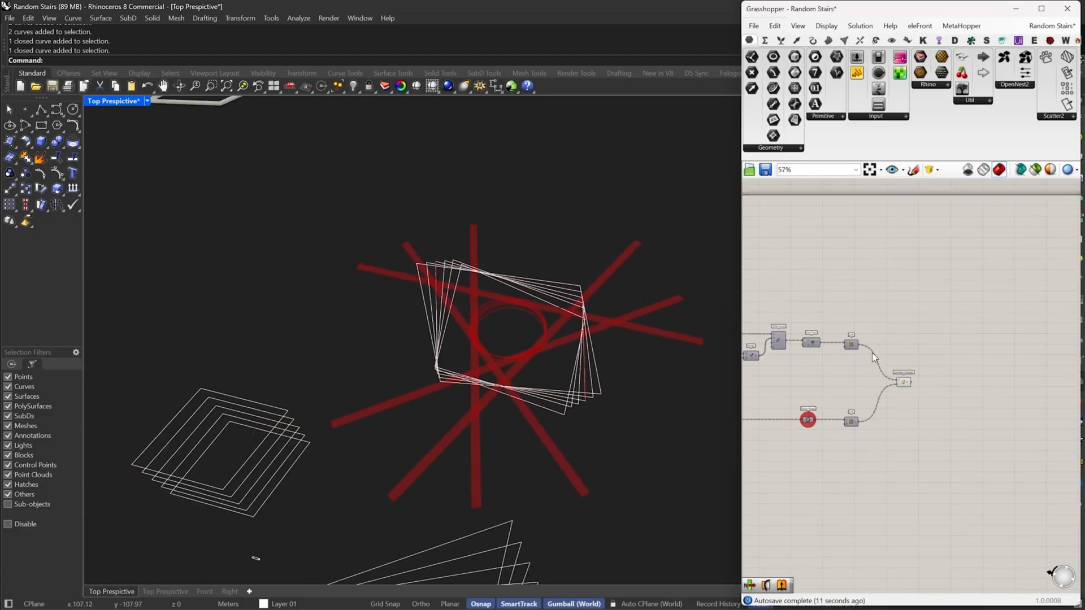
pyautogui.moveTo(762, 339); pyautogui.dragTo(886, 343, button='right')
pyautogui.scroll(-4, 932, 317)
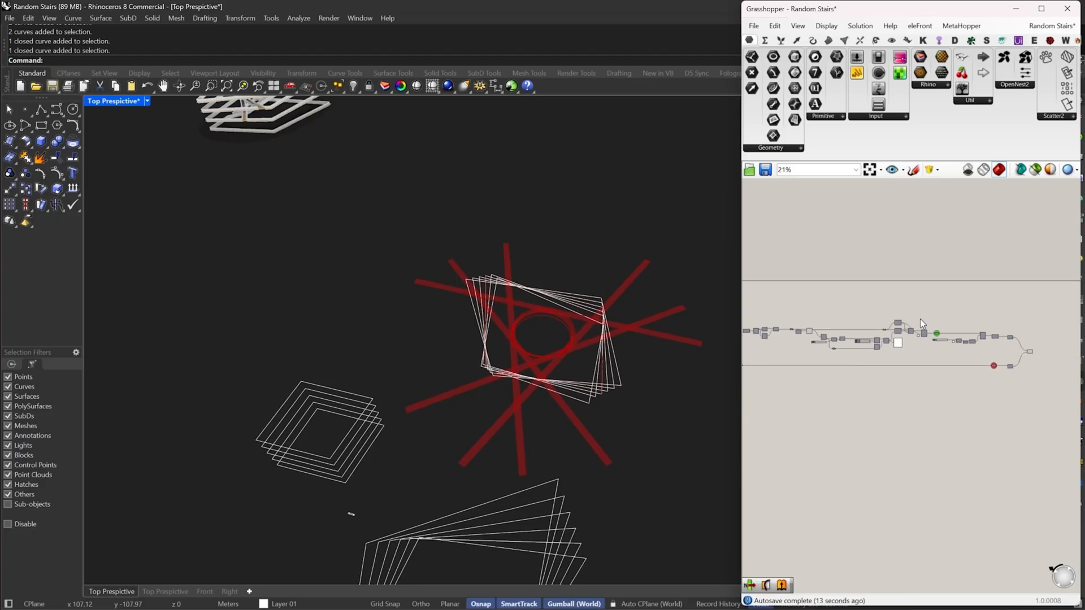
pyautogui.moveTo(926, 303); pyautogui.dragTo(745, 428)
pyautogui.rightClick(835, 288)
pyautogui.click(853, 306)
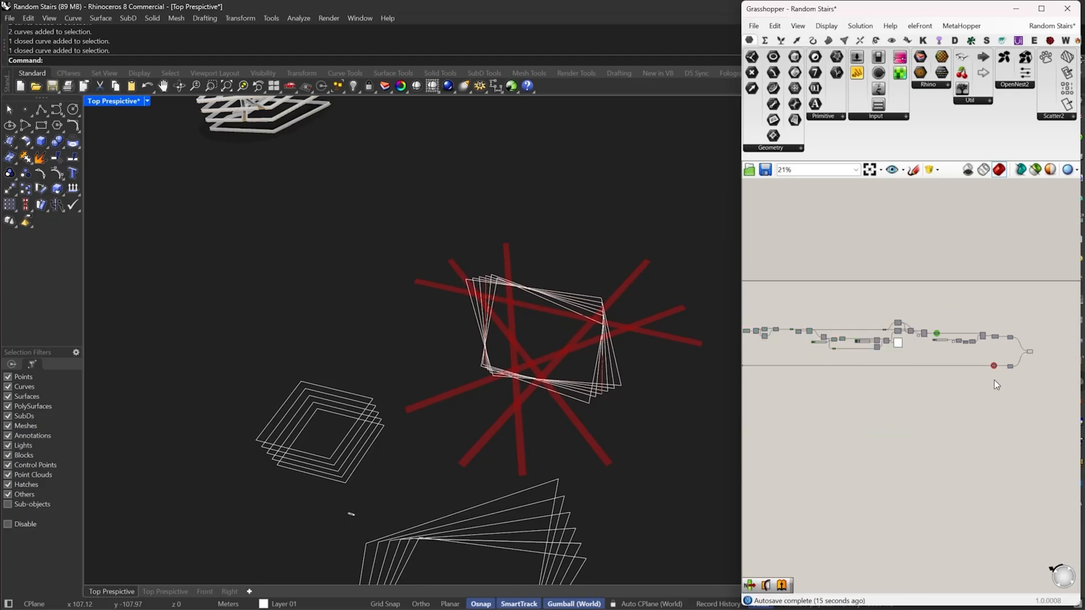
# Select Split Brep Multiple and examine how the floors surface cuts the strips in the perspective view
pyautogui.scroll(6, 1024, 350)
pyautogui.moveTo(1026, 350); pyautogui.dragTo(841, 356, button='right')
pyautogui.scroll(5, 882, 361)
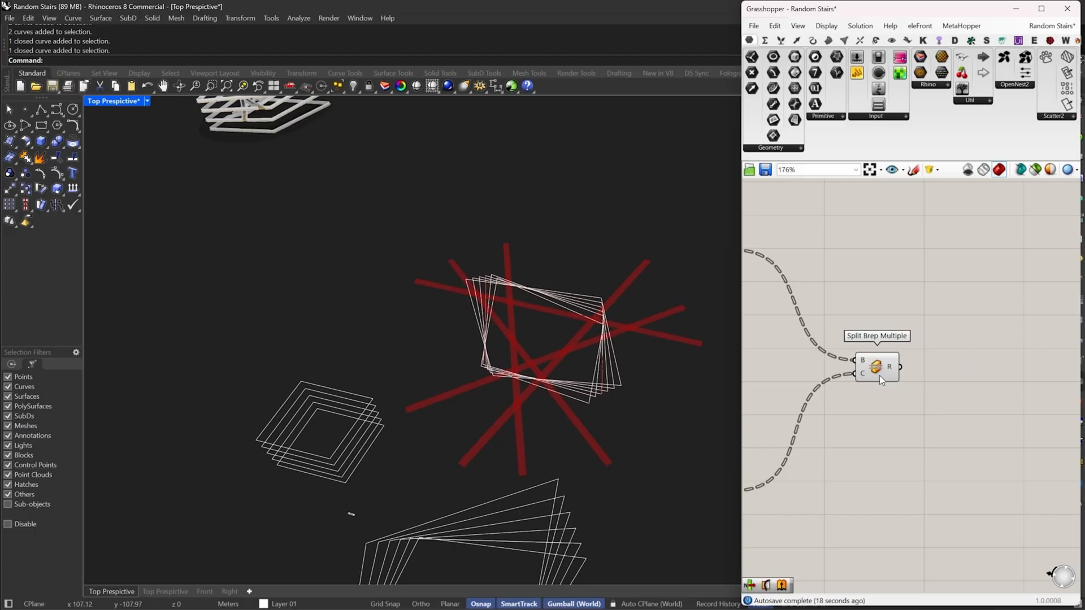
pyautogui.click(876, 368)
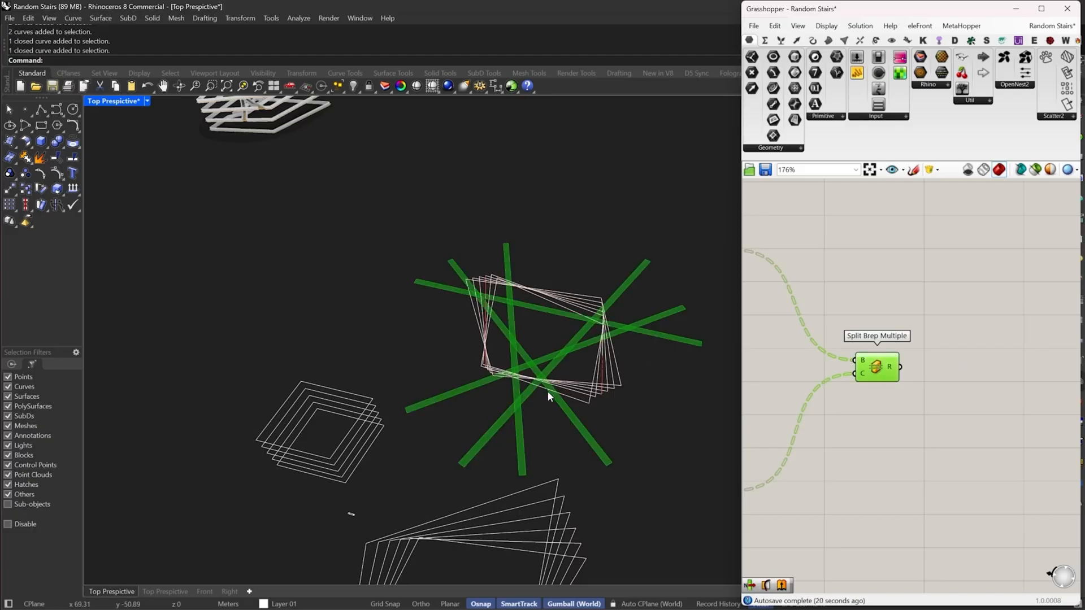
pyautogui.scroll(10, 547, 389)
pyautogui.scroll(-8, 428, 363)
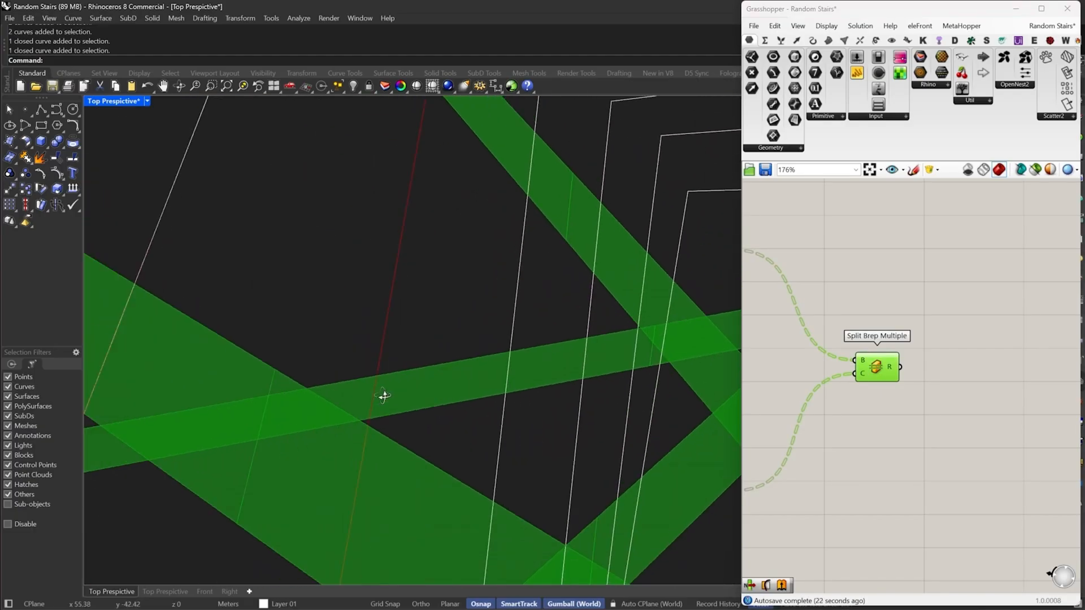
pyautogui.scroll(-5, 522, 331)
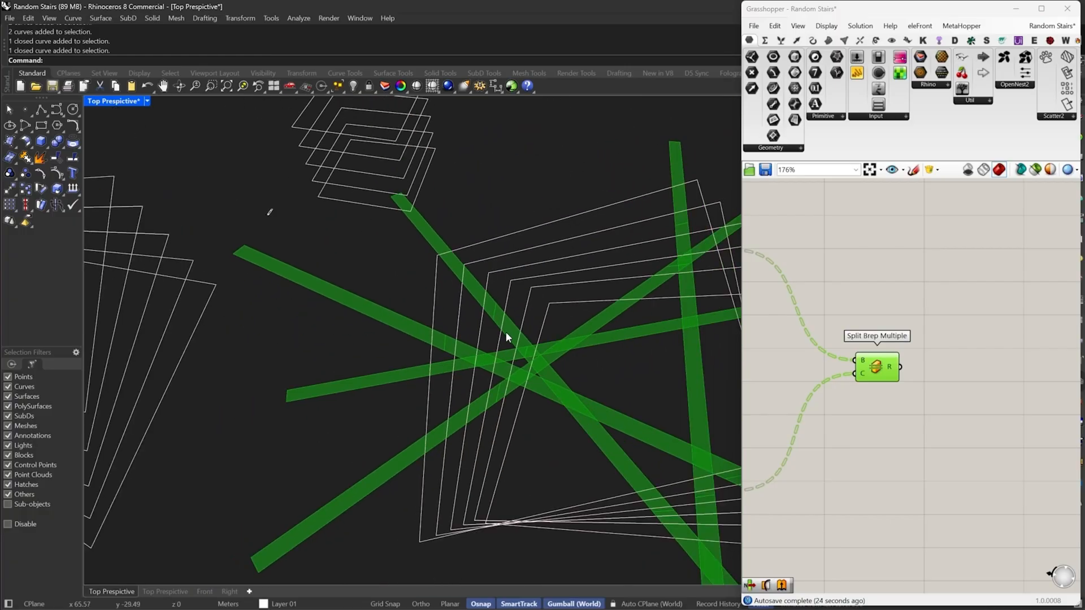
pyautogui.moveTo(927, 381); pyautogui.dragTo(882, 384, button='right')
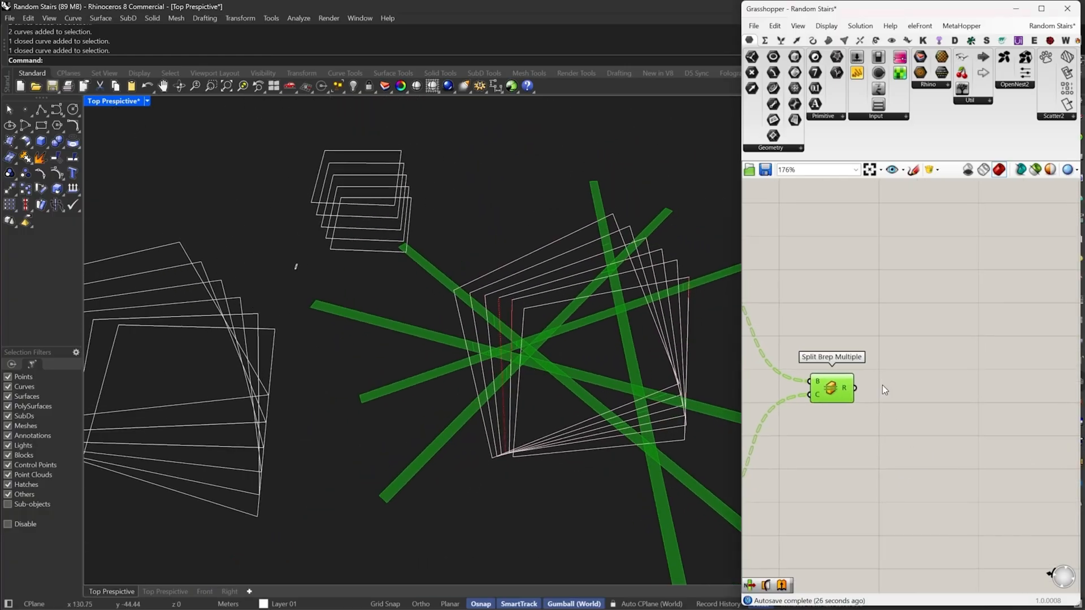
# Add a List Item component fed by the Split Brep Multiple result and space it well away from that component
pyautogui.doubleClick(899, 379)
pyautogui.click(892, 420)
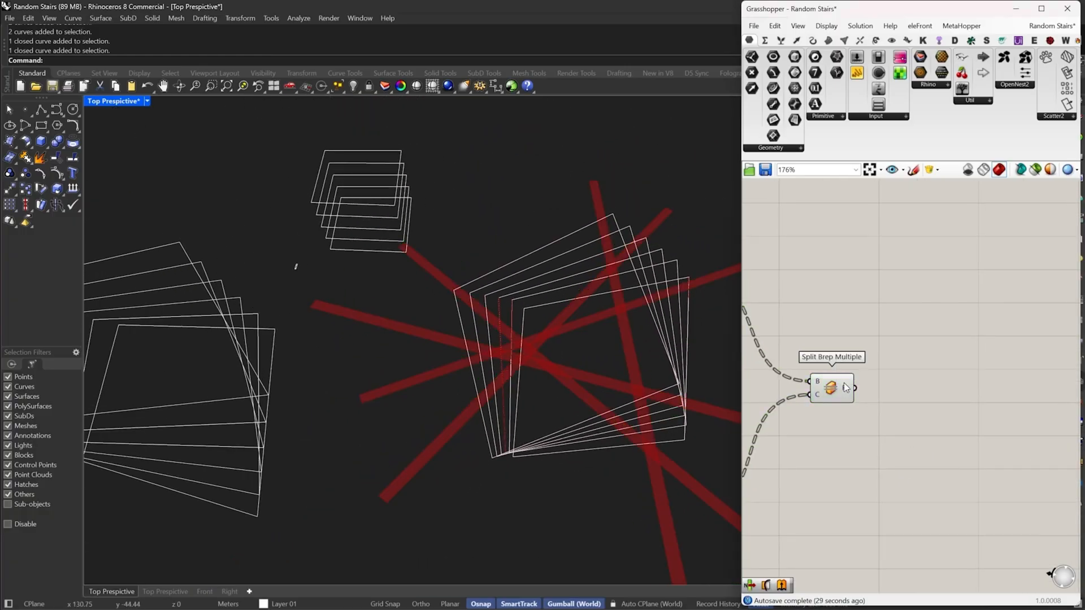
pyautogui.click(831, 383)
pyautogui.doubleClick(916, 393)
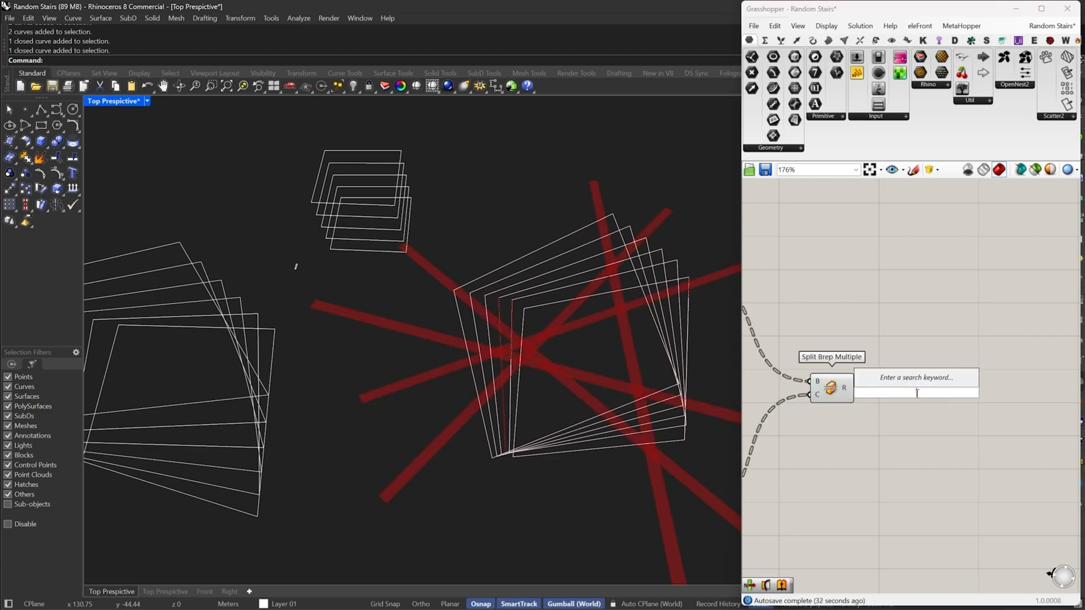
pyautogui.write('list item')
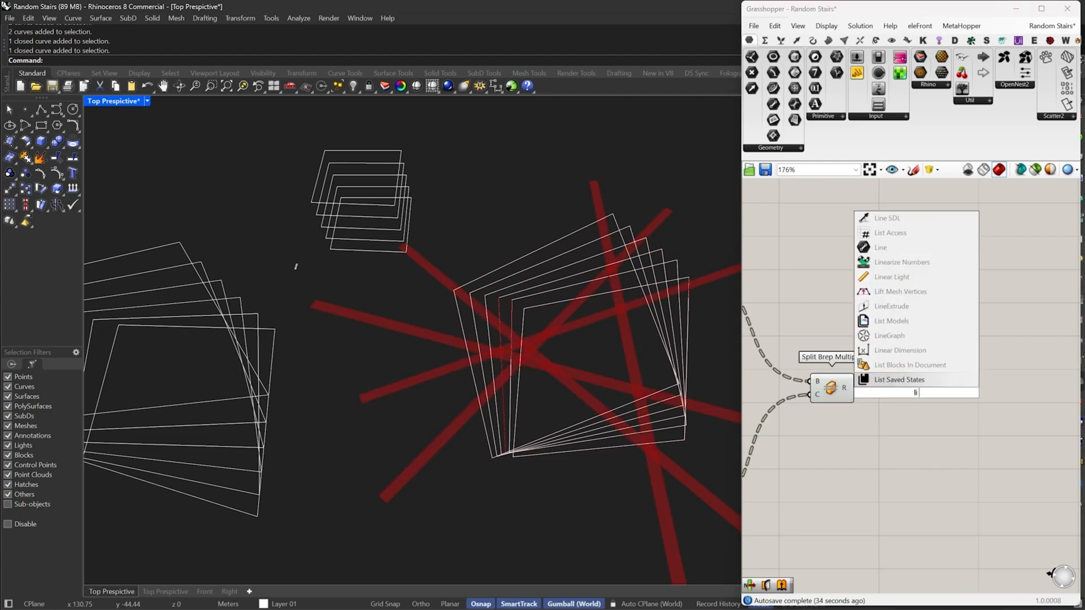
pyautogui.press('Return')
pyautogui.moveTo(896, 379); pyautogui.dragTo(941, 403)
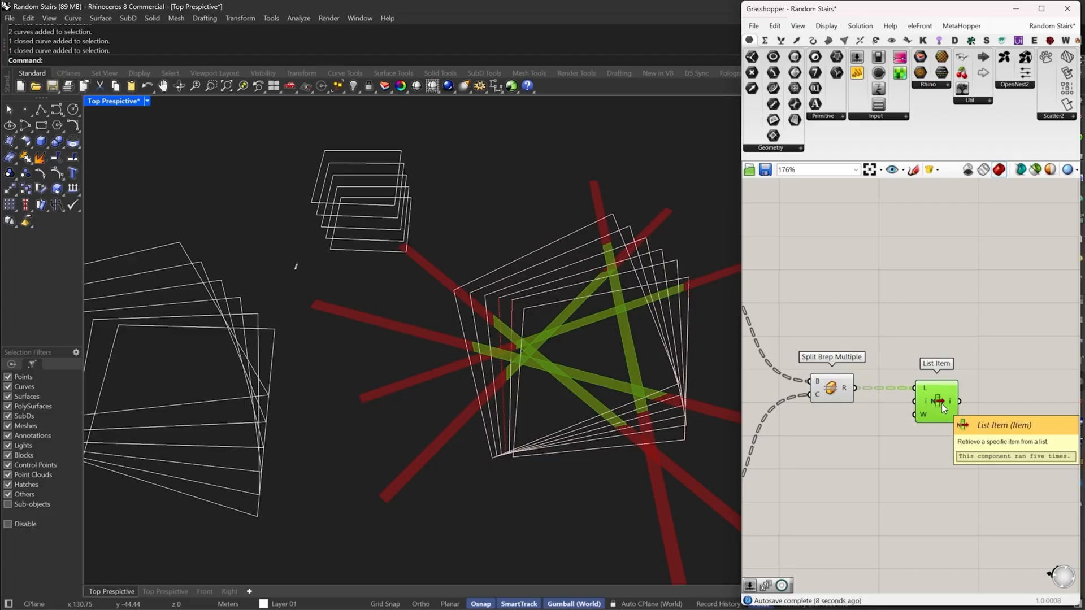
pyautogui.scroll(-4, 941, 403)
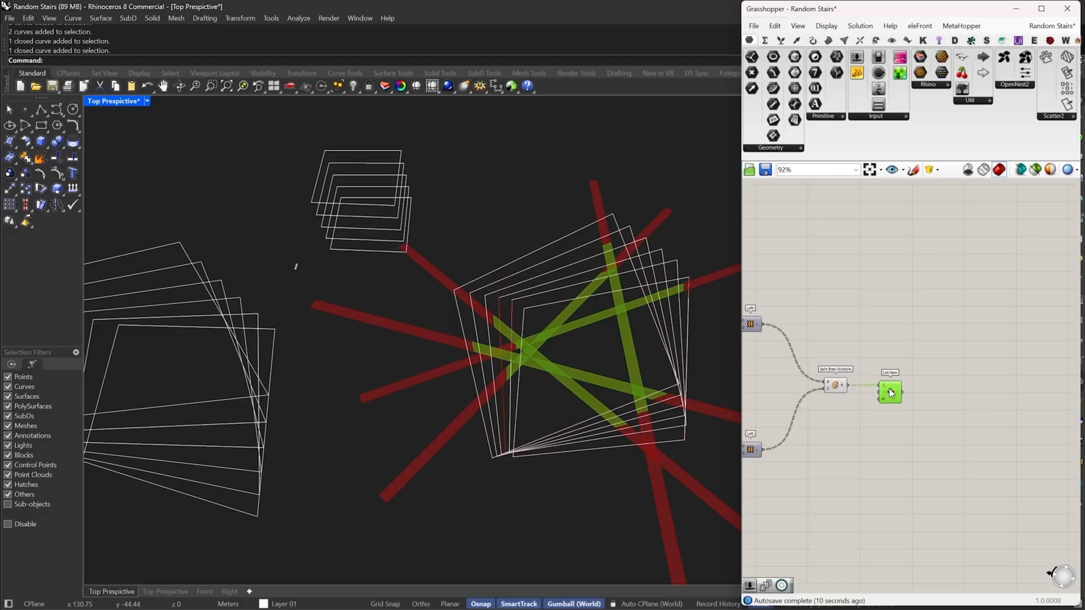
pyautogui.moveTo(914, 368); pyautogui.dragTo(1021, 368)
pyautogui.scroll(-2, 955, 358)
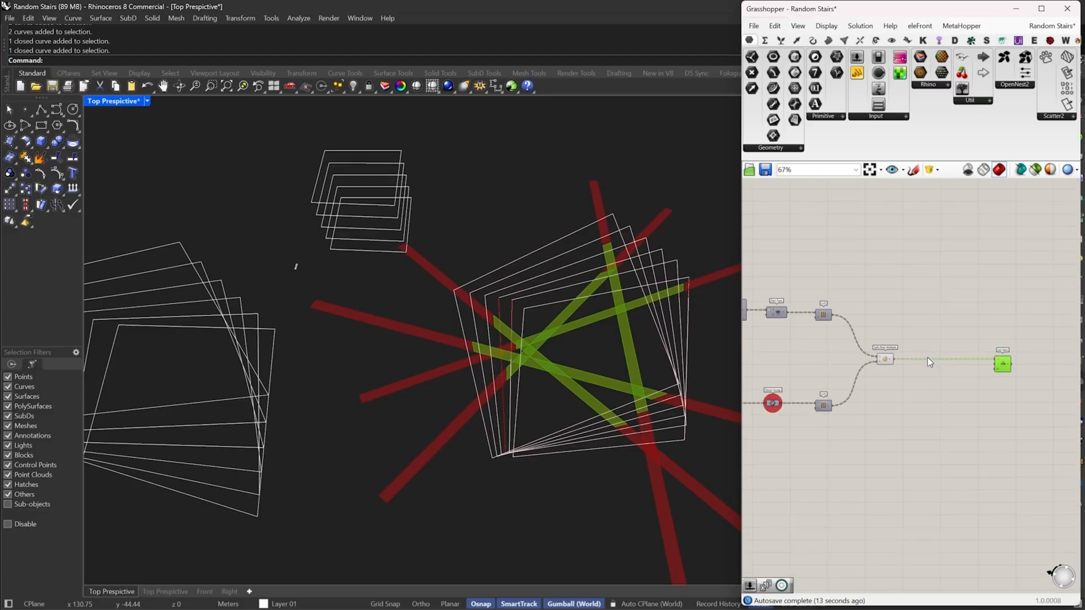
# Select the neighbouring set of six rotated floor outlines and assign them to the starting Curve parameter as its multiple curves
pyautogui.scroll(-7, 632, 331)
pyautogui.moveTo(363, 502); pyautogui.dragTo(319, 351)
pyautogui.moveTo(405, 336); pyautogui.dragTo(358, 450)
pyautogui.scroll(-5, 793, 356)
pyautogui.scroll(8, 792, 356)
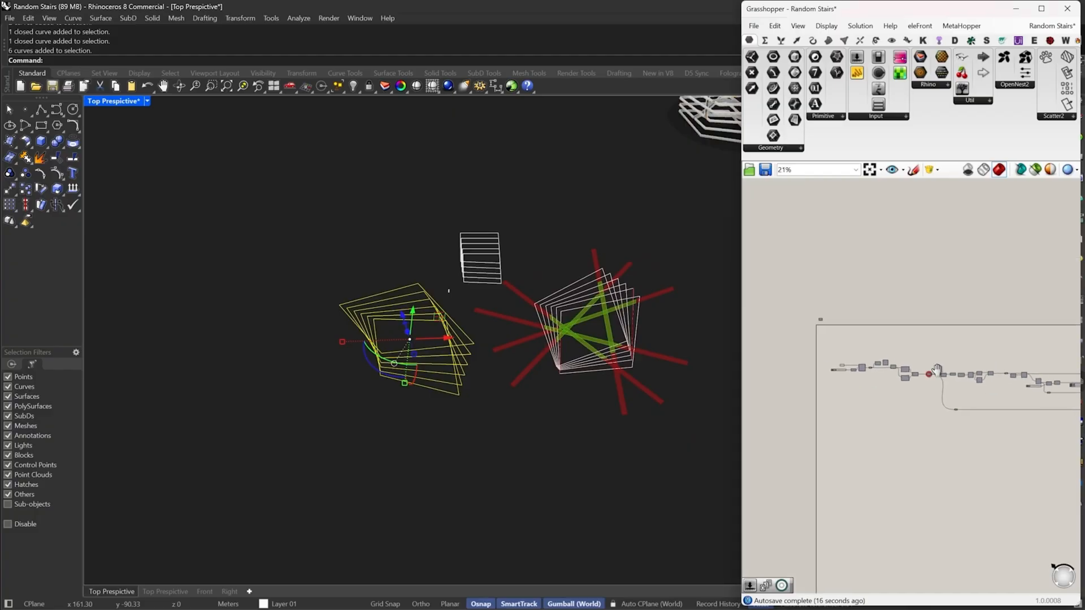
pyautogui.rightClick(840, 369)
pyautogui.click(895, 533)
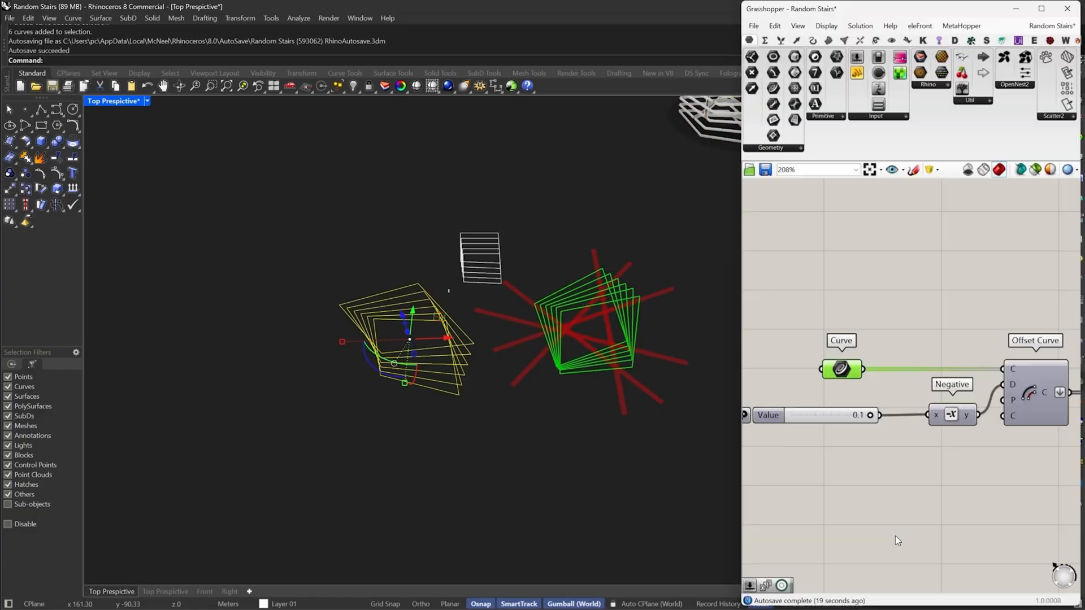
# Select List Item and examine which strip pieces it picks inside the newly assigned floor outlines
pyautogui.scroll(-8, 904, 373)
pyautogui.moveTo(1045, 368); pyautogui.dragTo(882, 352, button='right')
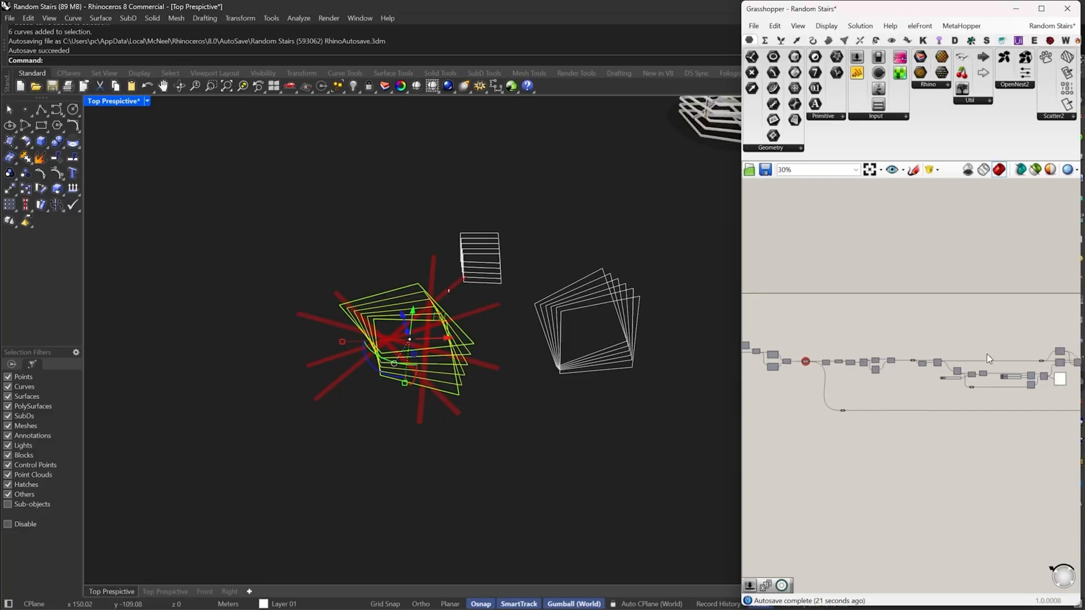
pyautogui.moveTo(987, 353); pyautogui.dragTo(897, 352, button='right')
pyautogui.scroll(2, 1017, 353)
pyautogui.moveTo(1017, 350); pyautogui.dragTo(934, 459)
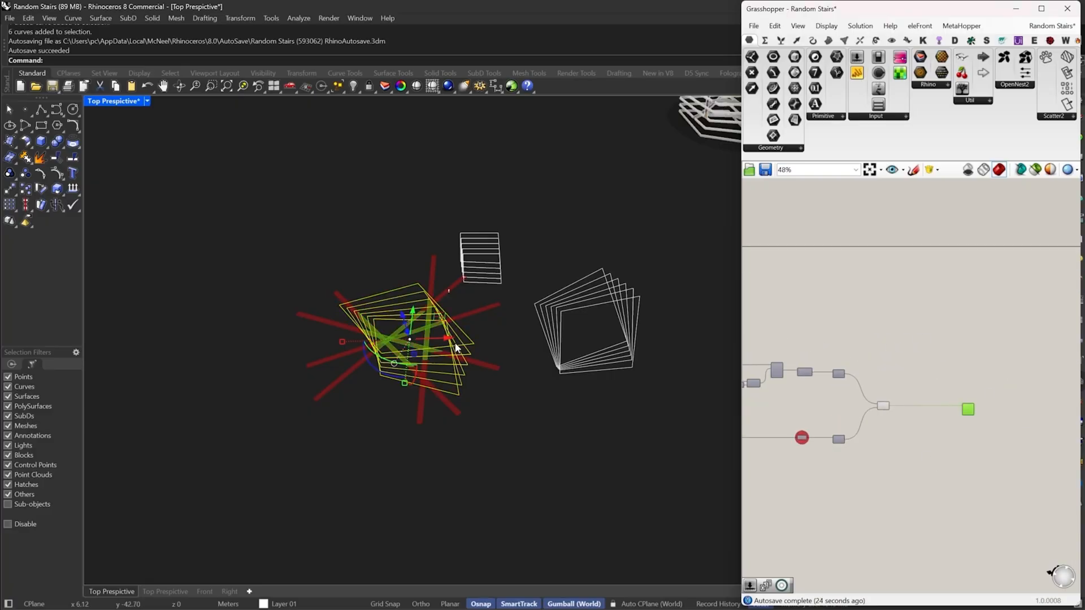
pyautogui.scroll(10, 456, 348)
pyautogui.click(441, 391)
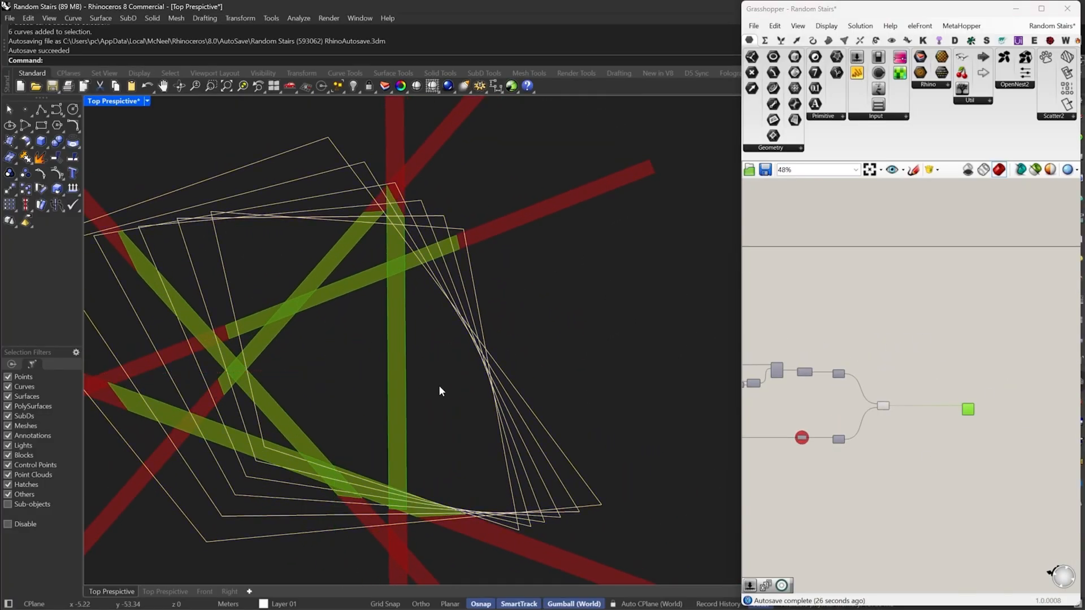
pyautogui.scroll(-8, 400, 390)
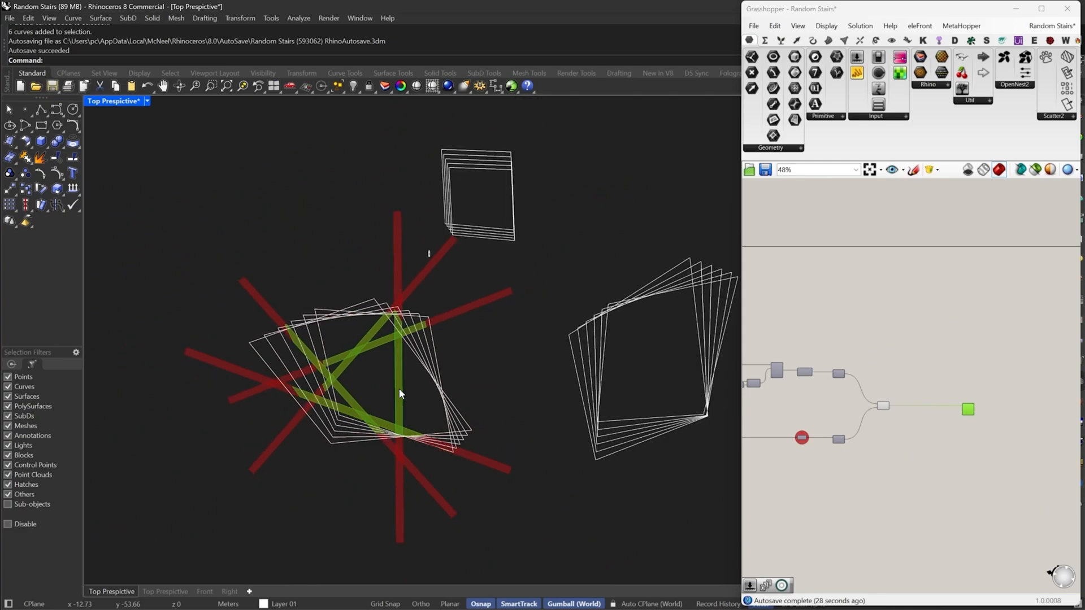
pyautogui.scroll(5, 961, 396)
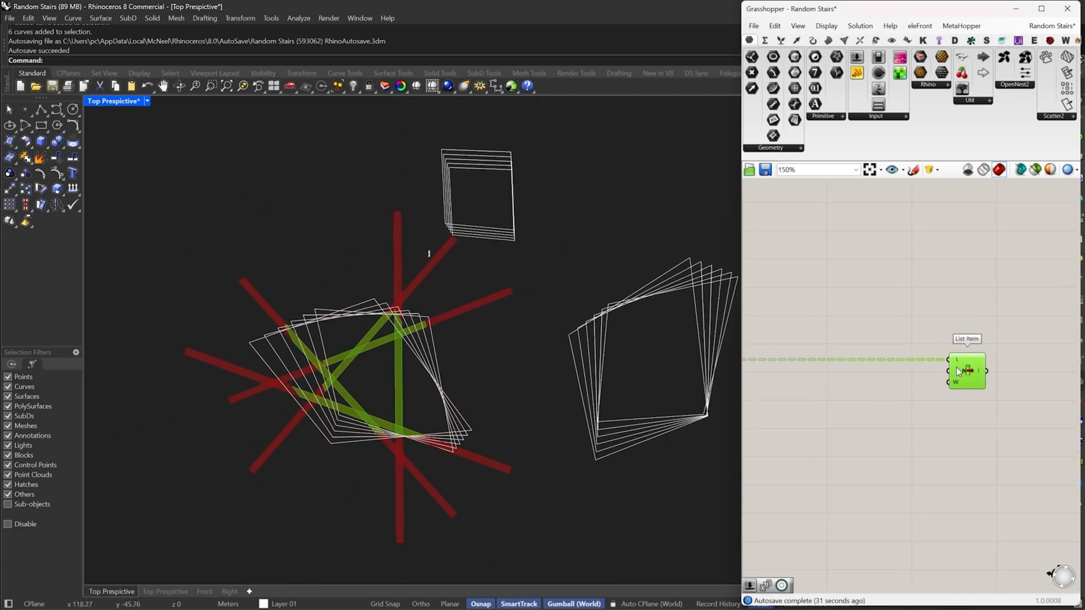
pyautogui.click(842, 424)
pyautogui.moveTo(845, 417); pyautogui.dragTo(923, 400, button='right')
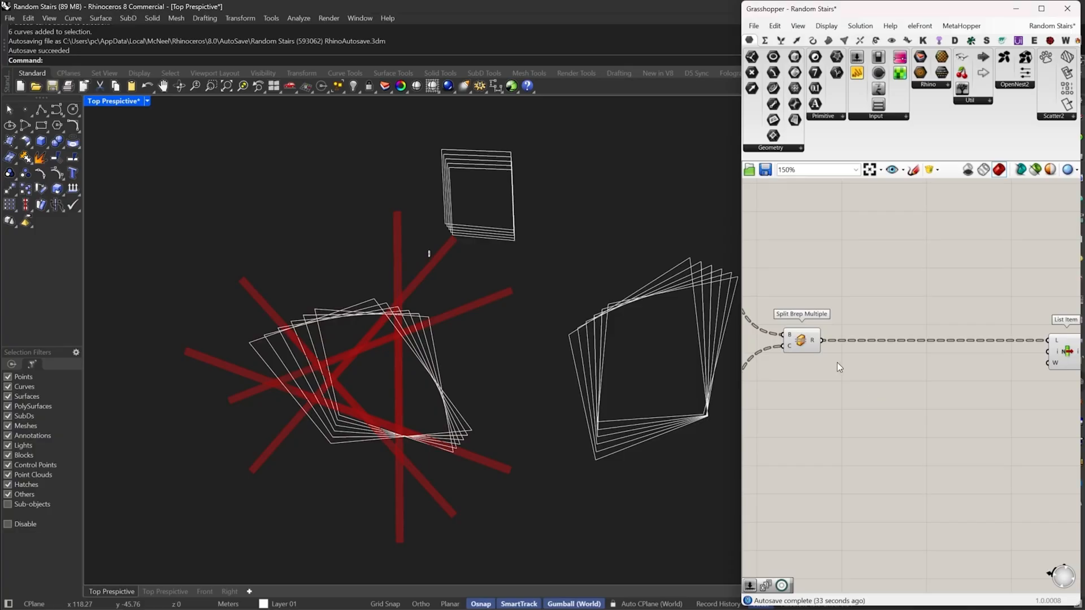
# Add a Sort Along Curve component and place it just before List Item, above the wire from Split Brep Multiple
pyautogui.moveTo(814, 344)
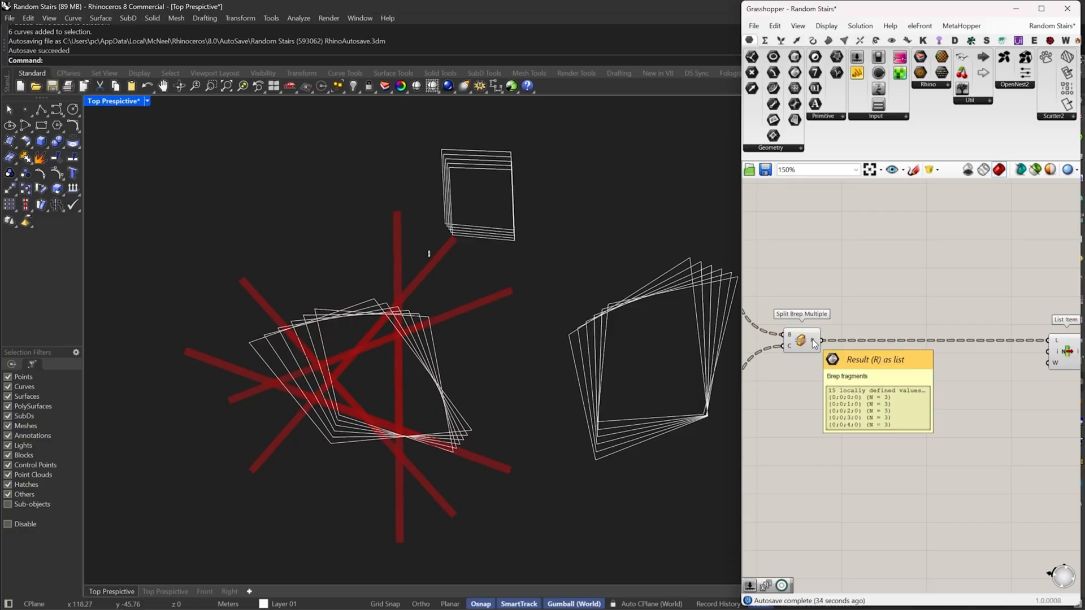
pyautogui.doubleClick(936, 390)
pyautogui.write('sort')
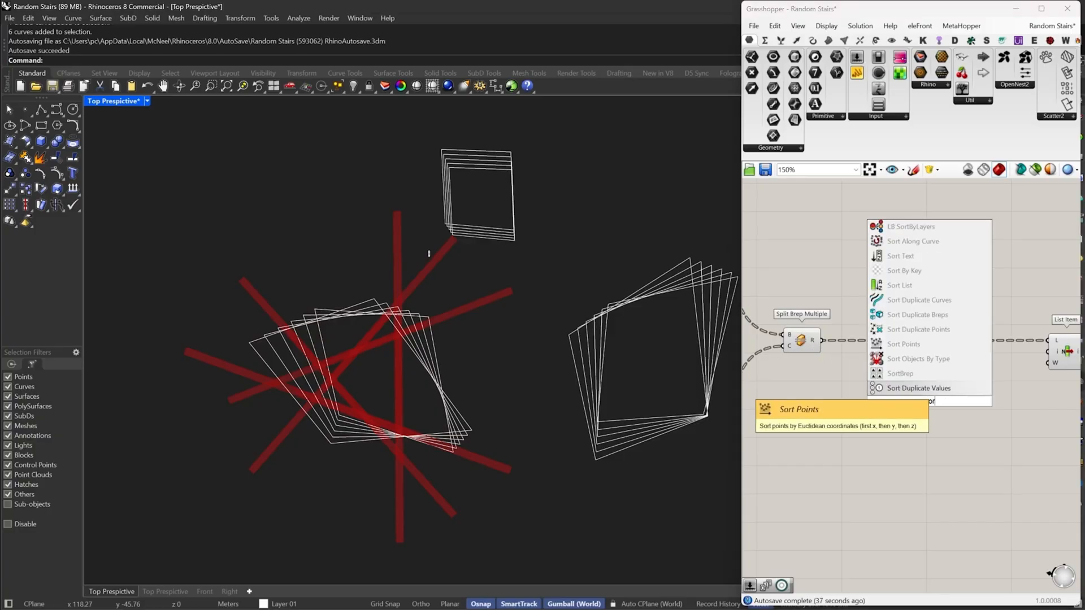
pyautogui.click(914, 241)
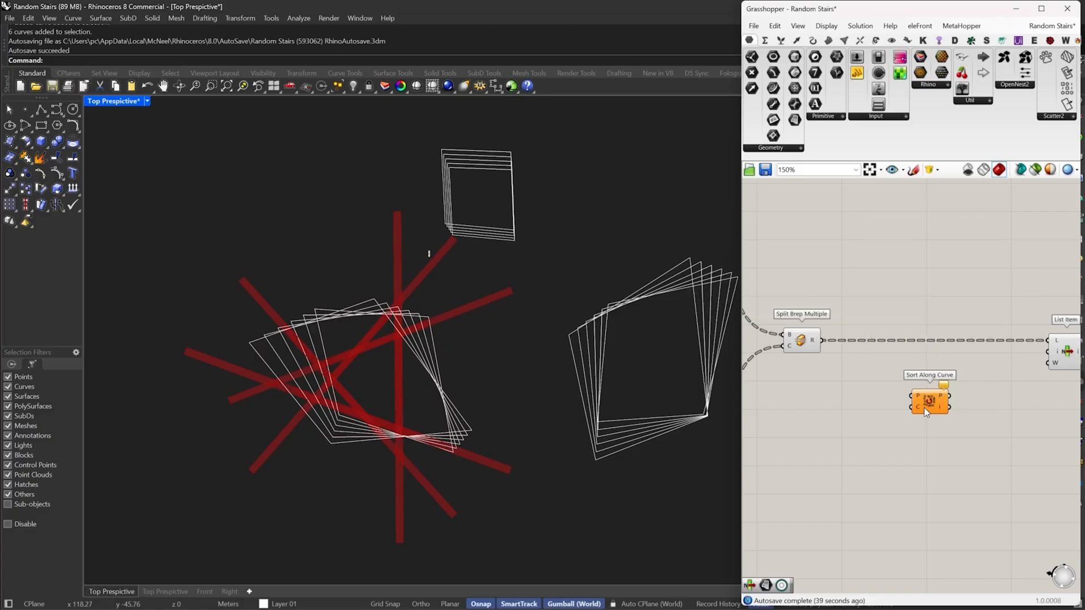
pyautogui.scroll(-3, 994, 316)
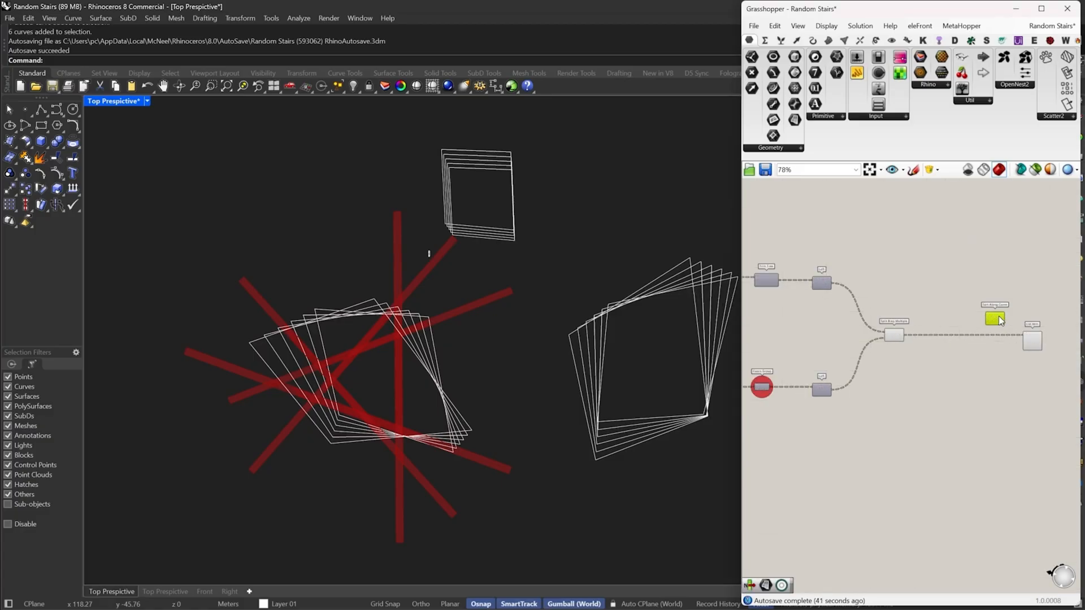
# Add a Curve parameter fed by the Extended Curves parameter and insert a relay in the wire between them
pyautogui.scroll(4, 988, 329)
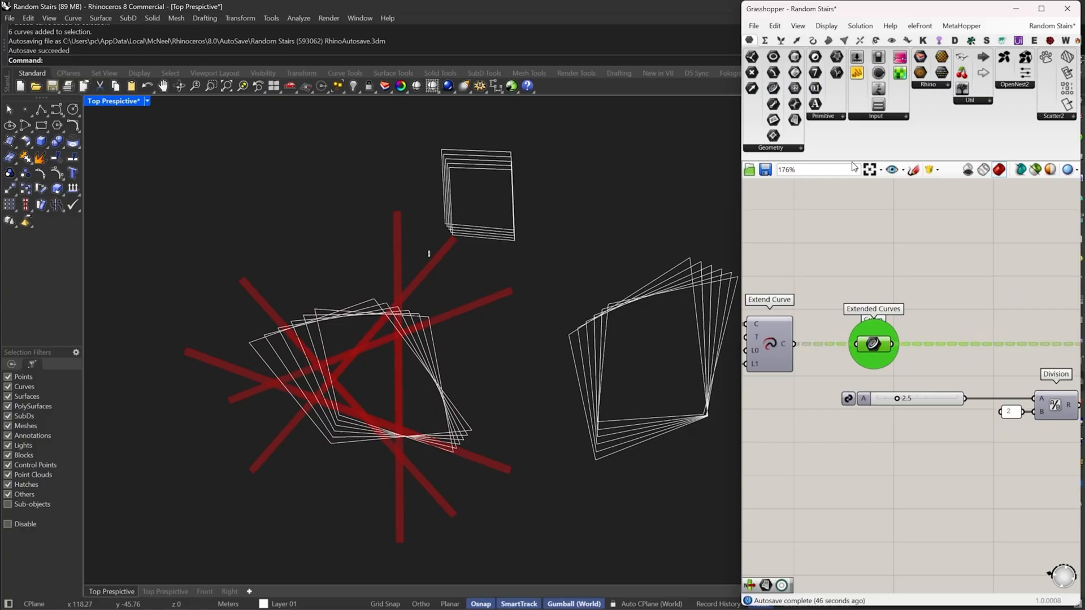
pyautogui.moveTo(969, 277); pyautogui.dragTo(1030, 219)
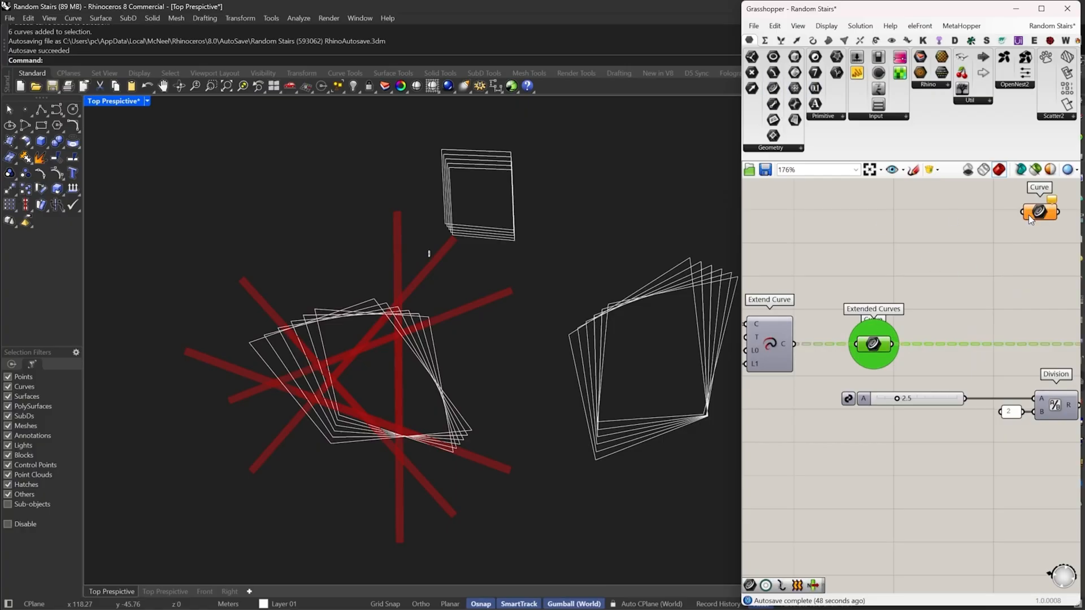
pyautogui.doubleClick(963, 249)
pyautogui.moveTo(965, 248); pyautogui.dragTo(967, 212)
pyautogui.moveTo(1011, 260); pyautogui.dragTo(944, 295, button='right')
# Add the new relay and Curve parameter to a group named Extended Curves, matching their source parameter
pyautogui.moveTo(1042, 312); pyautogui.dragTo(875, 202)
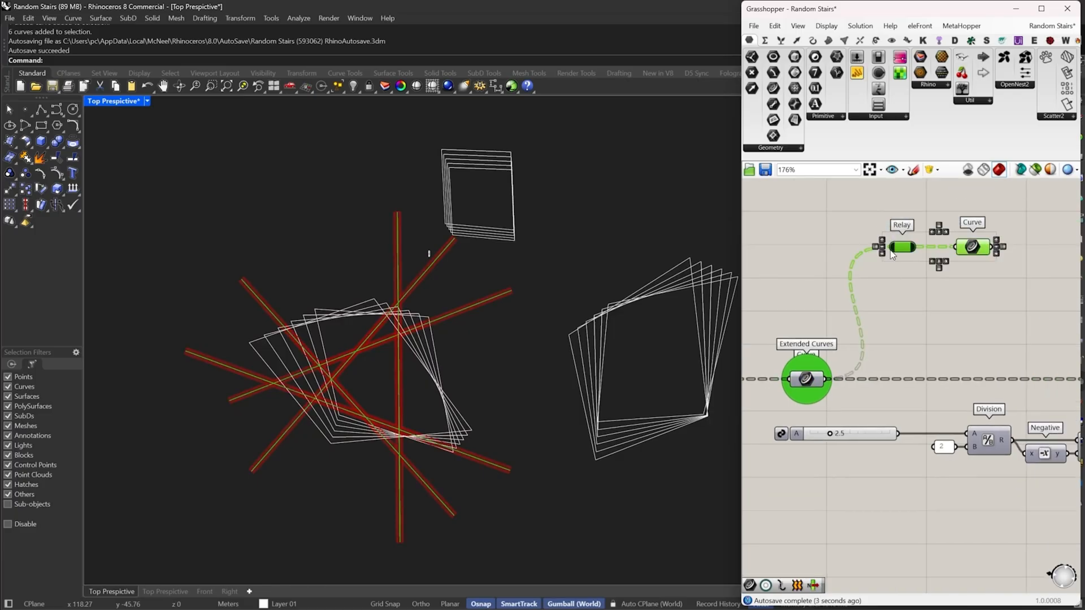
pyautogui.rightClick(812, 362)
pyautogui.click(869, 445)
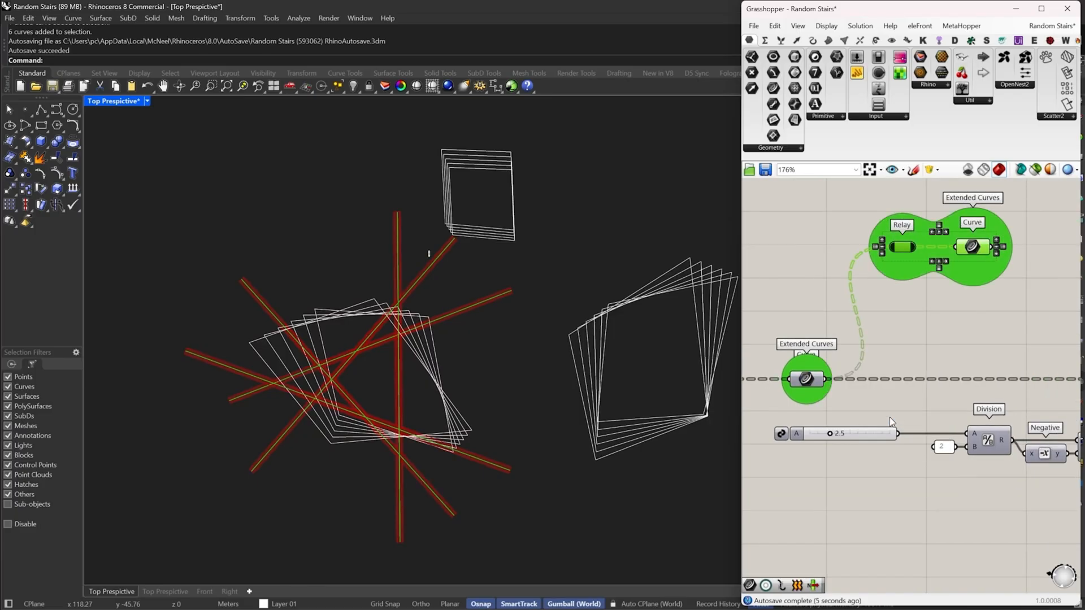
pyautogui.click(975, 320)
# Try to add the relay on the lower floors wire to the Floors Group
pyautogui.scroll(-6, 960, 305)
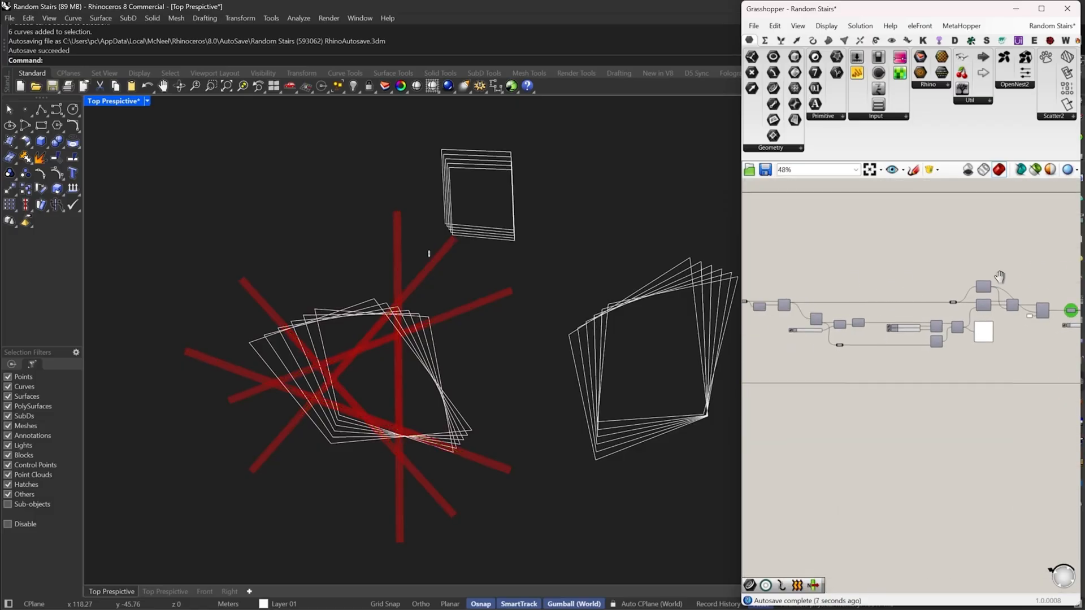
pyautogui.moveTo(829, 306); pyautogui.dragTo(949, 303, button='right')
pyautogui.scroll(2, 858, 386)
pyautogui.click(883, 389)
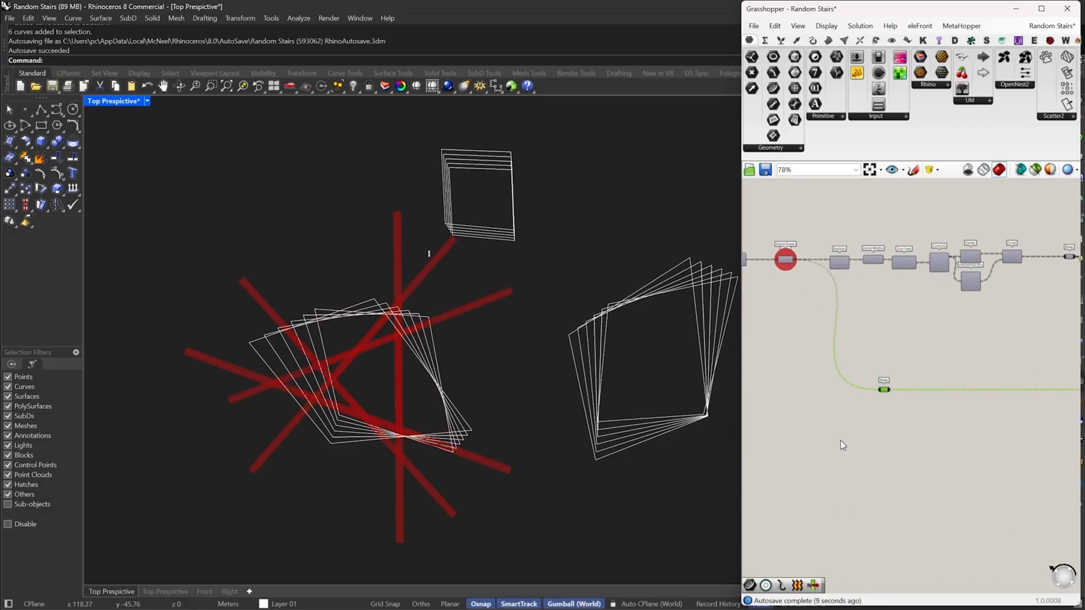
pyautogui.scroll(2, 797, 250)
pyautogui.rightClick(778, 278)
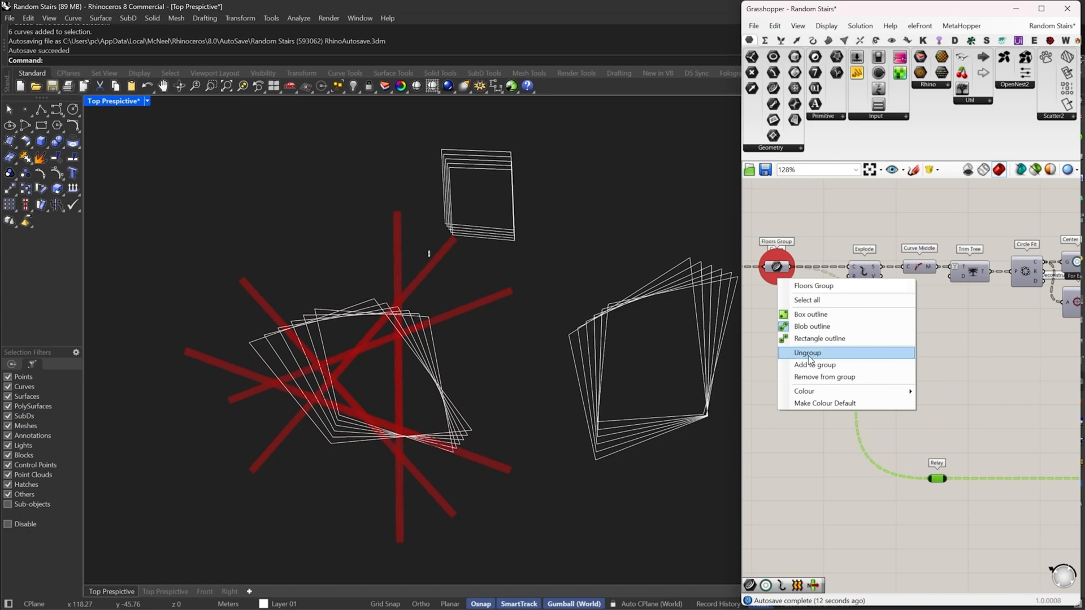
pyautogui.click(769, 277)
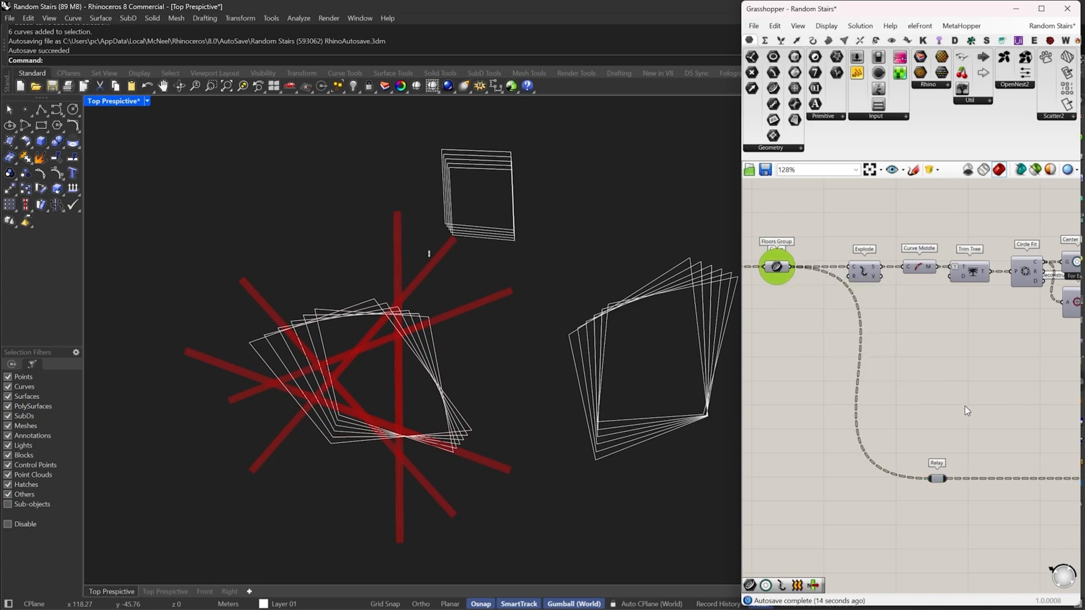
pyautogui.moveTo(964, 405); pyautogui.dragTo(912, 514)
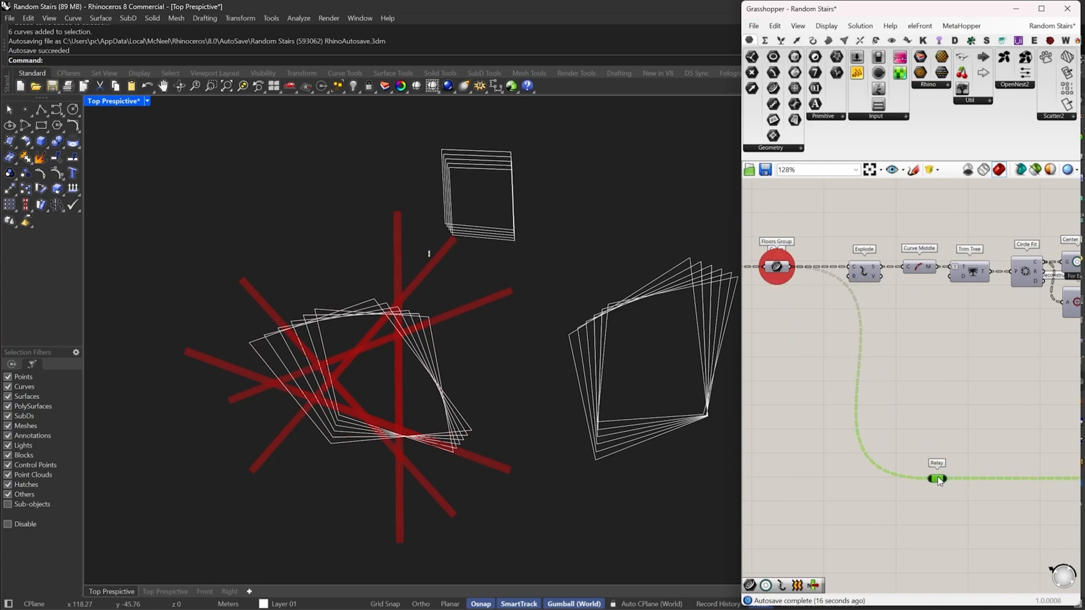
pyautogui.rightClick(777, 276)
pyautogui.click(820, 362)
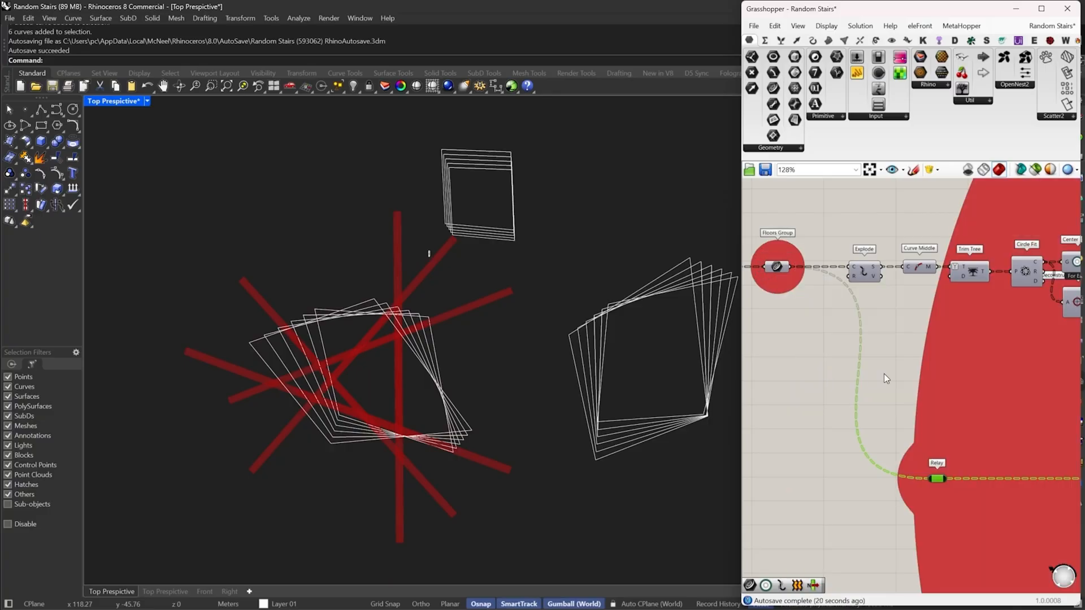
# Delete the enlarged Floors Group and undo the latest changes
pyautogui.scroll(-5, 789, 371)
pyautogui.click(891, 436)
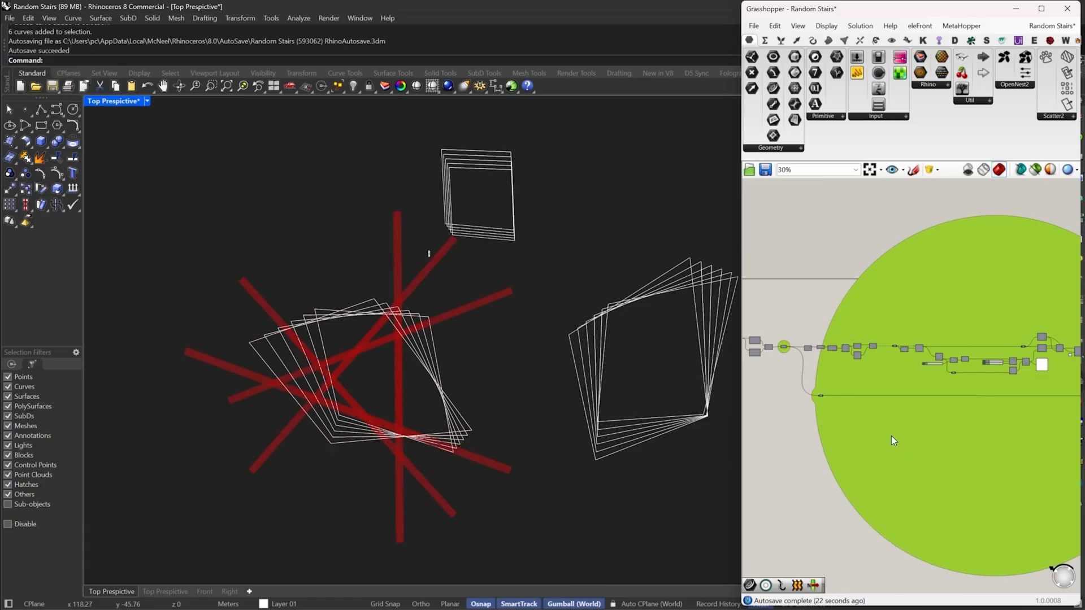
pyautogui.press('Delete')
pyautogui.hotkey('ctrl', 'z')
pyautogui.hotkey('ctrl', 'z')
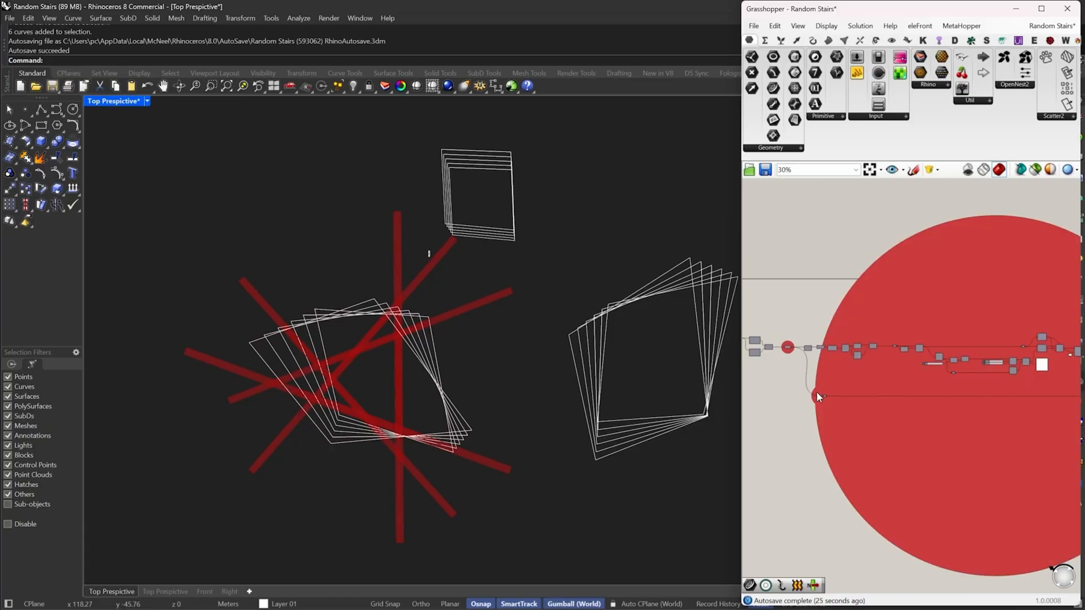
# Try to take the floors relay out of the enlarged Floors Group
pyautogui.scroll(2, 816, 391)
pyautogui.moveTo(798, 430); pyautogui.dragTo(886, 362)
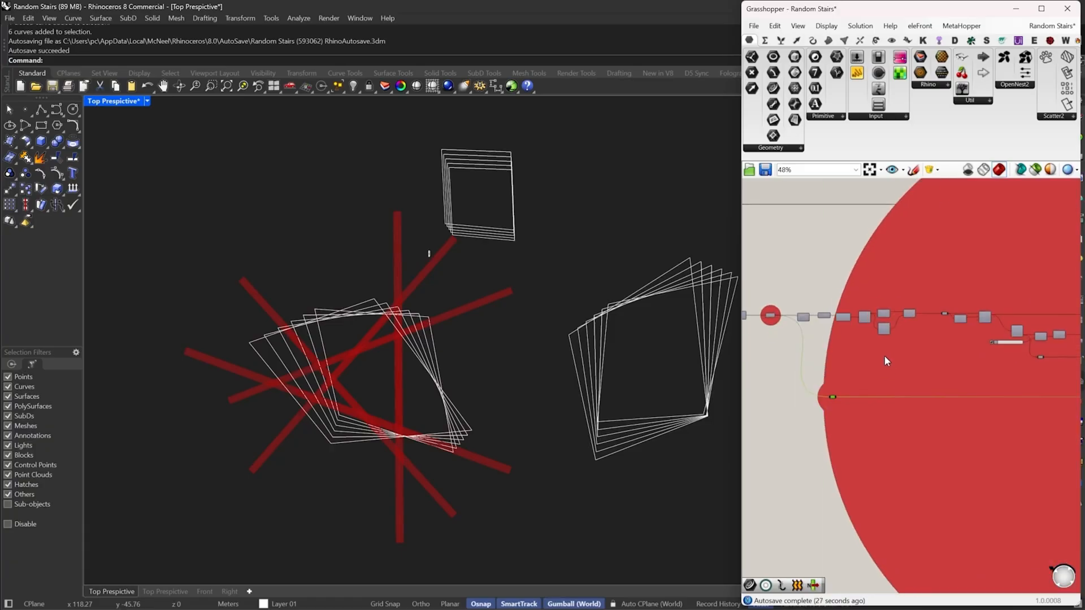
pyautogui.rightClick(886, 362)
pyautogui.click(942, 455)
pyautogui.click(875, 421)
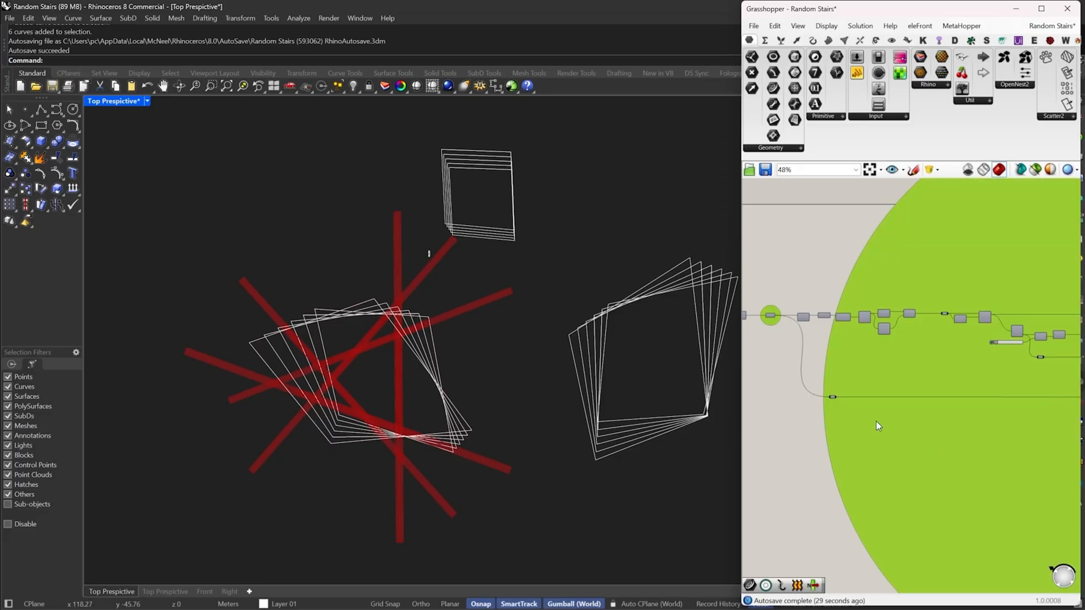
# Examine how far the enlarged Floors Group extends and which Curve parameter before the lower Loft it encloses
pyautogui.scroll(-5, 931, 419)
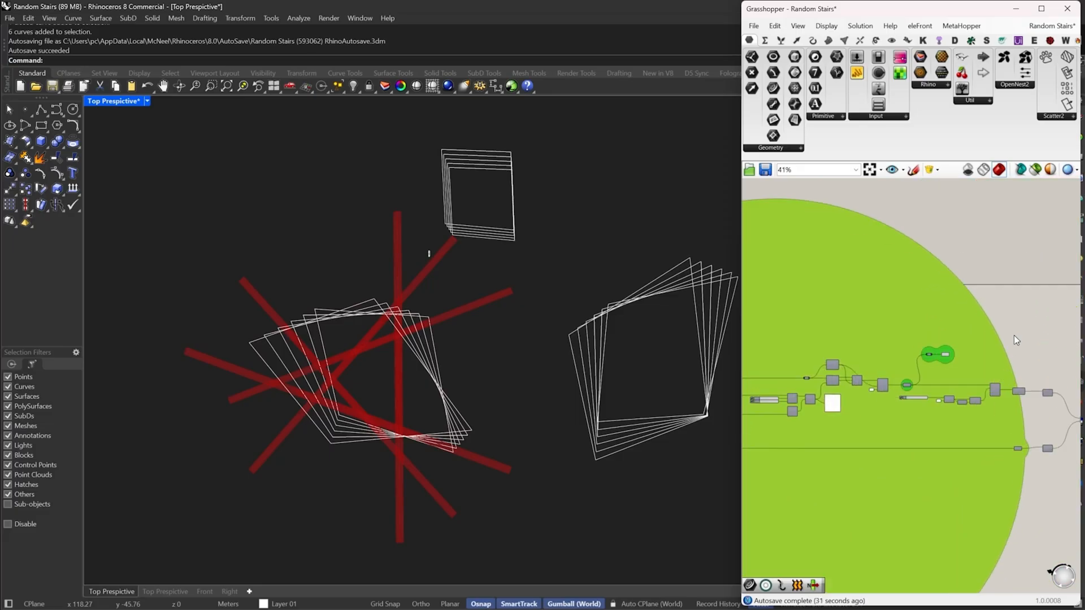
pyautogui.click(1014, 334)
pyautogui.scroll(1, 999, 330)
pyautogui.moveTo(909, 313)
pyautogui.mouseDown(button='right')
pyautogui.moveTo(898, 319)
pyautogui.moveTo(919, 328)
pyautogui.mouseUp(button='right')
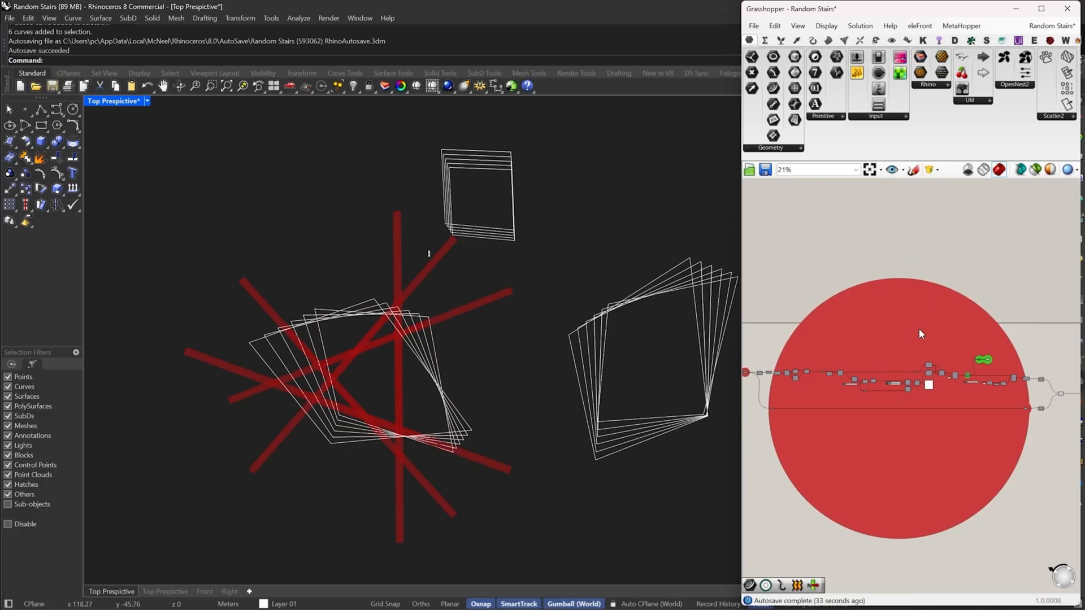
pyautogui.scroll(8, 991, 433)
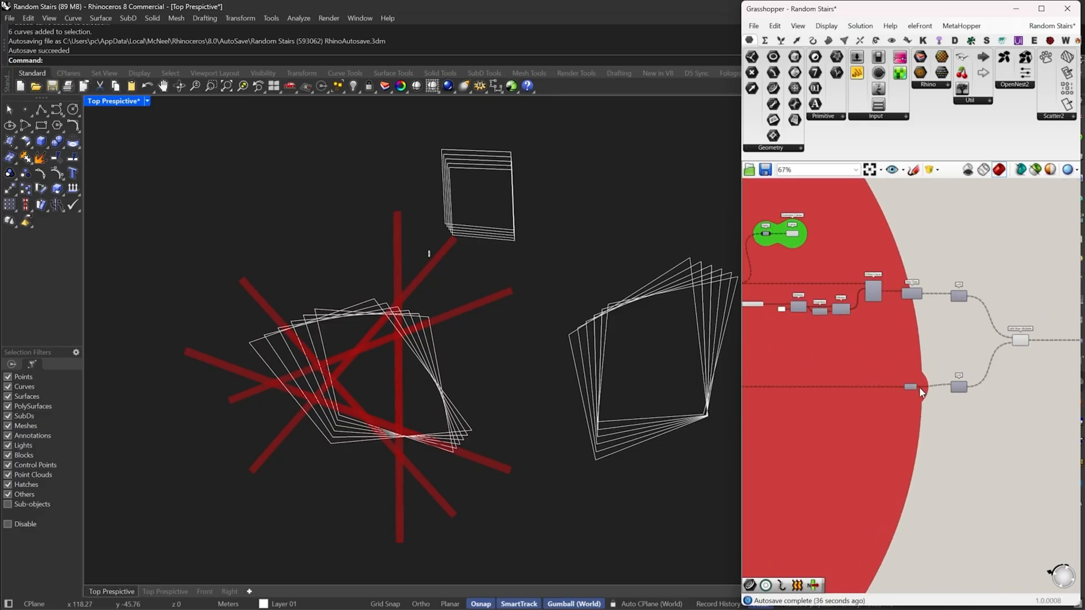
pyautogui.click(906, 388)
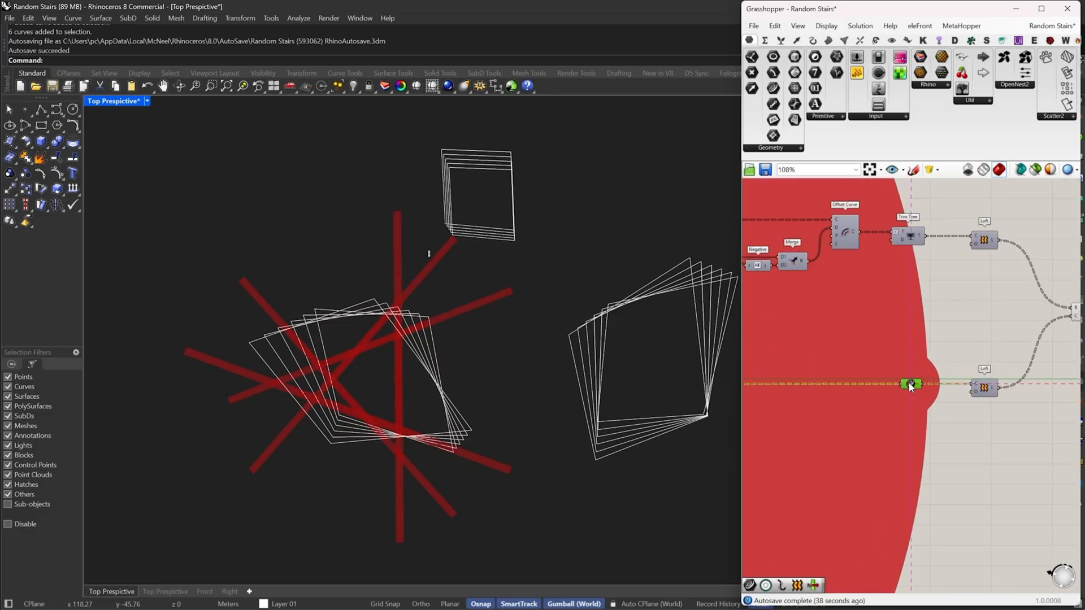
pyautogui.scroll(-3, 955, 391)
pyautogui.scroll(-3, 971, 386)
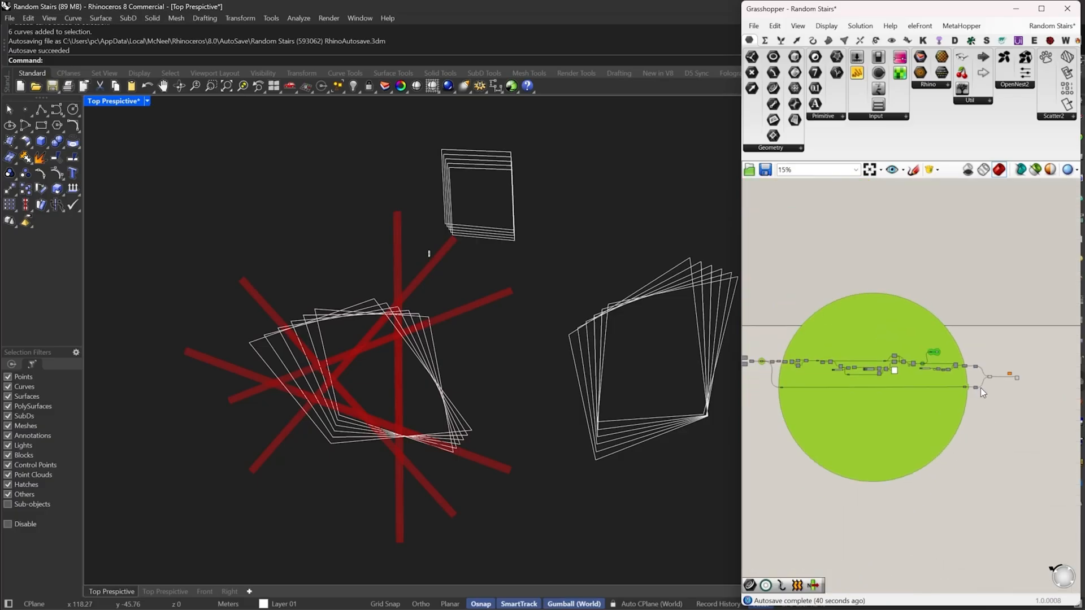
pyautogui.scroll(-4, 786, 441)
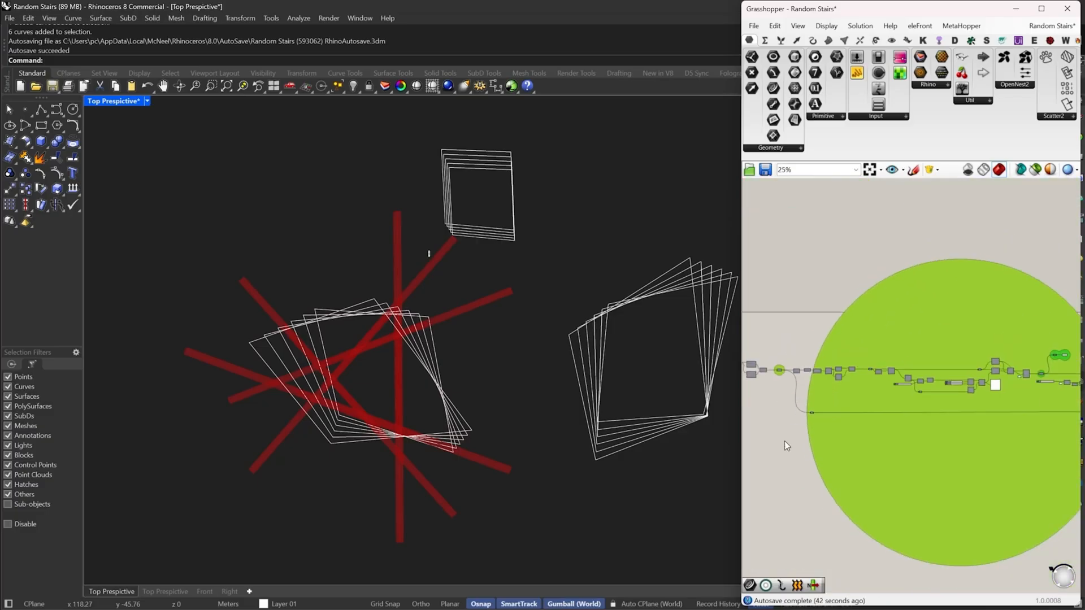
# Remove the floors relay, the lower Curve parameter and its Loft from the Floors Group
pyautogui.moveTo(767, 452); pyautogui.dragTo(942, 425)
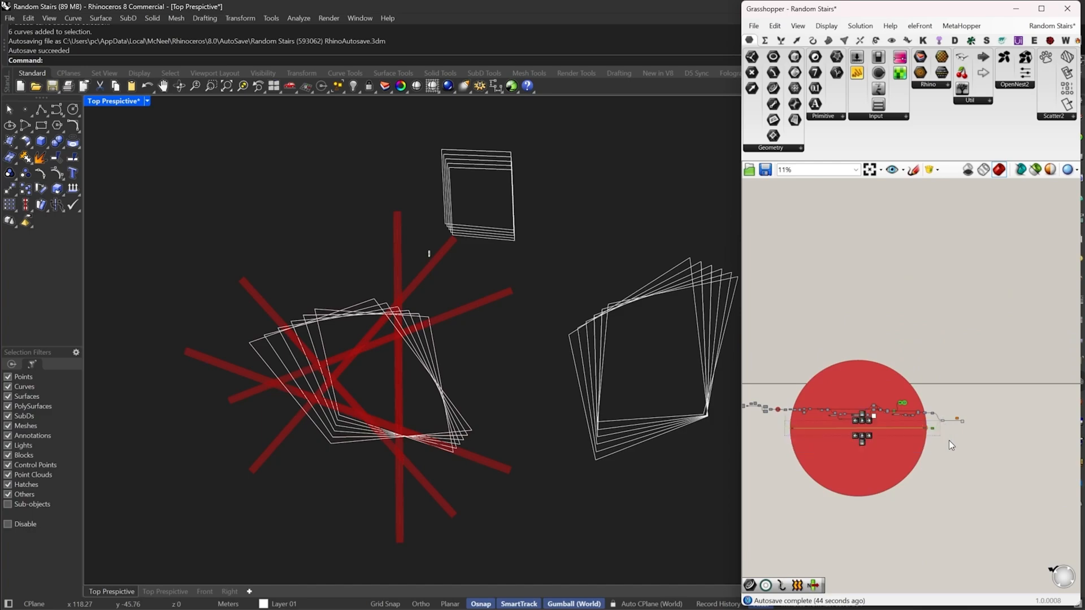
pyautogui.scroll(3, 797, 461)
pyautogui.rightClick(829, 419)
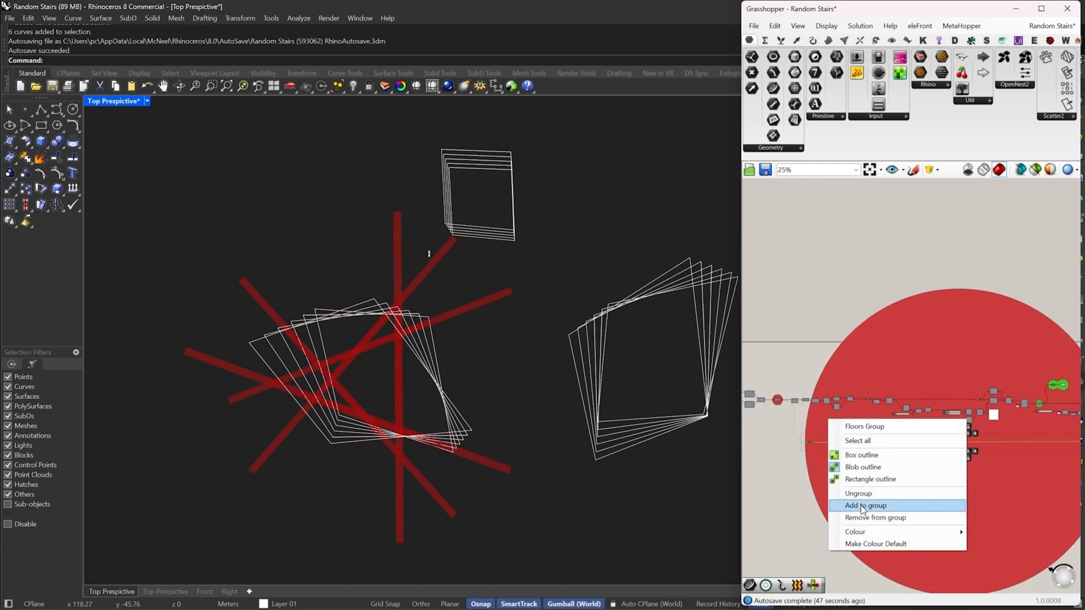
pyautogui.click(861, 508)
# Take the lower Loft out of the selection and check the Floors Group around its original Curve parameter
pyautogui.moveTo(866, 506); pyautogui.dragTo(807, 458, button='right')
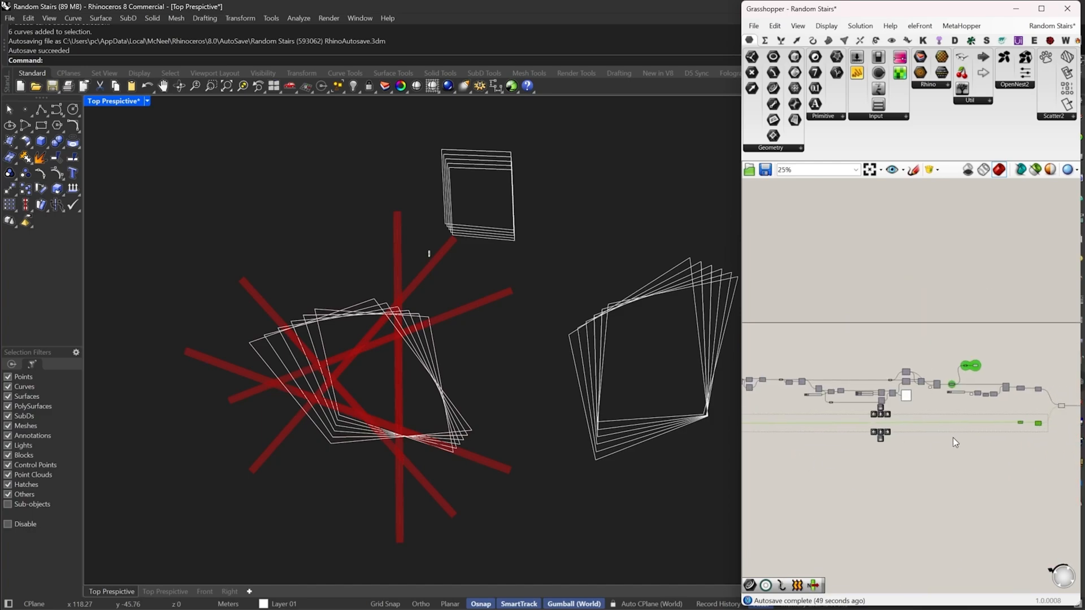
pyautogui.moveTo(959, 439); pyautogui.dragTo(886, 442, button='right')
pyautogui.scroll(3, 992, 449)
pyautogui.keyDown('ctrl'); pyautogui.moveTo(978, 469); pyautogui.dragTo(936, 376); pyautogui.keyUp('ctrl')
pyautogui.scroll(-3, 999, 417)
pyautogui.scroll(-3, 1002, 422)
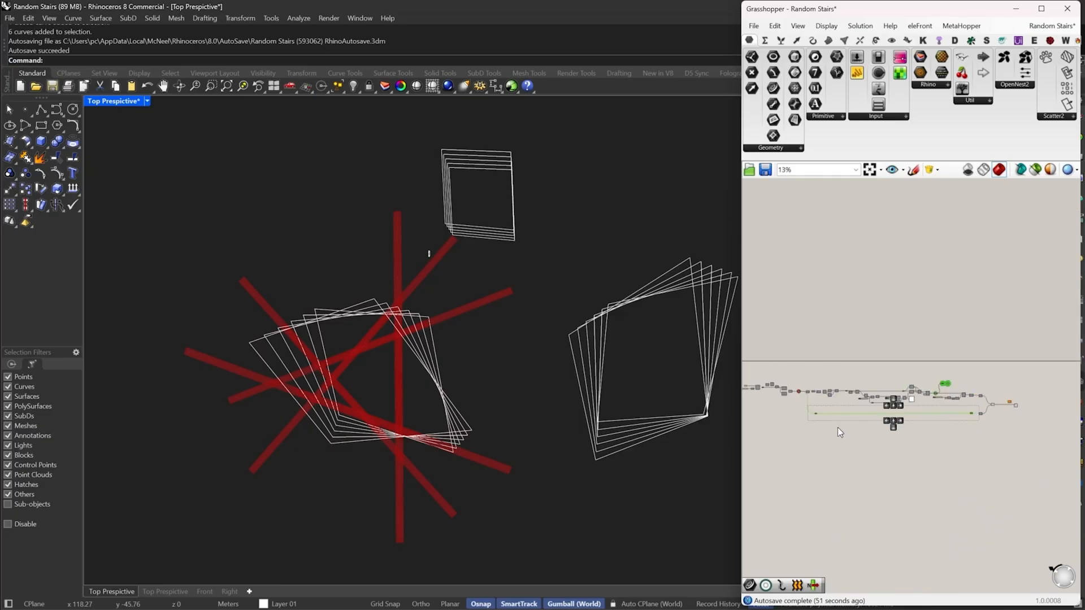
pyautogui.scroll(9, 825, 384)
pyautogui.moveTo(774, 385); pyautogui.dragTo(800, 373, button='right')
pyautogui.click(796, 418)
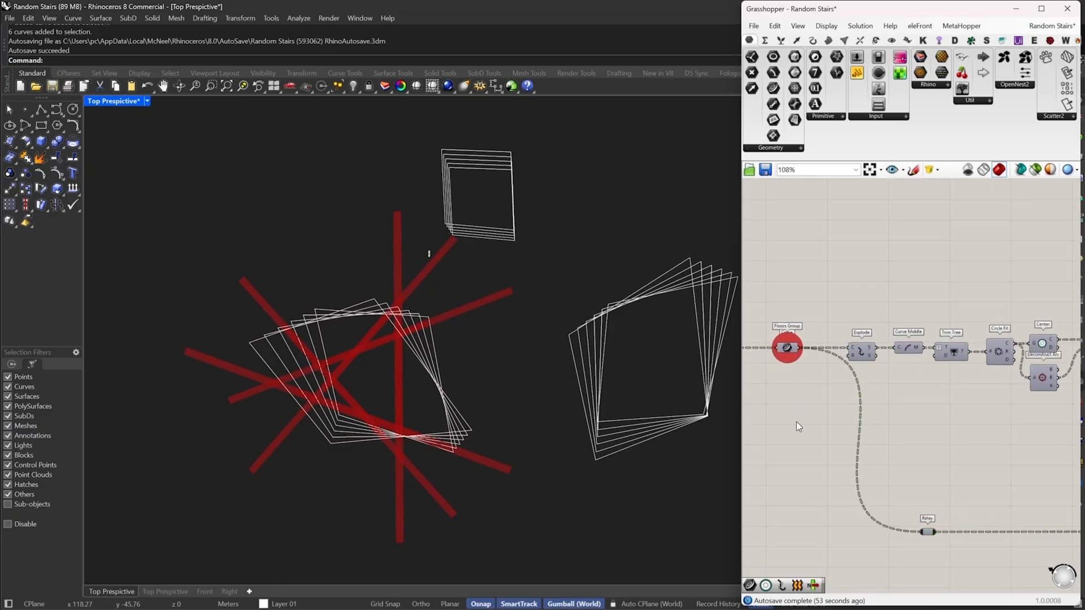
# Move the grouped Extended Curves parameter further along the definition, away from its relay, to above Trim Tree
pyautogui.scroll(-8, 798, 418)
pyautogui.moveTo(1068, 411); pyautogui.dragTo(955, 405, button='right')
pyautogui.scroll(8, 973, 391)
pyautogui.moveTo(992, 360); pyautogui.dragTo(894, 377, button='right')
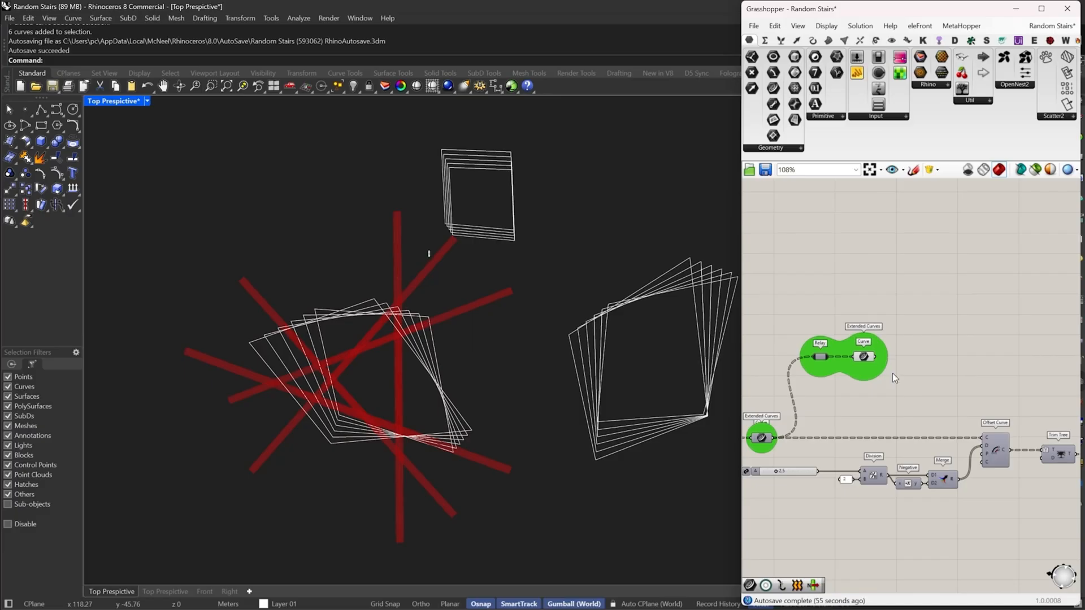
pyautogui.moveTo(863, 358); pyautogui.dragTo(1052, 359)
pyautogui.scroll(-8, 1030, 358)
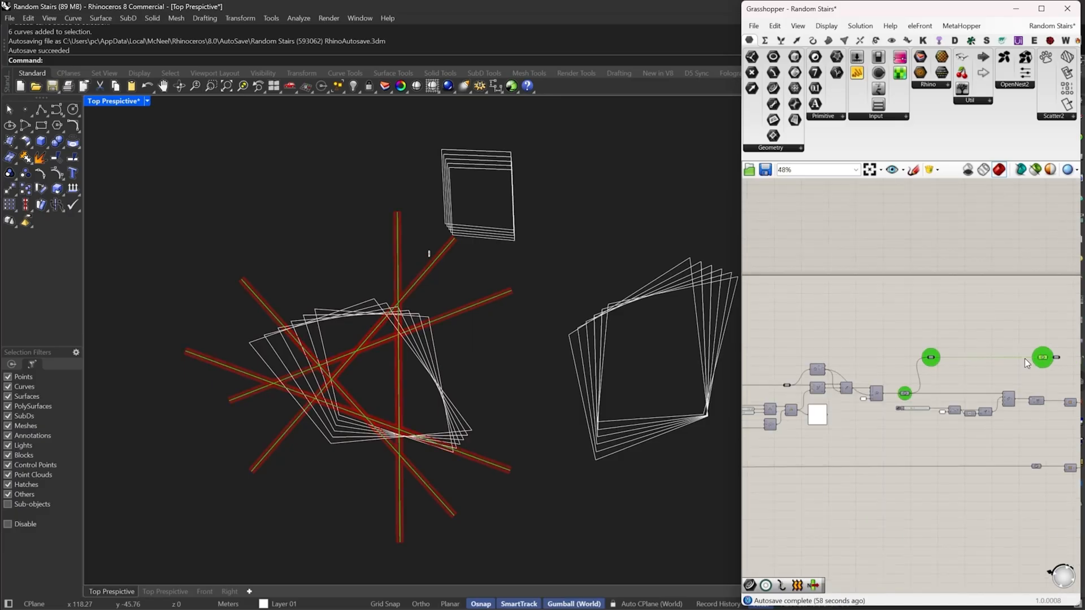
pyautogui.moveTo(867, 439); pyautogui.dragTo(936, 421, button='right')
pyautogui.scroll(-4, 949, 428)
pyautogui.click(874, 452)
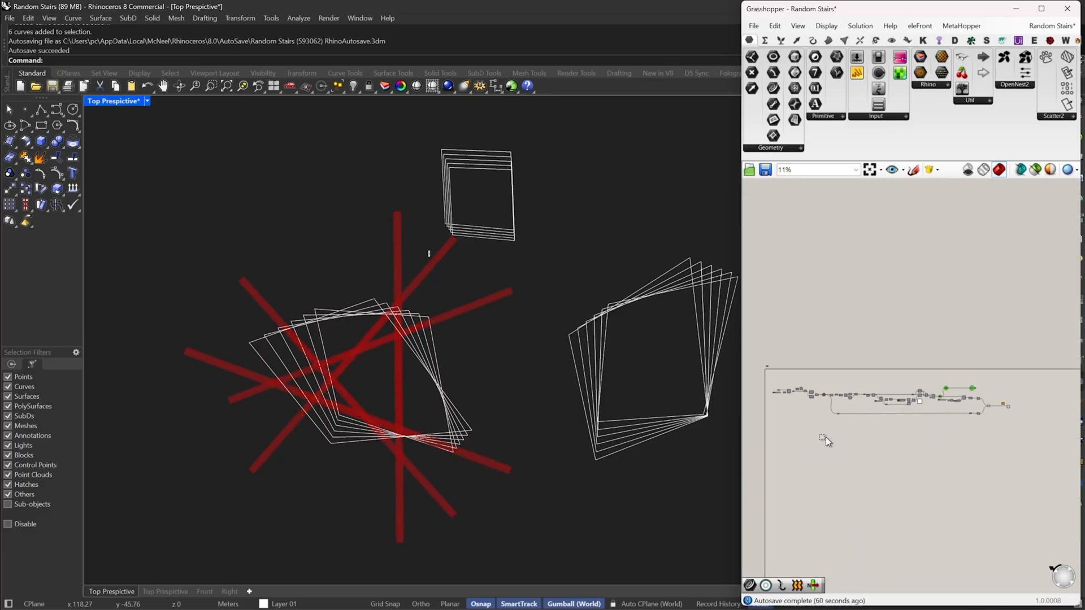
pyautogui.moveTo(825, 436); pyautogui.dragTo(987, 372)
pyautogui.scroll(7, 969, 421)
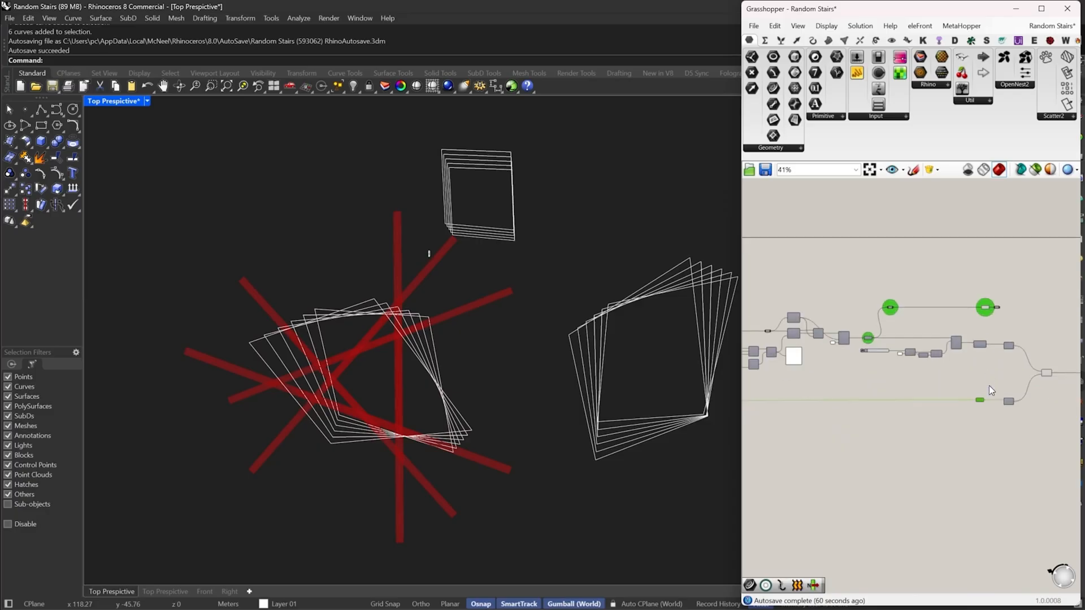
pyautogui.scroll(-2, 991, 389)
pyautogui.scroll(3, 989, 383)
pyautogui.scroll(-7, 956, 370)
pyautogui.moveTo(787, 366); pyautogui.dragTo(825, 372, button='right')
pyautogui.scroll(8, 826, 371)
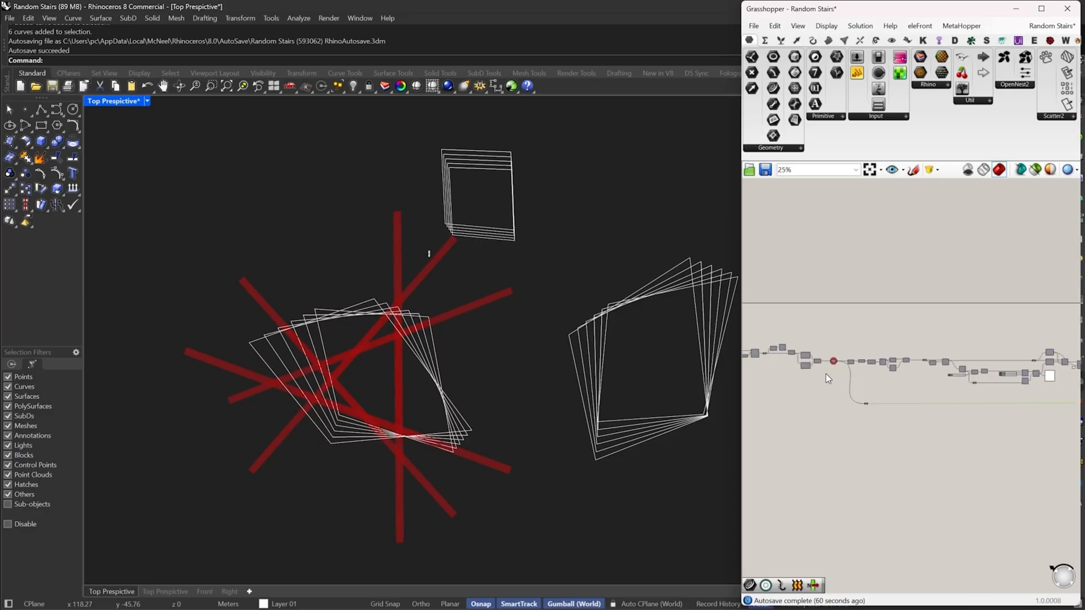
pyautogui.scroll(3, 855, 348)
pyautogui.rightClick(836, 348)
pyautogui.click(857, 445)
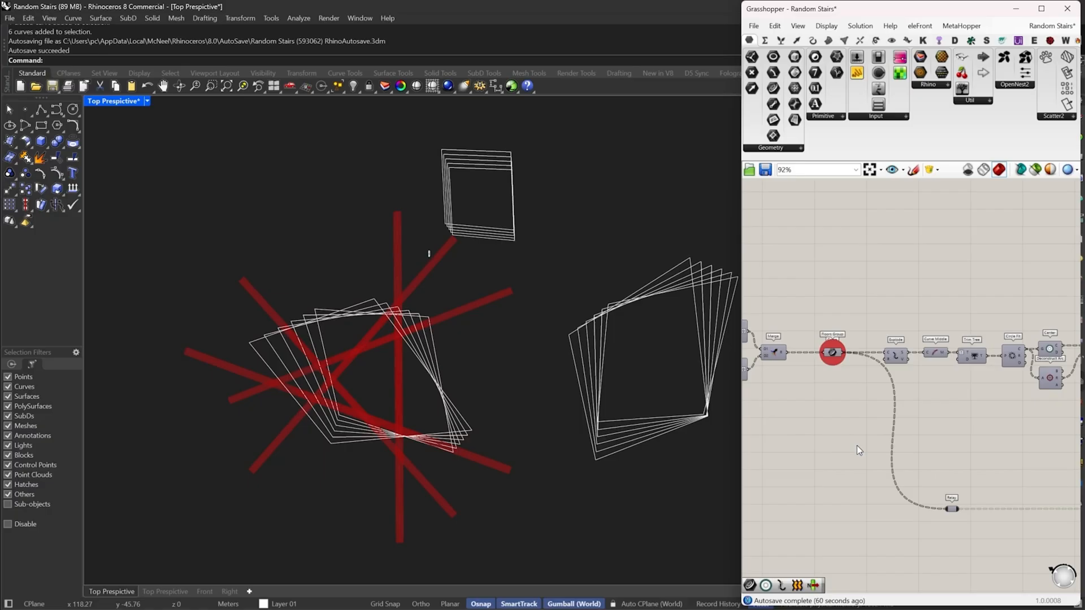
# Locate the Extended Curves parameter above Trim Tree and check which curves it holds in the viewport
pyautogui.scroll(-8, 847, 442)
pyautogui.scroll(4, 989, 450)
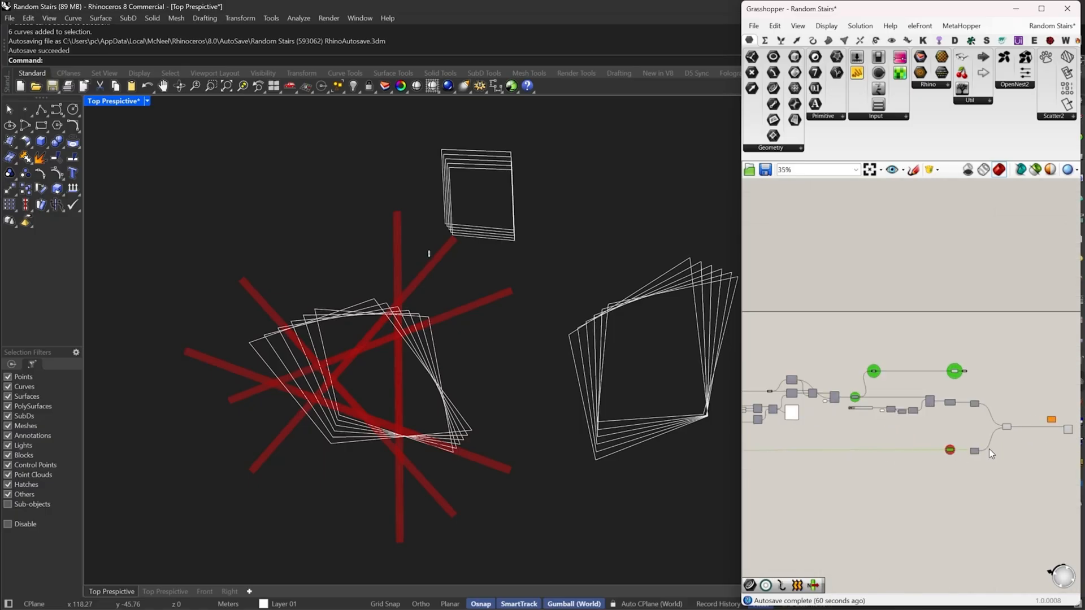
pyautogui.moveTo(988, 449); pyautogui.dragTo(874, 460, button='right')
pyautogui.scroll(6, 871, 463)
pyautogui.moveTo(870, 421); pyautogui.dragTo(888, 495, button='right')
pyautogui.moveTo(840, 269); pyautogui.dragTo(865, 336, button='right')
pyautogui.scroll(1, 831, 352)
pyautogui.moveTo(927, 348); pyautogui.dragTo(954, 319, button='right')
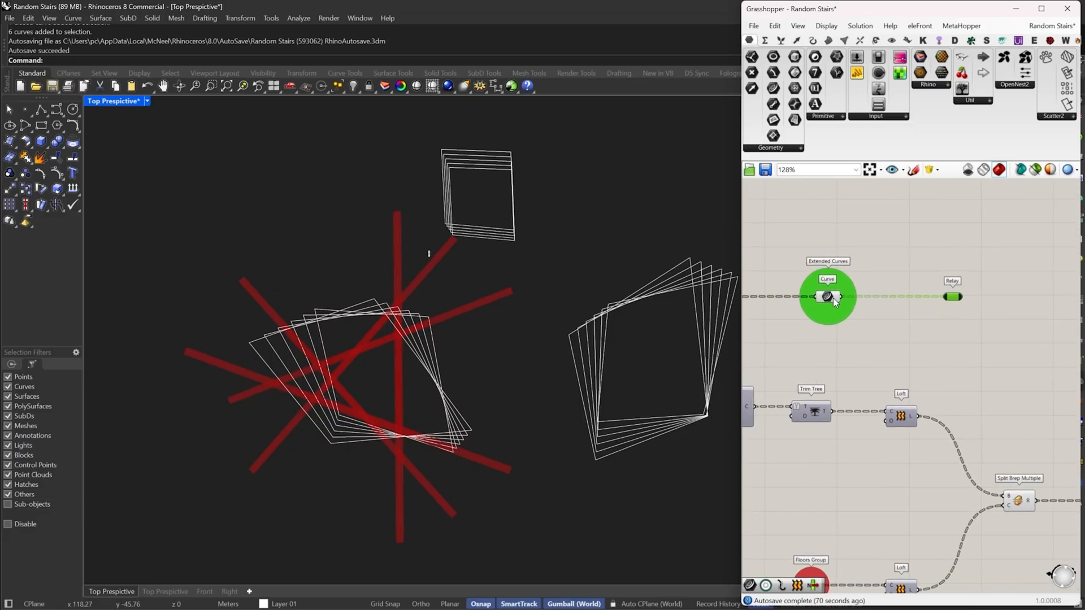
pyautogui.click(826, 301)
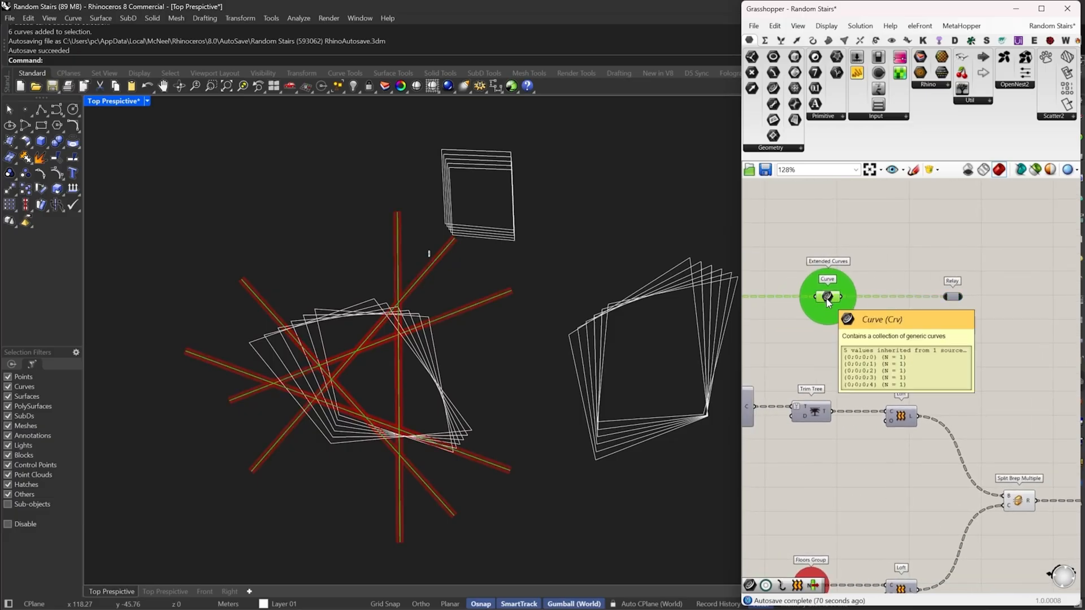
# Wire the Extended Curves relay into the C input of Sort Along Curve and delete the old relay
pyautogui.scroll(-4, 965, 348)
pyautogui.moveTo(965, 348); pyautogui.dragTo(799, 320, button='right')
pyautogui.scroll(2, 826, 333)
pyautogui.scroll(1, 798, 320)
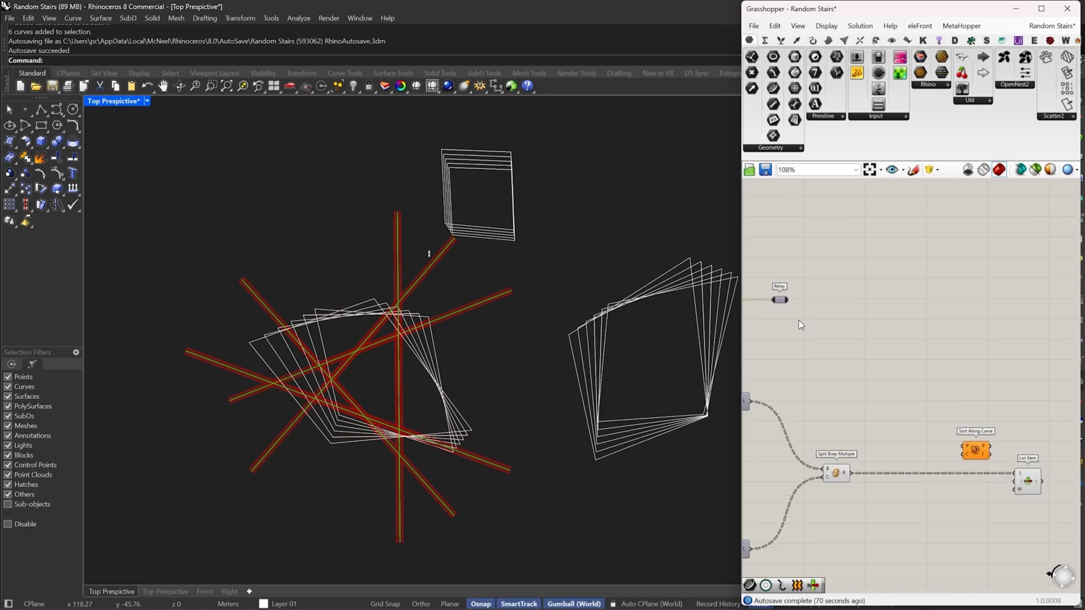
pyautogui.moveTo(781, 302); pyautogui.dragTo(992, 447)
pyautogui.scroll(3, 964, 457)
pyautogui.press('Delete')
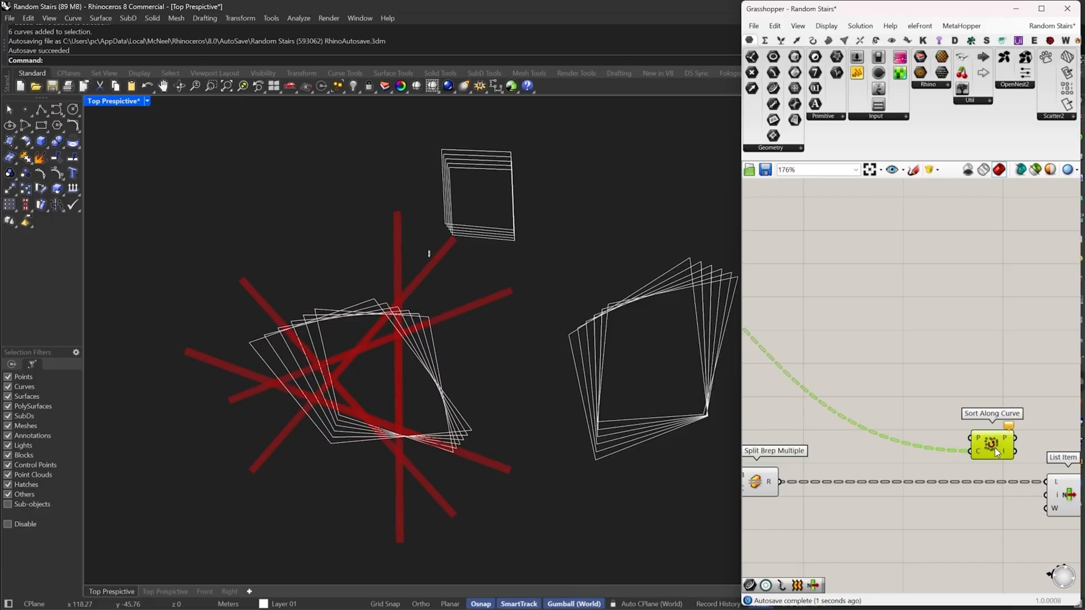
# Add a Center component fed by the Split Brep Multiple result and connect its C output to Sort Along Curve's P input
pyautogui.doubleClick(909, 464)
pyautogui.write('cen')
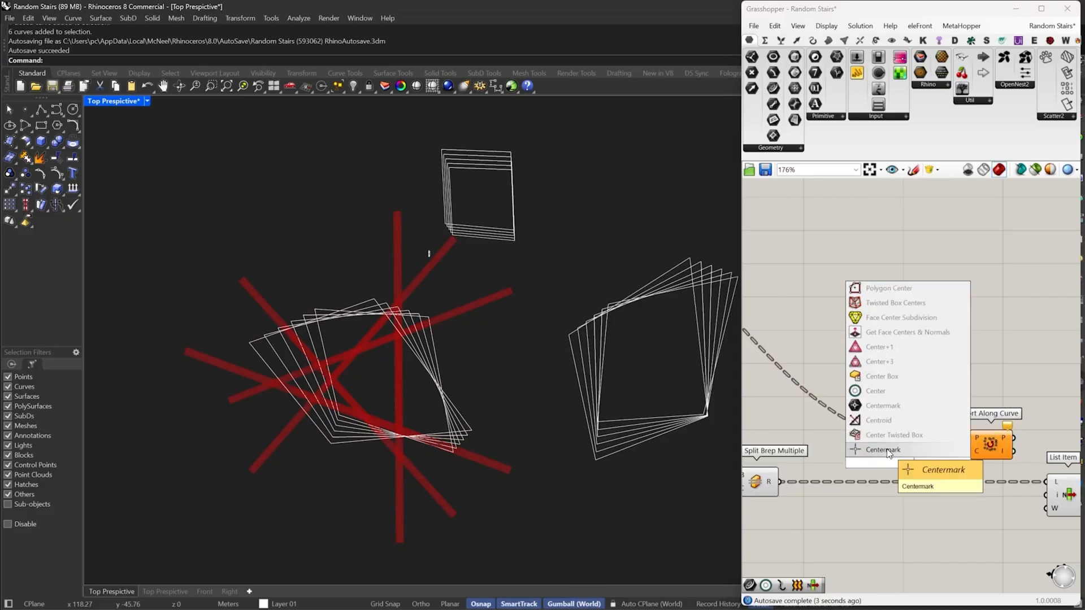
pyautogui.click(879, 392)
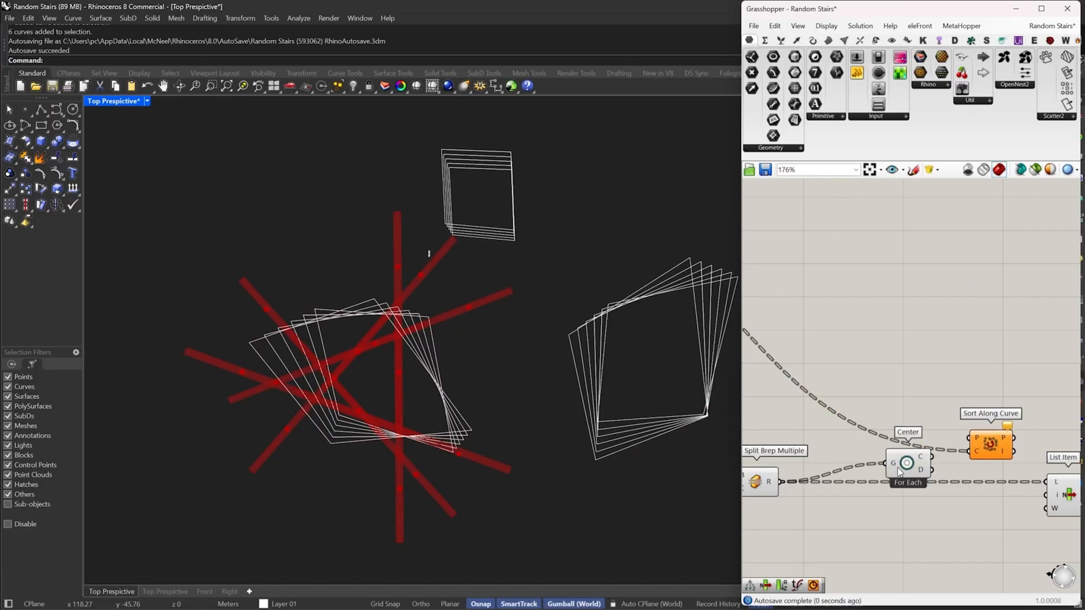
pyautogui.scroll(1, 899, 470)
pyautogui.moveTo(898, 469); pyautogui.dragTo(897, 432)
pyautogui.click(945, 419)
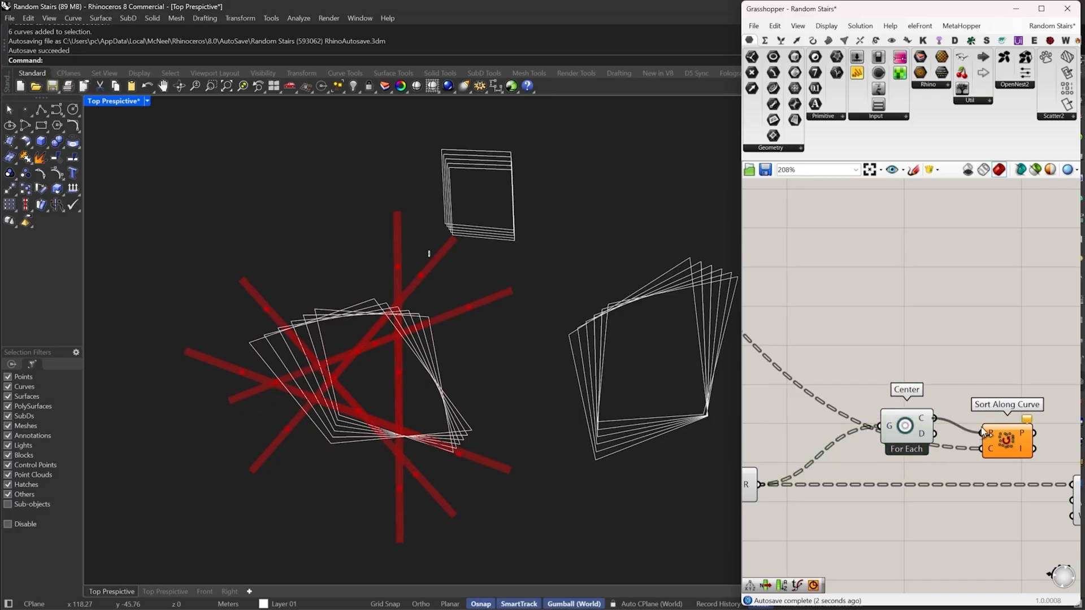
pyautogui.moveTo(983, 432); pyautogui.dragTo(983, 432)
pyautogui.moveTo(906, 426); pyautogui.dragTo(918, 441)
# Insert relays on the extended curves wire and the split result wire, feeding both Center and List Item's L from the latter
pyautogui.doubleClick(856, 425)
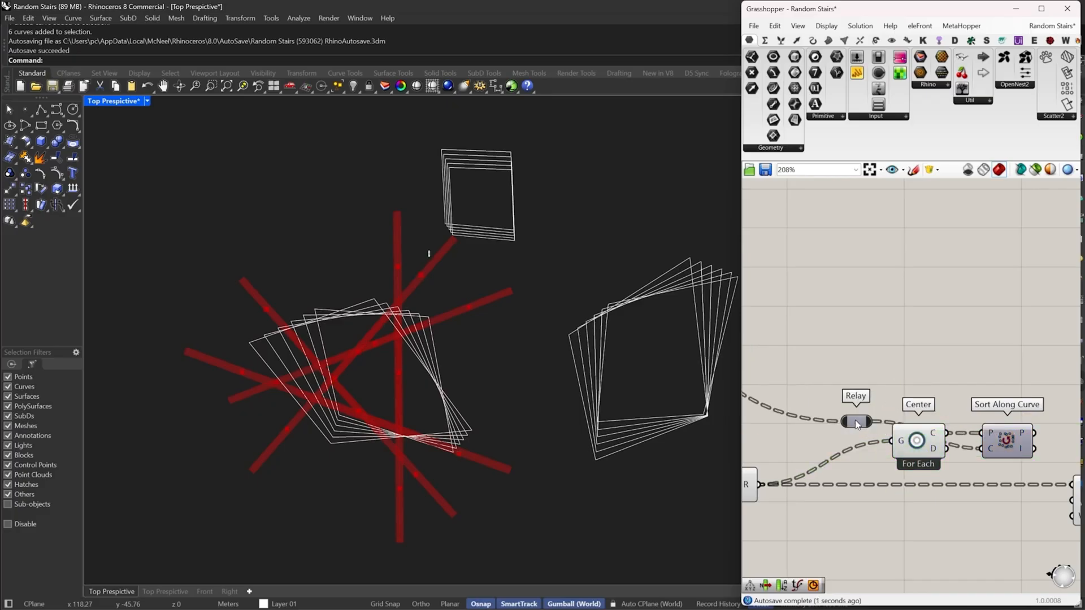
pyautogui.moveTo(858, 425); pyautogui.dragTo(920, 500)
pyautogui.doubleClick(839, 451)
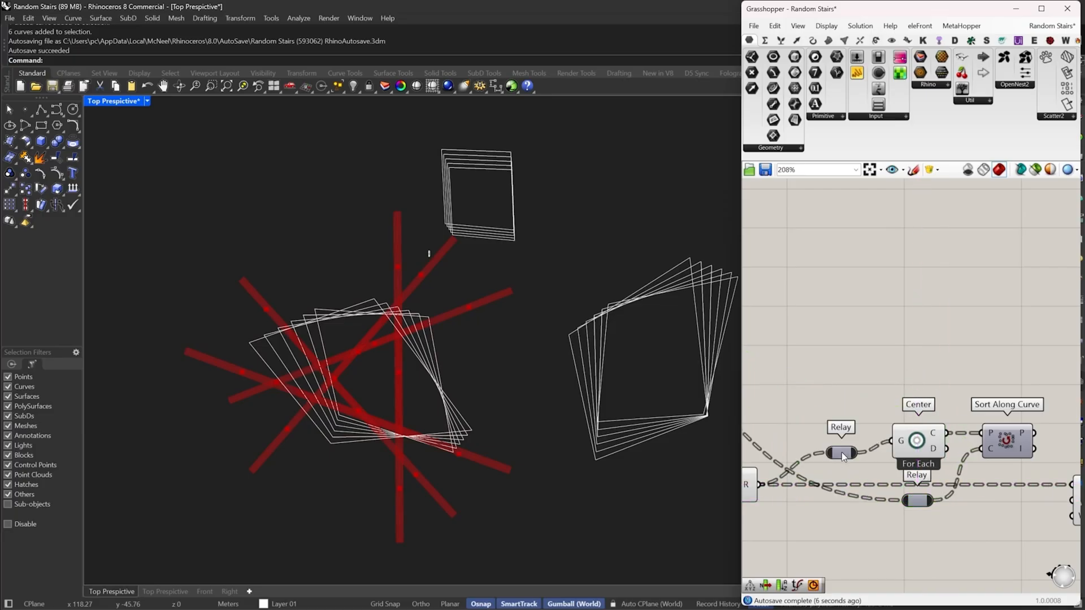
pyautogui.moveTo(856, 452); pyautogui.dragTo(1035, 488)
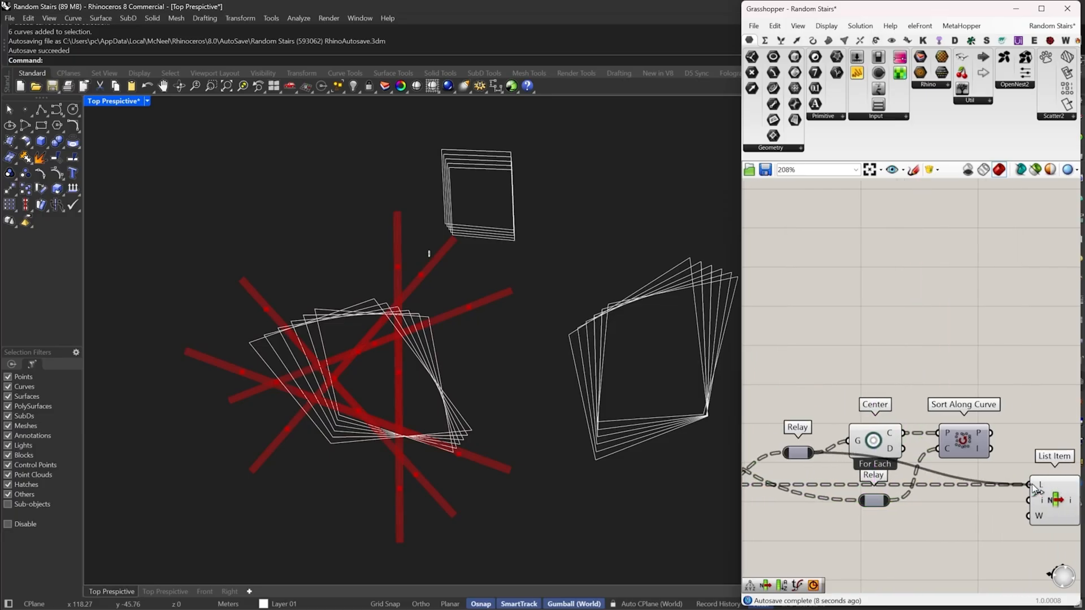
pyautogui.moveTo(797, 454); pyautogui.dragTo(803, 487)
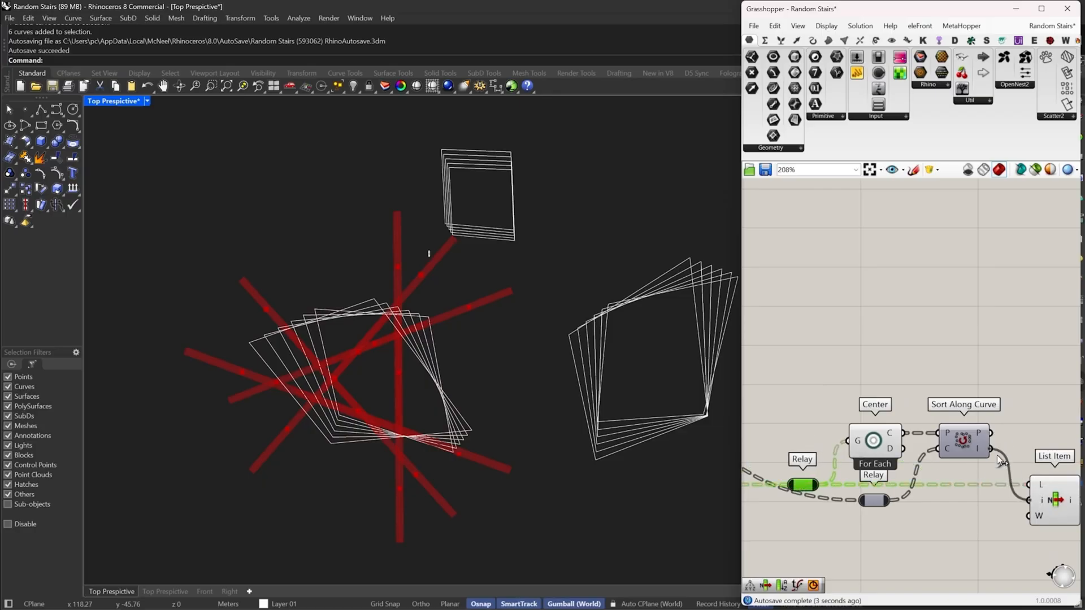
# Connect Sort Along Curve's I output to List Item's i input and reposition List Item beside it
pyautogui.moveTo(1016, 474); pyautogui.dragTo(902, 439, button='right')
pyautogui.moveTo(867, 414)
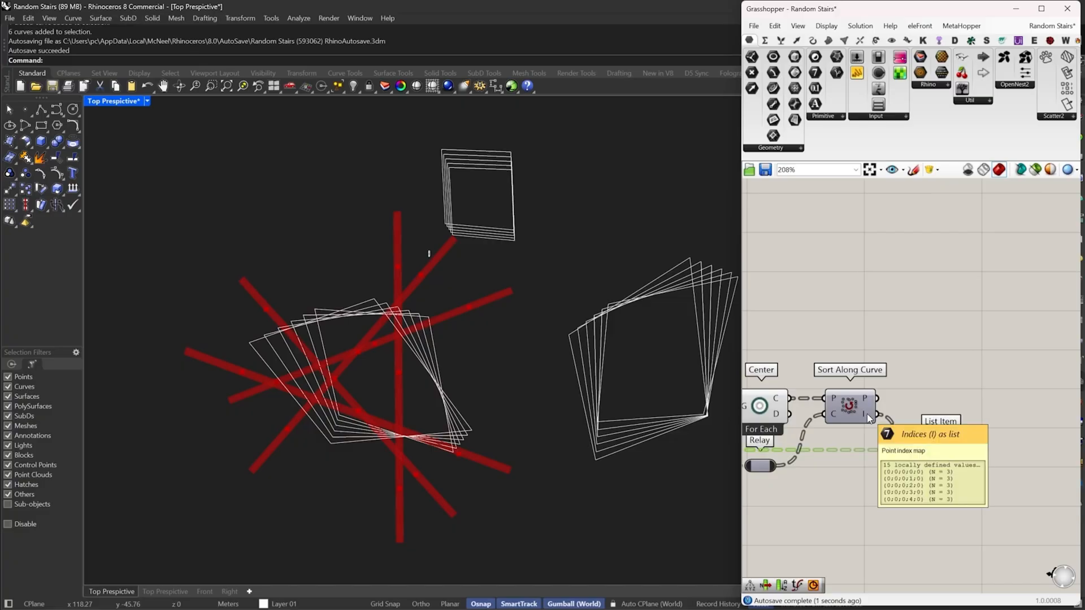
pyautogui.moveTo(867, 414); pyautogui.dragTo(951, 472)
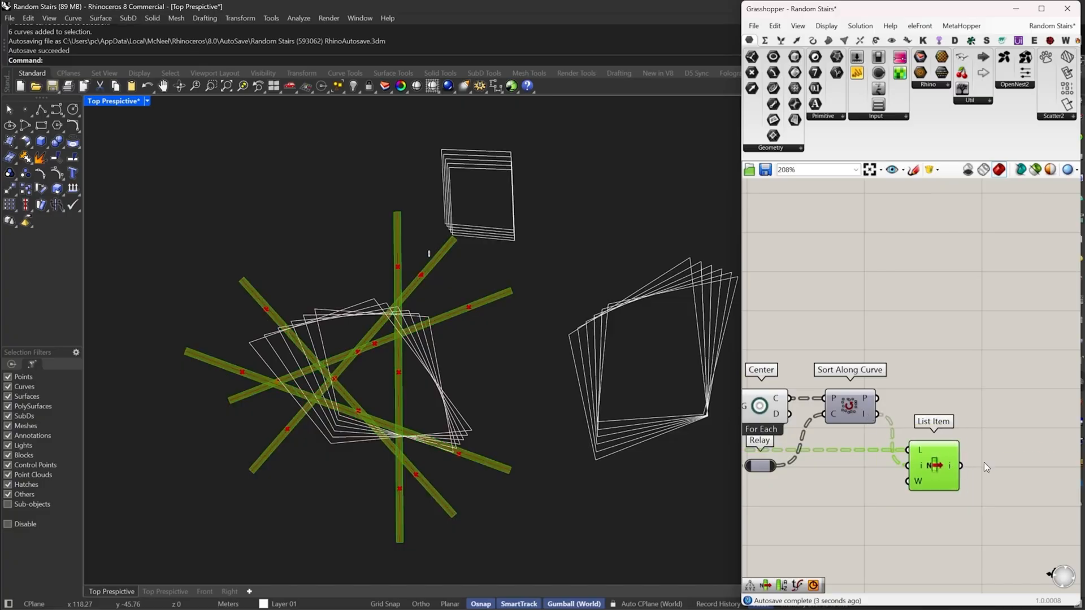
# Add a second List Item and feed its L input from the first List Item's output
pyautogui.doubleClick(1005, 450)
pyautogui.write('li u')
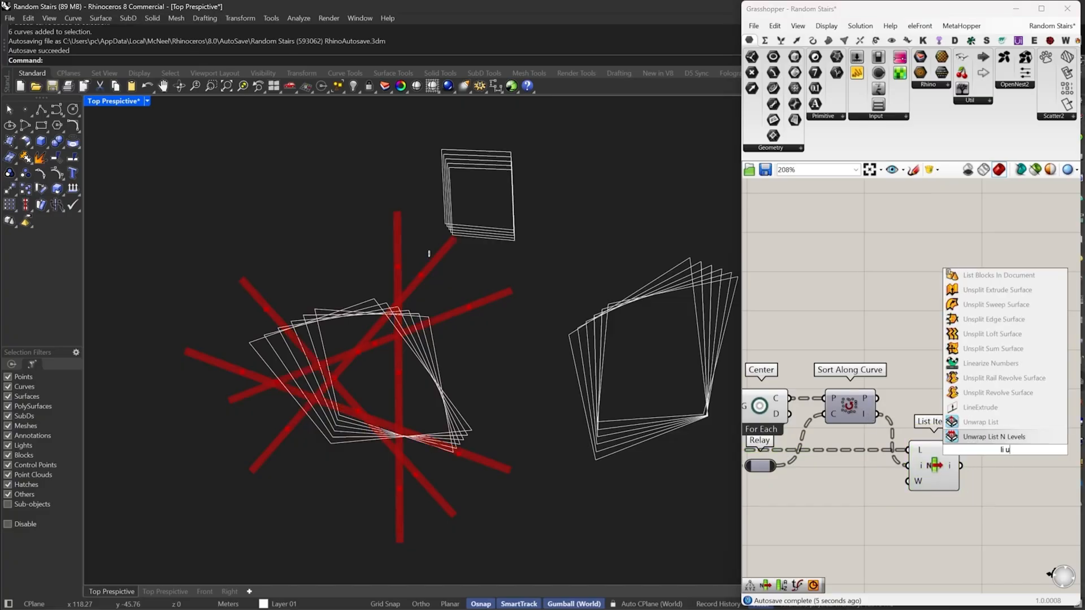
pyautogui.press('BackSpace')
pyautogui.press('BackSpace')
pyautogui.write('it')
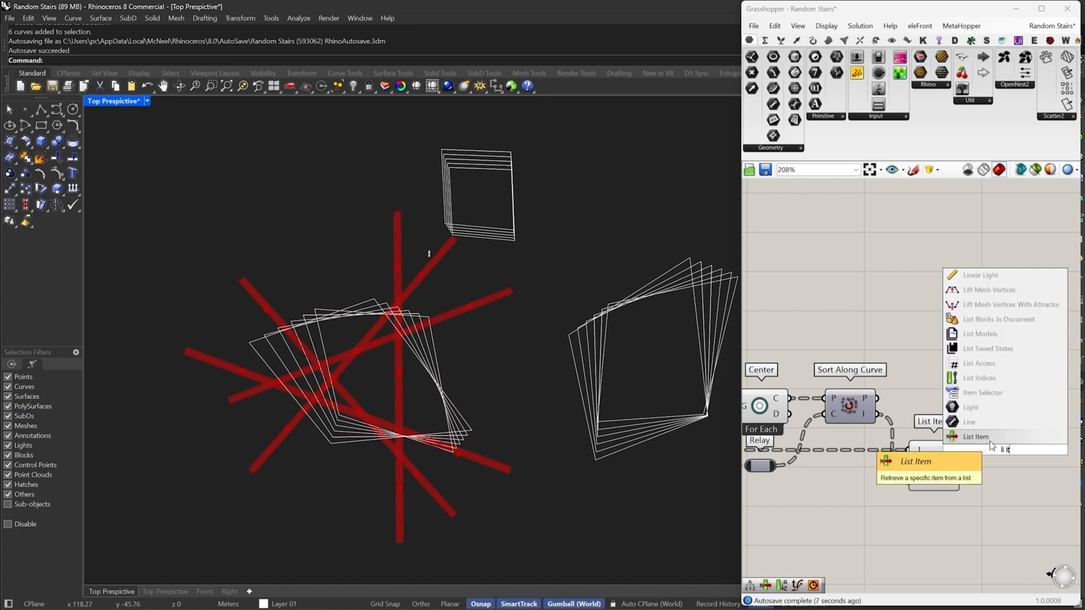
pyautogui.click(984, 438)
pyautogui.moveTo(980, 435); pyautogui.dragTo(1013, 480)
# Add the +1 and +2 outputs to the second List Item
pyautogui.moveTo(1012, 480); pyautogui.dragTo(948, 408, button='right')
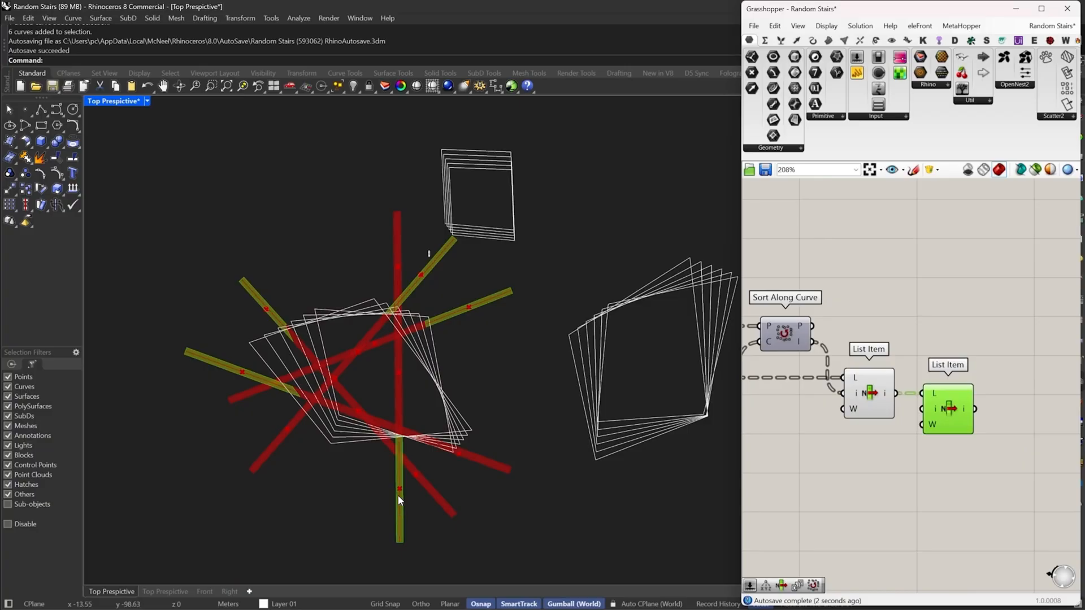
pyautogui.scroll(5, 971, 423)
pyautogui.click(954, 456)
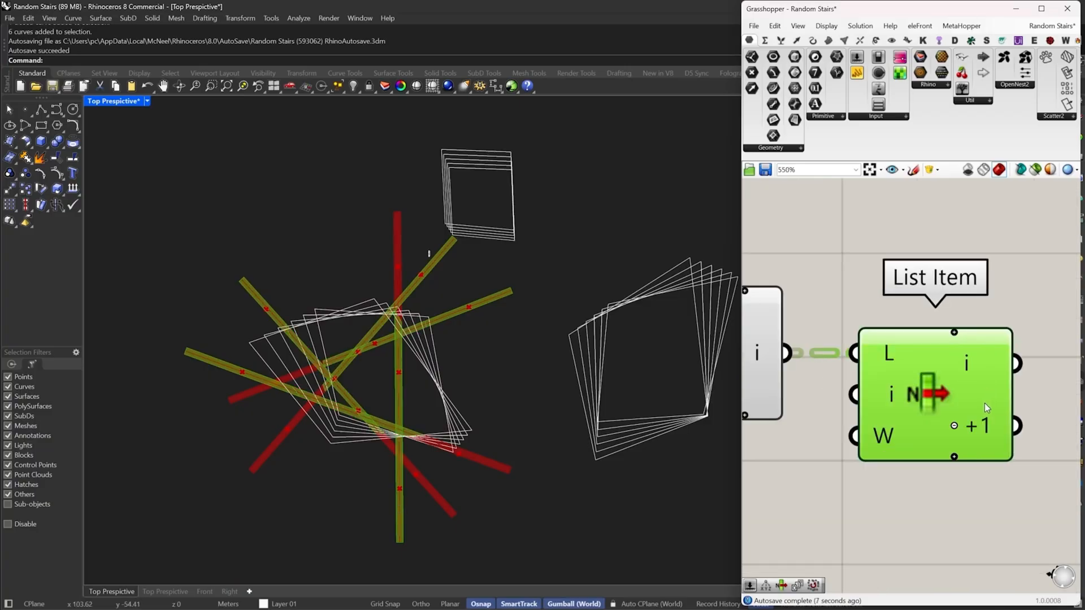
pyautogui.click(947, 428)
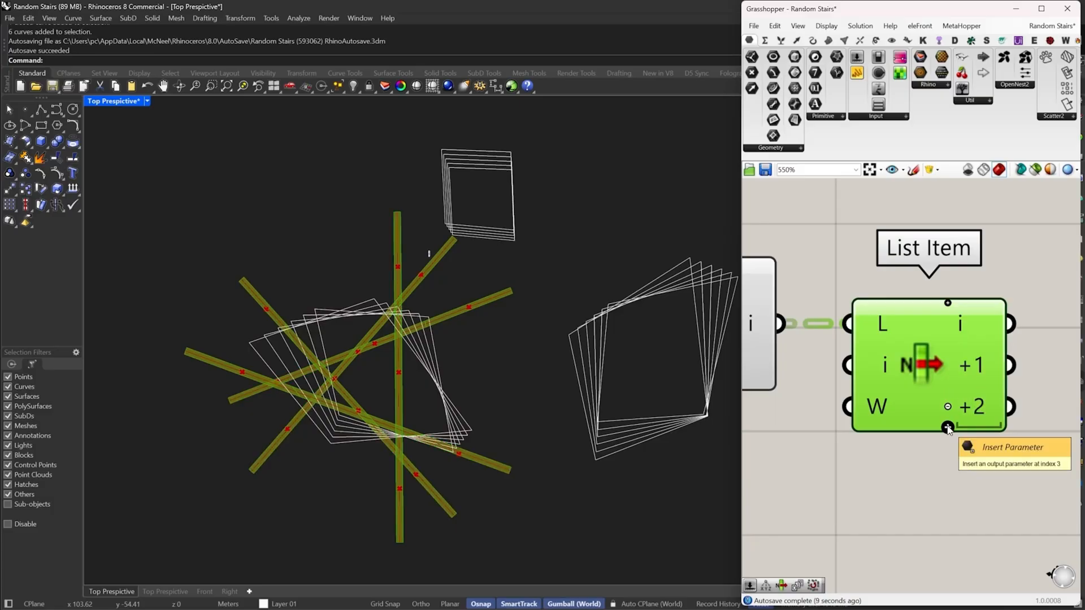
pyautogui.scroll(-4, 964, 399)
pyautogui.click(985, 371)
pyautogui.scroll(-6, 985, 371)
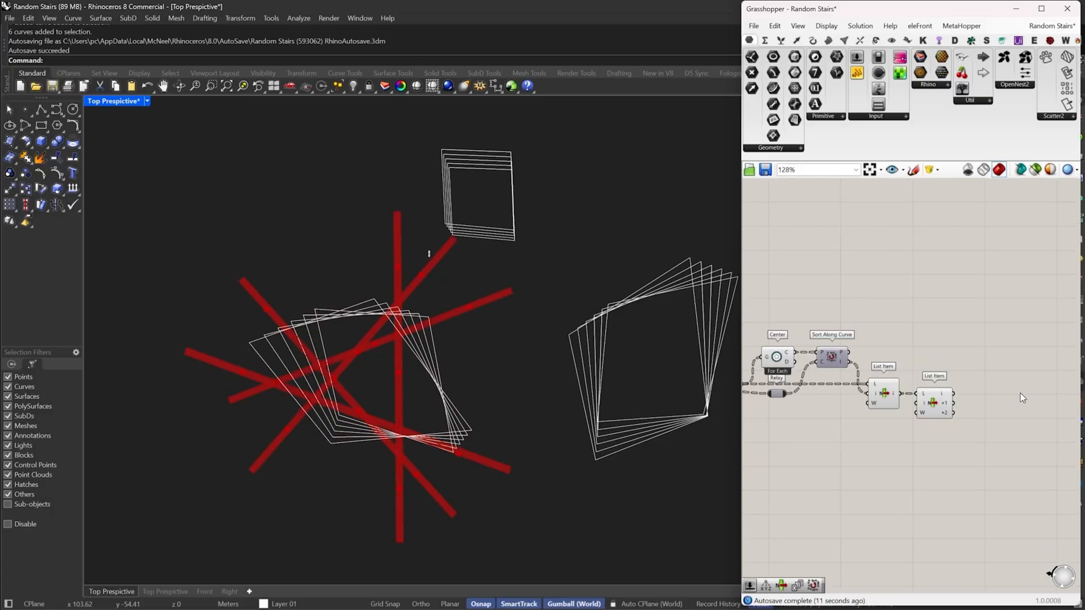
# Move the extended curves relay from below the Center component to above it
pyautogui.scroll(4, 909, 397)
pyautogui.moveTo(863, 400); pyautogui.dragTo(867, 286)
pyautogui.moveTo(867, 285); pyautogui.dragTo(992, 346, button='right')
# Align the Extended Curves parameter, Trim Tree and the Floors Group parameter on a common vertical centre line
pyautogui.scroll(-4, 992, 347)
pyautogui.scroll(3, 867, 290)
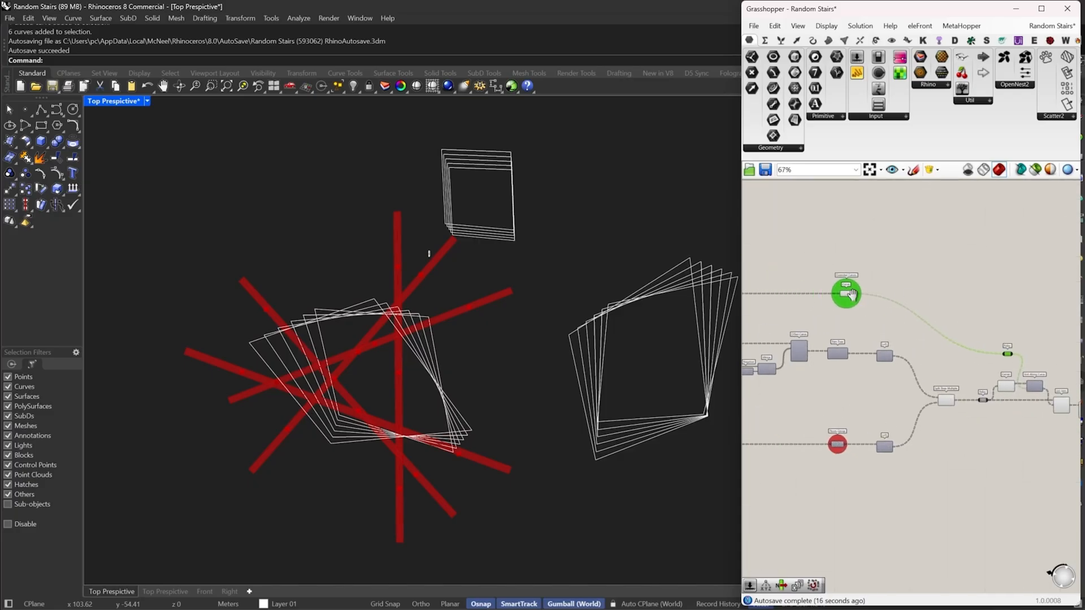
pyautogui.scroll(-4, 866, 288)
pyautogui.scroll(3, 848, 447)
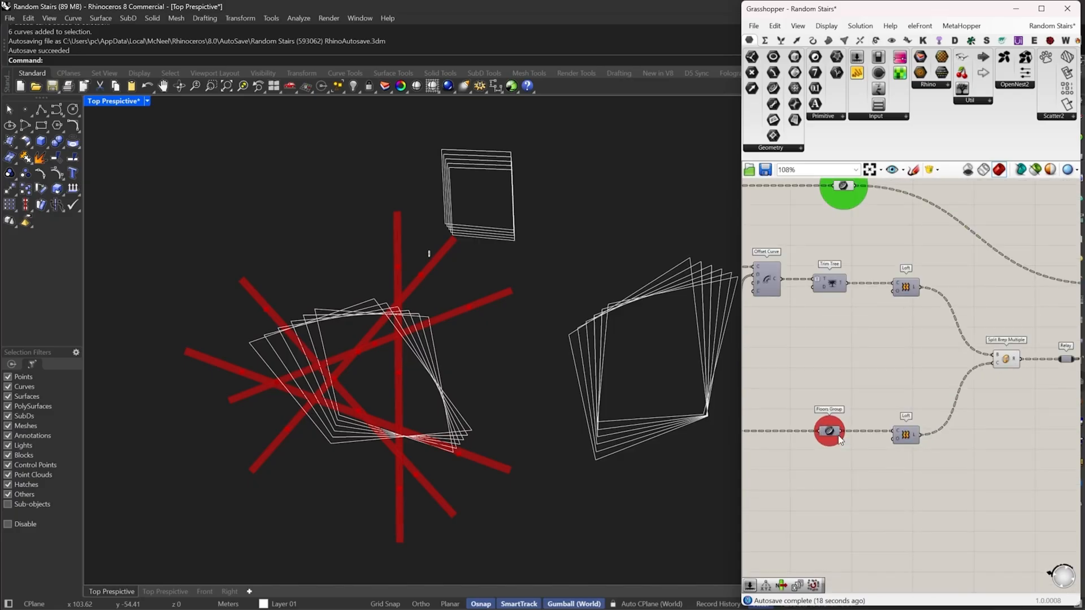
pyautogui.moveTo(860, 475); pyautogui.dragTo(829, 149)
pyautogui.moveTo(845, 186); pyautogui.dragTo(857, 249, button='right')
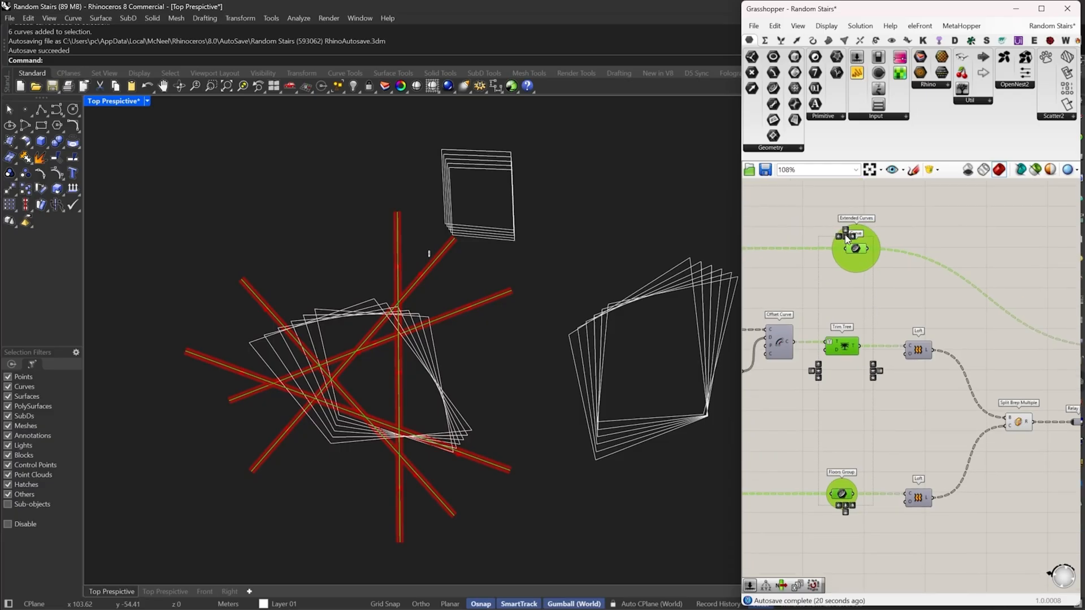
pyautogui.click(845, 235)
pyautogui.click(943, 224)
pyautogui.moveTo(950, 237); pyautogui.dragTo(893, 250, button='right')
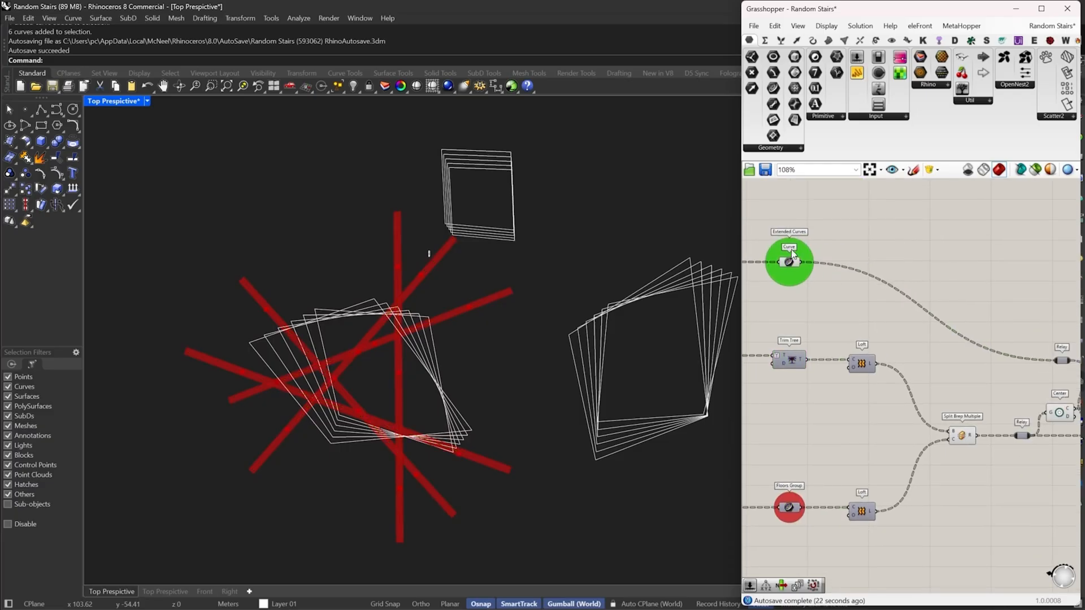
# Move the extended curves relay further up, level with the Extended Curves parameter's wire
pyautogui.moveTo(1072, 331); pyautogui.dragTo(931, 325, button='right')
pyautogui.scroll(2, 929, 333)
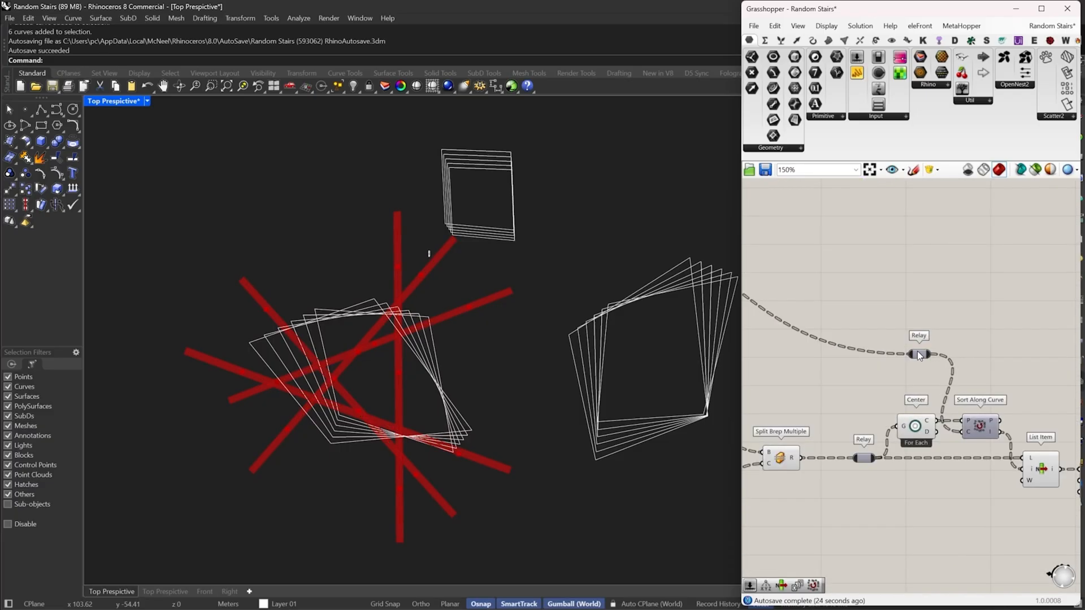
pyautogui.moveTo(918, 353); pyautogui.dragTo(905, 222)
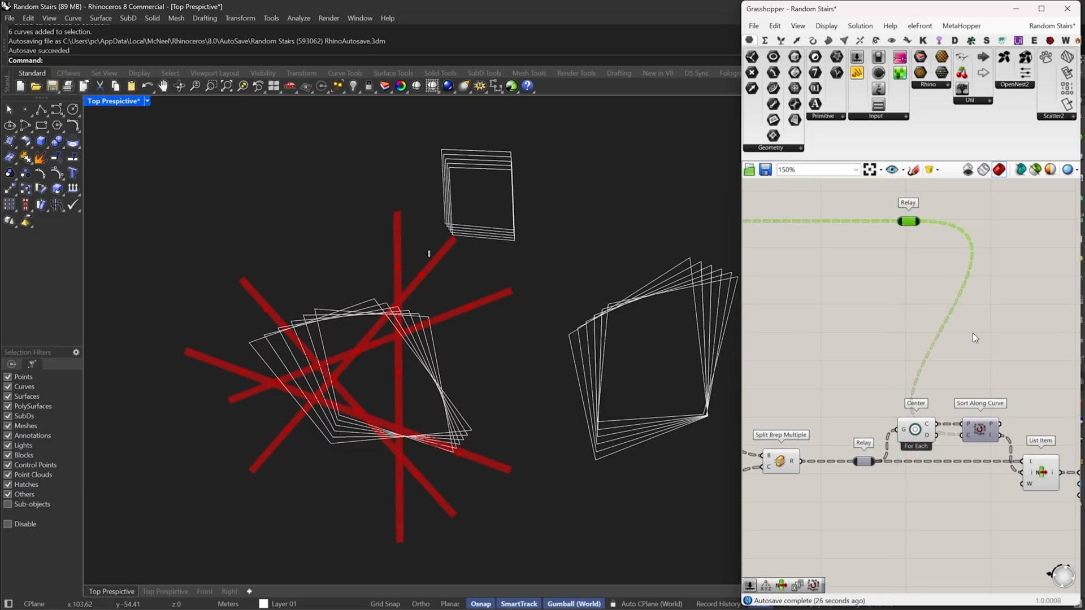
pyautogui.moveTo(918, 410); pyautogui.dragTo(888, 396, button='right')
pyautogui.scroll(-4, 876, 379)
pyautogui.scroll(3, 896, 375)
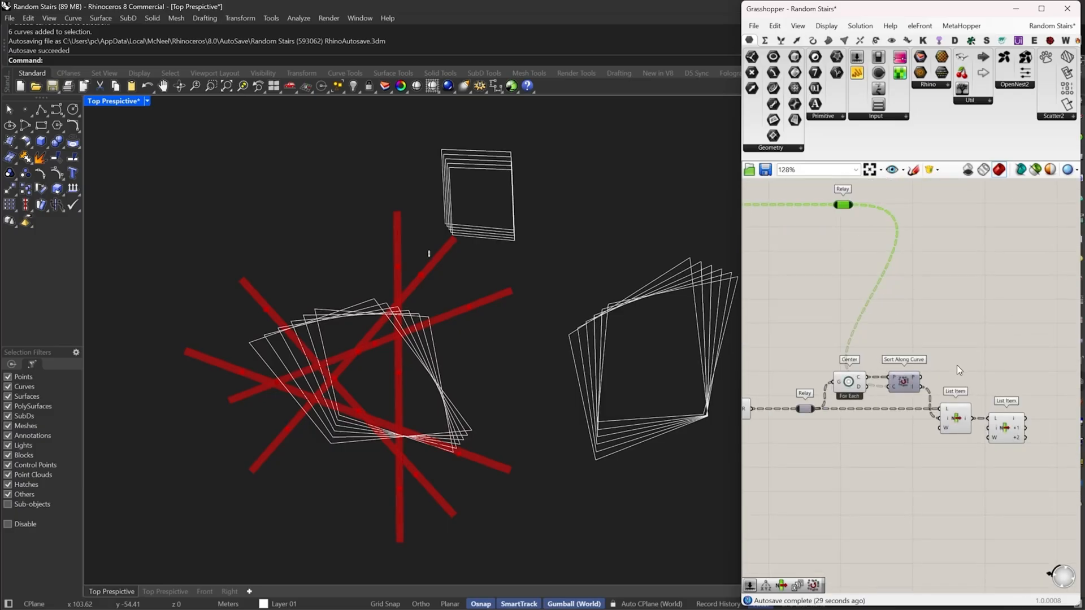
pyautogui.moveTo(958, 365); pyautogui.dragTo(915, 370, button='right')
pyautogui.moveTo(964, 406); pyautogui.dragTo(898, 398, button='right')
pyautogui.scroll(2, 931, 421)
pyautogui.doubleClick(992, 416)
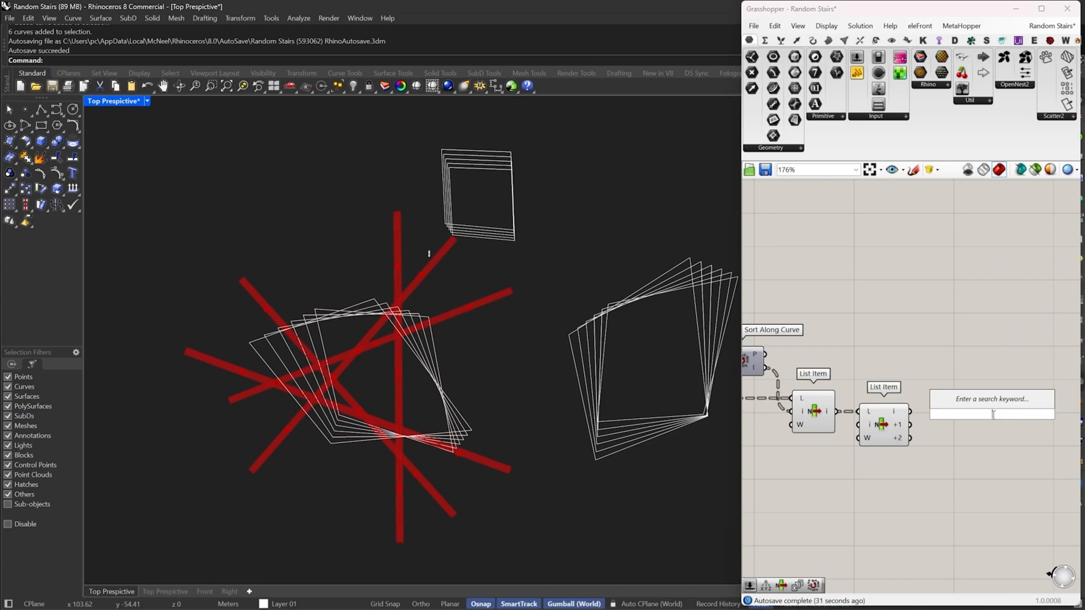
pyautogui.click(990, 426)
pyautogui.doubleClick(992, 428)
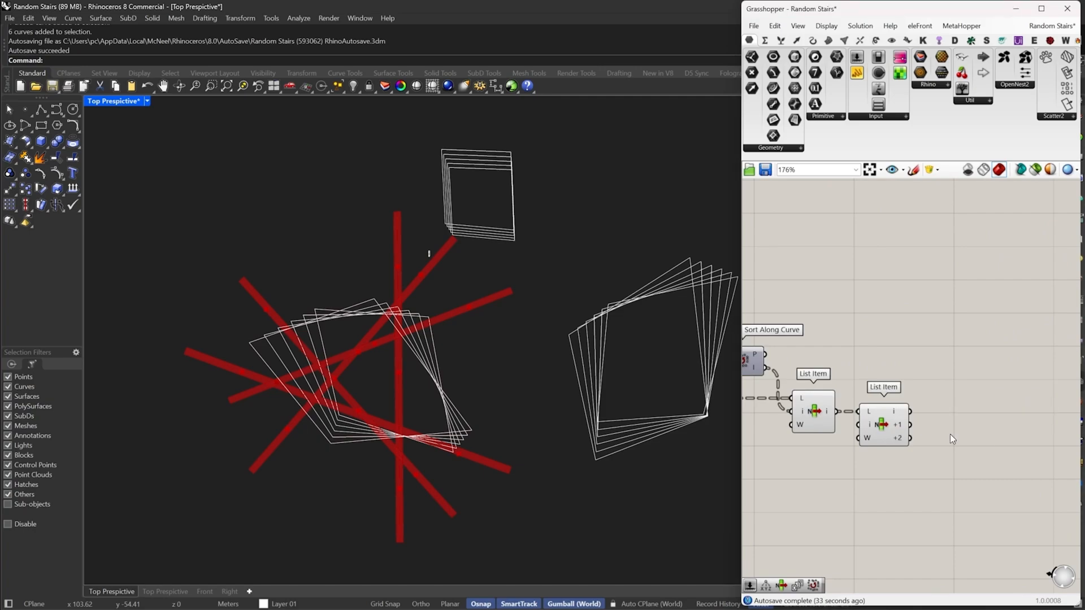
# Turn off the preview of the relay, Center, Sort Along Curve and the first List Item
pyautogui.scroll(5, 379, 380)
pyautogui.scroll(2, 385, 375)
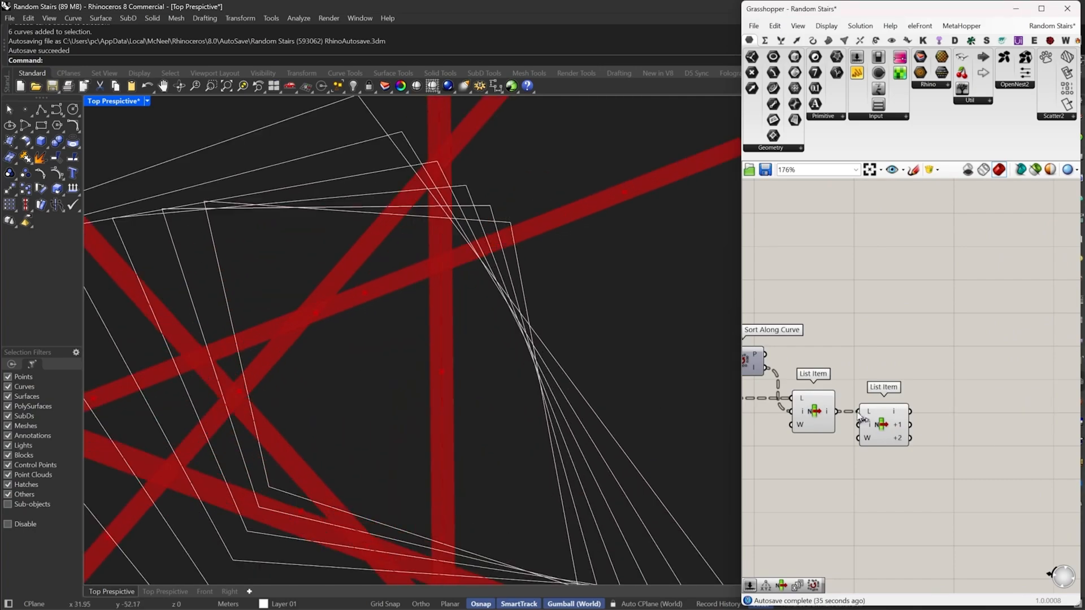
pyautogui.scroll(-3, 907, 421)
pyautogui.moveTo(900, 444); pyautogui.dragTo(748, 311)
pyautogui.rightClick(848, 306)
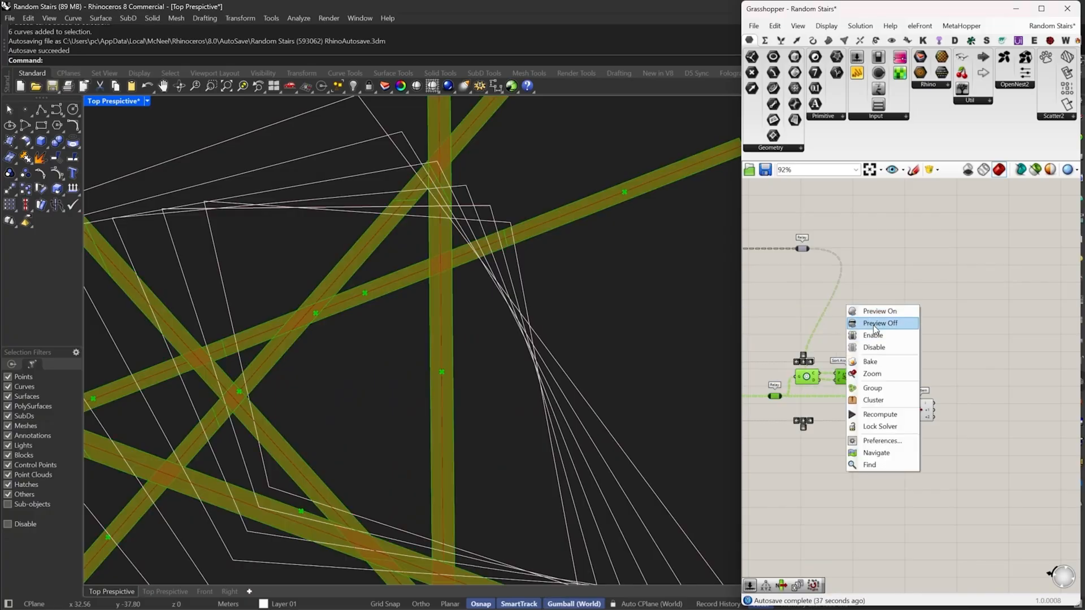
pyautogui.click(880, 323)
# Add a Curve parameter fed by the second List Item's +1 output and view its strip pieces against the floor outlines
pyautogui.moveTo(981, 427); pyautogui.dragTo(934, 410)
pyautogui.moveTo(994, 433); pyautogui.dragTo(982, 415)
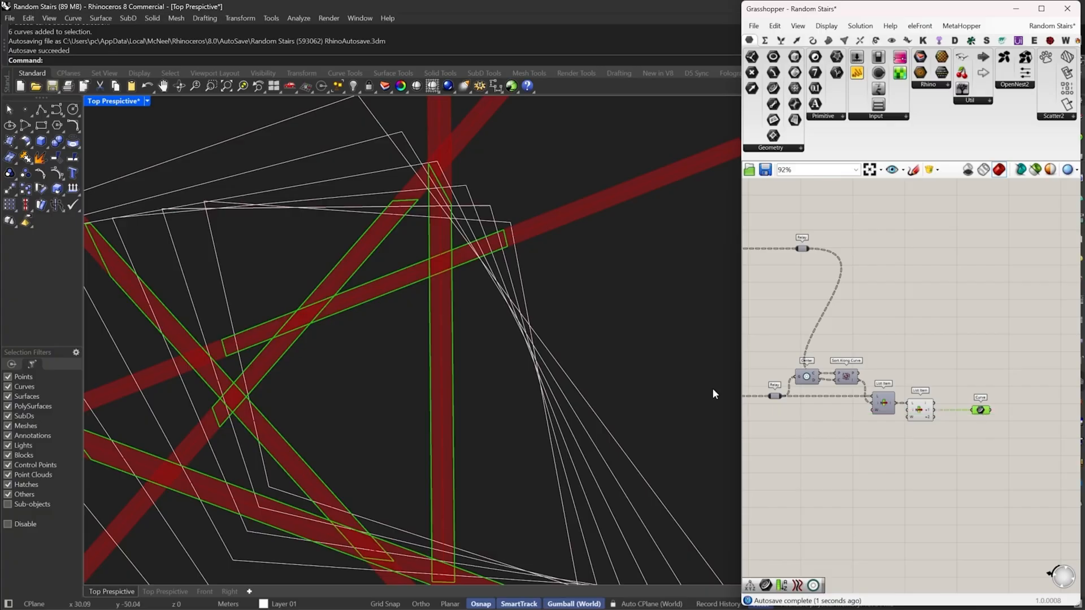
pyautogui.scroll(-5, 540, 293)
pyautogui.scroll(5, 511, 370)
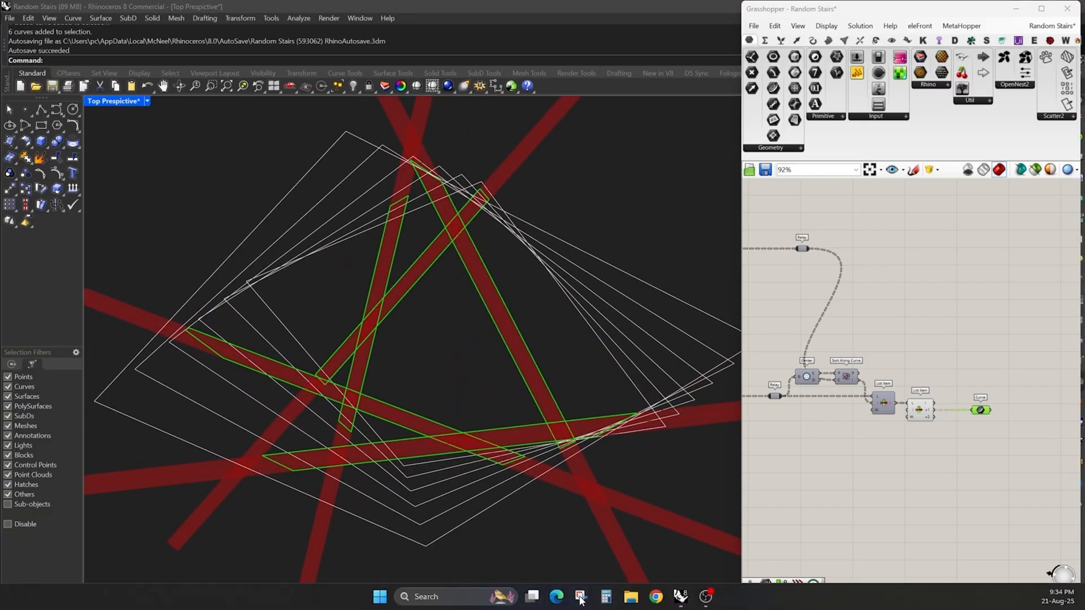
# Switch to Snipping Tool and capture a snip of the viewport with the highlighted middle strip pieces
pyautogui.click(580, 597)
pyautogui.click(251, 49)
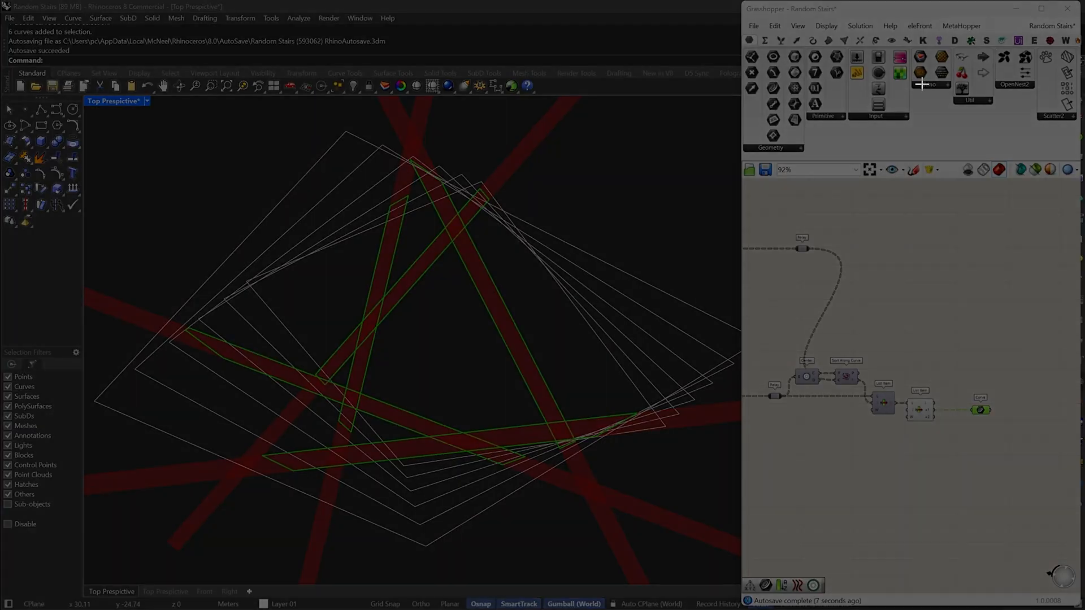
pyautogui.moveTo(919, 58); pyautogui.dragTo(85, 567)
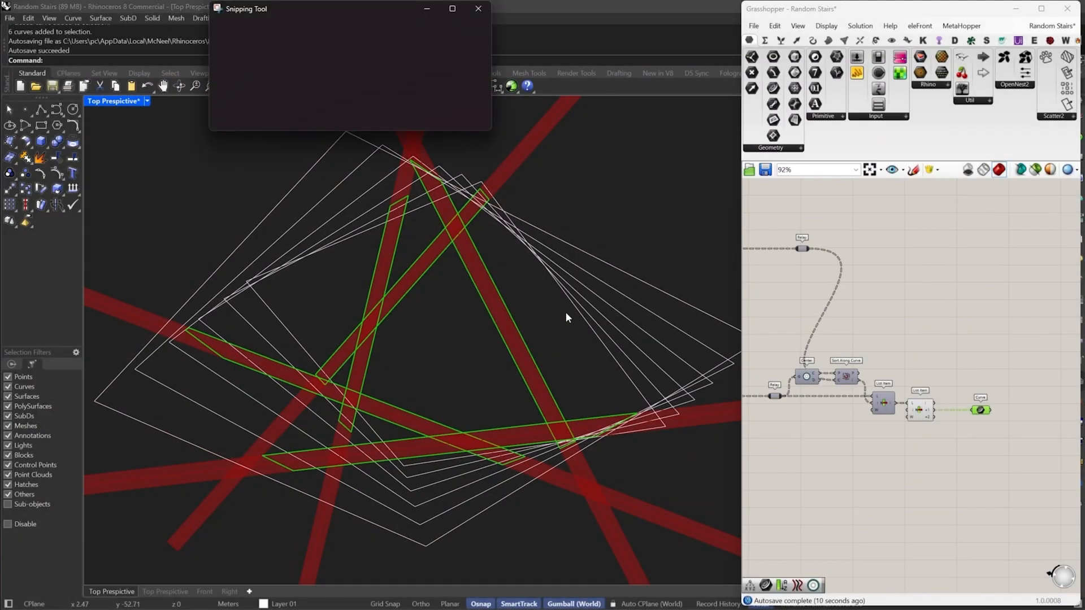
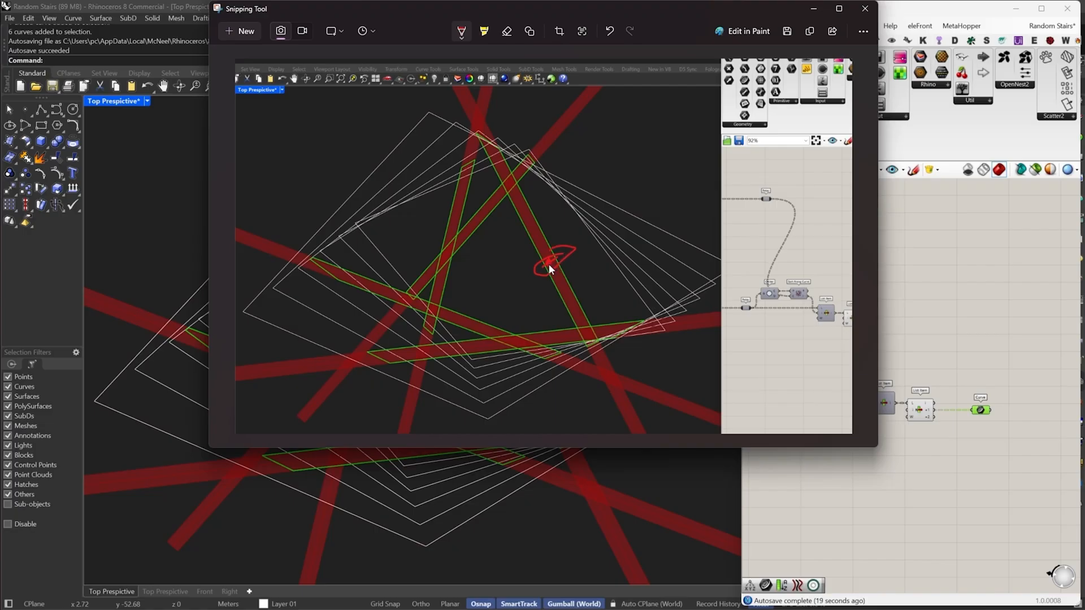
# Mark a rectangle in red along the highlighted middle strip piece in the snip and close Snipping Tool
pyautogui.moveTo(514, 212); pyautogui.dragTo(574, 290)
pyautogui.moveTo(531, 201); pyautogui.dragTo(599, 317)
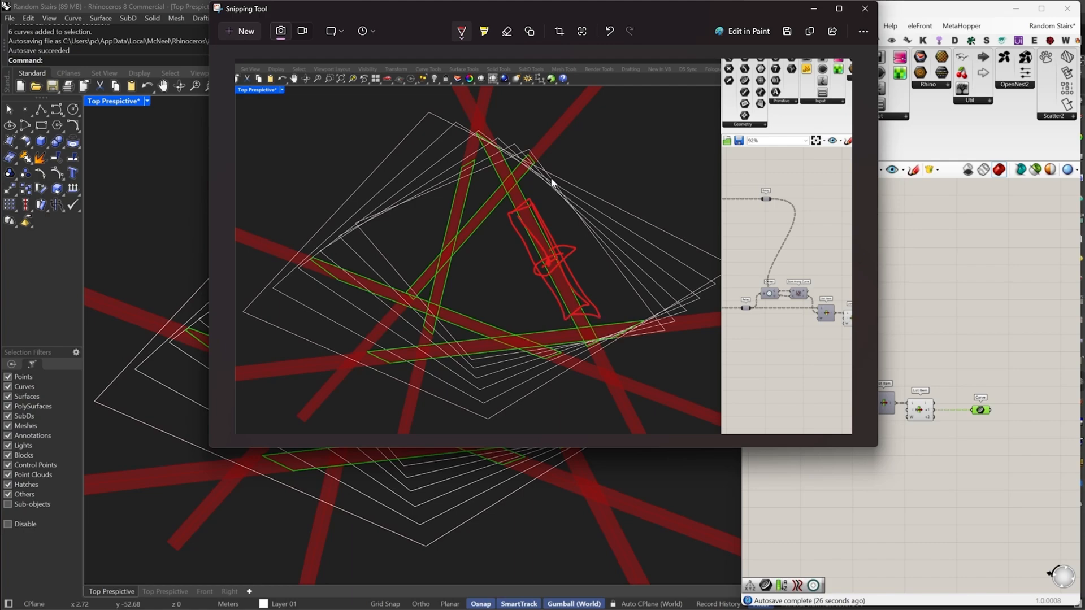
pyautogui.click(865, 9)
# Delete the Curve parameter and add an Explode component fed by the second List Item's +1 output
pyautogui.scroll(3, 961, 367)
pyautogui.moveTo(842, 348); pyautogui.dragTo(876, 390, button='right')
pyautogui.press('Delete')
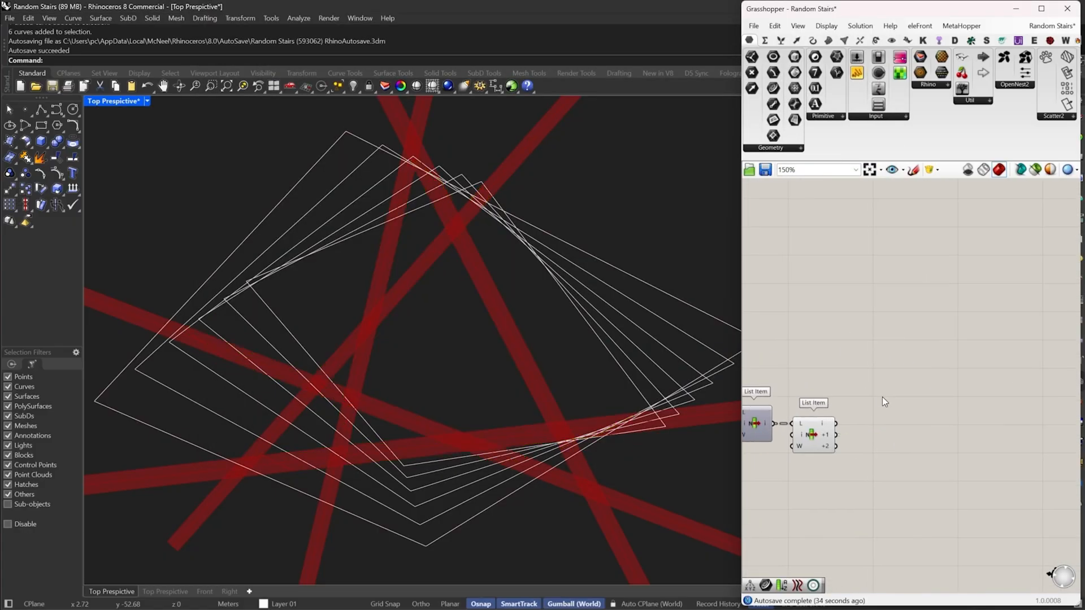
pyautogui.doubleClick(882, 396)
pyautogui.write('explo')
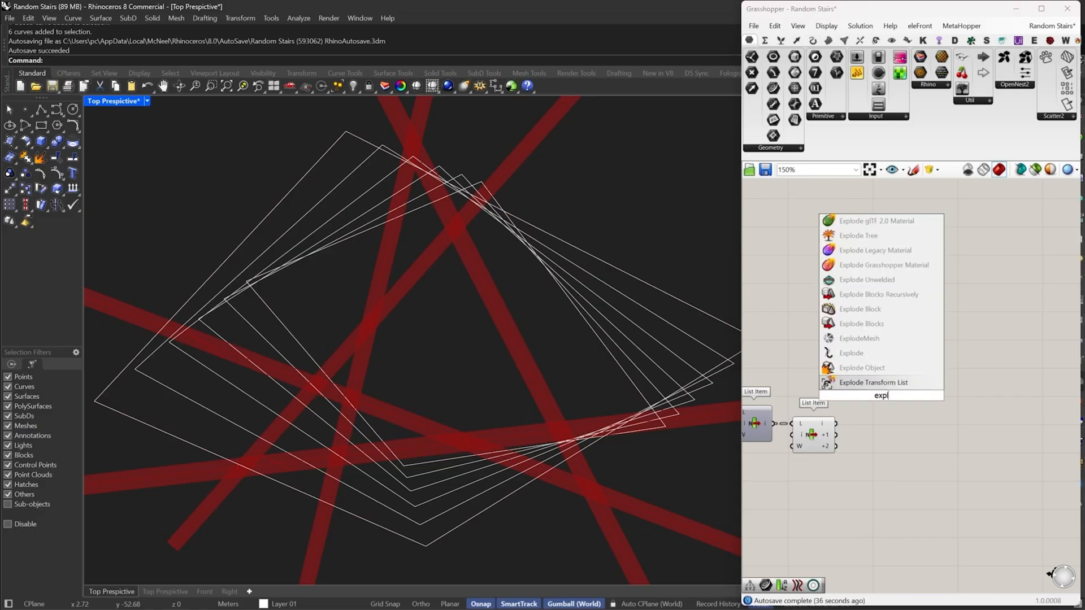
pyautogui.click(867, 355)
pyautogui.moveTo(862, 391); pyautogui.dragTo(835, 436)
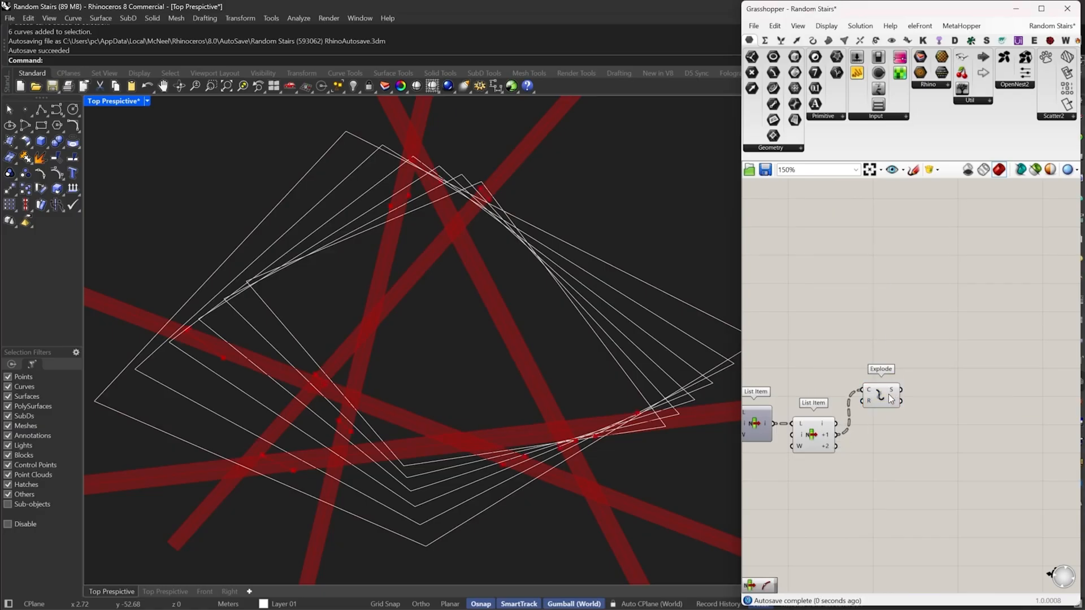
pyautogui.moveTo(888, 394); pyautogui.dragTo(917, 439)
# Add a Sort List component after Explode, with Explode's S segments feeding its A input
pyautogui.moveTo(948, 429); pyautogui.dragTo(841, 411, button='right')
pyautogui.doubleClick(886, 411)
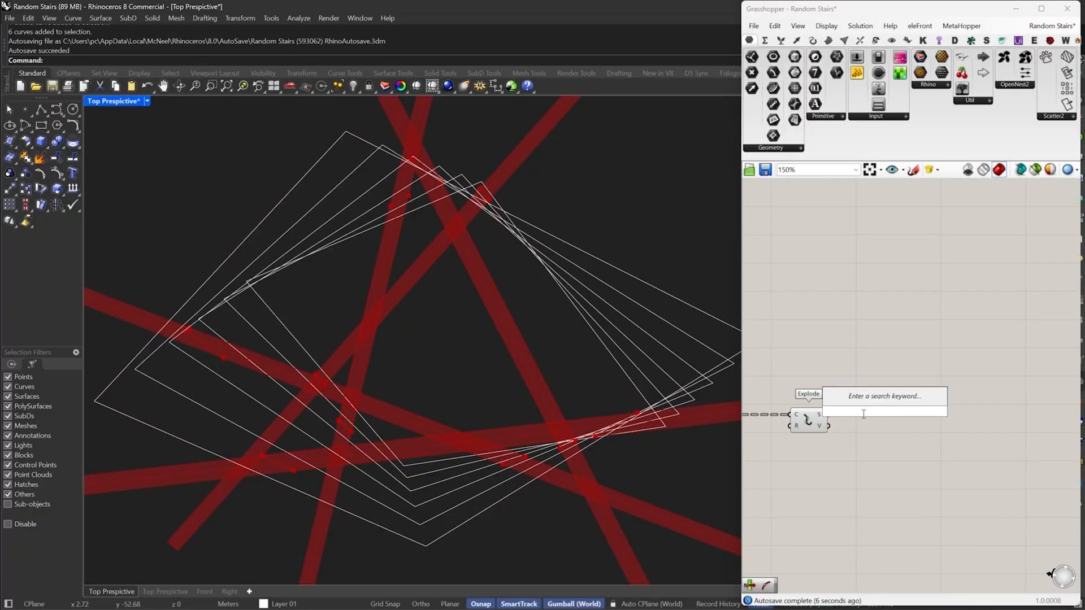
pyautogui.write('sort')
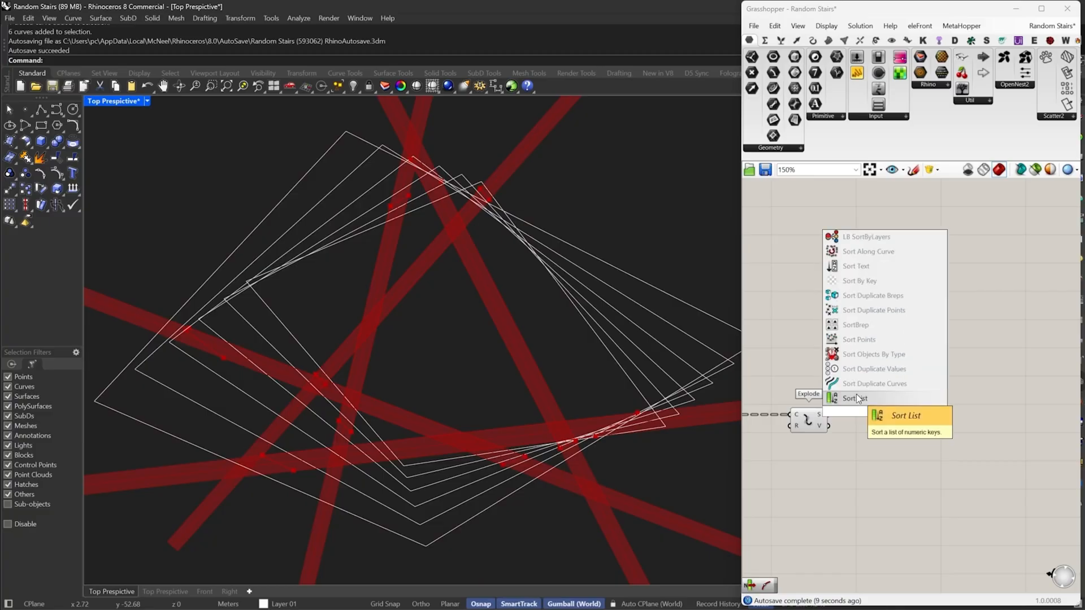
pyautogui.click(856, 394)
pyautogui.moveTo(886, 409); pyautogui.dragTo(980, 403)
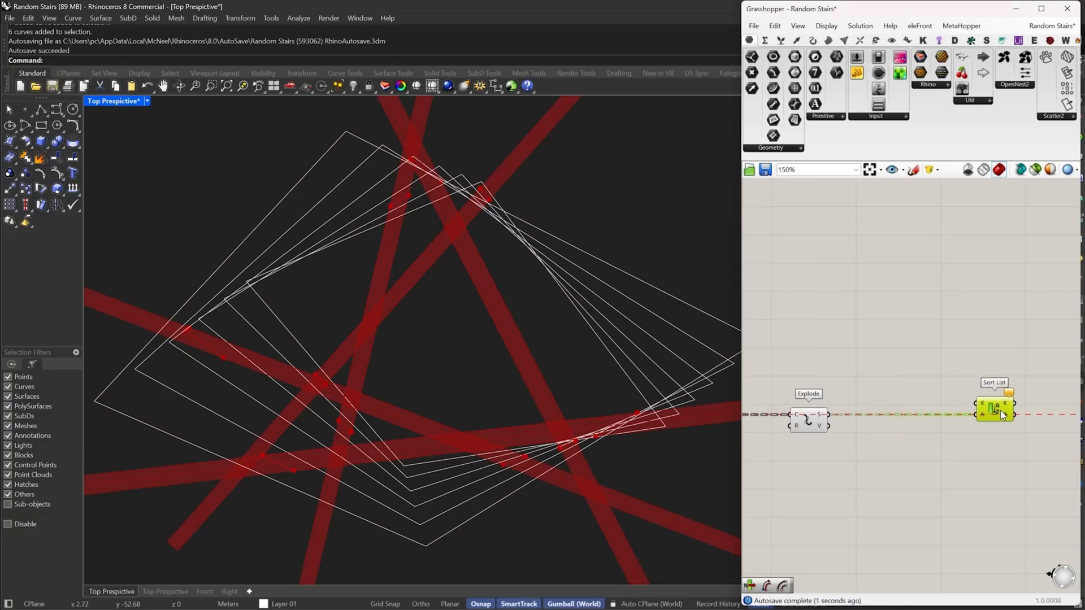
# Add a Length component between Explode and Sort List, measuring the S segments and feeding Sort List's K input
pyautogui.doubleClick(881, 435)
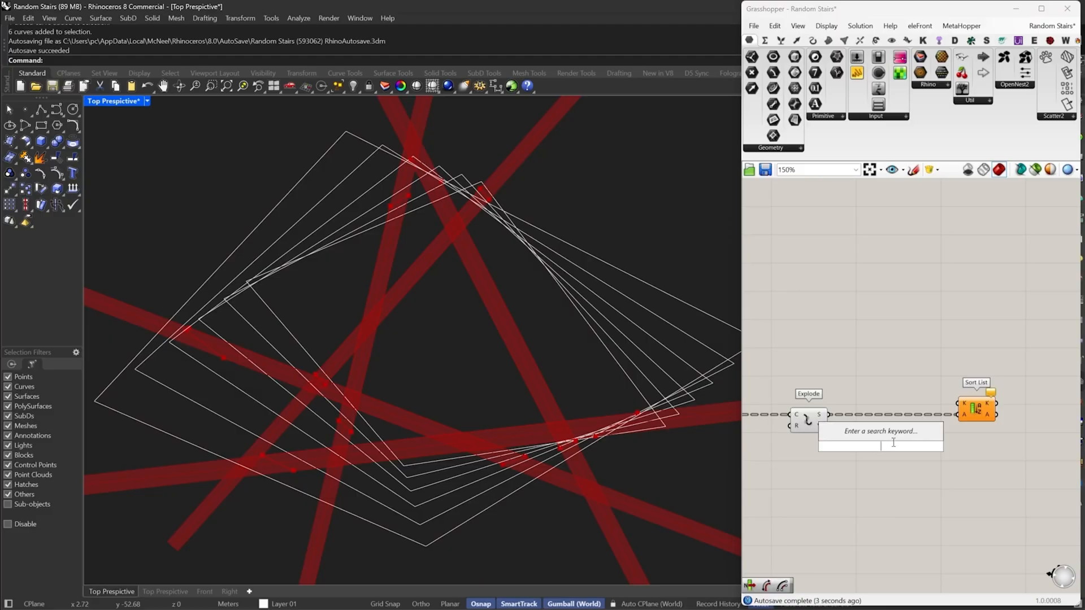
pyautogui.write('el')
pyautogui.press('BackSpace')
pyautogui.press('BackSpace')
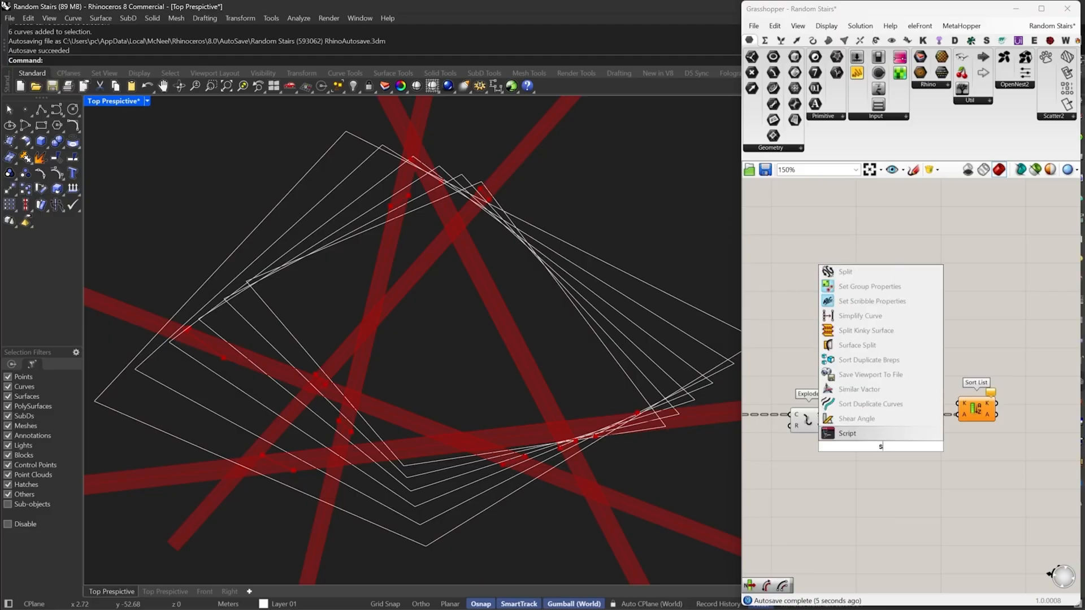
pyautogui.write('l')
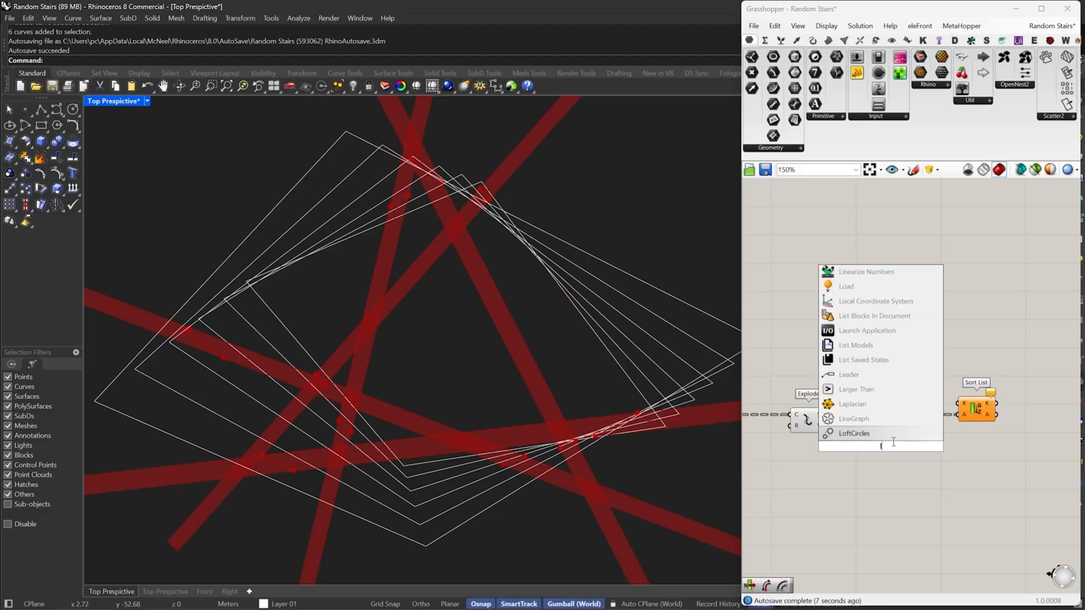
pyautogui.write('en')
pyautogui.click(877, 435)
pyautogui.moveTo(863, 446); pyautogui.dragTo(830, 415)
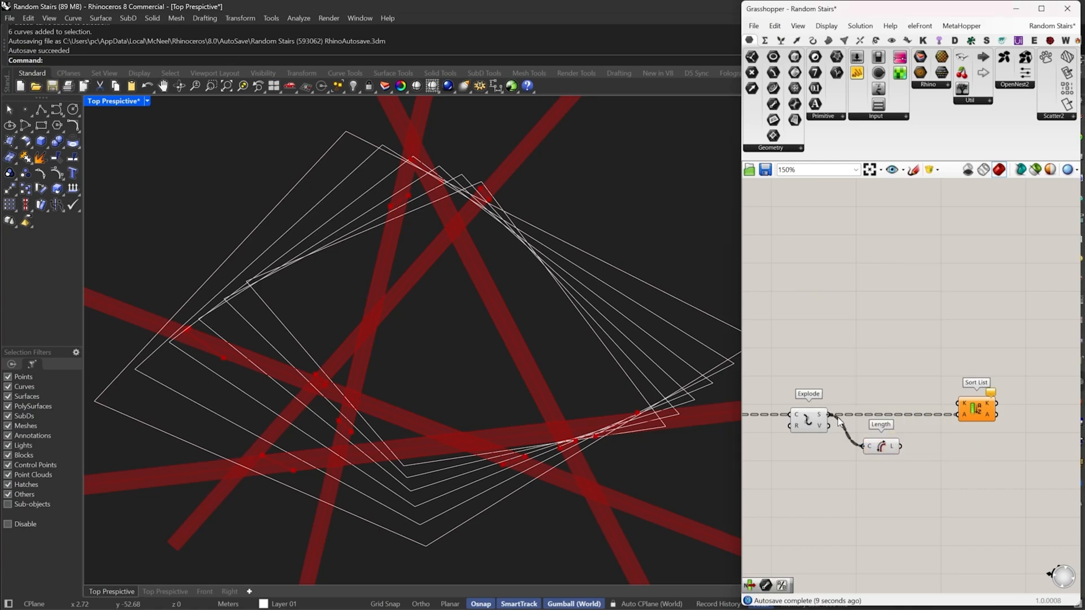
pyautogui.moveTo(892, 400); pyautogui.dragTo(931, 400)
pyautogui.moveTo(944, 399); pyautogui.dragTo(958, 404)
pyautogui.moveTo(930, 400); pyautogui.dragTo(875, 403)
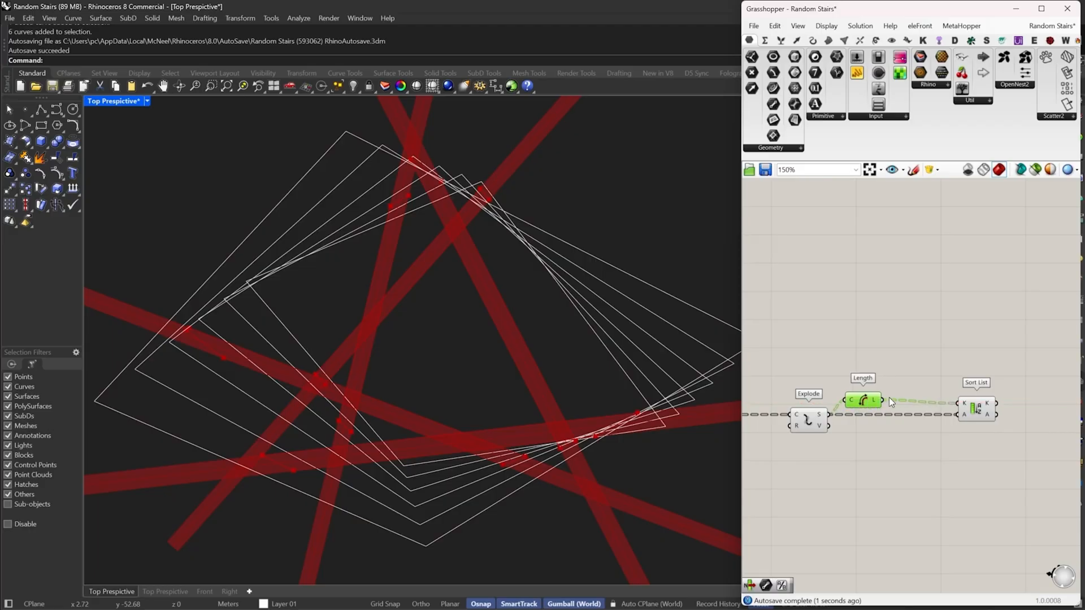
pyautogui.scroll(3, 870, 407)
pyautogui.moveTo(1017, 417); pyautogui.dragTo(936, 418)
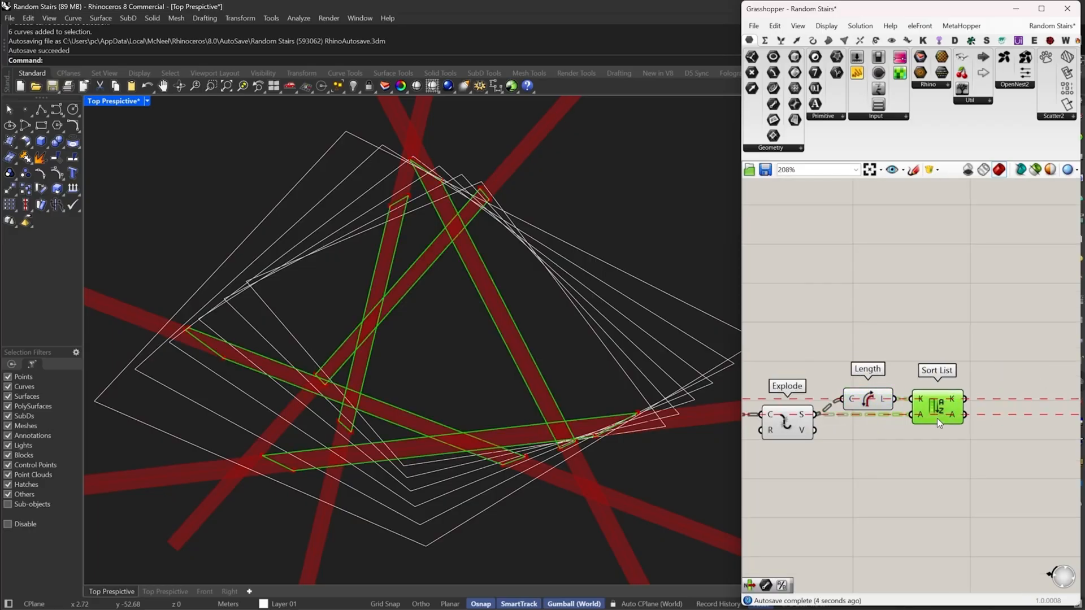
# Add a List Item component fed by Sort List's sorted A output
pyautogui.moveTo(1028, 411); pyautogui.dragTo(951, 403, button='right')
pyautogui.doubleClick(952, 403)
pyautogui.write('L')
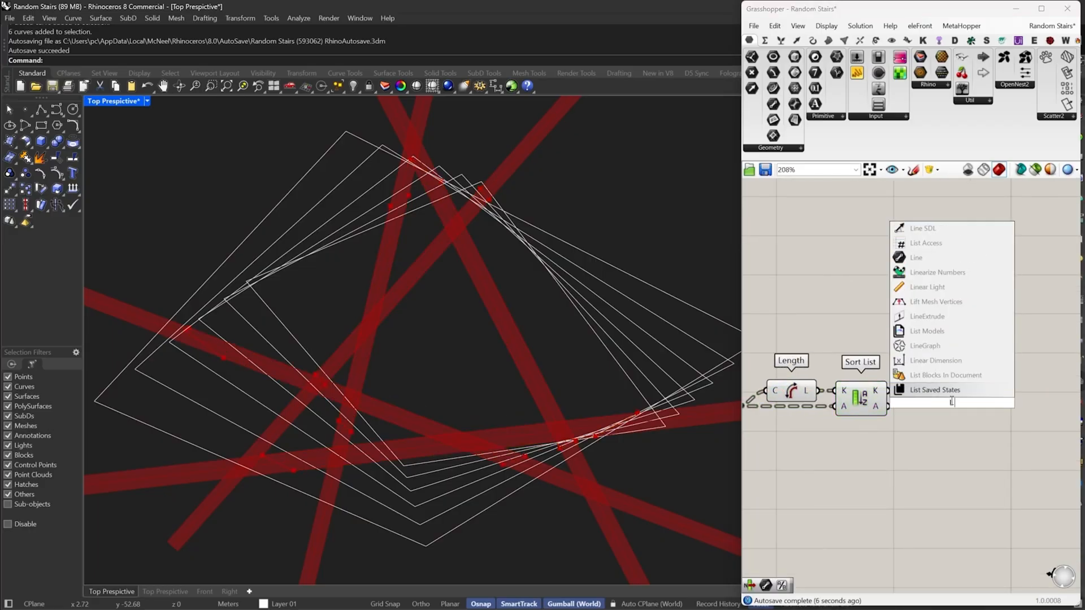
pyautogui.write('i i')
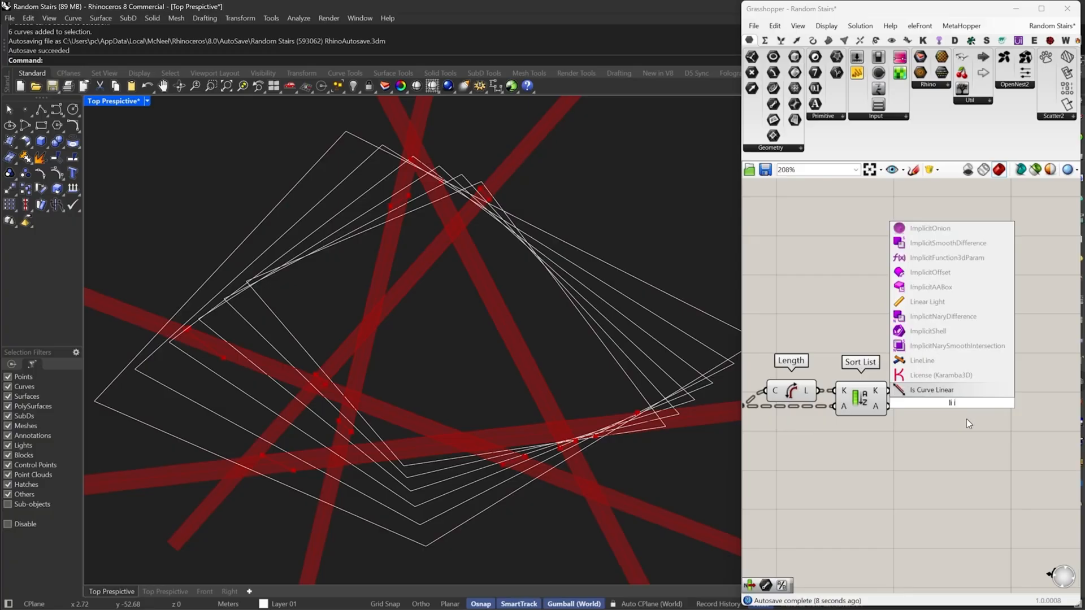
pyautogui.write('t')
pyautogui.click(940, 390)
pyautogui.moveTo(926, 387); pyautogui.dragTo(891, 412)
# Reverse the new List Item's L input and add a +1 output to extract the two longest edges
pyautogui.scroll(2, 944, 425)
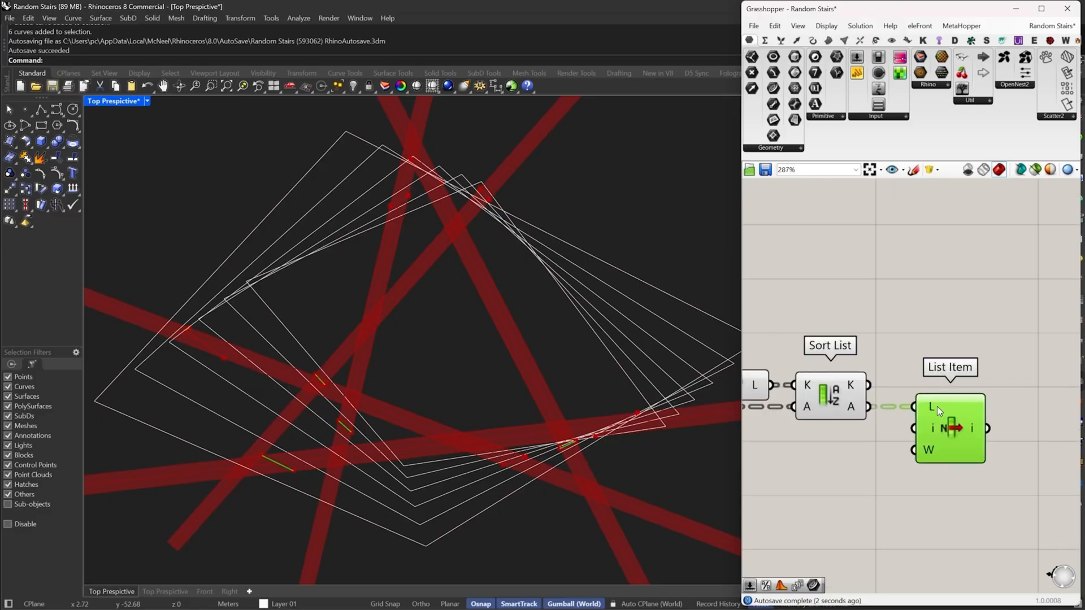
pyautogui.rightClick(937, 406)
pyautogui.click(962, 476)
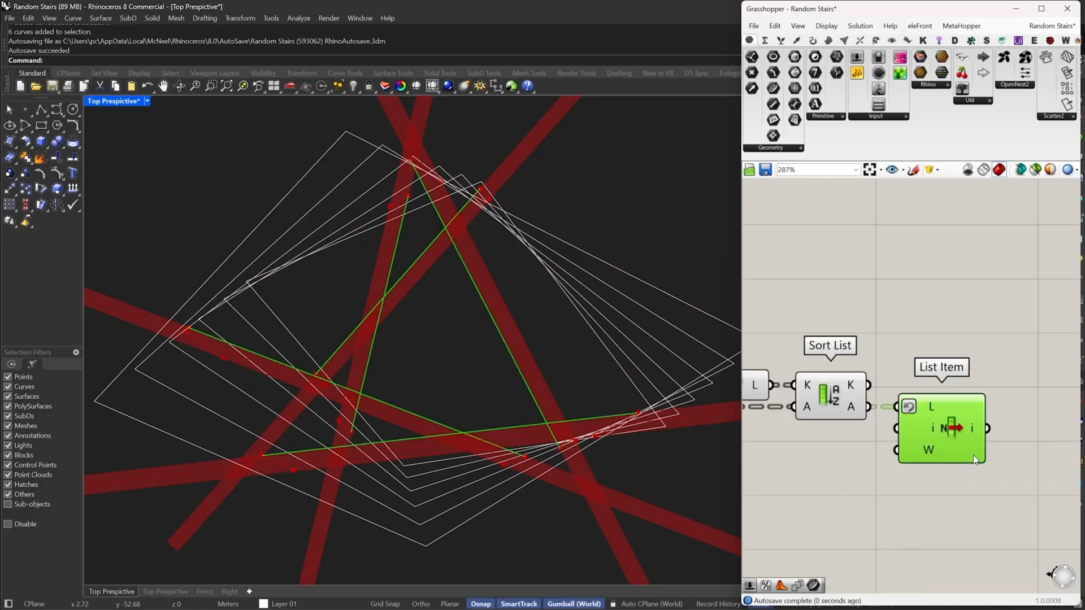
pyautogui.scroll(3, 973, 458)
pyautogui.click(958, 443)
pyautogui.scroll(-3, 955, 446)
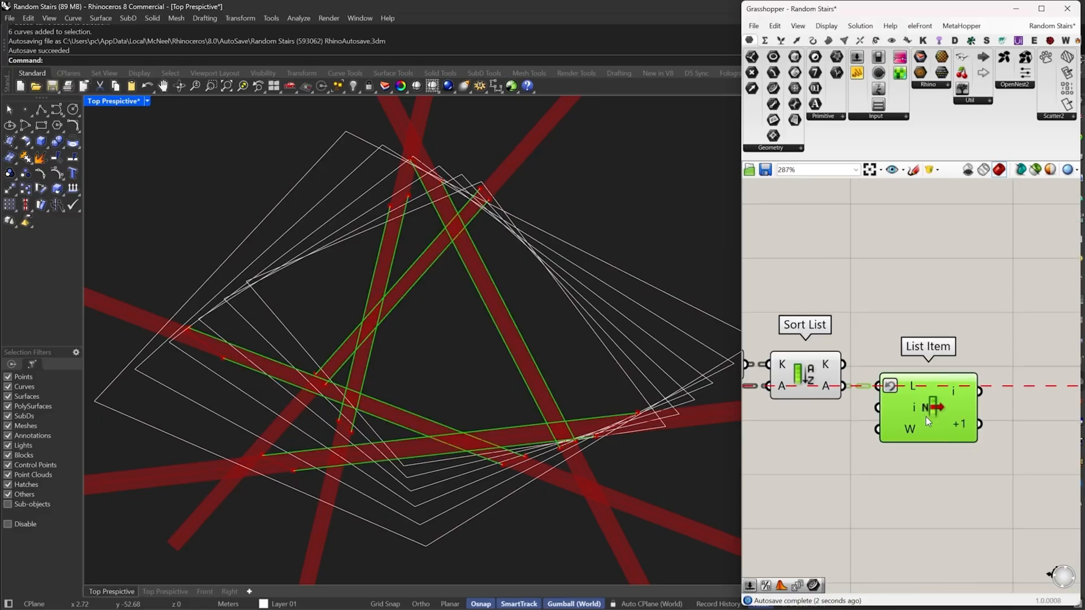
pyautogui.scroll(-3, 933, 416)
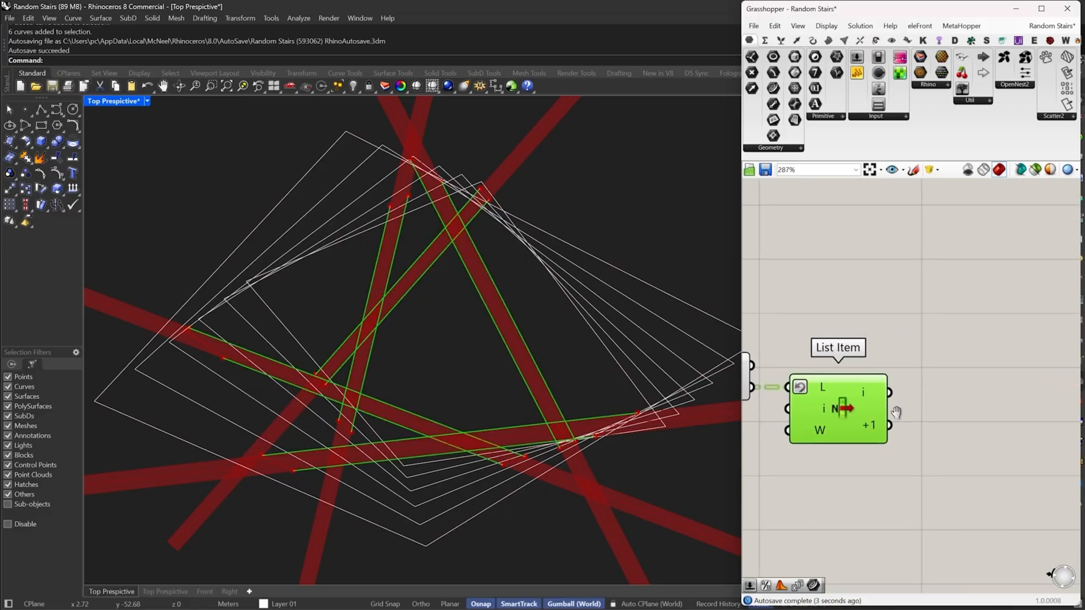
# Add a Center component above the new List Item, fed by Sort List's A output
pyautogui.doubleClick(960, 400)
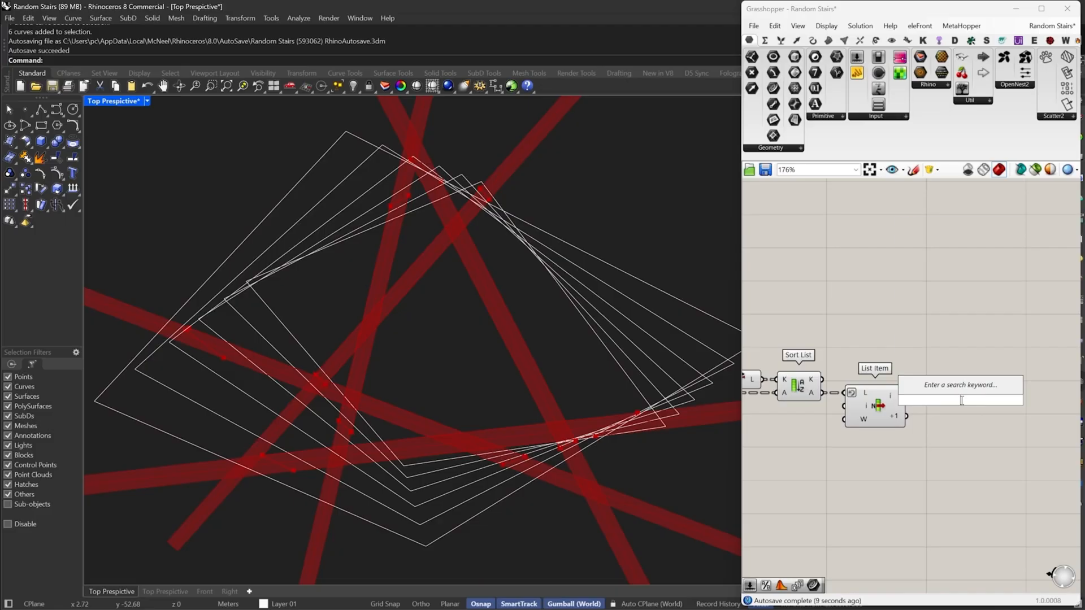
pyautogui.write('cent')
pyautogui.click(945, 331)
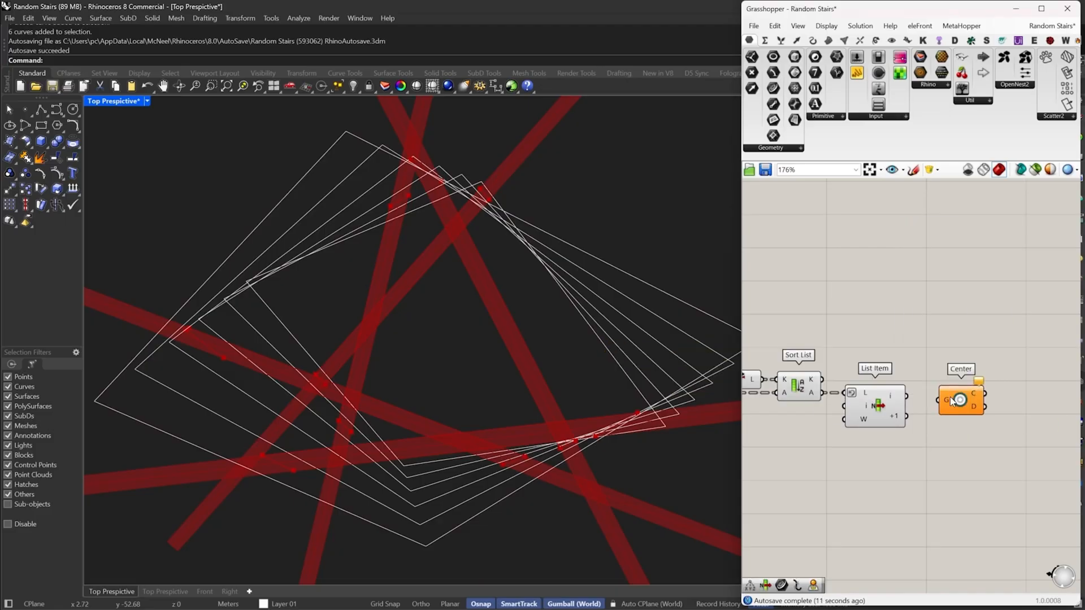
pyautogui.moveTo(951, 398); pyautogui.dragTo(838, 309)
pyautogui.moveTo(838, 309); pyautogui.dragTo(975, 317, button='right')
pyautogui.moveTo(979, 319); pyautogui.dragTo(958, 401)
pyautogui.moveTo(970, 308); pyautogui.dragTo(893, 331, button='right')
# Set the Center component to For All and place it just above the List Item
pyautogui.scroll(1, 887, 332)
pyautogui.rightClick(887, 332)
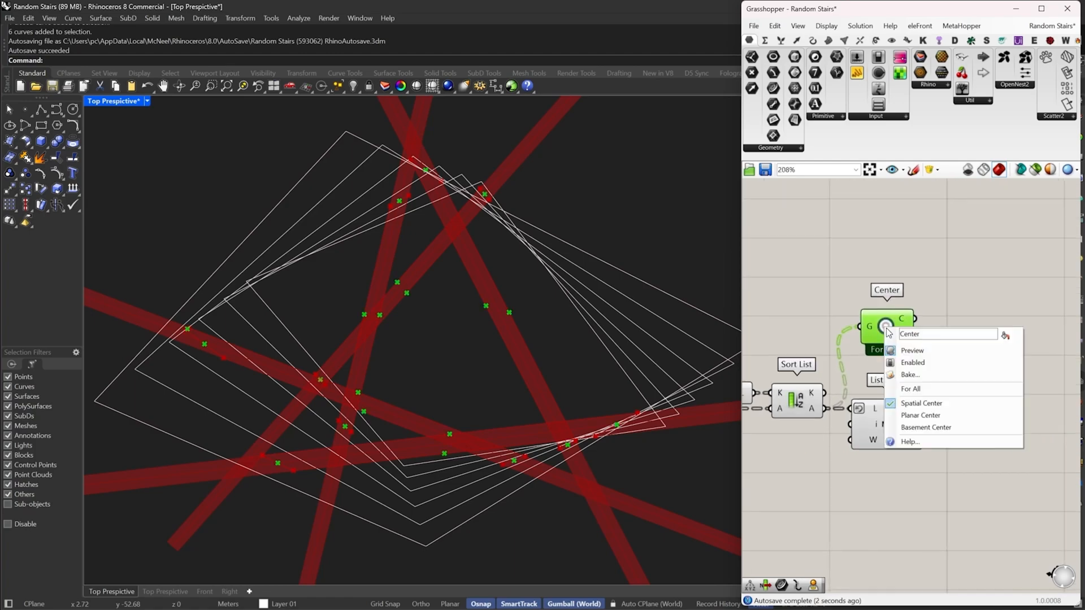
pyautogui.click(925, 385)
pyautogui.moveTo(886, 327); pyautogui.dragTo(888, 342)
# Add a Pull Point component with Center's C output as its points and the List Item's i output as its geometry
pyautogui.moveTo(947, 359); pyautogui.dragTo(895, 361, button='right')
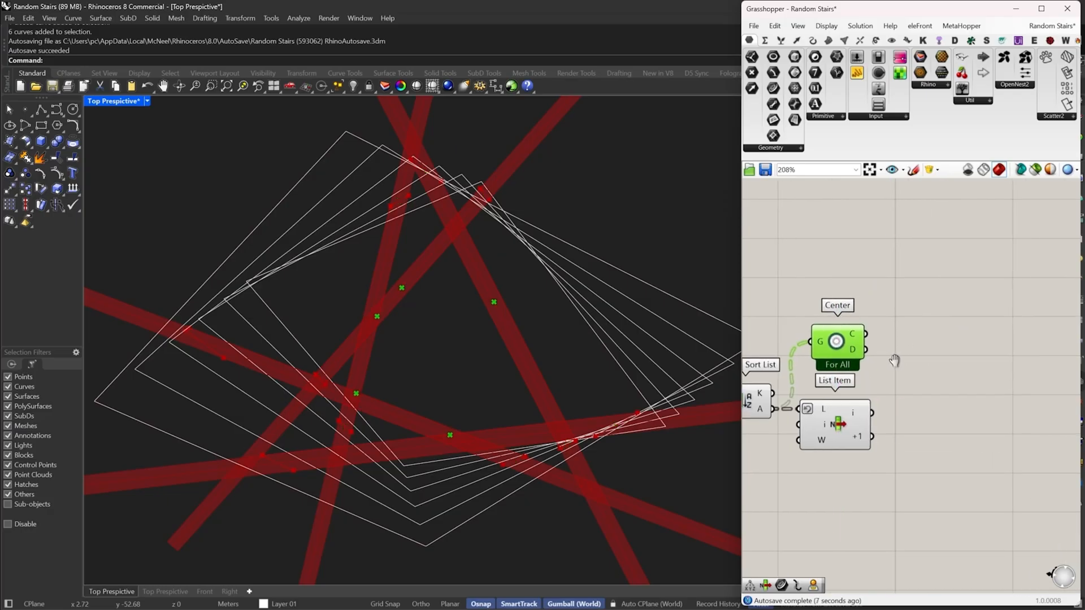
pyautogui.doubleClick(934, 418)
pyautogui.write('pull')
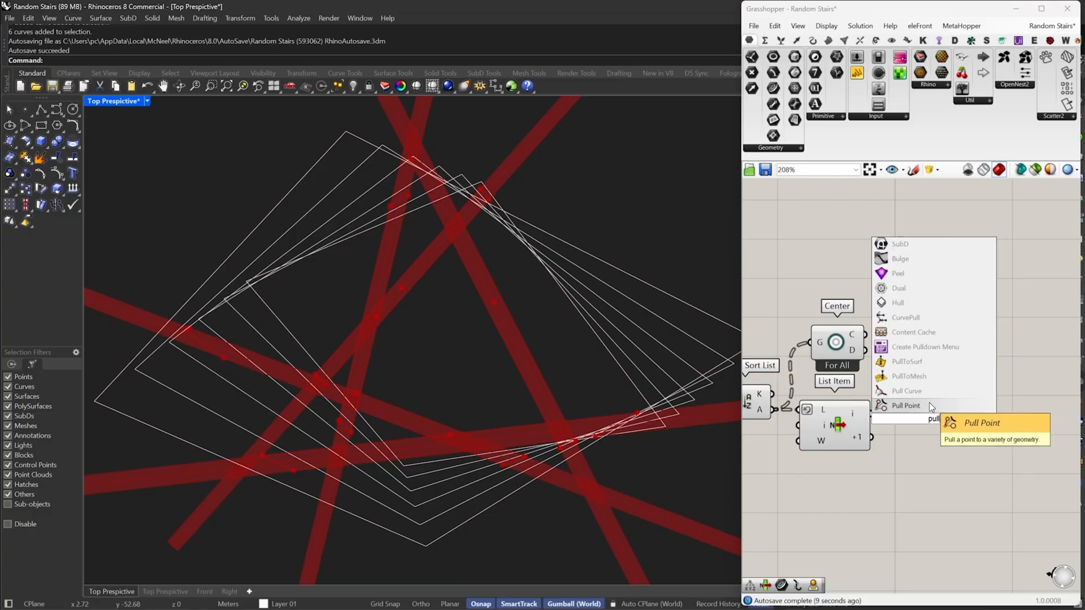
pyautogui.click(924, 398)
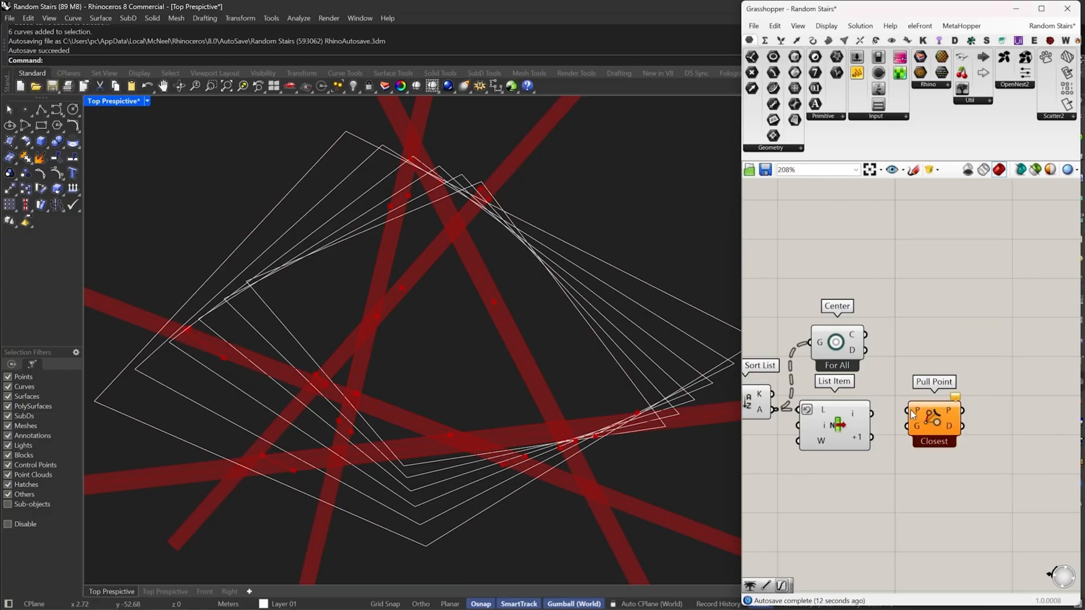
pyautogui.moveTo(909, 409); pyautogui.dragTo(866, 335)
pyautogui.moveTo(920, 428); pyautogui.dragTo(948, 413)
pyautogui.moveTo(936, 411); pyautogui.dragTo(872, 413)
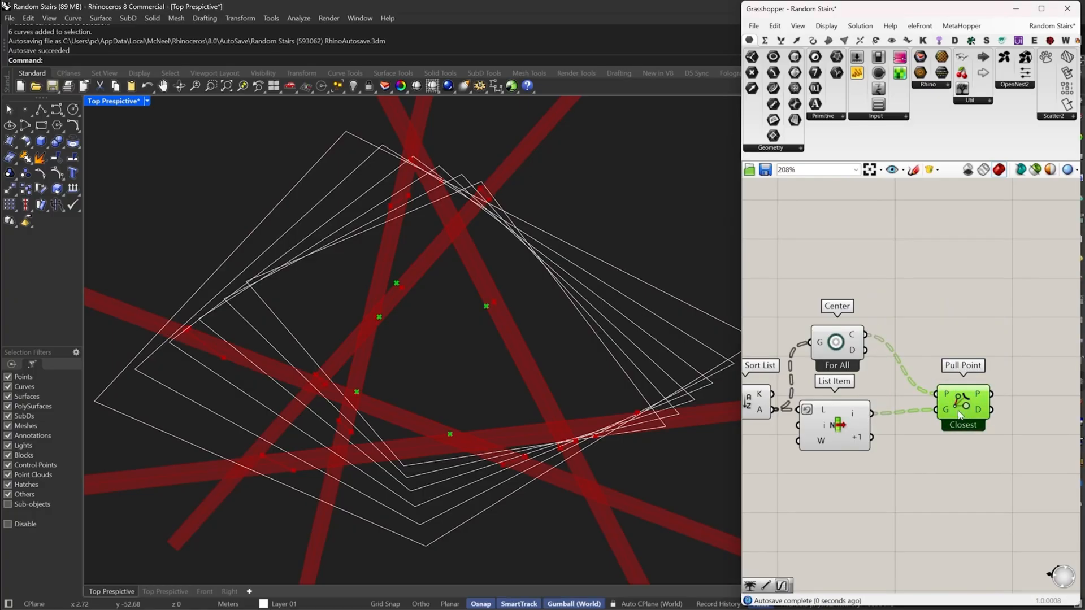
pyautogui.moveTo(965, 402); pyautogui.dragTo(1018, 406)
# Duplicate Pull Point directly below and feed the copy's G input from the List Item's +1 output
pyautogui.moveTo(1018, 407); pyautogui.dragTo(965, 358, button='right')
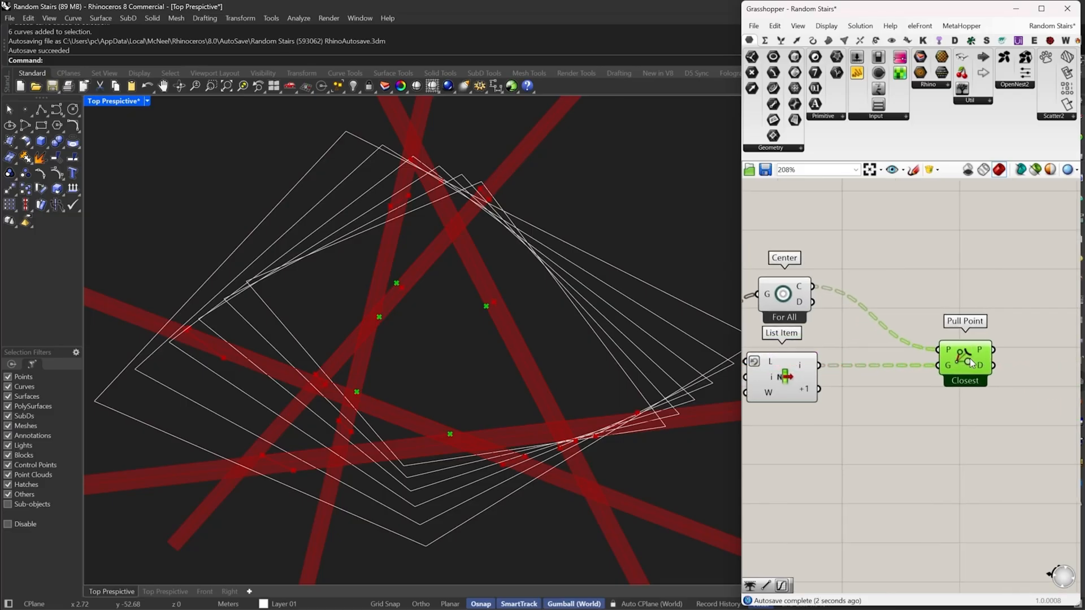
pyautogui.keyDown('alt'); pyautogui.moveTo(970, 358); pyautogui.dragTo(817, 390); pyautogui.keyUp('alt')
pyautogui.moveTo(1008, 333); pyautogui.dragTo(920, 499)
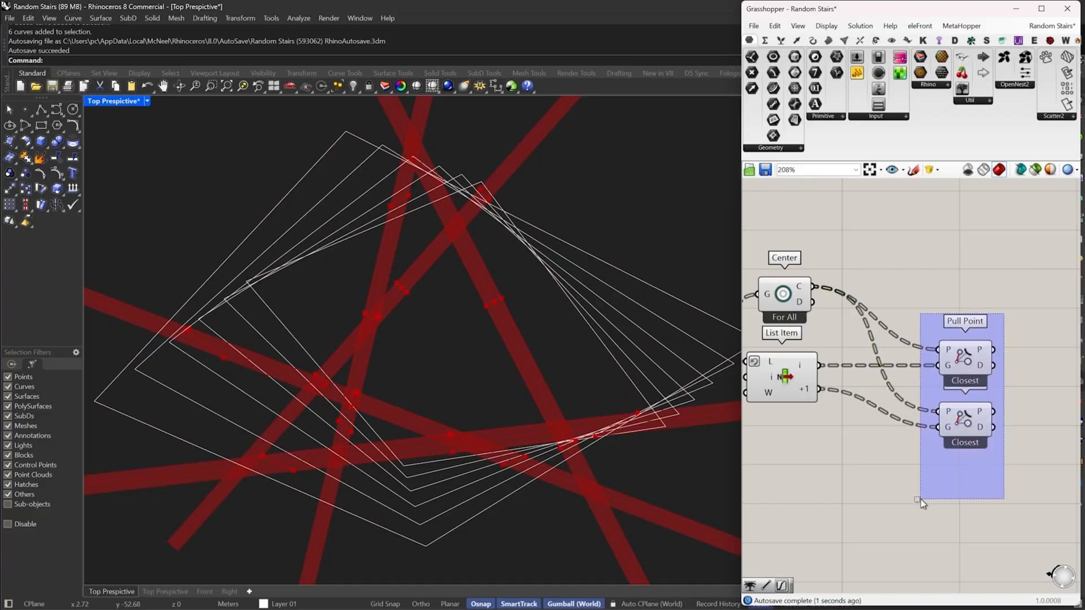
# Add a Line component connecting the P outputs of the upper and lower Pull Point components
pyautogui.moveTo(1015, 381); pyautogui.dragTo(900, 392, button='right')
pyautogui.doubleClick(918, 396)
pyautogui.write('l')
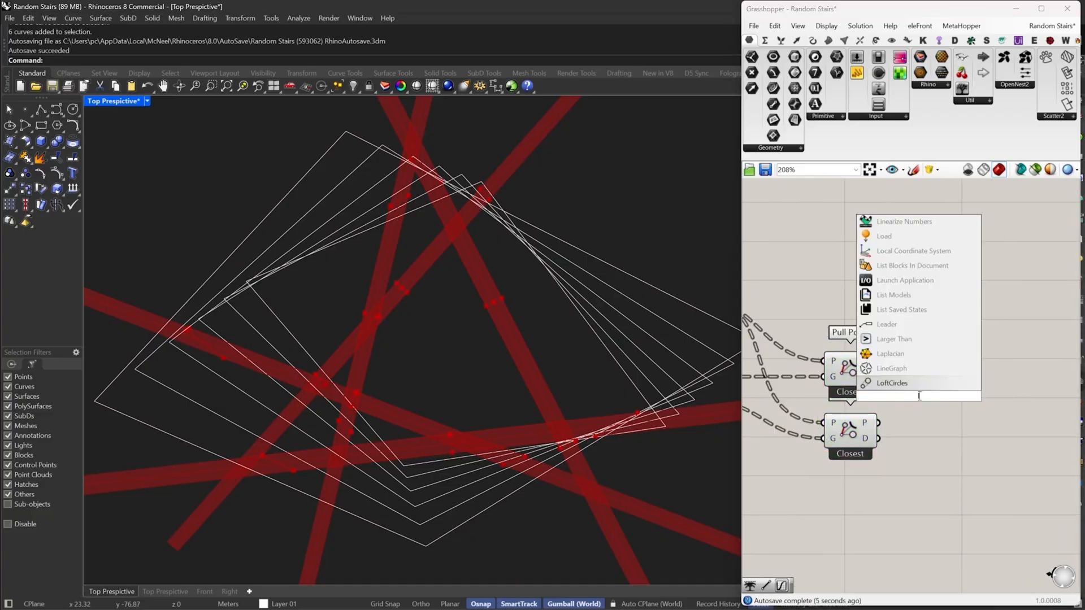
pyautogui.write('ine')
pyautogui.click(908, 382)
pyautogui.moveTo(894, 387); pyautogui.dragTo(940, 425)
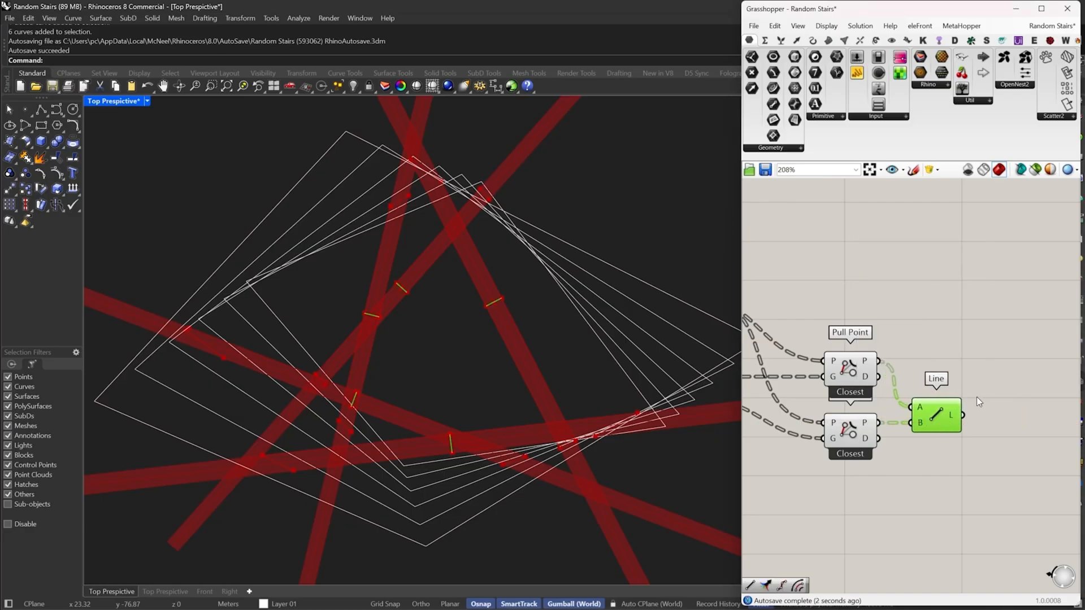
# Place an Offset Curve component with C, Pl, D, B, K and T inputs after the Line component
pyautogui.moveTo(979, 402); pyautogui.dragTo(907, 403, button='right')
pyautogui.doubleClick(940, 412)
pyautogui.write('of')
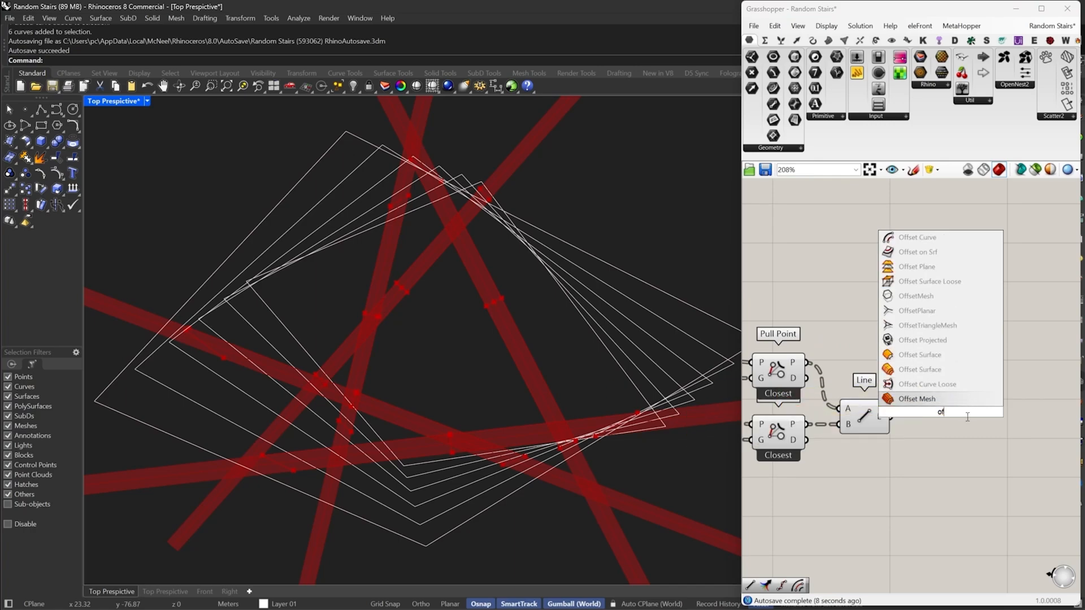
pyautogui.write('ffse')
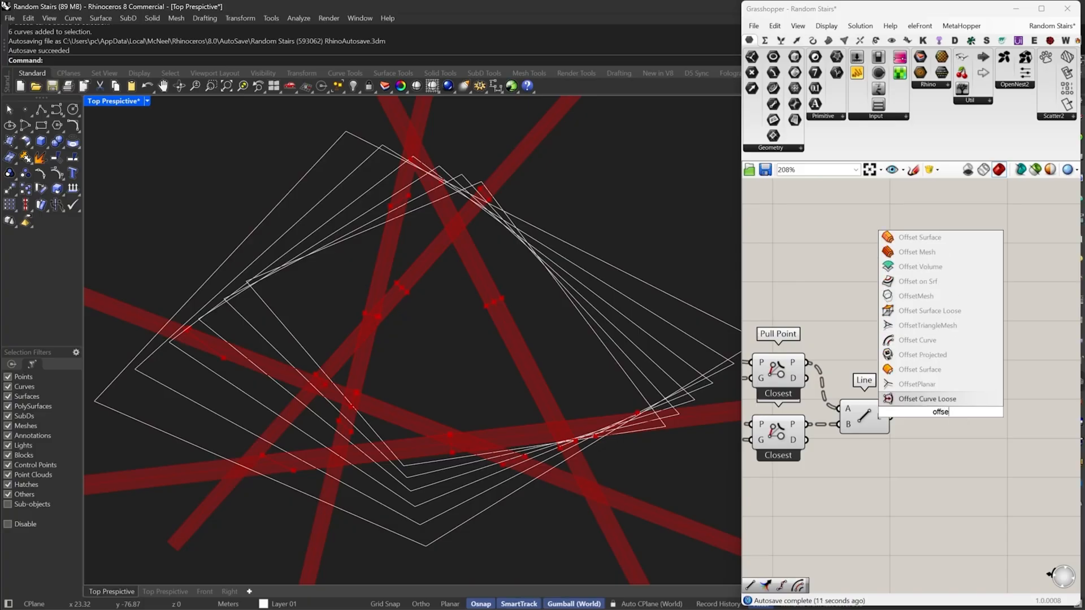
pyautogui.write('r')
pyautogui.press('BackSpace')
pyautogui.write('t c')
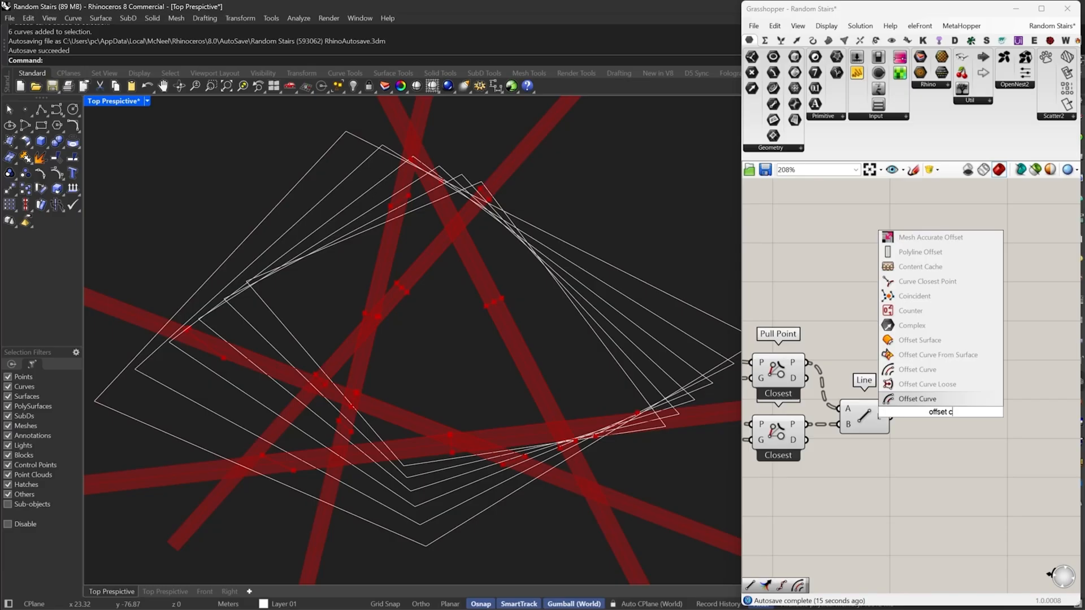
pyautogui.click(940, 369)
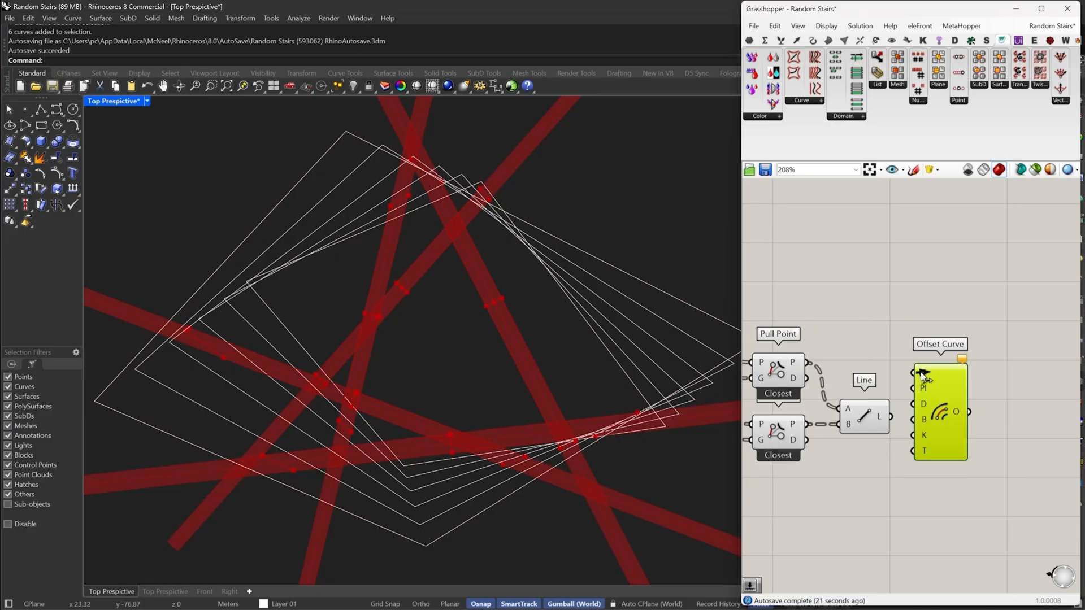
# Feed the Line output into Offset Curve's C input and move Offset Curve farther from Line to make room between them
pyautogui.moveTo(913, 373); pyautogui.dragTo(1039, 446)
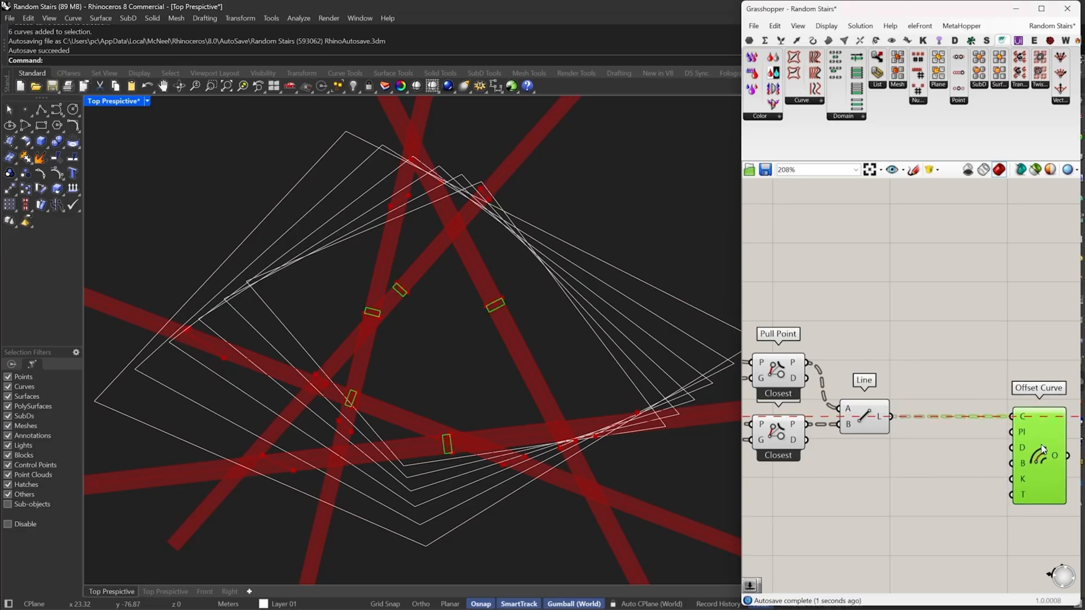
pyautogui.moveTo(1039, 446); pyautogui.dragTo(950, 406, button='right')
pyautogui.moveTo(944, 420); pyautogui.dragTo(976, 423)
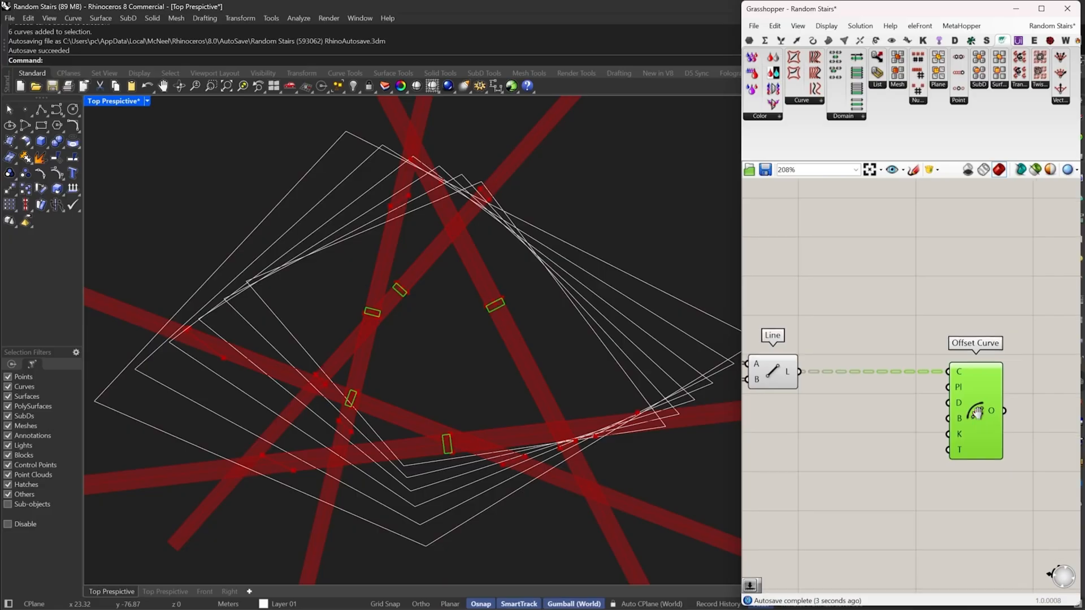
pyautogui.moveTo(975, 422); pyautogui.dragTo(971, 398, button='right')
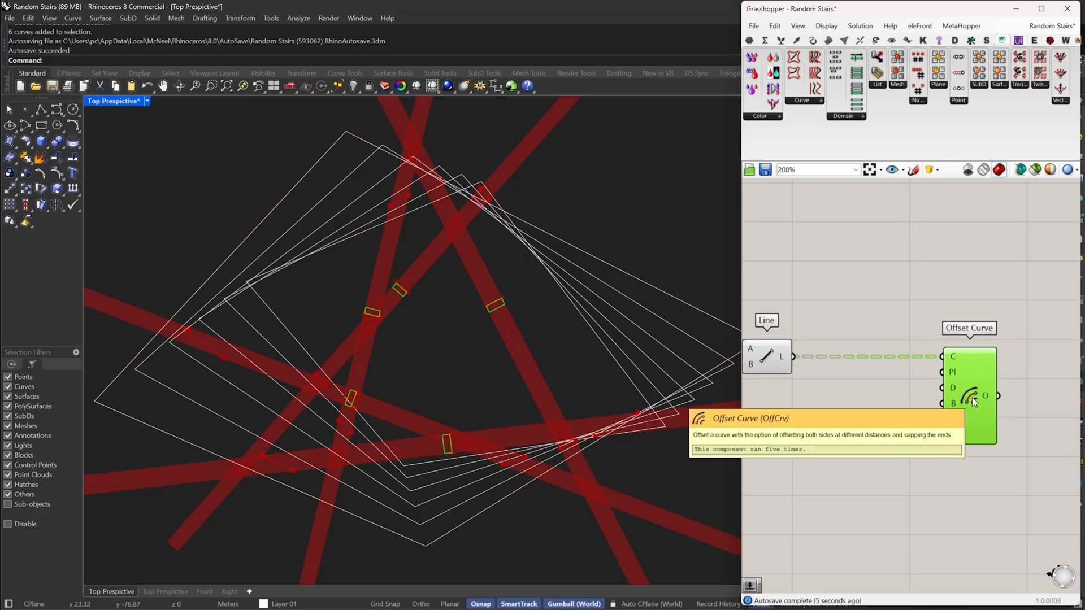
pyautogui.doubleClick(846, 462)
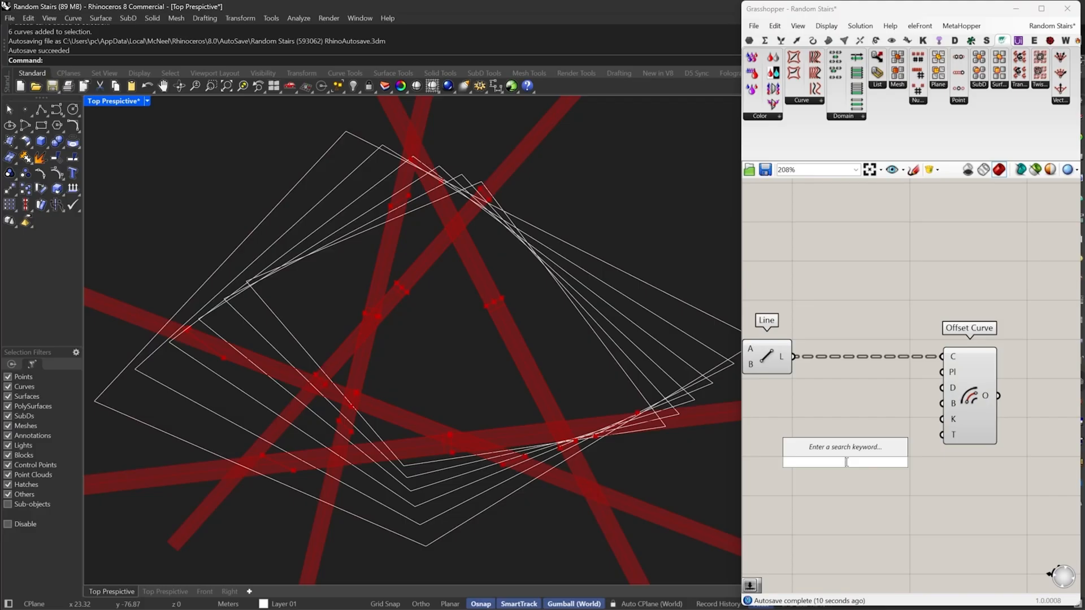
pyautogui.moveTo(968, 402); pyautogui.dragTo(1046, 401)
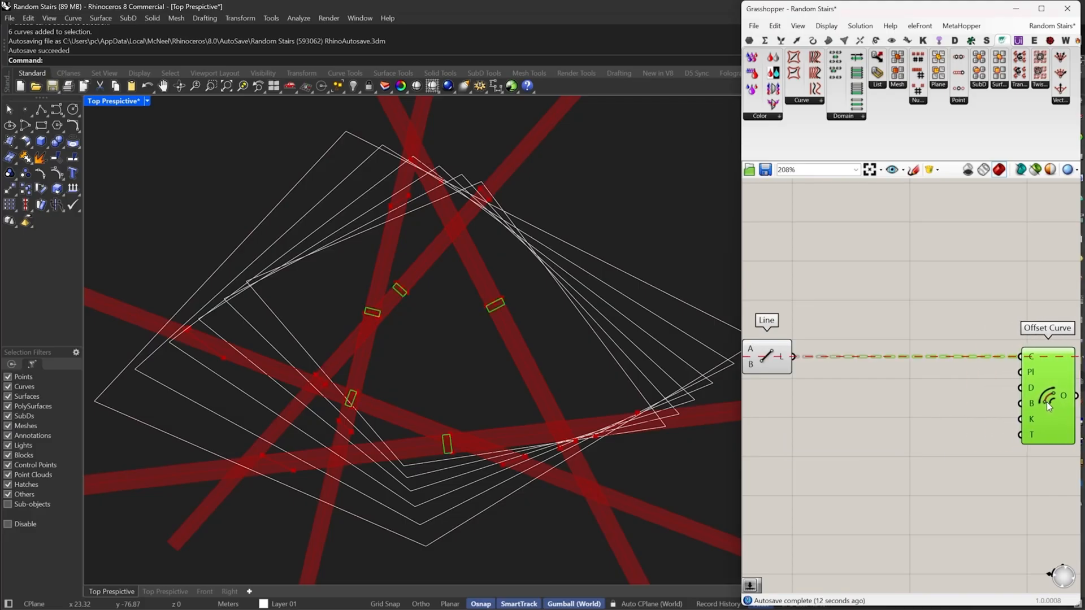
pyautogui.scroll(-3, 1046, 402)
pyautogui.scroll(1, 960, 395)
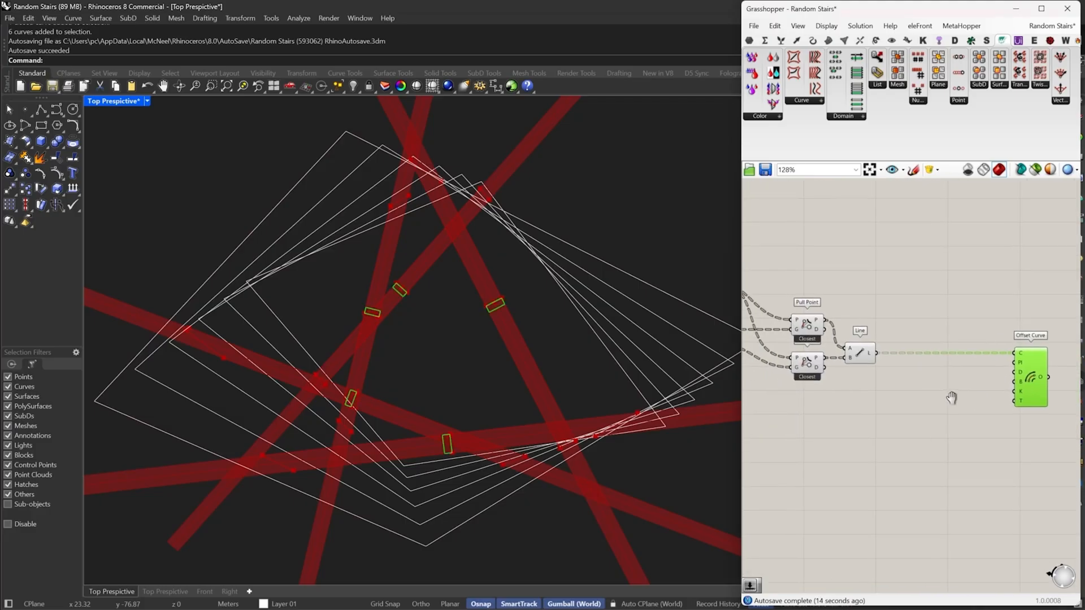
# Add a Length component below Line and feed its C input from the List Item's +1 output
pyautogui.doubleClick(907, 388)
pyautogui.write('length')
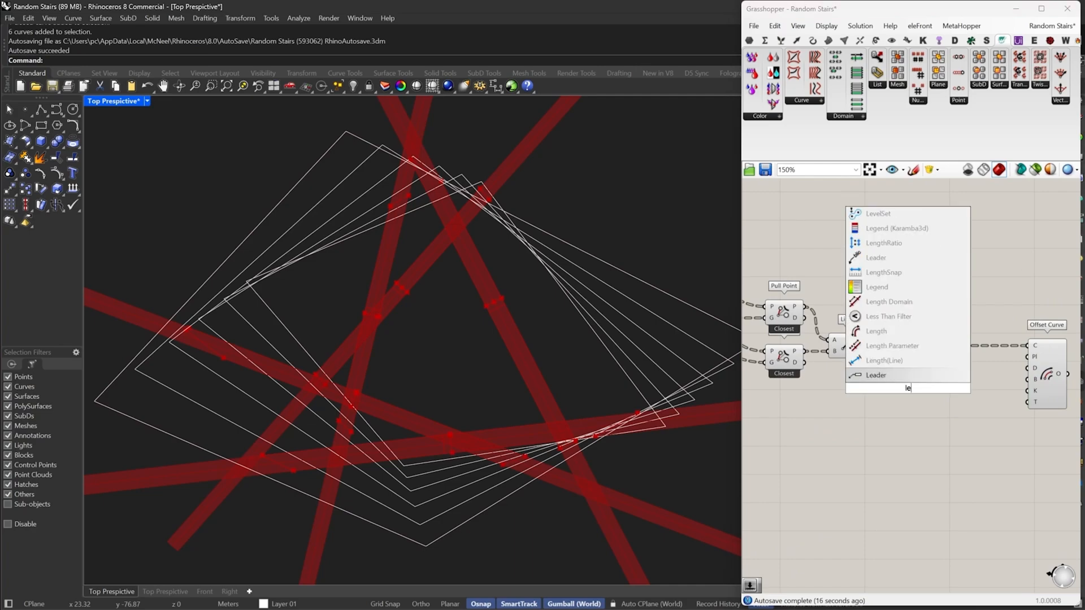
pyautogui.click(900, 396)
pyautogui.moveTo(899, 402); pyautogui.dragTo(950, 407, button='right')
pyautogui.moveTo(955, 402); pyautogui.dragTo(751, 348)
pyautogui.click(963, 405)
pyautogui.moveTo(962, 405); pyautogui.dragTo(924, 421)
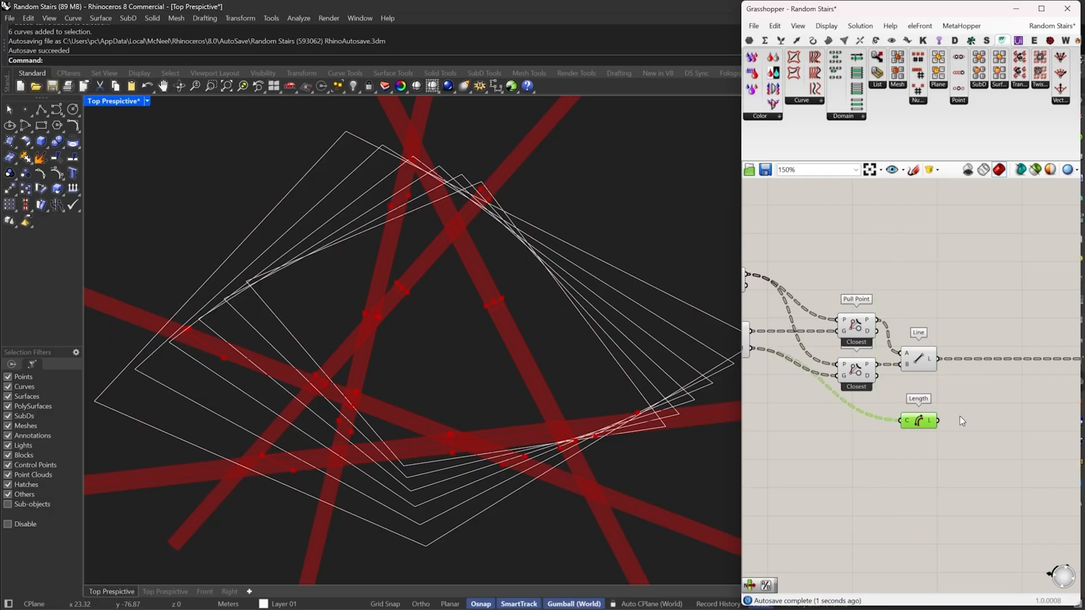
# Connect Length's L output to Offset Curve's D input and route Length's incoming wire through a Relay below the Pull Points
pyautogui.scroll(2, 959, 416)
pyautogui.moveTo(1028, 395); pyautogui.dragTo(892, 391)
pyautogui.moveTo(854, 405); pyautogui.dragTo(975, 394, button='right')
pyautogui.doubleClick(947, 378)
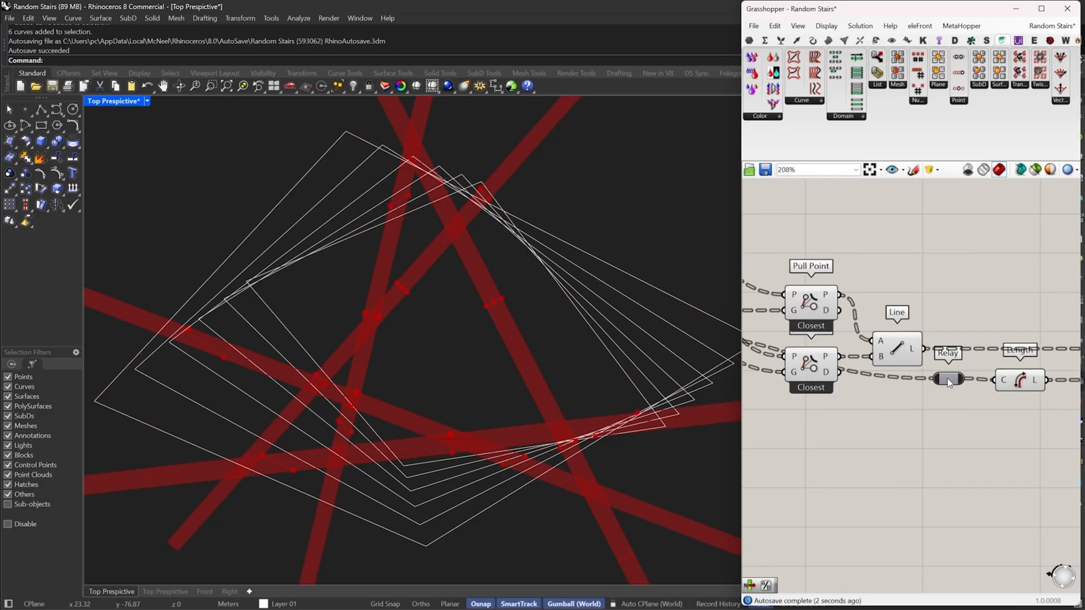
pyautogui.moveTo(947, 378); pyautogui.dragTo(810, 413)
pyautogui.moveTo(810, 414); pyautogui.dragTo(856, 418, button='right')
# Tidy the Length and Offset Curve layout and apply the expression x/4 to Length's L output
pyautogui.moveTo(1066, 390); pyautogui.dragTo(924, 396, button='right')
pyautogui.scroll(2, 896, 386)
pyautogui.moveTo(924, 396); pyautogui.dragTo(878, 395)
pyautogui.moveTo(951, 389); pyautogui.dragTo(830, 373, button='right')
pyautogui.click(1017, 413)
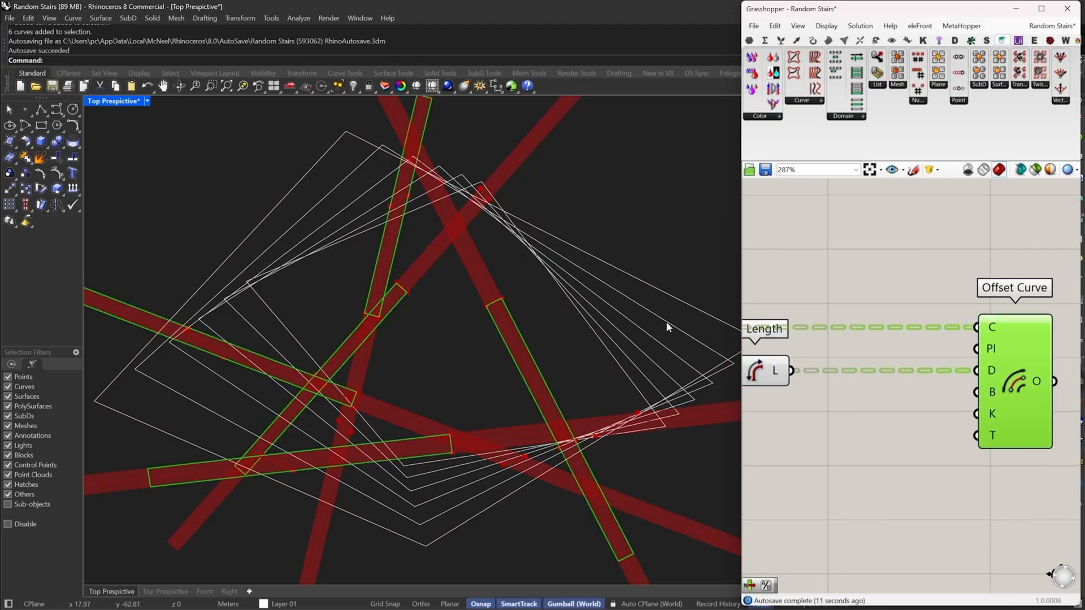
pyautogui.rightClick(780, 369)
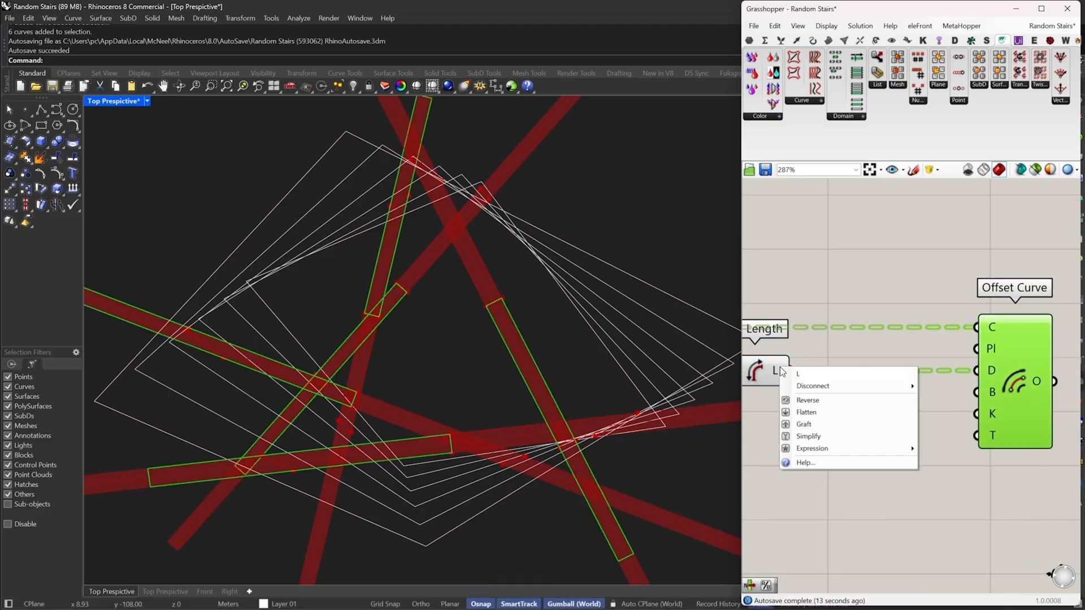
pyautogui.moveTo(869, 450)
pyautogui.click(955, 462)
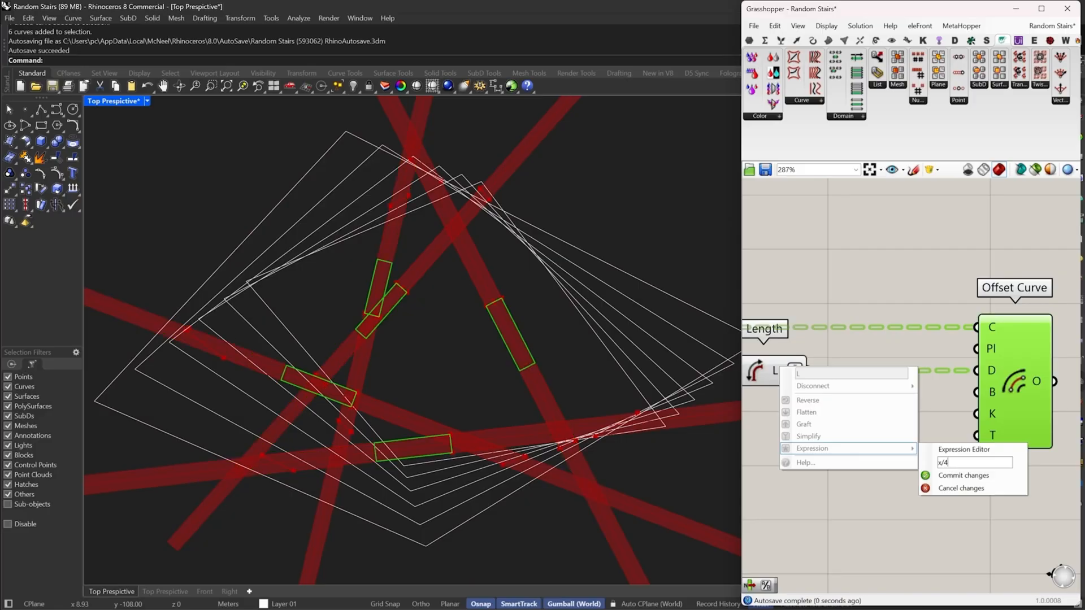
pyautogui.moveTo(568, 351)
pyautogui.mouseDown(button='right')
pyautogui.moveTo(527, 359)
pyautogui.moveTo(565, 350)
pyautogui.mouseUp(button='right')
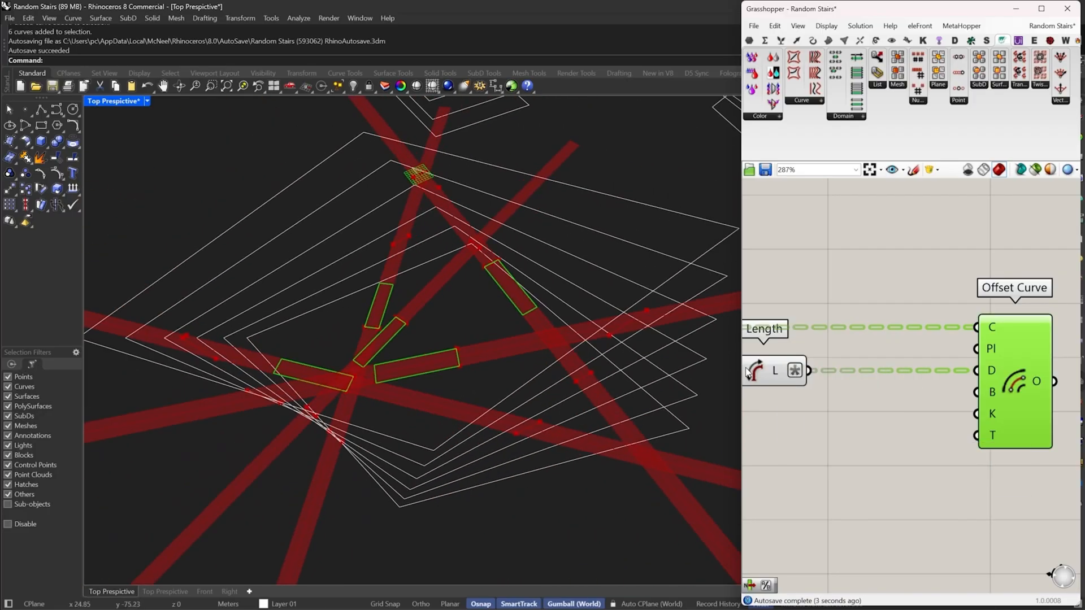
# Insert a Negative component that takes Length's L output and feeds its y output into Offset Curve's B input
pyautogui.doubleClick(839, 399)
pyautogui.write('neg')
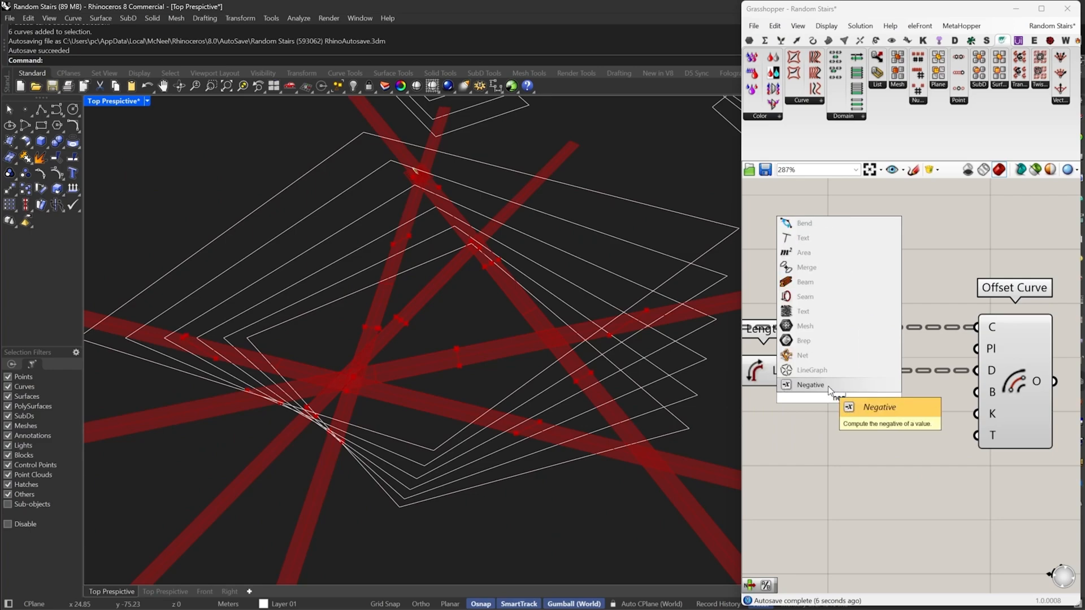
pyautogui.click(828, 386)
pyautogui.moveTo(805, 397); pyautogui.dragTo(806, 395)
pyautogui.moveTo(832, 402); pyautogui.dragTo(863, 405)
pyautogui.moveTo(987, 386); pyautogui.dragTo(878, 403)
pyautogui.click(1007, 376)
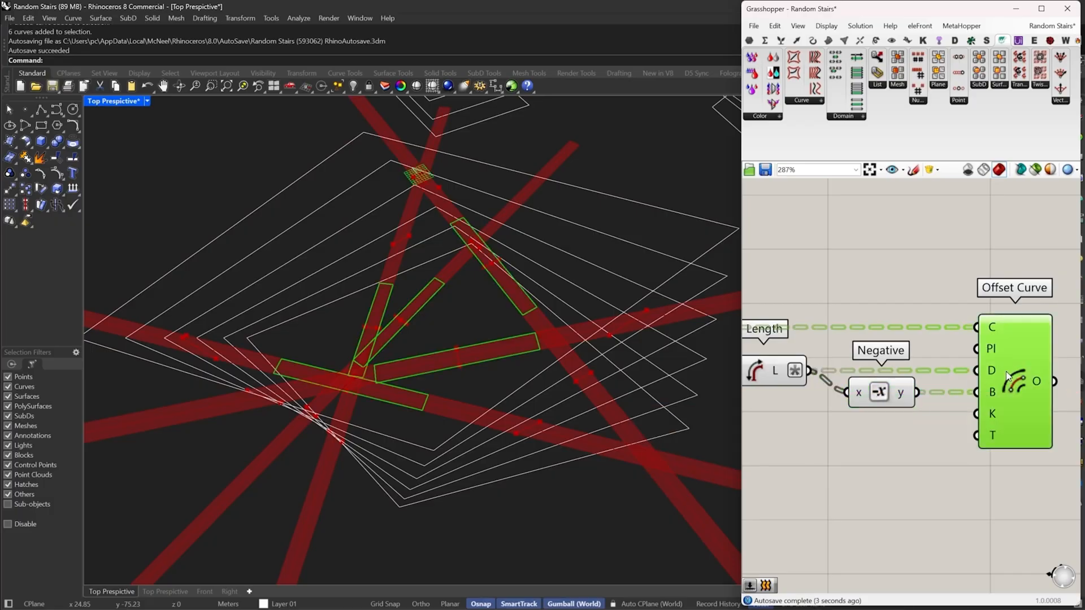
pyautogui.moveTo(627, 246); pyautogui.dragTo(658, 271, button='right')
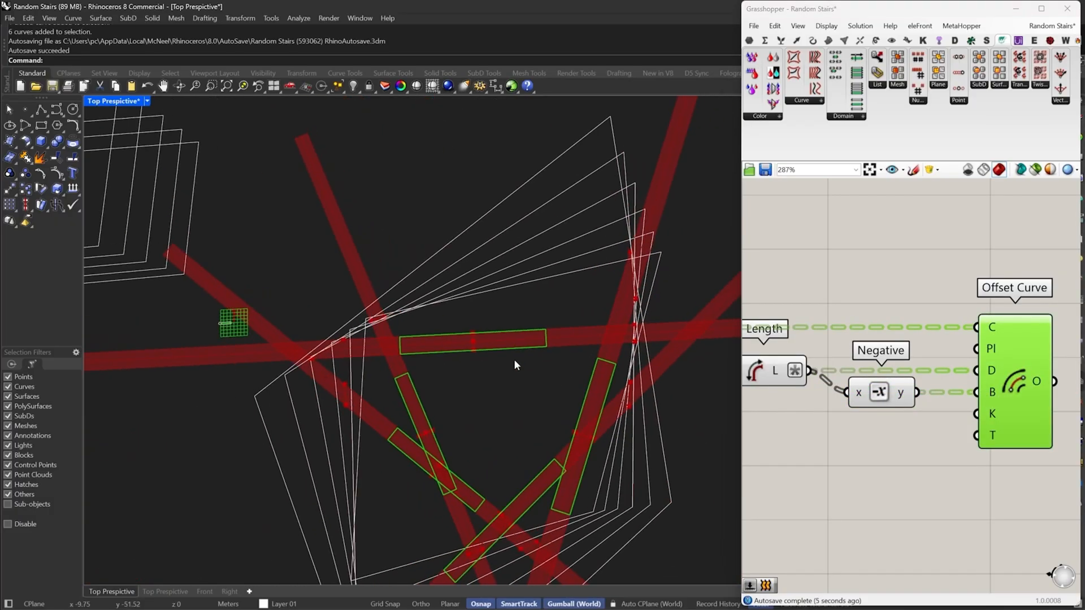
pyautogui.scroll(5, 473, 343)
# Try the expression x/4.2 on Length's L output
pyautogui.moveTo(832, 345); pyautogui.dragTo(861, 340, button='right')
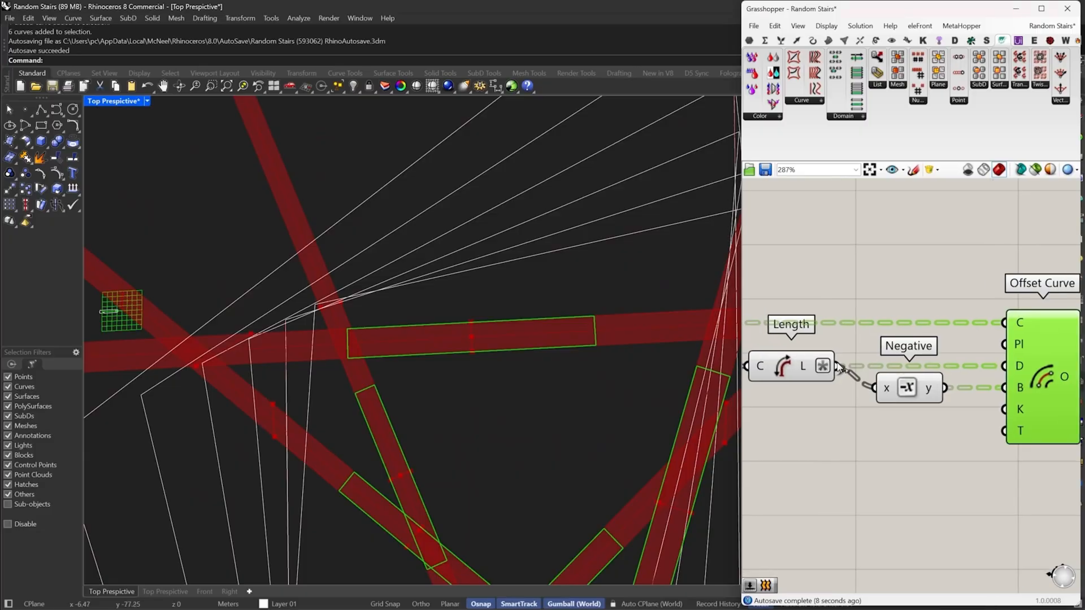
pyautogui.rightClick(802, 369)
pyautogui.moveTo(842, 450)
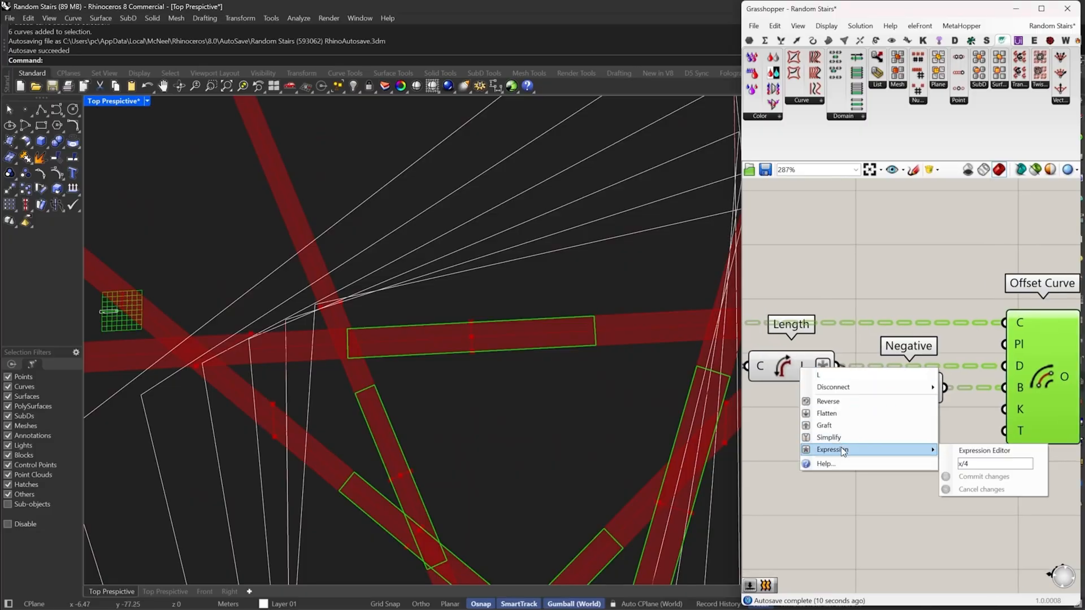
pyautogui.doubleClick(965, 462)
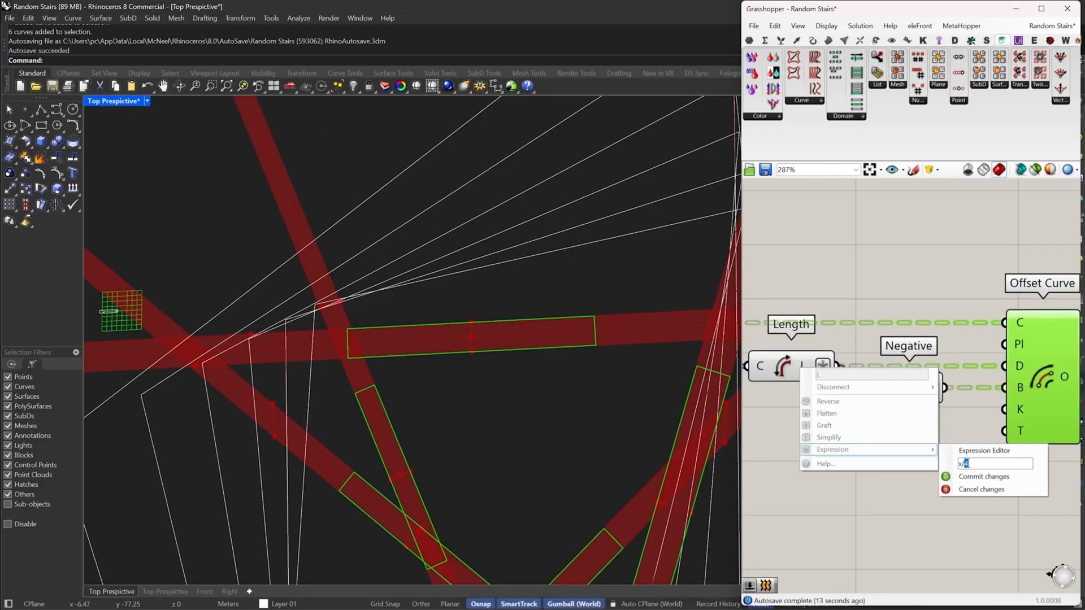
pyautogui.write('2')
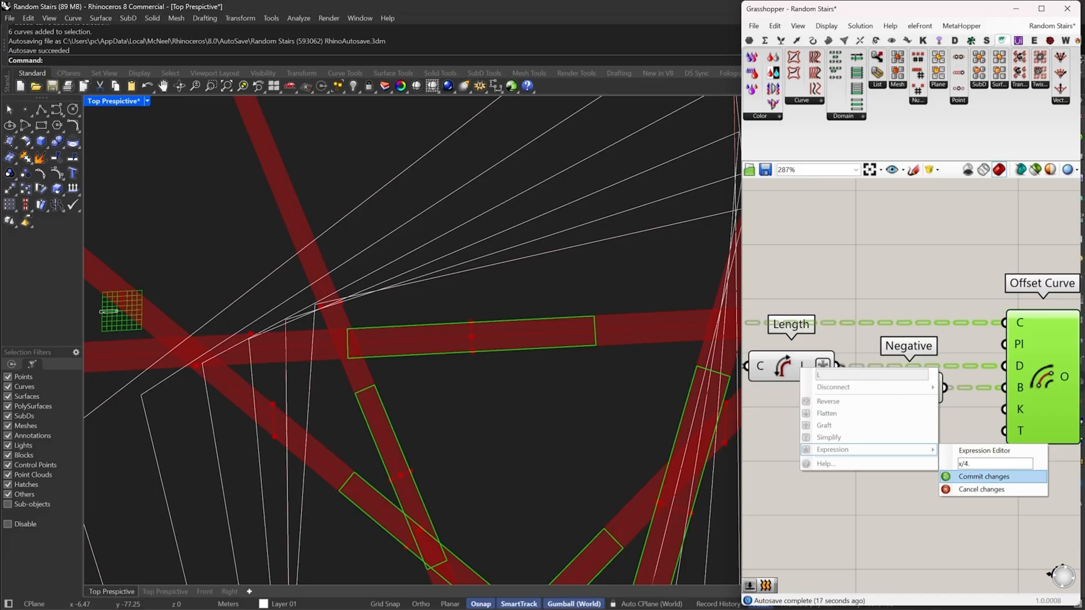
pyautogui.click(981, 478)
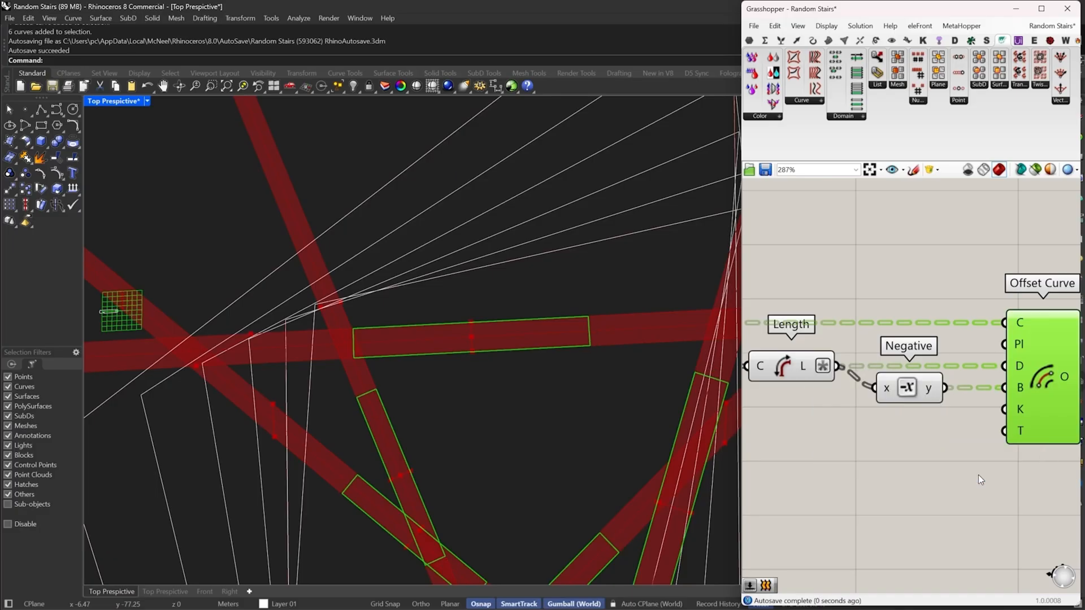
# Restore the expression on Length's L output to x/4
pyautogui.rightClick(818, 363)
pyautogui.moveTo(872, 441)
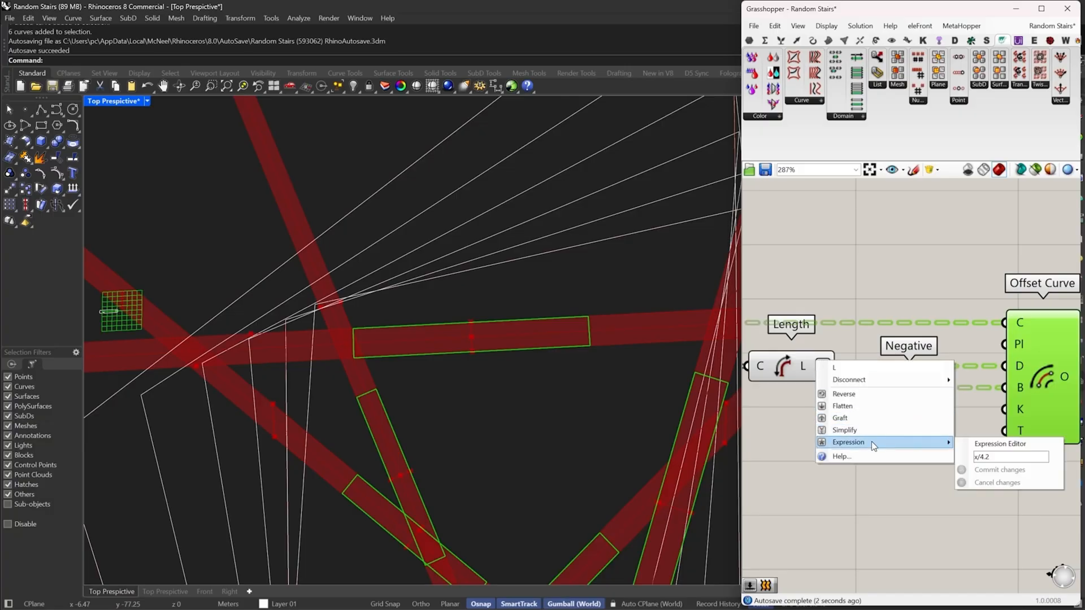
pyautogui.click(988, 457)
pyautogui.press('BackSpace')
pyautogui.press('BackSpace')
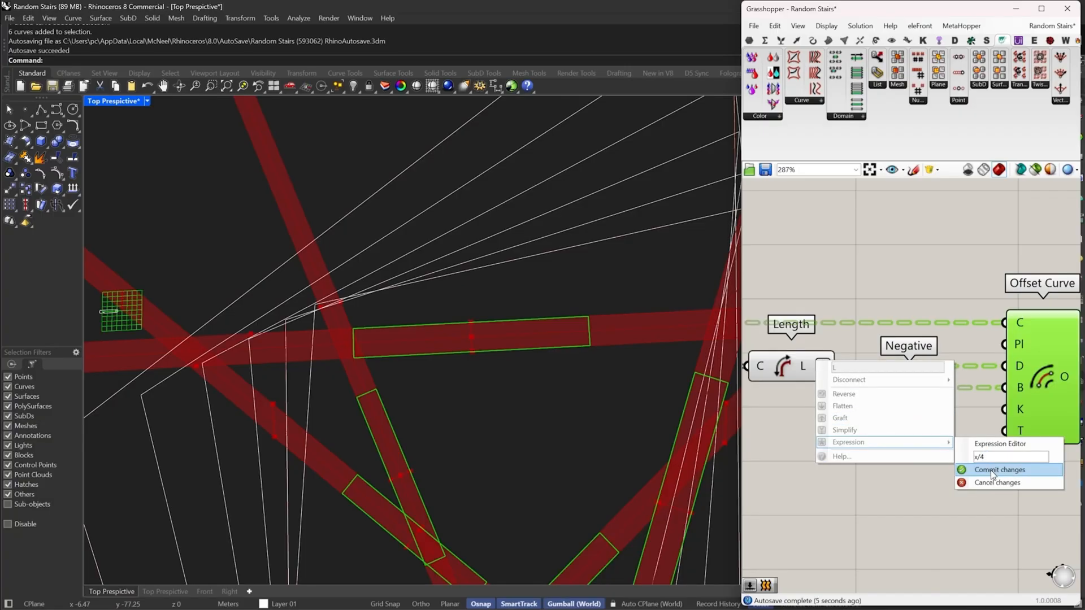
pyautogui.click(998, 470)
# Turn off the preview of the components before Offset Curve, leaving Offset Curve previewed
pyautogui.scroll(-3, 944, 394)
pyautogui.scroll(-5, 933, 395)
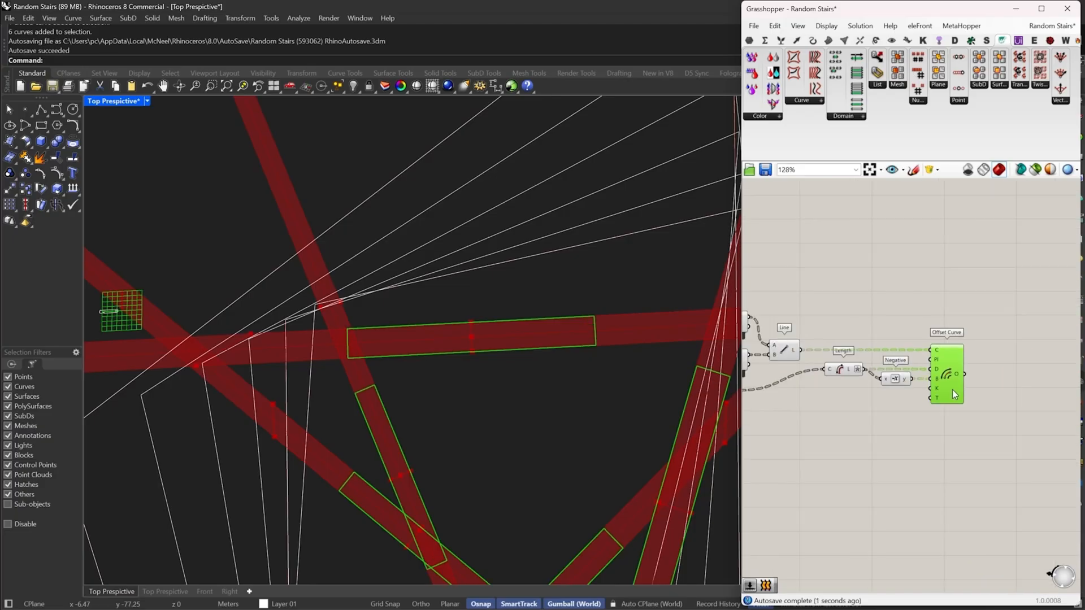
pyautogui.moveTo(957, 420); pyautogui.dragTo(777, 308)
pyautogui.rightClick(845, 291)
pyautogui.click(867, 311)
pyautogui.click(920, 310)
pyautogui.scroll(4, 960, 370)
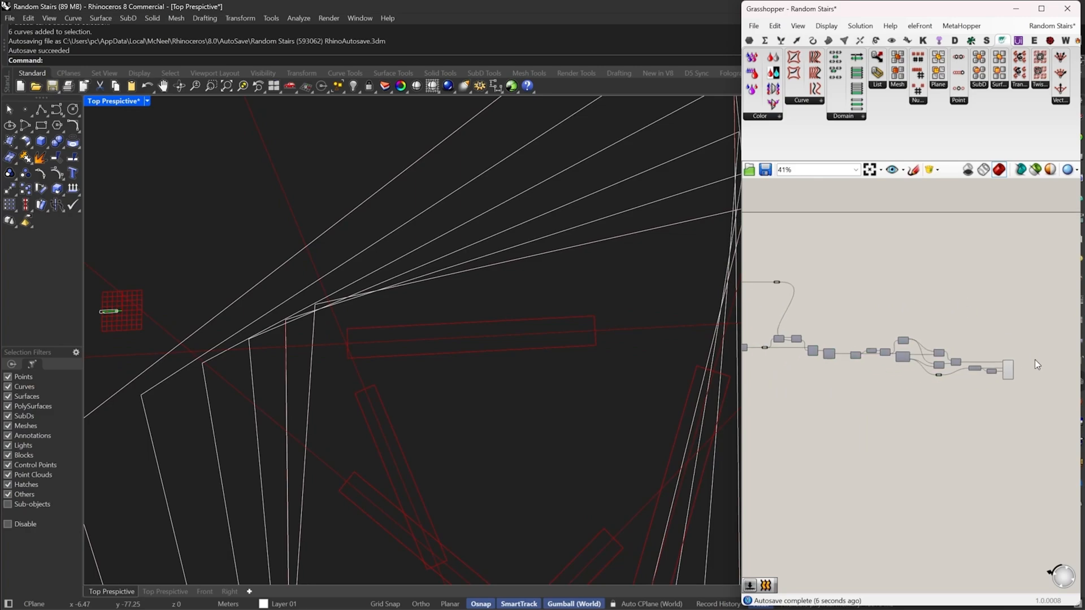
pyautogui.click(1008, 380)
pyautogui.moveTo(1009, 370); pyautogui.dragTo(1004, 363)
# Turn the preview back on for the upper Loft component fed by Trim Tree
pyautogui.scroll(-4, 1004, 364)
pyautogui.moveTo(746, 331); pyautogui.dragTo(822, 341, button='right')
pyautogui.scroll(3, 822, 342)
pyautogui.scroll(3, 819, 339)
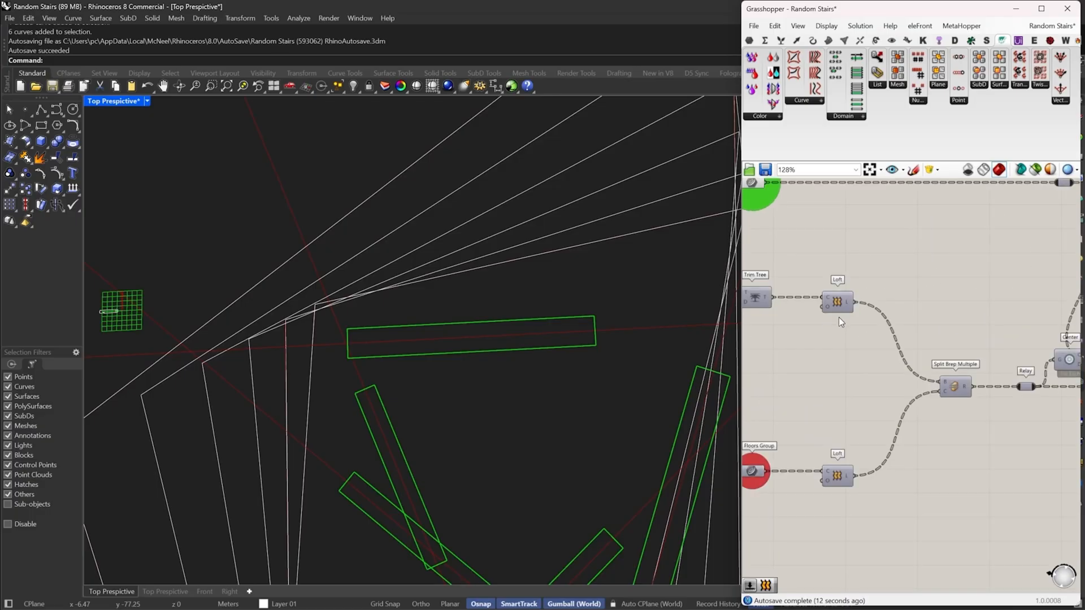
pyautogui.click(837, 305)
pyautogui.rightClick(842, 260)
pyautogui.click(854, 266)
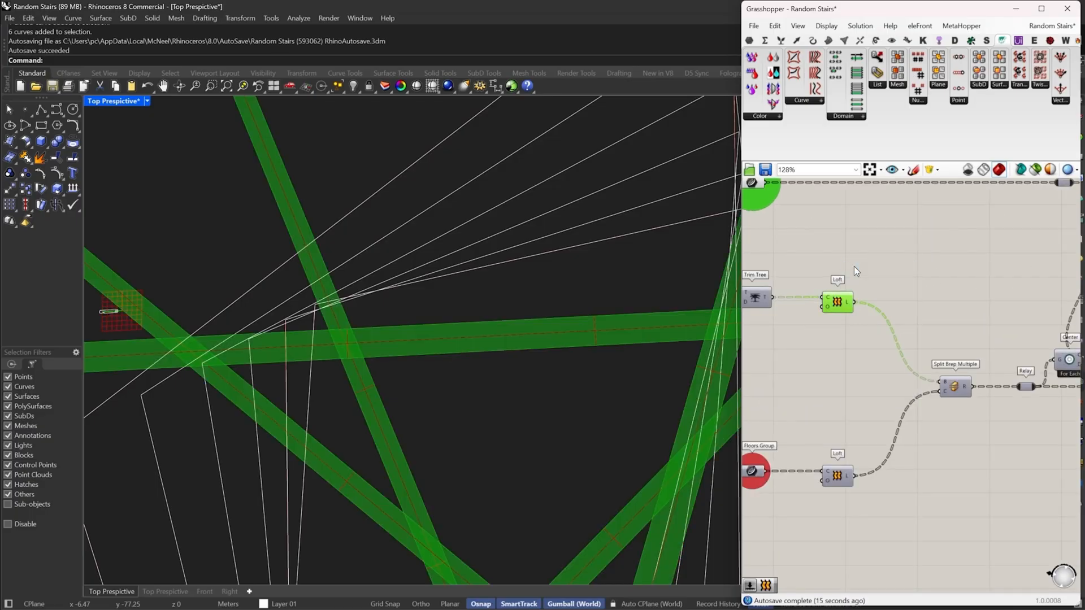
# Add a Surface Split component and feed its S input from the upper Loft output
pyautogui.moveTo(977, 258); pyautogui.dragTo(817, 293, button='right')
pyautogui.doubleClick(829, 330)
pyautogui.write('spli')
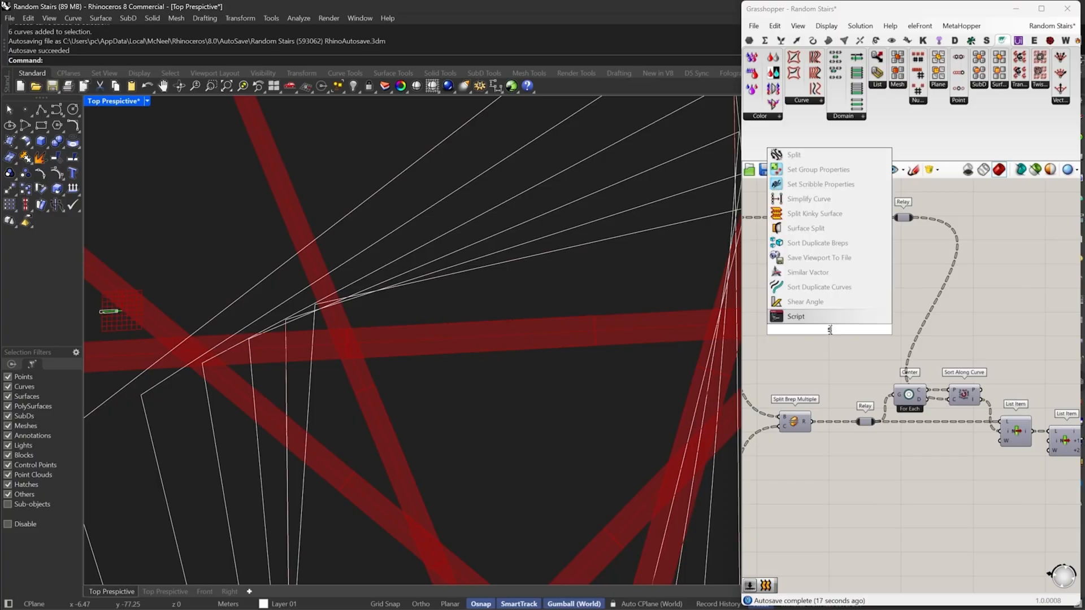
pyautogui.write('t')
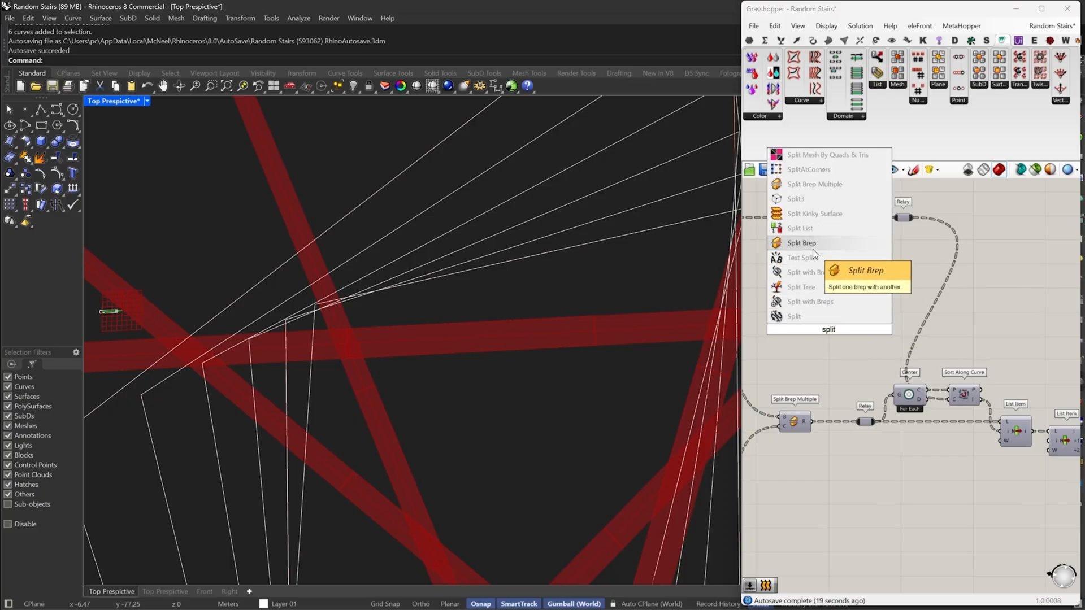
pyautogui.write(' sur')
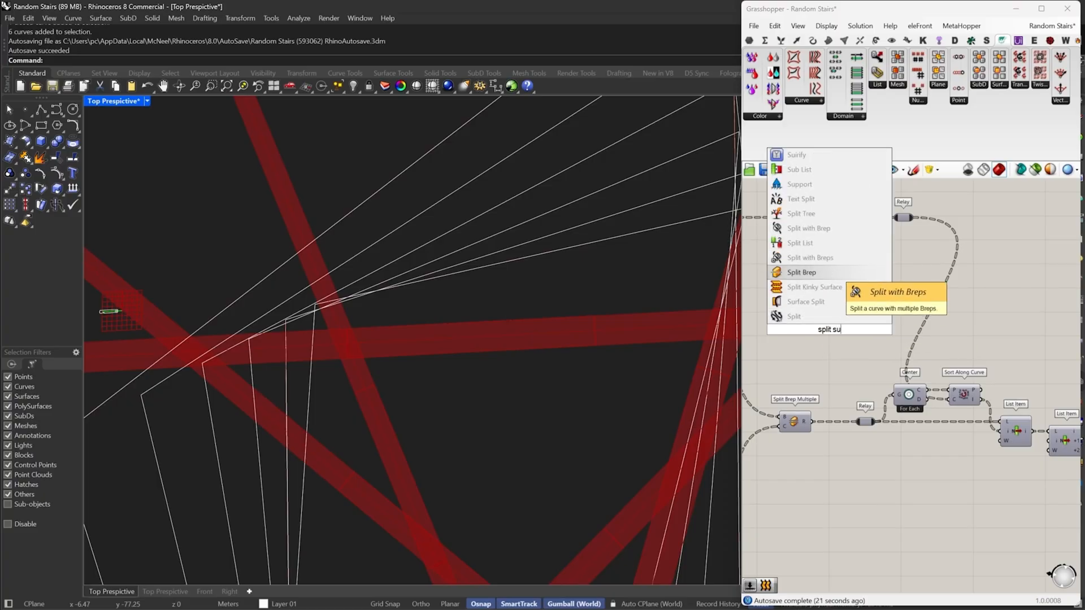
pyautogui.click(809, 299)
pyautogui.moveTo(814, 324); pyautogui.dragTo(831, 339)
pyautogui.moveTo(969, 329); pyautogui.dragTo(993, 338)
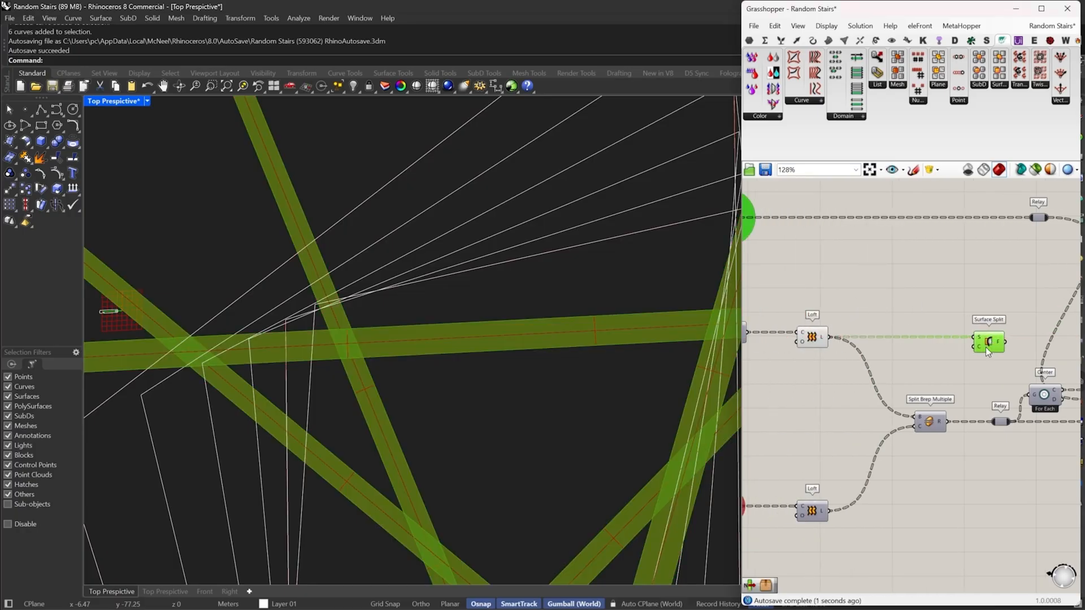
# Move Surface Split above Offset Curve and connect Offset Curve's O output to its C input
pyautogui.moveTo(994, 345); pyautogui.dragTo(609, 346, button='right')
pyautogui.scroll(-5, 905, 310)
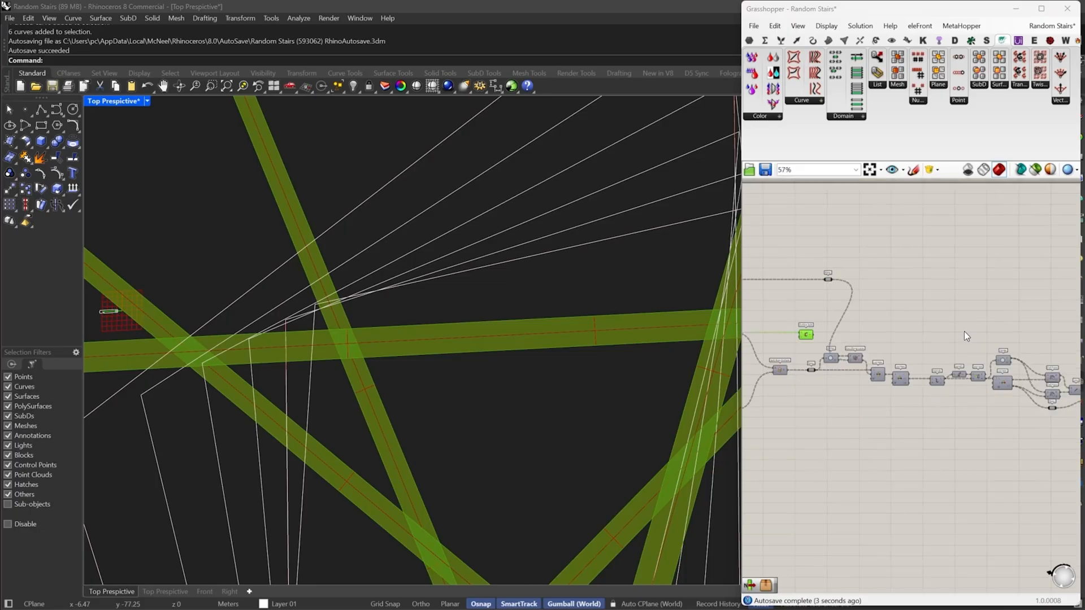
pyautogui.moveTo(813, 334); pyautogui.dragTo(855, 457)
pyautogui.doubleClick(921, 339)
pyautogui.scroll(4, 920, 339)
pyautogui.click(929, 341)
pyautogui.scroll(2, 929, 334)
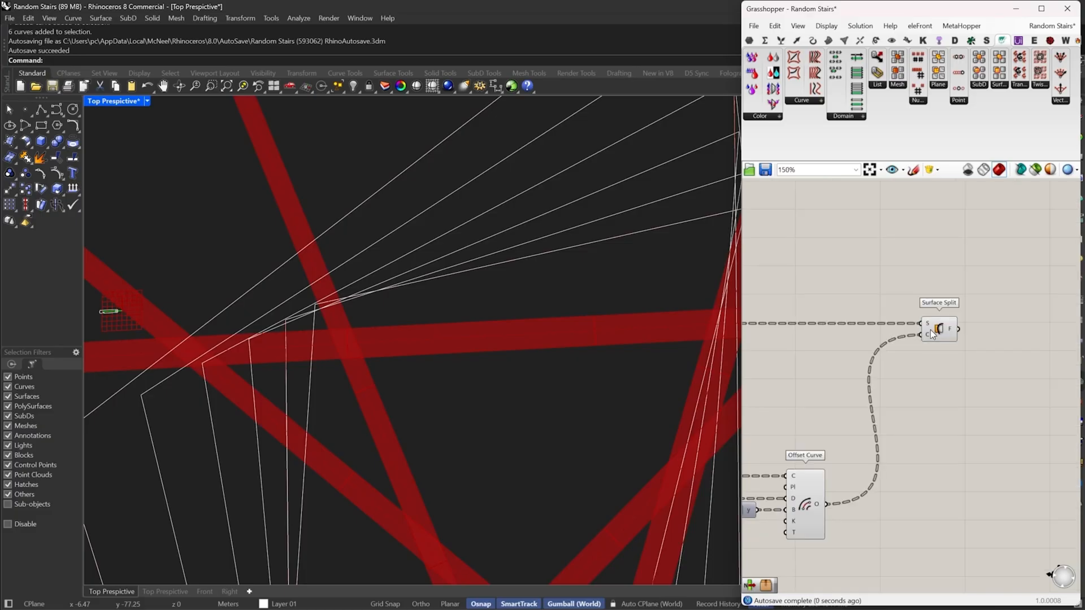
# Simplify Offset Curve's O output and check the data structure arriving at Surface Split's inputs
pyautogui.moveTo(931, 327)
pyautogui.rightClick(816, 502)
pyautogui.click(855, 584)
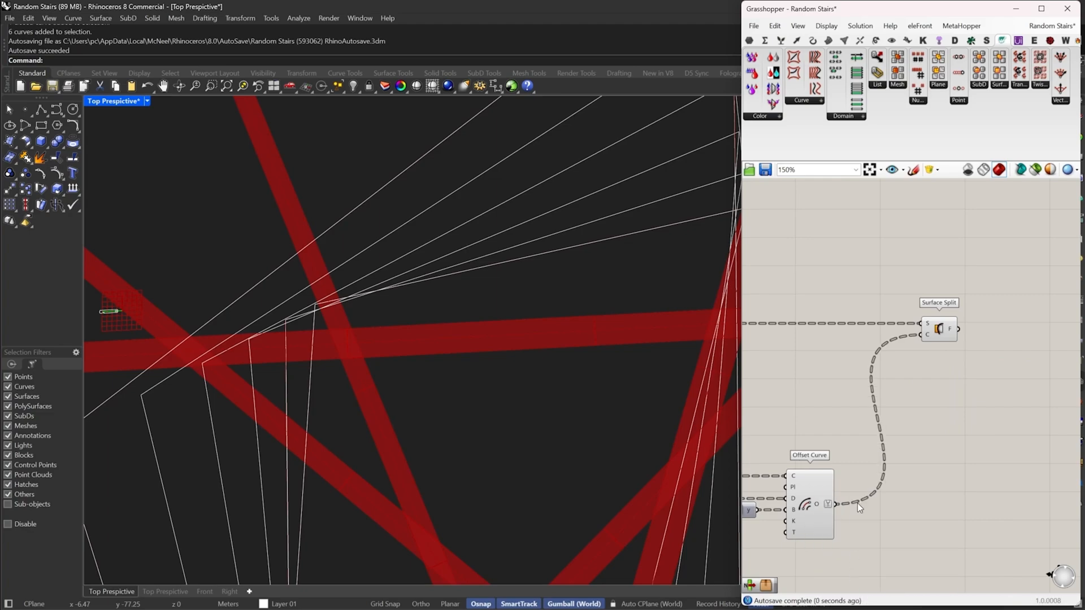
pyautogui.moveTo(927, 334)
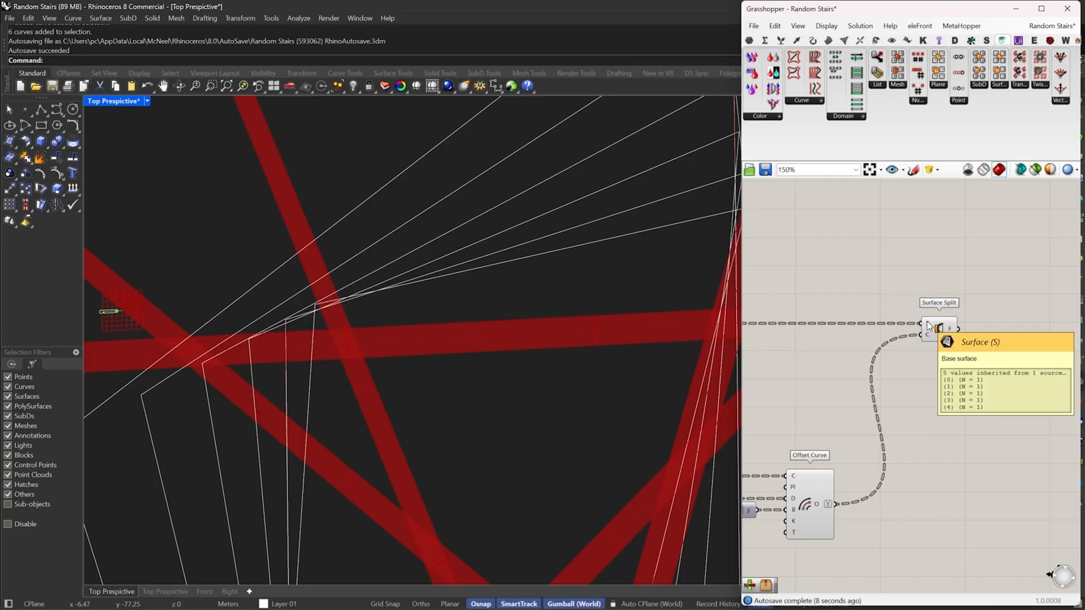
# Turn off the preview of the chain of components that leads to Offset Curve, leaving Surface Split visible
pyautogui.scroll(-5, 971, 351)
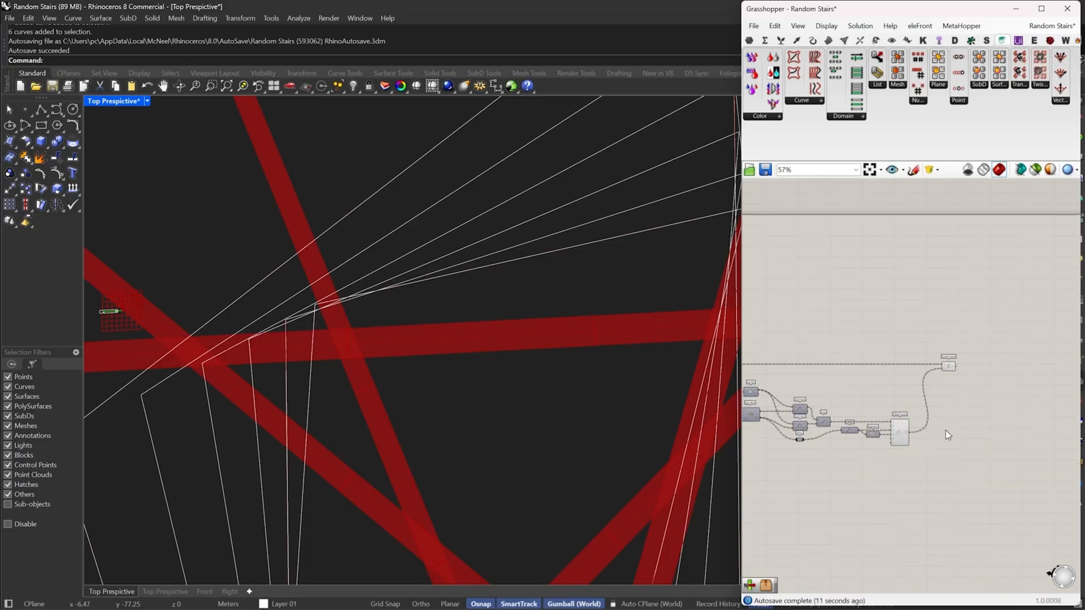
pyautogui.scroll(-3, 945, 430)
pyautogui.moveTo(973, 457); pyautogui.dragTo(723, 386)
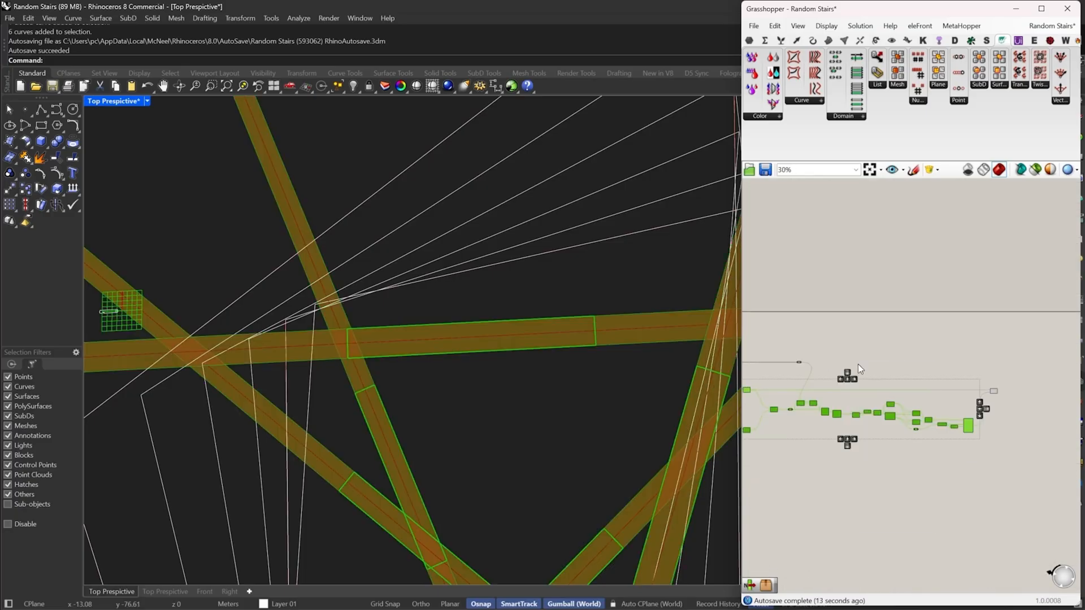
pyautogui.click(892, 366)
pyautogui.scroll(6, 899, 362)
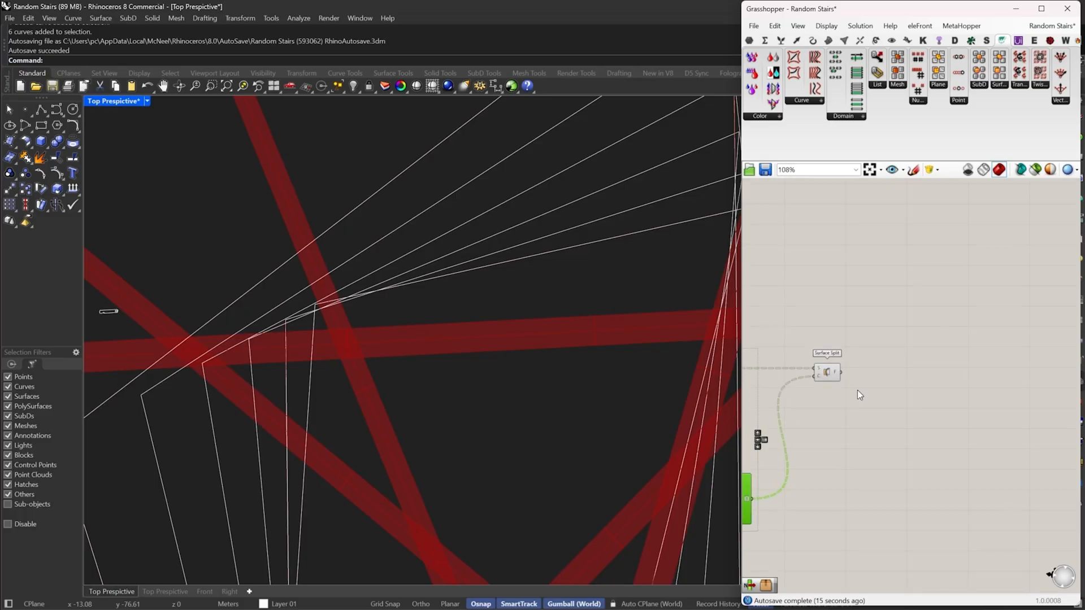
pyautogui.scroll(3, 836, 367)
# Examine Surface Split's fragments output and see how the crossing strips are divided in the viewport
pyautogui.moveTo(833, 374)
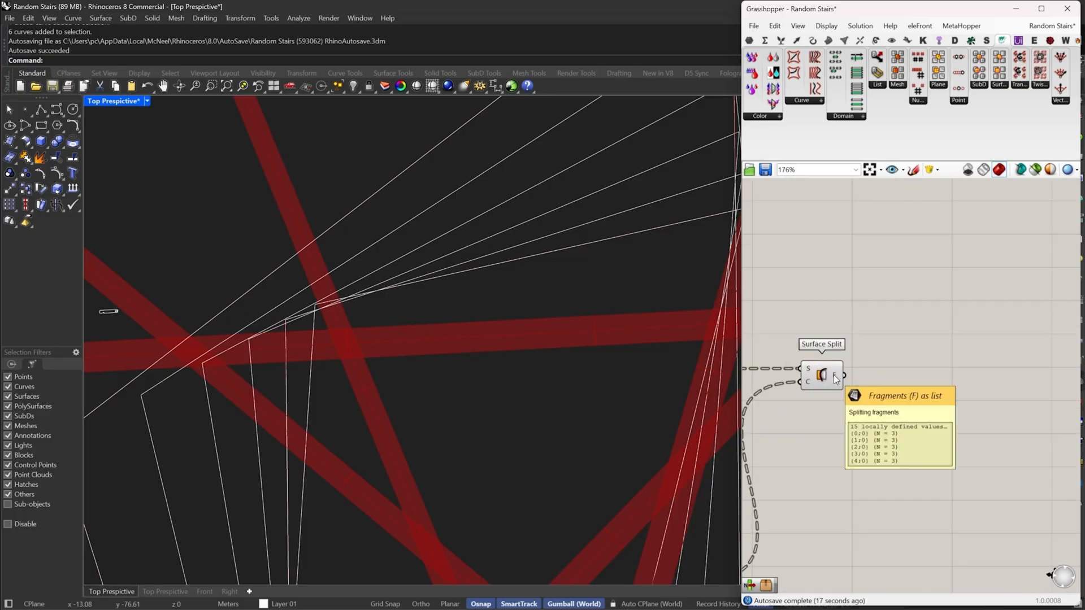
pyautogui.click(828, 375)
pyautogui.scroll(-4, 856, 368)
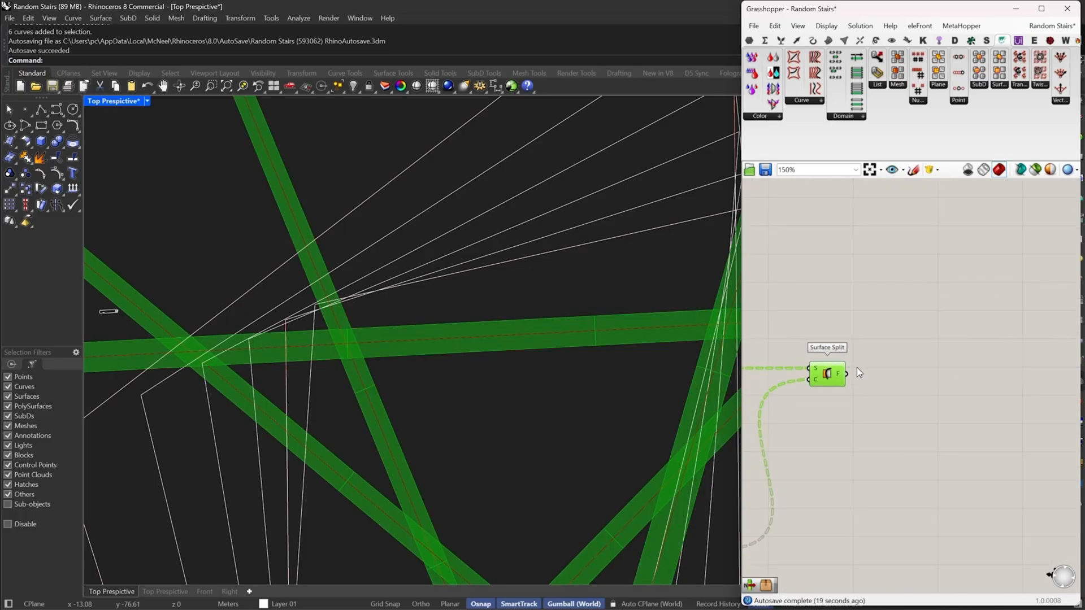
pyautogui.scroll(2, 860, 368)
pyautogui.moveTo(860, 381); pyautogui.dragTo(977, 364, button='right')
pyautogui.scroll(-3, 977, 364)
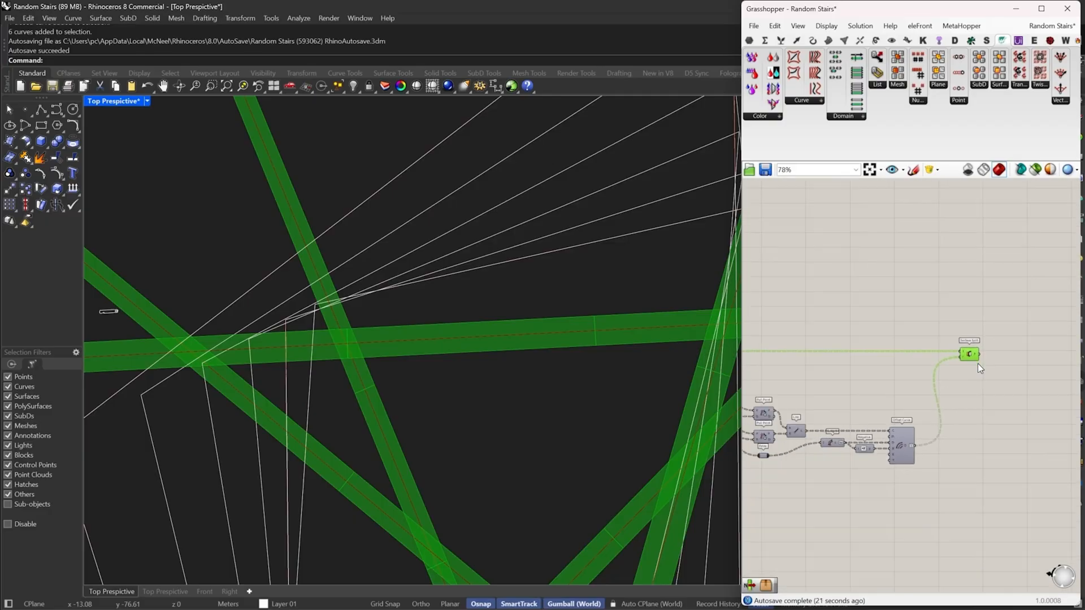
pyautogui.scroll(-2, 519, 321)
pyautogui.scroll(-6, 520, 321)
pyautogui.moveTo(582, 378); pyautogui.dragTo(576, 238, button='right')
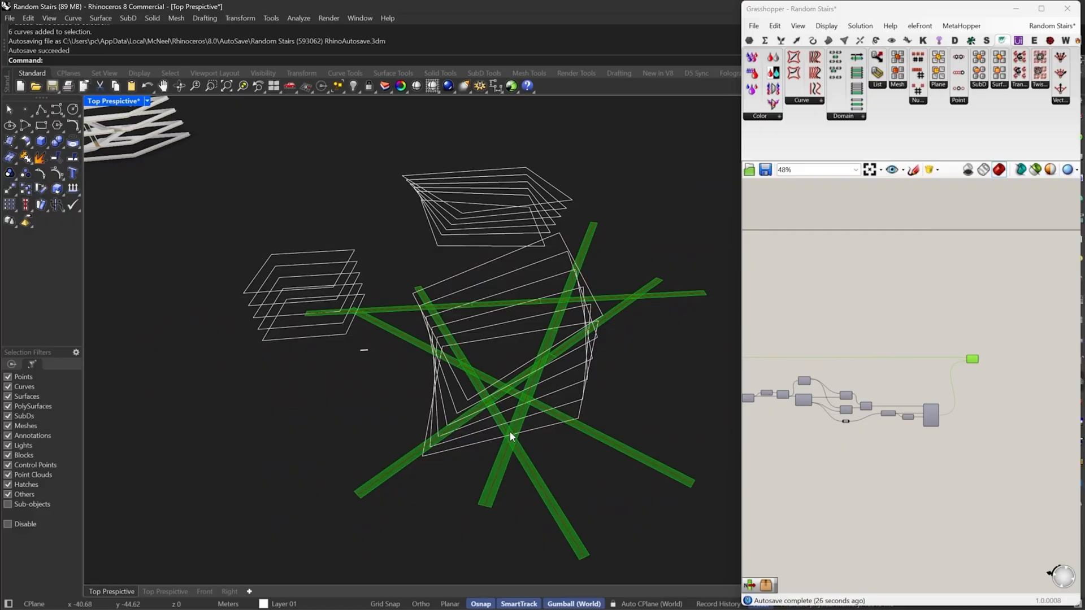
pyautogui.moveTo(617, 380); pyautogui.dragTo(581, 390, button='right')
# Duplicate the Relay, Center, Sort Along Curve and List Item set beside Surface Split, feeding its Relay from Surface Split's F output
pyautogui.moveTo(796, 402); pyautogui.dragTo(956, 389, button='right')
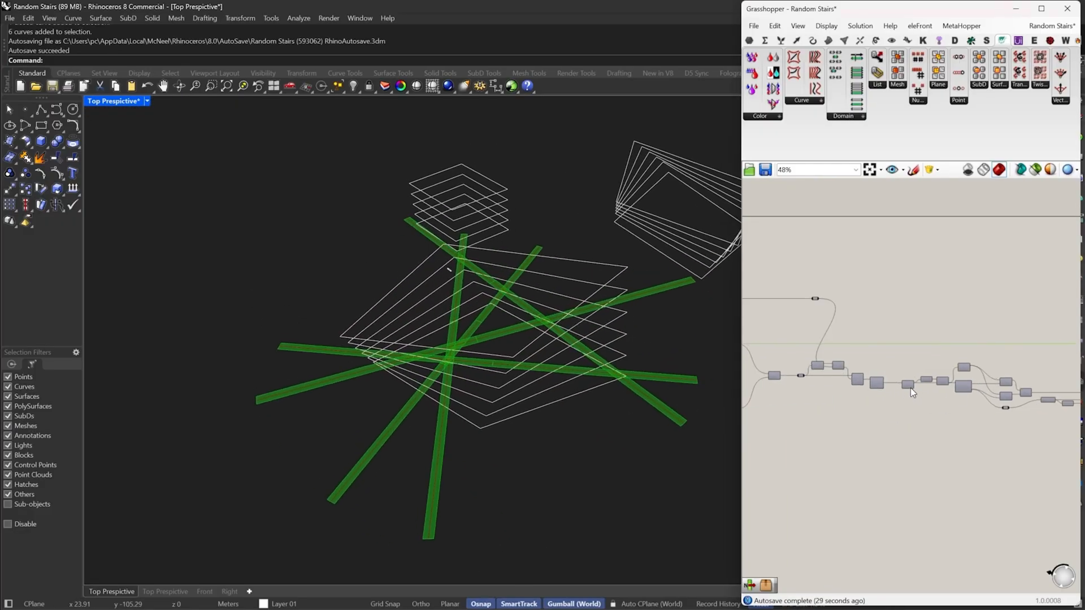
pyautogui.scroll(3, 910, 387)
pyautogui.scroll(1, 958, 387)
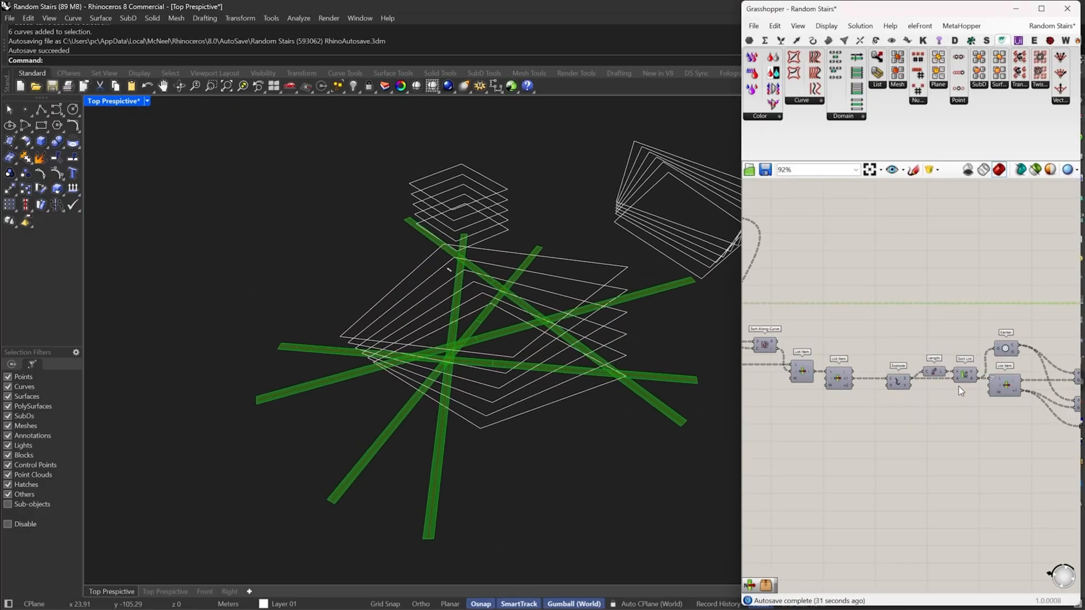
pyautogui.moveTo(808, 381); pyautogui.dragTo(991, 390, button='right')
pyautogui.moveTo(991, 331); pyautogui.dragTo(856, 436)
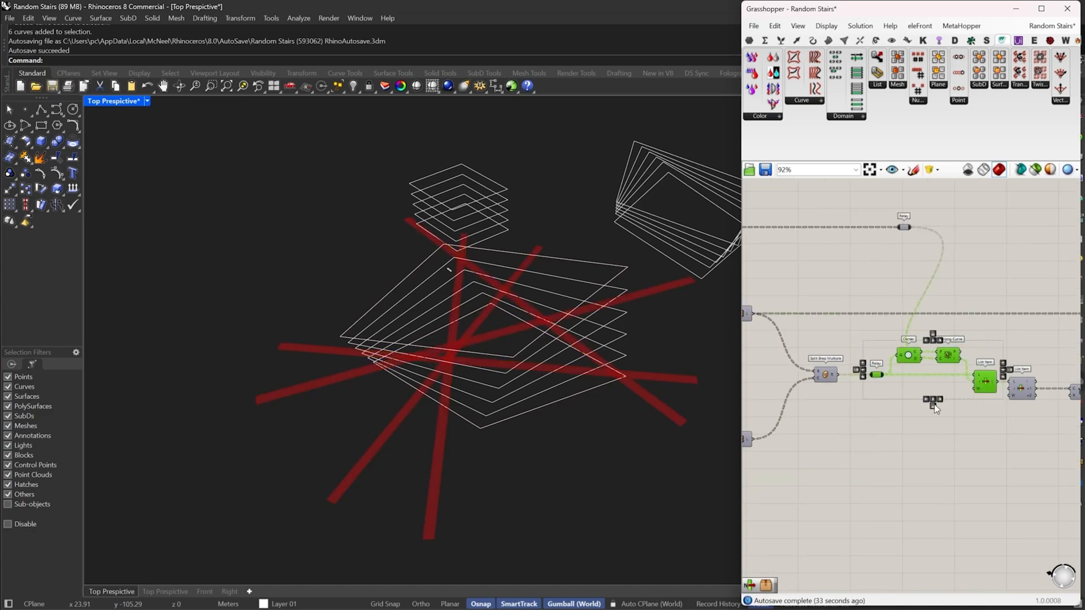
pyautogui.moveTo(931, 402); pyautogui.dragTo(865, 420, button='right')
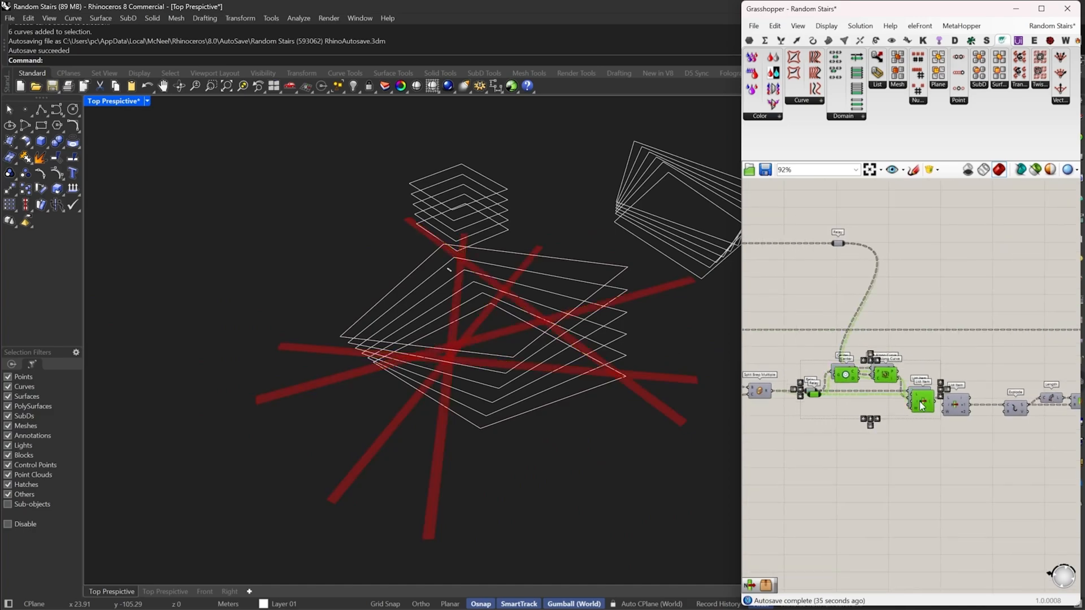
pyautogui.keyDown('alt'); pyautogui.moveTo(921, 404); pyautogui.dragTo(945, 337); pyautogui.keyUp('alt')
pyautogui.scroll(4, 802, 324)
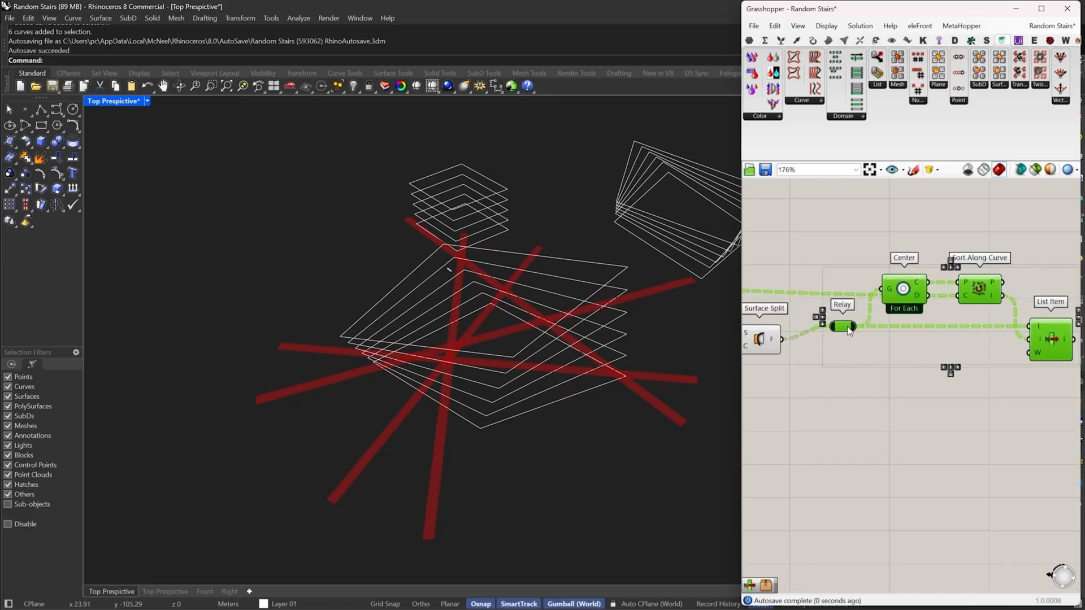
pyautogui.moveTo(843, 329); pyautogui.dragTo(825, 342)
pyautogui.click(900, 365)
# Add a Relay on the long wire into the duplicated Center component and place it above Surface Split
pyautogui.scroll(-8, 899, 353)
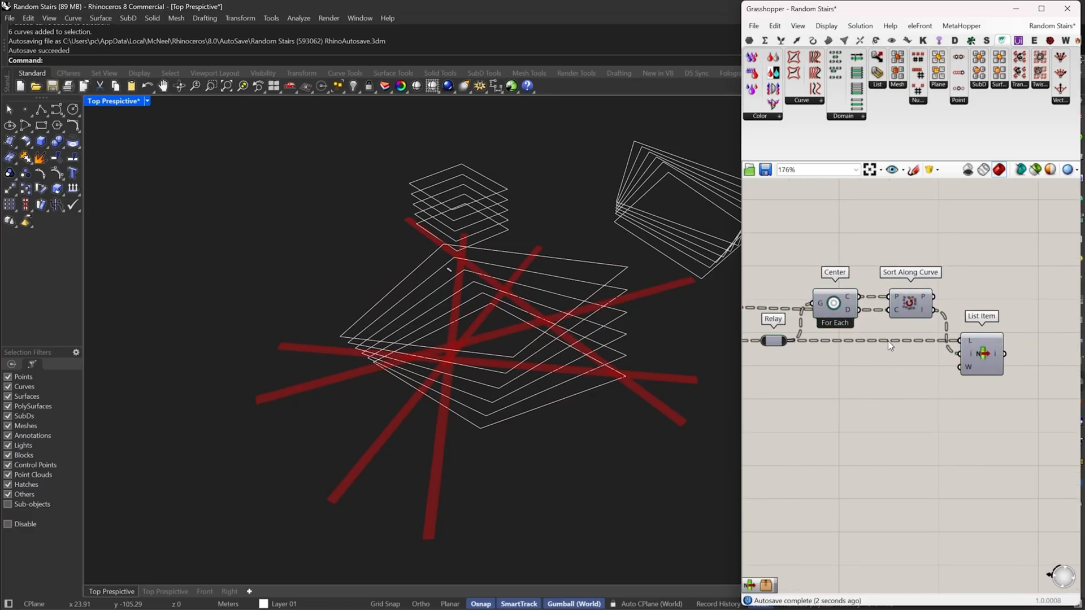
pyautogui.doubleClick(872, 357)
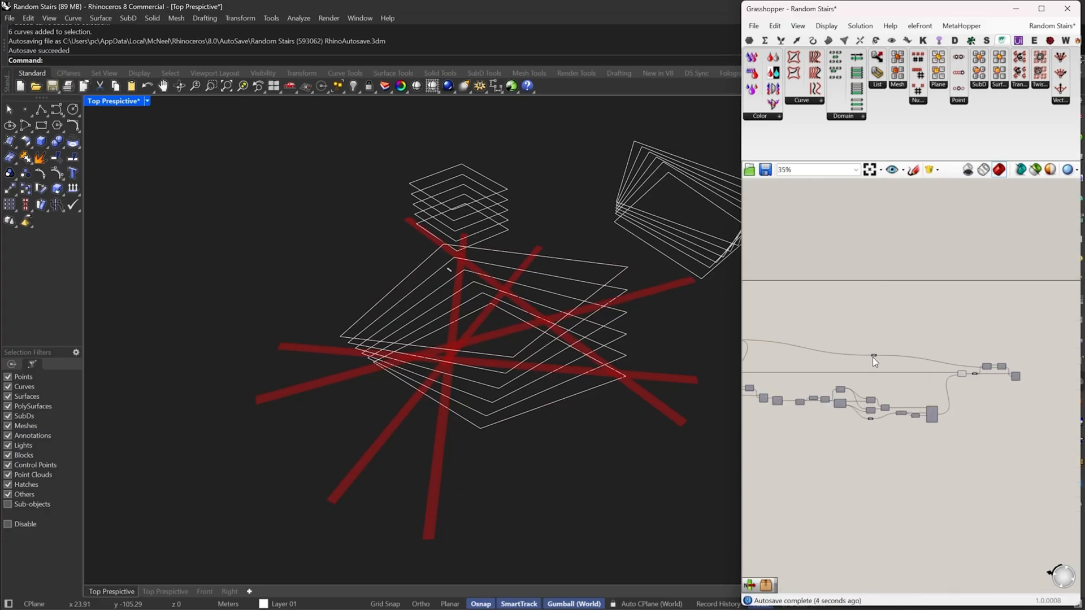
pyautogui.moveTo(873, 355); pyautogui.dragTo(962, 341)
pyautogui.scroll(3, 962, 338)
pyautogui.scroll(3, 962, 337)
pyautogui.scroll(-4, 961, 341)
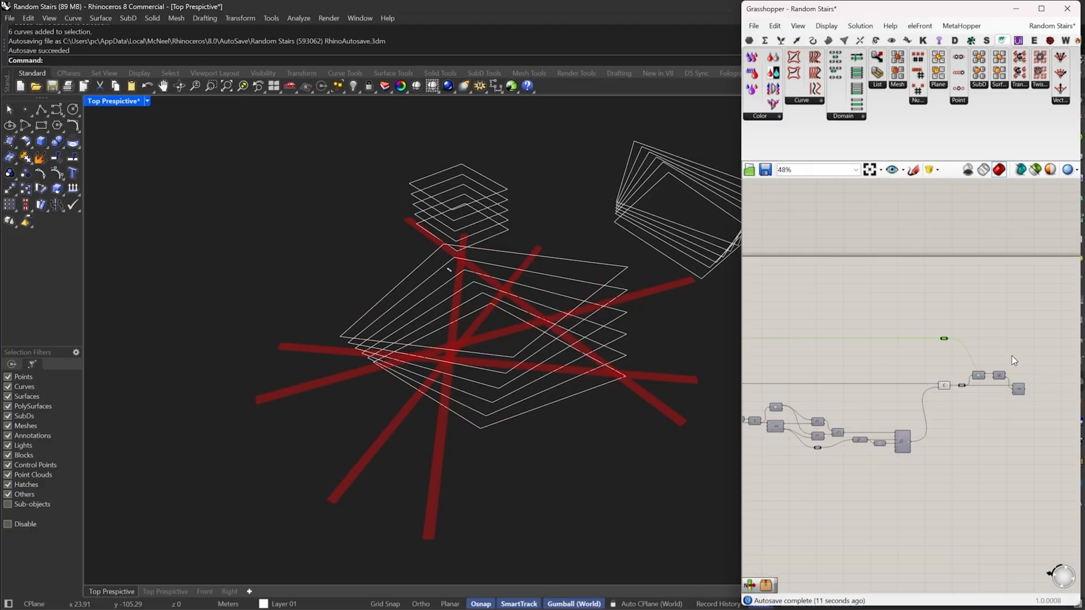
# Add a second List Item after the duplicated one and connect the first one's i output to its L input
pyautogui.moveTo(1035, 390); pyautogui.dragTo(907, 409, button='right')
pyautogui.scroll(4, 907, 408)
pyautogui.scroll(2, 906, 401)
pyautogui.doubleClick(904, 391)
pyautogui.write('li i')
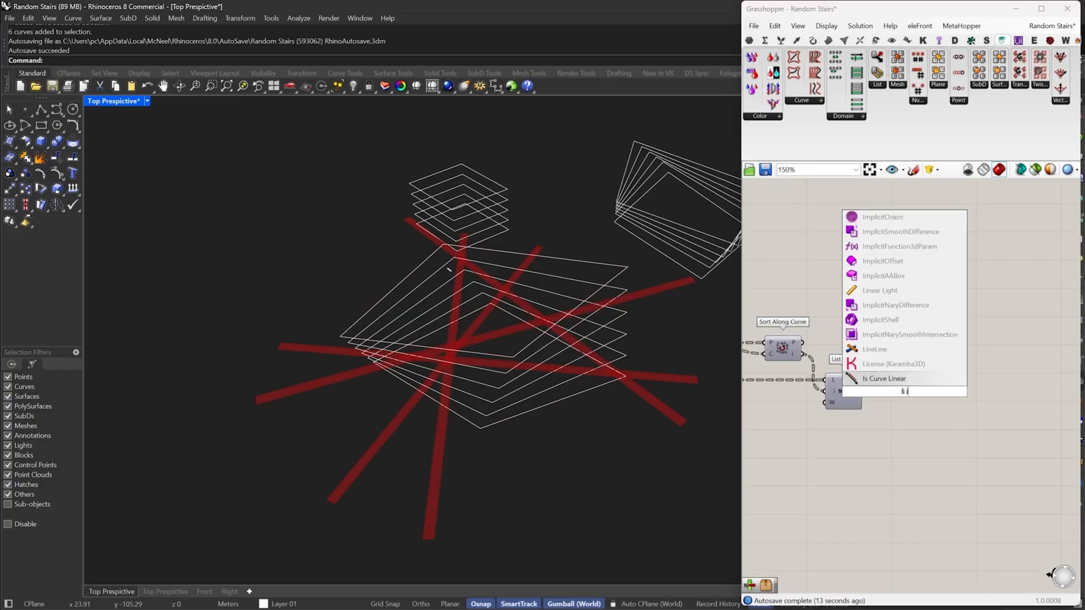
pyautogui.click(885, 377)
pyautogui.moveTo(891, 385); pyautogui.dragTo(861, 391)
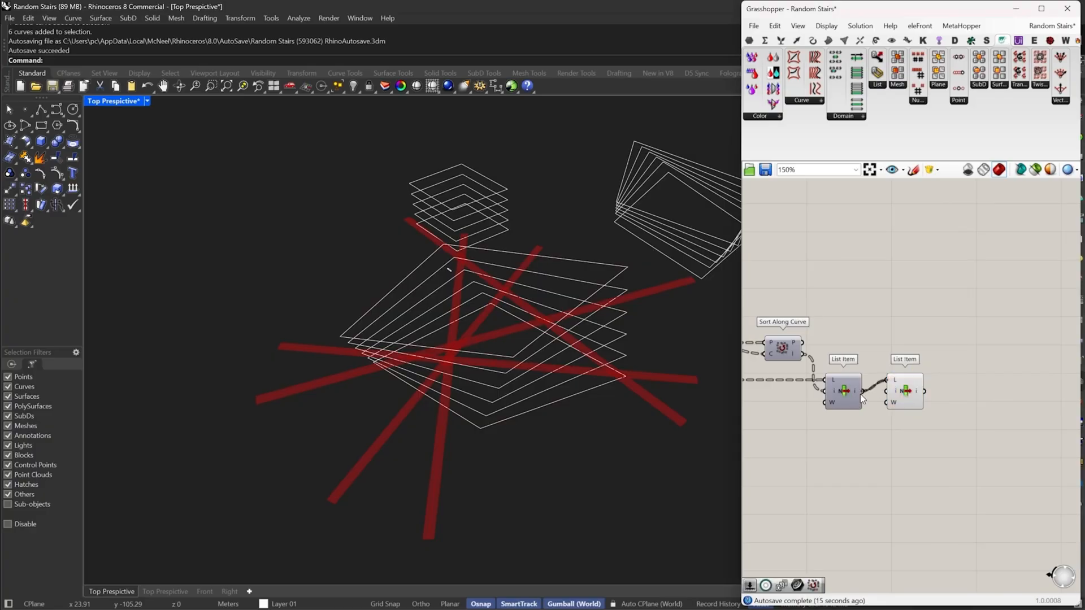
pyautogui.click(900, 394)
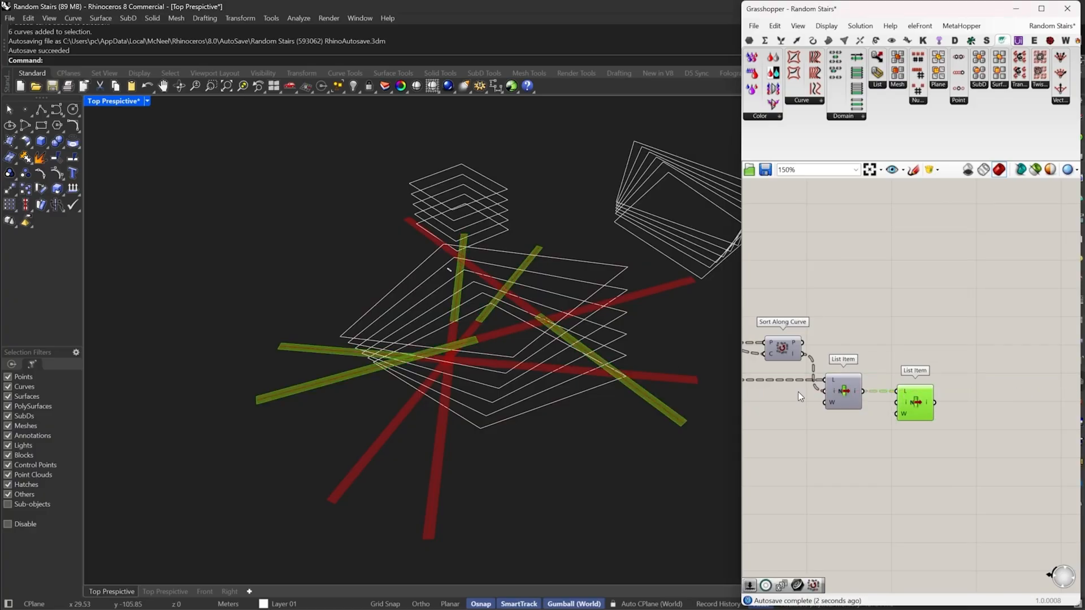
# Add +1 and +2 outputs to the last List Item
pyautogui.scroll(1, 910, 421)
pyautogui.scroll(8, 909, 421)
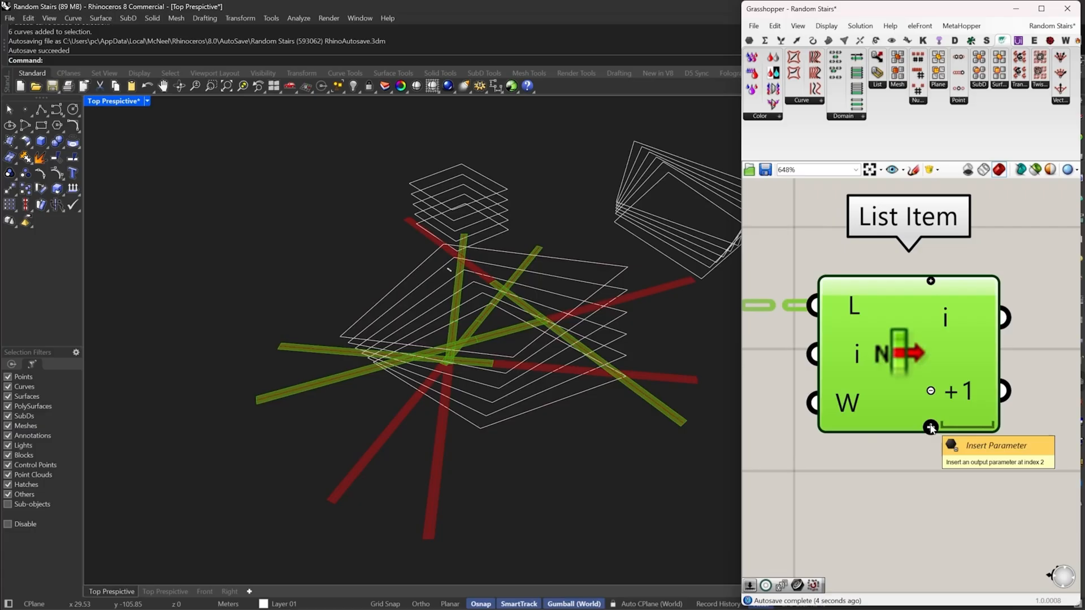
pyautogui.click(930, 428)
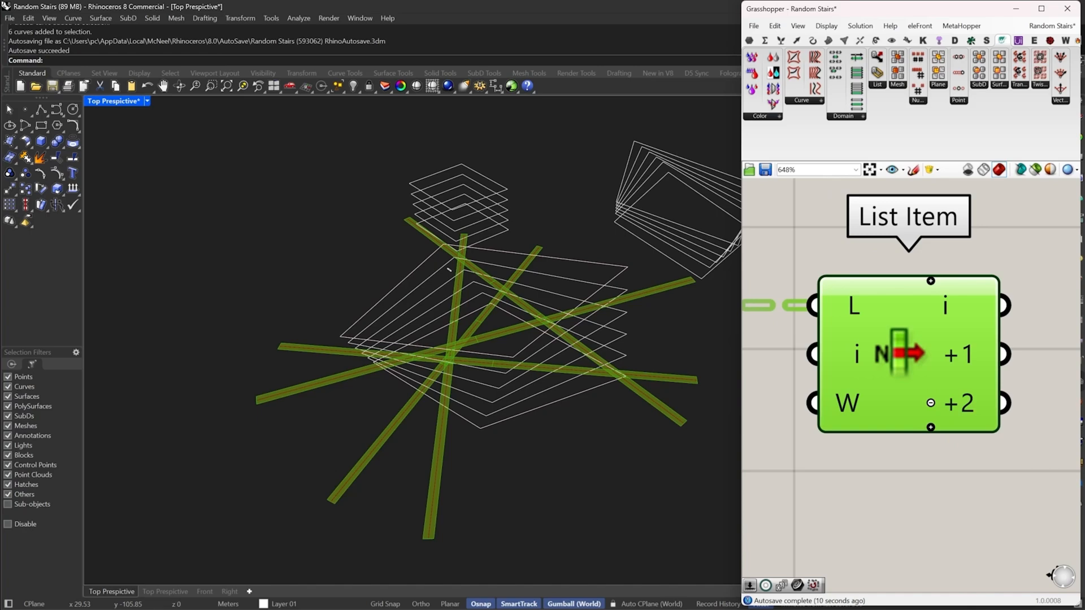
pyautogui.click(975, 455)
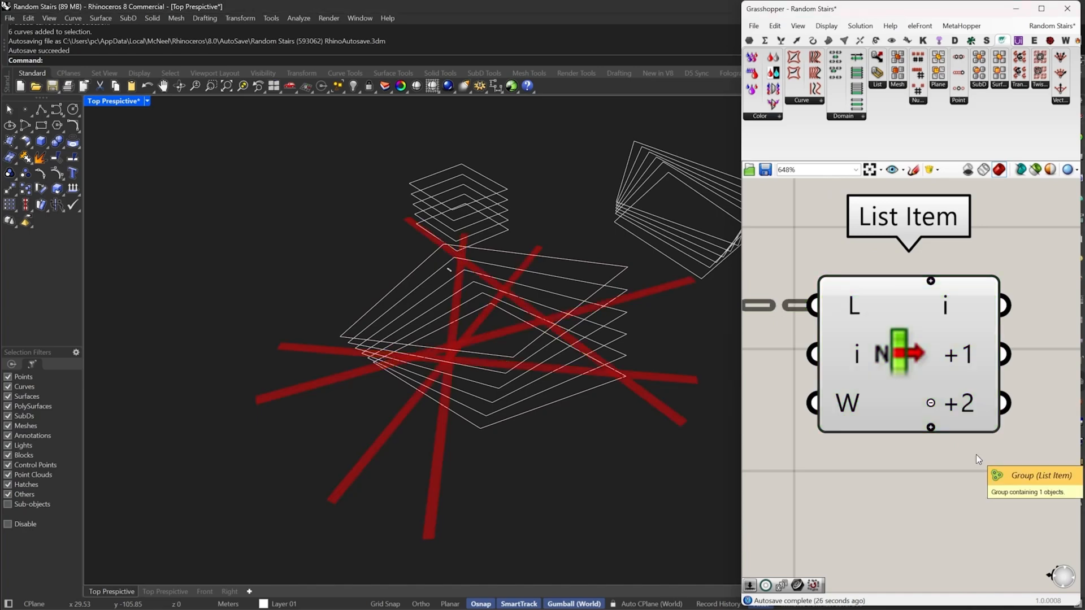
pyautogui.scroll(-6, 971, 449)
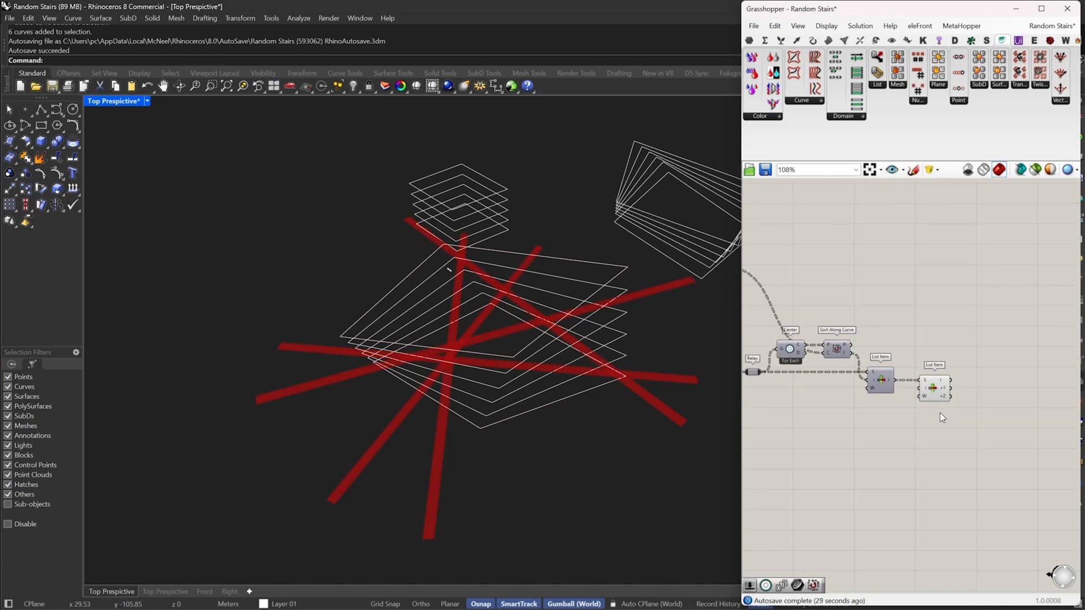
pyautogui.scroll(3, 961, 407)
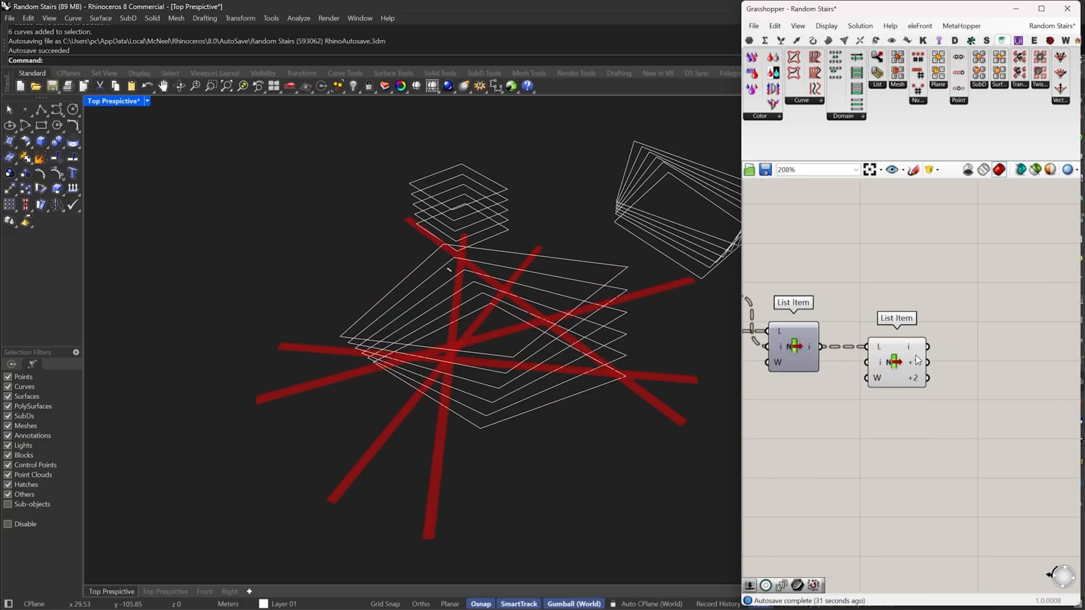
pyautogui.scroll(-5, 989, 364)
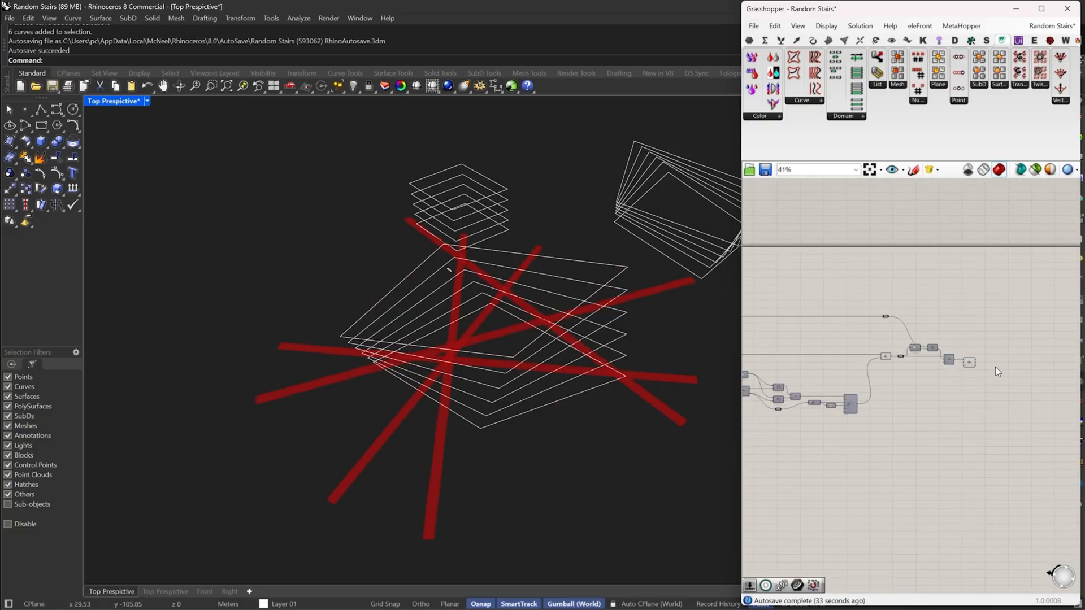
# Move the lower Loft component that feeds Split Brep Multiple up, just beneath the upper Loft
pyautogui.scroll(-2, 996, 370)
pyautogui.moveTo(799, 412); pyautogui.dragTo(920, 391, button='right')
pyautogui.scroll(1, 881, 364)
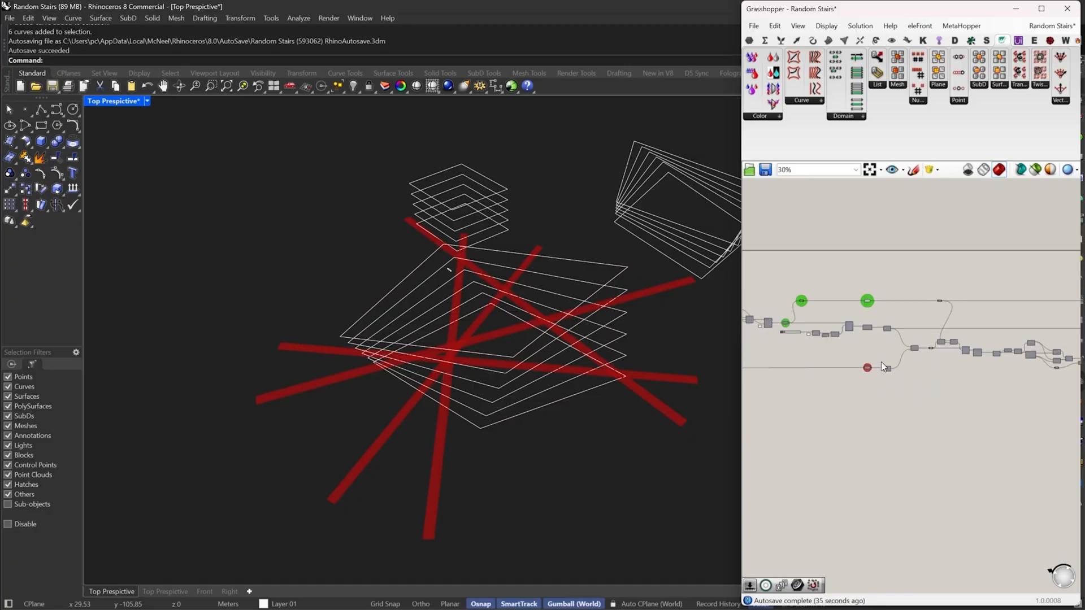
pyautogui.scroll(5, 881, 366)
pyautogui.moveTo(902, 386); pyautogui.dragTo(904, 289)
pyautogui.scroll(-7, 844, 348)
pyautogui.scroll(2, 928, 336)
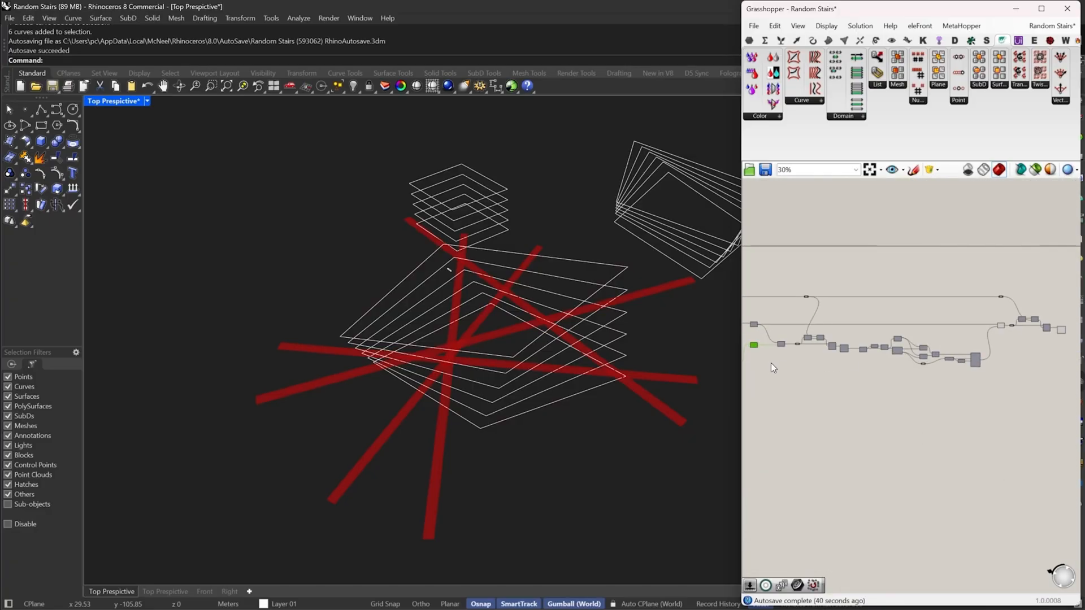
# Branch a Relay off the red-grouped component feeding the lower Loft and place it far along the definition, below Surface Split
pyautogui.scroll(3, 836, 349)
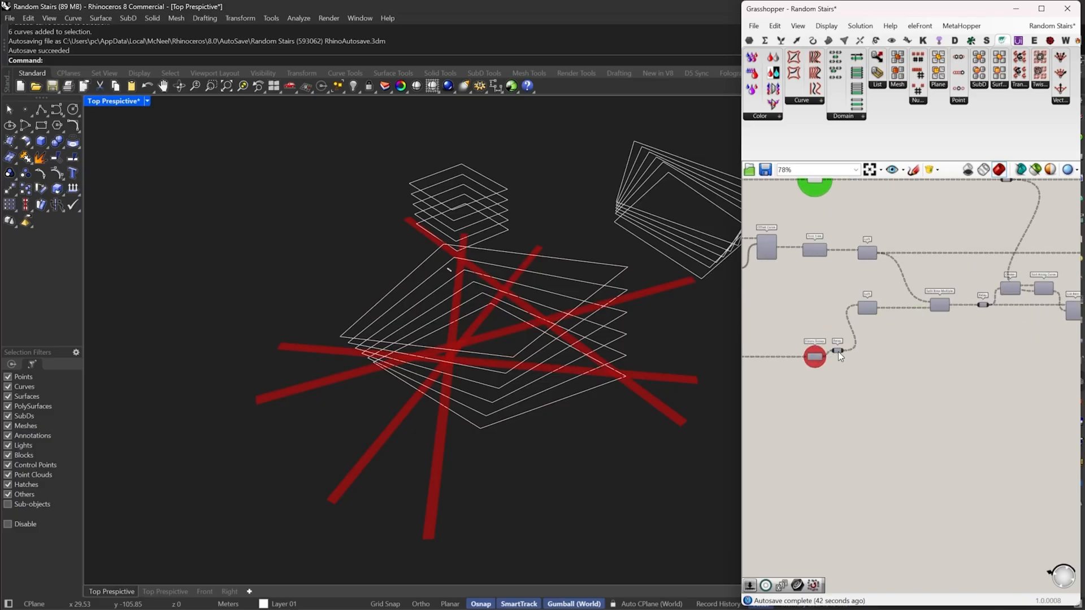
pyautogui.scroll(2, 839, 351)
pyautogui.moveTo(839, 352); pyautogui.dragTo(866, 386)
pyautogui.moveTo(814, 361); pyautogui.dragTo(870, 276)
pyautogui.moveTo(865, 380); pyautogui.dragTo(768, 379)
pyautogui.scroll(-3, 987, 395)
pyautogui.scroll(-2, 950, 381)
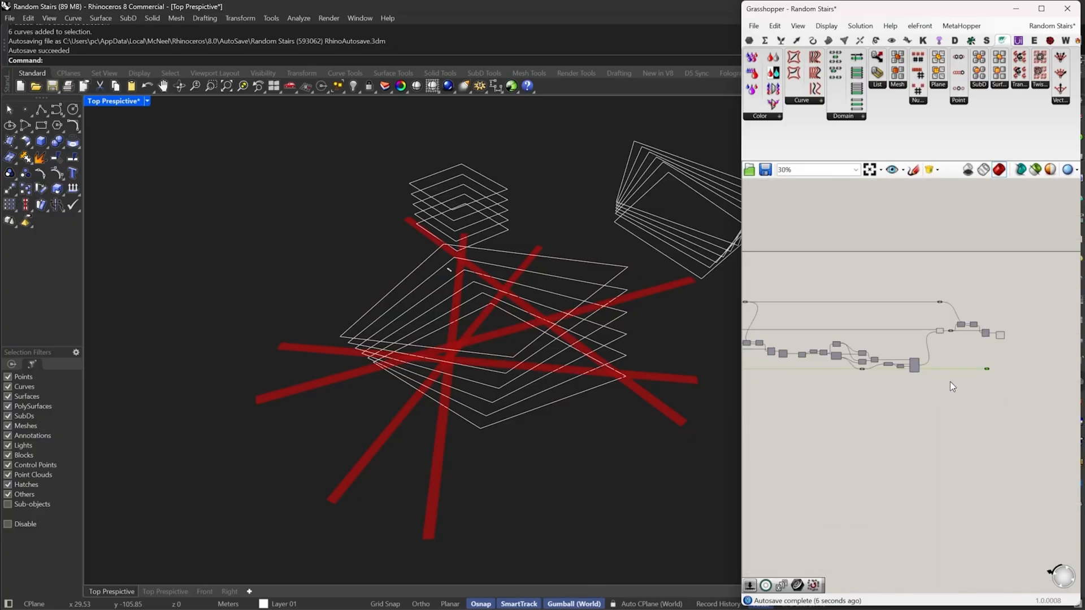
# Select the red-grouped component with the Relays before and after it and move them down, clear of the other components
pyautogui.scroll(1, 913, 376)
pyautogui.scroll(-2, 920, 366)
pyautogui.moveTo(825, 382); pyautogui.dragTo(877, 381, button='right')
pyautogui.moveTo(902, 384); pyautogui.dragTo(838, 371)
pyautogui.scroll(3, 877, 370)
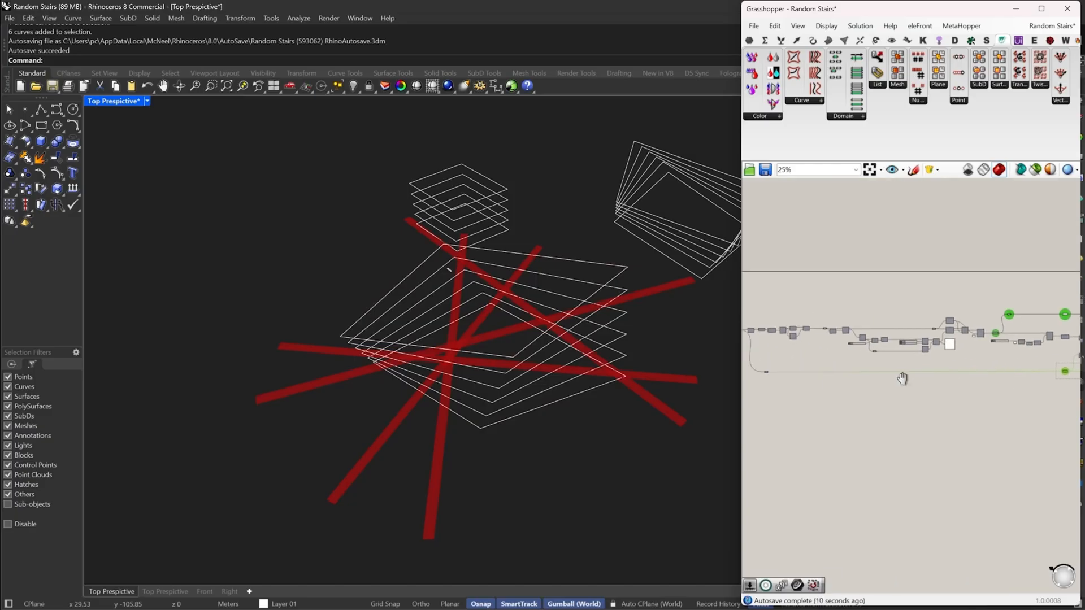
pyautogui.scroll(6, 870, 386)
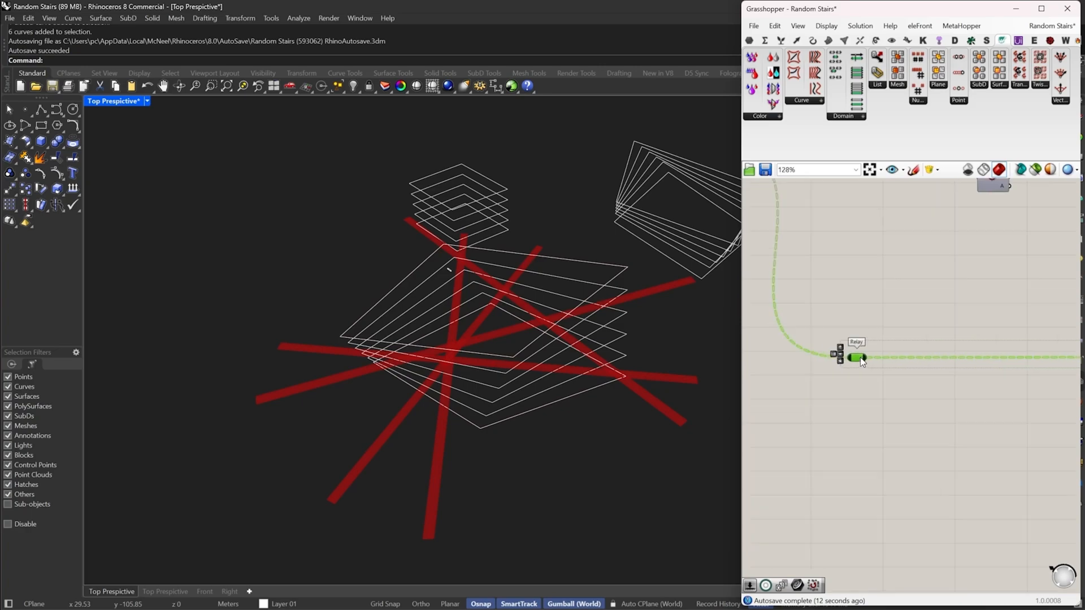
pyautogui.scroll(-6, 825, 395)
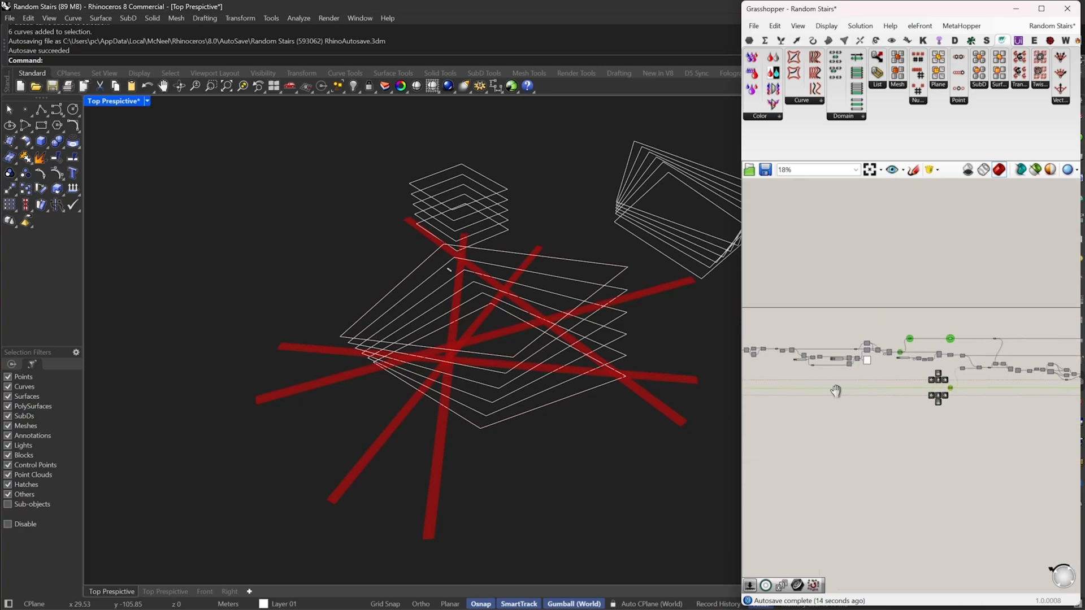
pyautogui.scroll(3, 820, 396)
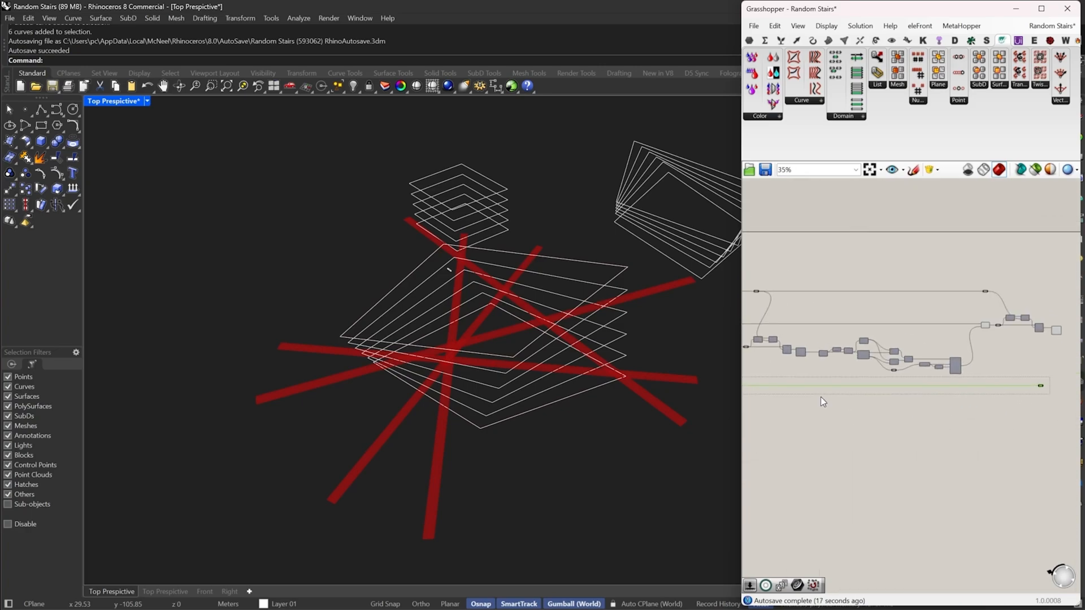
# Place the Relay below the two List Items, add a new List Item beside it and feed its L input from the Relay
pyautogui.scroll(4, 927, 343)
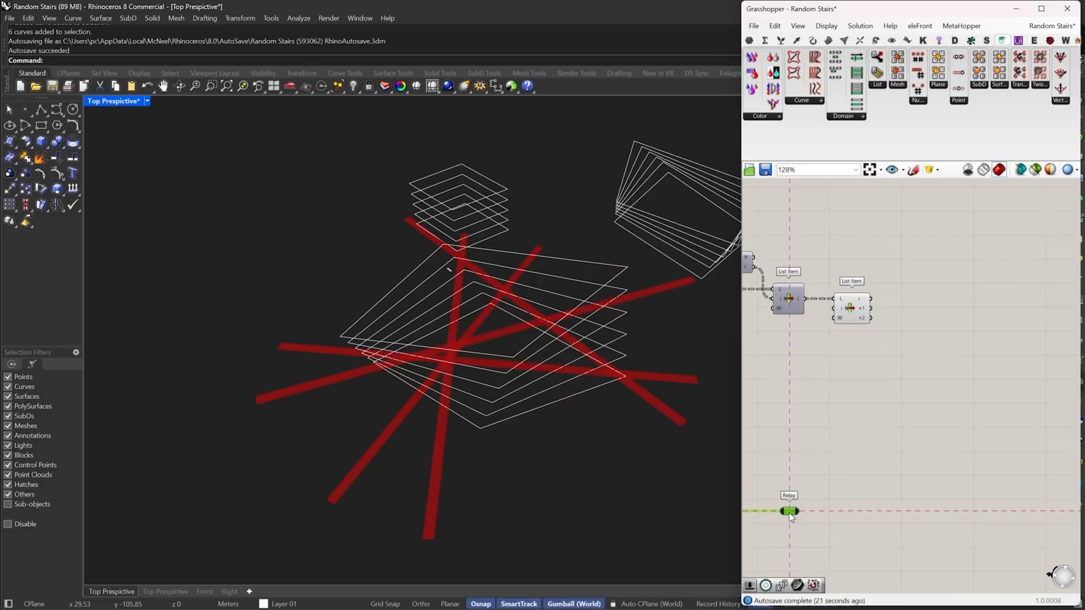
pyautogui.moveTo(789, 513)
pyautogui.doubleClick(866, 496)
pyautogui.write('li it')
pyautogui.click(852, 483)
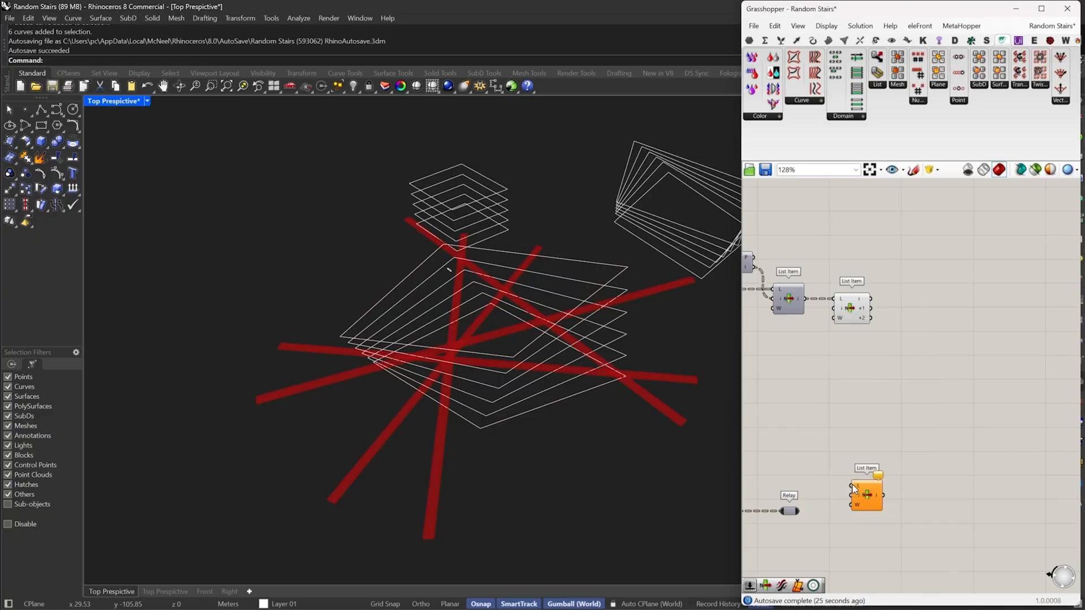
pyautogui.moveTo(851, 485); pyautogui.dragTo(797, 511)
pyautogui.click(859, 496)
pyautogui.scroll(7, 859, 496)
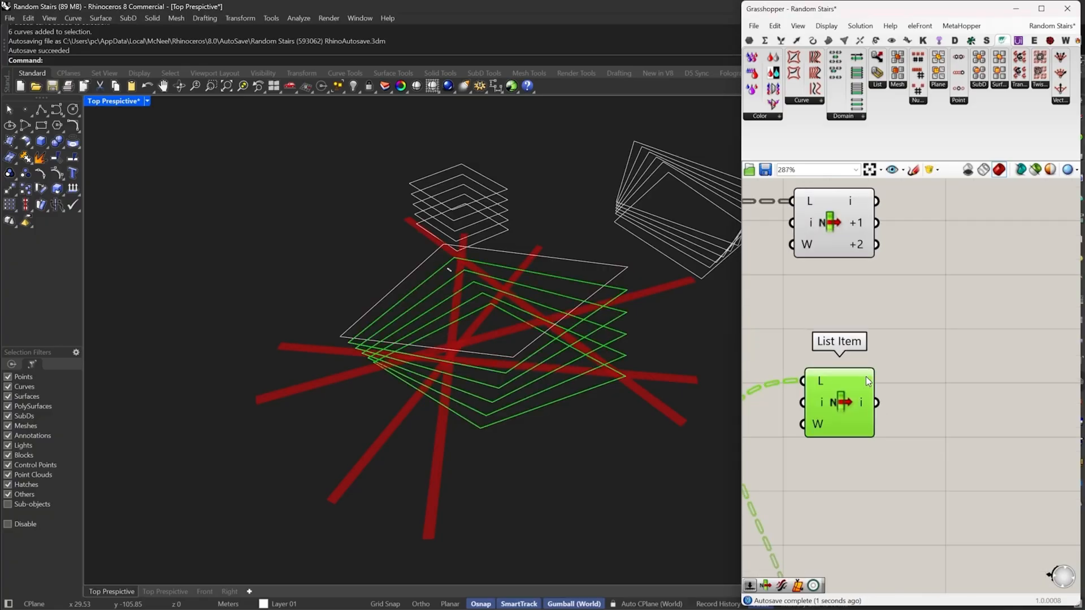
# Add a +1 output to the new List Item and align it directly beneath the upper List Item
pyautogui.click(844, 450)
pyautogui.scroll(-4, 844, 452)
pyautogui.moveTo(842, 433); pyautogui.dragTo(834, 413)
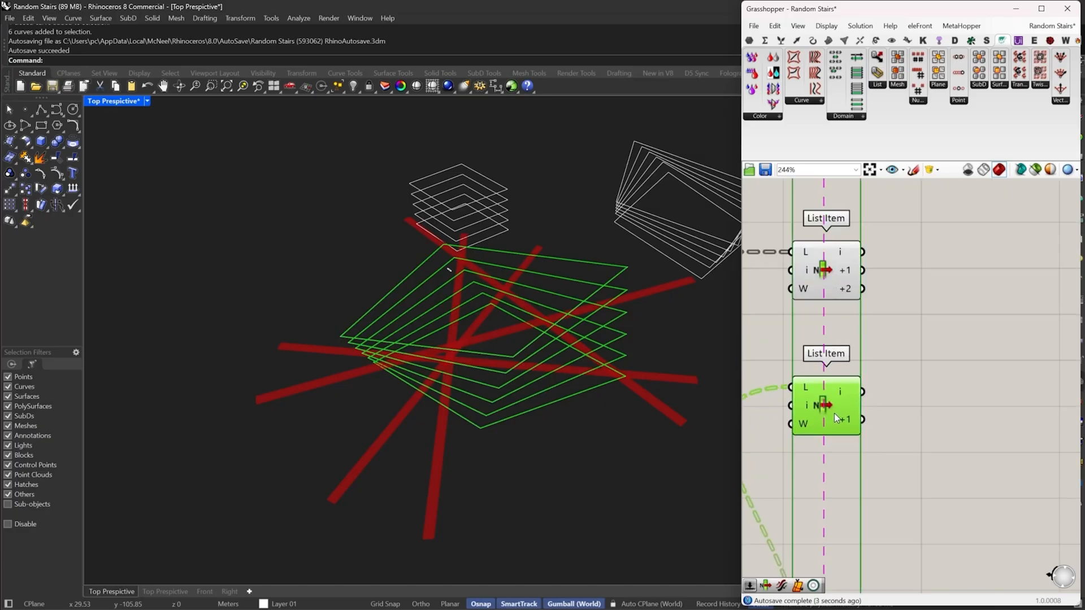
# Add a Project component beyond the upper List Item and feed its G input from that List Item's i output
pyautogui.moveTo(928, 328); pyautogui.dragTo(870, 369, button='right')
pyautogui.doubleClick(871, 370)
pyautogui.write('pr')
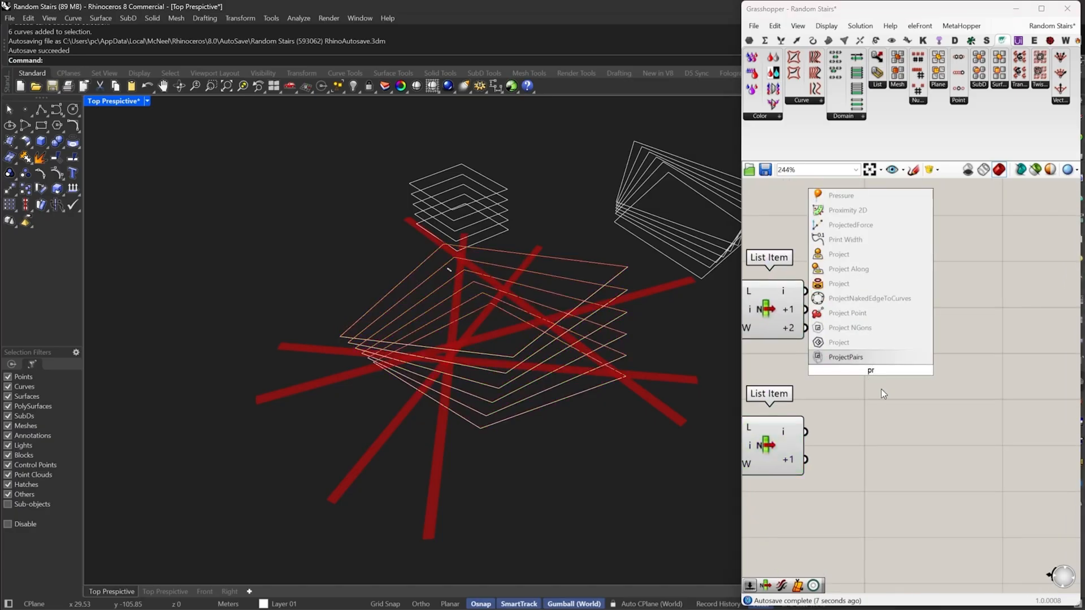
pyautogui.click(857, 255)
pyautogui.moveTo(805, 290); pyautogui.dragTo(999, 310)
pyautogui.scroll(-5, 848, 372)
pyautogui.scroll(4, 880, 437)
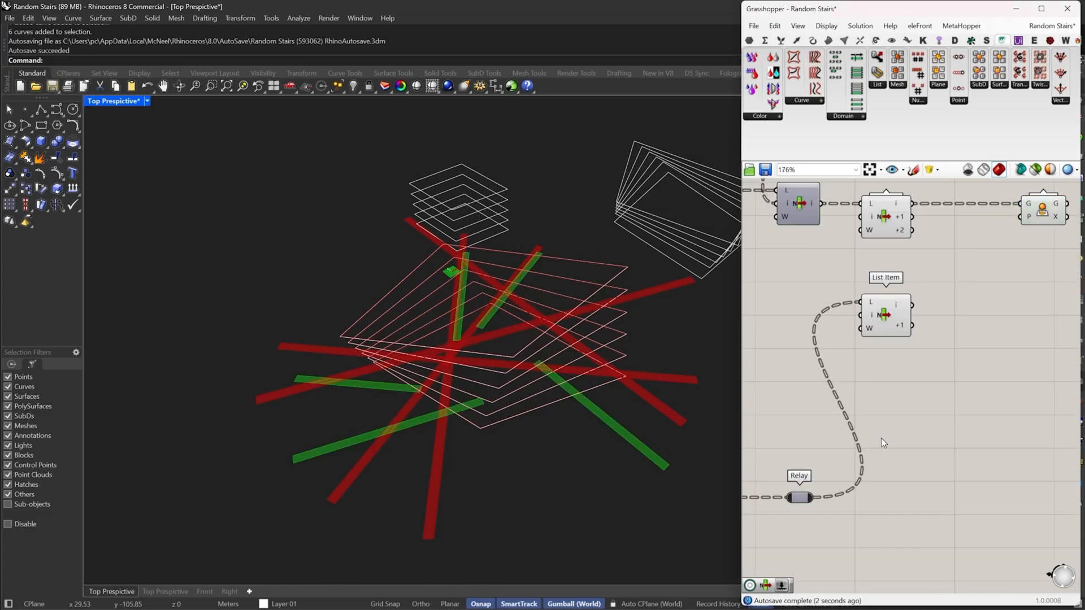
# Insert a Center component between the lower Relay and the lower List Item, wiring its C output into L
pyautogui.click(880, 437)
pyautogui.doubleClick(880, 437)
pyautogui.write('ce')
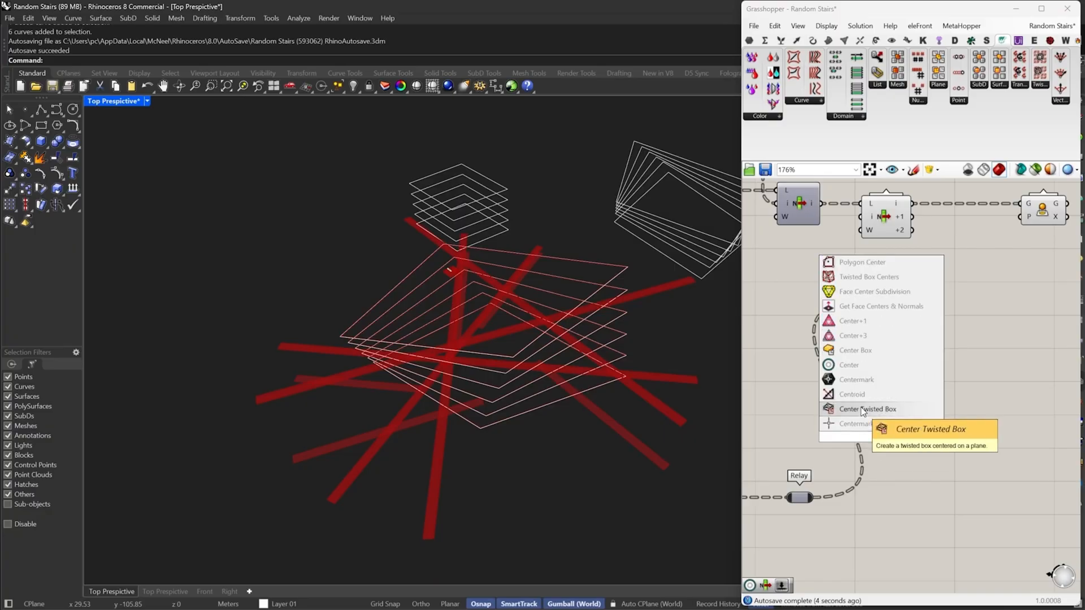
pyautogui.click(848, 408)
pyautogui.moveTo(814, 497); pyautogui.dragTo(806, 311)
pyautogui.moveTo(806, 501); pyautogui.dragTo(914, 487, button='right')
pyautogui.click(913, 491)
pyautogui.moveTo(905, 481); pyautogui.dragTo(746, 482)
pyautogui.moveTo(1011, 369); pyautogui.dragTo(833, 462, button='right')
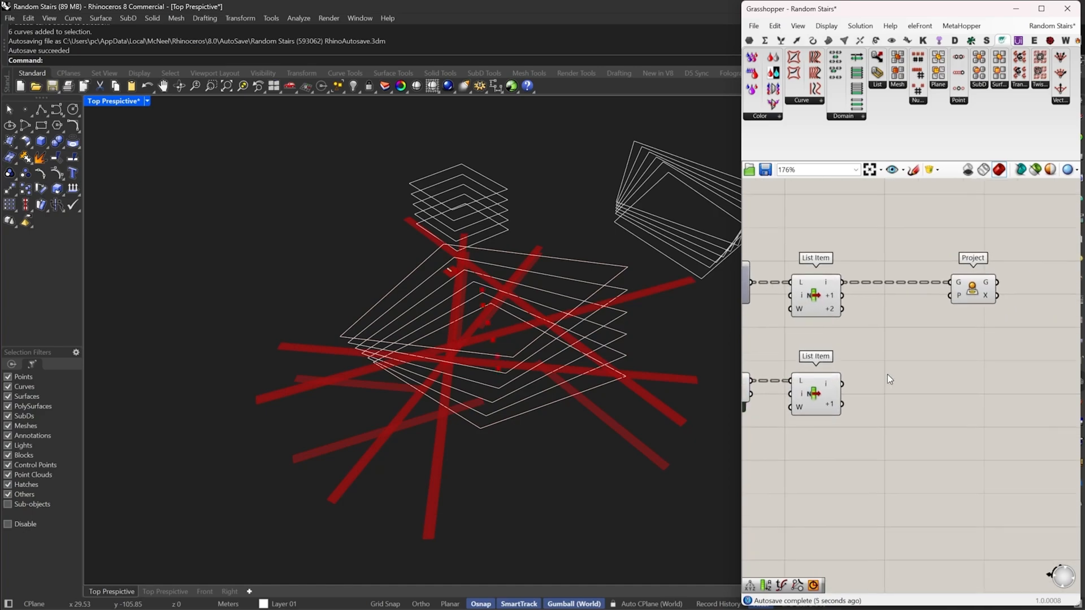
# Wire the lower List Item's i output into the Project component's P input
pyautogui.click(969, 294)
pyautogui.scroll(3, 1003, 257)
pyautogui.moveTo(979, 271); pyautogui.dragTo(816, 418)
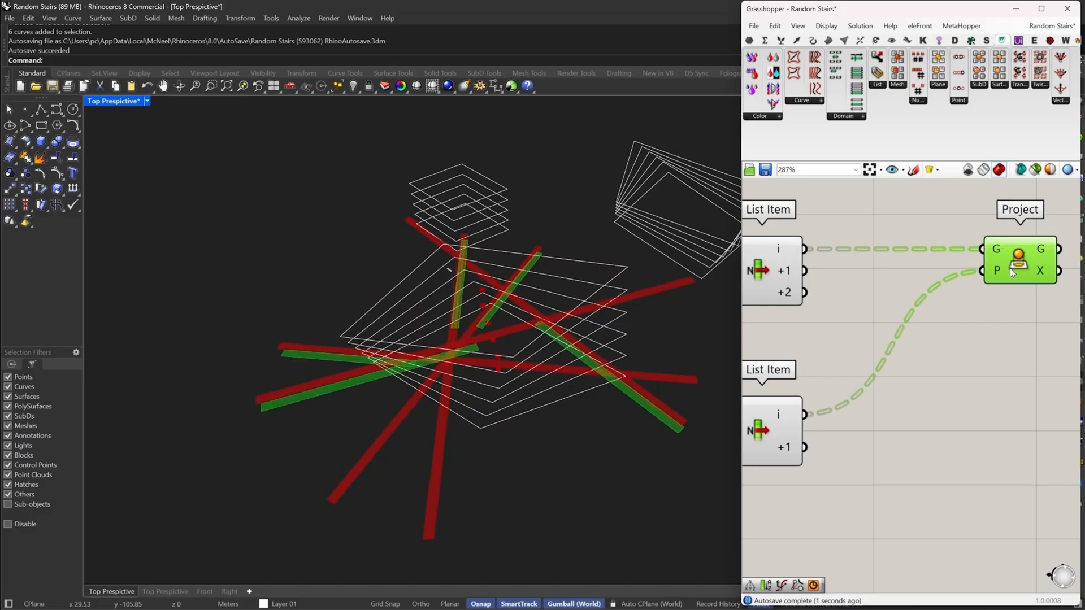
# Copy Project below the original and feed it from the upper List Item's +2 and the lower List Item's +1 outputs
pyautogui.scroll(-3, 1010, 268)
pyautogui.keyDown('alt'); pyautogui.moveTo(1009, 268); pyautogui.dragTo(1002, 314); pyautogui.keyUp('alt')
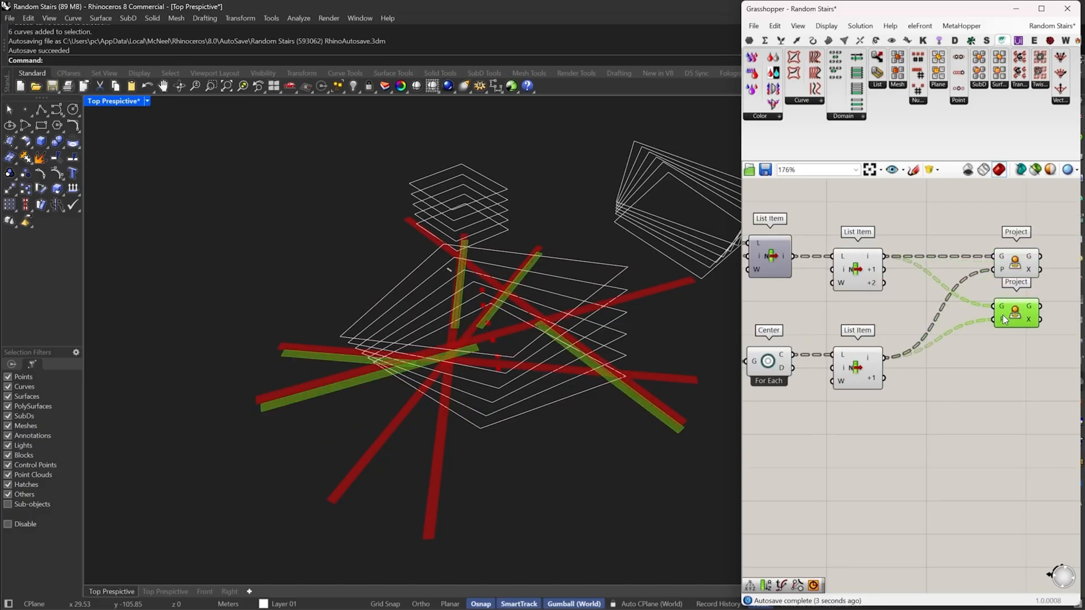
pyautogui.moveTo(936, 285); pyautogui.dragTo(881, 284)
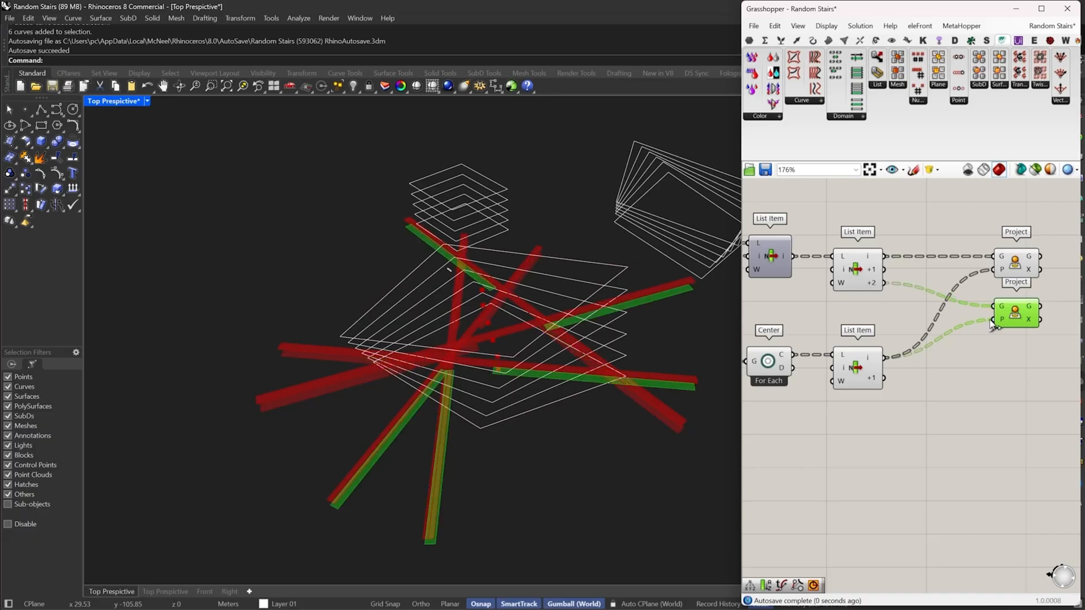
pyautogui.moveTo(994, 319); pyautogui.dragTo(879, 387)
pyautogui.moveTo(1012, 316); pyautogui.dragTo(1011, 374)
# Turn off the preview of the Center and List Item components that lead into the two Project components
pyautogui.scroll(-3, 1011, 374)
pyautogui.moveTo(968, 433); pyautogui.dragTo(836, 339)
pyautogui.middleClick(781, 355)
pyautogui.click(802, 370)
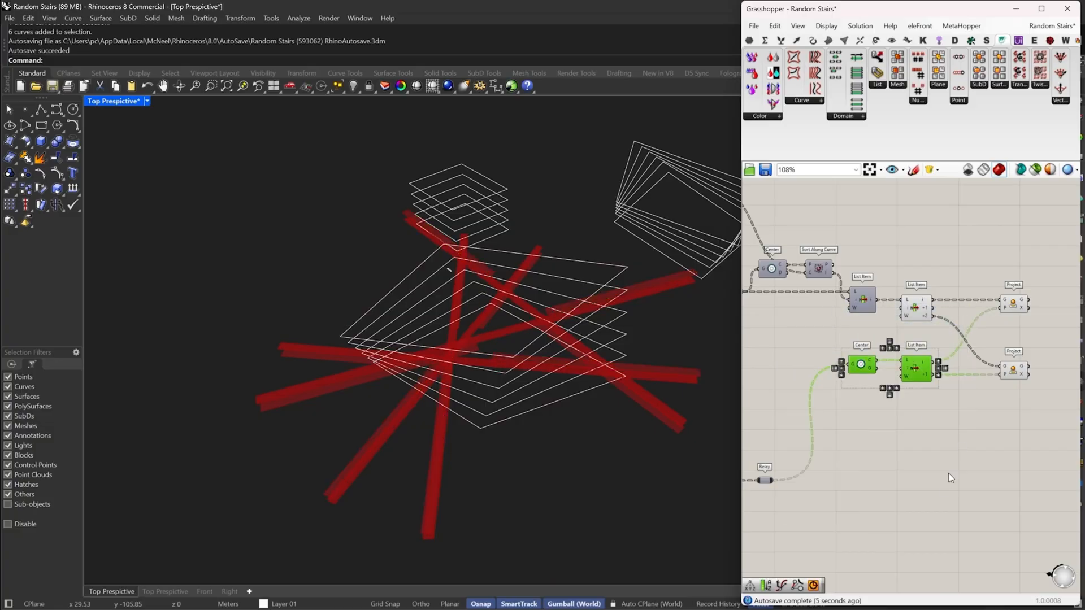
pyautogui.click(955, 497)
pyautogui.scroll(-1, 958, 505)
pyautogui.moveTo(958, 506); pyautogui.dragTo(743, 225)
pyautogui.rightClick(859, 237)
pyautogui.click(899, 257)
pyautogui.click(1016, 330)
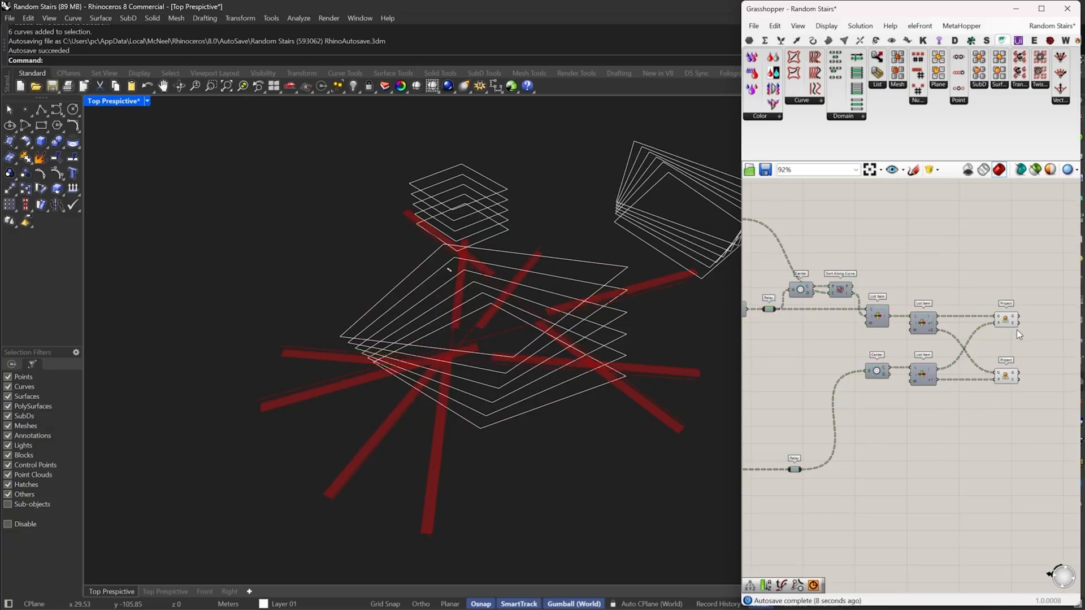
# Set the Jitter slider to 0.00 and inspect the projected strips in the viewport
pyautogui.moveTo(1016, 330); pyautogui.dragTo(992, 312, button='right')
pyautogui.moveTo(415, 341); pyautogui.dragTo(694, 299, button='right')
pyautogui.moveTo(496, 286); pyautogui.dragTo(253, 213, button='right')
pyautogui.scroll(-5, 787, 352)
pyautogui.moveTo(819, 357); pyautogui.dragTo(1052, 381, button='right')
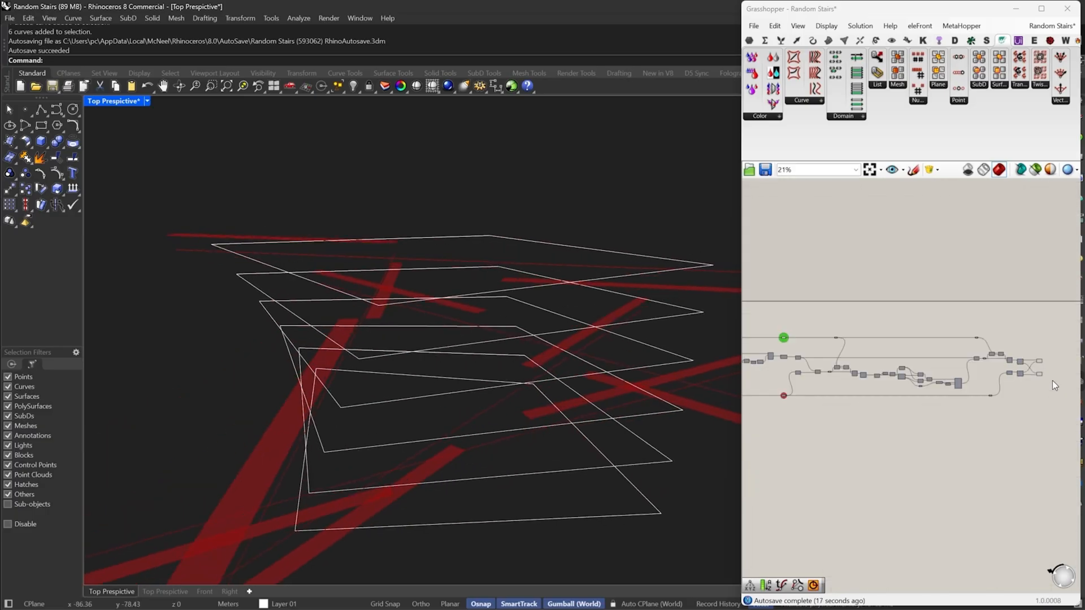
pyautogui.scroll(-3, 1051, 383)
pyautogui.moveTo(927, 395); pyautogui.dragTo(1011, 409, button='right')
pyautogui.scroll(6, 910, 397)
pyautogui.scroll(9, 904, 405)
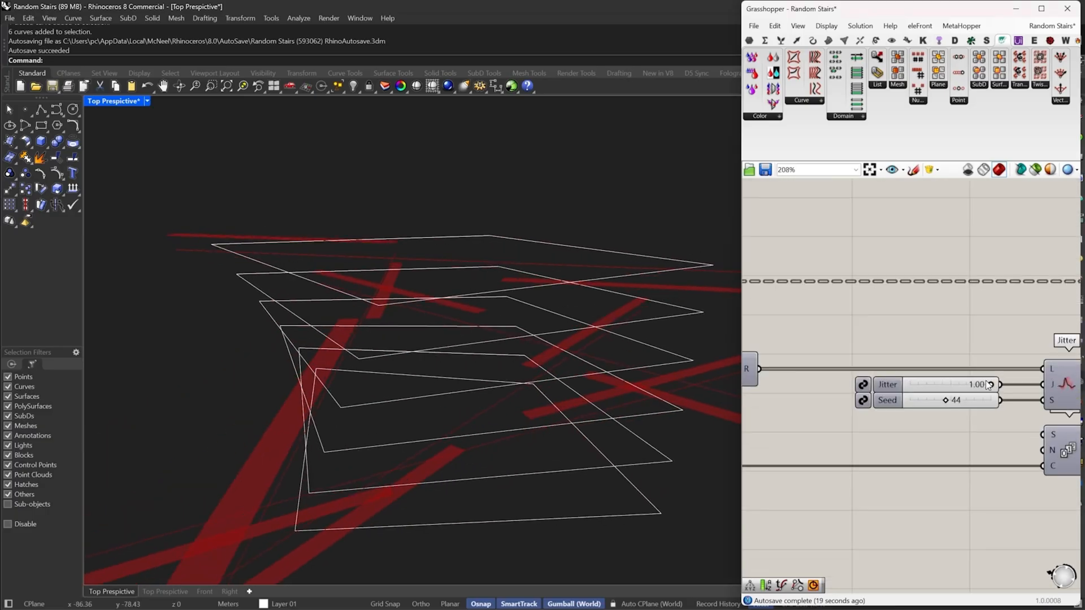
pyautogui.moveTo(992, 387); pyautogui.dragTo(755, 382)
pyautogui.moveTo(595, 298); pyautogui.dragTo(577, 412, button='right')
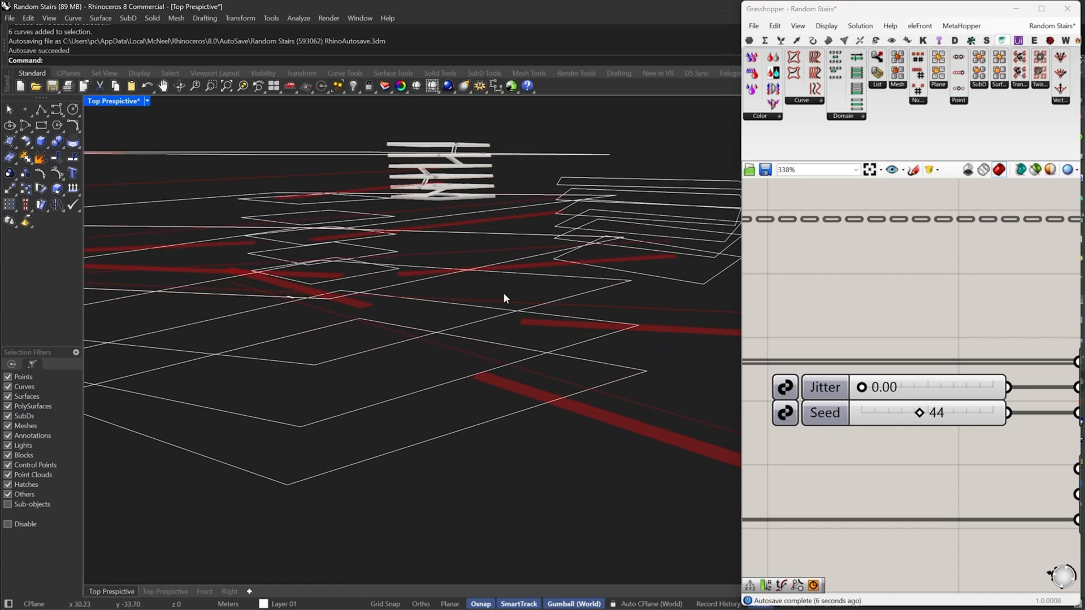
pyautogui.moveTo(504, 298); pyautogui.dragTo(549, 183, button='right')
pyautogui.scroll(3, 552, 240)
pyautogui.scroll(1, 553, 243)
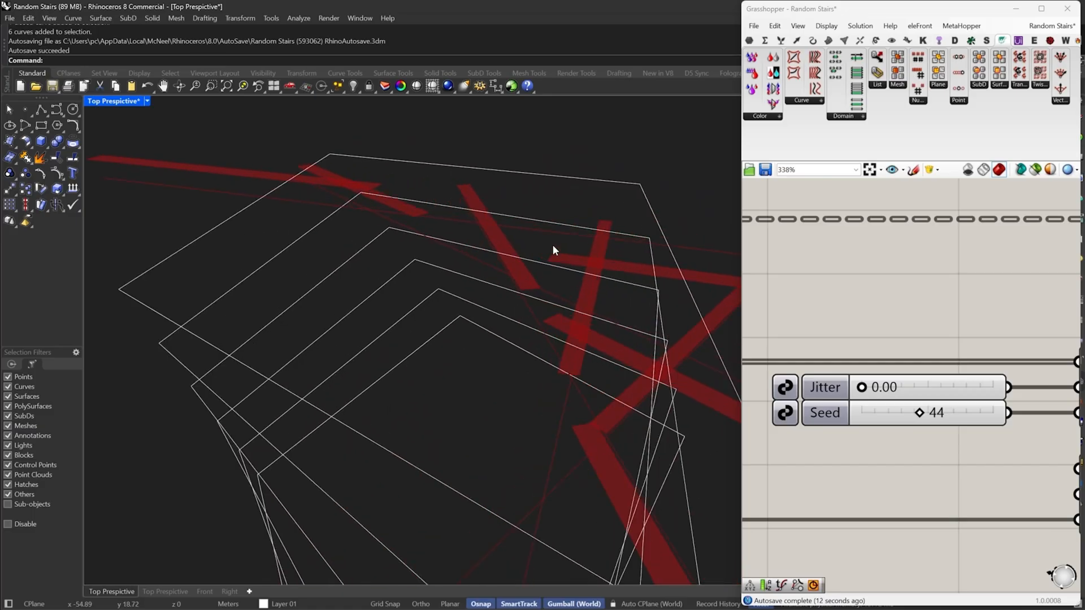
pyautogui.scroll(-1, 368, 209)
pyautogui.scroll(-3, 369, 209)
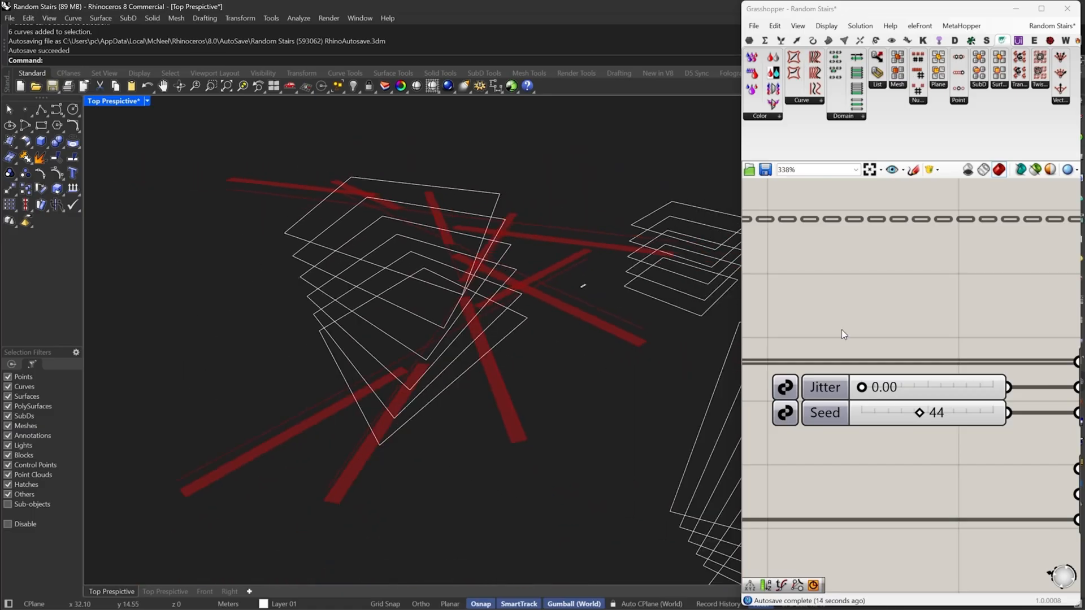
# Add a Surface parameter above the Project components and feed it from the upper List Item's +1 output
pyautogui.scroll(-5, 842, 334)
pyautogui.scroll(4, 960, 338)
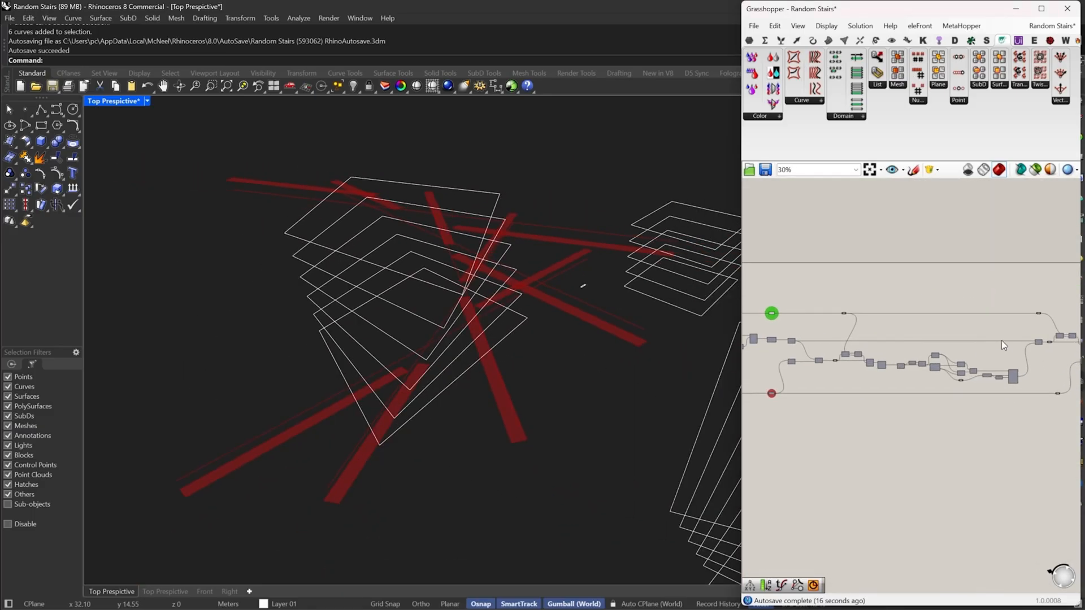
pyautogui.moveTo(921, 319); pyautogui.dragTo(898, 323, button='right')
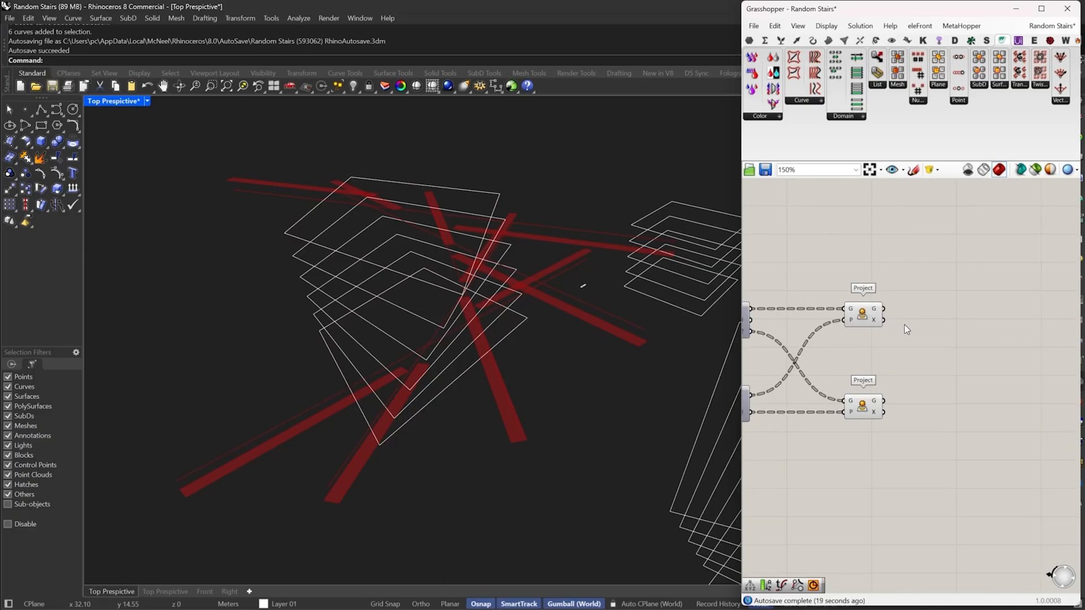
pyautogui.click(749, 41)
pyautogui.moveTo(773, 89); pyautogui.dragTo(830, 262)
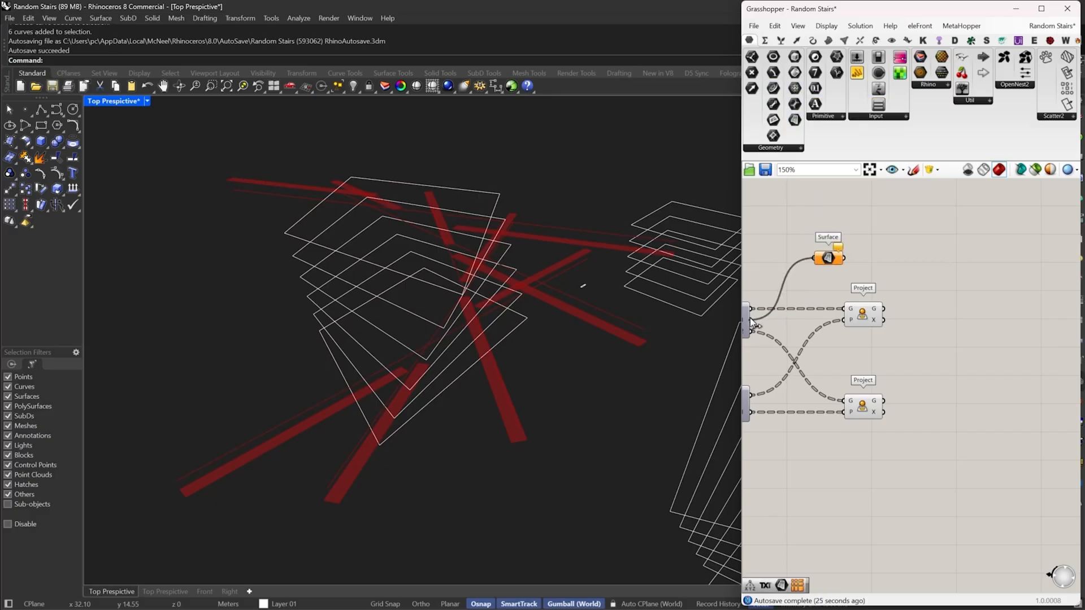
pyautogui.moveTo(750, 318); pyautogui.dragTo(752, 320)
pyautogui.moveTo(825, 260); pyautogui.dragTo(863, 204)
# Highlight the two Project components and the Surface parameter in turn to check which strips each one holds
pyautogui.moveTo(898, 295); pyautogui.dragTo(960, 254, button='right')
pyautogui.moveTo(965, 254); pyautogui.dragTo(821, 475)
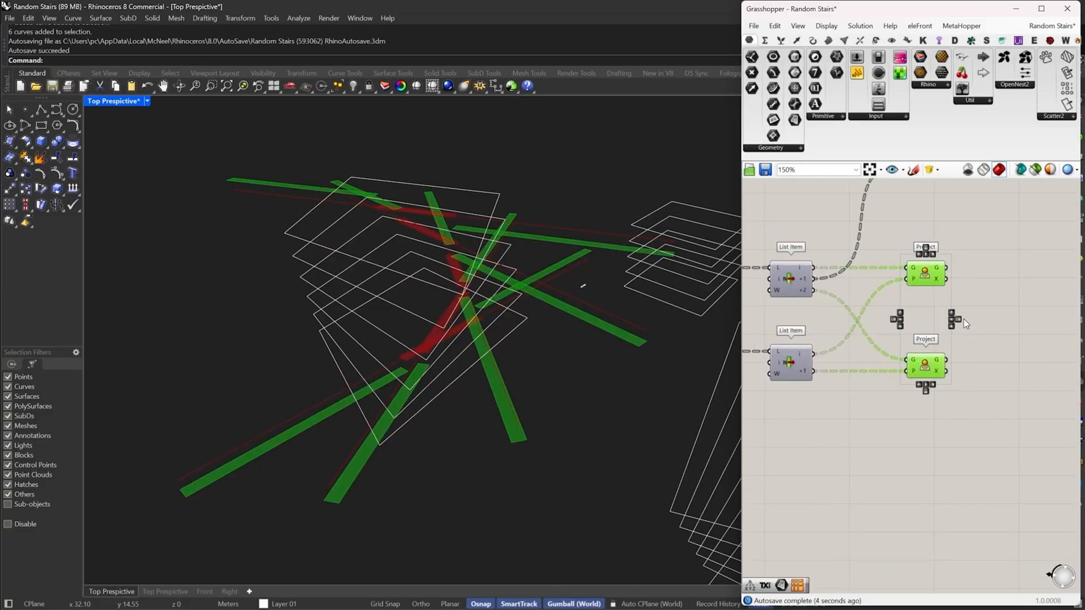
pyautogui.moveTo(1020, 297); pyautogui.dragTo(930, 319, button='right')
pyautogui.moveTo(884, 294); pyautogui.dragTo(1024, 306, button='right')
pyautogui.scroll(-3, 1024, 306)
pyautogui.moveTo(1020, 280); pyautogui.dragTo(955, 226)
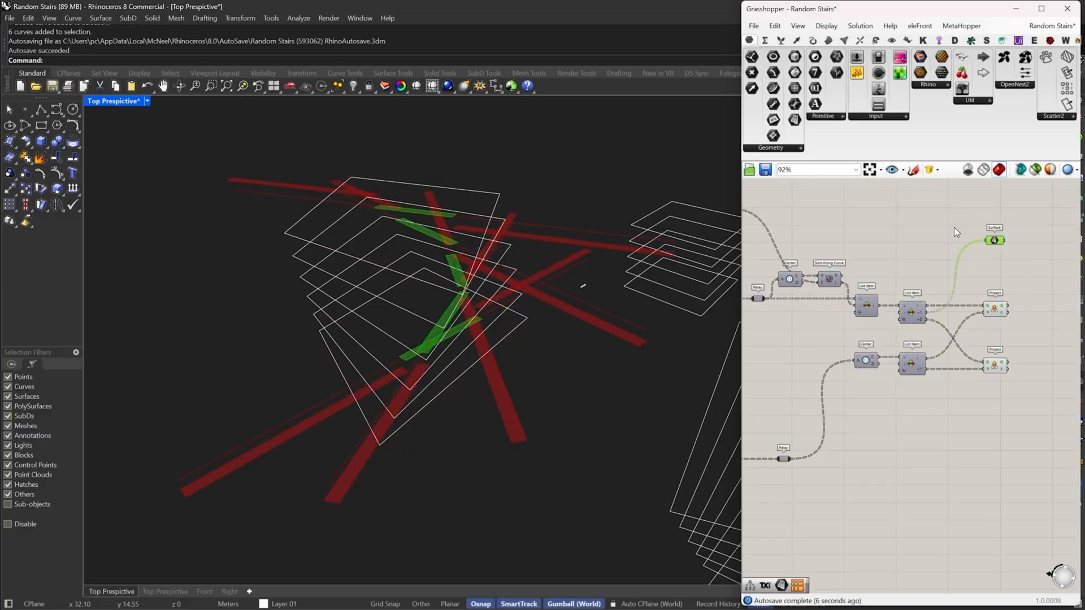
# Turn off the preview of all the components upstream of the final sorting and List Item section
pyautogui.scroll(-8, 953, 227)
pyautogui.moveTo(1000, 393); pyautogui.dragTo(705, 262)
pyautogui.middleClick(822, 236)
pyautogui.click(828, 260)
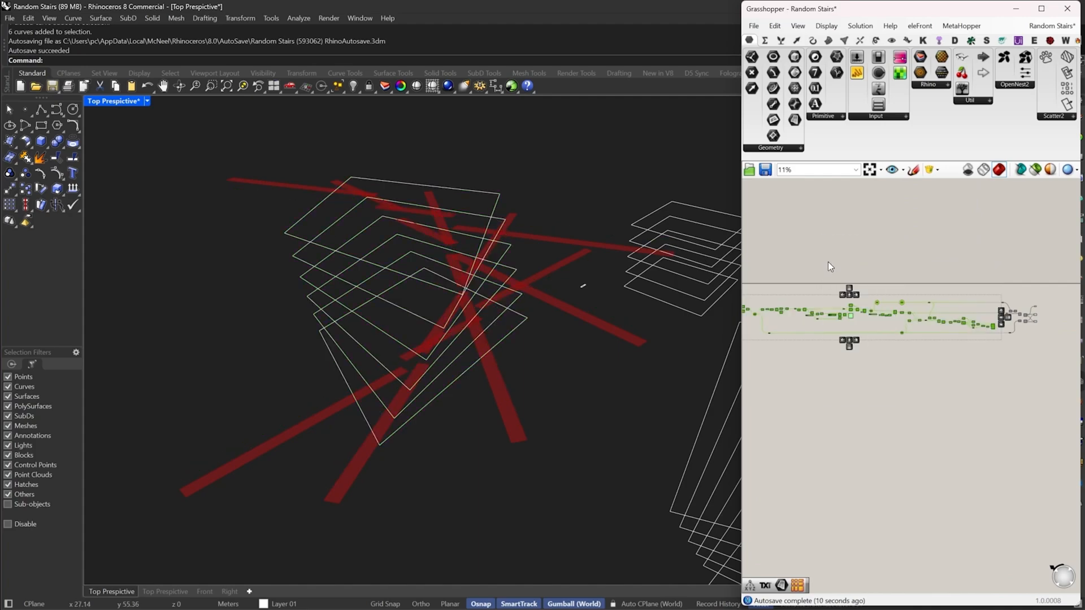
pyautogui.moveTo(830, 266); pyautogui.dragTo(964, 274, button='right')
pyautogui.click(995, 277)
pyautogui.scroll(3, 1013, 303)
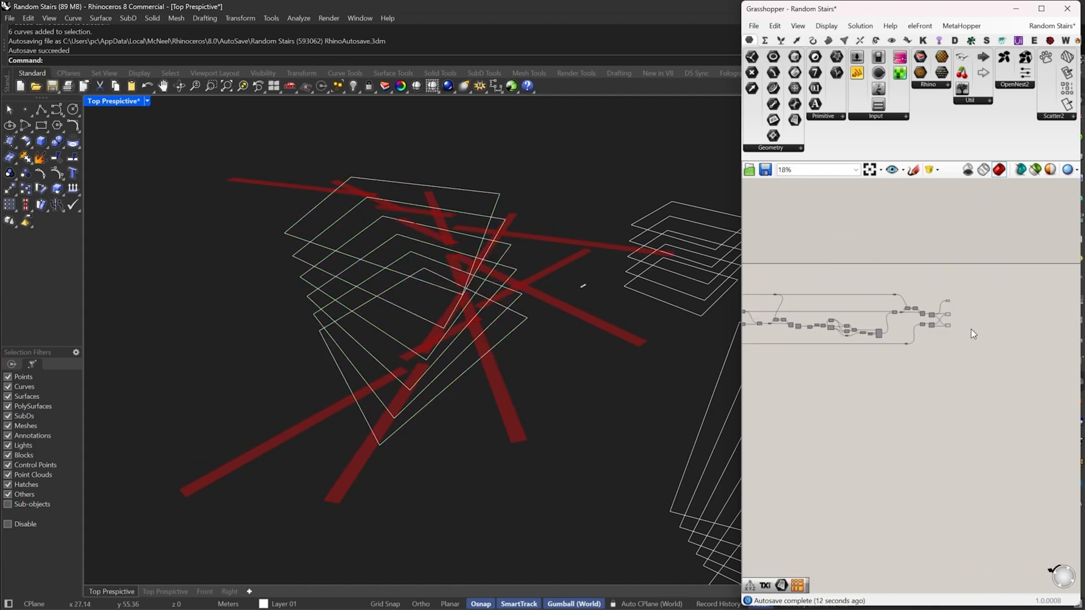
pyautogui.scroll(8, 940, 299)
pyautogui.moveTo(960, 297); pyautogui.dragTo(893, 301, button='right')
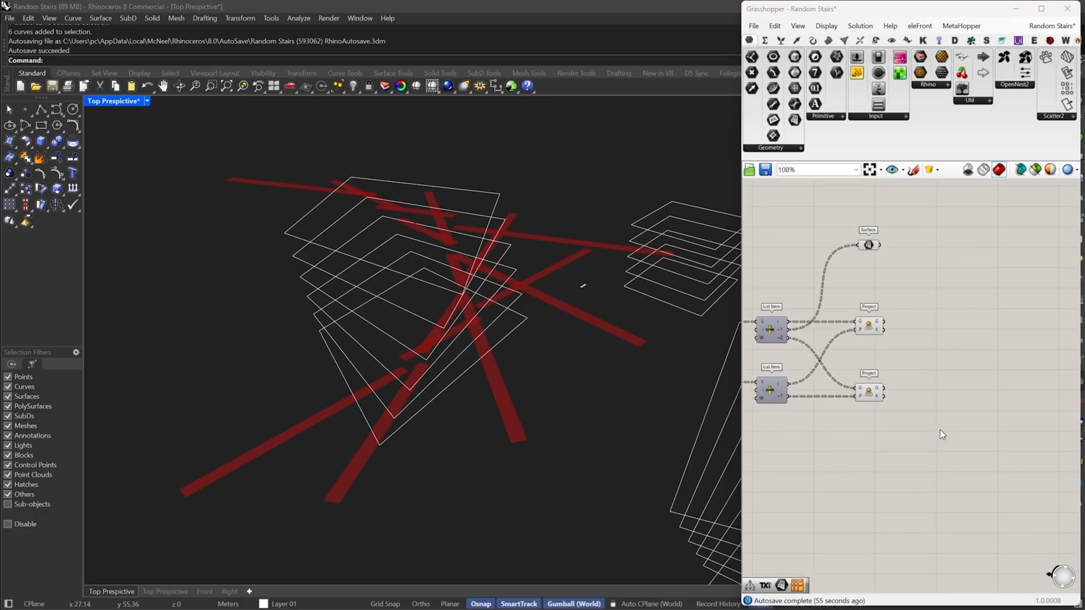
# Align the three Relays ahead of the final sorting section on one vertical line
pyautogui.moveTo(471, 221); pyautogui.dragTo(383, 245, button='right')
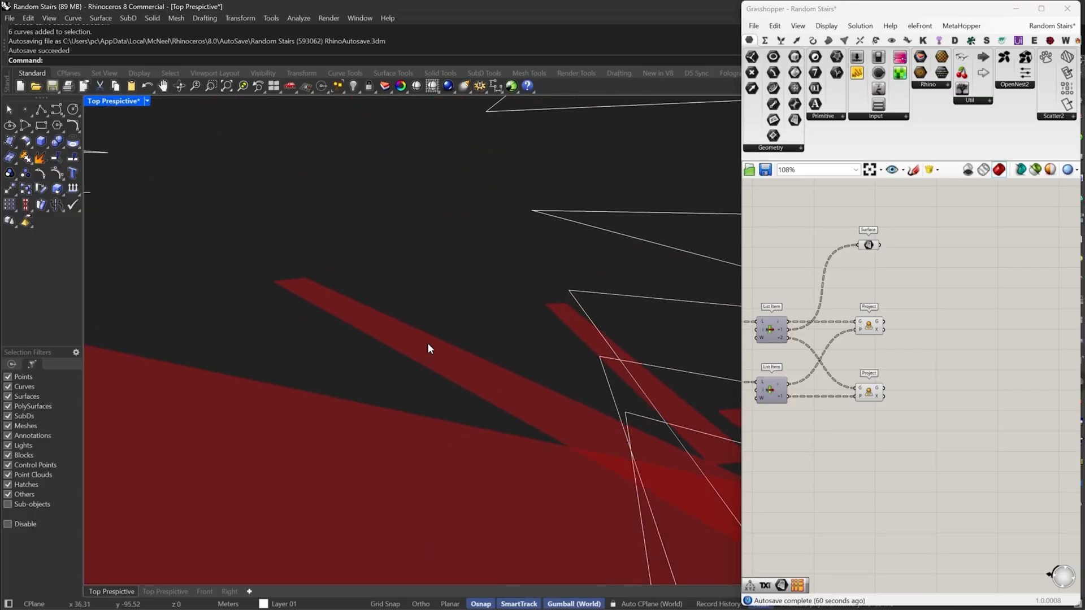
pyautogui.moveTo(428, 347); pyautogui.dragTo(557, 362, button='right')
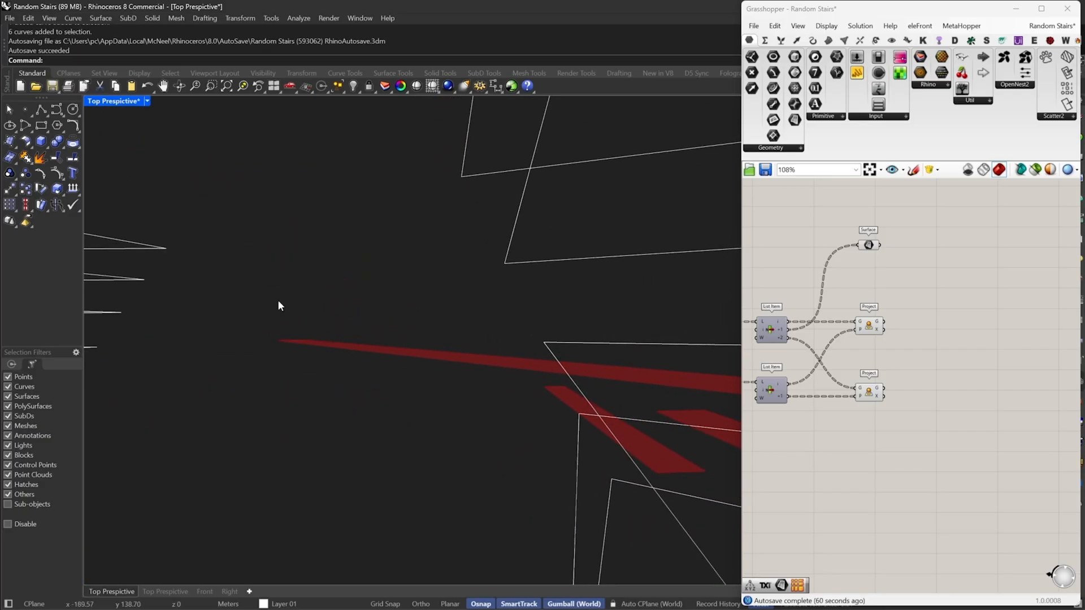
pyautogui.moveTo(581, 350); pyautogui.dragTo(578, 348, button='right')
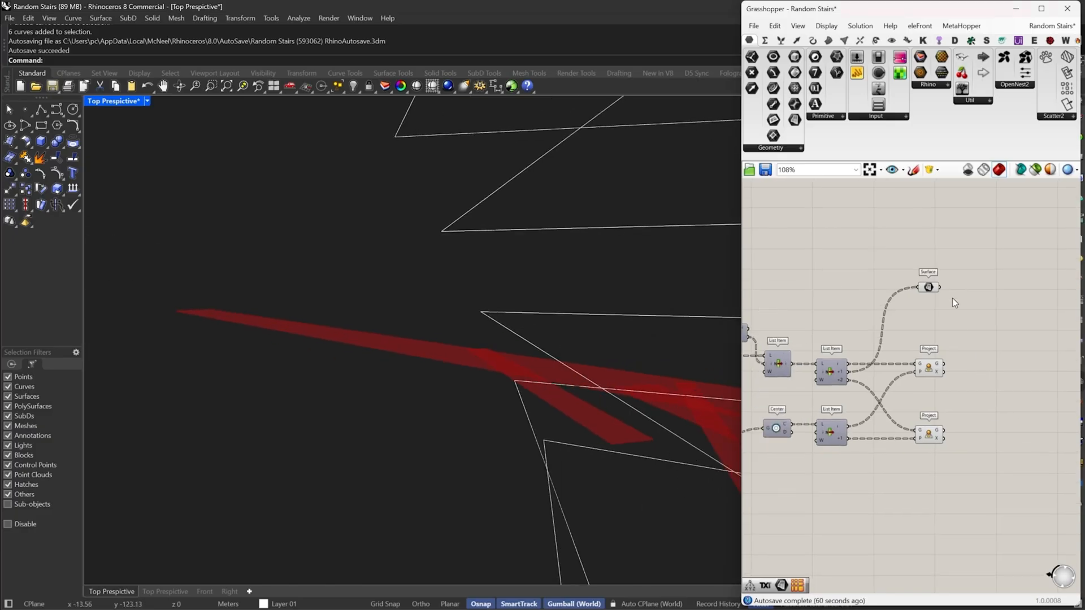
pyautogui.scroll(-5, 981, 344)
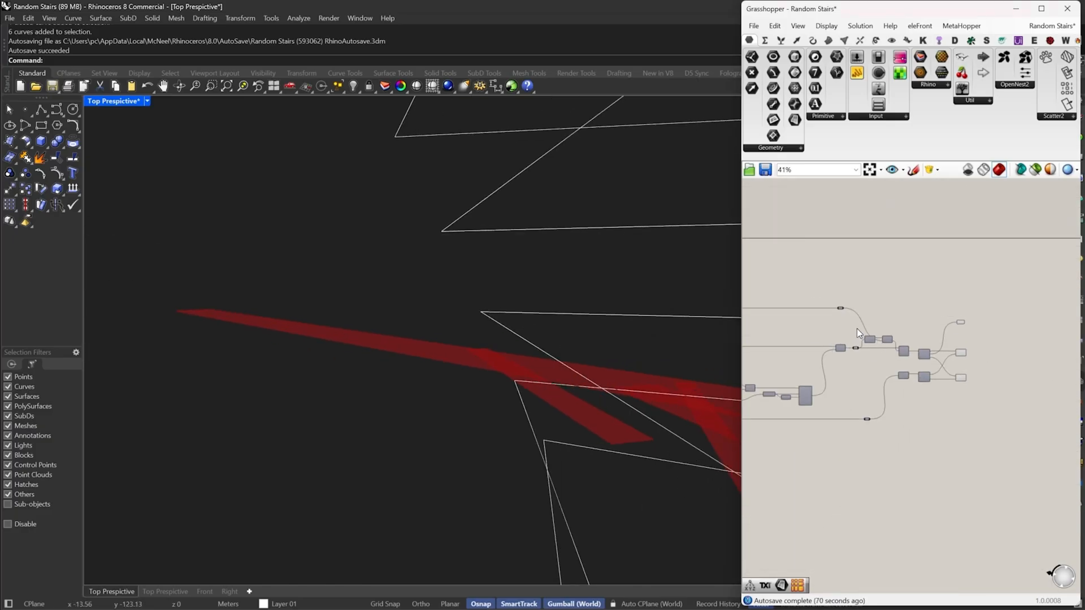
pyautogui.scroll(4, 857, 328)
pyautogui.moveTo(885, 566); pyautogui.dragTo(842, 371)
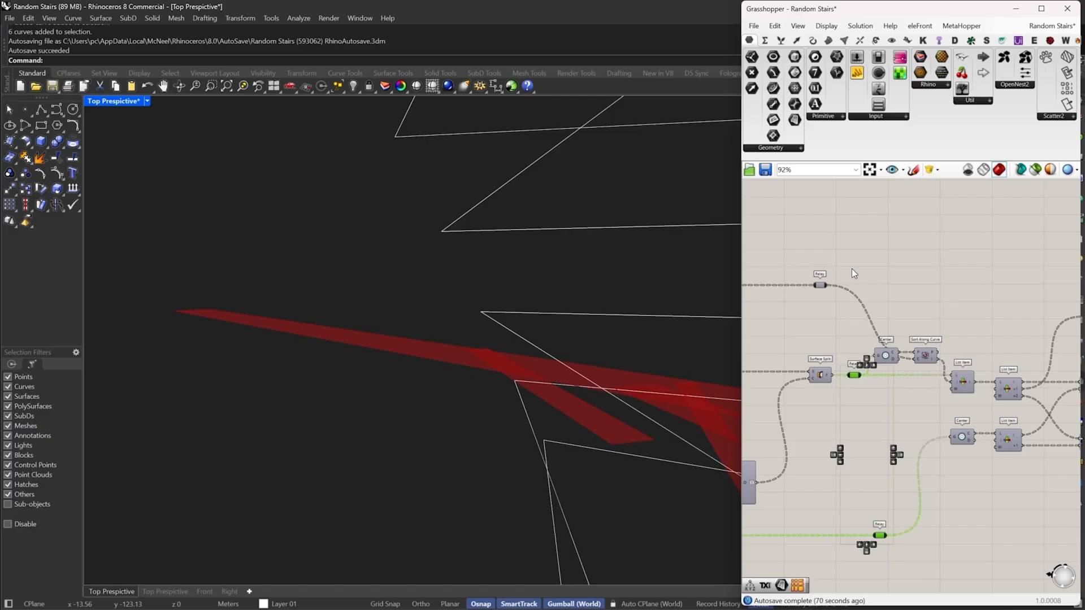
pyautogui.keyDown('shift'); pyautogui.moveTo(852, 269); pyautogui.dragTo(814, 296); pyautogui.keyUp('shift')
pyautogui.click(851, 277)
# Add a Boundary Surfaces component below the lower List Item and feed its E input from the lower Relay
pyautogui.scroll(-7, 890, 322)
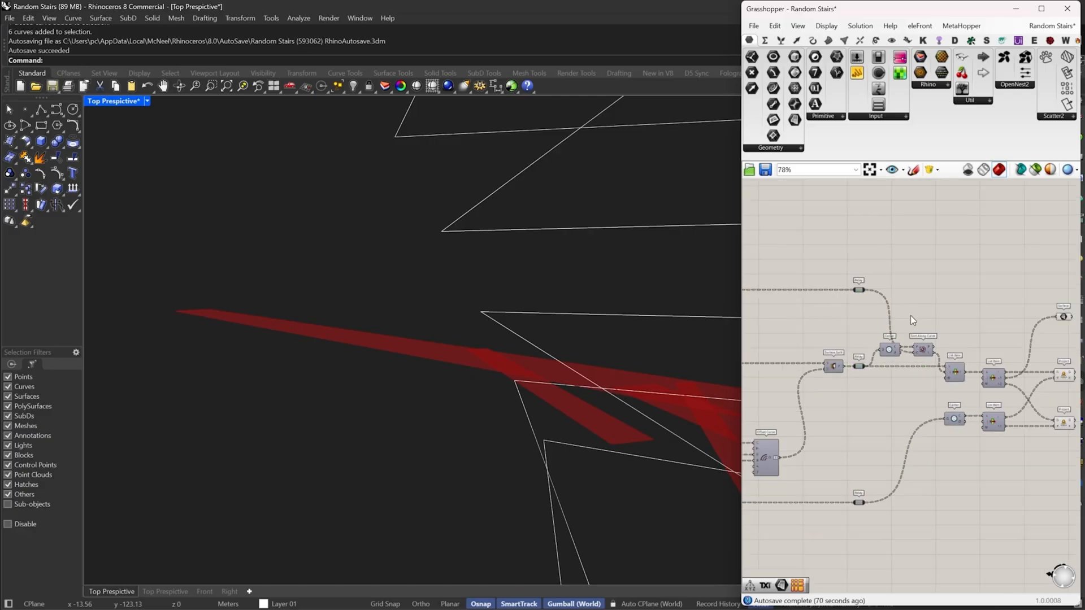
pyautogui.moveTo(937, 368); pyautogui.dragTo(843, 399, button='right')
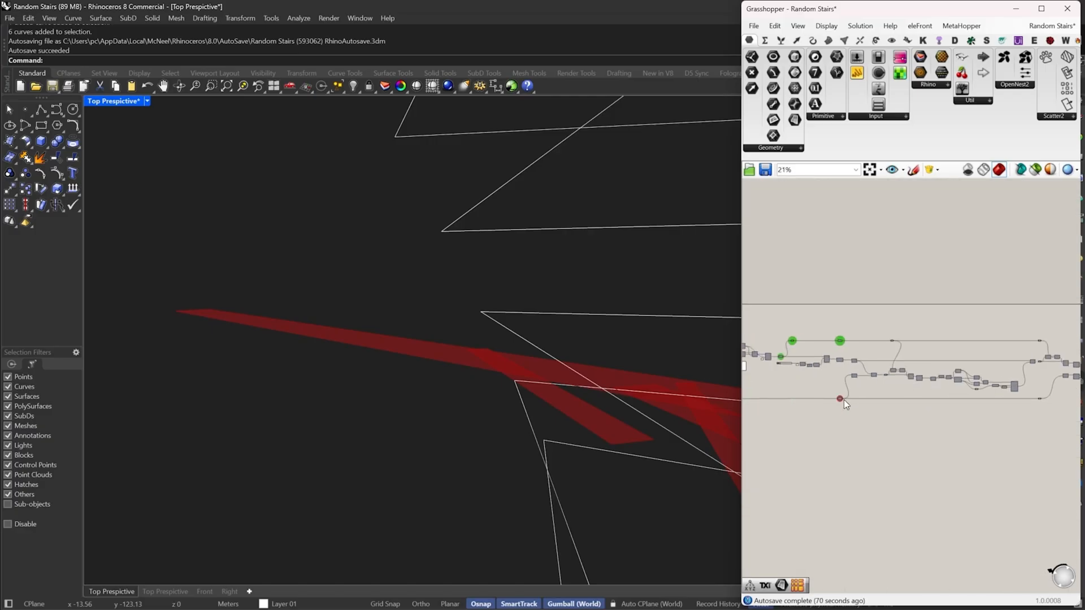
pyautogui.scroll(7, 842, 398)
pyautogui.moveTo(840, 397)
pyautogui.scroll(-6, 839, 397)
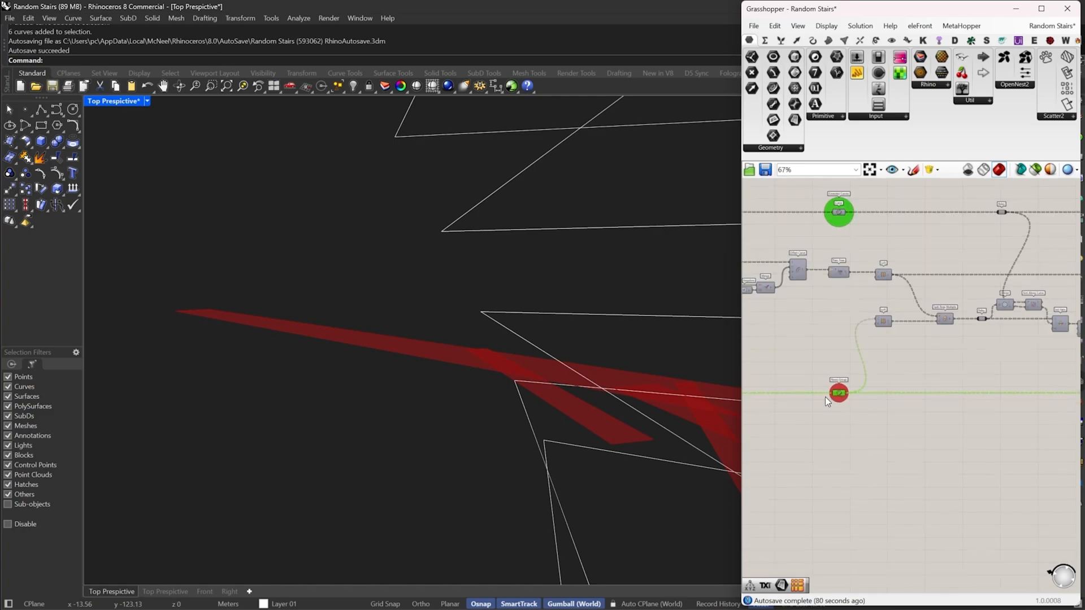
pyautogui.moveTo(938, 404); pyautogui.dragTo(741, 400, button='right')
pyautogui.scroll(6, 958, 370)
pyautogui.doubleClick(926, 416)
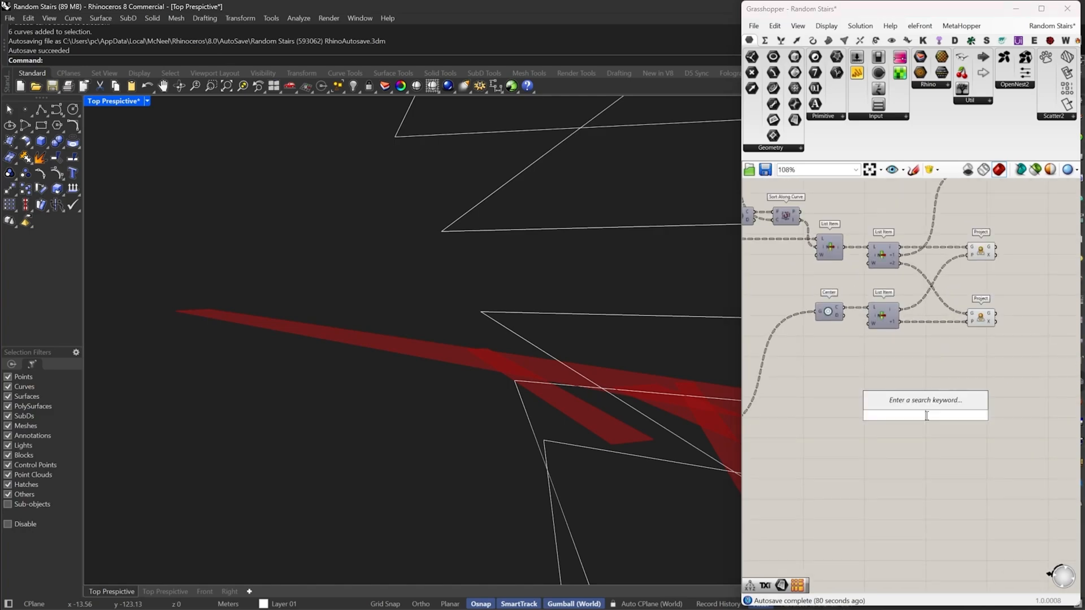
pyautogui.write('boundary')
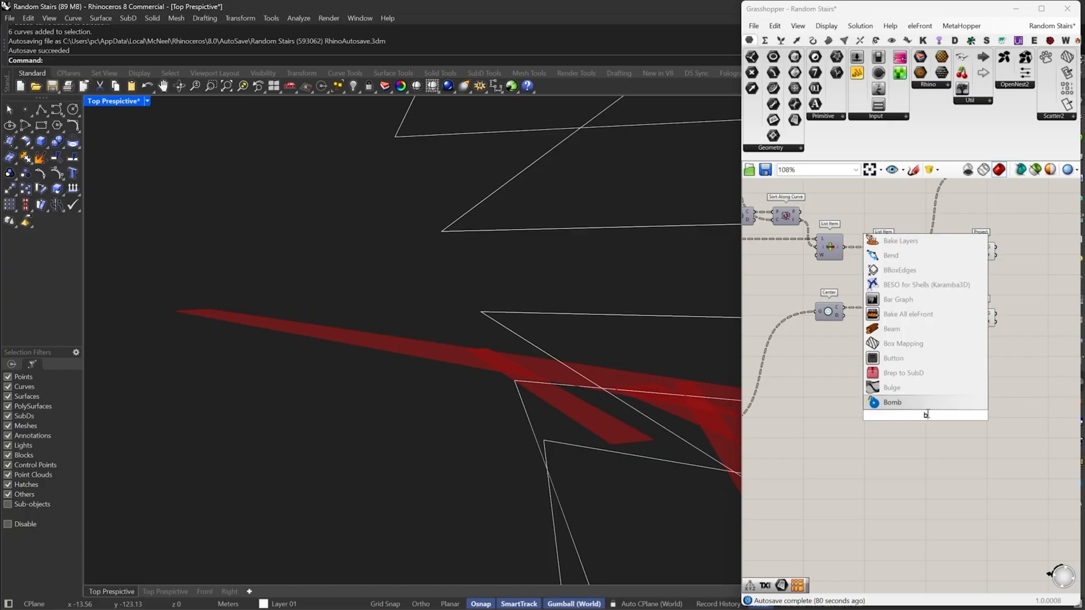
pyautogui.click(930, 392)
pyautogui.moveTo(912, 415); pyautogui.dragTo(818, 428)
pyautogui.moveTo(936, 427); pyautogui.dragTo(887, 419, button='right')
pyautogui.scroll(2, 984, 406)
pyautogui.moveTo(985, 405); pyautogui.dragTo(926, 422)
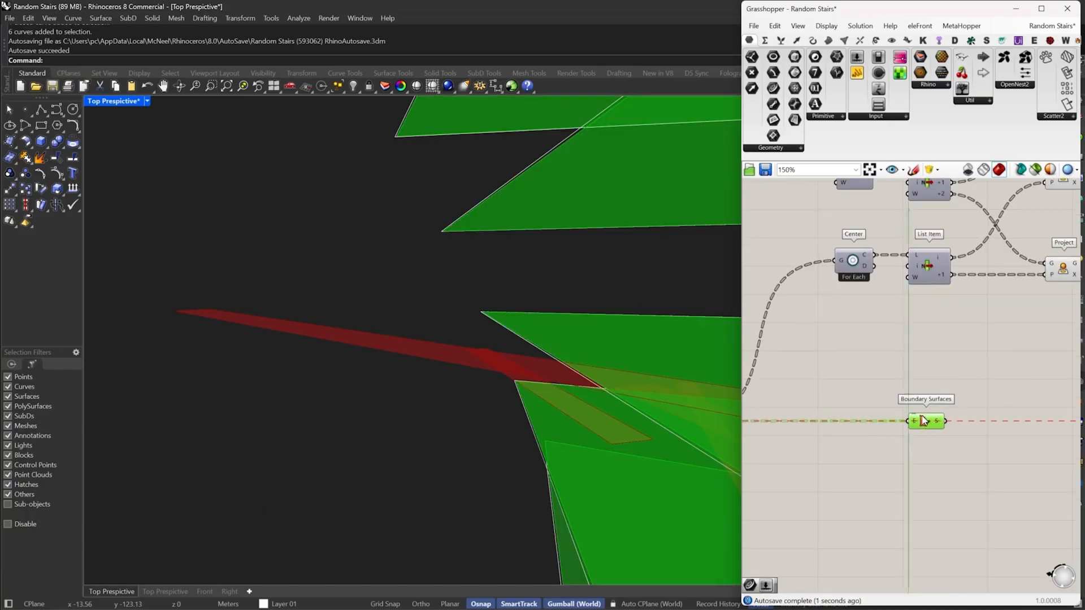
# Add an Offset Surface component beyond Boundary Surfaces and feed its S input from the boundary output
pyautogui.doubleClick(994, 396)
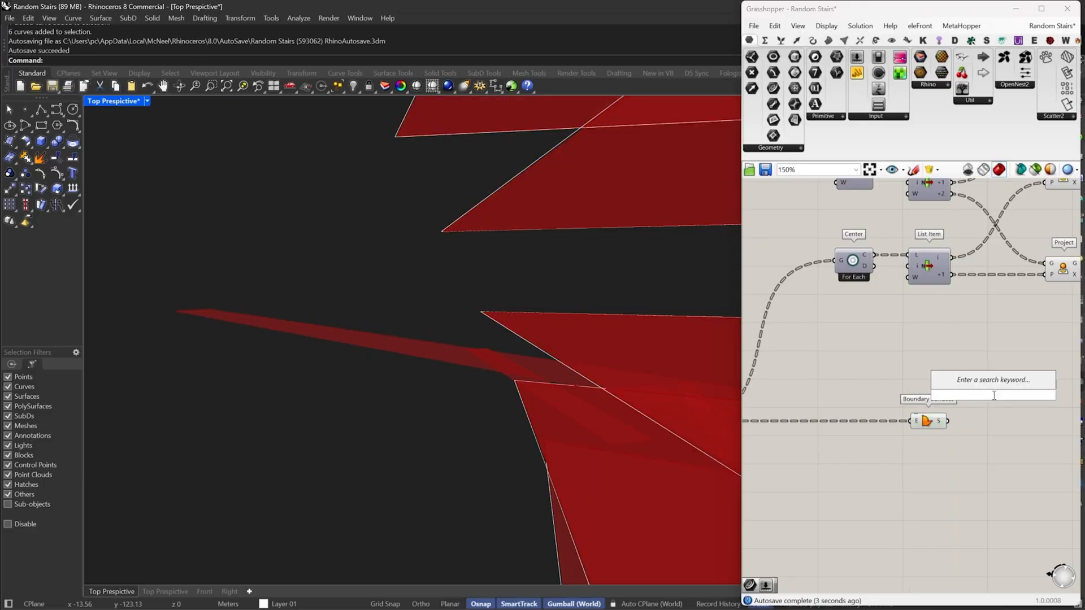
pyautogui.write('off')
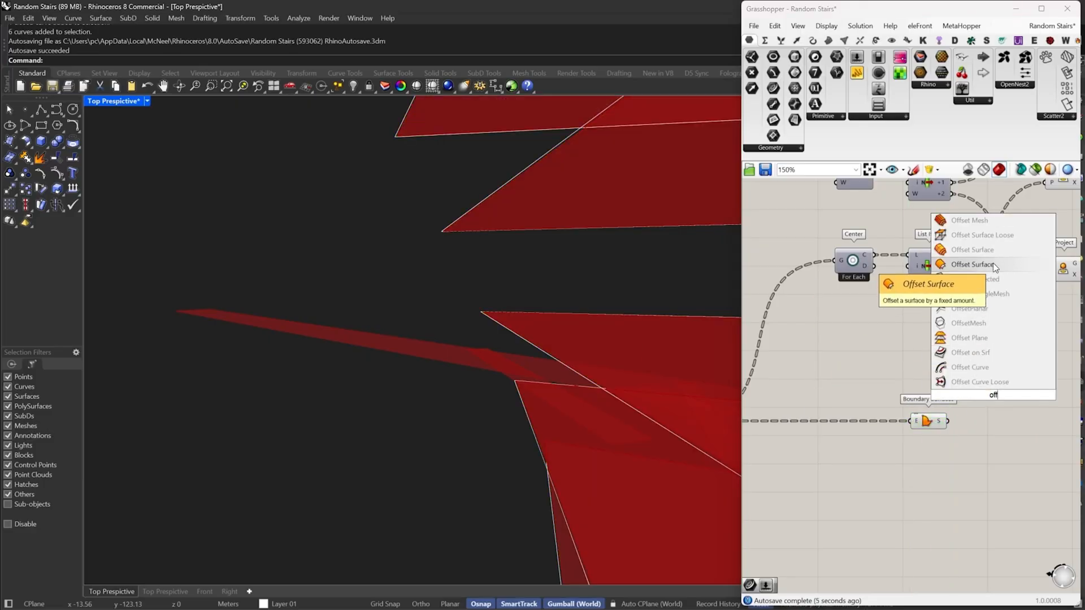
pyautogui.click(992, 263)
pyautogui.scroll(2, 983, 376)
pyautogui.moveTo(929, 438); pyautogui.dragTo(1079, 451)
pyautogui.moveTo(1077, 451); pyautogui.dragTo(1010, 450, button='right')
pyautogui.moveTo(1032, 443); pyautogui.dragTo(1040, 445)
# Add a number slider set to 0.5 for Offset Surface's Distance input and shift Offset Surface to make room
pyautogui.moveTo(961, 444); pyautogui.dragTo(960, 422, button='right')
pyautogui.doubleClick(890, 466)
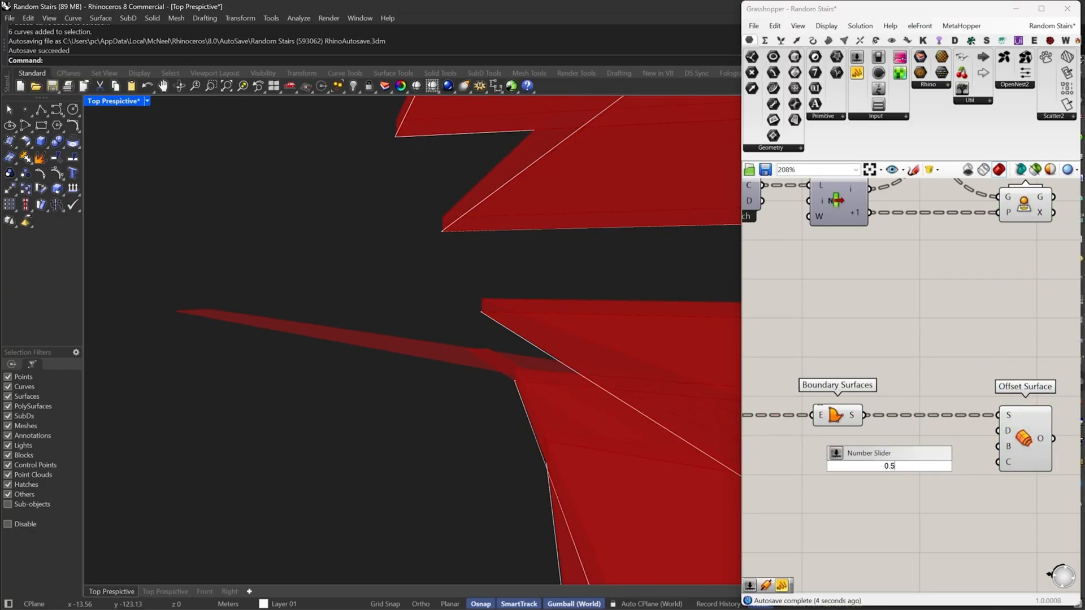
pyautogui.press('Return')
pyautogui.scroll(2, 1022, 444)
pyautogui.moveTo(882, 478); pyautogui.dragTo(871, 422)
pyautogui.scroll(-3, 931, 434)
pyautogui.scroll(-1, 931, 434)
pyautogui.moveTo(1009, 499); pyautogui.dragTo(881, 393)
pyautogui.moveTo(978, 439); pyautogui.dragTo(1021, 439)
# Add a Negative component, feed it from the 0.5 slider and wire its output into Offset Surface's B input
pyautogui.click(949, 476)
pyautogui.doubleClick(950, 478)
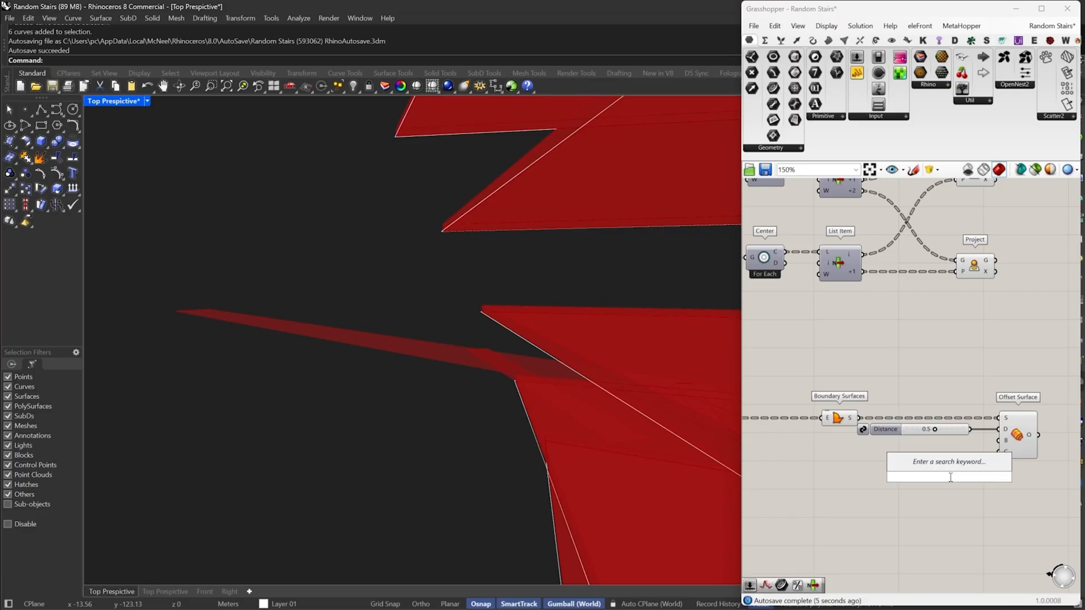
pyautogui.write('neg')
pyautogui.click(950, 452)
pyautogui.scroll(3, 1000, 446)
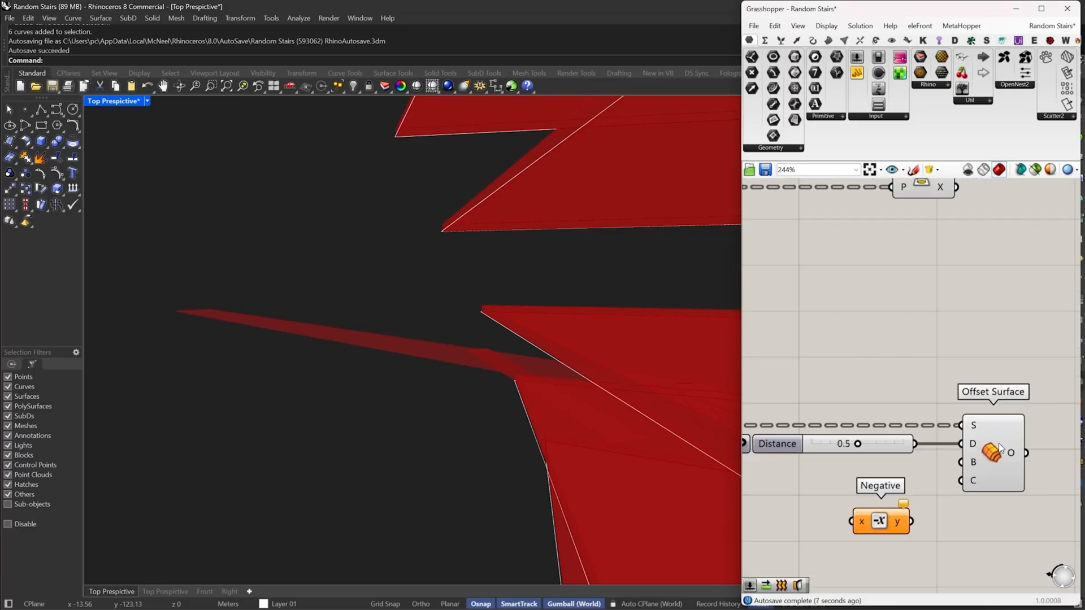
pyautogui.moveTo(999, 447); pyautogui.dragTo(1024, 447)
pyautogui.moveTo(922, 518); pyautogui.dragTo(916, 444)
pyautogui.click(1010, 455)
pyautogui.moveTo(1009, 454); pyautogui.dragTo(1036, 456)
pyautogui.moveTo(926, 486); pyautogui.dragTo(966, 463)
pyautogui.click(1046, 458)
pyautogui.scroll(-4, 1045, 457)
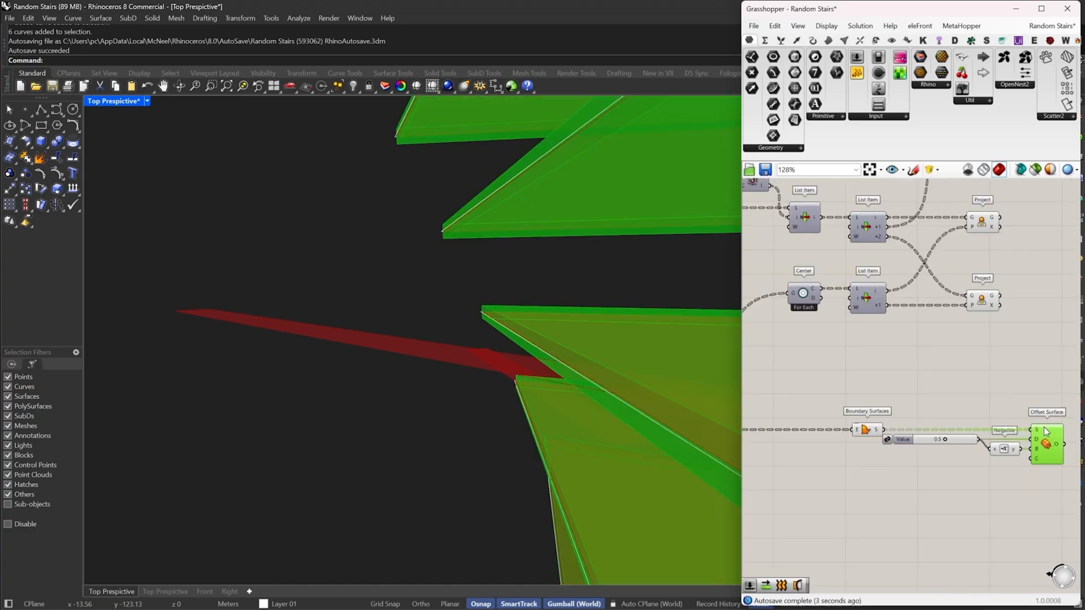
# Move the Boundary Surfaces, slider, Negative and Offset Surface components back along the canvas, lining Offset Surface up beneath the Project components
pyautogui.moveTo(1067, 413); pyautogui.dragTo(786, 500)
pyautogui.moveTo(870, 427); pyautogui.dragTo(775, 425)
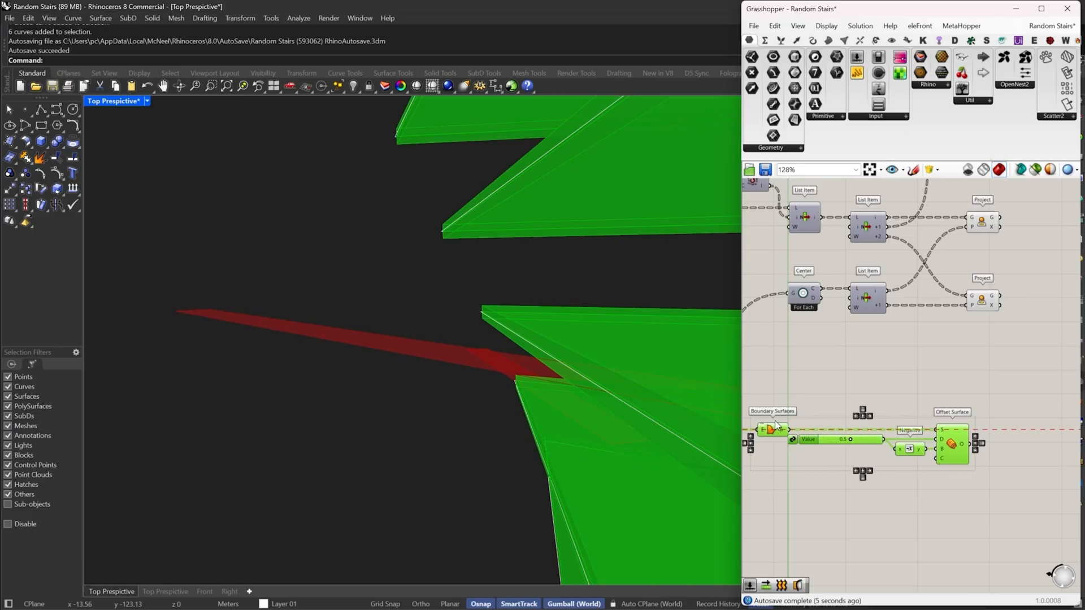
pyautogui.moveTo(1006, 409); pyautogui.dragTo(837, 488)
pyautogui.moveTo(948, 445); pyautogui.dragTo(981, 447)
pyautogui.click(1043, 326)
pyautogui.moveTo(1046, 324); pyautogui.dragTo(955, 369, button='right')
pyautogui.doubleClick(956, 368)
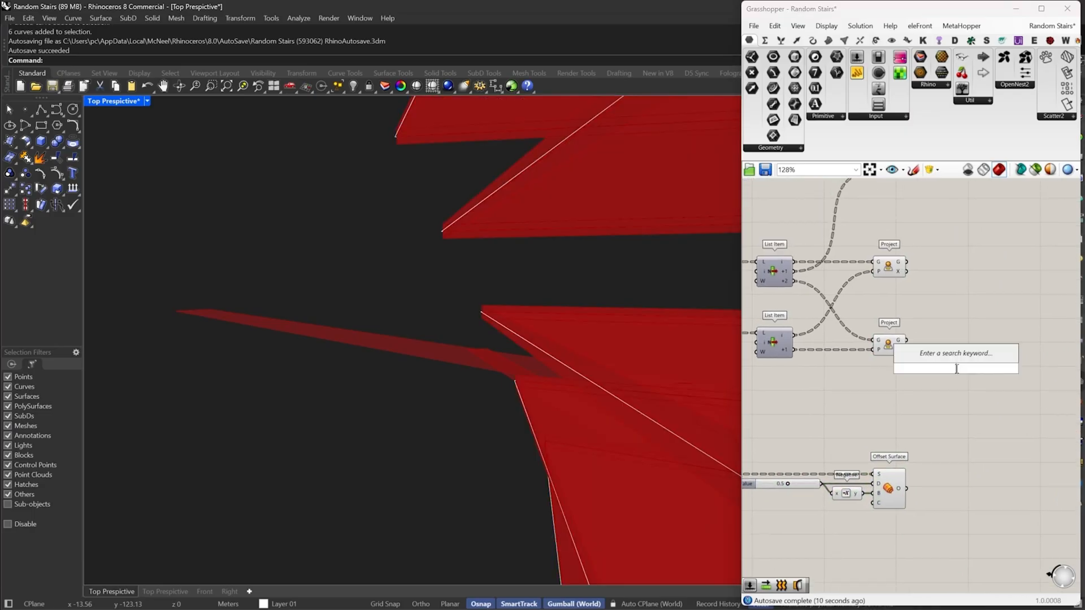
pyautogui.click(893, 346)
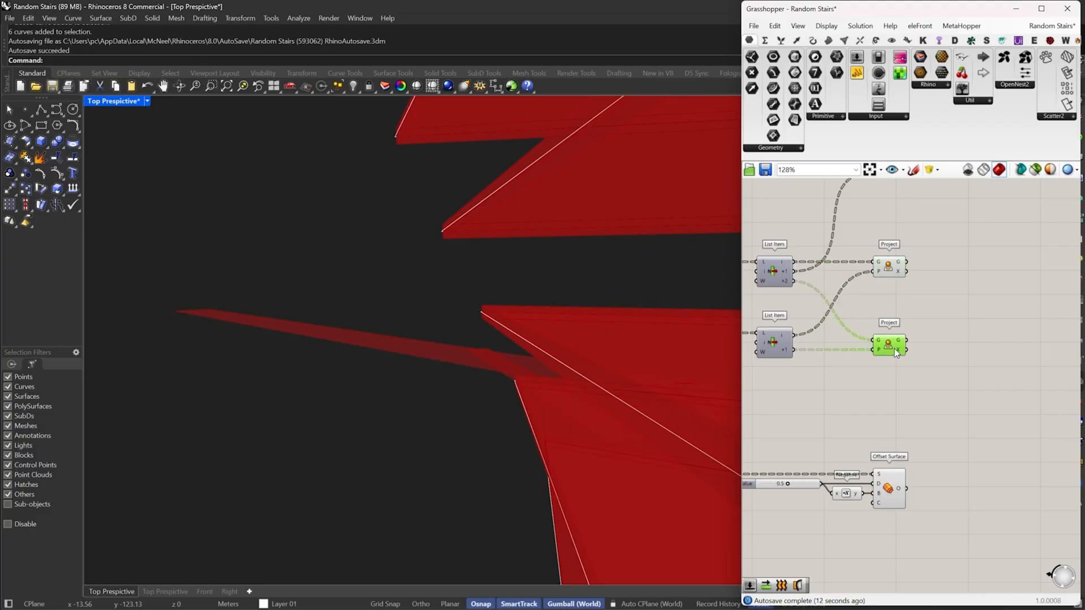
# Try flattening the Offset Surface output, then remove the flattening
pyautogui.rightClick(900, 487)
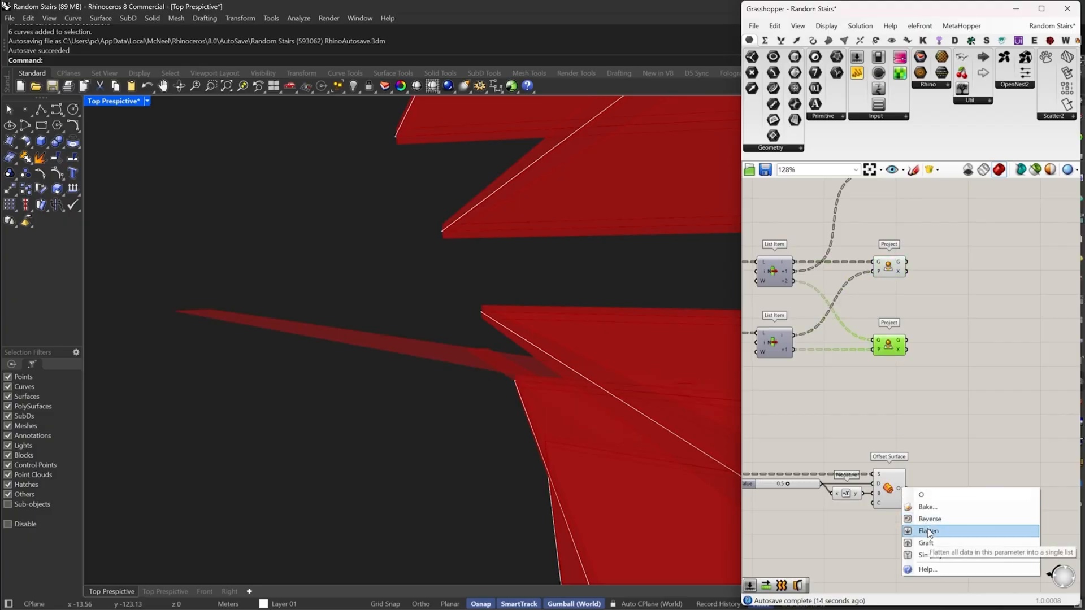
pyautogui.click(928, 528)
pyautogui.doubleClick(964, 322)
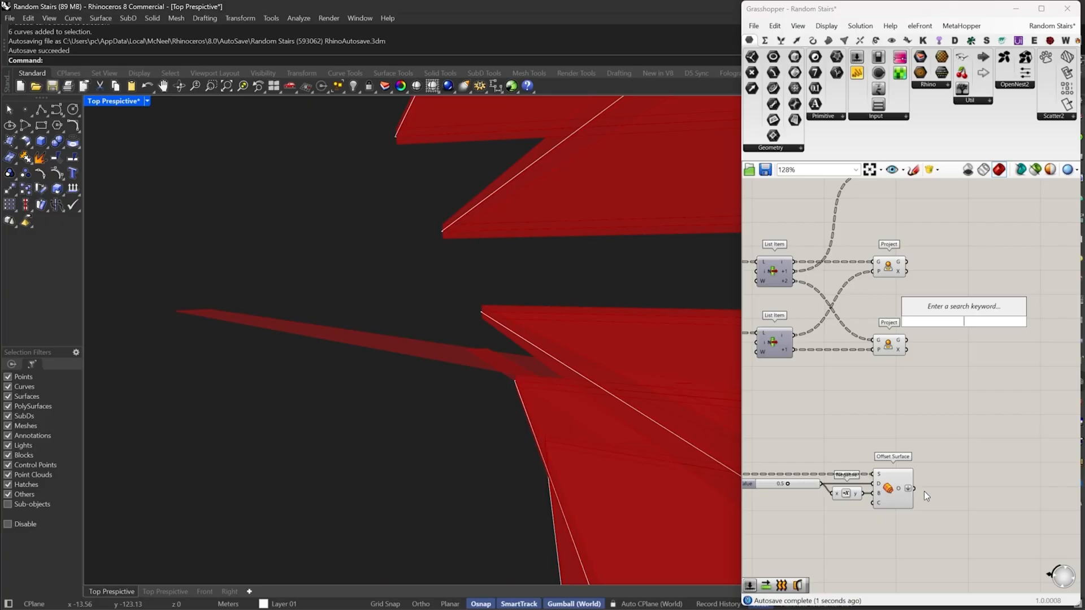
pyautogui.rightClick(910, 489)
pyautogui.click(928, 527)
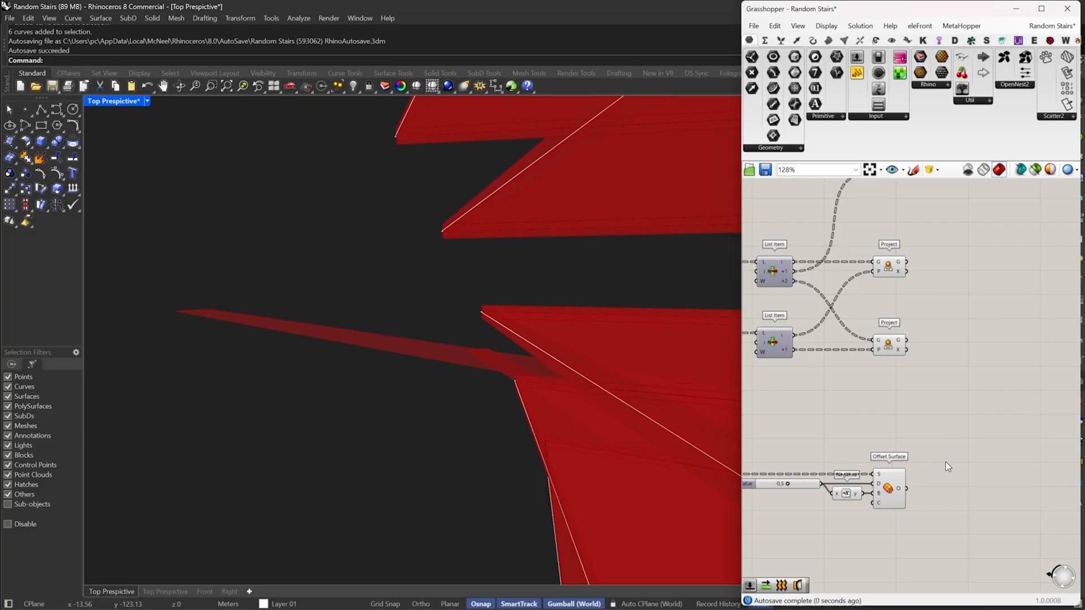
pyautogui.doubleClick(959, 383)
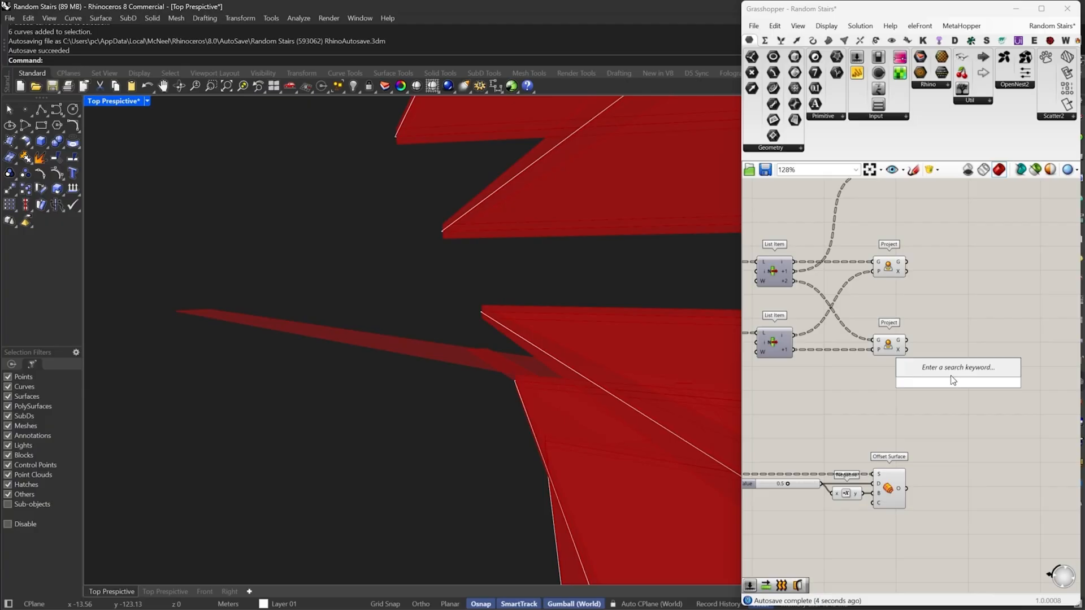
pyautogui.click(1048, 387)
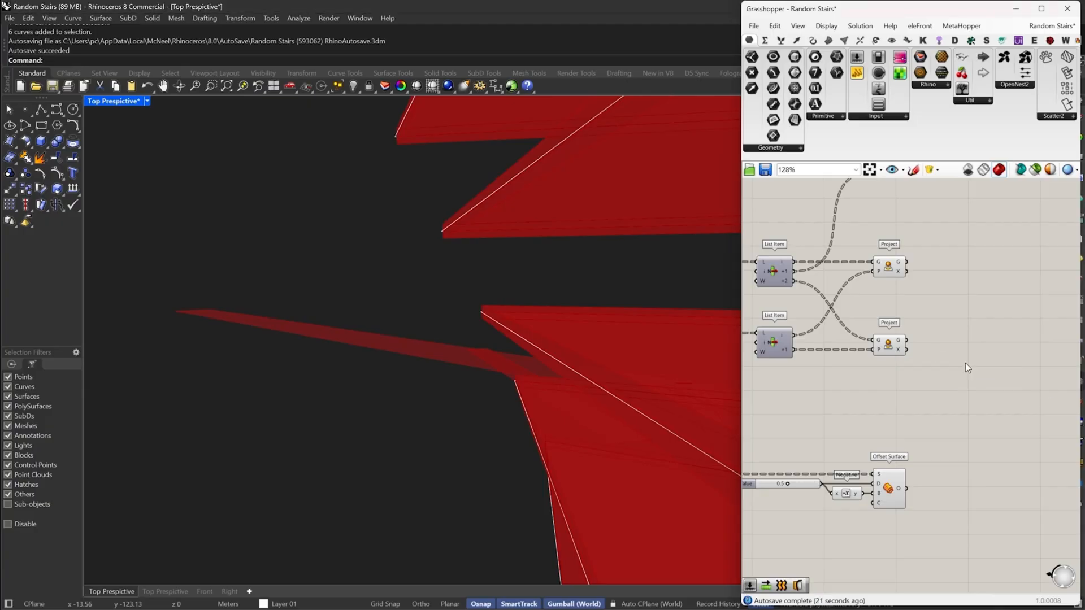
# Add a Split Brep Multiple component with the first Project's geometry as its brep and the Offset Surface output as cutters
pyautogui.moveTo(965, 363); pyautogui.dragTo(941, 387, button='right')
pyautogui.doubleClick(931, 310)
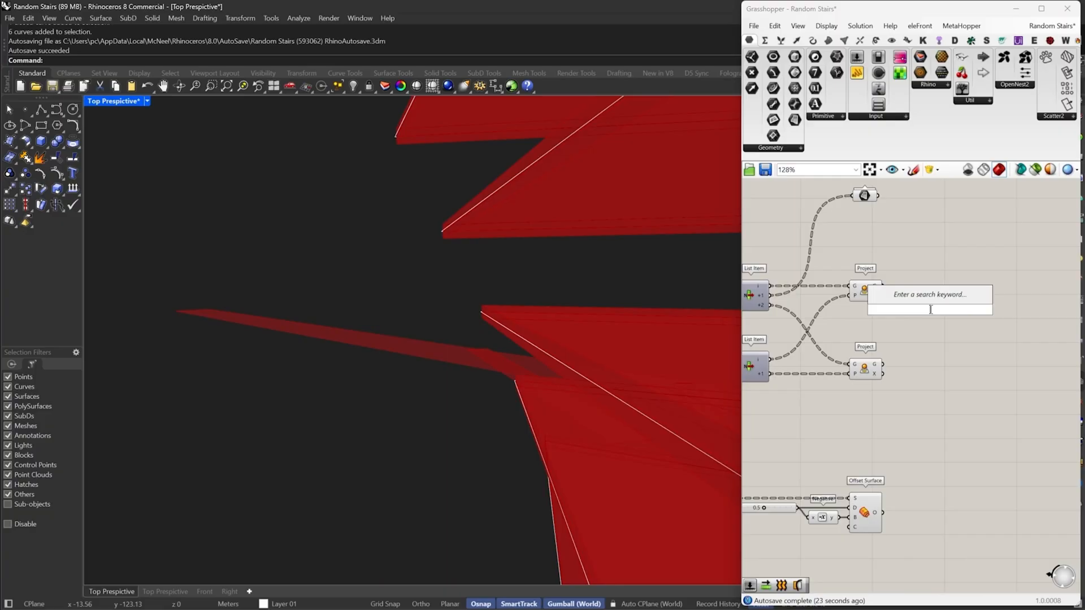
pyautogui.write('spli')
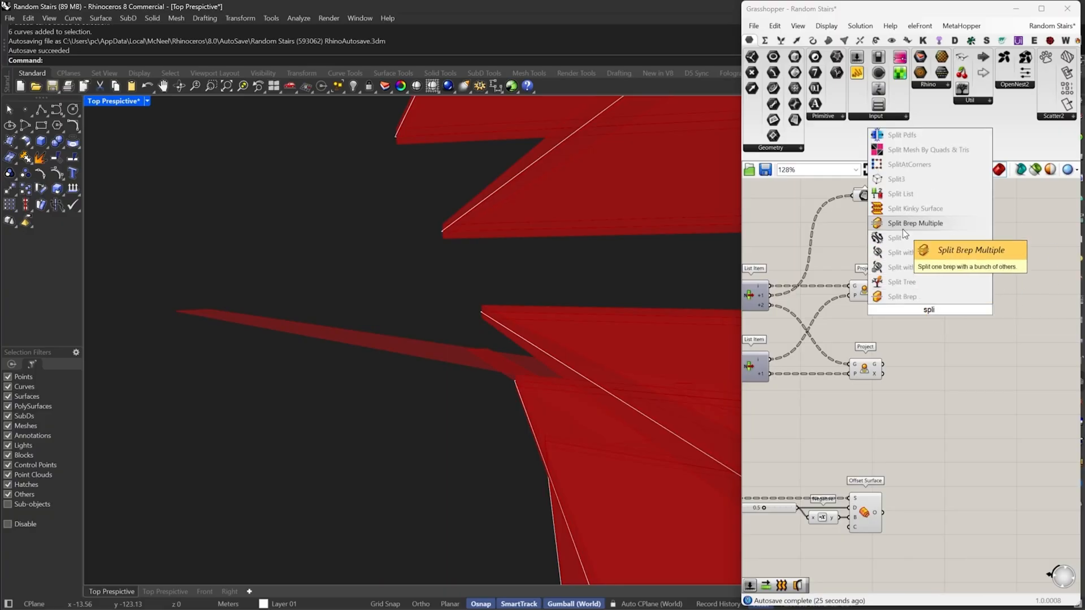
pyautogui.click(903, 228)
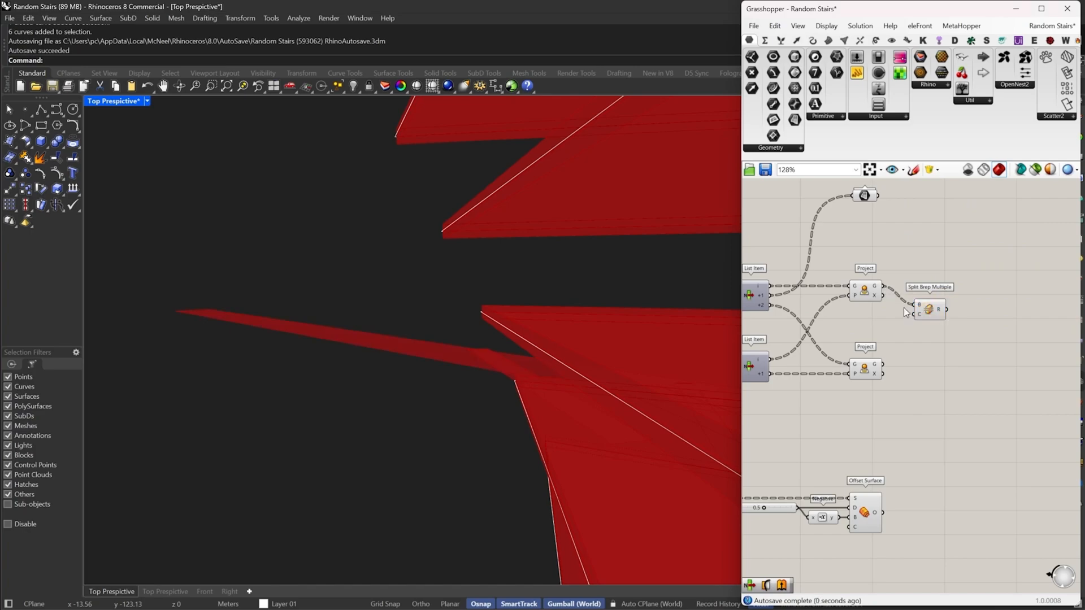
pyautogui.moveTo(919, 308); pyautogui.dragTo(884, 509)
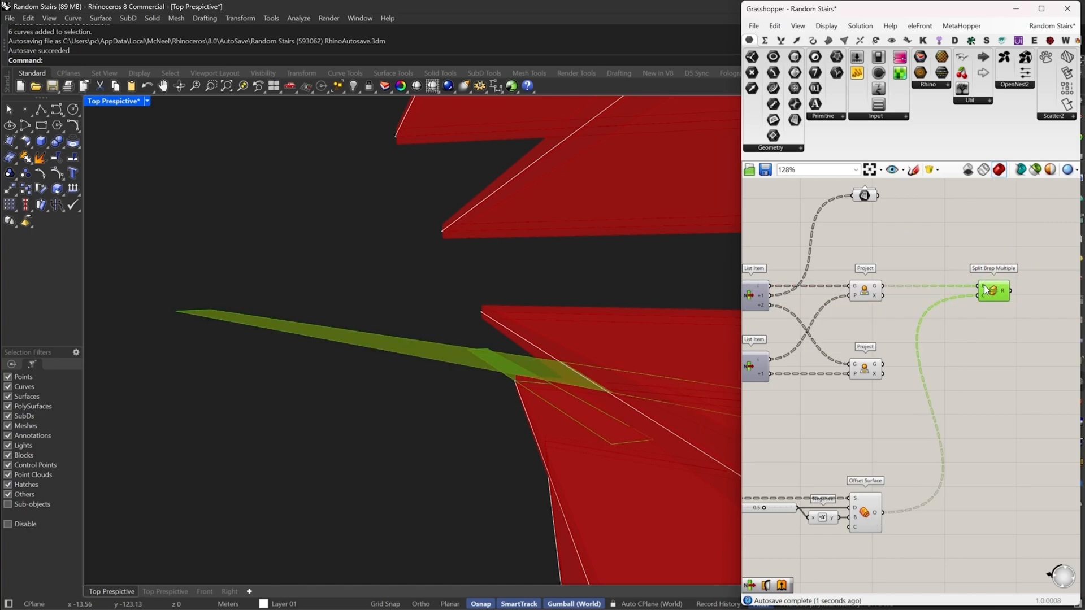
# Add a Trim Tree component after Offset Surface, feed it the offset output and simplify its tree input
pyautogui.moveTo(983, 298)
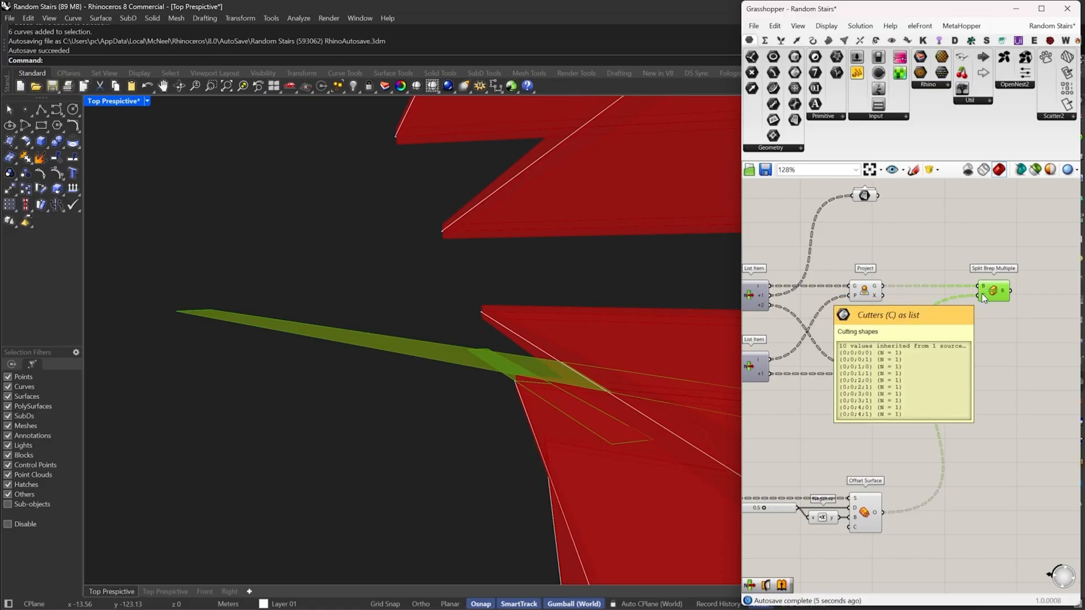
pyautogui.doubleClick(963, 465)
pyautogui.write('trim')
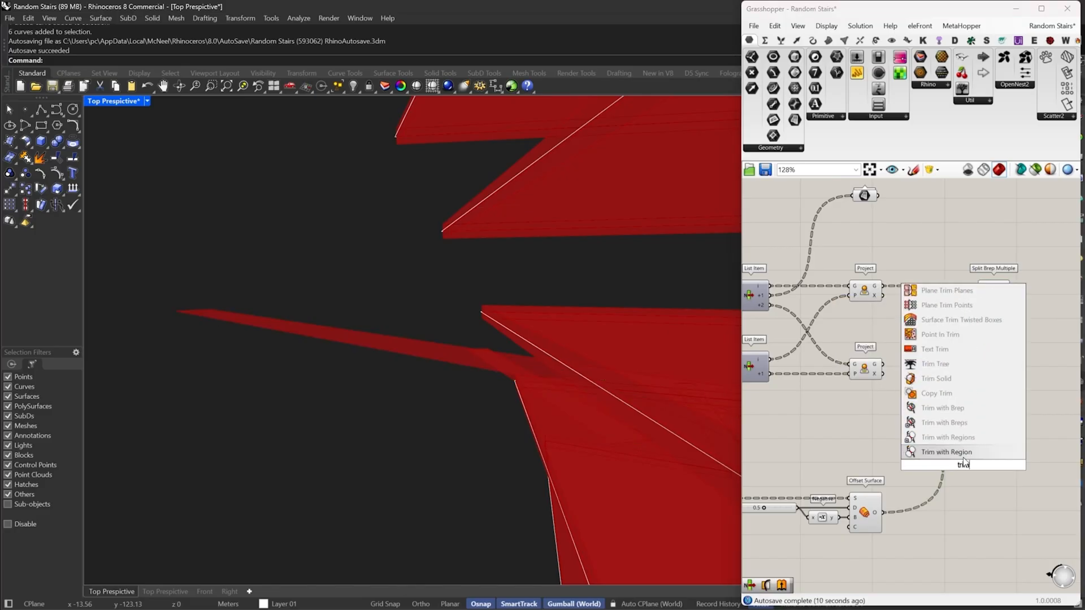
pyautogui.click(957, 364)
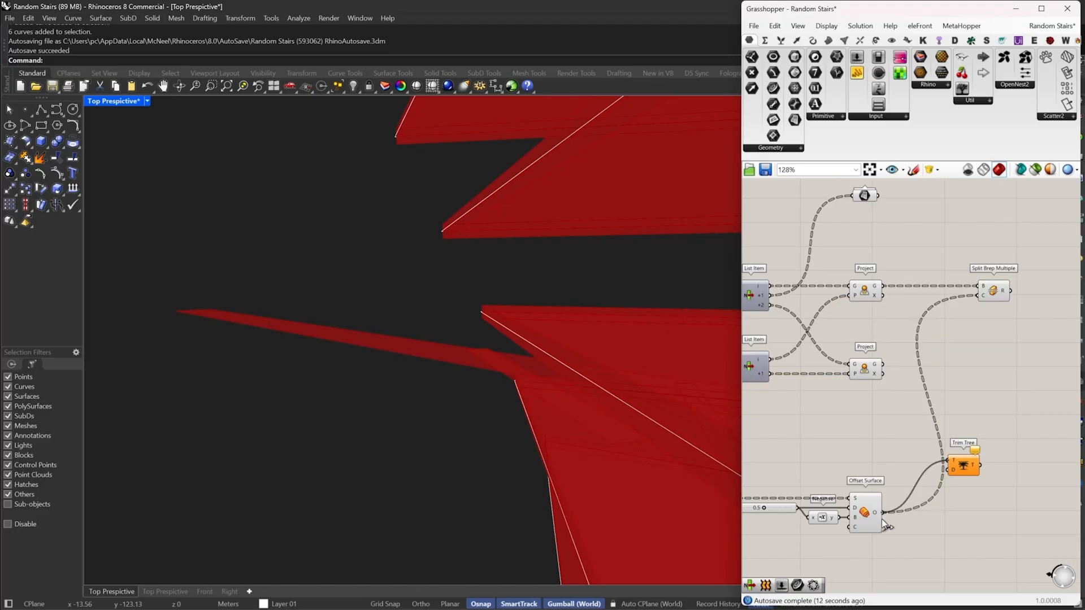
pyautogui.moveTo(882, 519); pyautogui.dragTo(883, 515)
pyautogui.moveTo(960, 465); pyautogui.dragTo(934, 517)
pyautogui.rightClick(925, 513)
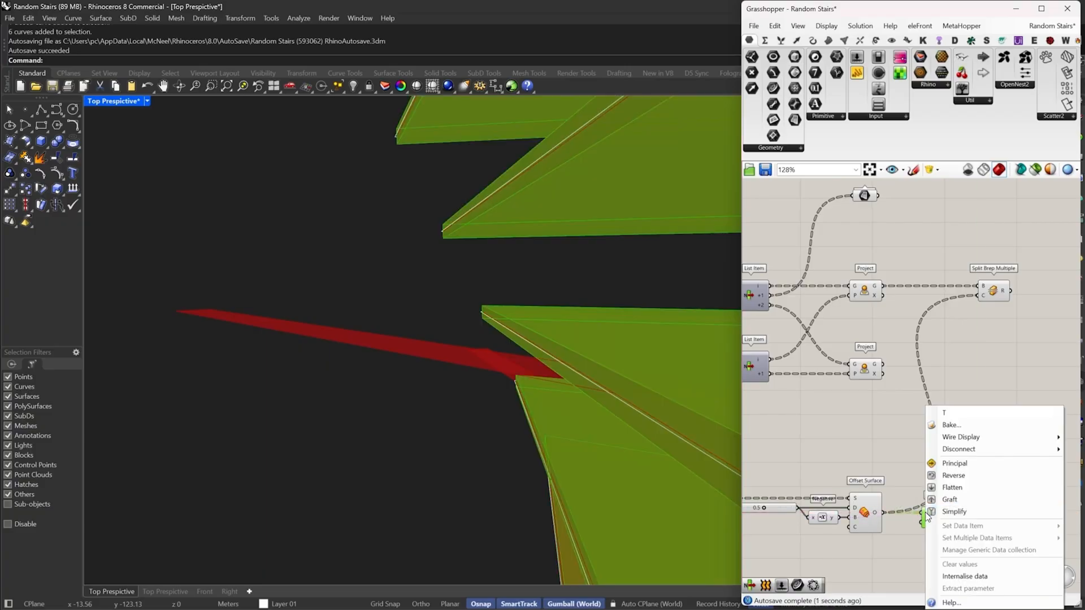
pyautogui.click(940, 512)
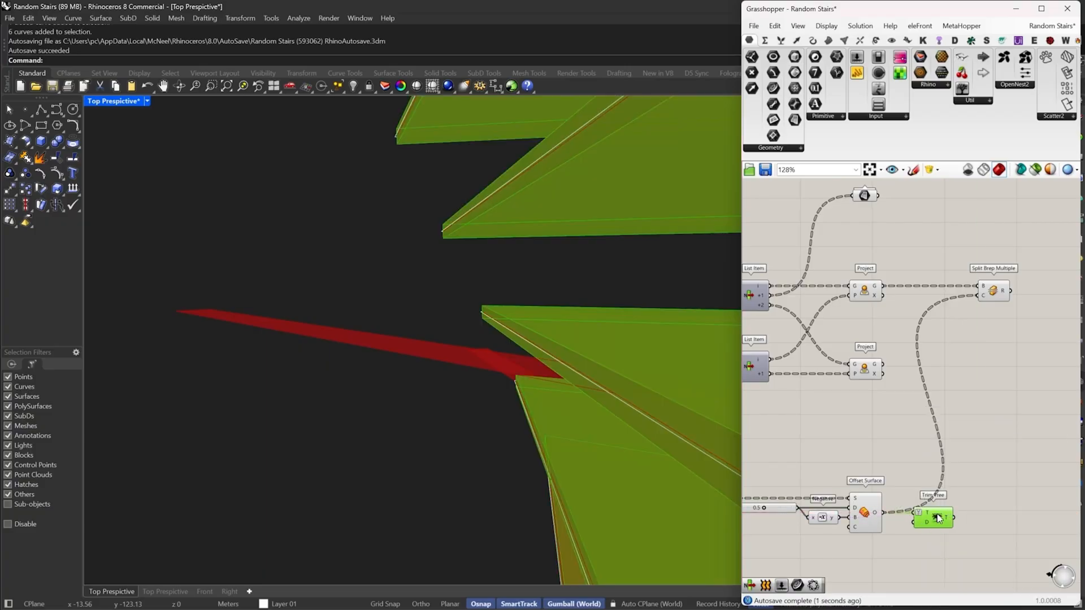
# Simplify the brep input of Split Brep Multiple and connect the Trim Tree output as its cutters
pyautogui.moveTo(949, 520)
pyautogui.moveTo(983, 288)
pyautogui.rightClick(984, 288)
pyautogui.click(980, 395)
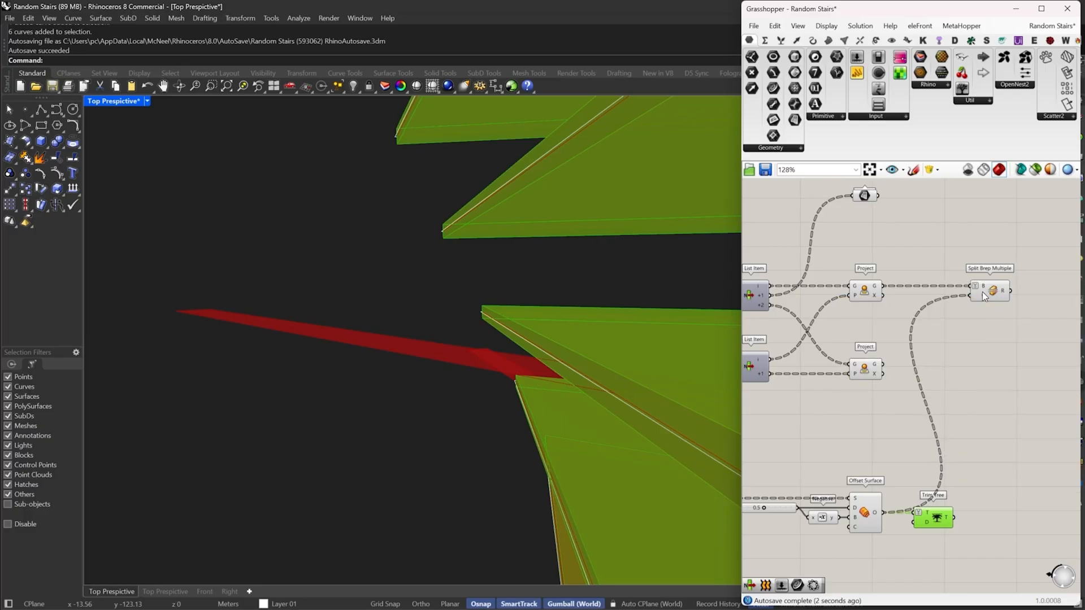
pyautogui.moveTo(983, 295)
pyautogui.moveTo(951, 519); pyautogui.dragTo(954, 517)
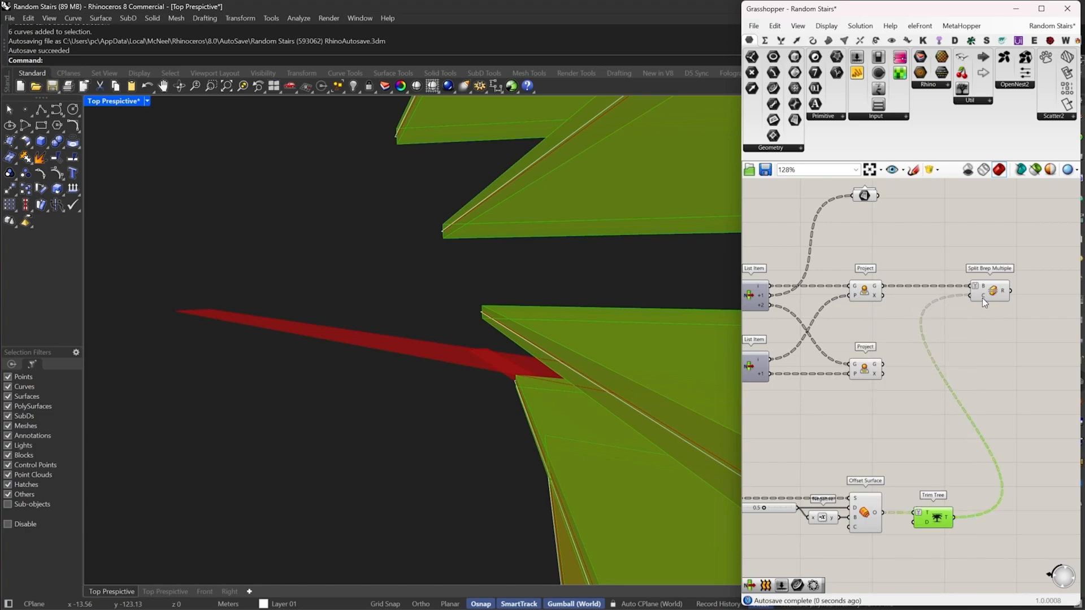
pyautogui.moveTo(982, 297)
# Inspect the split strips in the Rhino viewport and place Split Brep Multiple farther from the Project component
pyautogui.moveTo(982, 300); pyautogui.dragTo(926, 302, button='right')
pyautogui.moveTo(926, 303); pyautogui.dragTo(948, 303)
pyautogui.moveTo(547, 410); pyautogui.dragTo(570, 327, button='right')
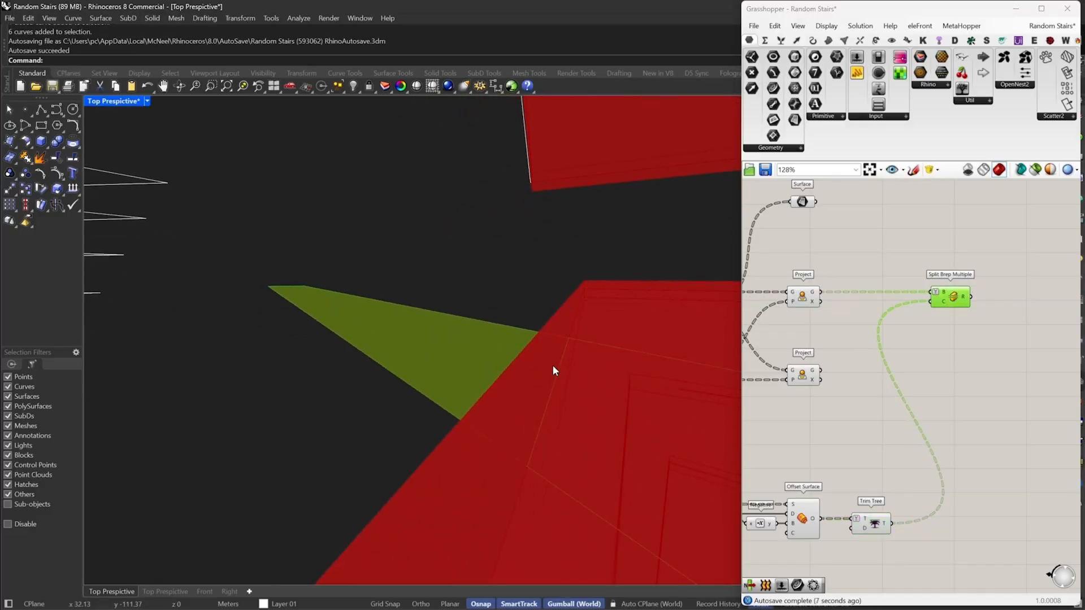
pyautogui.moveTo(553, 367); pyautogui.dragTo(515, 389, button='right')
pyautogui.scroll(-4, 515, 389)
pyautogui.moveTo(907, 391); pyautogui.dragTo(933, 355, button='right')
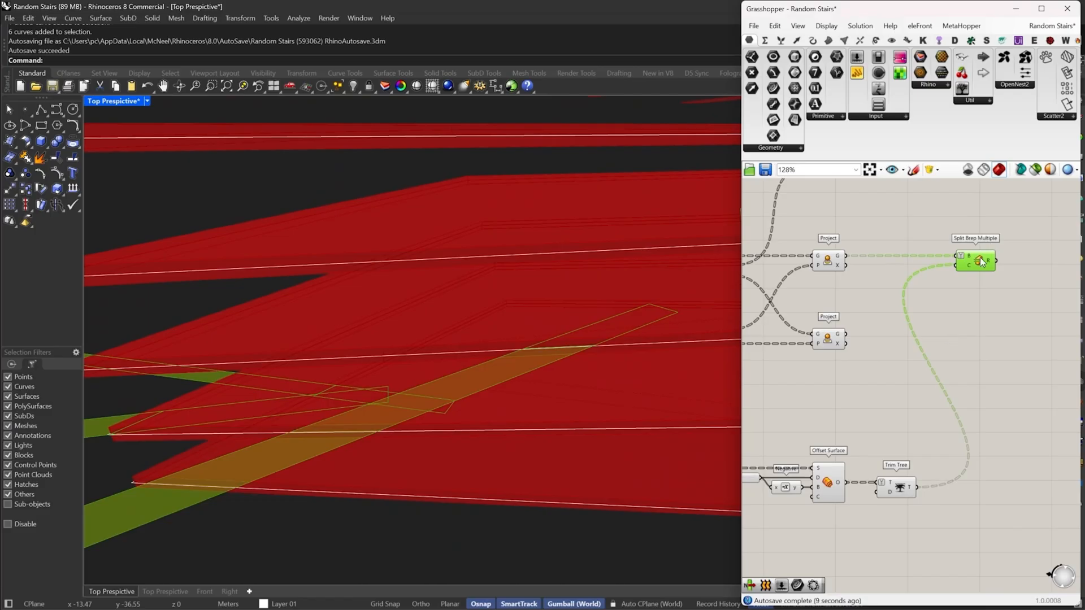
pyautogui.moveTo(982, 261); pyautogui.dragTo(1009, 261)
pyautogui.moveTo(1005, 267); pyautogui.dragTo(981, 274, button='right')
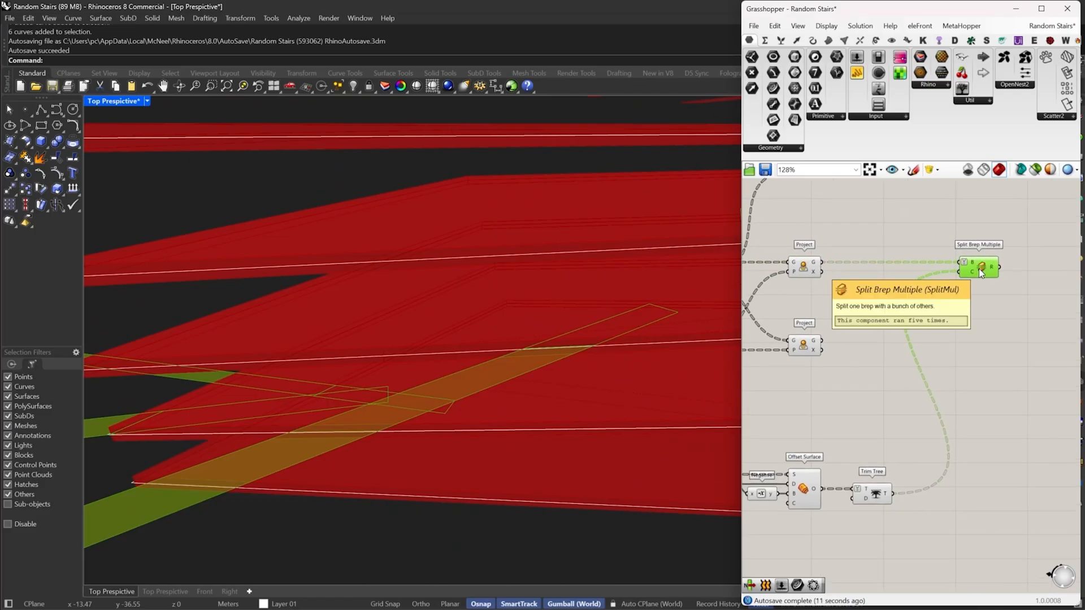
# Duplicate Split Brep Multiple below the original and connect the second Project's geometry as the copy's brep input
pyautogui.hotkey('ctrl', 'c')
pyautogui.hotkey('ctrl', 'v')
pyautogui.moveTo(980, 272); pyautogui.dragTo(821, 340)
pyautogui.moveTo(983, 326); pyautogui.dragTo(983, 344)
# Hide the preview of the components feeding the two Split Brep Multiple components, from the list items through Trim Tree
pyautogui.scroll(-5, 509, 390)
pyautogui.moveTo(511, 394); pyautogui.dragTo(625, 389, button='right')
pyautogui.scroll(-3, 943, 343)
pyautogui.moveTo(936, 491); pyautogui.dragTo(699, 246)
pyautogui.moveTo(777, 233); pyautogui.dragTo(902, 252, button='right')
pyautogui.middleClick(902, 253)
pyautogui.click(916, 271)
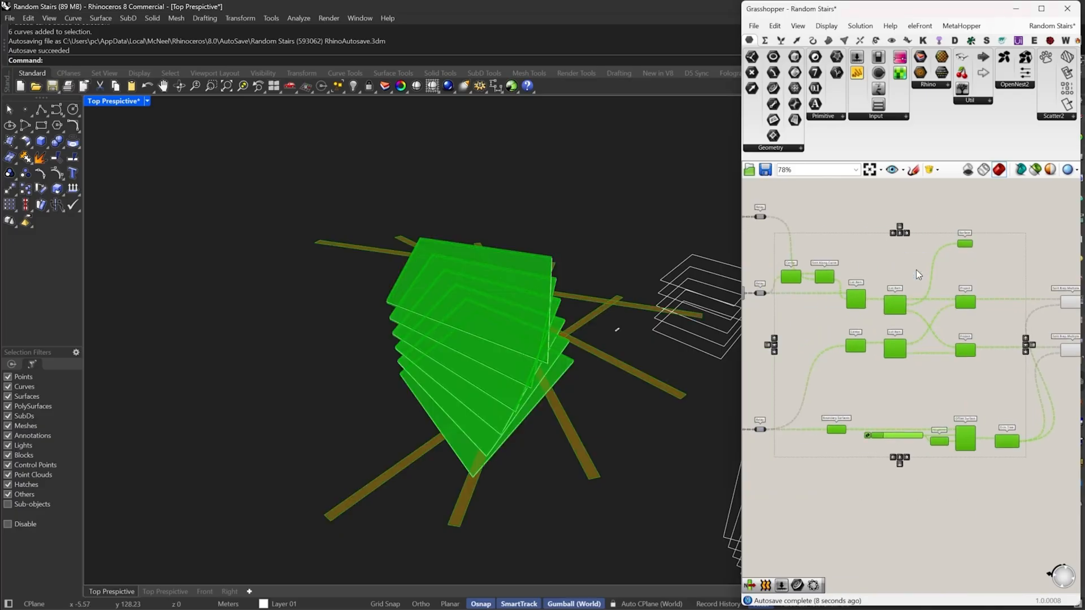
pyautogui.click(1000, 212)
# Add a List Item component to the first Split Brep Multiple's result and place it well away from the split
pyautogui.moveTo(1004, 208); pyautogui.dragTo(986, 208, button='right')
pyautogui.scroll(3, 962, 322)
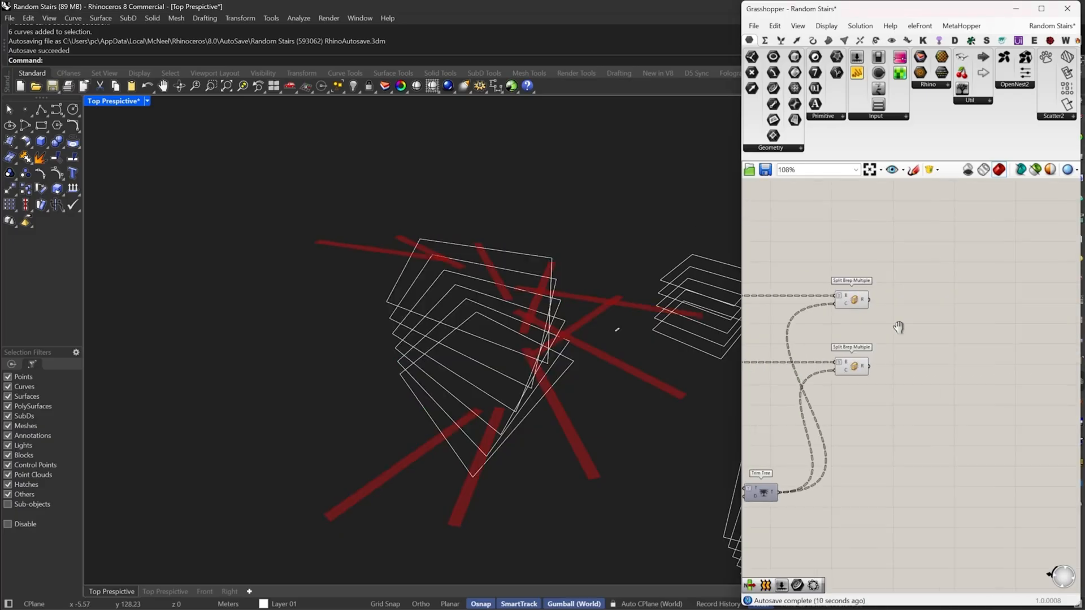
pyautogui.doubleClick(910, 276)
pyautogui.write('list')
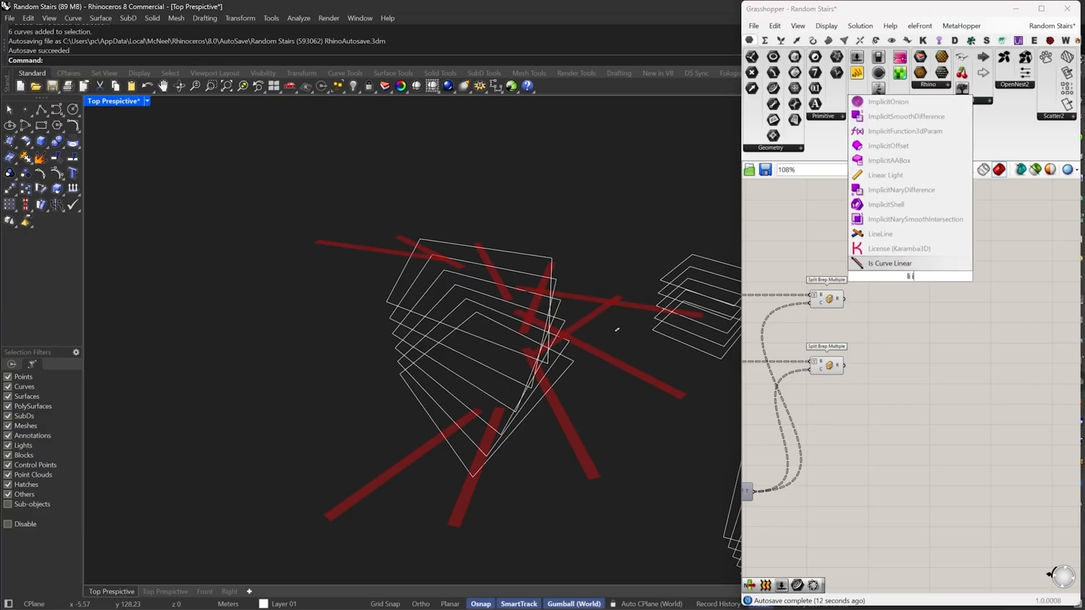
pyautogui.click(891, 267)
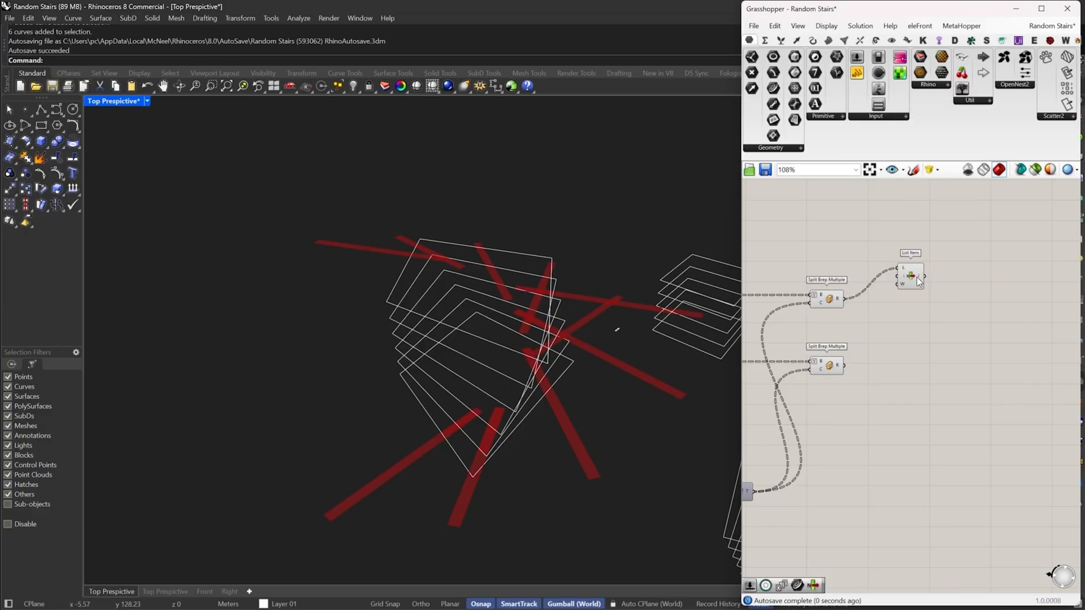
pyautogui.moveTo(919, 283); pyautogui.dragTo(1000, 306)
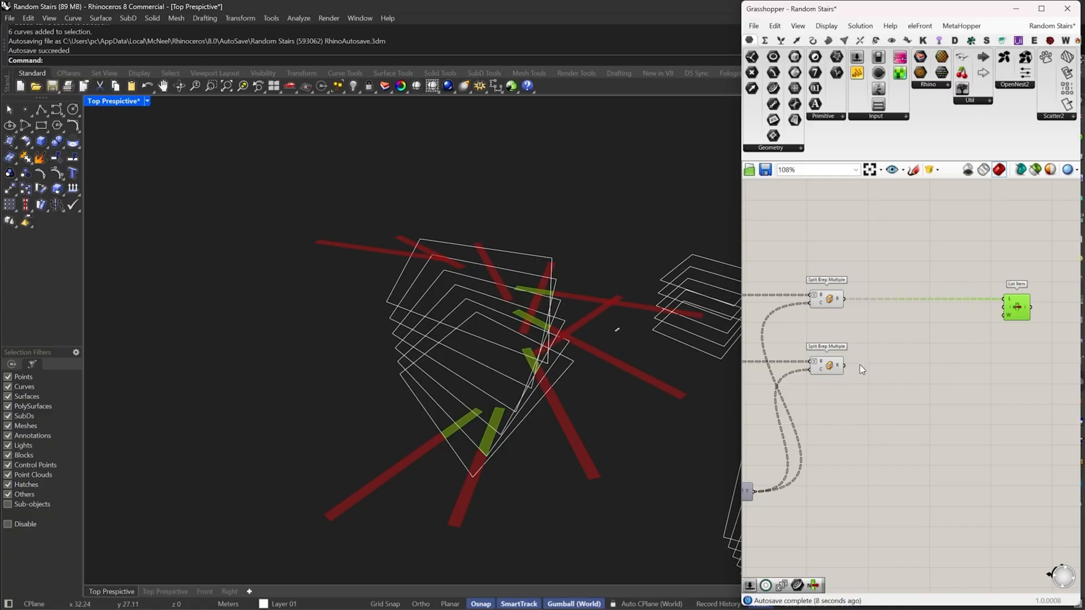
# Feed the List Item from the second Split Brep Multiple's result and check the selected strip pieces in the viewport
pyautogui.moveTo(1007, 305); pyautogui.dragTo(1011, 373)
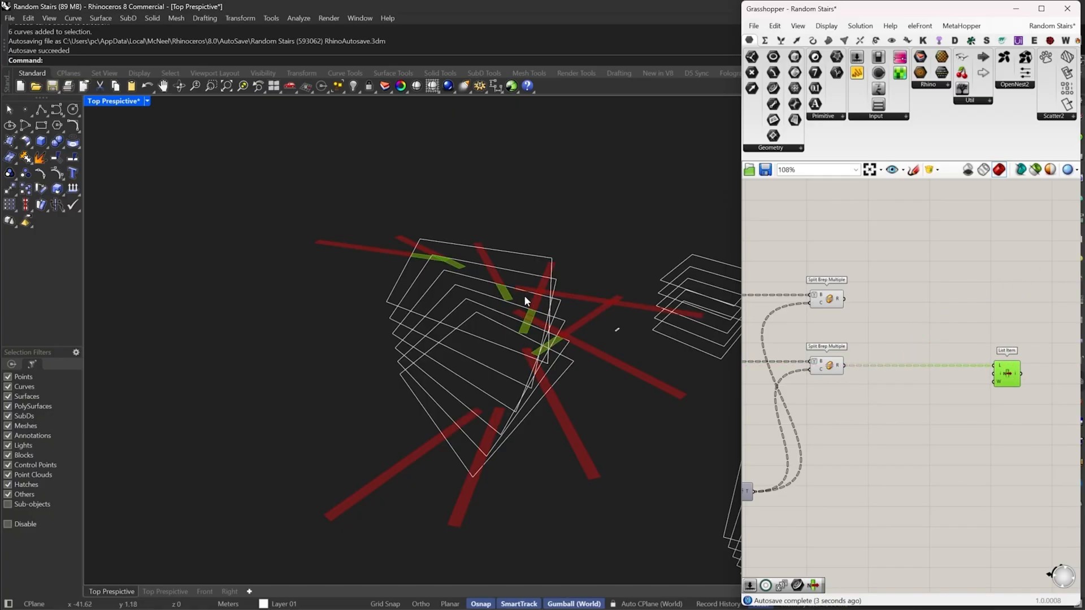
pyautogui.moveTo(524, 295); pyautogui.dragTo(528, 344, button='right')
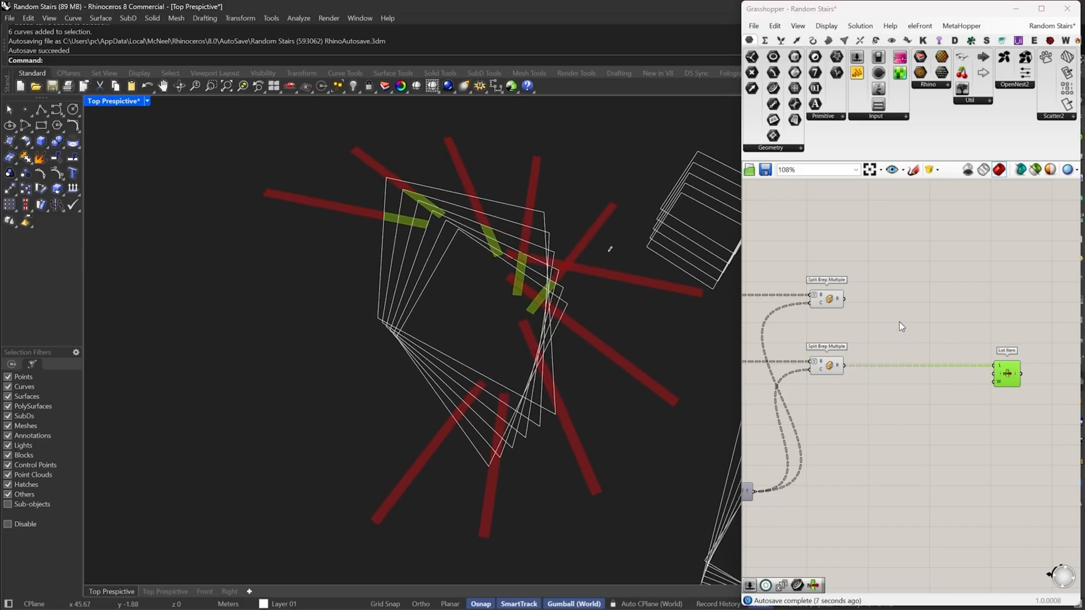
# Add a Sort Along Curve component beyond the first Split Brep Multiple
pyautogui.scroll(-5, 900, 320)
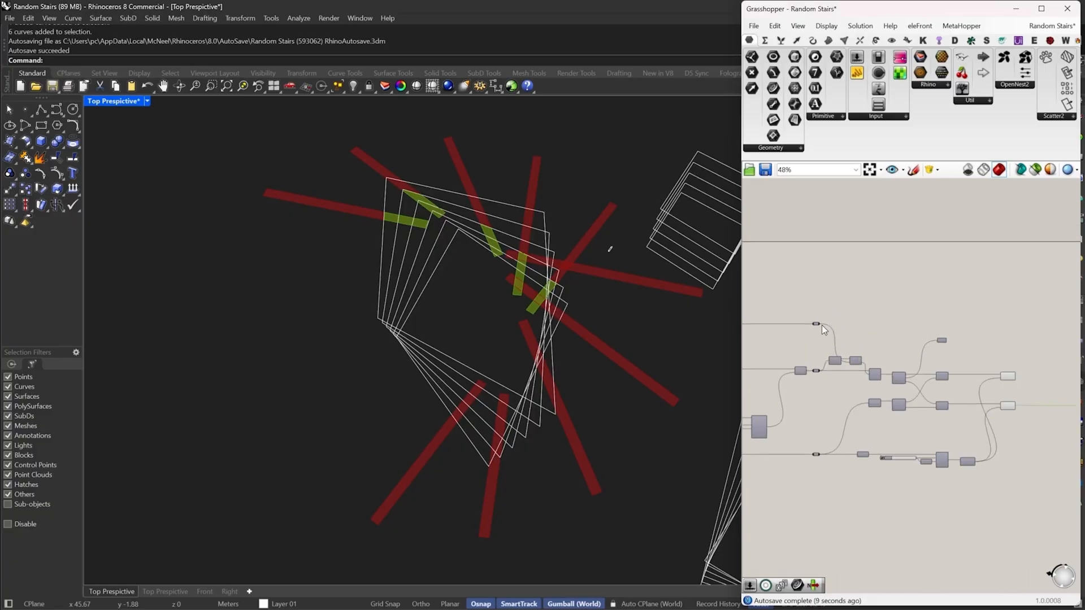
pyautogui.scroll(5, 821, 324)
pyautogui.scroll(2, 965, 400)
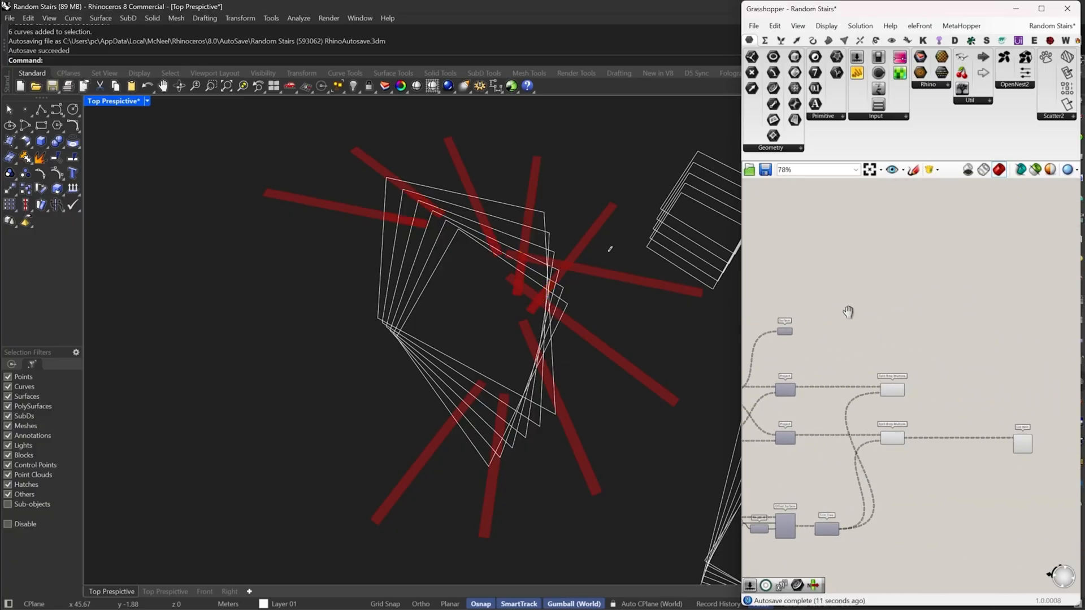
pyautogui.doubleClick(961, 374)
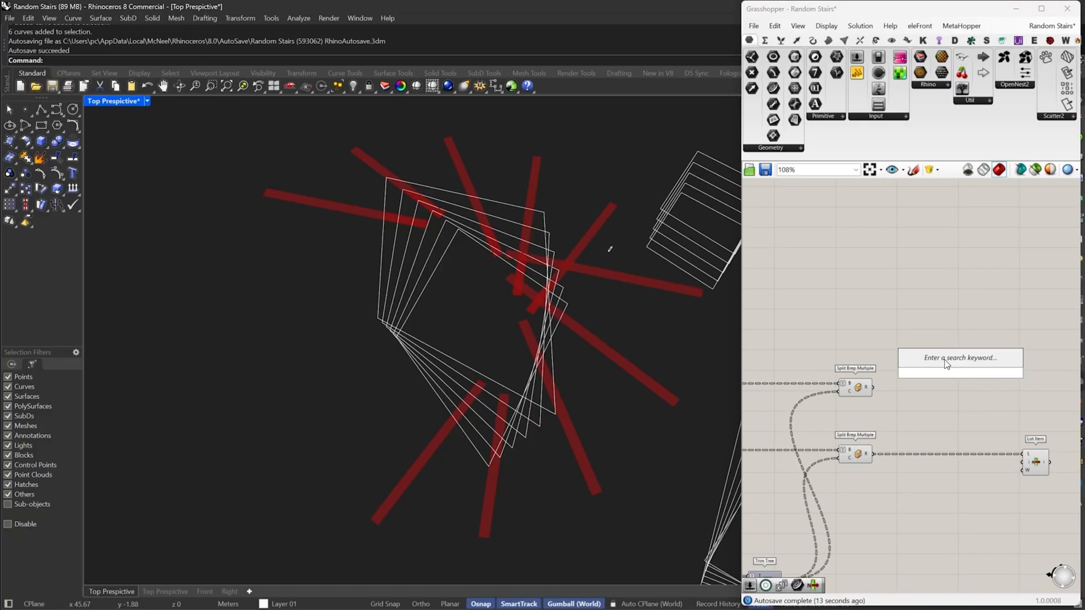
pyautogui.write('so')
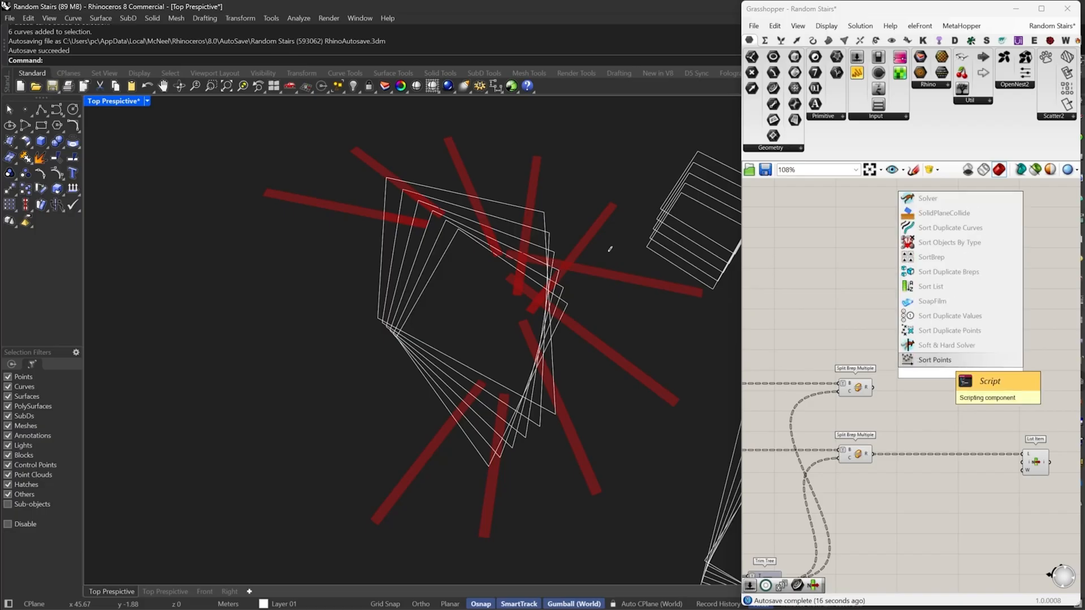
pyautogui.write('rt')
pyautogui.click(948, 212)
pyautogui.scroll(1, 950, 376)
pyautogui.click(969, 364)
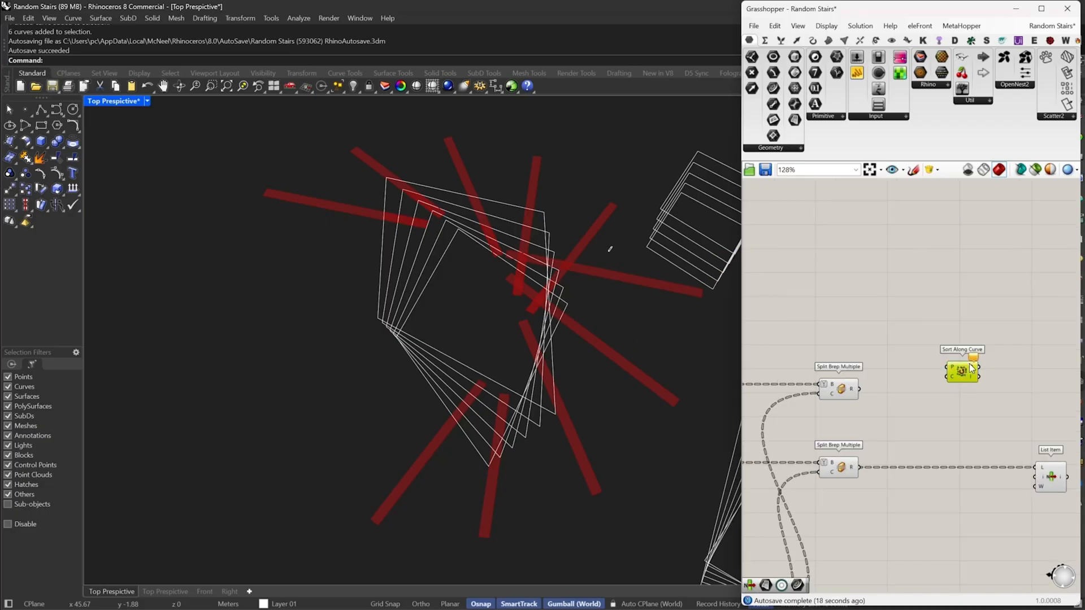
pyautogui.scroll(-5, 1042, 362)
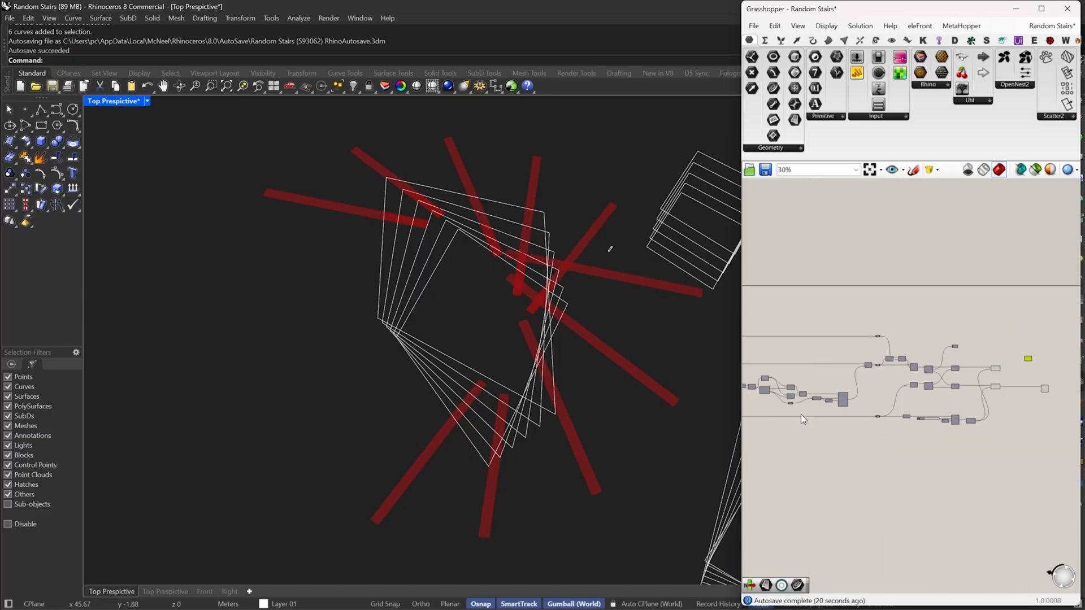
# Copy the Relay, Center, Sort Along Curve and List Item group from the Surface Split to beyond the first Split Brep Multiple
pyautogui.scroll(5, 987, 377)
pyautogui.moveTo(1023, 303); pyautogui.dragTo(835, 404)
pyautogui.moveTo(904, 379); pyautogui.dragTo(838, 398, button='right')
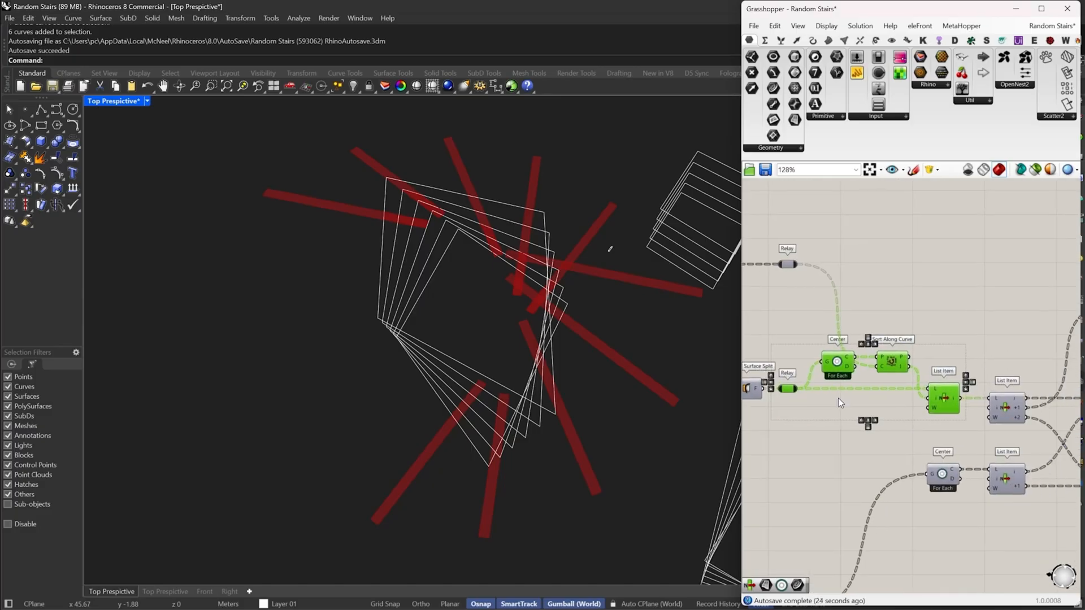
pyautogui.scroll(-3, 839, 398)
pyautogui.moveTo(898, 400)
pyautogui.keyDown('alt'); pyautogui.mouseDown()
pyautogui.moveTo(1080, 247)
pyautogui.moveTo(862, 446)
pyautogui.moveTo(836, 441)
pyautogui.moveTo(853, 384)
pyautogui.moveTo(898, 407)
pyautogui.mouseUp(); pyautogui.keyUp('alt')
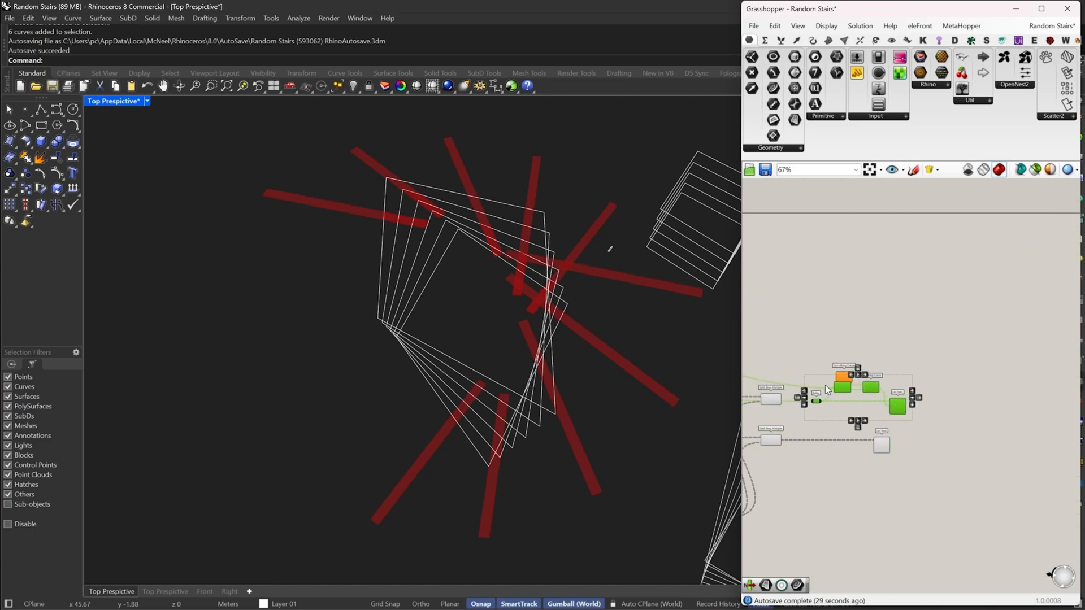
# Delete the unused Sort Along Curve and feed the copied group's Relay from the first Split Brep Multiple's result
pyautogui.scroll(3, 825, 384)
pyautogui.moveTo(825, 385); pyautogui.dragTo(980, 365, button='right')
pyautogui.scroll(2, 903, 371)
pyautogui.click(918, 342)
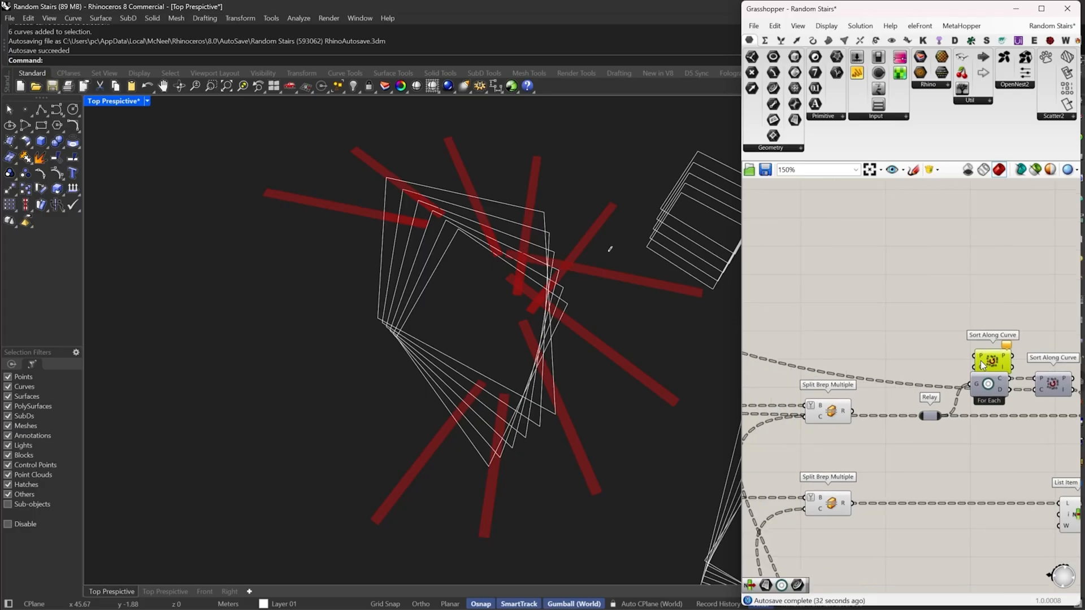
pyautogui.press('Delete')
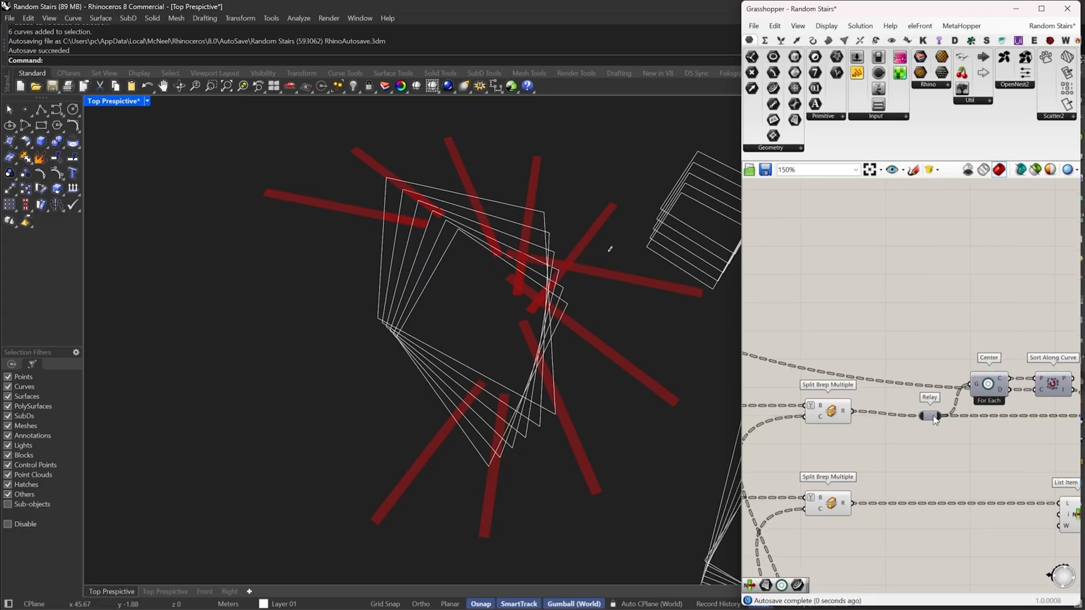
pyautogui.scroll(-3, 934, 415)
pyautogui.moveTo(996, 361); pyautogui.dragTo(869, 425)
pyautogui.scroll(3, 890, 402)
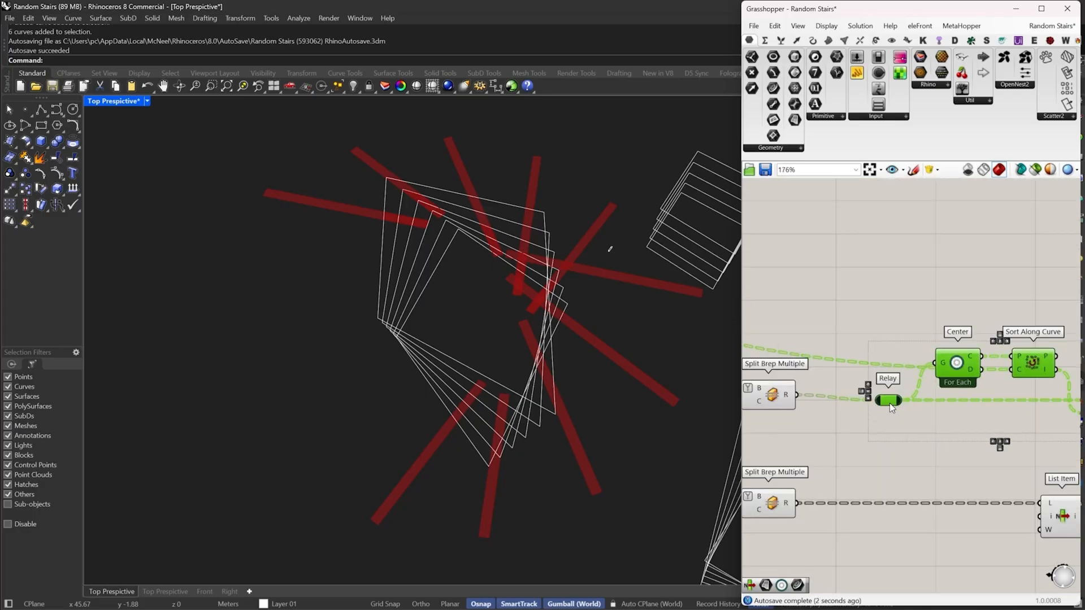
pyautogui.scroll(-4, 992, 369)
pyautogui.click(983, 338)
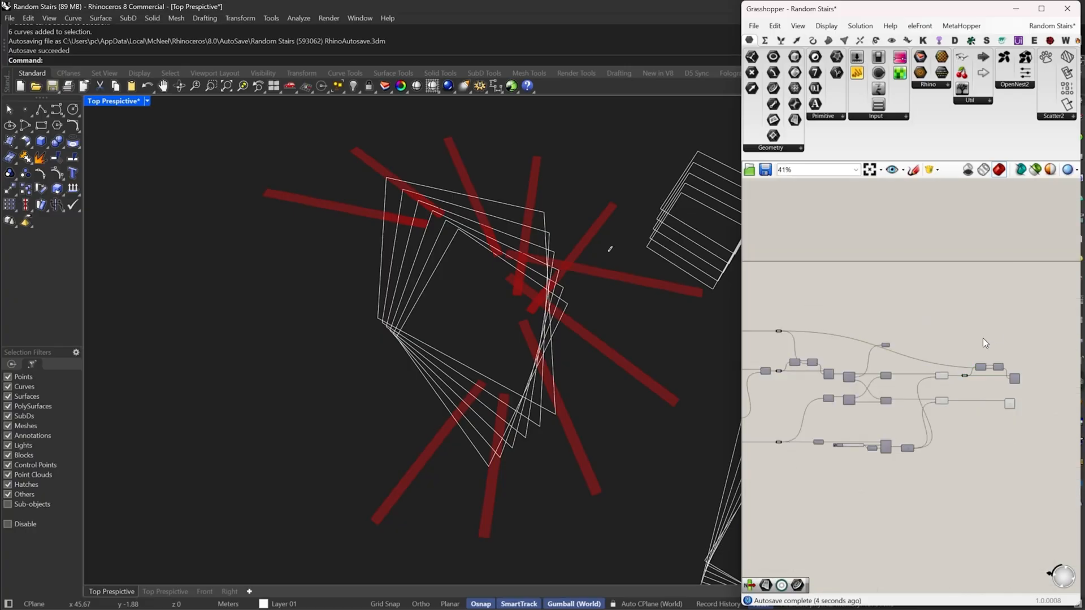
# Insert a Relay into the long wire running to the copied sorting group and place it above the group
pyautogui.scroll(3, 984, 338)
pyautogui.doubleClick(893, 392)
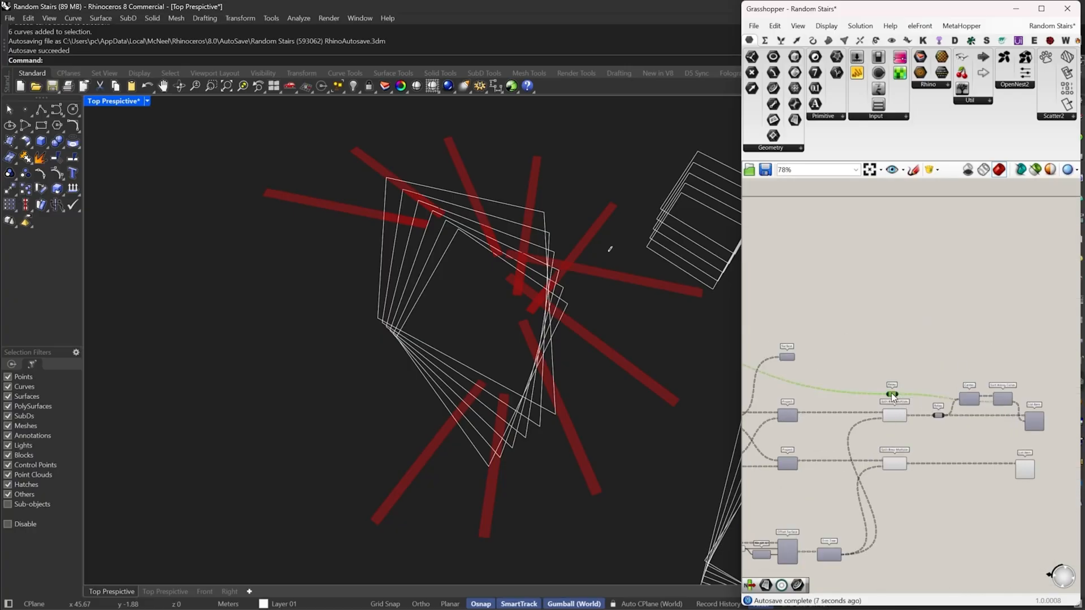
pyautogui.moveTo(891, 390); pyautogui.dragTo(933, 330)
pyautogui.scroll(3, 970, 330)
pyautogui.moveTo(1012, 391); pyautogui.dragTo(975, 358, button='right')
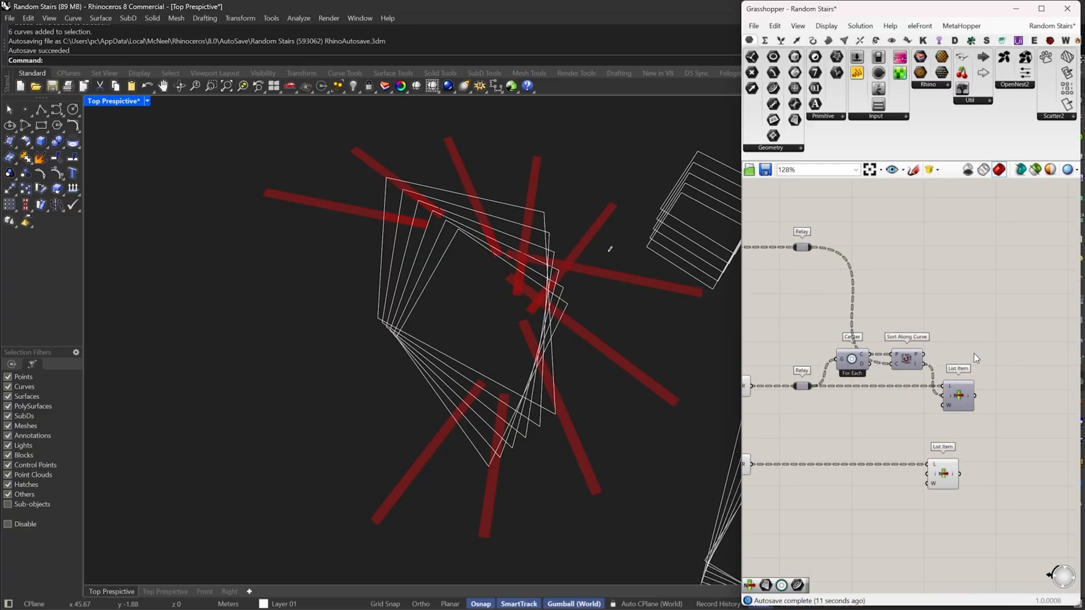
# Add a List Item component fed by the output of the copied group's List Item
pyautogui.moveTo(958, 400); pyautogui.dragTo(853, 394, button='right')
pyautogui.doubleClick(935, 390)
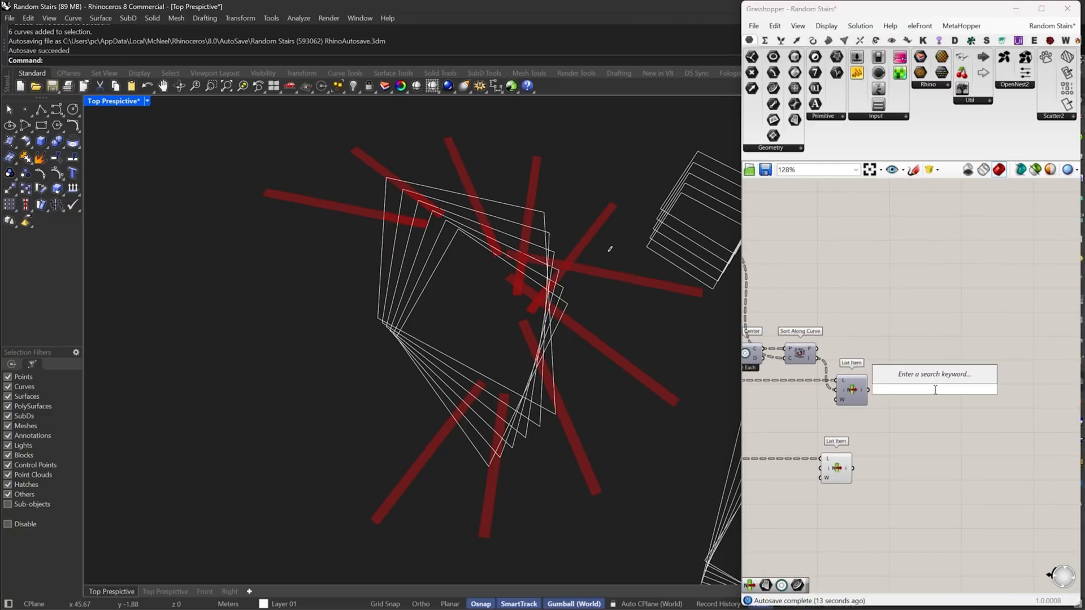
pyautogui.write('list item')
pyautogui.press('Return')
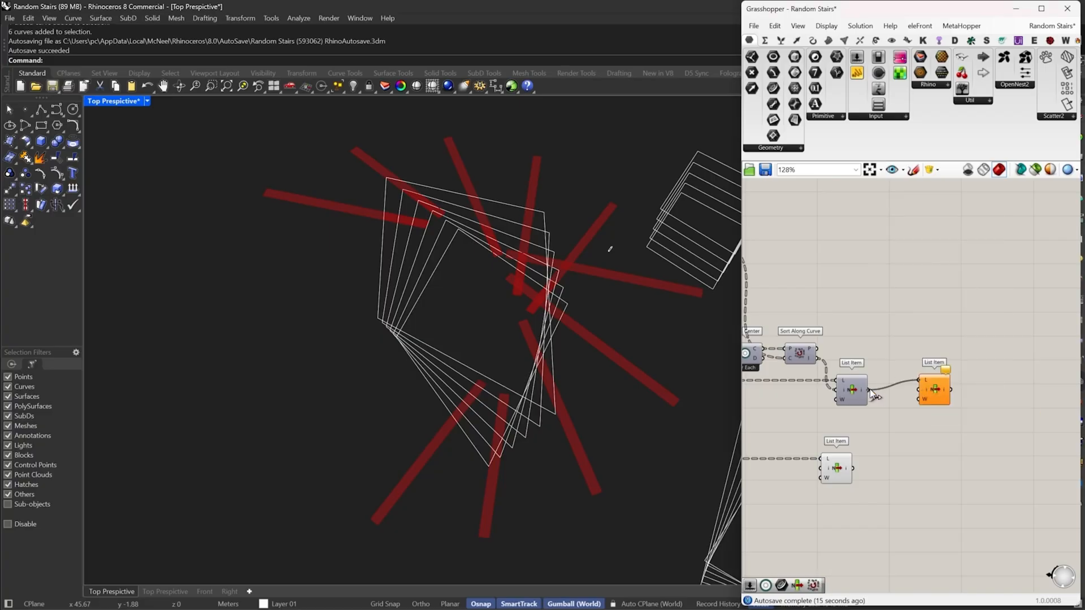
pyautogui.moveTo(926, 396); pyautogui.dragTo(936, 405)
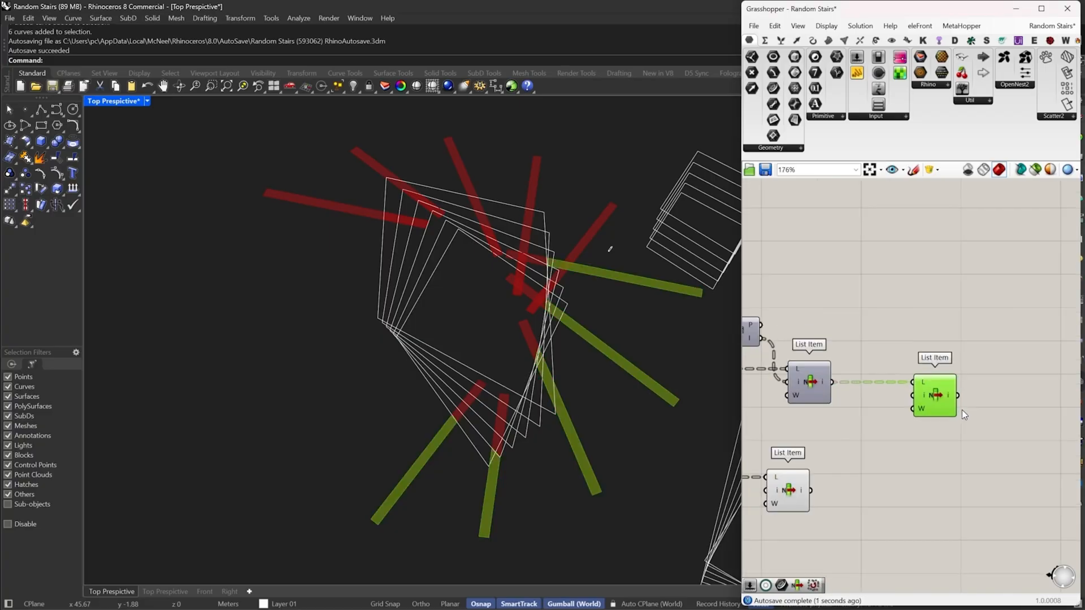
# Reverse the L input of the new List Item so it picks the opposite end of each sorted list
pyautogui.scroll(5, 960, 404)
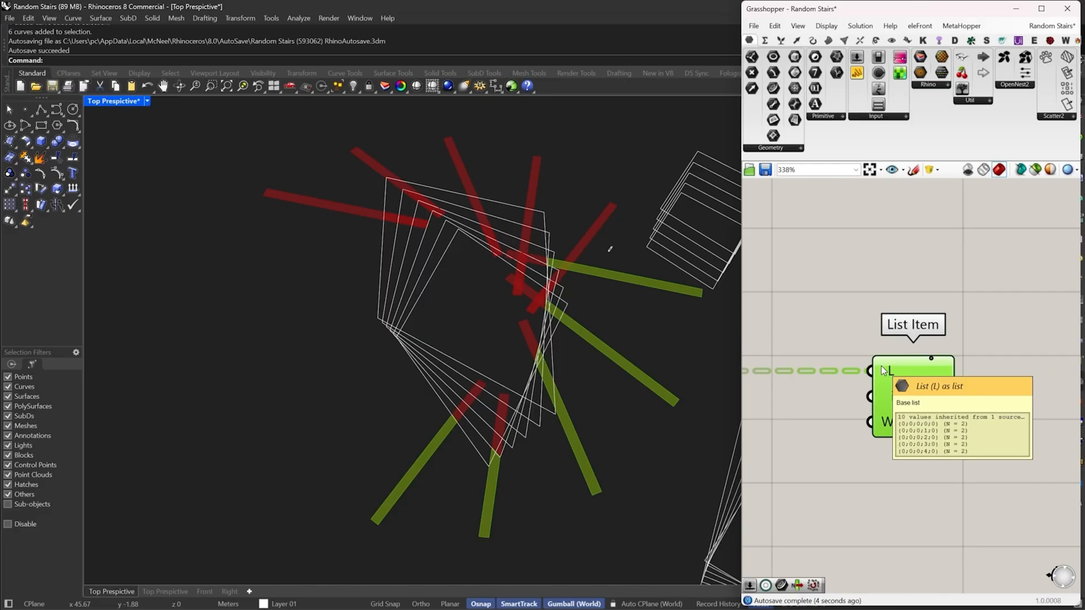
pyautogui.rightClick(883, 371)
pyautogui.click(904, 435)
pyautogui.scroll(-8, 987, 383)
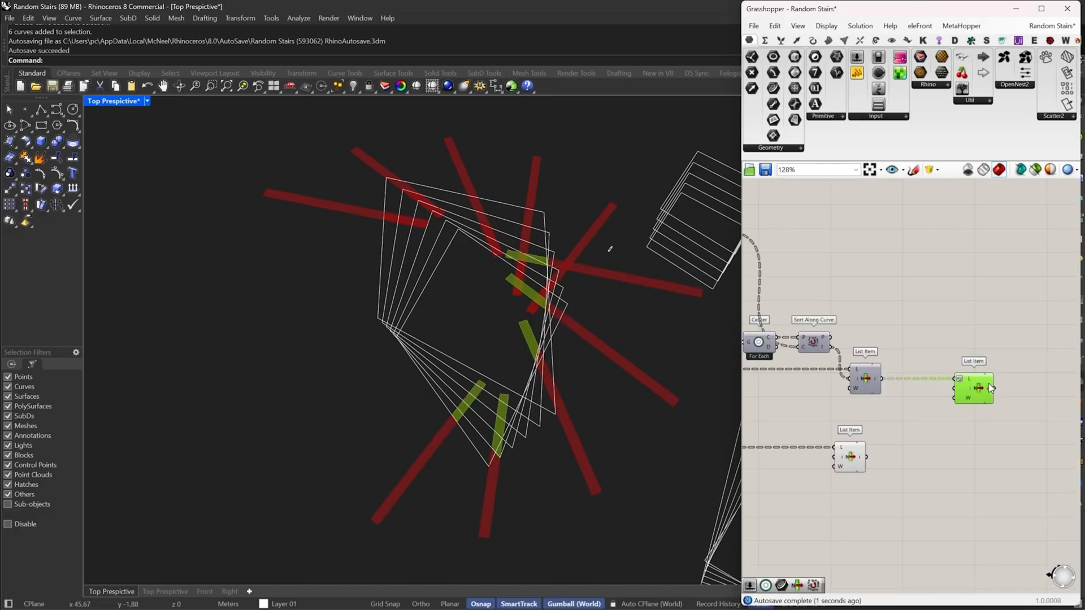
# Delete the old List Item attached to the second Split Brep Multiple's result
pyautogui.click(903, 427)
pyautogui.scroll(2, 922, 449)
pyautogui.press('Delete')
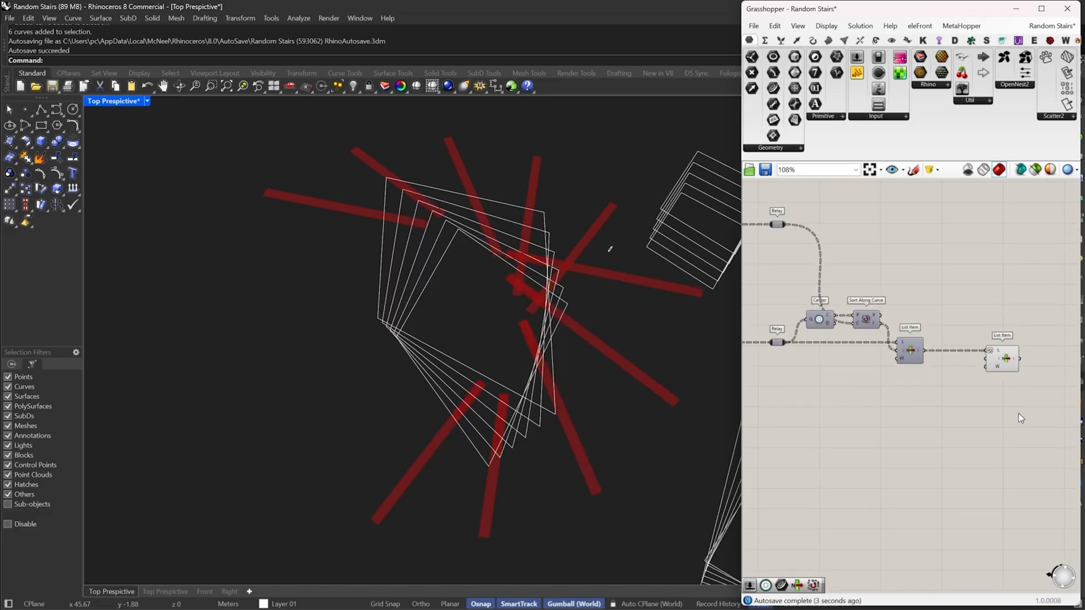
# Duplicate the sorting group with both List Items, placing it below the original and feeding it from the second Split Brep Multiple's result
pyautogui.moveTo(1018, 413); pyautogui.dragTo(751, 287)
pyautogui.moveTo(776, 320); pyautogui.dragTo(829, 303, button='right')
pyautogui.hotkey('ctrl', 'v')
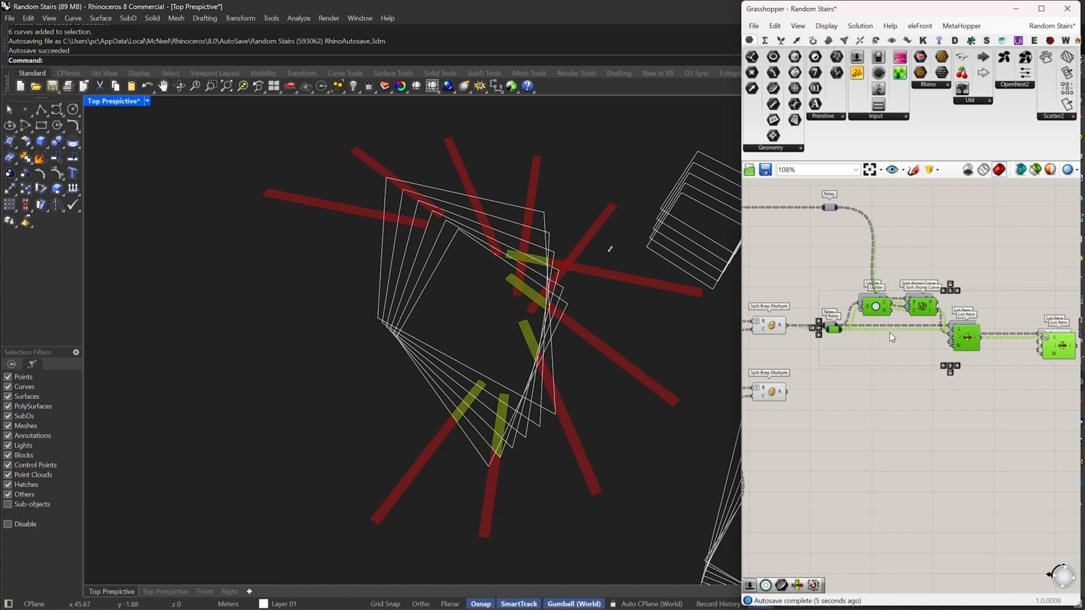
pyautogui.moveTo(830, 330); pyautogui.dragTo(828, 390)
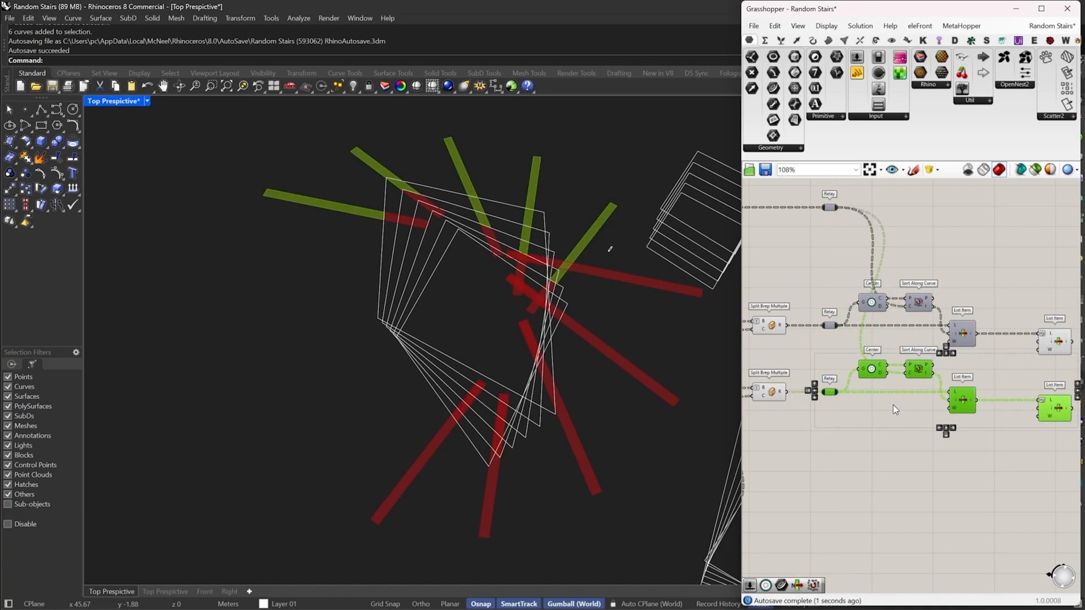
pyautogui.click(896, 406)
pyautogui.moveTo(928, 412); pyautogui.dragTo(841, 415, button='right')
# Turn off Reverse on the L input of the second branch's final List Item and check the pieces of both branches
pyautogui.click(967, 412)
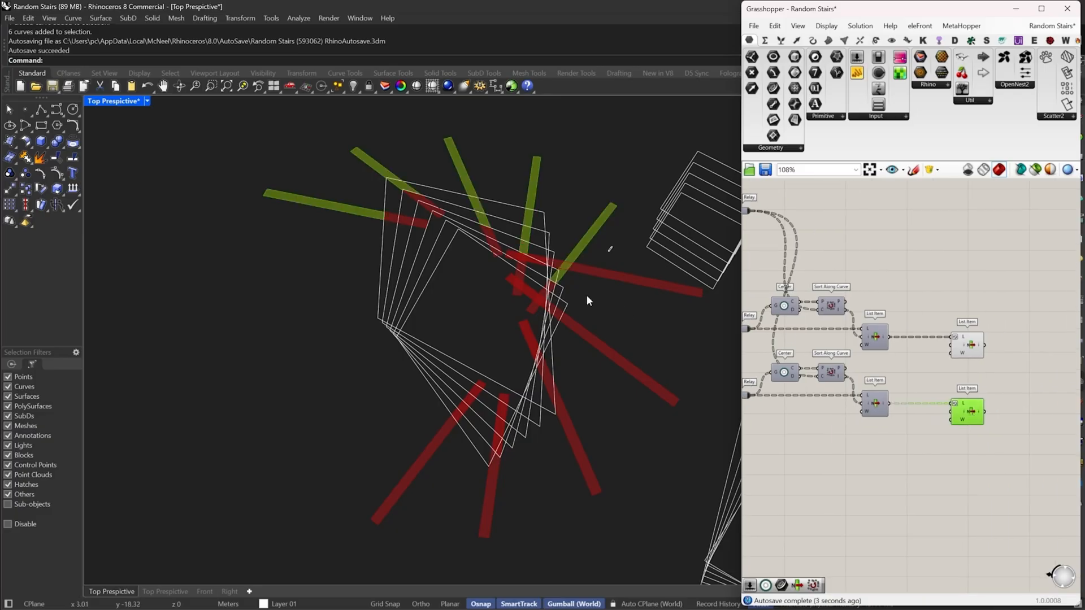
pyautogui.scroll(2, 1024, 420)
pyautogui.scroll(3, 940, 402)
pyautogui.rightClick(913, 397)
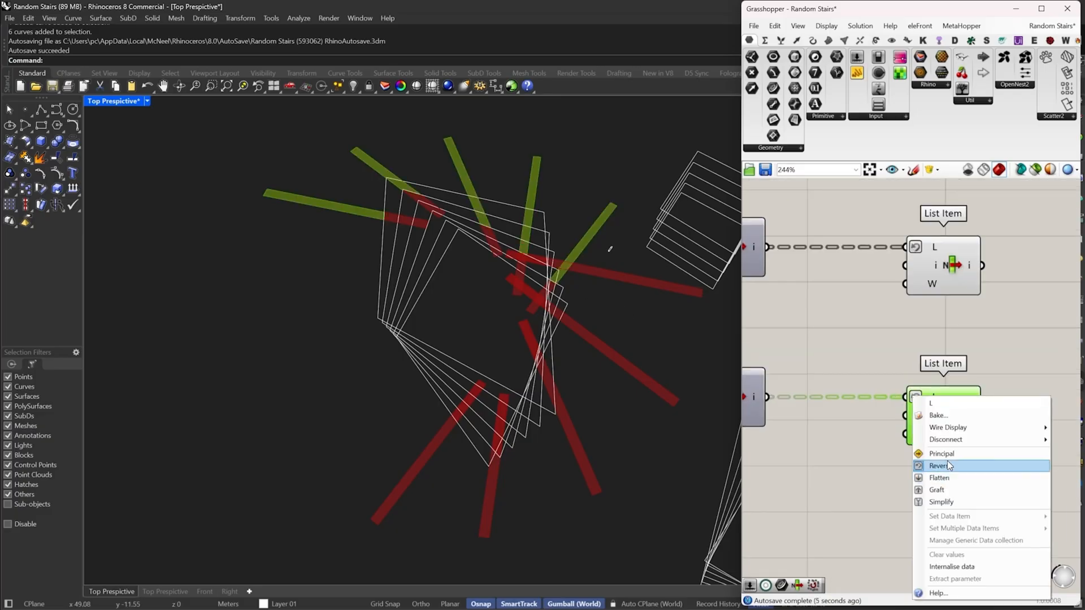
pyautogui.click(949, 463)
pyautogui.moveTo(995, 393); pyautogui.dragTo(917, 387, button='right')
pyautogui.scroll(-2, 942, 415)
pyautogui.moveTo(947, 475); pyautogui.dragTo(872, 228)
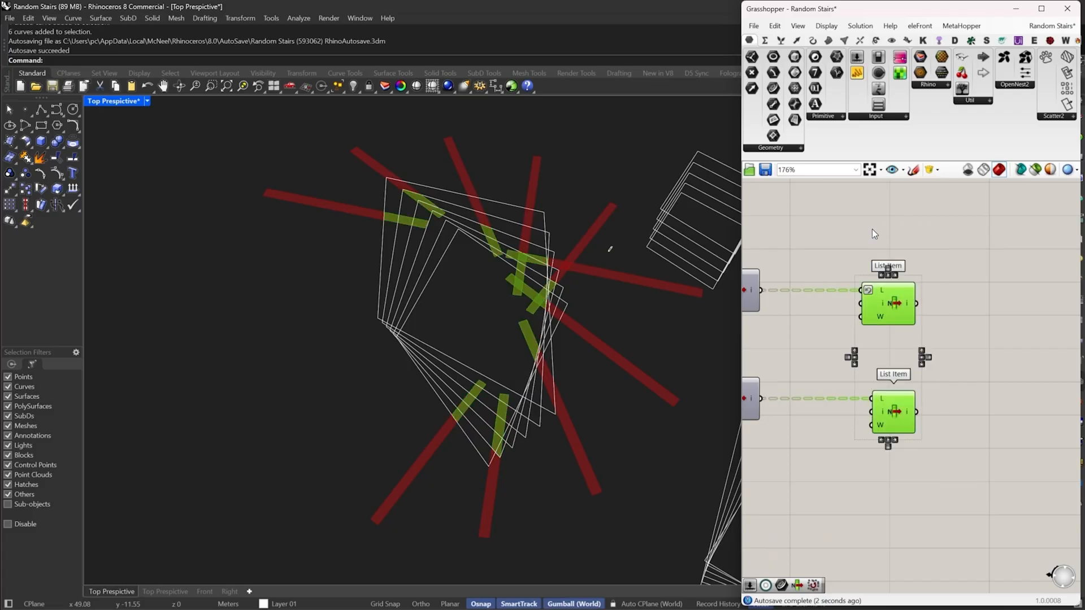
# Hide the preview of the components from the splits through the intermediate List Items, leaving the two final List Items shown
pyautogui.scroll(-4, 984, 355)
pyautogui.scroll(-3, 982, 372)
pyautogui.moveTo(931, 428); pyautogui.dragTo(739, 258)
pyautogui.rightClick(797, 212)
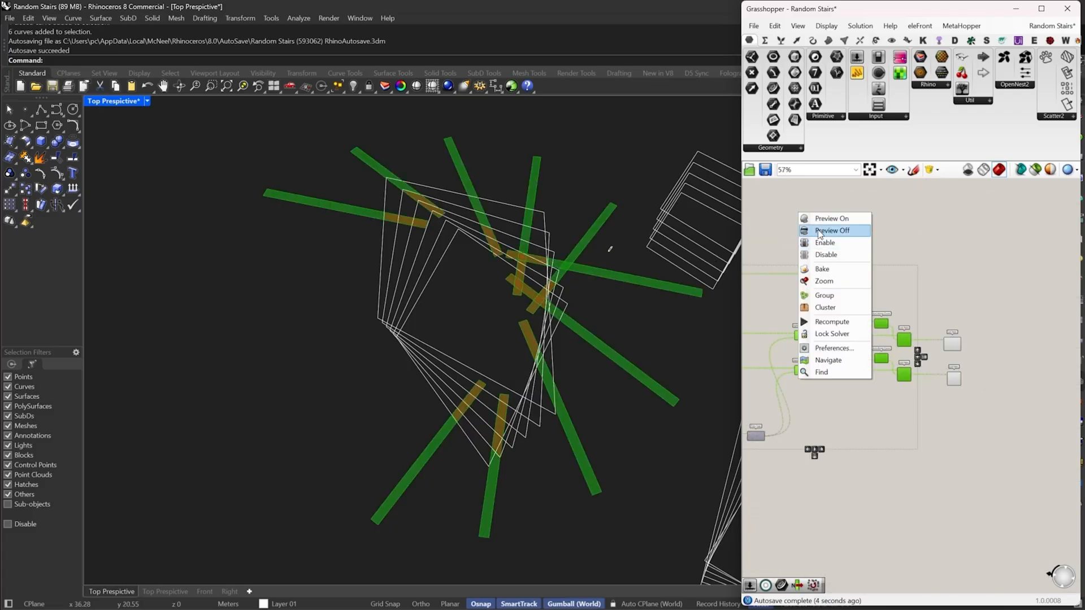
pyautogui.click(851, 230)
pyautogui.click(866, 214)
# Highlight the Surface component's strips and examine in perspective how they meet the split strip pieces
pyautogui.moveTo(467, 361); pyautogui.dragTo(885, 347, button='right')
pyautogui.scroll(5, 895, 321)
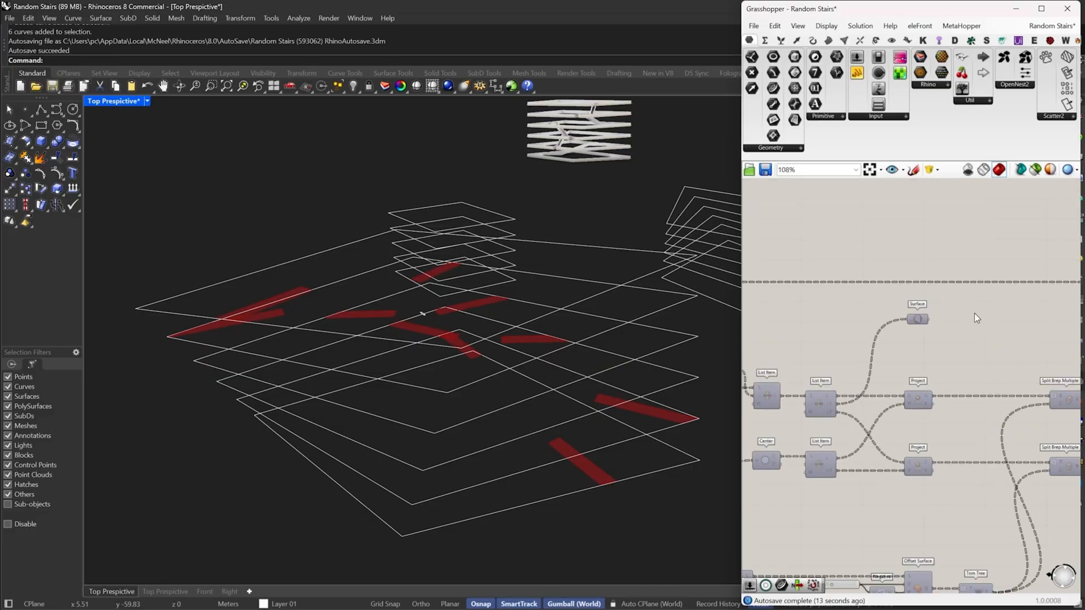
pyautogui.click(917, 319)
pyautogui.moveTo(387, 273); pyautogui.dragTo(694, 362, button='right')
pyautogui.moveTo(622, 354); pyautogui.dragTo(378, 419, button='right')
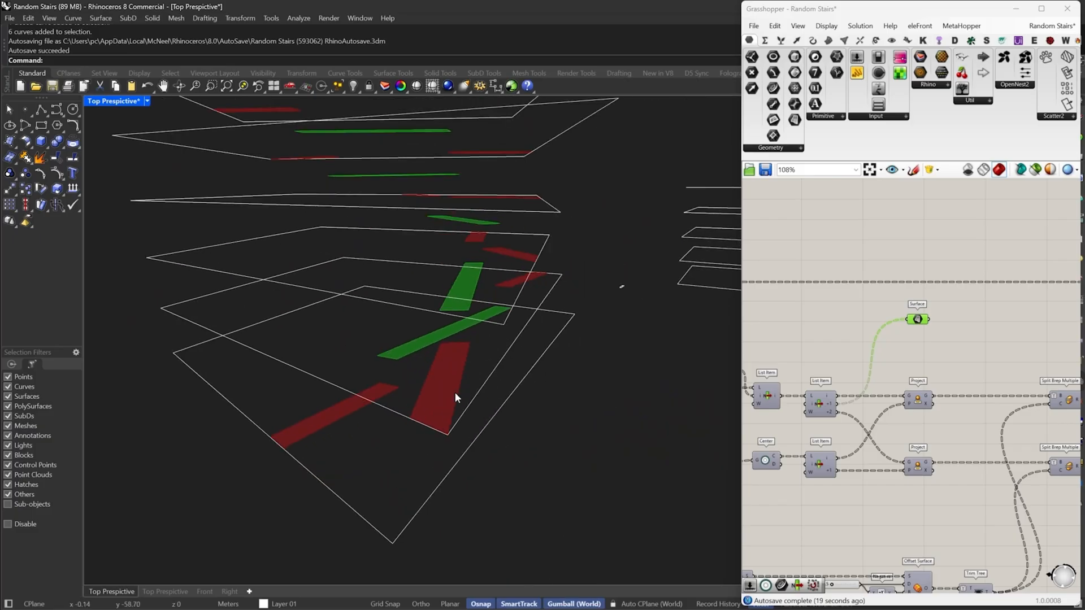
pyautogui.moveTo(457, 397); pyautogui.dragTo(463, 439, button='right')
pyautogui.scroll(-6, 830, 449)
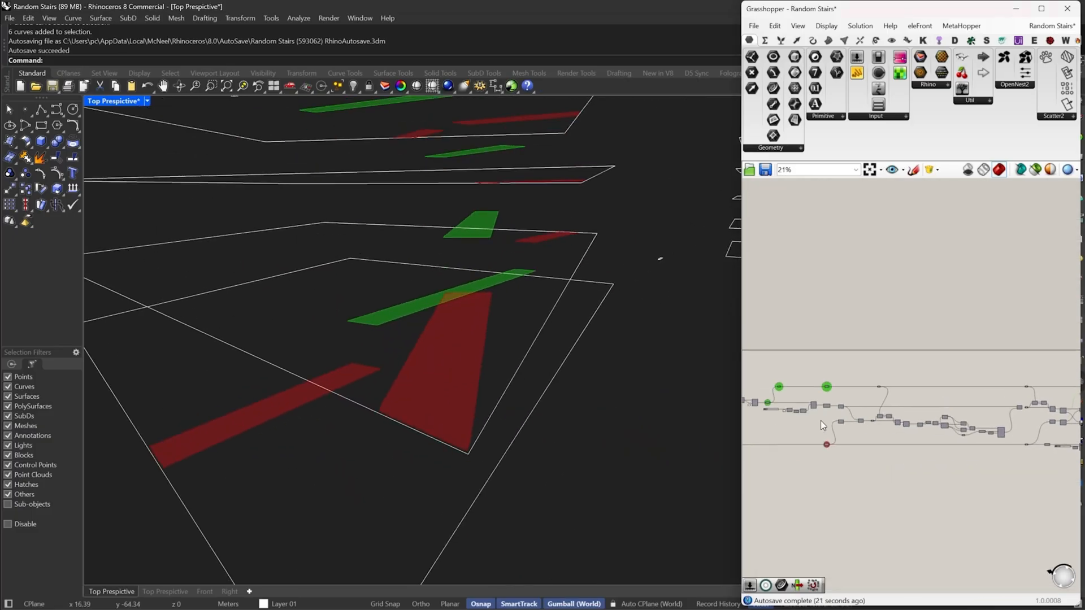
pyautogui.moveTo(472, 471); pyautogui.dragTo(469, 459, button='right')
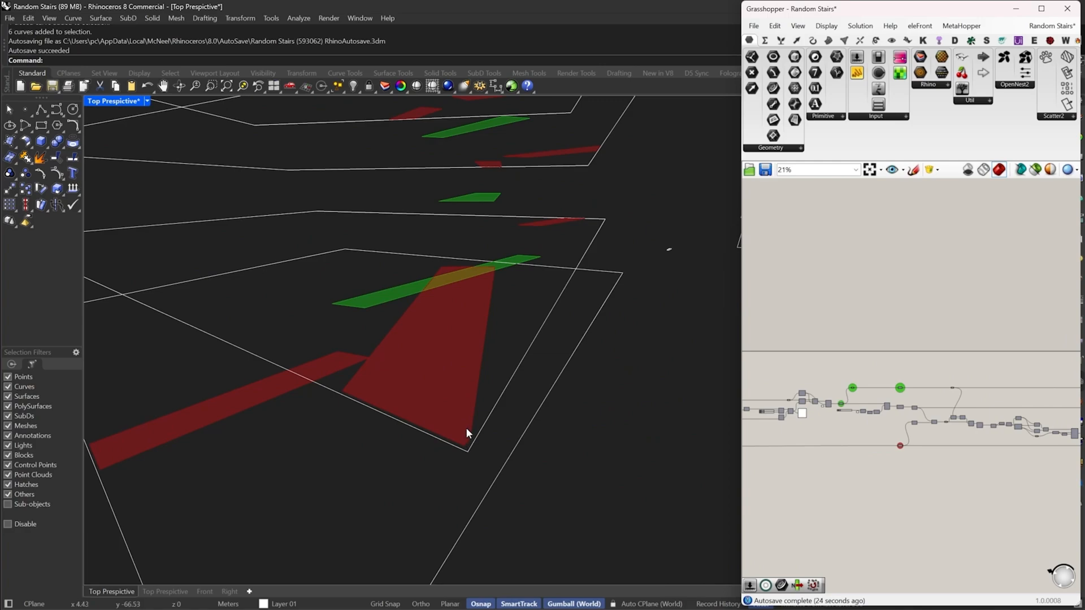
pyautogui.scroll(3, 833, 411)
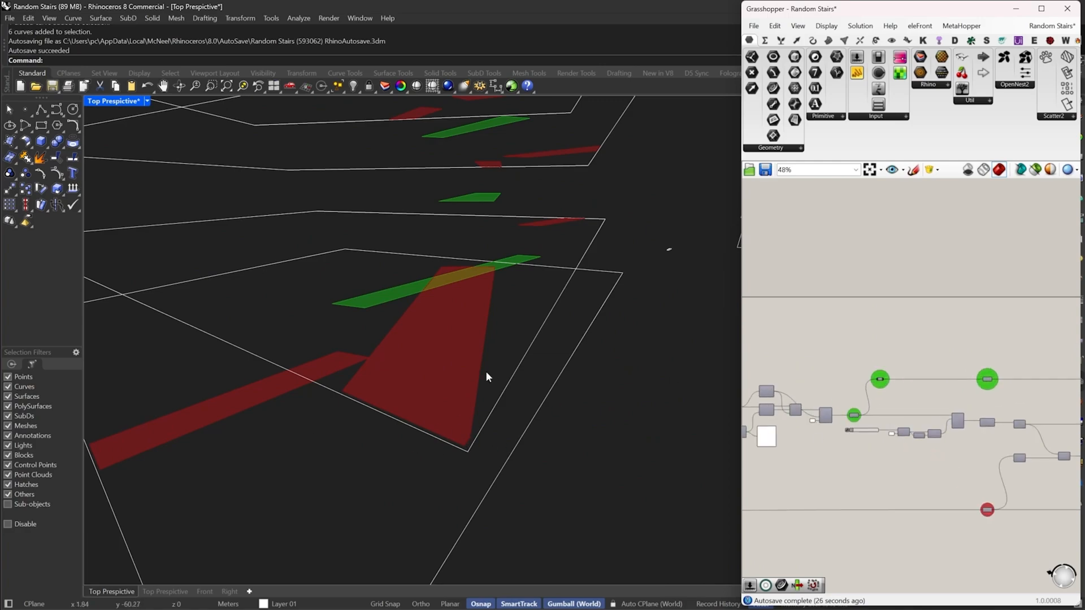
# Set the number slider beside the Tree Statistics component to 0.42
pyautogui.moveTo(903, 401); pyautogui.dragTo(951, 392, button='right')
pyautogui.scroll(5, 905, 414)
pyautogui.scroll(-4, 977, 391)
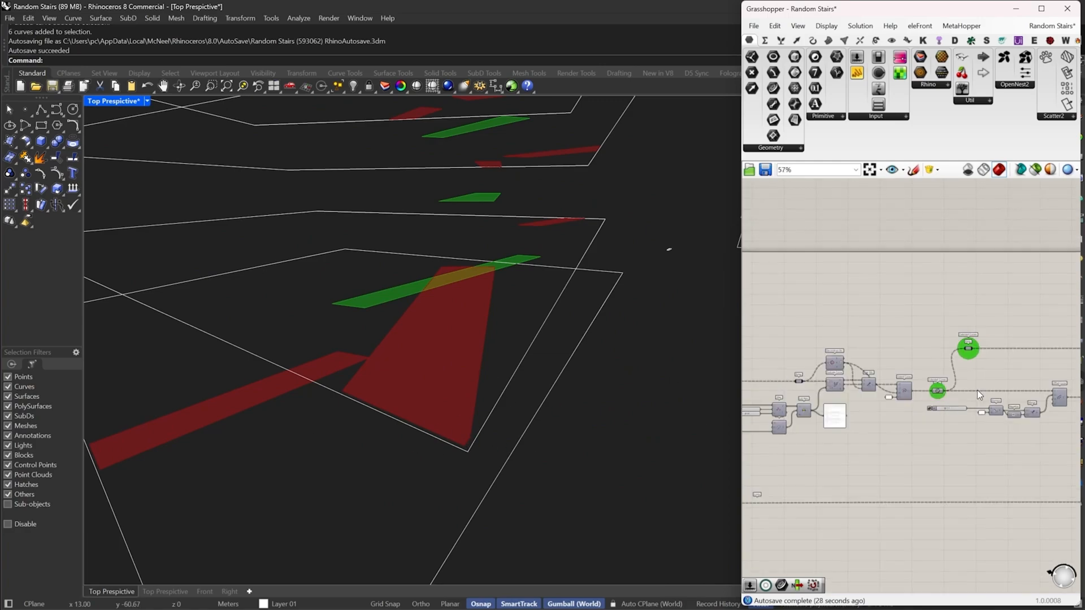
pyautogui.scroll(5, 916, 389)
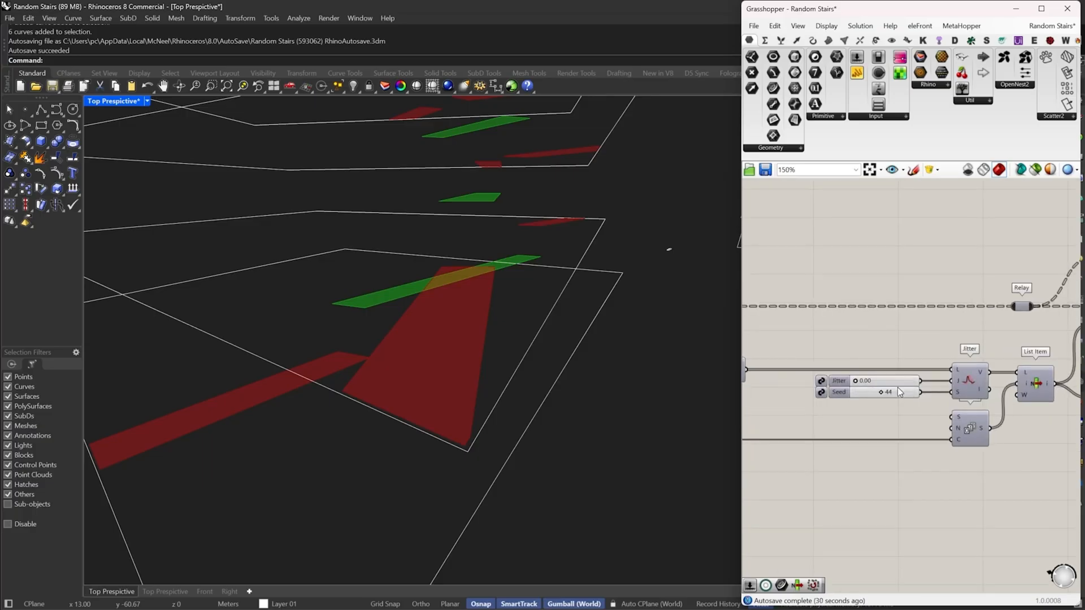
pyautogui.scroll(3, 882, 387)
pyautogui.moveTo(812, 387); pyautogui.dragTo(1061, 377, button='right')
pyautogui.moveTo(759, 424); pyautogui.dragTo(1021, 411, button='right')
pyautogui.scroll(-1, 1017, 411)
pyautogui.scroll(3, 822, 390)
pyautogui.moveTo(826, 388); pyautogui.dragTo(833, 390)
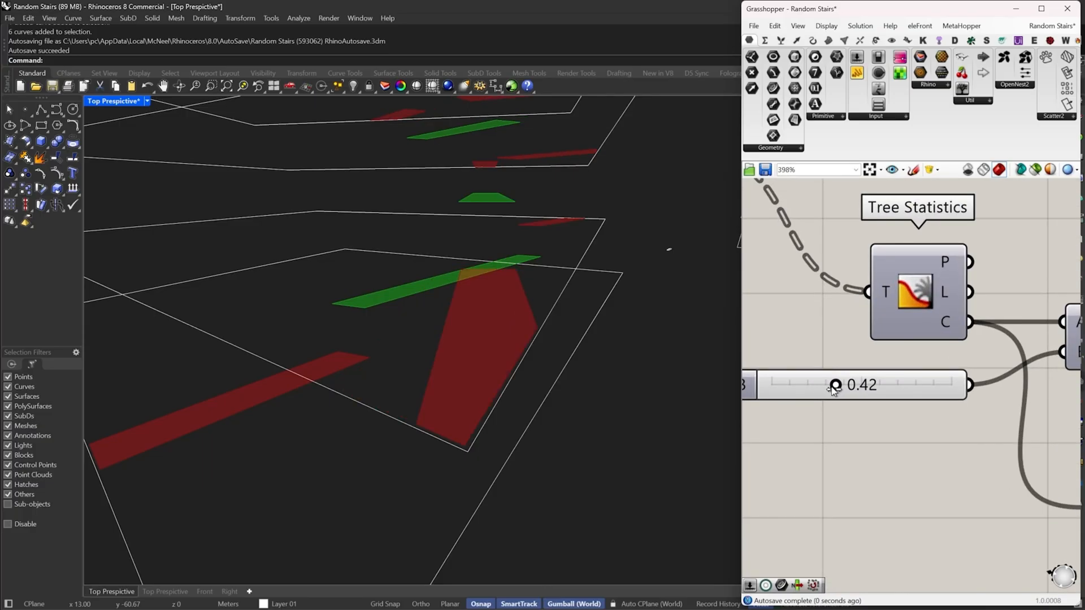
# Review the stair strips from above and highlight the pieces produced by the two final List Items
pyautogui.moveTo(417, 370); pyautogui.dragTo(480, 421, button='right')
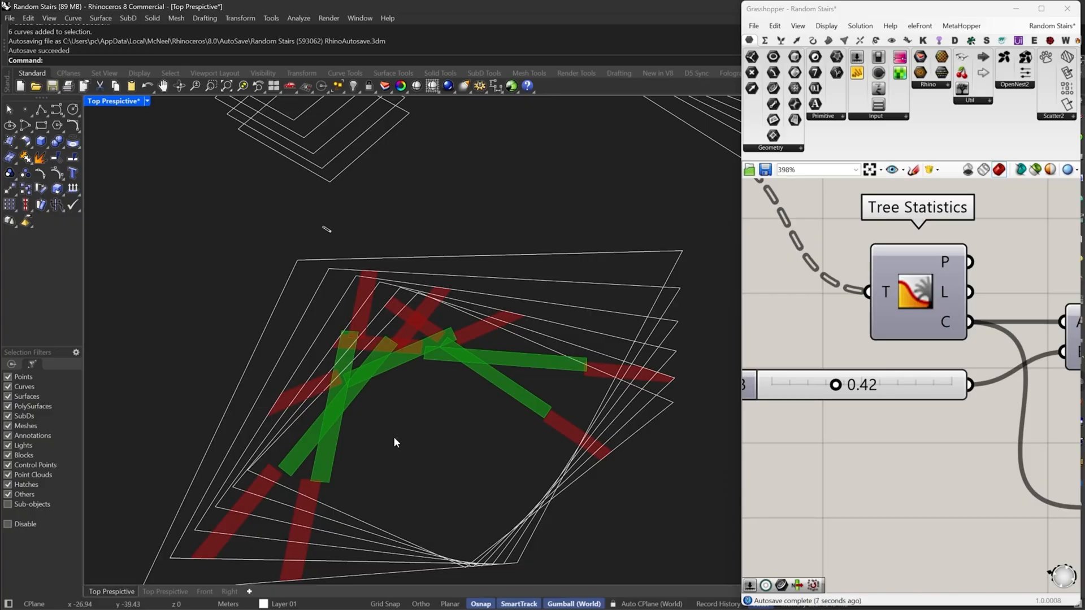
pyautogui.scroll(-10, 896, 355)
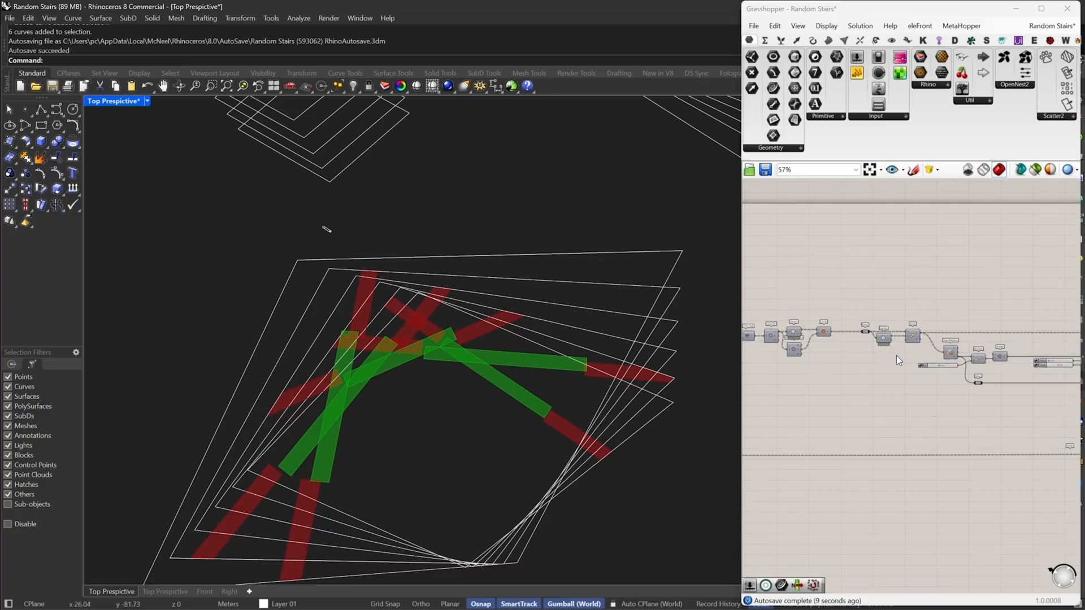
pyautogui.scroll(8, 919, 368)
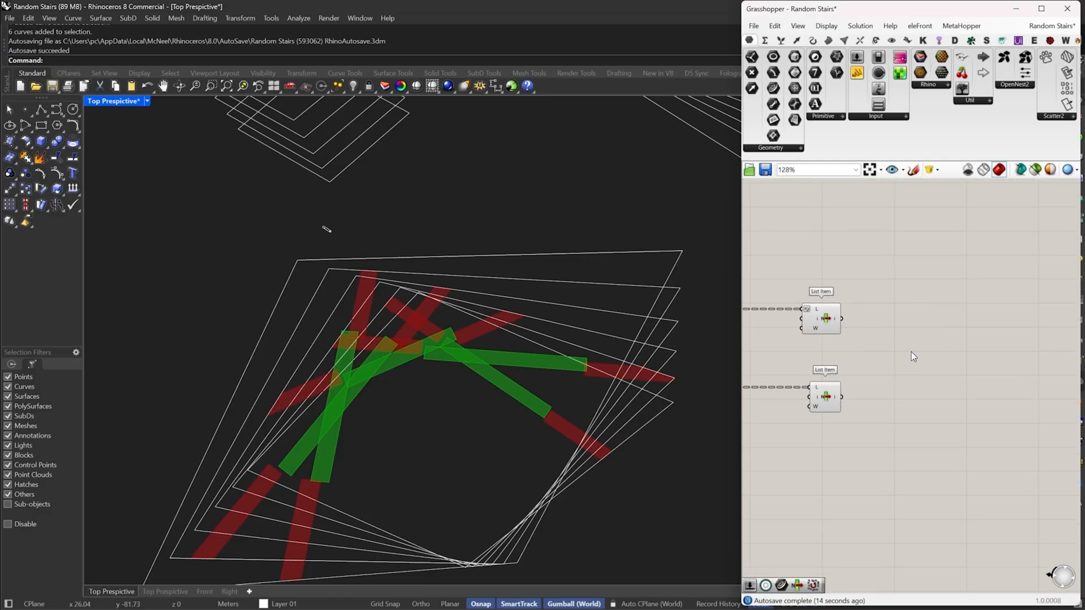
pyautogui.moveTo(875, 274); pyautogui.dragTo(798, 491)
pyautogui.moveTo(823, 369); pyautogui.dragTo(1026, 359, button='right')
pyautogui.scroll(-5, 1026, 359)
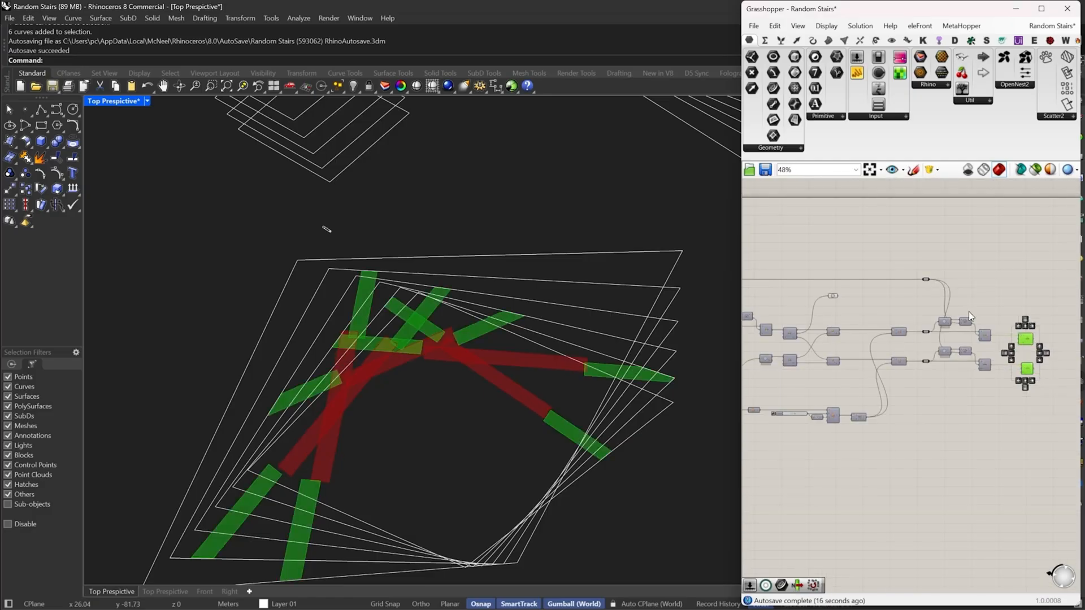
# Insert a Relay into the wire feeding the Surface component, move the Surface beyond the sorting groups, and line the Relay up with the others
pyautogui.click(876, 310)
pyautogui.scroll(2, 915, 293)
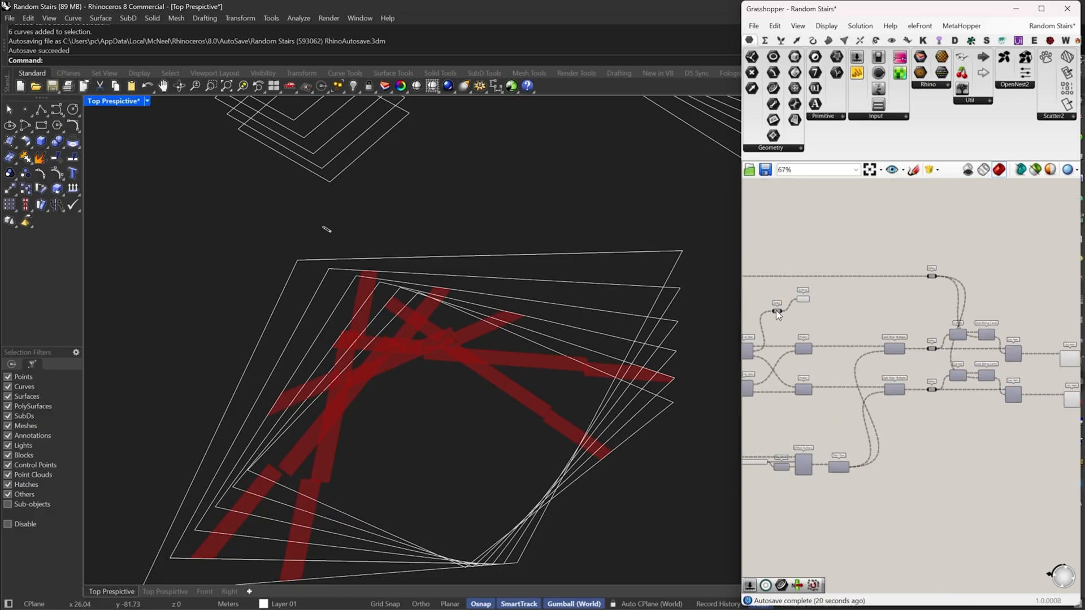
pyautogui.scroll(1, 776, 310)
pyautogui.doubleClick(775, 309)
pyautogui.moveTo(776, 308); pyautogui.dragTo(1050, 297)
pyautogui.click(807, 297)
pyautogui.moveTo(894, 341); pyautogui.dragTo(1052, 334, button='right')
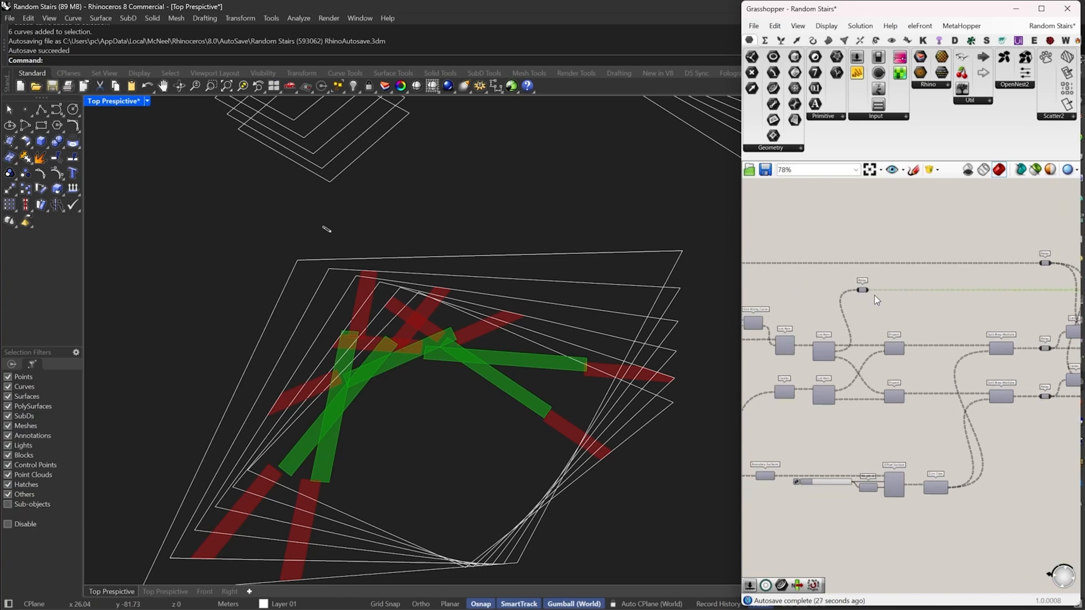
pyautogui.moveTo(861, 291); pyautogui.dragTo(1046, 294)
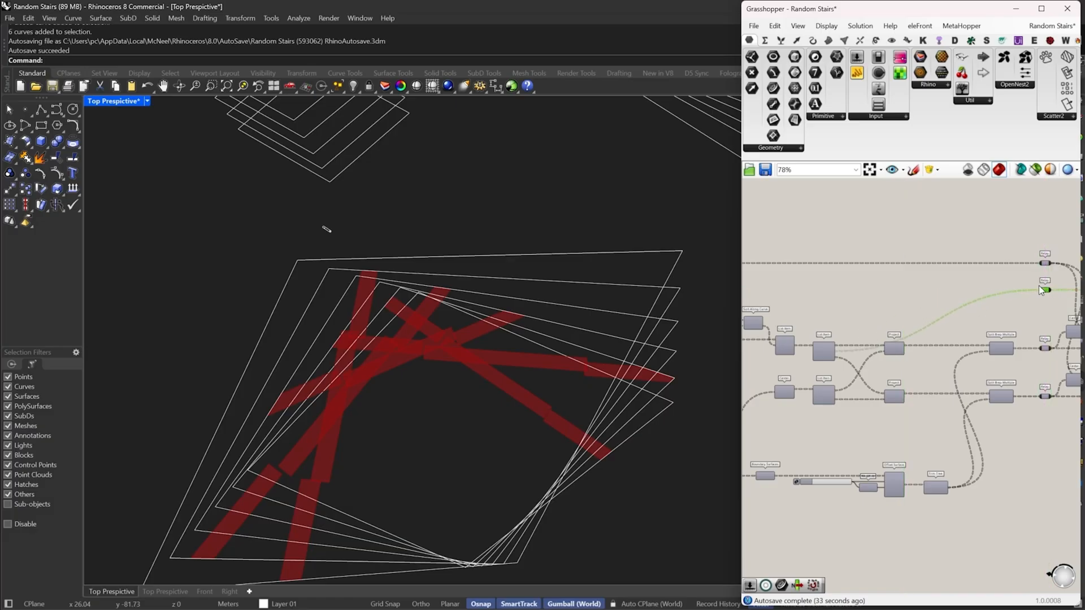
# Shift the Relay on the Surface's wire back before the split components, and centre-align the Surface with the two final List Items
pyautogui.moveTo(1045, 290); pyautogui.dragTo(893, 290)
pyautogui.scroll(-10, 917, 330)
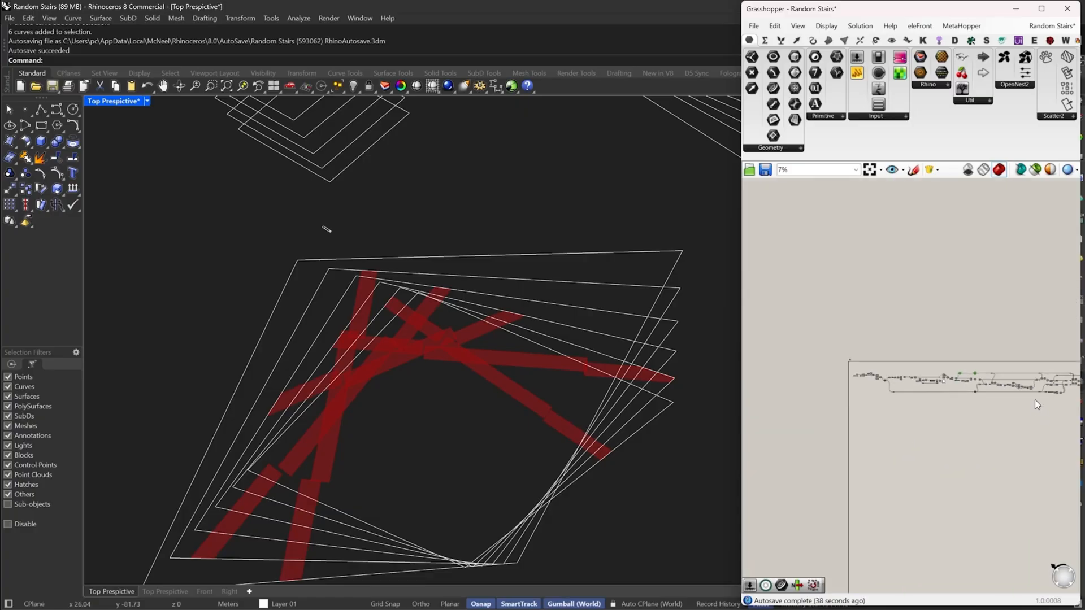
pyautogui.scroll(10, 964, 376)
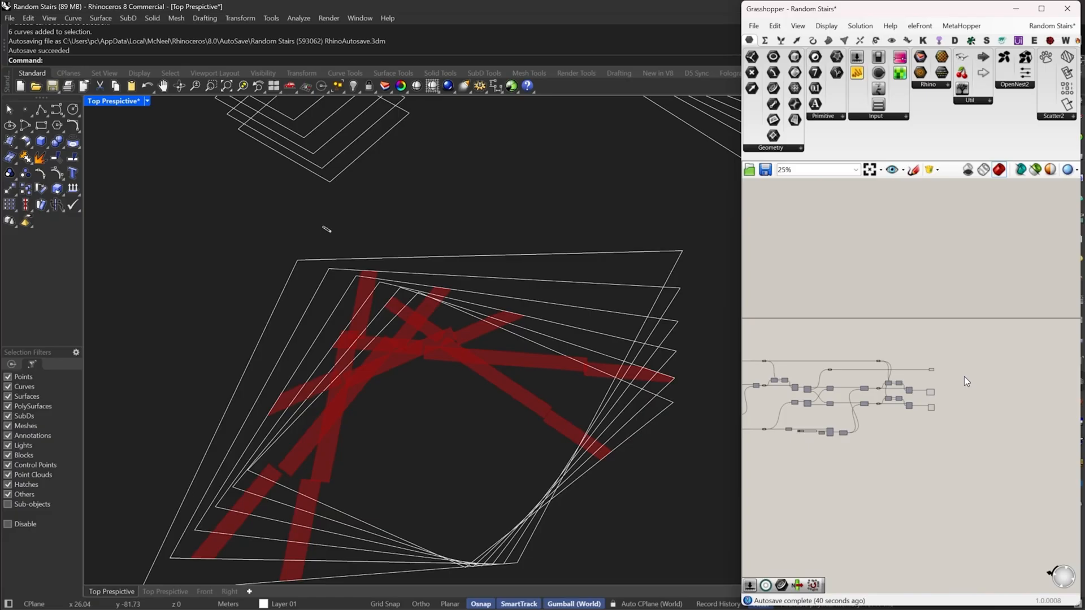
pyautogui.moveTo(825, 527); pyautogui.dragTo(950, 222)
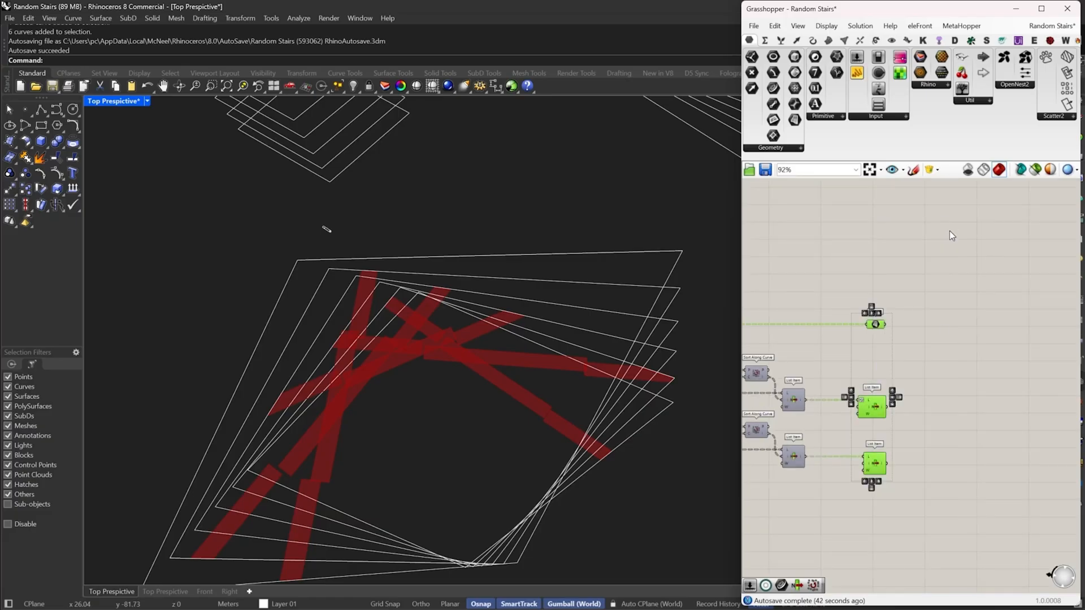
pyautogui.moveTo(941, 340); pyautogui.dragTo(969, 321, button='right')
pyautogui.click(901, 294)
pyautogui.click(951, 332)
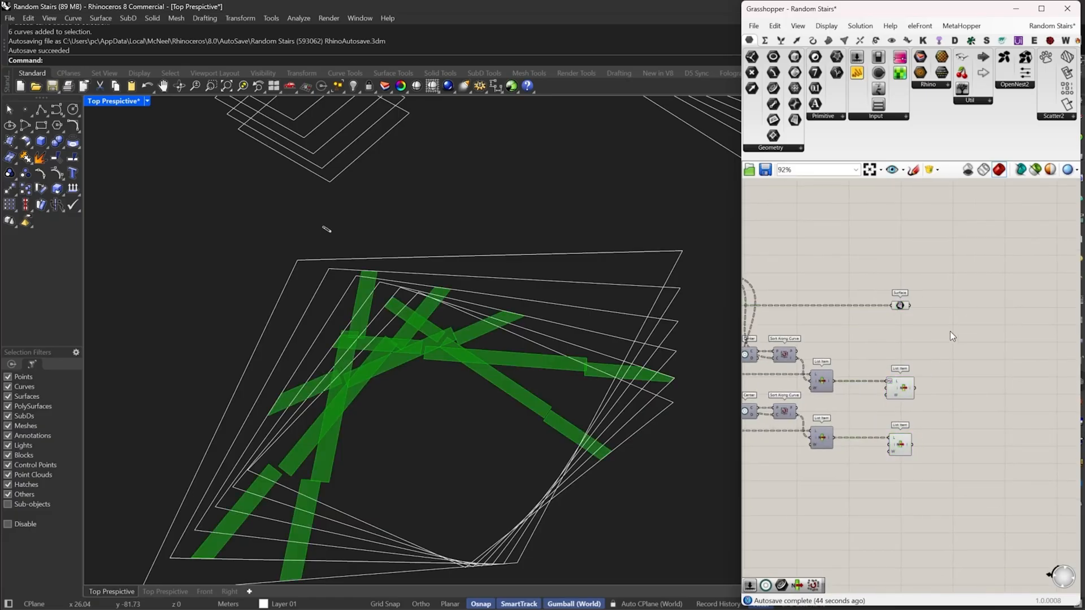
pyautogui.moveTo(969, 382); pyautogui.dragTo(938, 350, button='right')
# Examine from several perspective angles how the middle strips meet the split strip pieces
pyautogui.moveTo(601, 379); pyautogui.dragTo(643, 446, button='right')
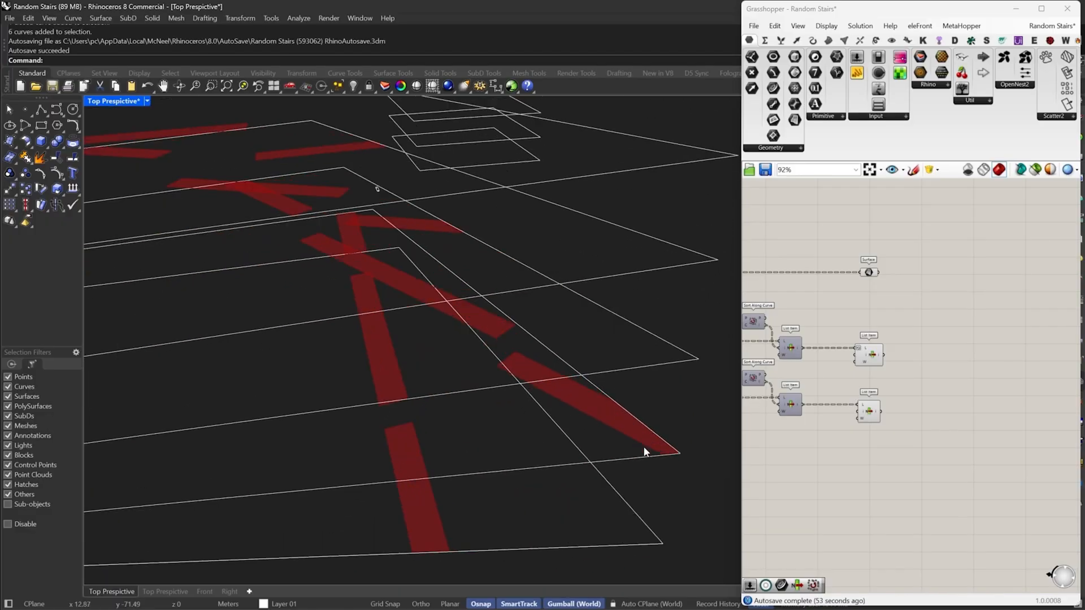
pyautogui.scroll(-2, 627, 432)
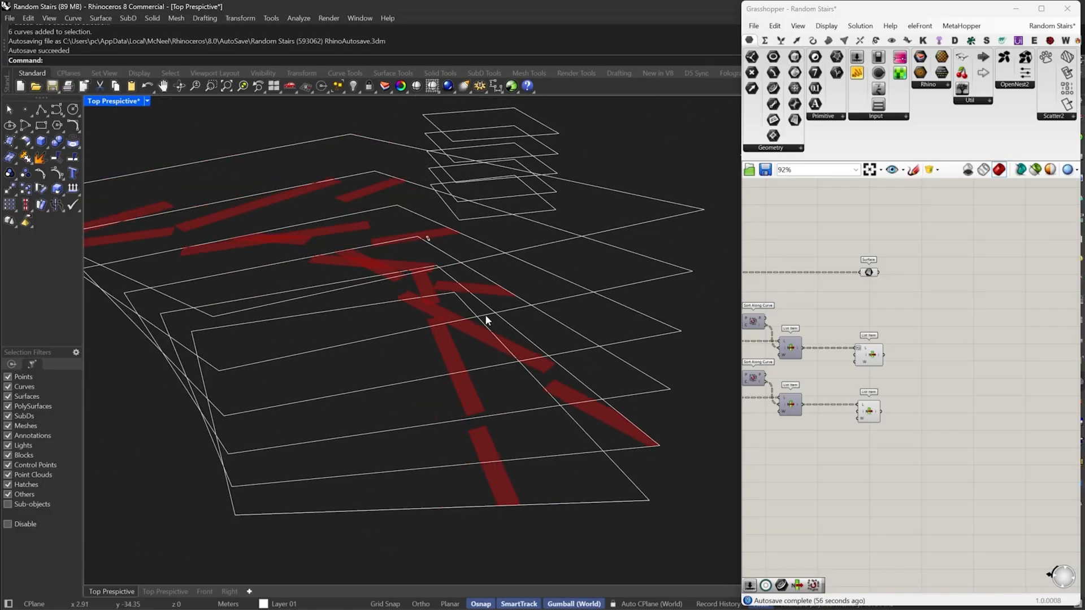
pyautogui.moveTo(487, 317); pyautogui.dragTo(645, 300, button='right')
pyautogui.scroll(4, 599, 362)
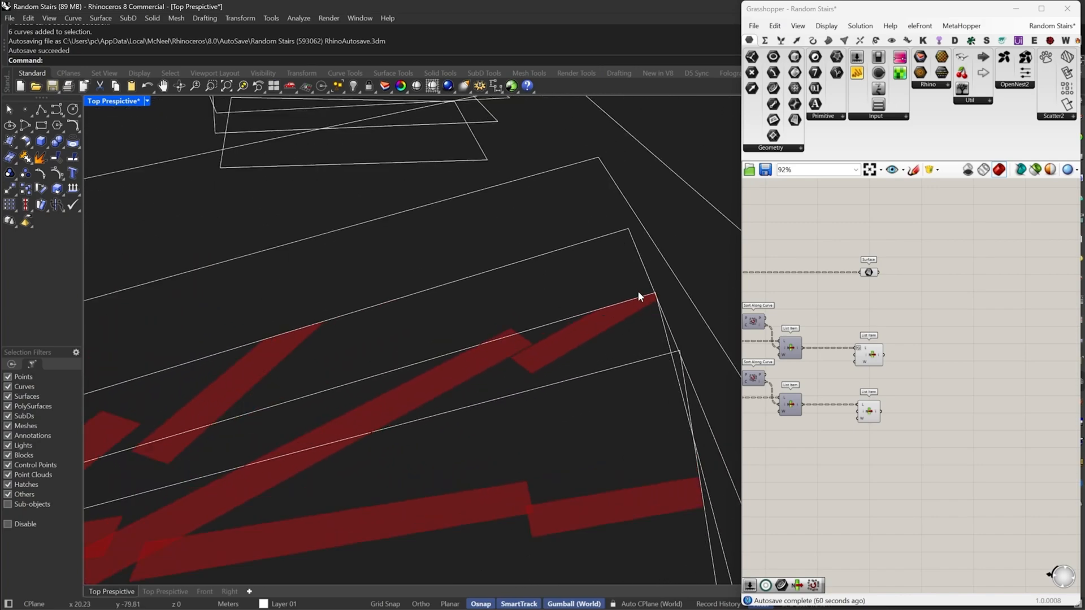
pyautogui.scroll(-4, 642, 294)
pyautogui.scroll(3, 888, 306)
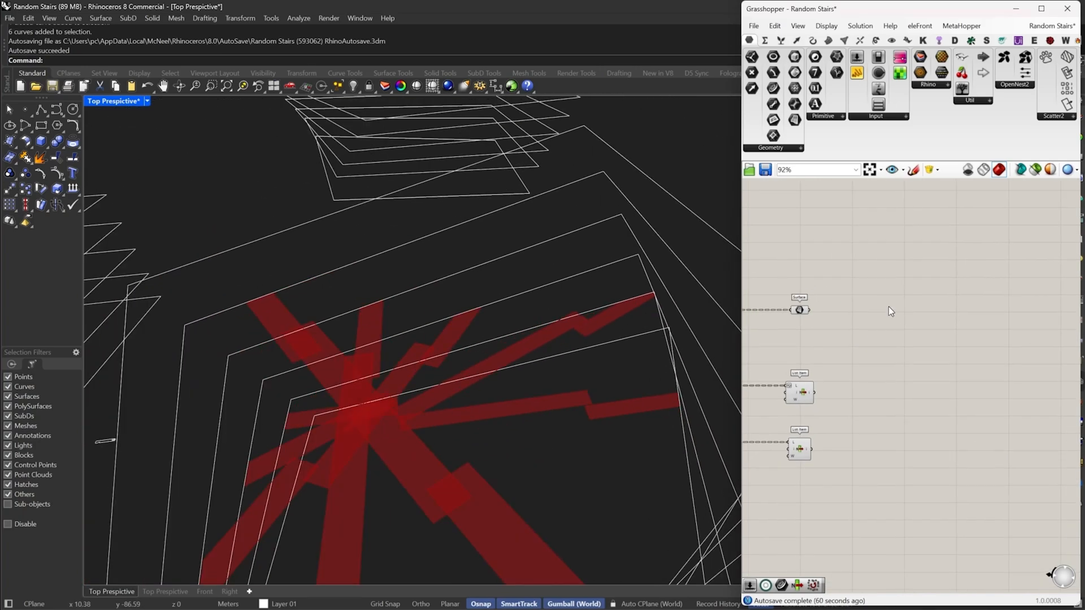
# Add an Explode component beside the Surface component and feed the Surface's output into its curve input
pyautogui.doubleClick(888, 297)
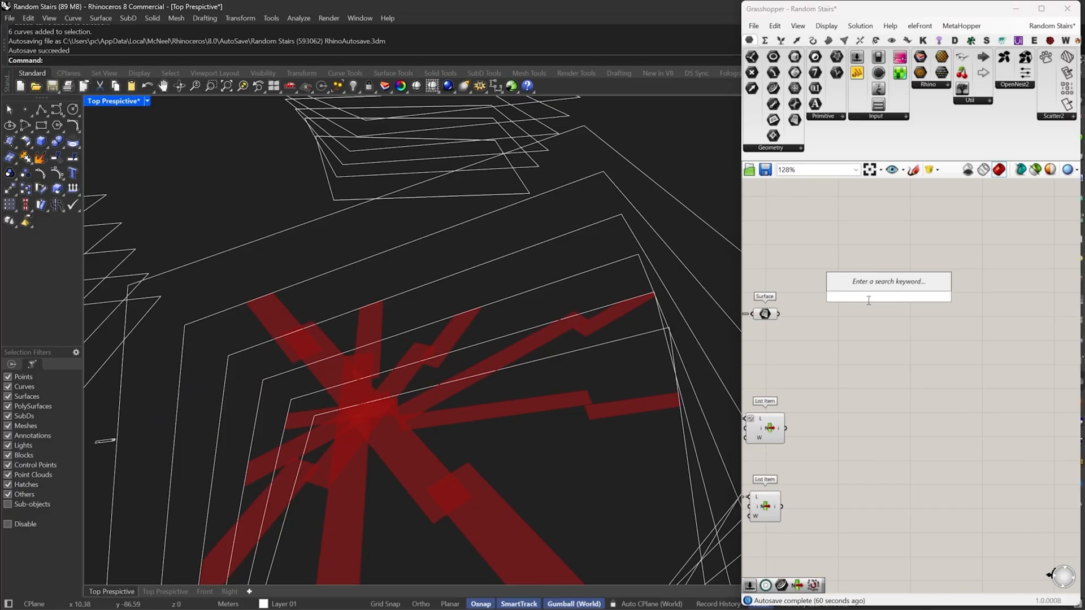
pyautogui.write('explode')
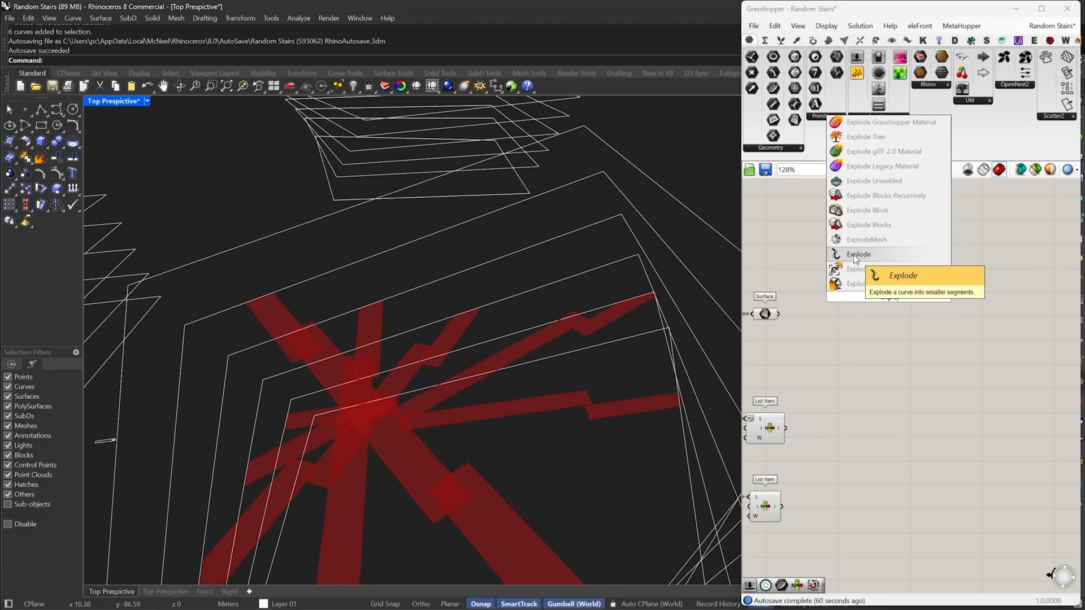
pyautogui.press('Return')
pyautogui.moveTo(885, 298); pyautogui.dragTo(991, 326)
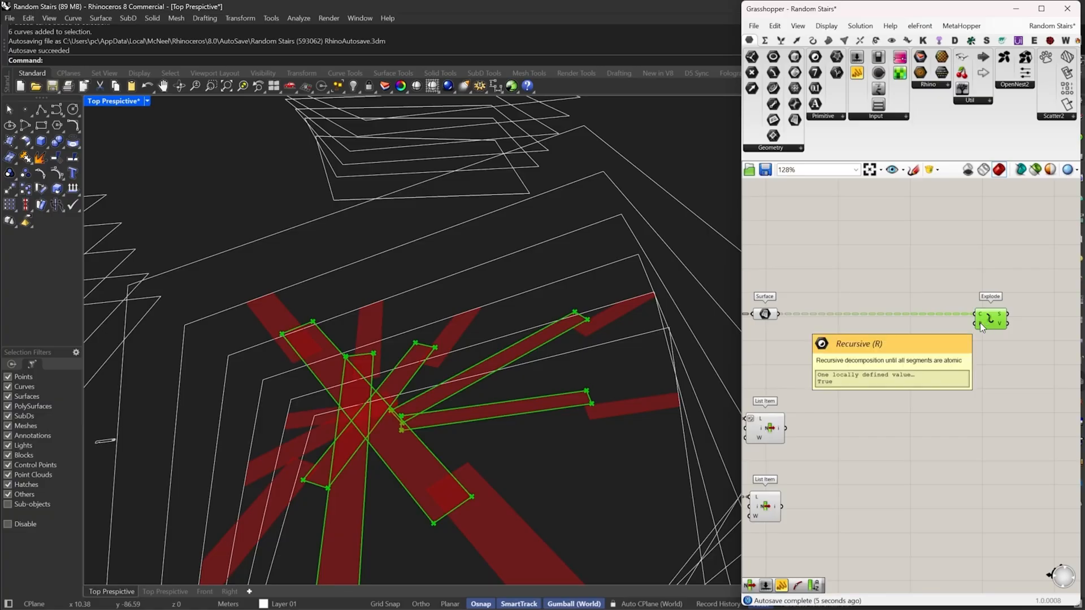
pyautogui.moveTo(980, 323); pyautogui.dragTo(878, 321)
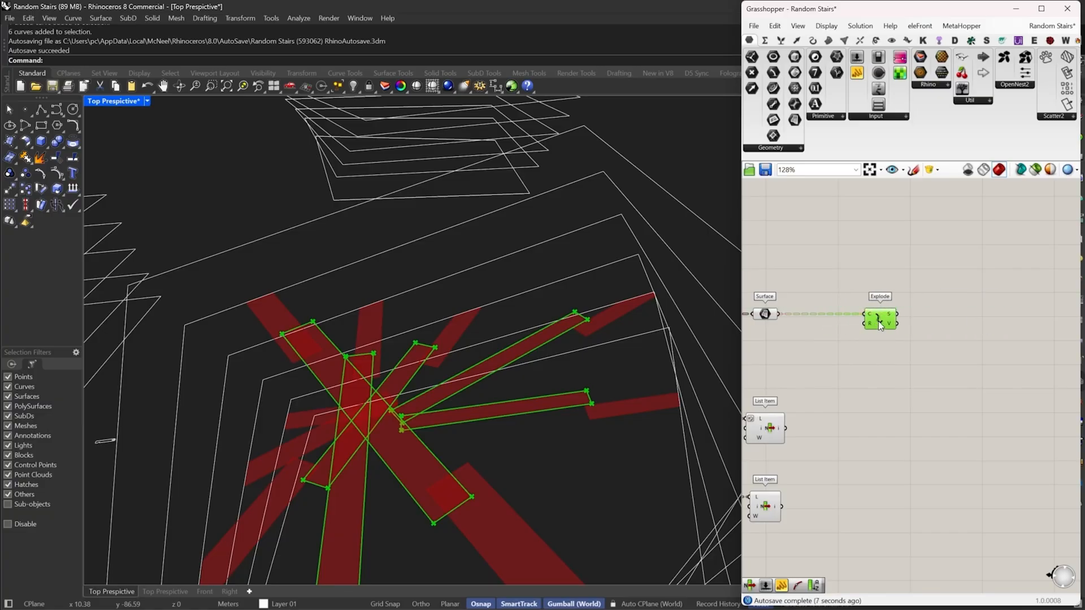
pyautogui.doubleClick(926, 303)
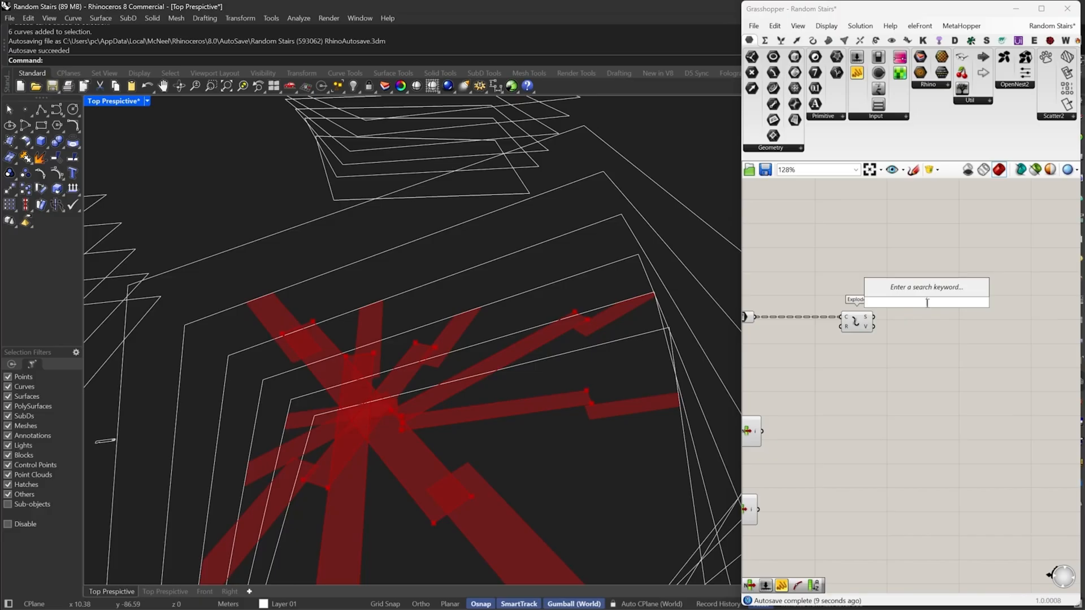
pyautogui.write('li')
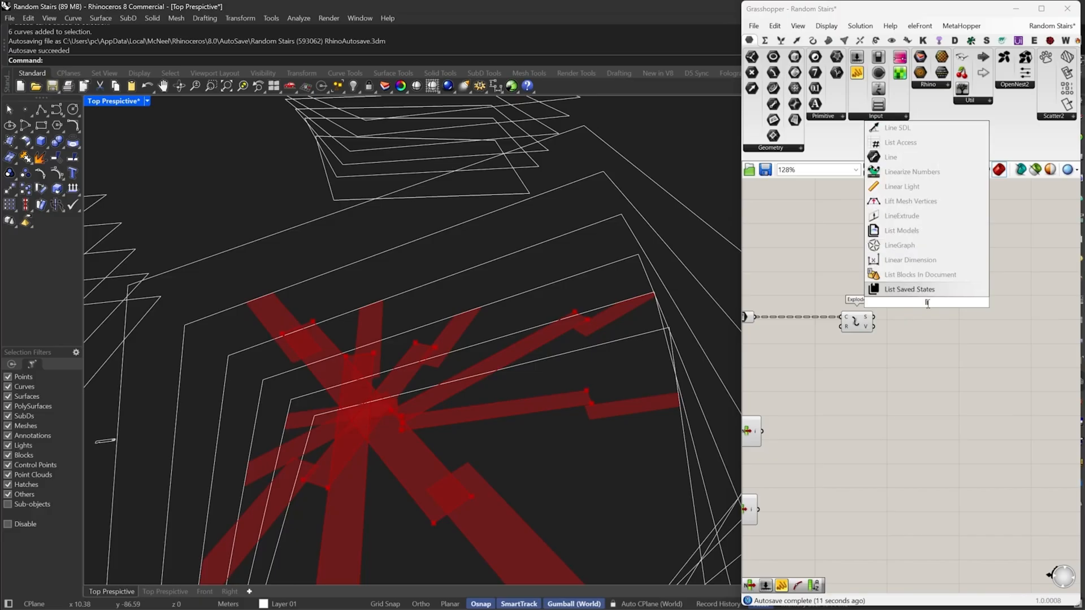
pyautogui.click(856, 322)
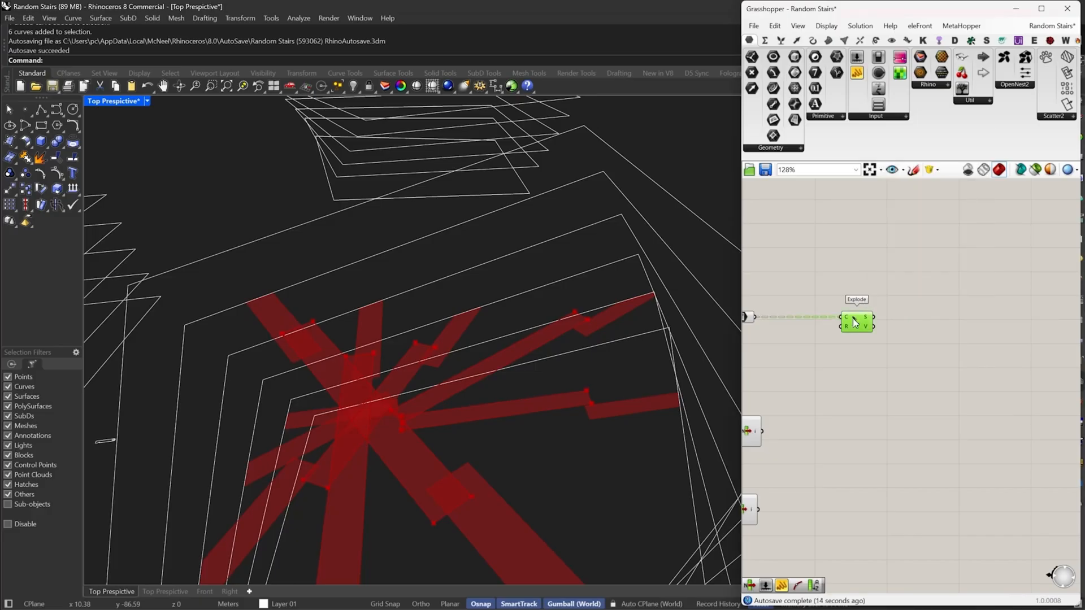
# Move Explode closer to the Surface, add a Sort List after it and connect the exploded segments to its A input
pyautogui.moveTo(856, 322); pyautogui.dragTo(802, 323)
pyautogui.doubleClick(897, 322)
pyautogui.write('sort')
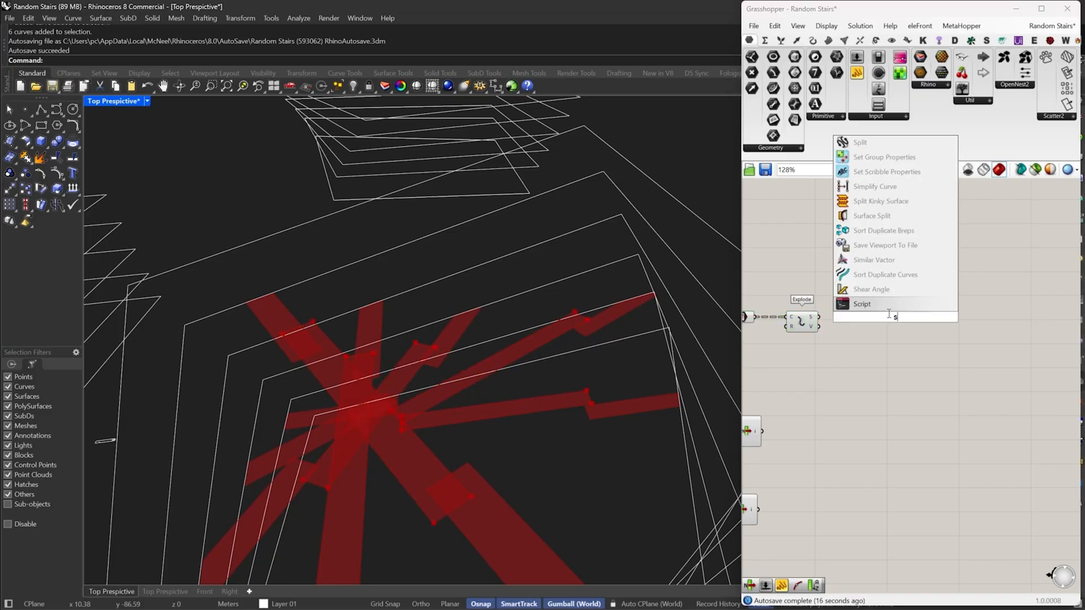
pyautogui.click(874, 302)
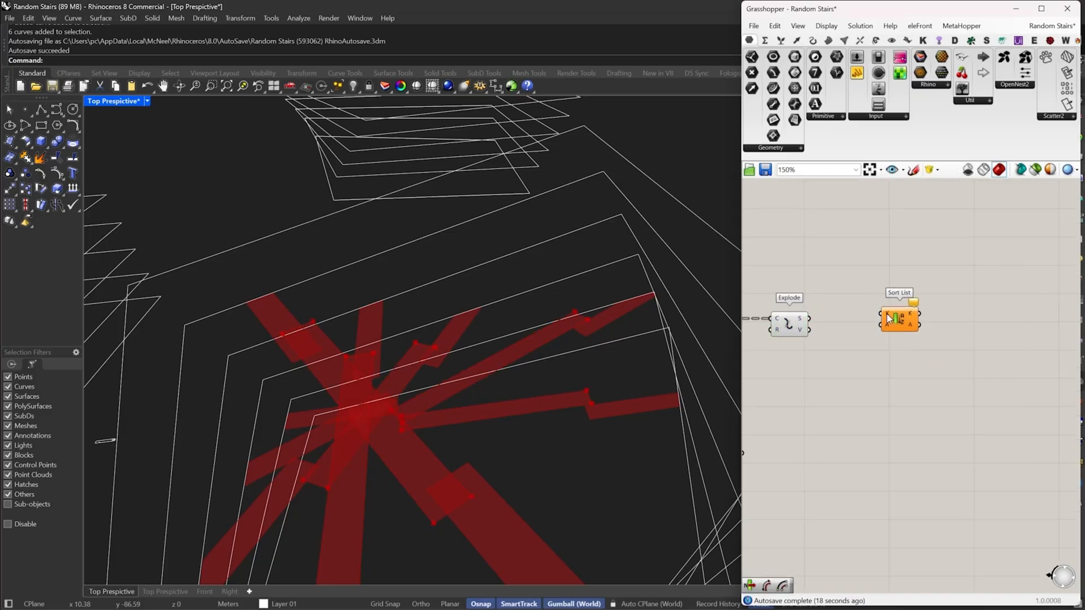
pyautogui.moveTo(882, 314); pyautogui.dragTo(865, 311)
# Measure the exploded segments with a Length component, connect it to the Sort List's keys, and align Sort List with Length
pyautogui.doubleClick(870, 293)
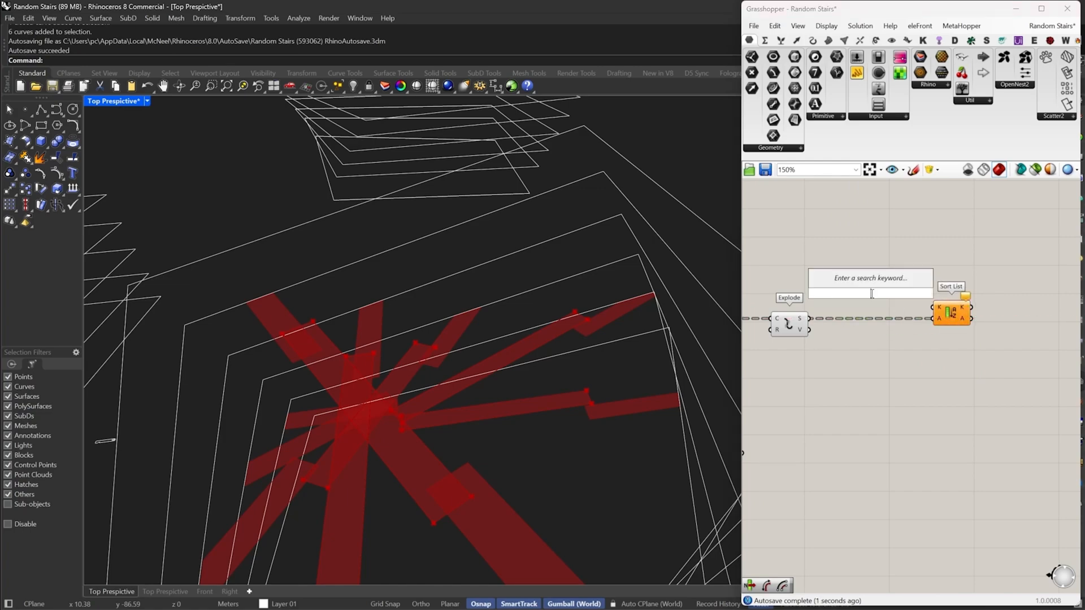
pyautogui.write('length')
pyautogui.press('Return')
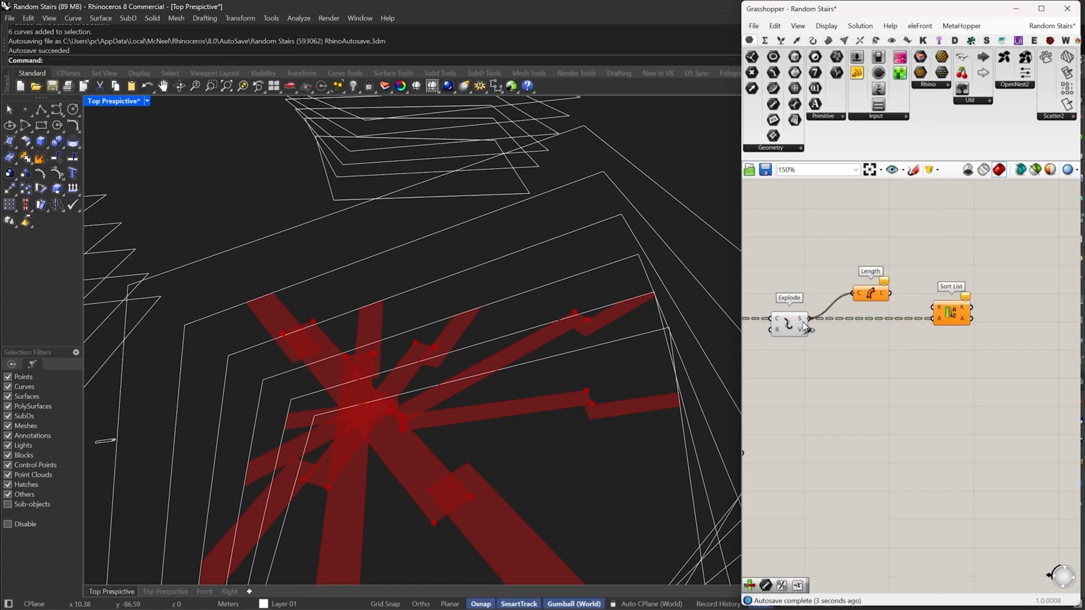
pyautogui.moveTo(934, 302); pyautogui.dragTo(850, 310)
pyautogui.moveTo(935, 314); pyautogui.dragTo(911, 315)
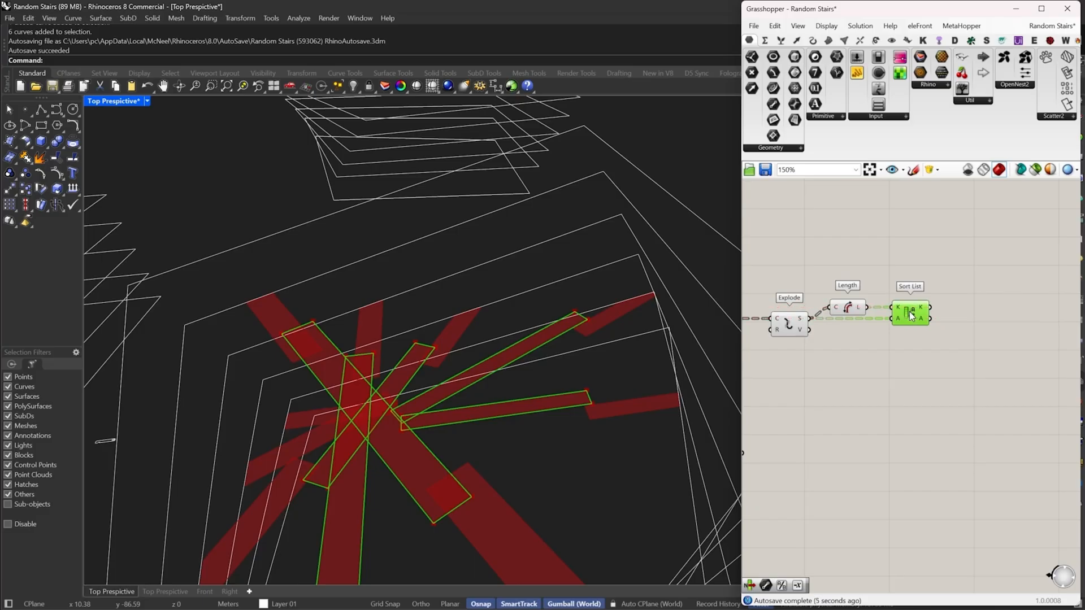
pyautogui.doubleClick(885, 266)
pyautogui.moveTo(919, 320); pyautogui.dragTo(913, 319)
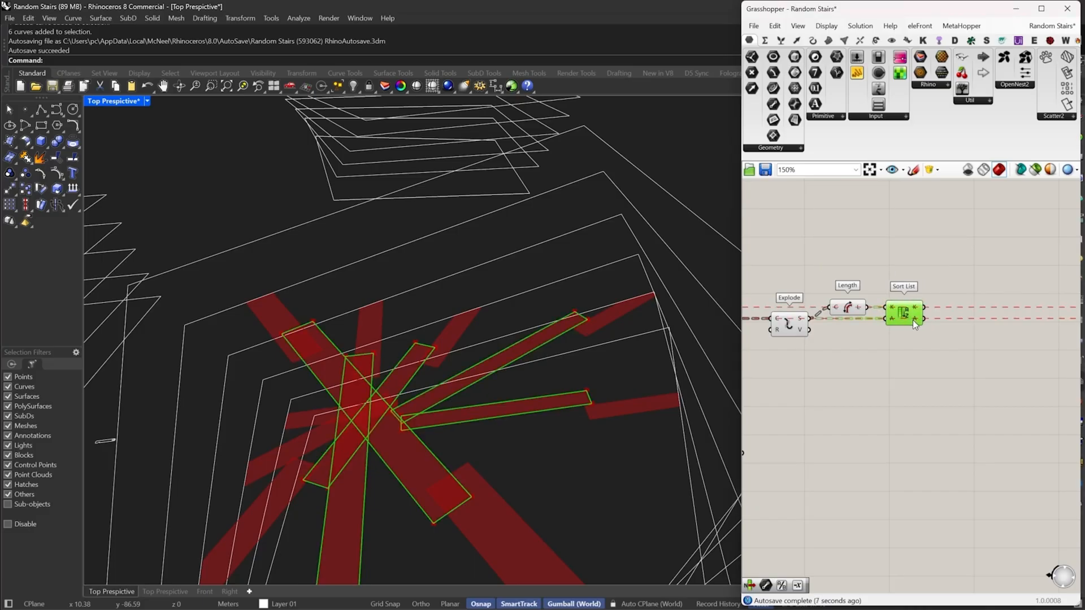
# Add a List Item after Sort List, reverse its L input, and feed it the sorted segments
pyautogui.moveTo(921, 296); pyautogui.dragTo(922, 314, button='right')
pyautogui.moveTo(973, 266); pyautogui.dragTo(951, 266, button='right')
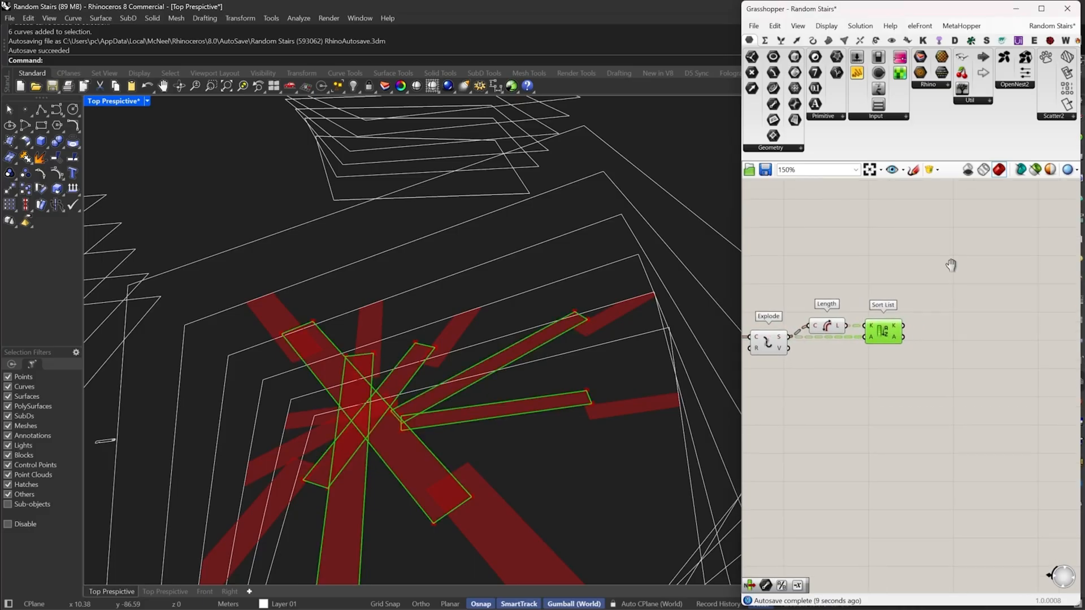
pyautogui.doubleClick(959, 333)
pyautogui.write('list item')
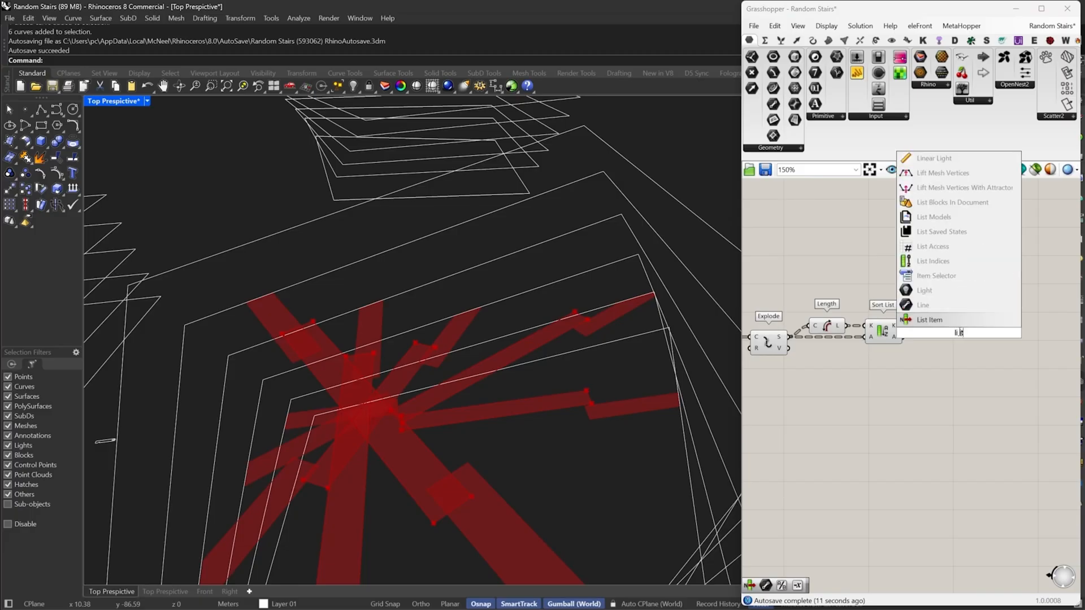
pyautogui.press('Return')
pyautogui.scroll(1, 938, 326)
pyautogui.rightClick(947, 317)
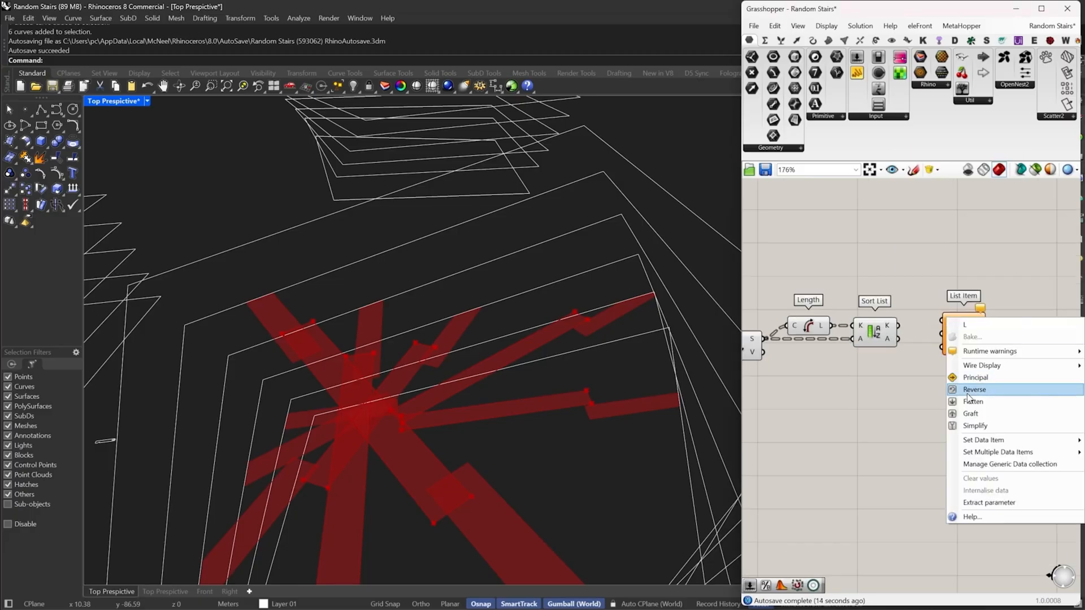
pyautogui.click(983, 390)
pyautogui.moveTo(929, 326); pyautogui.dragTo(898, 339)
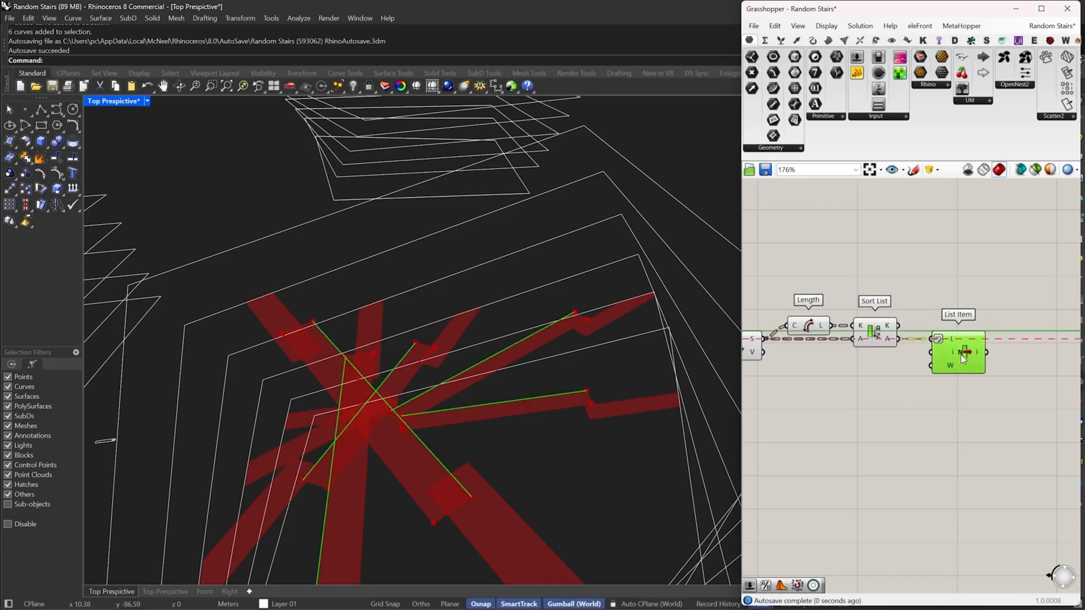
# Add a +1 output to the new List Item so it picks the two longest edges of each strip
pyautogui.scroll(3, 962, 374)
pyautogui.scroll(2, 972, 370)
pyautogui.click(977, 356)
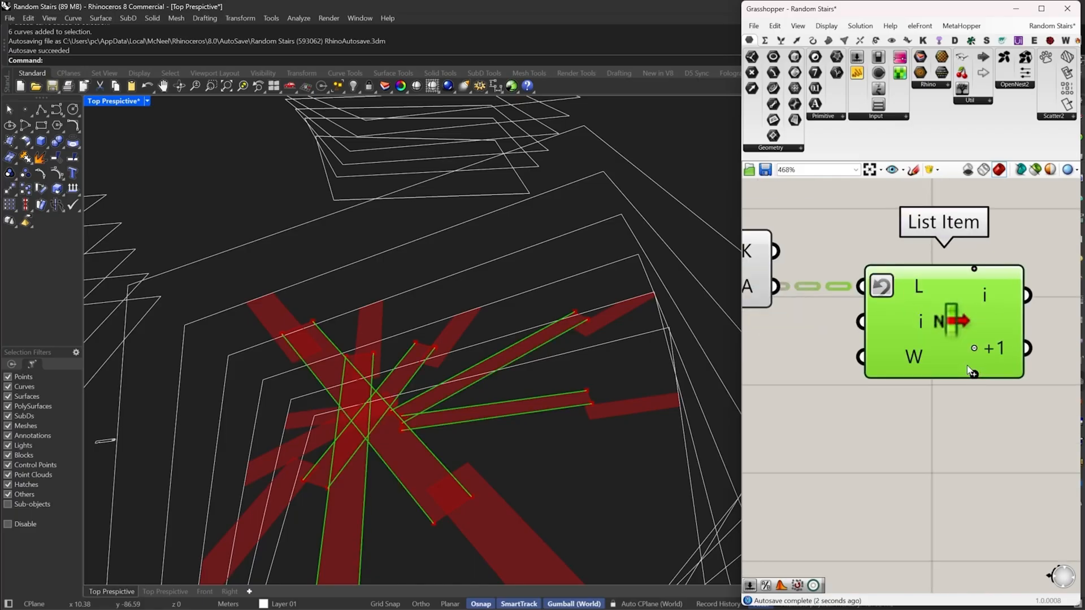
pyautogui.scroll(-5, 978, 357)
pyautogui.click(910, 336)
# Feed both List Item outputs into a Flip Curve and route its upstream guide wire through a new Relay above the List Item
pyautogui.scroll(1, 927, 336)
pyautogui.doubleClick(944, 337)
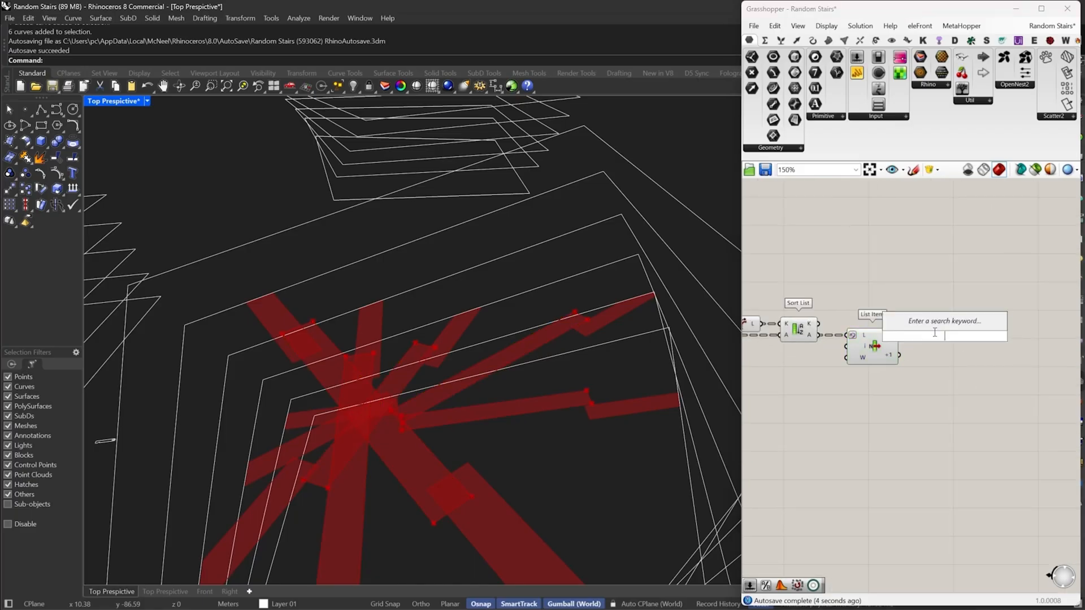
pyautogui.write('flip')
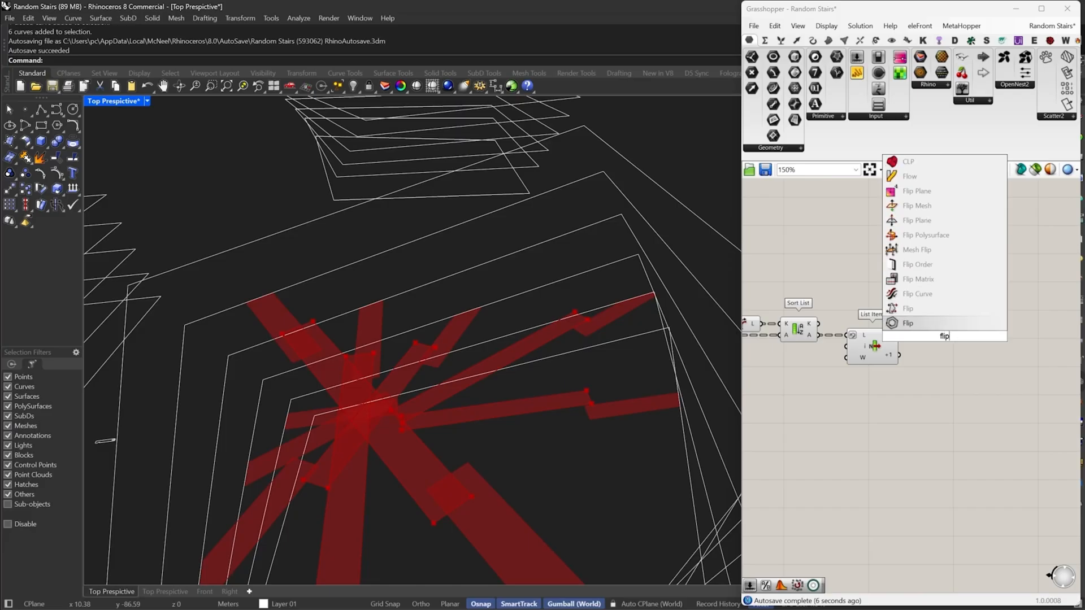
pyautogui.click(924, 293)
pyautogui.moveTo(926, 332); pyautogui.dragTo(999, 285)
pyautogui.moveTo(1017, 294); pyautogui.dragTo(757, 328, button='right')
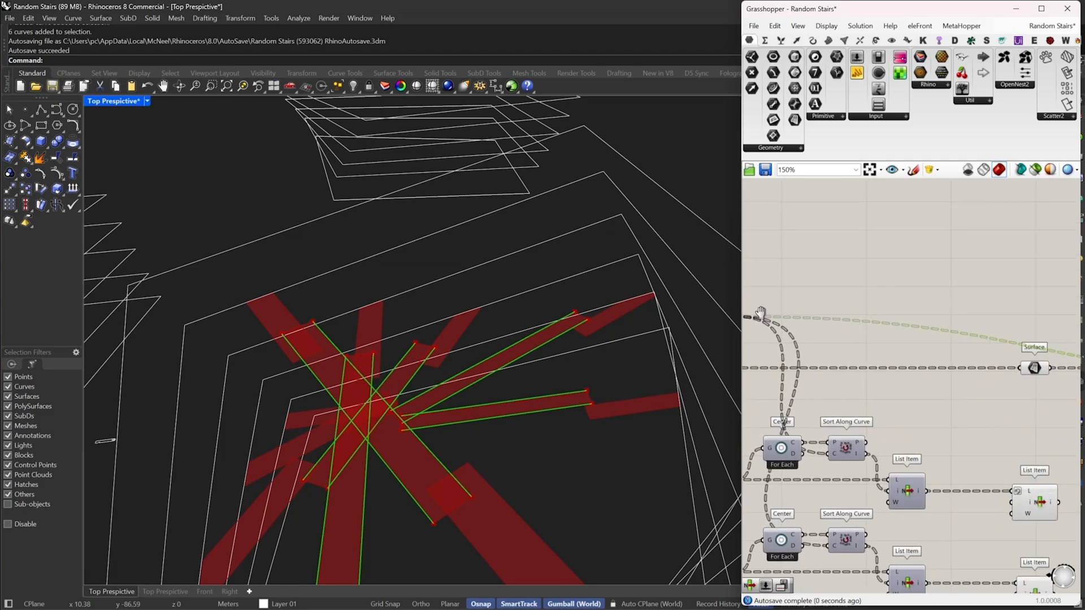
pyautogui.doubleClick(882, 322)
pyautogui.moveTo(884, 320); pyautogui.dragTo(945, 320)
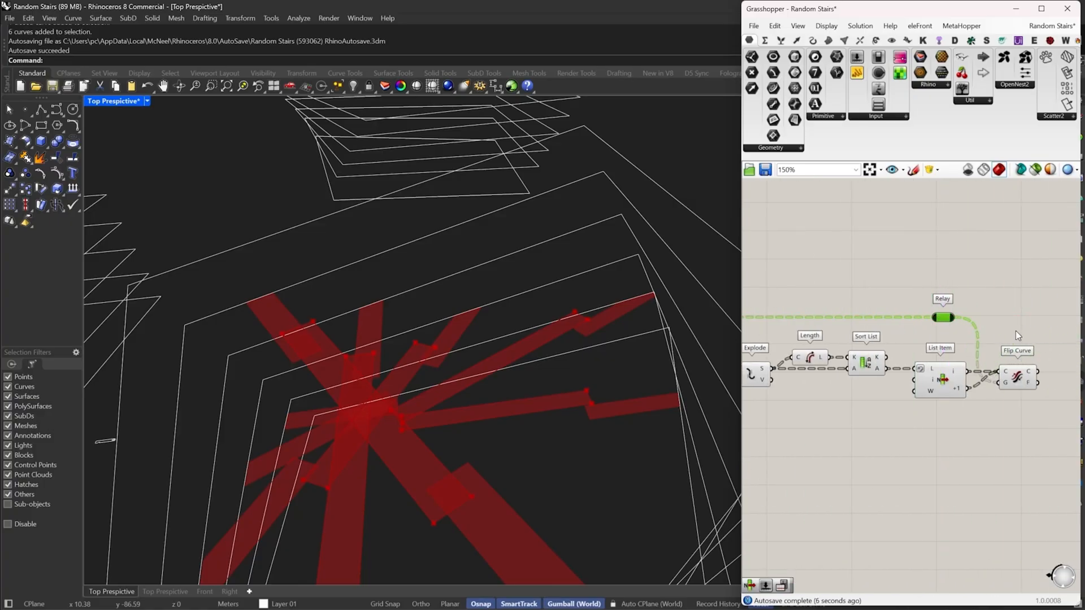
# Add a Loft component in line with Flip Curve and loft the flipped edge curves
pyautogui.moveTo(1015, 331); pyautogui.dragTo(889, 343, button='right')
pyautogui.doubleClick(950, 367)
pyautogui.write('loft')
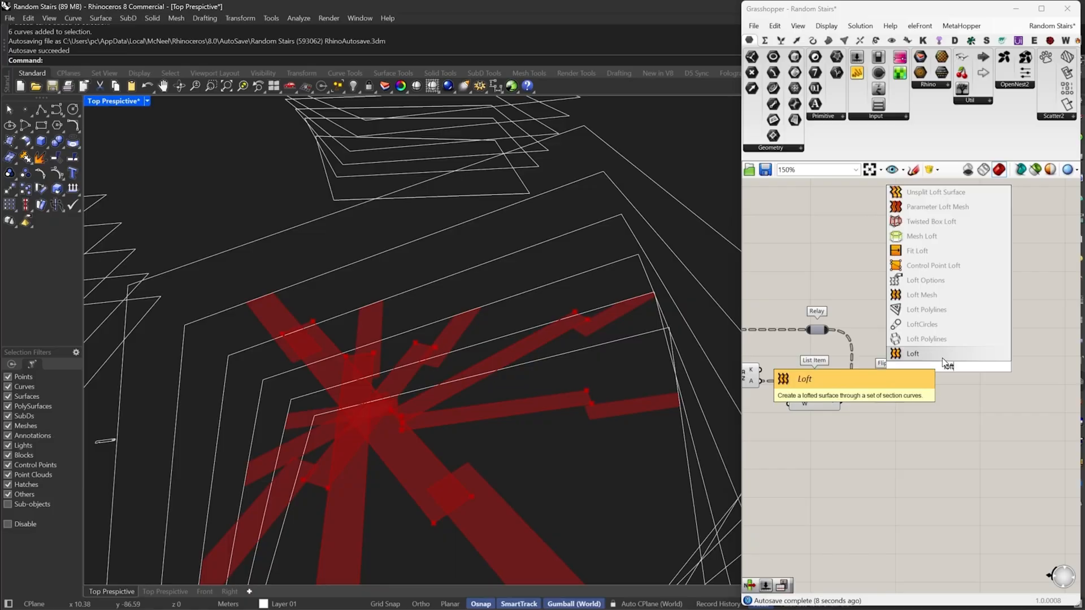
pyautogui.click(938, 355)
pyautogui.moveTo(931, 361); pyautogui.dragTo(967, 391)
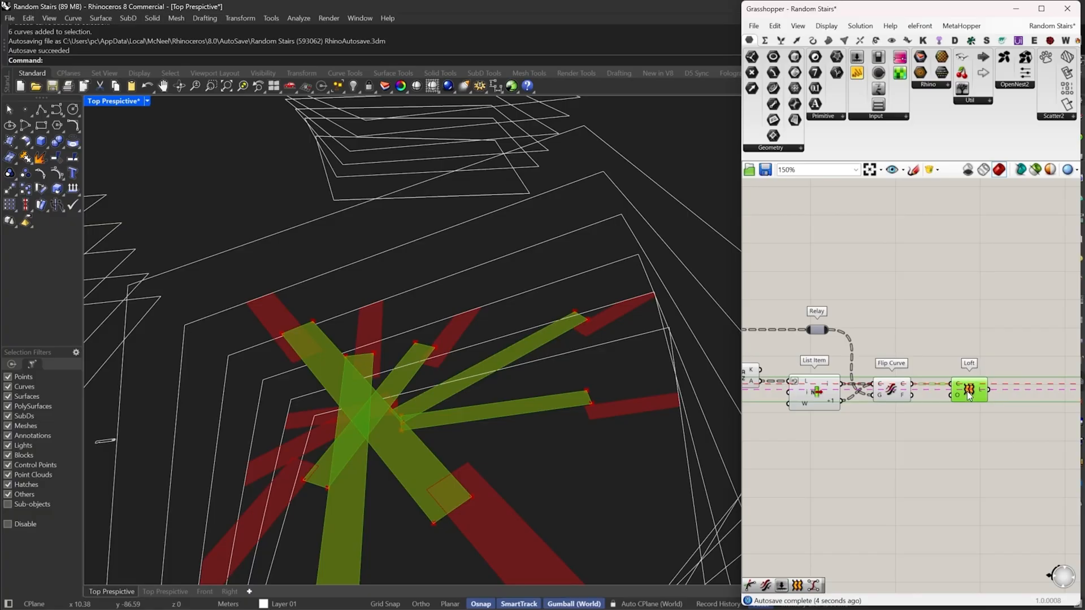
# Place a Parameter Subdivide Surface component after the Loft
pyautogui.moveTo(993, 392); pyautogui.dragTo(928, 349, button='right')
pyautogui.scroll(1, 980, 347)
pyautogui.doubleClick(980, 347)
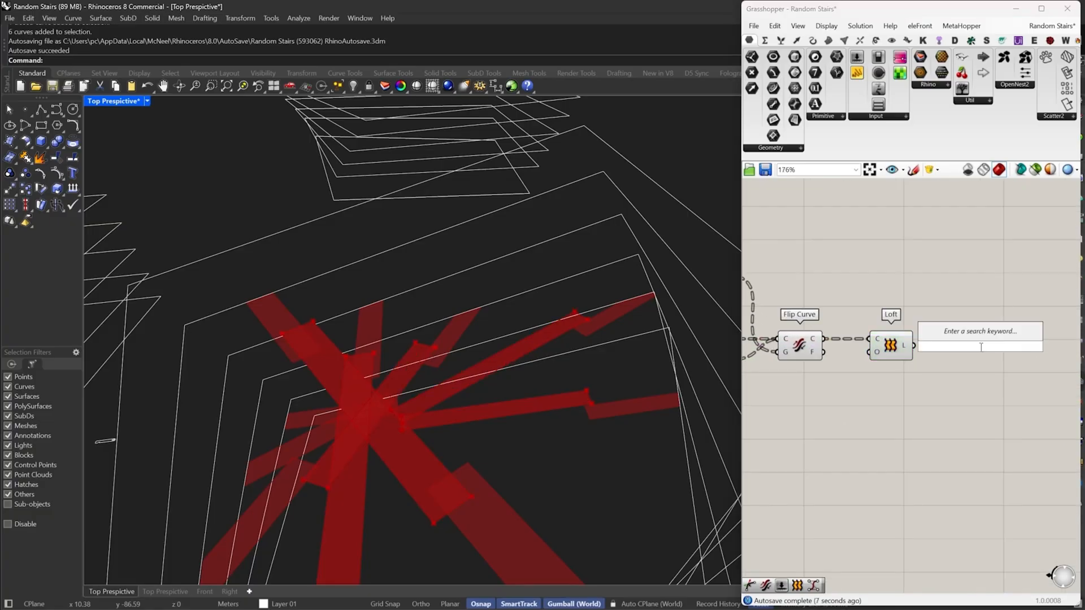
pyautogui.write('p su')
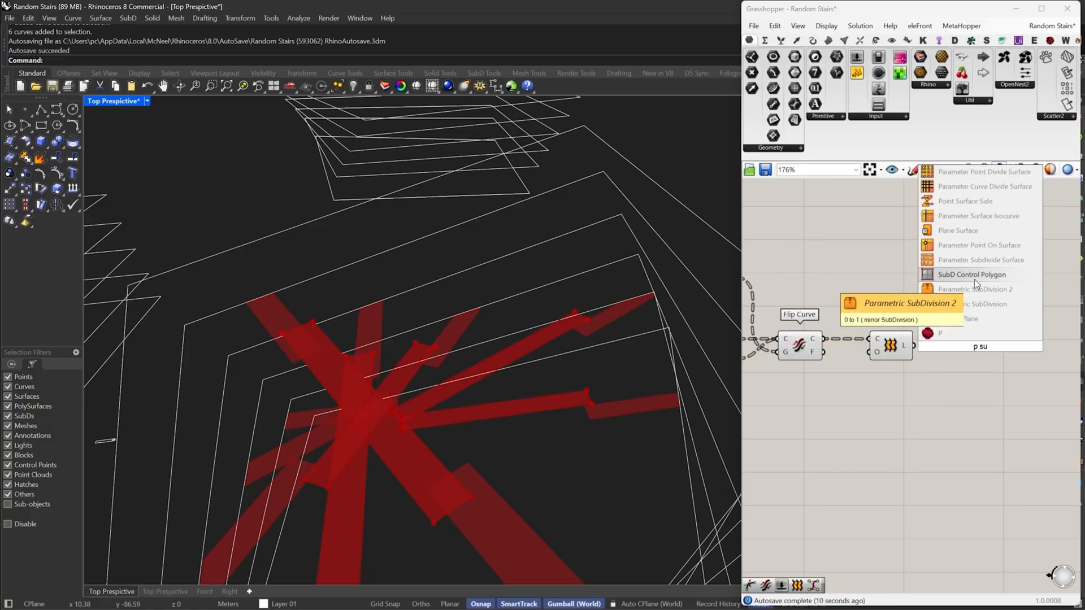
pyautogui.click(972, 260)
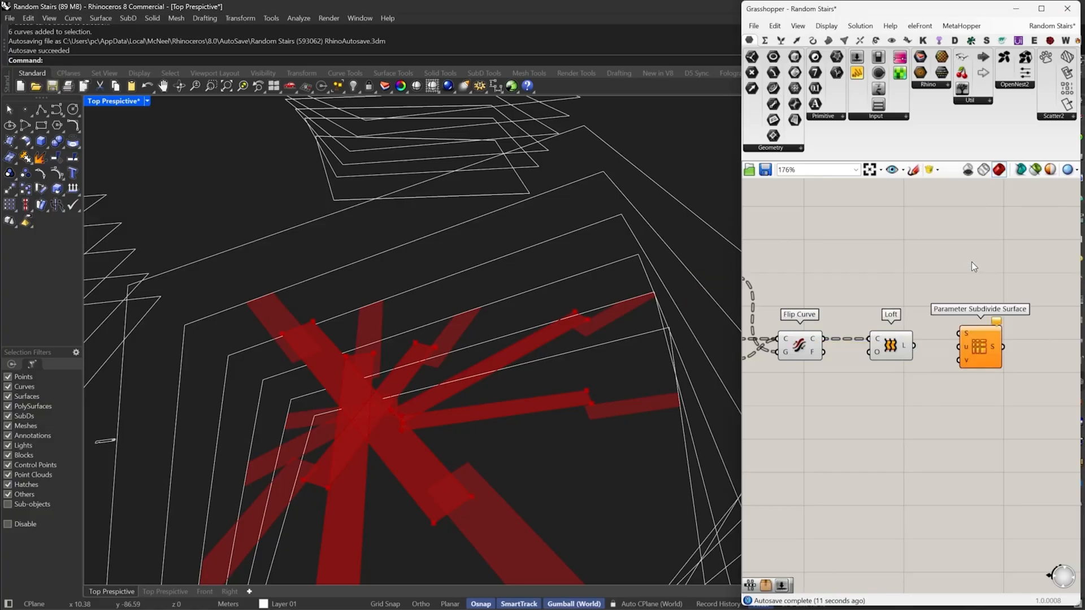
# Feed the Loft output into the surface input of Parameter Subdivide Surface and space the two components apart
pyautogui.moveTo(914, 346); pyautogui.dragTo(803, 337)
pyautogui.scroll(-3, 1036, 358)
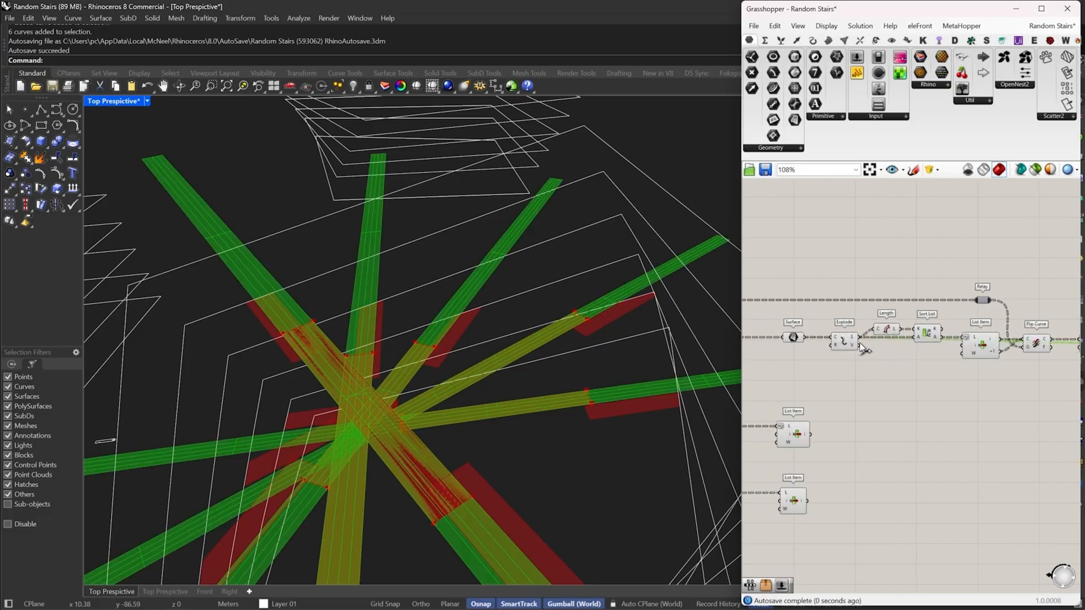
pyautogui.scroll(1, 795, 339)
pyautogui.click(792, 337)
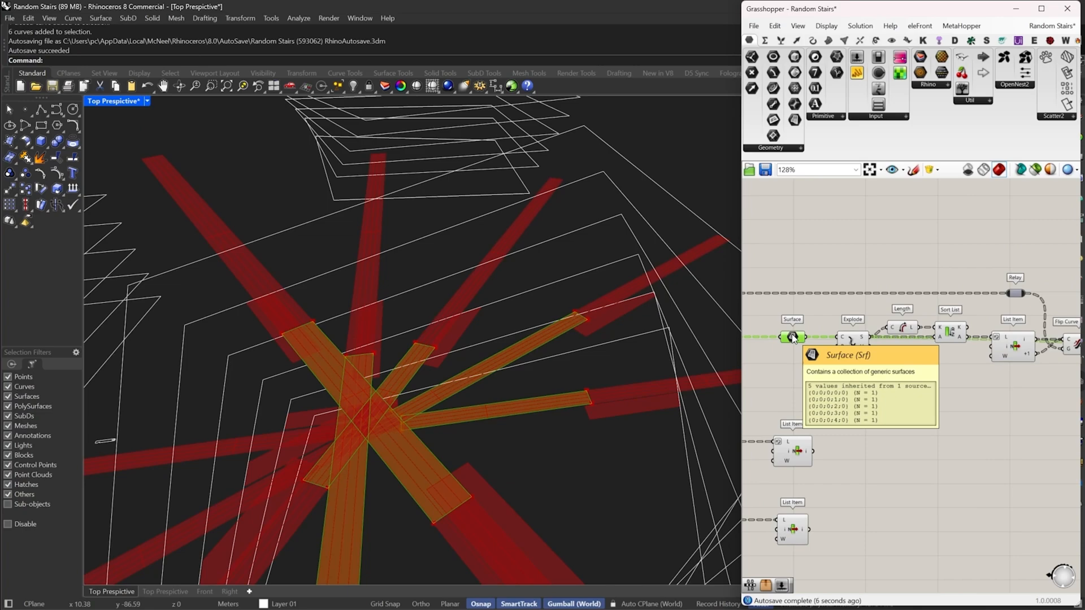
pyautogui.moveTo(870, 324); pyautogui.dragTo(811, 315, button='right')
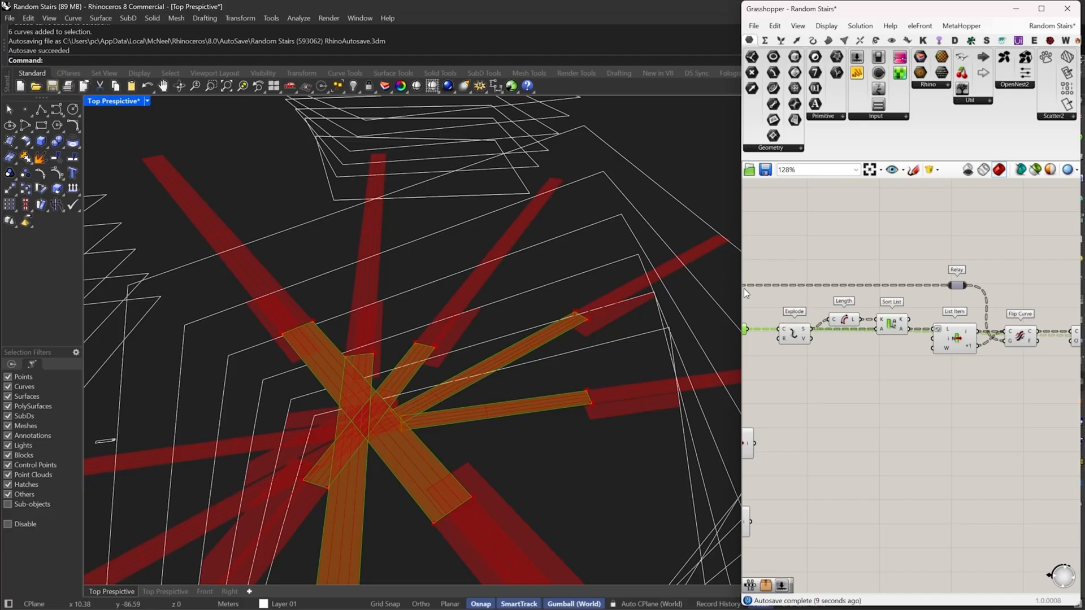
pyautogui.moveTo(1015, 298); pyautogui.dragTo(833, 277, button='right')
pyautogui.scroll(2, 963, 299)
pyautogui.moveTo(988, 322); pyautogui.dragTo(904, 324)
pyautogui.moveTo(978, 355); pyautogui.dragTo(884, 356, button='right')
pyautogui.moveTo(909, 343); pyautogui.dragTo(1013, 344)
# Add a Range component and connect its output to the u input of Parameter Subdivide Surface
pyautogui.doubleClick(968, 370)
pyautogui.write('"')
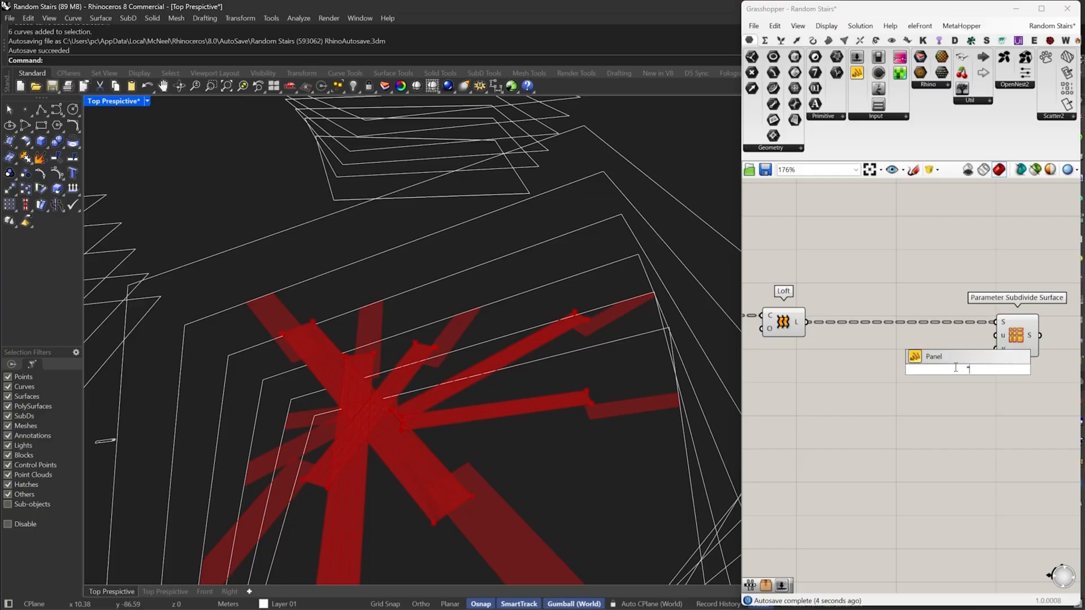
pyautogui.press('BackSpace')
pyautogui.write('ran')
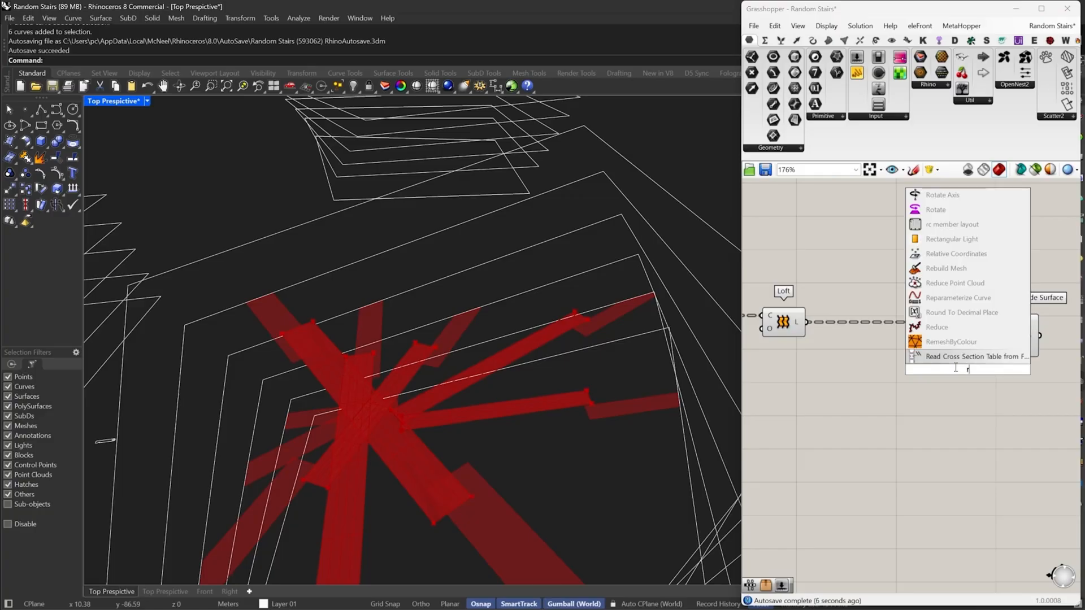
pyautogui.click(948, 315)
pyautogui.scroll(2, 993, 342)
pyautogui.moveTo(989, 379); pyautogui.dragTo(996, 333)
pyautogui.moveTo(935, 386); pyautogui.dragTo(907, 353)
# Feed a panel with the value 1 into the Range's N input and preview the subdivided strips
pyautogui.doubleClick(890, 395)
pyautogui.write('1')
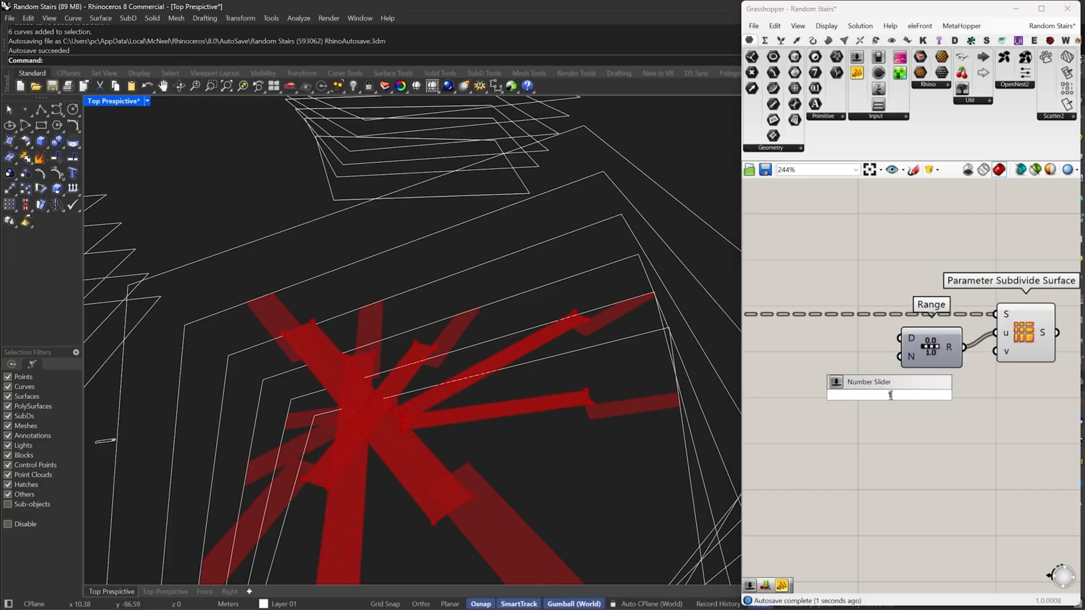
pyautogui.press('BackSpace')
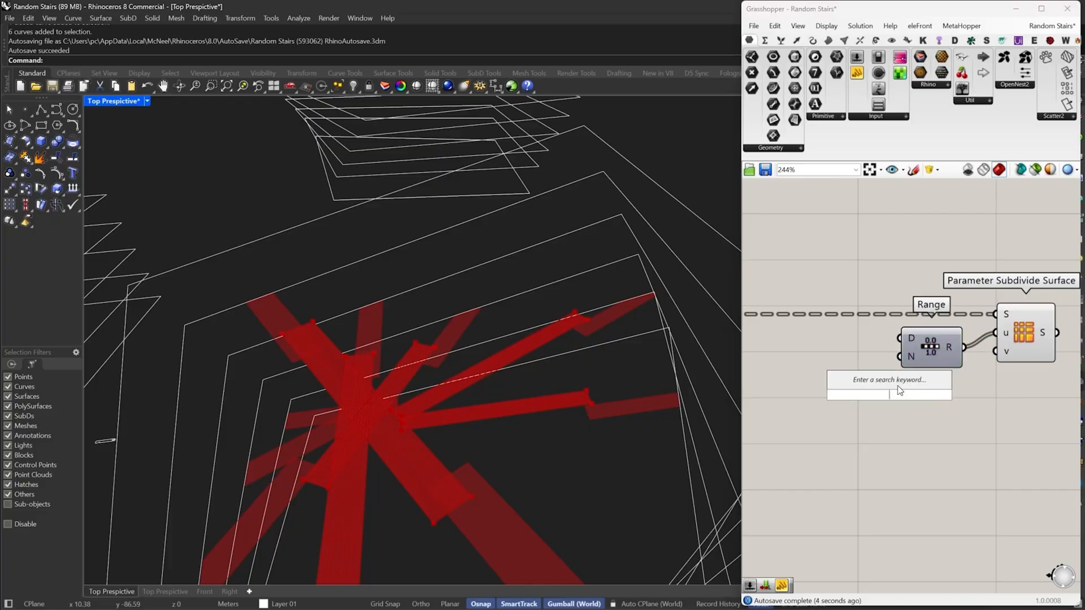
pyautogui.write('//1')
pyautogui.click(898, 386)
pyautogui.moveTo(902, 357)
pyautogui.mouseDown()
pyautogui.moveTo(905, 394)
pyautogui.moveTo(850, 357)
pyautogui.mouseUp()
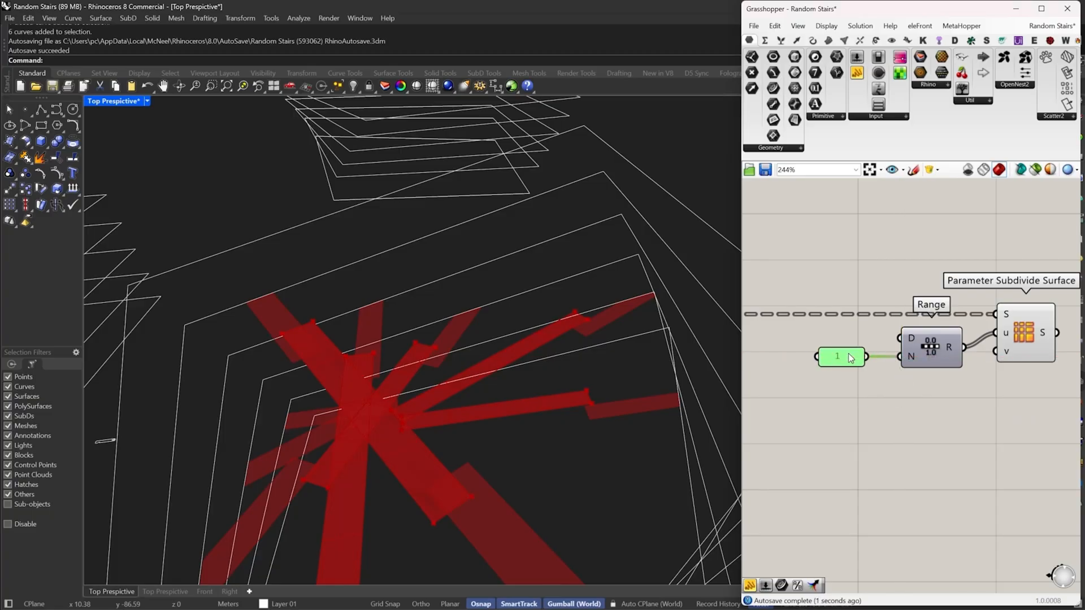
pyautogui.click(1032, 338)
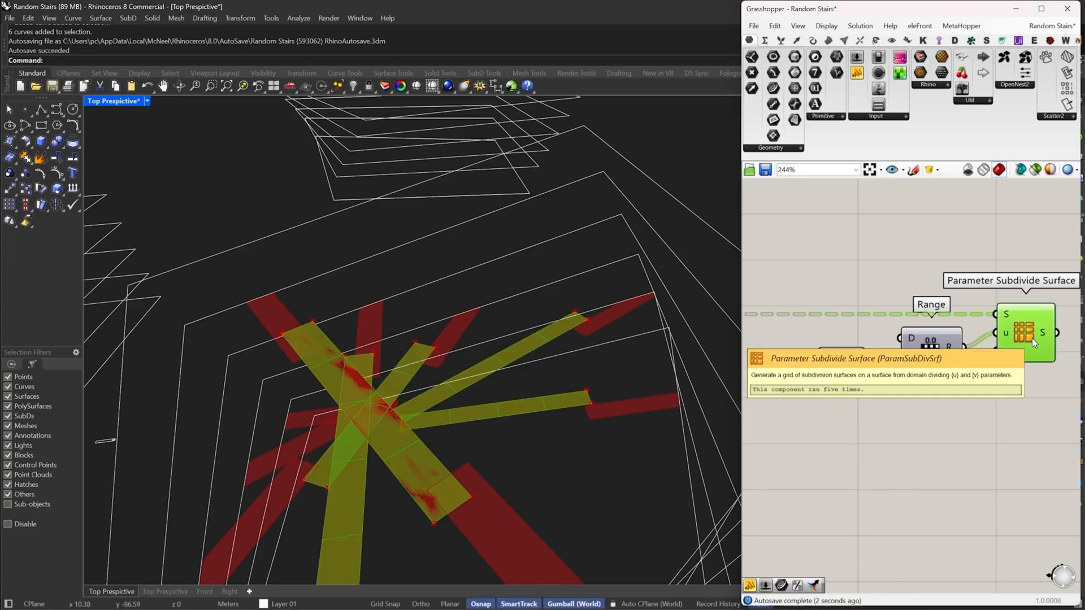
# Place a Parametric SubDivision cluster below the Range component
pyautogui.doubleClick(947, 413)
pyautogui.write('p su')
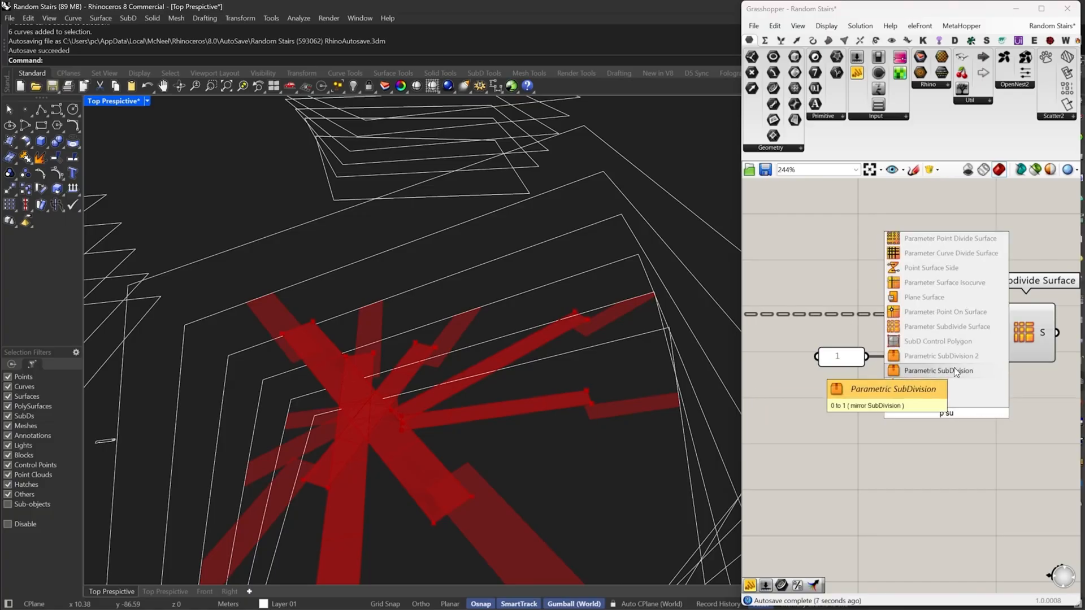
pyautogui.click(955, 371)
pyautogui.moveTo(934, 412); pyautogui.dragTo(932, 443)
# Open the Parametric SubDivision cluster to examine its inner components, and return to the main definition without saving
pyautogui.doubleClick(933, 443)
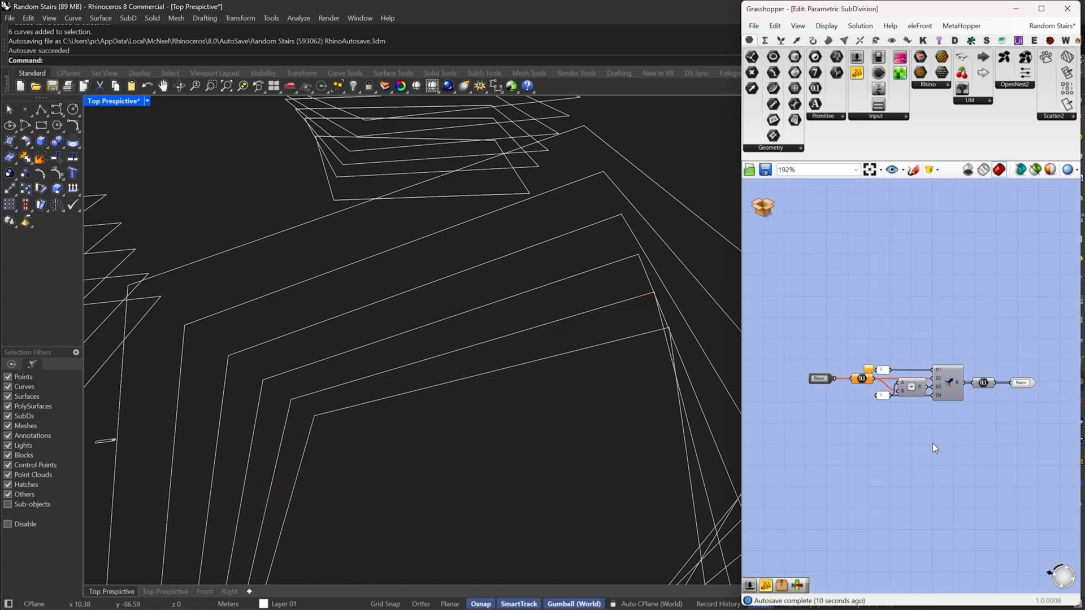
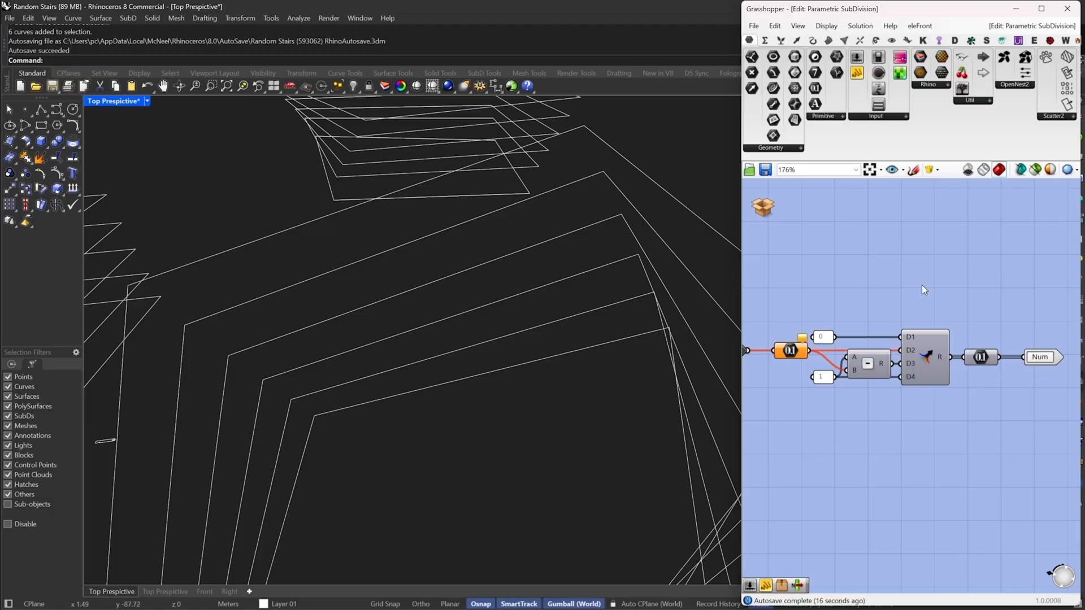
pyautogui.click(765, 201)
pyautogui.click(801, 225)
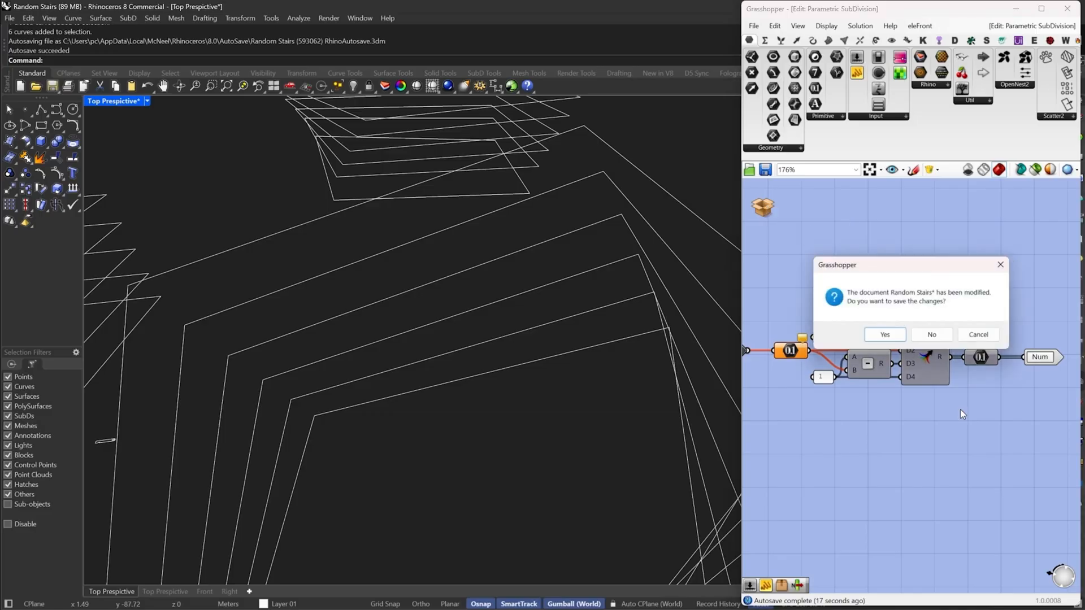
pyautogui.click(942, 336)
# Add a number slider with the value 0.15 beside the Parametric SubDivision cluster
pyautogui.doubleClick(880, 399)
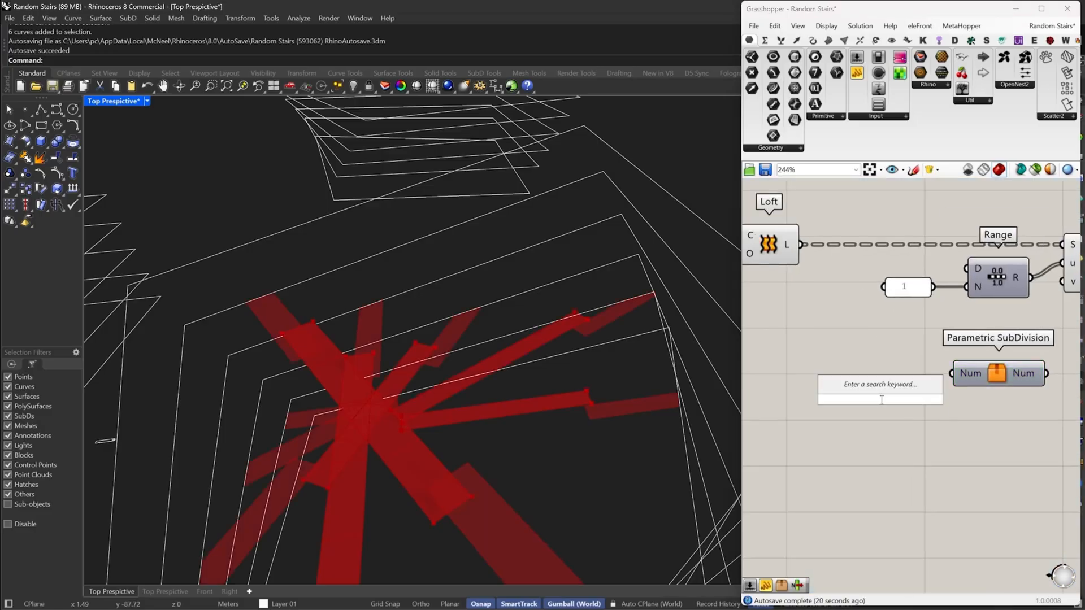
pyautogui.write('0.15')
pyautogui.press('Return')
pyautogui.moveTo(1000, 225); pyautogui.dragTo(908, 227, button='right')
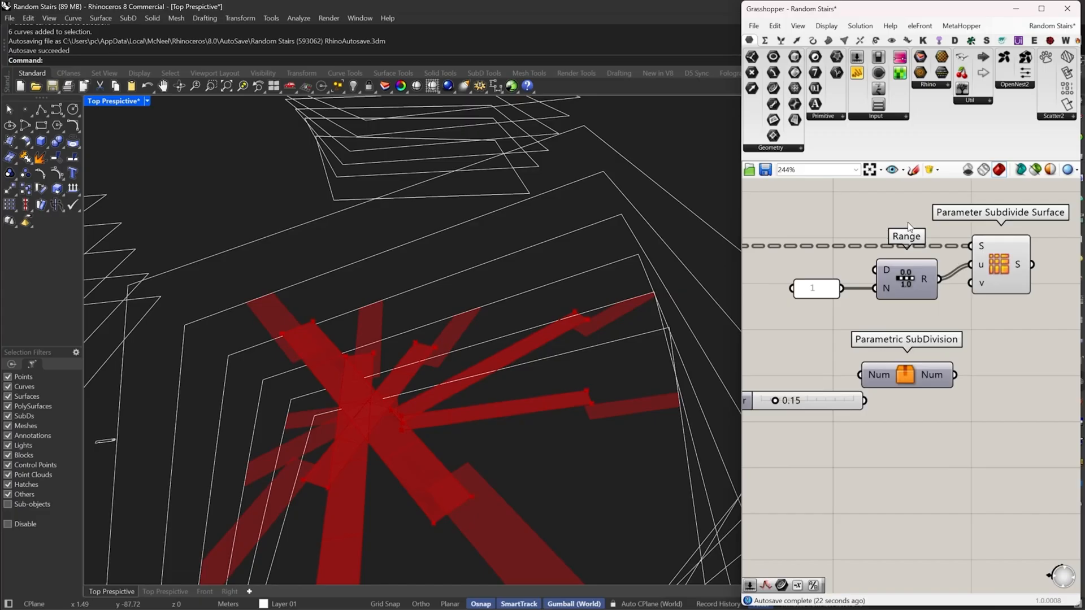
# Attach a panel to the Parametric SubDivision output and wire the 0.15 slider into its Num input
pyautogui.click(858, 74)
pyautogui.moveTo(867, 294); pyautogui.dragTo(777, 273, button='right')
pyautogui.scroll(-2, 1028, 326)
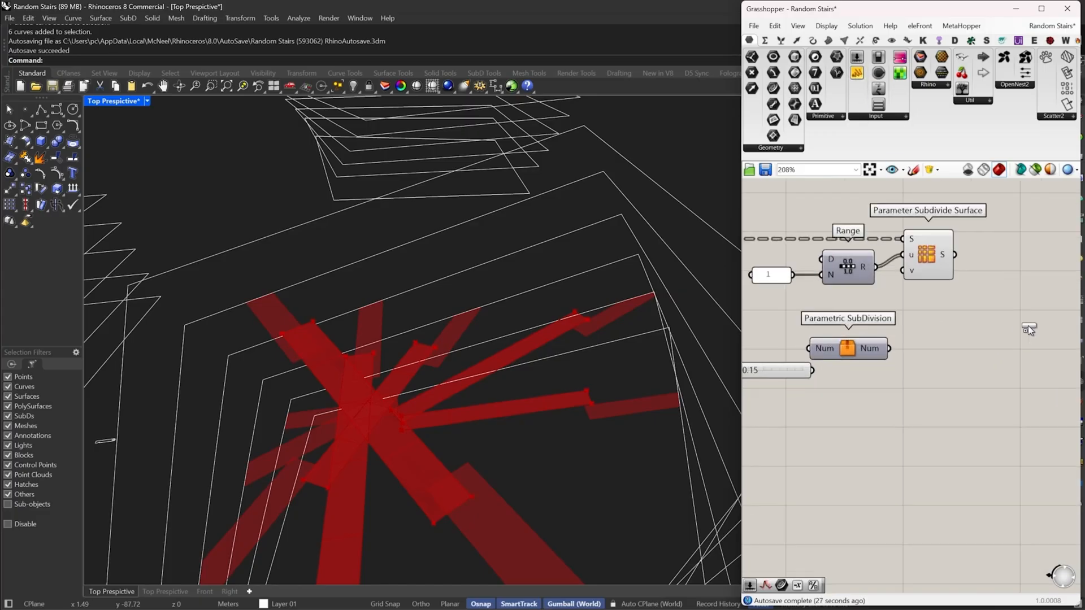
pyautogui.click(1028, 326)
pyautogui.moveTo(965, 326); pyautogui.dragTo(888, 348)
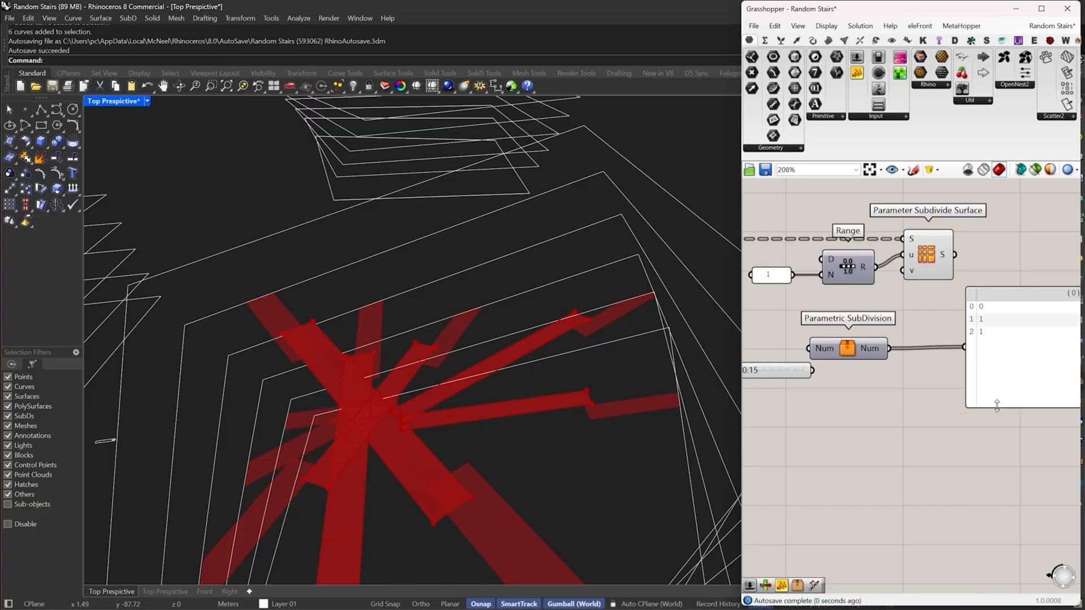
pyautogui.moveTo(828, 361); pyautogui.dragTo(883, 370, button='right')
pyautogui.moveTo(861, 356); pyautogui.dragTo(809, 357)
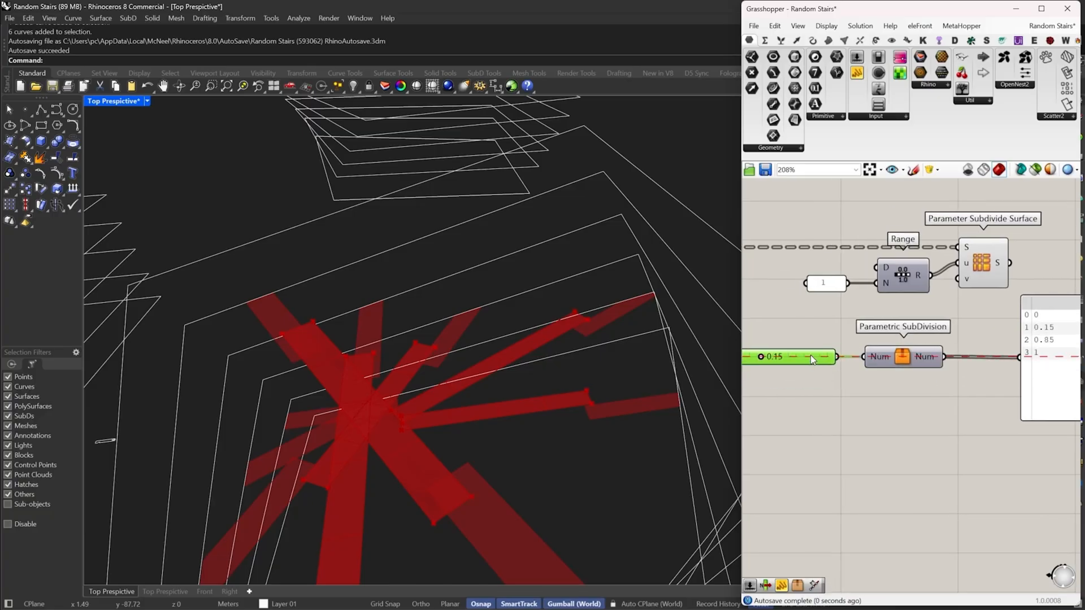
# Compare the panel's parameter list with the logic inside the Parametric SubDivision cluster, and leave the cluster without saving
pyautogui.moveTo(979, 383)
pyautogui.mouseDown(button='right')
pyautogui.moveTo(960, 357)
pyautogui.moveTo(971, 372)
pyautogui.mouseUp(button='right')
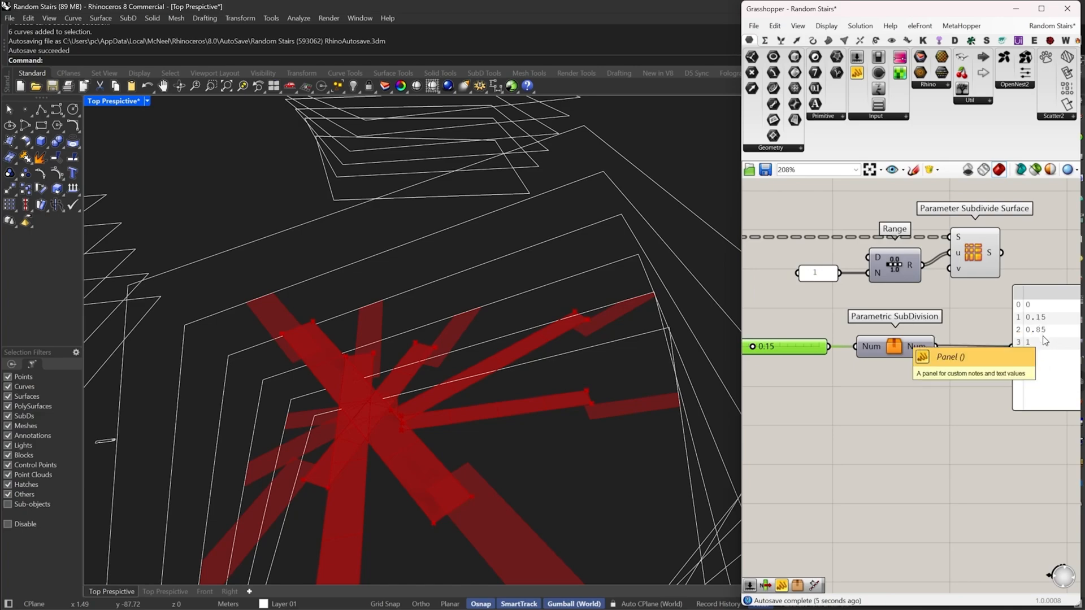
pyautogui.moveTo(1028, 350); pyautogui.dragTo(1008, 350, button='right')
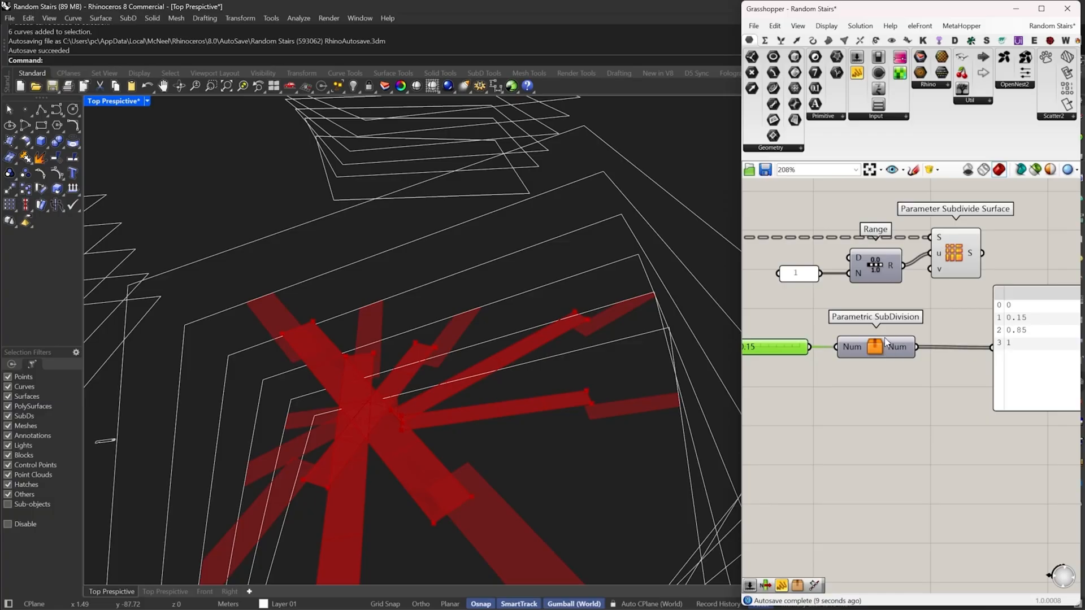
pyautogui.moveTo(875, 349)
pyautogui.doubleClick(876, 348)
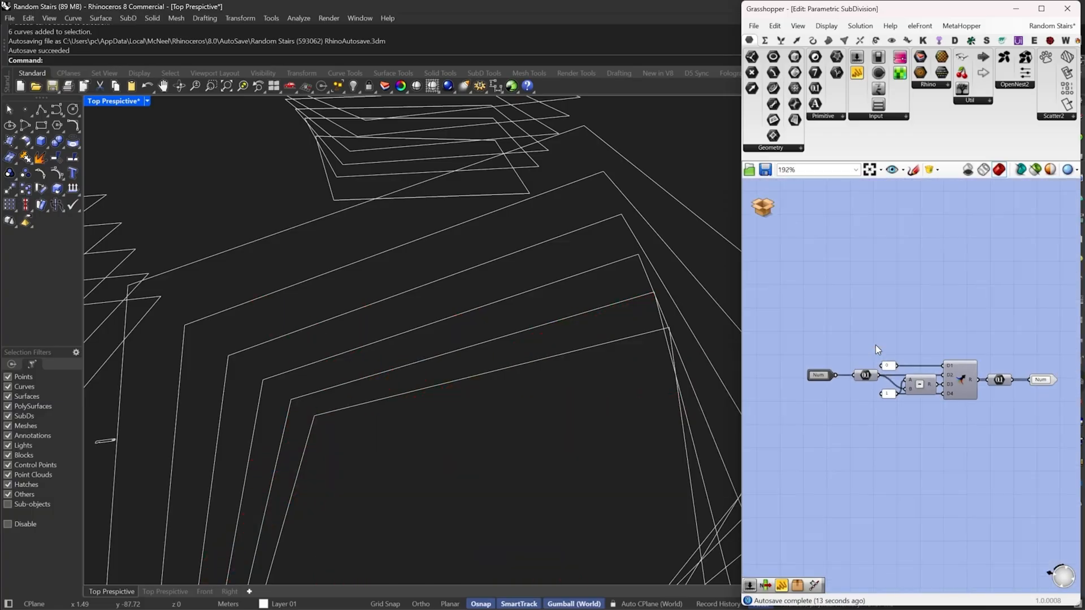
pyautogui.click(761, 207)
pyautogui.click(784, 226)
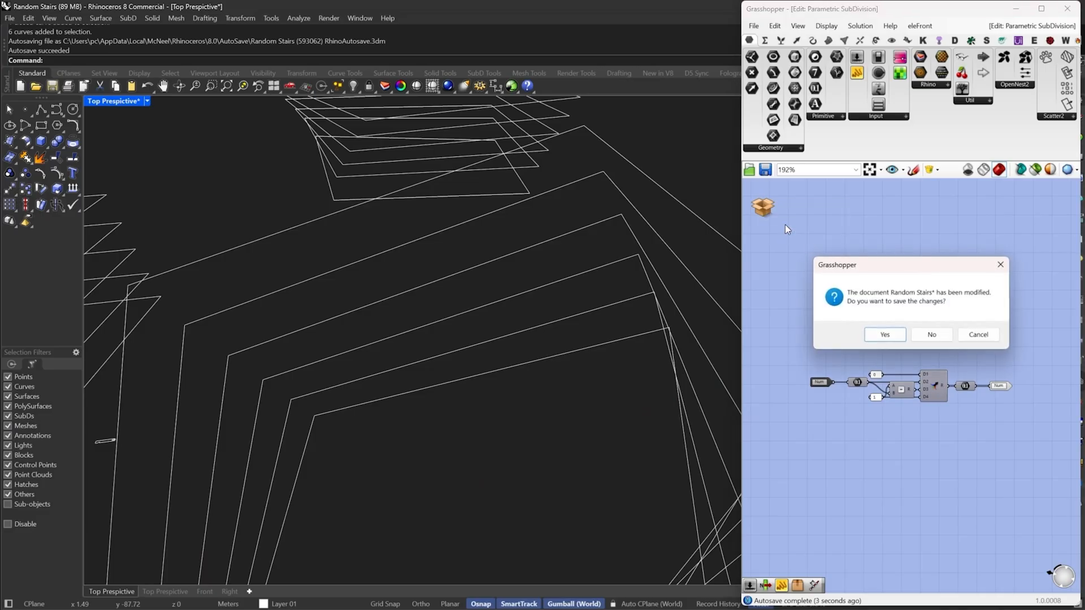
pyautogui.click(935, 338)
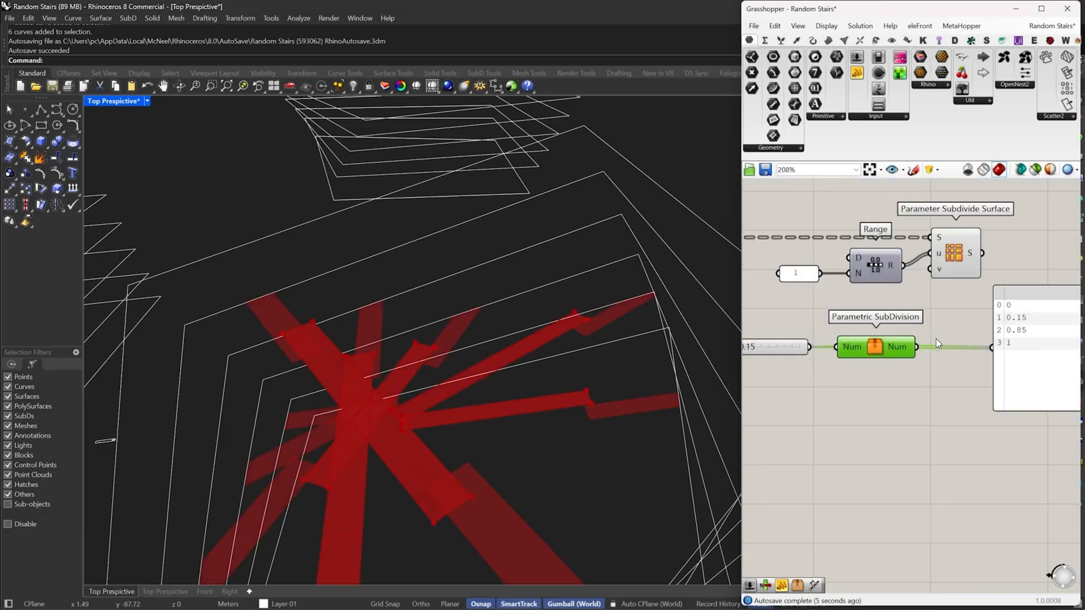
# Connect the Parametric SubDivision output to the v input of Parameter Subdivide Surface
pyautogui.scroll(-5, 1026, 369)
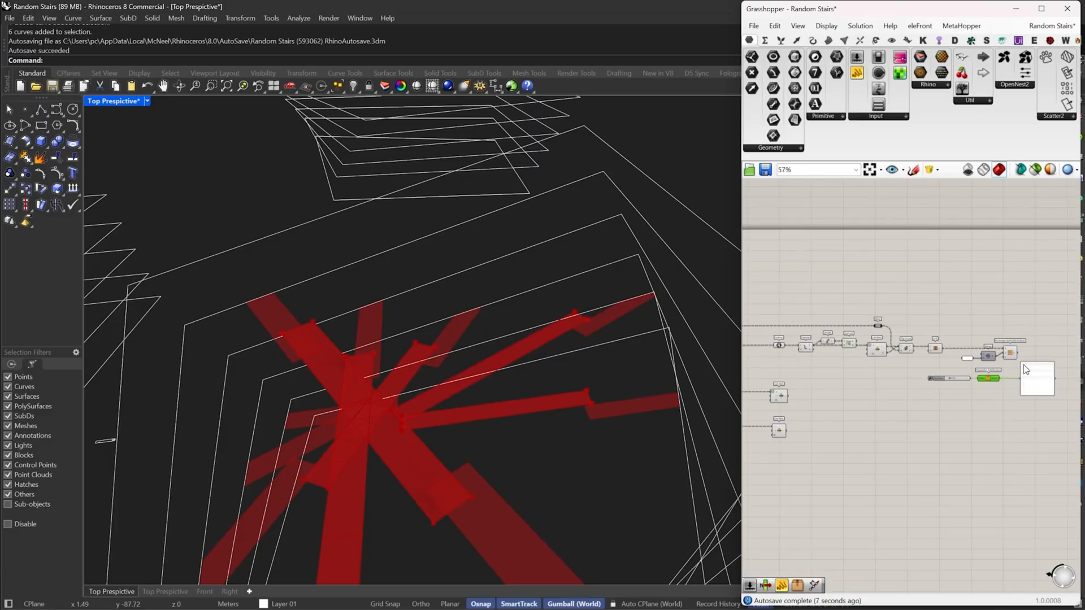
pyautogui.scroll(6, 1026, 368)
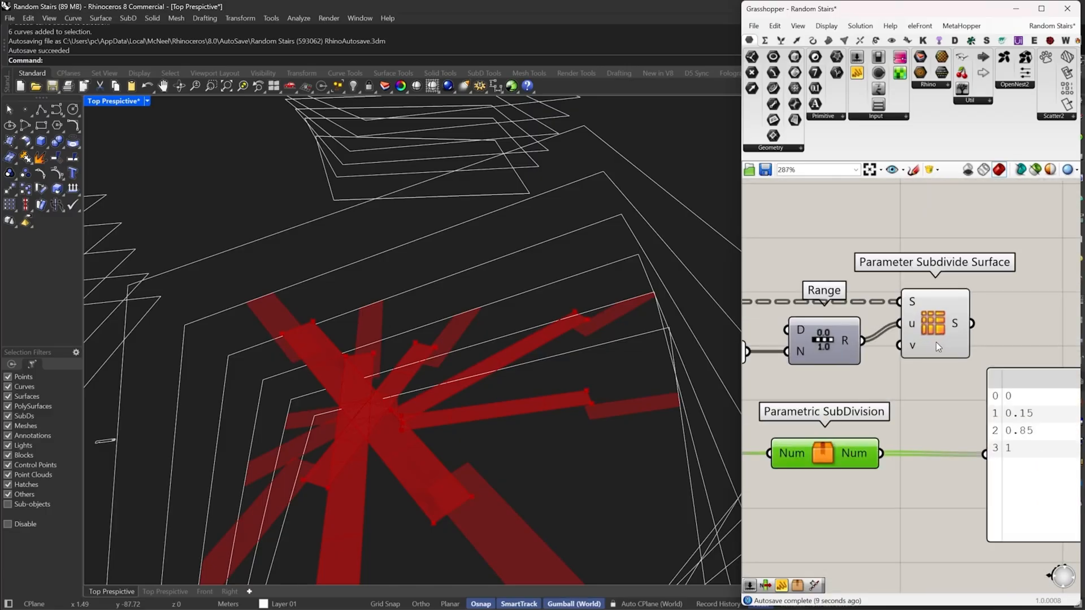
pyautogui.click(935, 342)
pyautogui.moveTo(944, 343); pyautogui.dragTo(984, 303, button='right')
pyautogui.moveTo(951, 304)
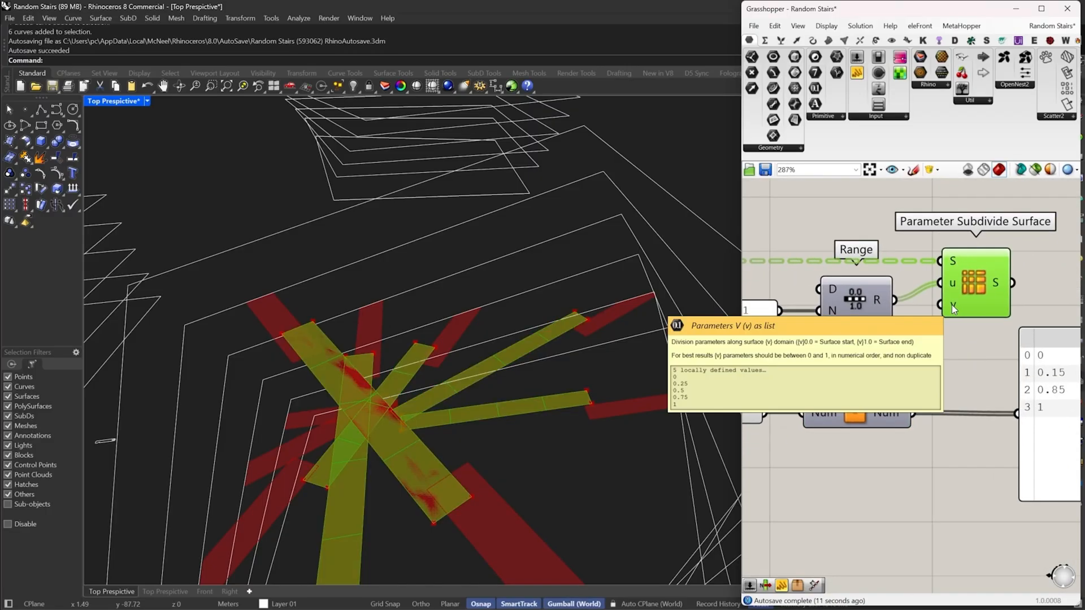
pyautogui.moveTo(951, 304); pyautogui.dragTo(911, 412)
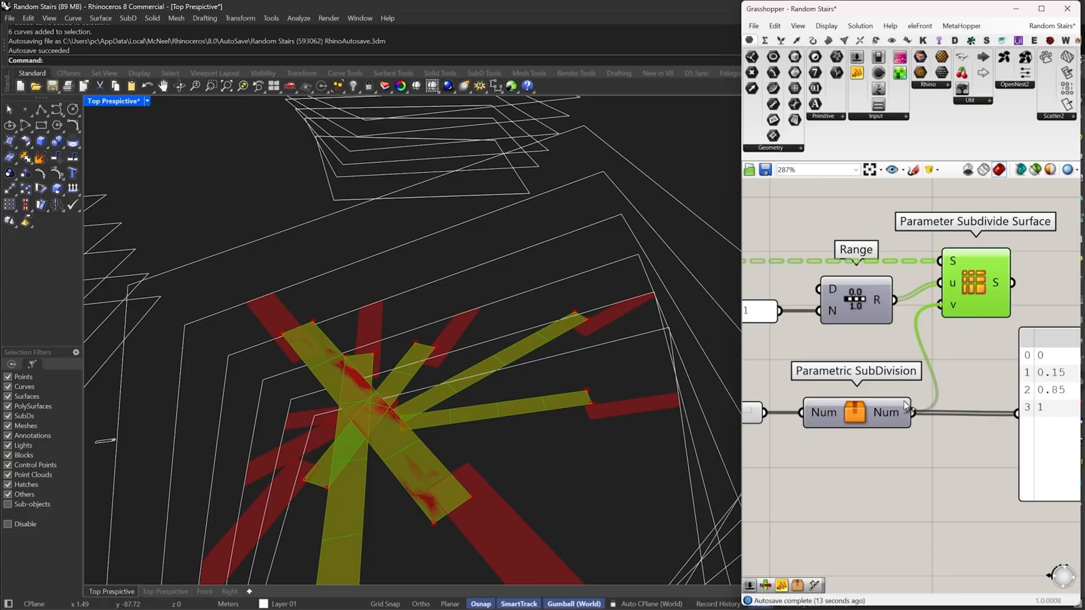
# Delete the 0.15 slider feeding the Parametric SubDivision cluster
pyautogui.moveTo(758, 396); pyautogui.dragTo(876, 356, button='right')
pyautogui.click(842, 374)
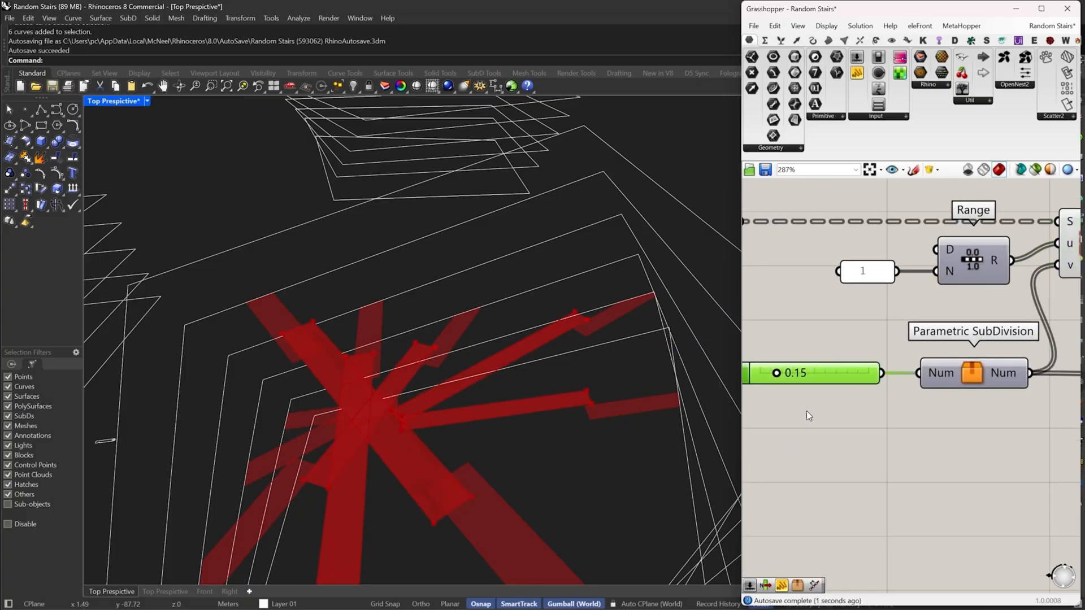
pyautogui.moveTo(880, 409)
pyautogui.mouseDown(button='right')
pyautogui.moveTo(795, 426)
pyautogui.moveTo(940, 392)
pyautogui.moveTo(886, 405)
pyautogui.mouseUp(button='right')
pyautogui.click(999, 269)
pyautogui.click(832, 385)
pyautogui.moveTo(796, 362); pyautogui.dragTo(821, 358, button='right')
pyautogui.press('Delete')
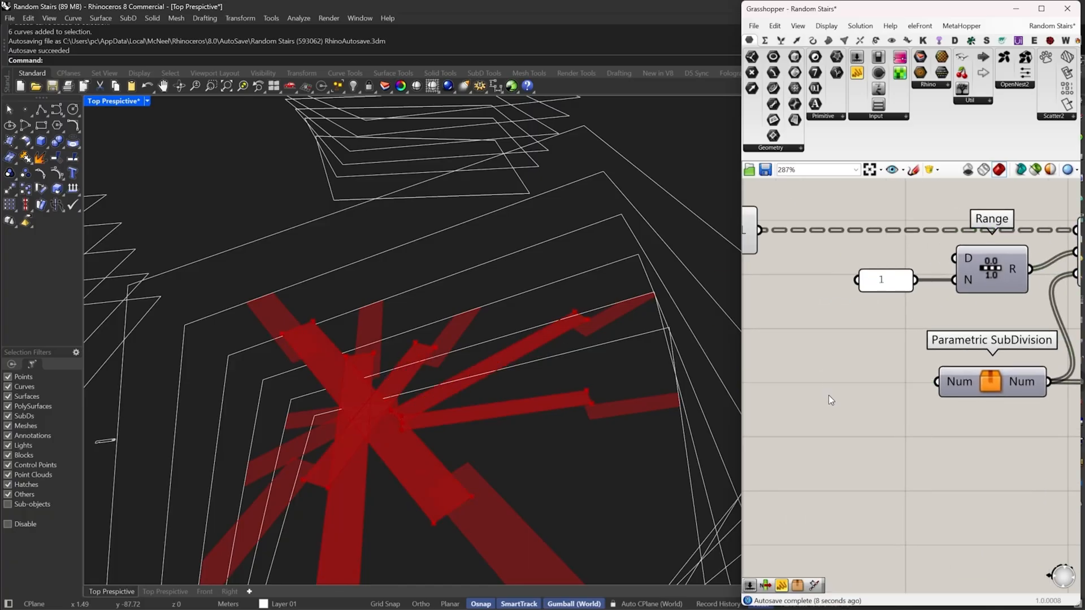
# Add a number slider ranging from 0.30 to 0.45 and connect it to the Parametric SubDivision's Num input
pyautogui.doubleClick(828, 390)
pyautogui.write('.3')
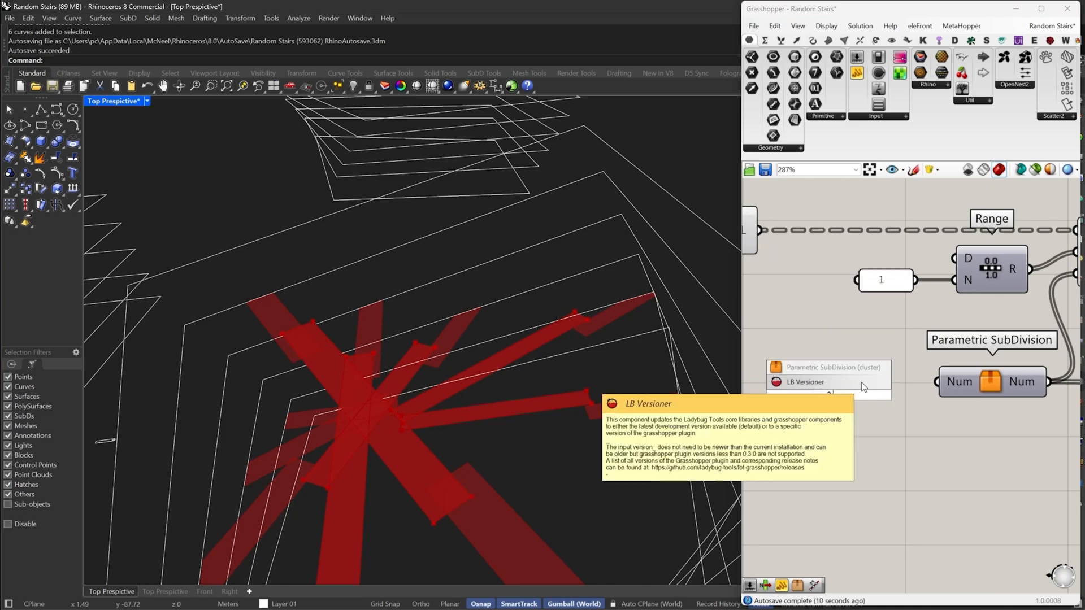
pyautogui.write('..')
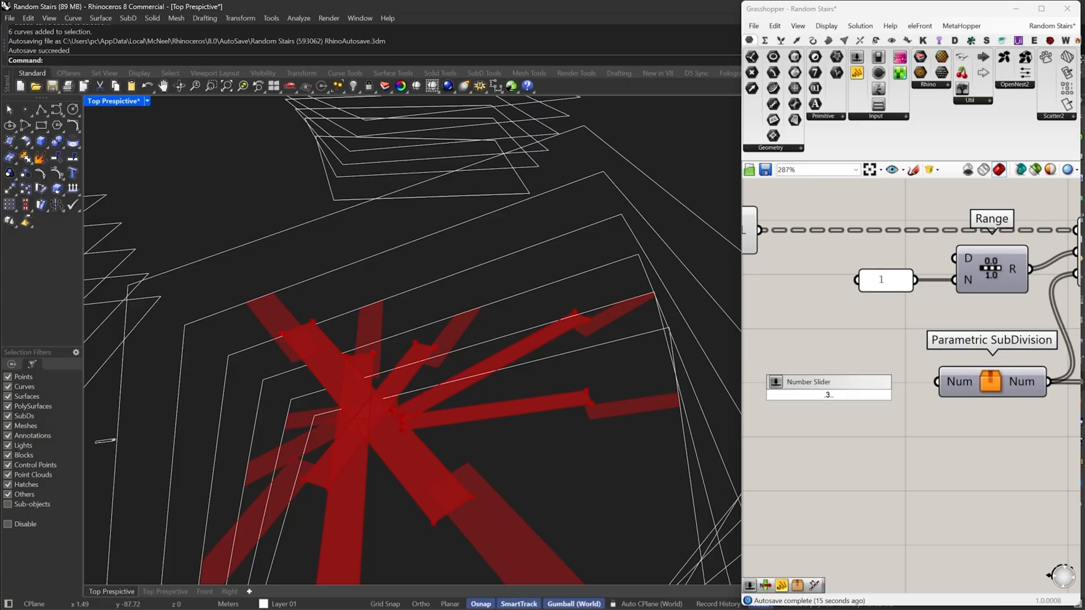
pyautogui.write('40.40')
pyautogui.press('Return')
pyautogui.moveTo(932, 384); pyautogui.dragTo(935, 383)
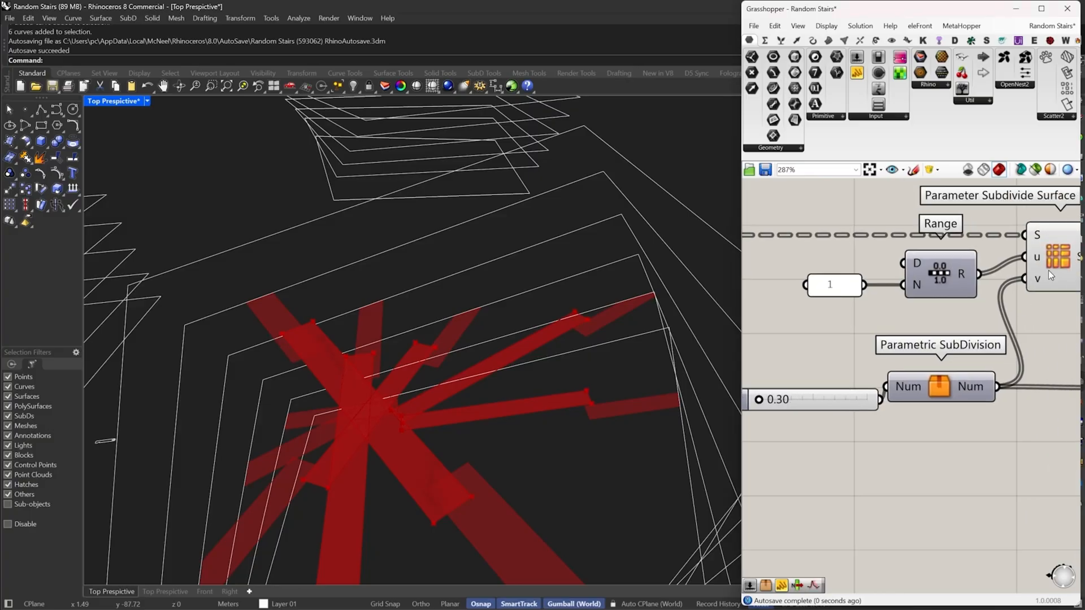
# Try the new slider up to 0.45 while watching the strip divisions, and set it to 0.41
pyautogui.scroll(3, 888, 370)
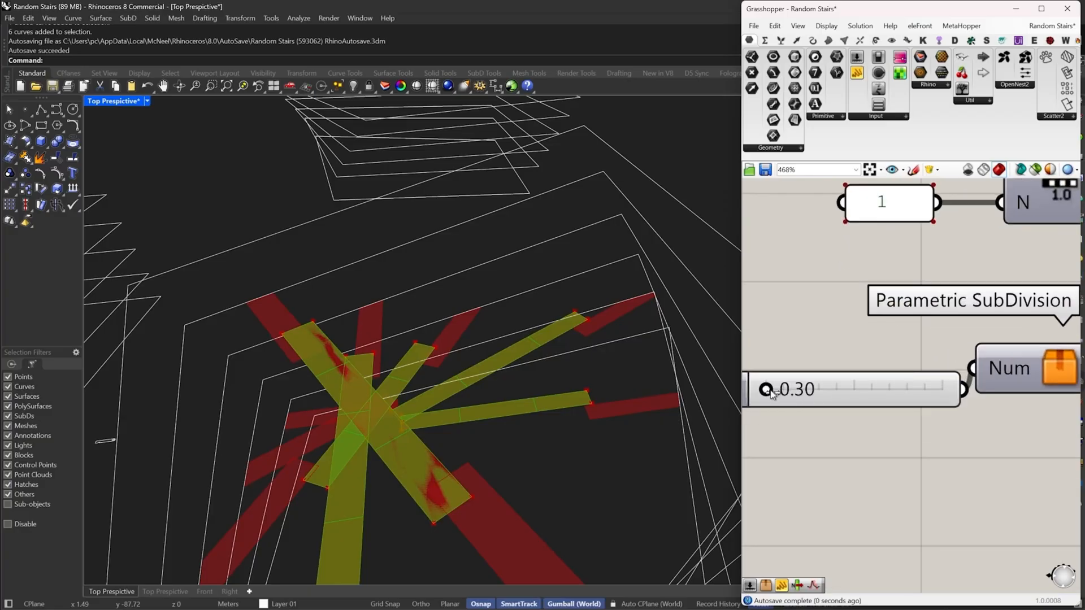
pyautogui.moveTo(773, 392); pyautogui.dragTo(995, 391)
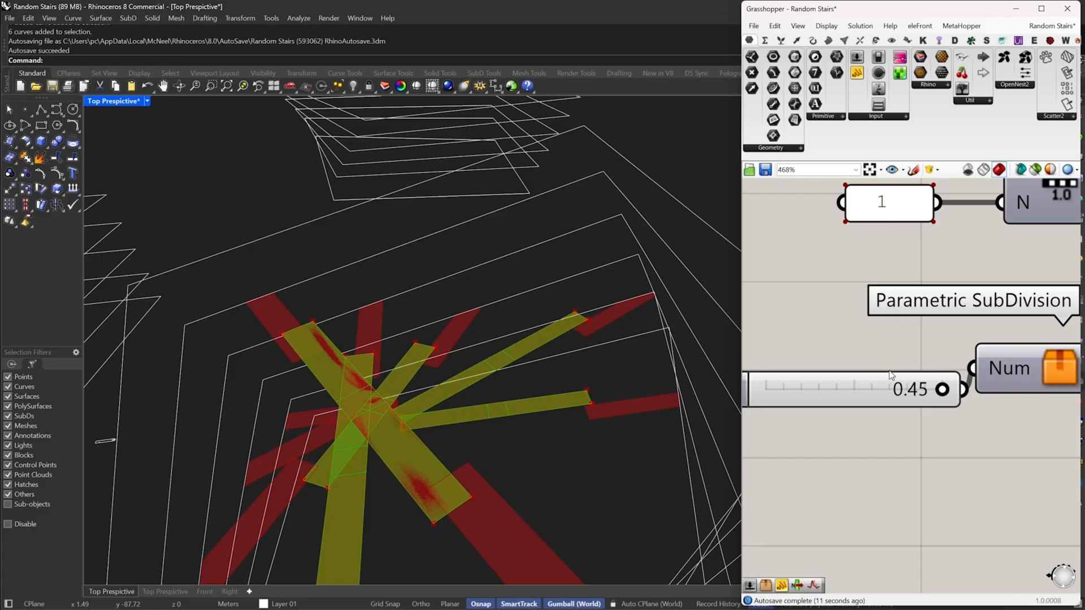
pyautogui.moveTo(935, 398); pyautogui.dragTo(899, 399)
pyautogui.scroll(-4, 898, 397)
pyautogui.click(907, 385)
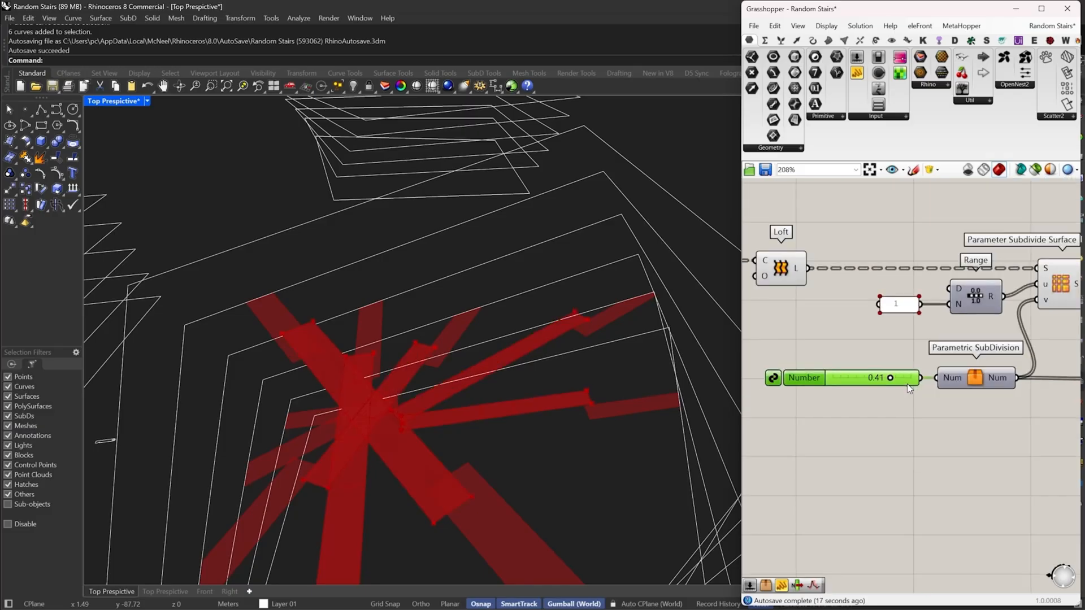
# Set the Parametric SubDivision slider's numeric domain to a minimum of 0.40 and a maximum of 0.45
pyautogui.doubleClick(803, 381)
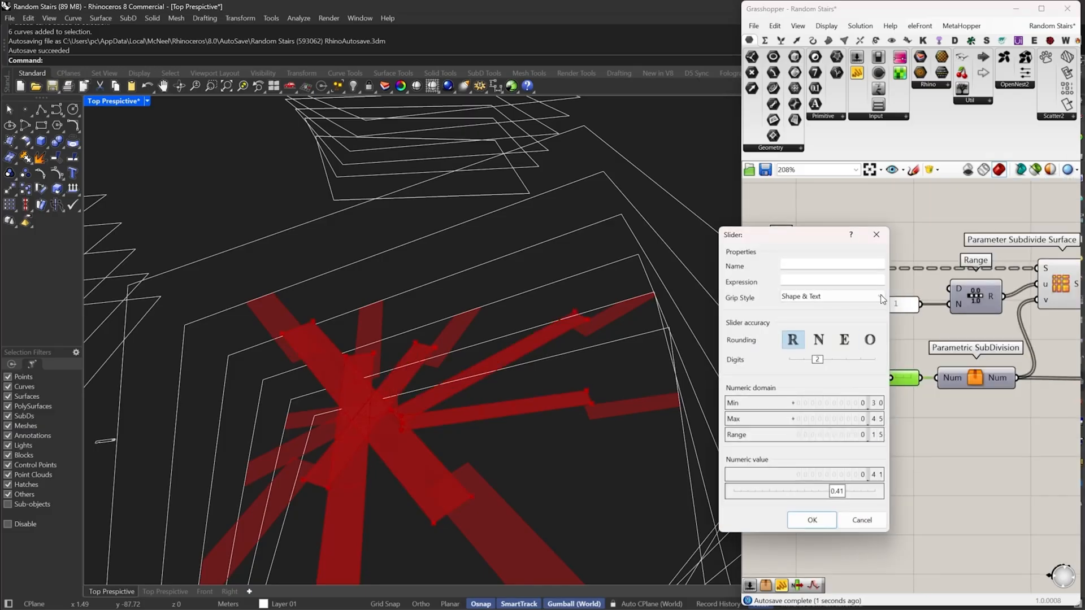
pyautogui.doubleClick(845, 402)
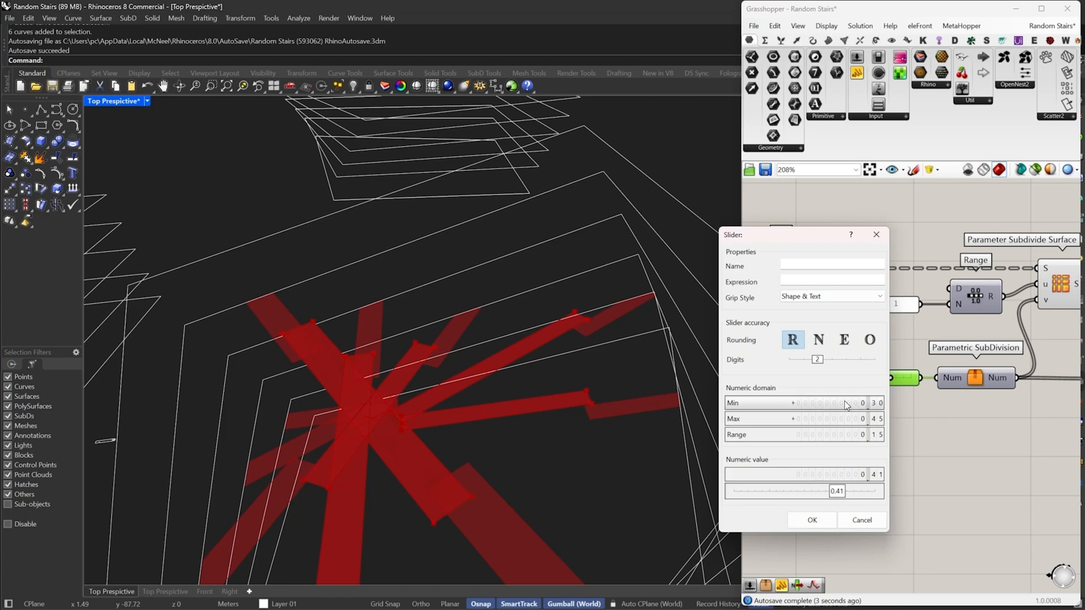
pyautogui.moveTo(846, 401); pyautogui.dragTo(767, 403)
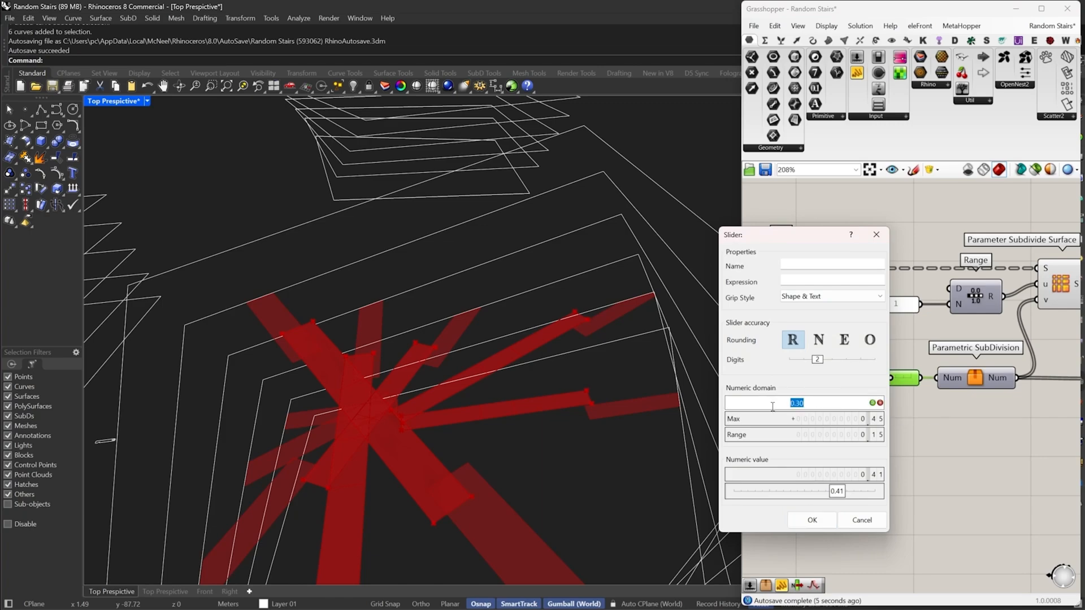
pyautogui.doubleClick(797, 435)
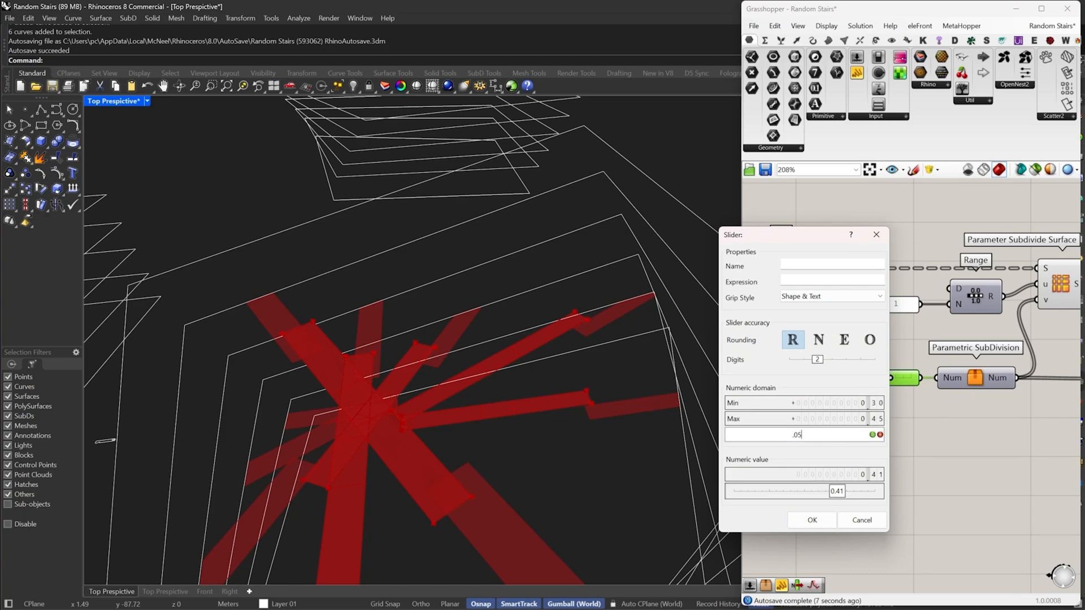
pyautogui.press('Return')
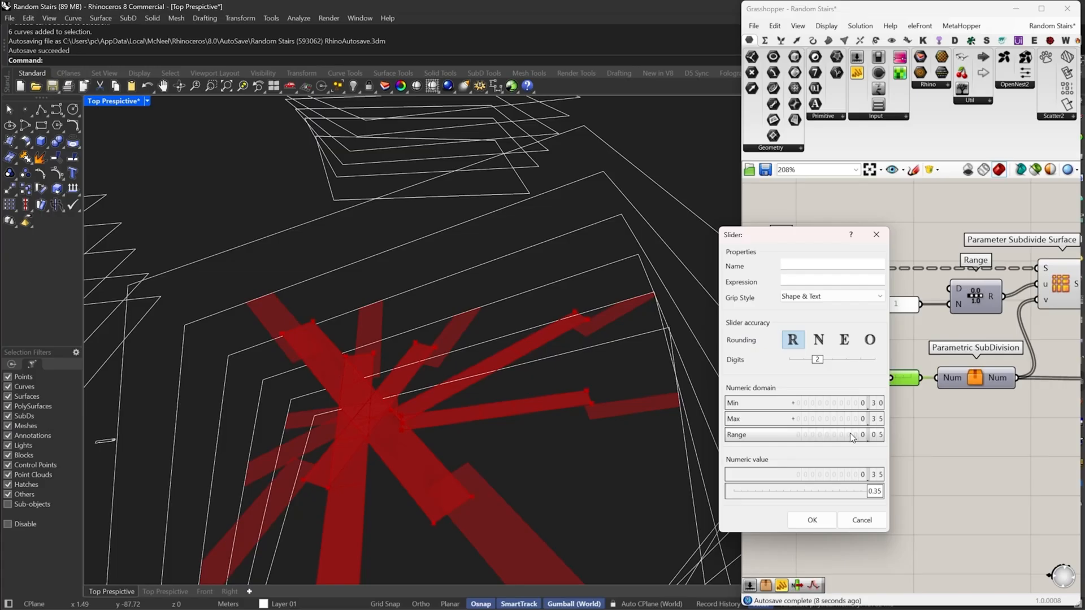
pyautogui.doubleClick(858, 403)
pyautogui.press('BackSpace')
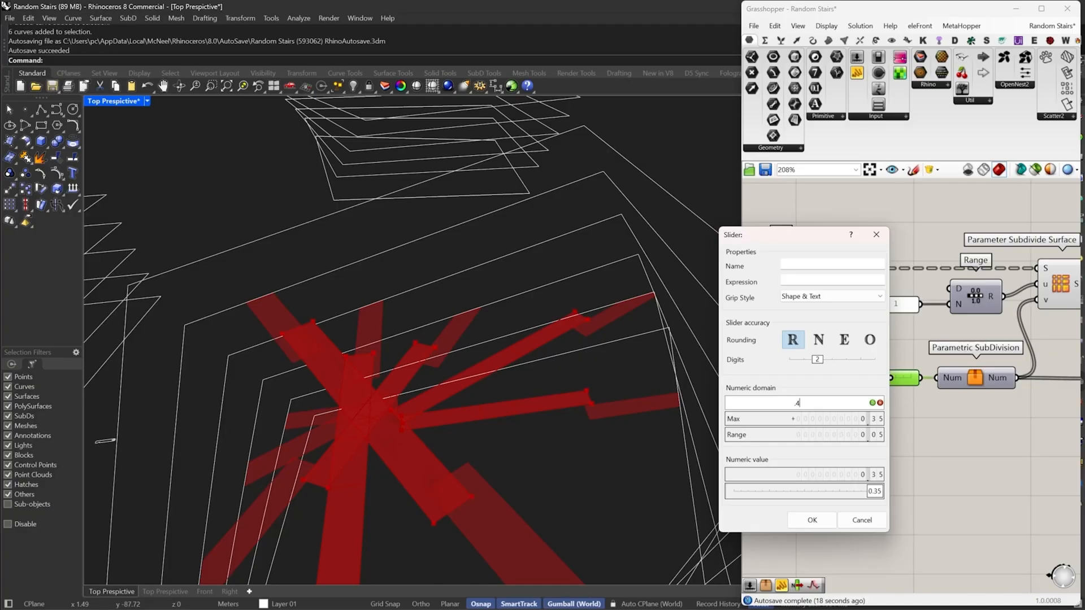
pyautogui.press('Return')
pyautogui.doubleClick(858, 418)
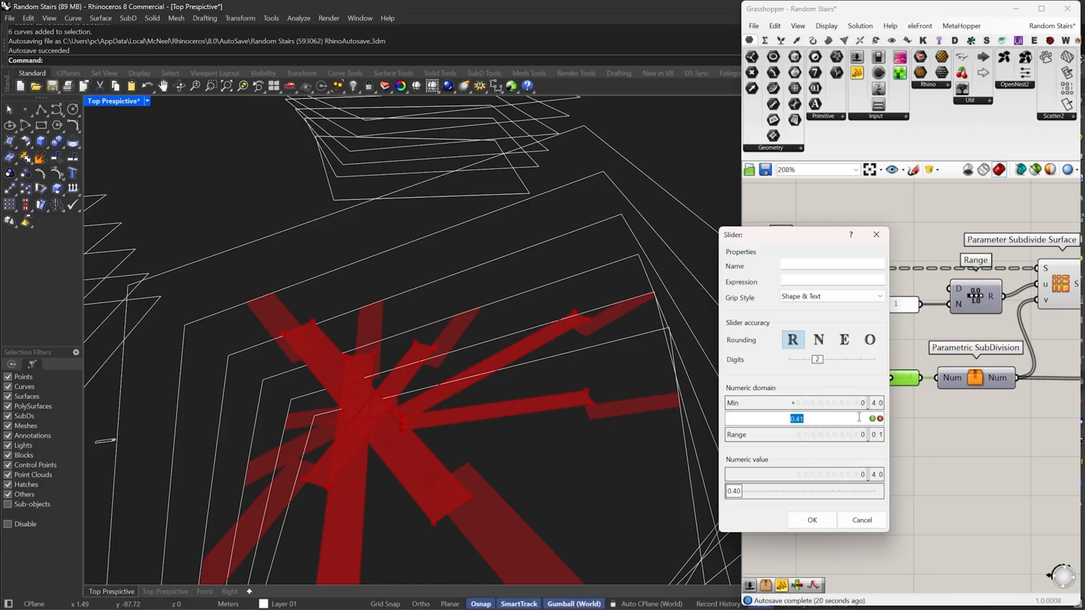
pyautogui.write('0.45')
pyautogui.press('Return')
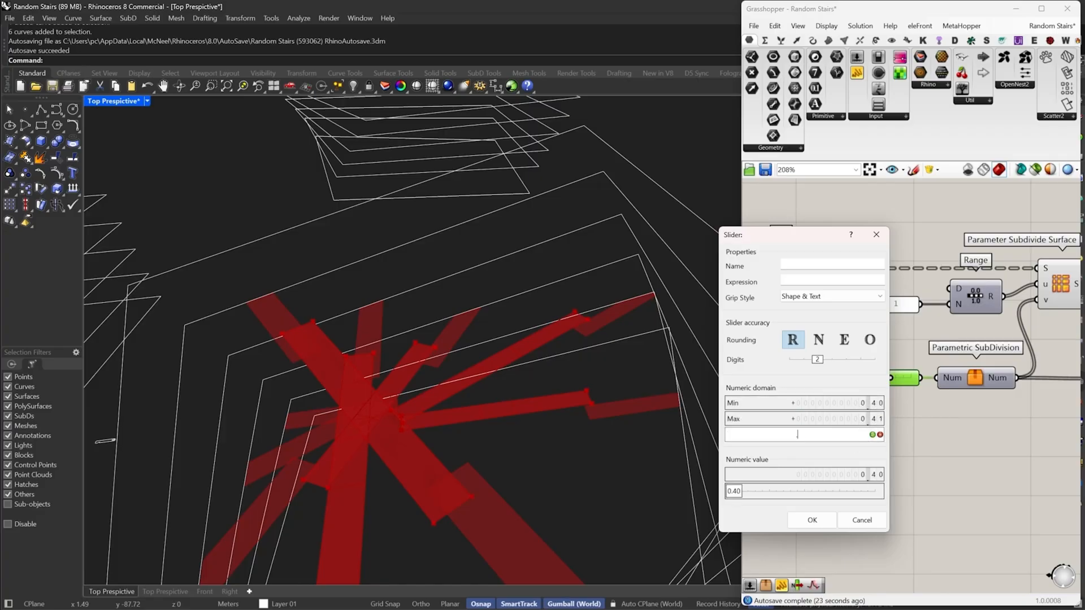
pyautogui.click(812, 518)
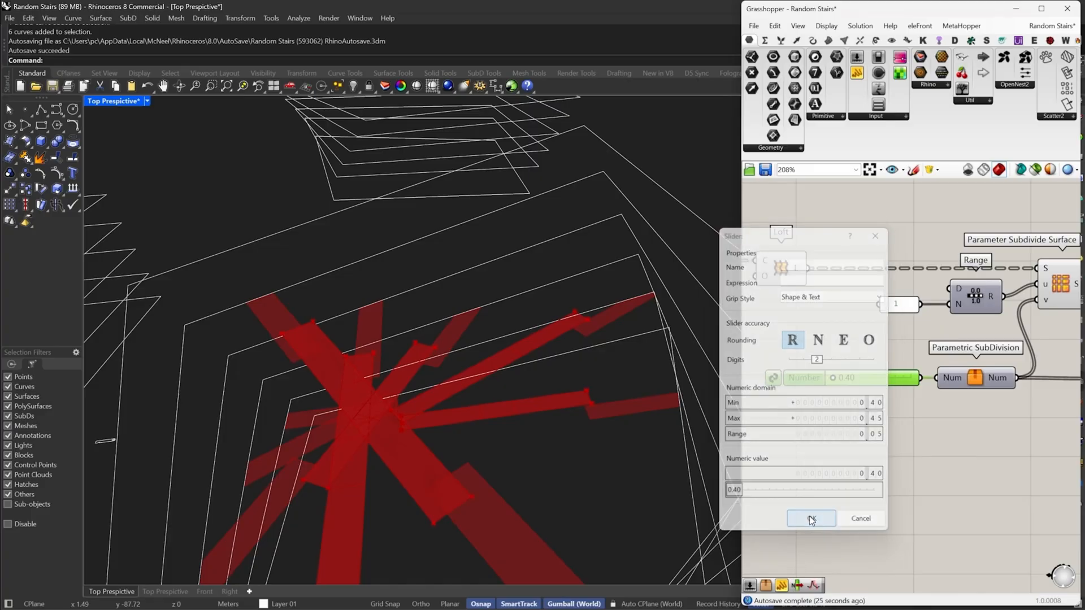
# Highlight the Parameter Subdivide Surface result in the viewport and set the number slider to 0.43
pyautogui.scroll(4, 860, 380)
pyautogui.moveTo(806, 381); pyautogui.dragTo(741, 397)
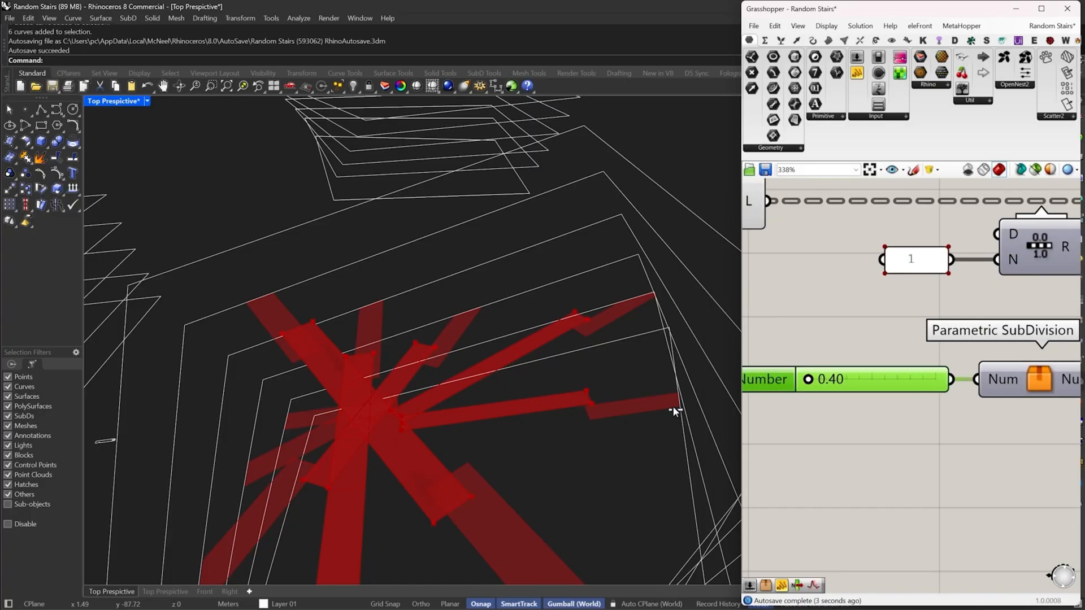
pyautogui.scroll(5, 523, 361)
pyautogui.click(979, 305)
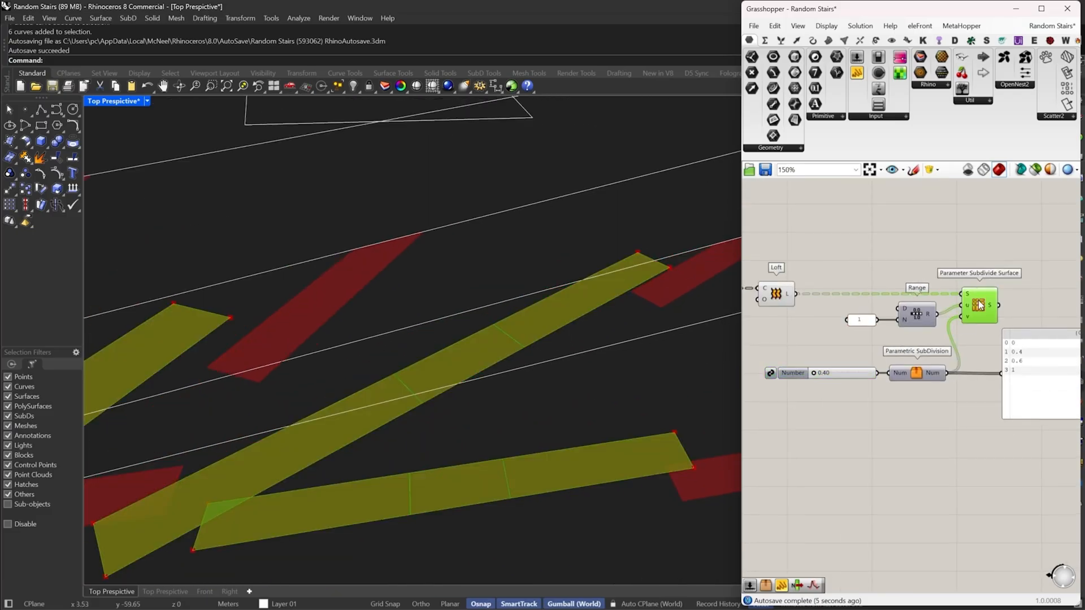
pyautogui.scroll(4, 848, 373)
pyautogui.moveTo(831, 370); pyautogui.dragTo(902, 376)
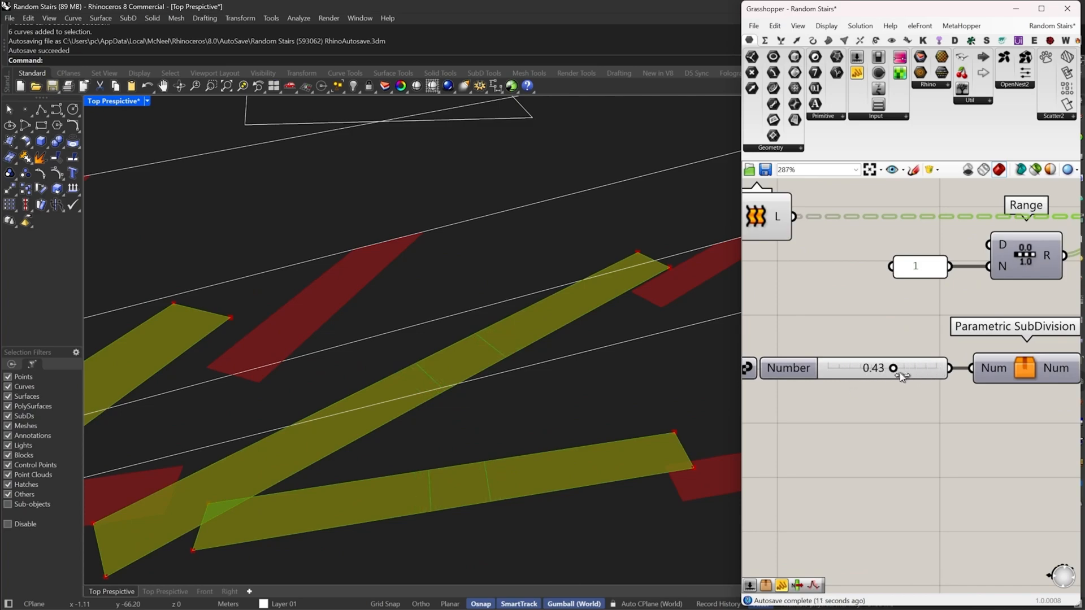
pyautogui.moveTo(562, 335); pyautogui.dragTo(475, 278, button='right')
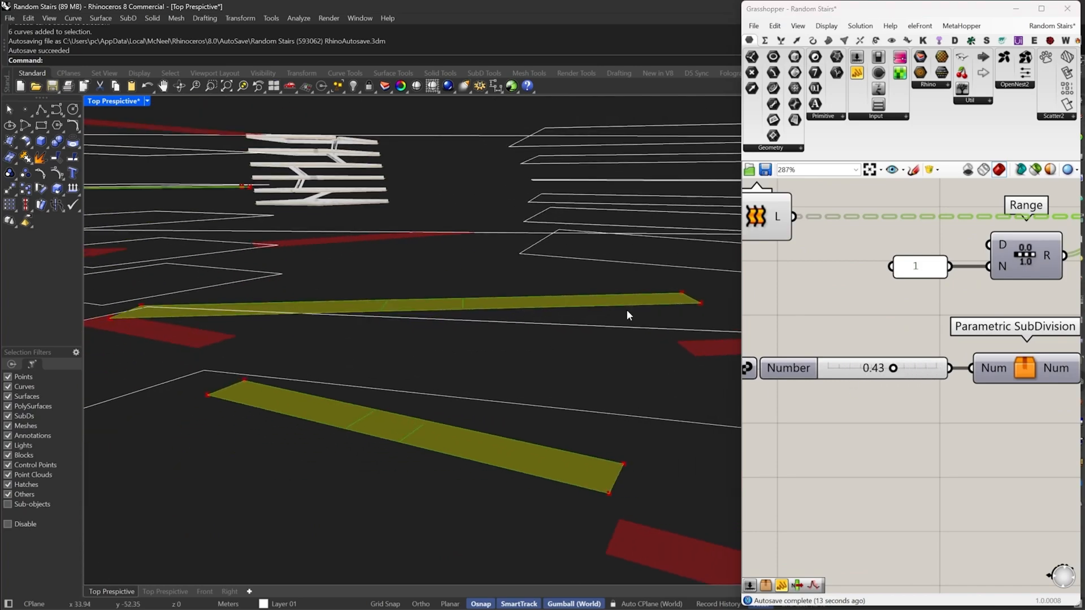
# Delete the panel reading the Parametric SubDivision output
pyautogui.scroll(-5, 994, 327)
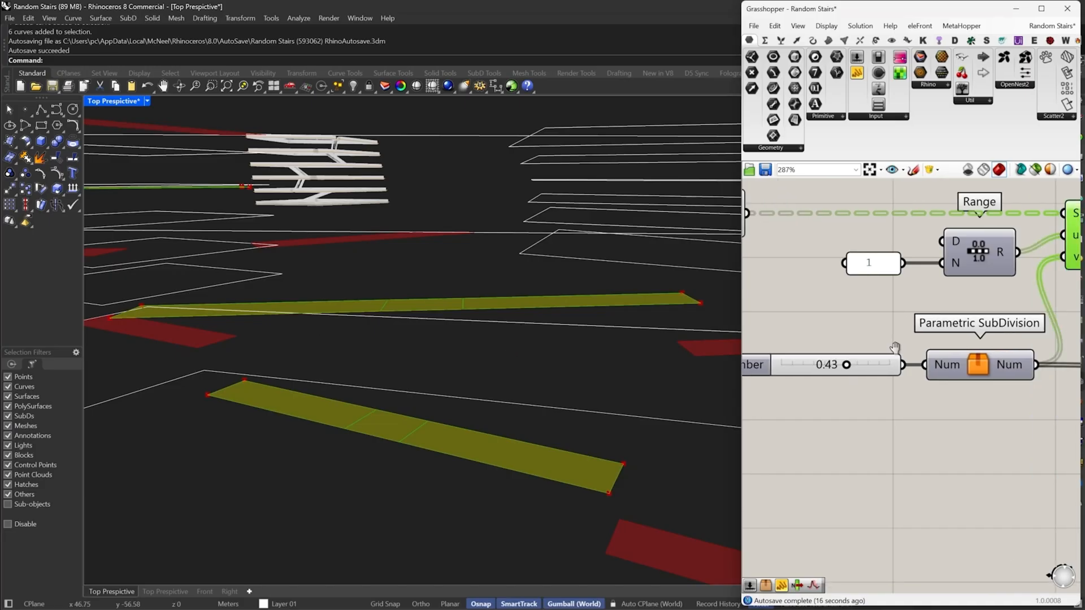
pyautogui.click(940, 346)
pyautogui.moveTo(942, 346); pyautogui.dragTo(928, 363, button='right')
pyautogui.press('Delete')
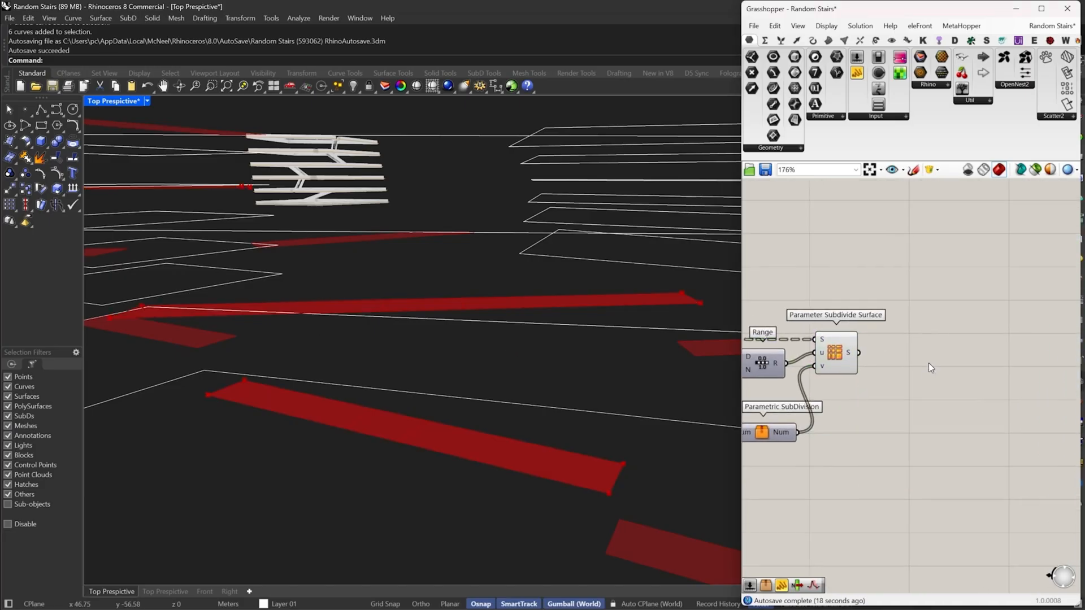
# Add a List Item fed by the Parameter Subdivide Surface output and give it the extra outputs +1 and +2
pyautogui.doubleClick(928, 363)
pyautogui.write('li it')
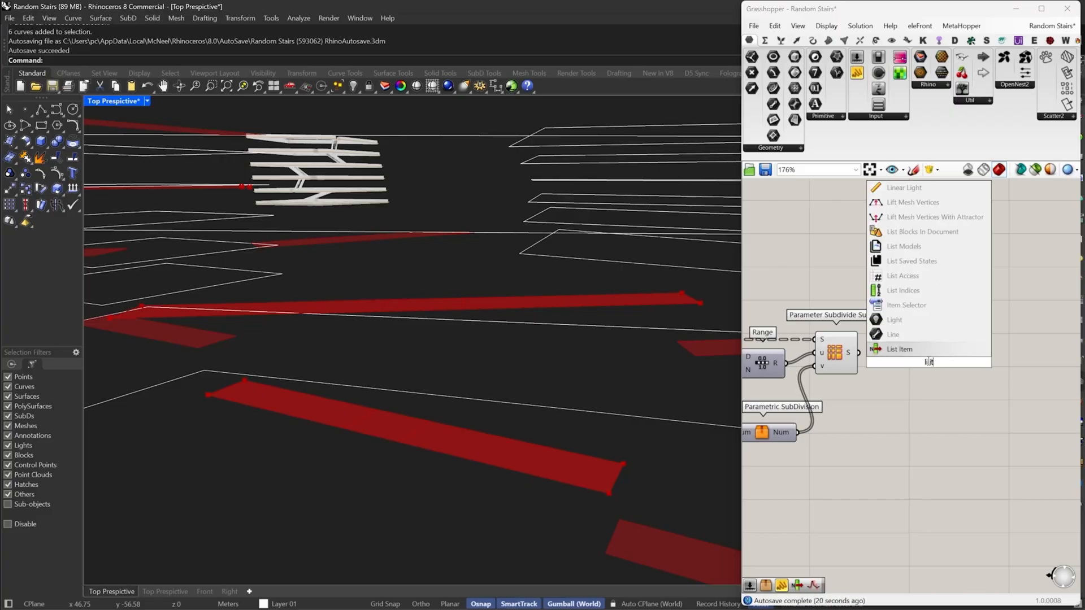
pyautogui.click(912, 348)
pyautogui.click(931, 371)
pyautogui.scroll(4, 931, 370)
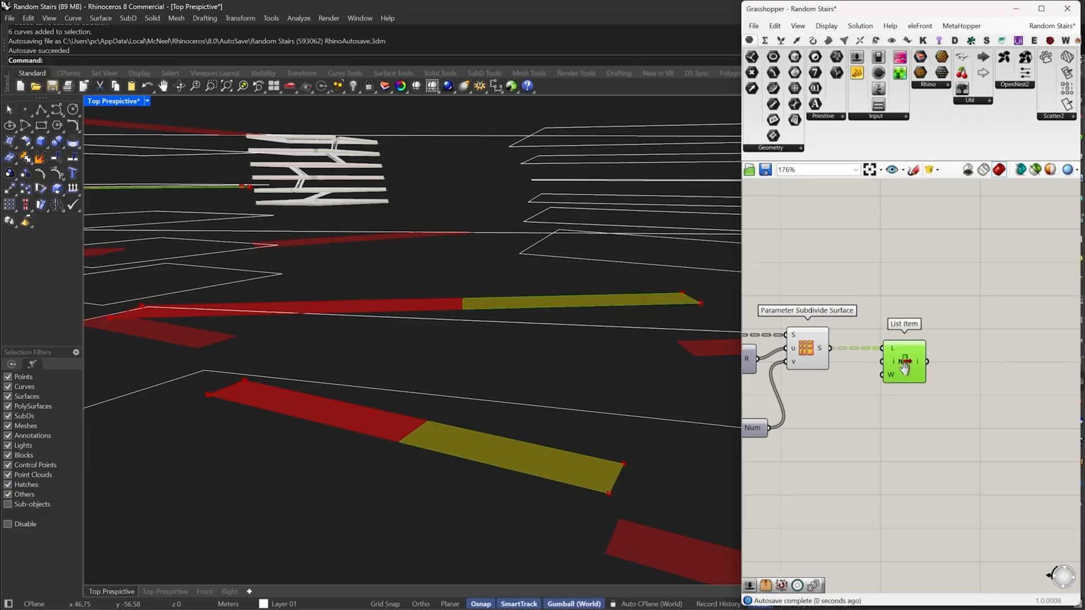
pyautogui.click(873, 361)
pyautogui.scroll(-4, 873, 363)
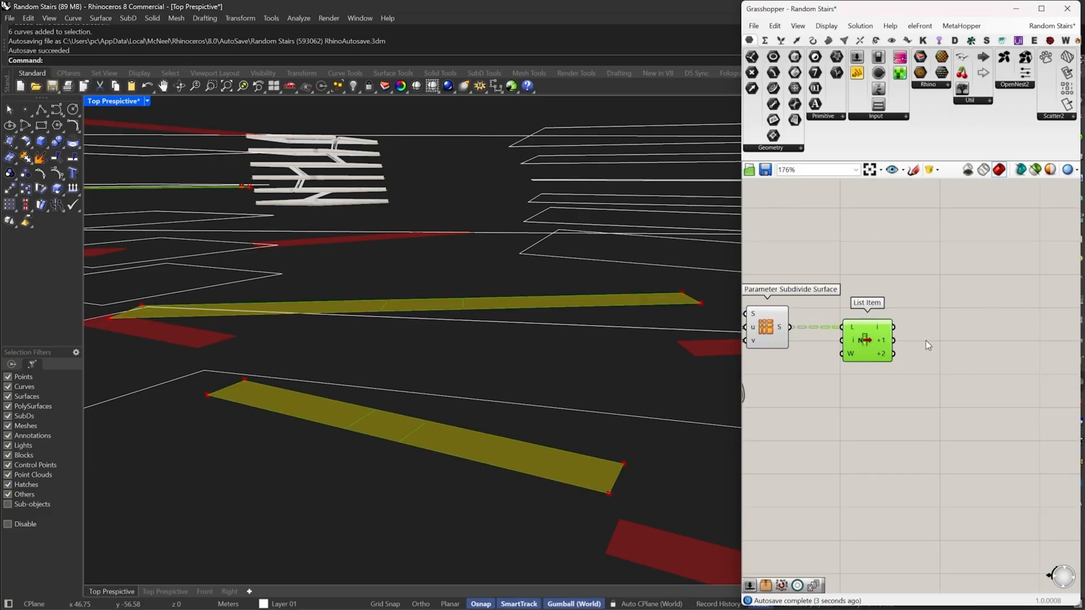
# Add a Quad Panels component and connect the List Item's i output to its Srf input
pyautogui.moveTo(960, 335); pyautogui.dragTo(871, 361, button='right')
pyautogui.doubleClick(872, 361)
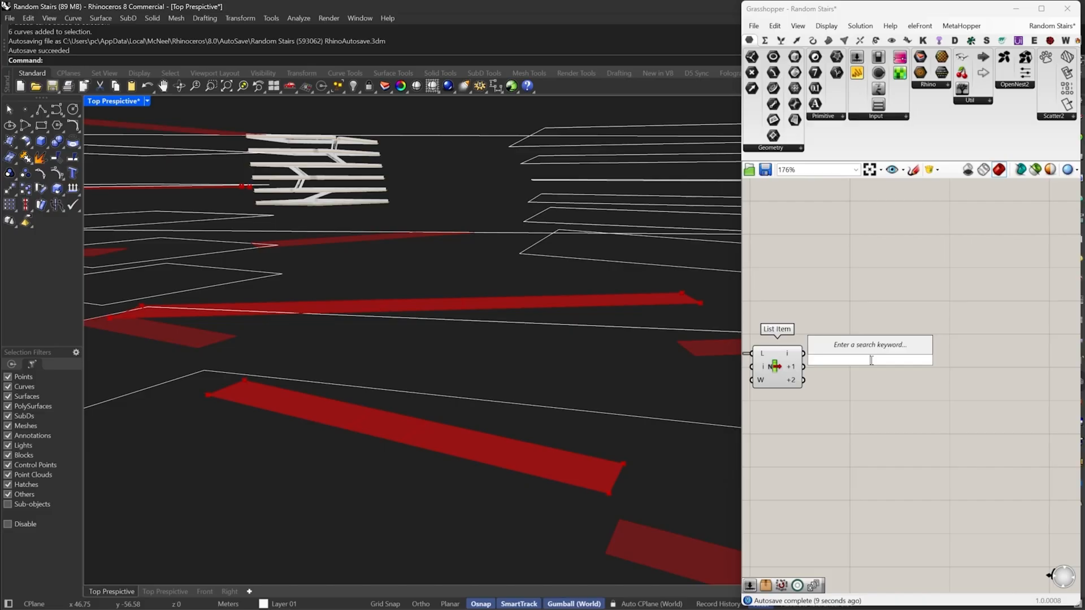
pyautogui.write('qua')
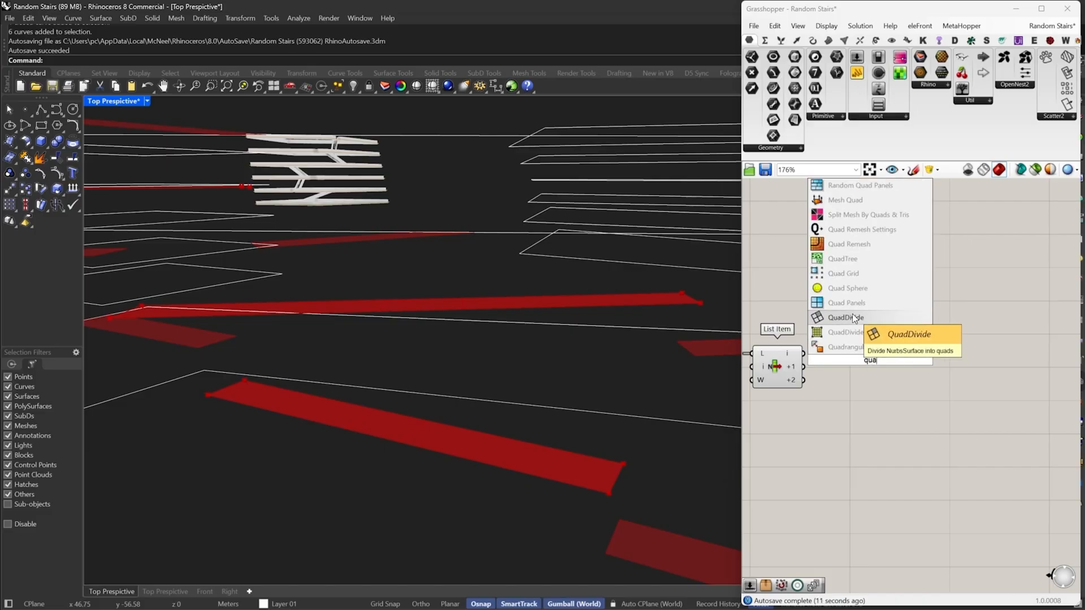
pyautogui.click(848, 303)
pyautogui.moveTo(866, 359); pyautogui.dragTo(1035, 342)
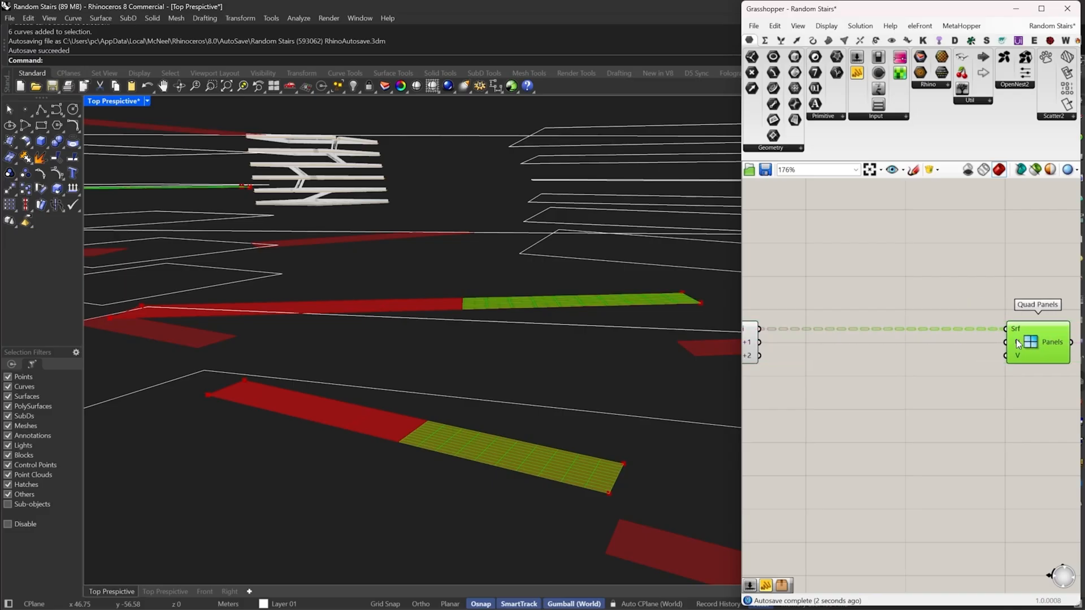
# Create a panel with the value 1 and connect it to the U input of Quad Panels
pyautogui.doubleClick(950, 362)
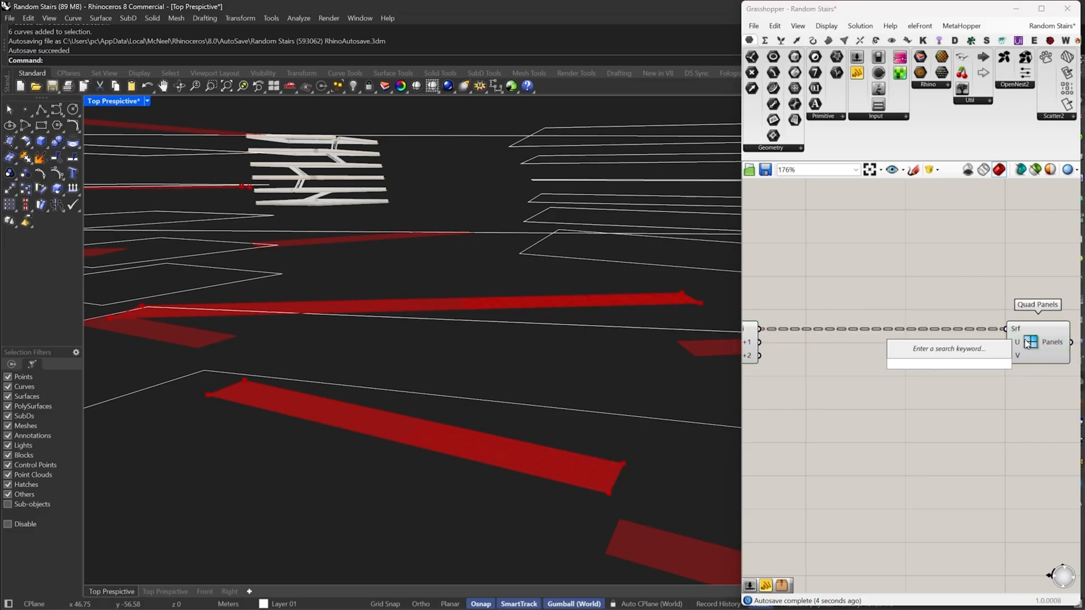
pyautogui.moveTo(563, 435); pyautogui.dragTo(576, 455, button='right')
pyautogui.doubleClick(843, 368)
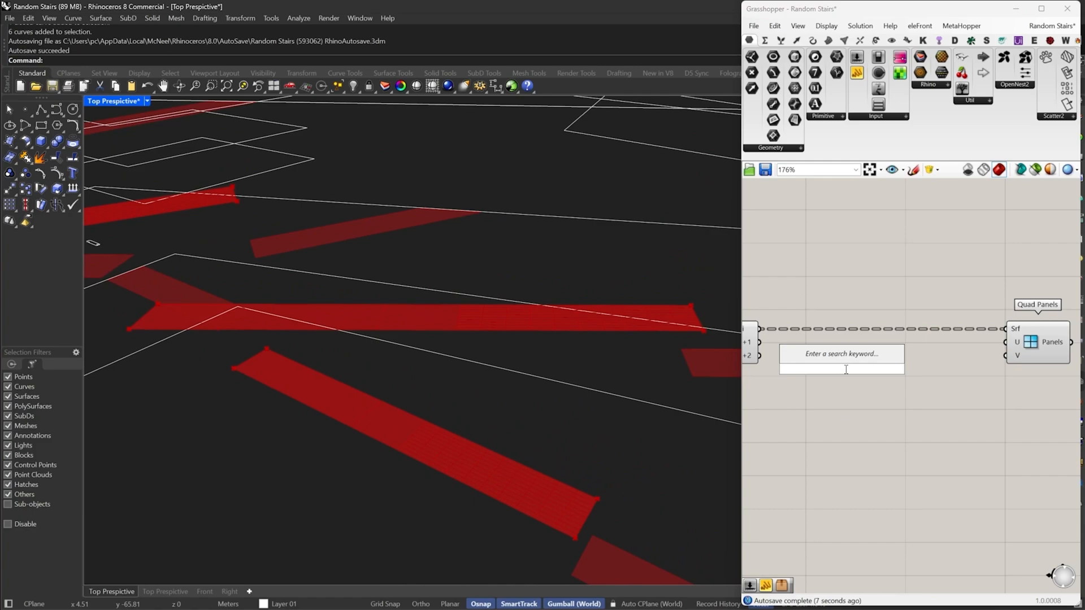
pyautogui.write('"')
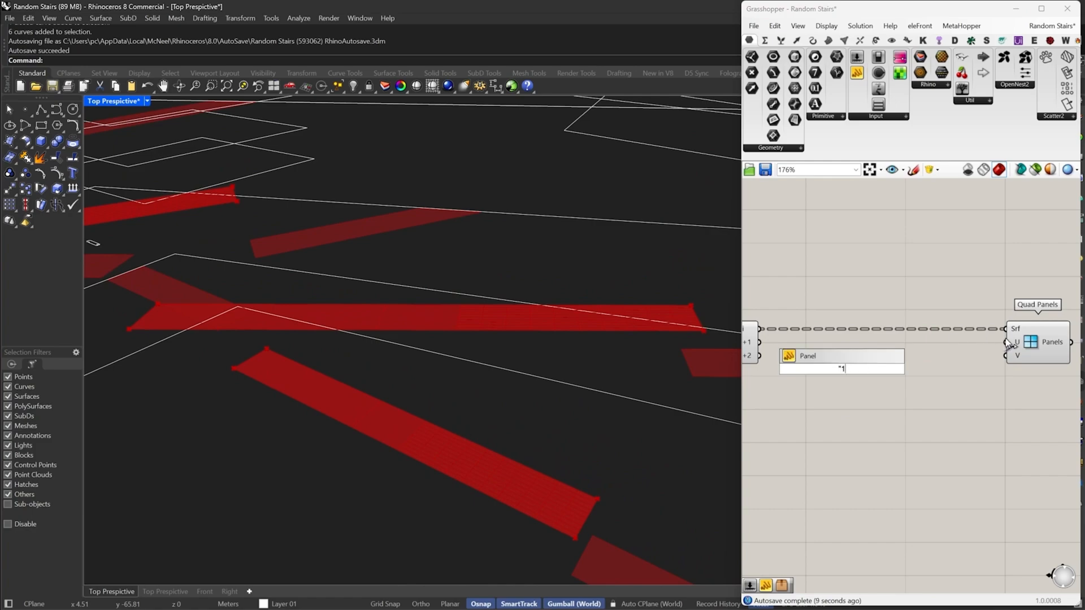
pyautogui.write('1')
pyautogui.press('Return')
pyautogui.moveTo(1006, 342); pyautogui.dragTo(947, 347)
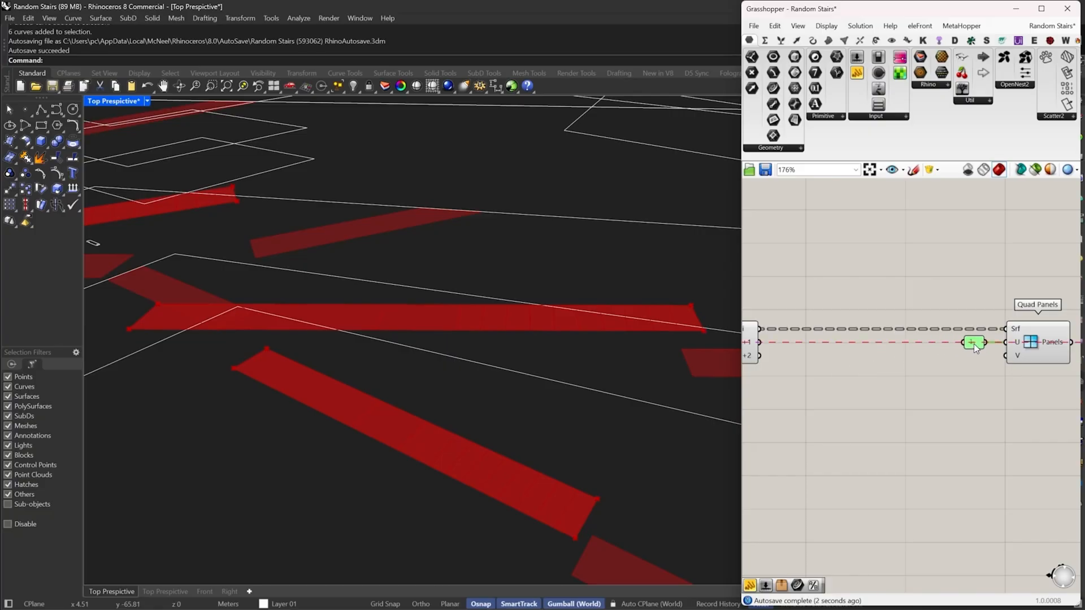
# Highlight the Quad Panels component and examine how it divides the end segments of the strips
pyautogui.click(1045, 334)
pyautogui.moveTo(1036, 339); pyautogui.dragTo(978, 340, button='right')
pyautogui.scroll(2, 917, 342)
pyautogui.moveTo(915, 344); pyautogui.dragTo(998, 344)
pyautogui.moveTo(995, 341); pyautogui.dragTo(984, 323, button='right')
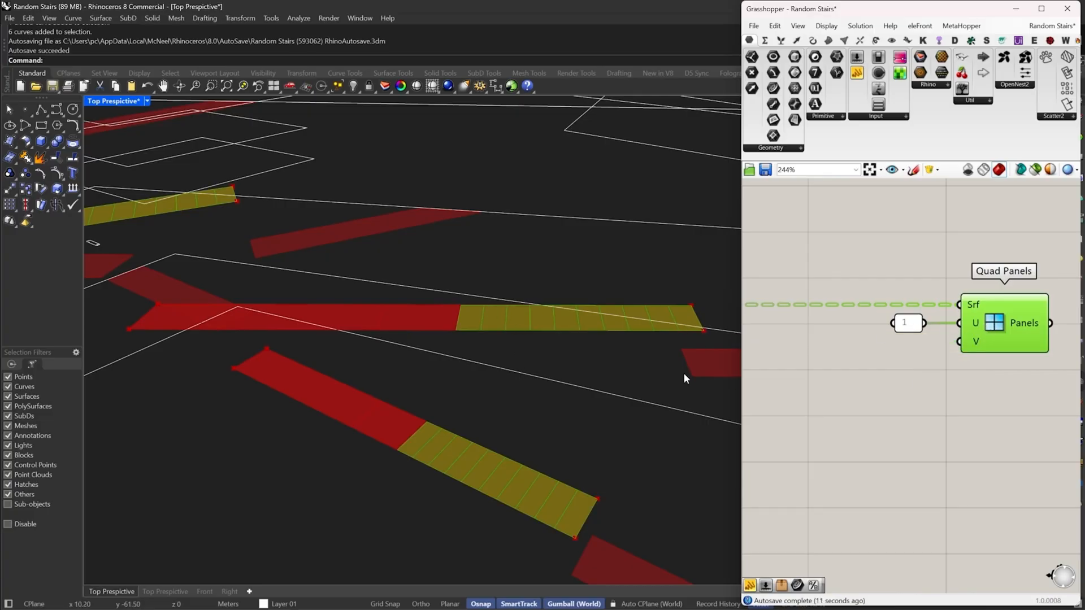
pyautogui.moveTo(558, 349); pyautogui.dragTo(517, 341, button='right')
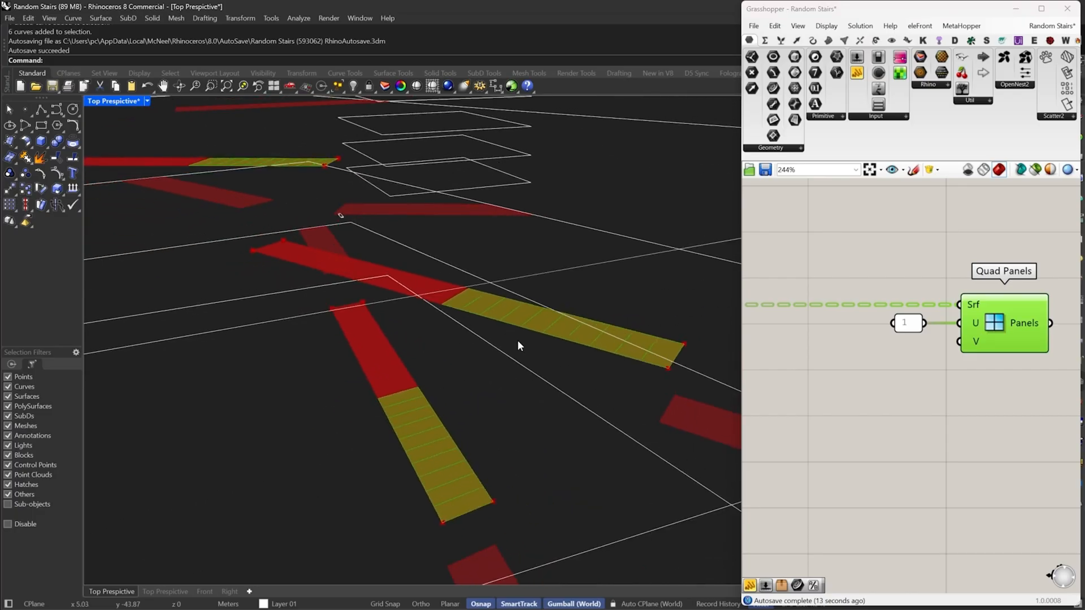
pyautogui.scroll(1, 988, 299)
pyautogui.click(898, 326)
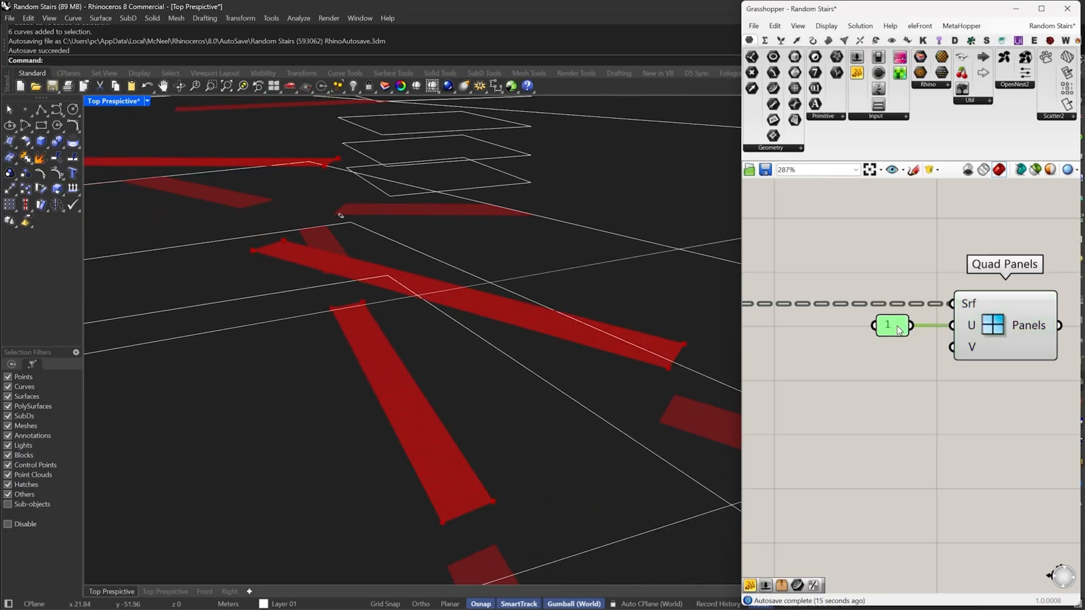
# Examine the floor outlines around the strips, selecting two outline curves and clearing the selection
pyautogui.scroll(-4, 904, 333)
pyautogui.scroll(-3, 941, 325)
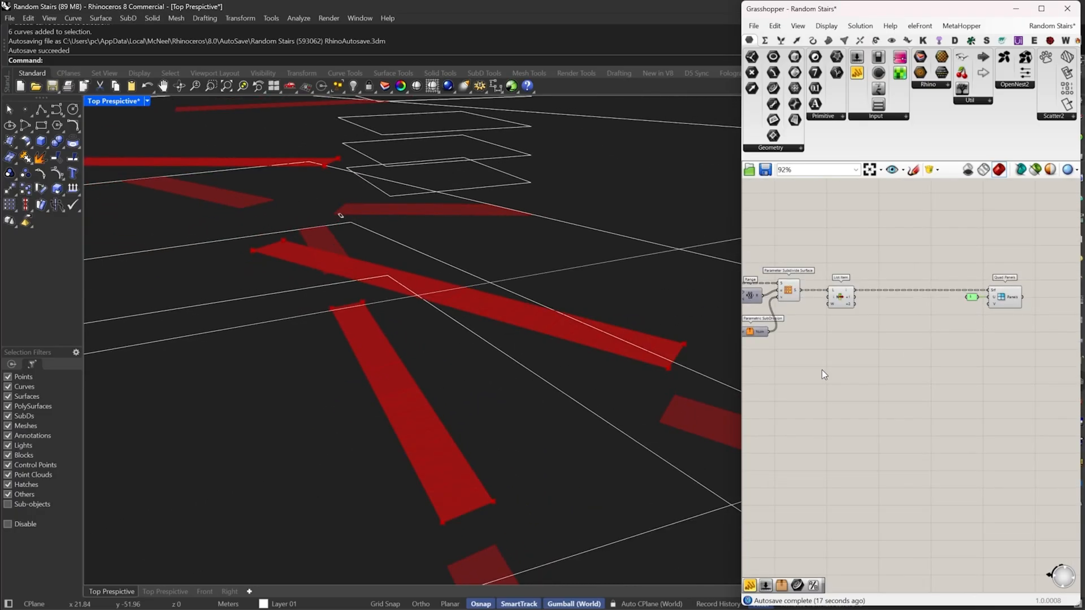
pyautogui.moveTo(821, 369); pyautogui.dragTo(880, 365, button='right')
pyautogui.scroll(-3, 496, 416)
pyautogui.moveTo(496, 416); pyautogui.dragTo(618, 388, button='right')
pyautogui.scroll(2, 618, 388)
pyautogui.moveTo(605, 303); pyautogui.dragTo(526, 435)
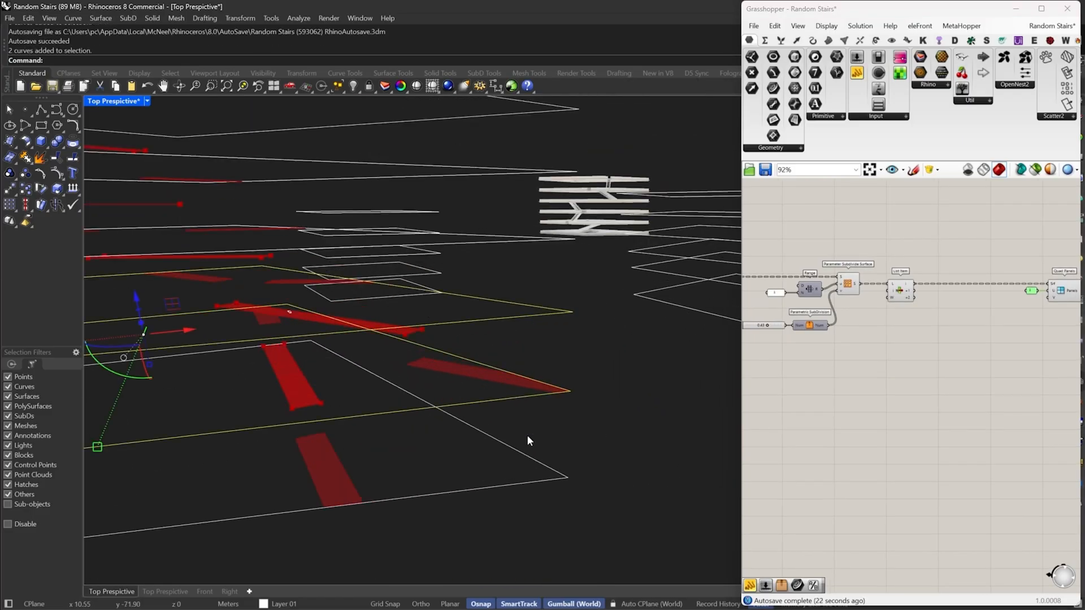
pyautogui.click(641, 409)
# Insert a new relay on the wire running from the existing relay to Boundary Surfaces
pyautogui.scroll(-4, 933, 325)
pyautogui.moveTo(979, 317); pyautogui.dragTo(935, 354, button='right')
pyautogui.scroll(5, 937, 368)
pyautogui.scroll(-3, 950, 329)
pyautogui.moveTo(950, 349); pyautogui.dragTo(785, 403)
pyautogui.scroll(3, 804, 366)
pyautogui.moveTo(786, 364); pyautogui.dragTo(787, 304)
pyautogui.scroll(-4, 883, 334)
pyautogui.click(781, 345)
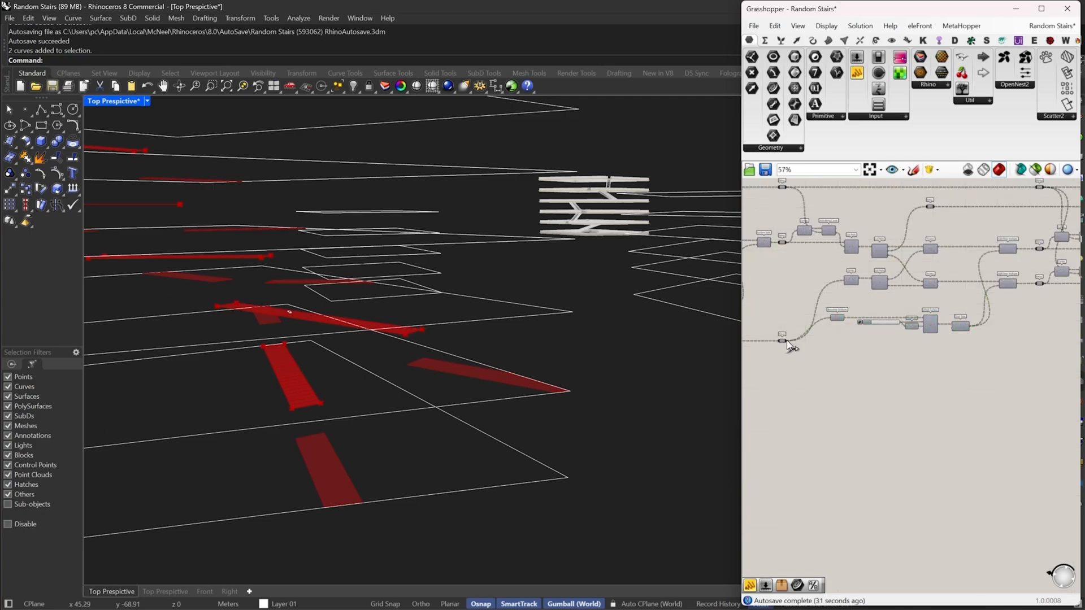
pyautogui.scroll(3, 813, 326)
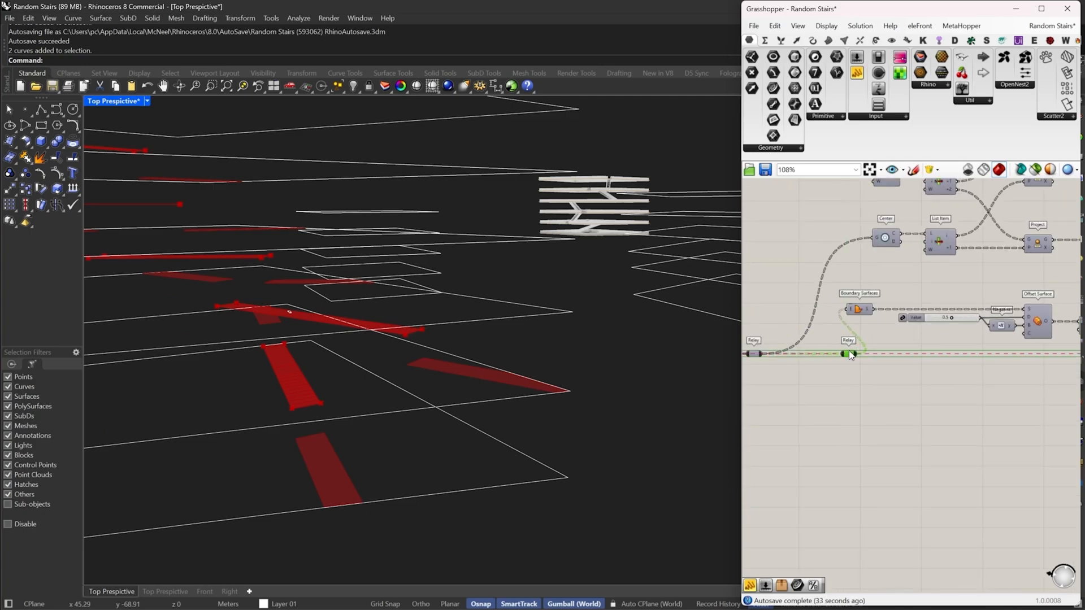
pyautogui.doubleClick(848, 352)
# Reconnect Boundary Surfaces directly to the original relay and move the new relay downstream below the last List Item components
pyautogui.moveTo(761, 355); pyautogui.dragTo(847, 309)
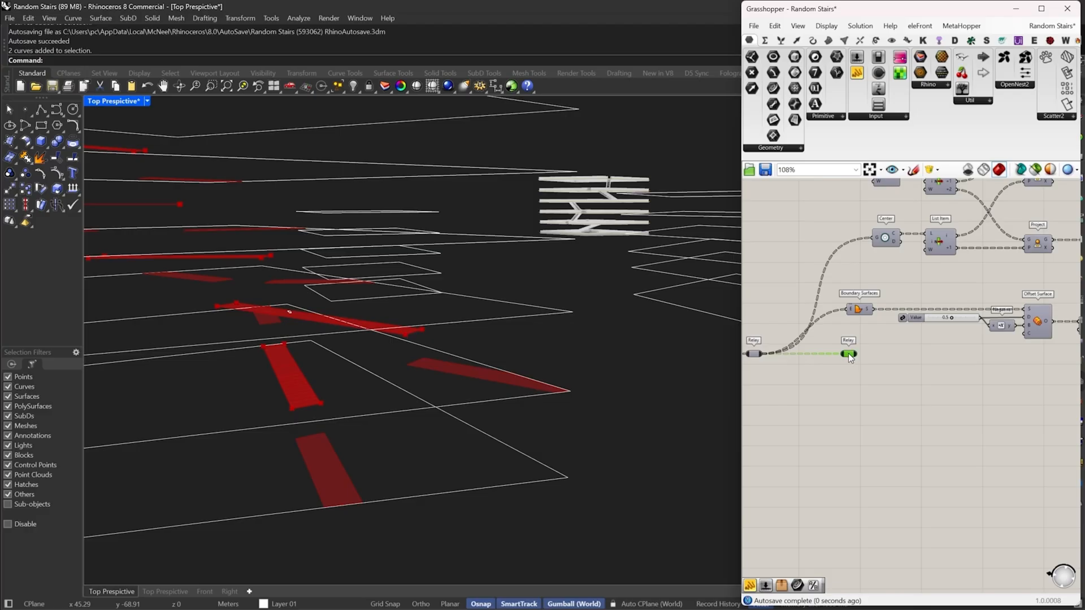
pyautogui.moveTo(849, 355); pyautogui.dragTo(916, 371)
pyautogui.moveTo(813, 374); pyautogui.dragTo(784, 366)
# Add a Center component after the new relay and feed the relayed floor outlines into it
pyautogui.doubleClick(852, 330)
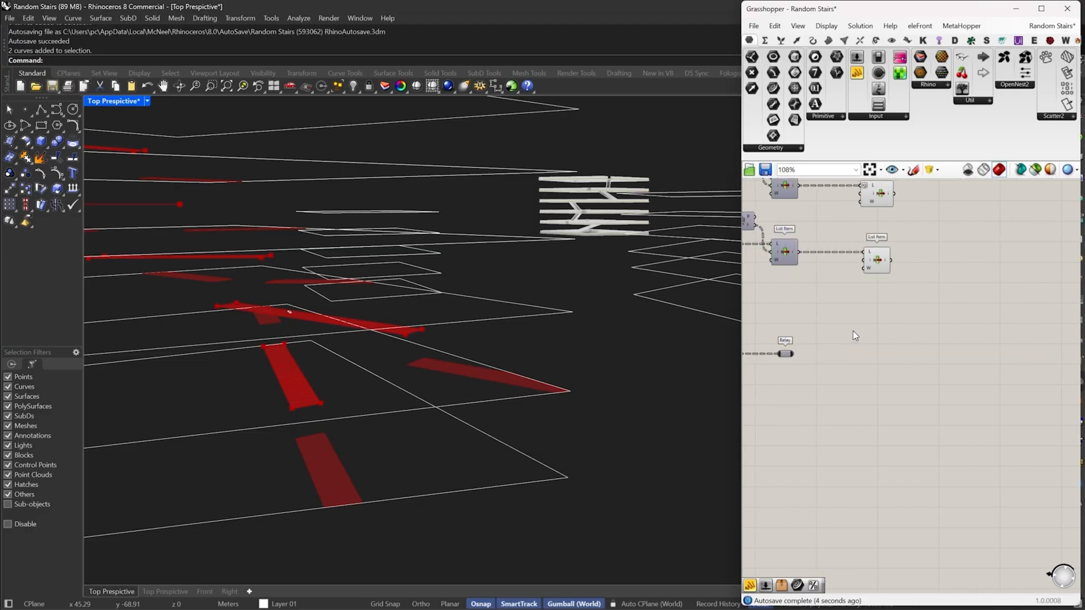
pyautogui.write('cen')
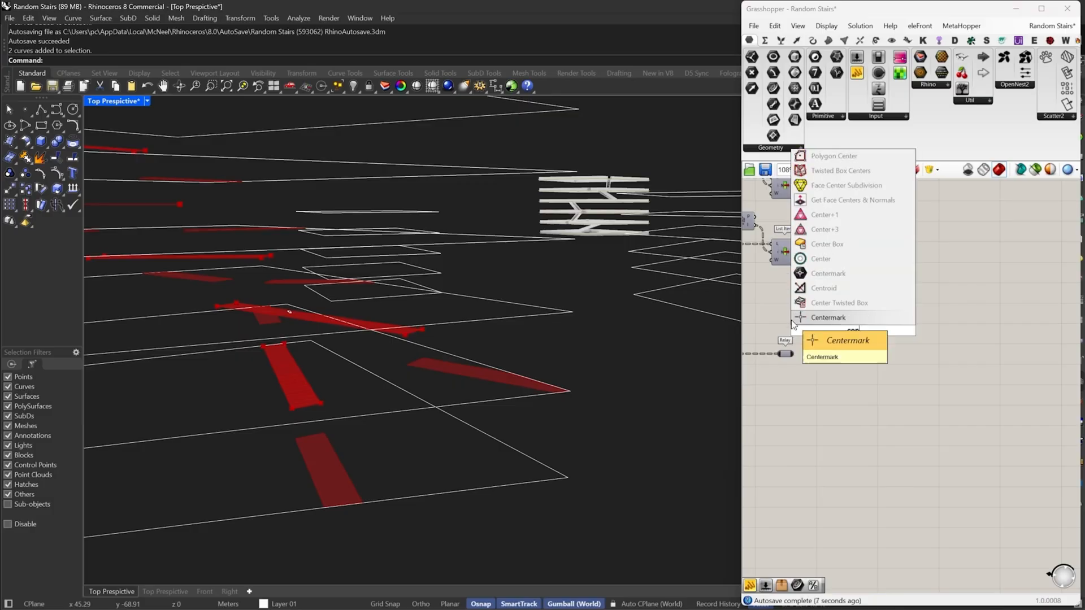
pyautogui.click(825, 261)
pyautogui.scroll(2, 829, 311)
pyautogui.moveTo(843, 339); pyautogui.dragTo(779, 370)
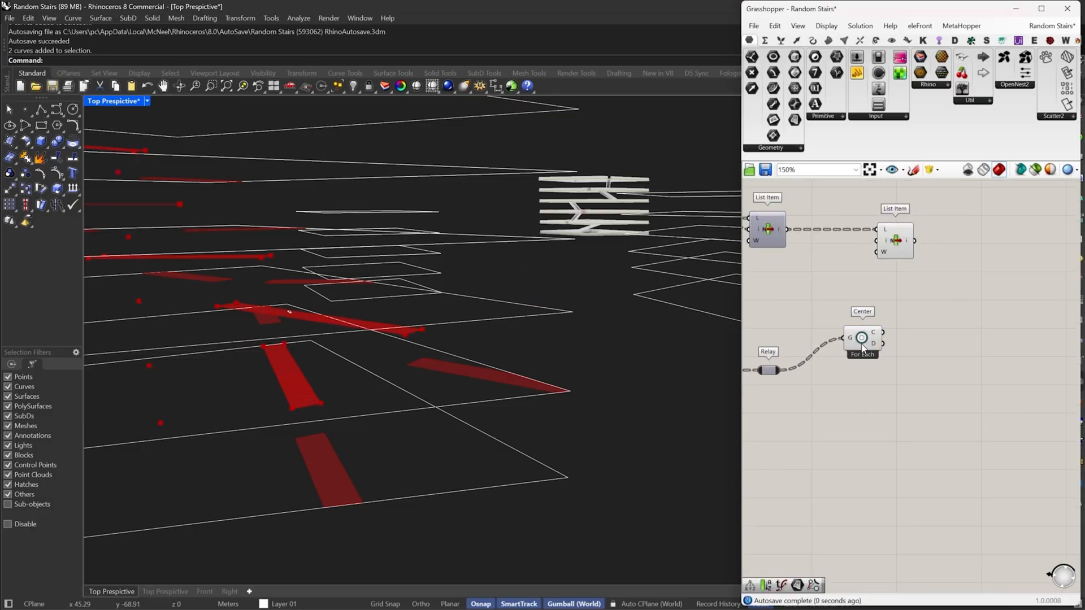
pyautogui.moveTo(865, 339)
pyautogui.mouseDown()
pyautogui.moveTo(828, 374)
pyautogui.moveTo(879, 369)
pyautogui.mouseUp()
# Add a Deconstruct component for the outline center points, fed by the Center component's C output
pyautogui.doubleClick(882, 357)
pyautogui.write('dec')
pyautogui.click(882, 330)
pyautogui.moveTo(916, 367); pyautogui.dragTo(844, 366, button='right')
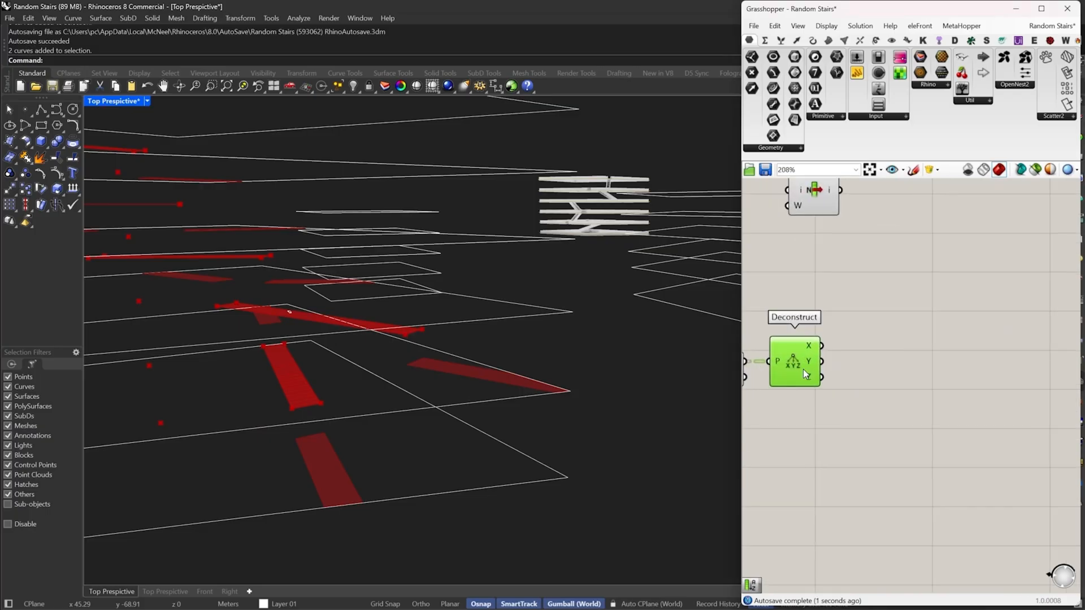
pyautogui.scroll(2, 850, 369)
# Add a Mass Subtraction component and feed it the Z coordinates from Deconstruct
pyautogui.click(868, 366)
pyautogui.doubleClick(869, 367)
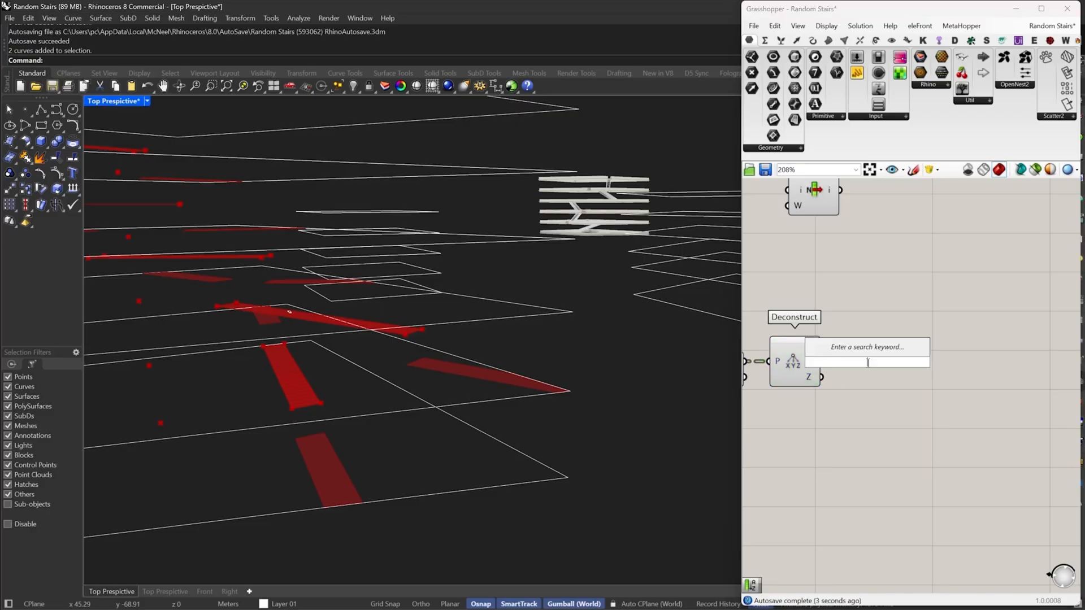
pyautogui.write('sub')
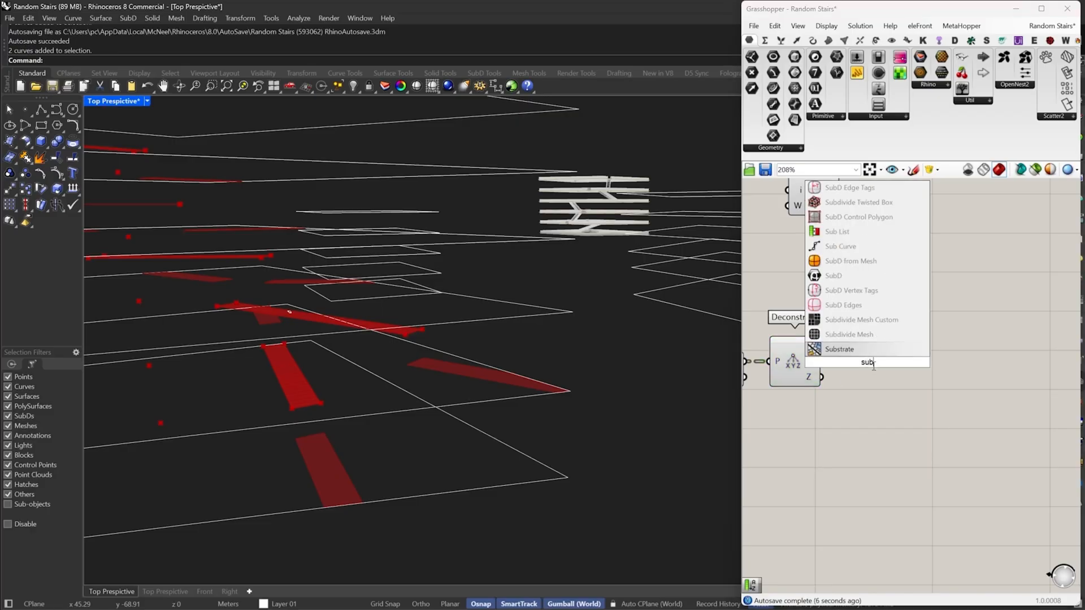
pyautogui.press('BackSpace')
pyautogui.press('BackSpace')
pyautogui.press('BackSpace')
pyautogui.write('mass')
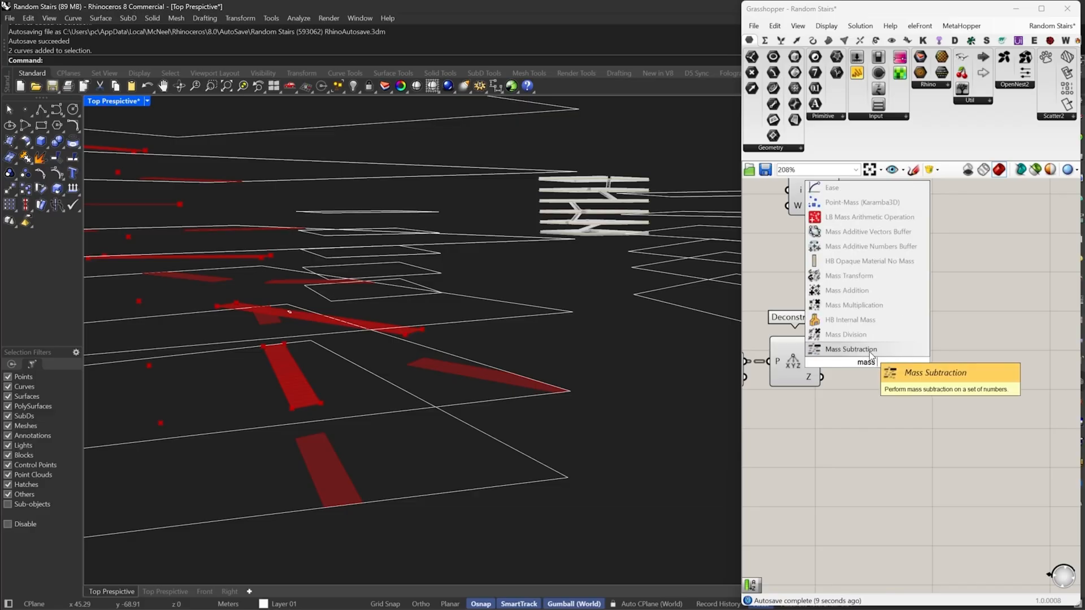
pyautogui.press('Return')
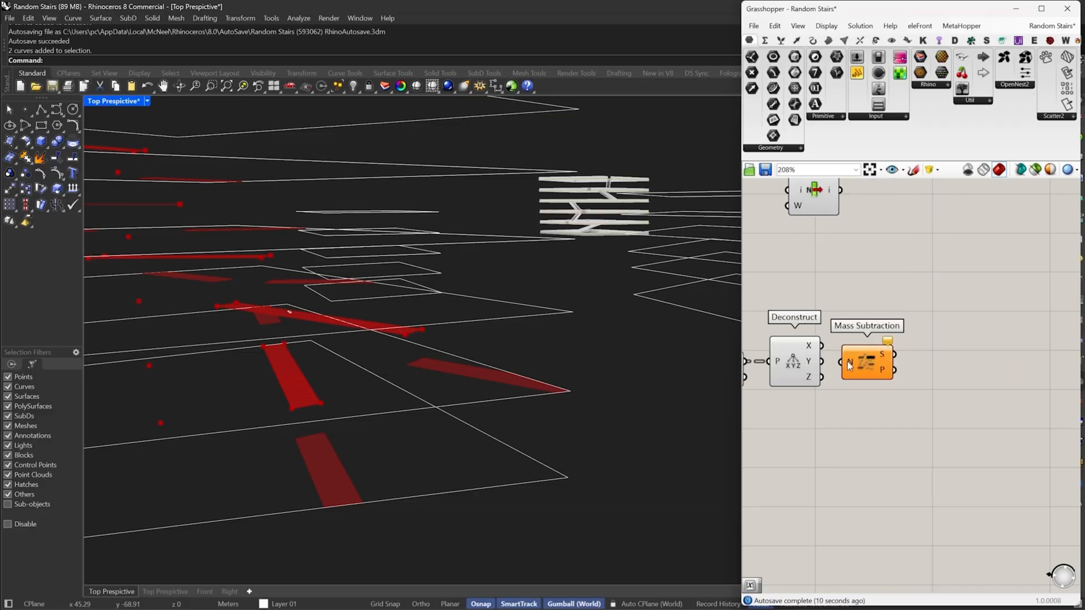
pyautogui.moveTo(880, 374)
pyautogui.mouseDown()
pyautogui.moveTo(822, 377)
pyautogui.moveTo(872, 381)
pyautogui.mouseUp()
pyautogui.moveTo(909, 376); pyautogui.dragTo(855, 375, button='right')
# Attach a panel to Mass Subtraction's S output and enlarge it to show every branch
pyautogui.moveTo(842, 371)
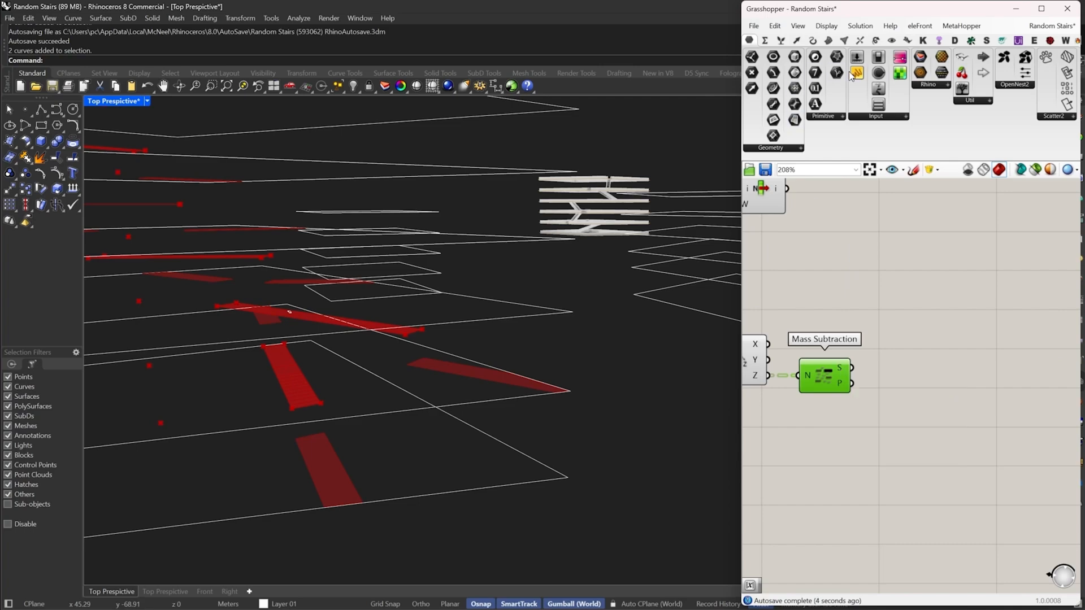
pyautogui.moveTo(990, 335); pyautogui.dragTo(852, 368)
pyautogui.moveTo(958, 347); pyautogui.dragTo(961, 378)
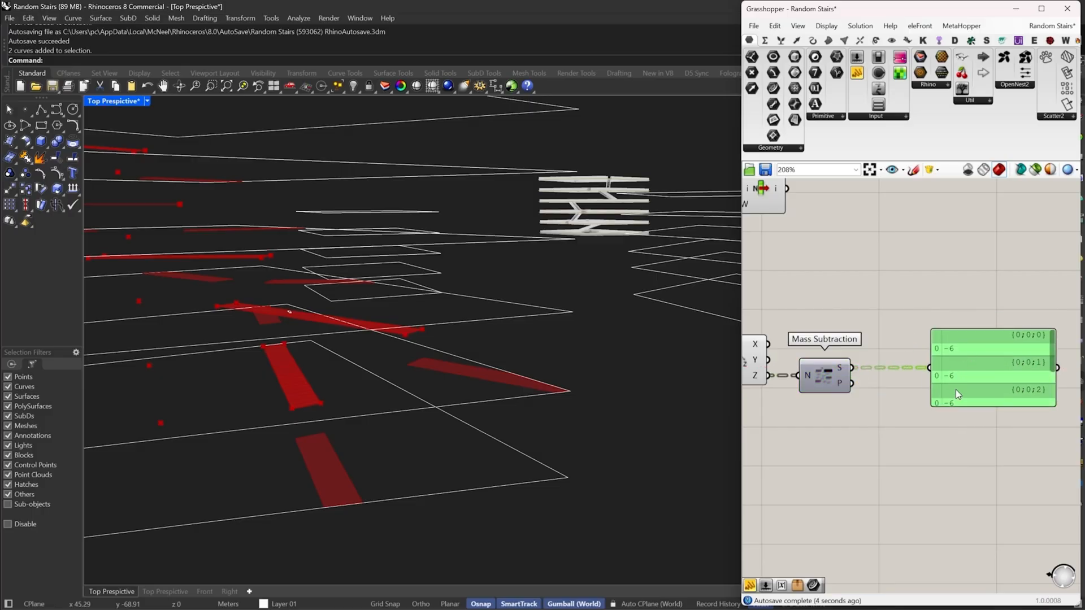
pyautogui.moveTo(603, 293); pyautogui.dragTo(561, 427)
pyautogui.scroll(-7, 562, 427)
pyautogui.moveTo(563, 427); pyautogui.dragTo(652, 396, button='right')
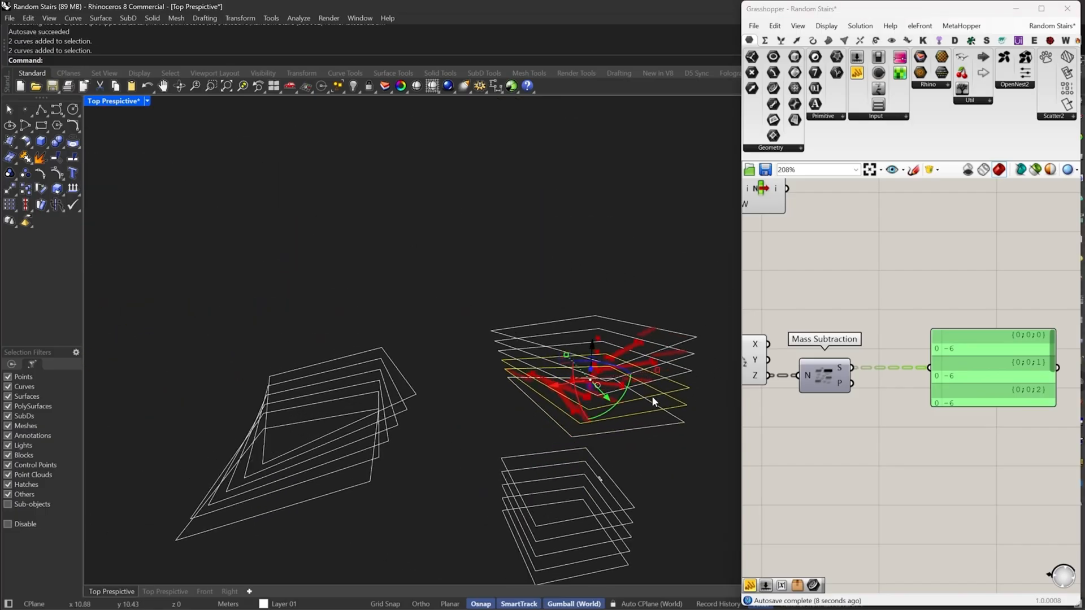
pyautogui.press('Escape')
pyautogui.click(992, 411)
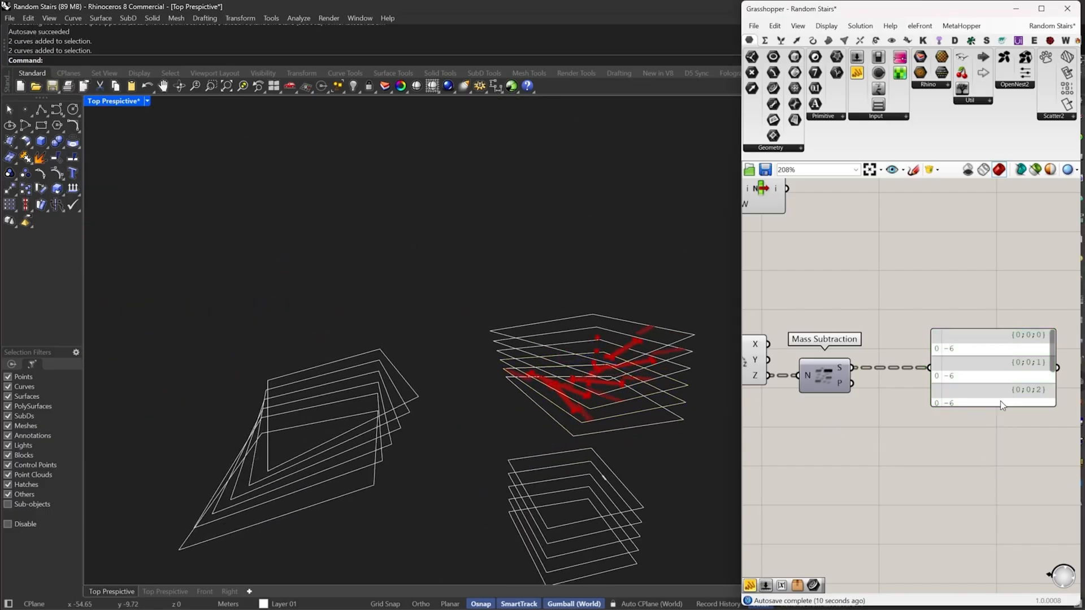
pyautogui.moveTo(994, 407); pyautogui.dragTo(983, 508)
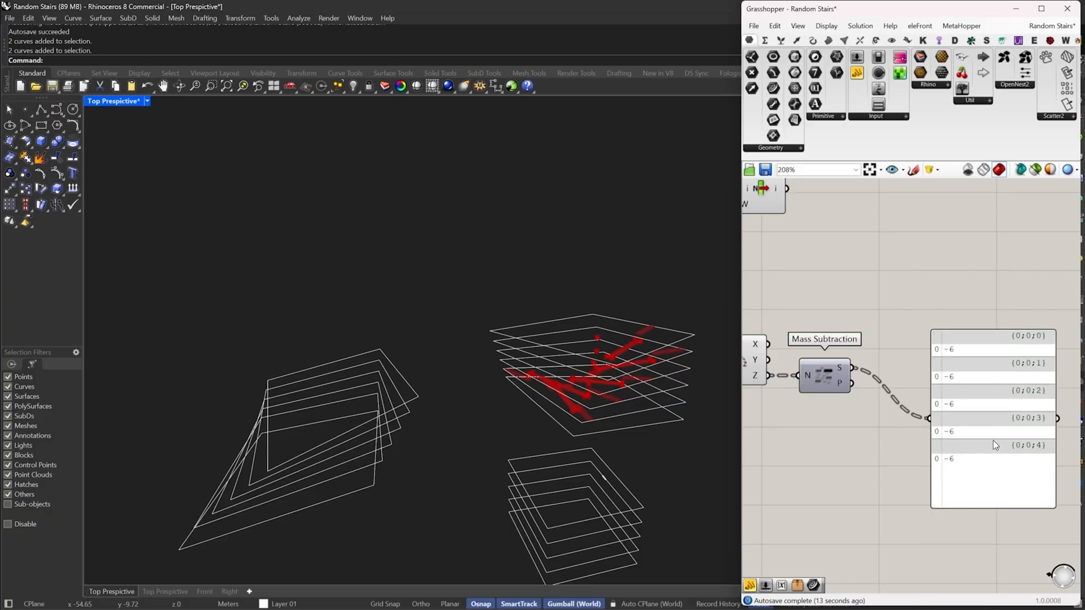
# Select the six tapered floor outlines and set them as the source curves of the definition's starting Curve parameter
pyautogui.moveTo(292, 512)
pyautogui.mouseDown()
pyautogui.moveTo(283, 539)
pyautogui.moveTo(311, 450)
pyautogui.mouseUp()
pyautogui.press('Escape')
pyautogui.press('Escape')
pyautogui.scroll(-10, 968, 392)
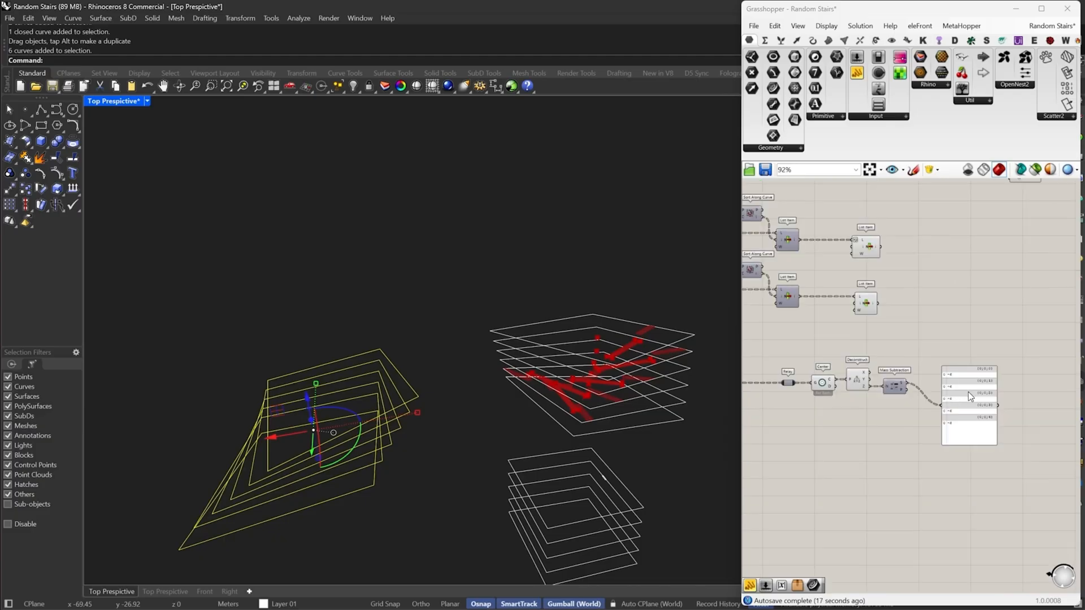
pyautogui.scroll(8, 798, 365)
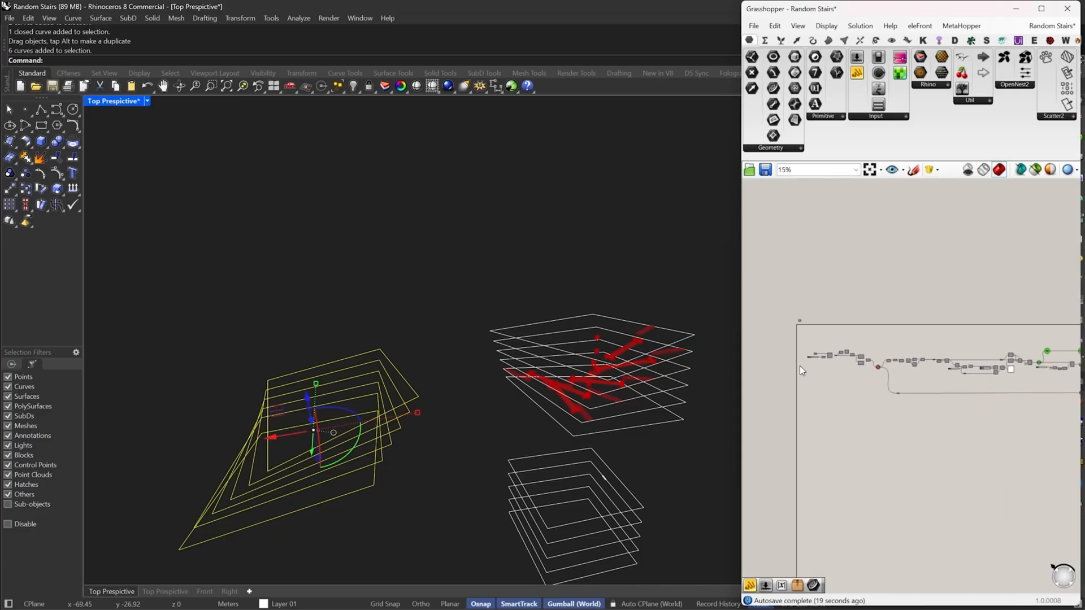
pyautogui.rightClick(841, 352)
pyautogui.click(877, 513)
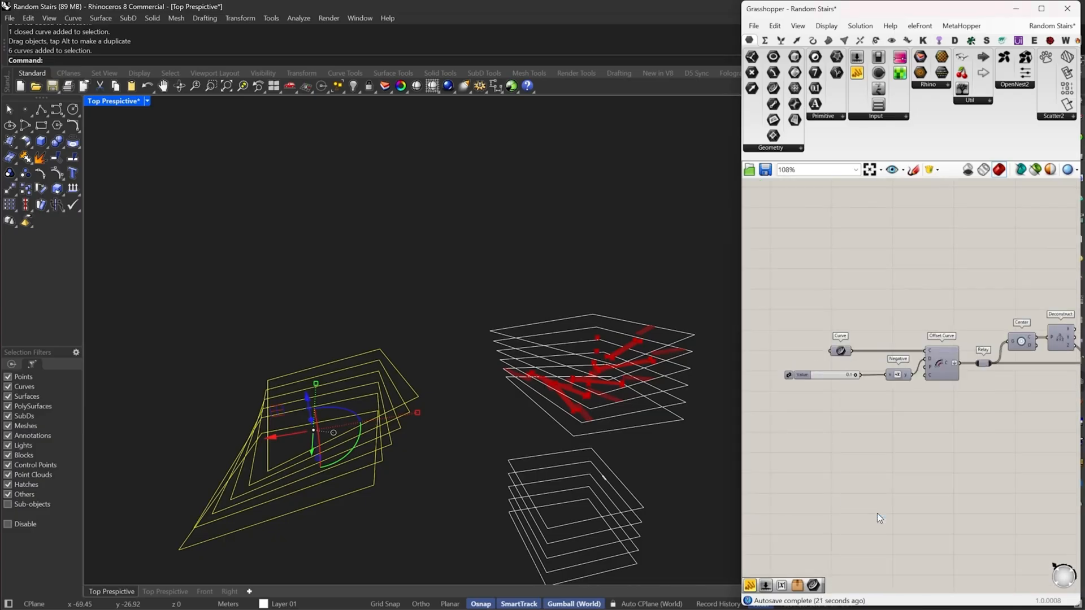
pyautogui.scroll(-7, 876, 327)
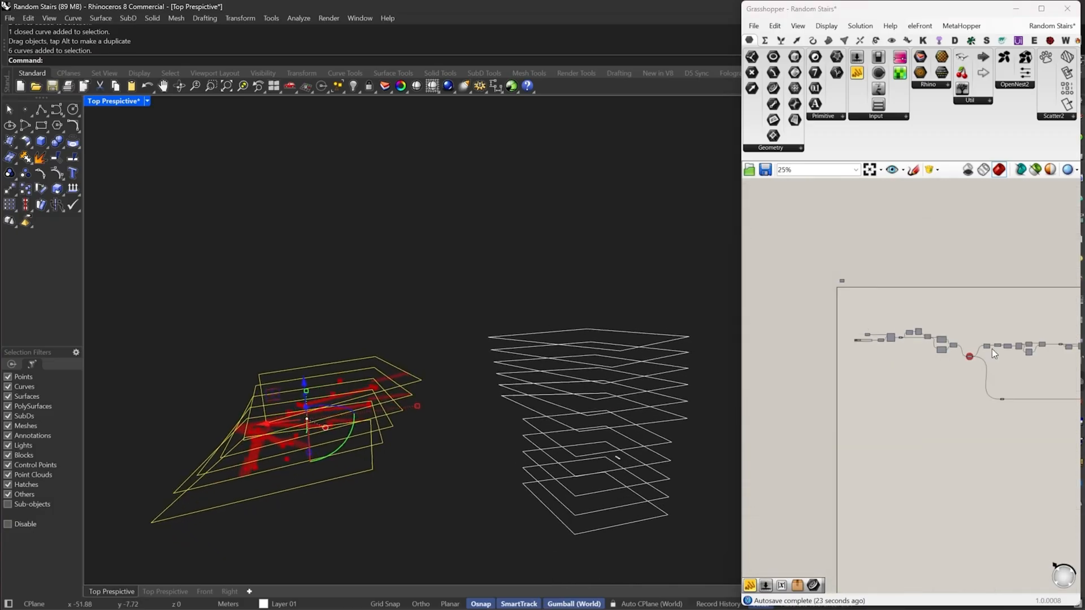
pyautogui.scroll(8, 892, 373)
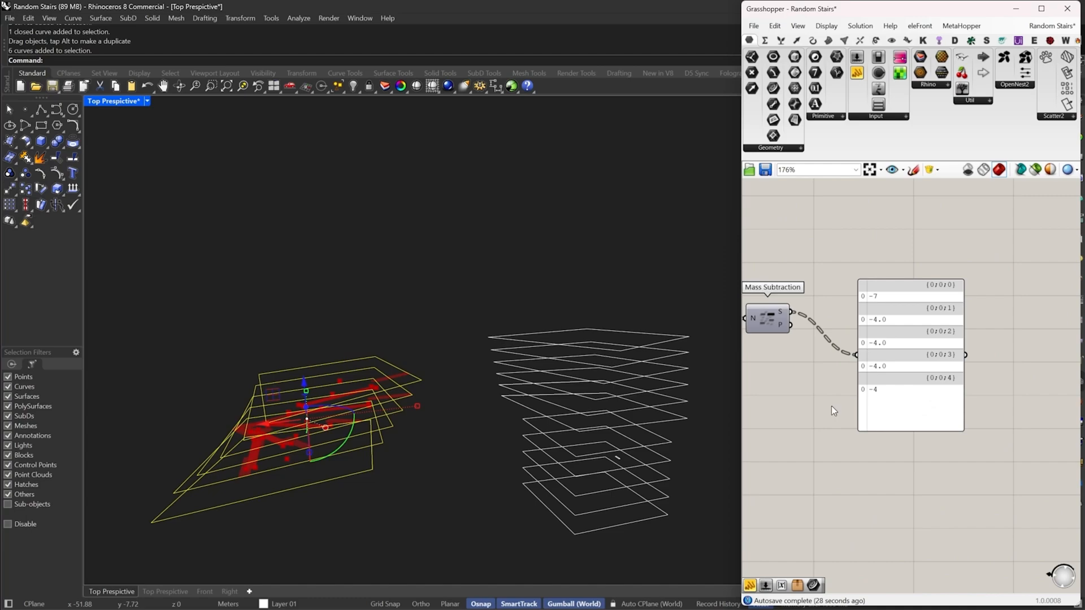
pyautogui.click(442, 520)
pyautogui.moveTo(365, 500); pyautogui.dragTo(486, 287, button='right')
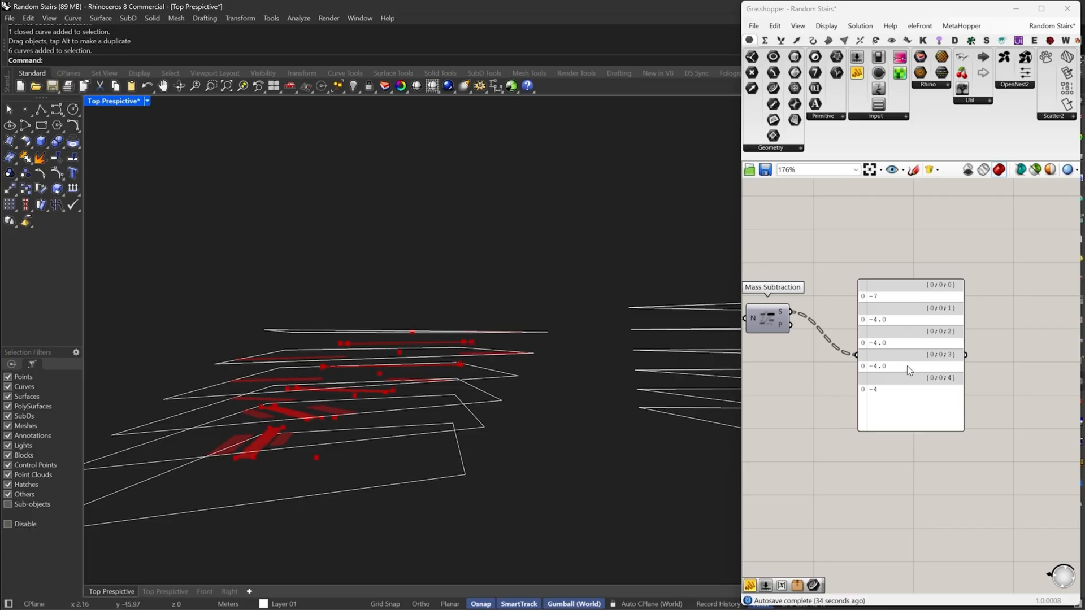
# Align the panel with Mass Subtraction and insert an Absolute component between them to make the height differences positive
pyautogui.moveTo(907, 365); pyautogui.dragTo(994, 415, button='right')
pyautogui.click(994, 418)
pyautogui.moveTo(992, 416); pyautogui.dragTo(1009, 381)
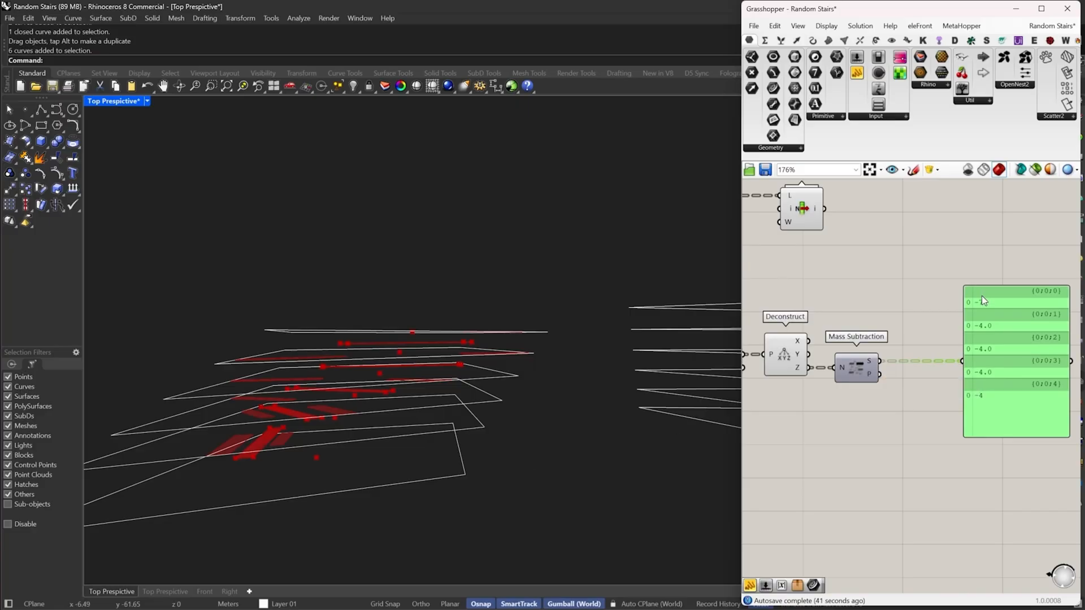
pyautogui.moveTo(917, 378); pyautogui.dragTo(877, 386, button='right')
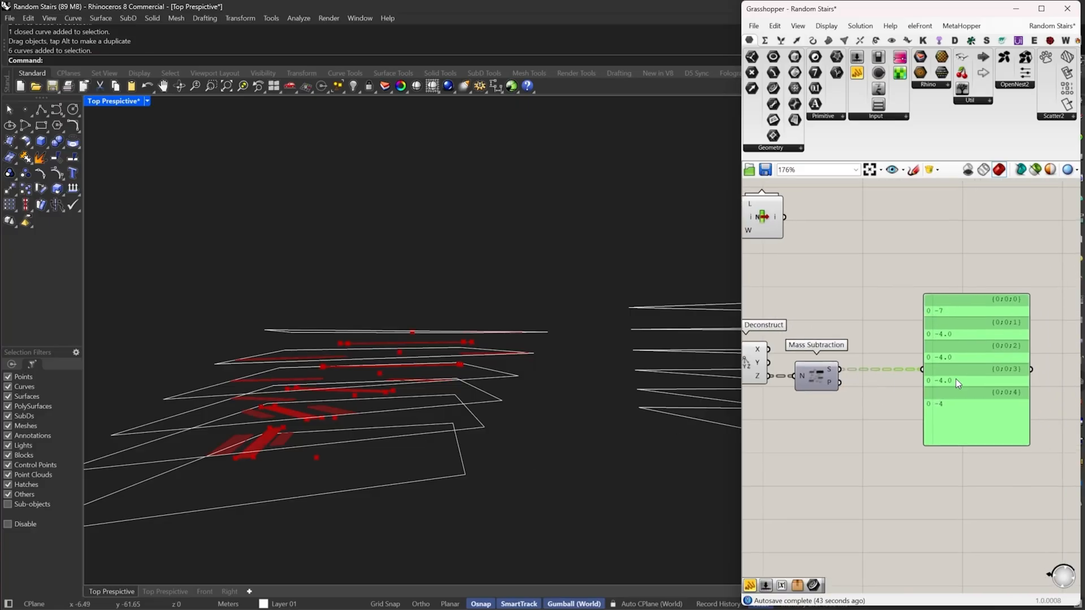
pyautogui.doubleClick(886, 402)
pyautogui.write('ab')
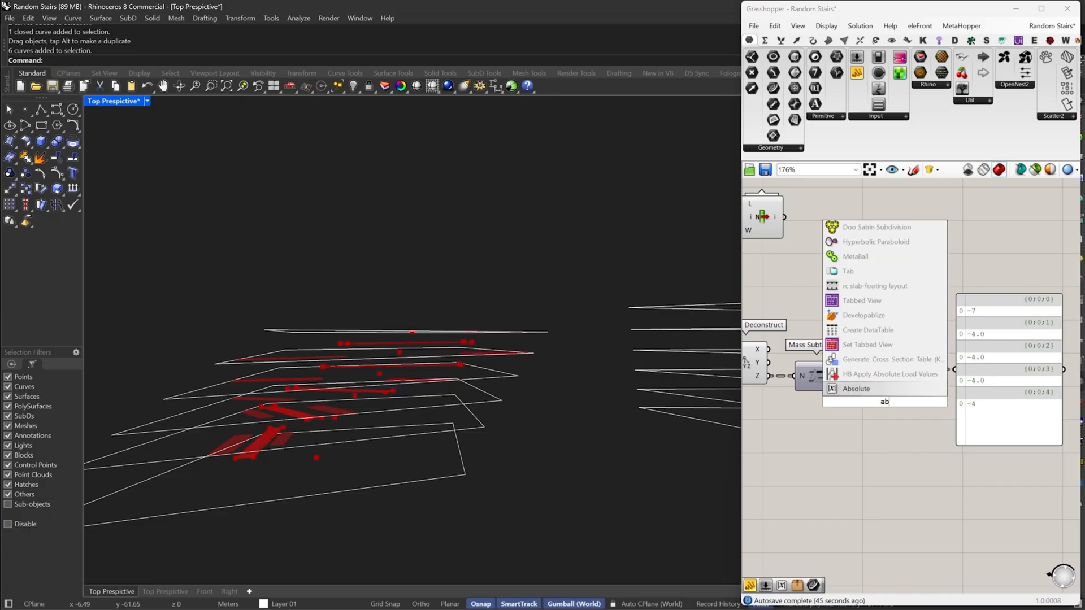
pyautogui.click(870, 393)
pyautogui.moveTo(879, 404); pyautogui.dragTo(886, 375)
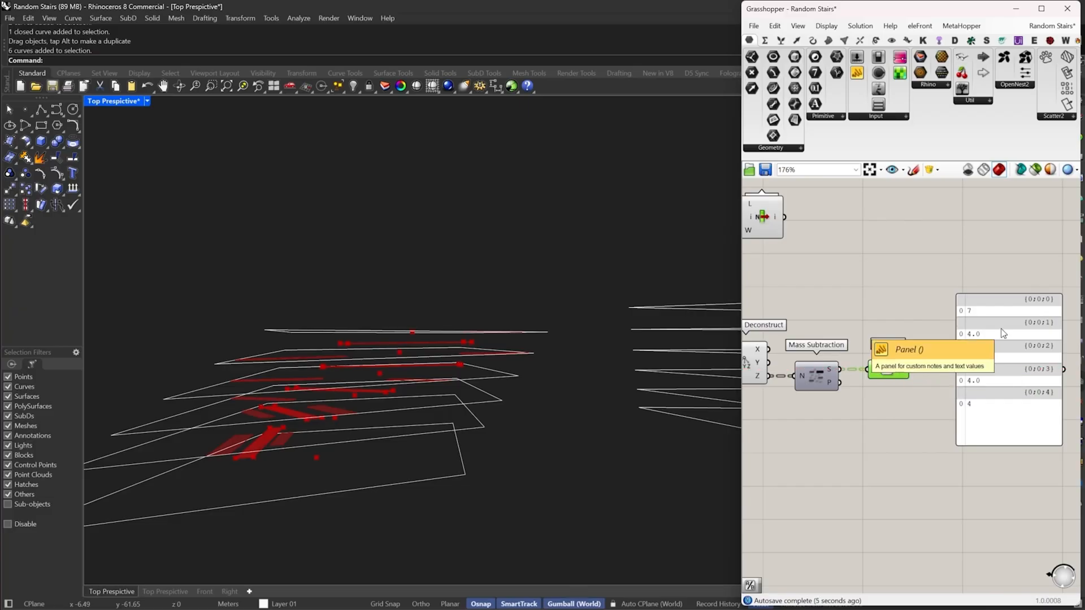
pyautogui.moveTo(907, 356); pyautogui.dragTo(930, 404, button='right')
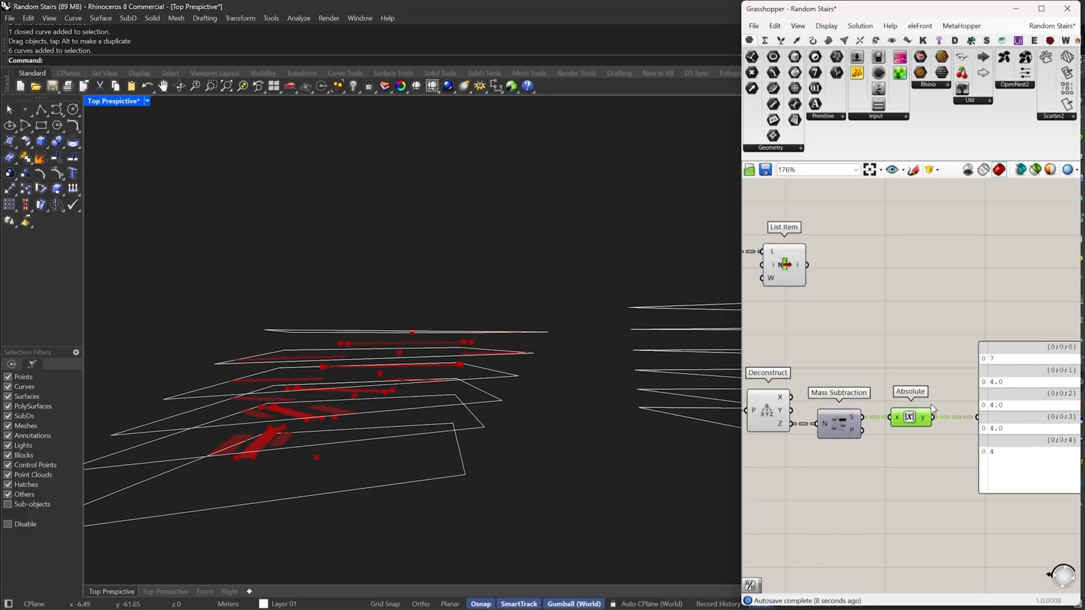
# Move the whole height-difference chain, from the relay to the panel, downstream below the List Item and Quad Panels components
pyautogui.click(917, 362)
pyautogui.moveTo(895, 300); pyautogui.dragTo(957, 331, button='right')
pyautogui.scroll(-3, 915, 325)
pyautogui.scroll(-3, 915, 327)
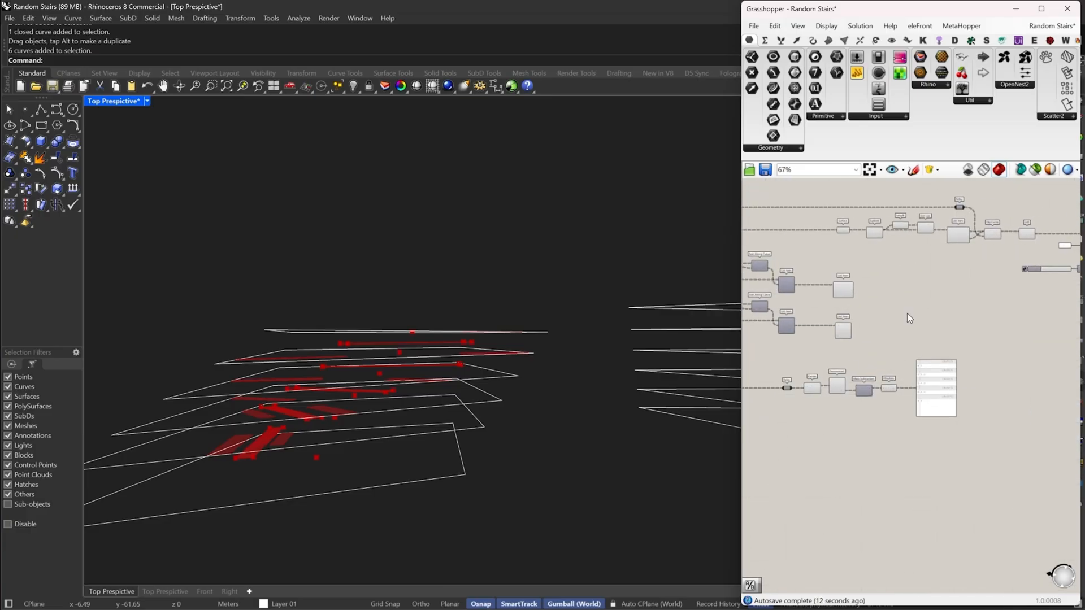
pyautogui.moveTo(999, 351); pyautogui.dragTo(744, 430)
pyautogui.moveTo(863, 393); pyautogui.dragTo(864, 370)
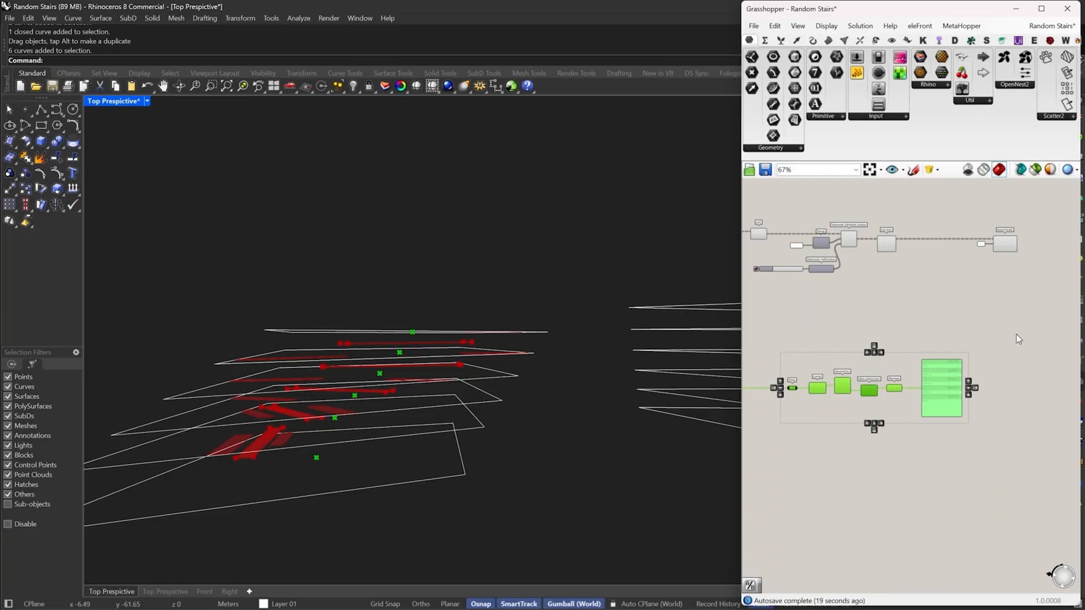
pyautogui.click(1016, 334)
pyautogui.moveTo(1016, 334); pyautogui.dragTo(954, 357, button='right')
pyautogui.scroll(3, 915, 397)
pyautogui.click(873, 417)
pyautogui.moveTo(870, 330); pyautogui.dragTo(918, 384, button='right')
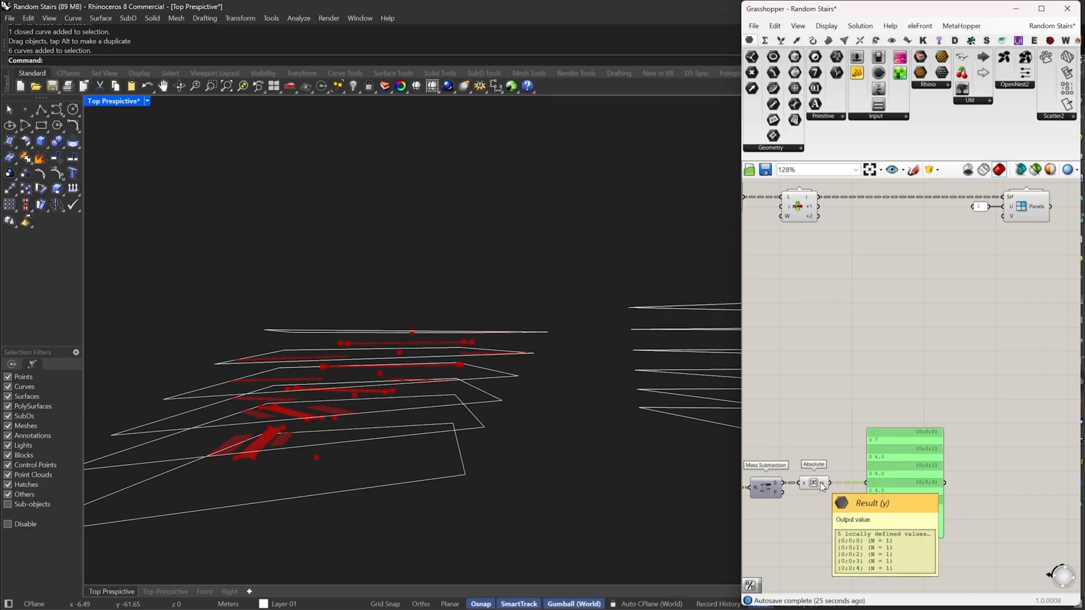
# Examine from several angles how the strips and their end segments connect between the floor outlines
pyautogui.scroll(5, 247, 451)
pyautogui.moveTo(247, 451); pyautogui.dragTo(354, 436, button='right')
pyautogui.moveTo(659, 387); pyautogui.dragTo(664, 429, button='right')
pyautogui.scroll(-3, 455, 453)
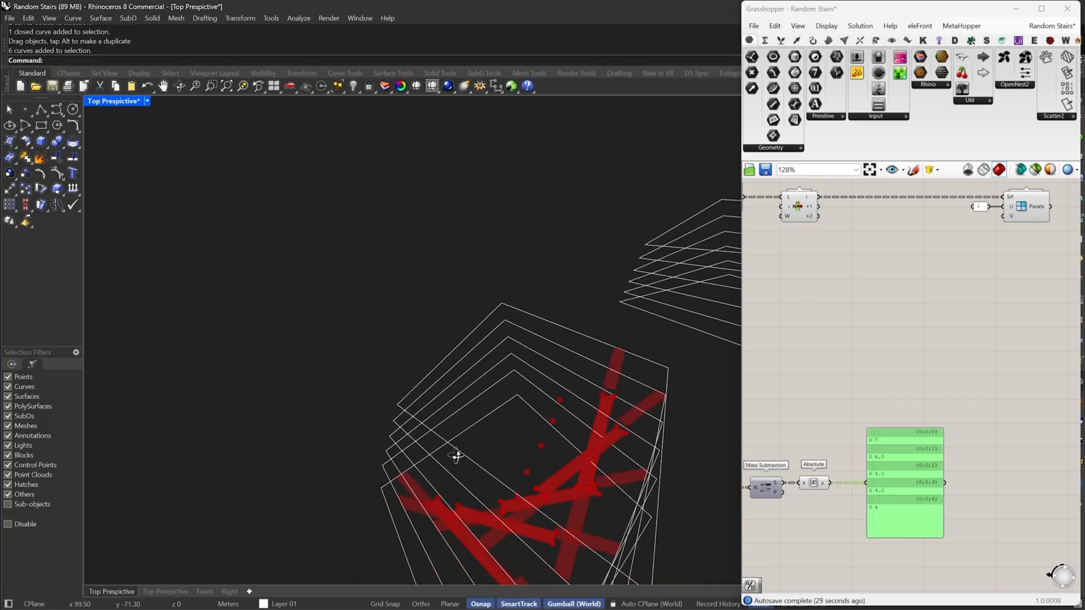
pyautogui.moveTo(456, 453); pyautogui.dragTo(622, 368, button='right')
pyautogui.scroll(-4, 622, 368)
pyautogui.scroll(3, 586, 274)
pyautogui.scroll(8, 587, 274)
pyautogui.moveTo(588, 276); pyautogui.dragTo(667, 272, button='right')
pyautogui.scroll(2, 668, 272)
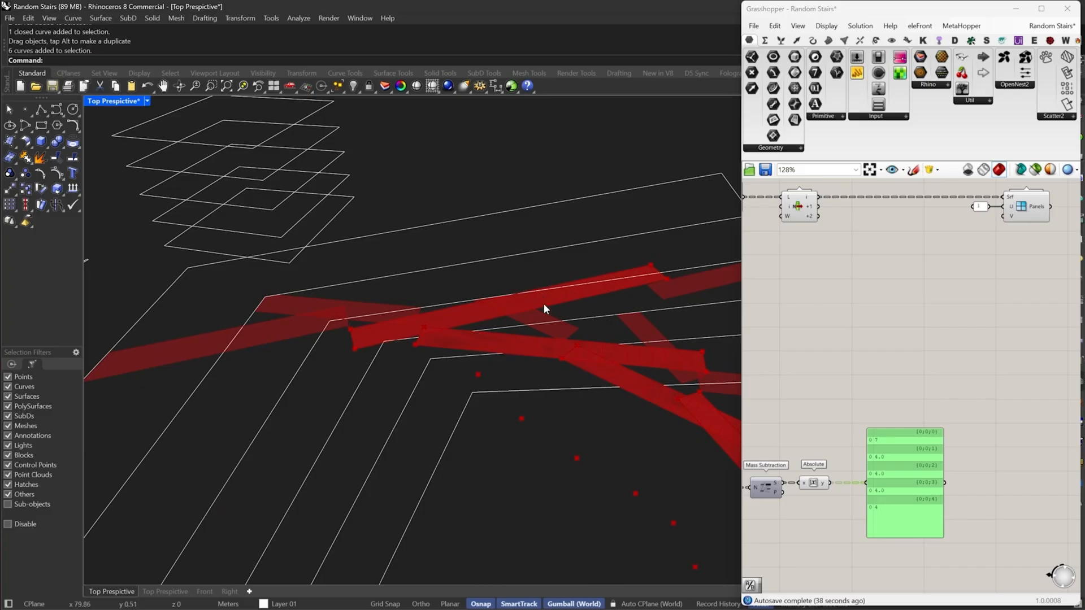
# Add a Division component after Absolute to divide the floor height differences, making room before the panel
pyautogui.doubleClick(812, 515)
pyautogui.write('/')
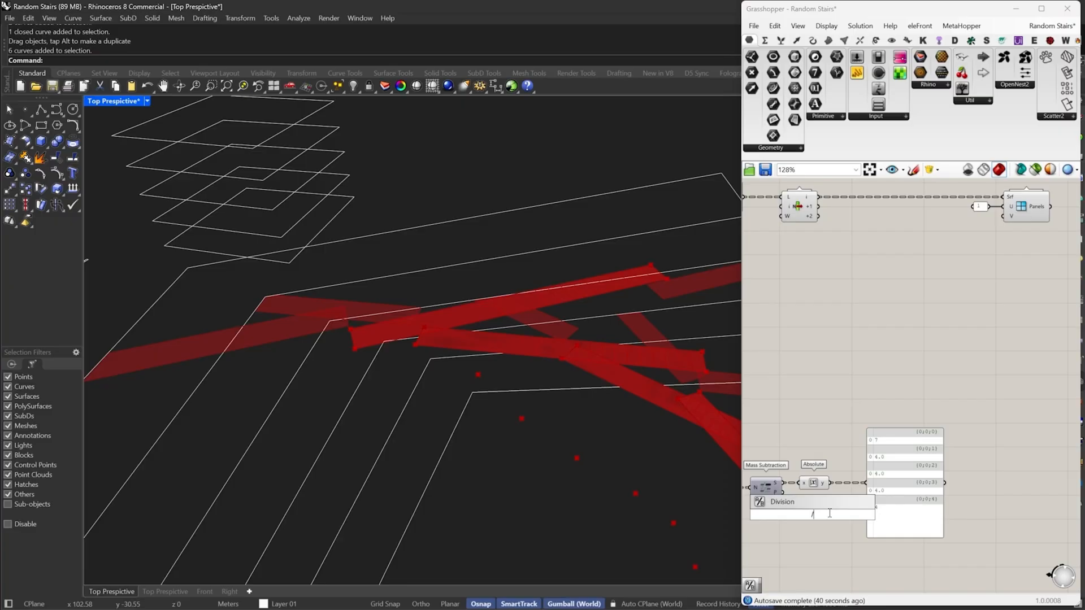
pyautogui.press('Return')
pyautogui.moveTo(812, 515); pyautogui.dragTo(836, 523)
pyautogui.moveTo(901, 487); pyautogui.dragTo(1001, 484)
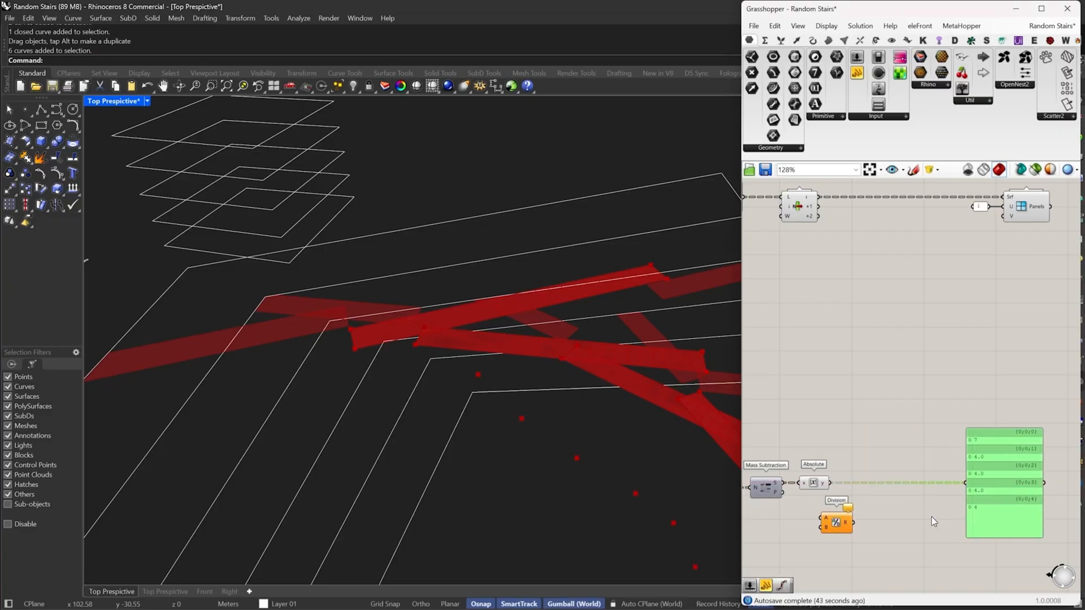
pyautogui.moveTo(822, 524); pyautogui.dragTo(862, 491)
# Supply 2 as Division's B divisor and connect the Division result to the output panel
pyautogui.doubleClick(857, 519)
pyautogui.write('2')
pyautogui.press('Return')
pyautogui.scroll(3, 917, 498)
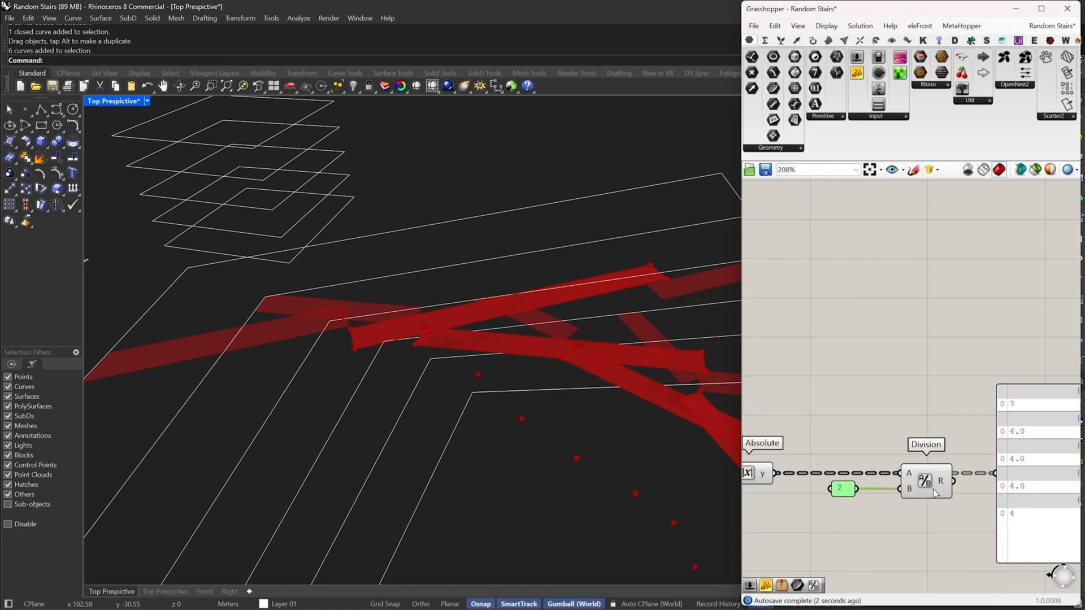
pyautogui.moveTo(933, 489); pyautogui.dragTo(1059, 482)
pyautogui.moveTo(1059, 483); pyautogui.dragTo(955, 455, button='right')
pyautogui.moveTo(955, 456); pyautogui.dragTo(988, 459)
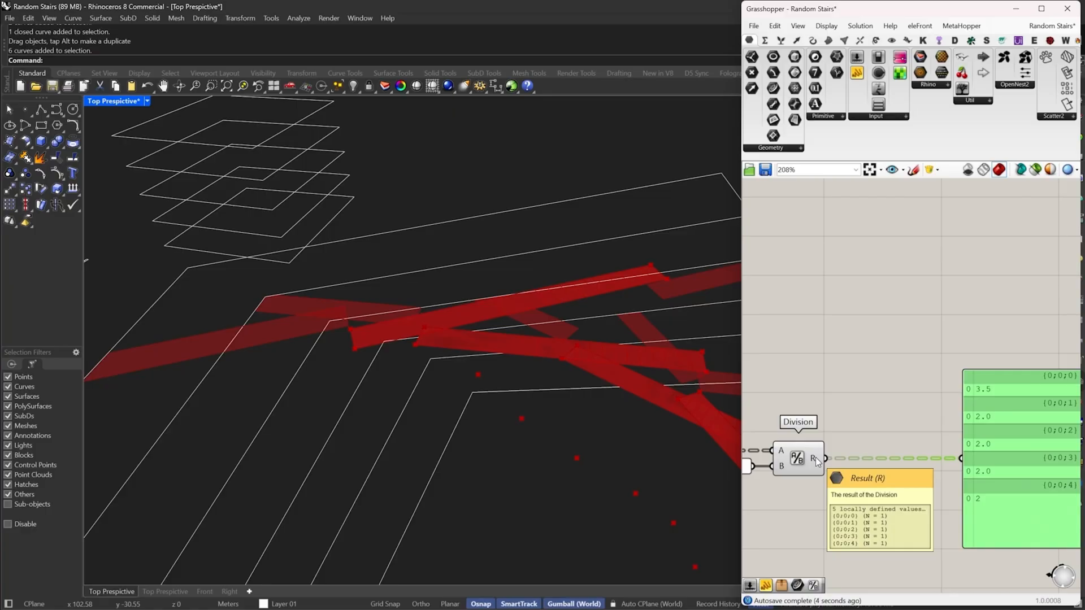
# Add a number slider ranging from 0.10 to 0.20 below the Division component and set it to 0.15
pyautogui.doubleClick(878, 489)
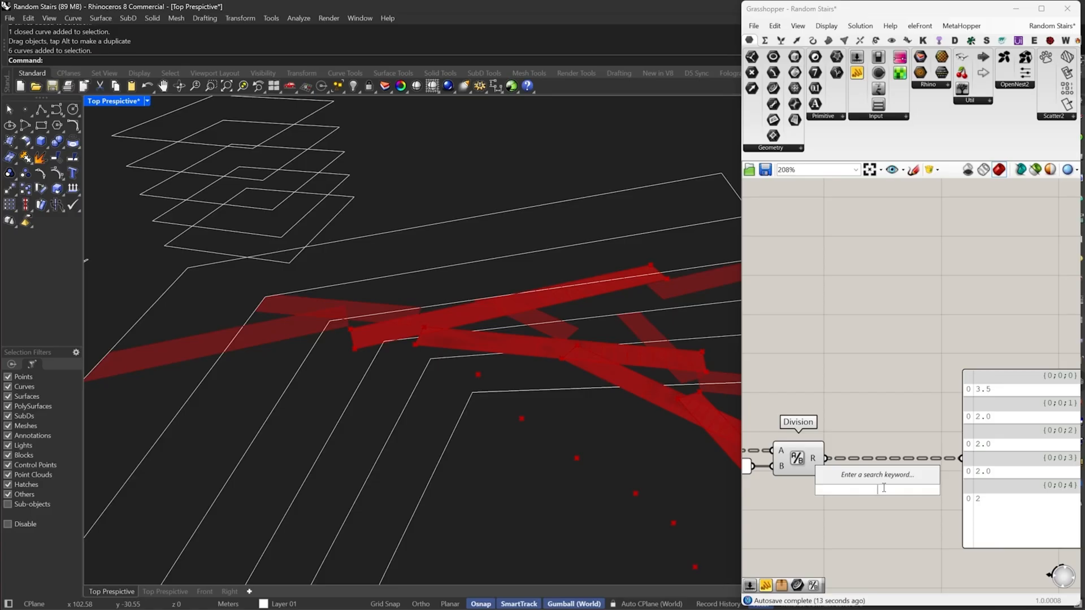
pyautogui.write('0')
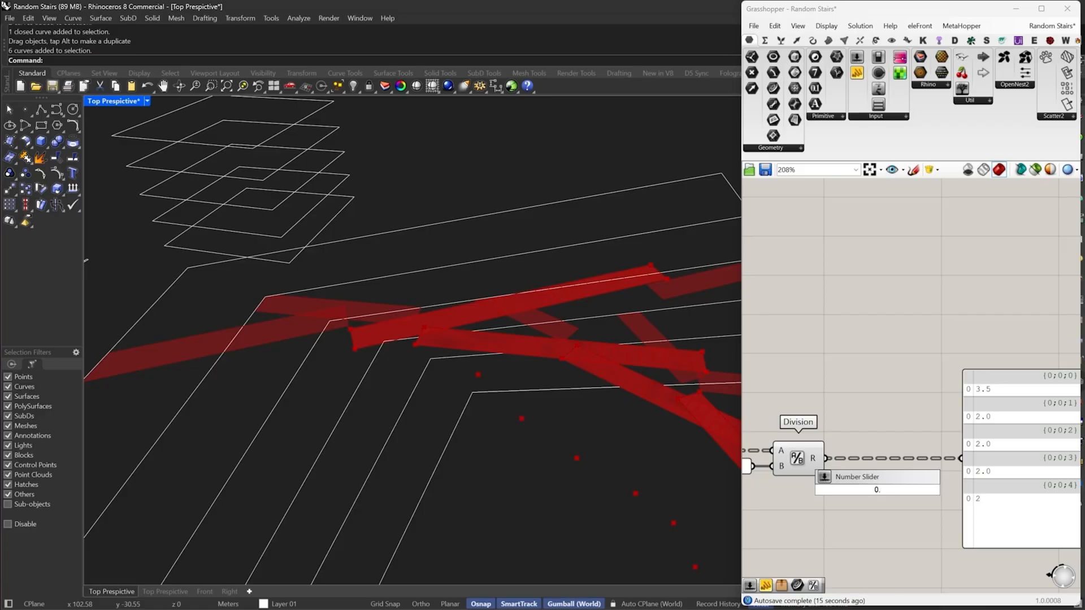
pyautogui.write('.10..0.20')
pyautogui.press('Return')
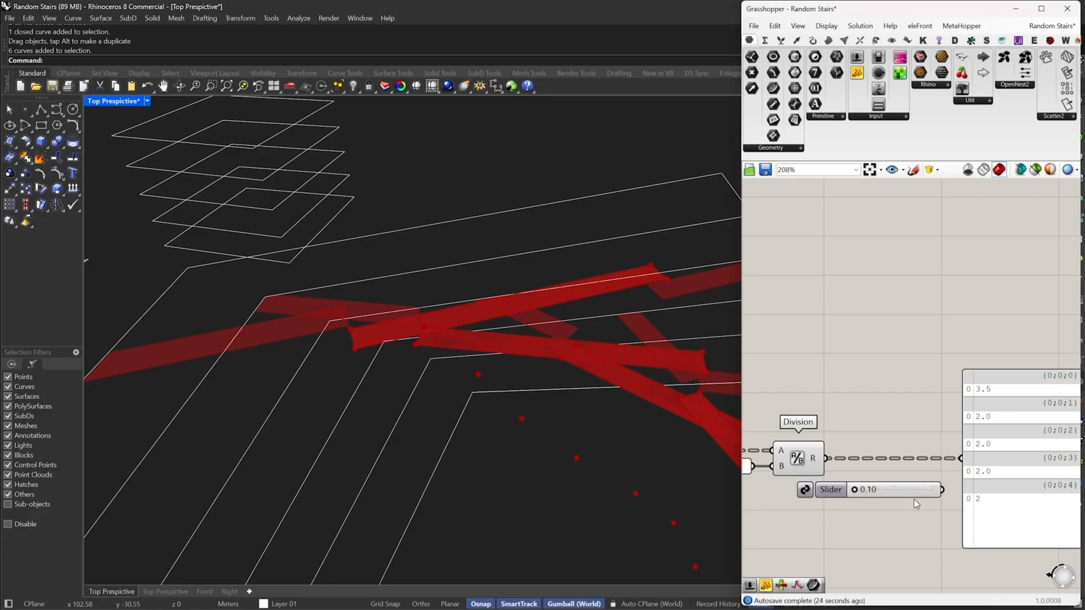
pyautogui.moveTo(907, 489); pyautogui.dragTo(858, 490)
pyautogui.scroll(1, 874, 487)
pyautogui.scroll(1, 860, 491)
pyautogui.scroll(1, 857, 492)
pyautogui.scroll(-4, 897, 457)
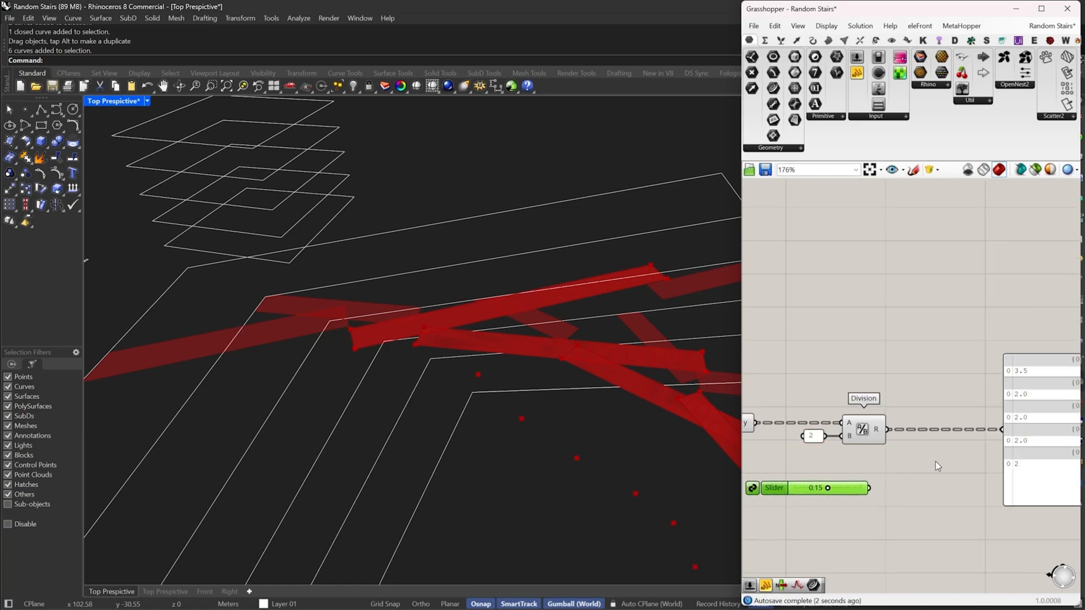
# Add a second Division dividing the first Division's result by the 0.15 slider, and connect its result to the output panel
pyautogui.doubleClick(935, 461)
pyautogui.write('/')
pyautogui.press('Return')
pyautogui.moveTo(914, 454); pyautogui.dragTo(859, 423)
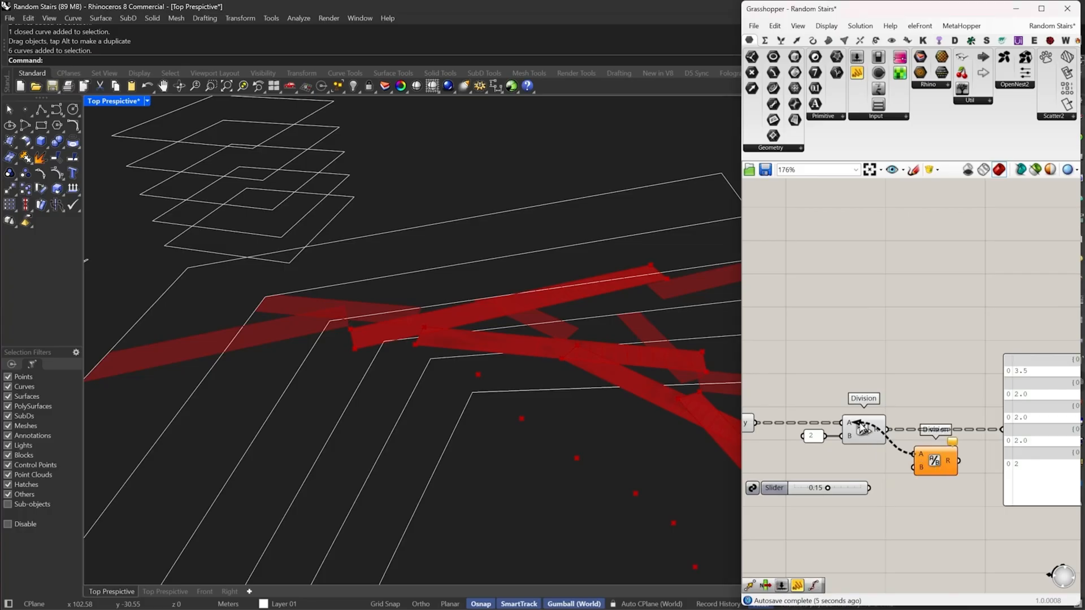
pyautogui.moveTo(913, 468); pyautogui.dragTo(868, 488)
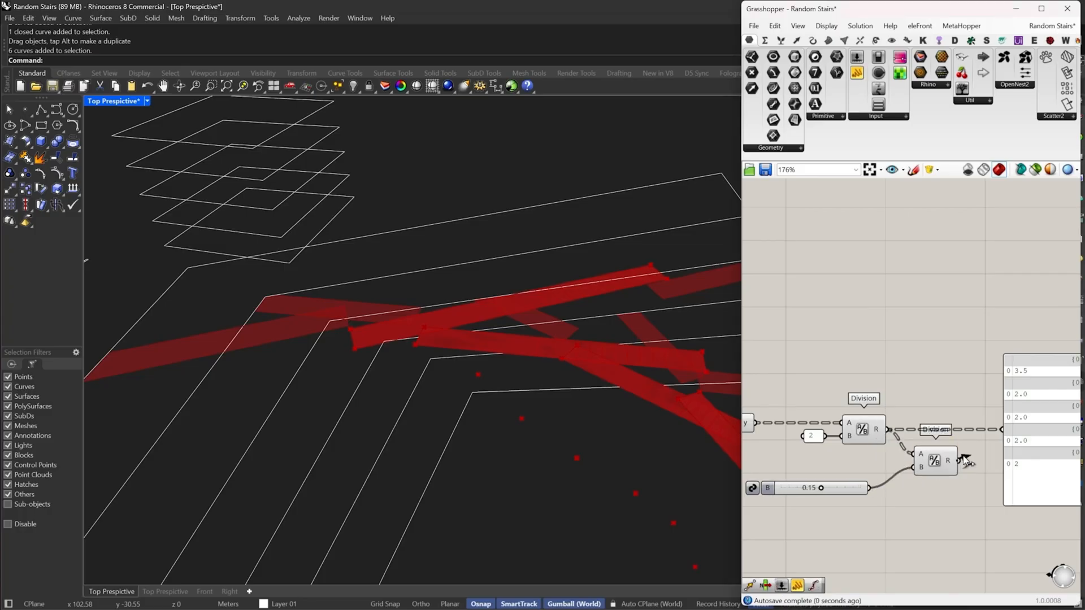
pyautogui.moveTo(958, 461); pyautogui.dragTo(1003, 431)
# Line up the second Division and the panel, then connect the second Division's result to the V input of Quad Panels
pyautogui.moveTo(1017, 430); pyautogui.dragTo(964, 444, button='right')
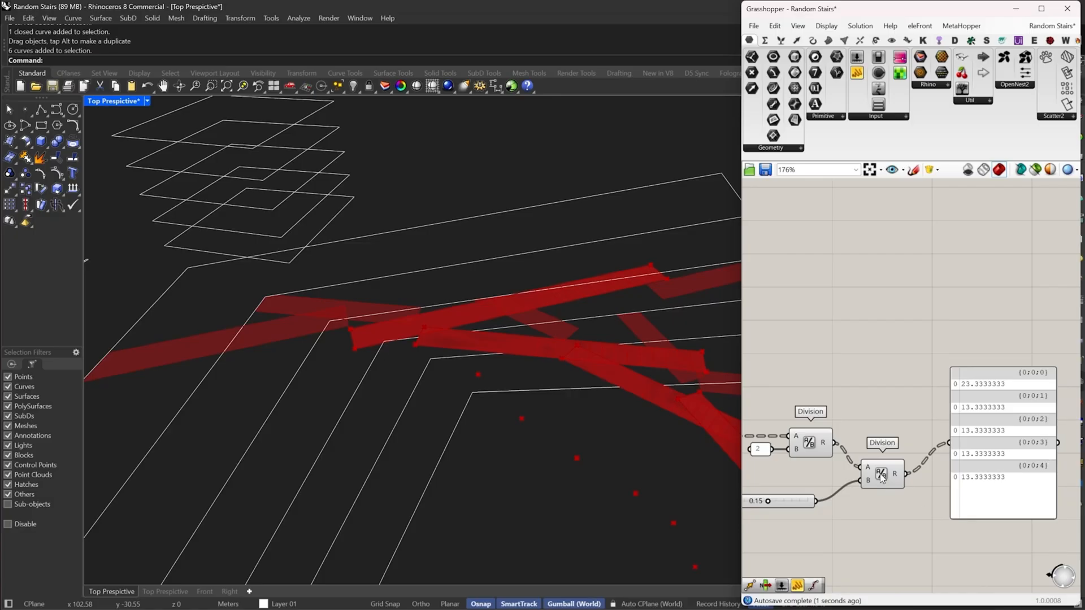
pyautogui.moveTo(881, 478); pyautogui.dragTo(890, 450)
pyautogui.moveTo(988, 443); pyautogui.dragTo(1003, 457)
pyautogui.scroll(-2, 893, 483)
pyautogui.scroll(-1, 893, 483)
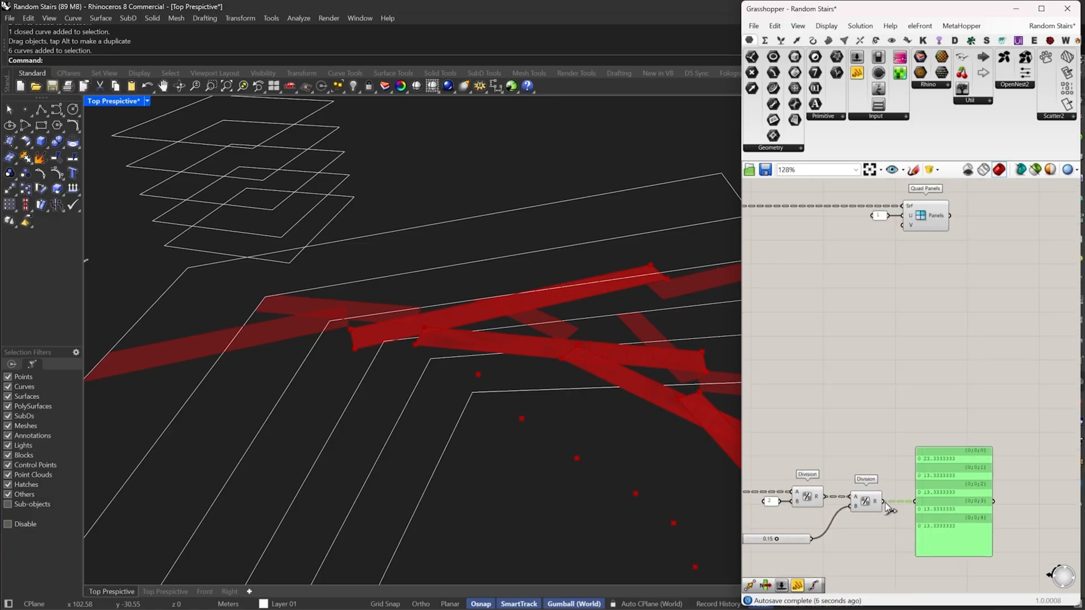
pyautogui.moveTo(882, 502)
pyautogui.mouseDown()
pyautogui.moveTo(910, 225)
pyautogui.moveTo(876, 503)
pyautogui.mouseUp()
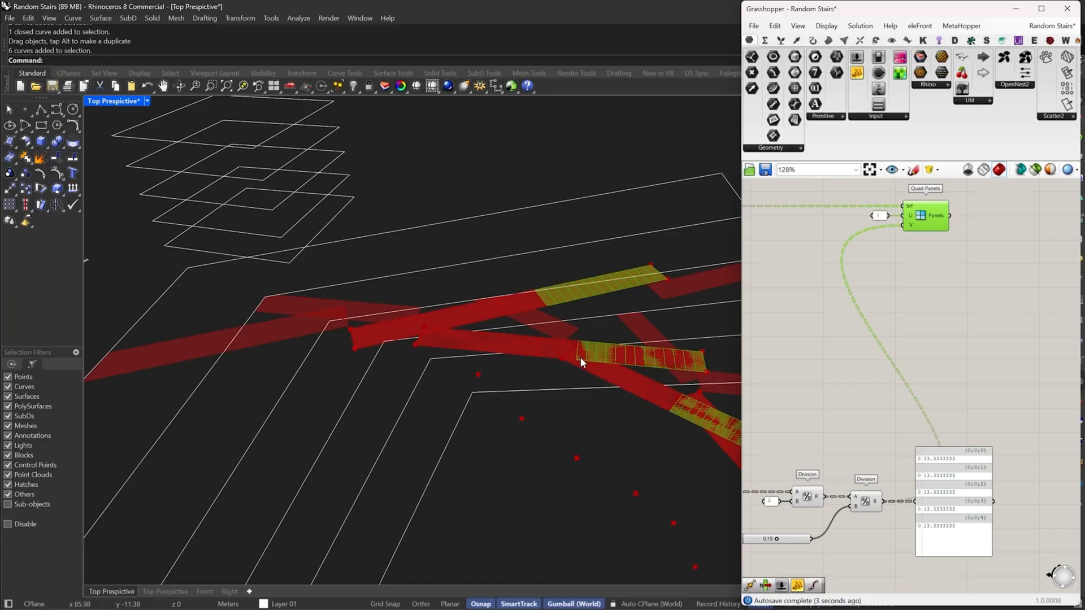
pyautogui.moveTo(927, 216)
pyautogui.mouseDown()
pyautogui.moveTo(947, 217)
pyautogui.moveTo(935, 217)
pyautogui.mouseUp()
pyautogui.moveTo(857, 414); pyautogui.dragTo(930, 398, button='right')
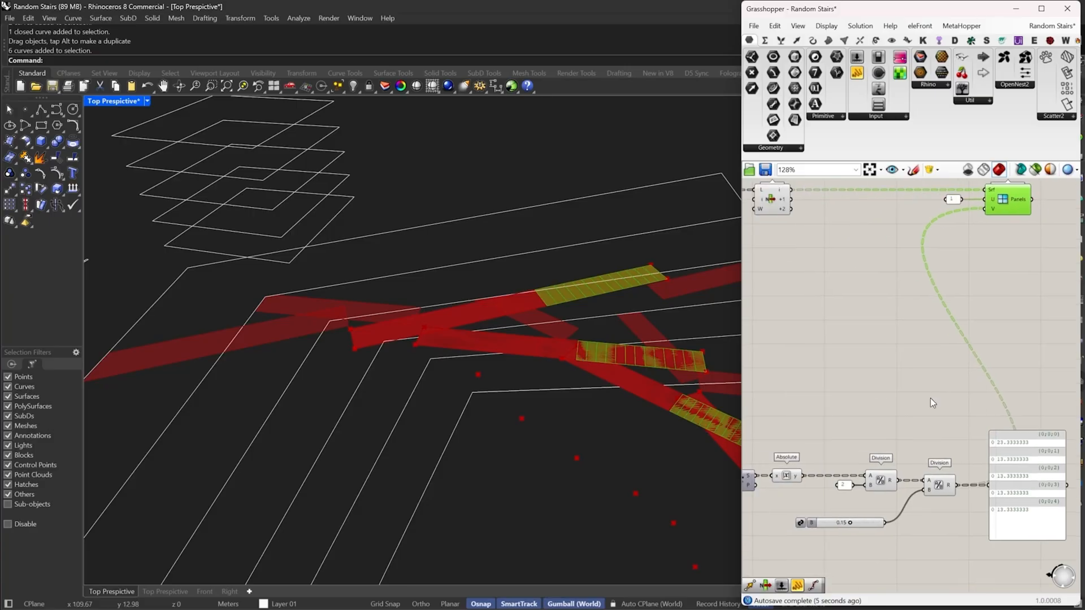
# Move the 0.15 slider above the division chain and route its wire through a relay placed beneath the Division components
pyautogui.moveTo(873, 524); pyautogui.dragTo(819, 319)
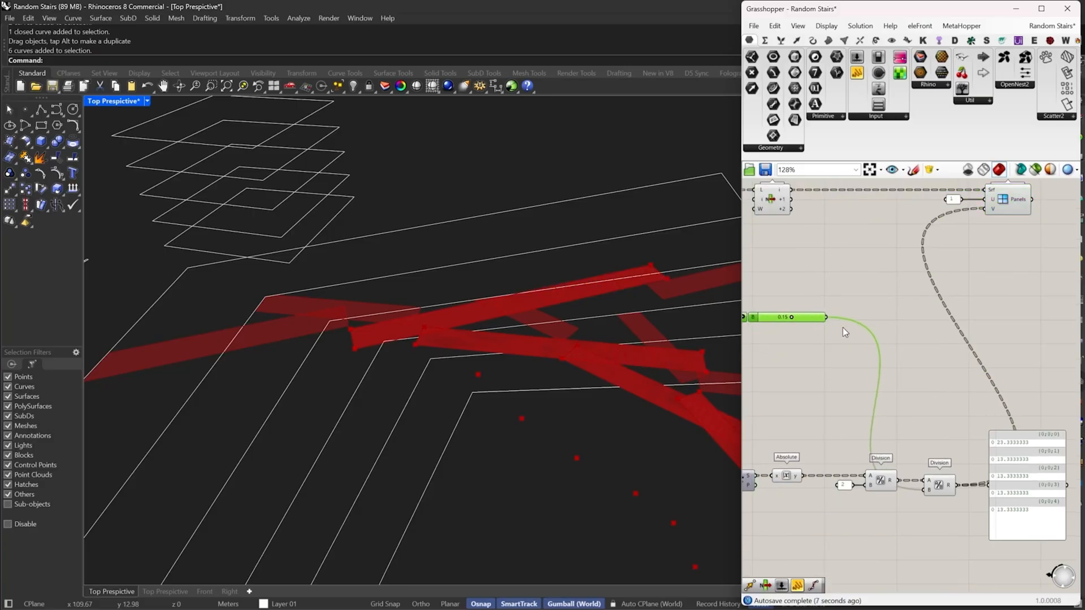
pyautogui.doubleClick(875, 337)
pyautogui.moveTo(876, 338); pyautogui.dragTo(884, 506)
# Add a Move component after Quad Panels, with the Panels output as its geometry
pyautogui.moveTo(1027, 224); pyautogui.dragTo(949, 288, button='right')
pyautogui.click(981, 312)
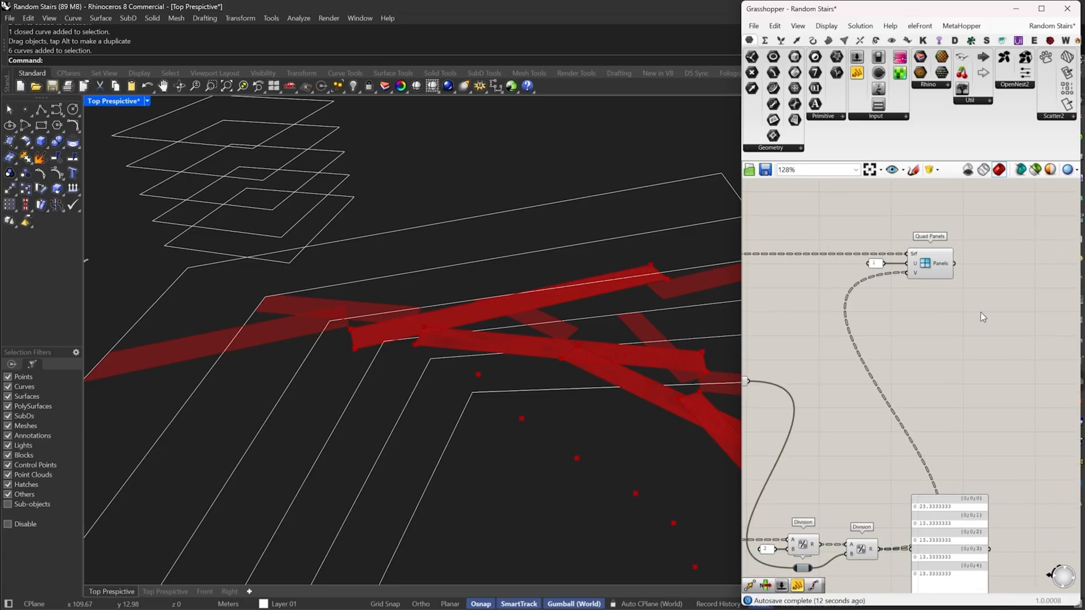
pyautogui.doubleClick(982, 317)
pyautogui.write('move')
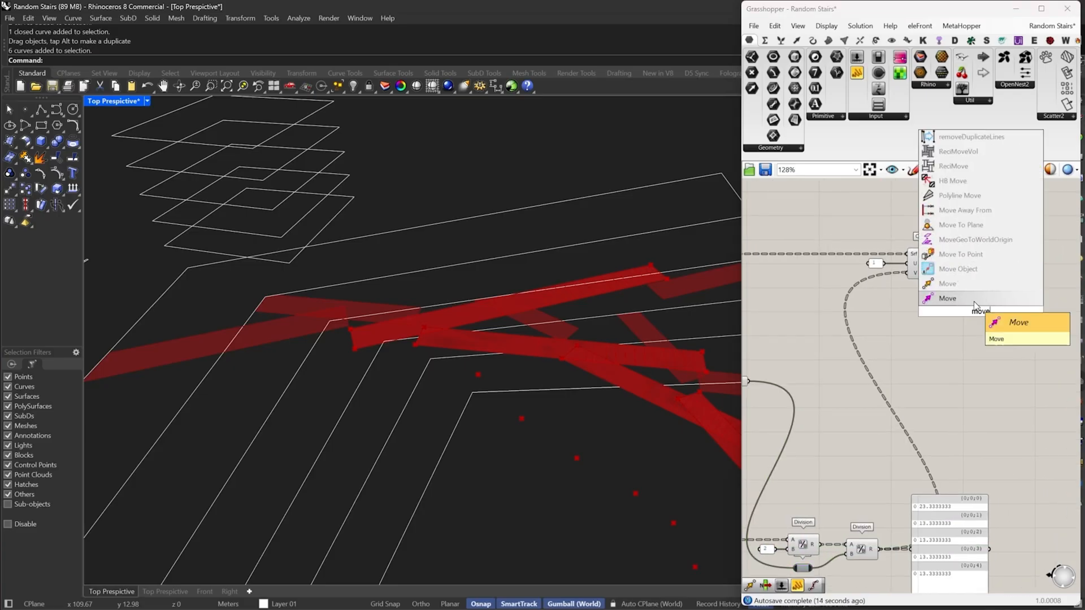
pyautogui.click(974, 299)
pyautogui.moveTo(974, 308); pyautogui.dragTo(1049, 273)
# Add a Unit Z vector before Move and supply it as the T translation input
pyautogui.doubleClick(1010, 293)
pyautogui.write('z')
pyautogui.click(986, 279)
pyautogui.moveTo(934, 294); pyautogui.dragTo(1000, 291)
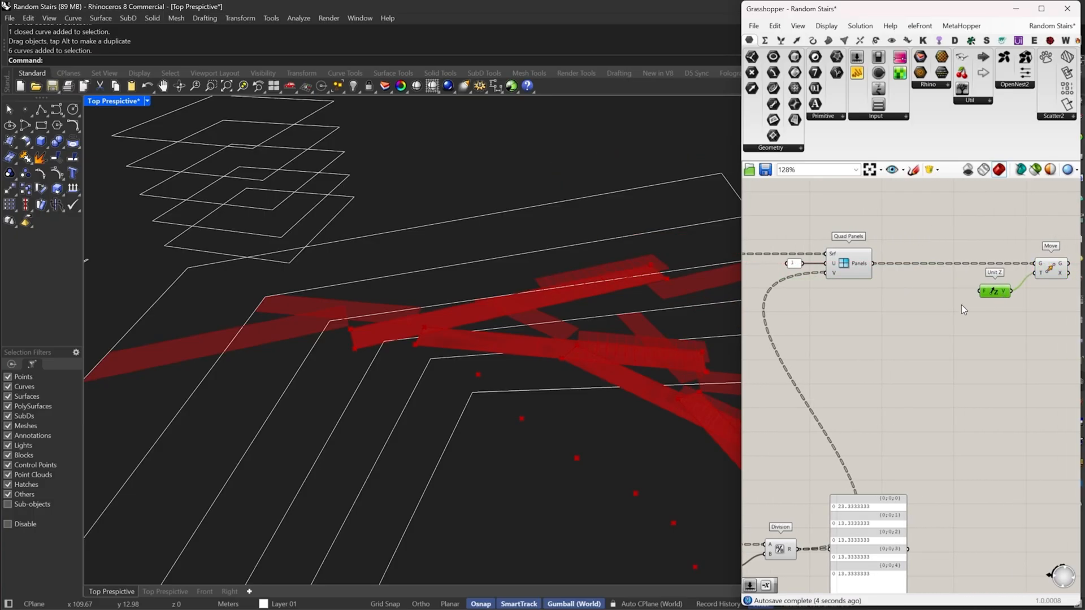
# Add a Series component in front of Unit Z and connect its output to Unit Z's factor
pyautogui.doubleClick(962, 305)
pyautogui.write('series')
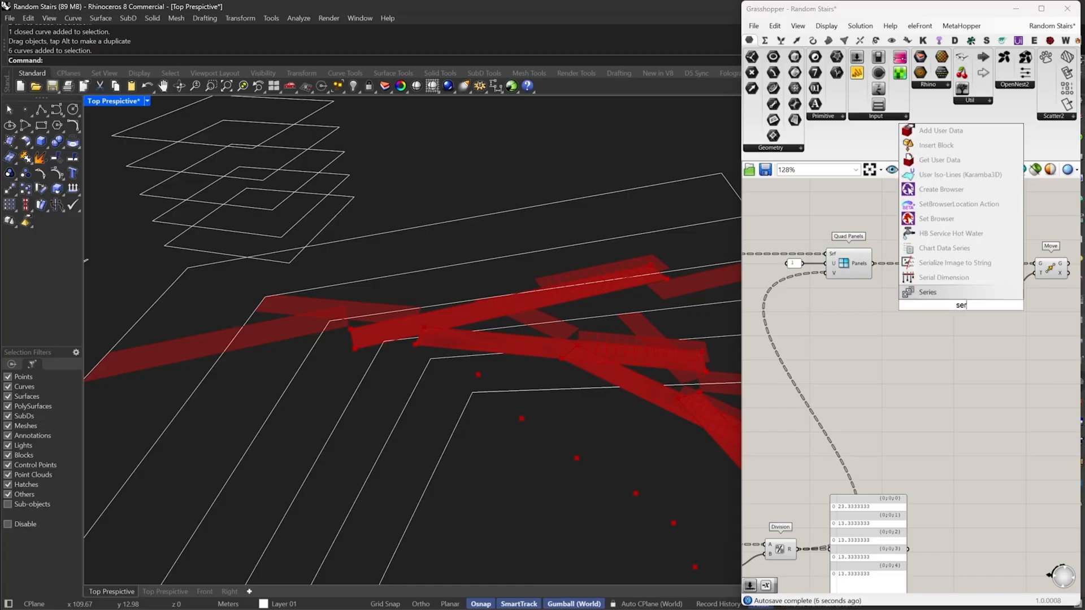
pyautogui.press('Return')
pyautogui.scroll(1, 955, 306)
pyautogui.moveTo(958, 320); pyautogui.dragTo(944, 301)
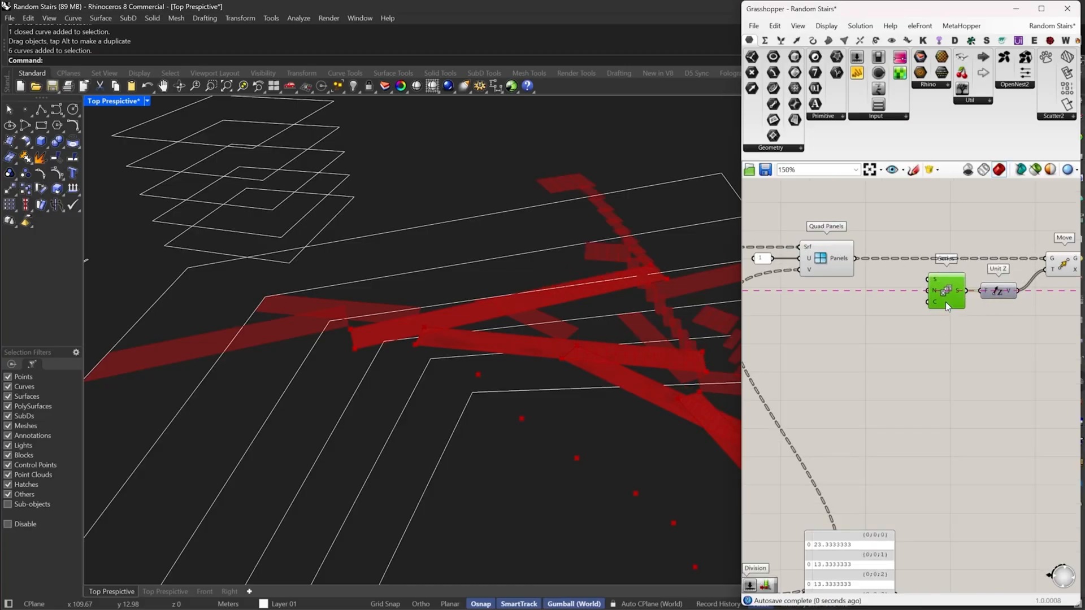
# Branch the 0.15 slider wire through a relay beside Series and feed both its S start and N step inputs
pyautogui.scroll(-2, 961, 293)
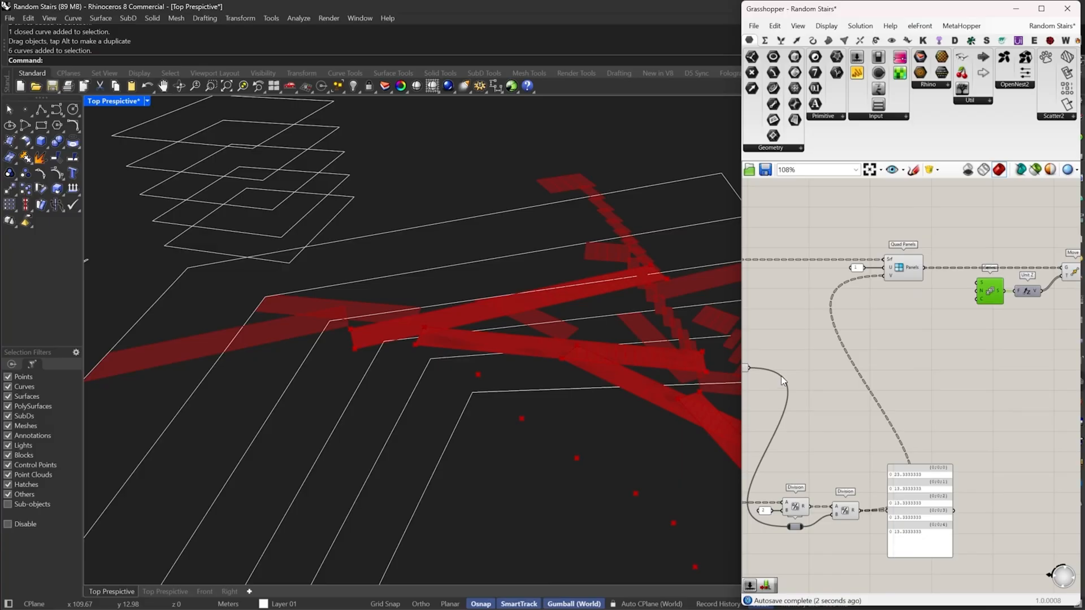
pyautogui.doubleClick(780, 375)
pyautogui.moveTo(787, 377); pyautogui.dragTo(940, 284)
pyautogui.doubleClick(943, 287)
pyautogui.scroll(4, 969, 281)
# Add a List Length component that measures the Quad Panels output and supplies the C count of Series
pyautogui.click(958, 365)
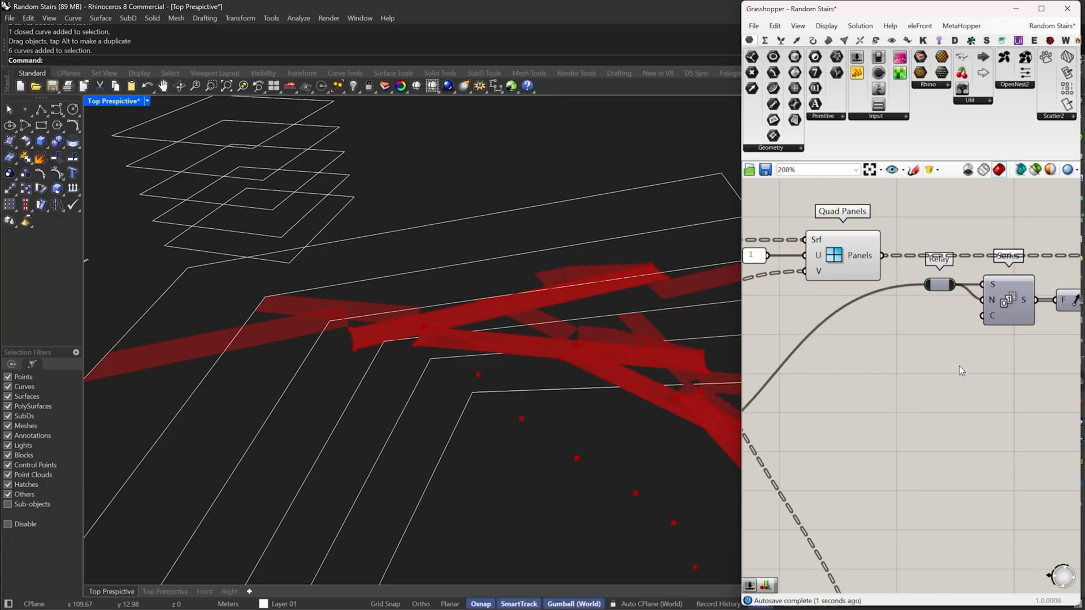
pyautogui.doubleClick(958, 365)
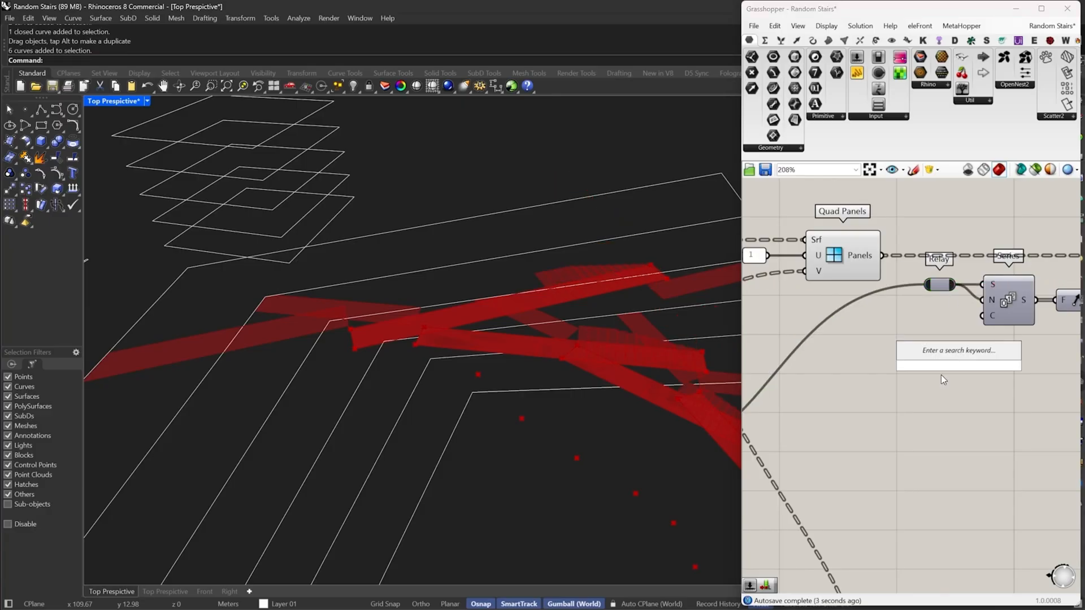
pyautogui.write('le')
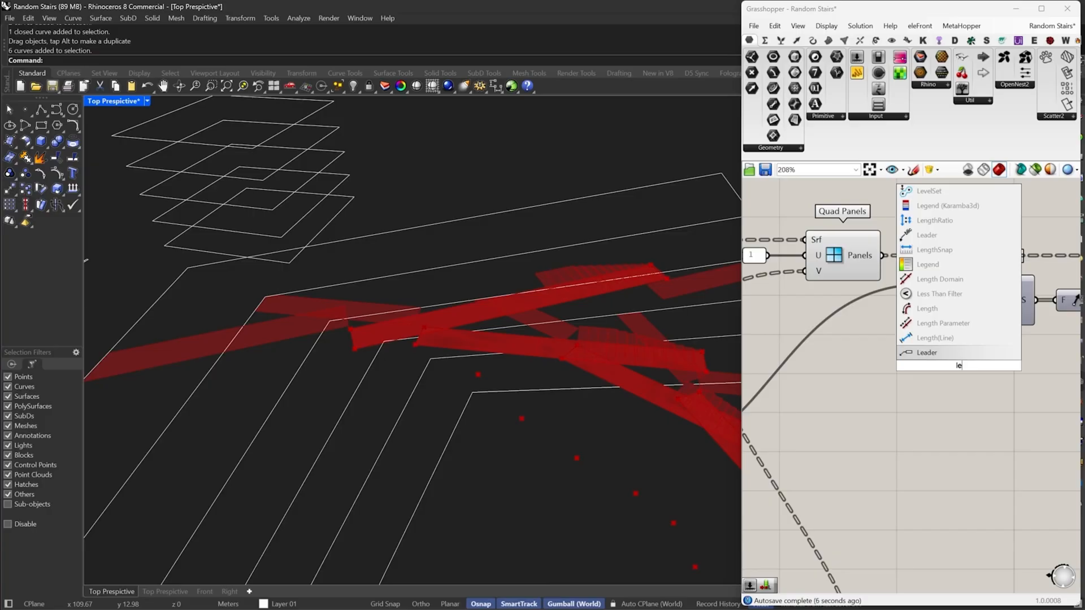
pyautogui.write(' li')
pyautogui.click(937, 340)
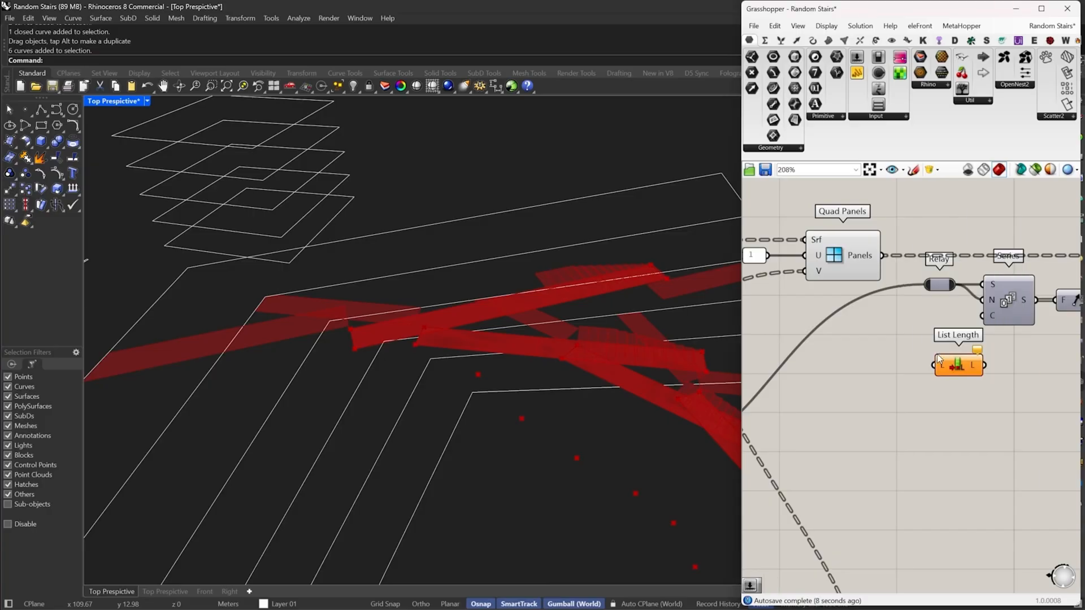
pyautogui.moveTo(934, 365); pyautogui.dragTo(889, 263)
pyautogui.moveTo(986, 305); pyautogui.dragTo(986, 313)
# Shift the relay, Series, List Length, Unit Z and Move group downstream and tuck List Length directly beside Series' count input
pyautogui.scroll(-3, 879, 354)
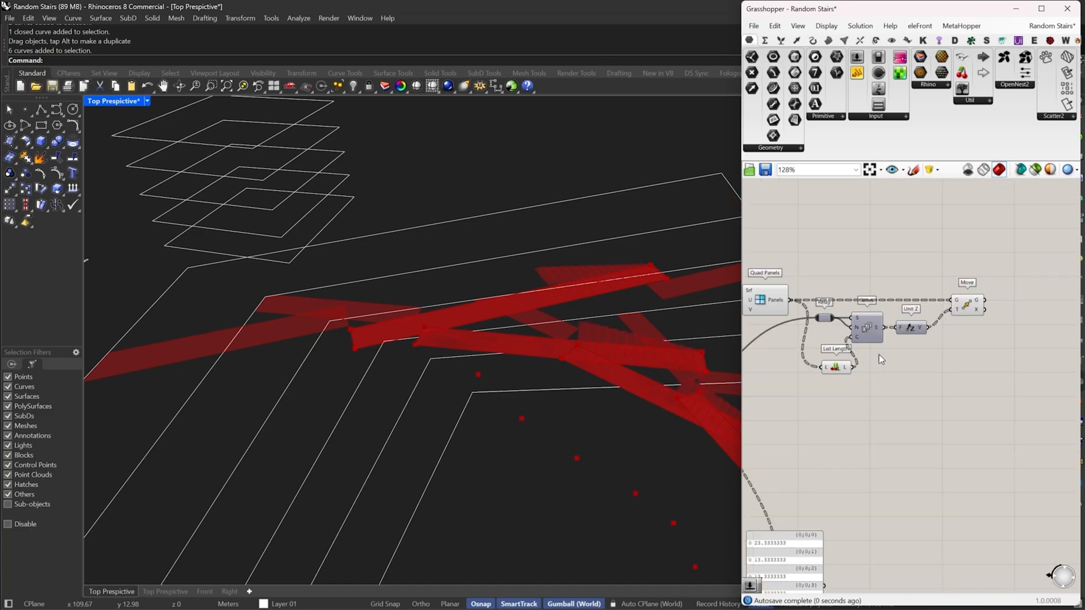
pyautogui.moveTo(999, 416); pyautogui.dragTo(809, 280)
pyautogui.moveTo(824, 316); pyautogui.dragTo(873, 317)
pyautogui.click(879, 345)
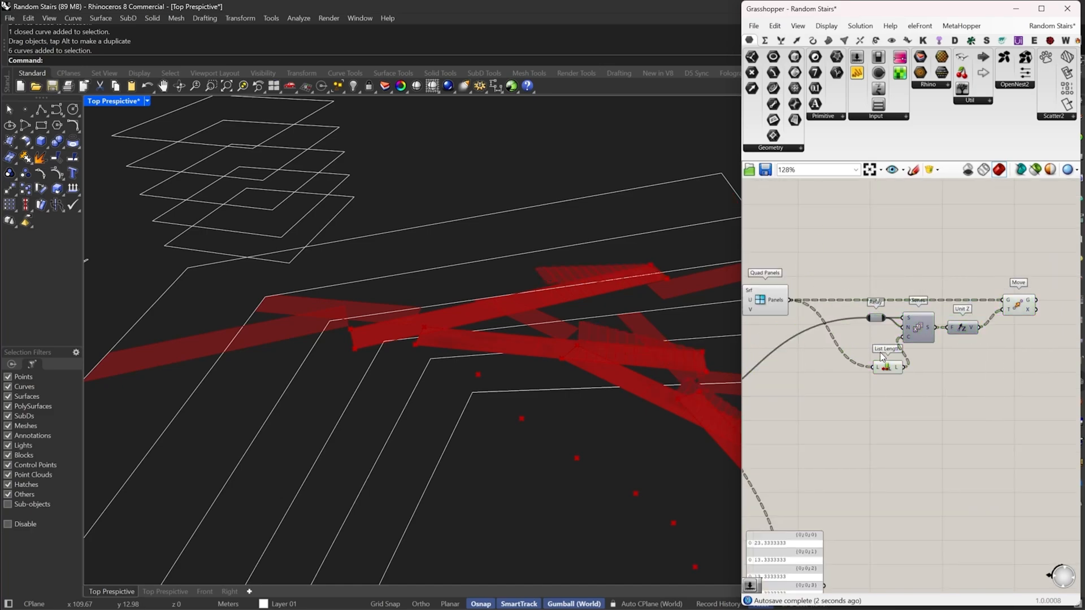
pyautogui.scroll(2, 879, 350)
pyautogui.moveTo(895, 378); pyautogui.dragTo(872, 336)
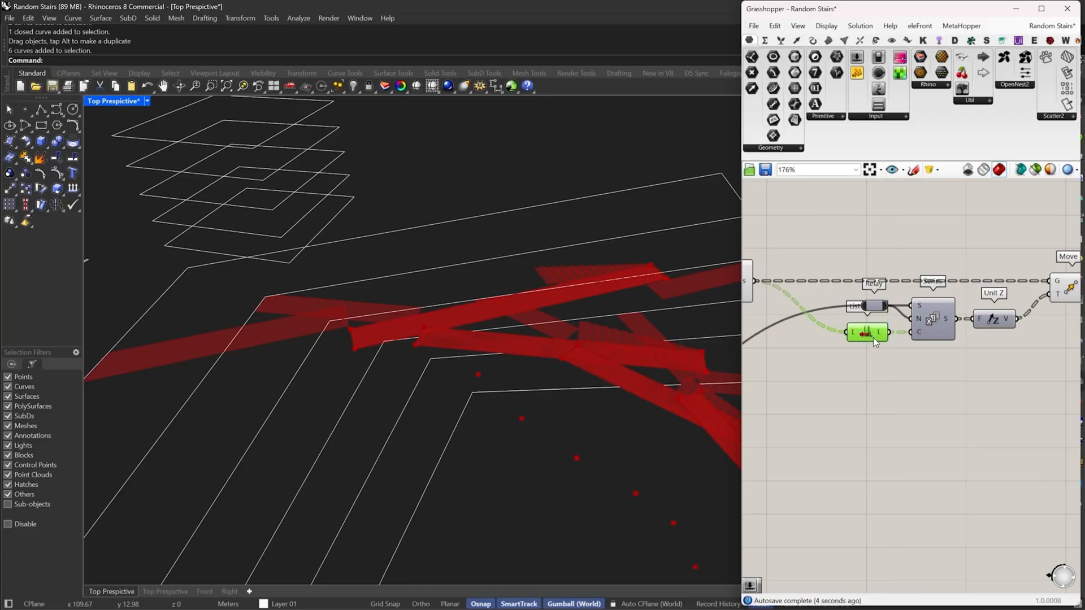
pyautogui.moveTo(1063, 289); pyautogui.dragTo(1049, 288)
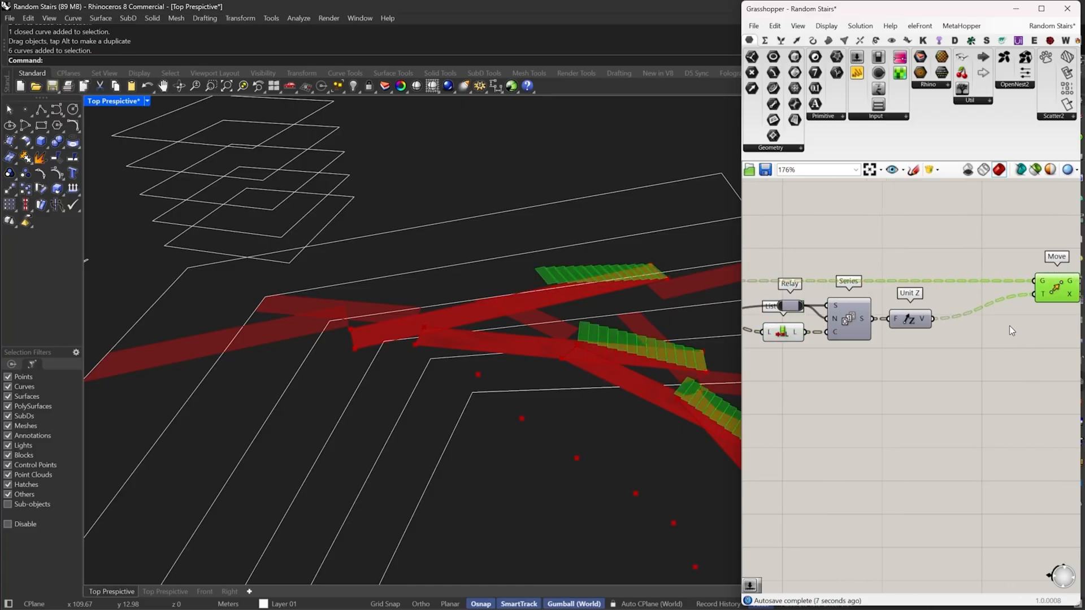
# Insert a Negative component between Unit Z and Move's T input to reverse the translation direction
pyautogui.doubleClick(1010, 326)
pyautogui.write('neg')
pyautogui.click(985, 311)
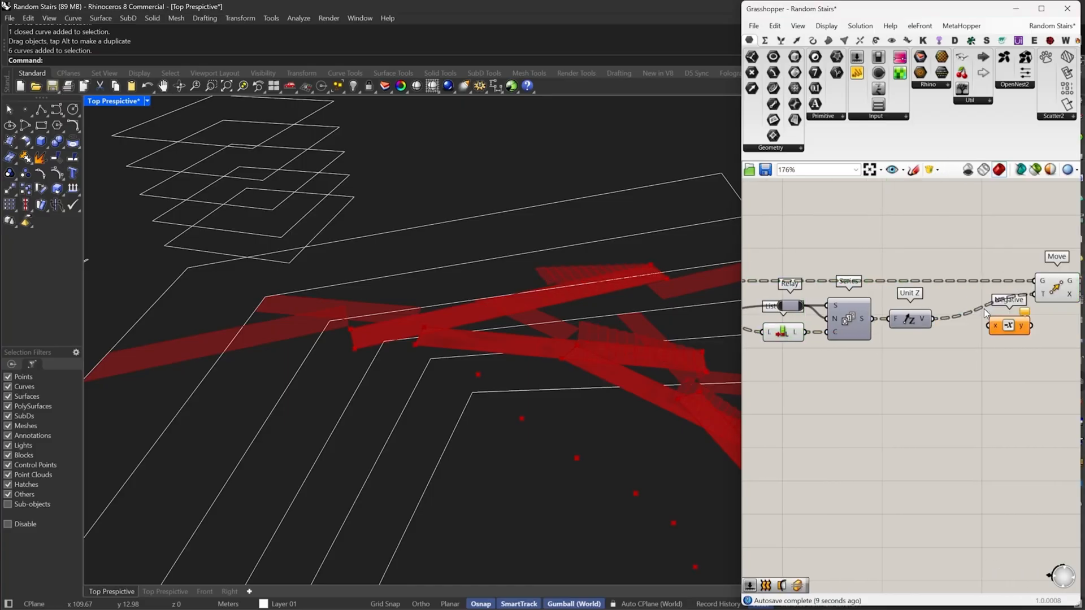
pyautogui.moveTo(988, 325); pyautogui.dragTo(931, 318)
pyautogui.moveTo(1016, 325); pyautogui.dragTo(992, 315)
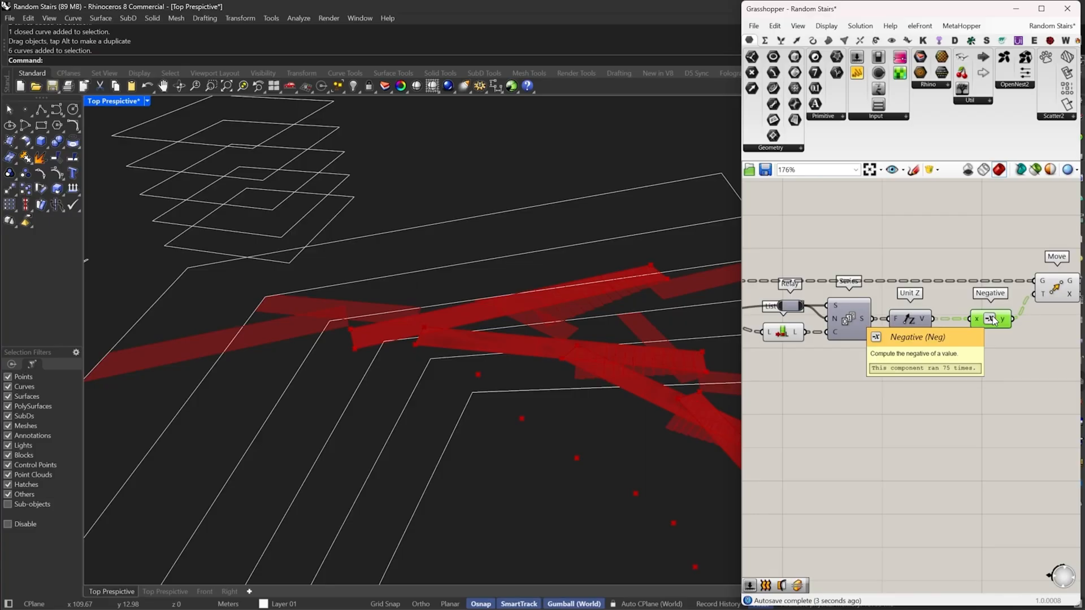
# Examine the panelled step segments from lower angles in the Rhino viewport, with Quad Panels highlighted
pyautogui.scroll(-4, 993, 320)
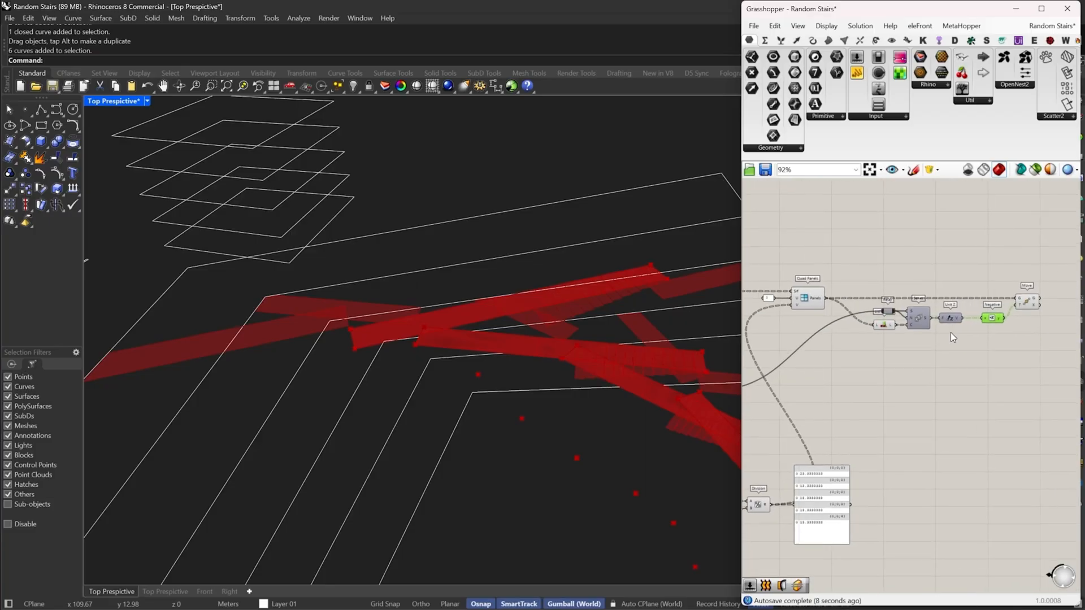
pyautogui.moveTo(559, 342); pyautogui.dragTo(588, 435, button='right')
pyautogui.scroll(1, 830, 288)
pyautogui.moveTo(812, 305); pyautogui.dragTo(839, 300)
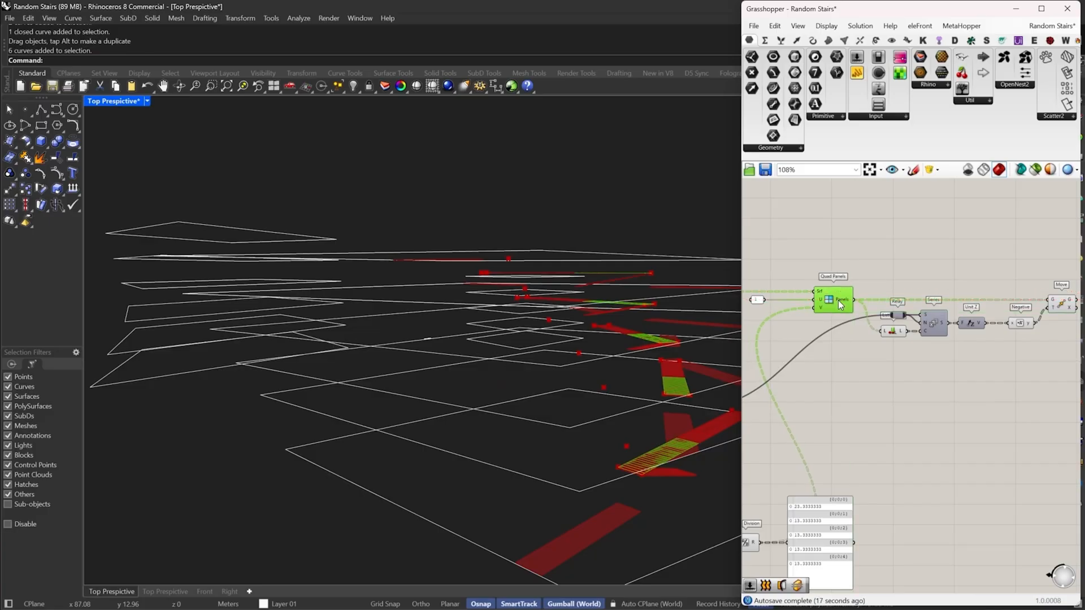
pyautogui.moveTo(565, 390); pyautogui.dragTo(664, 376, button='right')
# Make room after Quad Panels and insert a relay on its output that feeds both List Length and Move's geometry
pyautogui.moveTo(919, 284); pyautogui.dragTo(861, 307, button='right')
pyautogui.click(853, 387)
pyautogui.moveTo(853, 387); pyautogui.dragTo(954, 356)
pyautogui.doubleClick(873, 337)
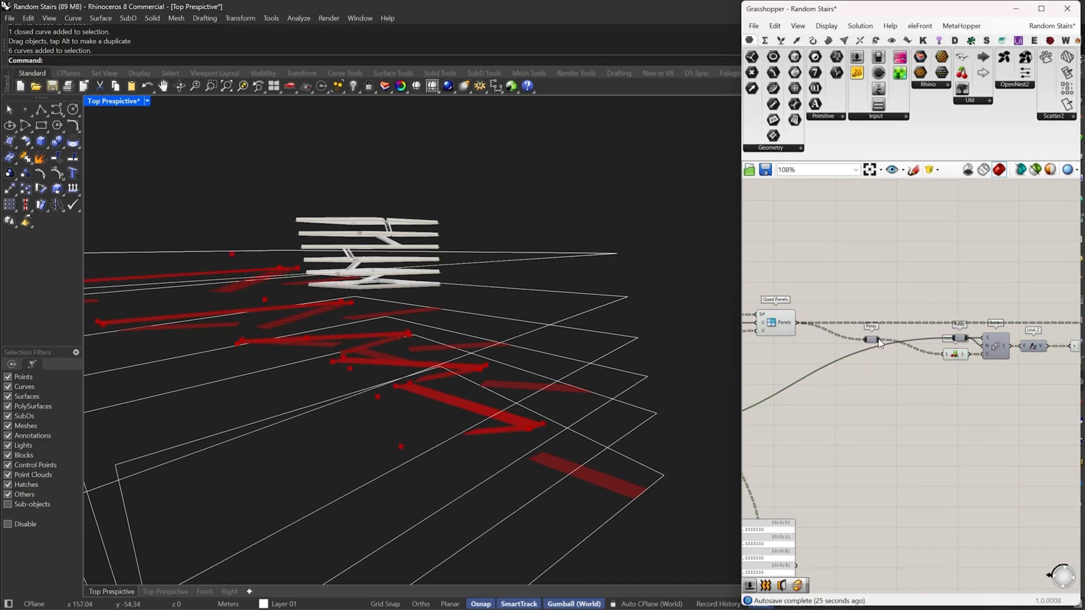
pyautogui.moveTo(880, 339); pyautogui.dragTo(1039, 321)
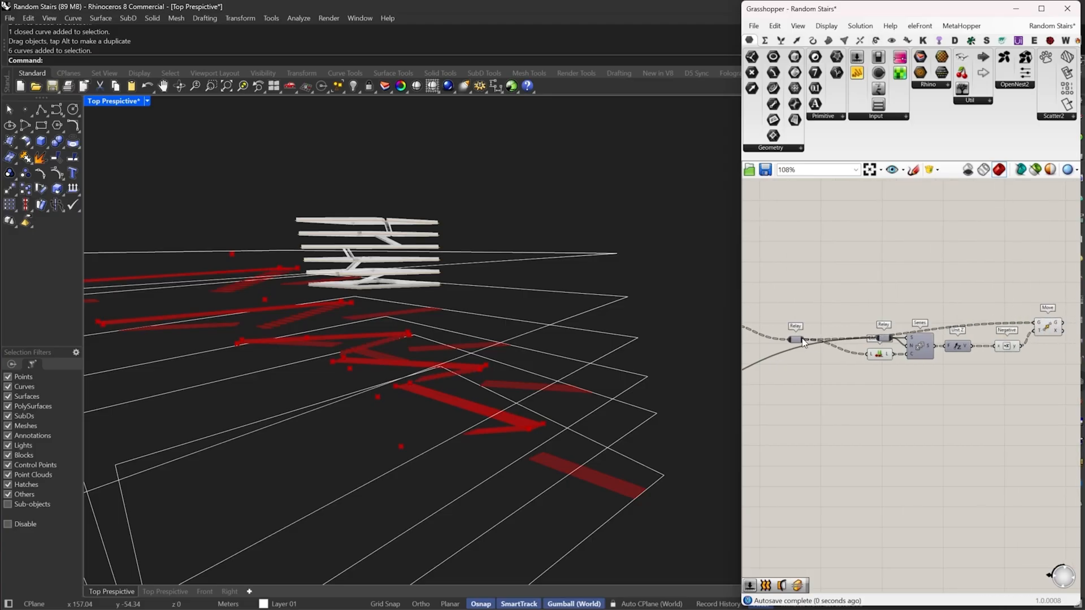
pyautogui.moveTo(798, 340); pyautogui.dragTo(840, 326)
pyautogui.moveTo(840, 324); pyautogui.dragTo(944, 333, button='right')
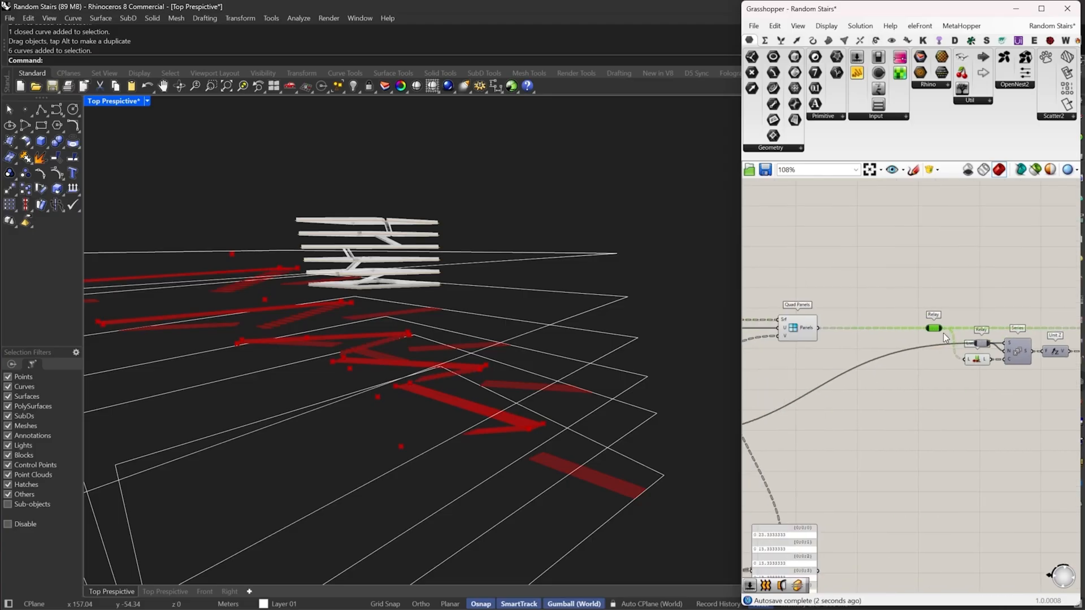
# Duplicate the upstream group of relay, Center, Sort Along Curve and List Item used for sorting along the curve
pyautogui.scroll(-7, 975, 401)
pyautogui.moveTo(975, 401); pyautogui.dragTo(1038, 399, button='right')
pyautogui.scroll(7, 775, 395)
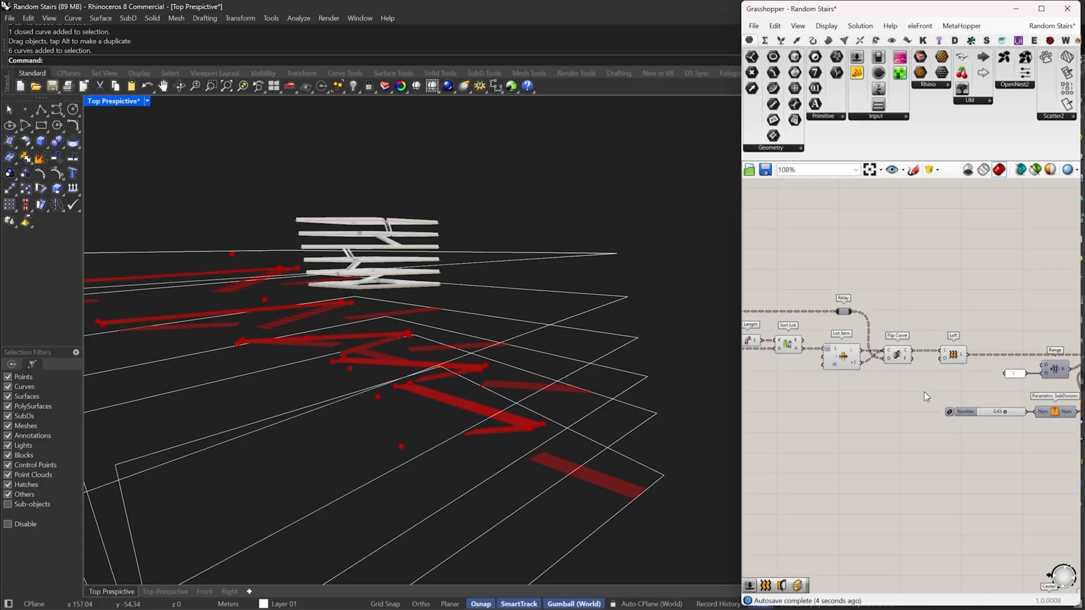
pyautogui.moveTo(924, 392); pyautogui.dragTo(1037, 393, button='right')
pyautogui.scroll(-5, 968, 358)
pyautogui.scroll(3, 913, 366)
pyautogui.moveTo(913, 368); pyautogui.dragTo(1039, 359, button='right')
pyautogui.scroll(-4, 955, 360)
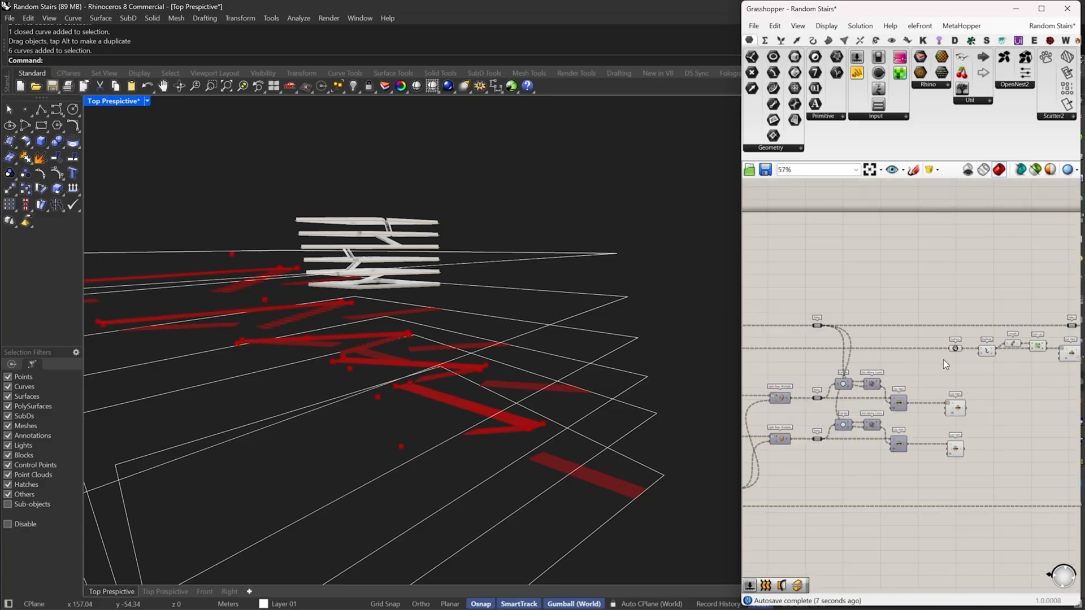
pyautogui.moveTo(835, 351); pyautogui.dragTo(857, 347, button='right')
pyautogui.scroll(5, 927, 370)
pyautogui.moveTo(945, 339); pyautogui.dragTo(775, 411)
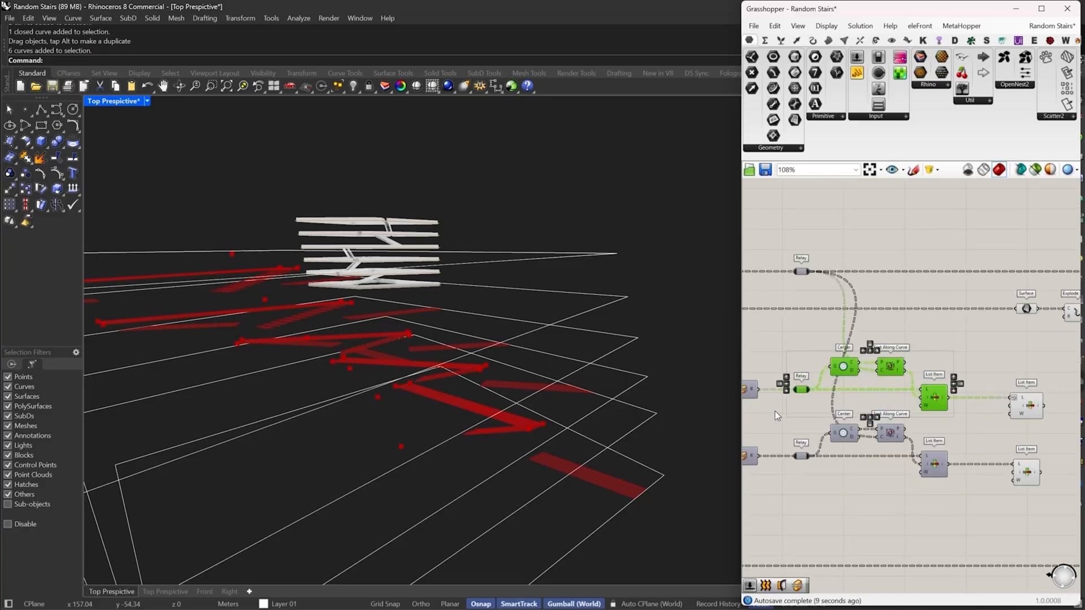
pyautogui.moveTo(888, 411); pyautogui.dragTo(884, 388, button='right')
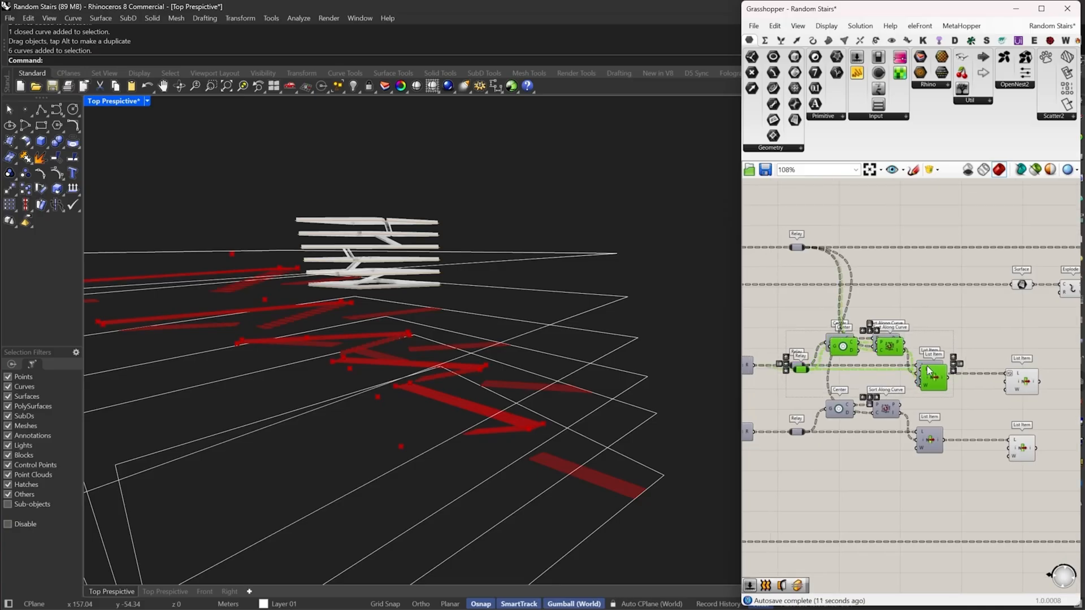
pyautogui.keyDown('alt'); pyautogui.moveTo(930, 375); pyautogui.dragTo(907, 333); pyautogui.keyUp('alt')
# Place the copied sorting group by Quad Panels and connect the Panels output to its relay
pyautogui.moveTo(826, 341); pyautogui.dragTo(988, 327, button='right')
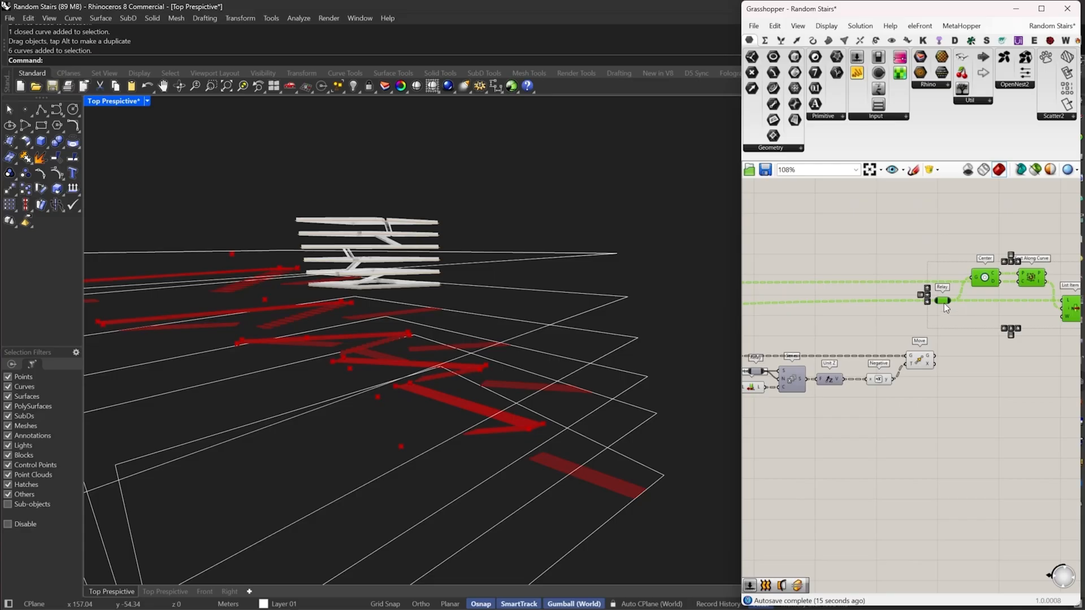
pyautogui.moveTo(943, 301); pyautogui.dragTo(771, 407)
pyautogui.scroll(2, 799, 323)
pyautogui.click(819, 348)
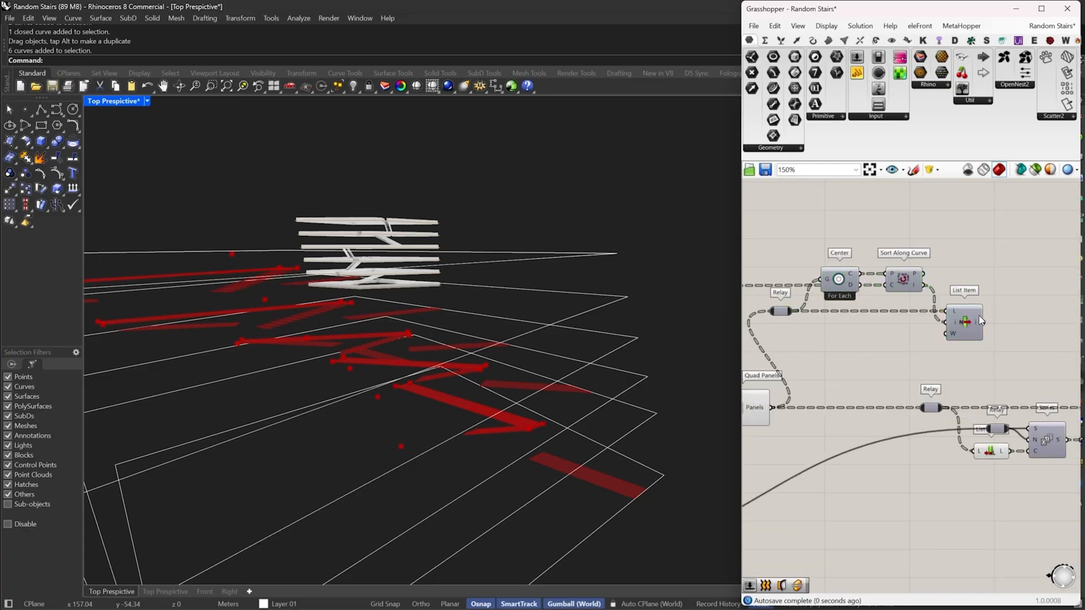
# Feed the copied List Item's output into the relay ahead of Series and Move, and reposition that downstream chain
pyautogui.scroll(-4, 856, 381)
pyautogui.moveTo(1033, 439); pyautogui.dragTo(996, 391)
pyautogui.scroll(2, 882, 389)
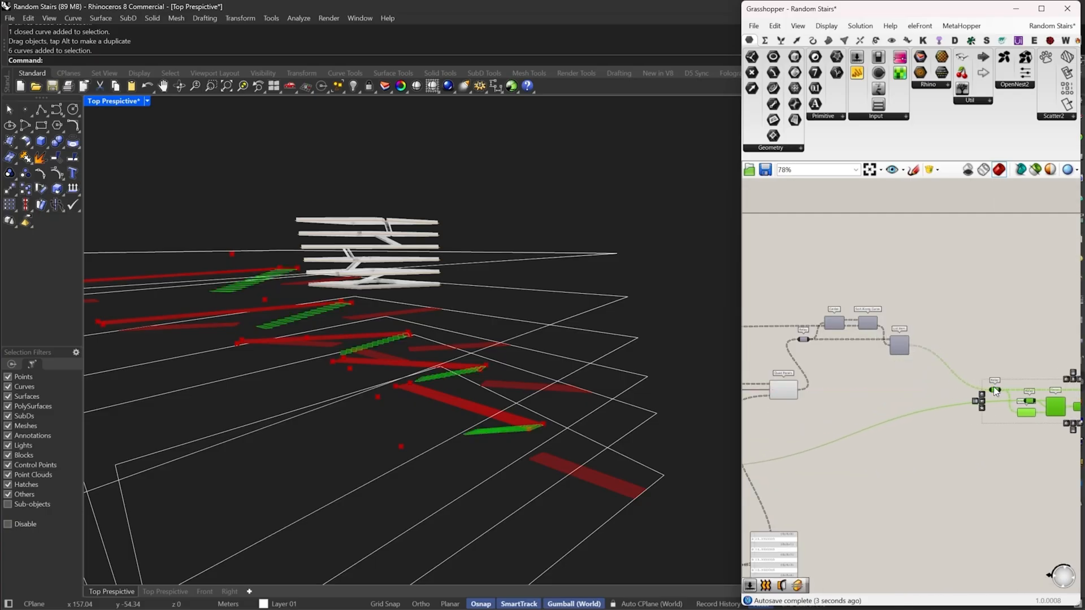
# Move the copied sorting group down into line between Quad Panels and the downstream relay
pyautogui.click(895, 355)
pyautogui.moveTo(927, 287); pyautogui.dragTo(795, 340)
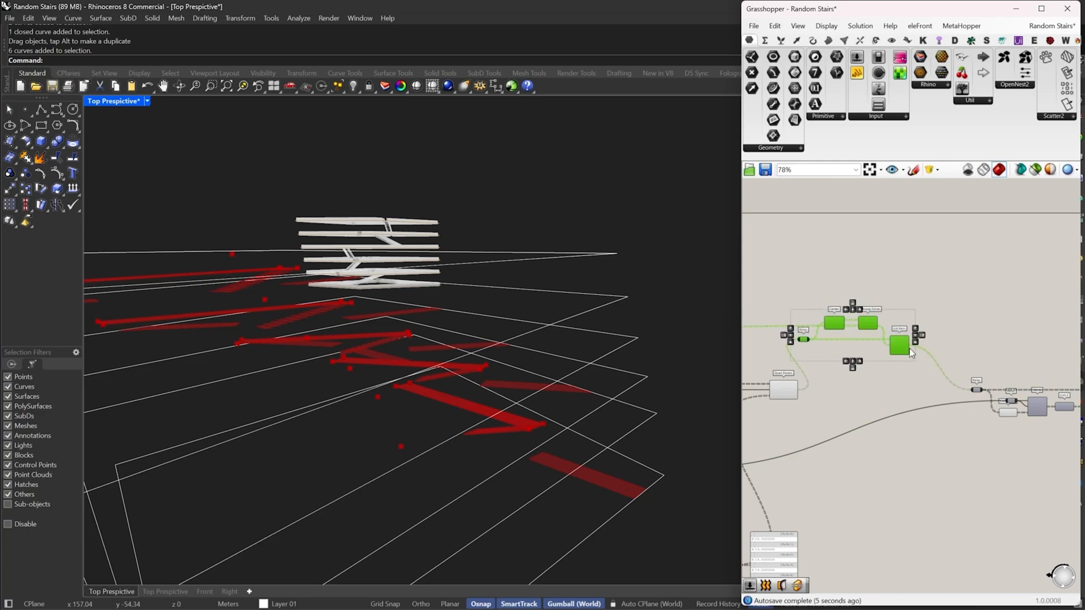
pyautogui.scroll(3, 910, 348)
pyautogui.moveTo(910, 348); pyautogui.dragTo(962, 421)
pyautogui.scroll(-5, 962, 421)
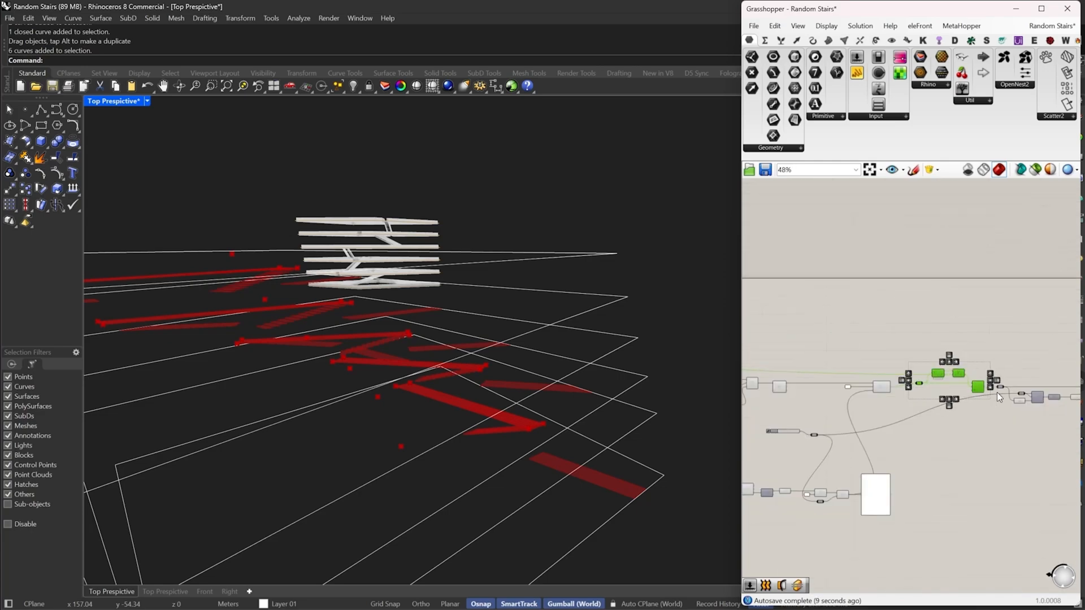
# Insert a relay on the long curve wire before the copied sorting group and lower Flip Curve's relay clear of that wire
pyautogui.click(862, 381)
pyautogui.moveTo(861, 379); pyautogui.dragTo(930, 363)
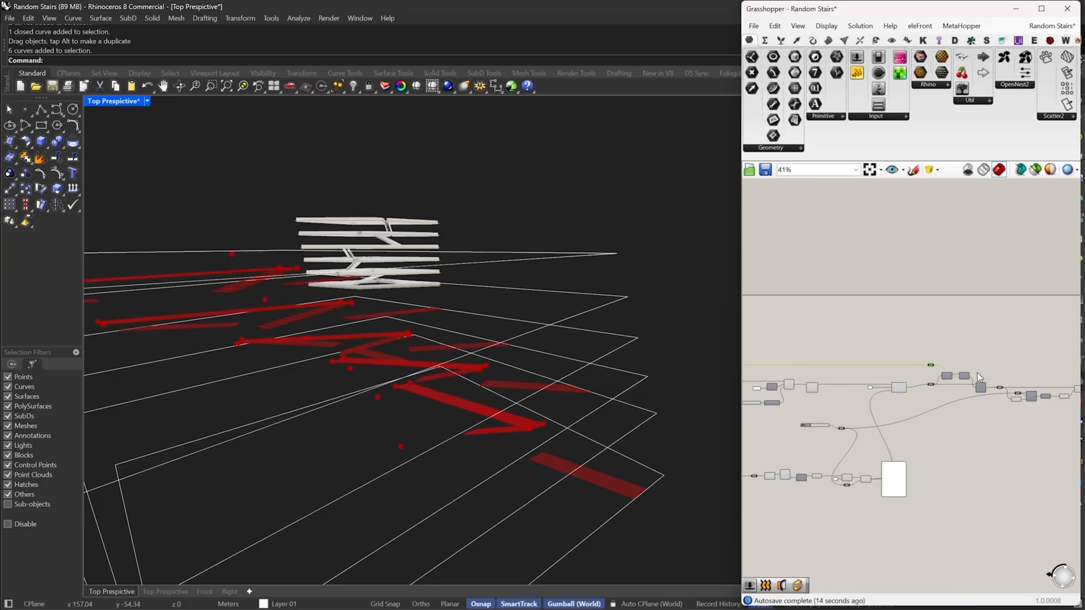
pyautogui.scroll(-3, 977, 372)
pyautogui.moveTo(962, 367); pyautogui.dragTo(1021, 353, button='right')
pyautogui.scroll(8, 927, 350)
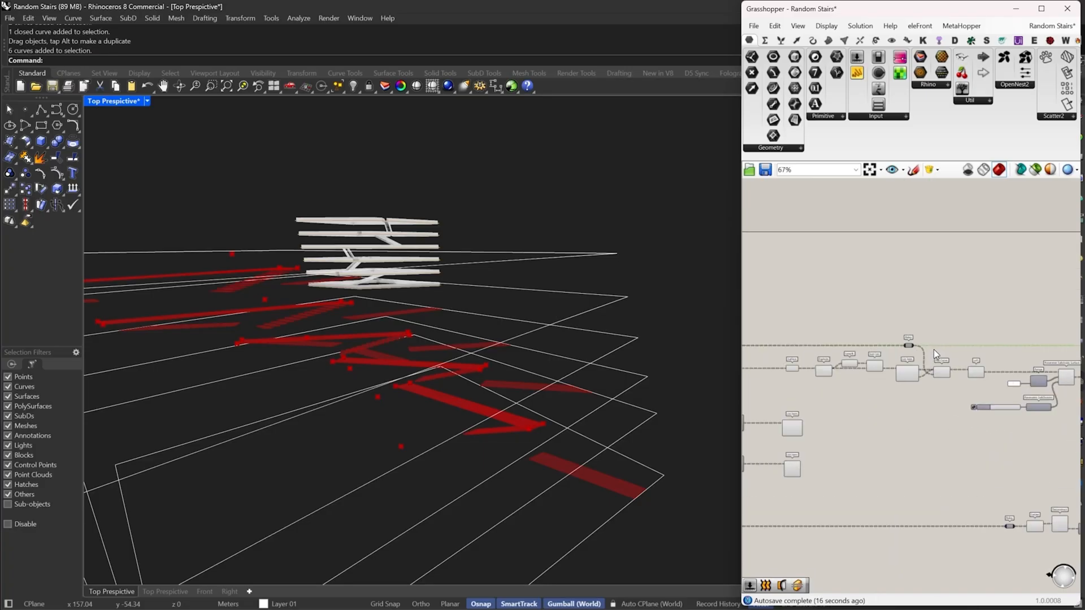
pyautogui.moveTo(887, 345); pyautogui.dragTo(880, 353)
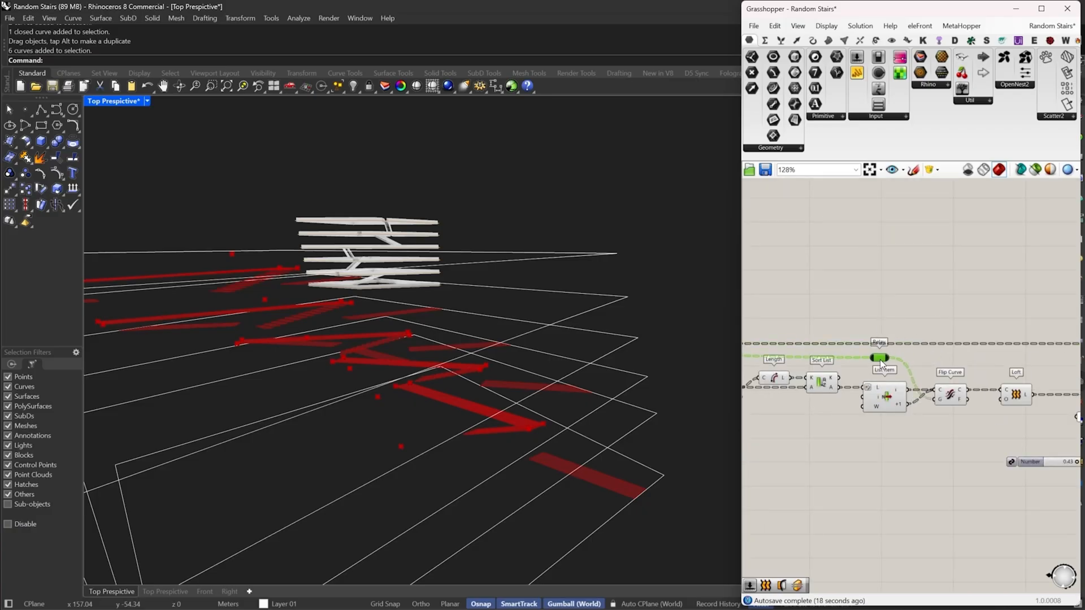
pyautogui.scroll(-5, 883, 347)
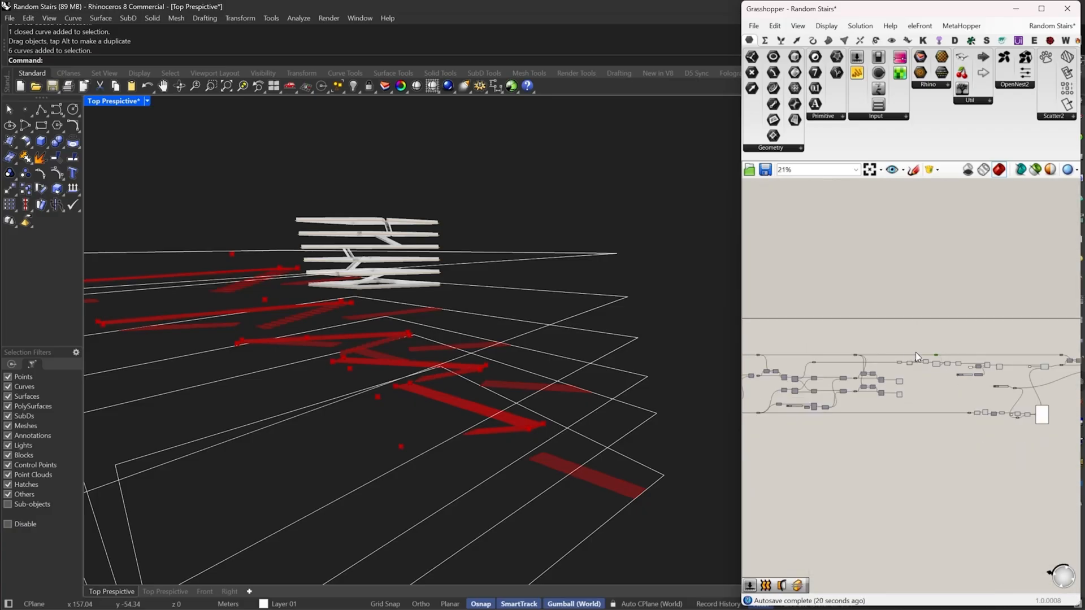
# Try reversing the list order on Quad Panels' Panels output
pyautogui.moveTo(795, 363); pyautogui.dragTo(1032, 366)
pyautogui.moveTo(1043, 363); pyautogui.dragTo(775, 373, button='right')
pyautogui.scroll(-5, 1045, 343)
pyautogui.scroll(5, 902, 359)
pyautogui.scroll(5, 859, 379)
pyautogui.moveTo(1057, 370); pyautogui.dragTo(964, 365, button='right')
pyautogui.scroll(-4, 847, 366)
pyautogui.moveTo(847, 367); pyautogui.dragTo(1016, 372, button='right')
pyautogui.scroll(4, 793, 373)
pyautogui.rightClick(809, 378)
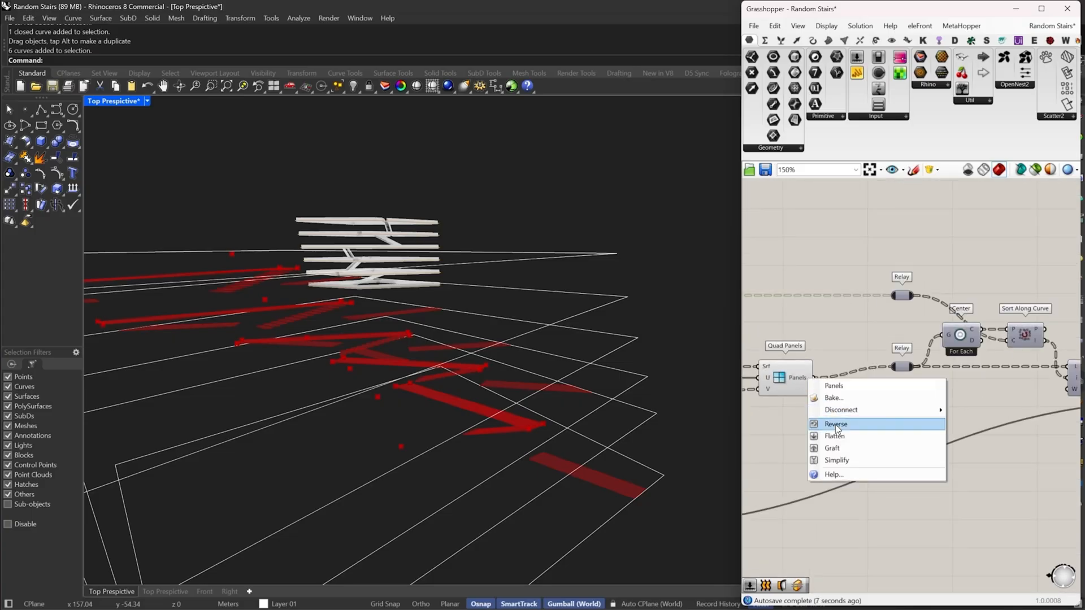
pyautogui.click(835, 423)
pyautogui.rightClick(816, 377)
pyautogui.click(842, 424)
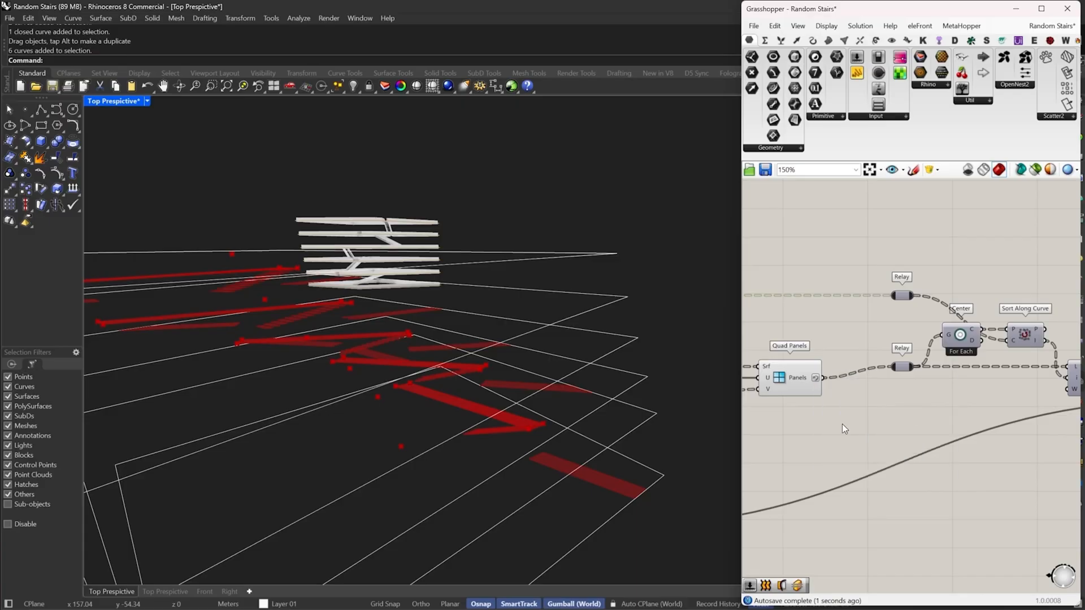
# Reverse the list on Move's geometry input and check the stepped treads in the Rhino viewport
pyautogui.moveTo(1073, 355); pyautogui.dragTo(864, 354, button='right')
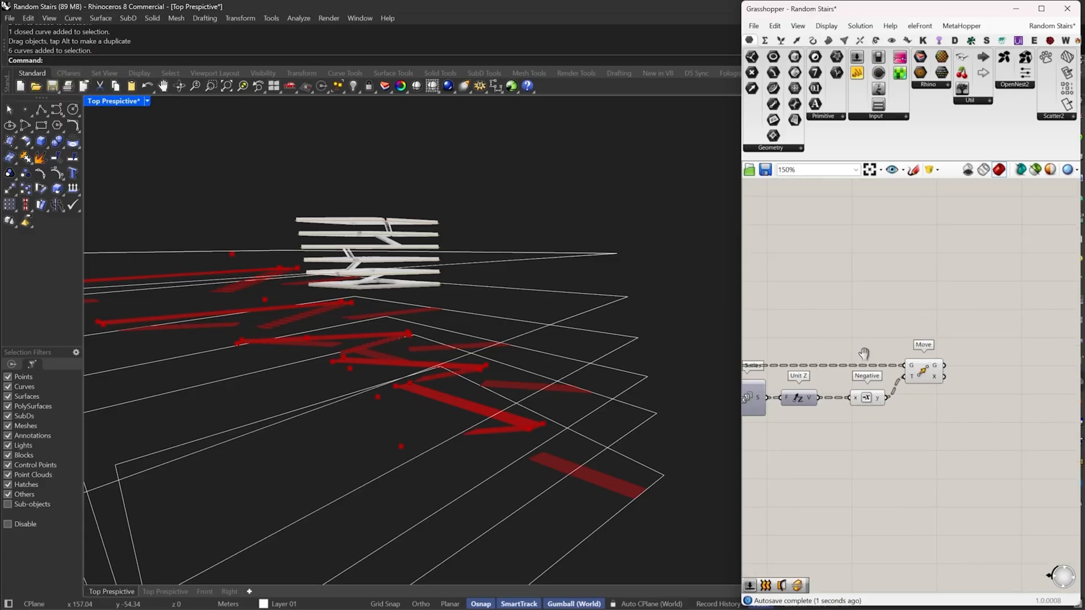
pyautogui.rightClick(910, 364)
pyautogui.click(933, 433)
pyautogui.moveTo(588, 391); pyautogui.dragTo(487, 472, button='right')
pyautogui.scroll(4, 508, 471)
pyautogui.scroll(4, 513, 472)
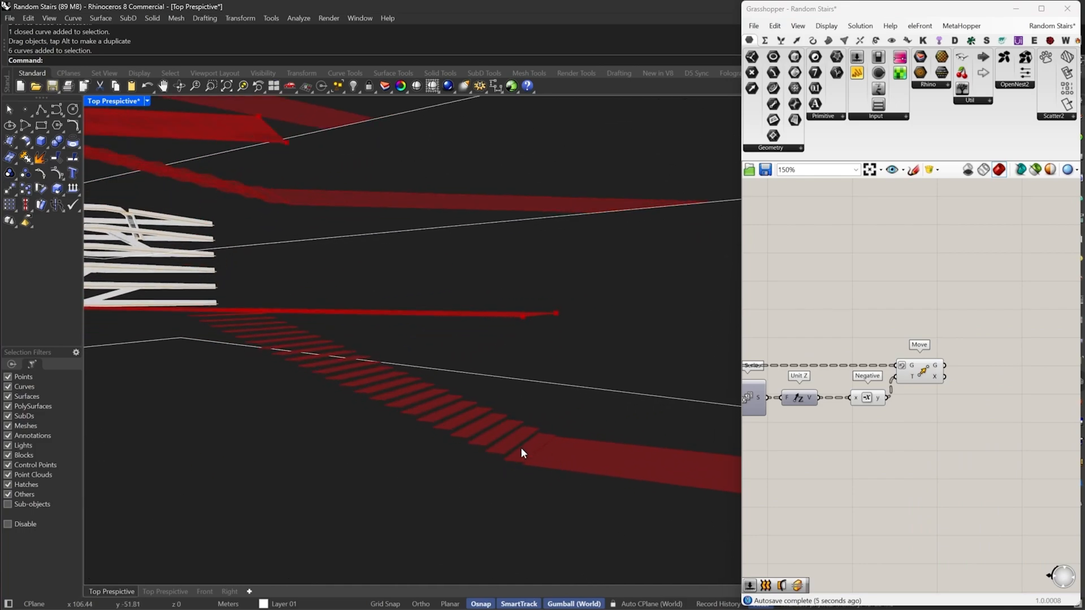
pyautogui.moveTo(848, 403); pyautogui.dragTo(1023, 381, button='right')
pyautogui.scroll(-3, 1021, 382)
pyautogui.moveTo(824, 370); pyautogui.dragTo(868, 388, button='right')
pyautogui.scroll(3, 943, 395)
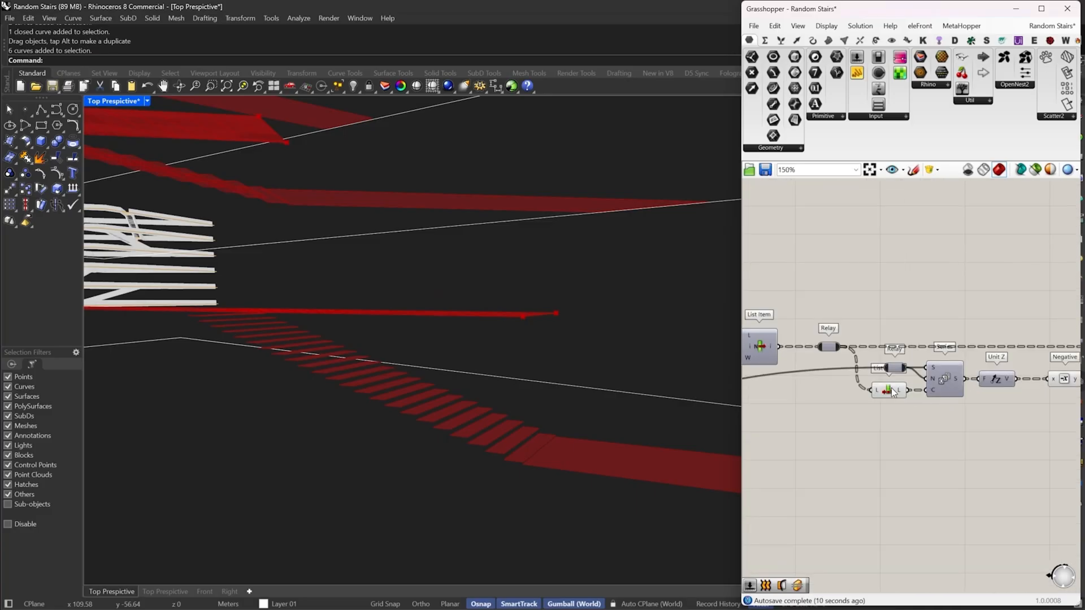
pyautogui.rightClick(900, 391)
pyautogui.click(838, 410)
pyautogui.scroll(-5, 838, 410)
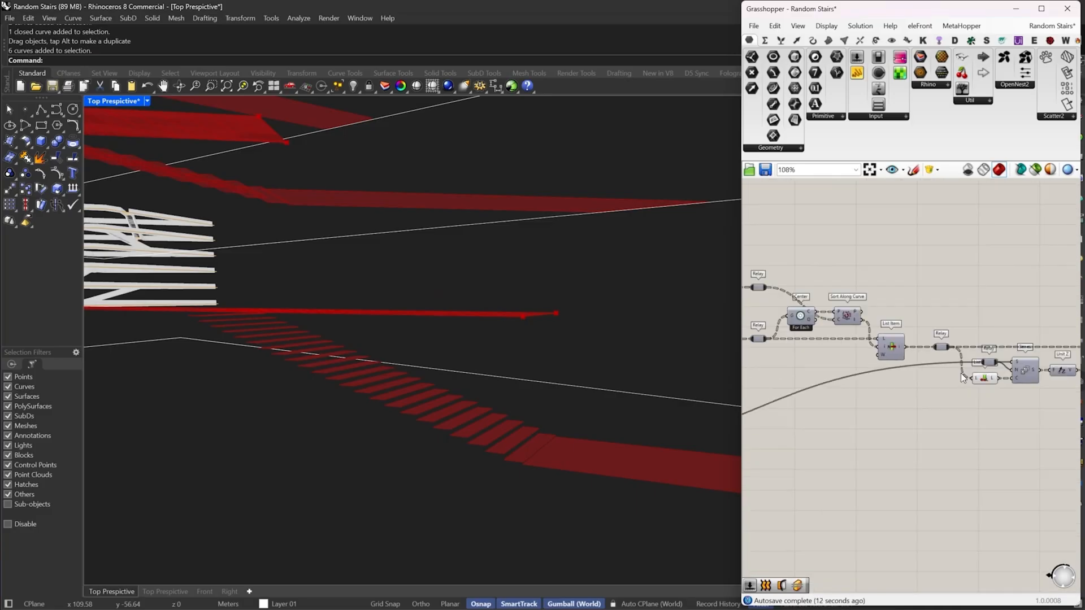
# Apply the expression x-1 to Quad Panels' V input and inspect the resulting flight with Quad Panels highlighted
pyautogui.scroll(5, 829, 342)
pyautogui.rightClick(822, 360)
pyautogui.moveTo(870, 471)
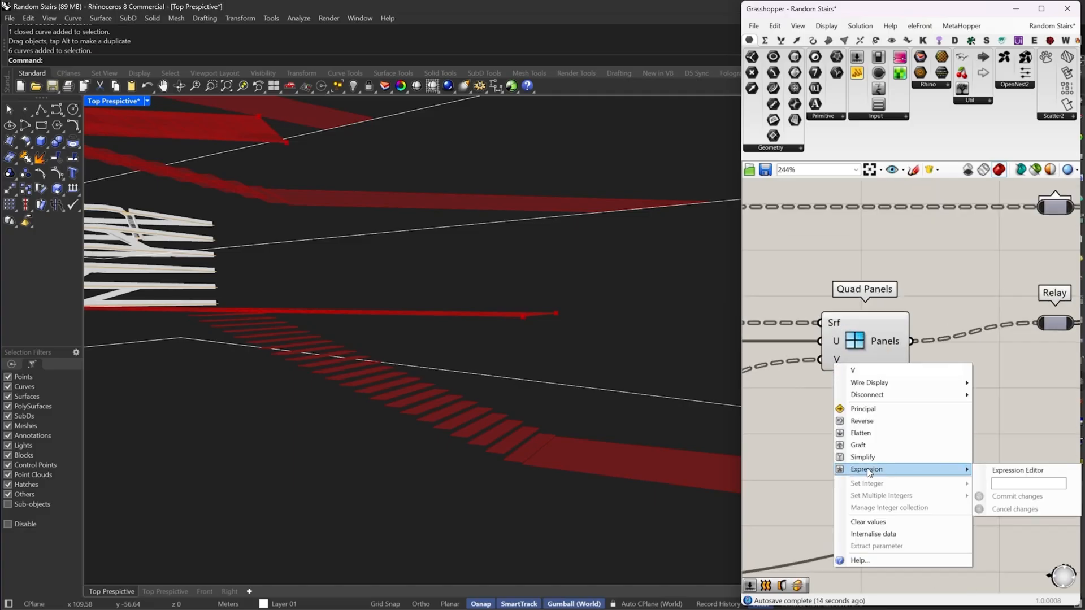
pyautogui.click(1002, 483)
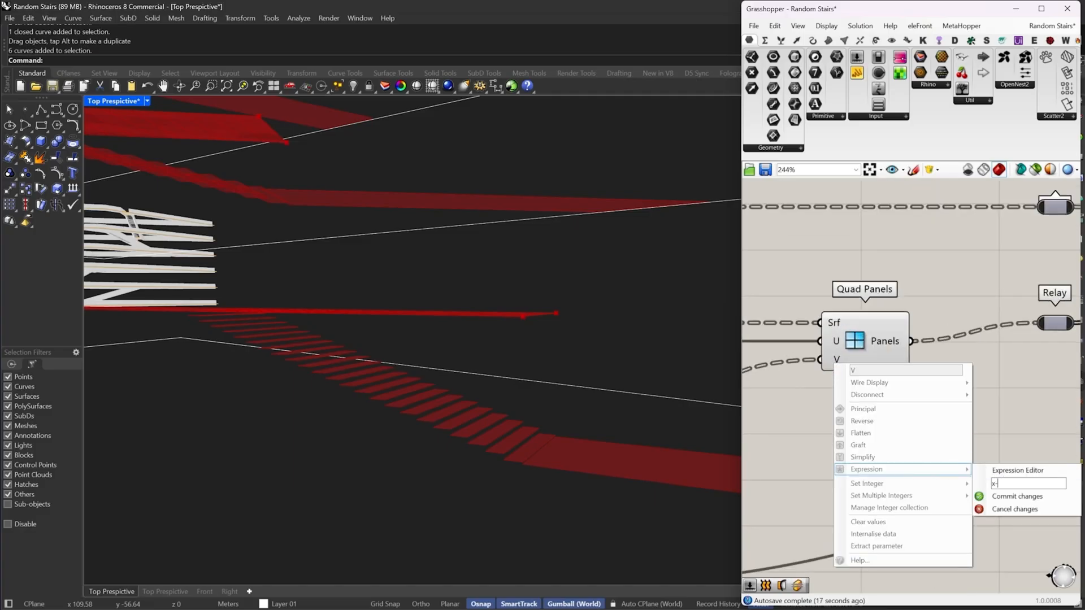
pyautogui.write('x-1')
pyautogui.click(1008, 492)
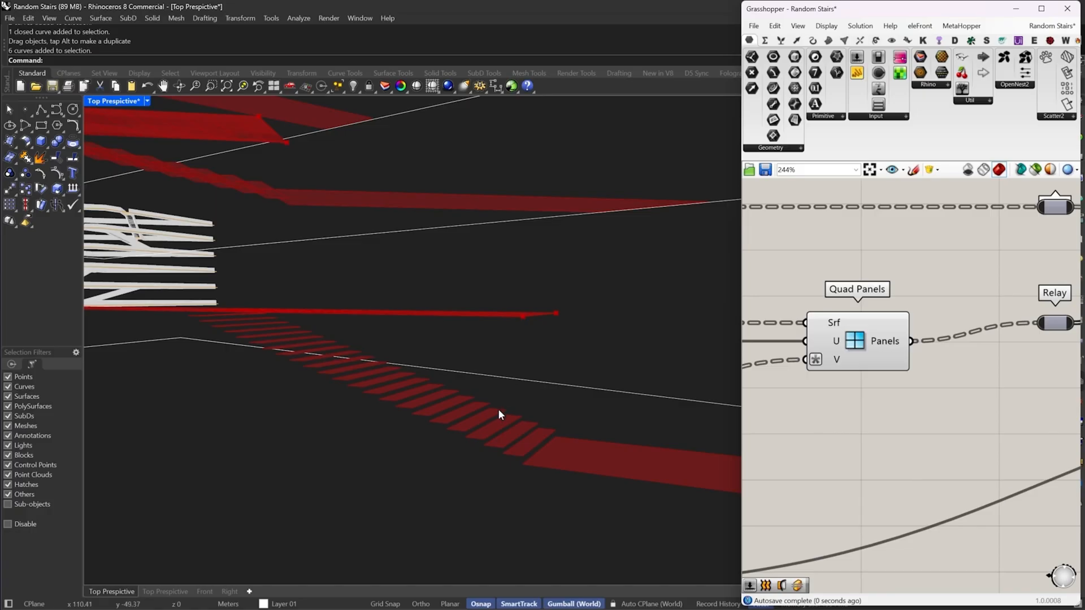
pyautogui.moveTo(499, 411); pyautogui.dragTo(571, 384, button='right')
pyautogui.scroll(-4, 864, 379)
pyautogui.click(864, 371)
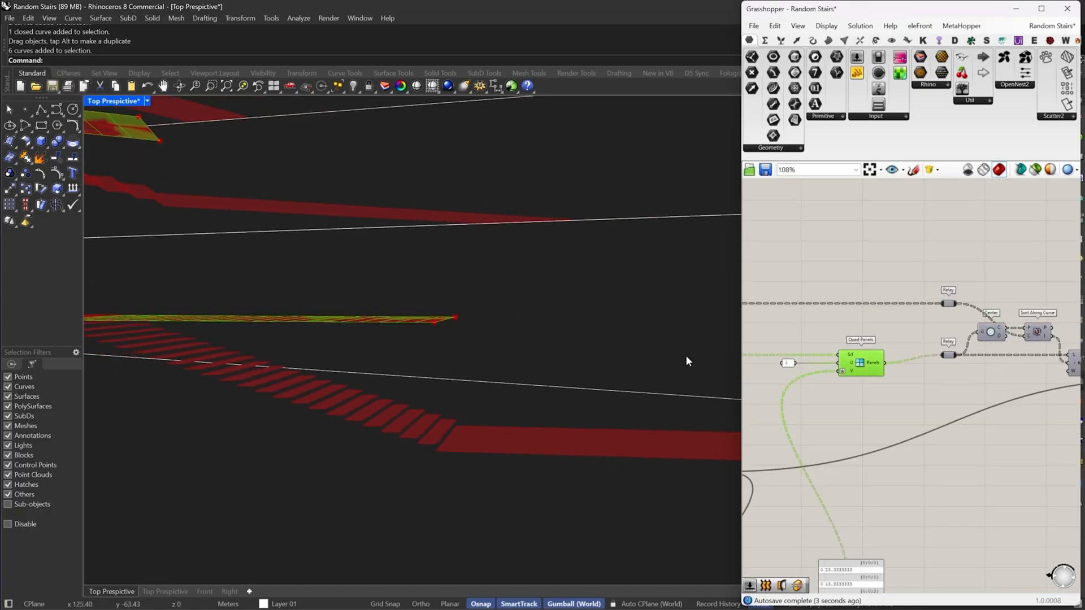
pyautogui.moveTo(686, 355); pyautogui.dragTo(229, 345, button='right')
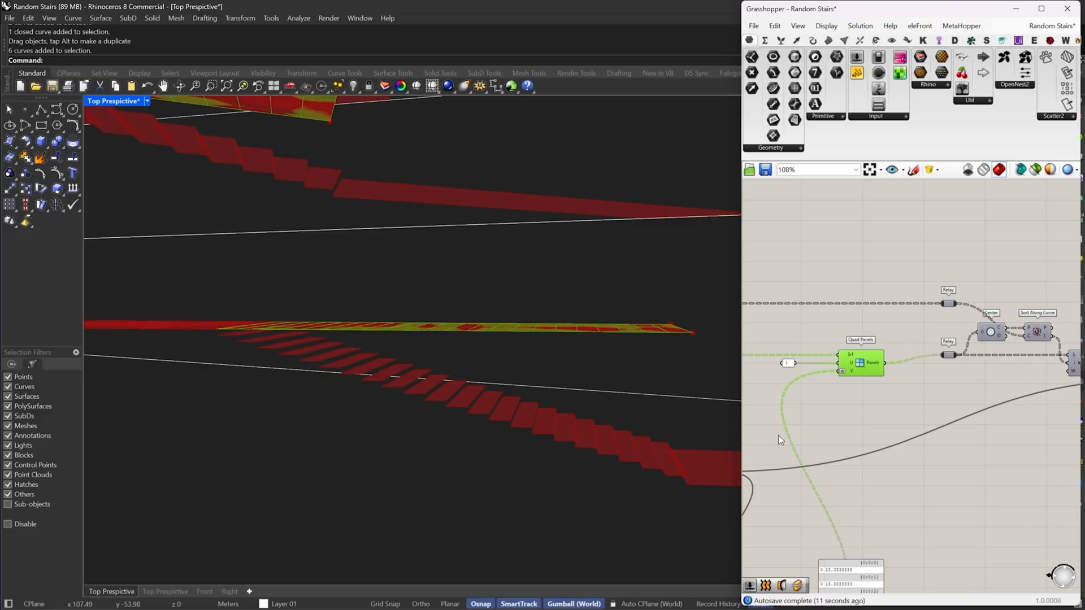
# Align the sorting and Move chain after Quad Panels so its relay sits level with the Panels output
pyautogui.scroll(-5, 791, 406)
pyautogui.moveTo(964, 327); pyautogui.dragTo(882, 359)
pyautogui.scroll(-1, 823, 374)
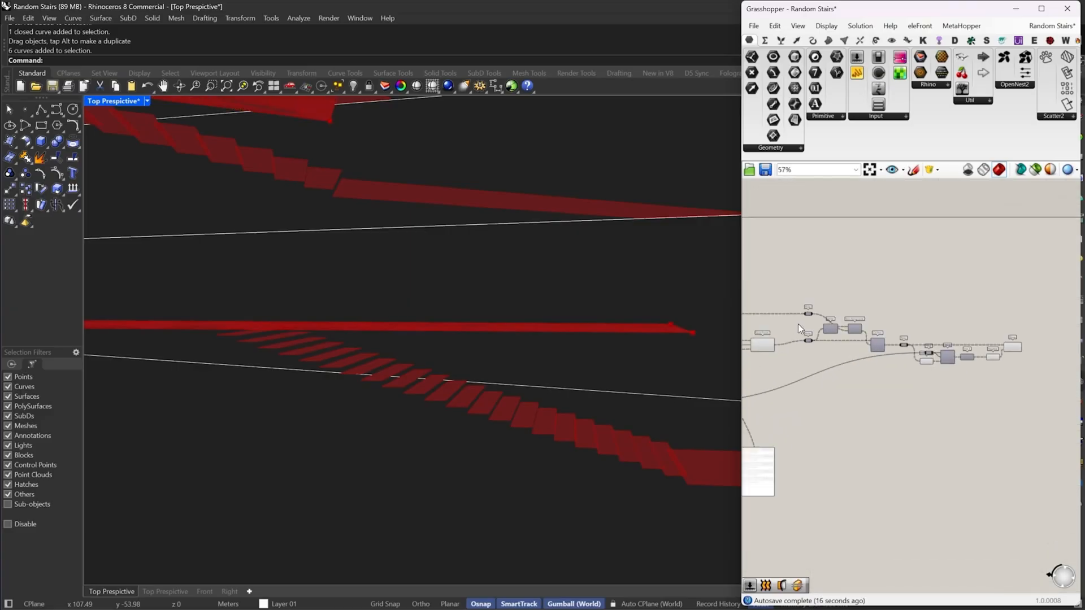
pyautogui.moveTo(797, 324); pyautogui.dragTo(1039, 393)
pyautogui.scroll(5, 805, 339)
pyautogui.moveTo(806, 347); pyautogui.dragTo(806, 358)
pyautogui.click(853, 374)
# Shift the 0.15 riser slider and its relay to make space below Quad Panels
pyautogui.scroll(-6, 881, 361)
pyautogui.moveTo(904, 382); pyautogui.dragTo(906, 367, button='right')
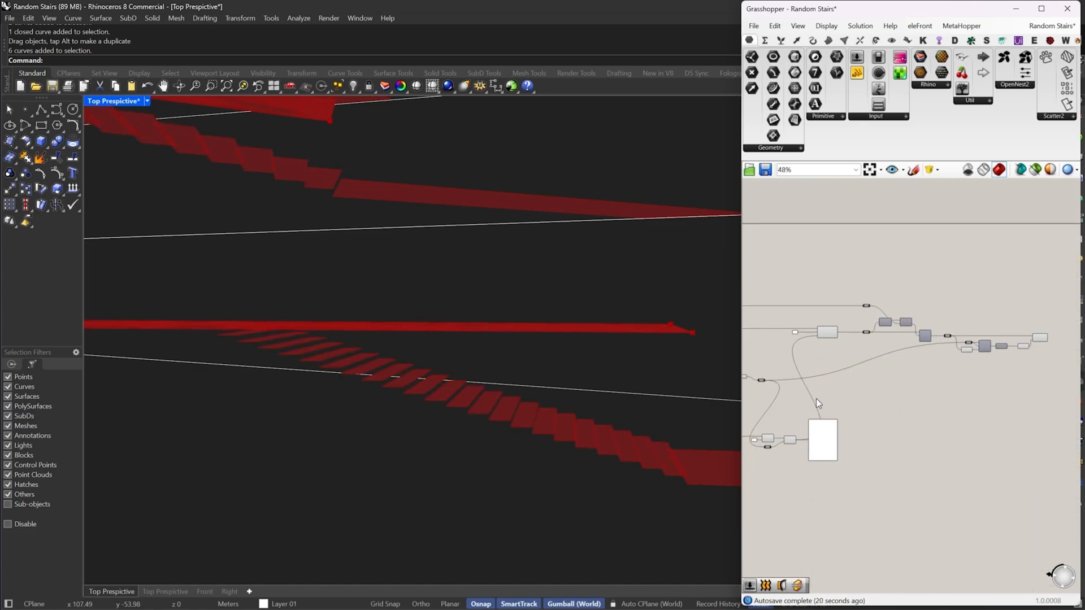
pyautogui.scroll(5, 899, 349)
pyautogui.moveTo(892, 346); pyautogui.dragTo(862, 376)
pyautogui.moveTo(835, 338); pyautogui.dragTo(799, 374)
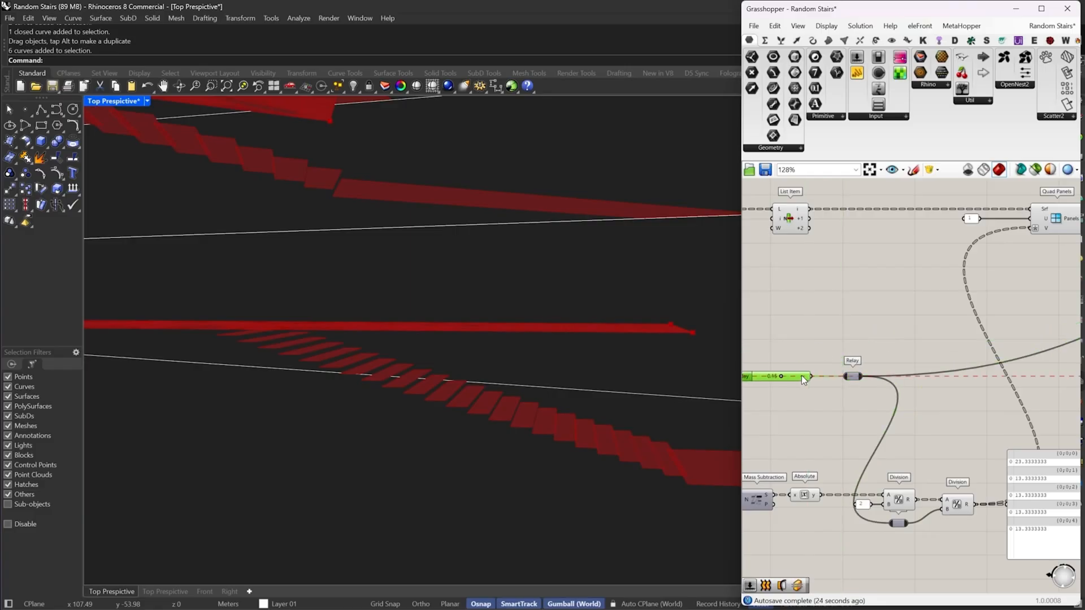
# Duplicate the whole chain from Quad Panels through Move and place the copy directly below the original
pyautogui.scroll(-3, 904, 316)
pyautogui.moveTo(867, 253); pyautogui.dragTo(743, 339)
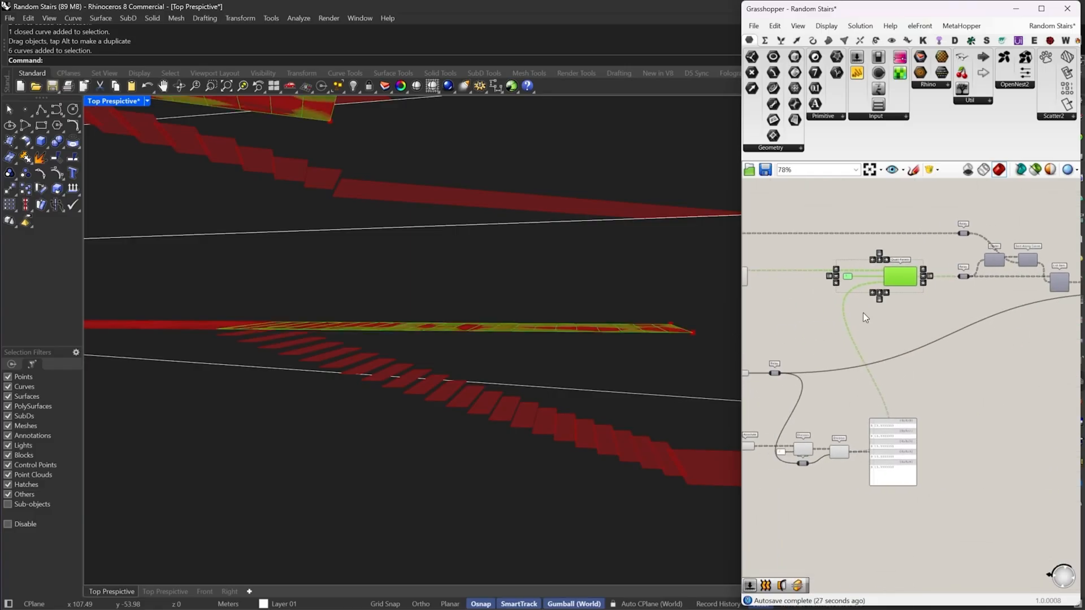
pyautogui.scroll(-4, 846, 299)
pyautogui.moveTo(1031, 339); pyautogui.dragTo(808, 349)
pyautogui.scroll(3, 797, 307)
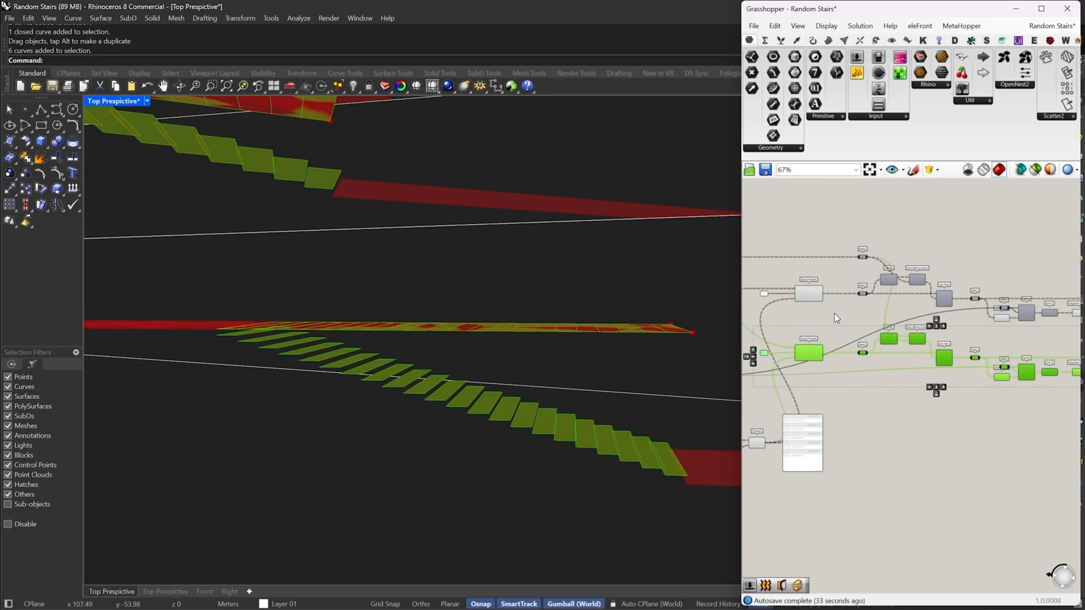
pyautogui.click(834, 314)
# Connect List Item's +2 output to the Srf input of the duplicated Quad Panels
pyautogui.moveTo(834, 315); pyautogui.dragTo(928, 319, button='right')
pyautogui.scroll(2, 867, 333)
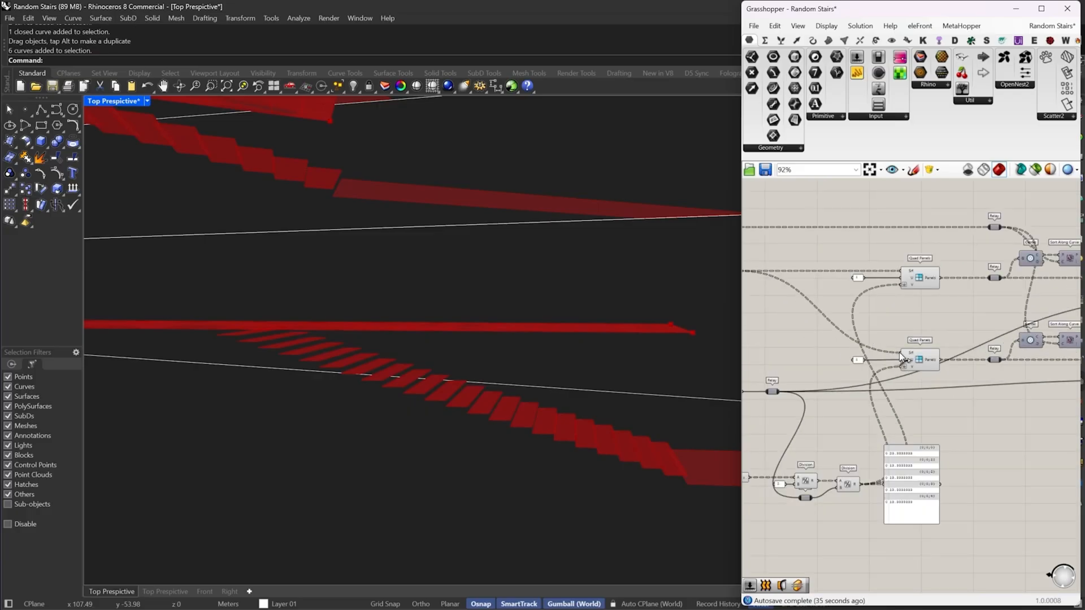
pyautogui.moveTo(727, 292); pyautogui.dragTo(839, 297, button='right')
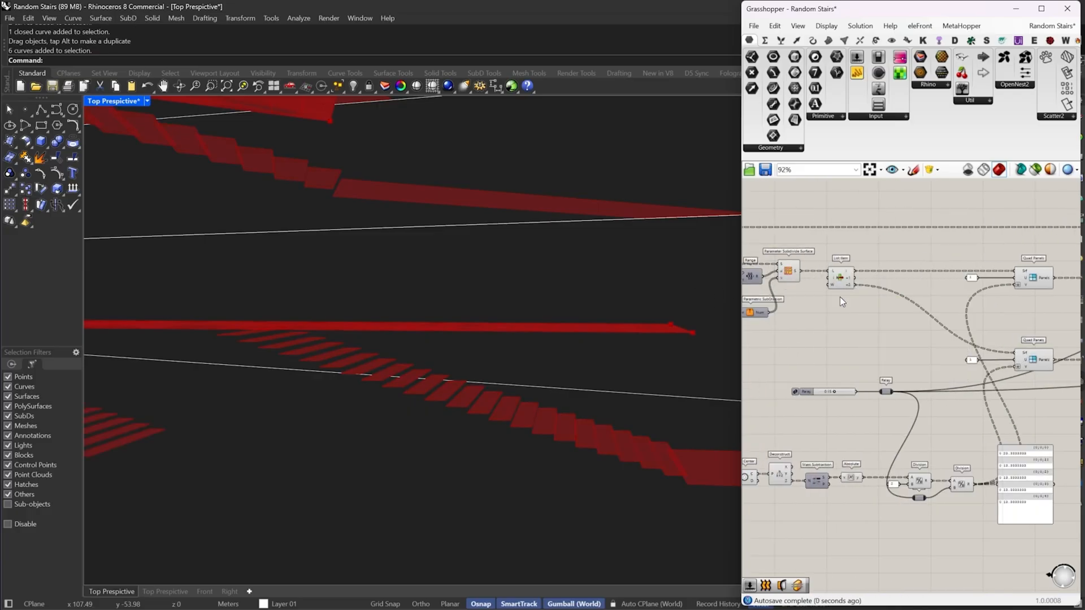
# Connect Unit Z directly to the lower Move's T input in place of Negative so the second flight rises
pyautogui.scroll(-10, 666, 346)
pyautogui.moveTo(1034, 382); pyautogui.dragTo(876, 374, button='right')
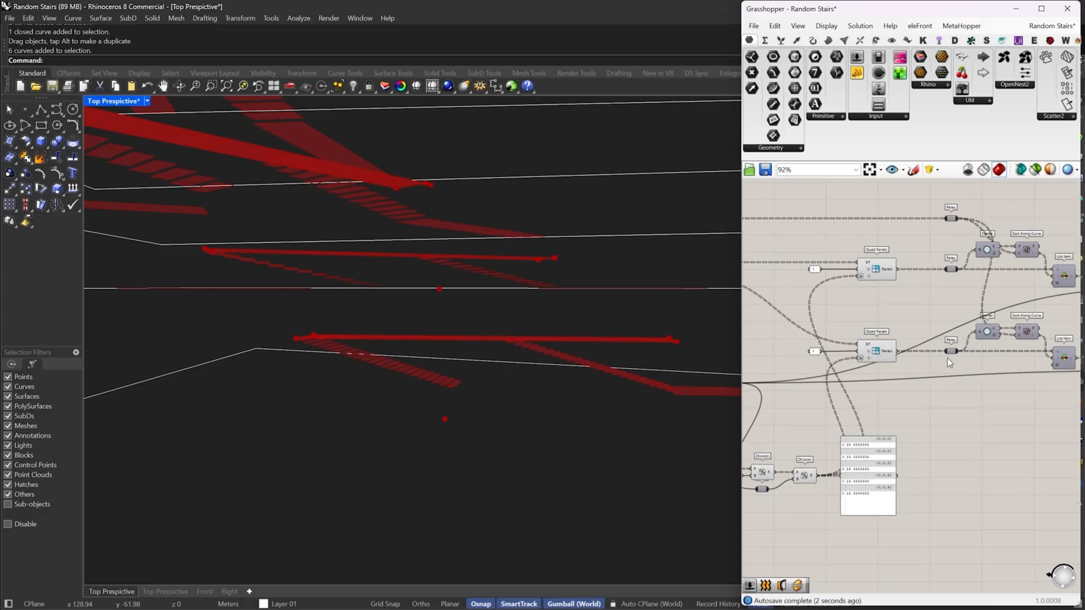
pyautogui.scroll(7, 946, 358)
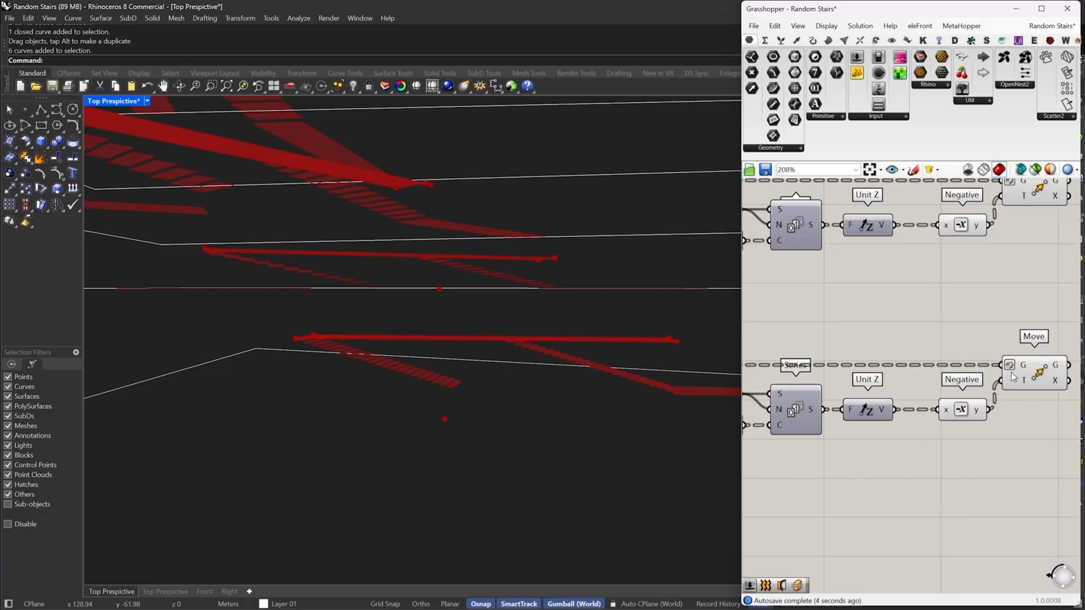
pyautogui.moveTo(1004, 381); pyautogui.dragTo(896, 420)
pyautogui.scroll(-4, 1005, 384)
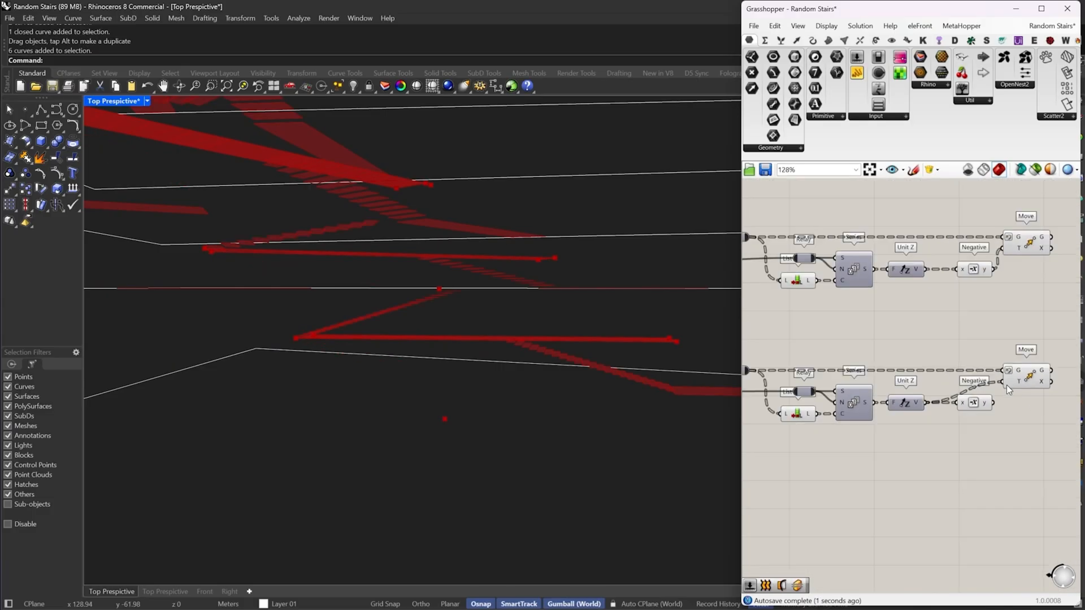
# Disable Reverse on the lower Move's G input and delete the duplicated Negative component that is no longer connected
pyautogui.scroll(3, 1006, 385)
pyautogui.rightClick(1017, 370)
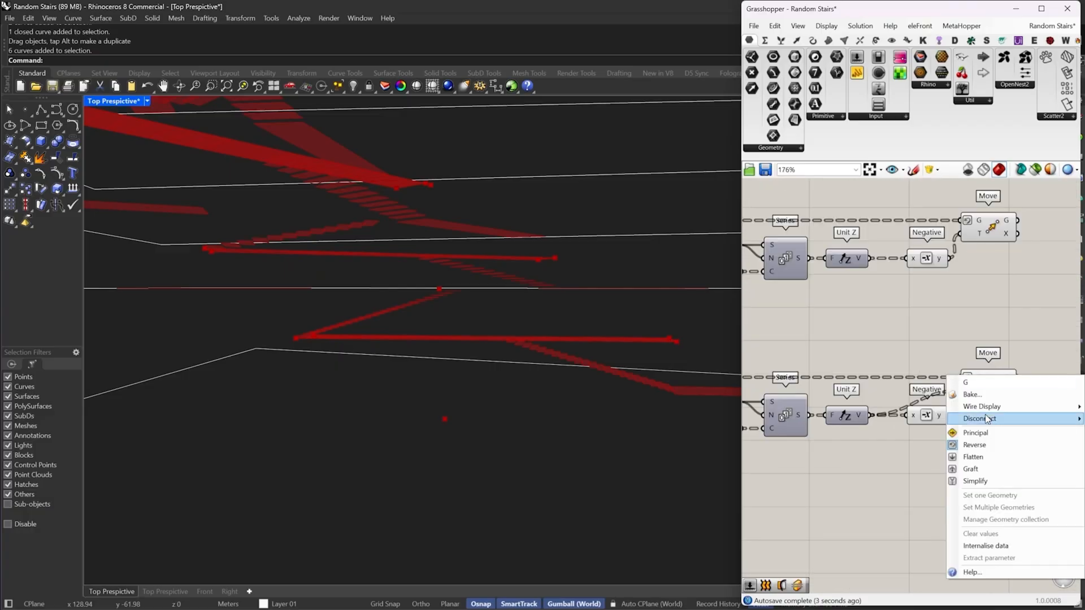
pyautogui.click(978, 447)
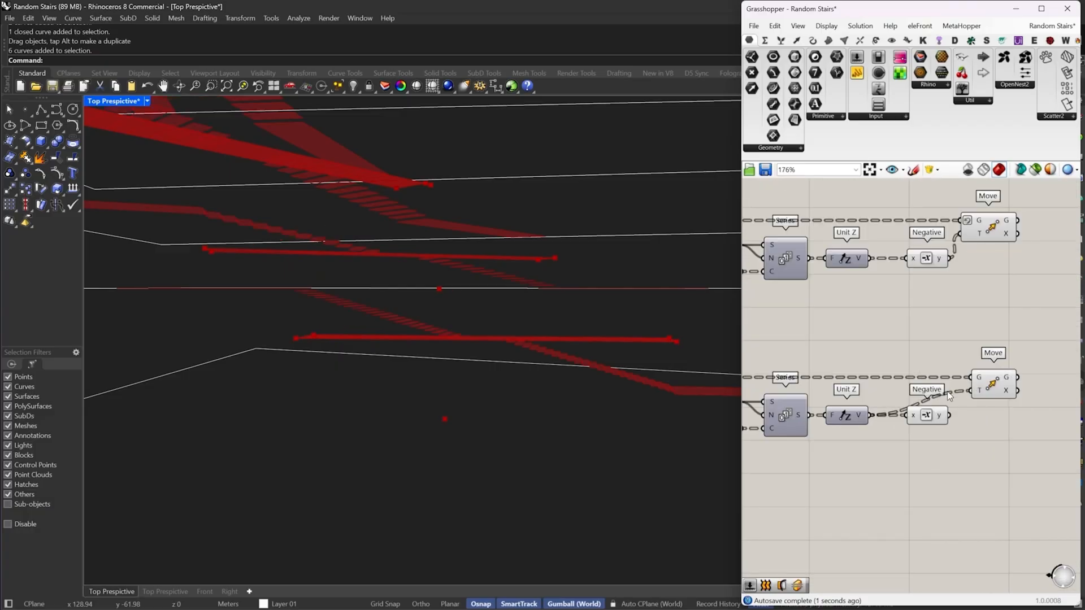
pyautogui.moveTo(904, 421); pyautogui.dragTo(864, 426, button='right')
pyautogui.press('Delete')
# Turn off the preview of both stair chains' components from Quad Panels up to the Move components
pyautogui.moveTo(480, 404)
pyautogui.mouseDown(button='right')
pyautogui.moveTo(450, 387)
pyautogui.moveTo(491, 405)
pyautogui.mouseUp(button='right')
pyautogui.scroll(-8, 450, 387)
pyautogui.scroll(-6, 1001, 359)
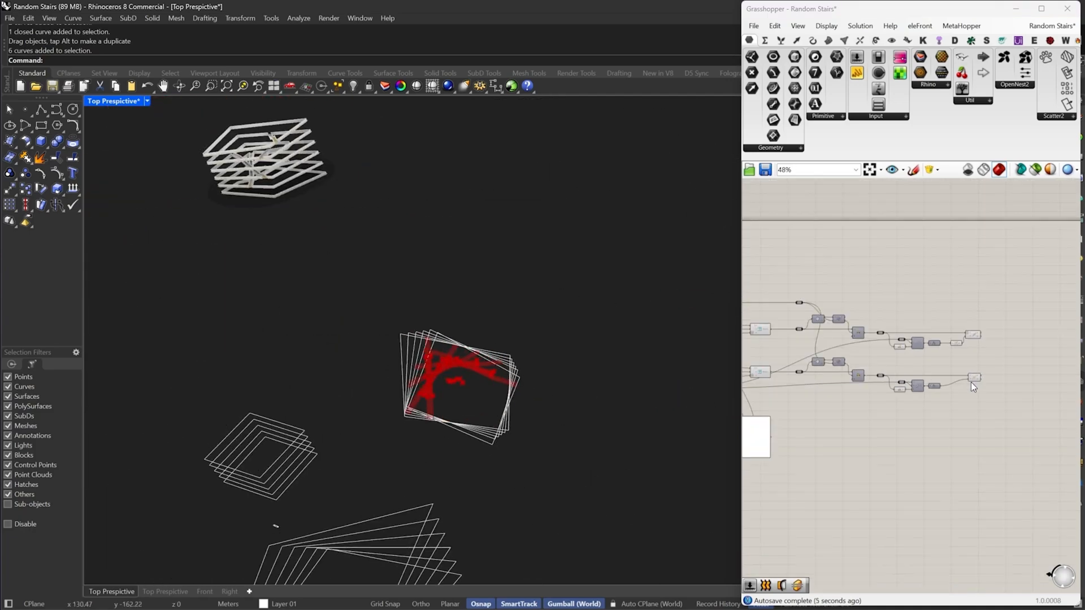
pyautogui.moveTo(952, 419); pyautogui.dragTo(699, 266)
pyautogui.moveTo(772, 279); pyautogui.dragTo(910, 293, button='right')
pyautogui.middleClick(909, 288)
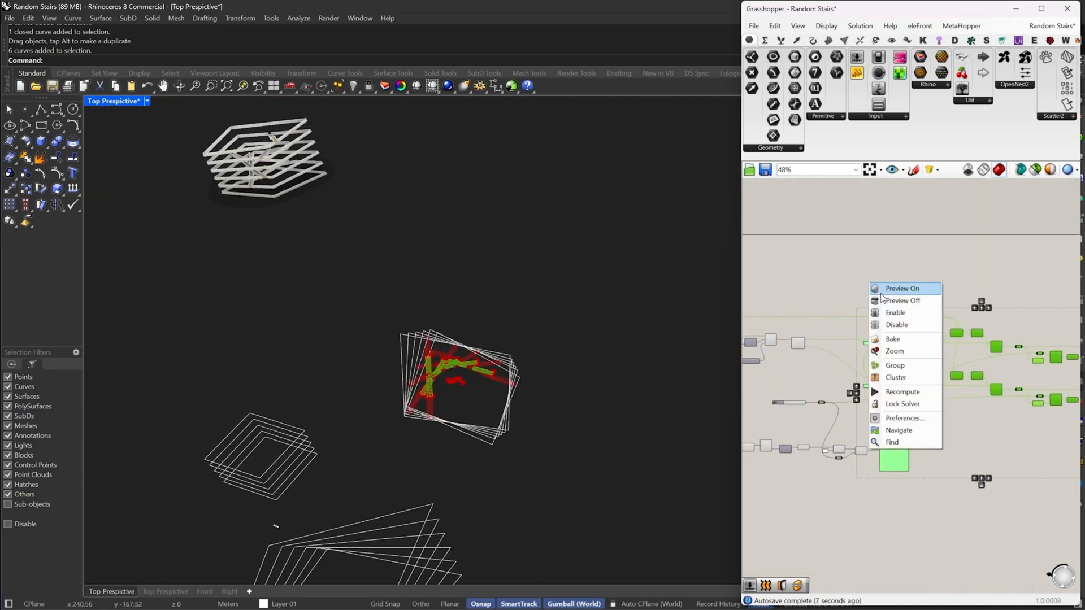
pyautogui.click(889, 300)
pyautogui.click(943, 333)
# Turn off the preview of the remaining upstream components that feed the two Quad Panels chains
pyautogui.scroll(-2, 943, 334)
pyautogui.moveTo(930, 448); pyautogui.dragTo(645, 266)
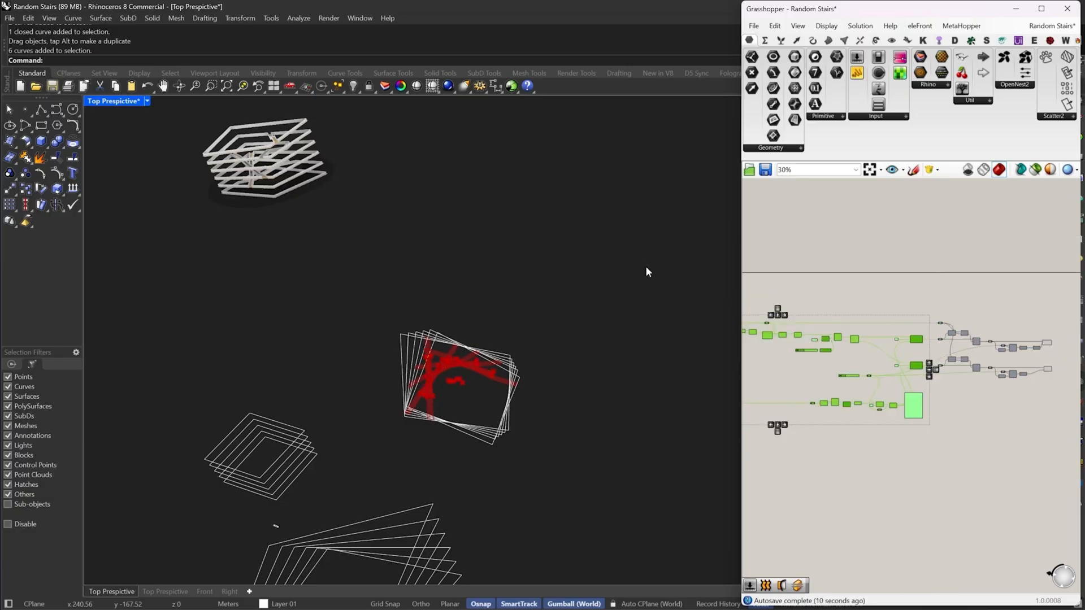
pyautogui.middleClick(832, 291)
pyautogui.click(852, 308)
pyautogui.click(860, 297)
pyautogui.scroll(5, 470, 380)
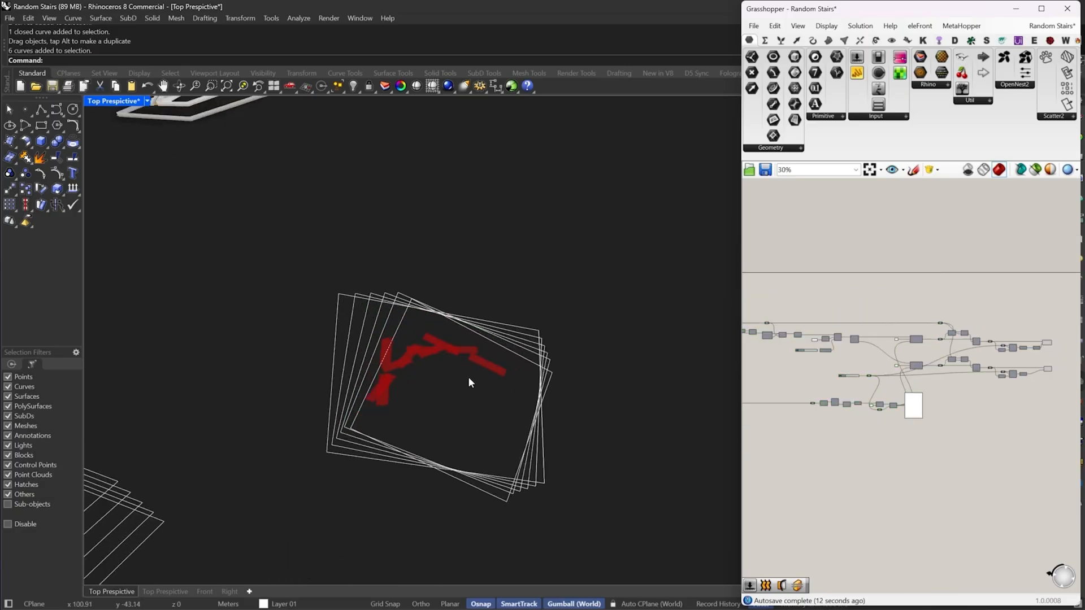
pyautogui.scroll(2, 876, 355)
# Insert a relay on the 0.15 slider's wire, feed the lower Series relay from it, and place it between the two List Item rows
pyautogui.moveTo(874, 354); pyautogui.dragTo(836, 353, button='right')
pyautogui.scroll(-2, 932, 344)
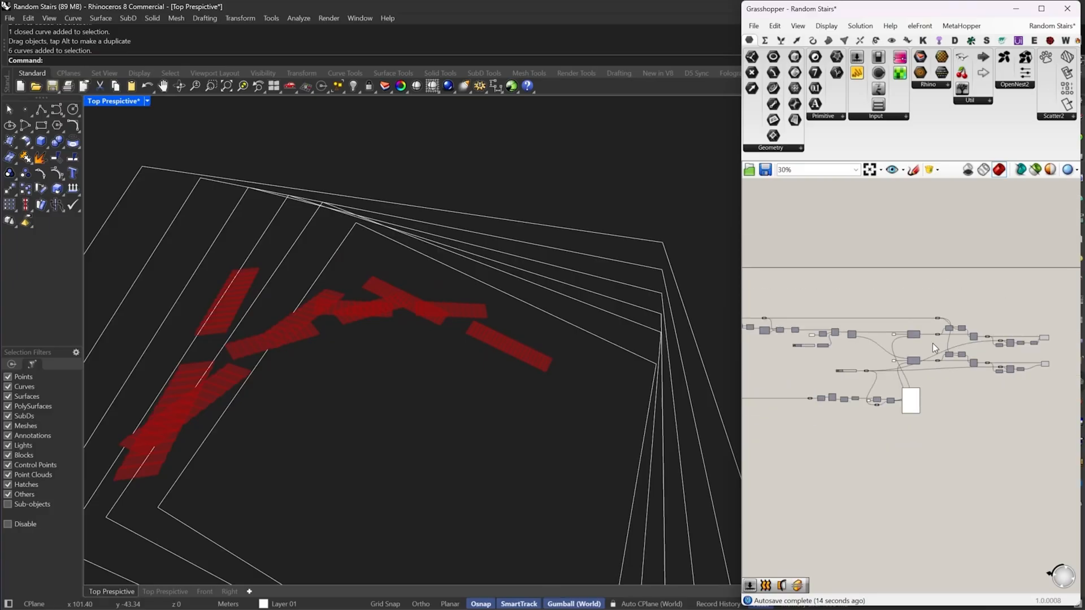
pyautogui.moveTo(898, 374); pyautogui.dragTo(840, 379, button='right')
pyautogui.scroll(4, 853, 361)
pyautogui.scroll(2, 968, 330)
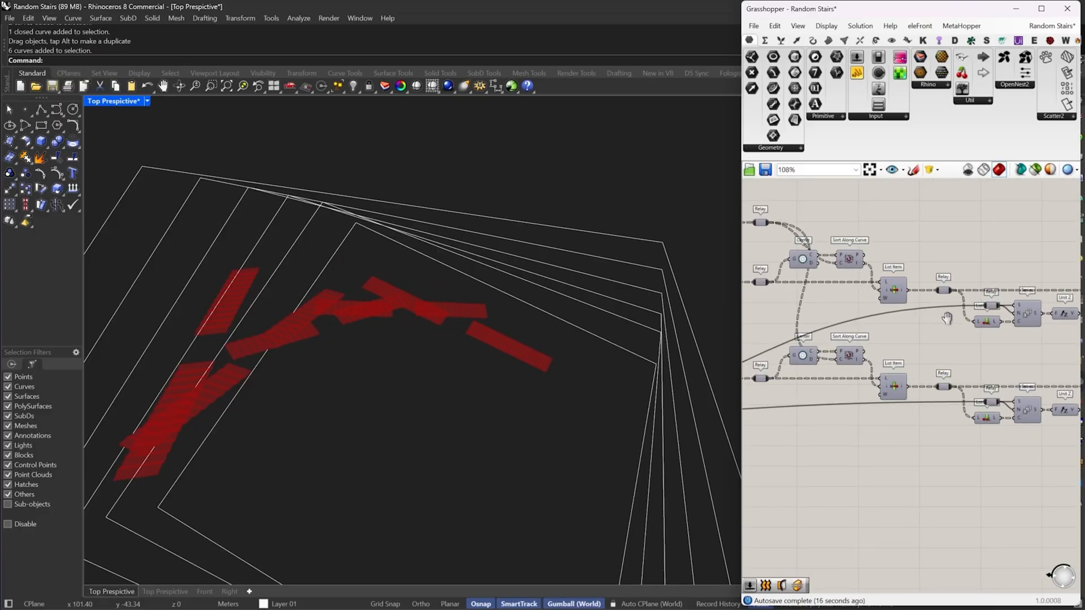
pyautogui.doubleClick(922, 308)
pyautogui.moveTo(929, 306); pyautogui.dragTo(982, 399)
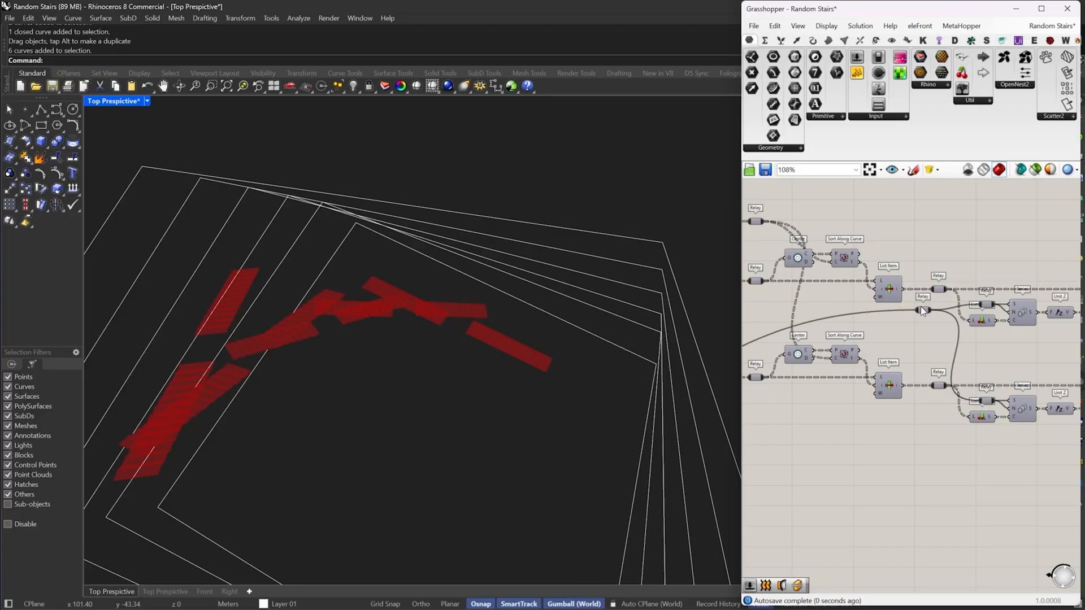
pyautogui.moveTo(920, 306); pyautogui.dragTo(935, 344)
pyautogui.moveTo(855, 345); pyautogui.dragTo(930, 355, button='right')
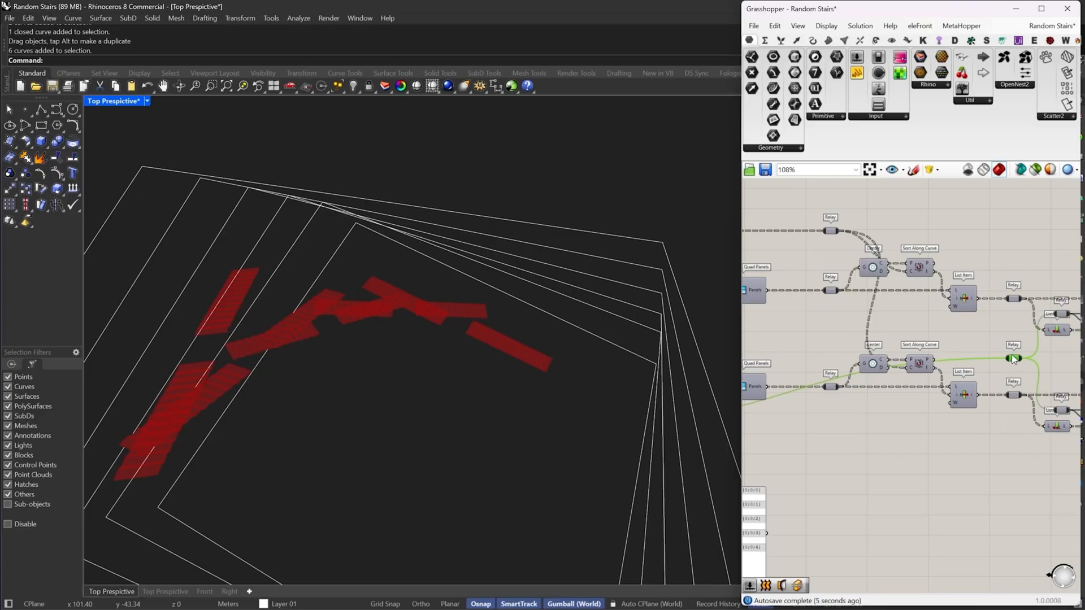
pyautogui.moveTo(1012, 356); pyautogui.dragTo(1012, 349)
# Insert a second relay on the same slider wire and align it above the lower Quad Panels' output relay
pyautogui.moveTo(940, 348); pyautogui.dragTo(972, 355, button='right')
pyautogui.doubleClick(993, 360)
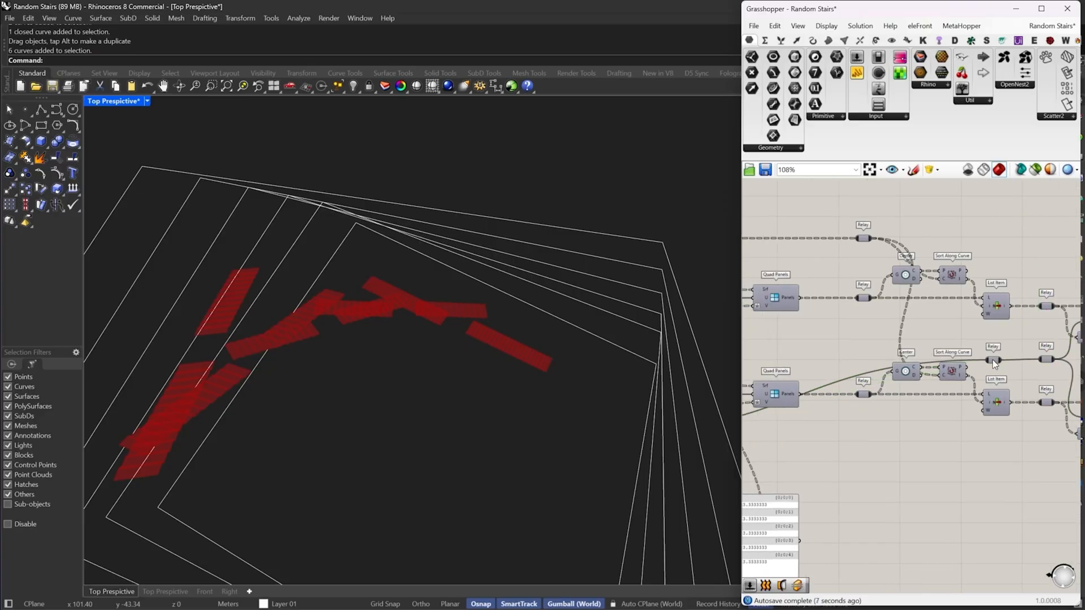
pyautogui.moveTo(993, 360); pyautogui.dragTo(860, 357)
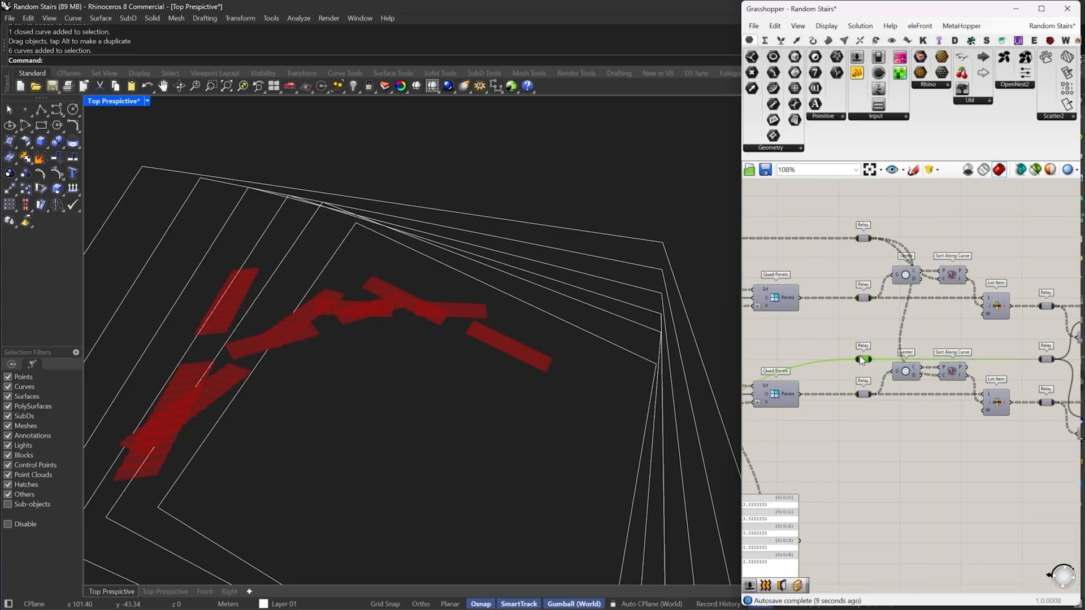
pyautogui.moveTo(860, 354); pyautogui.dragTo(971, 359, button='right')
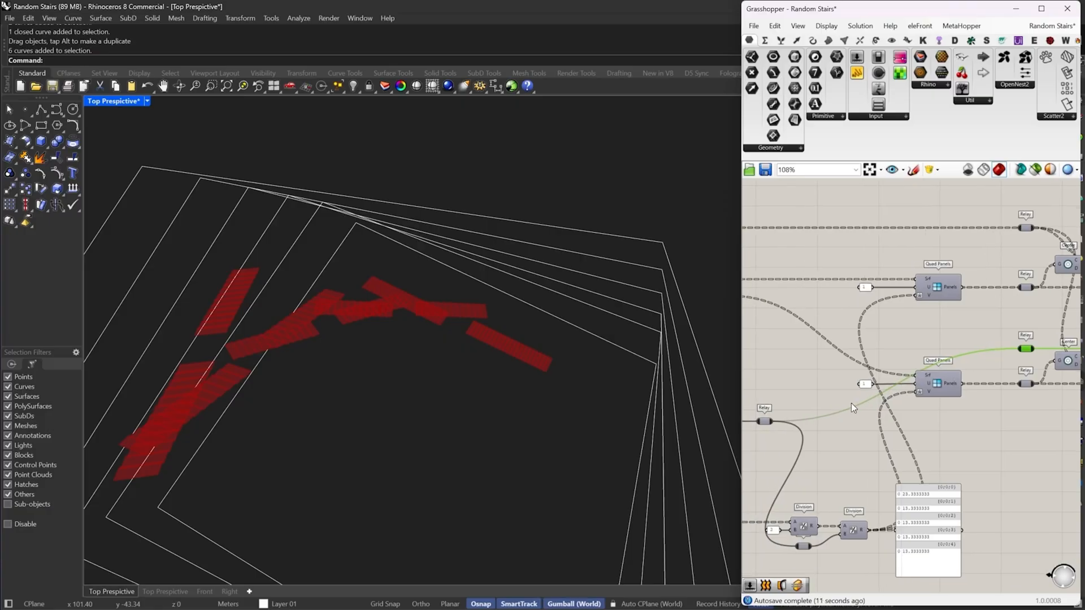
# Move the Division data panel clear of the wires and shift the small value panels closer to the Quad Panels
pyautogui.scroll(-2, 935, 410)
pyautogui.moveTo(840, 463); pyautogui.dragTo(816, 447, button='right')
pyautogui.moveTo(906, 487); pyautogui.dragTo(961, 486)
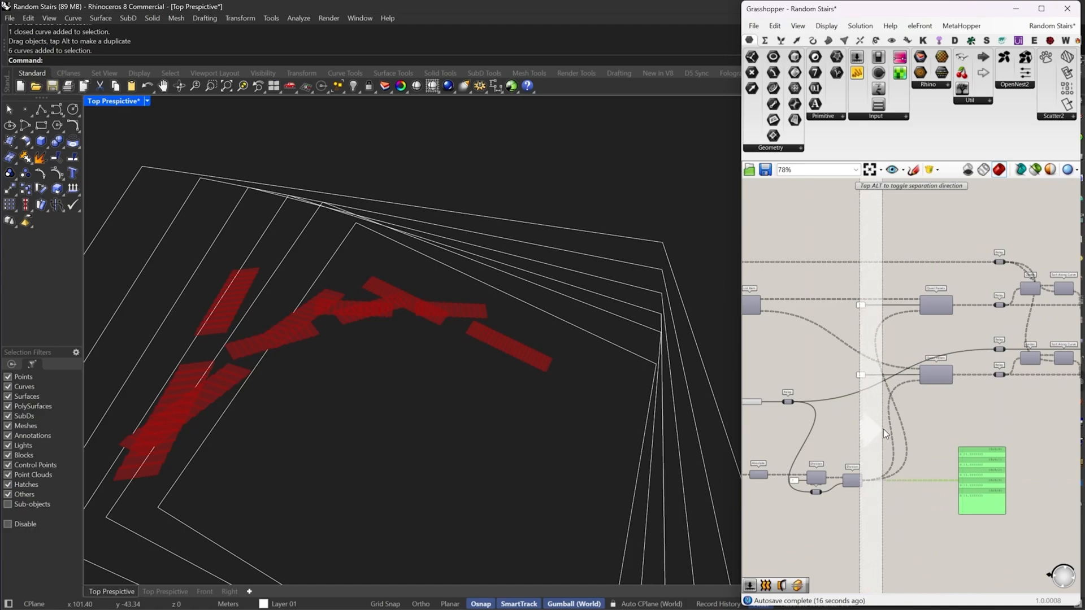
pyautogui.scroll(2, 870, 356)
pyautogui.click(849, 331)
pyautogui.scroll(3, 859, 391)
pyautogui.moveTo(850, 331); pyautogui.dragTo(961, 424)
pyautogui.click(952, 379)
pyautogui.scroll(-9, 951, 379)
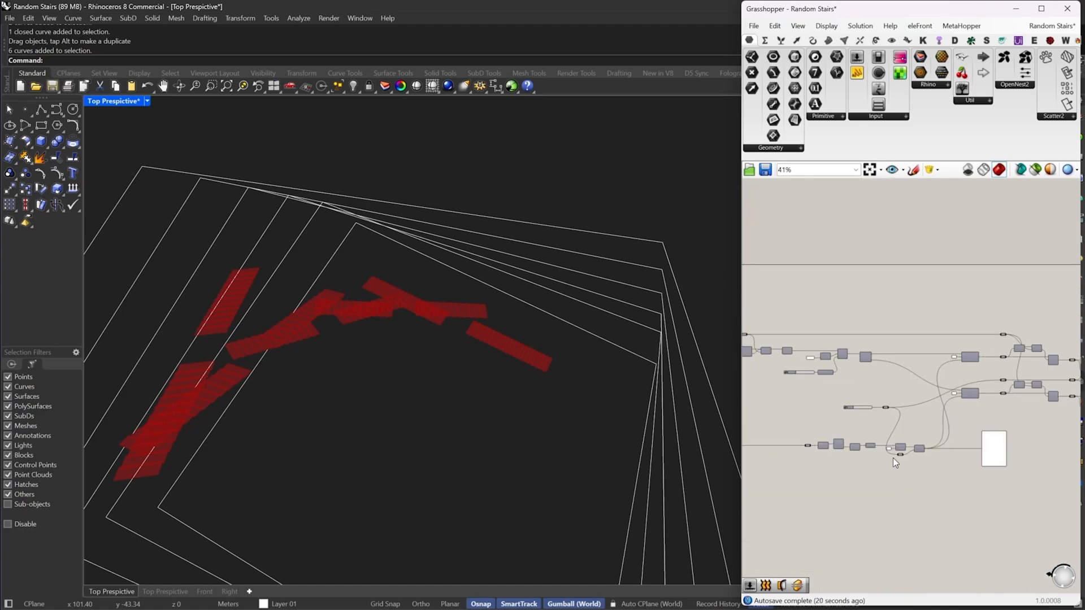
# Move the 0.15 slider and its relay below the Division components
pyautogui.moveTo(889, 418); pyautogui.dragTo(843, 420, button='right')
pyautogui.scroll(4, 843, 420)
pyautogui.moveTo(847, 391); pyautogui.dragTo(764, 425)
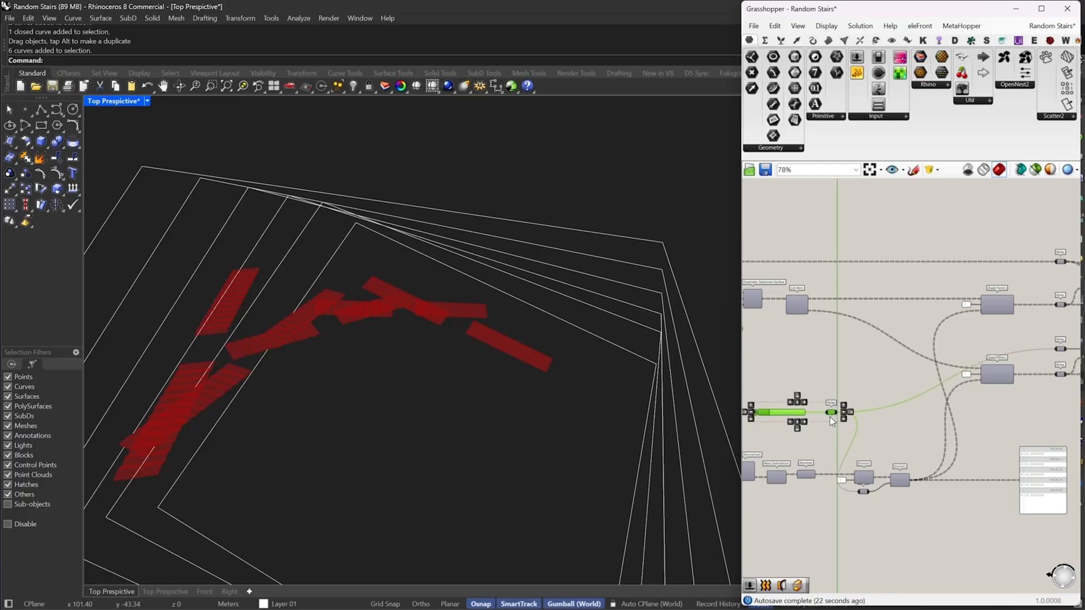
pyautogui.moveTo(835, 402); pyautogui.dragTo(805, 564)
pyautogui.moveTo(885, 520); pyautogui.dragTo(862, 483, button='right')
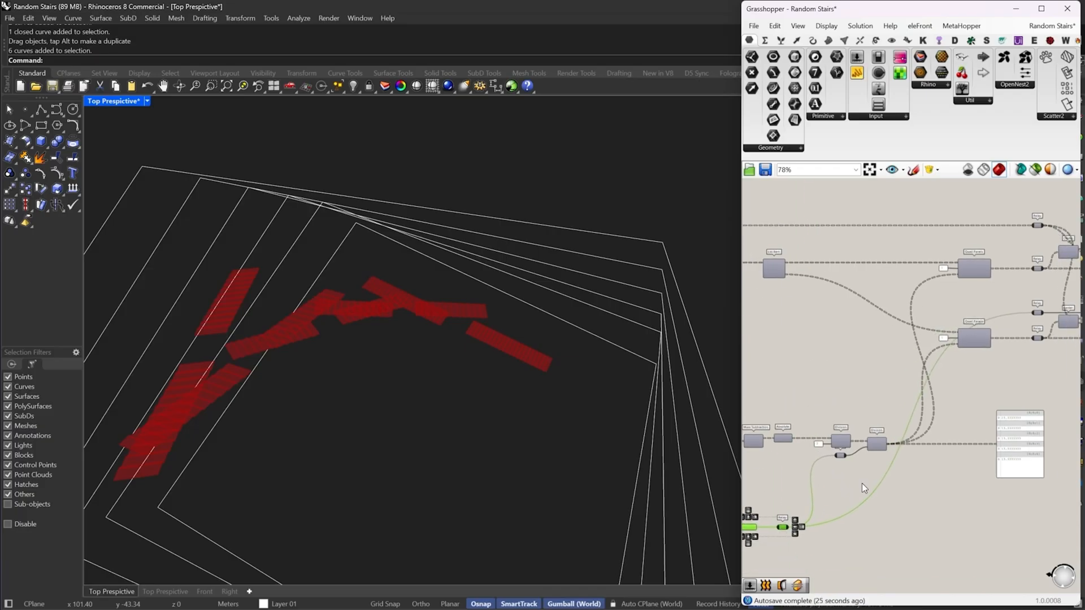
# Insert a relay on the slider's long wire, place it above the Division row, and feed the Division relay from it
pyautogui.click(881, 487)
pyautogui.doubleClick(875, 485)
pyautogui.moveTo(876, 484); pyautogui.dragTo(793, 314)
pyautogui.moveTo(839, 457); pyautogui.dragTo(838, 457)
pyautogui.moveTo(797, 507); pyautogui.dragTo(876, 475, button='right')
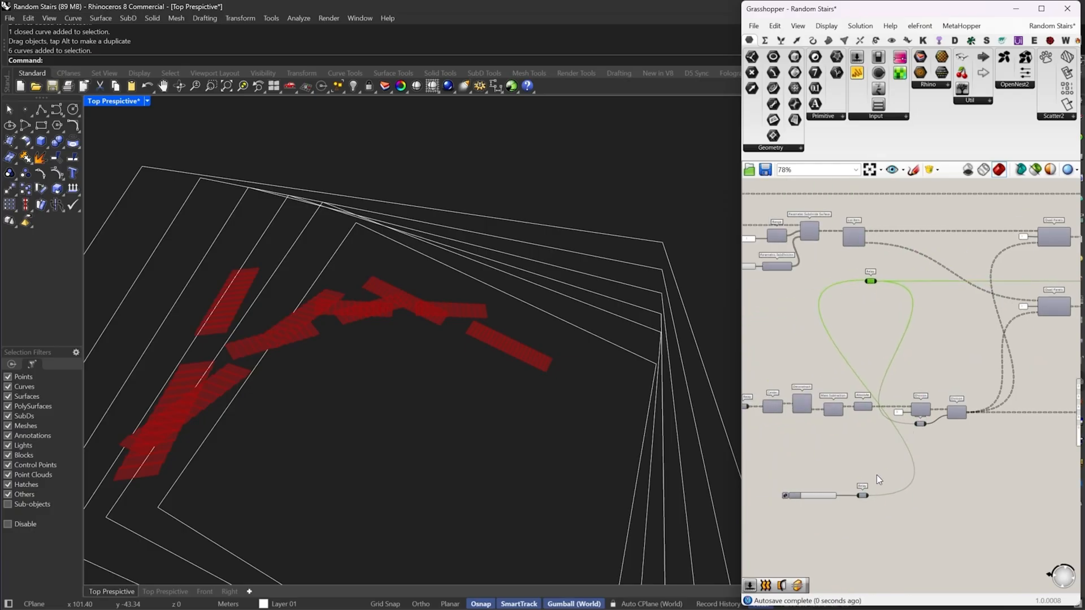
# Move the 0.15 slider and its relay back above the Division row, just before the new relay
pyautogui.moveTo(877, 475); pyautogui.dragTo(790, 532)
pyautogui.moveTo(860, 492); pyautogui.dragTo(811, 340)
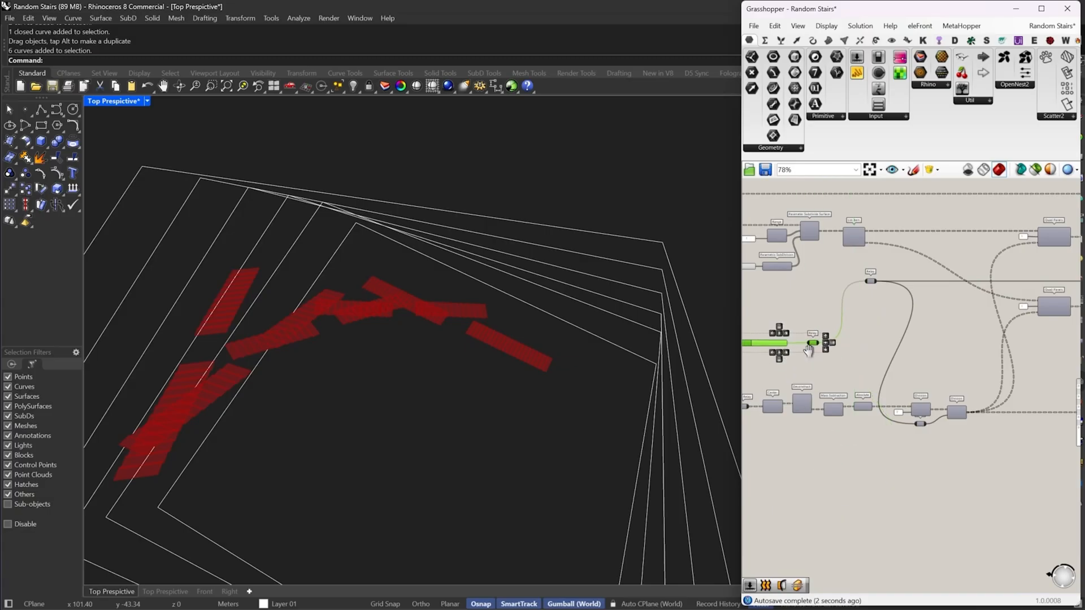
pyautogui.moveTo(869, 365); pyautogui.dragTo(877, 401, button='right')
pyautogui.click(877, 401)
# Rename the 0.15 slider to Step Height
pyautogui.scroll(2, 887, 437)
pyautogui.scroll(3, 859, 378)
pyautogui.scroll(-3, 901, 347)
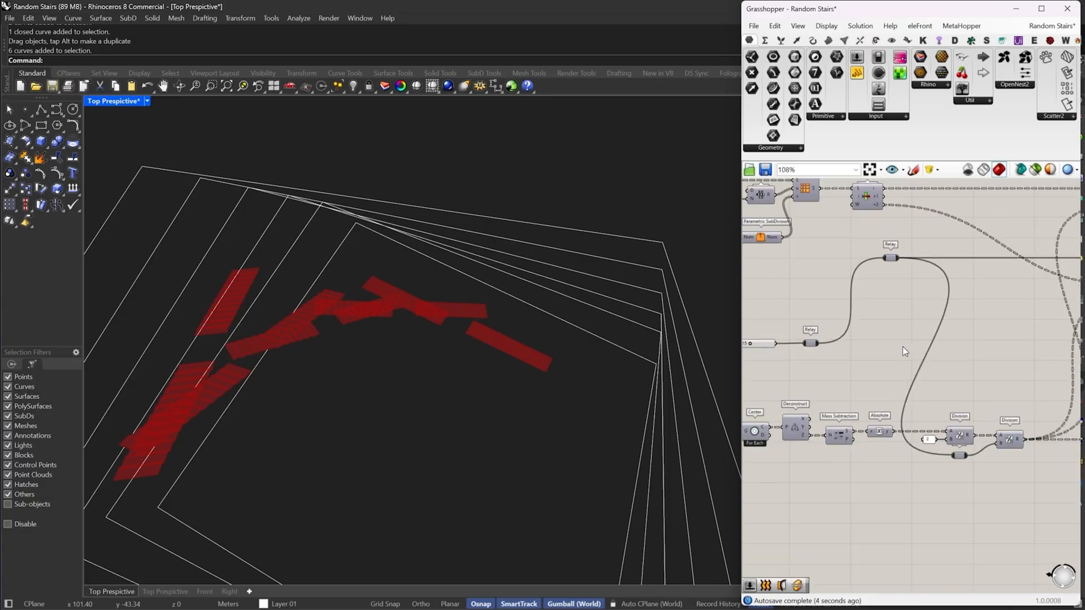
pyautogui.scroll(3, 759, 345)
pyautogui.click(760, 344)
pyautogui.moveTo(754, 341); pyautogui.dragTo(920, 356, button='right')
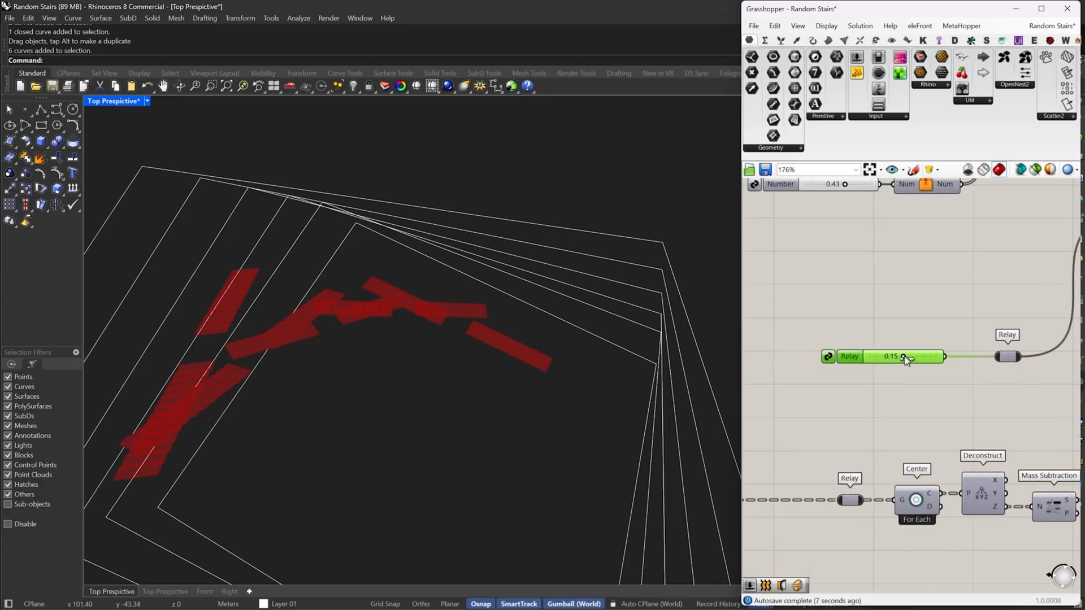
pyautogui.rightClick(852, 357)
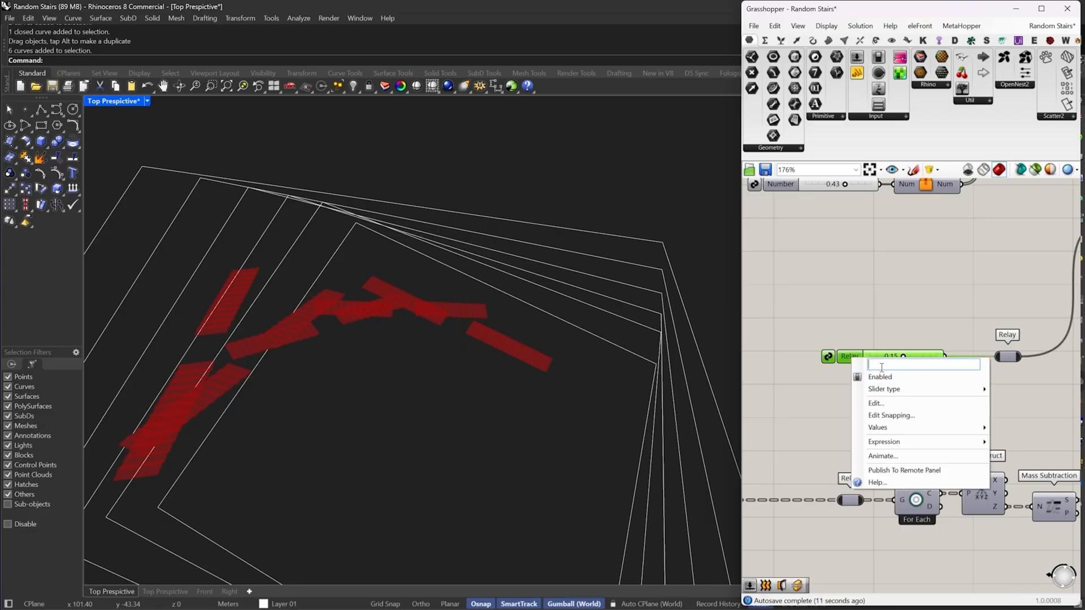
pyautogui.write('St')
pyautogui.write('ep Height')
pyautogui.click(889, 342)
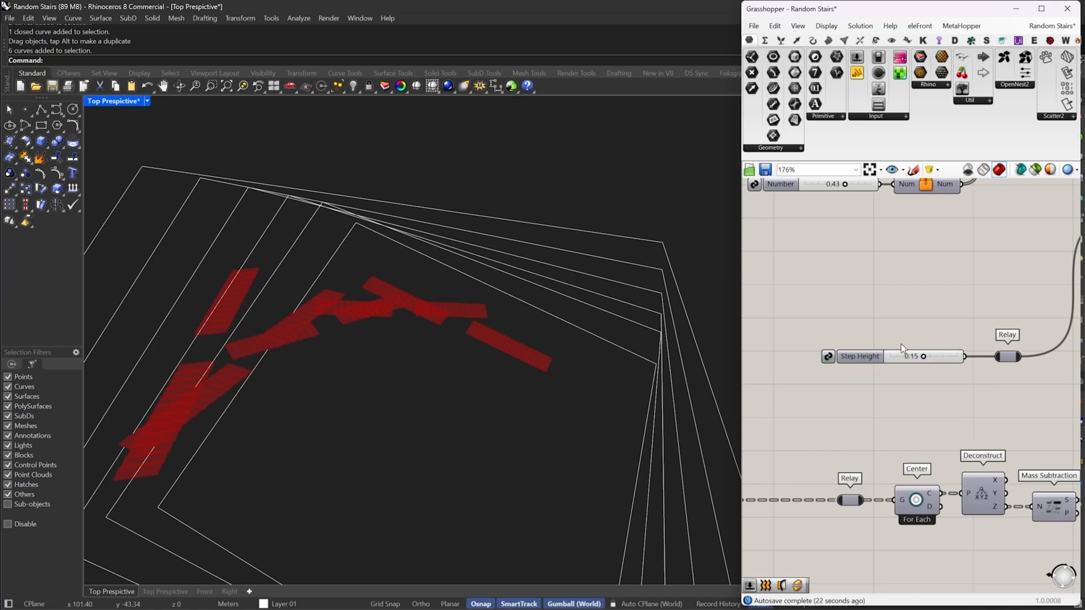
# Turn on the preview of the two List Item components located below the Surface parameter that feeds Explode
pyautogui.scroll(-6, 900, 343)
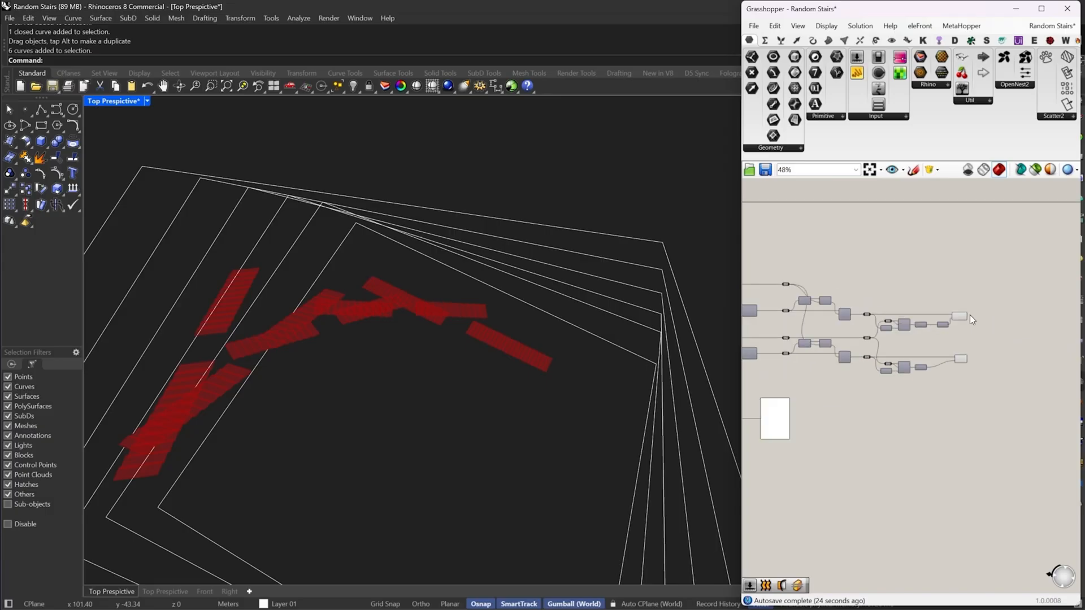
pyautogui.scroll(3, 969, 314)
pyautogui.moveTo(978, 292); pyautogui.dragTo(944, 455)
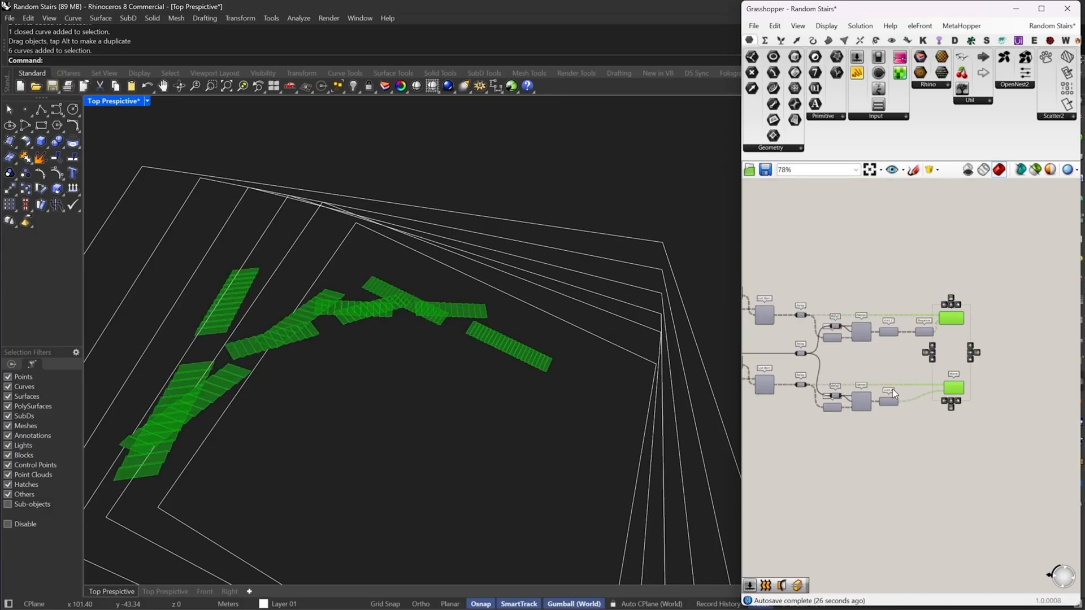
pyautogui.scroll(-6, 893, 390)
pyautogui.moveTo(840, 397); pyautogui.dragTo(955, 390, button='right')
pyautogui.scroll(2, 823, 342)
pyautogui.moveTo(801, 412); pyautogui.dragTo(947, 398, button='right')
pyautogui.scroll(3, 878, 372)
pyautogui.rightClick(898, 308)
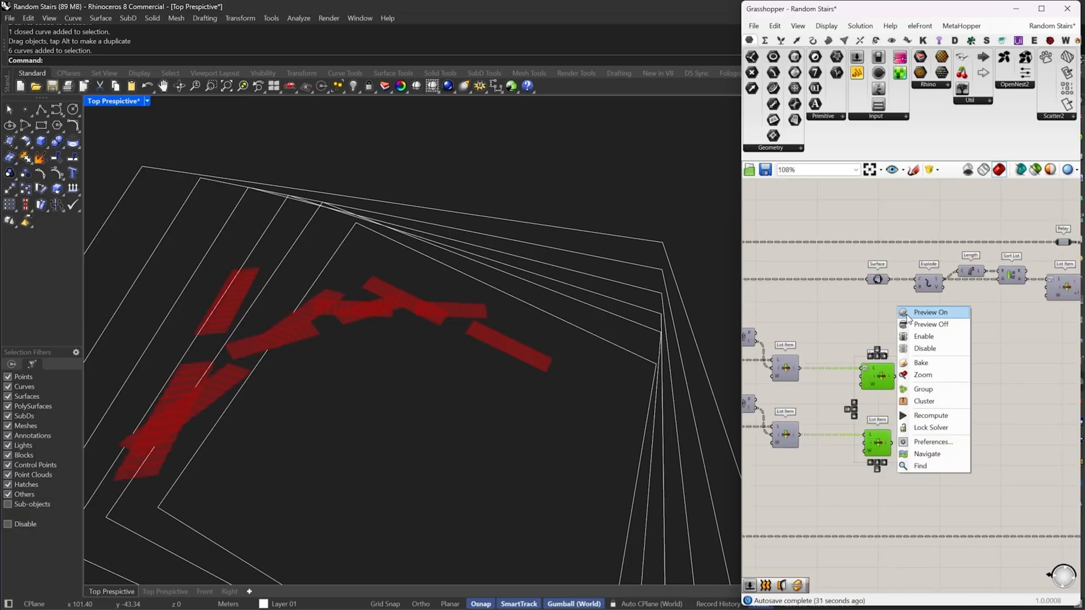
pyautogui.click(927, 313)
# Turn off the preview of the Surface parameter that feeds Explode
pyautogui.scroll(-3, 897, 399)
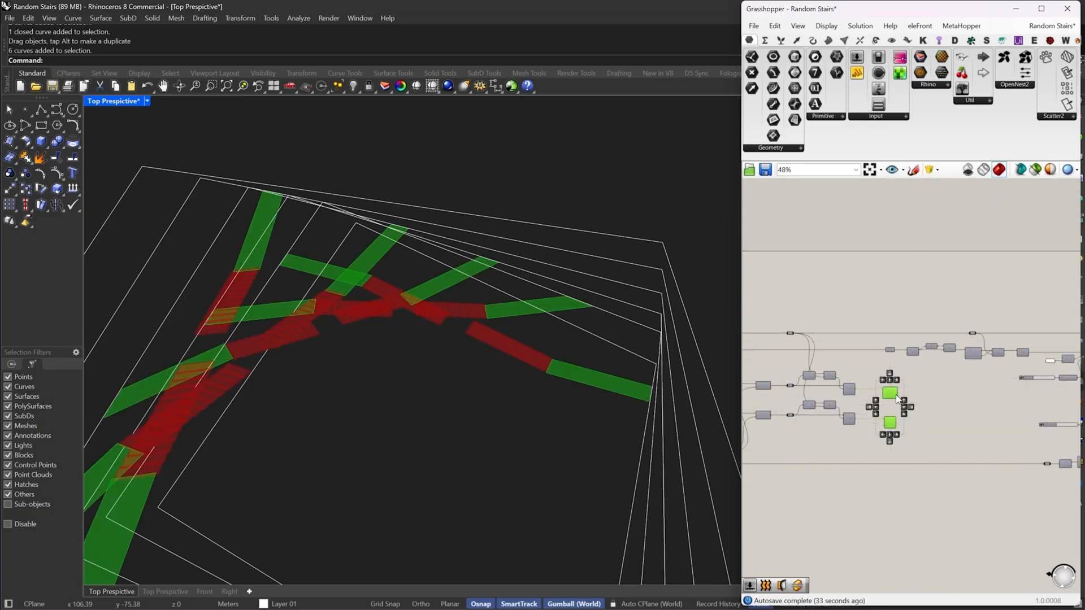
pyautogui.scroll(-3, 916, 395)
pyautogui.moveTo(938, 408); pyautogui.dragTo(1008, 366, button='right')
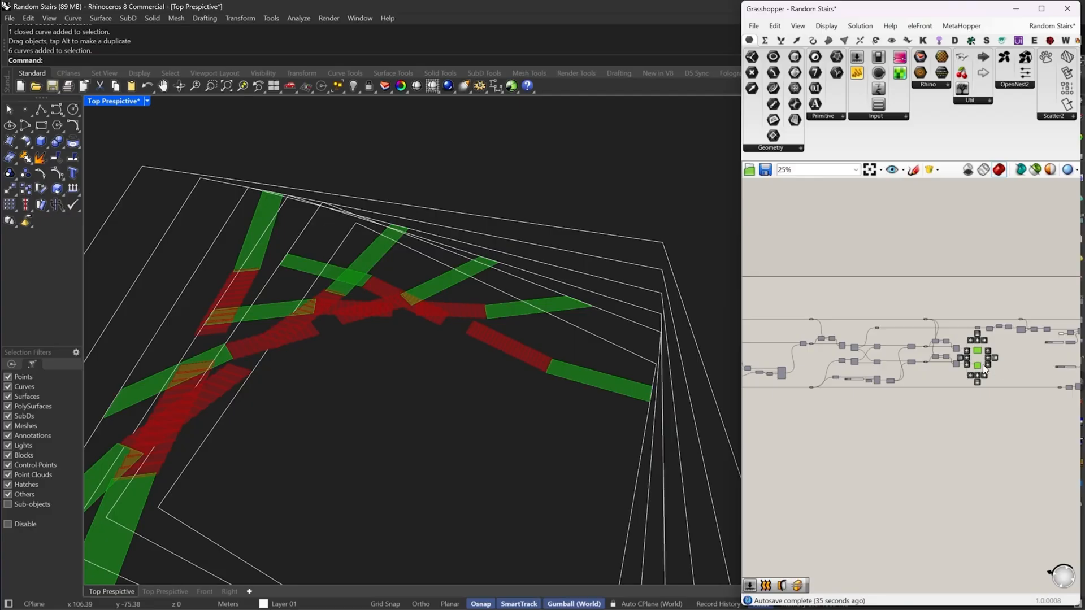
pyautogui.scroll(3, 984, 369)
pyautogui.moveTo(927, 343); pyautogui.dragTo(817, 357, button='right')
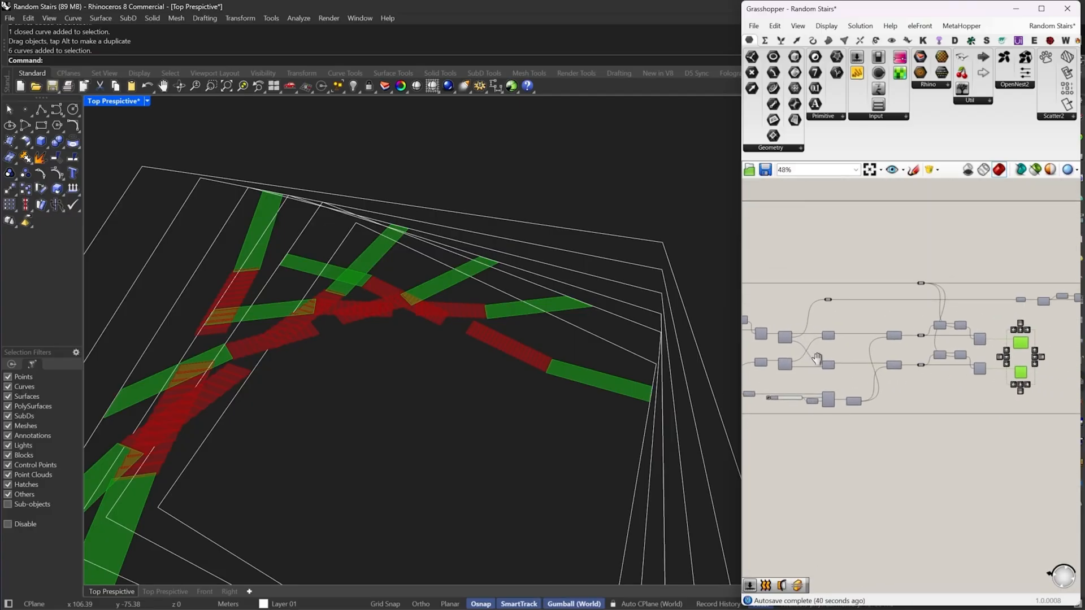
pyautogui.scroll(5, 817, 357)
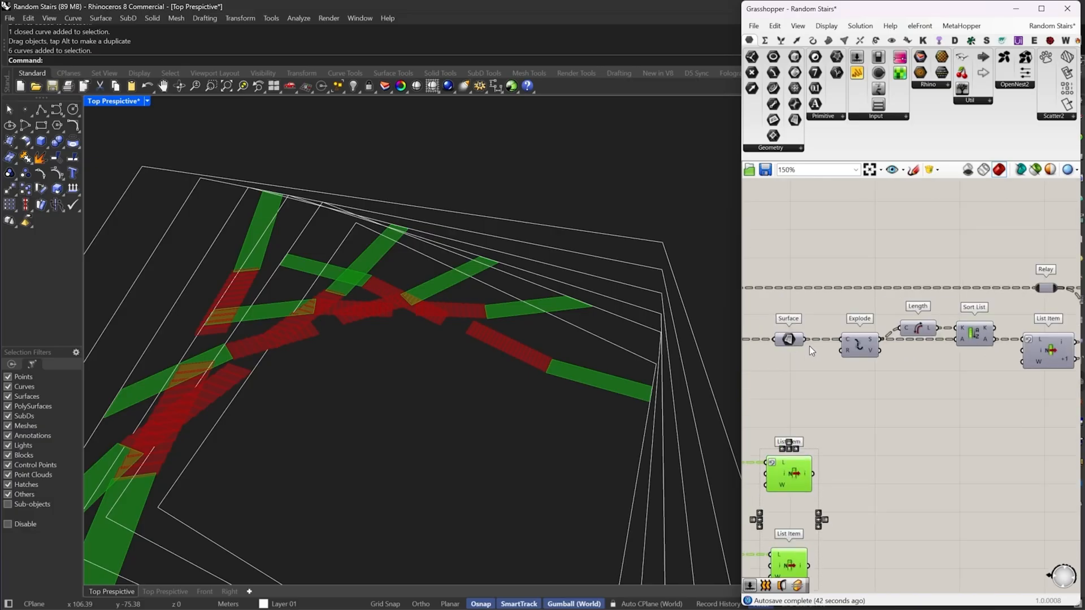
pyautogui.click(789, 339)
pyautogui.rightClick(793, 294)
pyautogui.click(812, 309)
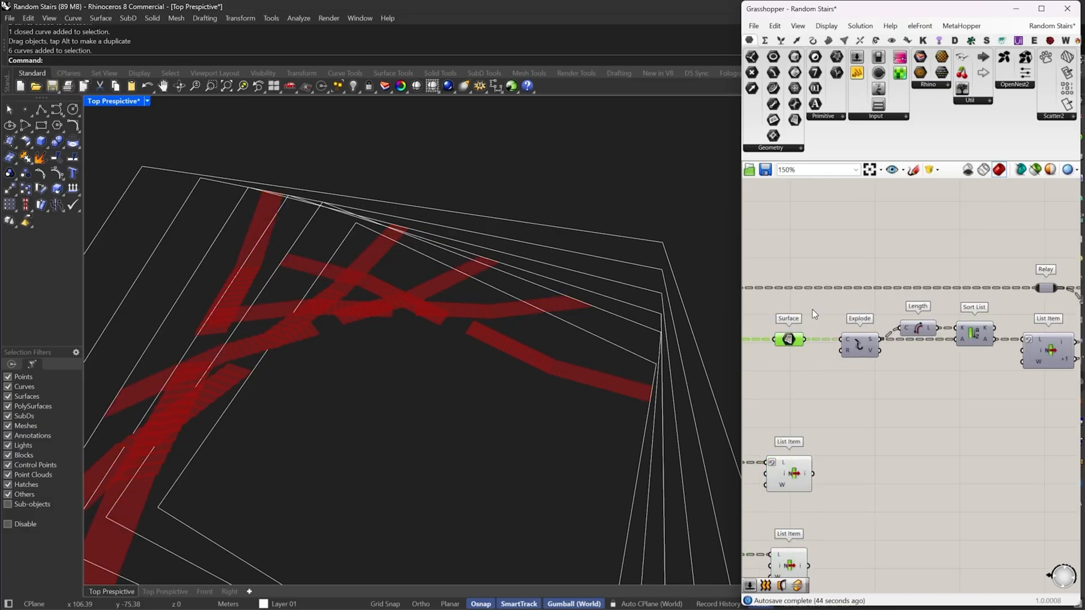
pyautogui.rightClick(812, 309)
pyautogui.click(831, 326)
# Add a Surface parameter, connect List Item's +1 output to it, and place it beside that List Item
pyautogui.scroll(-3, 831, 326)
pyautogui.moveTo(1073, 366); pyautogui.dragTo(893, 350, button='right')
pyautogui.scroll(3, 974, 314)
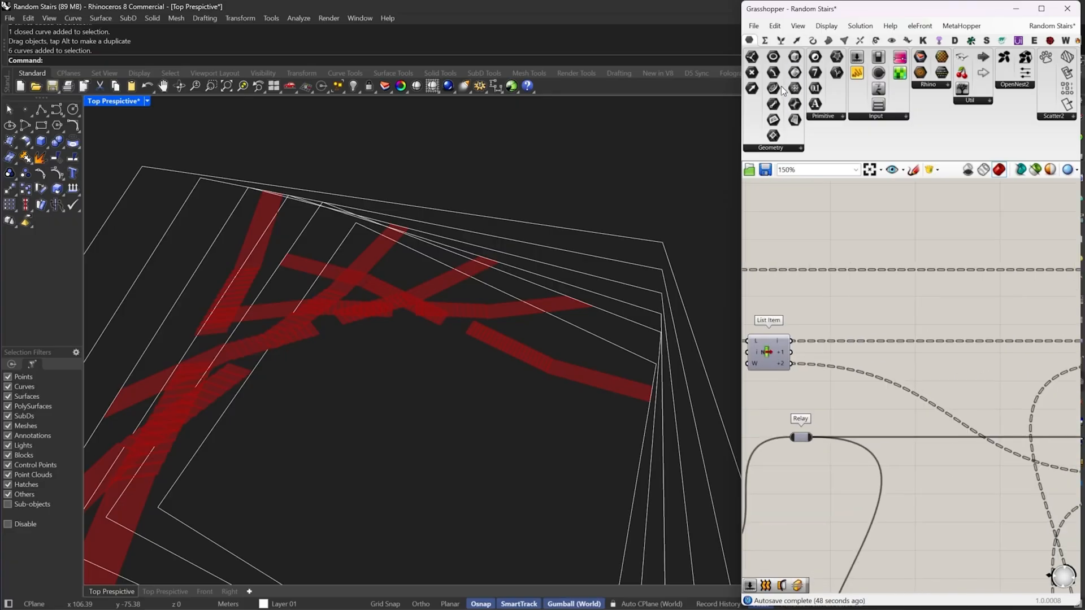
pyautogui.click(866, 278)
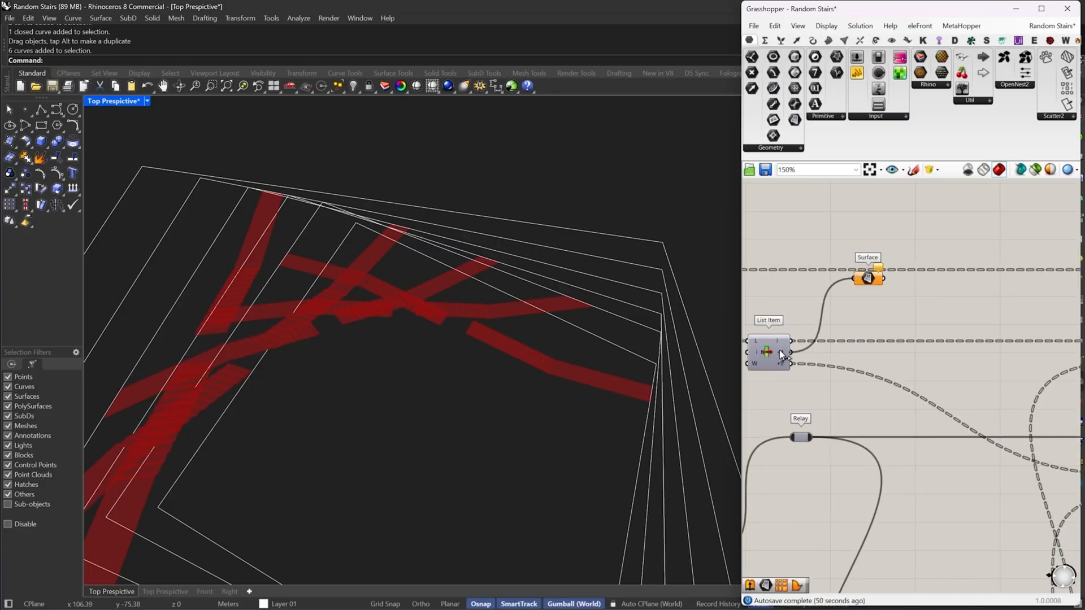
pyautogui.moveTo(779, 351); pyautogui.dragTo(780, 351)
pyautogui.moveTo(871, 282); pyautogui.dragTo(885, 356)
# Move the new Surface parameter above and past the Quad Panels, and insert a relay on its incoming wire
pyautogui.scroll(-4, 921, 352)
pyautogui.moveTo(921, 351); pyautogui.dragTo(830, 331, button='right')
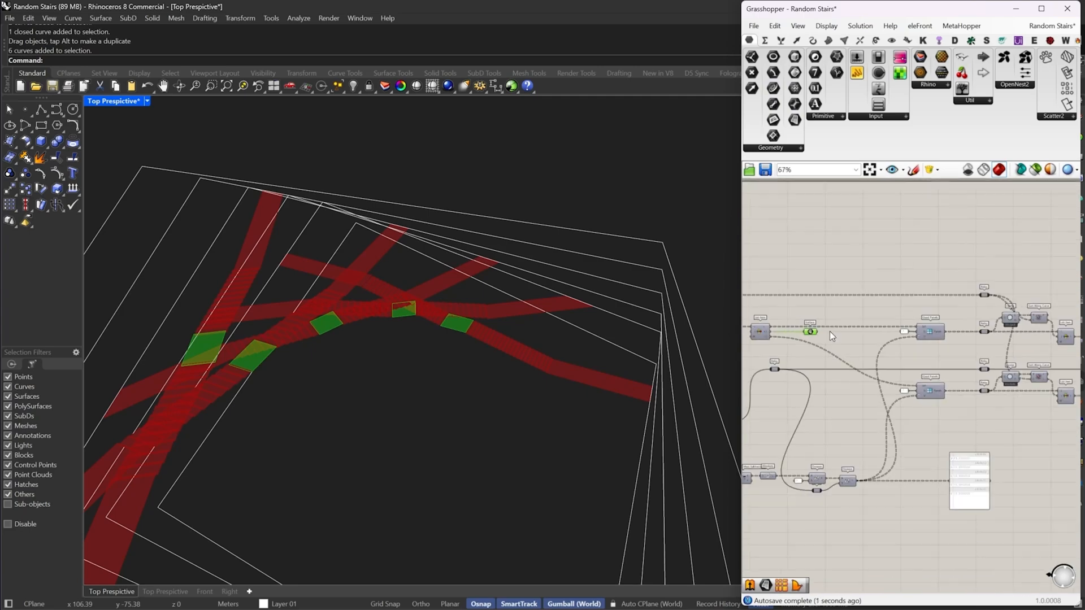
pyautogui.moveTo(809, 331); pyautogui.dragTo(955, 258)
pyautogui.click(986, 256)
pyautogui.doubleClick(987, 255)
pyautogui.scroll(5, 996, 257)
pyautogui.scroll(-3, 972, 265)
pyautogui.moveTo(1001, 284); pyautogui.dragTo(806, 265, button='right')
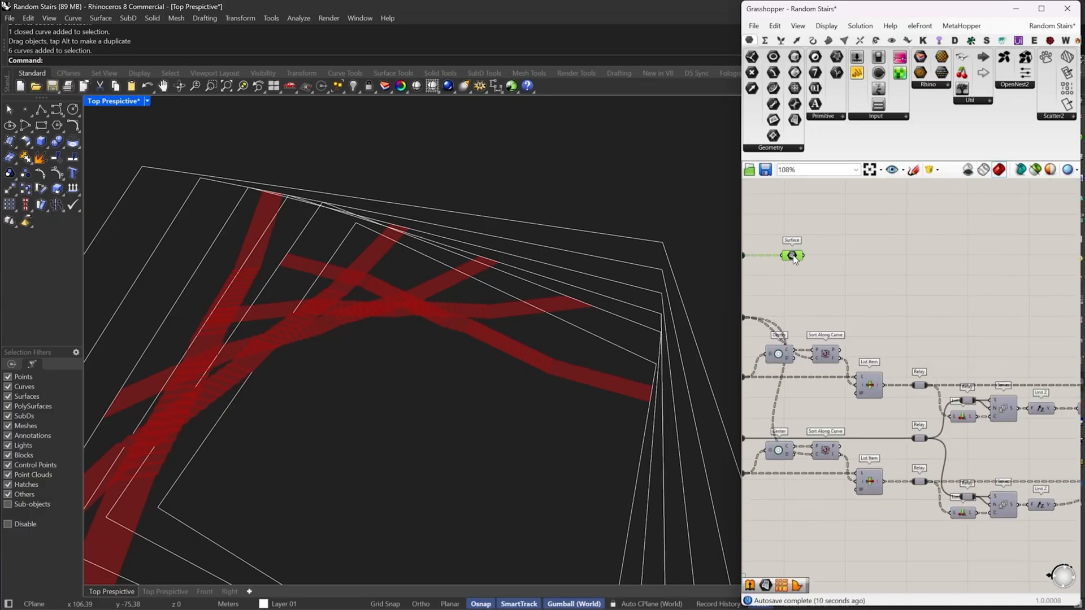
# Move the Surface parameter above the two Move components, and combine it with both Move geometry outputs in a new Merge component
pyautogui.moveTo(793, 259); pyautogui.dragTo(1030, 258)
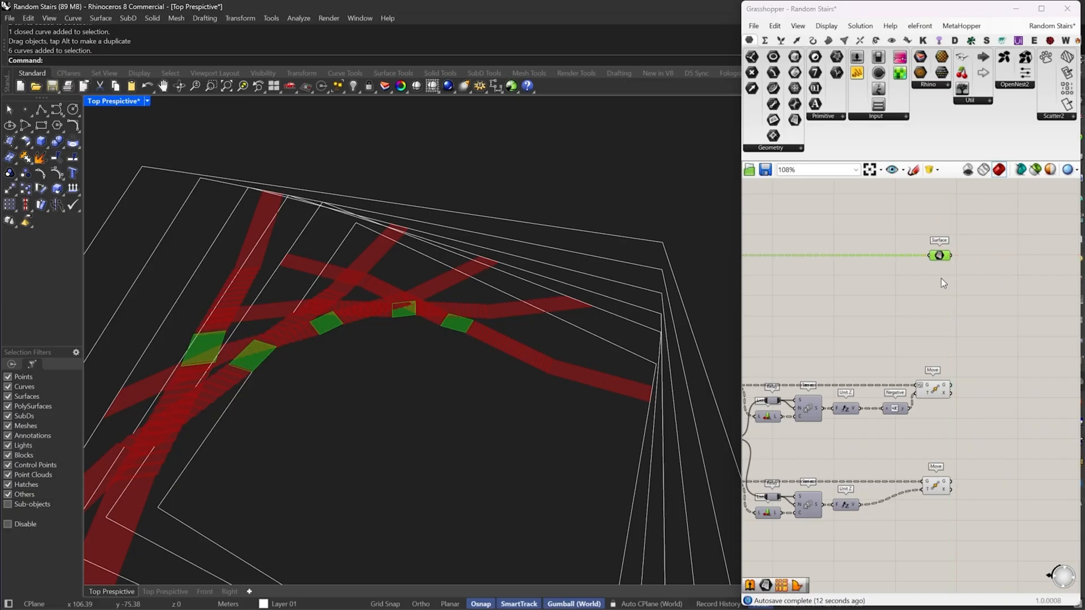
pyautogui.moveTo(992, 354); pyautogui.dragTo(887, 355, button='right')
pyautogui.doubleClick(887, 355)
pyautogui.write('me')
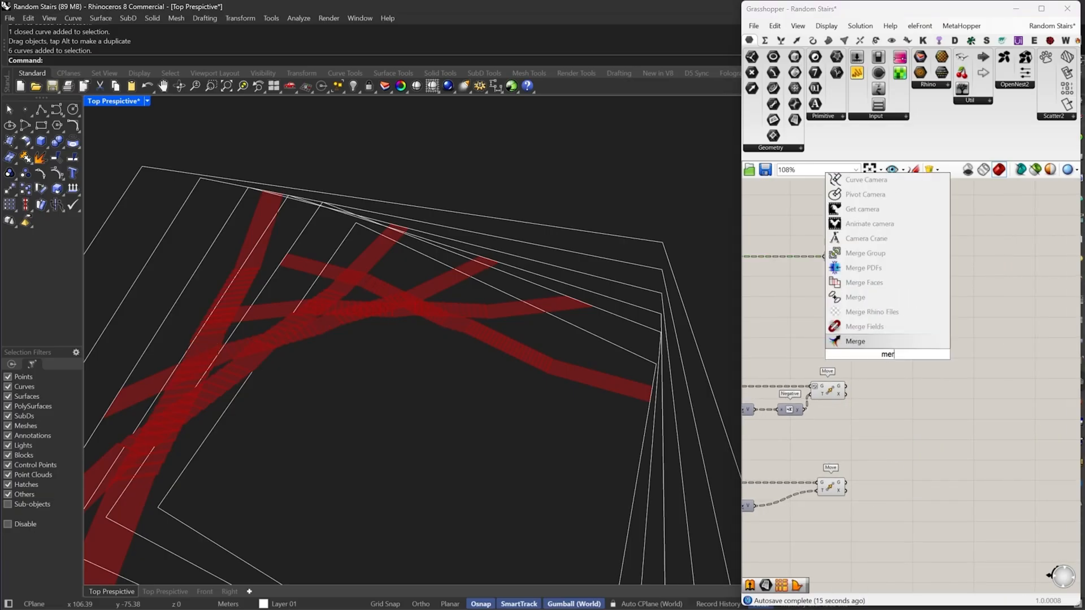
pyautogui.click(880, 340)
pyautogui.moveTo(874, 350); pyautogui.dragTo(844, 252)
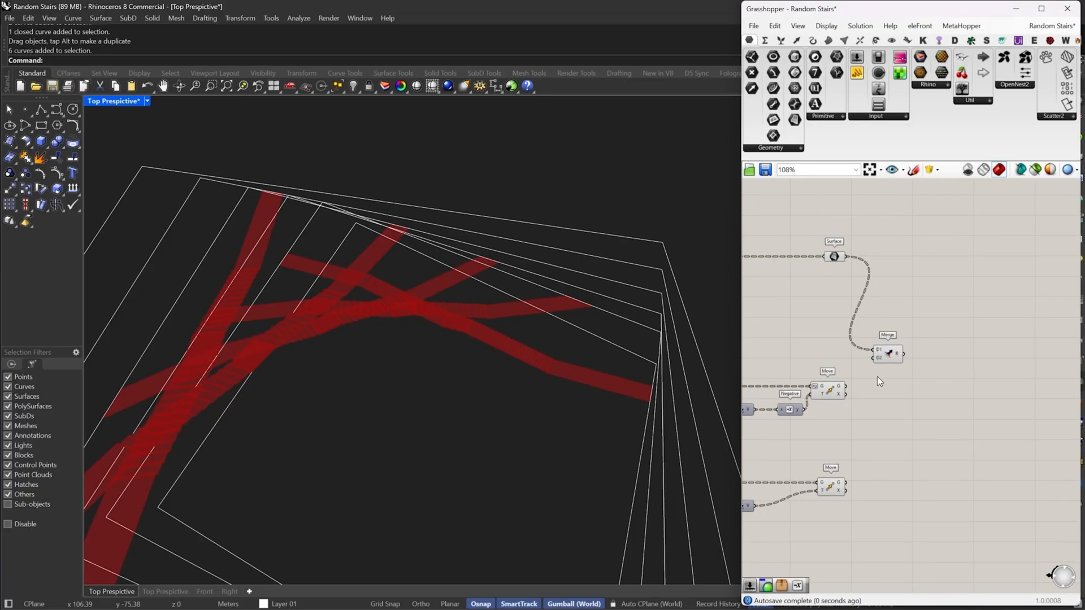
pyautogui.moveTo(870, 361); pyautogui.dragTo(844, 483)
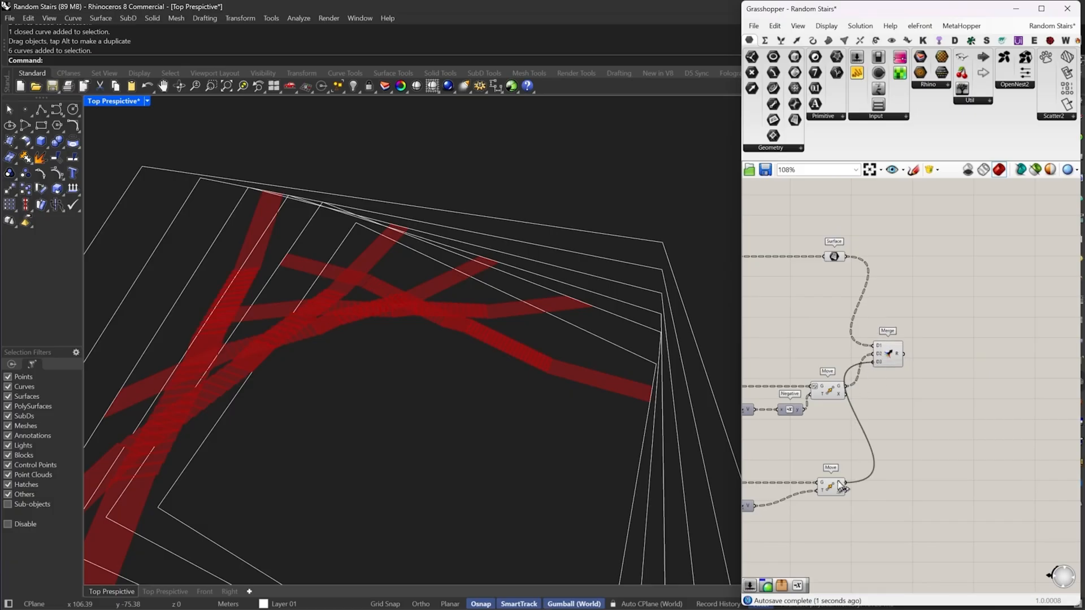
# Simplify the D1, D2 and D3 inputs of the Merge component
pyautogui.scroll(5, 889, 364)
pyautogui.moveTo(903, 338); pyautogui.dragTo(974, 381, button='right')
pyautogui.rightClick(930, 367)
pyautogui.click(955, 448)
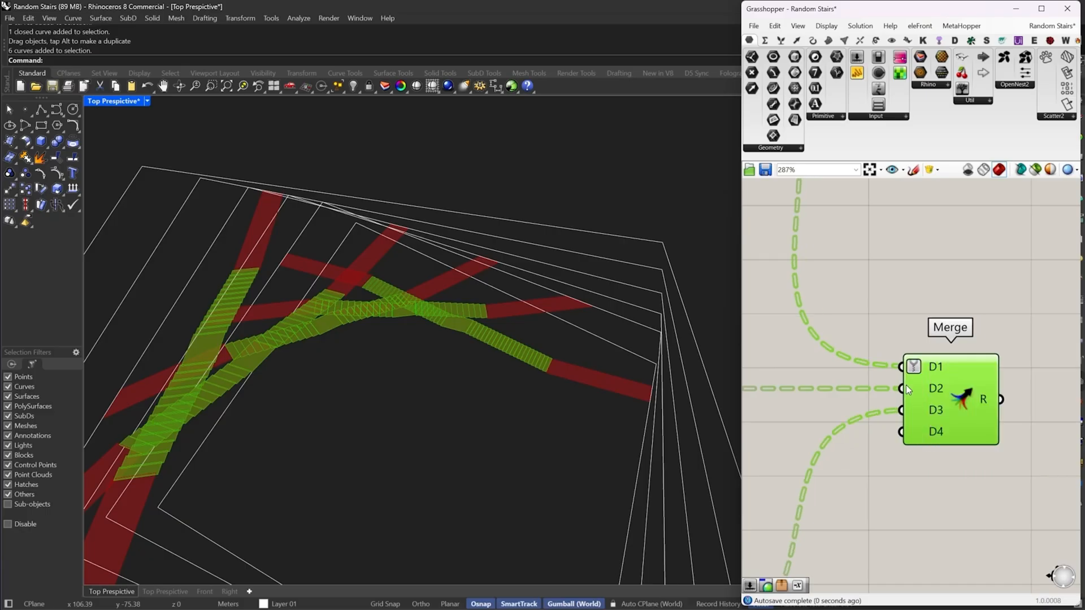
pyautogui.rightClick(907, 387)
pyautogui.click(936, 480)
pyautogui.rightClick(916, 408)
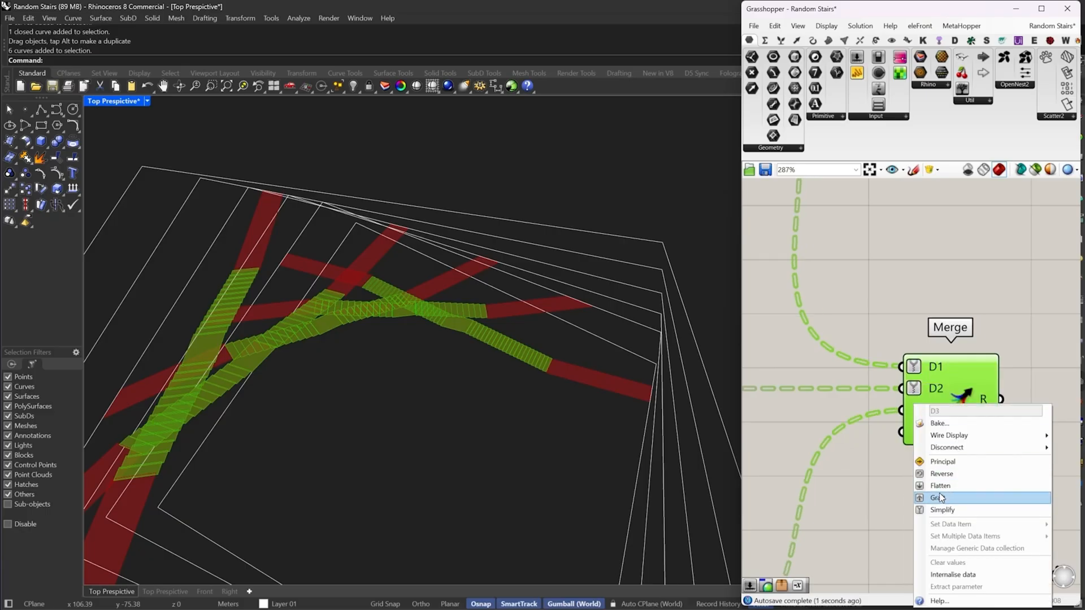
pyautogui.click(943, 500)
# Remove the unused D4 input from the Merge component
pyautogui.moveTo(988, 395)
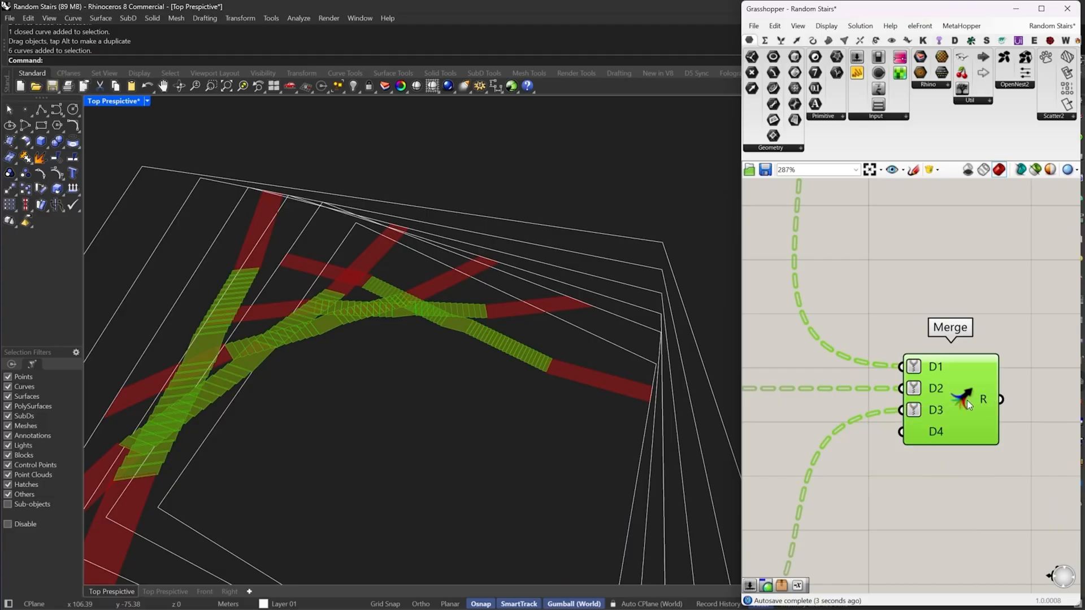
pyautogui.scroll(3, 949, 426)
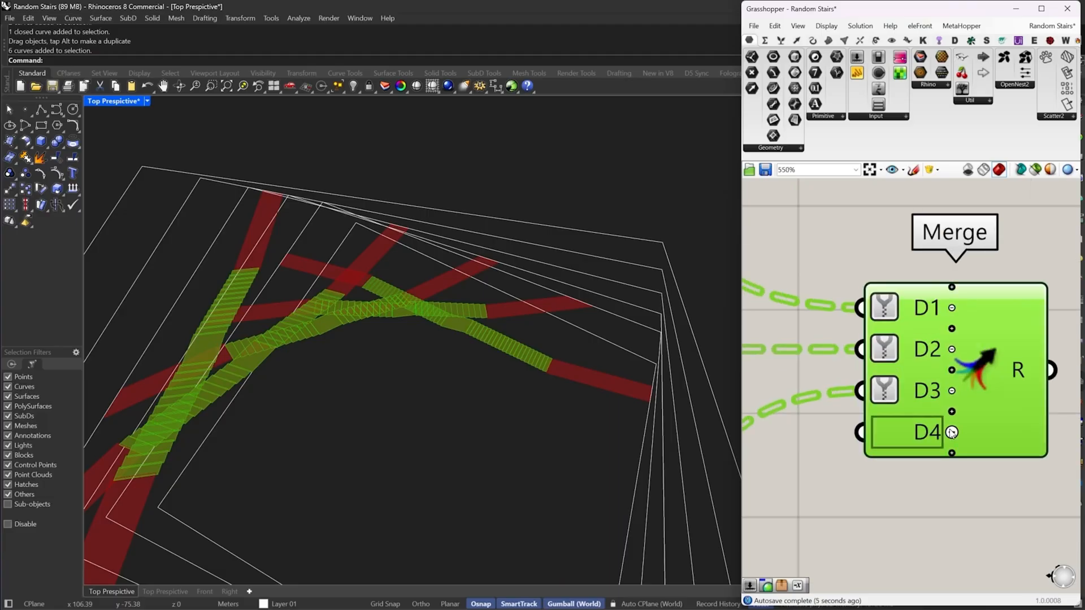
pyautogui.scroll(-3, 960, 378)
pyautogui.moveTo(1000, 365); pyautogui.dragTo(883, 350, button='right')
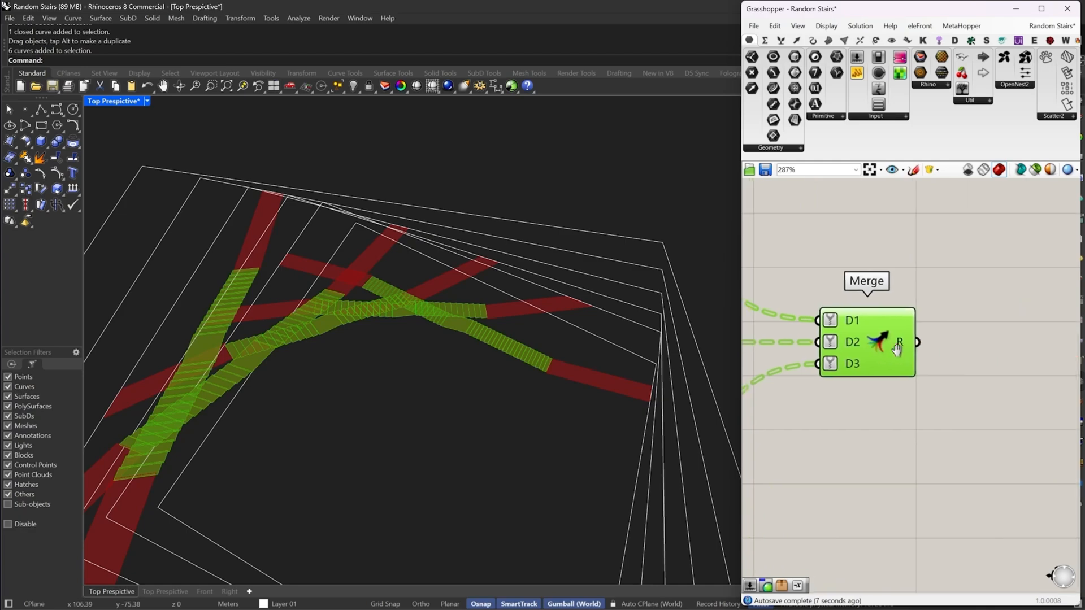
# Add an Extrude component, connect Merge's R output to its B input, and place it well beyond the Merge
pyautogui.click(960, 348)
pyautogui.doubleClick(960, 348)
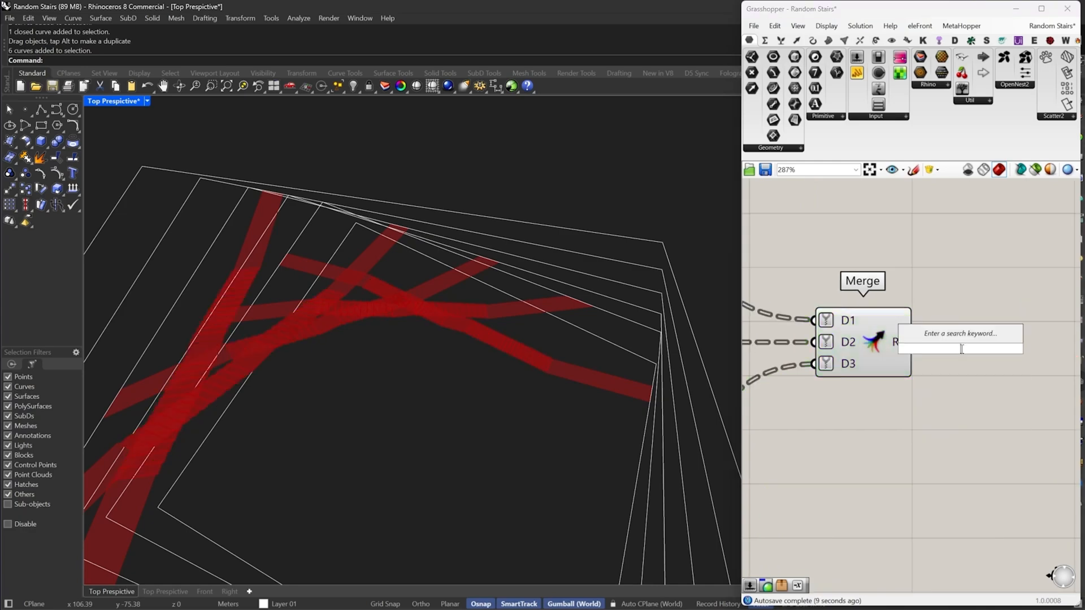
pyautogui.doubleClick(977, 345)
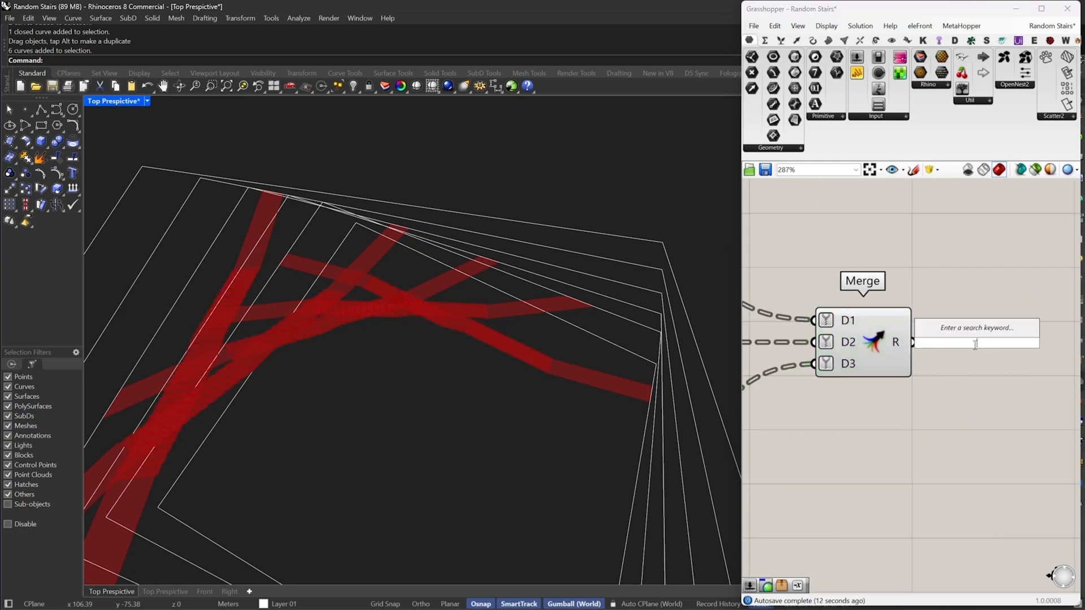
pyautogui.write('extr')
pyautogui.click(962, 328)
pyautogui.moveTo(914, 342); pyautogui.dragTo(940, 332)
pyautogui.moveTo(981, 352); pyautogui.dragTo(1052, 361)
pyautogui.scroll(-2, 1052, 360)
pyautogui.moveTo(1052, 360); pyautogui.dragTo(905, 362, button='right')
pyautogui.moveTo(905, 361); pyautogui.dragTo(1048, 364)
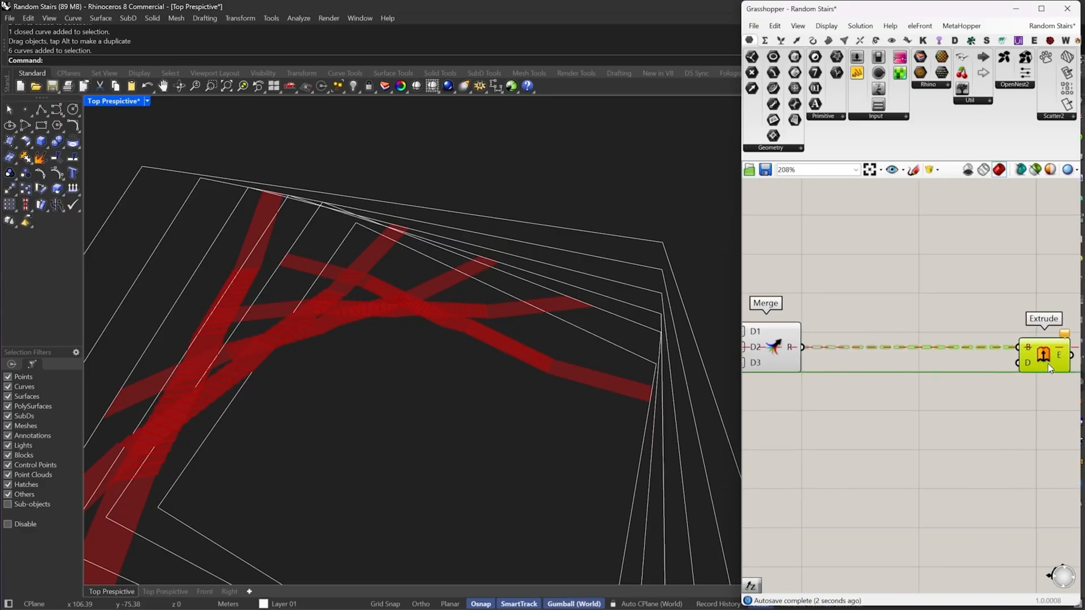
# Add a Unit Z component in the space between the Merge and Extrude components
pyautogui.doubleClick(904, 399)
pyautogui.write('x')
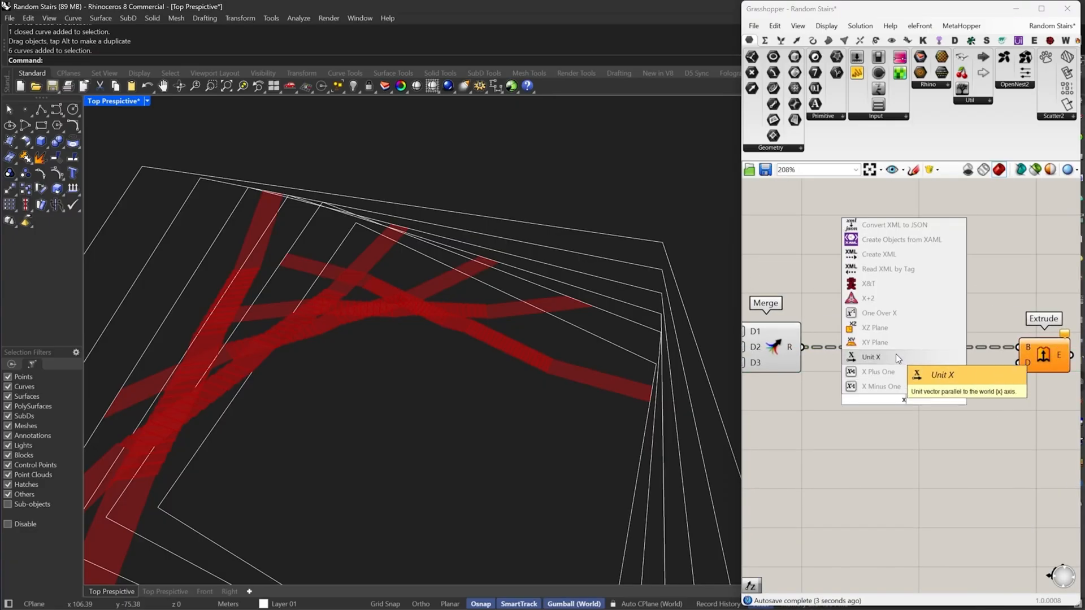
pyautogui.press('BackSpace')
pyautogui.write('z')
pyautogui.click(915, 385)
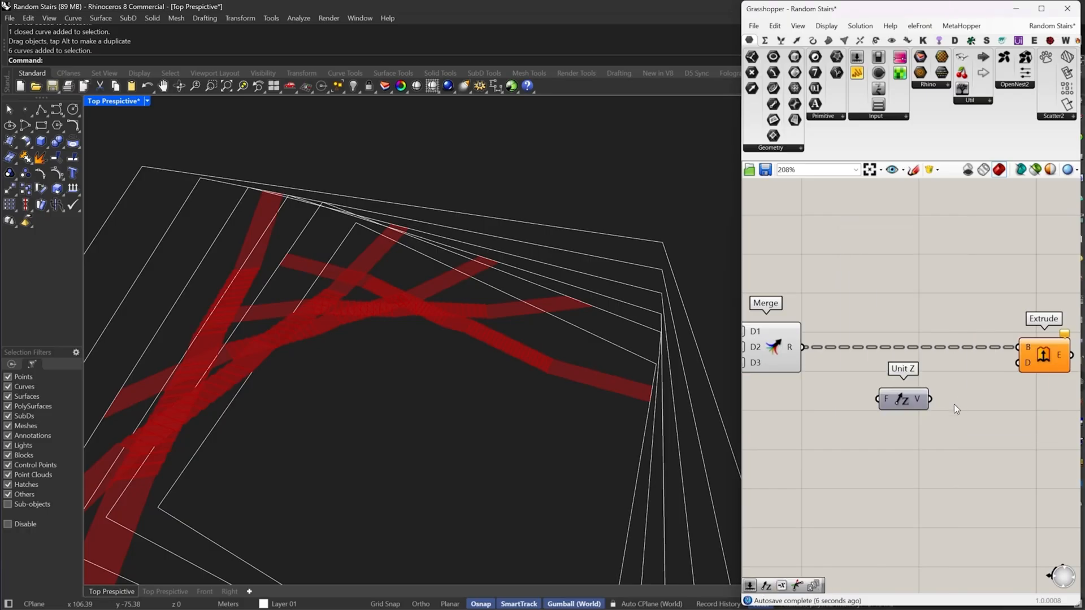
# Add a Negative component between Unit Z and Extrude's direction input, and move the three components farther from Merge
pyautogui.doubleClick(954, 405)
pyautogui.write('neg')
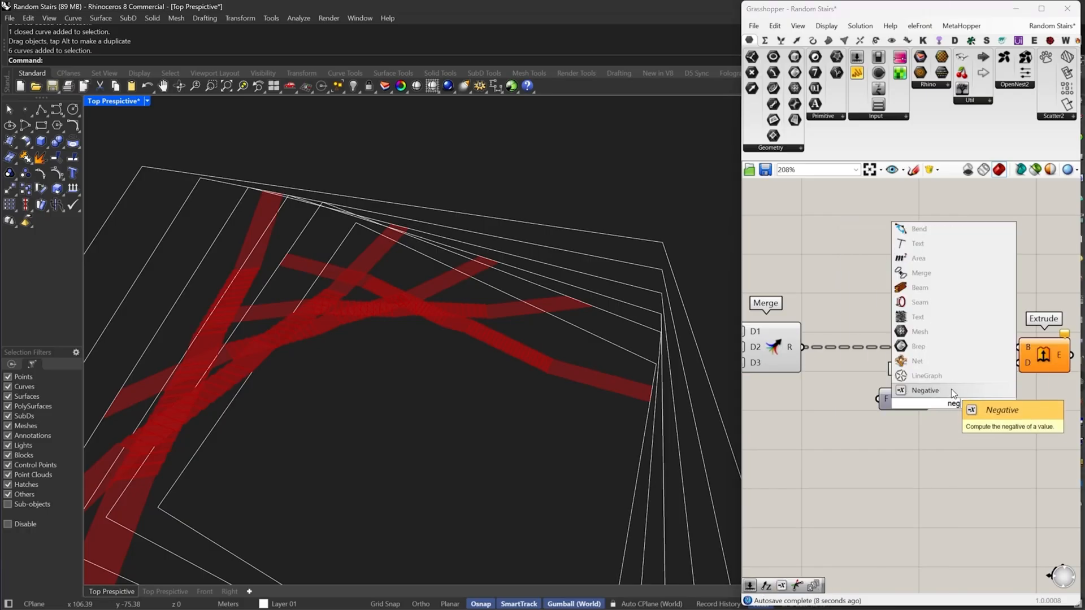
pyautogui.click(951, 390)
pyautogui.moveTo(946, 409); pyautogui.dragTo(1021, 362)
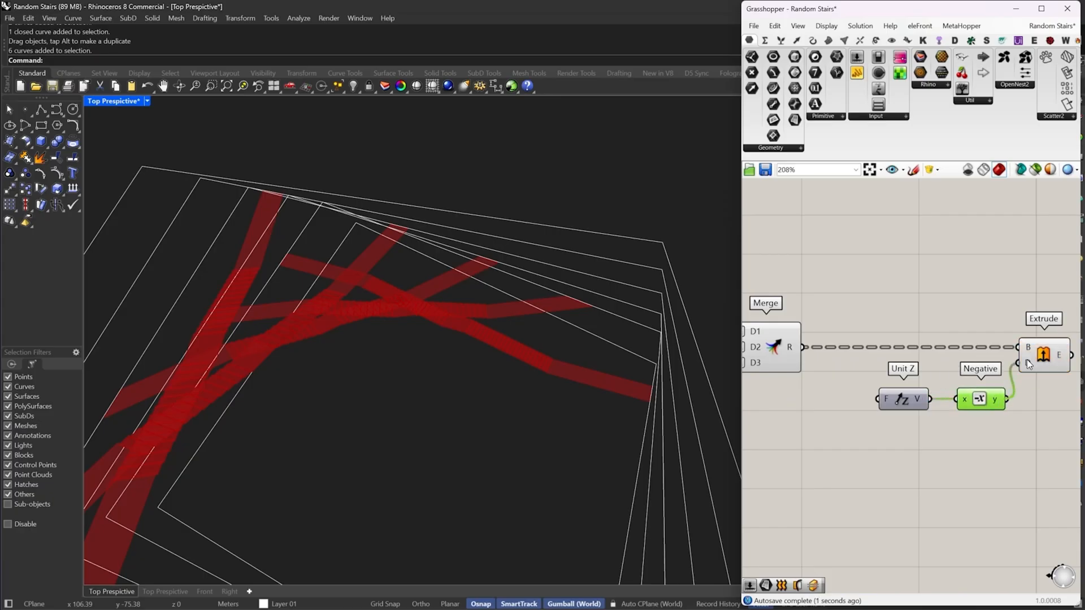
pyautogui.scroll(-3, 913, 356)
pyautogui.moveTo(1002, 410); pyautogui.dragTo(899, 330)
pyautogui.moveTo(984, 356); pyautogui.dragTo(1064, 360)
# Add a number slider of 0.05 as Unit Z's factor, align it beside the component, and inspect the extrusion thickness up close
pyautogui.doubleClick(878, 403)
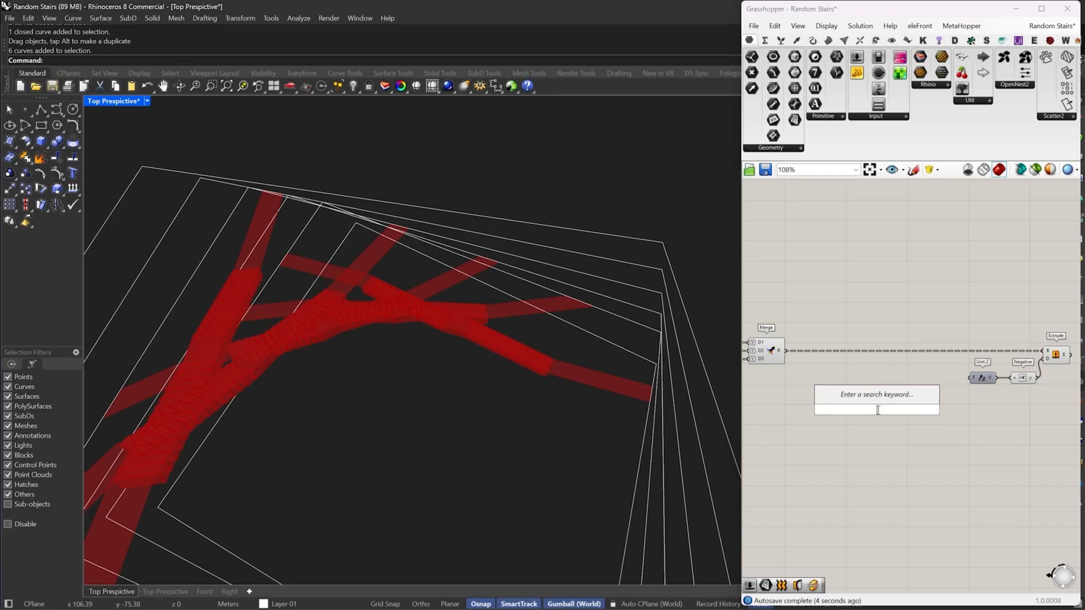
pyautogui.write('.05')
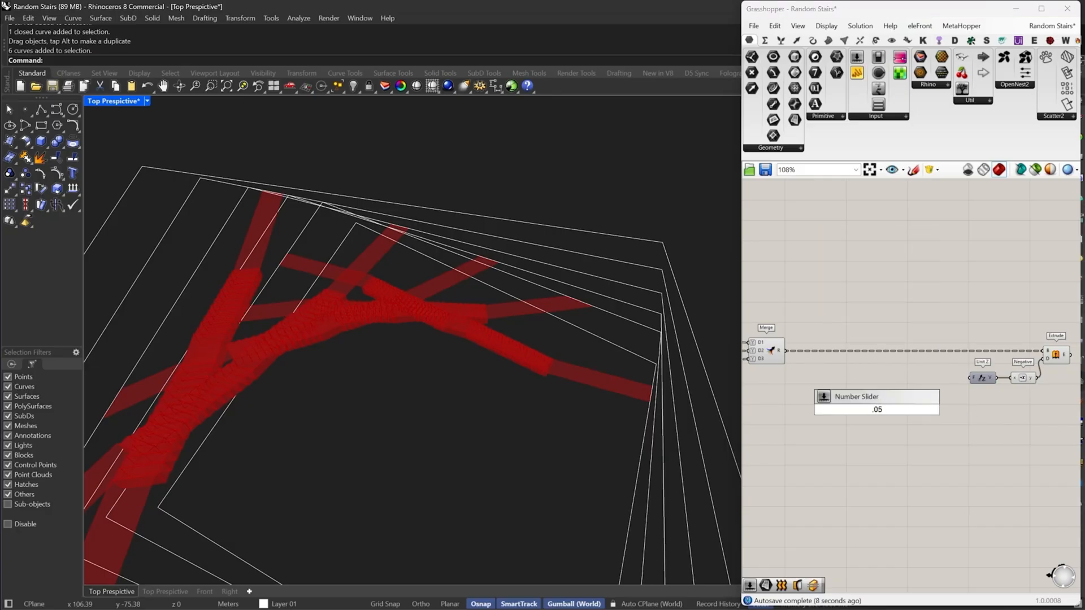
pyautogui.press('Return')
pyautogui.scroll(3, 967, 351)
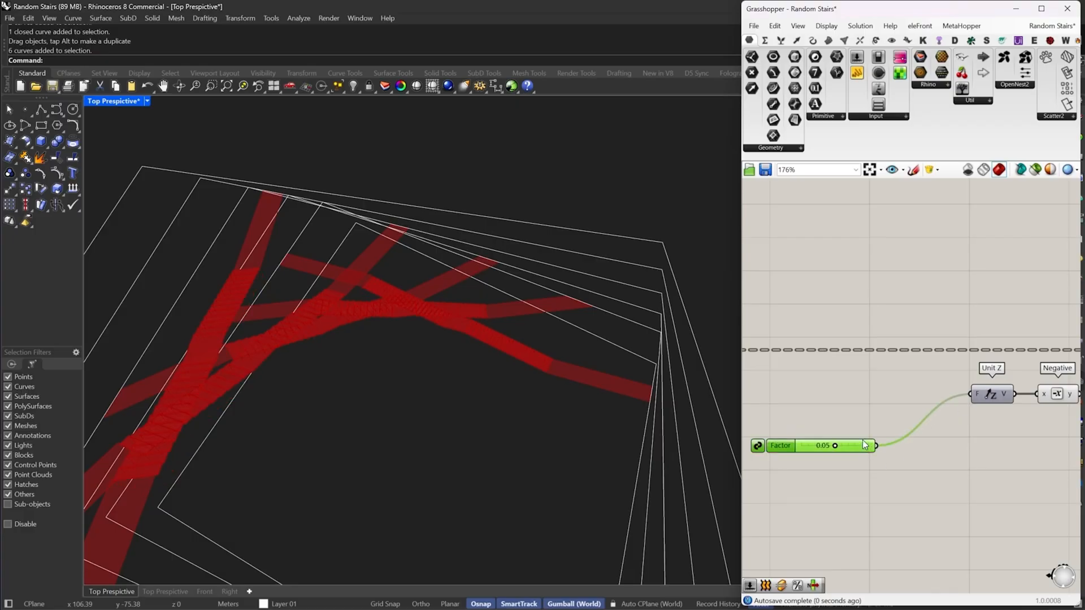
pyautogui.moveTo(862, 443); pyautogui.dragTo(923, 391)
pyautogui.moveTo(968, 390); pyautogui.dragTo(927, 357, button='right')
pyautogui.scroll(8, 445, 349)
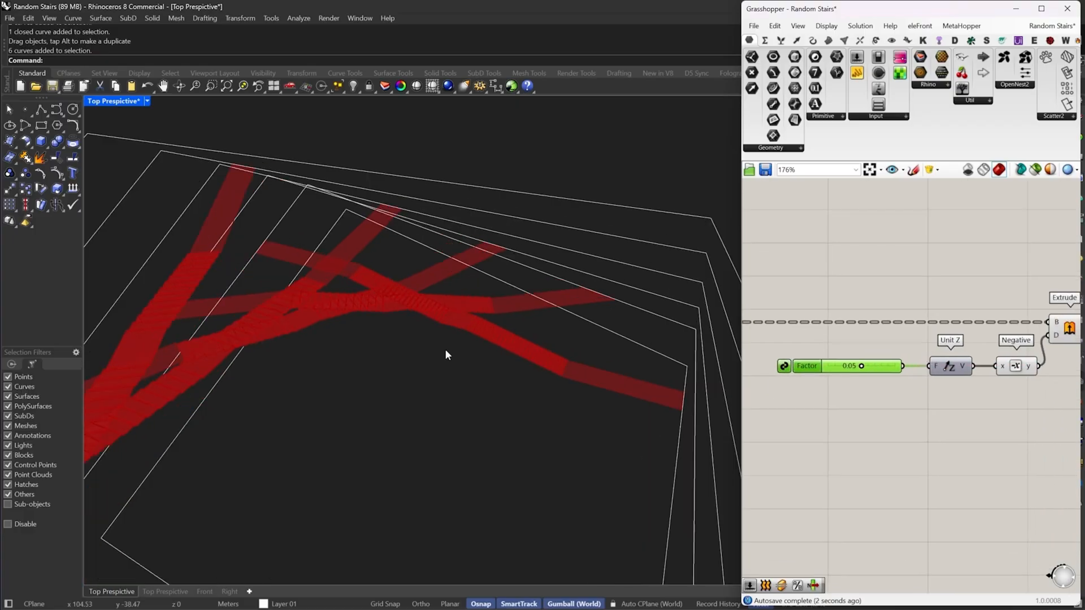
pyautogui.moveTo(552, 373); pyautogui.dragTo(611, 285, button='right')
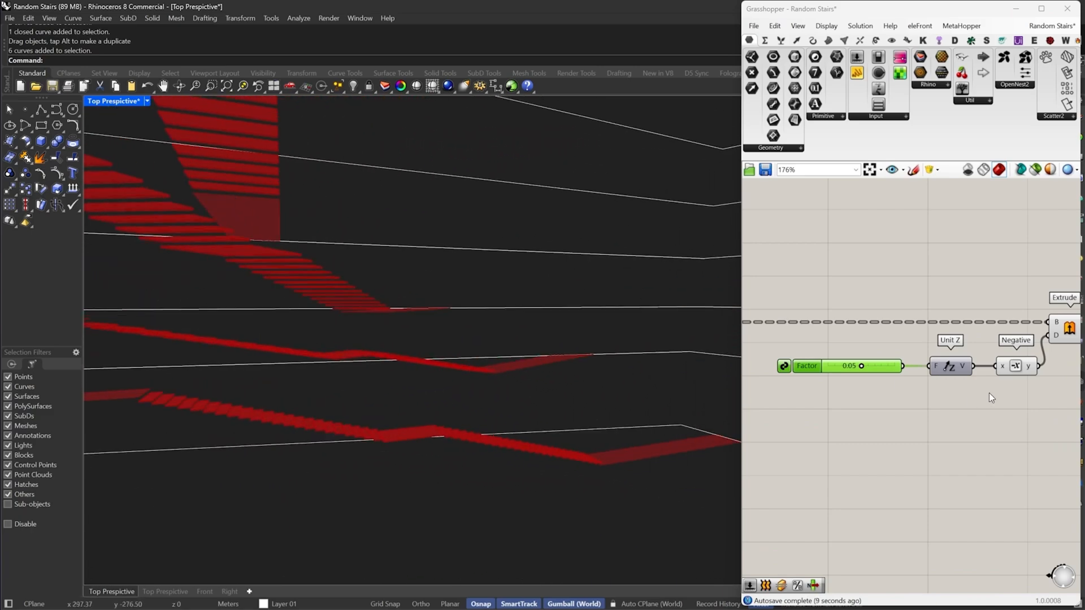
# Turn off the preview of the stair-building components upstream of Extrude
pyautogui.moveTo(1012, 364); pyautogui.dragTo(921, 371, button='right')
pyautogui.click(925, 374)
pyautogui.scroll(-6, 982, 370)
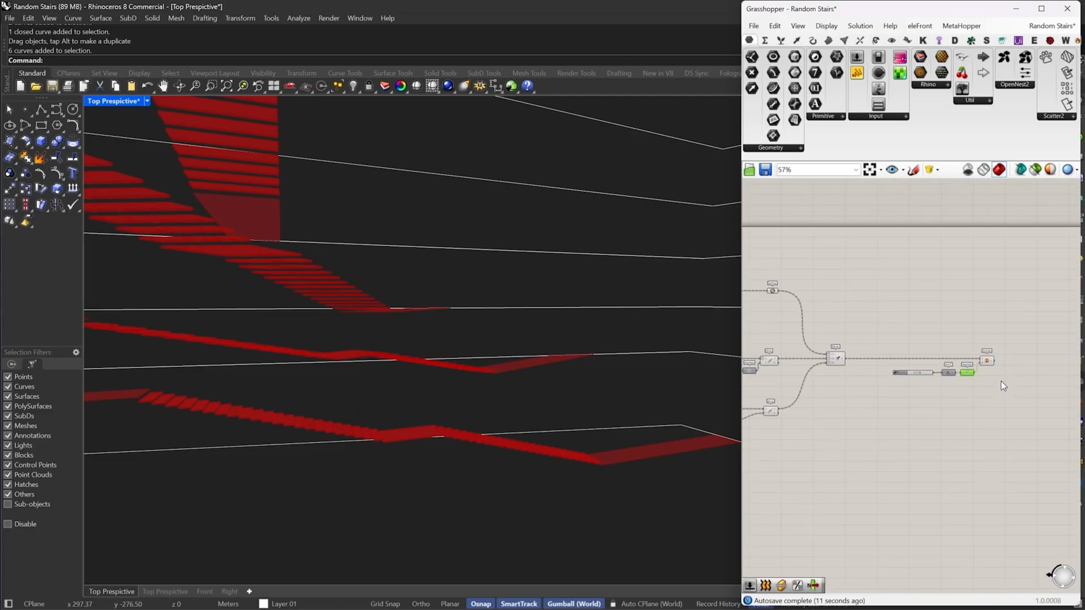
pyautogui.click(934, 396)
pyautogui.moveTo(848, 371); pyautogui.dragTo(972, 378, button='right')
pyautogui.scroll(-4, 972, 378)
pyautogui.moveTo(968, 308); pyautogui.dragTo(786, 473)
pyautogui.rightClick(937, 279)
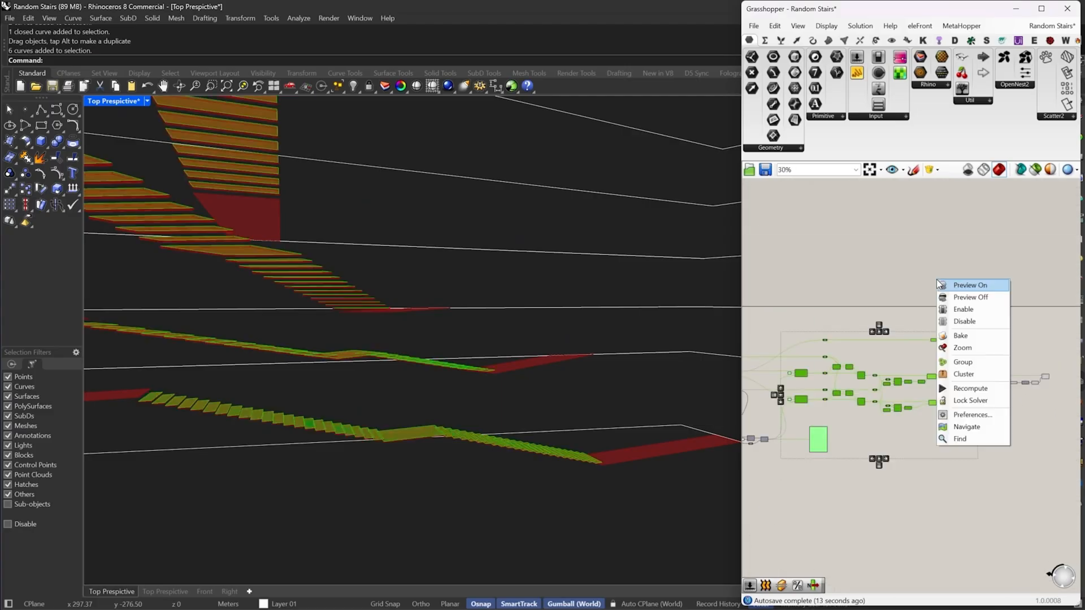
pyautogui.click(972, 295)
pyautogui.click(1006, 316)
# Highlight the Extrude component's output and examine the extruded stair treads from different angles
pyautogui.moveTo(1013, 322); pyautogui.dragTo(936, 330, button='right')
pyautogui.scroll(3, 961, 406)
pyautogui.scroll(6, 962, 406)
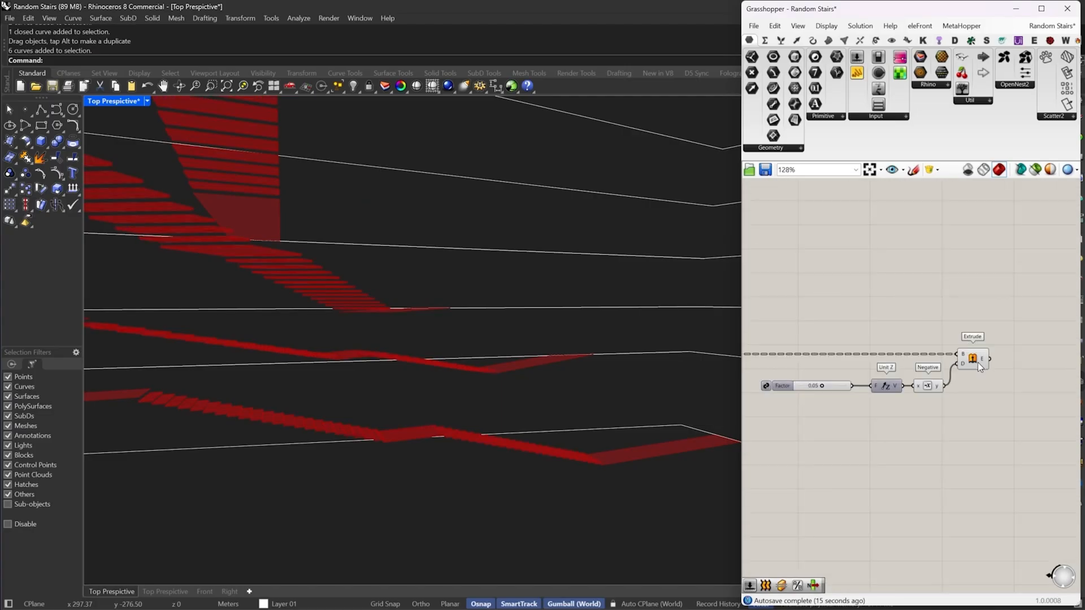
pyautogui.click(979, 361)
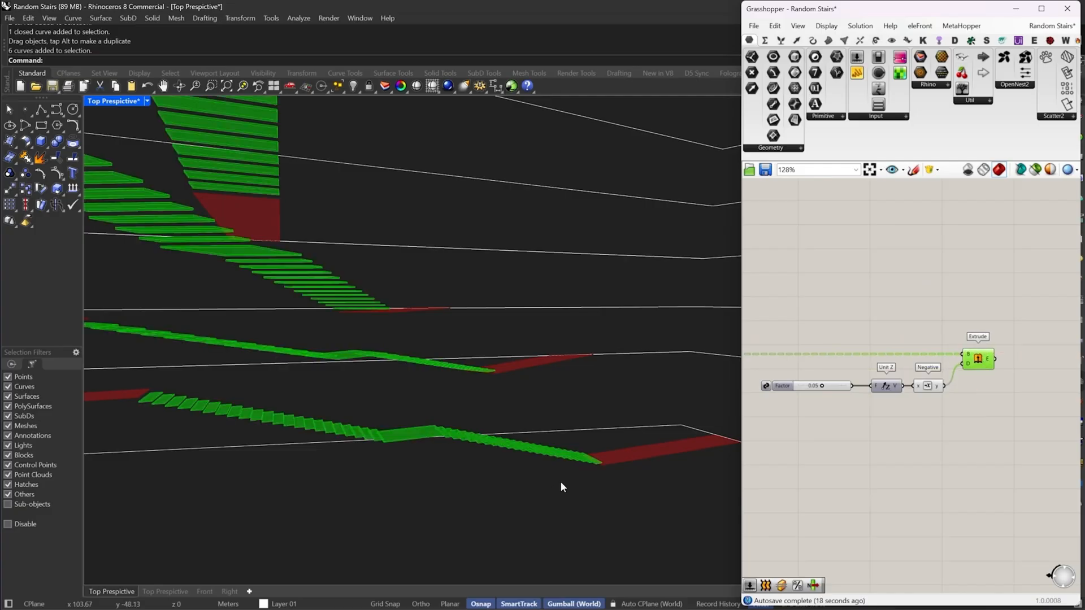
pyautogui.scroll(-10, 568, 462)
pyautogui.moveTo(494, 424); pyautogui.dragTo(473, 356, button='right')
pyautogui.moveTo(567, 329); pyautogui.dragTo(680, 355, button='right')
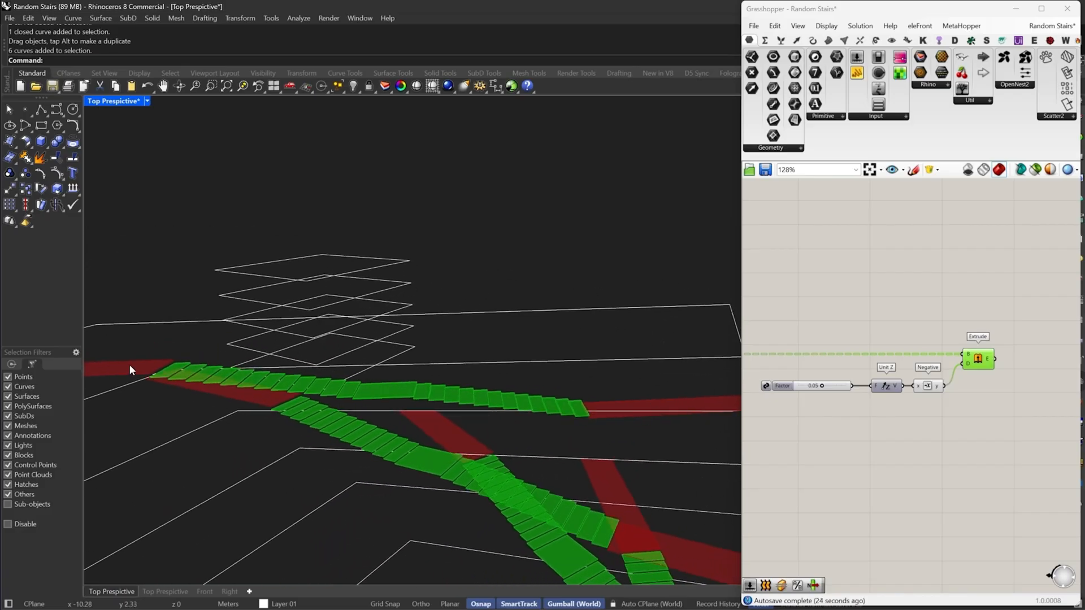
# Add a Brep parameter fed by the Extrude output and turn off the preview of the selected components
pyautogui.scroll(-8, 1020, 370)
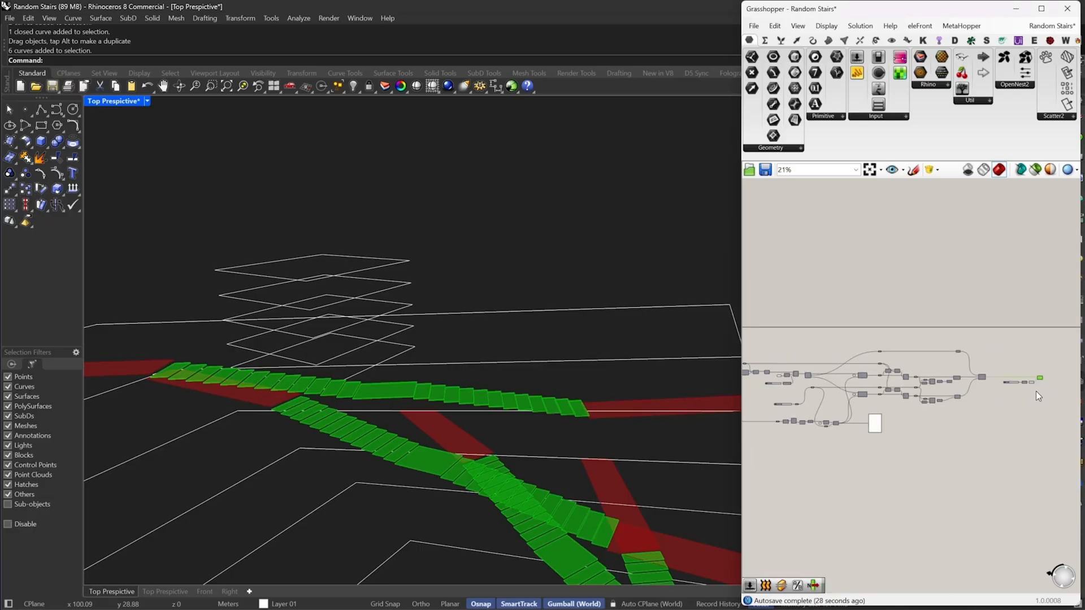
pyautogui.moveTo(1036, 391); pyautogui.dragTo(999, 388, button='right')
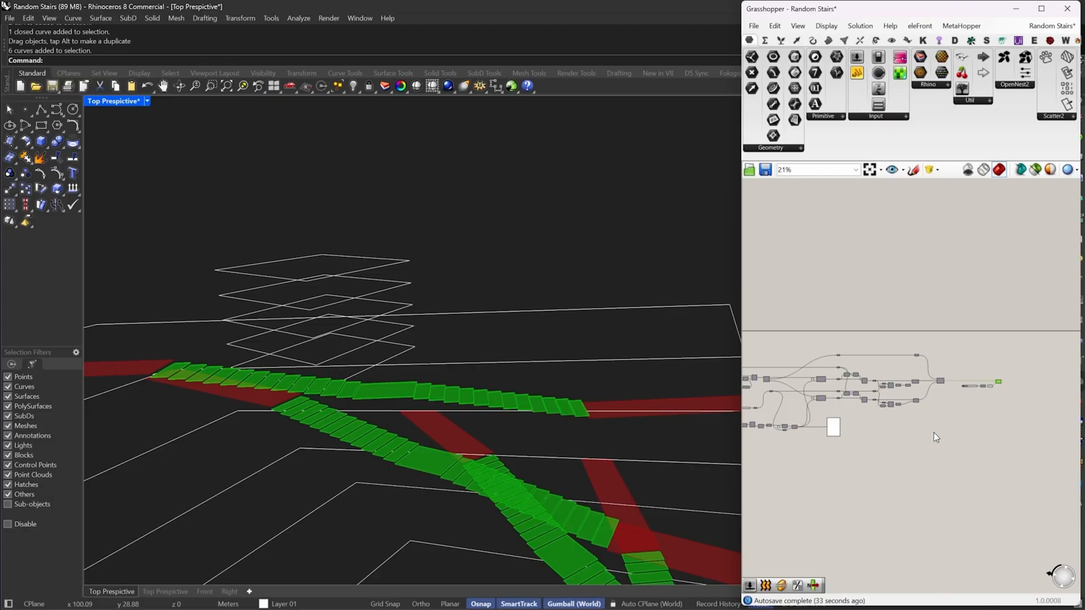
pyautogui.scroll(3, 995, 390)
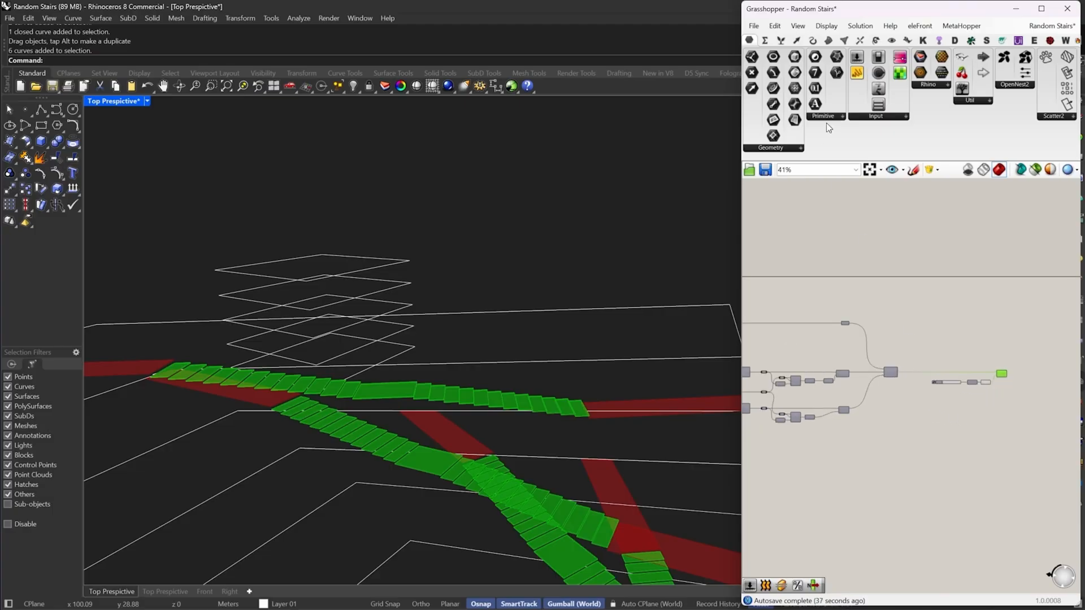
pyautogui.scroll(6, 1043, 361)
pyautogui.click(1043, 381)
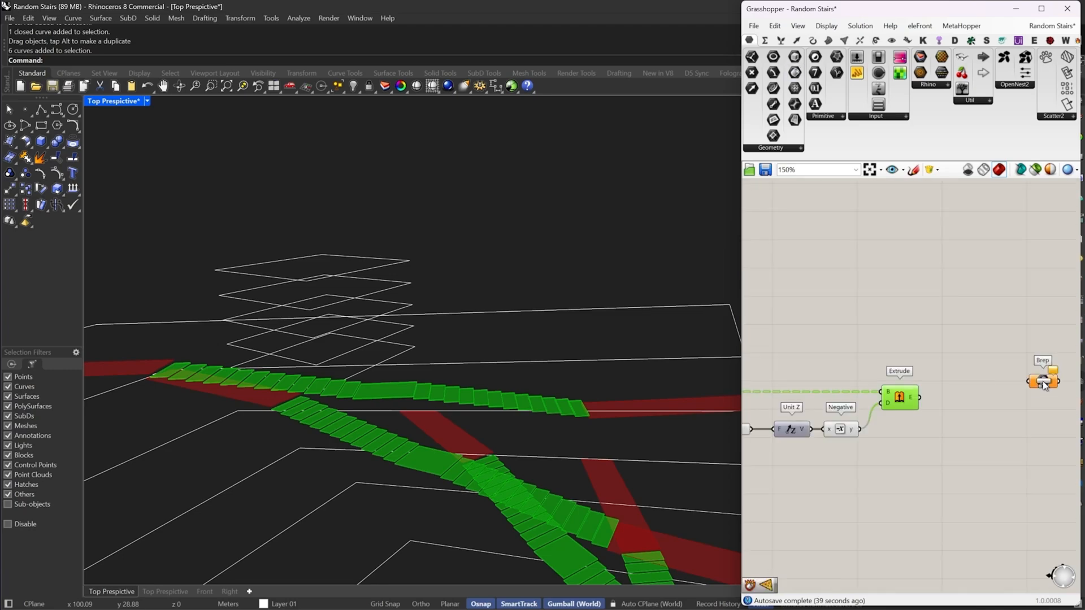
pyautogui.moveTo(1028, 382); pyautogui.dragTo(1041, 399)
pyautogui.scroll(-6, 1042, 399)
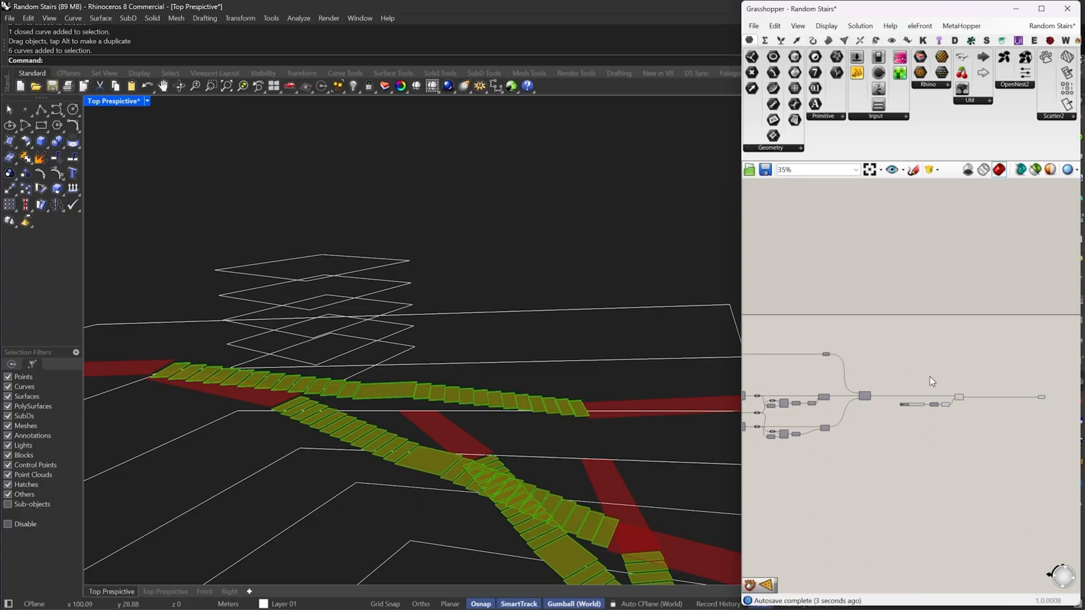
pyautogui.rightClick(910, 335)
pyautogui.click(924, 351)
# Find and select the two stacked List Item components, and examine the end panels they output around the stairs
pyautogui.scroll(5, 836, 401)
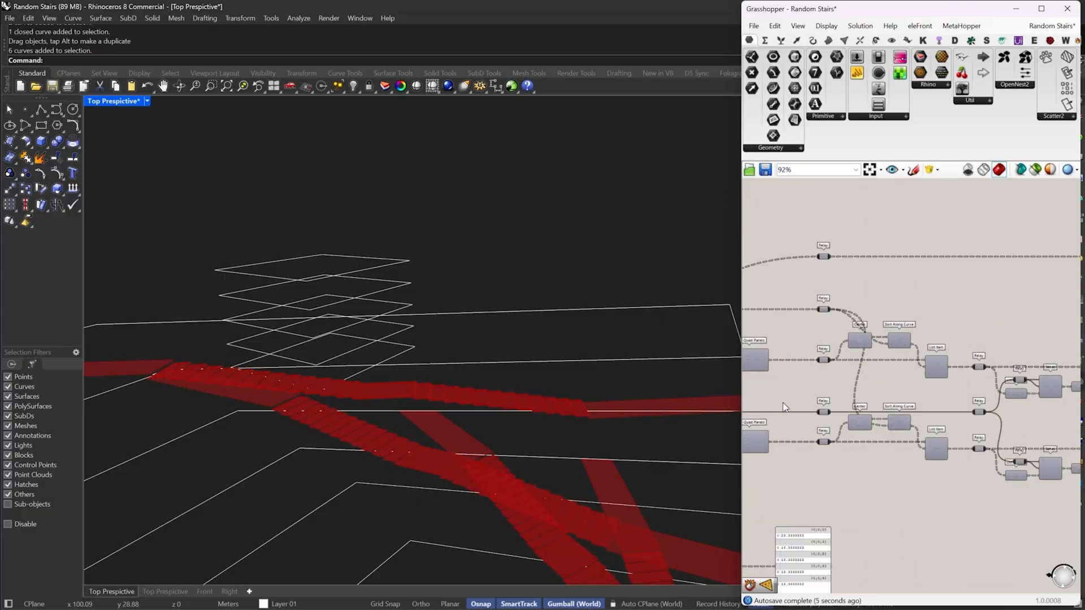
pyautogui.moveTo(782, 403); pyautogui.dragTo(928, 376, button='right')
pyautogui.scroll(-5, 913, 366)
pyautogui.moveTo(824, 371); pyautogui.dragTo(974, 352, button='right')
pyautogui.scroll(3, 866, 343)
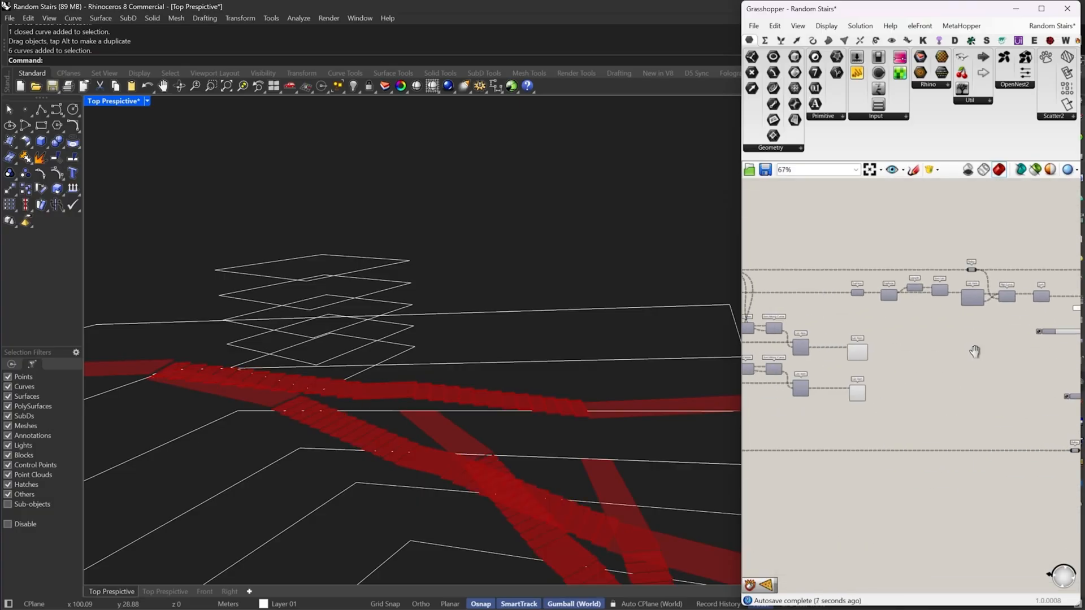
pyautogui.scroll(2, 904, 359)
pyautogui.click(857, 408)
pyautogui.moveTo(911, 315); pyautogui.dragTo(839, 411)
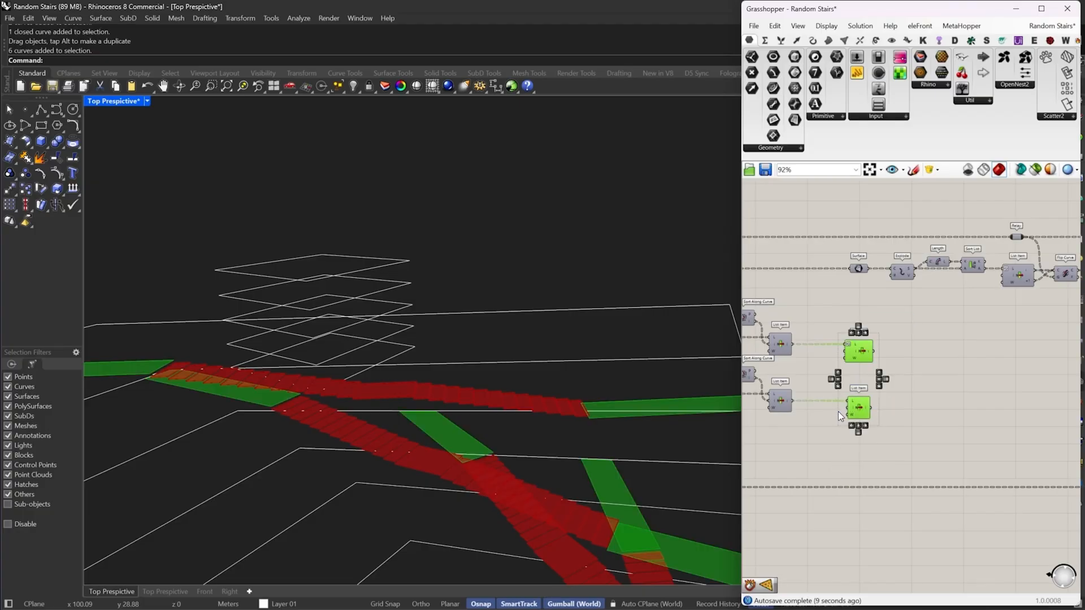
pyautogui.moveTo(680, 367); pyautogui.dragTo(507, 365, button='right')
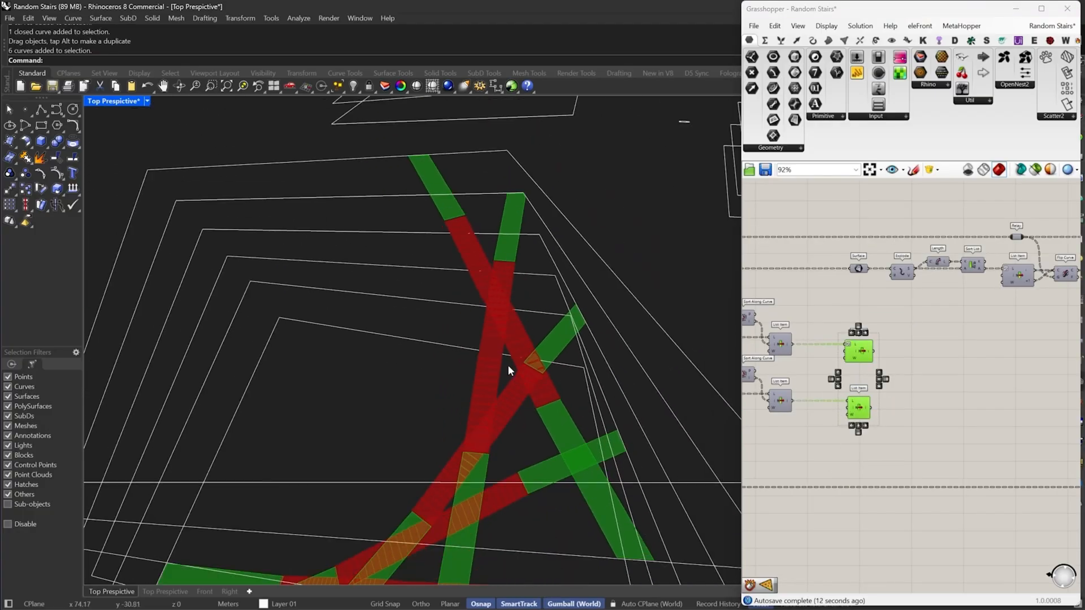
pyautogui.moveTo(502, 446); pyautogui.dragTo(601, 433, button='right')
pyautogui.scroll(2, 710, 347)
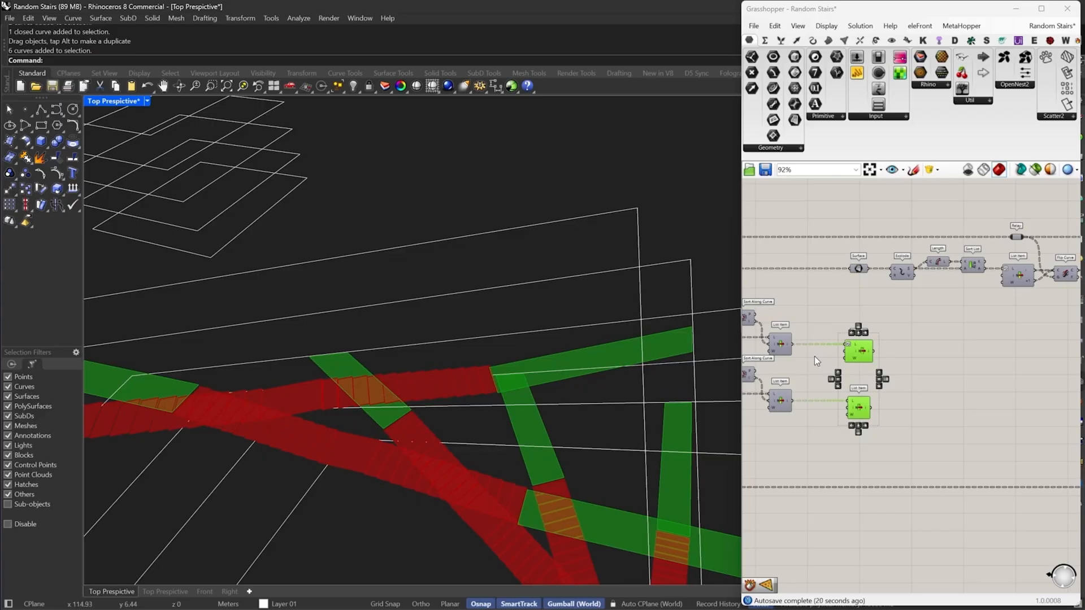
# Add an Explode component fed by the upper List Item output and align it beside that component
pyautogui.moveTo(936, 355); pyautogui.dragTo(874, 360, button='right')
pyautogui.doubleClick(875, 361)
pyautogui.write('explode')
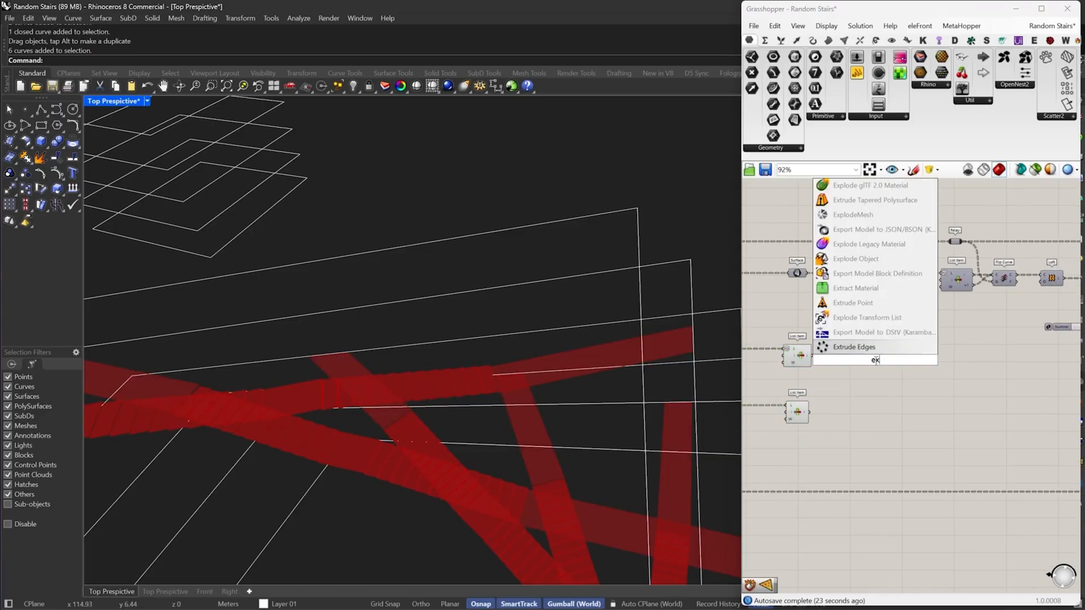
pyautogui.click(850, 327)
pyautogui.scroll(3, 863, 359)
pyautogui.moveTo(865, 356); pyautogui.dragTo(823, 360)
pyautogui.click(914, 352)
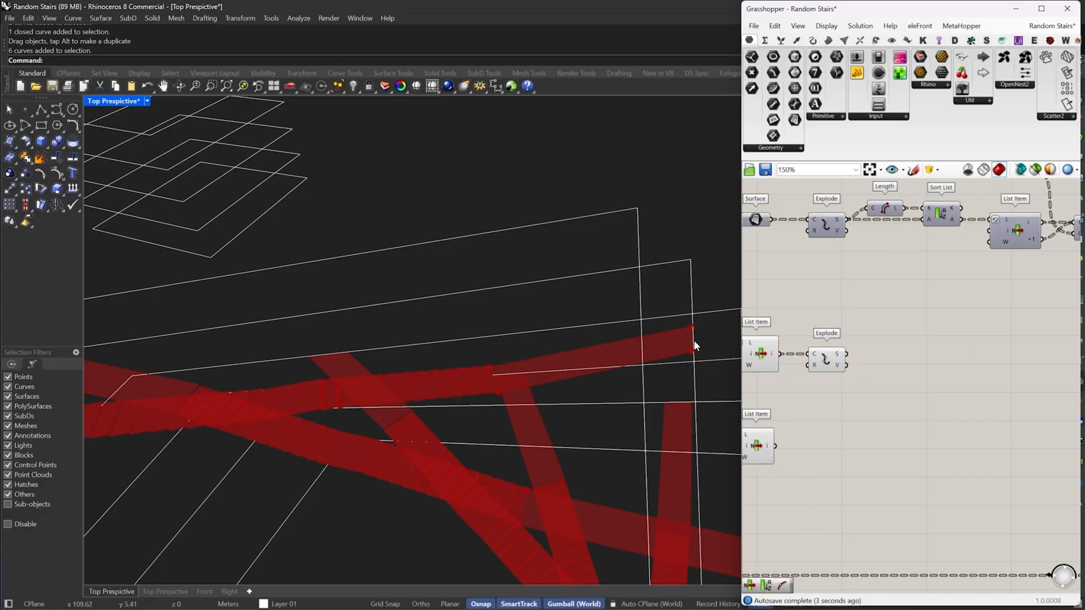
# Add a Curve Middle component fed by Explode's segments and align it beside Explode
pyautogui.doubleClick(910, 353)
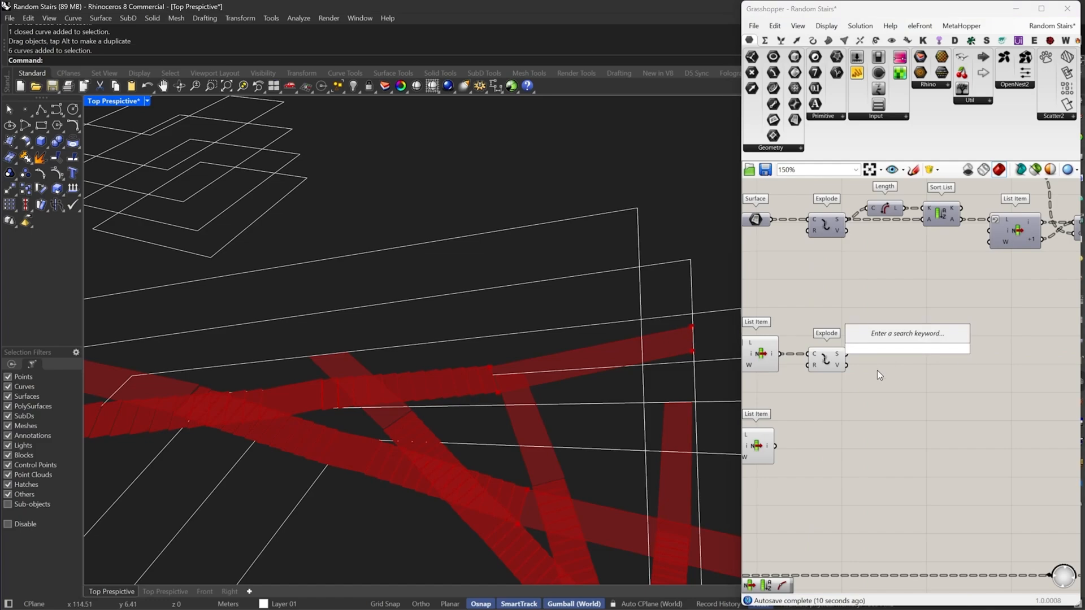
pyautogui.write('mid')
pyautogui.click(870, 320)
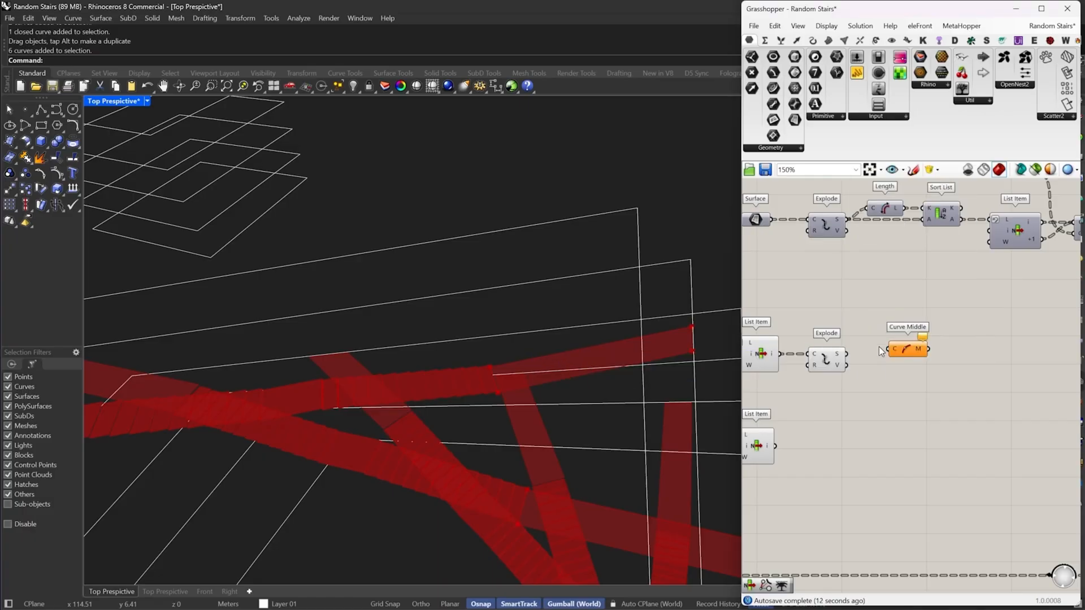
pyautogui.moveTo(846, 354); pyautogui.dragTo(892, 356)
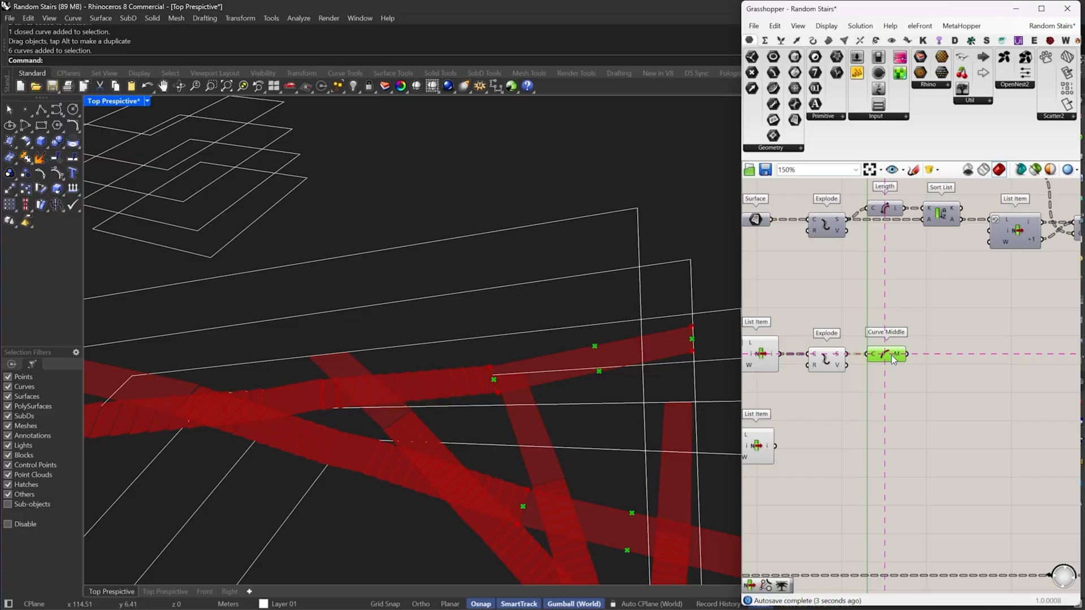
pyautogui.click(954, 340)
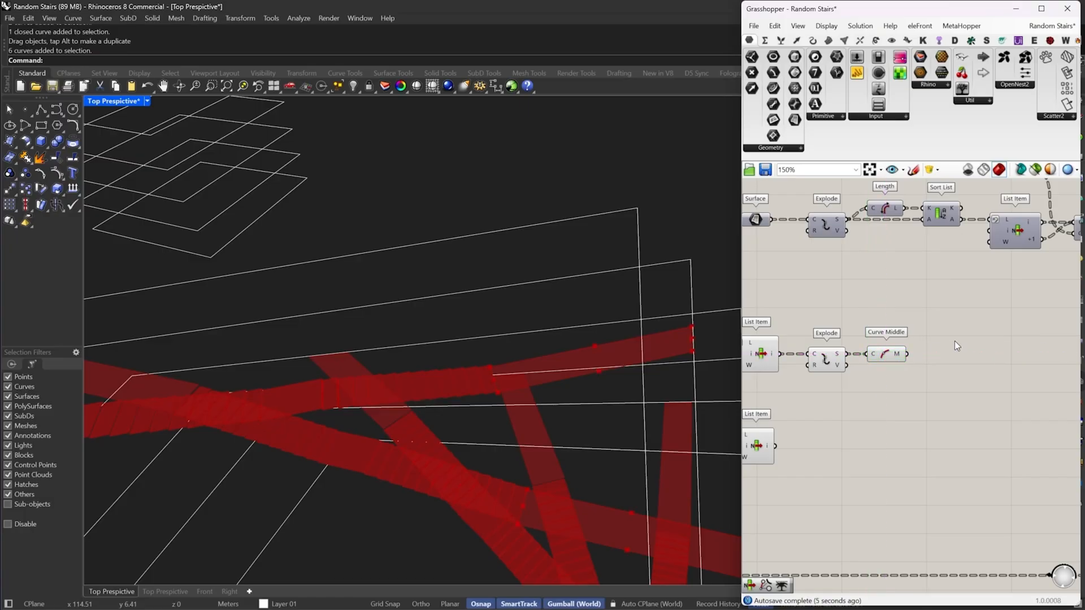
# Trace the long wire feeding the Center component and insert an extra relay on it beneath the two List Item components
pyautogui.doubleClick(955, 341)
pyautogui.scroll(-6, 954, 340)
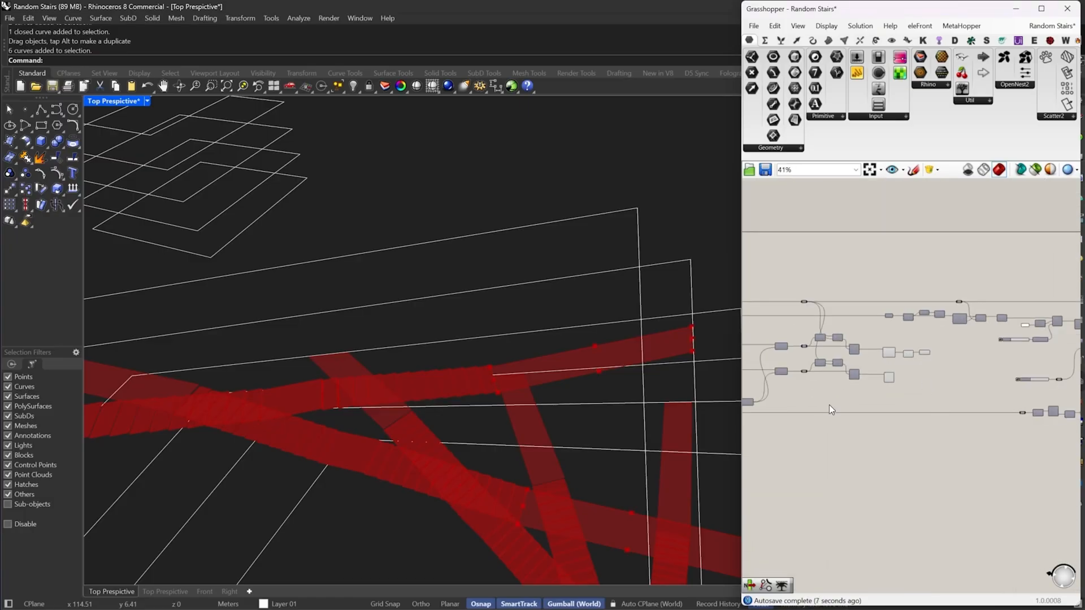
pyautogui.moveTo(828, 405); pyautogui.dragTo(799, 385, button='right')
pyautogui.moveTo(1039, 374); pyautogui.dragTo(920, 385, button='right')
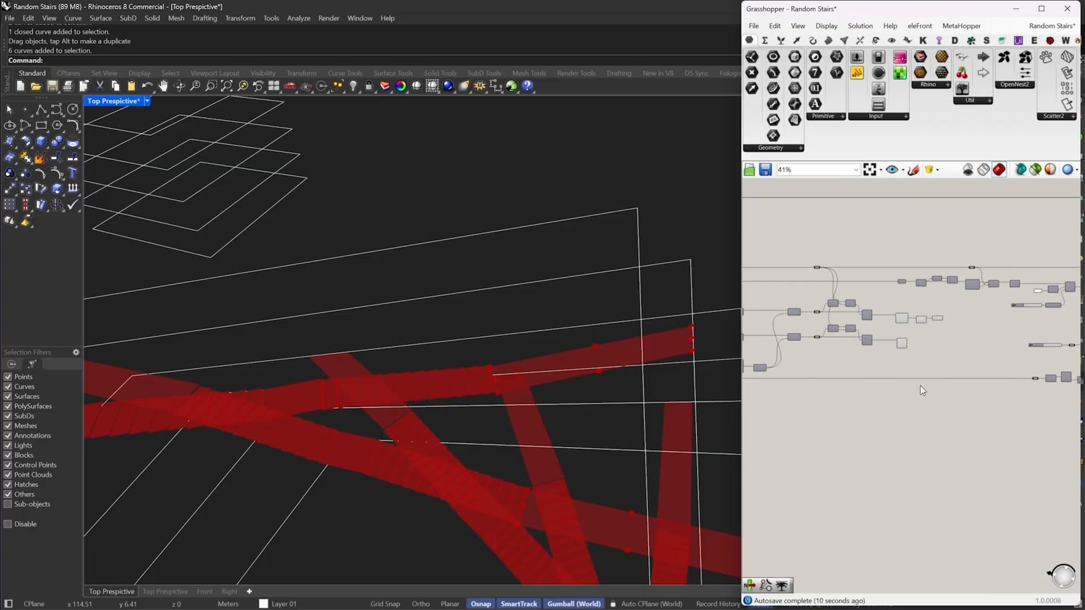
pyautogui.scroll(6, 986, 374)
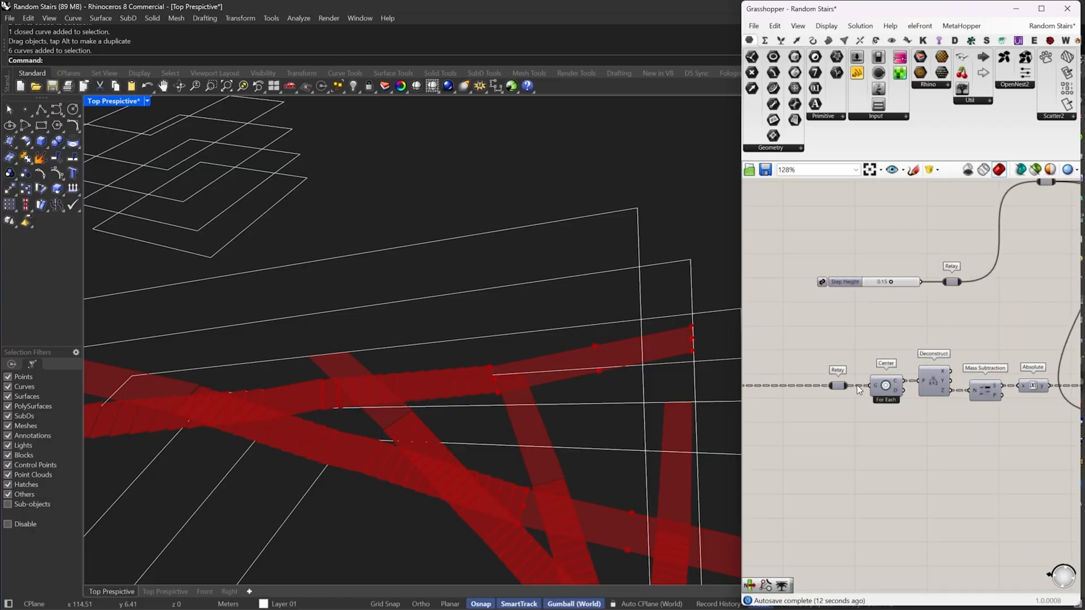
pyautogui.moveTo(849, 361); pyautogui.dragTo(802, 433)
pyautogui.scroll(-2, 805, 431)
pyautogui.moveTo(820, 410); pyautogui.dragTo(977, 387, button='right')
pyautogui.click(839, 376)
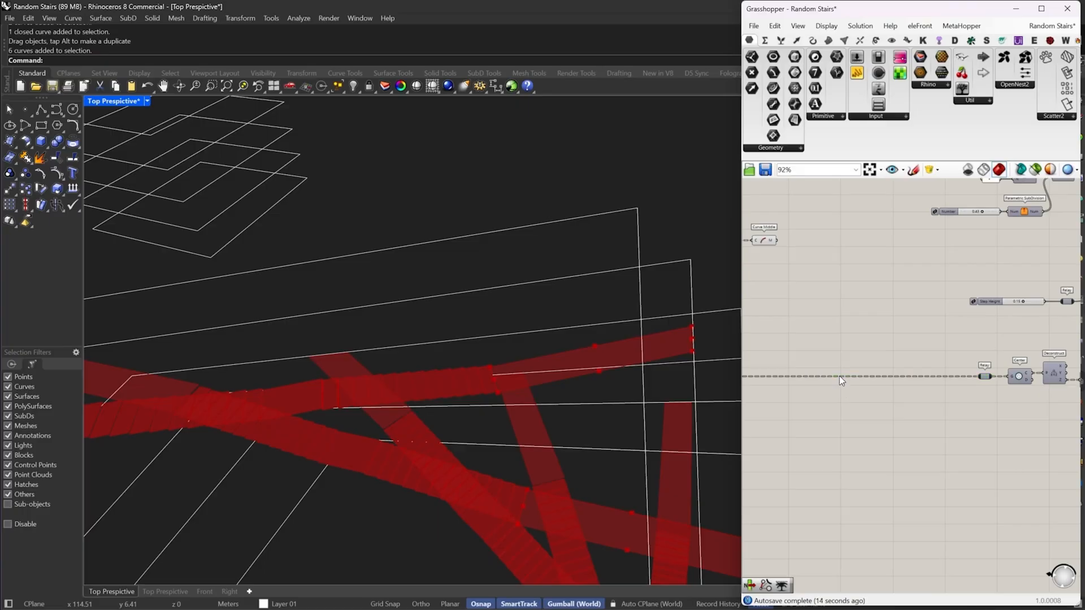
pyautogui.moveTo(985, 376)
pyautogui.mouseDown()
pyautogui.moveTo(952, 359)
pyautogui.moveTo(970, 376)
pyautogui.moveTo(680, 381)
pyautogui.moveTo(990, 374)
pyautogui.mouseUp()
pyautogui.doubleClick(927, 358)
pyautogui.moveTo(1025, 345); pyautogui.dragTo(785, 402, button='right')
pyautogui.click(805, 388)
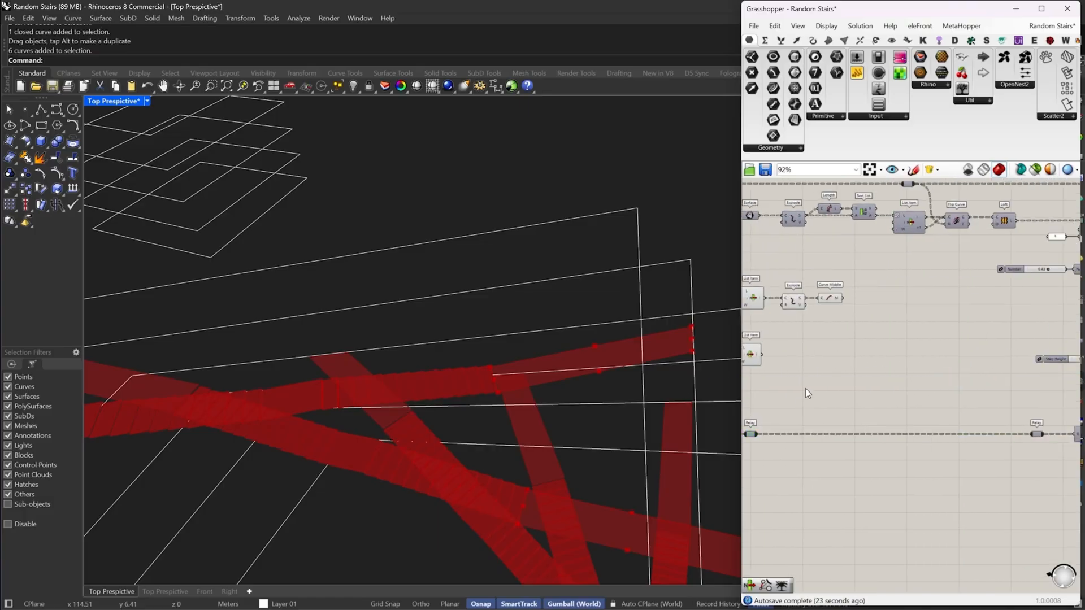
# Add a List Item component fed by the new relay, and examine the end panels selected by the upper List Item
pyautogui.scroll(4, 806, 376)
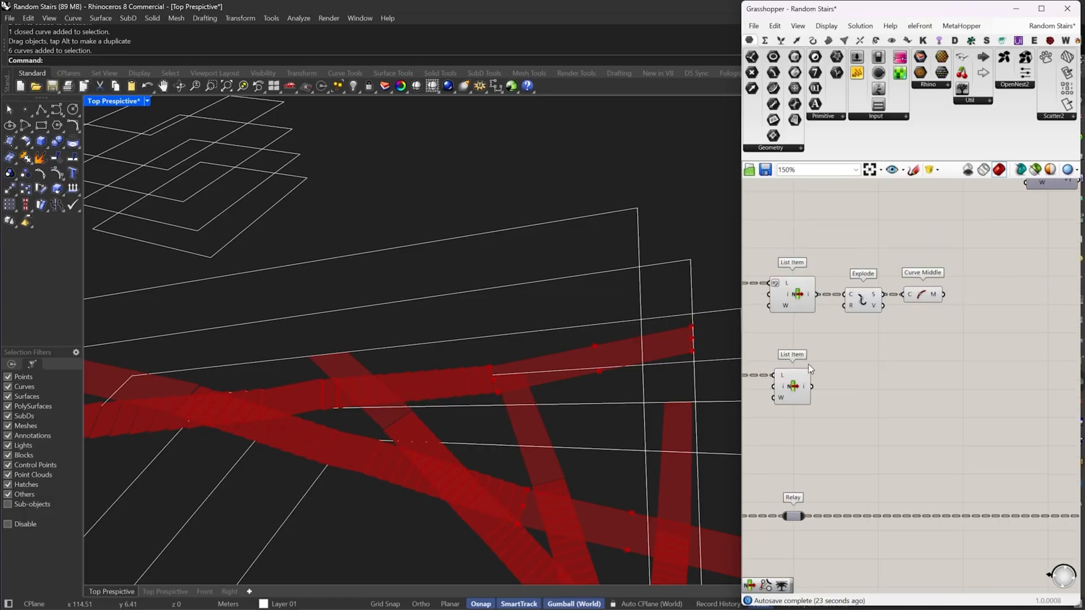
pyautogui.doubleClick(908, 420)
pyautogui.write('lit')
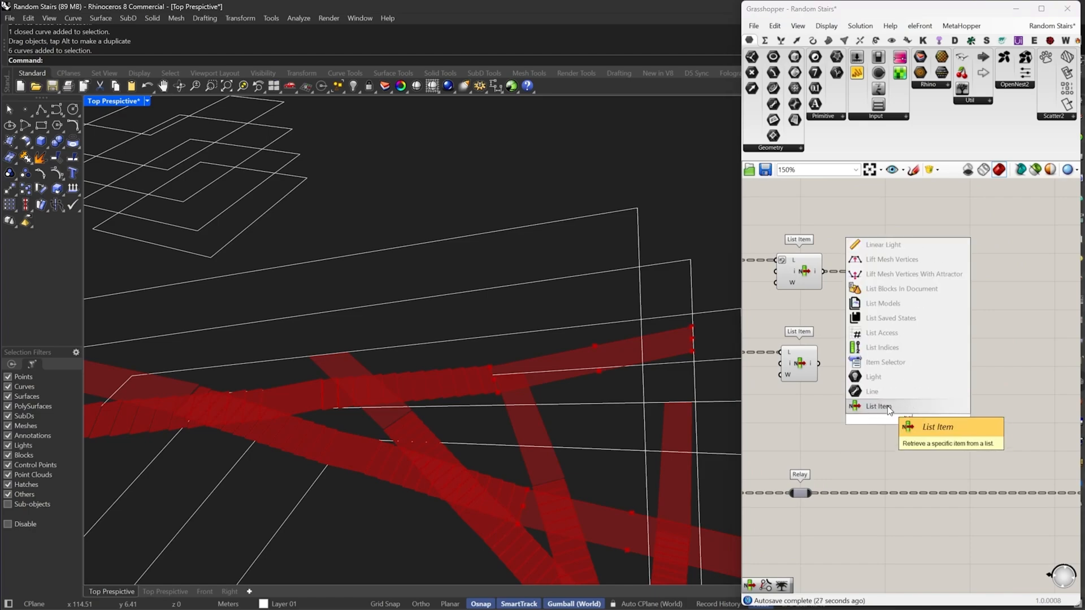
pyautogui.click(889, 408)
pyautogui.moveTo(891, 408); pyautogui.dragTo(813, 496)
pyautogui.click(812, 271)
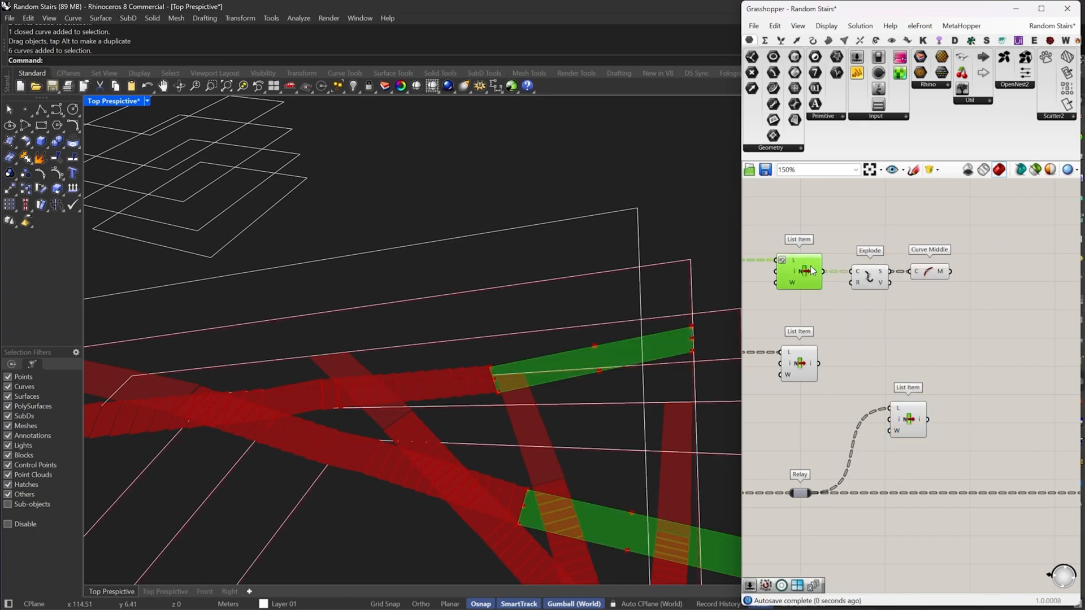
pyautogui.scroll(-5, 718, 358)
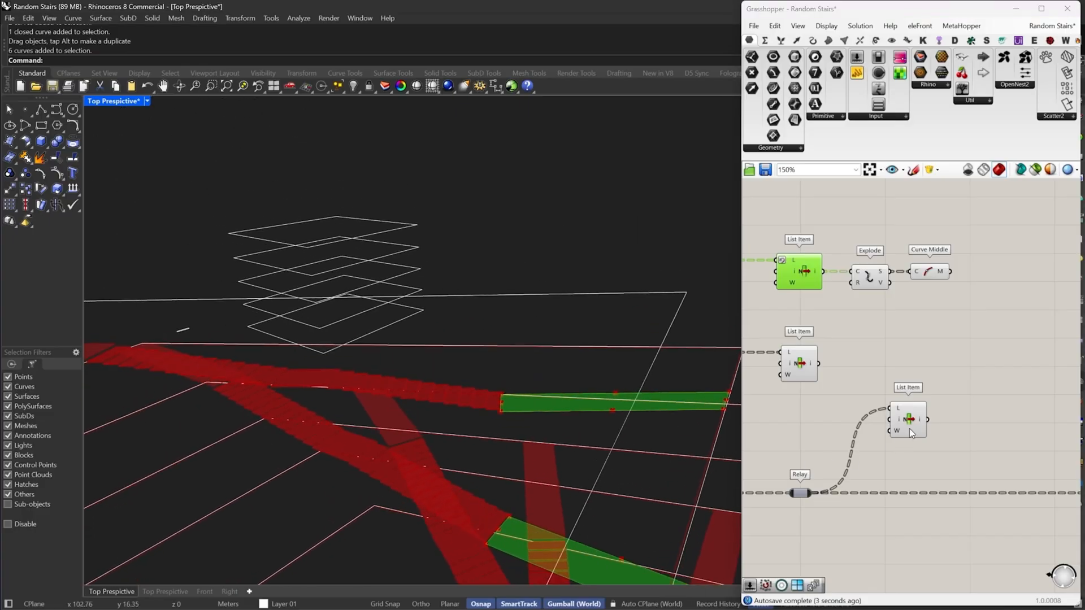
# Move the new List Item below Curve Middle and add a +1 output to it
pyautogui.moveTo(911, 421); pyautogui.dragTo(937, 336)
pyautogui.scroll(5, 936, 336)
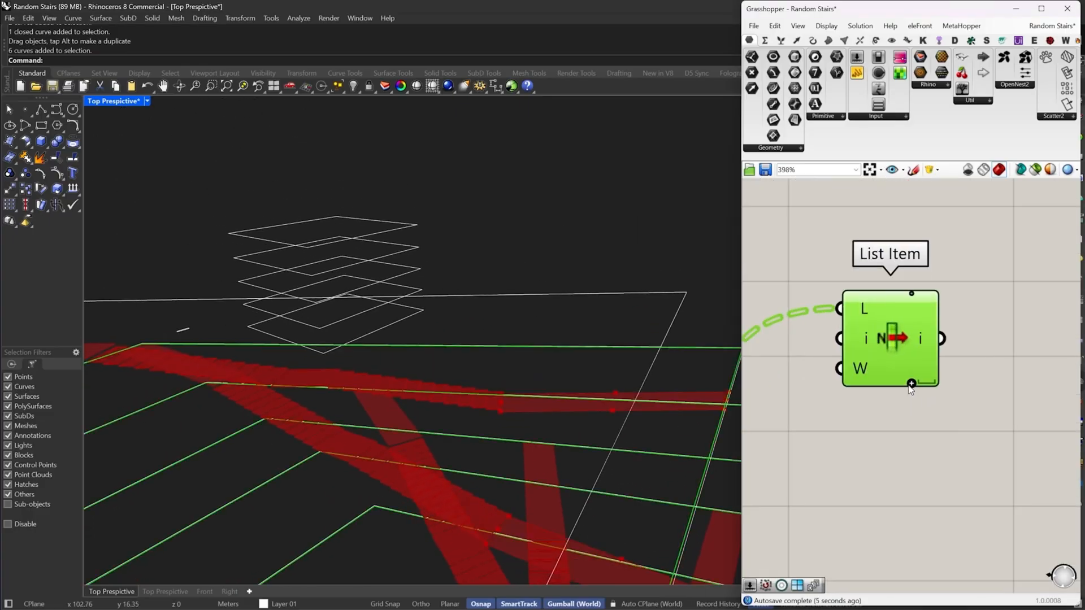
pyautogui.scroll(-5, 904, 387)
# Add a Pull Point component beside Curve Middle and turn off its Closest Only option
pyautogui.doubleClick(994, 274)
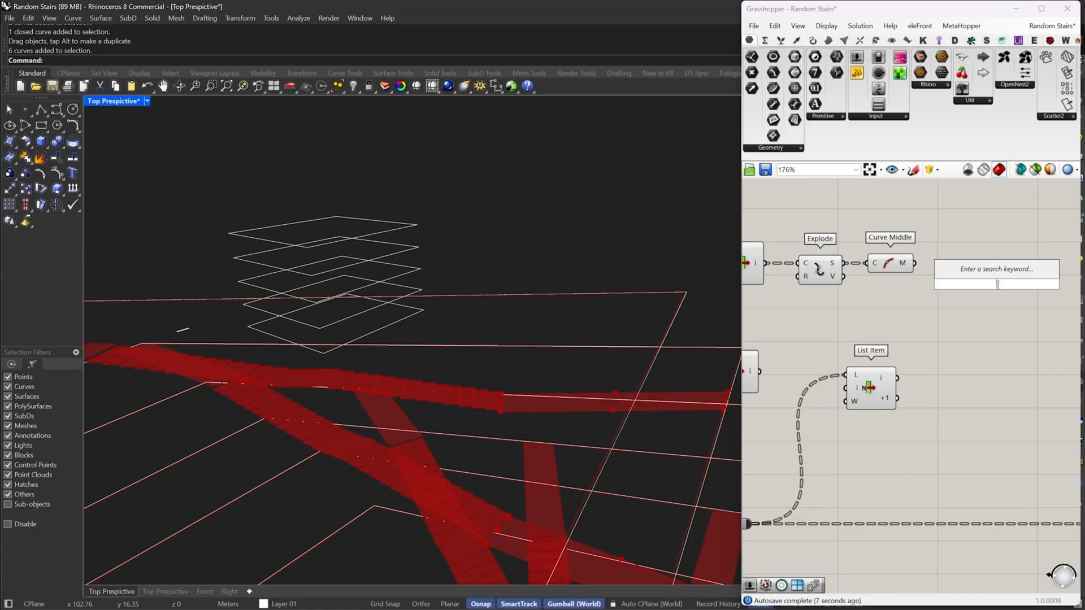
pyautogui.write('pull')
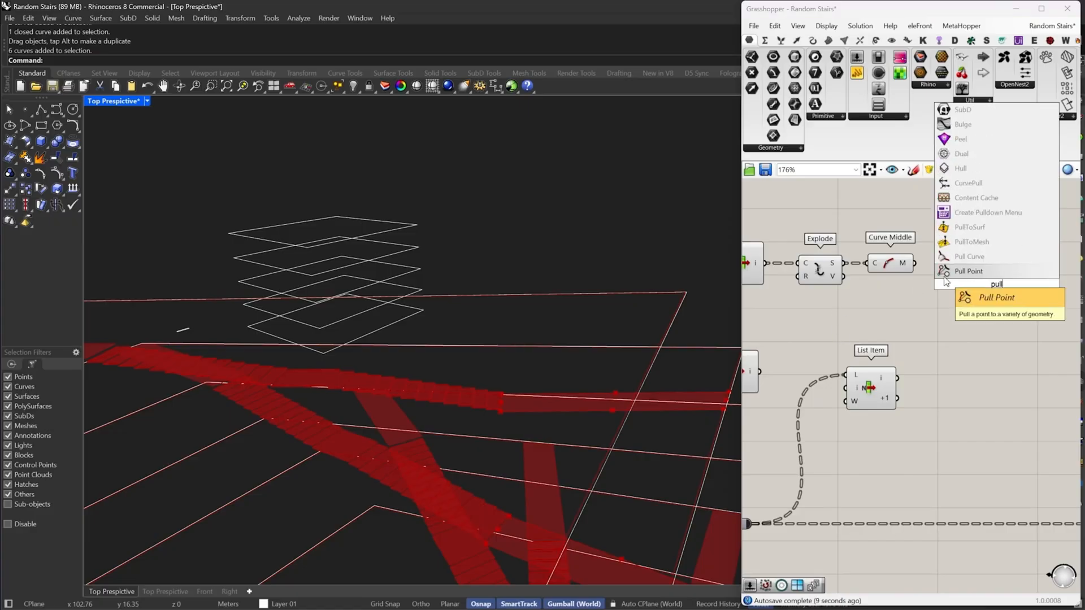
pyautogui.click(955, 271)
pyautogui.scroll(2, 964, 279)
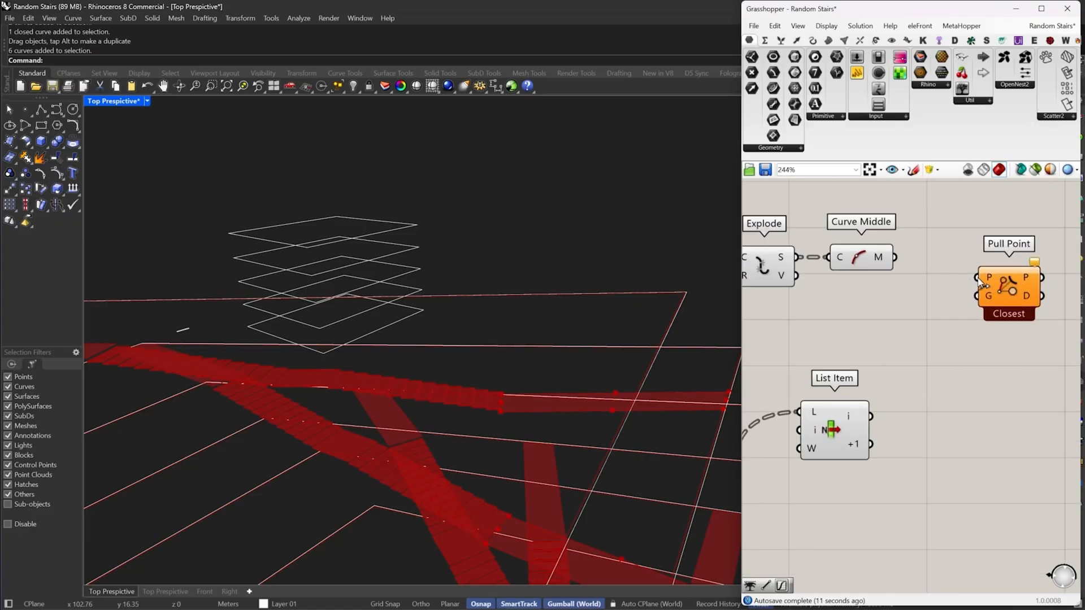
pyautogui.moveTo(1004, 285); pyautogui.dragTo(938, 284, button='right')
pyautogui.rightClick(943, 283)
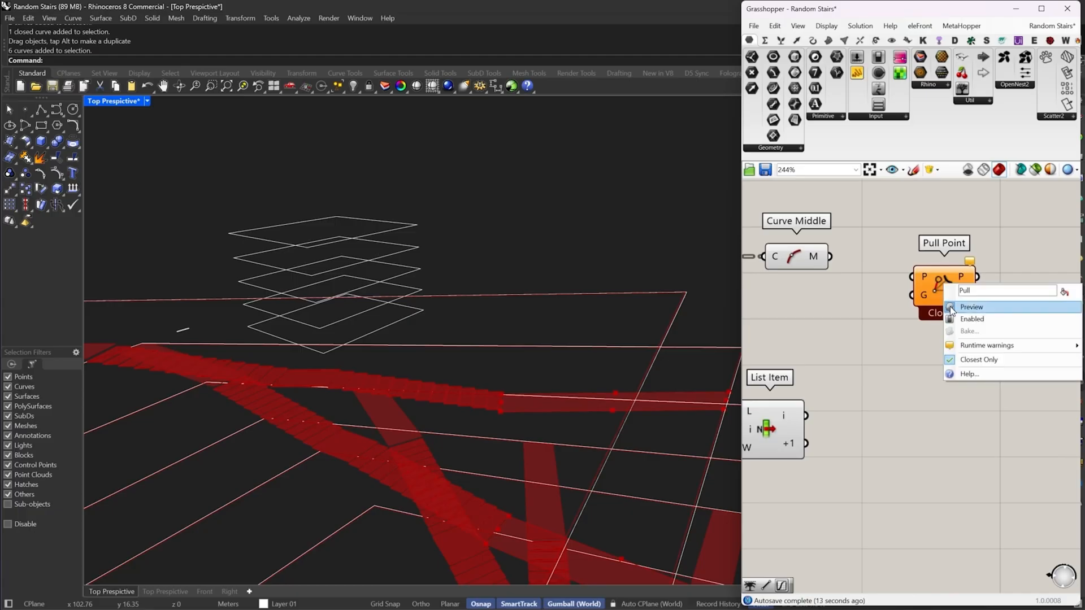
pyautogui.click(974, 358)
# Feed Pull Point with the Curve Middle points and the new List Item's first output, and preview the pulled points
pyautogui.moveTo(911, 276); pyautogui.dragTo(830, 256)
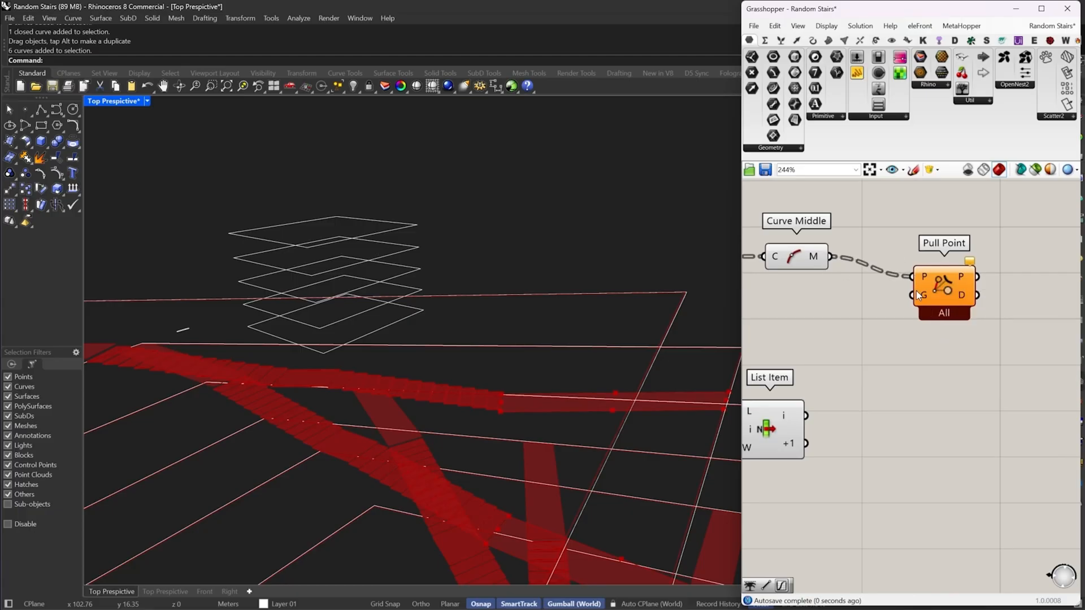
pyautogui.moveTo(912, 295); pyautogui.dragTo(808, 415)
pyautogui.moveTo(943, 289); pyautogui.dragTo(908, 314)
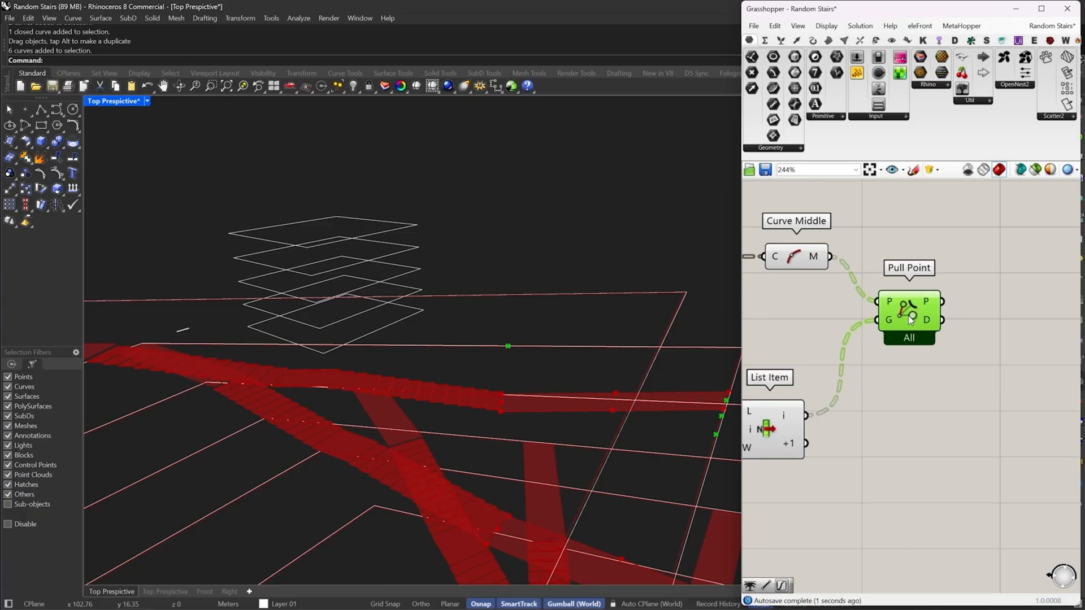
pyautogui.moveTo(949, 300); pyautogui.dragTo(923, 357, button='right')
pyautogui.click(943, 356)
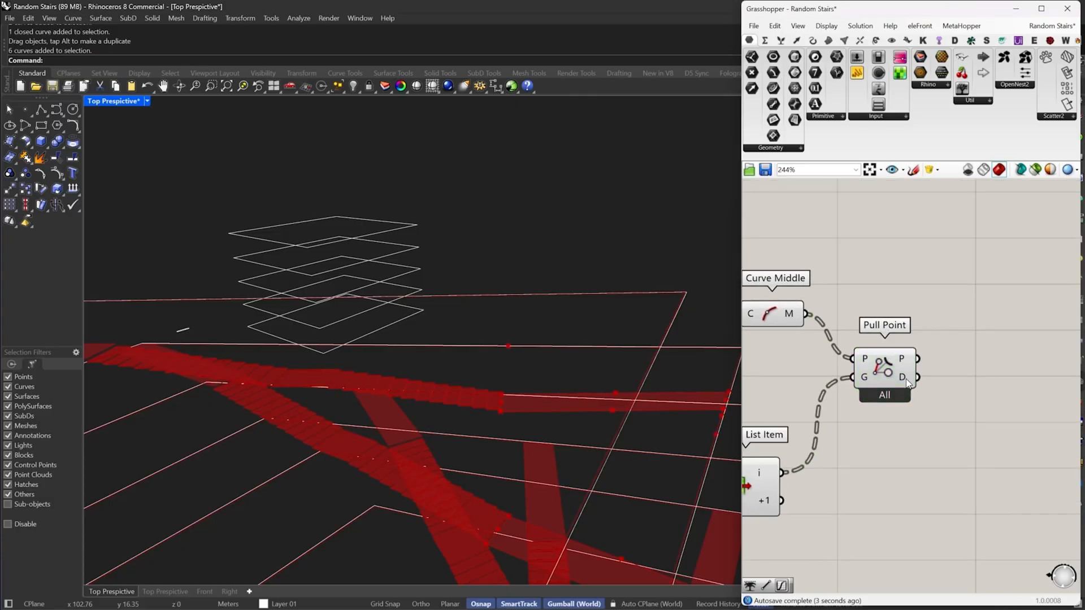
pyautogui.click(890, 372)
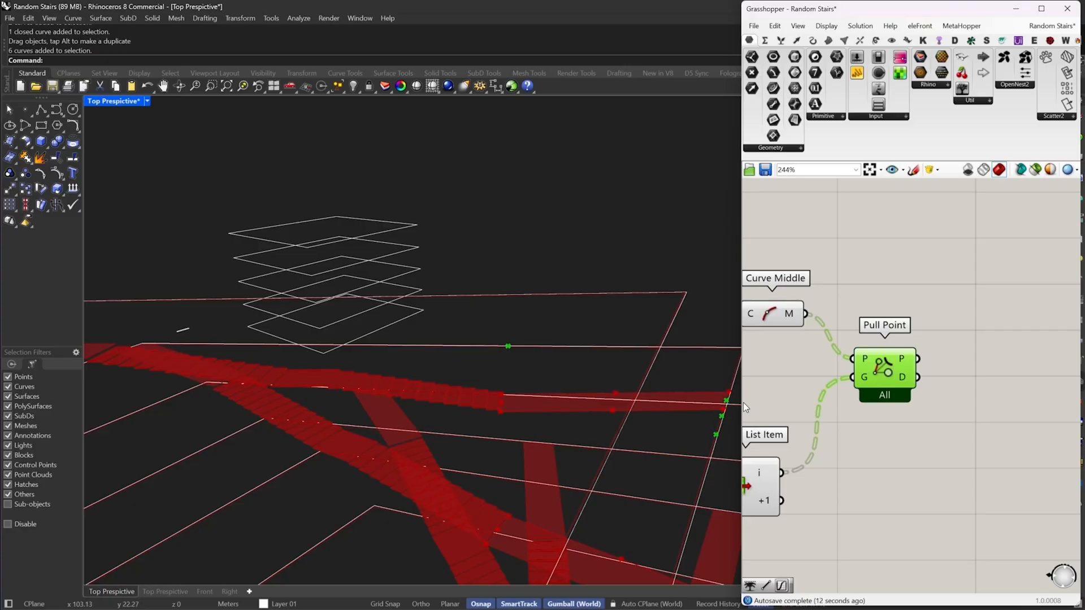
# Add a Cull Pattern component with its list fed by Explode's segments, and place it well beyond Pull Point
pyautogui.doubleClick(962, 310)
pyautogui.write('cul')
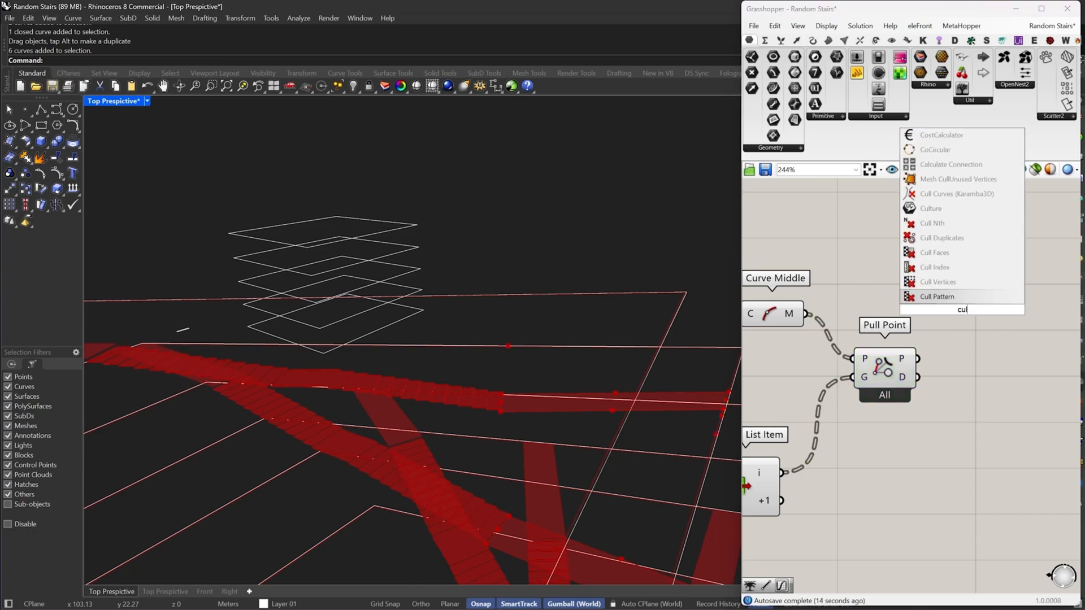
pyautogui.write('l')
pyautogui.click(964, 299)
pyautogui.moveTo(931, 300); pyautogui.dragTo(855, 314)
pyautogui.moveTo(918, 344); pyautogui.dragTo(874, 360, button='right')
pyautogui.moveTo(873, 330); pyautogui.dragTo(894, 374)
pyautogui.moveTo(950, 351); pyautogui.dragTo(862, 349, button='right')
pyautogui.moveTo(968, 320); pyautogui.dragTo(1045, 334)
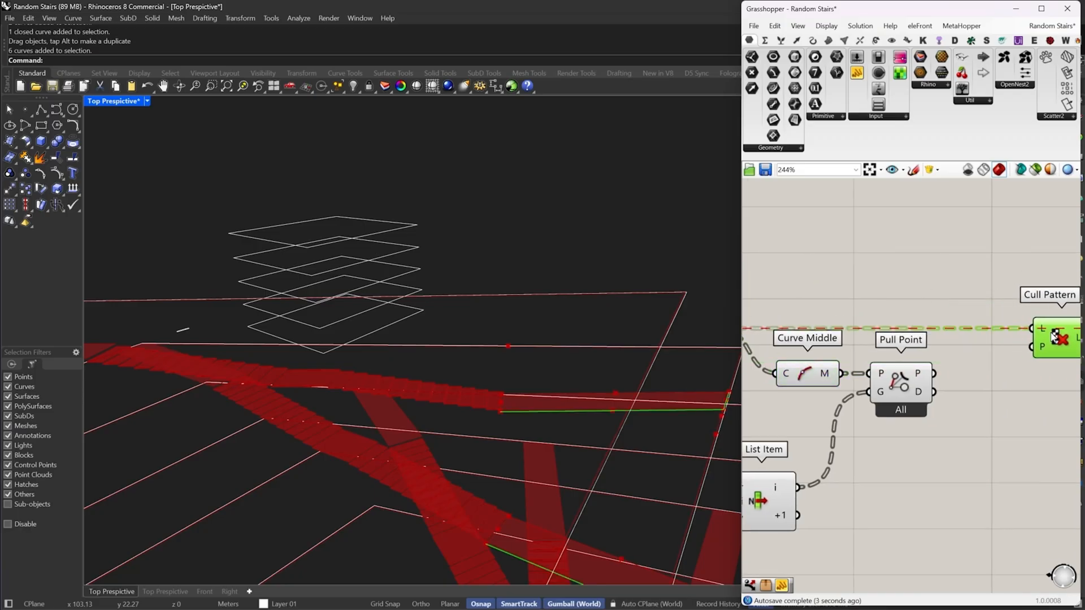
# Add an Equality Within Tolerance component with input A fed by Pull Point's distances, and arrange it below Cull Pattern
pyautogui.doubleClick(1006, 382)
pyautogui.write('eq')
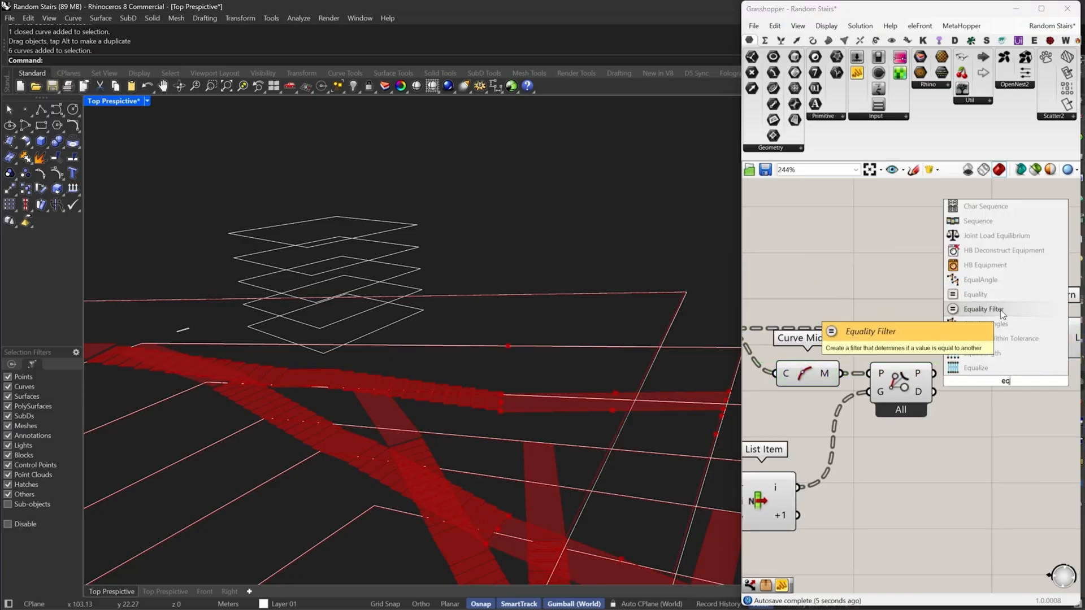
pyautogui.click(1007, 341)
pyautogui.moveTo(1007, 347); pyautogui.dragTo(948, 340, button='right')
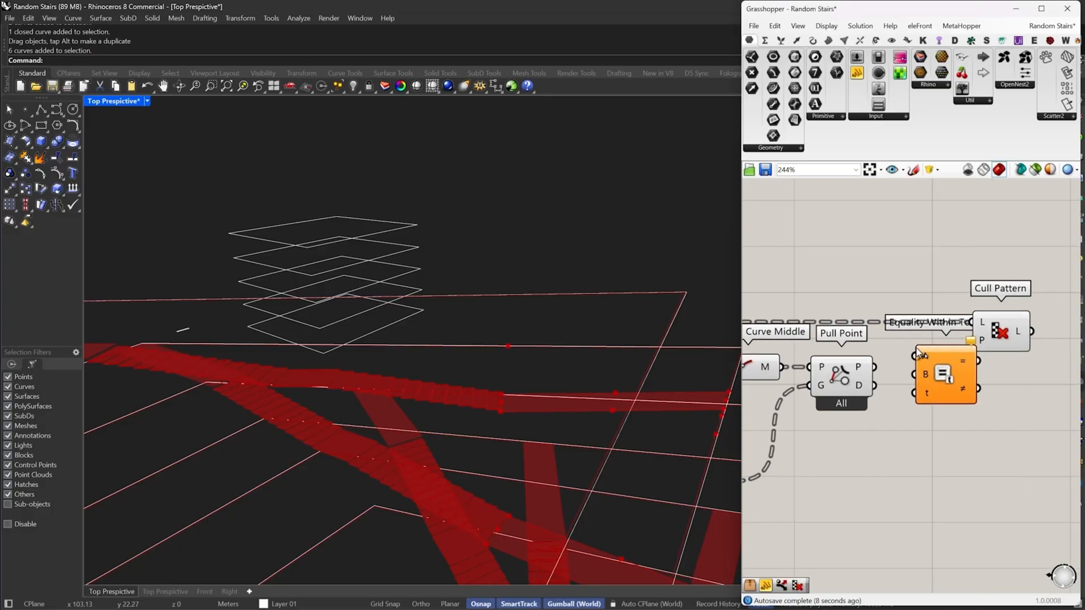
pyautogui.moveTo(939, 378); pyautogui.dragTo(951, 404)
pyautogui.click(845, 446)
pyautogui.moveTo(1003, 345); pyautogui.dragTo(1026, 346)
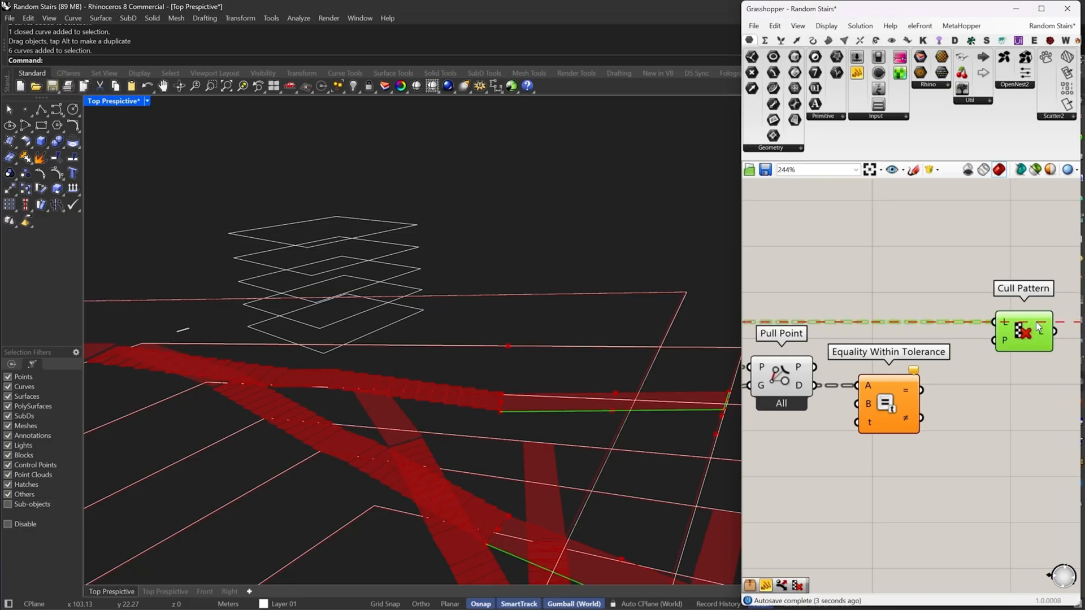
pyautogui.moveTo(889, 403); pyautogui.dragTo(945, 408)
# Add a panel containing 0 and connect it to input B of Equality Within Tolerance
pyautogui.doubleClick(839, 436)
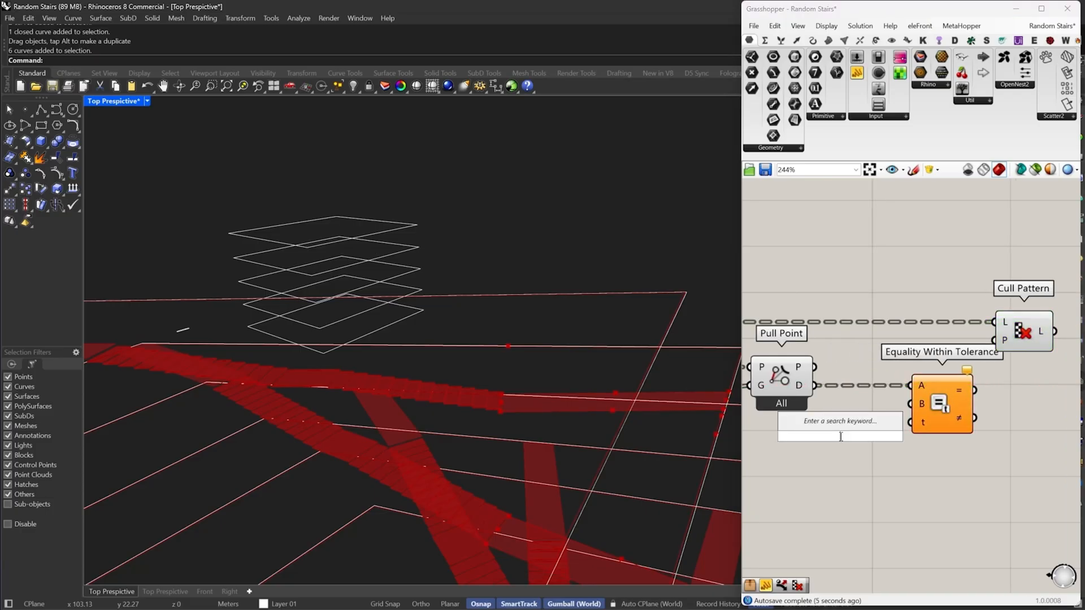
pyautogui.write('0')
pyautogui.press('Return')
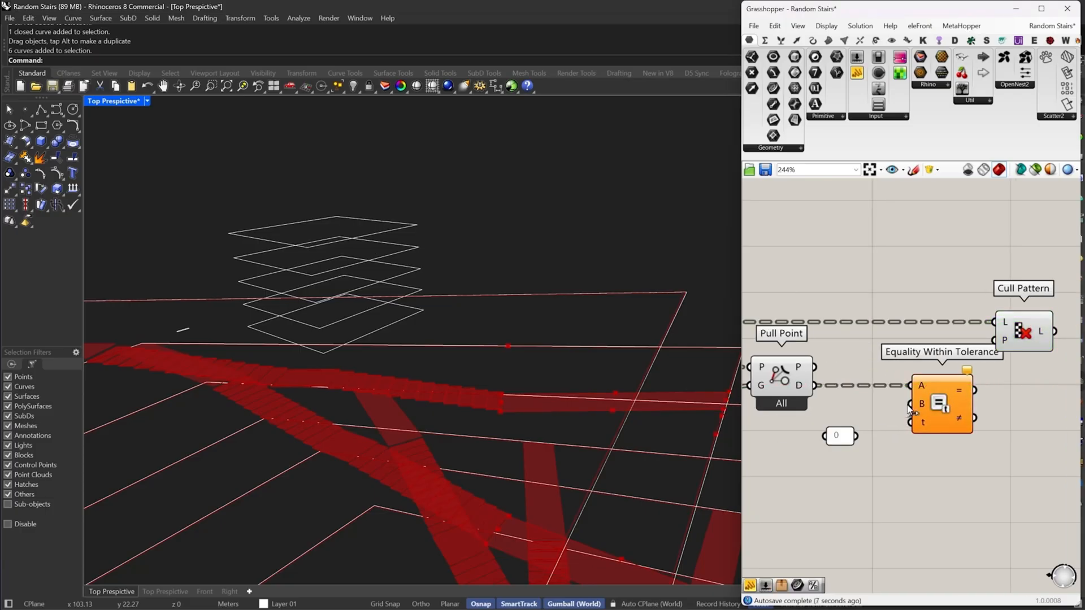
pyautogui.moveTo(909, 405); pyautogui.dragTo(854, 413)
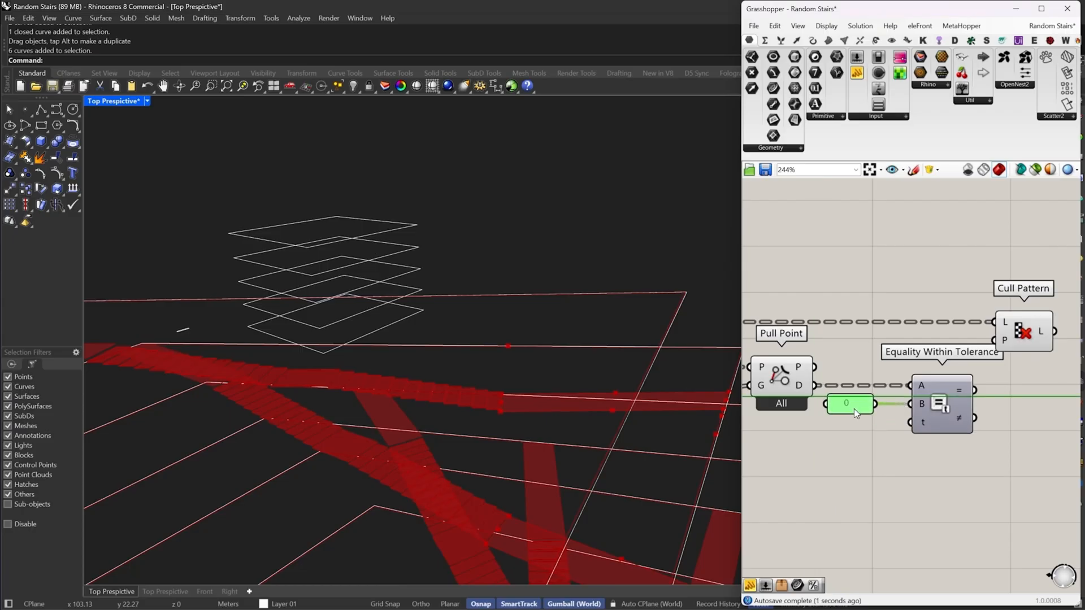
# Connect the equality result of Equality Within Tolerance to Cull Pattern's pattern input and inspect the incoming data paths
pyautogui.moveTo(869, 407); pyautogui.dragTo(804, 416, button='right')
pyautogui.moveTo(909, 400); pyautogui.dragTo(967, 346)
pyautogui.doubleClick(967, 345)
pyautogui.moveTo(943, 354)
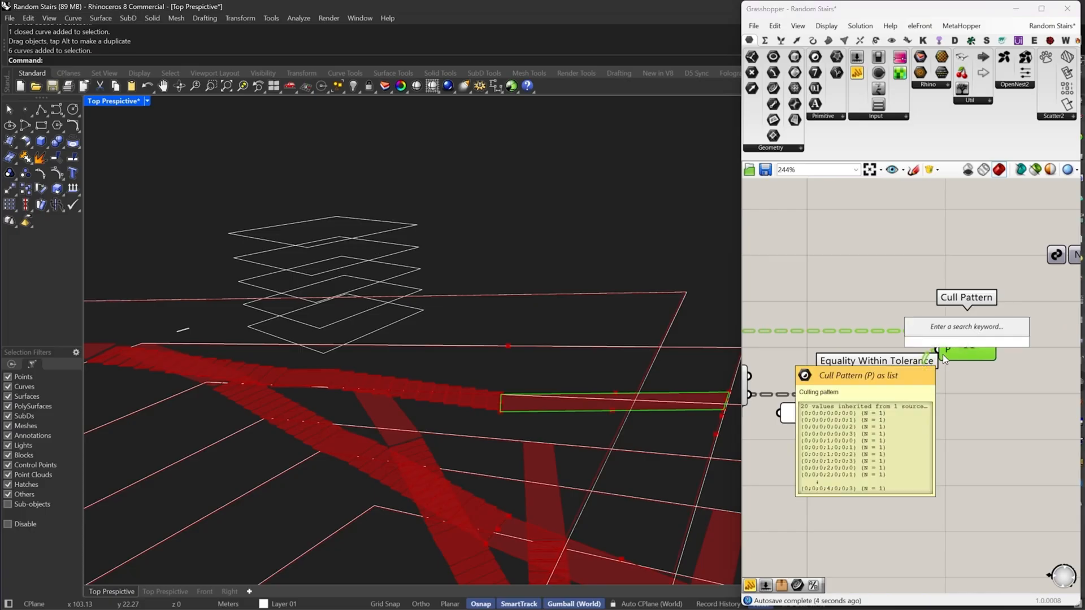
# Shift Cull Pattern, Equality Within Tolerance and the 0 panel away from Pull Point, and inspect the data paths of Cull Pattern's list input
pyautogui.scroll(-4, 943, 354)
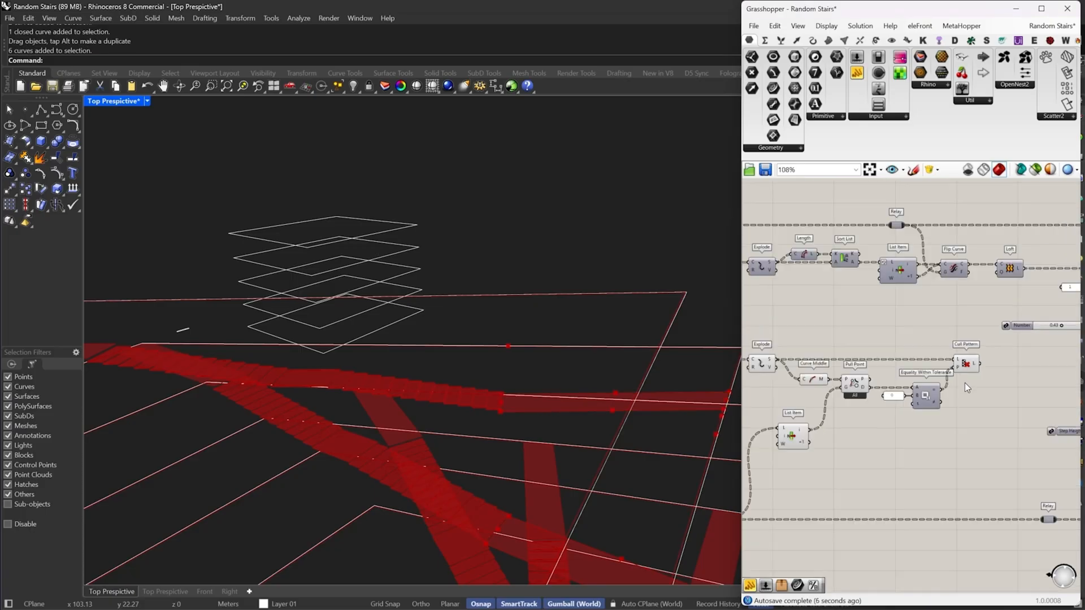
pyautogui.scroll(4, 949, 376)
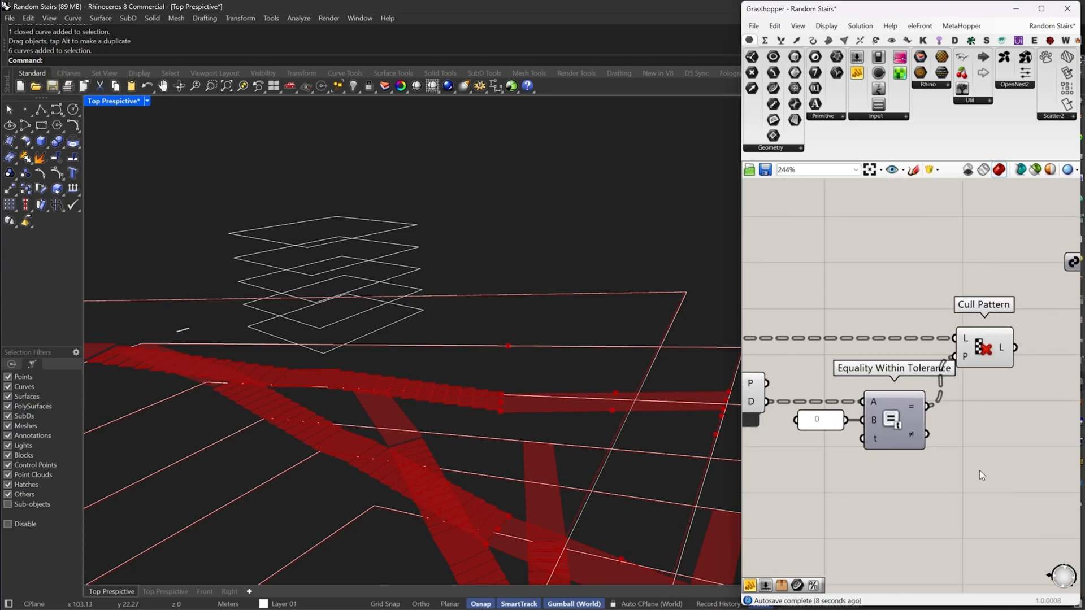
pyautogui.moveTo(978, 470); pyautogui.dragTo(819, 306)
pyautogui.moveTo(982, 346); pyautogui.dragTo(1037, 345)
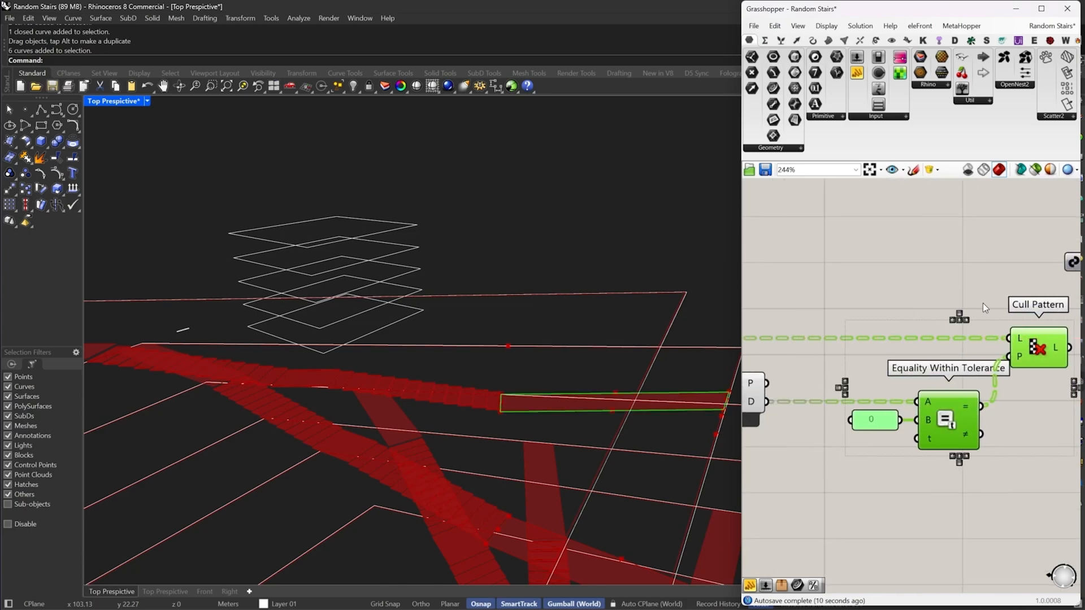
pyautogui.click(982, 303)
pyautogui.moveTo(996, 339); pyautogui.dragTo(918, 340, button='right')
pyautogui.moveTo(938, 342)
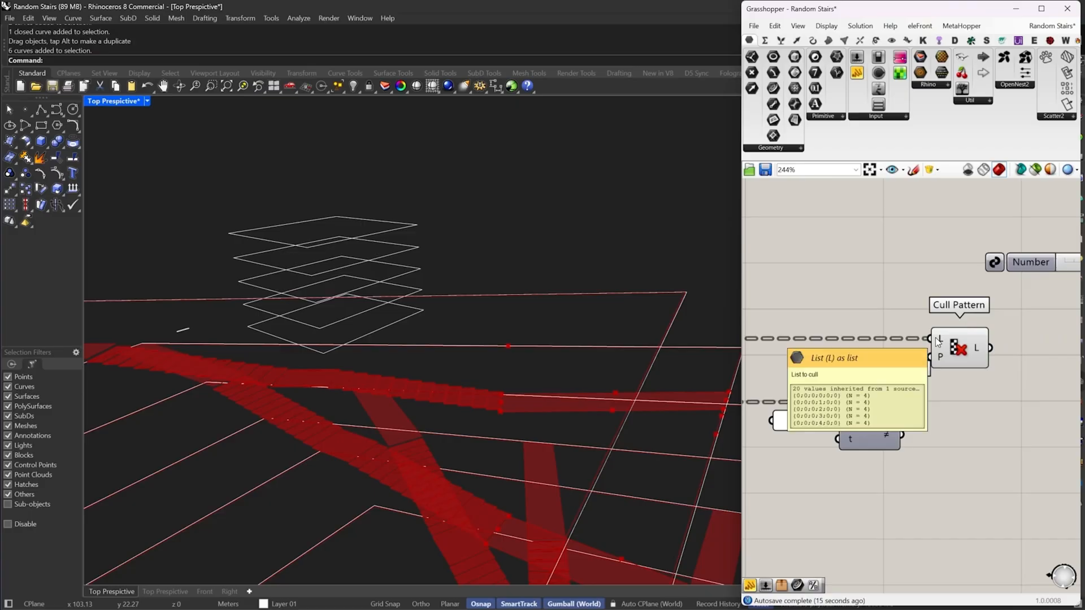
pyautogui.scroll(-4, 937, 355)
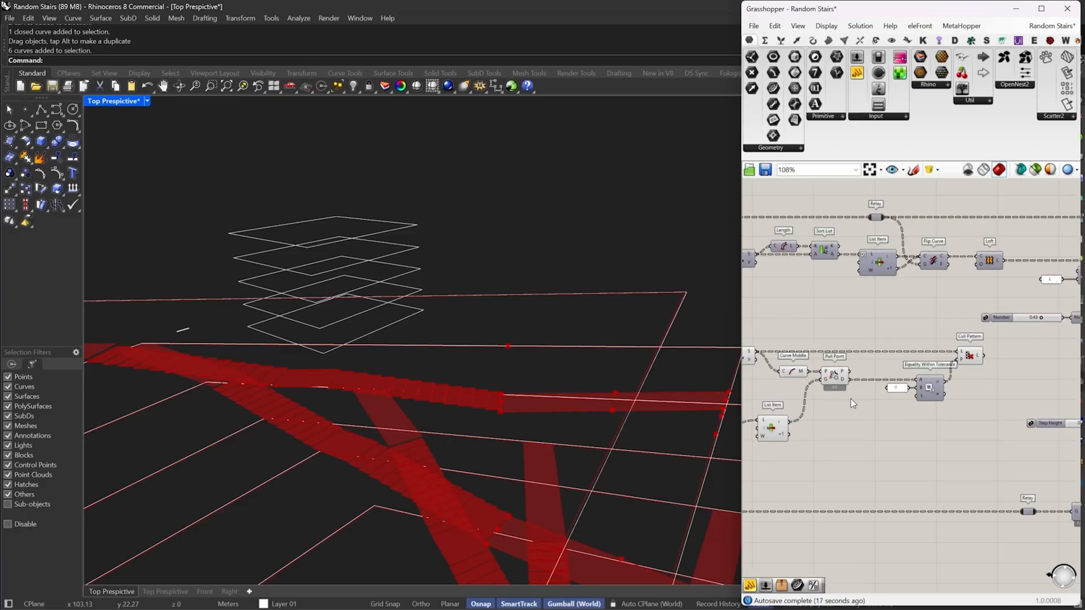
# Add a Trim Tree component fed by Pull Point's distances and simplify its tree input
pyautogui.doubleClick(872, 395)
pyautogui.write('trim')
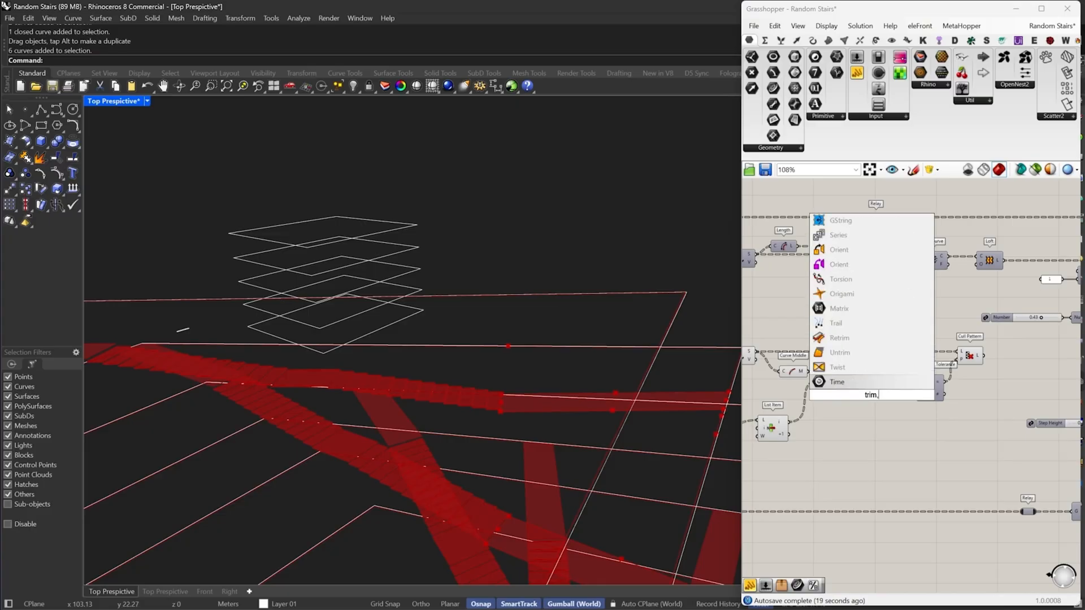
pyautogui.click(853, 292)
pyautogui.scroll(3, 860, 328)
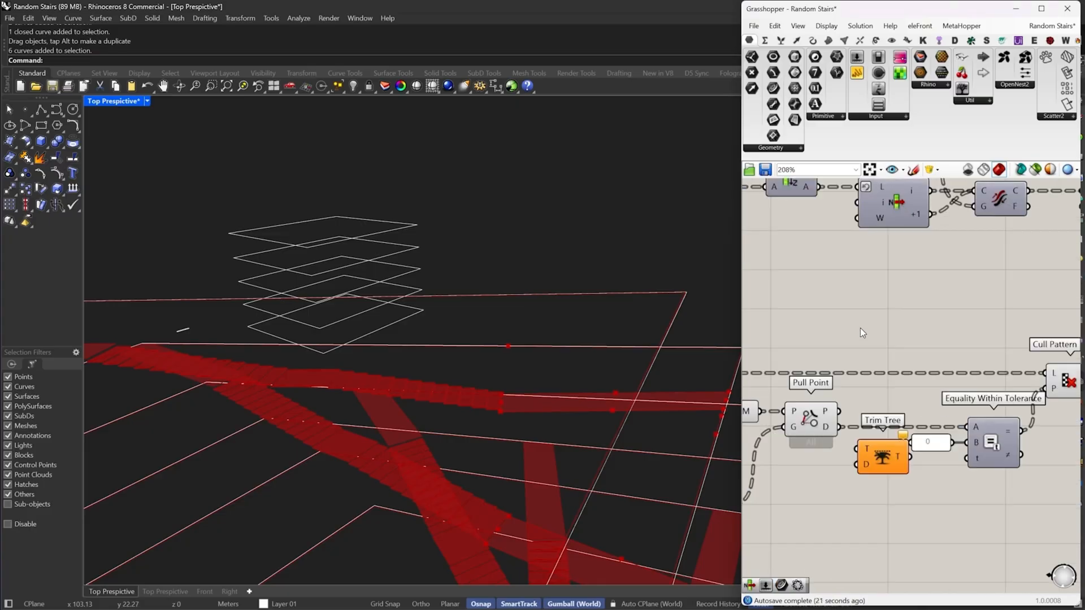
pyautogui.moveTo(840, 427); pyautogui.dragTo(873, 440)
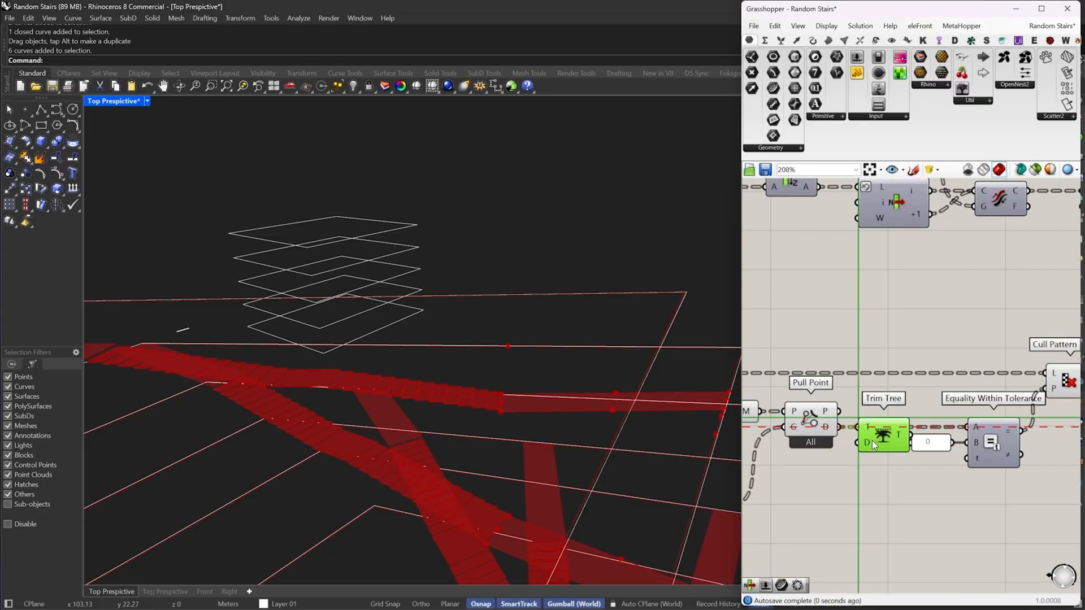
pyautogui.rightClick(867, 422)
pyautogui.click(895, 511)
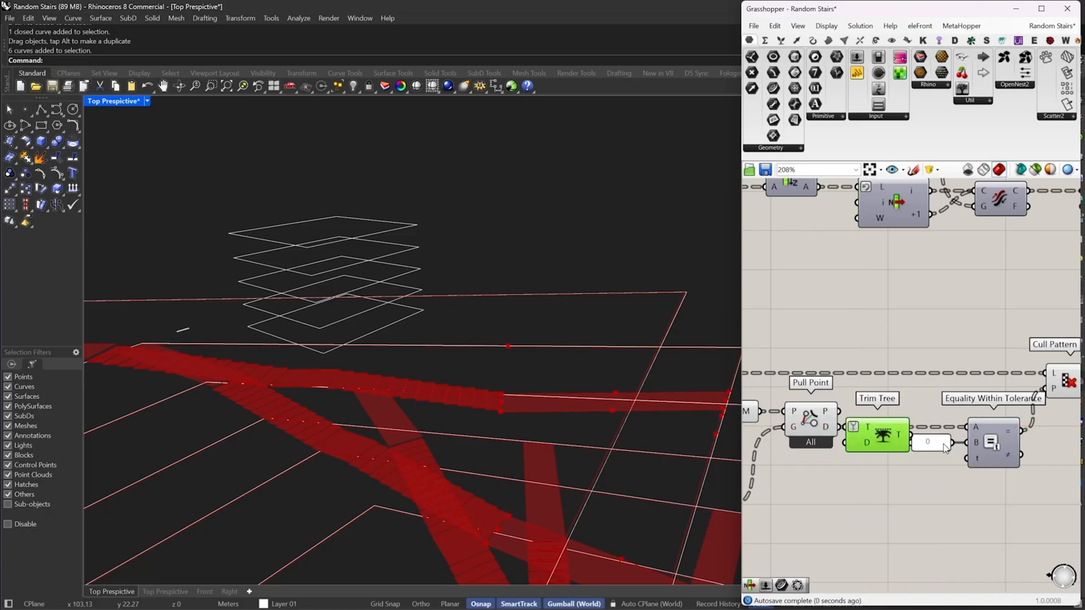
# Place the 0 panel below Trim Tree and align Equality Within Tolerance beside Trim Tree, fed by its output
pyautogui.scroll(2, 904, 435)
pyautogui.moveTo(905, 435); pyautogui.dragTo(873, 471)
pyautogui.moveTo(994, 442); pyautogui.dragTo(968, 452)
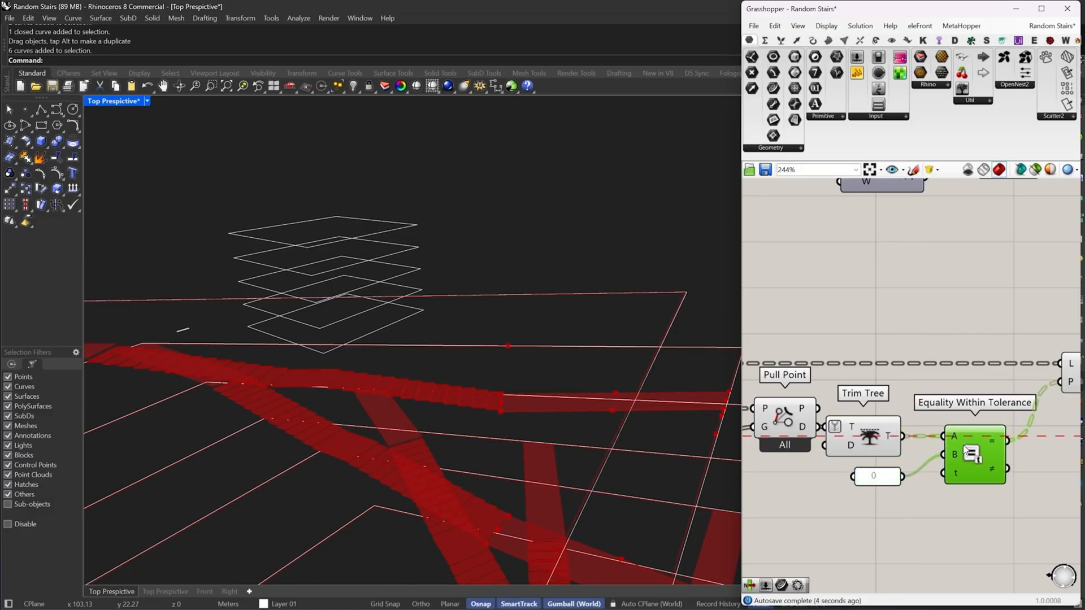
# Move Cull Pattern slightly closer to Equality Within Tolerance and invert its pattern input
pyautogui.moveTo(1001, 412); pyautogui.dragTo(861, 402, button='right')
pyautogui.moveTo(953, 364); pyautogui.dragTo(942, 364)
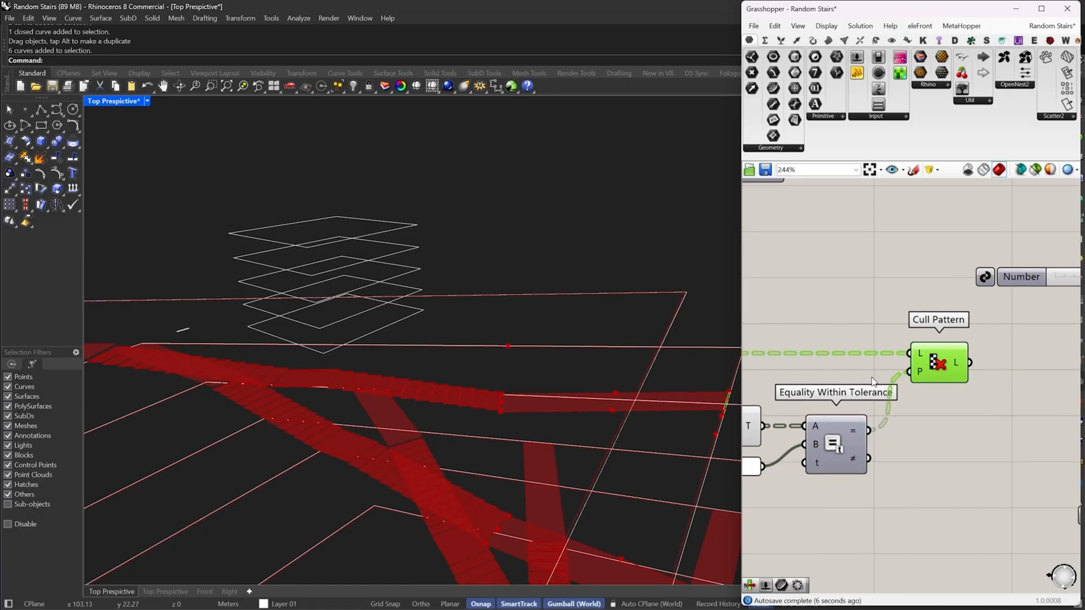
pyautogui.rightClick(897, 375)
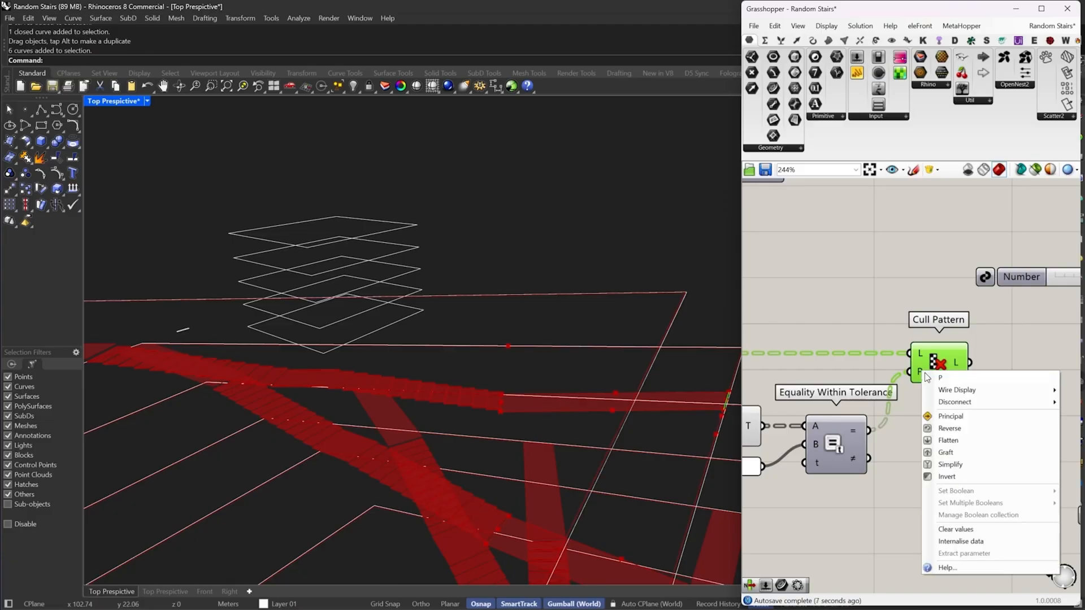
pyautogui.click(955, 491)
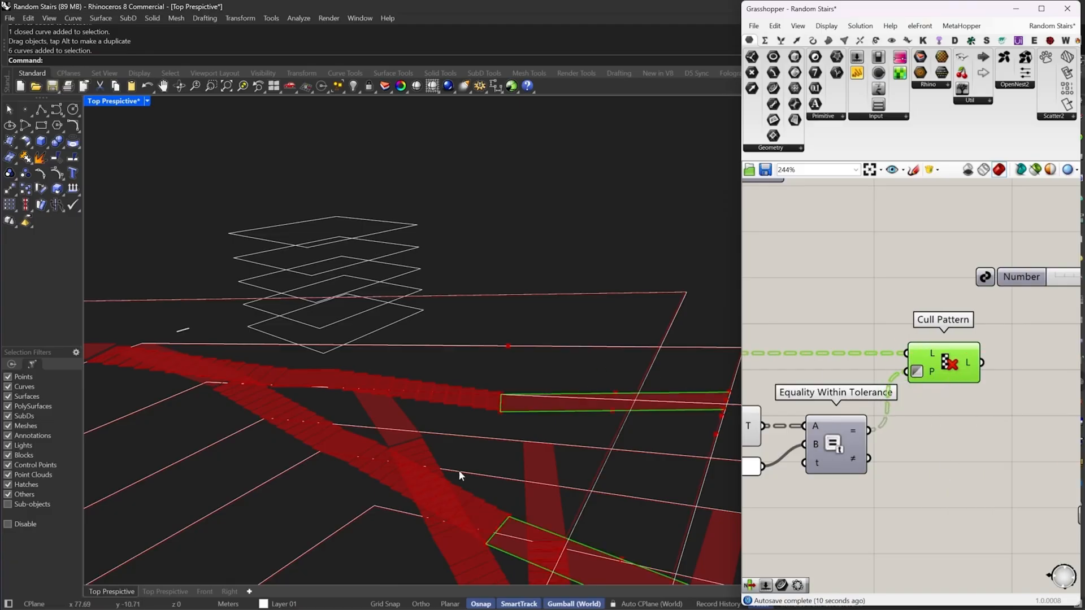
# Shift the whole group of downstream components away from Cull Pattern to free canvas space for new components after it
pyautogui.scroll(-3, 611, 371)
pyautogui.scroll(-8, 932, 381)
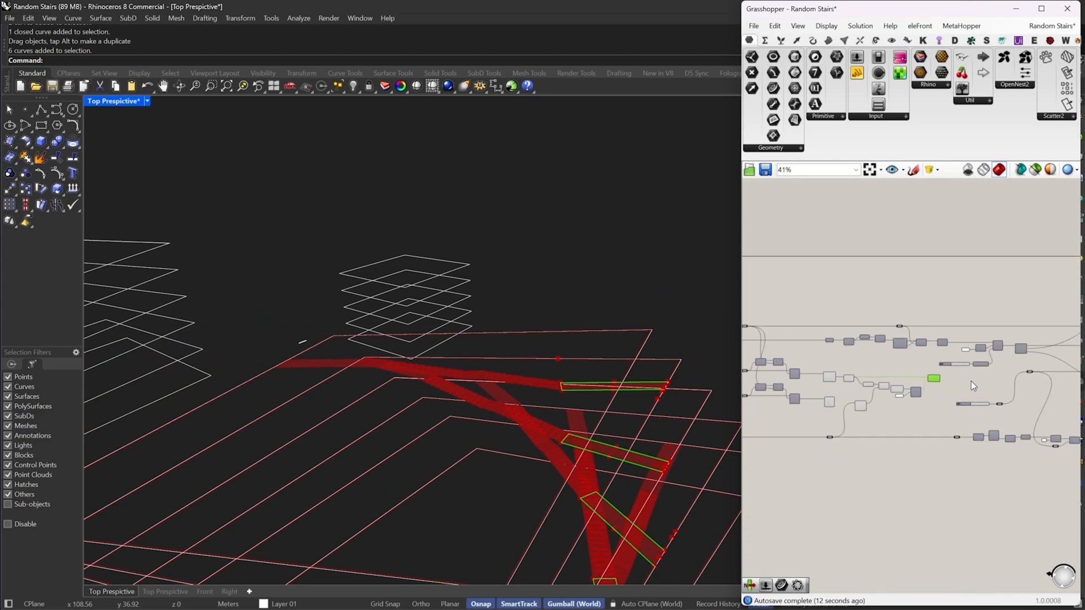
pyautogui.scroll(-5, 796, 372)
pyautogui.moveTo(1060, 303); pyautogui.dragTo(829, 438)
pyautogui.scroll(10, 815, 361)
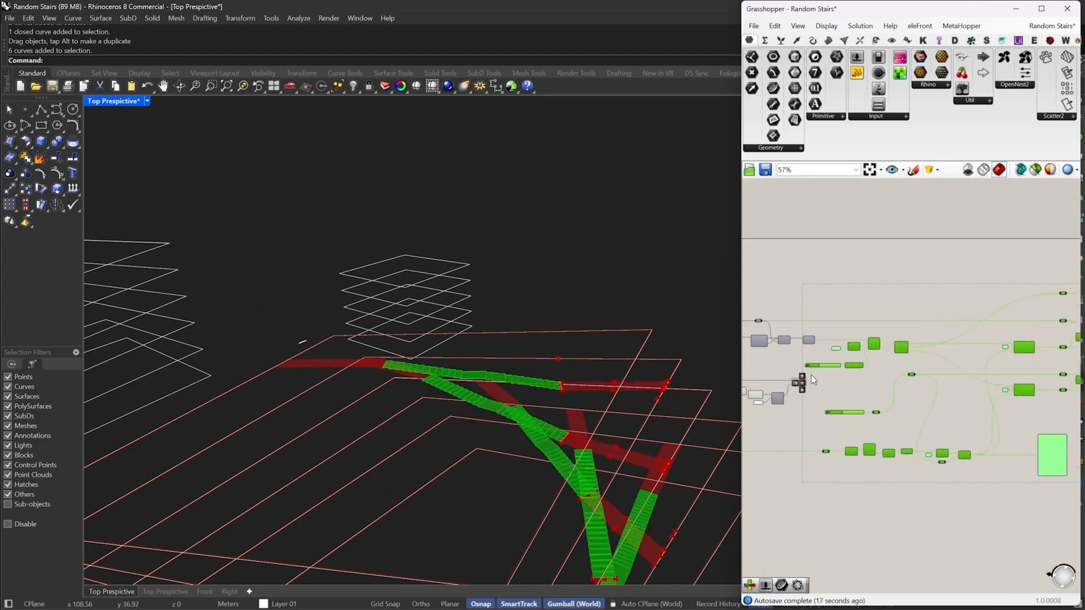
pyautogui.moveTo(814, 357); pyautogui.dragTo(1078, 359, button='right')
pyautogui.moveTo(1078, 359); pyautogui.dragTo(1043, 350)
pyautogui.scroll(-7, 1006, 360)
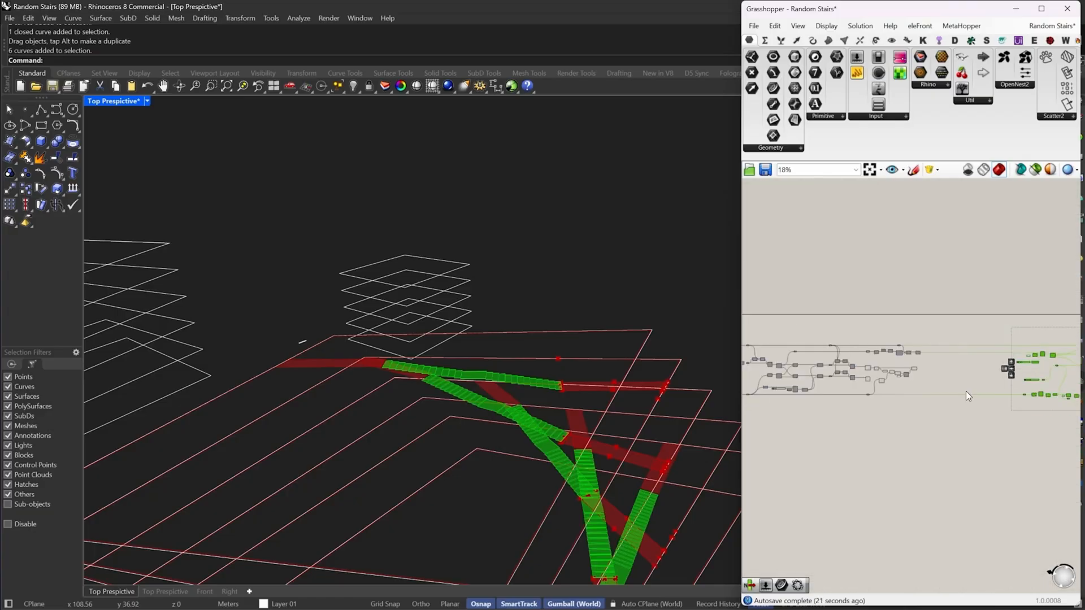
pyautogui.scroll(6, 881, 368)
pyautogui.scroll(2, 870, 370)
pyautogui.click(933, 364)
pyautogui.moveTo(964, 359); pyautogui.dragTo(903, 362, button='right')
pyautogui.scroll(2, 898, 367)
pyautogui.click(844, 371)
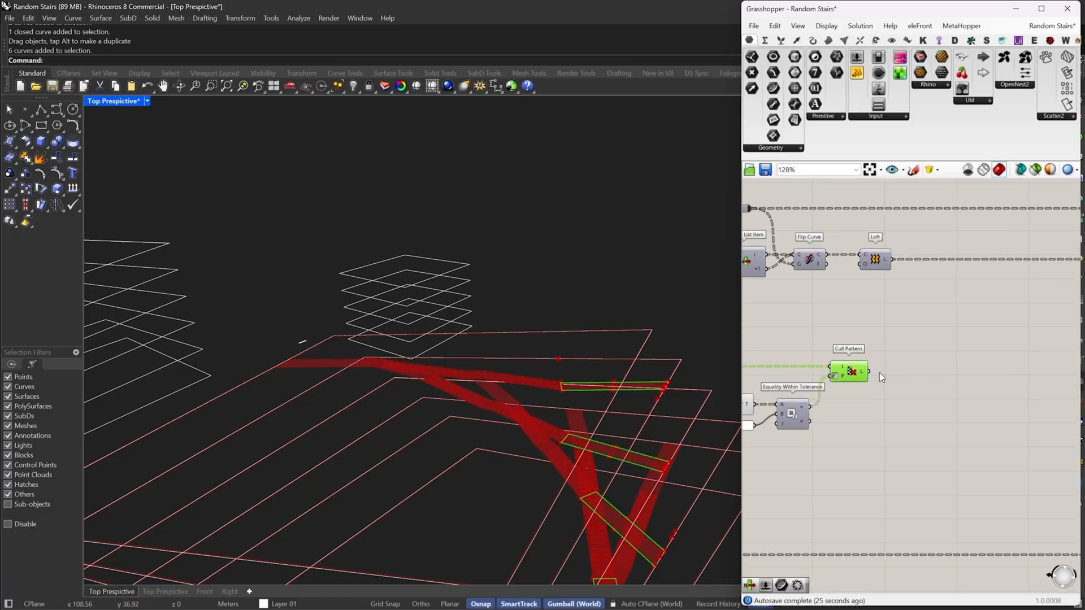
pyautogui.scroll(1, 847, 378)
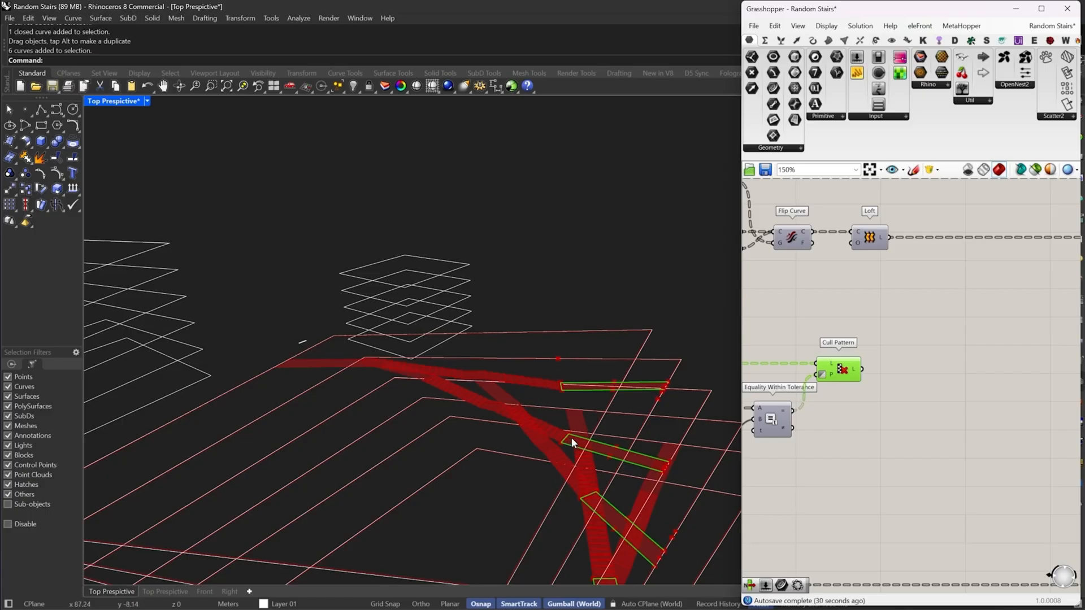
pyautogui.doubleClick(883, 391)
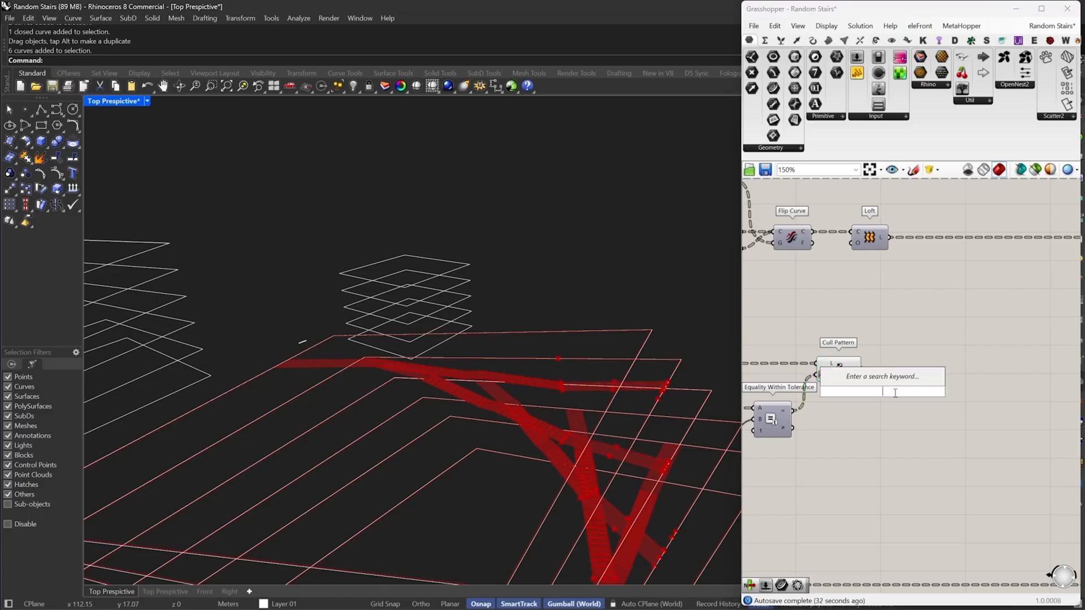
pyautogui.write('li it')
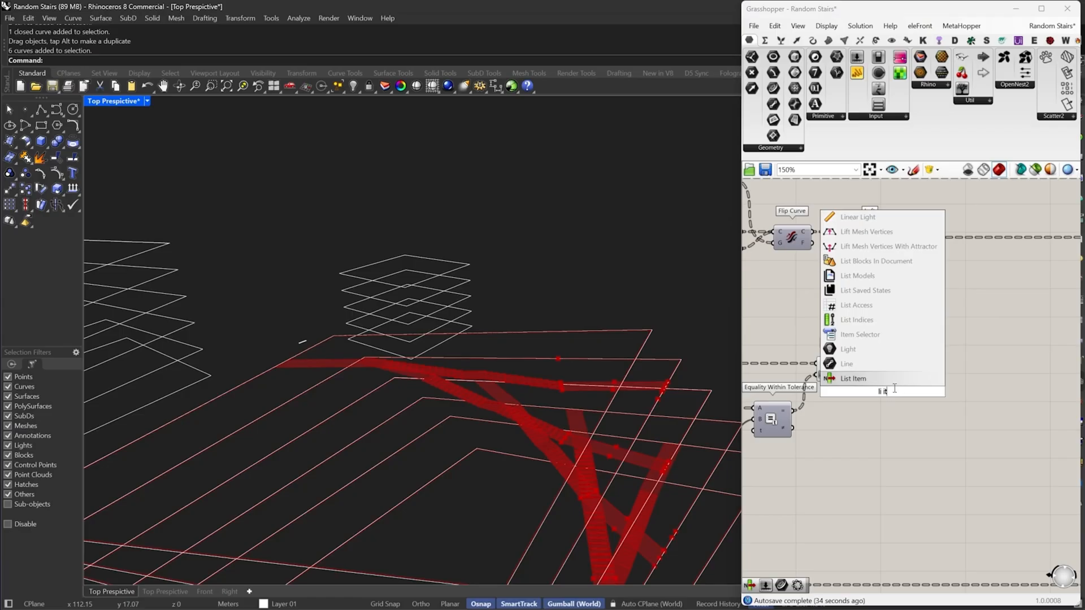
pyautogui.press('Return')
pyautogui.scroll(3, 889, 395)
pyautogui.moveTo(892, 400); pyautogui.dragTo(924, 379)
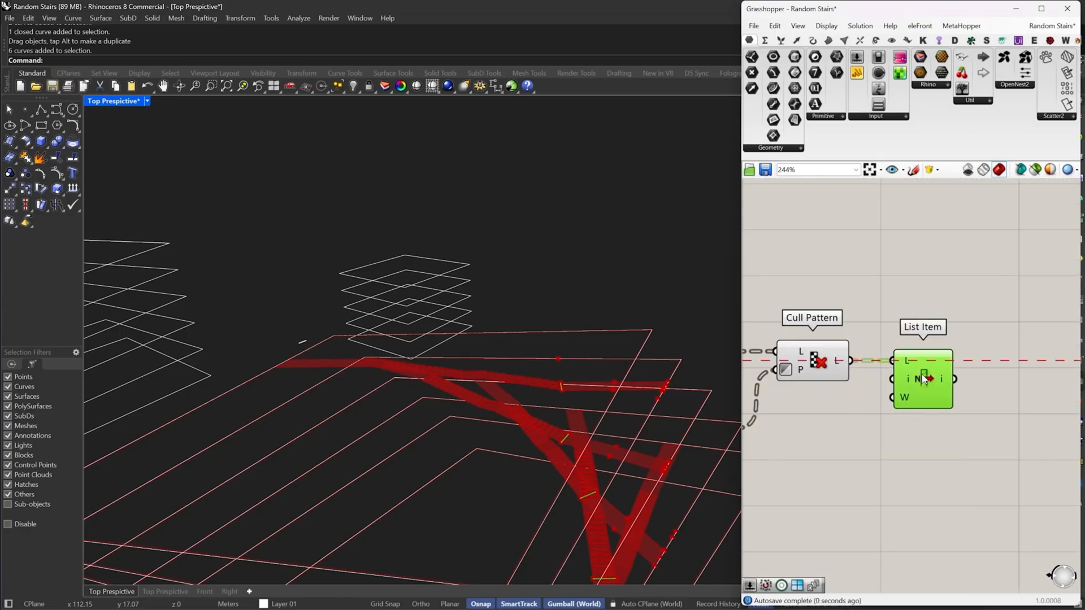
pyautogui.scroll(-4, 594, 384)
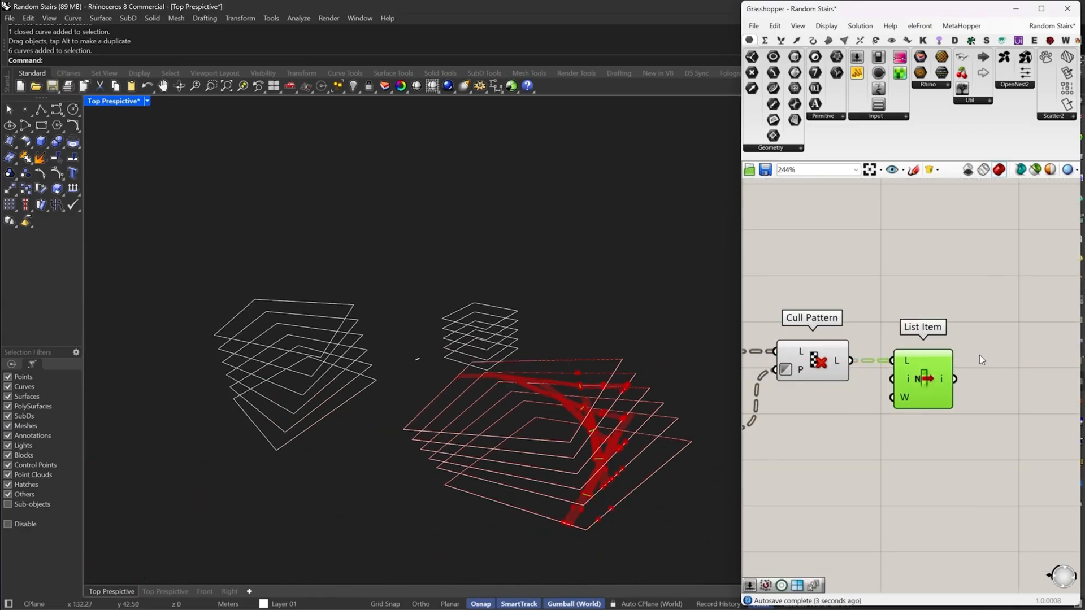
pyautogui.scroll(-2, 980, 357)
pyautogui.moveTo(980, 359); pyautogui.dragTo(917, 392, button='right')
pyautogui.moveTo(879, 409); pyautogui.dragTo(931, 406)
pyautogui.press('Delete')
# Add a Join Curves component fed by Cull Pattern's list output
pyautogui.doubleClick(903, 399)
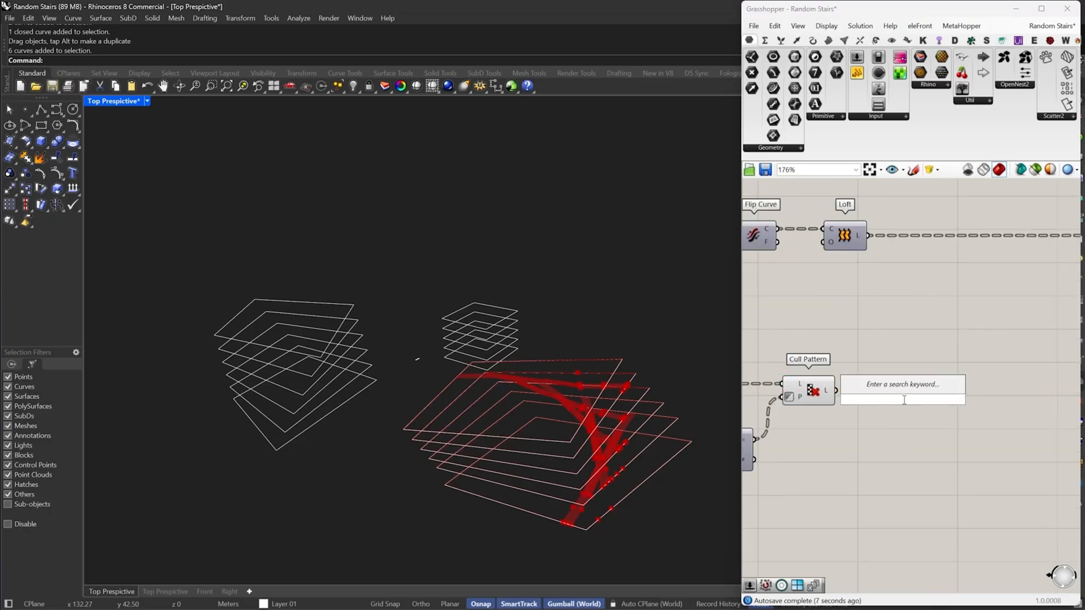
pyautogui.write('join')
pyautogui.click(881, 339)
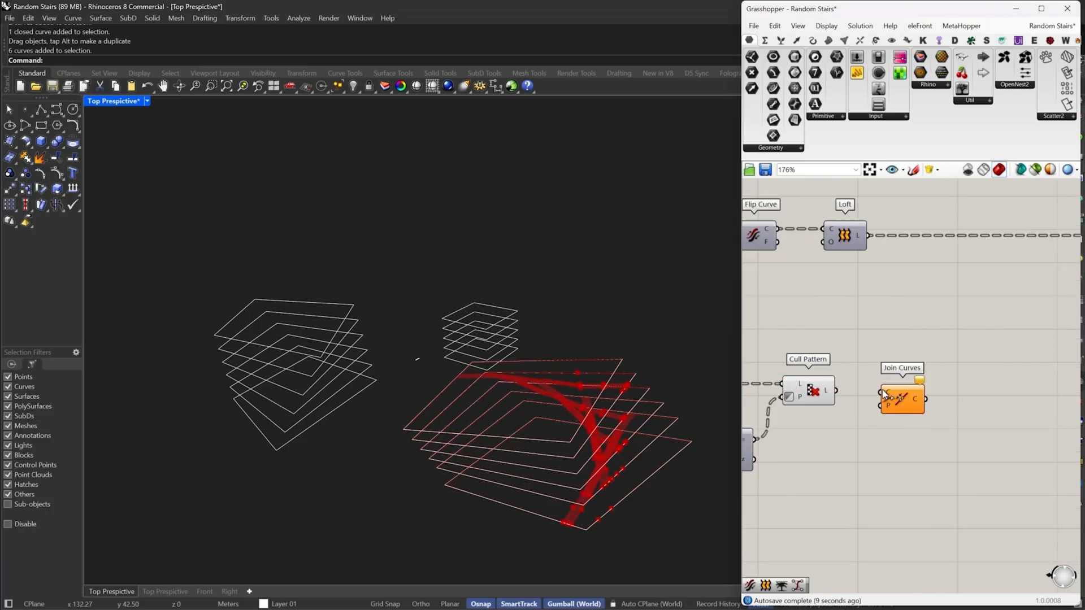
pyautogui.moveTo(882, 391)
pyautogui.mouseDown()
pyautogui.moveTo(837, 391)
pyautogui.moveTo(897, 396)
pyautogui.mouseUp()
pyautogui.scroll(3, 922, 401)
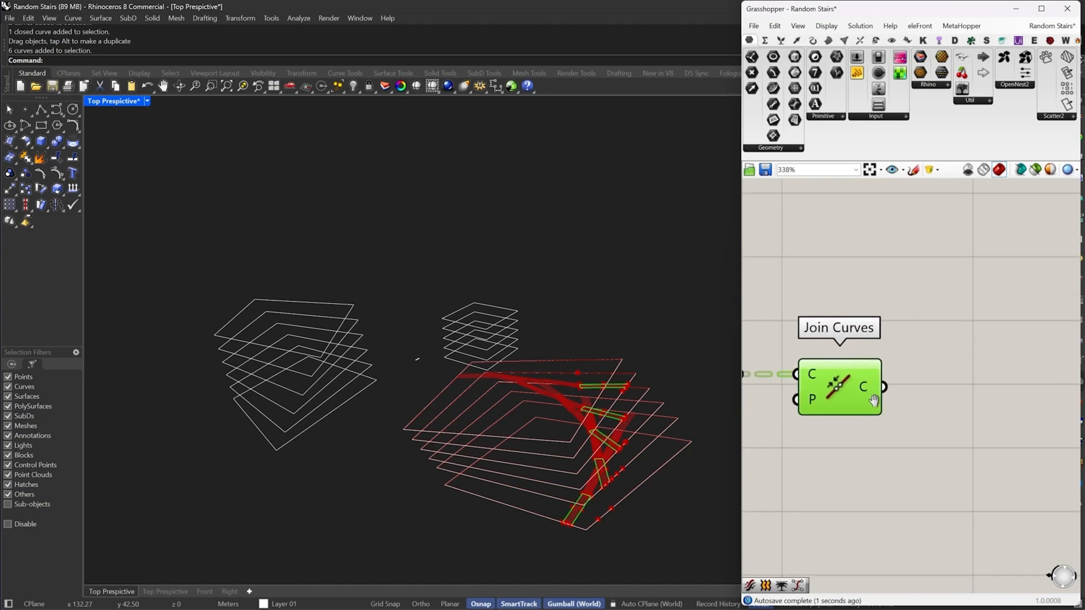
# Add an Explode component fed by Join Curves' output and align it beside Join Curves
pyautogui.doubleClick(918, 403)
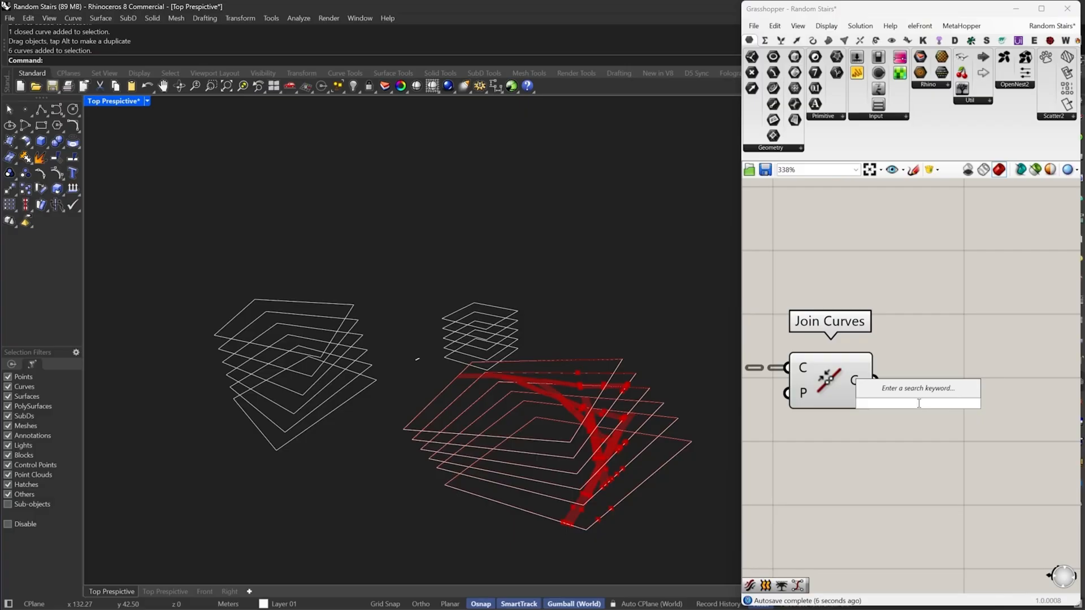
pyautogui.write('explode')
pyautogui.click(900, 355)
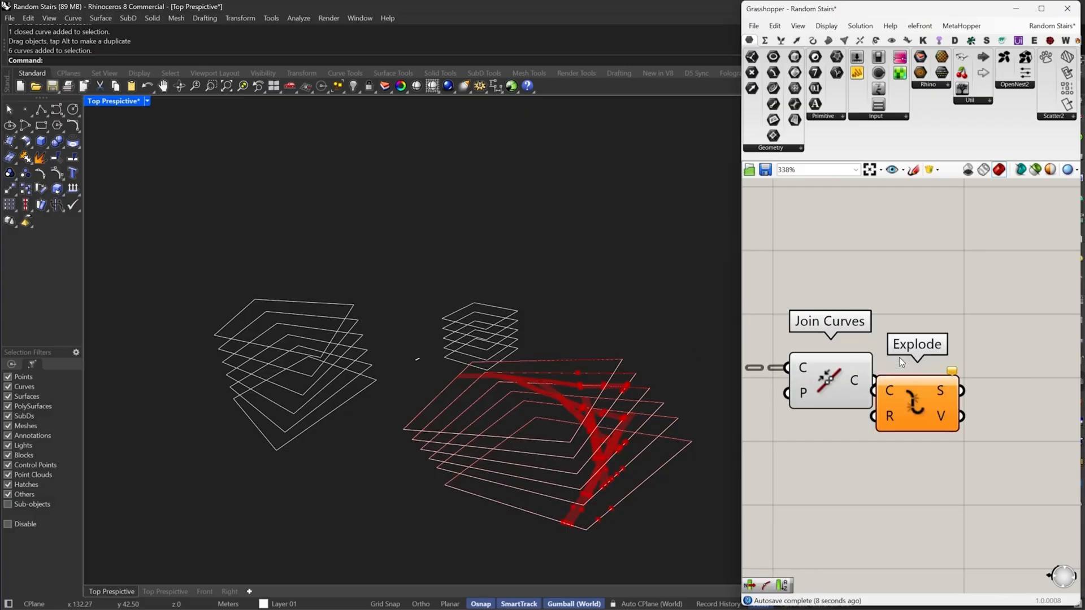
pyautogui.moveTo(873, 381); pyautogui.dragTo(975, 392)
pyautogui.moveTo(966, 408); pyautogui.dragTo(890, 398, button='right')
pyautogui.moveTo(891, 397); pyautogui.dragTo(894, 394)
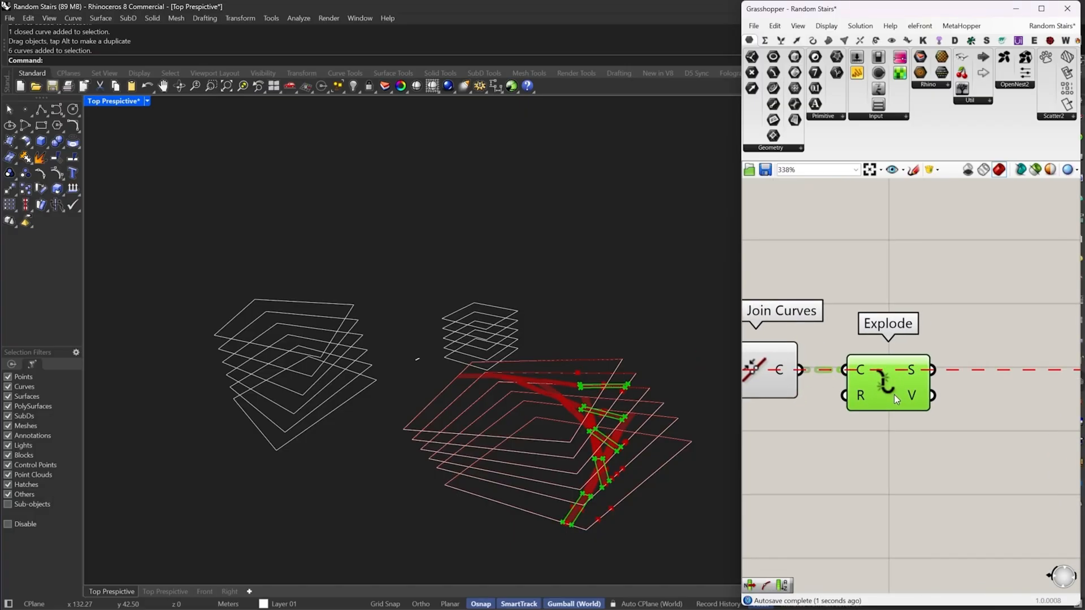
# Add a List Item component fed by Explode's segments and align it with Explode
pyautogui.moveTo(894, 394); pyautogui.dragTo(837, 394, button='right')
pyautogui.doubleClick(983, 373)
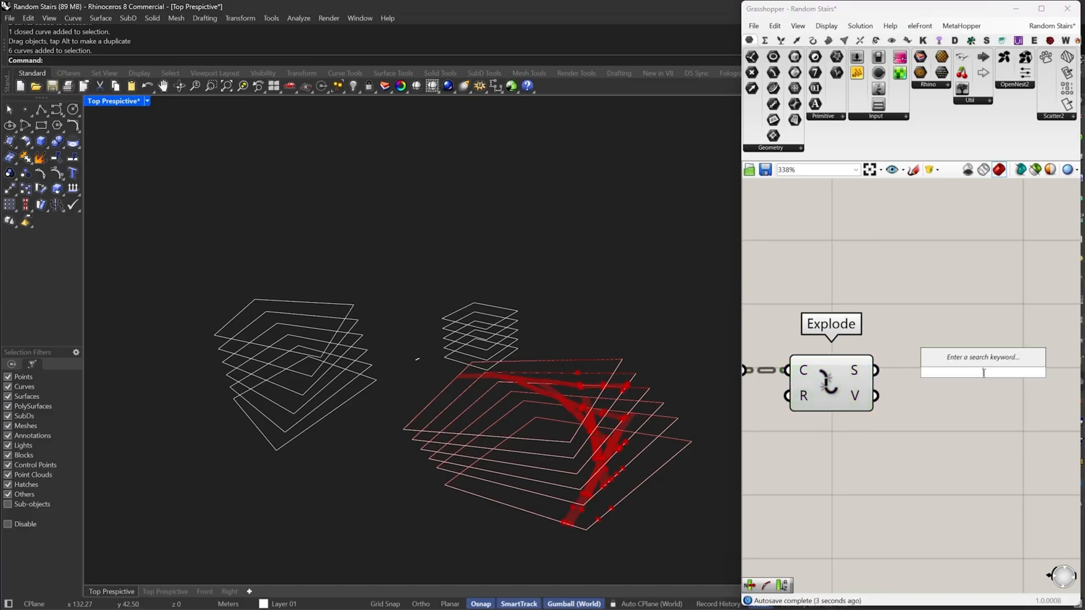
pyautogui.write('list item')
pyautogui.click(960, 364)
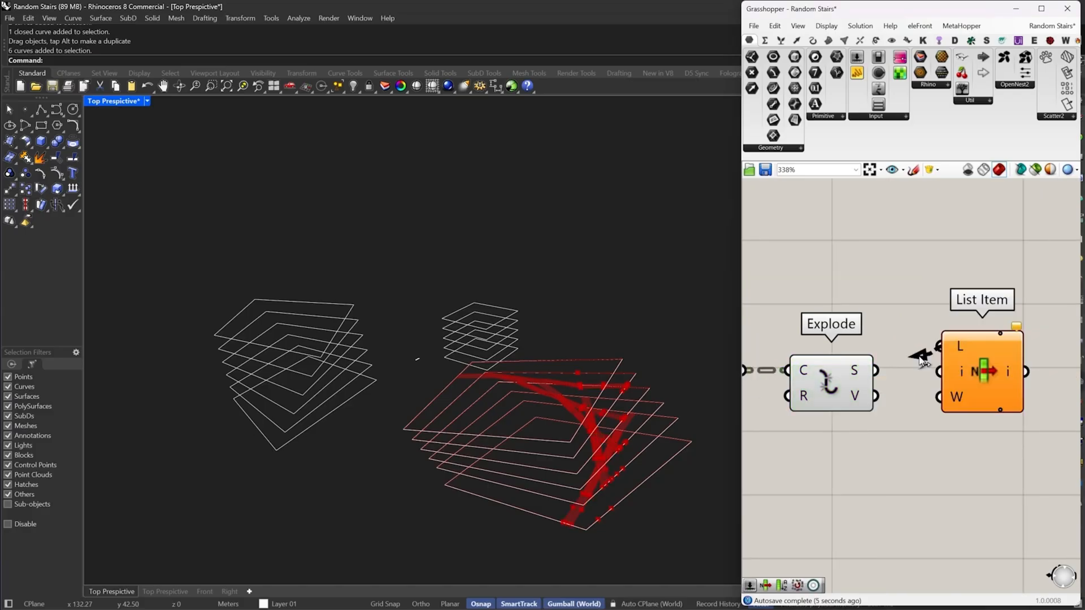
pyautogui.moveTo(938, 347); pyautogui.dragTo(876, 370)
pyautogui.moveTo(975, 371); pyautogui.dragTo(964, 395)
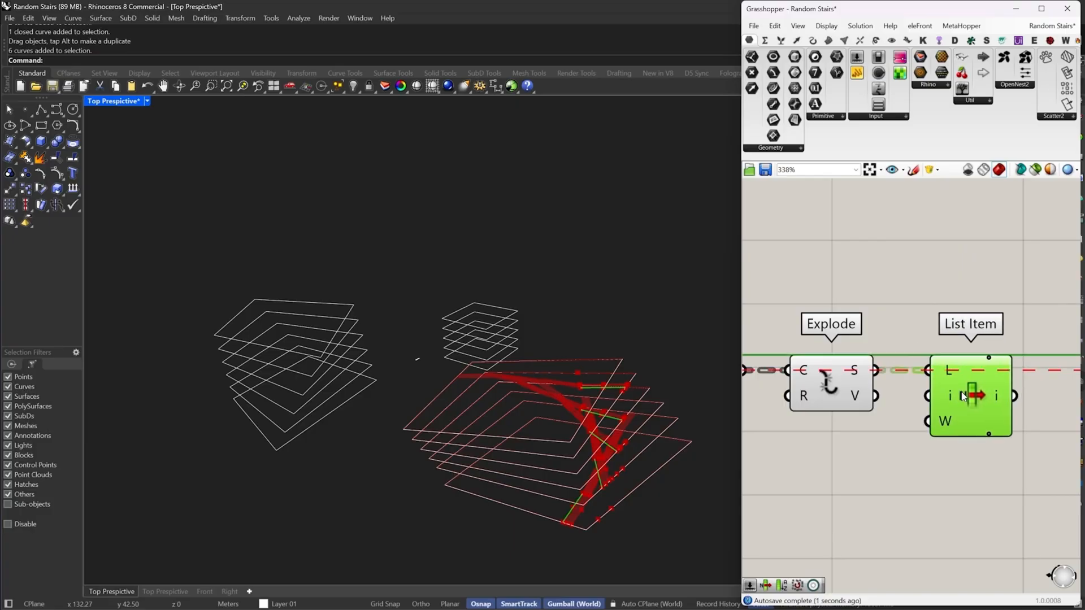
# Add the +1 and +2 outputs to the List Item after Explode
pyautogui.scroll(3, 963, 396)
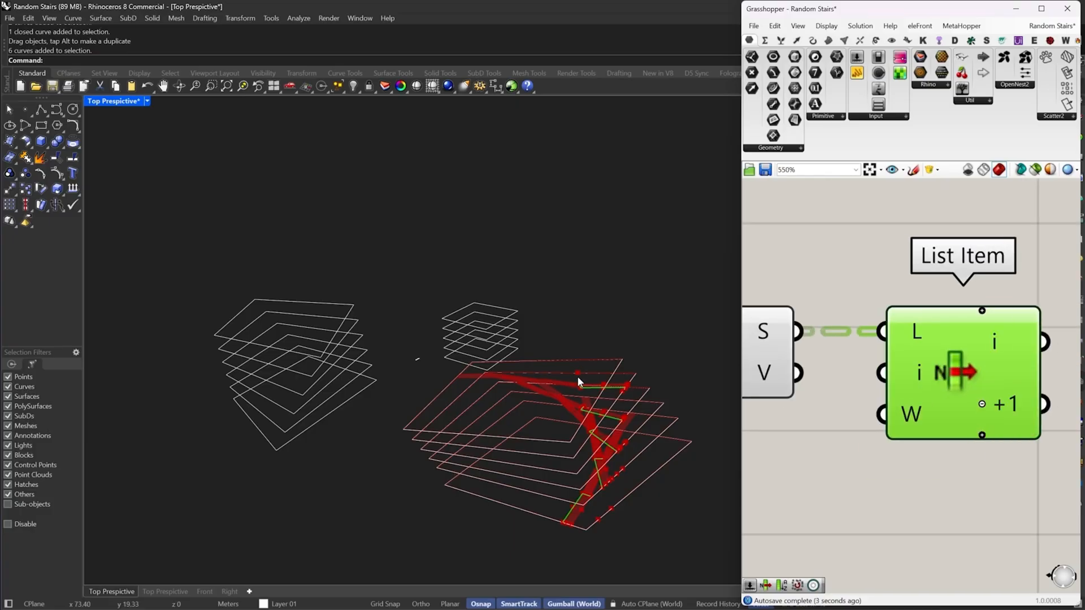
pyautogui.scroll(3, 578, 378)
pyautogui.scroll(-3, 895, 397)
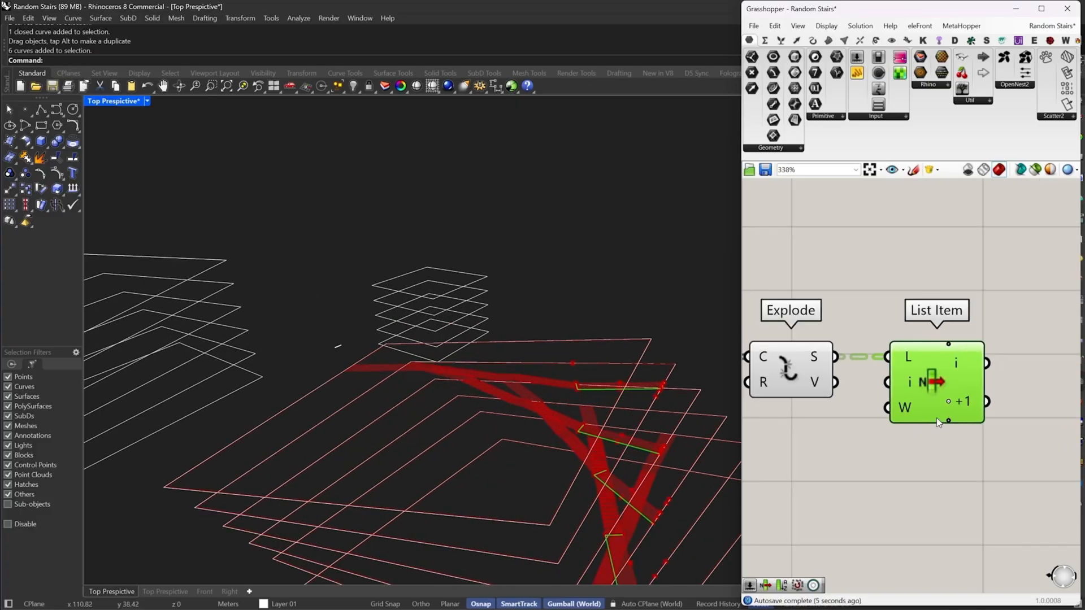
pyautogui.click(948, 421)
pyautogui.scroll(-3, 949, 423)
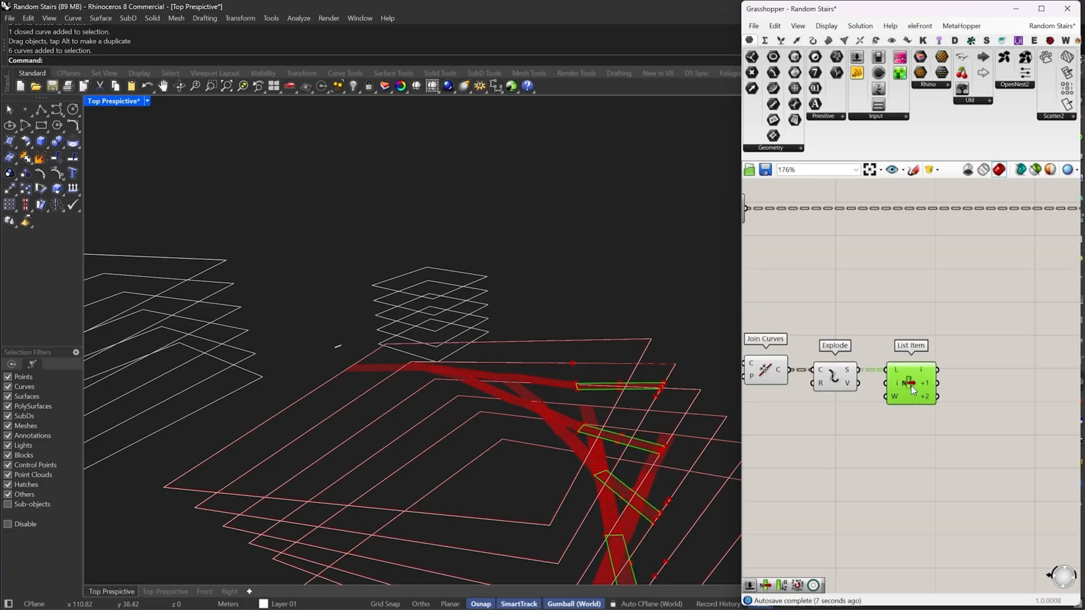
# Move the List Item that feeds Pull Point's geometry down near the Relay line, clearing space below the edge-filter chain
pyautogui.scroll(-6, 927, 367)
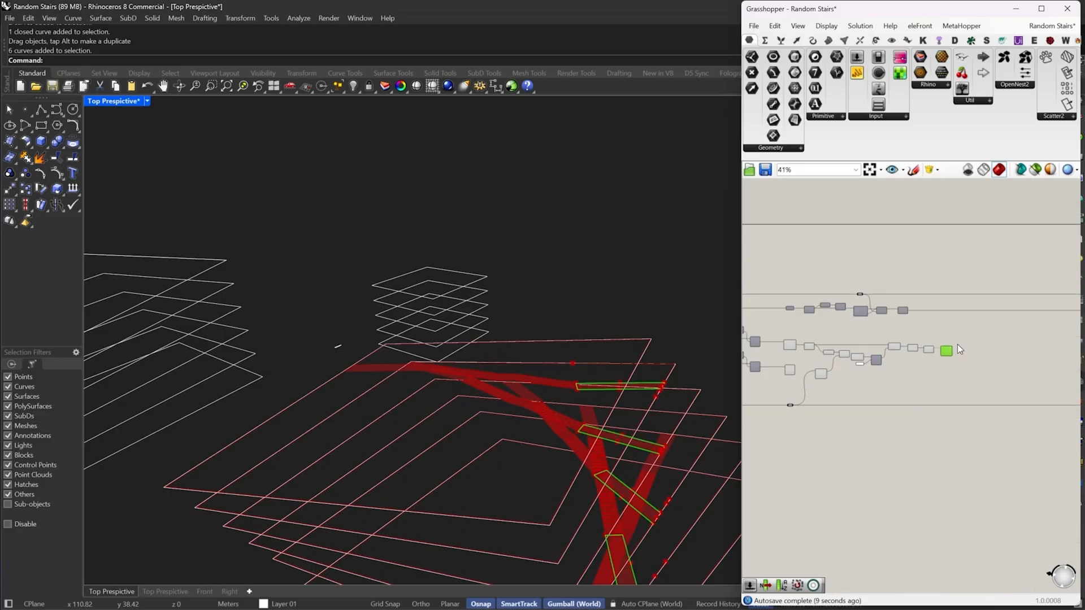
pyautogui.scroll(5, 843, 374)
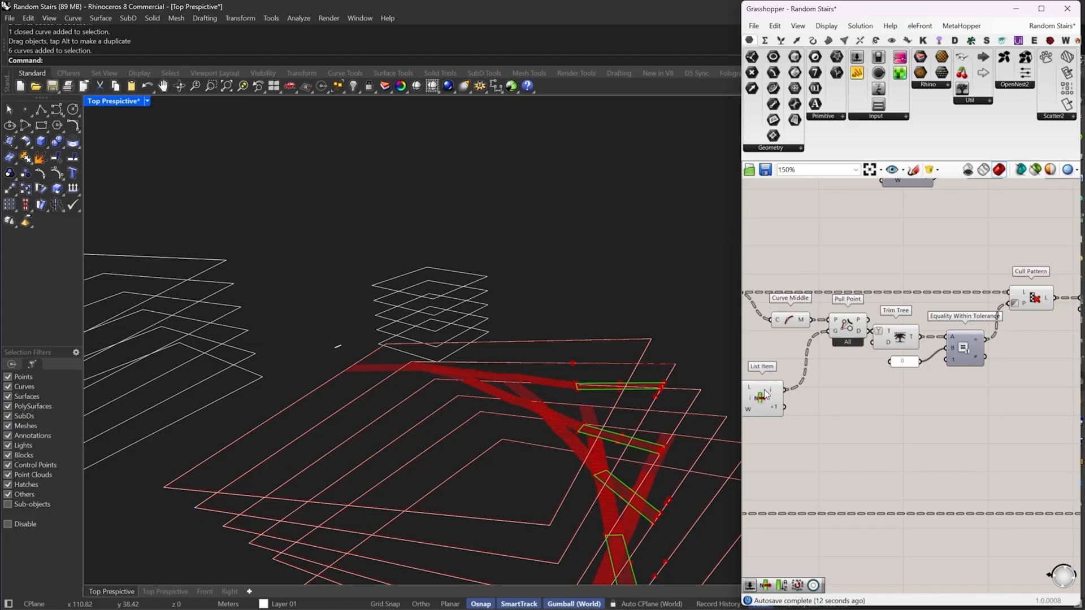
pyautogui.click(784, 395)
pyautogui.moveTo(784, 395)
pyautogui.mouseDown()
pyautogui.moveTo(791, 378)
pyautogui.moveTo(791, 401)
pyautogui.mouseUp()
pyautogui.scroll(-2, 936, 318)
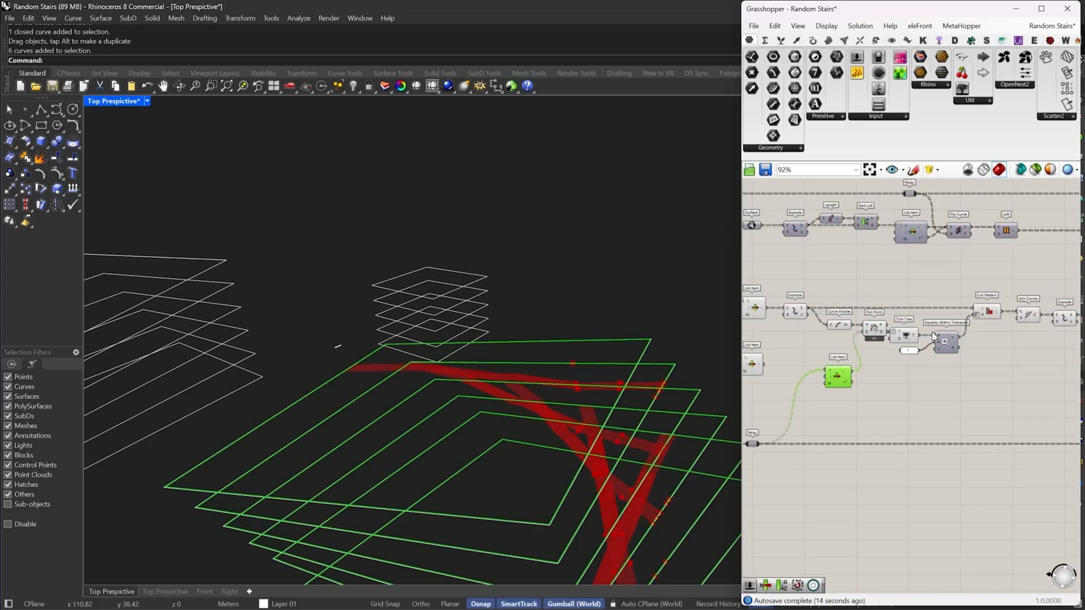
pyautogui.scroll(2, 845, 377)
pyautogui.moveTo(845, 377); pyautogui.dragTo(844, 428)
pyautogui.scroll(-2, 843, 424)
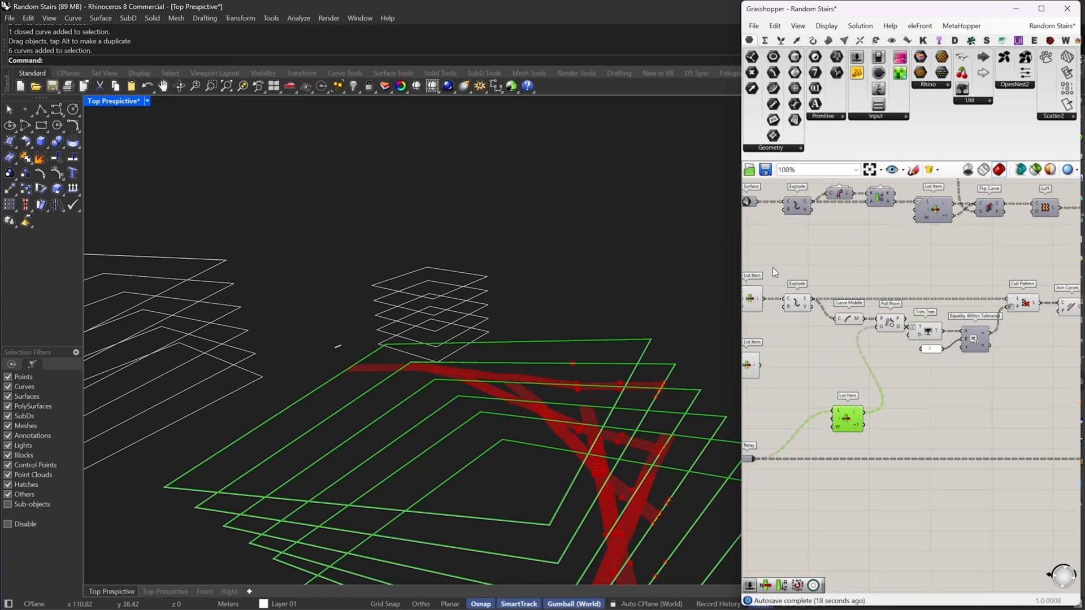
# Duplicate the edge-filter chain from Explode through the final List Item, placing the copy directly below the original
pyautogui.moveTo(768, 265); pyautogui.dragTo(1055, 372)
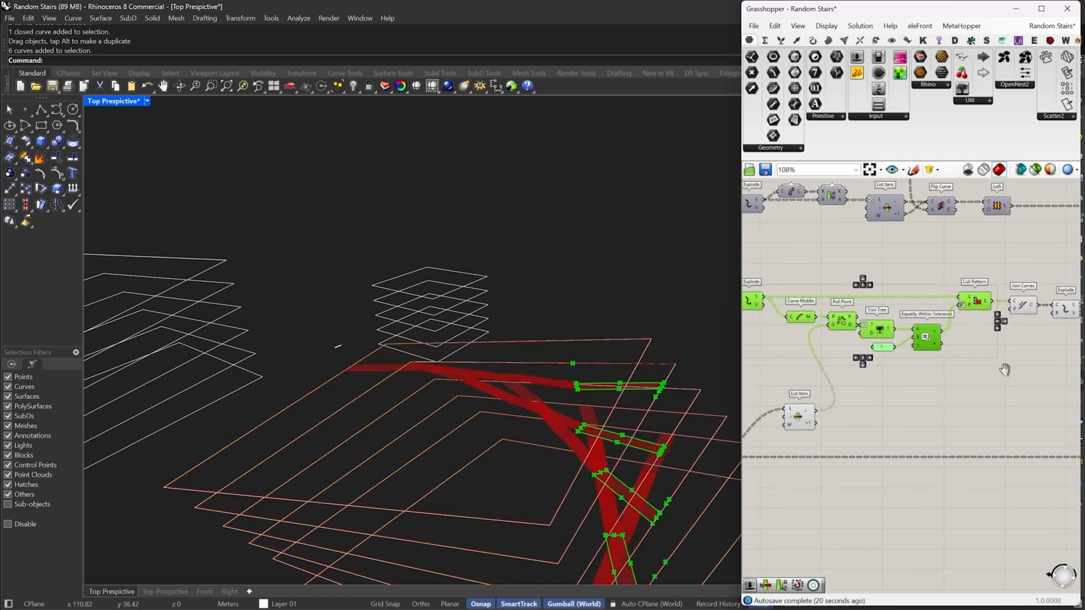
pyautogui.moveTo(1029, 289); pyautogui.dragTo(884, 305, button='right')
pyautogui.keyDown('shift'); pyautogui.moveTo(999, 297); pyautogui.dragTo(797, 374); pyautogui.keyUp('shift')
pyautogui.moveTo(797, 377); pyautogui.dragTo(930, 361, button='right')
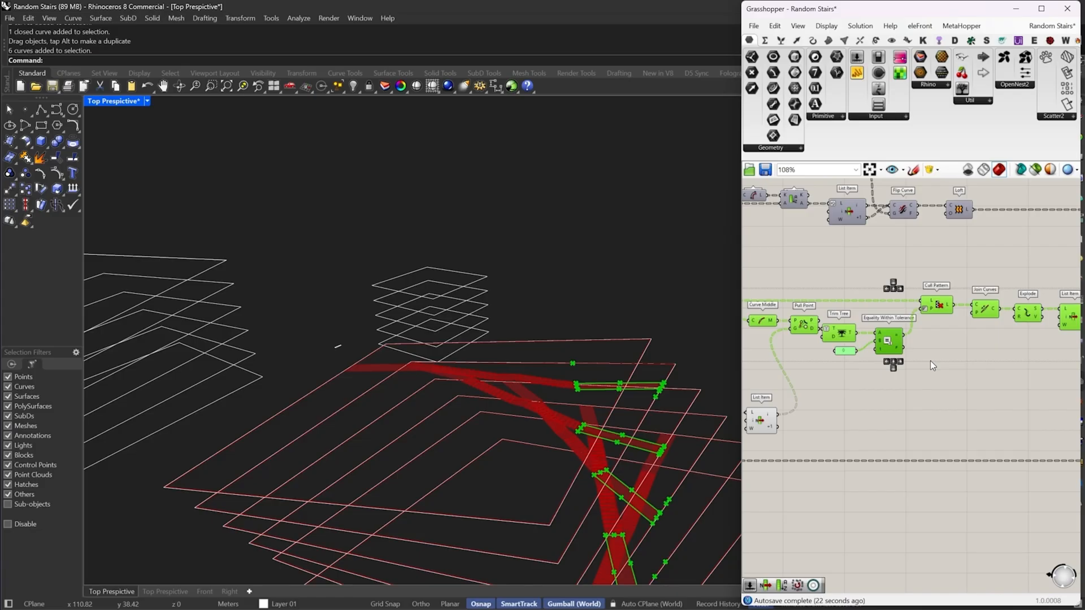
pyautogui.keyDown('alt'); pyautogui.moveTo(944, 307); pyautogui.dragTo(944, 363); pyautogui.keyUp('alt')
# Feed the copied Explode from the second end panel's List Item and shift the copied chain slightly down
pyautogui.moveTo(944, 363); pyautogui.dragTo(1065, 357, button='right')
pyautogui.scroll(2, 847, 363)
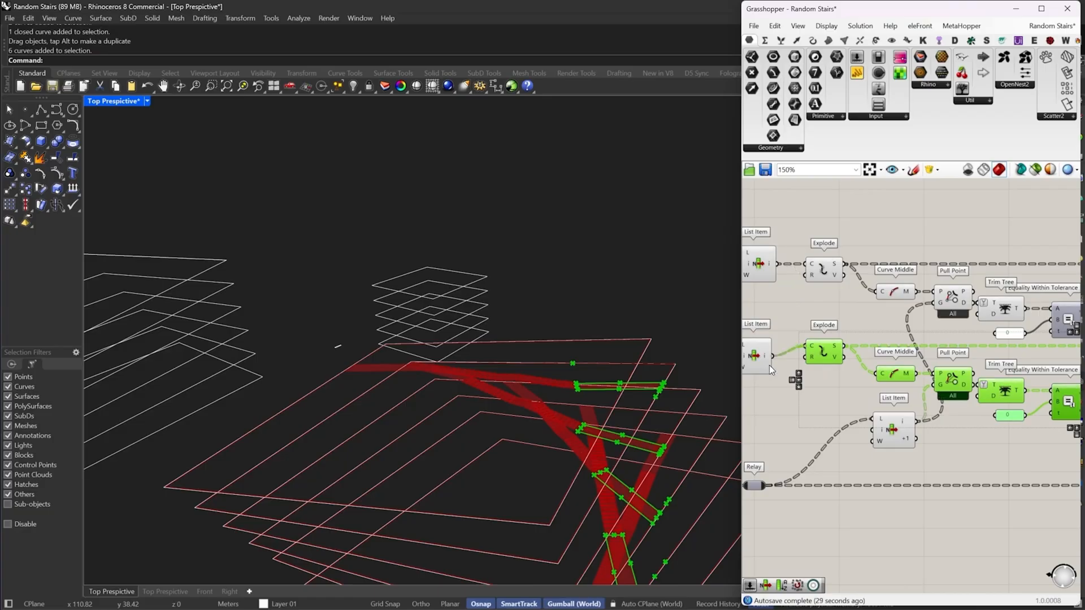
pyautogui.moveTo(817, 352); pyautogui.dragTo(817, 363)
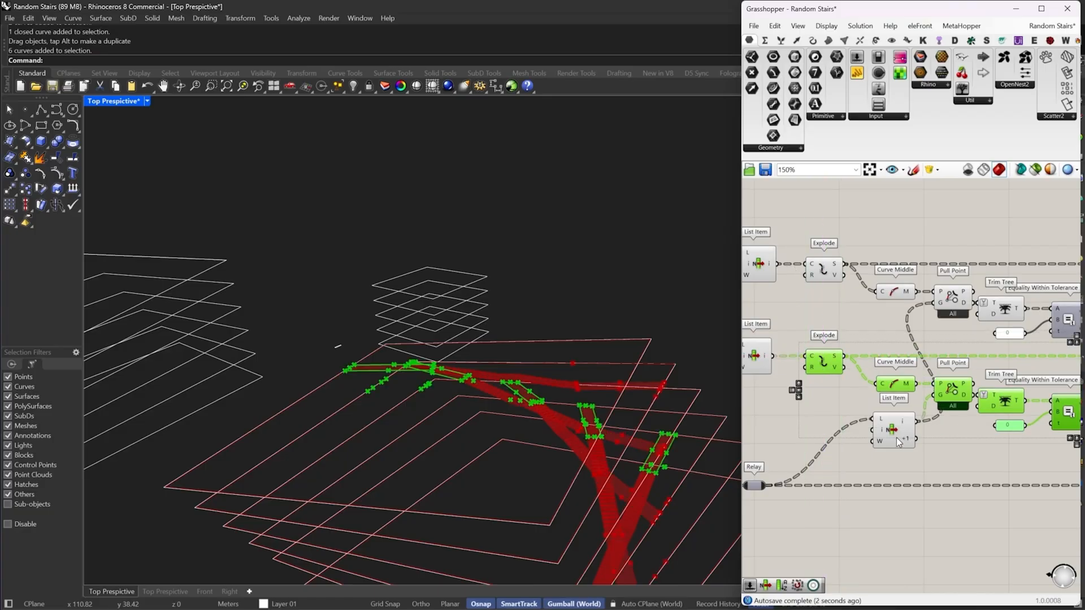
# Feed the copied Pull Point's geometry from the surrounding curves List Item's +1 output and place that List Item between the two chains
pyautogui.click(917, 456)
pyautogui.moveTo(933, 395); pyautogui.dragTo(898, 345)
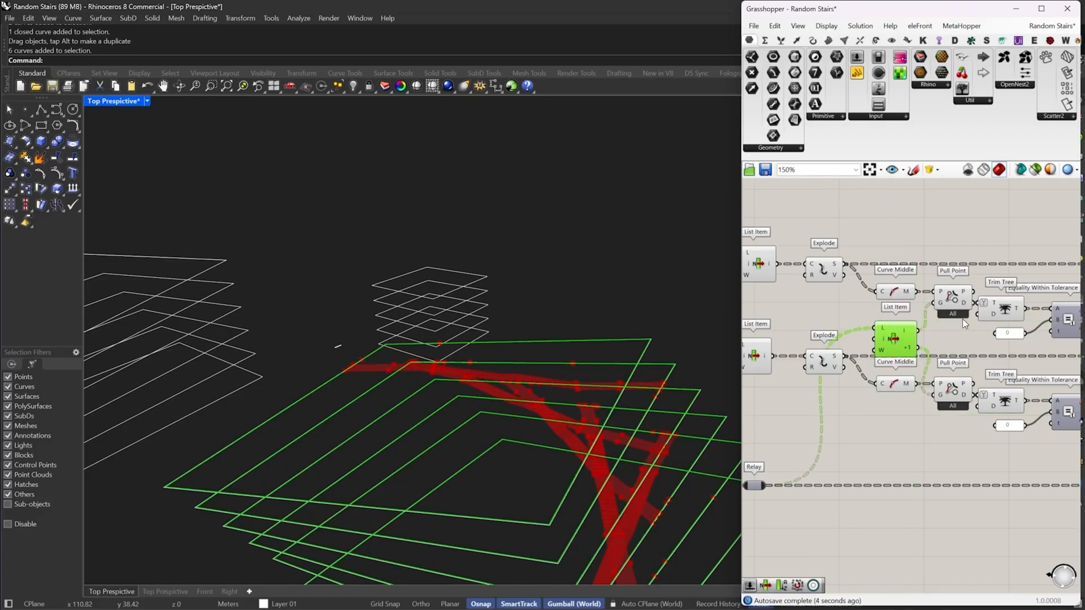
pyautogui.scroll(3, 962, 319)
# Inspect the edges picked by the final List Item of each filter chain in the viewport
pyautogui.scroll(-7, 867, 345)
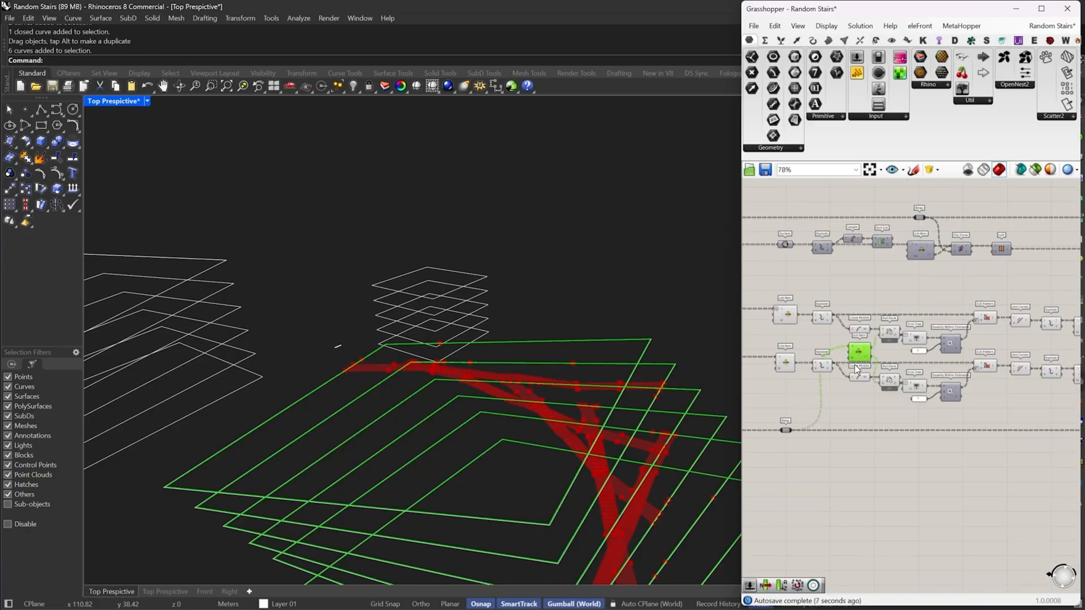
pyautogui.click(985, 372)
pyautogui.moveTo(984, 372); pyautogui.dragTo(853, 378, button='right')
pyautogui.scroll(5, 918, 346)
pyautogui.click(960, 276)
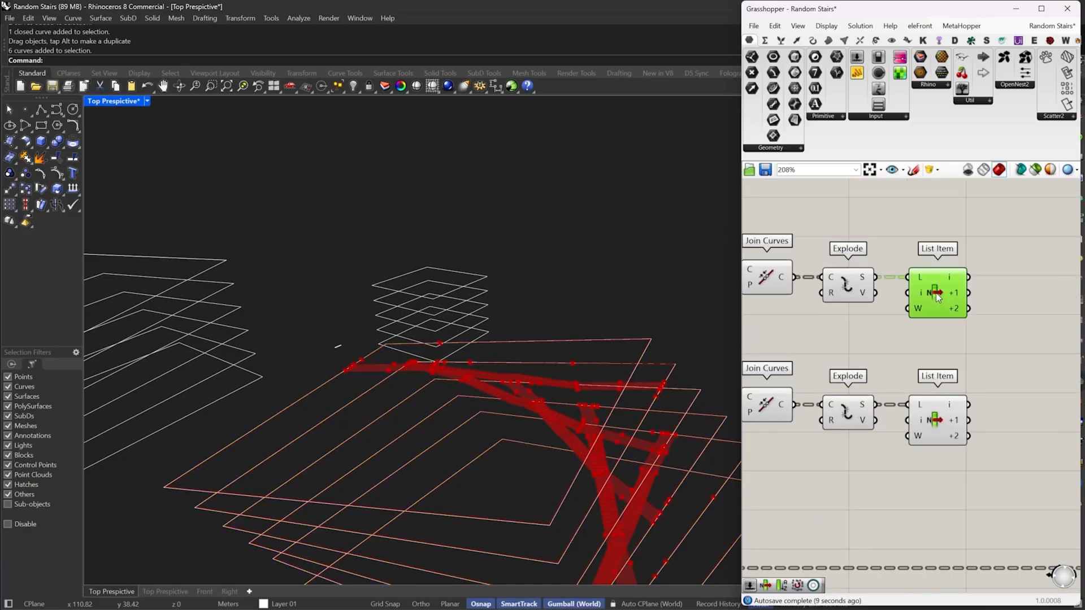
pyautogui.scroll(-5, 1045, 349)
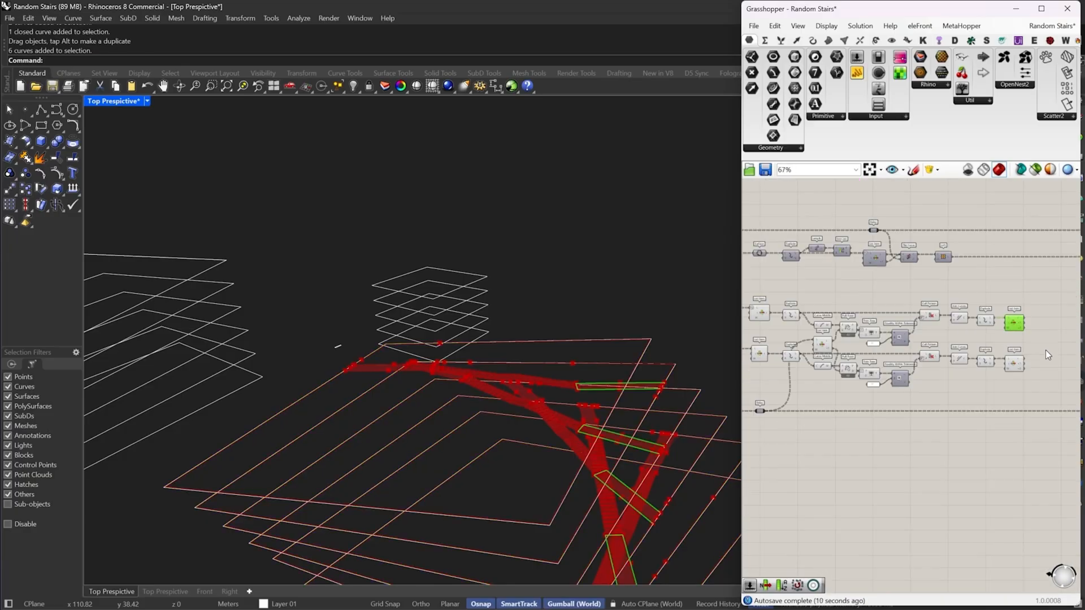
pyautogui.scroll(2, 1013, 363)
pyautogui.click(1014, 363)
# Turn off the preview of both edge-filter chains except their final List Items, and of the upstream end-panel components feeding them
pyautogui.moveTo(989, 349); pyautogui.dragTo(1048, 380, button='right')
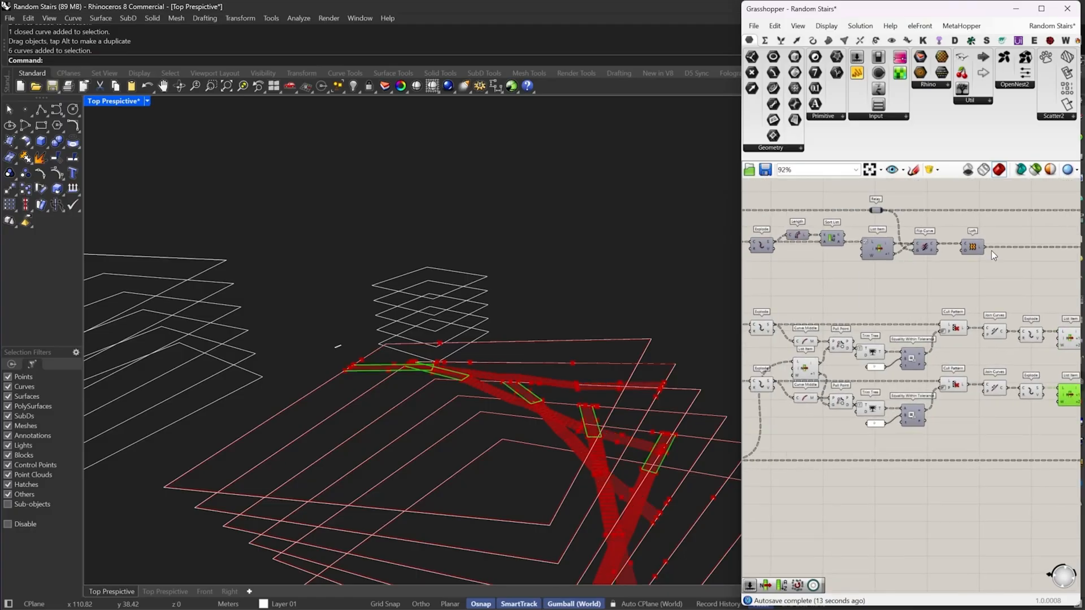
pyautogui.moveTo(1041, 305); pyautogui.dragTo(743, 452)
pyautogui.rightClick(840, 280)
pyautogui.click(843, 292)
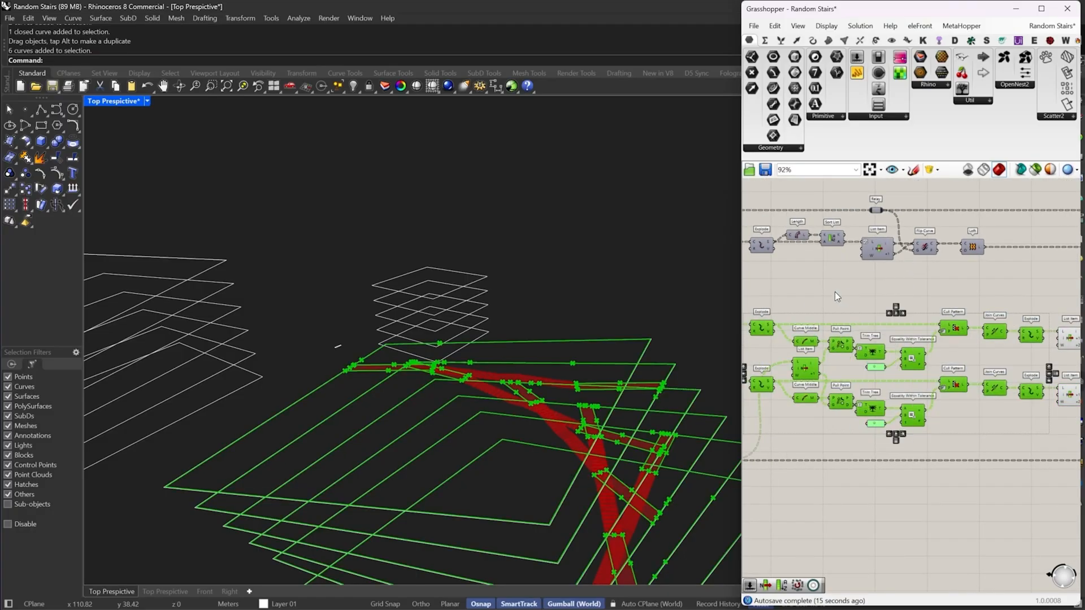
pyautogui.moveTo(792, 301); pyautogui.dragTo(913, 297, button='right')
pyautogui.moveTo(863, 325); pyautogui.dragTo(741, 449)
pyautogui.rightClick(844, 288)
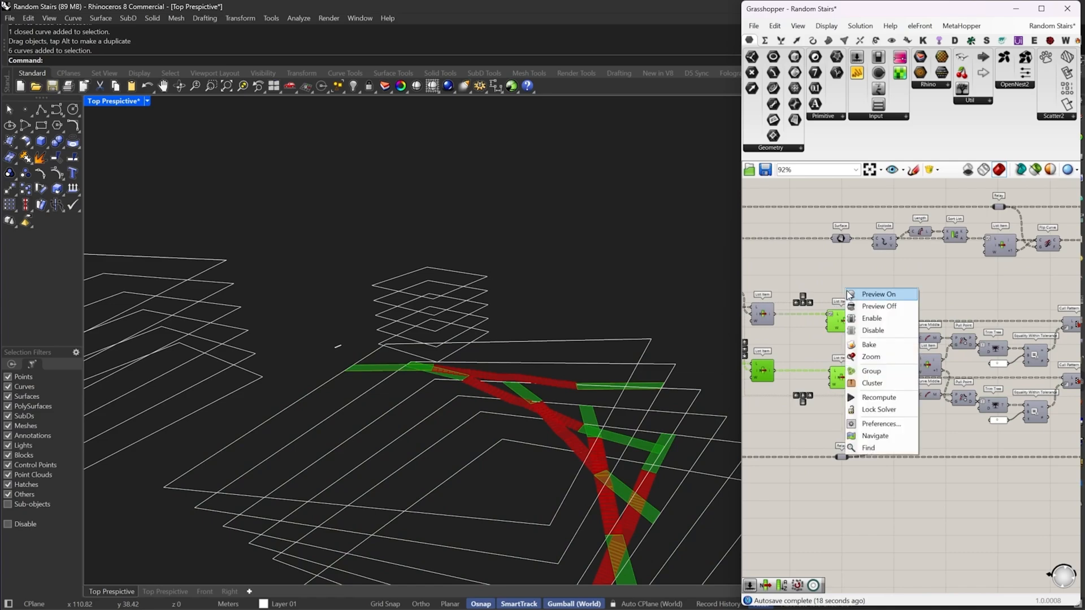
pyautogui.click(856, 303)
# Examine the end-panel edges output by the upper chain's final List Item in the viewport
pyautogui.moveTo(1019, 313); pyautogui.dragTo(844, 302, button='right')
pyautogui.moveTo(1035, 323); pyautogui.dragTo(852, 346, button='right')
pyautogui.scroll(2, 839, 346)
pyautogui.scroll(1, 851, 344)
pyautogui.doubleClick(848, 342)
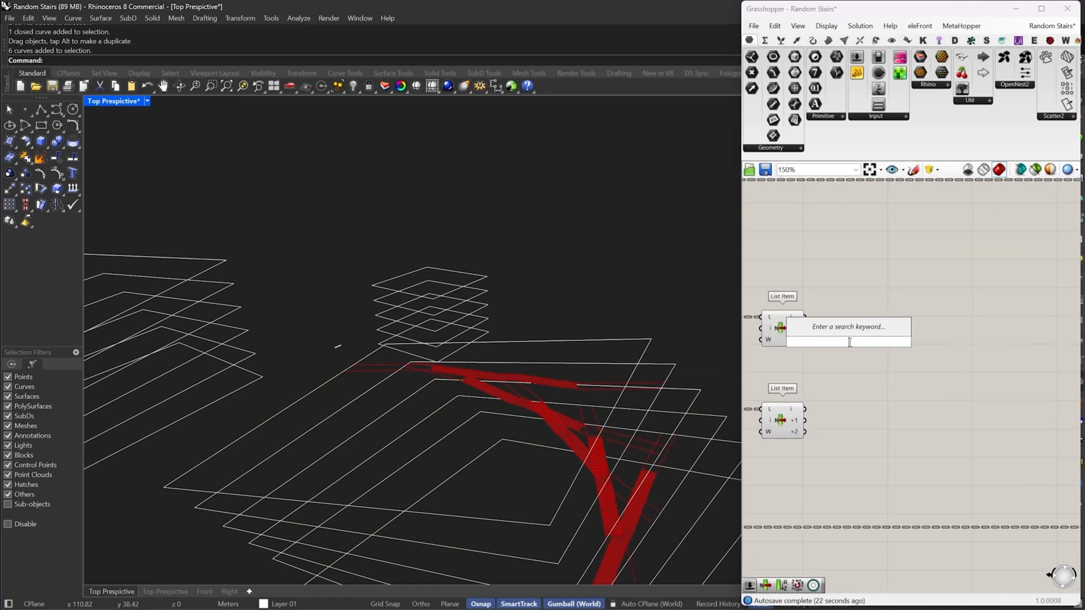
pyautogui.press('Escape')
pyautogui.click(782, 335)
pyautogui.scroll(1, 816, 340)
pyautogui.moveTo(695, 362); pyautogui.dragTo(668, 381, button='right')
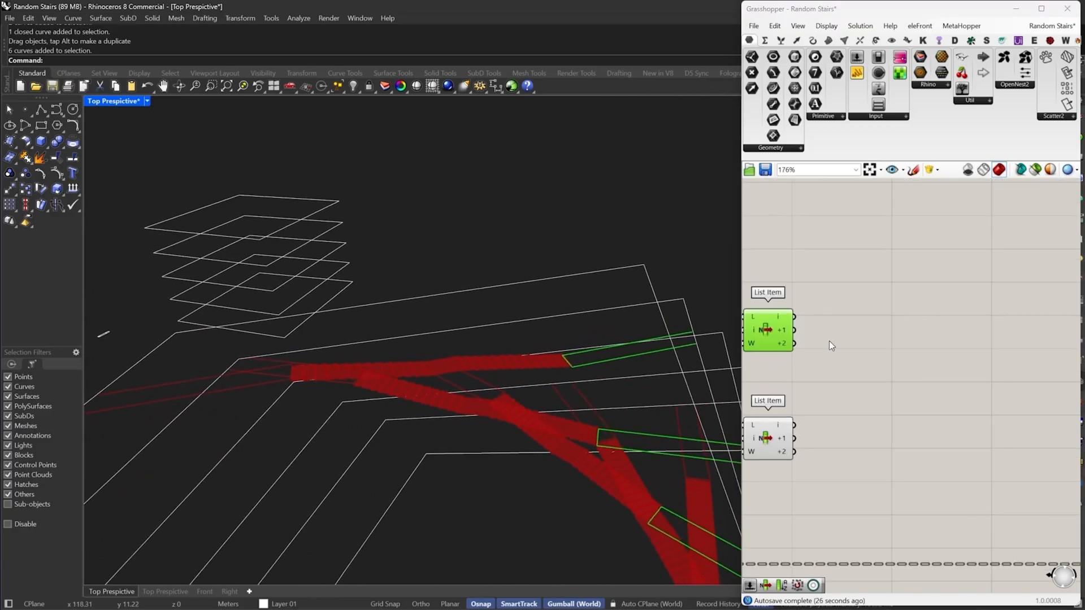
pyautogui.moveTo(828, 341); pyautogui.dragTo(963, 329, button='right')
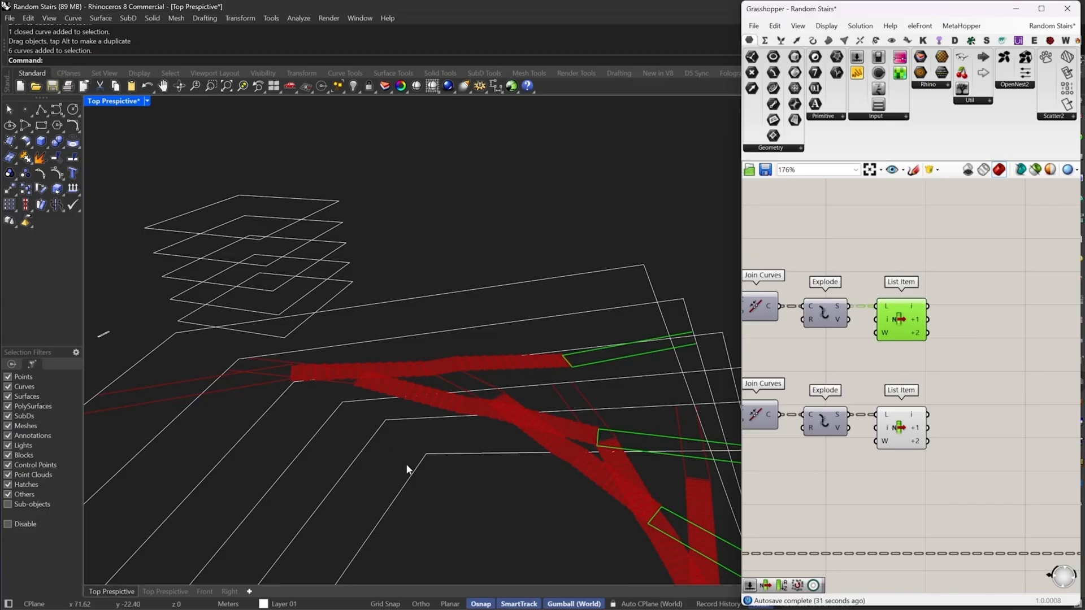
# Examine how the wooden end panels meet the floor frames in the finished reference model
pyautogui.moveTo(412, 460); pyautogui.dragTo(479, 450, button='right')
pyautogui.scroll(-8, 606, 471)
pyautogui.moveTo(445, 302); pyautogui.dragTo(570, 427, button='right')
pyautogui.scroll(-6, 601, 395)
pyautogui.scroll(-4, 604, 390)
pyautogui.scroll(12, 192, 246)
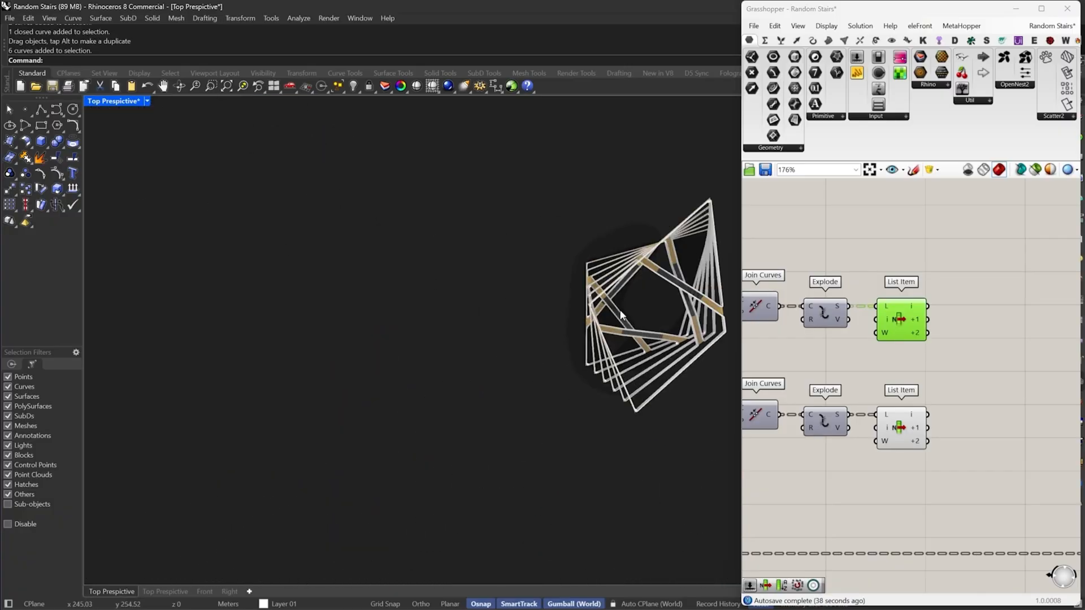
pyautogui.scroll(-5, 283, 334)
pyautogui.scroll(10, 457, 286)
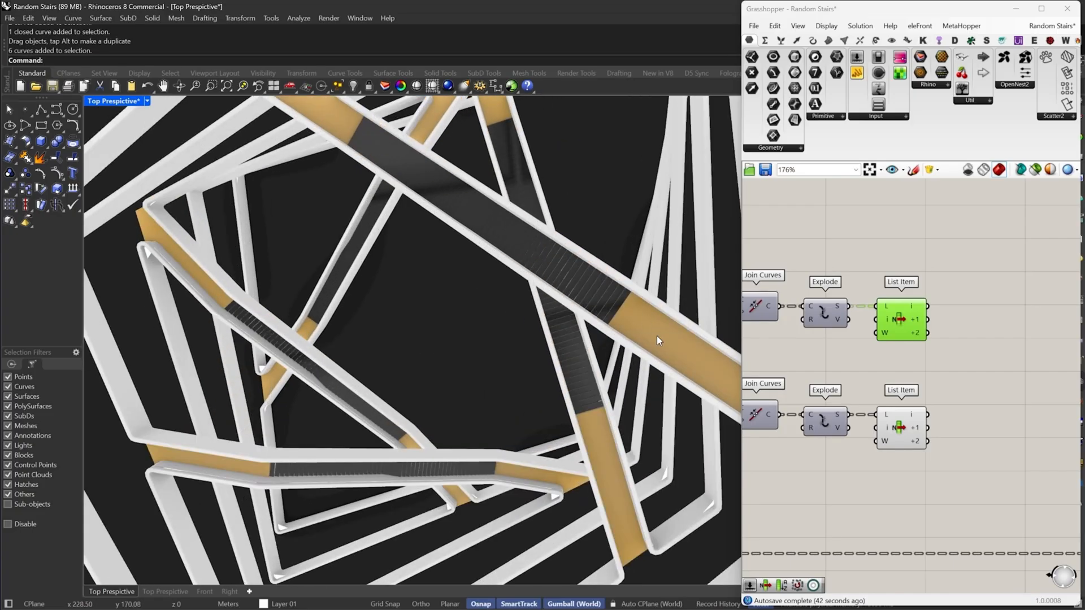
pyautogui.click(656, 336)
pyautogui.scroll(-6, 623, 338)
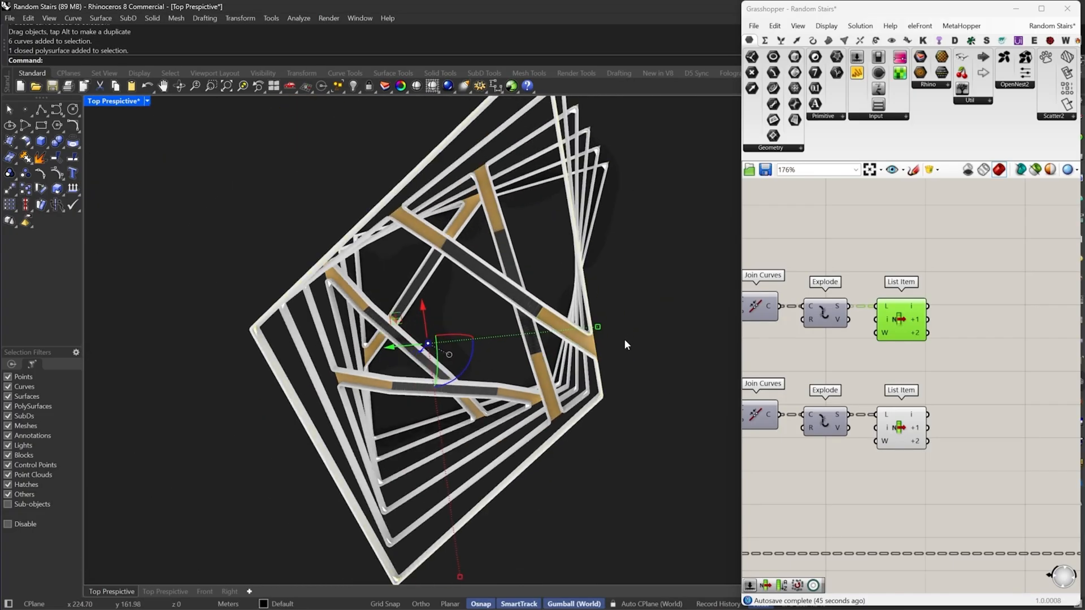
pyautogui.scroll(8, 601, 340)
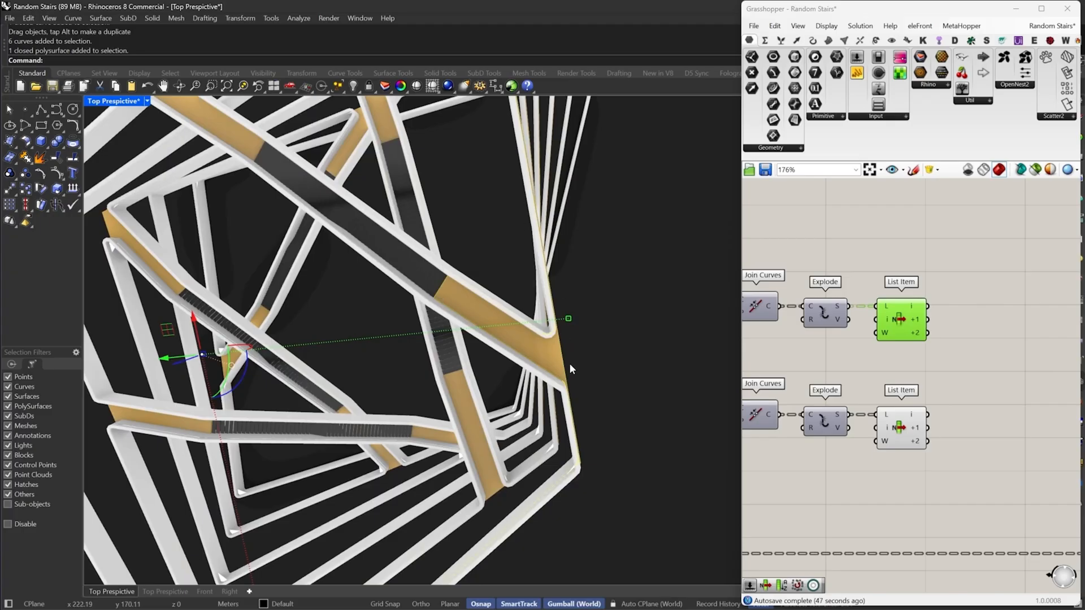
pyautogui.moveTo(601, 340); pyautogui.dragTo(552, 263, button='right')
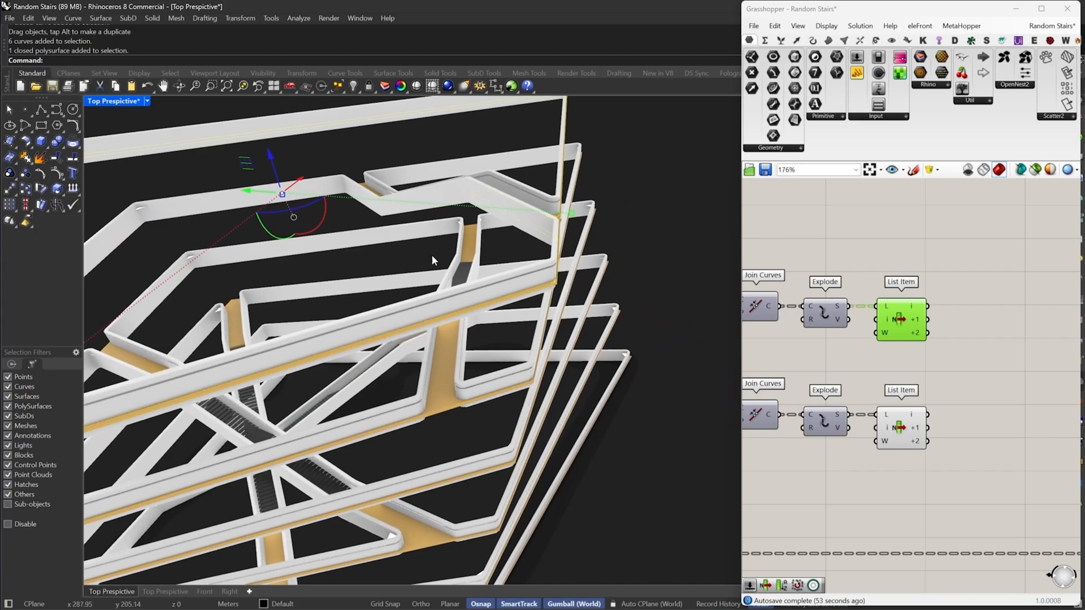
pyautogui.scroll(-6, 431, 260)
pyautogui.moveTo(574, 271); pyautogui.dragTo(505, 208, button='right')
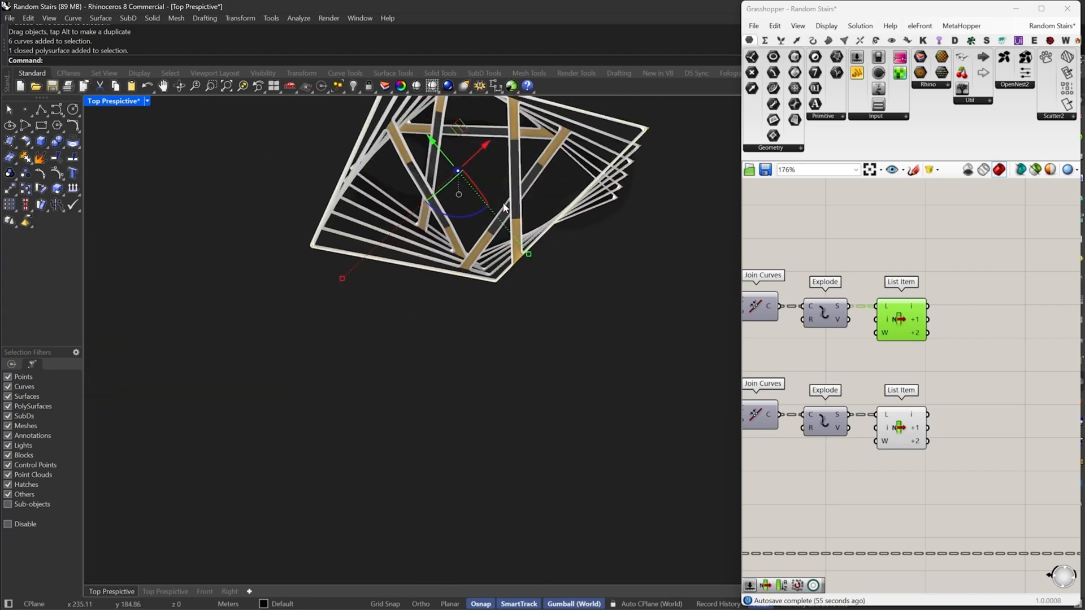
# Compare the upper chain's end-panel edges with the surrounding floor curves around the stairs in the parametric model
pyautogui.scroll(-11, 505, 208)
pyautogui.scroll(10, 533, 415)
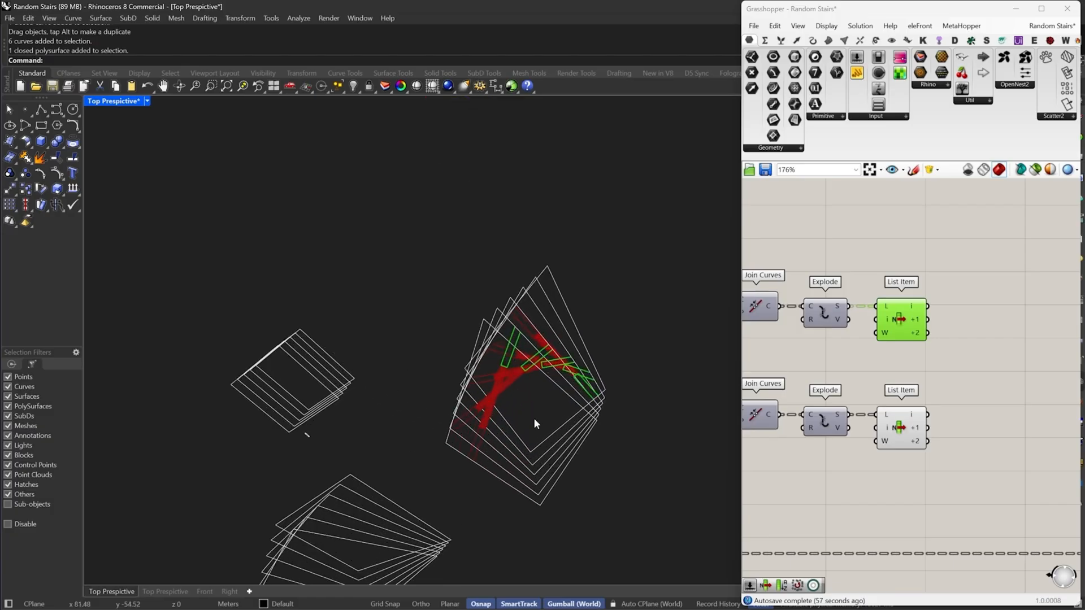
pyautogui.scroll(3, 534, 418)
pyautogui.moveTo(599, 421); pyautogui.dragTo(479, 336, button='right')
pyautogui.scroll(-5, 480, 337)
pyautogui.scroll(3, 616, 480)
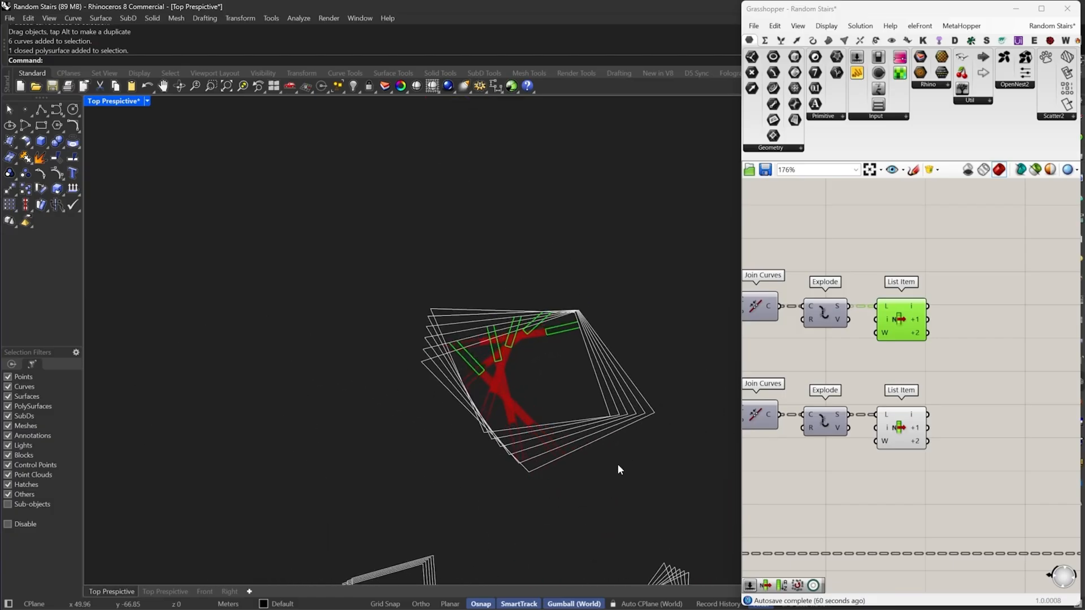
pyautogui.moveTo(620, 469); pyautogui.dragTo(501, 407, button='right')
pyautogui.scroll(-5, 542, 435)
pyautogui.moveTo(864, 363); pyautogui.dragTo(798, 351, button='right')
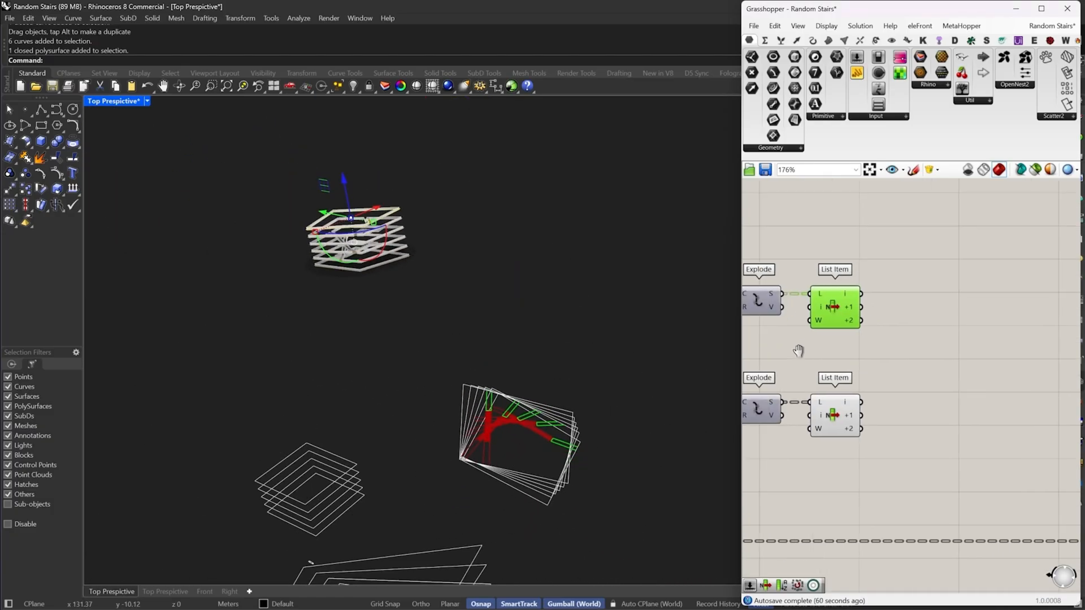
pyautogui.scroll(8, 544, 496)
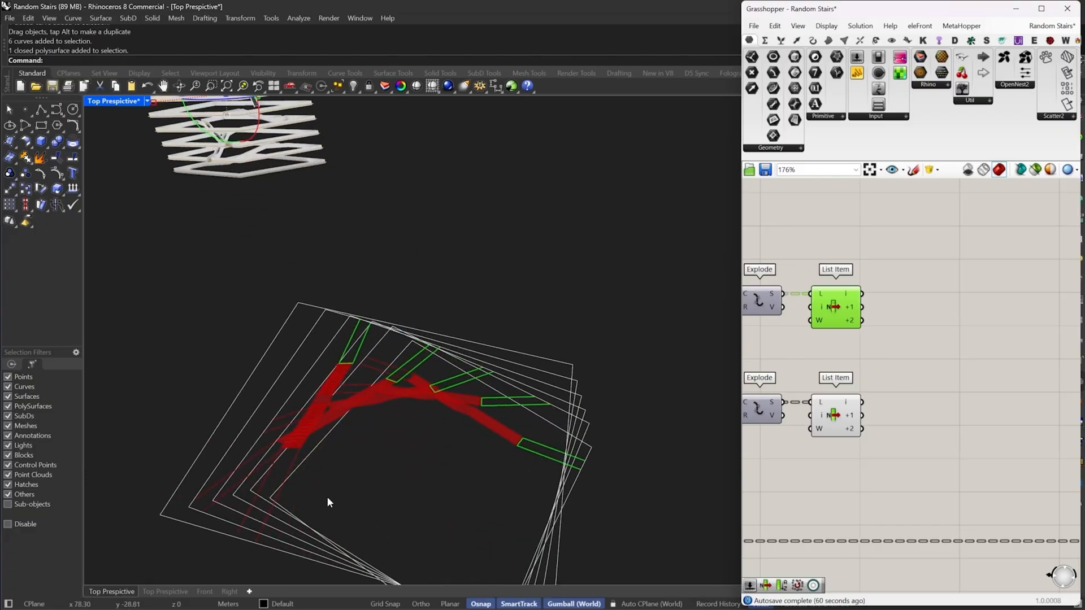
pyautogui.moveTo(328, 501); pyautogui.dragTo(435, 466, button='right')
pyautogui.moveTo(883, 319); pyautogui.dragTo(833, 323, button='right')
pyautogui.doubleClick(882, 320)
pyautogui.click(866, 348)
pyautogui.click(792, 309)
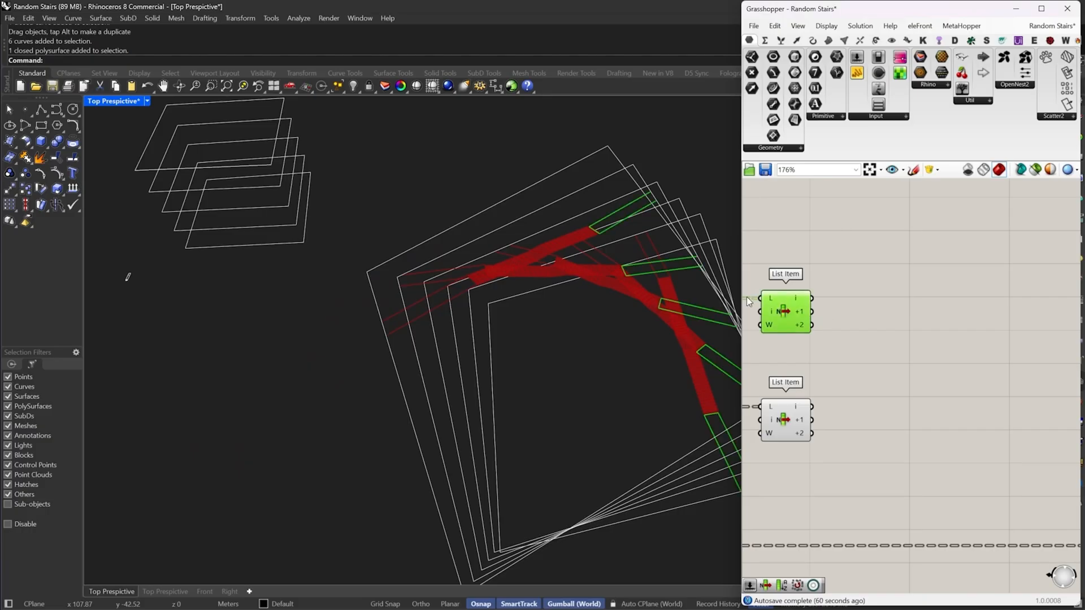
pyautogui.scroll(8, 656, 262)
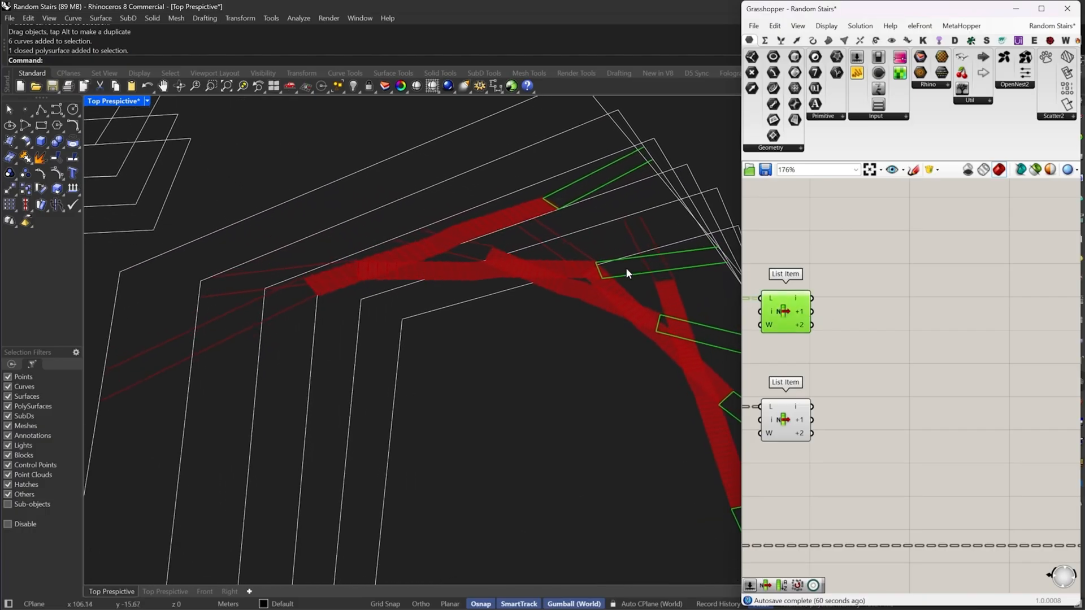
pyautogui.scroll(10, 654, 261)
pyautogui.moveTo(454, 332); pyautogui.dragTo(586, 296, button='right')
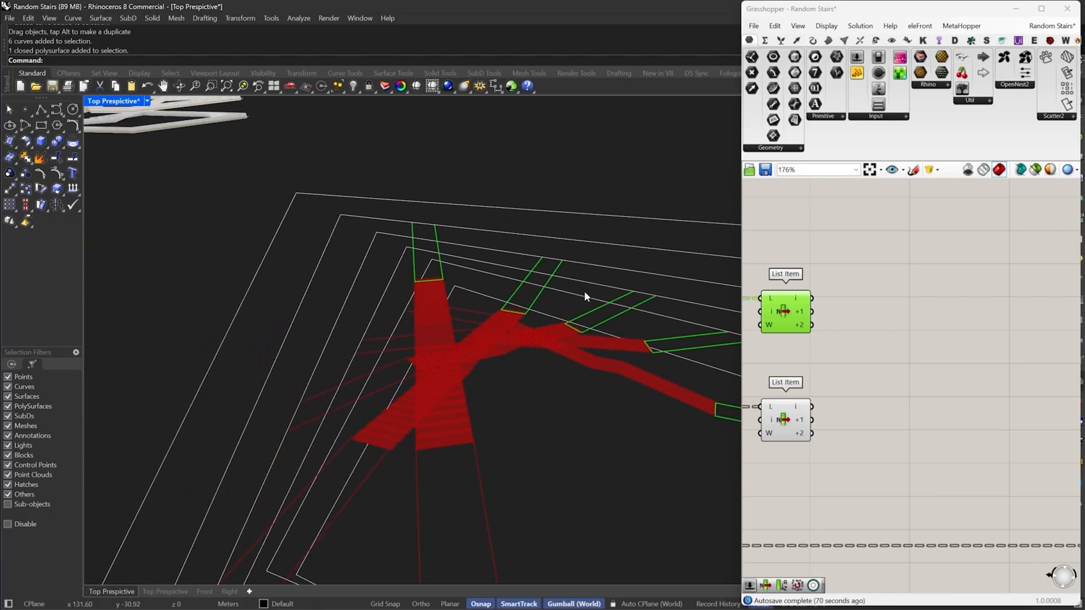
pyautogui.scroll(3, 573, 280)
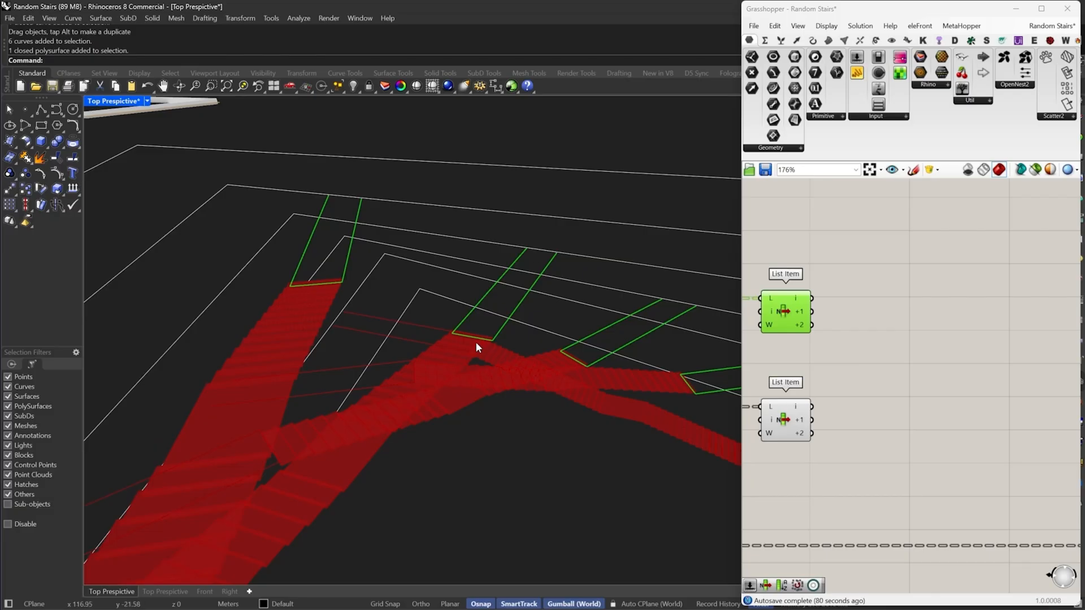
# Add an Extend Curve component above the upper final List Item and feed it from the upper Join Curves output
pyautogui.moveTo(810, 259); pyautogui.dragTo(860, 283, button='right')
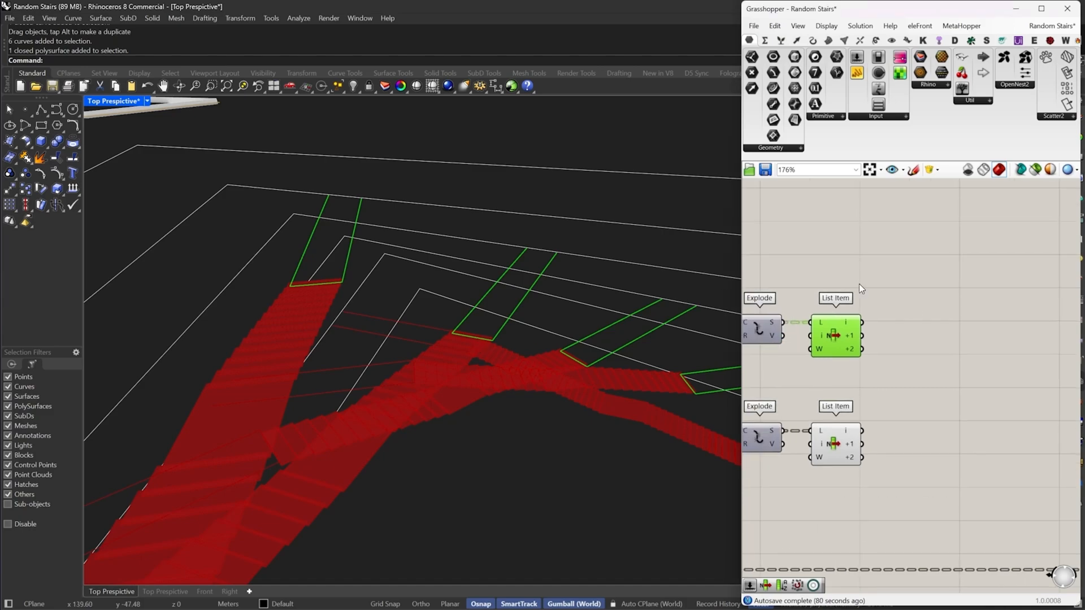
pyautogui.doubleClick(853, 277)
pyautogui.write('ex')
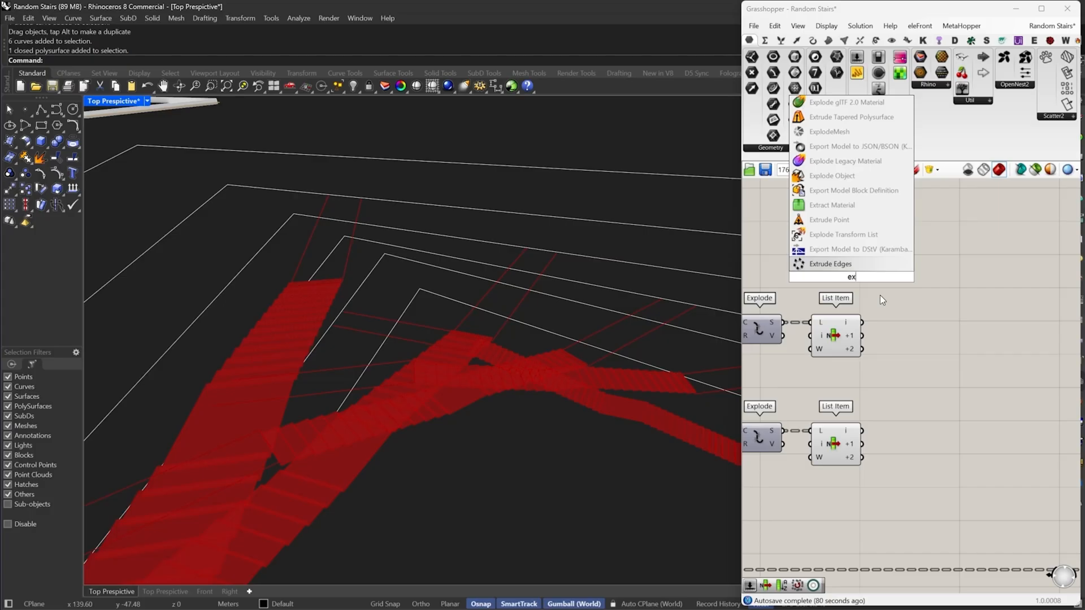
pyautogui.write('t')
pyautogui.click(850, 266)
pyautogui.moveTo(832, 250); pyautogui.dragTo(898, 266, button='right')
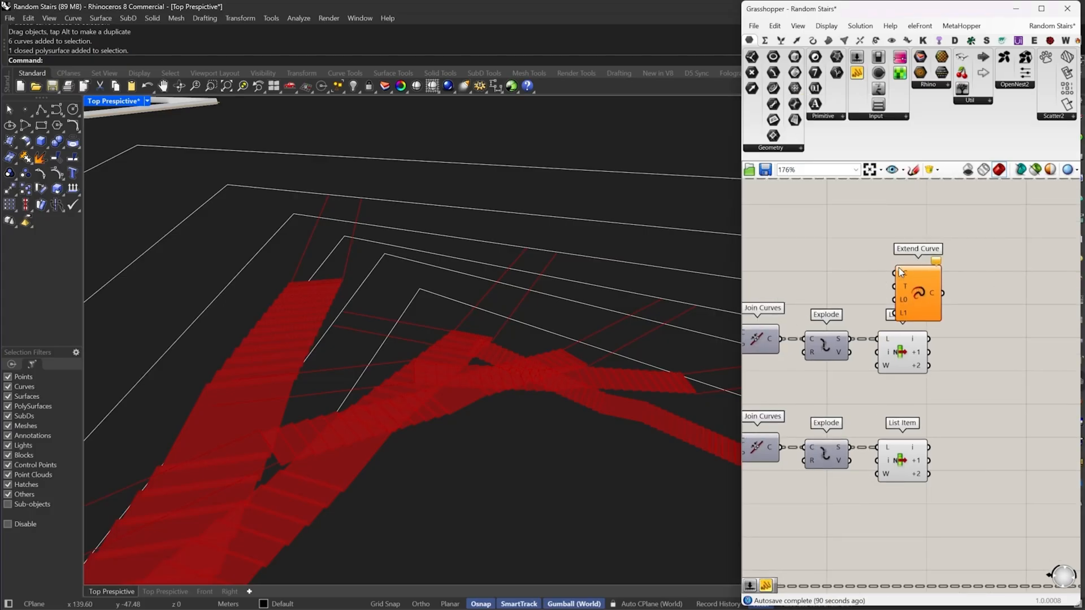
pyautogui.moveTo(899, 273); pyautogui.dragTo(781, 339)
pyautogui.moveTo(930, 294); pyautogui.dragTo(914, 249)
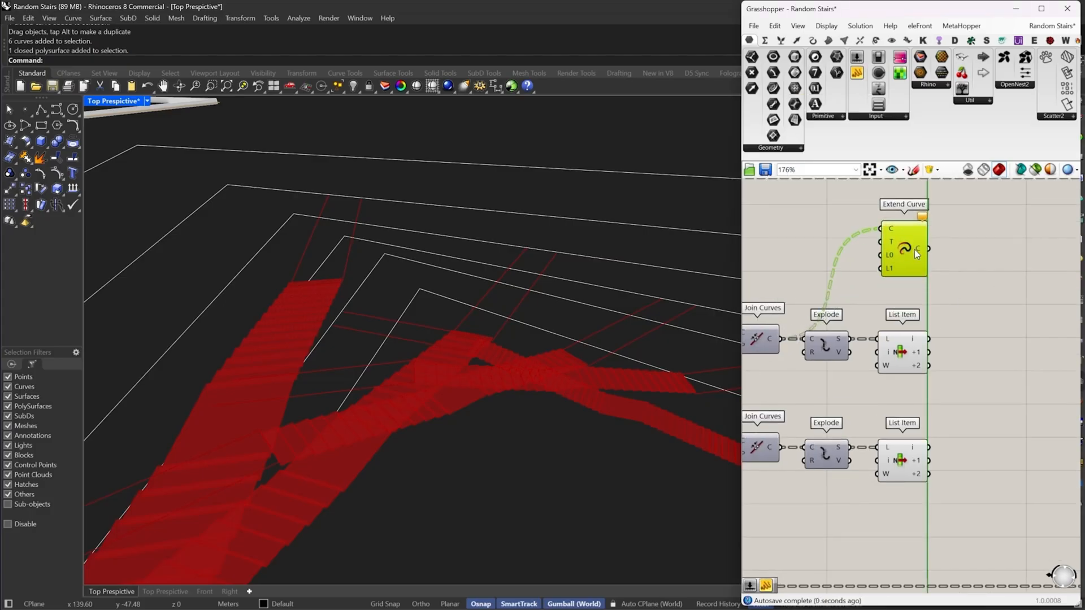
# Feed both the L0 and L1 lengths of Extend Curve from a new slider set to 5 and check the extended panel outlines
pyautogui.doubleClick(818, 259)
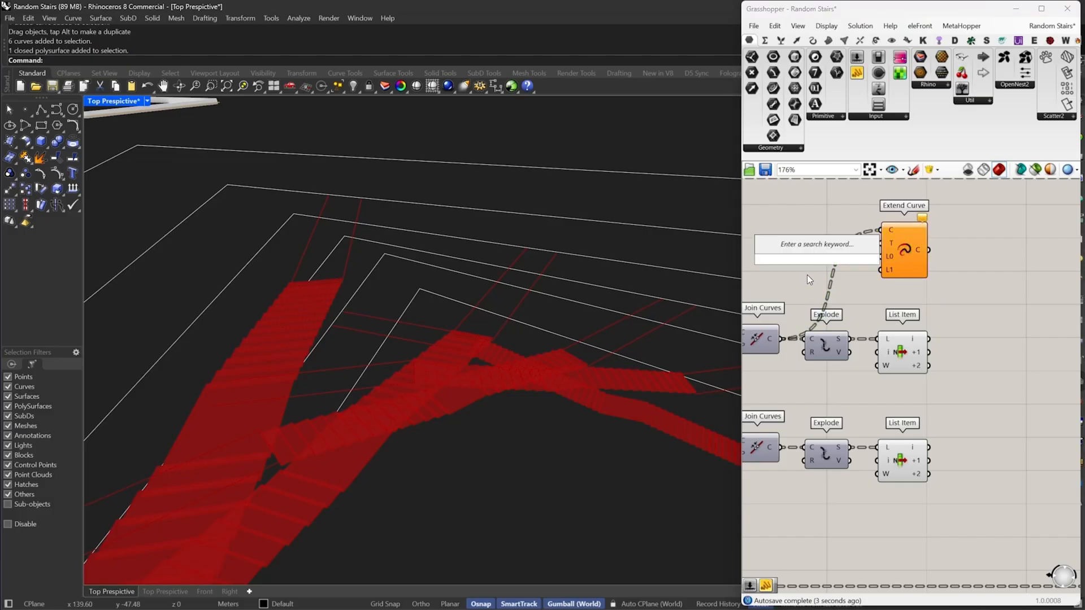
pyautogui.write('5')
pyautogui.press('Return')
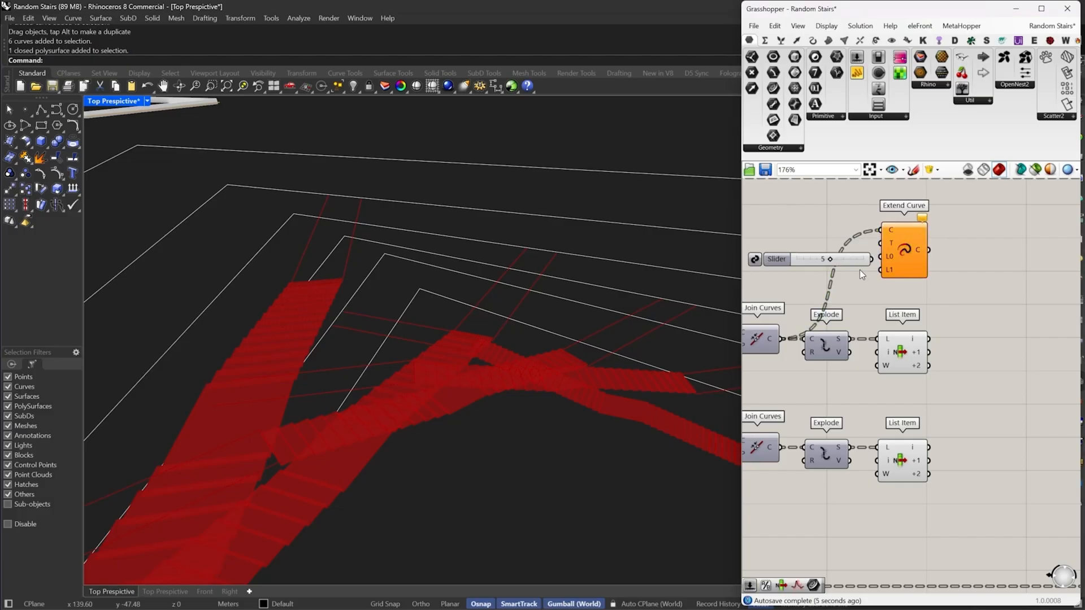
pyautogui.scroll(2, 860, 269)
pyautogui.moveTo(888, 272); pyautogui.dragTo(841, 252)
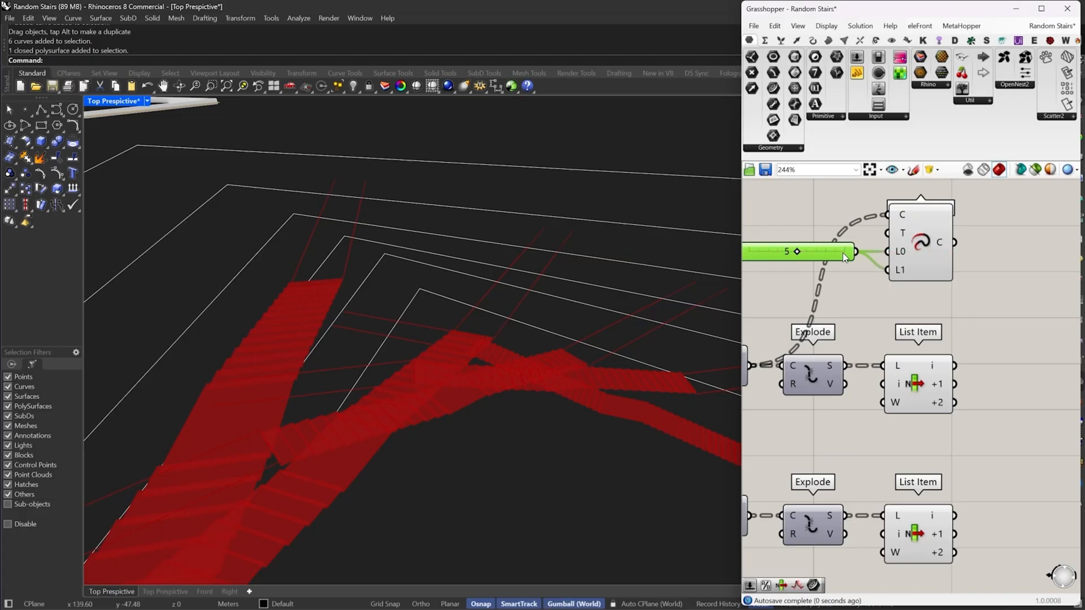
pyautogui.click(940, 244)
pyautogui.moveTo(567, 269); pyautogui.dragTo(571, 356, button='right')
# Add a Close Curve component and feed it with the Extend Curve output
pyautogui.moveTo(941, 256); pyautogui.dragTo(888, 289, button='right')
pyautogui.doubleClick(971, 294)
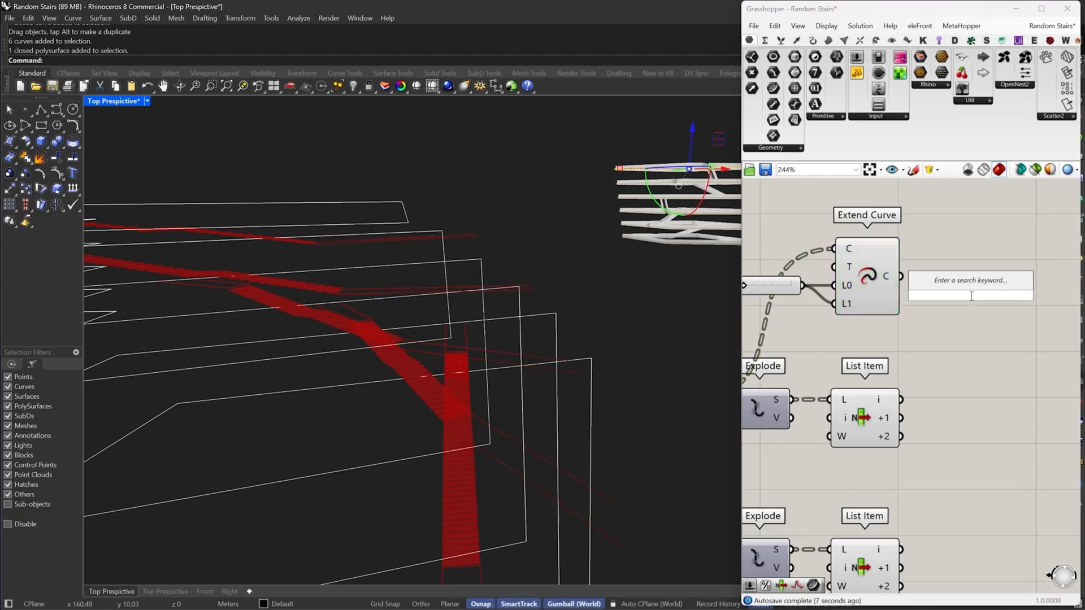
pyautogui.write('clo')
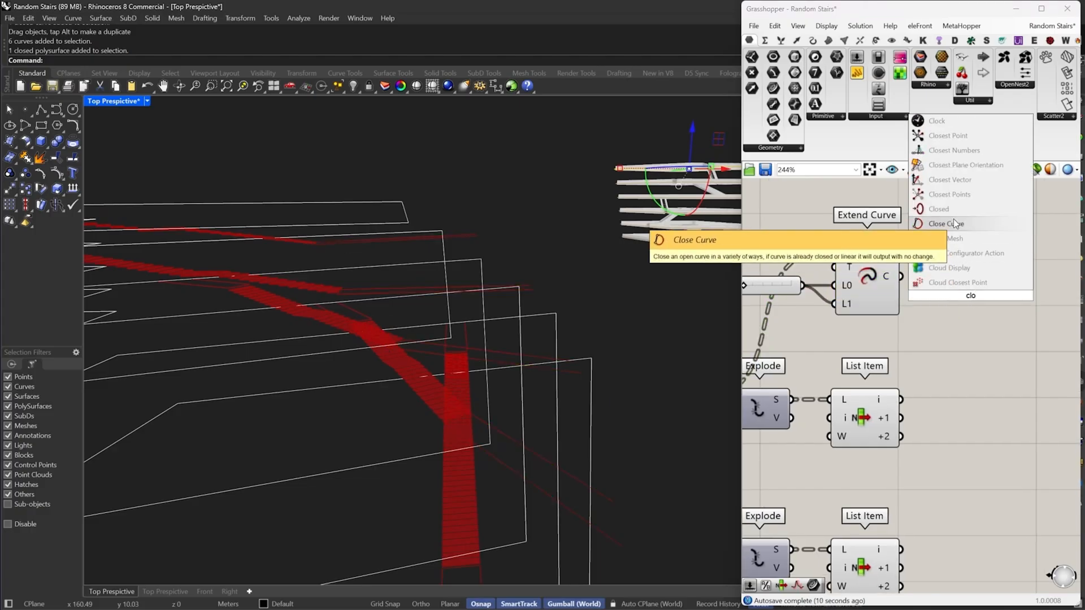
pyautogui.click(954, 223)
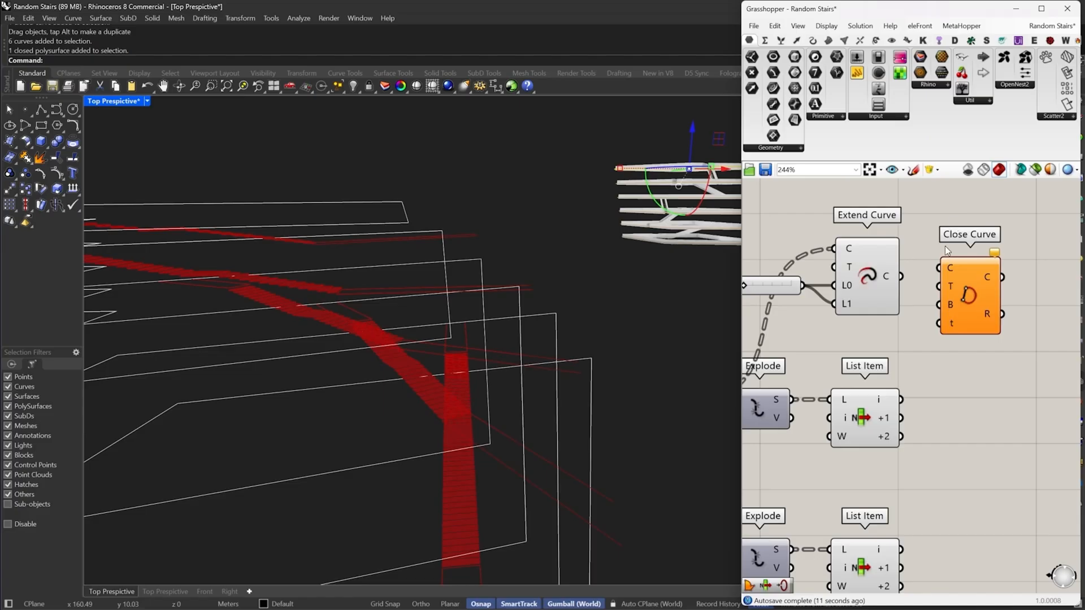
pyautogui.moveTo(941, 268); pyautogui.dragTo(902, 276)
# Add a Boundary Surfaces component and feed its edges from the closed curves of Close Curve
pyautogui.moveTo(963, 285); pyautogui.dragTo(866, 321, button='right')
pyautogui.doubleClick(925, 320)
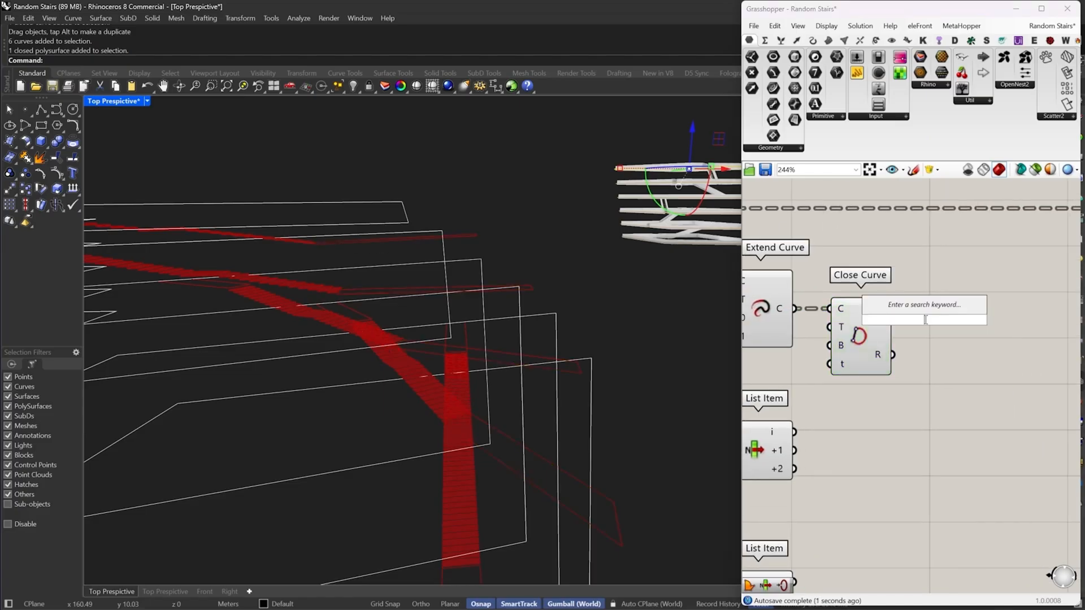
pyautogui.write('bou')
pyautogui.click(921, 294)
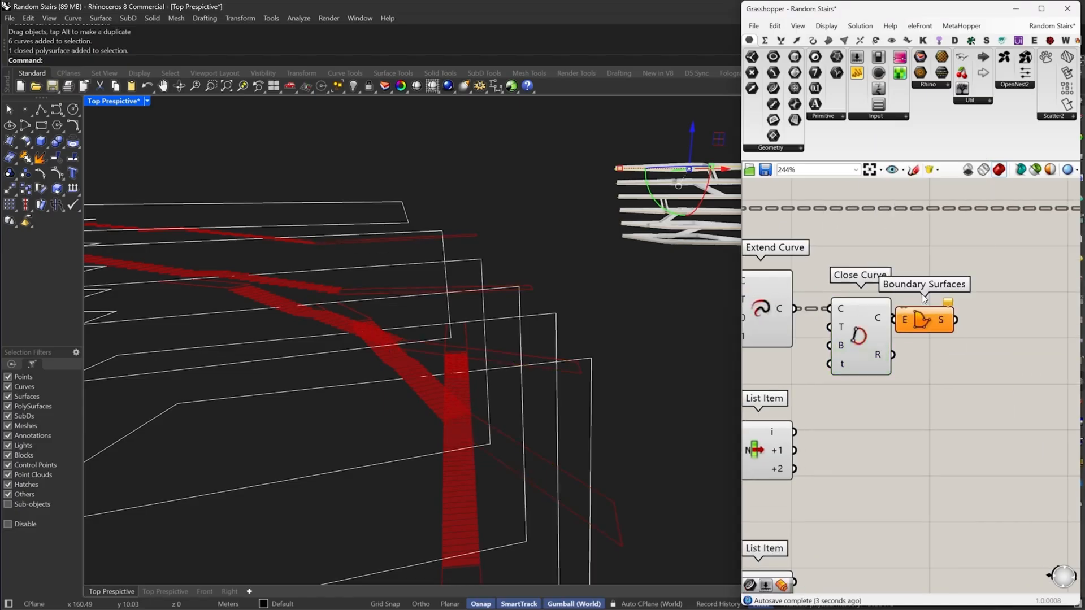
pyautogui.moveTo(896, 320); pyautogui.dragTo(949, 319)
# Add the Offset Surface component fed by the Boundary Surfaces output, leaving space between the two components
pyautogui.moveTo(1047, 313); pyautogui.dragTo(927, 336, button='right')
pyautogui.doubleClick(927, 336)
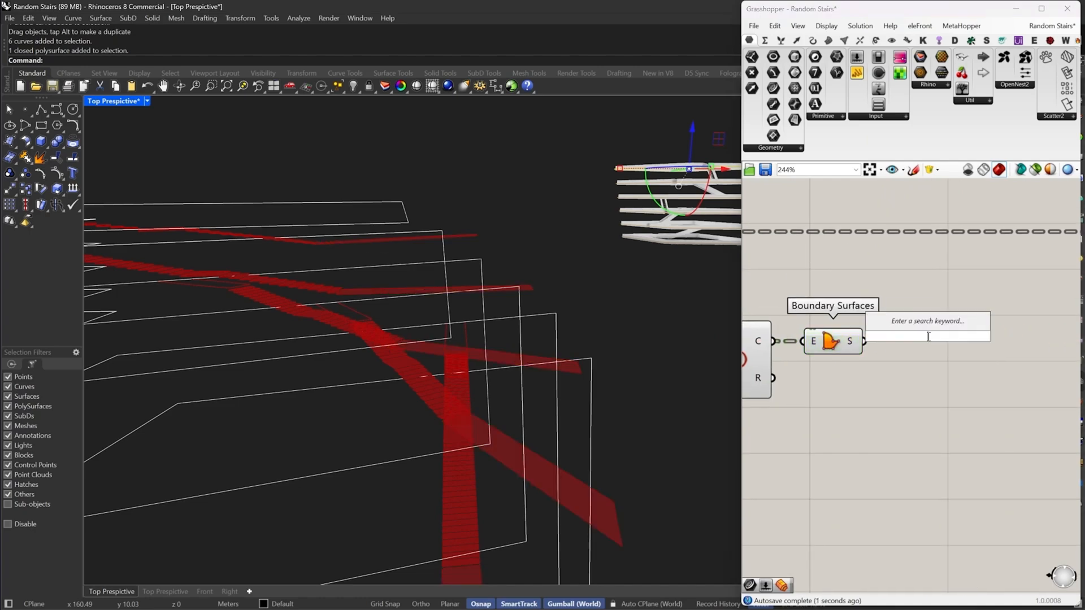
pyautogui.write('off')
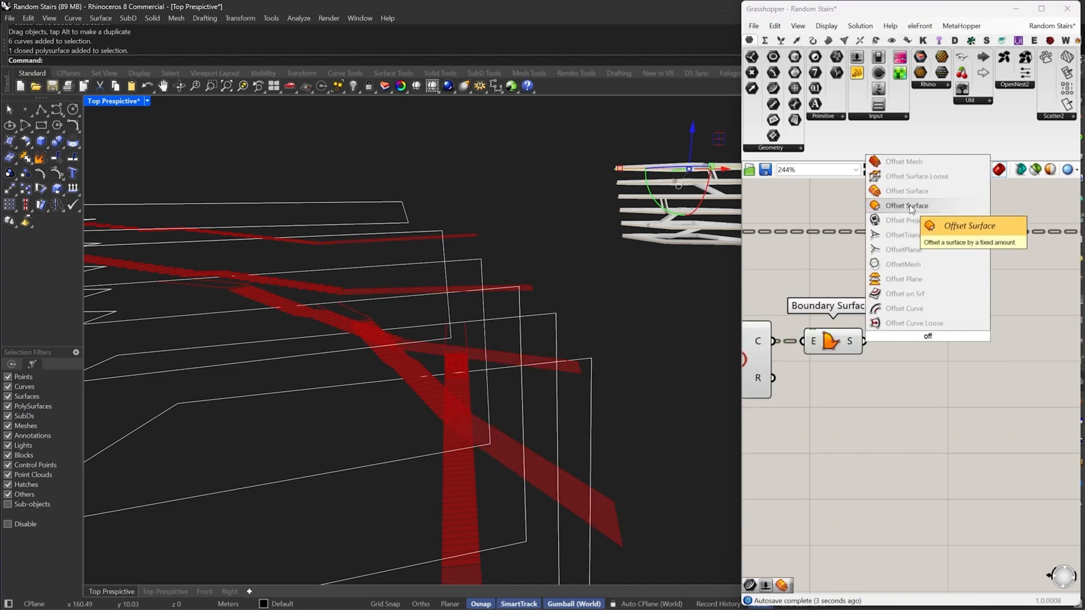
pyautogui.click(910, 210)
pyautogui.moveTo(863, 339); pyautogui.dragTo(864, 340)
pyautogui.moveTo(922, 339); pyautogui.dragTo(1032, 370)
pyautogui.moveTo(1032, 370); pyautogui.dragTo(924, 372, button='right')
# Drive the Offset Surface distance with a new slider set to 0.5
pyautogui.moveTo(925, 371); pyautogui.dragTo(970, 398)
pyautogui.doubleClick(896, 400)
pyautogui.write('.5')
pyautogui.press('Return')
pyautogui.moveTo(949, 399); pyautogui.dragTo(934, 362)
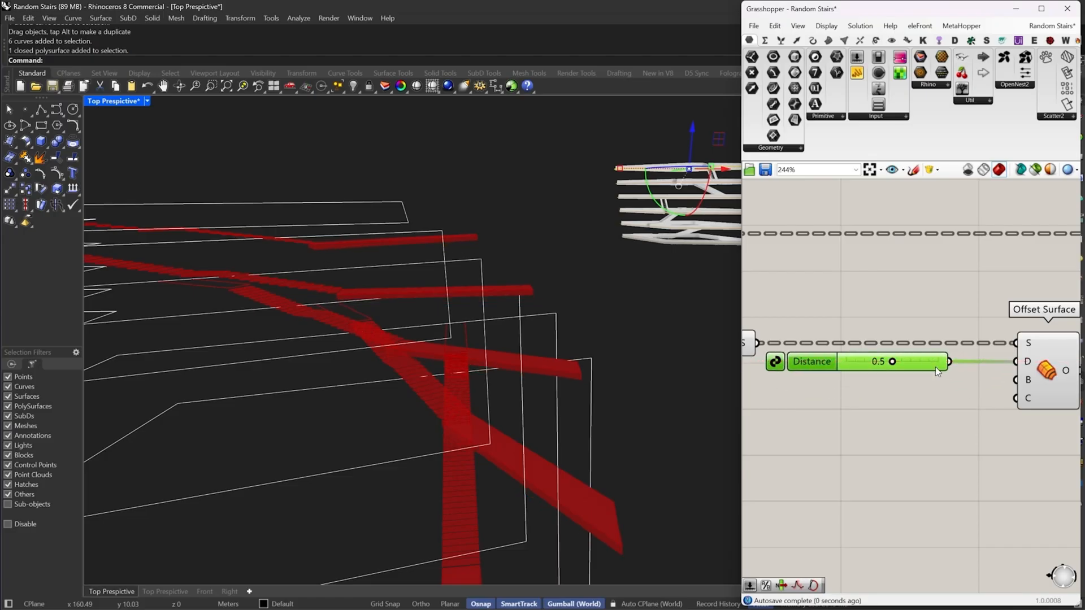
# Add a Negative component fed by the 0.5 distance slider and connect it to the back-distance input of Offset Surface
pyautogui.doubleClick(976, 400)
pyautogui.press('Escape')
pyautogui.doubleClick(952, 418)
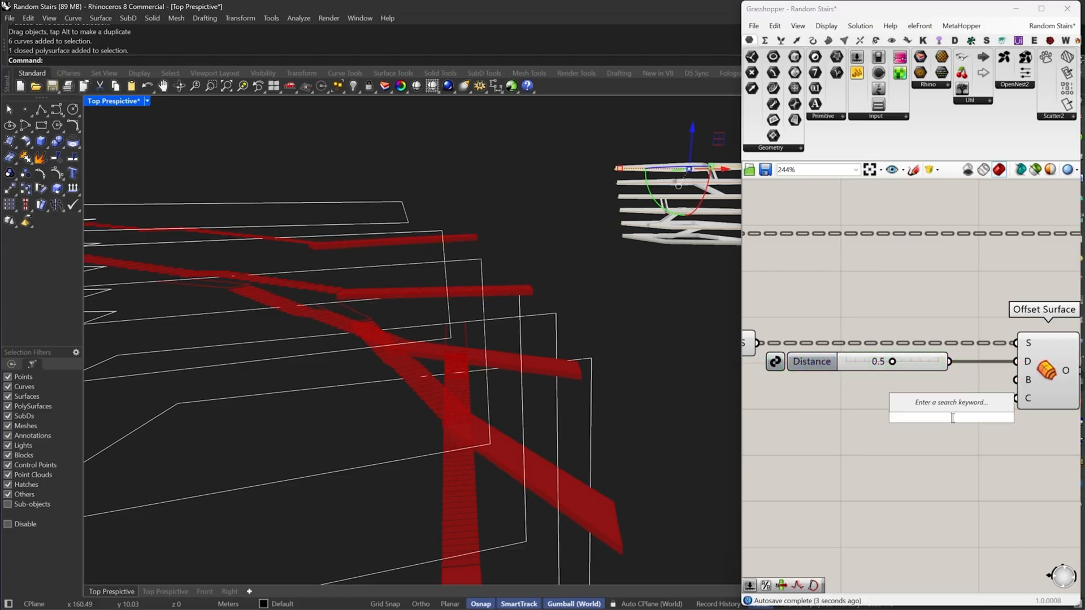
pyautogui.write('neg')
pyautogui.click(958, 405)
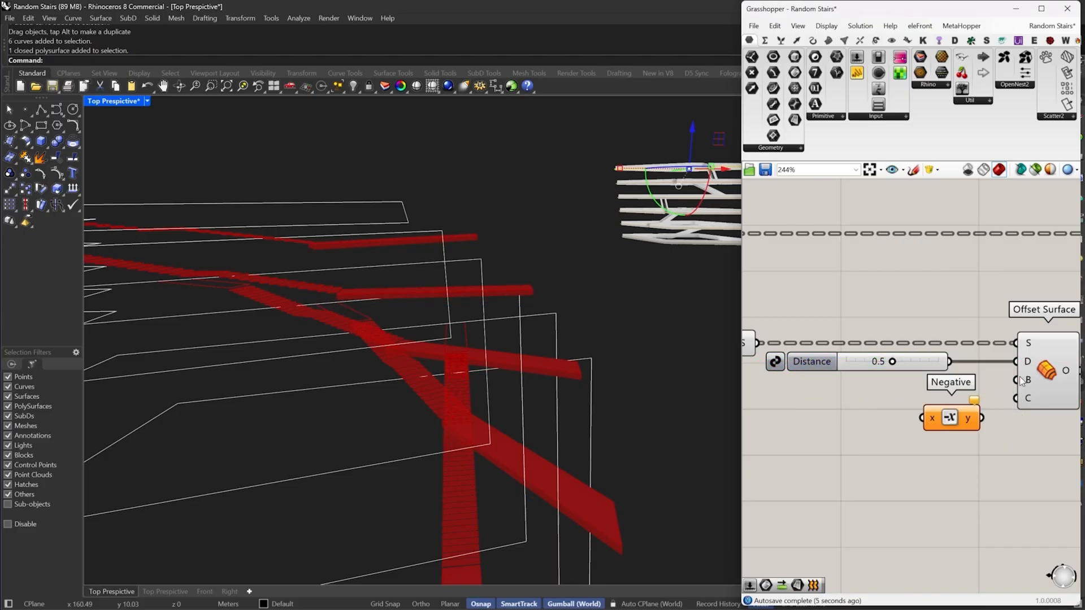
pyautogui.moveTo(961, 406); pyautogui.dragTo(978, 381)
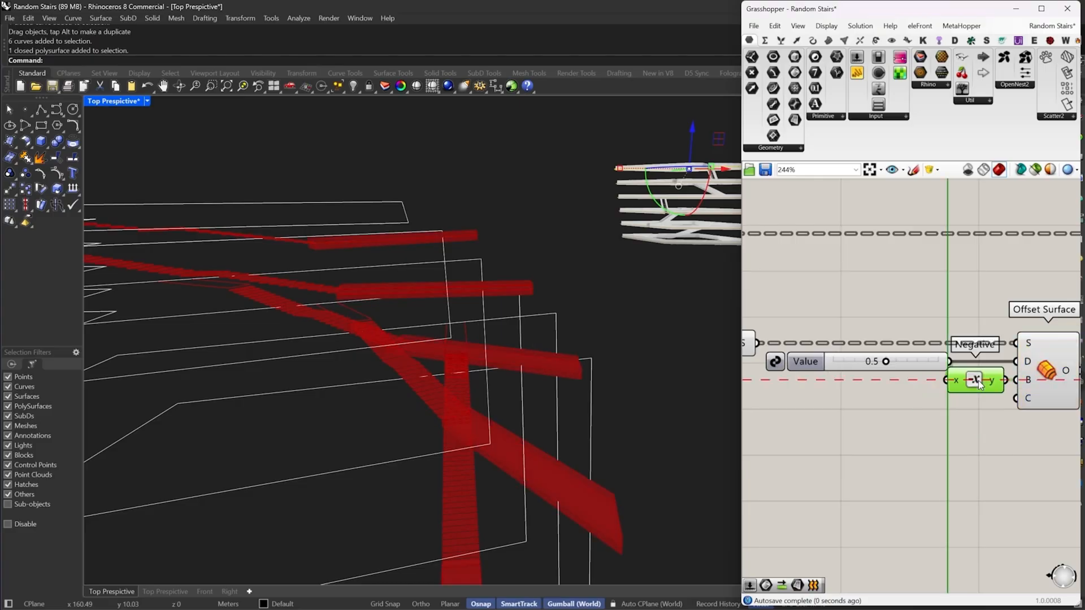
pyautogui.moveTo(979, 381); pyautogui.dragTo(863, 387, button='right')
pyautogui.moveTo(925, 391); pyautogui.dragTo(977, 391)
pyautogui.moveTo(855, 388); pyautogui.dragTo(889, 386)
# Examine the end panels thickened on both sides and the Offset Surface output that produces them
pyautogui.moveTo(382, 446); pyautogui.dragTo(351, 535)
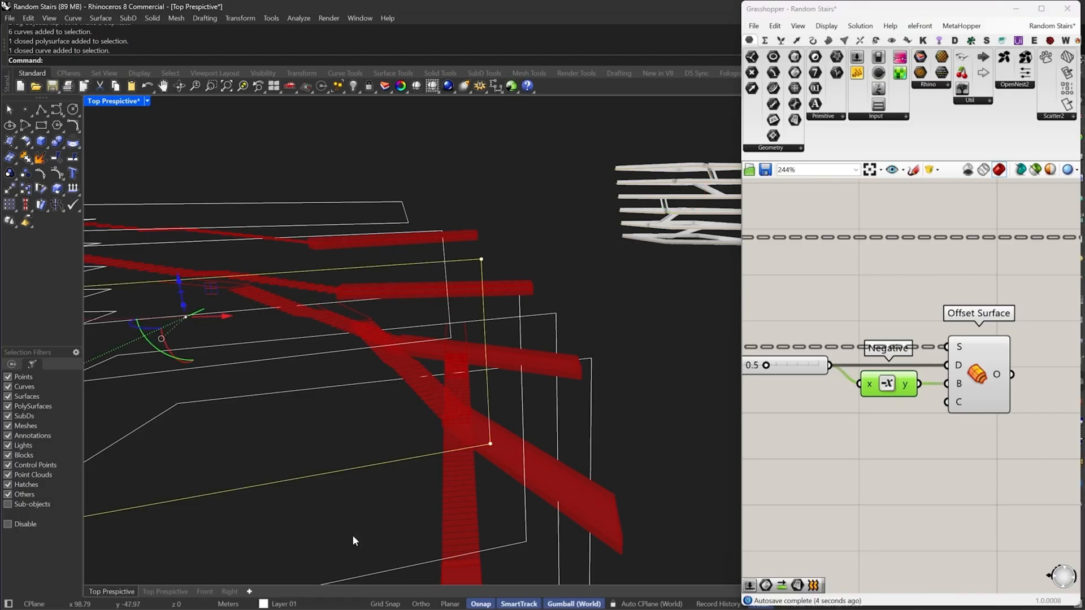
pyautogui.moveTo(595, 363); pyautogui.dragTo(524, 329, button='right')
pyautogui.scroll(8, 510, 317)
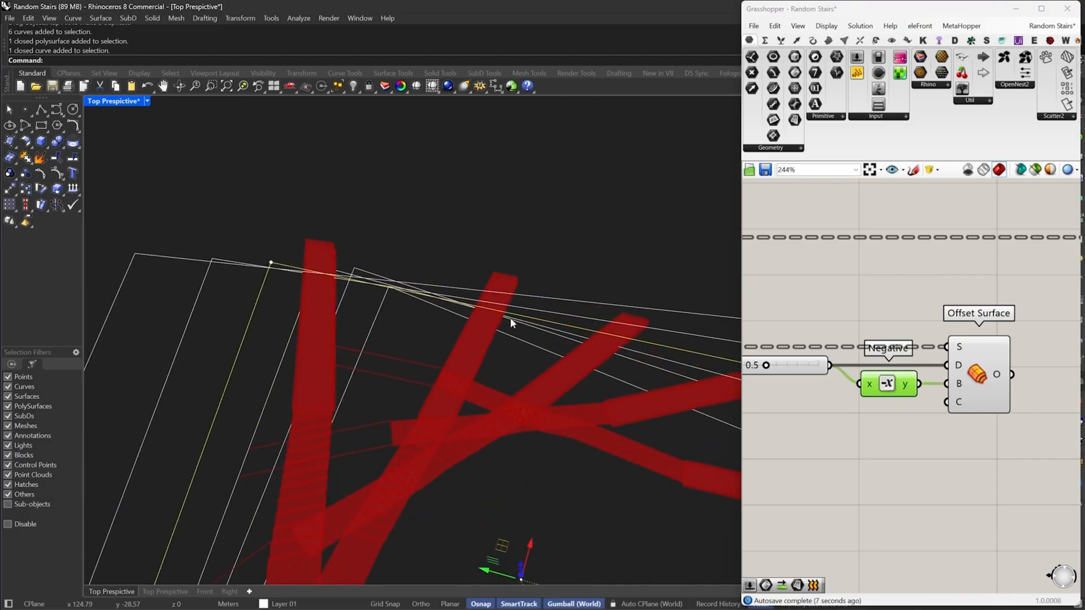
pyautogui.click(575, 263)
pyautogui.scroll(-6, 604, 275)
pyautogui.scroll(-2, 959, 314)
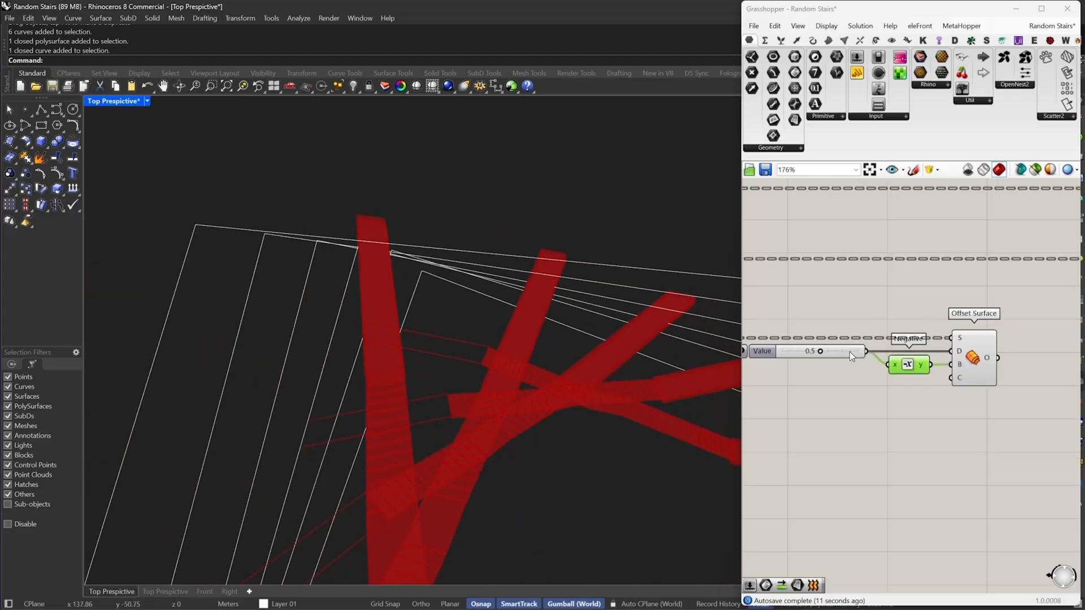
pyautogui.moveTo(845, 351); pyautogui.dragTo(850, 349)
pyautogui.scroll(-3, 947, 360)
pyautogui.moveTo(876, 398); pyautogui.dragTo(842, 414, button='right')
pyautogui.scroll(2, 938, 393)
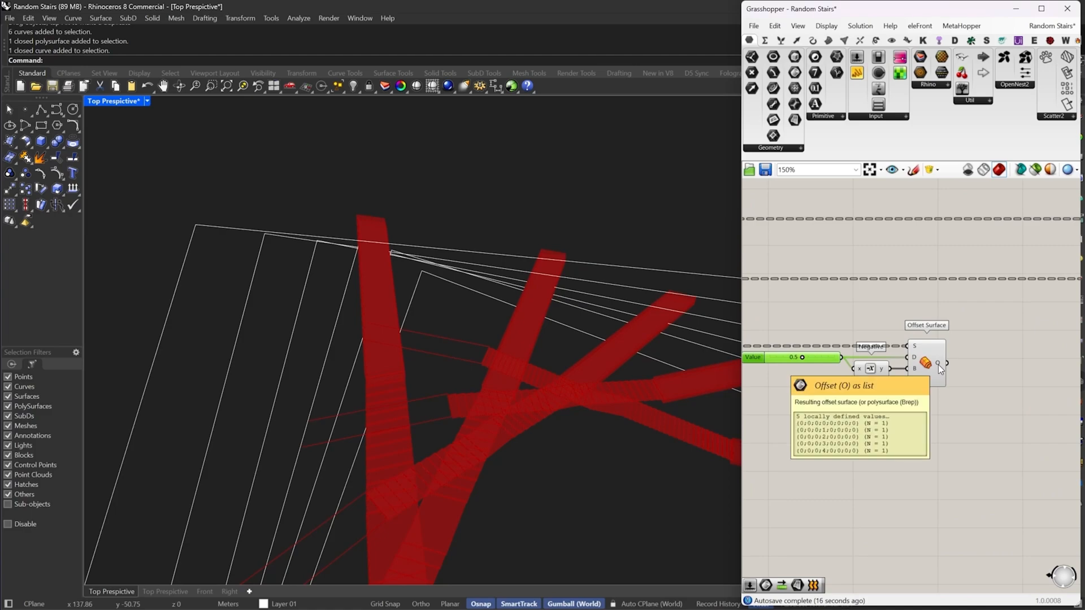
pyautogui.click(938, 364)
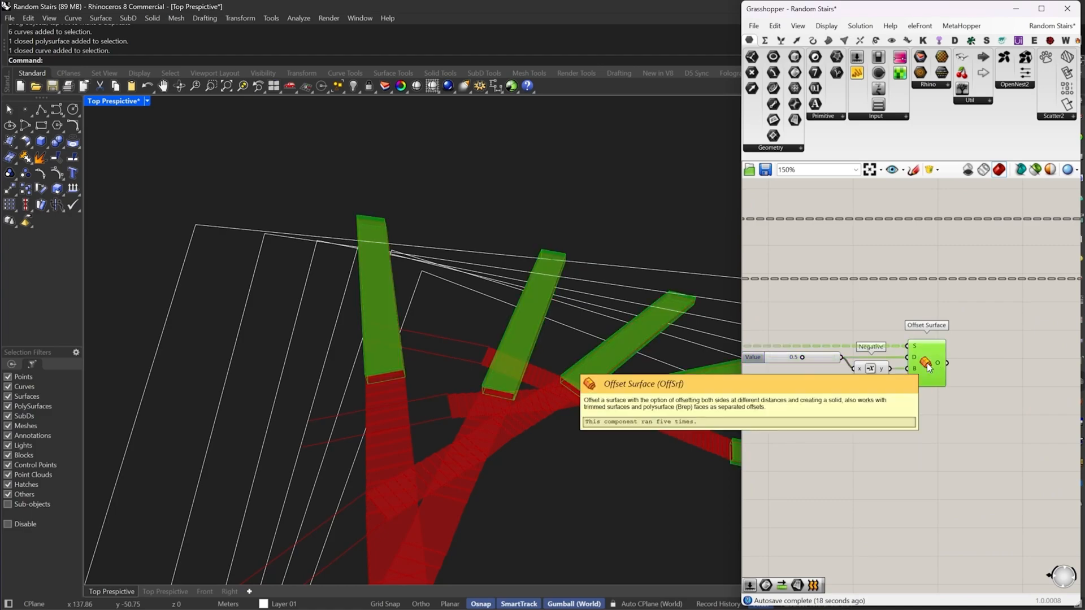
# Connect the second Join Curves output as an additional curve source of Extend Curve
pyautogui.scroll(-3, 941, 351)
pyautogui.moveTo(753, 355); pyautogui.dragTo(831, 328, button='right')
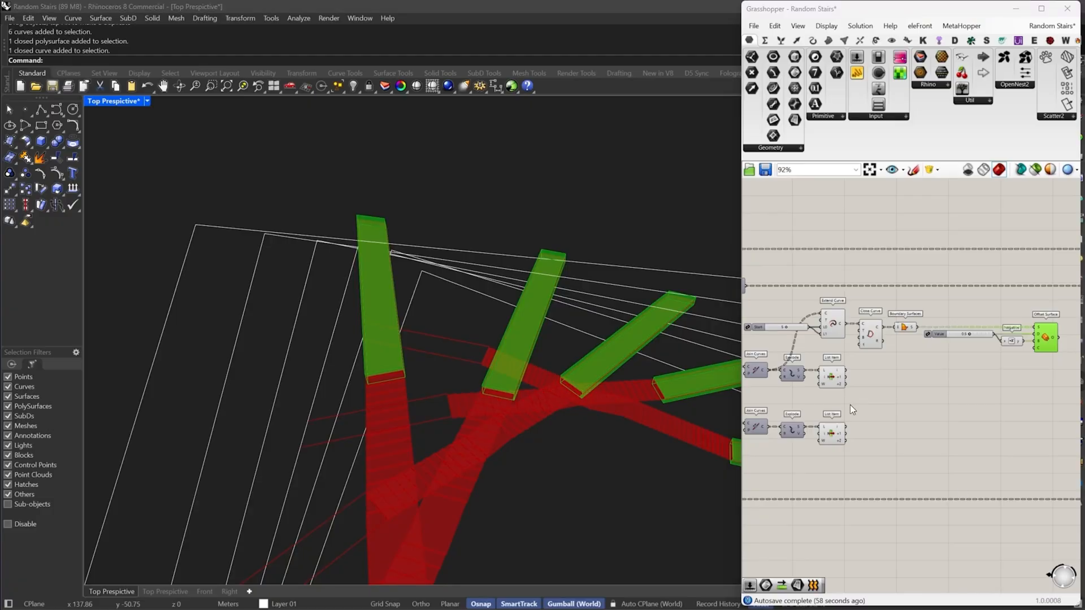
pyautogui.scroll(3, 805, 358)
pyautogui.moveTo(880, 297); pyautogui.dragTo(816, 486)
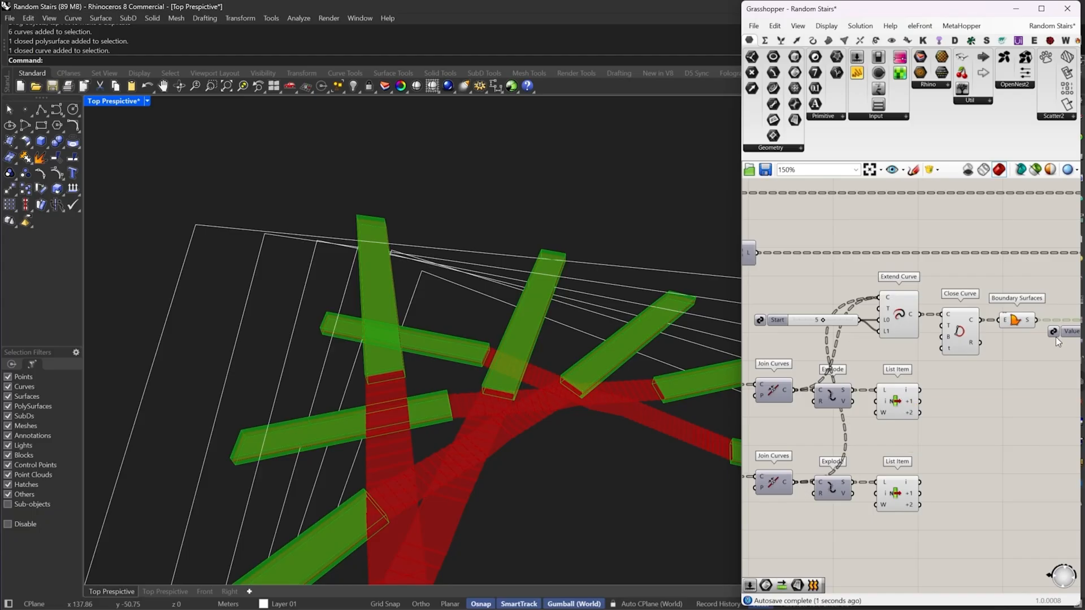
pyautogui.moveTo(1058, 342); pyautogui.dragTo(846, 329, button='right')
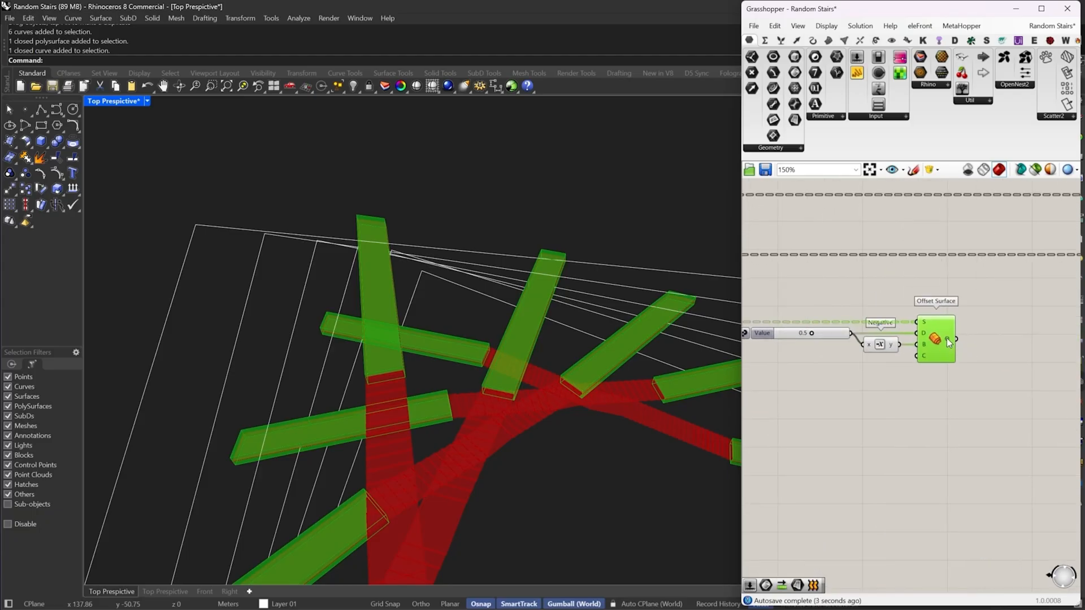
pyautogui.moveTo(948, 339)
pyautogui.moveTo(984, 343); pyautogui.dragTo(951, 349, button='right')
pyautogui.doubleClick(951, 348)
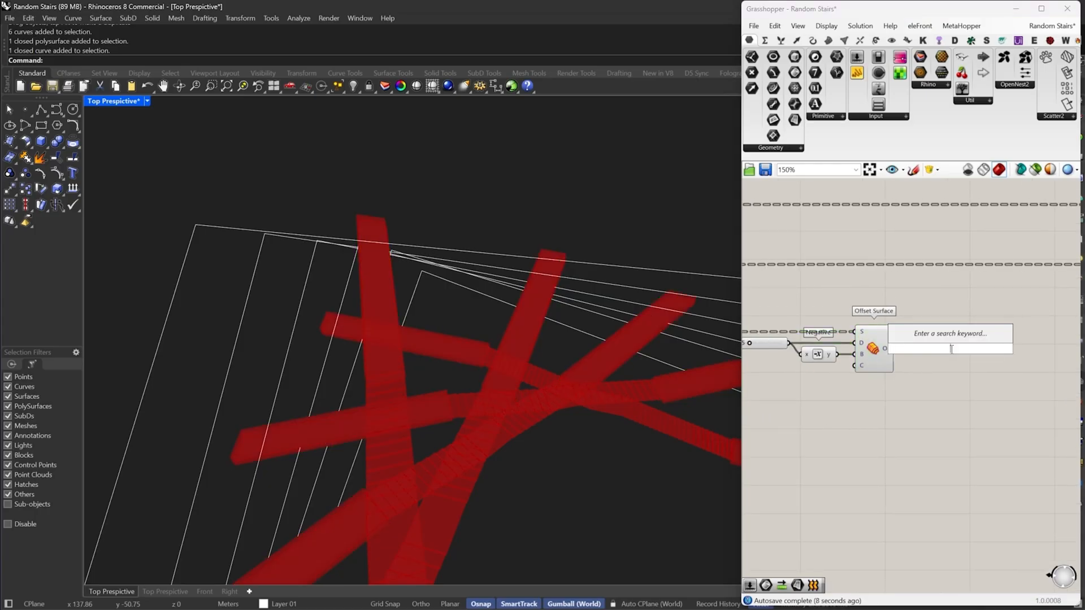
pyautogui.write('trim')
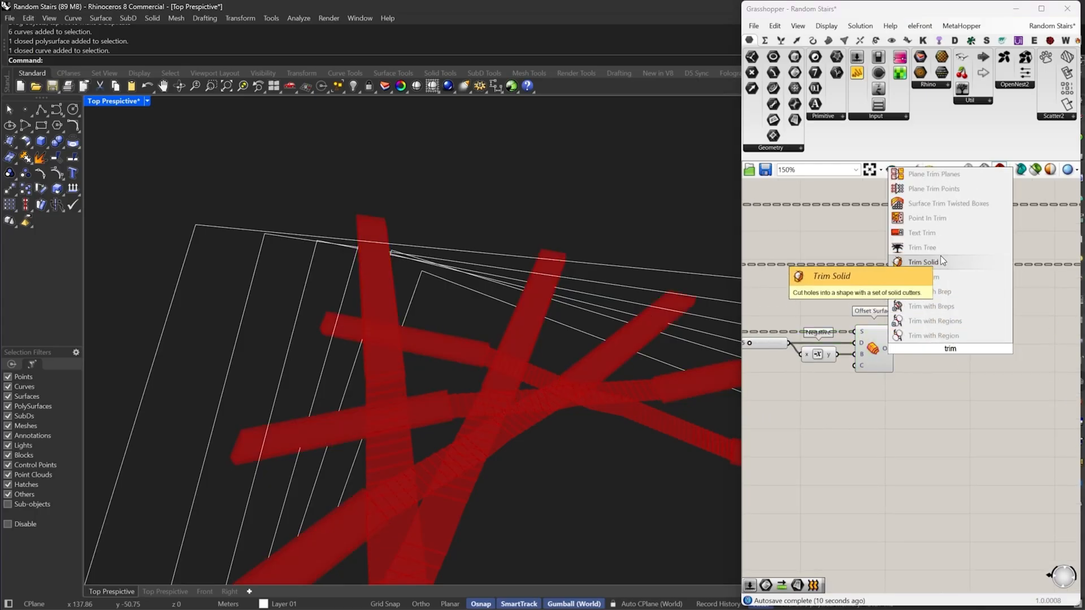
pyautogui.click(938, 250)
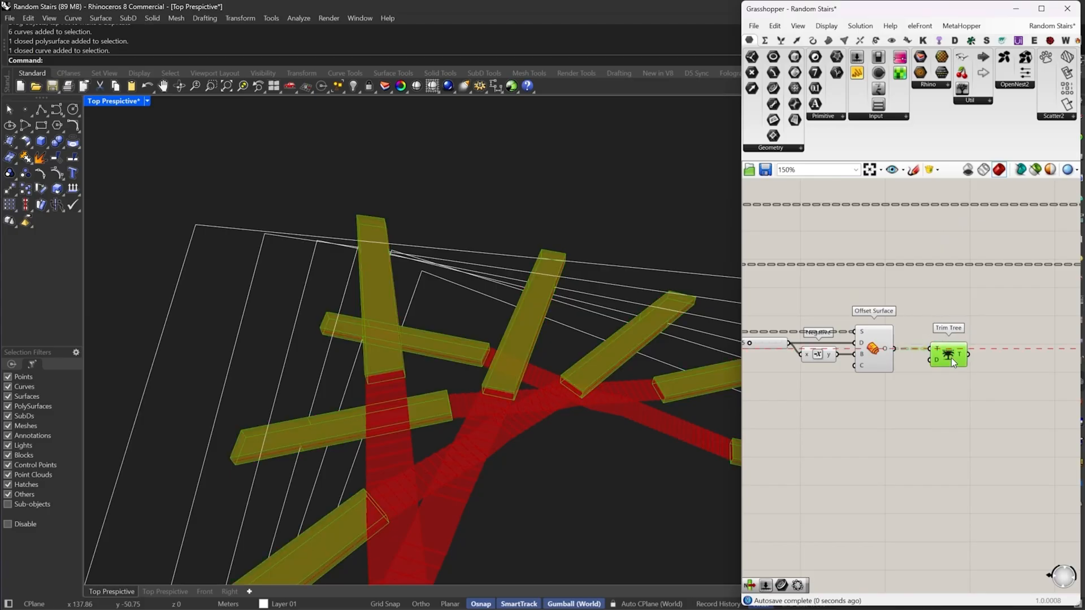
pyautogui.moveTo(953, 362); pyautogui.dragTo(960, 349, button='right')
pyautogui.moveTo(975, 378); pyautogui.dragTo(905, 309)
pyautogui.moveTo(935, 323)
pyautogui.mouseDown(button='right')
pyautogui.moveTo(919, 310)
pyautogui.moveTo(947, 308)
pyautogui.mouseUp(button='right')
pyautogui.press('Delete')
# Flatten the output of Offset Surface
pyautogui.moveTo(917, 290)
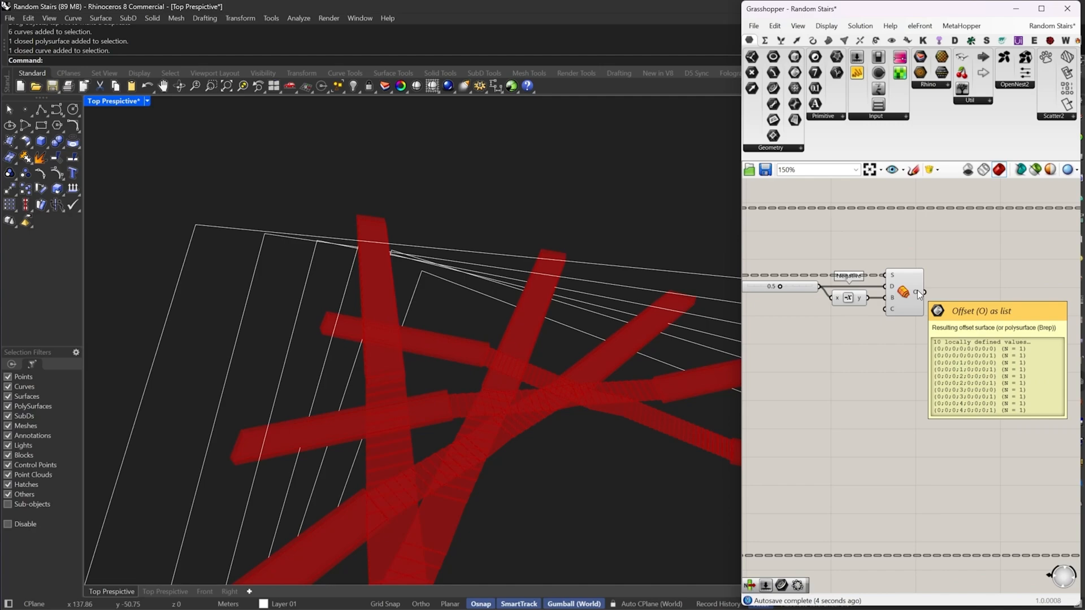
pyautogui.rightClick(917, 290)
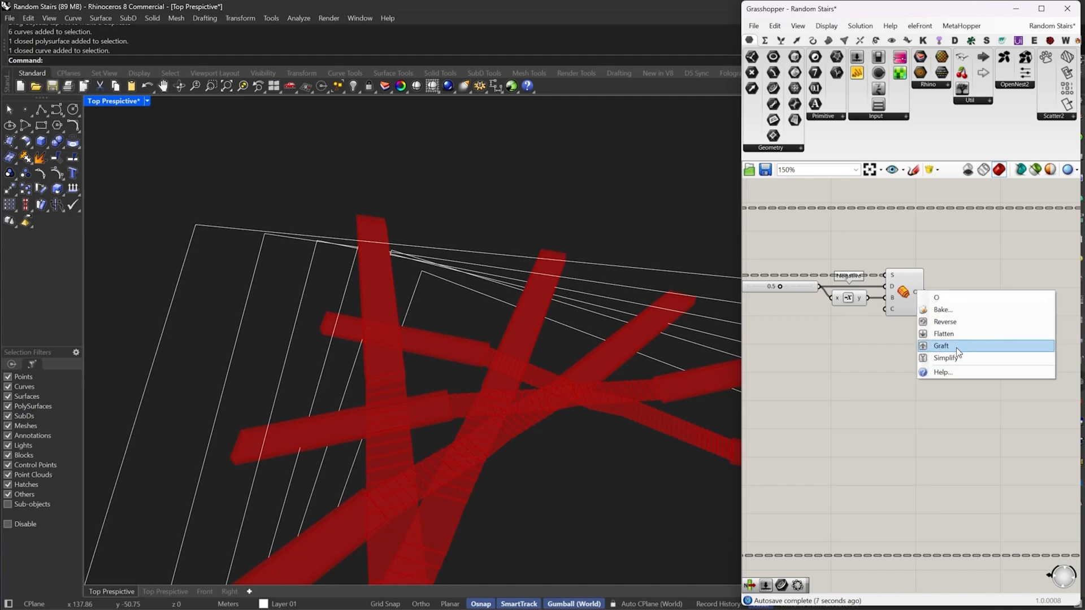
pyautogui.click(955, 334)
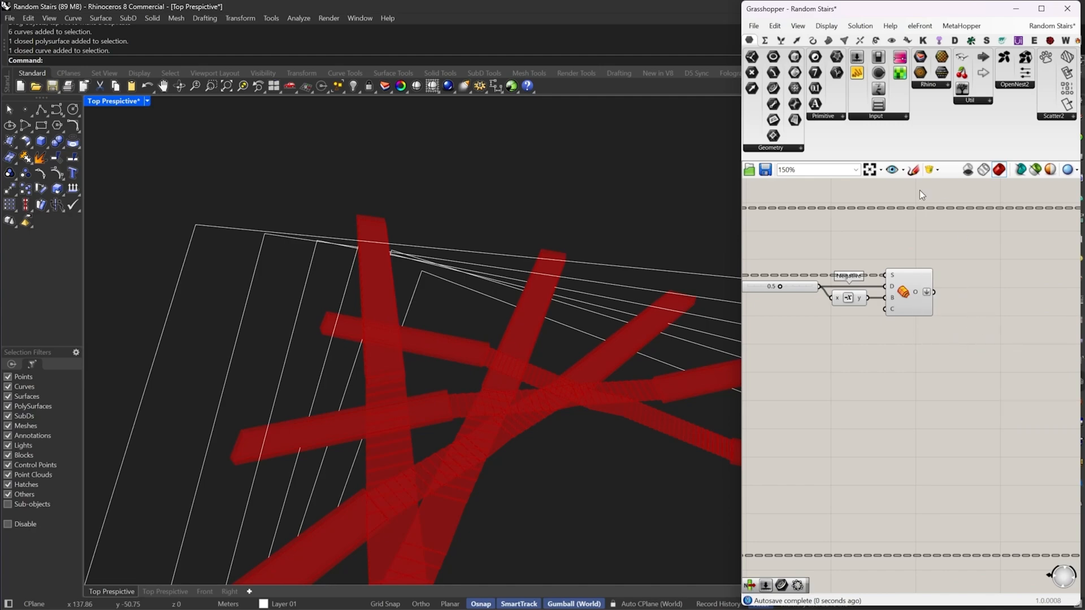
# Add a Trim with Breps component, feed its breps from Offset Surface and flatten its curve input
pyautogui.click(859, 39)
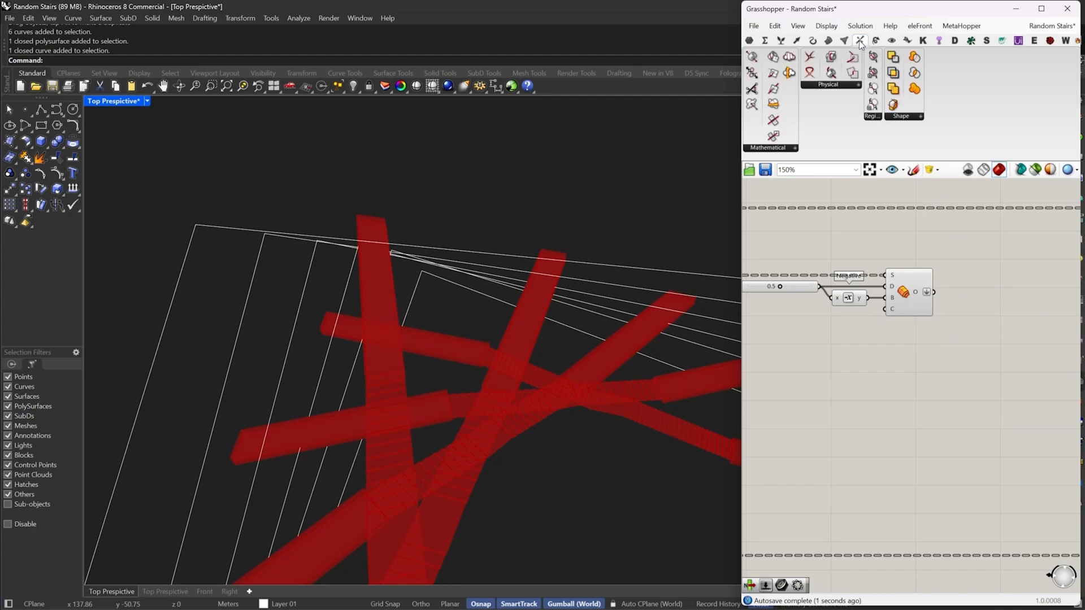
pyautogui.click(872, 117)
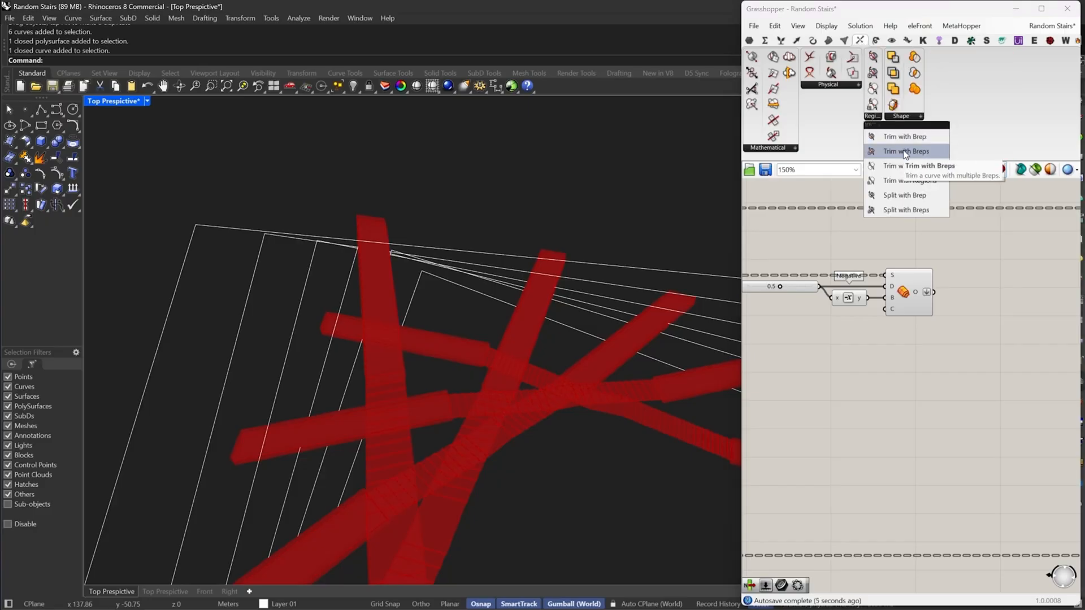
pyautogui.moveTo(903, 151); pyautogui.dragTo(1057, 276)
pyautogui.scroll(3, 986, 298)
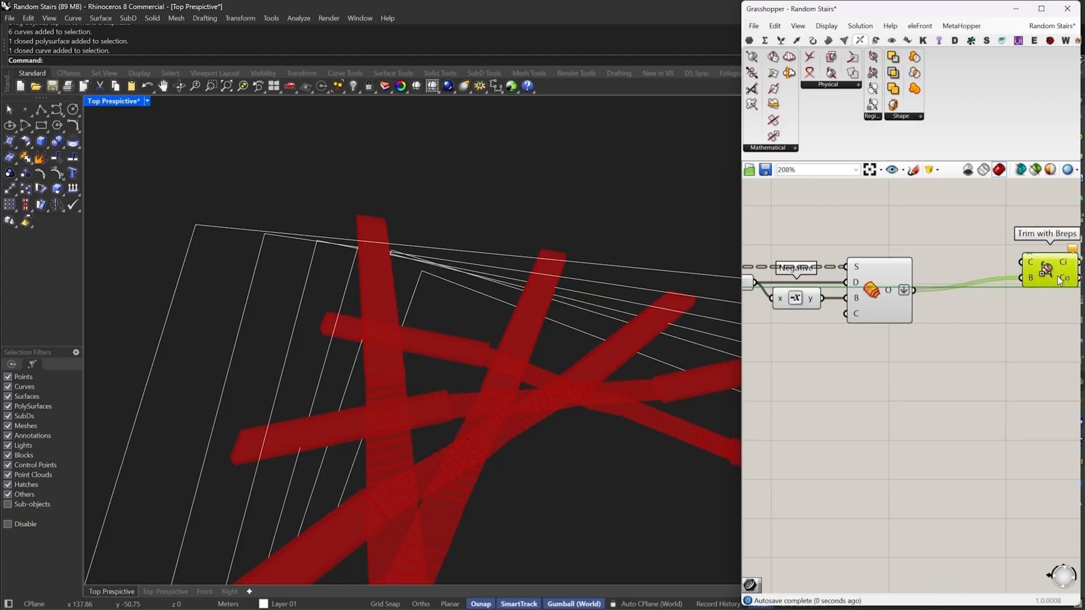
pyautogui.rightClick(1025, 275)
pyautogui.moveTo(1006, 278)
pyautogui.mouseDown(button='right')
pyautogui.moveTo(805, 286)
pyautogui.moveTo(915, 287)
pyautogui.mouseUp(button='right')
pyautogui.rightClick(829, 295)
pyautogui.click(857, 374)
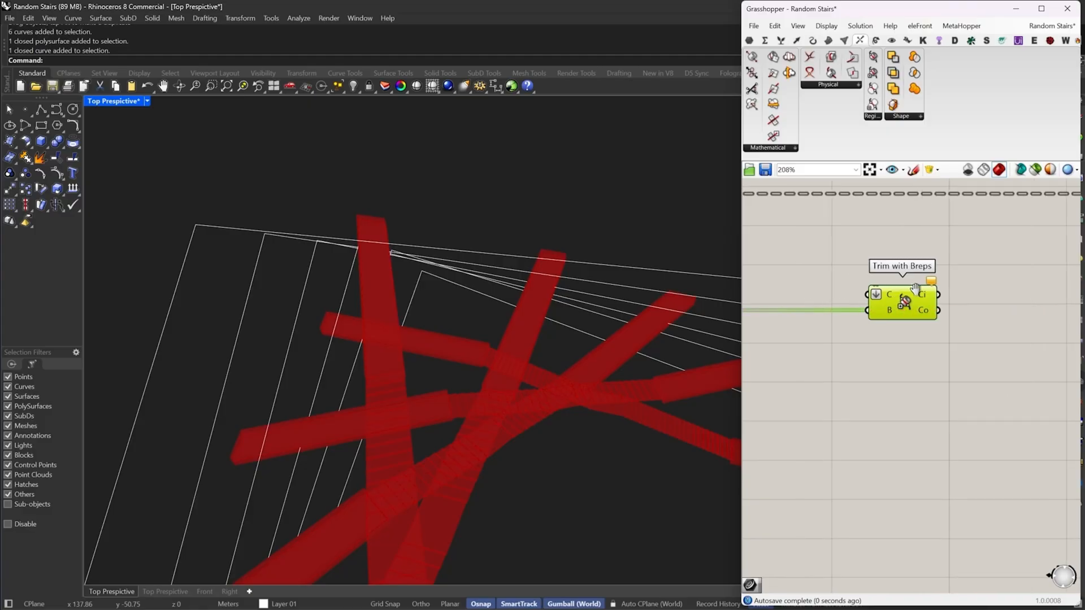
# Look back through the definition, including the Extended Curves and Floors Group parameters, for the source of the floor curves
pyautogui.scroll(-10, 915, 287)
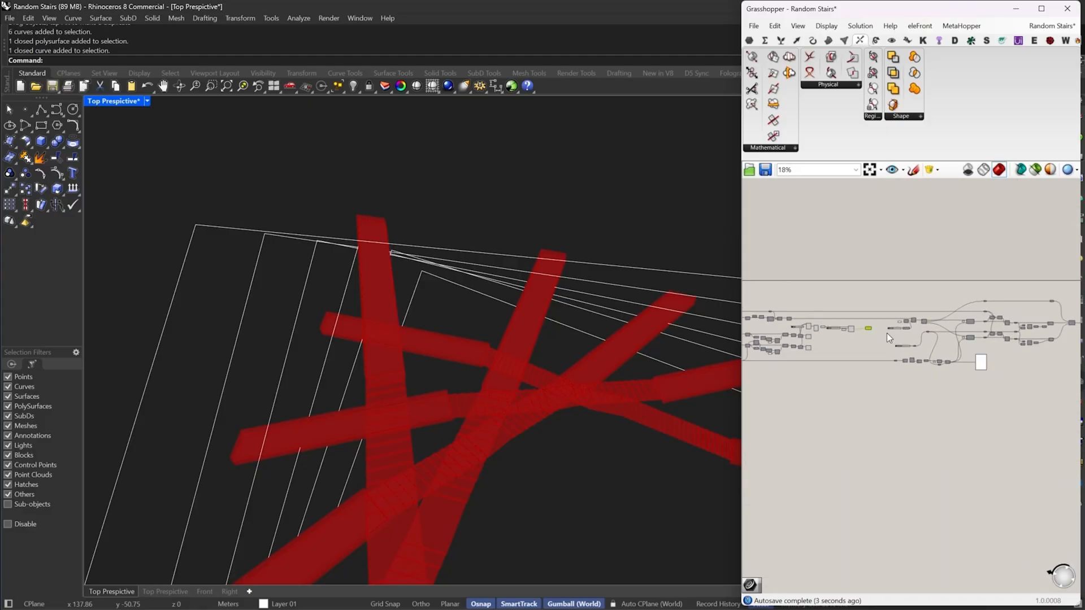
pyautogui.scroll(1, 887, 334)
pyautogui.keyDown('alt'); pyautogui.moveTo(880, 303); pyautogui.dragTo(931, 314); pyautogui.keyUp('alt')
pyautogui.moveTo(828, 355); pyautogui.dragTo(977, 341, button='right')
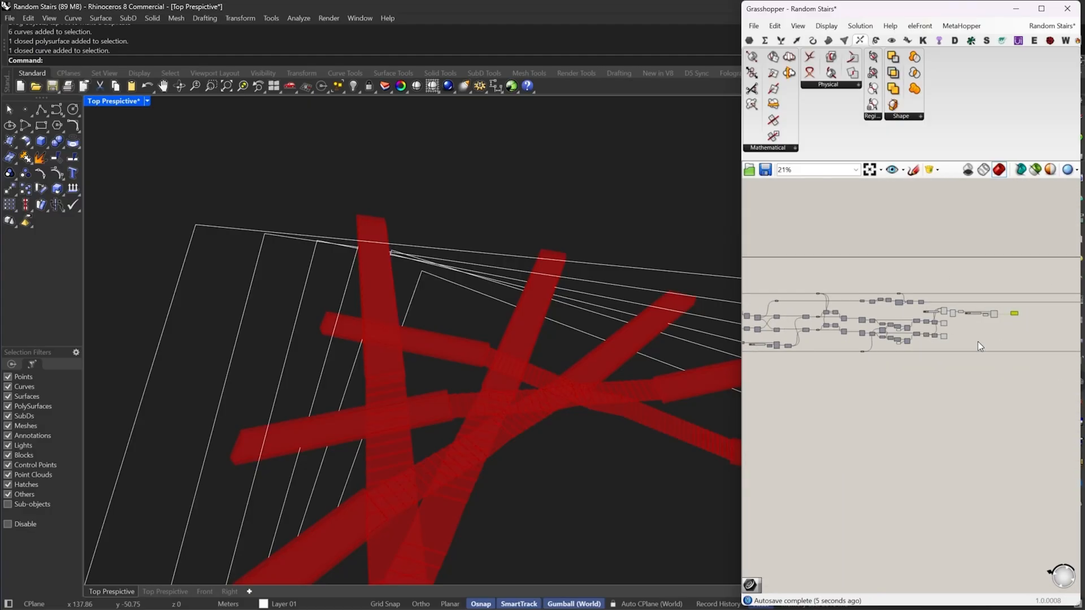
pyautogui.scroll(9, 911, 342)
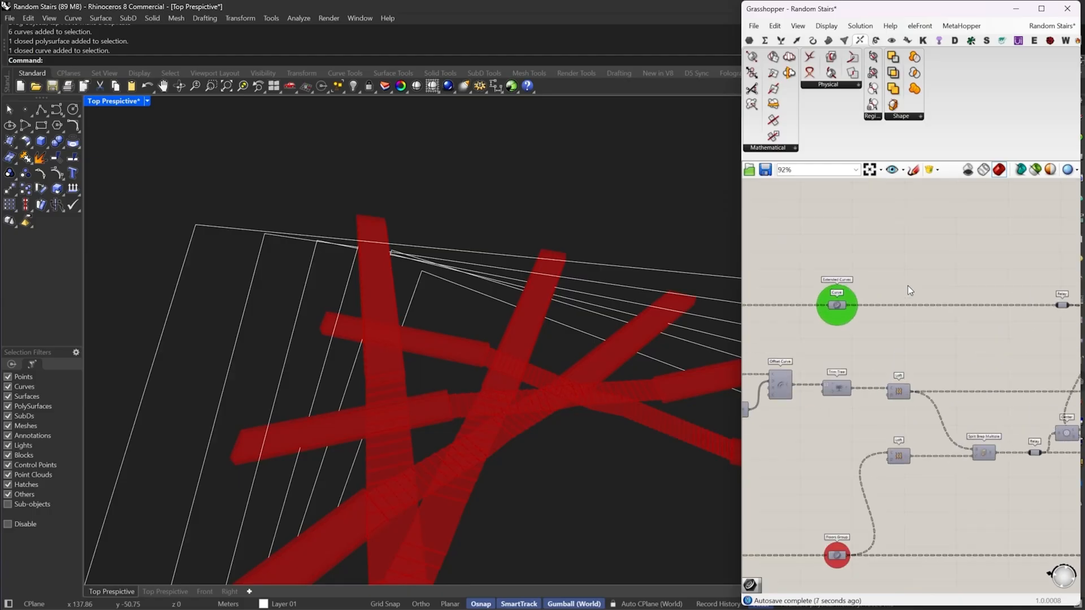
pyautogui.moveTo(854, 309); pyautogui.dragTo(989, 231, button='right')
pyautogui.moveTo(990, 508); pyautogui.dragTo(893, 422, button='right')
pyautogui.scroll(4, 892, 423)
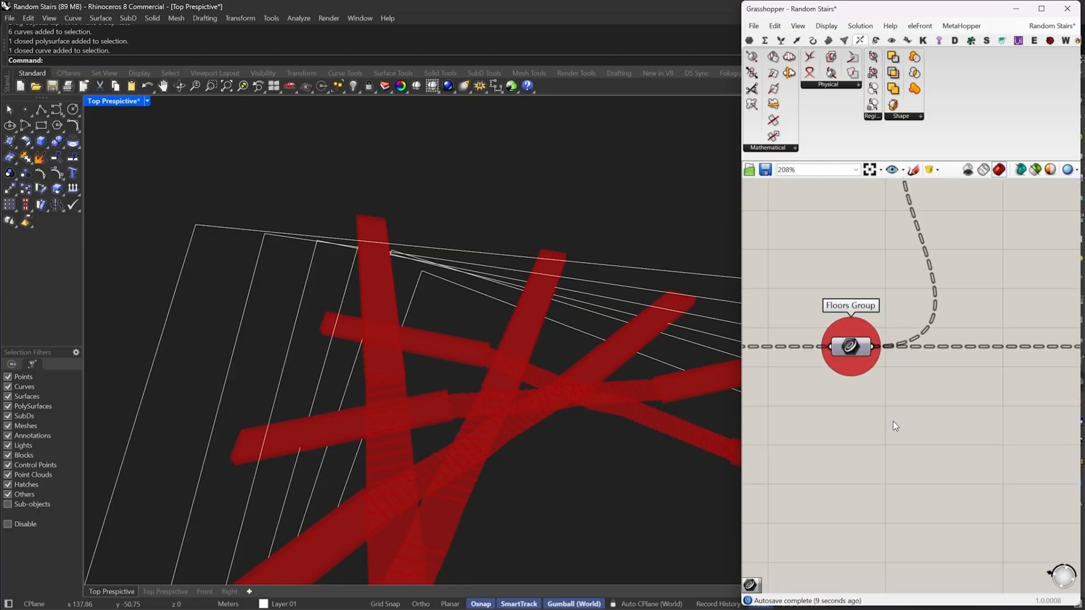
pyautogui.scroll(-13, 892, 421)
pyautogui.moveTo(780, 361); pyautogui.dragTo(928, 381, button='right')
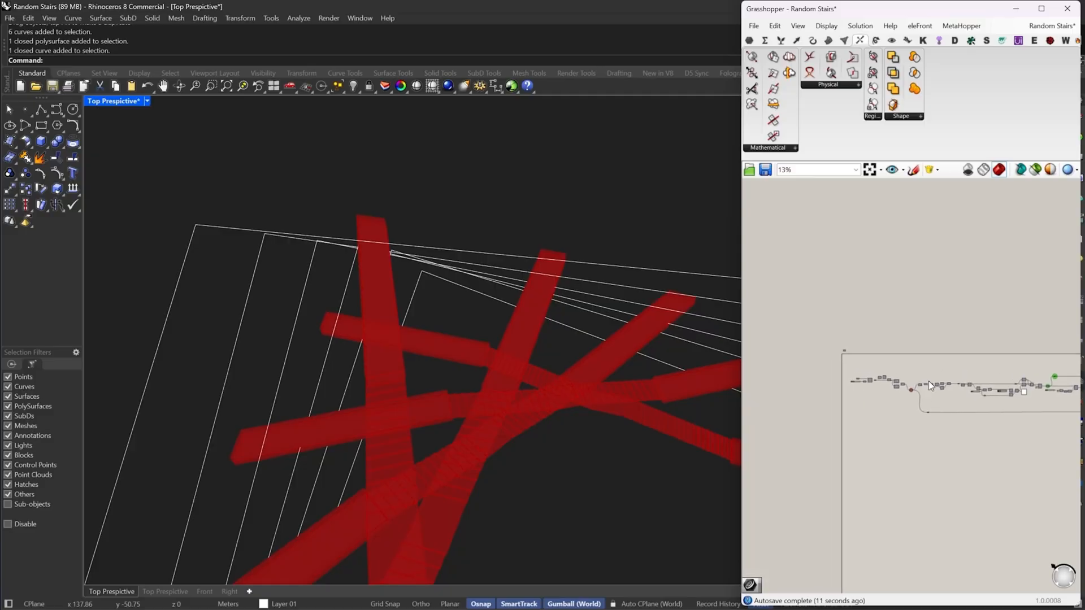
pyautogui.scroll(10, 927, 381)
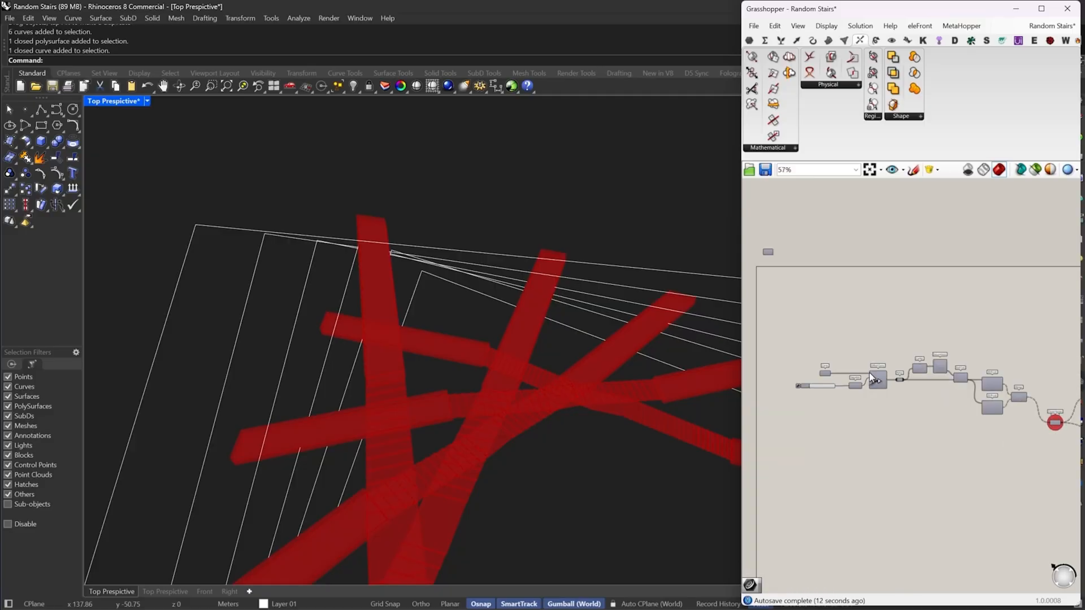
# Add a Curve parameter above the start of the definition and feed it from the floors' Offset Curve output
pyautogui.click(748, 42)
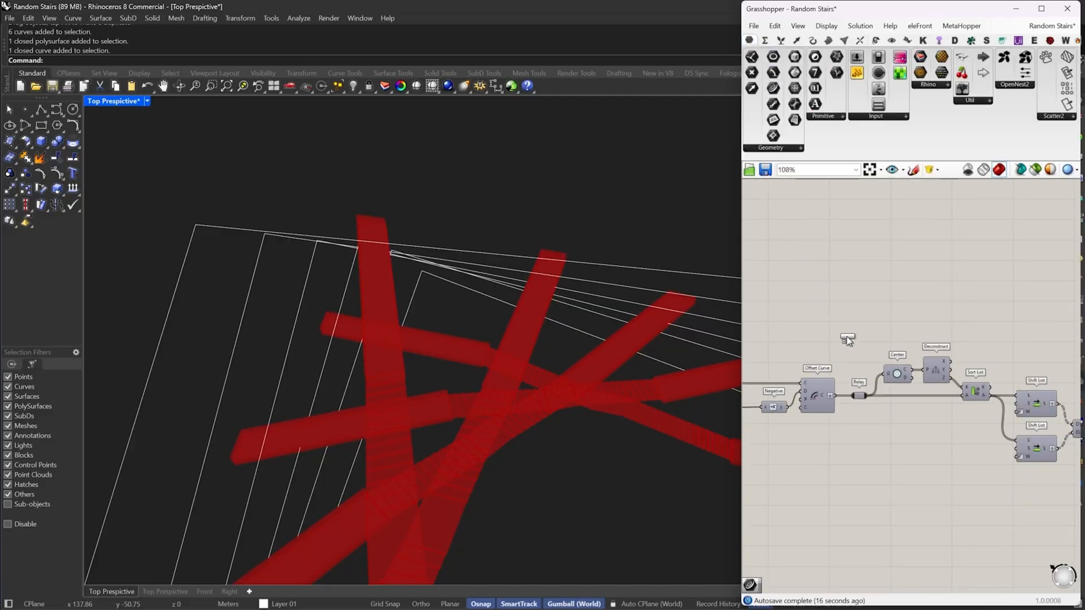
pyautogui.scroll(2, 926, 292)
pyautogui.click(932, 233)
pyautogui.moveTo(917, 233); pyautogui.dragTo(798, 436)
pyautogui.moveTo(822, 398); pyautogui.dragTo(865, 331, button='right')
# Insert a relay on the wire to the new Curve parameter and align it level with that parameter
pyautogui.doubleClick(853, 256)
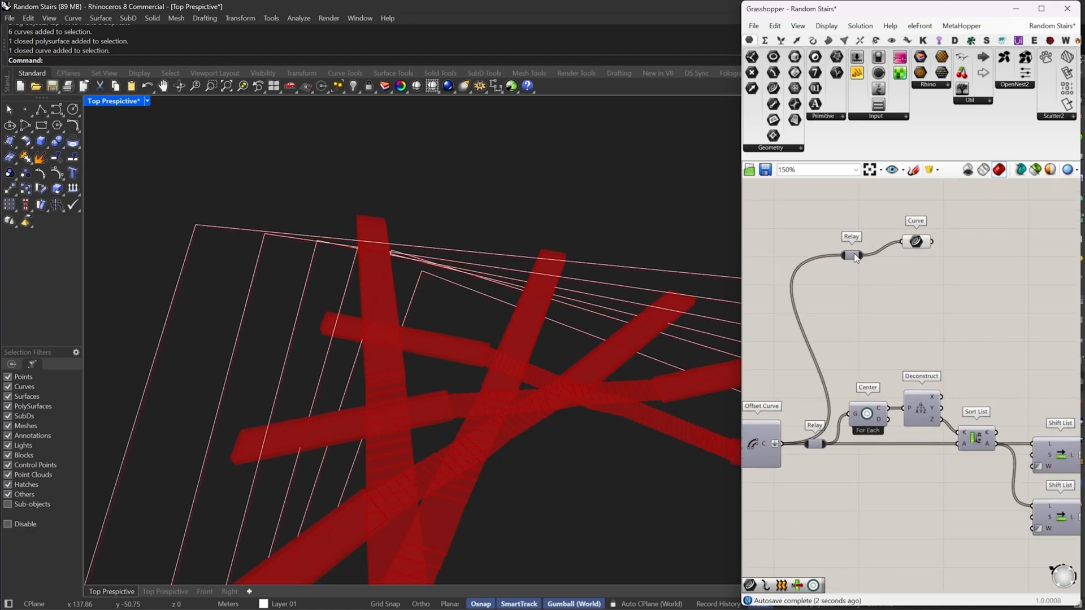
pyautogui.moveTo(853, 253); pyautogui.dragTo(826, 253)
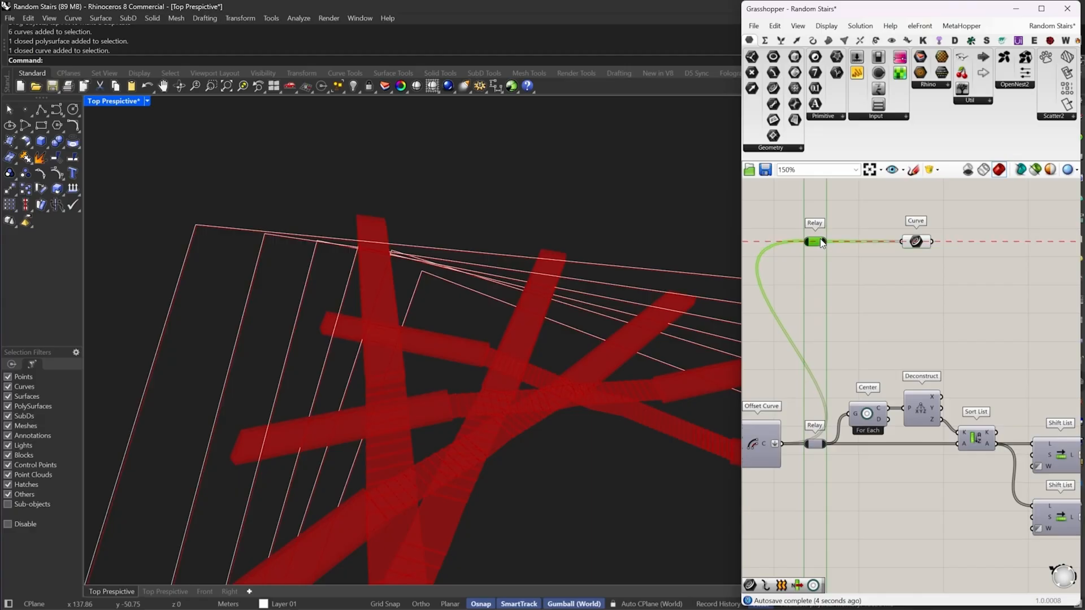
pyautogui.keyDown('alt'); pyautogui.moveTo(785, 361); pyautogui.dragTo(854, 358); pyautogui.keyUp('alt')
# Move the Curve parameter along the canvas near Trim with Breps and connect it to that component's curve input
pyautogui.moveTo(894, 333); pyautogui.dragTo(778, 357, button='right')
pyautogui.click(855, 272)
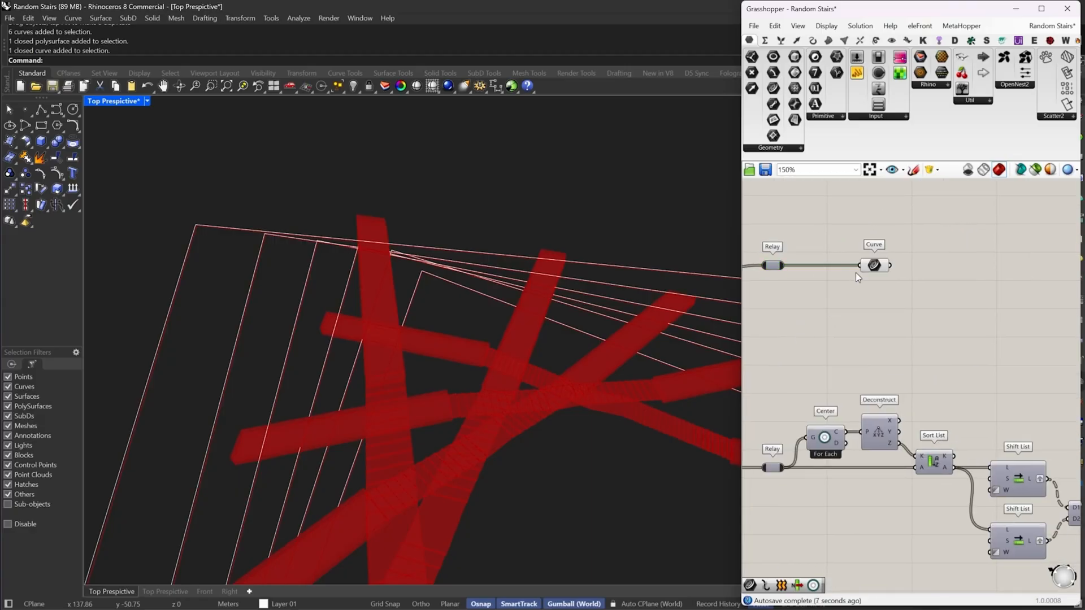
pyautogui.scroll(-5, 854, 305)
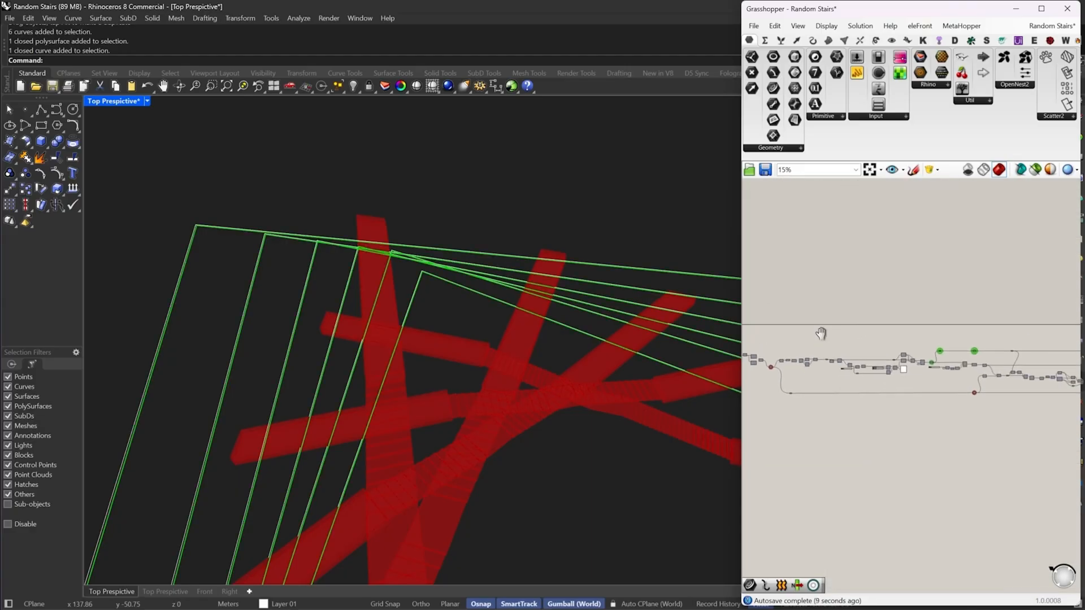
pyautogui.moveTo(813, 331); pyautogui.dragTo(850, 337)
pyautogui.scroll(2, 853, 358)
pyautogui.scroll(4, 852, 339)
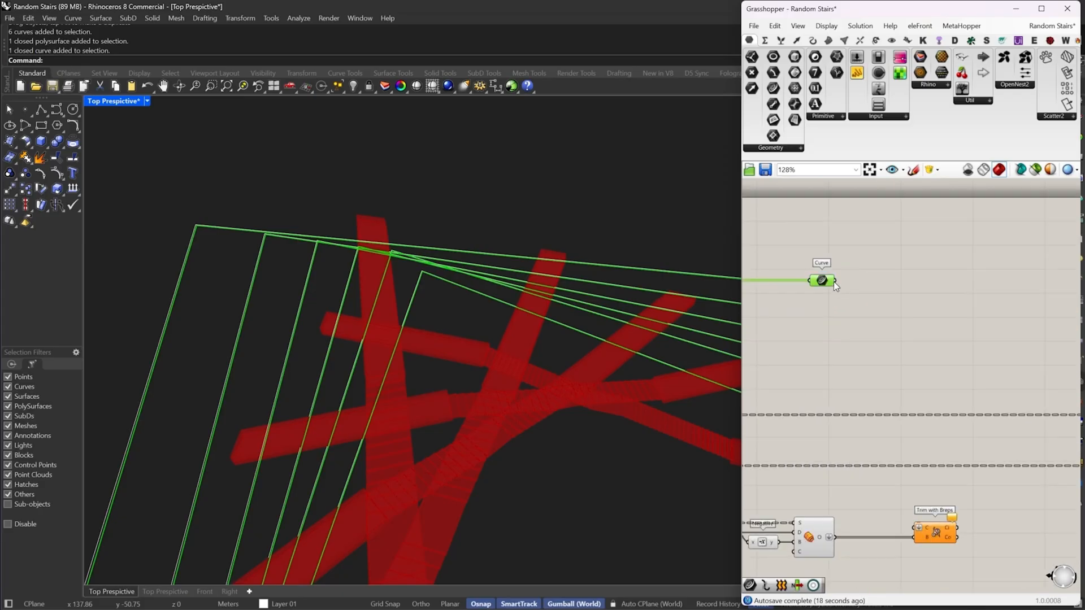
pyautogui.moveTo(834, 281); pyautogui.dragTo(714, 311)
pyautogui.click(962, 435)
# Hide the preview of the Curve parameter and the chain of components leading to Offset Surface
pyautogui.scroll(-4, 962, 435)
pyautogui.rightClick(843, 274)
pyautogui.click(864, 292)
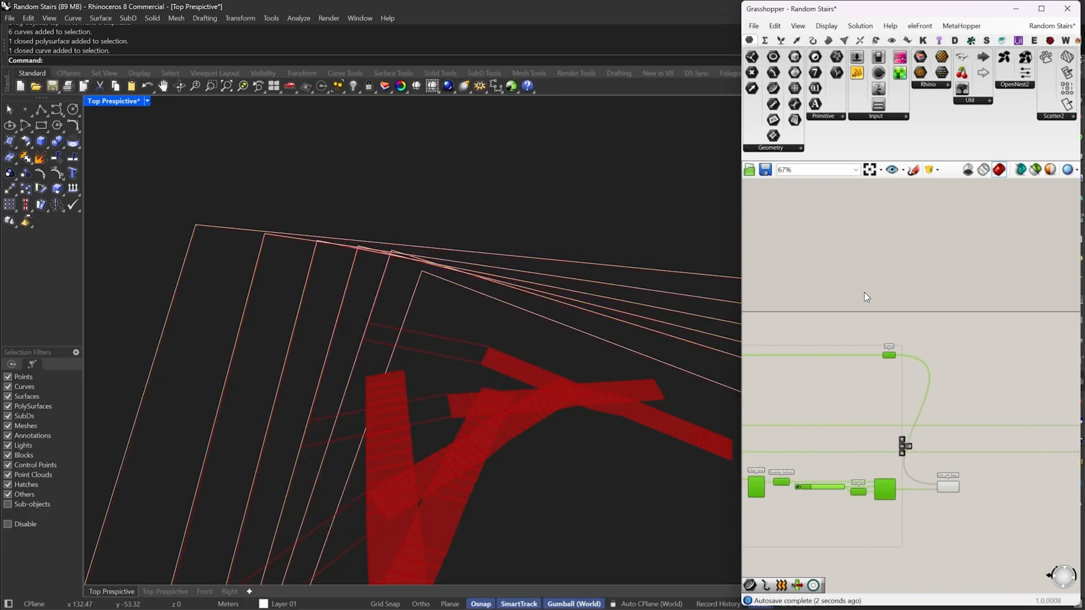
pyautogui.click(948, 406)
# Add a Curve parameter after Trim with Breps, feed it from the Ci output and align it level with that output
pyautogui.scroll(3, 890, 417)
pyautogui.moveTo(969, 397); pyautogui.dragTo(922, 386, button='right')
pyautogui.doubleClick(922, 387)
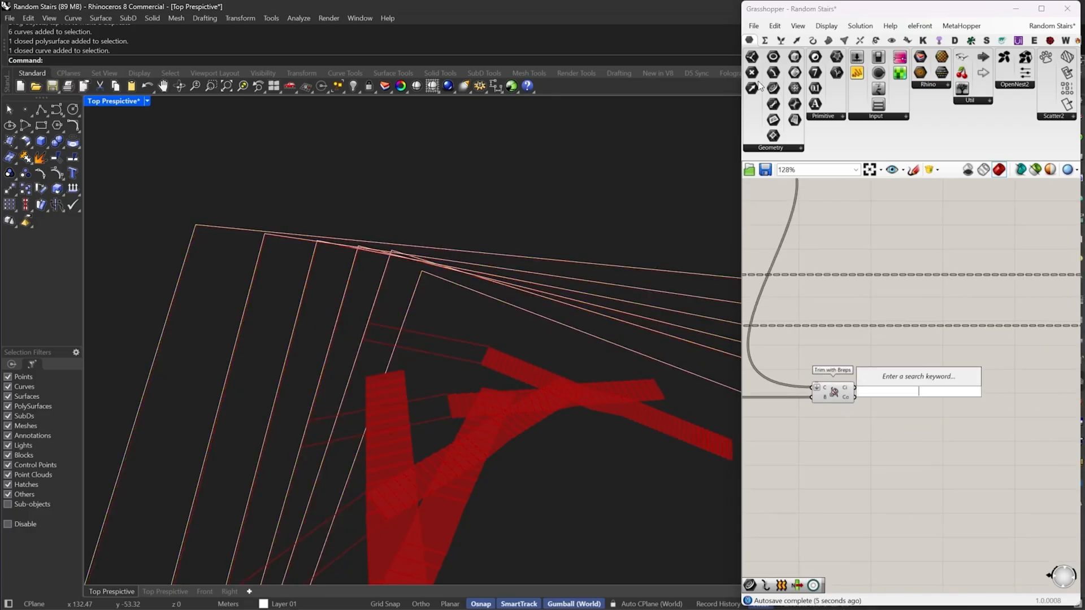
pyautogui.click(976, 450)
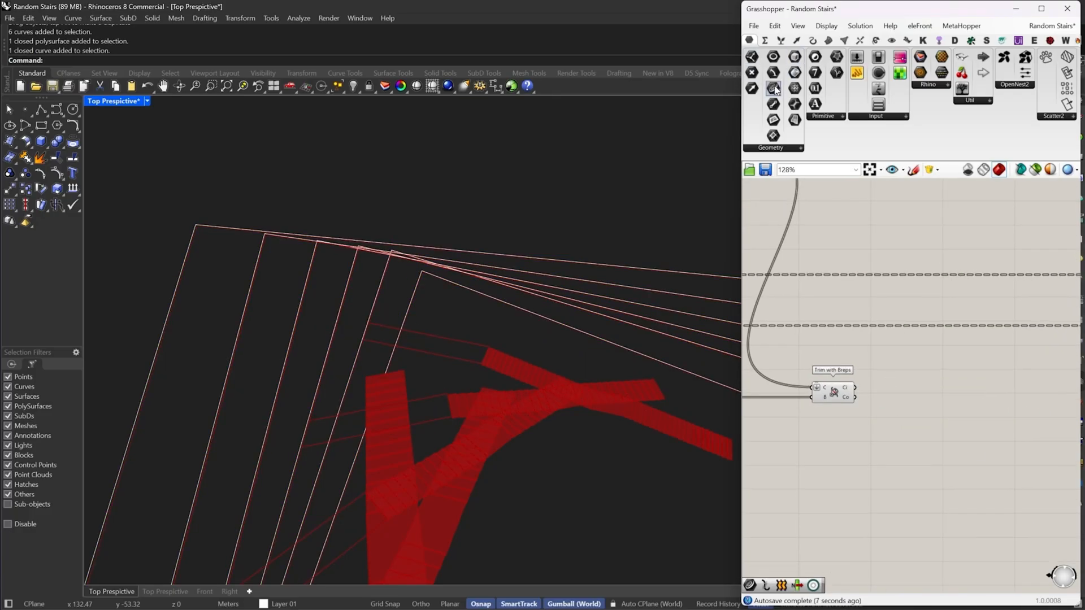
pyautogui.moveTo(927, 399); pyautogui.dragTo(856, 388)
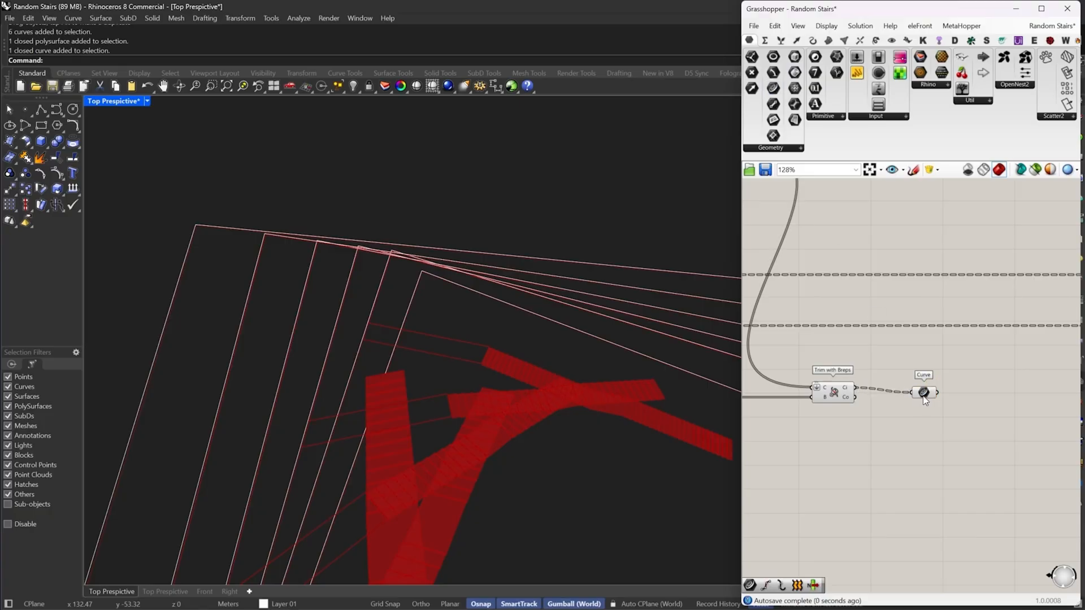
pyautogui.moveTo(925, 400); pyautogui.dragTo(914, 395)
pyautogui.scroll(5, 337, 303)
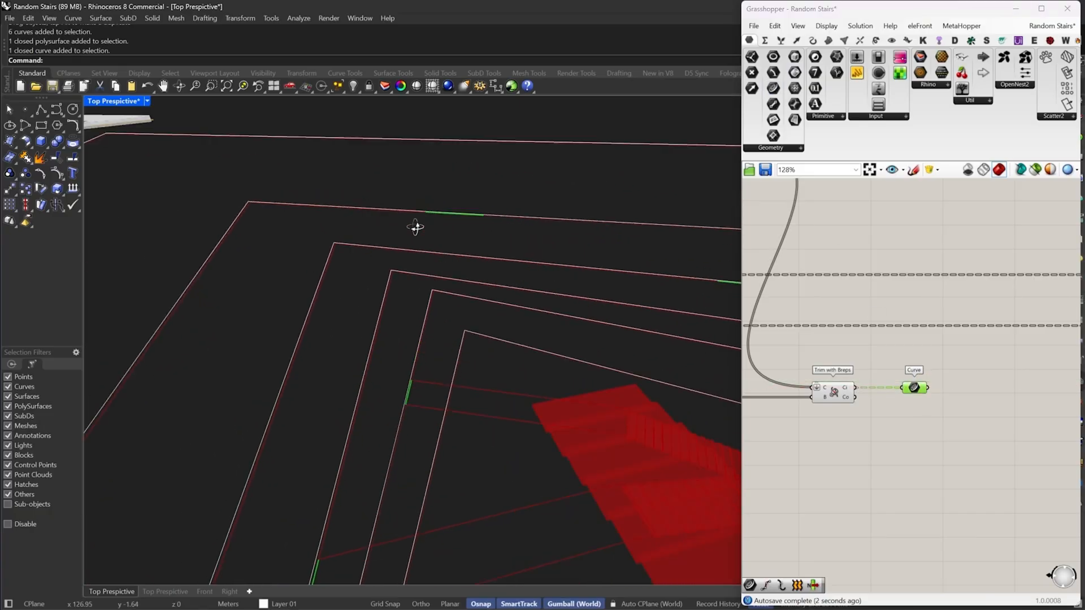
# Switch the Curve parameter's source to the Co output of Trim with Breps and align it level with that output
pyautogui.scroll(2, 876, 393)
pyautogui.moveTo(847, 399); pyautogui.dragTo(916, 400)
pyautogui.scroll(-3, 384, 242)
pyautogui.scroll(-3, 384, 243)
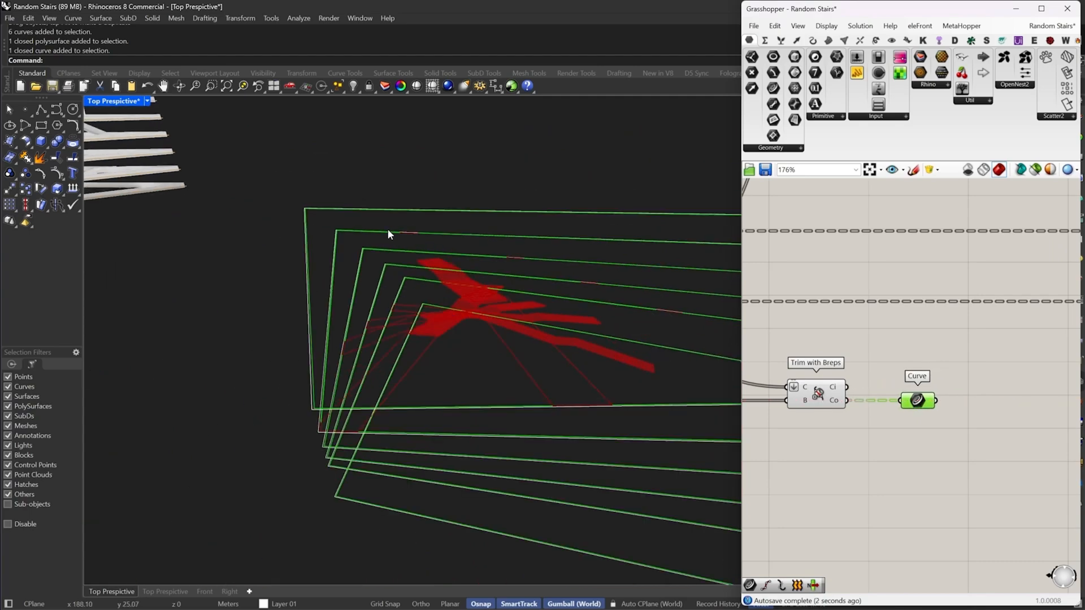
pyautogui.moveTo(388, 232); pyautogui.dragTo(419, 262, button='right')
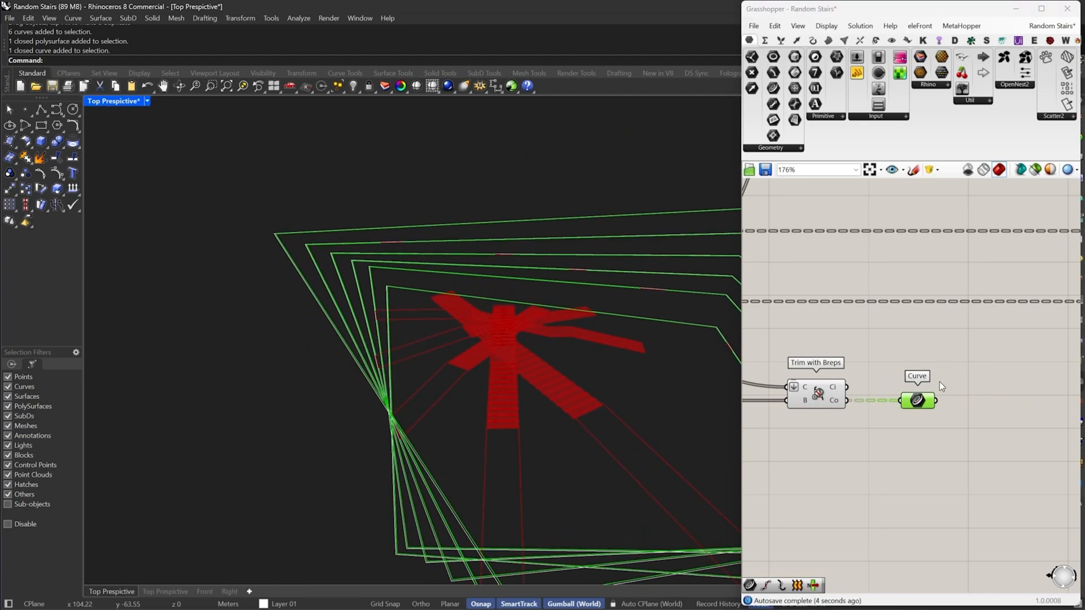
# Add a Join Curves component, feed its C input from the Curve parameter and flatten that input
pyautogui.scroll(-4, 982, 342)
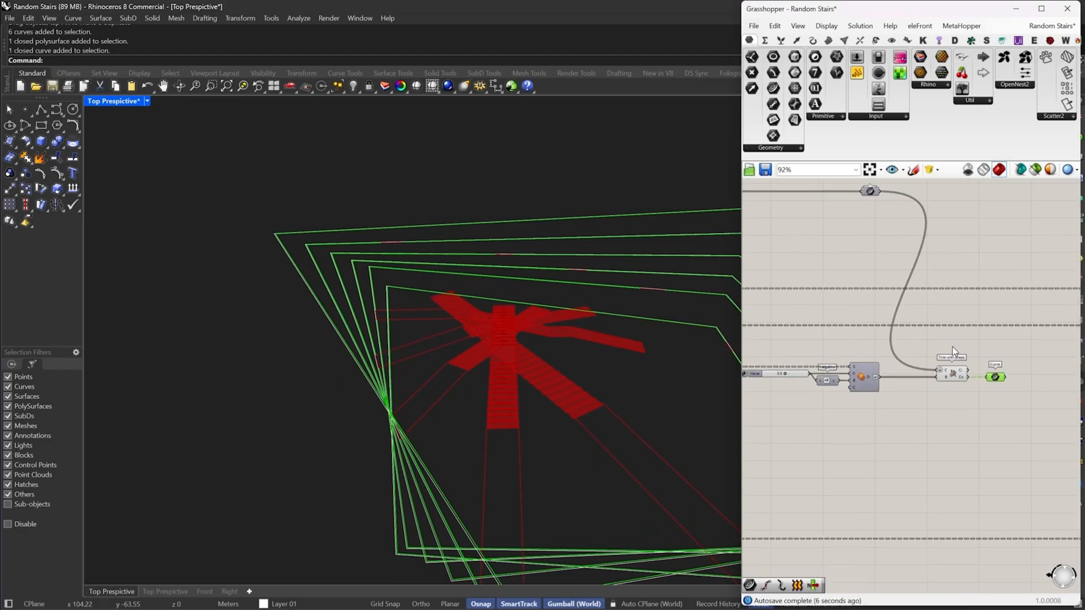
pyautogui.scroll(-2, 905, 351)
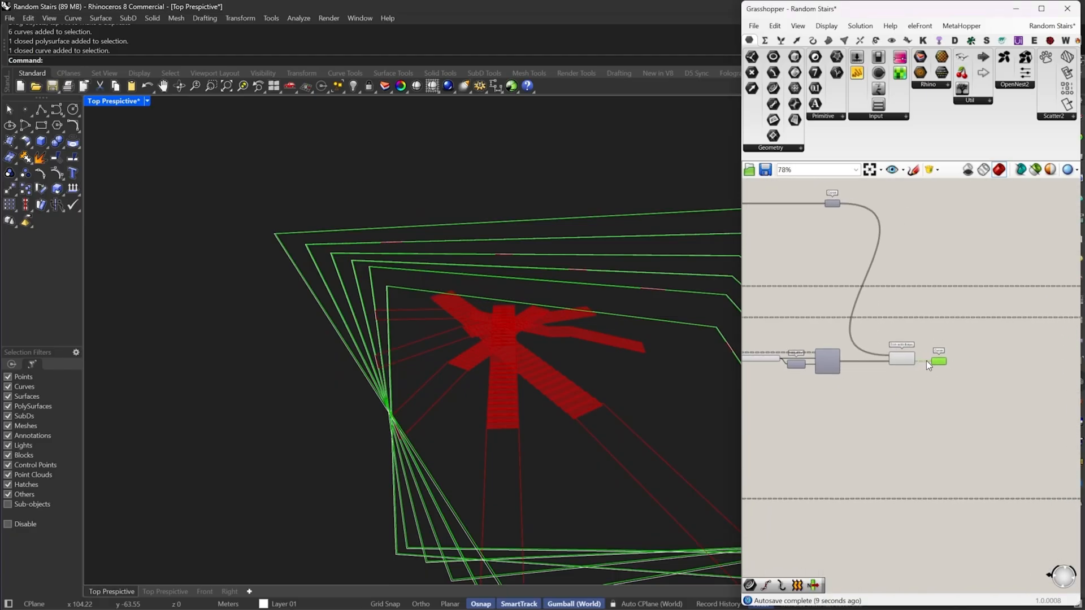
pyautogui.scroll(3, 930, 361)
pyautogui.doubleClick(976, 335)
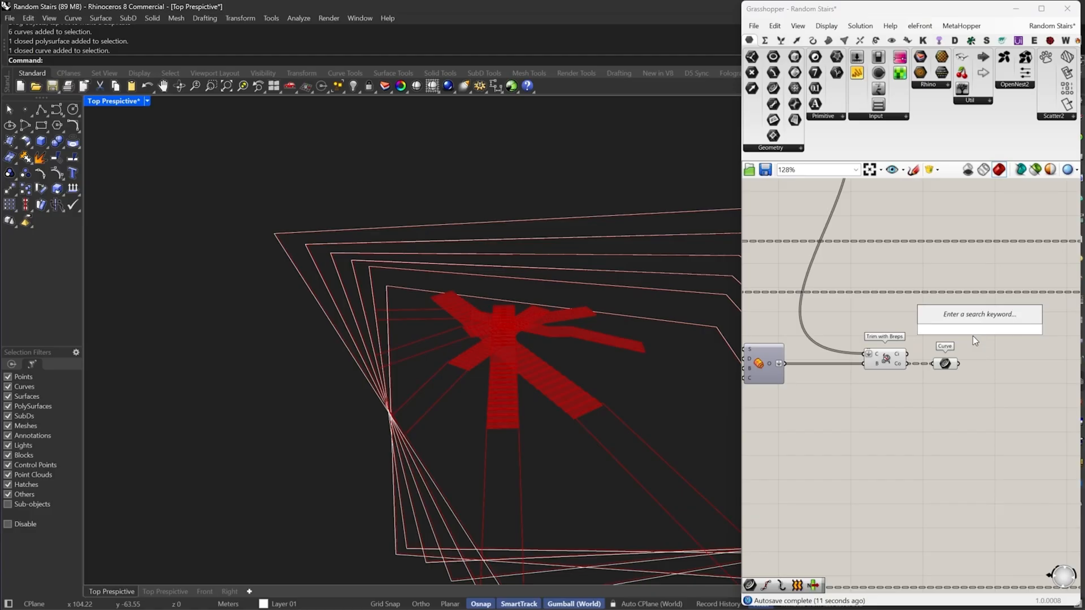
pyautogui.write('join')
pyautogui.click(960, 277)
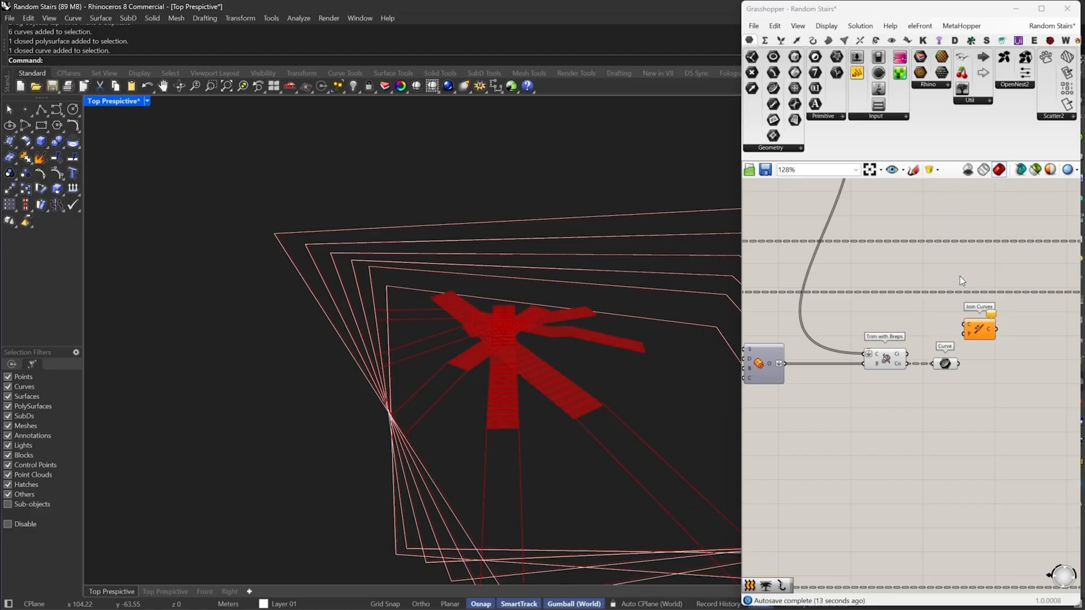
pyautogui.moveTo(968, 334); pyautogui.dragTo(1011, 335)
pyautogui.scroll(2, 1011, 335)
pyautogui.moveTo(947, 373); pyautogui.dragTo(945, 372)
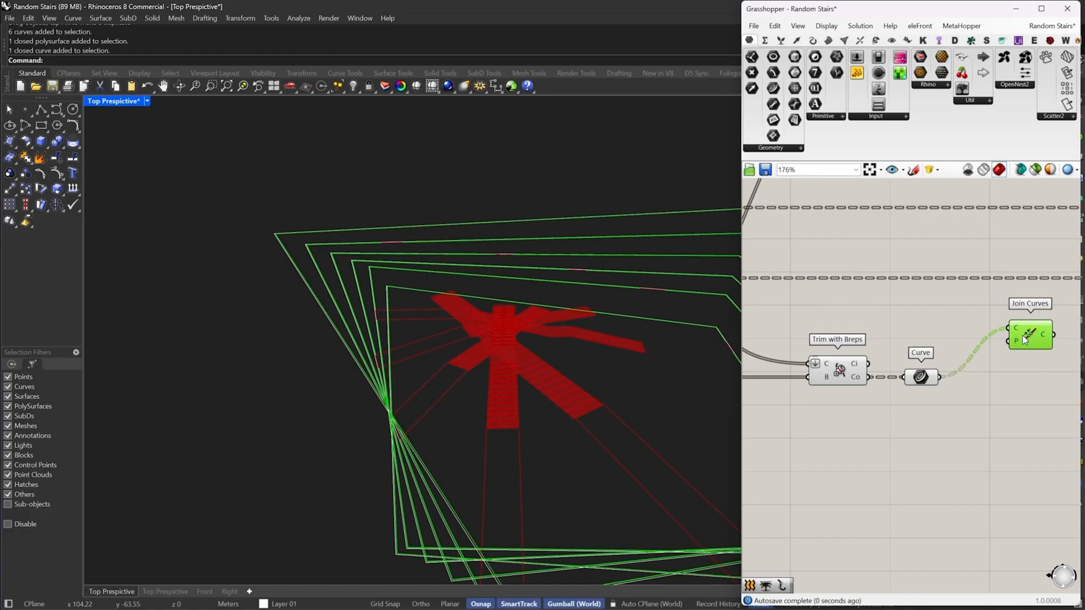
pyautogui.rightClick(1009, 328)
pyautogui.click(1000, 406)
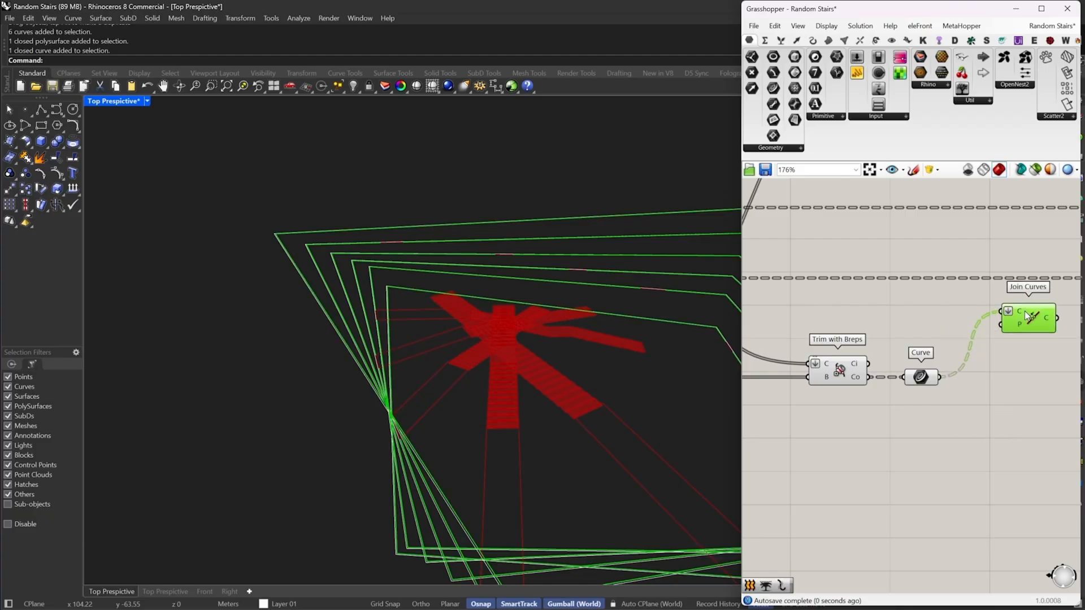
# Add a Merge component beside the upper List Item and feed D1 and D2 from its i and +2 outputs
pyautogui.scroll(-5, 1035, 367)
pyautogui.scroll(2, 828, 344)
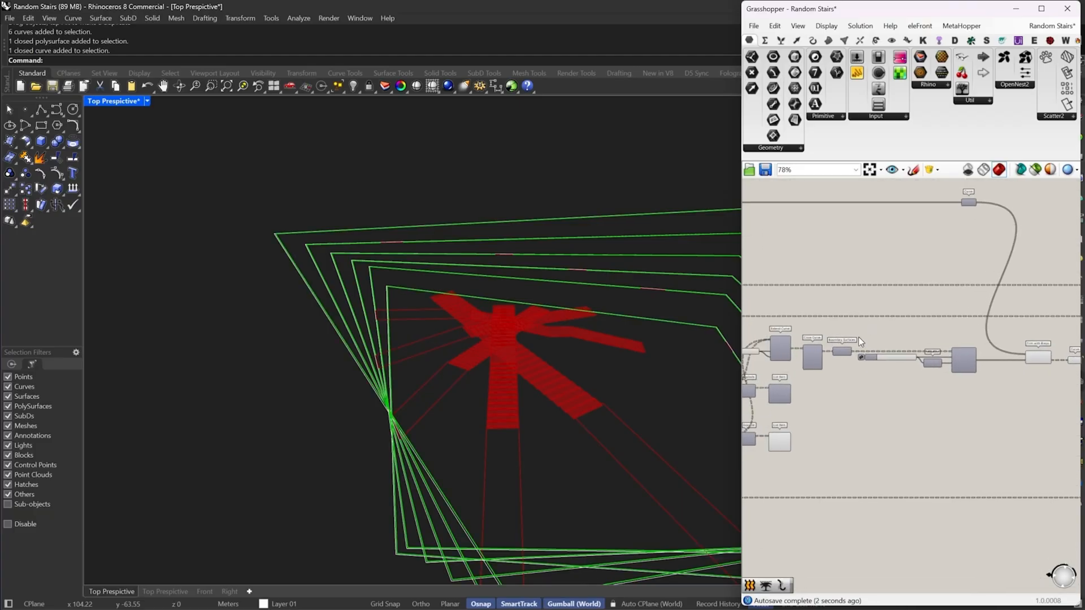
pyautogui.moveTo(767, 354); pyautogui.dragTo(930, 362, button='right')
pyautogui.click(849, 399)
pyautogui.moveTo(860, 394); pyautogui.dragTo(771, 485)
pyautogui.moveTo(788, 455); pyautogui.dragTo(1002, 423, button='right')
pyautogui.moveTo(913, 365); pyautogui.dragTo(1007, 374, button='right')
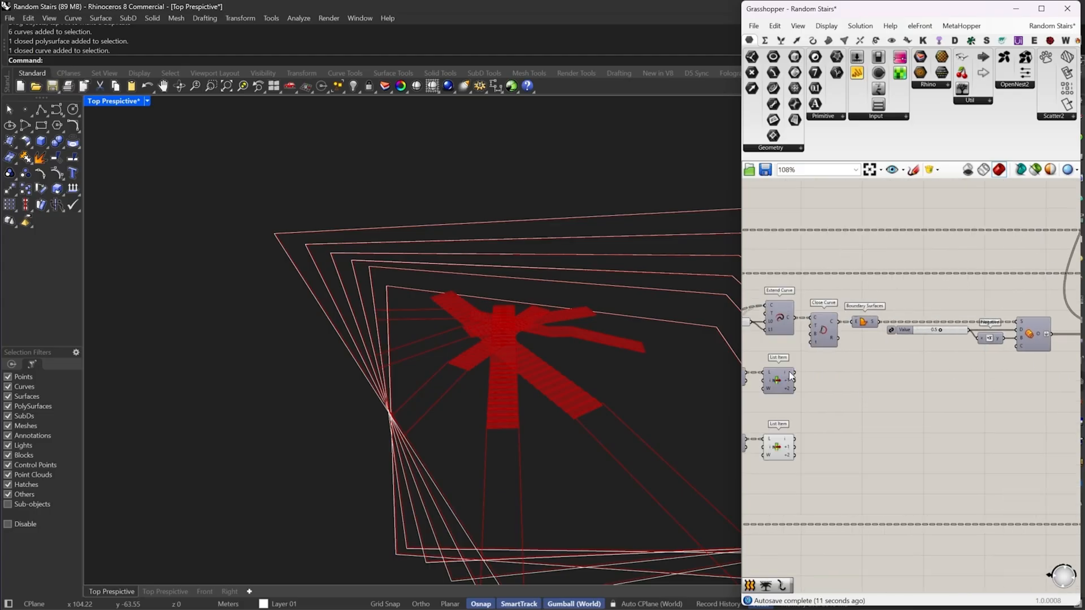
pyautogui.doubleClick(854, 393)
pyautogui.write('mer')
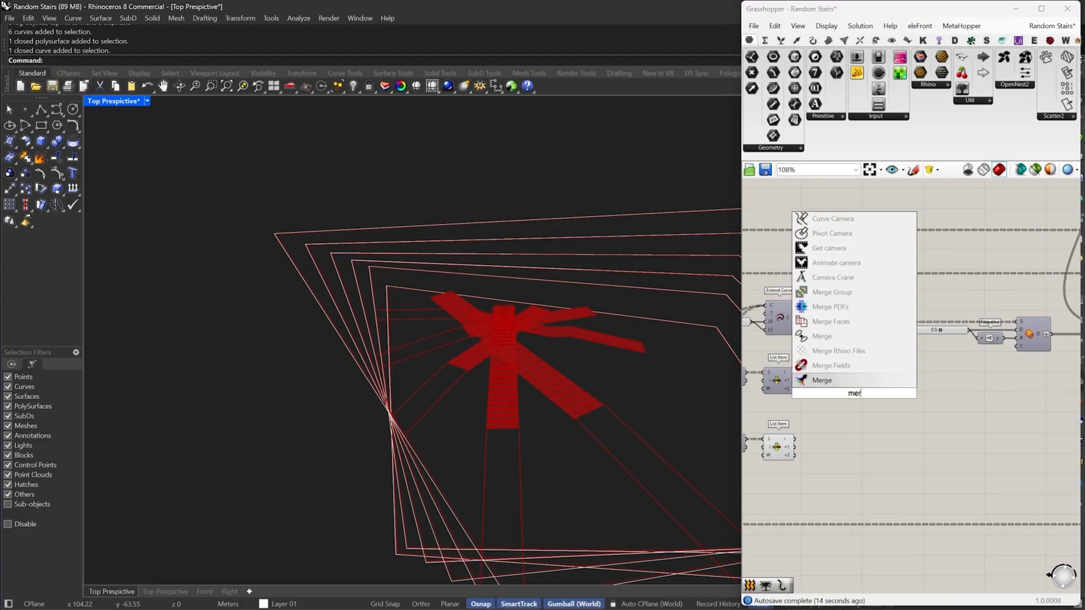
pyautogui.click(824, 379)
pyautogui.scroll(2, 827, 380)
pyautogui.moveTo(844, 392)
pyautogui.mouseDown()
pyautogui.moveTo(785, 379)
pyautogui.moveTo(891, 404)
pyautogui.moveTo(834, 401)
pyautogui.mouseUp()
pyautogui.scroll(5, 845, 400)
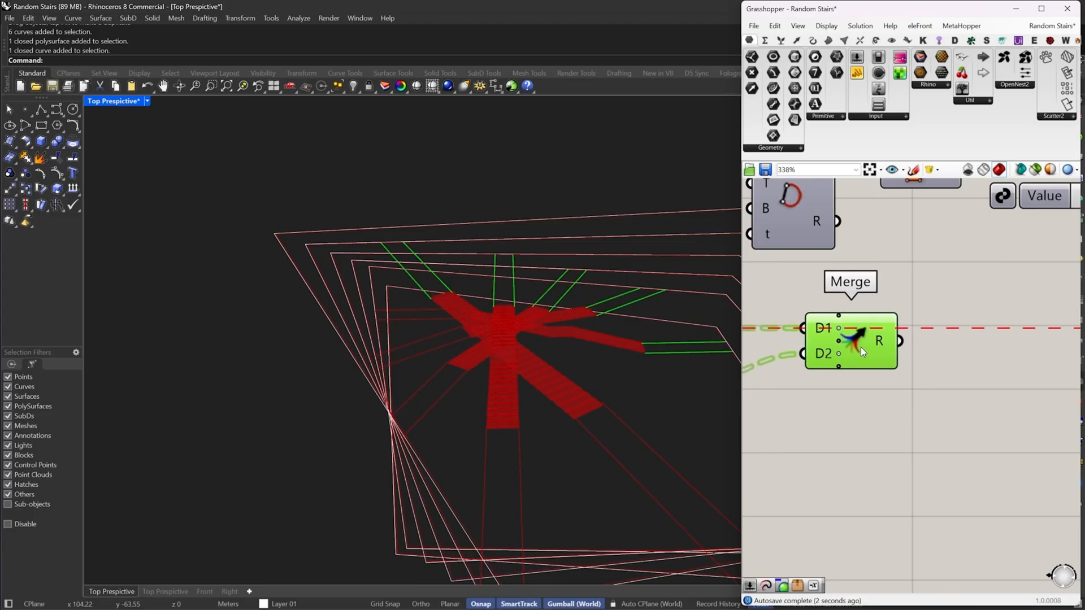
# Connect the Merge output as an additional source of Join Curves' C input and place Join Curves level with Merge
pyautogui.scroll(-6, 860, 348)
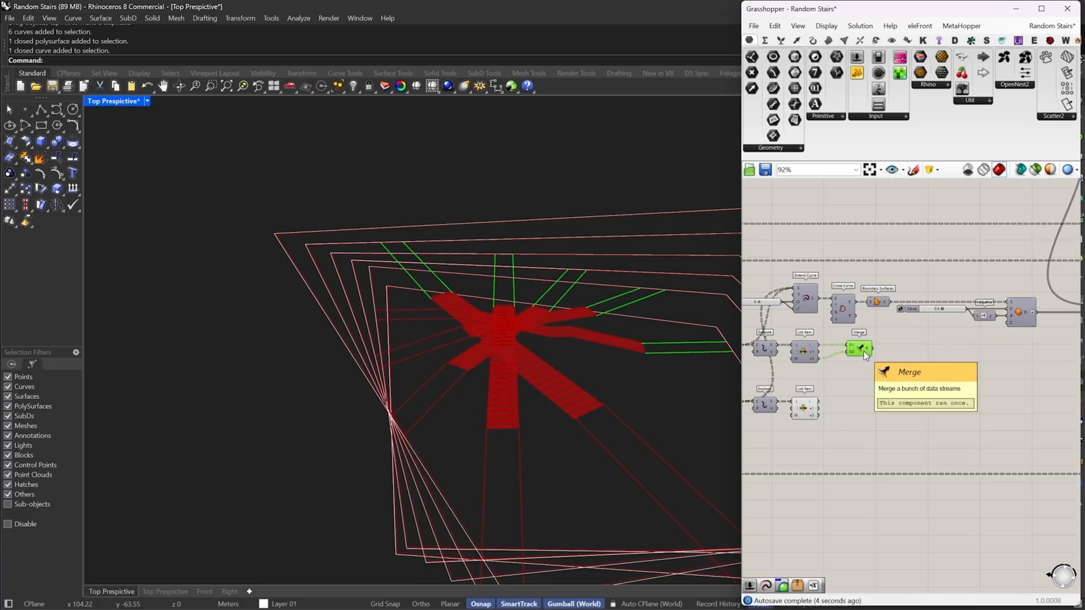
pyautogui.moveTo(863, 351); pyautogui.dragTo(899, 335)
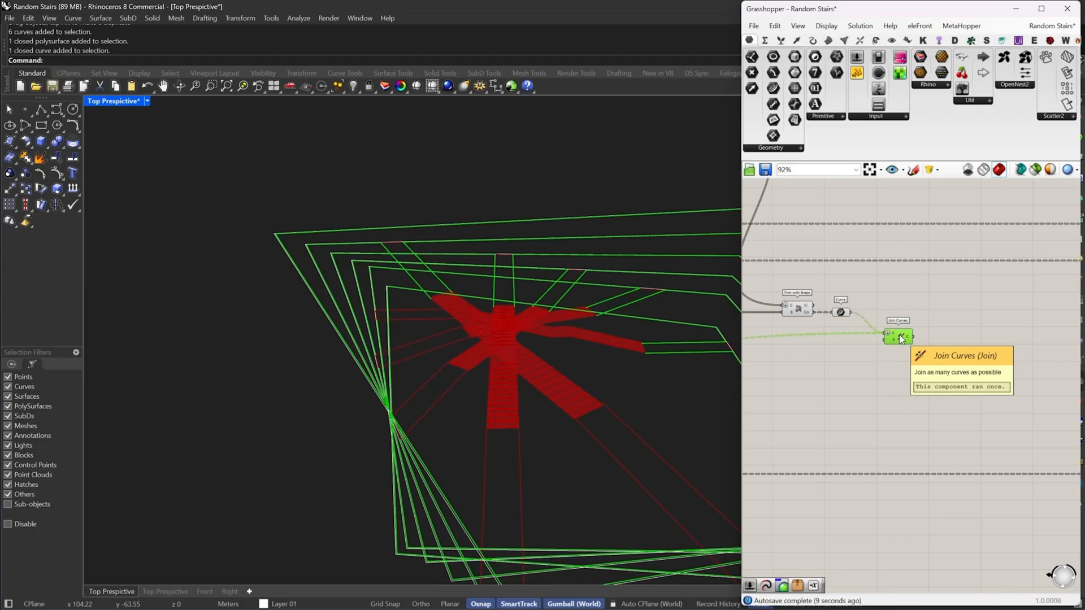
pyautogui.moveTo(475, 390); pyautogui.dragTo(437, 402, button='right')
pyautogui.moveTo(818, 361); pyautogui.dragTo(935, 356, button='right')
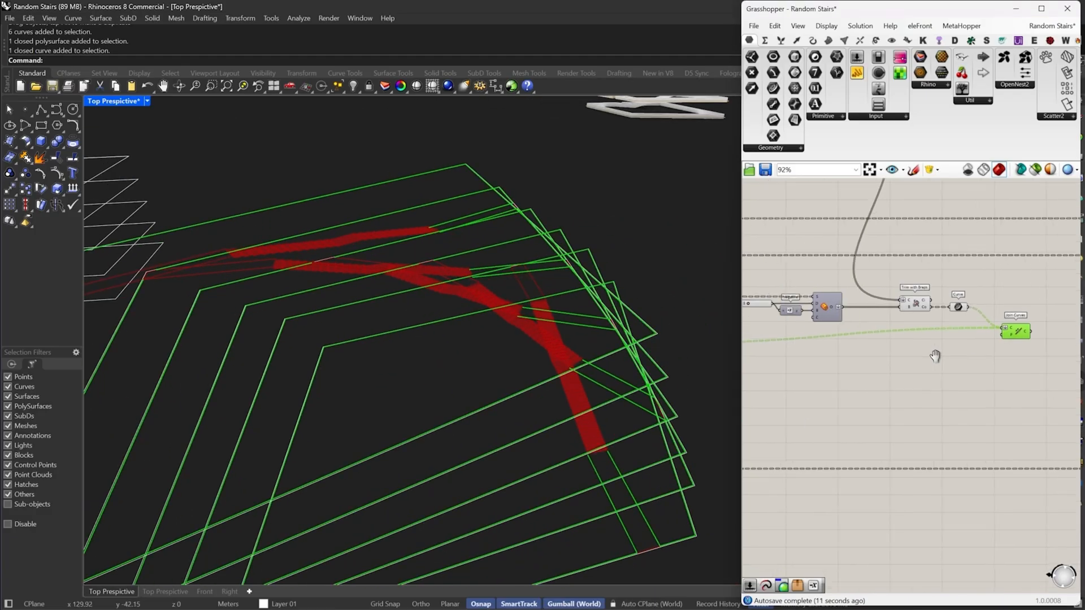
pyautogui.scroll(-2, 1009, 338)
pyautogui.scroll(-2, 1009, 338)
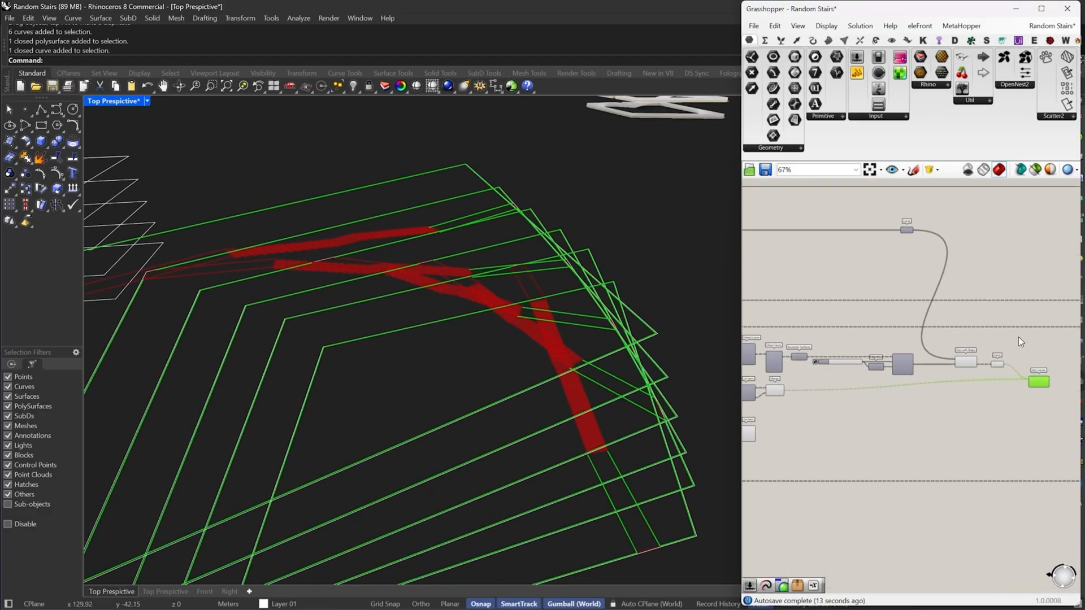
pyautogui.scroll(3, 1018, 337)
pyautogui.scroll(3, 1039, 378)
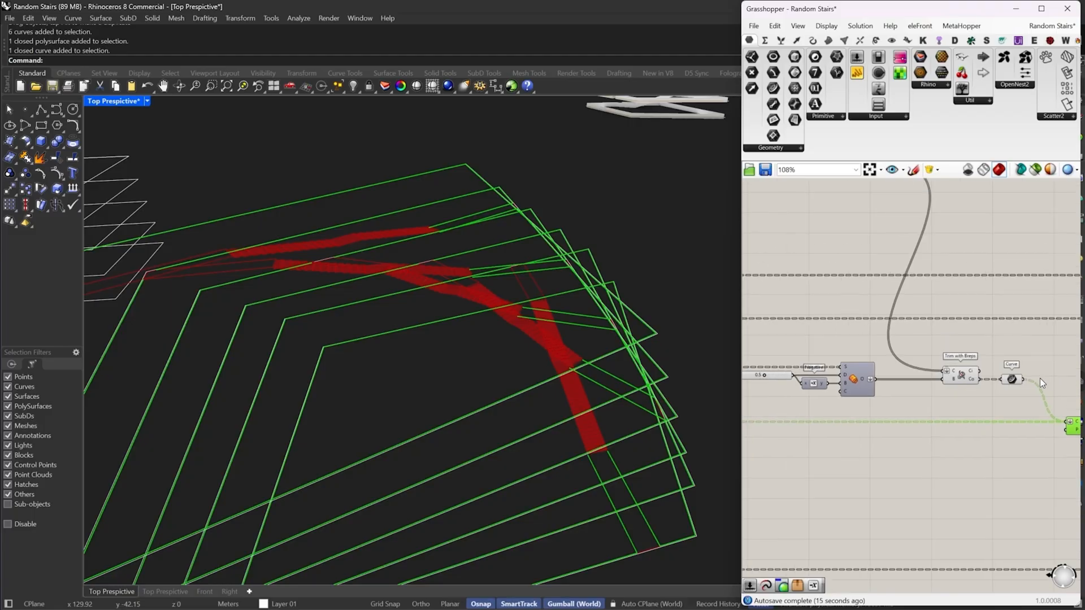
pyautogui.scroll(-3, 1037, 366)
pyautogui.moveTo(1033, 350); pyautogui.dragTo(815, 393)
pyautogui.scroll(3, 847, 398)
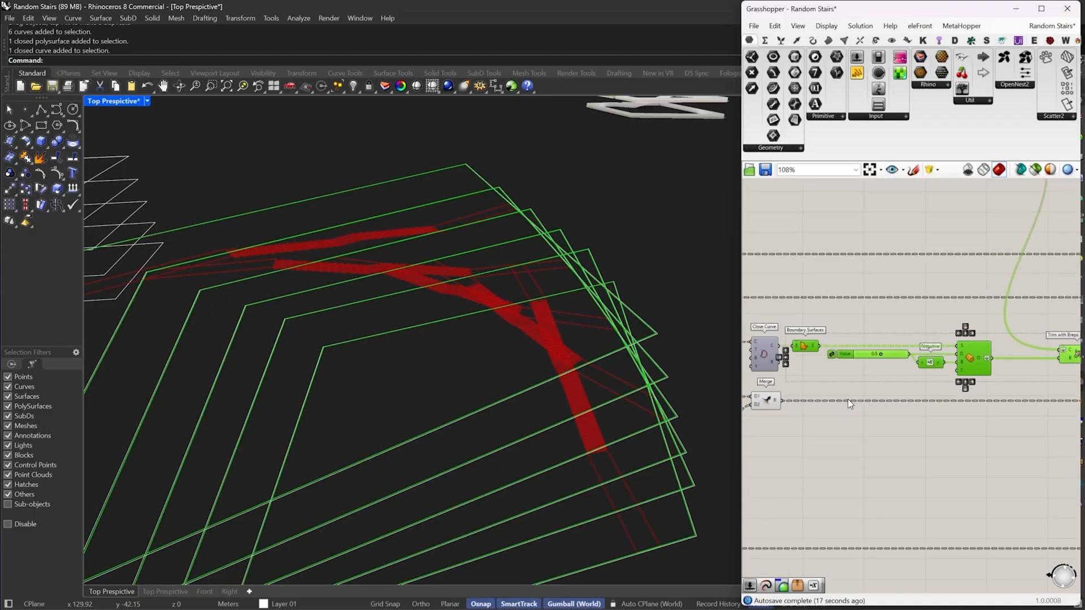
pyautogui.moveTo(792, 400); pyautogui.dragTo(934, 400, button='right')
pyautogui.keyDown('shift'); pyautogui.click(907, 355); pyautogui.keyUp('shift')
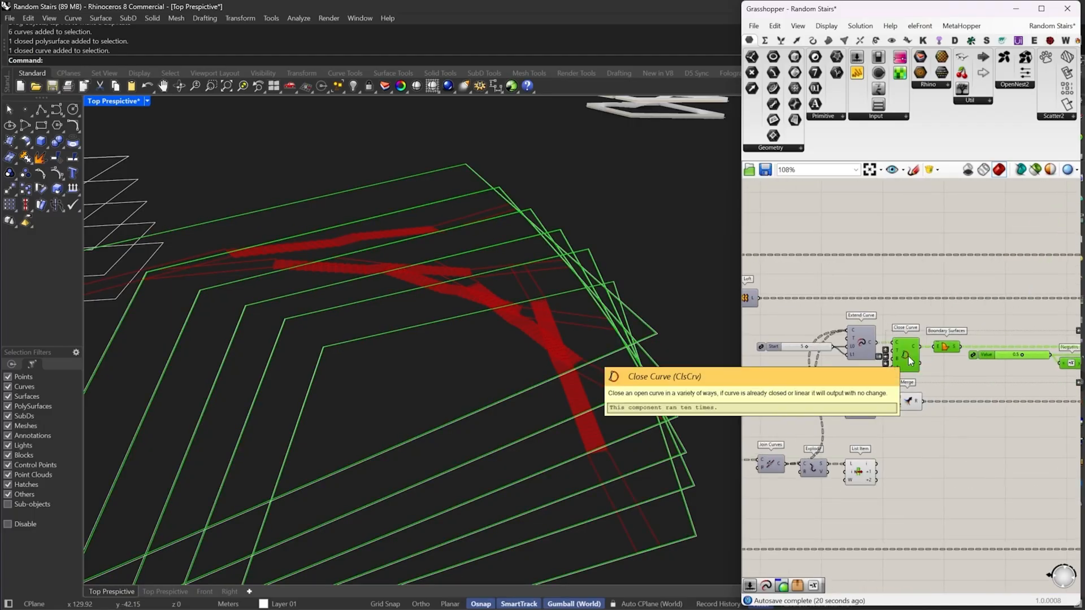
pyautogui.keyDown('shift'); pyautogui.click(861, 343); pyautogui.keyUp('shift')
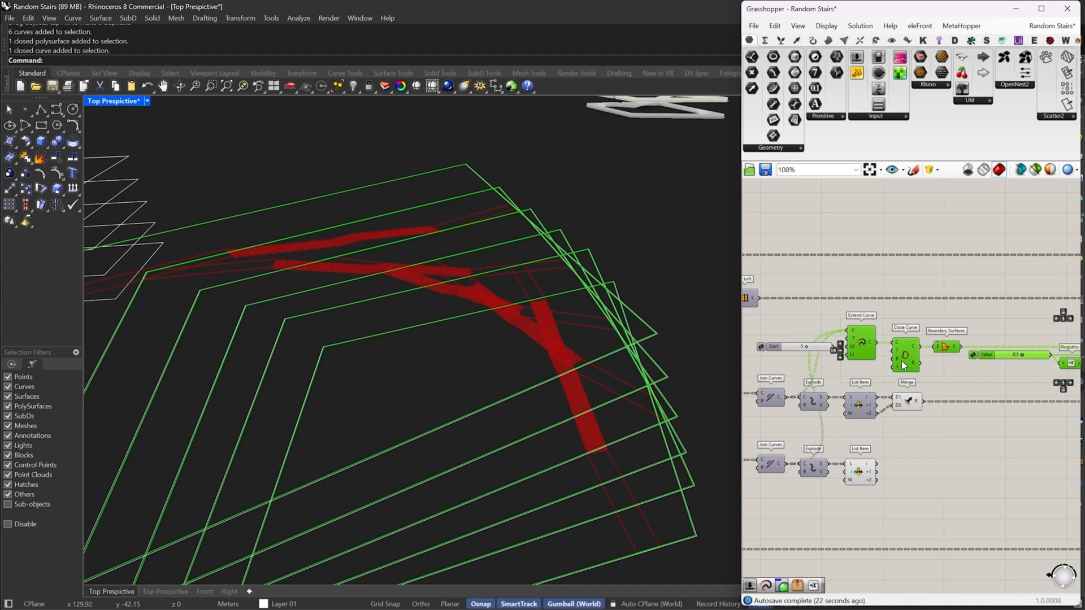
pyautogui.moveTo(983, 371); pyautogui.dragTo(979, 345, button='right')
# Place a second Merge component beside the lower List Item and feed D1 and D2 from its i and +2 outputs
pyautogui.moveTo(939, 419); pyautogui.dragTo(916, 412)
pyautogui.scroll(3, 877, 456)
pyautogui.moveTo(879, 452); pyautogui.dragTo(871, 455)
pyautogui.scroll(4, 943, 429)
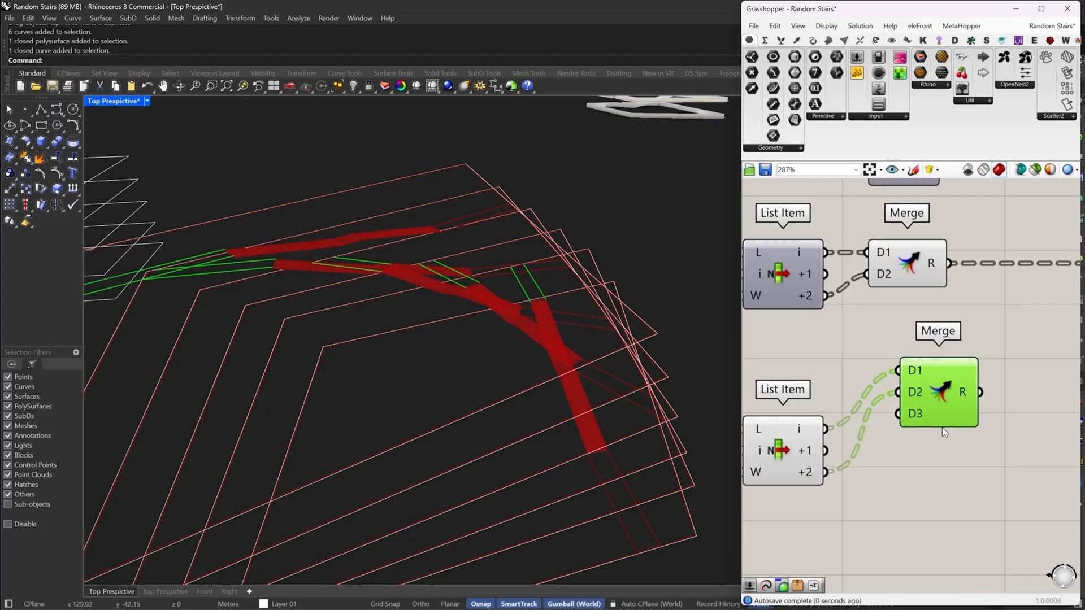
pyautogui.scroll(-2, 911, 400)
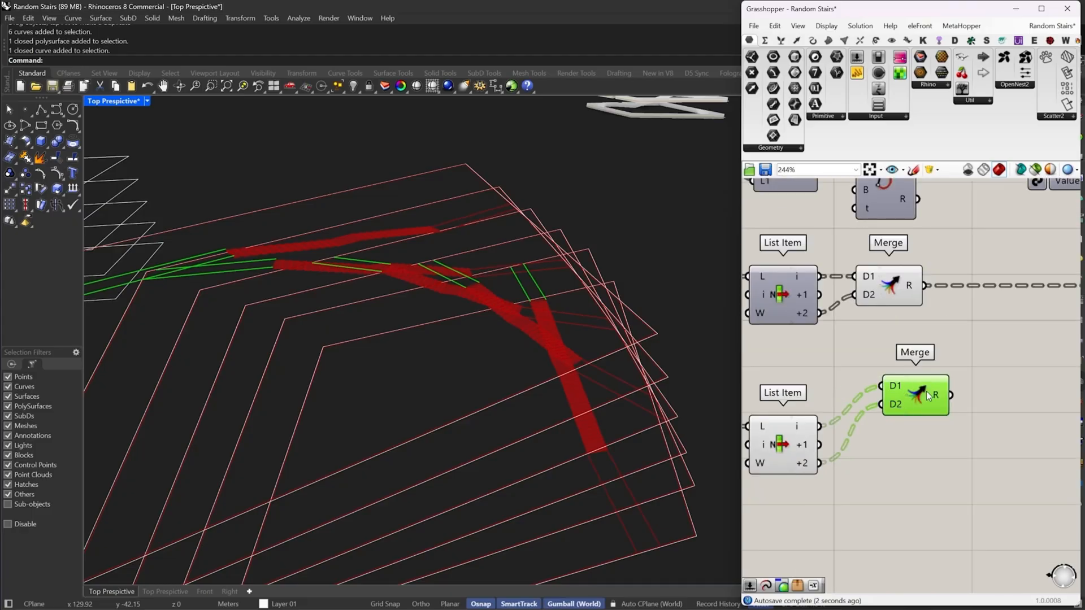
# Add the second Merge output as another source of Join Curves' C input and keep Join Curves level with the incoming wire
pyautogui.moveTo(906, 425); pyautogui.dragTo(998, 360)
pyautogui.scroll(-4, 878, 432)
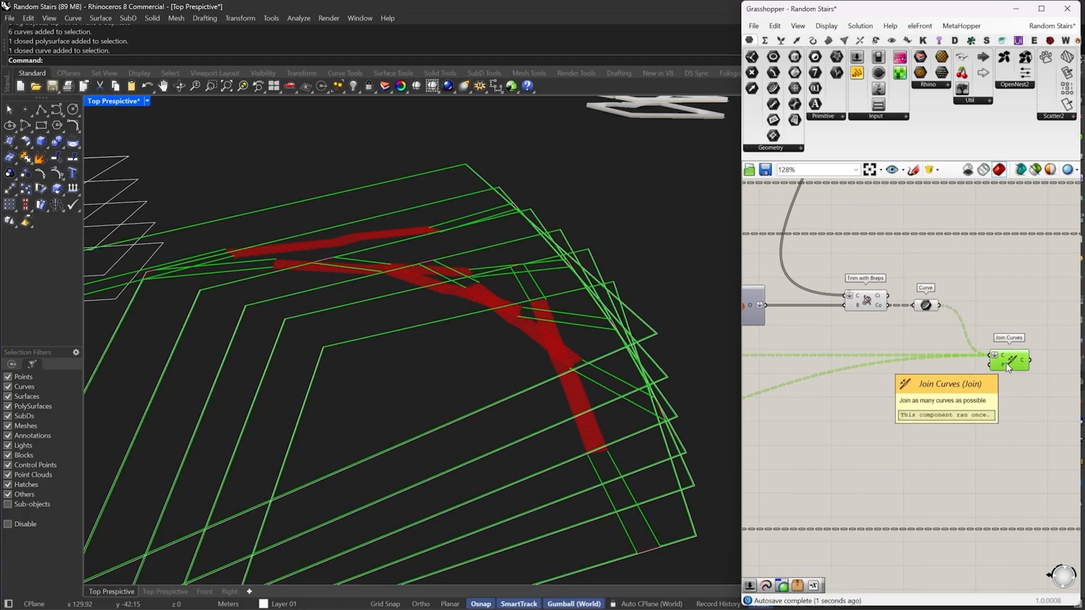
pyautogui.moveTo(498, 297); pyautogui.dragTo(672, 315, button='right')
pyautogui.scroll(10, 581, 283)
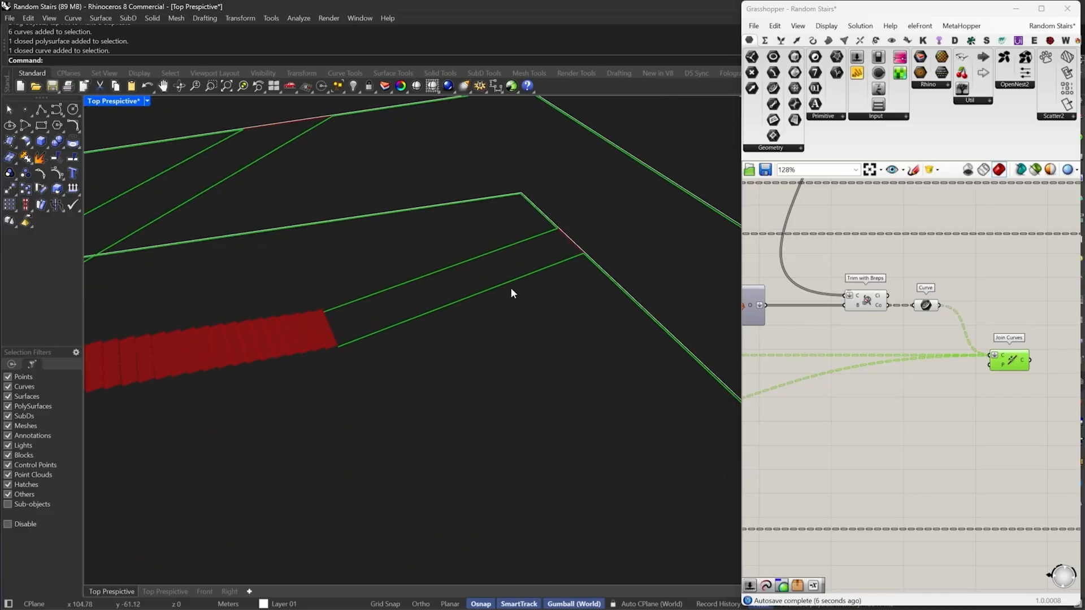
pyautogui.moveTo(512, 293); pyautogui.dragTo(850, 281, button='right')
pyautogui.moveTo(608, 289); pyautogui.dragTo(571, 221, button='right')
pyautogui.scroll(-3, 571, 217)
pyautogui.moveTo(490, 370); pyautogui.dragTo(565, 370, button='right')
pyautogui.moveTo(935, 377); pyautogui.dragTo(784, 378, button='right')
pyautogui.moveTo(860, 363); pyautogui.dragTo(834, 363)
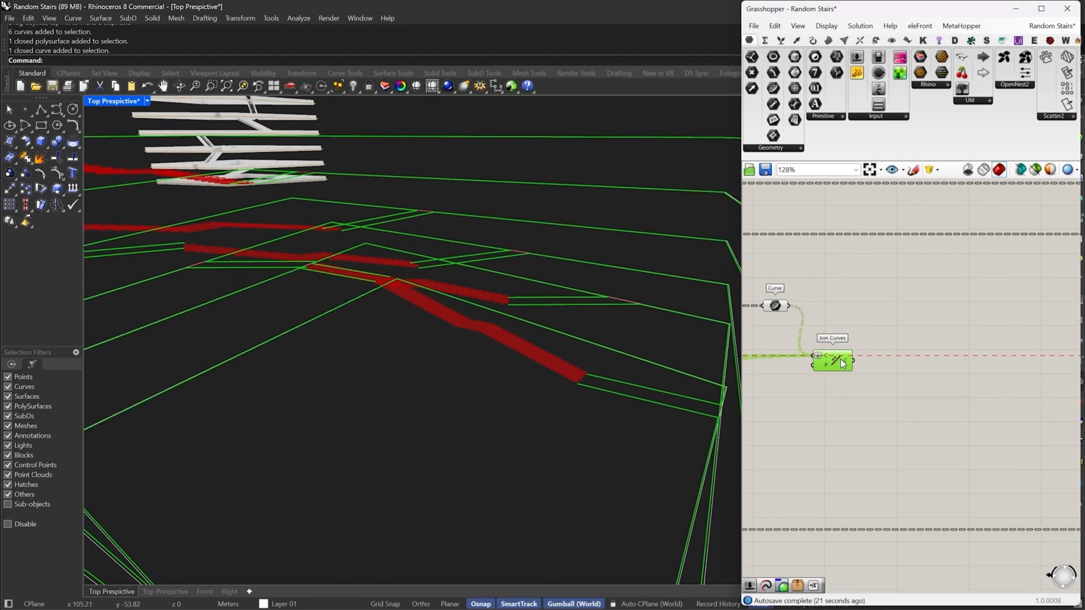
# Add a curve Fillet component, feed its C input from the Join Curves output and align the two components
pyautogui.doubleClick(894, 339)
pyautogui.write('b')
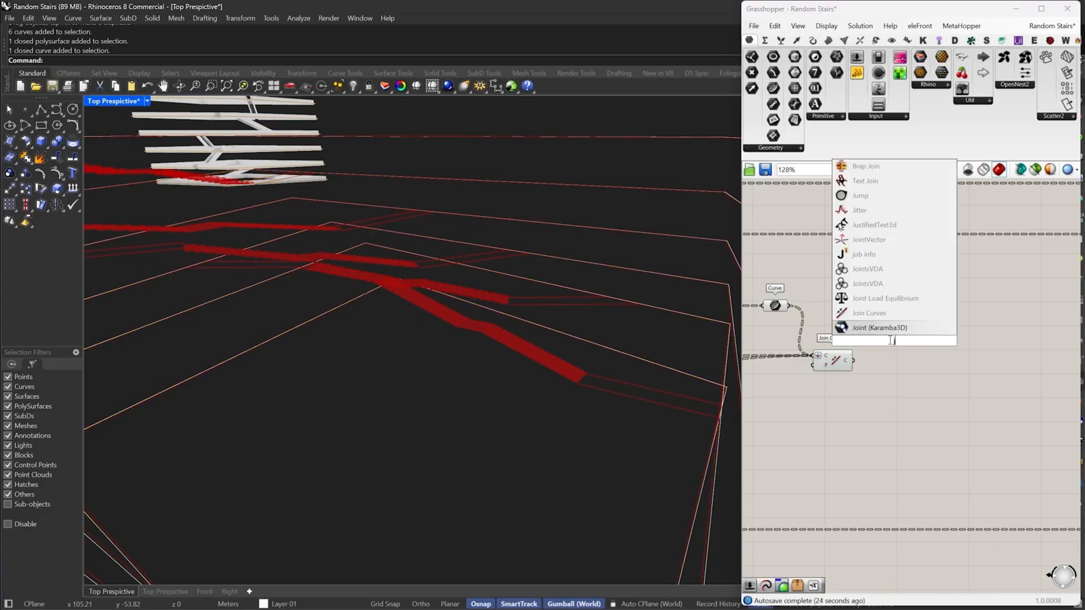
pyautogui.press('BackSpace')
pyautogui.write('fillet')
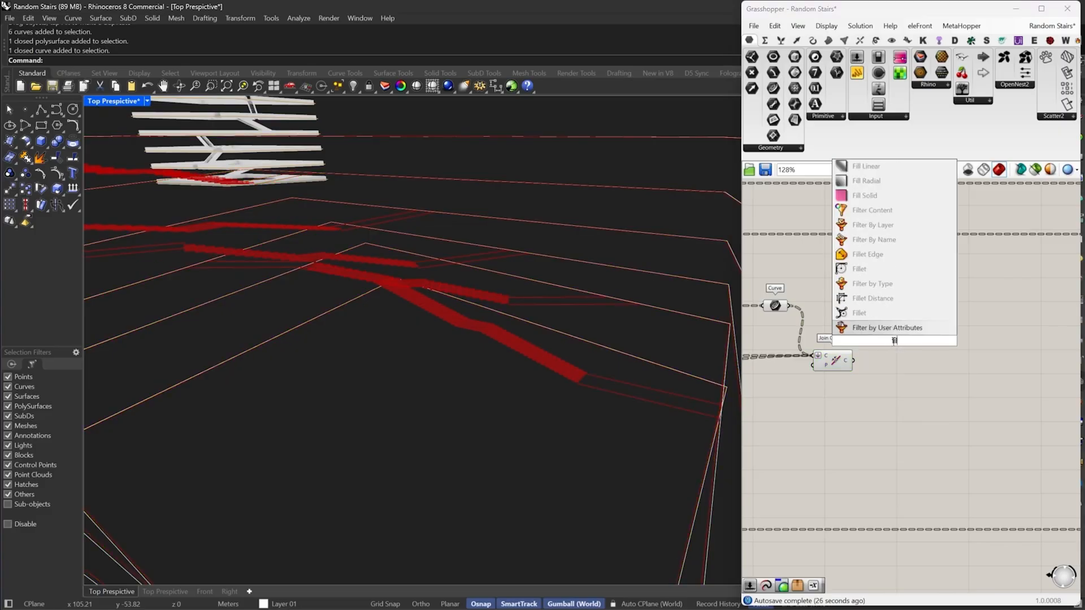
pyautogui.click(865, 271)
pyautogui.scroll(2, 884, 312)
pyautogui.moveTo(877, 343); pyautogui.dragTo(831, 379)
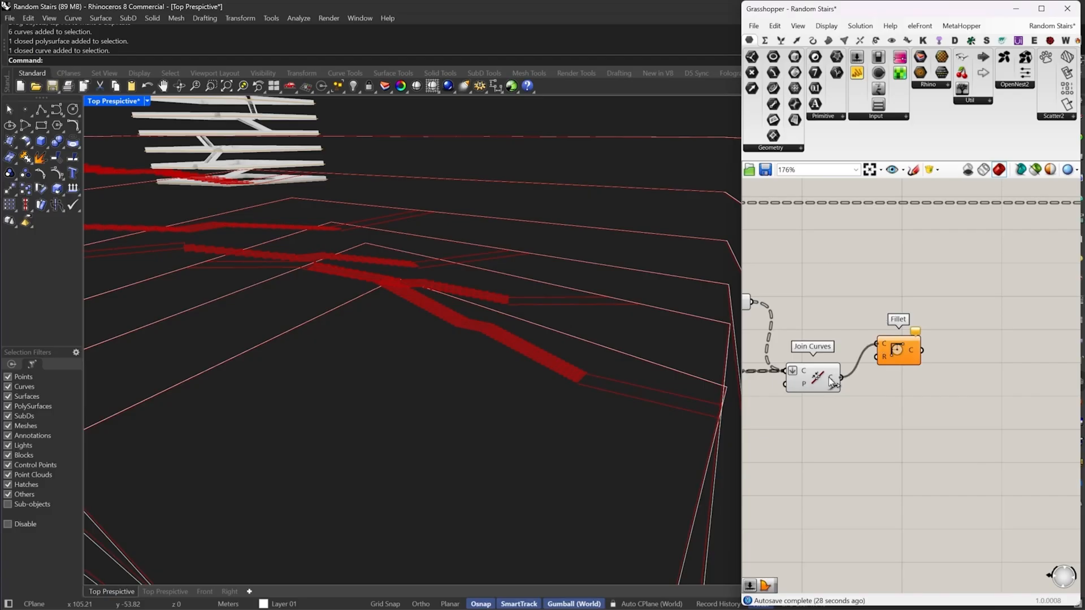
pyautogui.moveTo(896, 354); pyautogui.dragTo(957, 385)
# Add a number slider set to 0.25 and connect it to the Fillet component's radius input
pyautogui.doubleClick(870, 432)
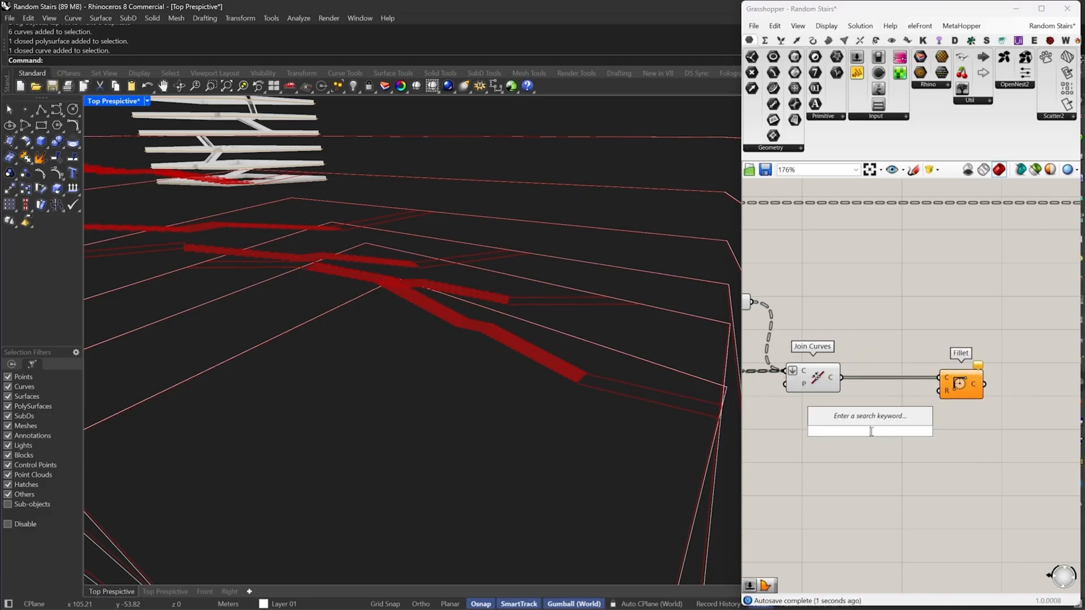
pyautogui.write('0.25')
pyautogui.press('Return')
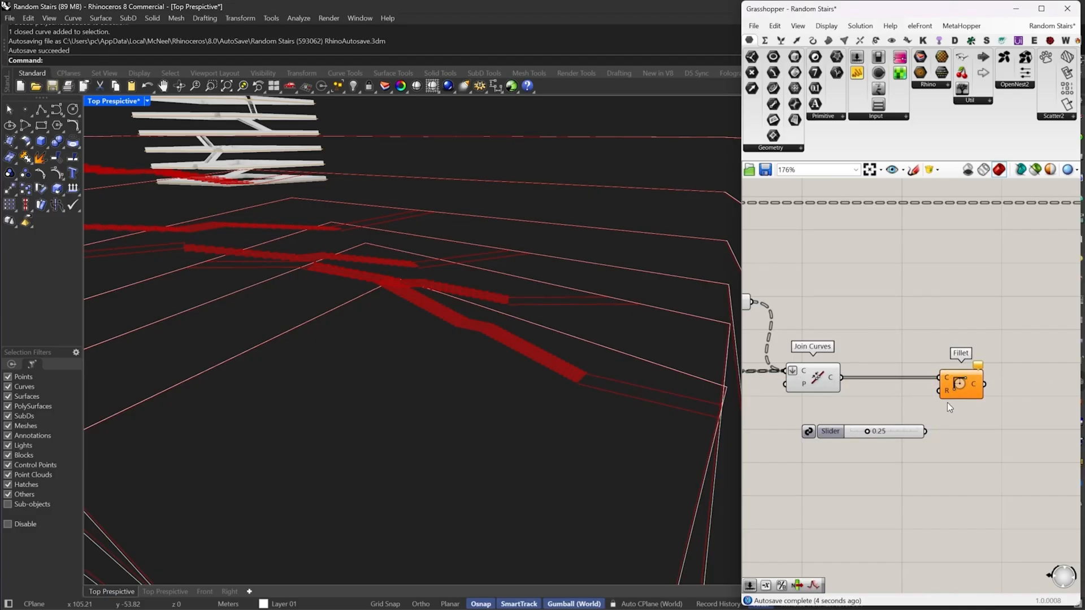
pyautogui.moveTo(941, 390); pyautogui.dragTo(930, 431)
pyautogui.moveTo(960, 385); pyautogui.dragTo(991, 384)
pyautogui.moveTo(697, 361); pyautogui.dragTo(628, 416, button='right')
pyautogui.scroll(4, 562, 271)
pyautogui.scroll(3, 901, 431)
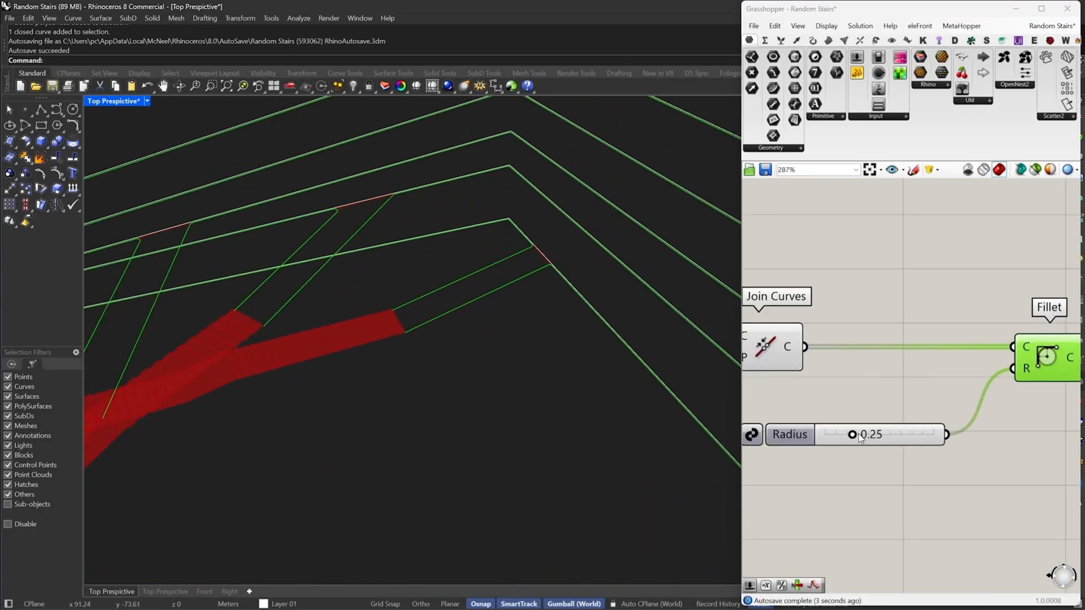
# Replace the radius slider with a new one created from 2.5, wire it to Fillet's R input and set it to 1.2
pyautogui.moveTo(860, 438); pyautogui.dragTo(964, 431)
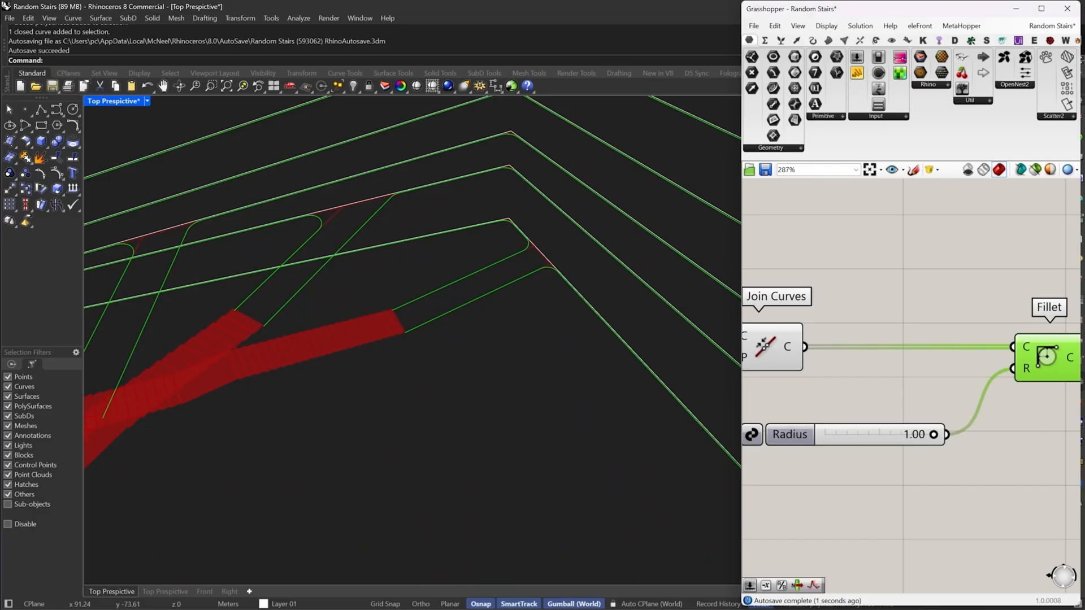
pyautogui.doubleClick(920, 470)
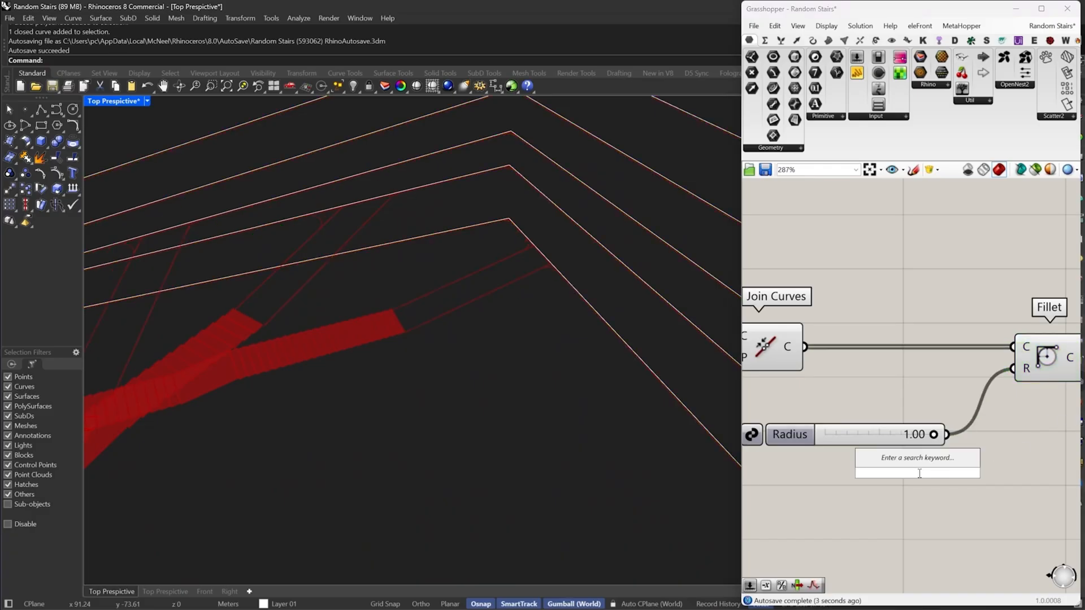
pyautogui.write('2.5')
pyautogui.press('Return')
pyautogui.moveTo(1012, 368); pyautogui.dragTo(857, 441)
pyautogui.click(896, 448)
pyautogui.click(892, 441)
pyautogui.press('Delete')
pyautogui.click(1055, 357)
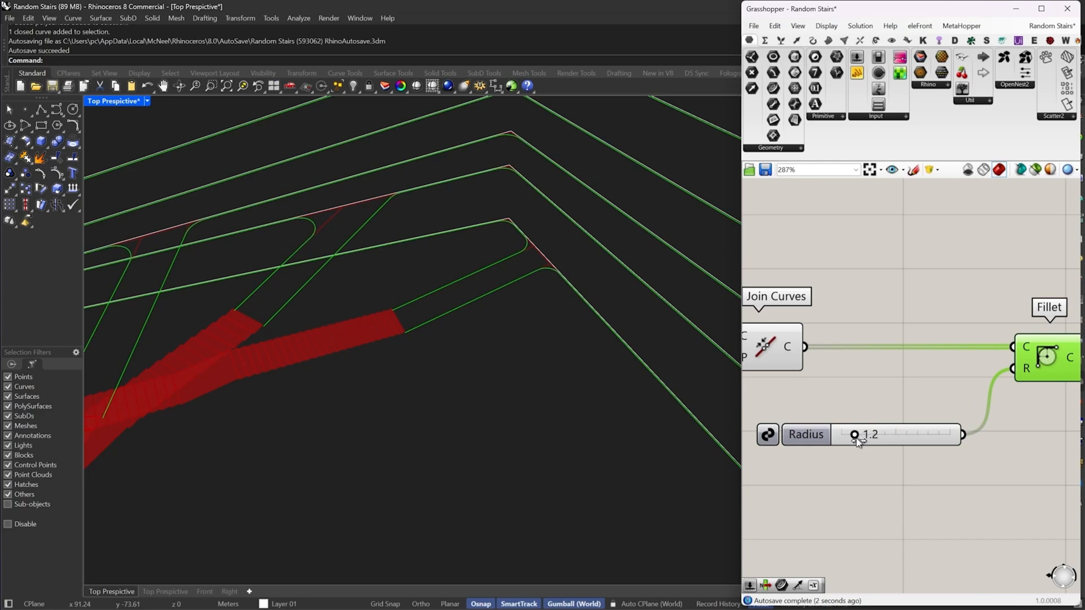
# Move the Radius slider below the Join Curves component and shift Fillet closer to Join Curves
pyautogui.moveTo(926, 438); pyautogui.dragTo(921, 410)
pyautogui.scroll(-4, 924, 429)
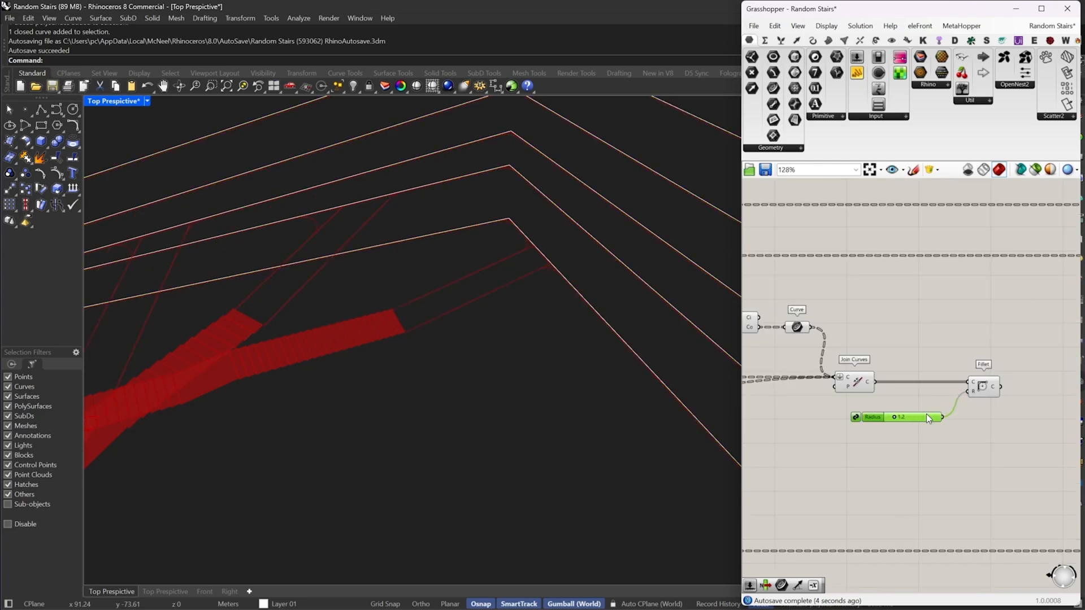
pyautogui.moveTo(927, 414); pyautogui.dragTo(863, 434)
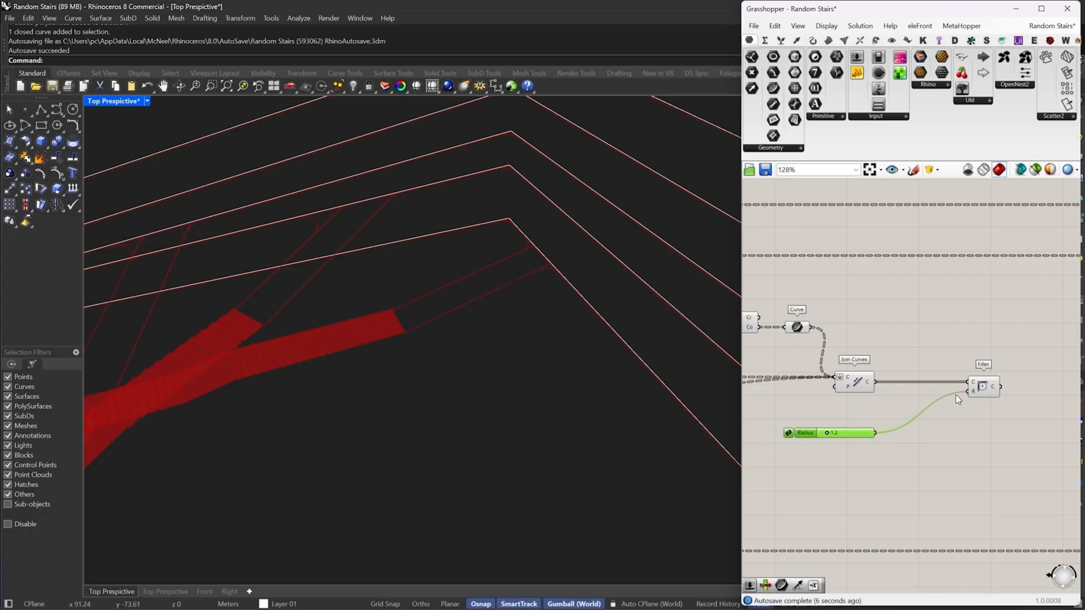
pyautogui.click(993, 387)
pyautogui.scroll(2, 397, 325)
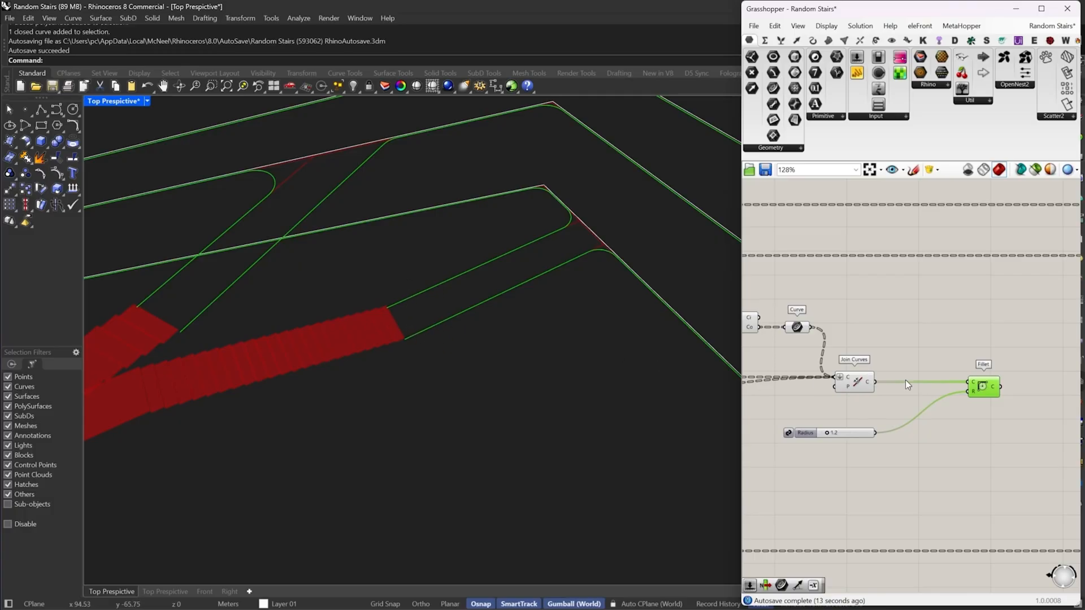
pyautogui.moveTo(990, 391); pyautogui.dragTo(919, 391)
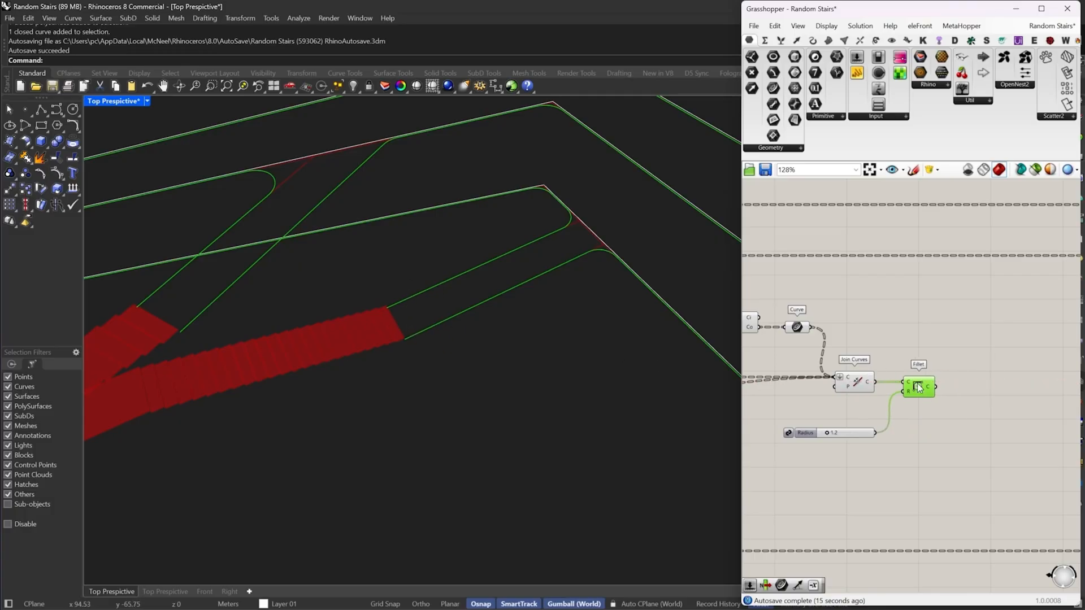
# Add a second Join Curves component after Fillet and feed its C input from the Fillet output
pyautogui.doubleClick(971, 365)
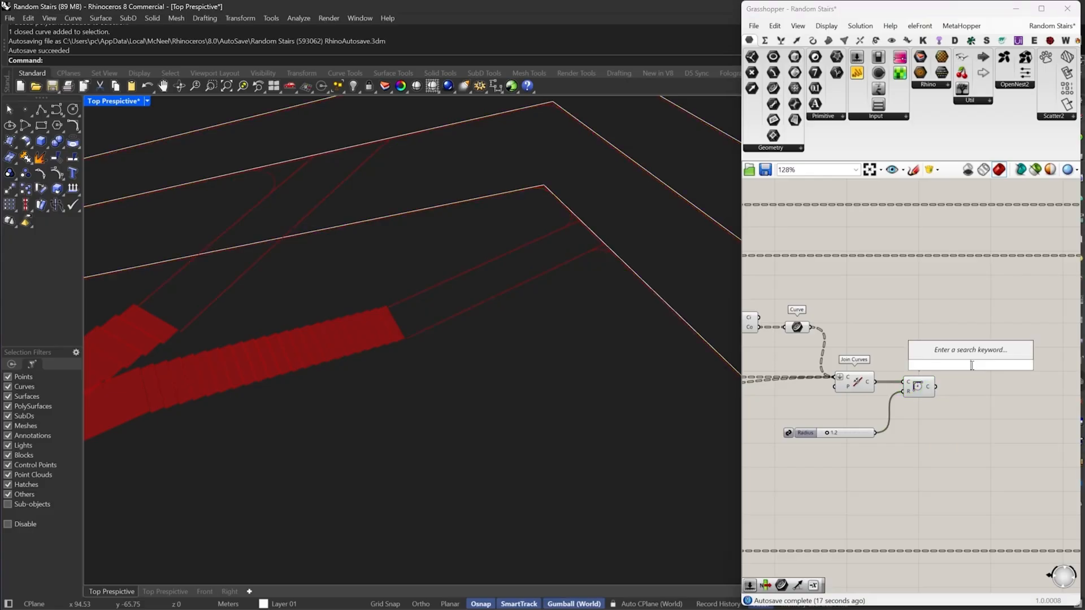
pyautogui.write('joi')
pyautogui.click(954, 311)
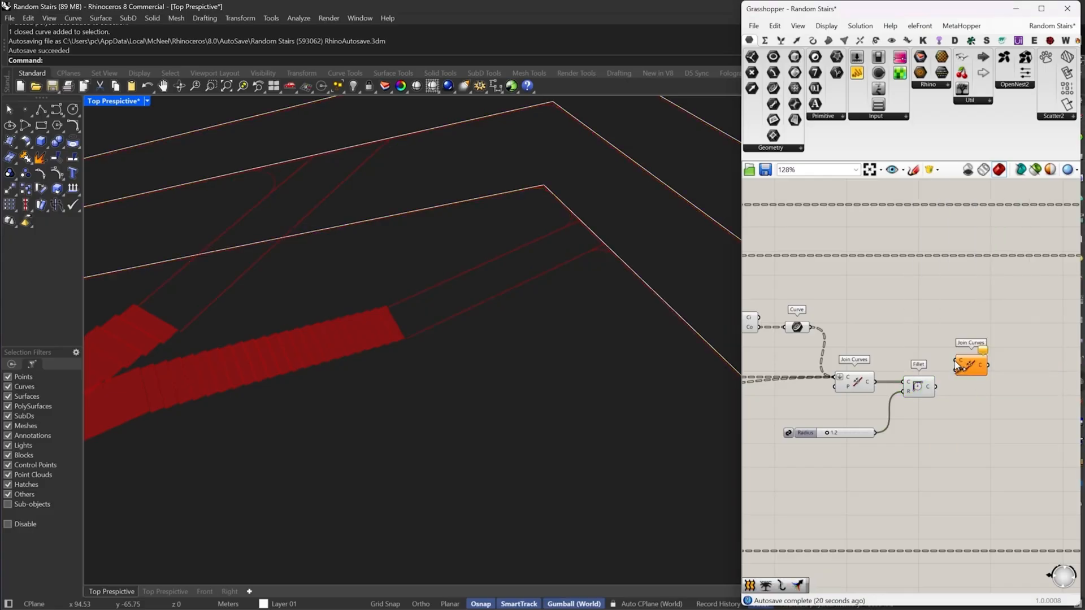
pyautogui.click(969, 366)
pyautogui.scroll(-4, 921, 367)
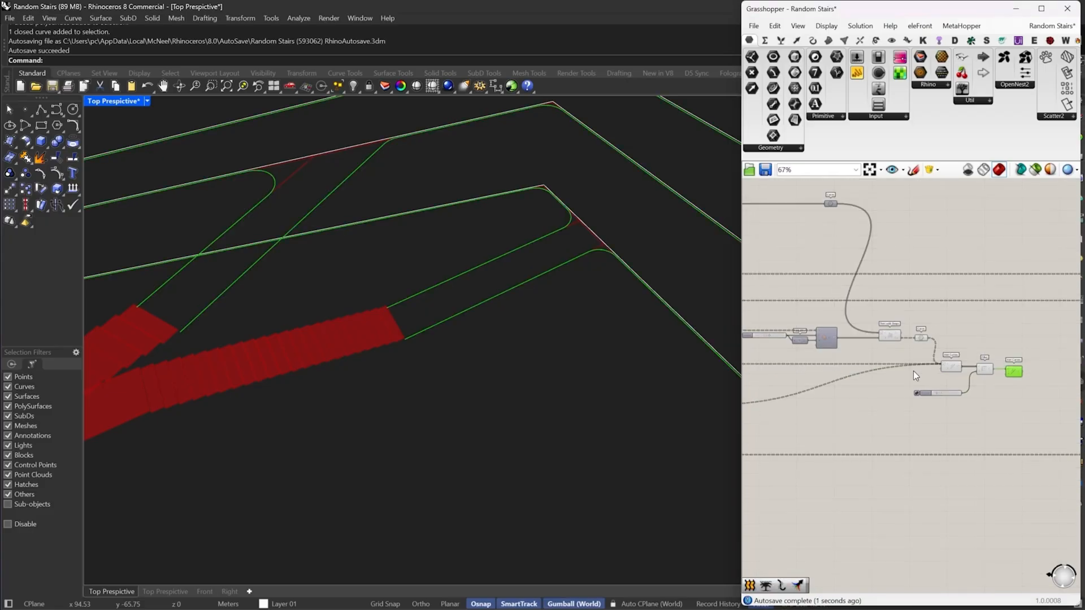
# Add the stair end edges as another source of the new Join Curves' C input, align the component with that wire and flatten C
pyautogui.scroll(5, 785, 351)
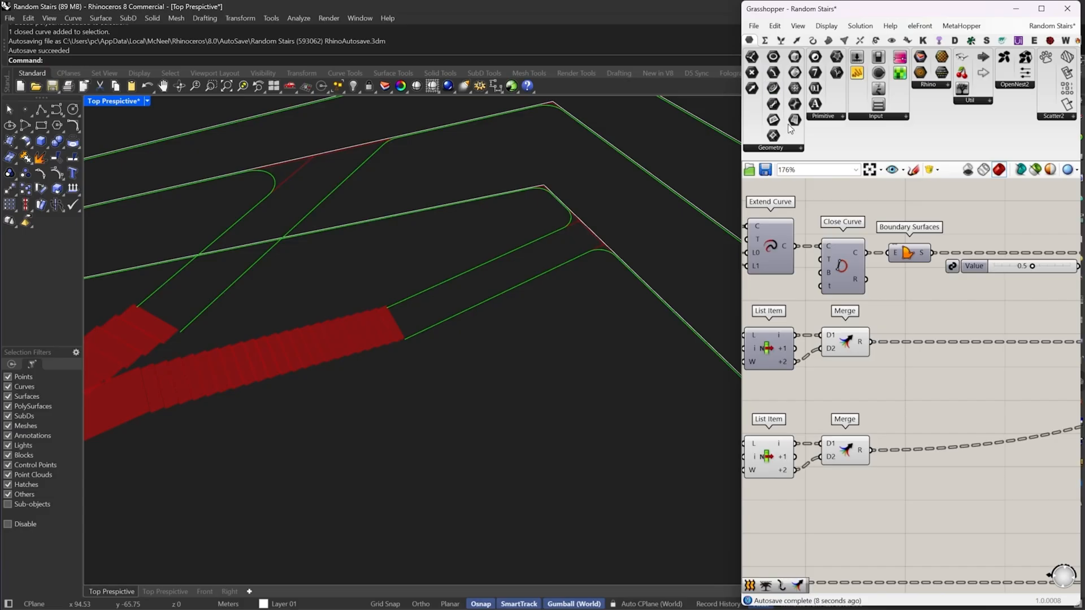
pyautogui.moveTo(852, 381); pyautogui.dragTo(842, 401)
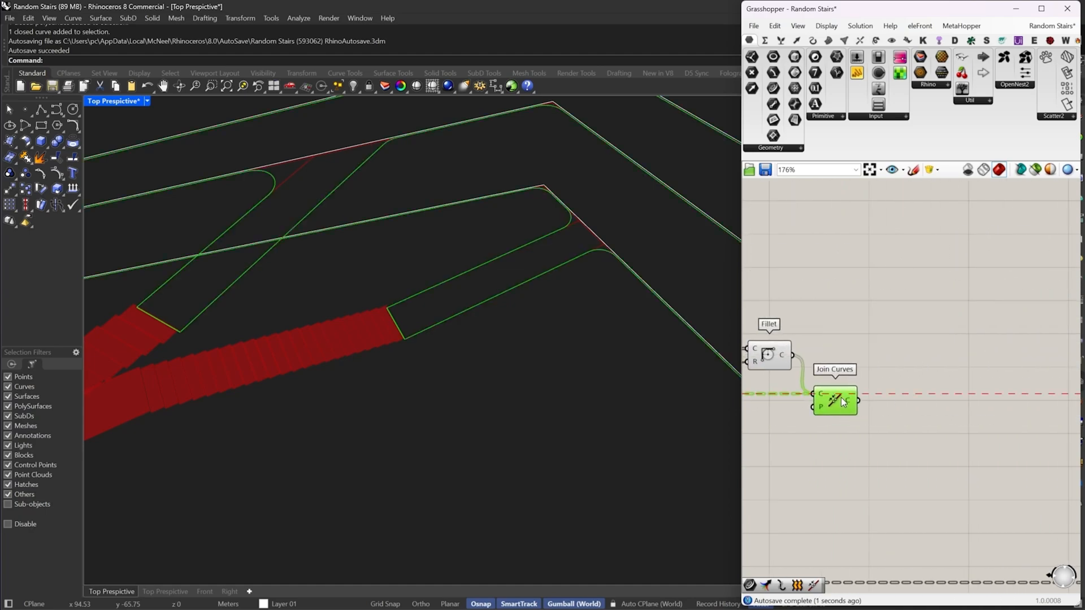
pyautogui.rightClick(822, 391)
pyautogui.click(856, 474)
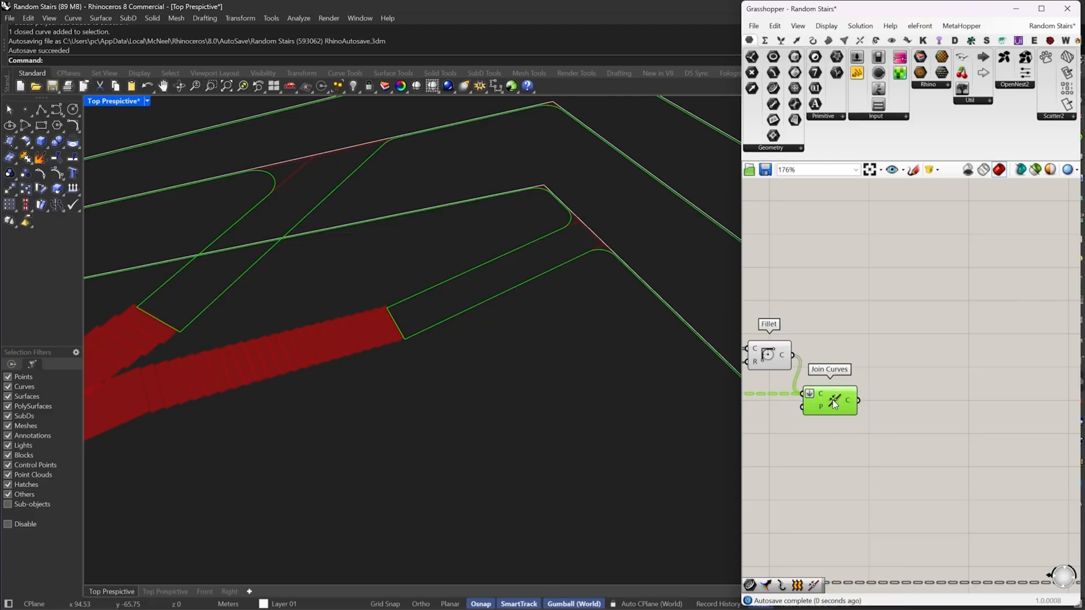
# Examine the joined outline where the filleted stair extensions meet the floor curve
pyautogui.scroll(-5, 921, 364)
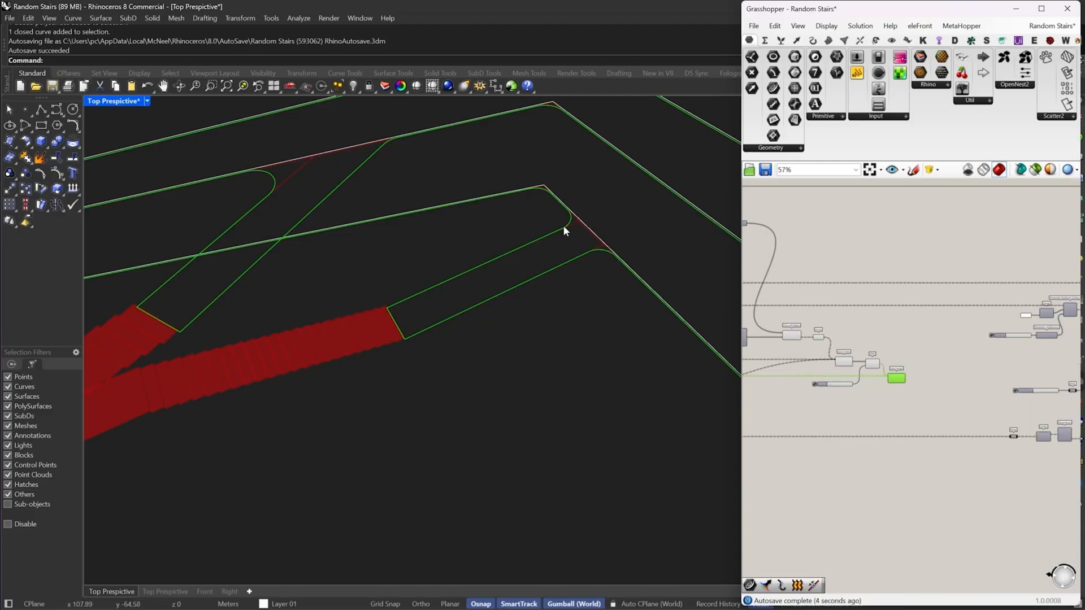
pyautogui.scroll(2, 923, 359)
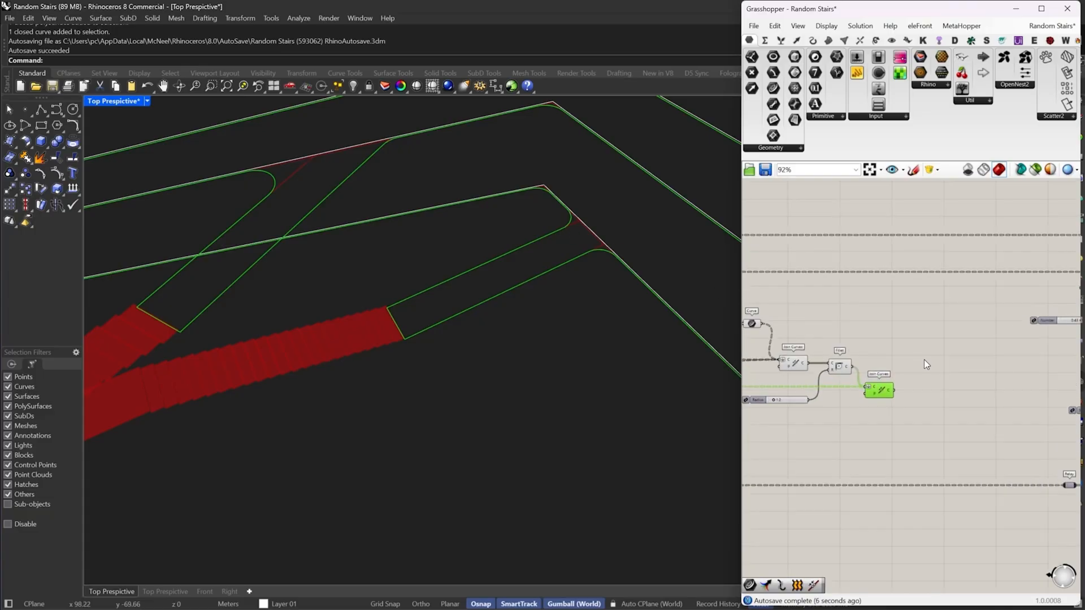
pyautogui.moveTo(924, 359); pyautogui.dragTo(859, 357, button='right')
pyautogui.scroll(-3, 860, 355)
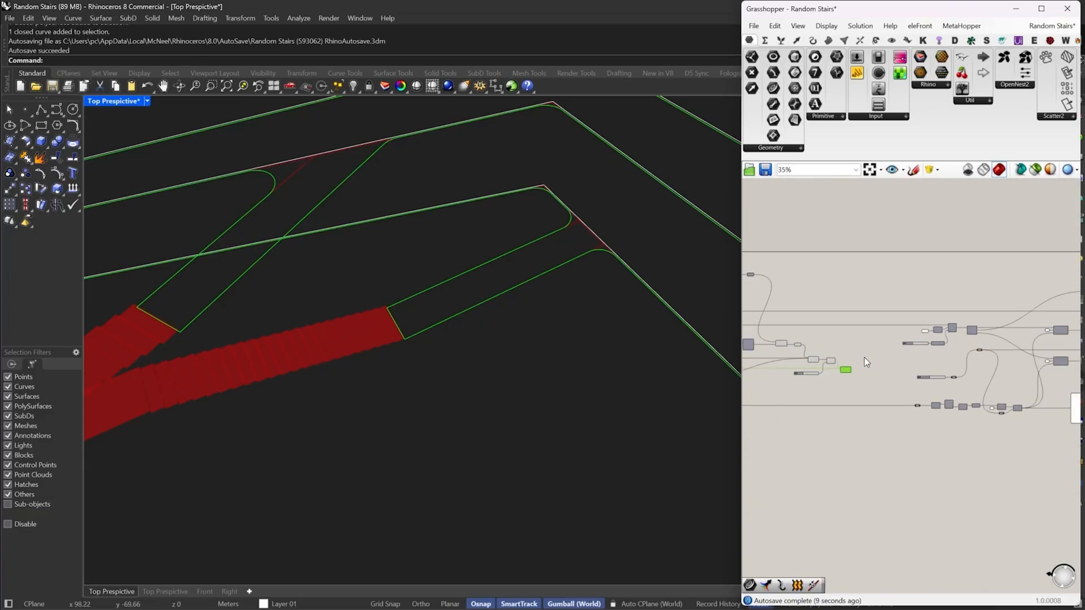
pyautogui.click(853, 378)
pyautogui.scroll(3, 852, 378)
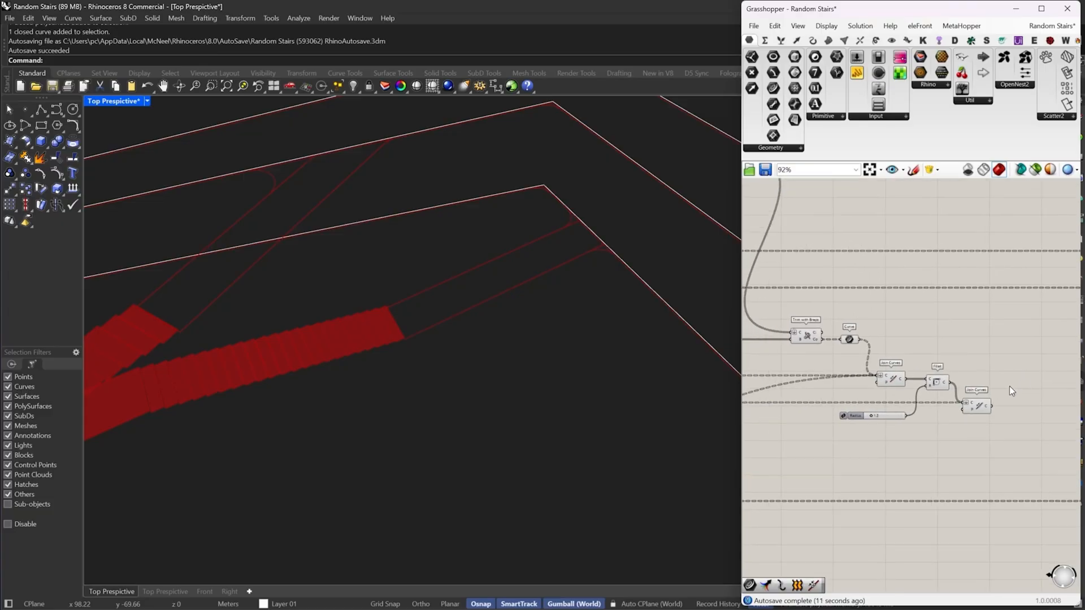
pyautogui.click(906, 426)
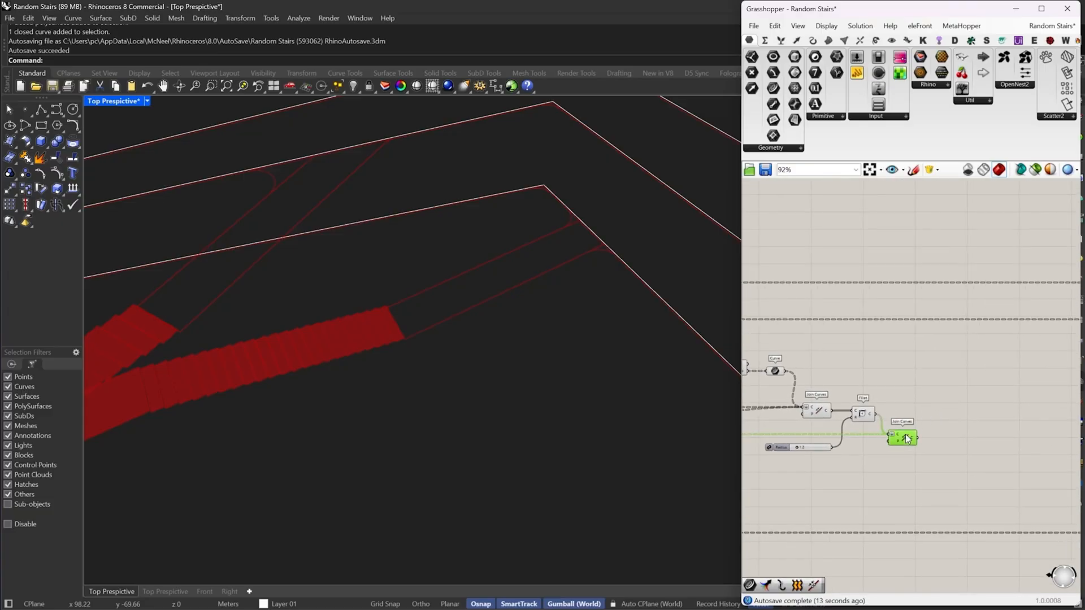
pyautogui.scroll(1, 613, 235)
pyautogui.scroll(3, 611, 236)
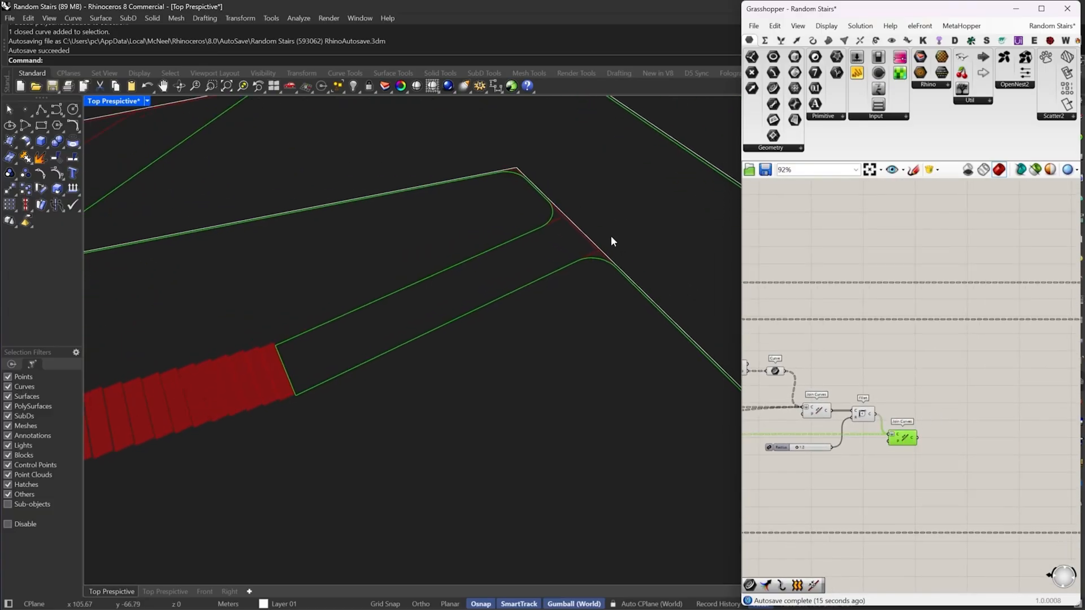
pyautogui.click(633, 285)
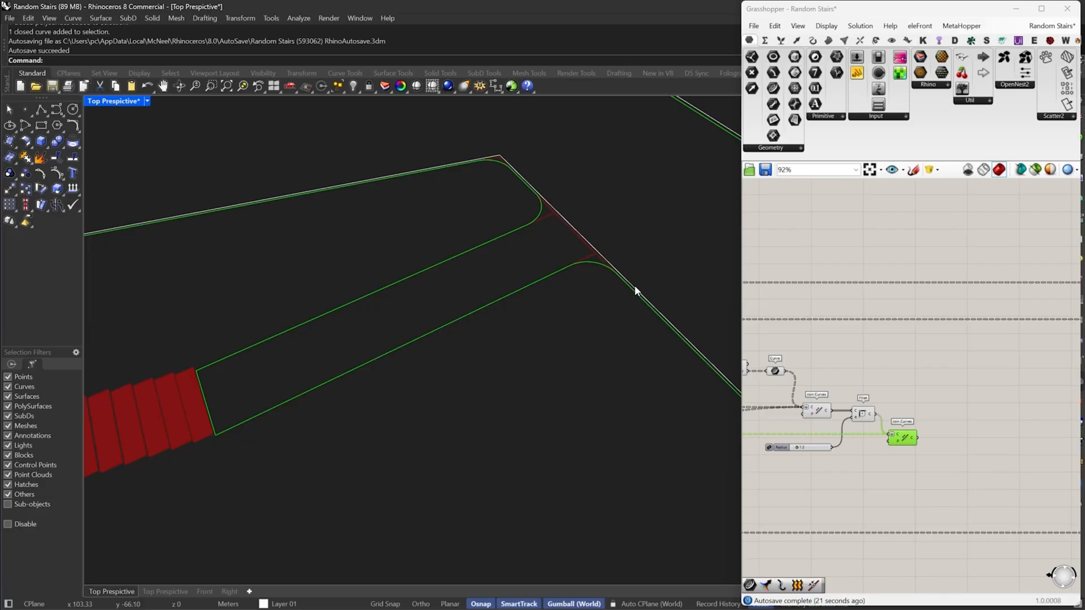
# Branch a wire from the parameter at the start of the definition into a new Relay and move it above the last Join Curves
pyautogui.scroll(-6, 951, 409)
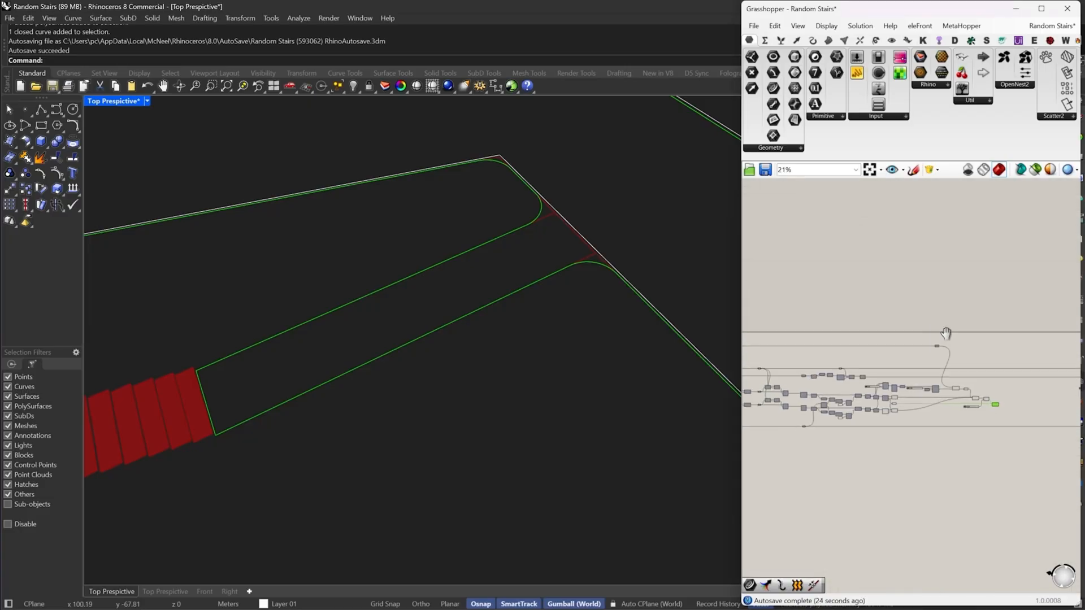
pyautogui.scroll(-3, 946, 334)
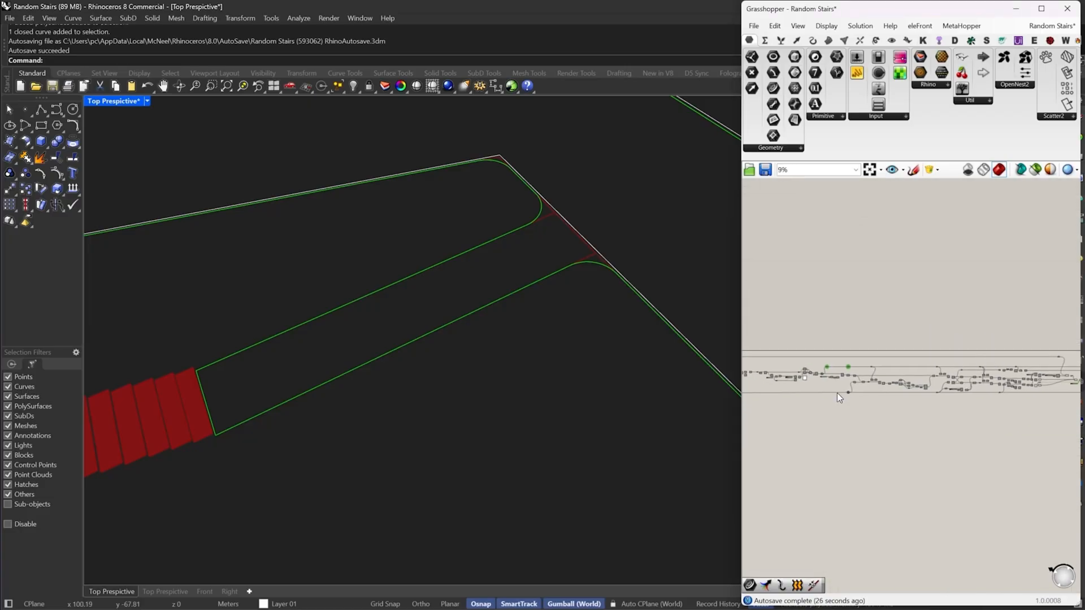
pyautogui.scroll(9, 809, 396)
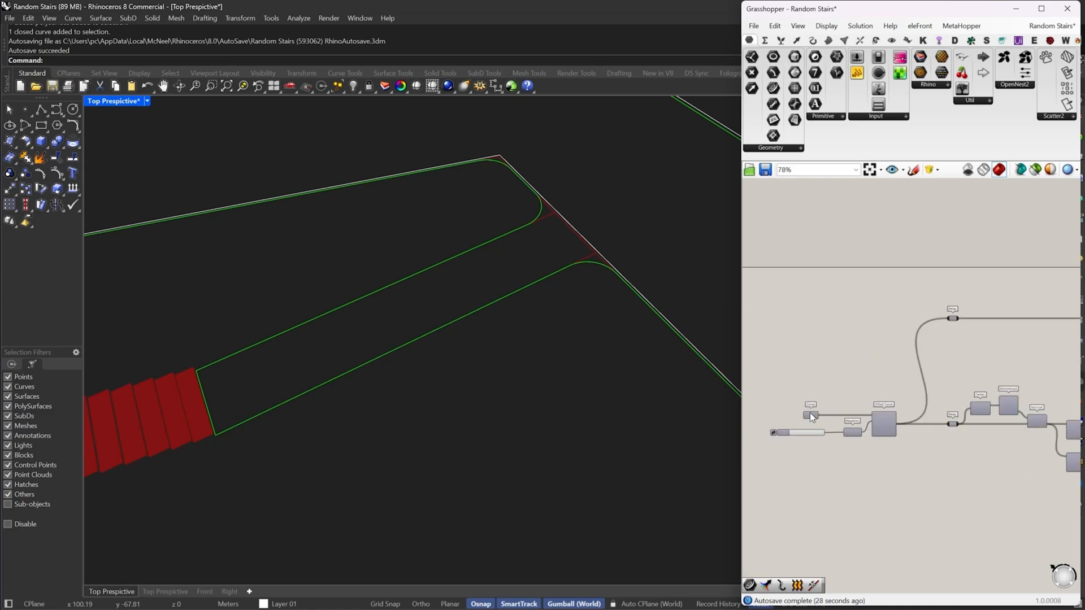
pyautogui.moveTo(811, 416); pyautogui.dragTo(978, 290)
pyautogui.doubleClick(822, 289)
pyautogui.scroll(3, 822, 289)
pyautogui.scroll(-8, 918, 322)
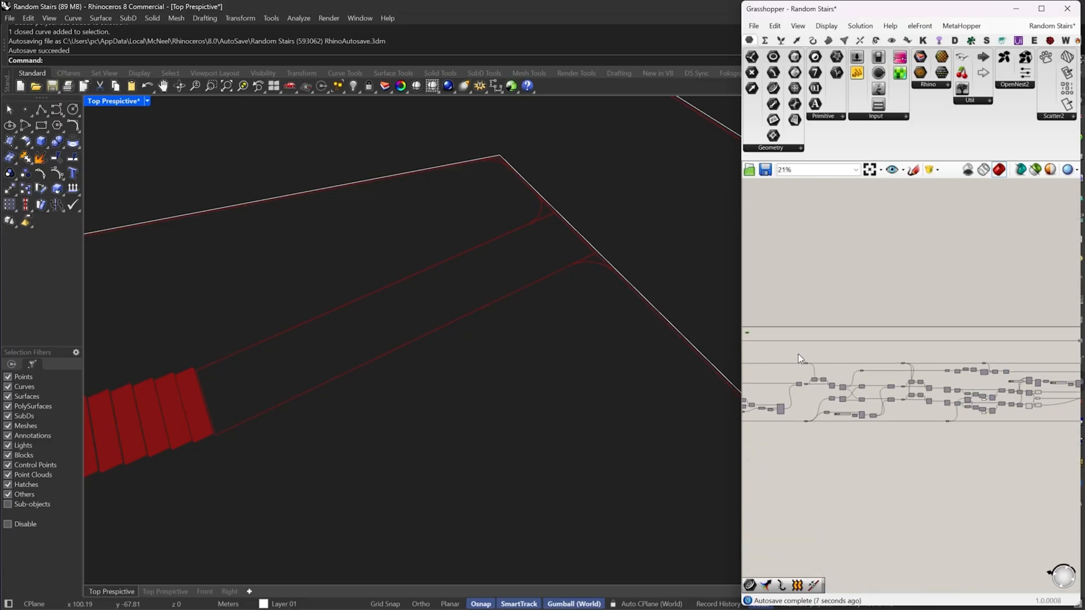
pyautogui.scroll(4, 798, 353)
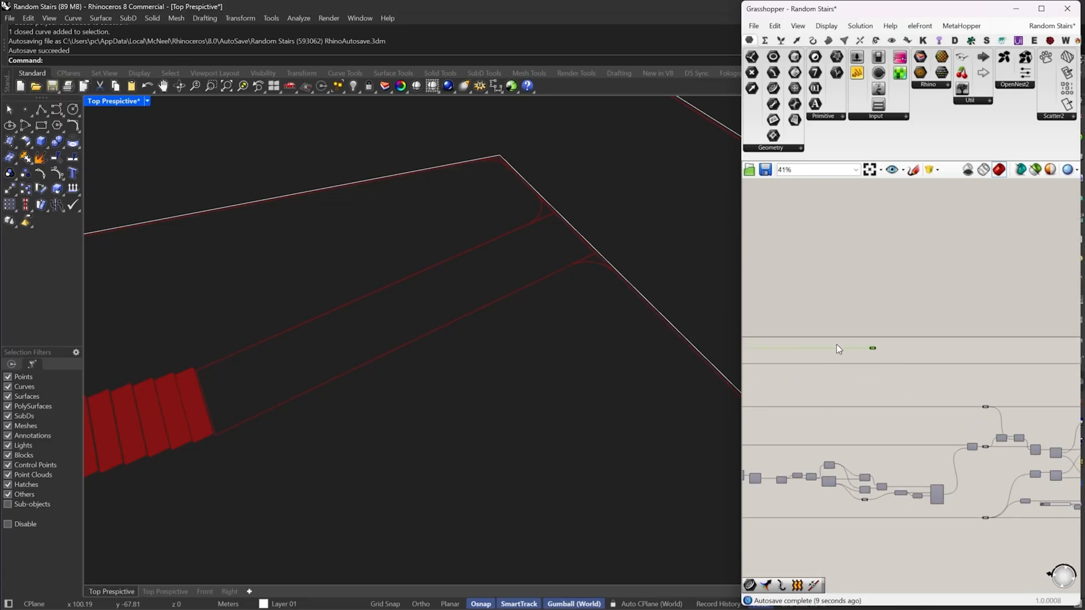
pyautogui.scroll(4, 873, 349)
pyautogui.moveTo(934, 353); pyautogui.dragTo(823, 352)
pyautogui.moveTo(871, 404); pyautogui.dragTo(883, 293, button='right')
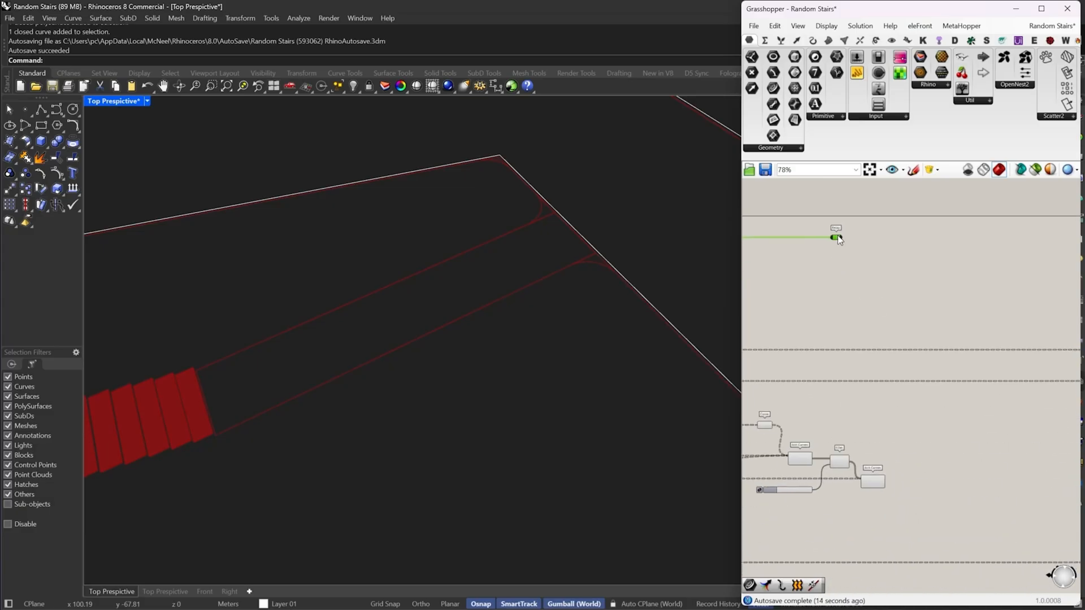
pyautogui.moveTo(839, 240); pyautogui.dragTo(860, 241)
# Add a Merge component, feeding D1 from the new Relay and D2 from the last Join Curves output
pyautogui.scroll(2, 886, 276)
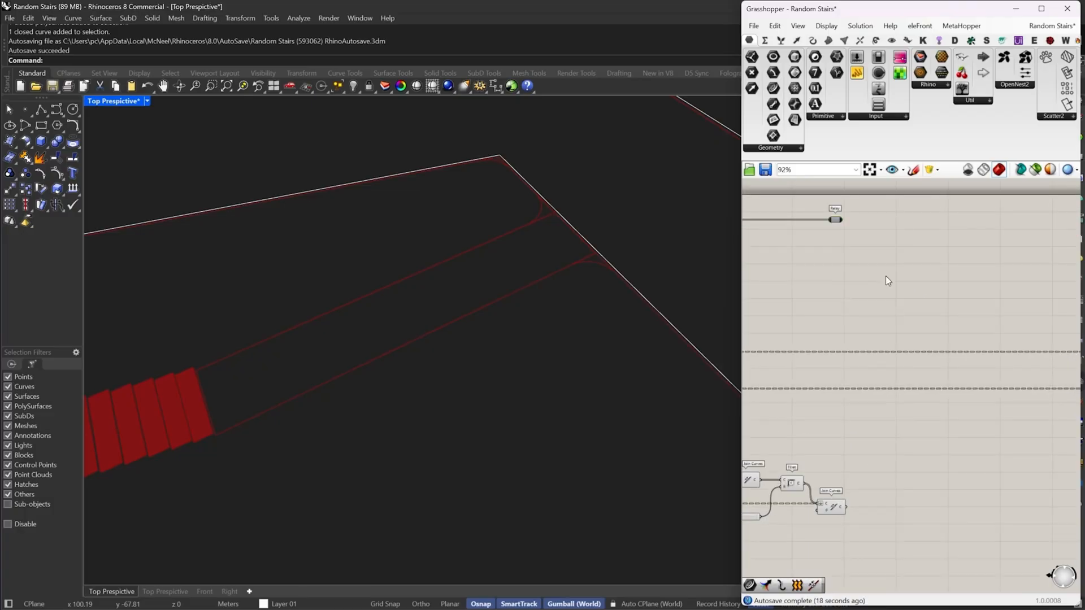
pyautogui.doubleClick(886, 276)
pyautogui.write('mer')
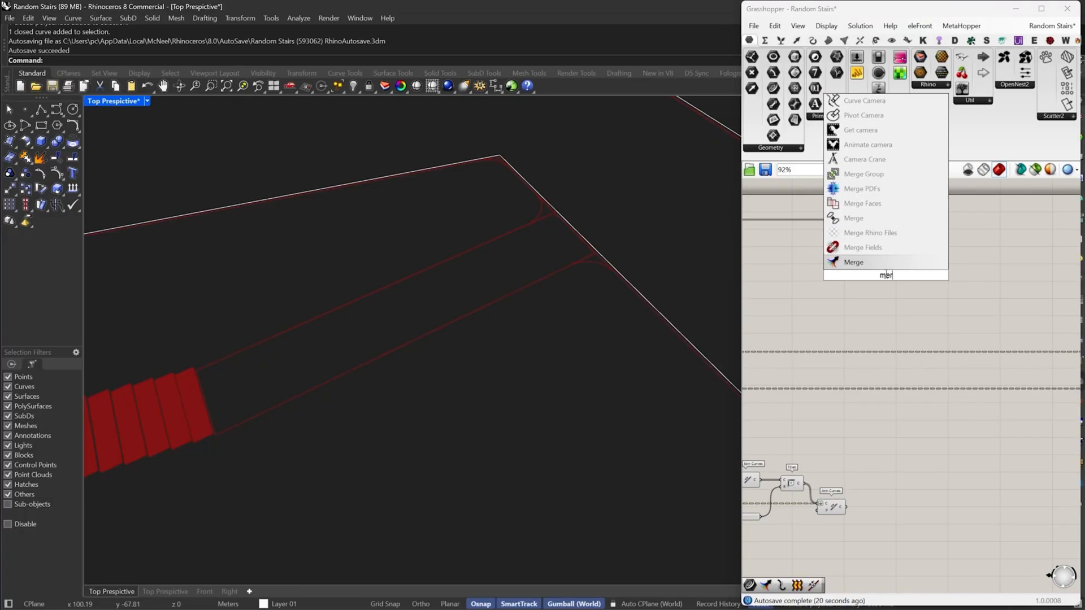
pyautogui.click(881, 261)
pyautogui.moveTo(873, 273); pyautogui.dragTo(846, 507)
pyautogui.scroll(5, 877, 288)
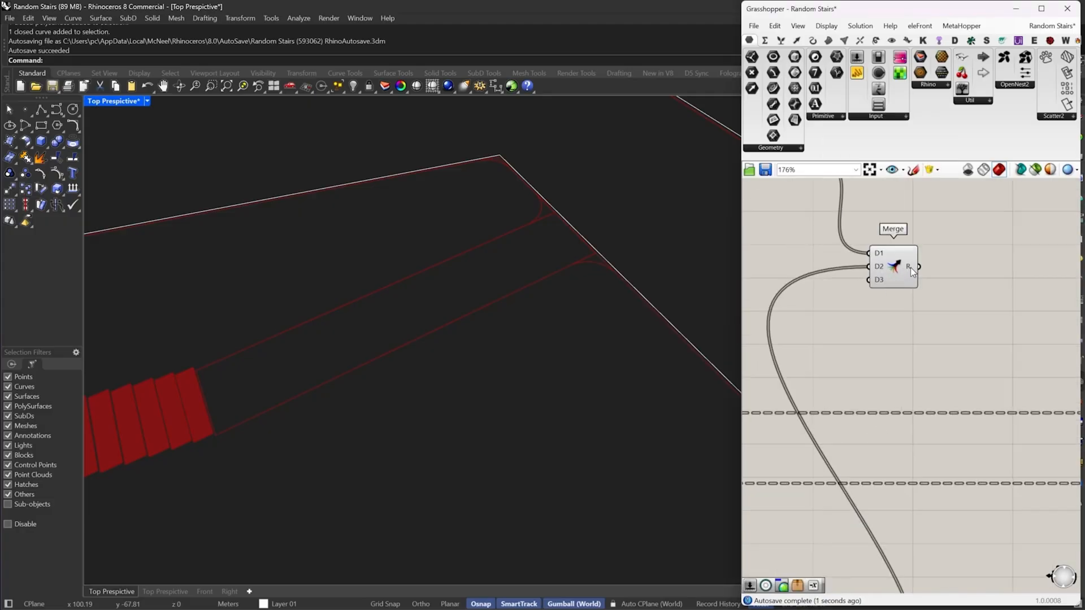
# Flatten the Merge component's D1 and D2 inputs and remove its unused D3 input
pyautogui.rightClick(877, 258)
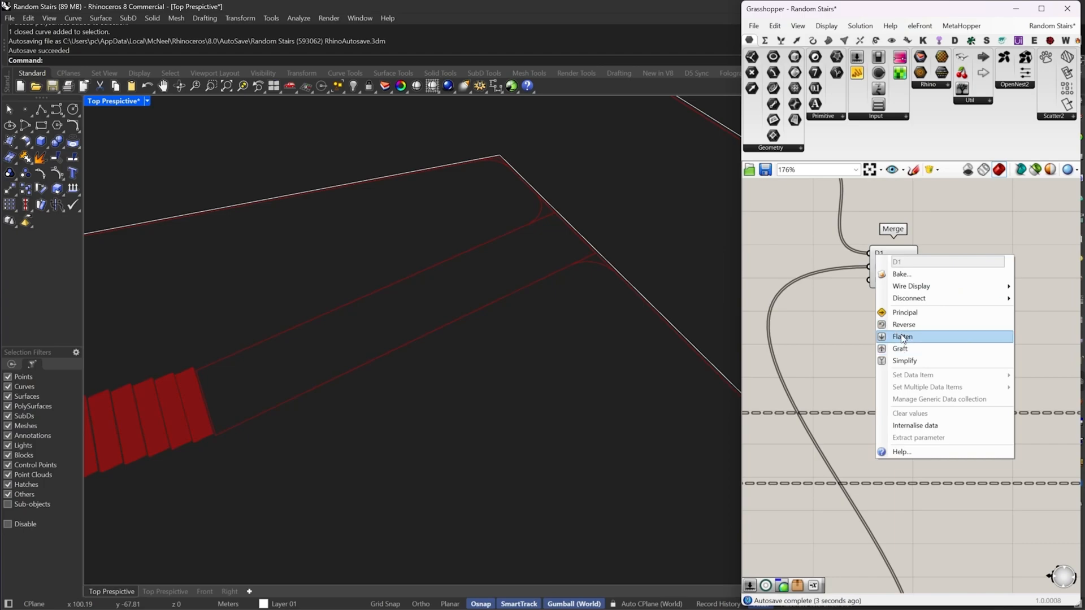
pyautogui.click(902, 337)
pyautogui.rightClick(862, 266)
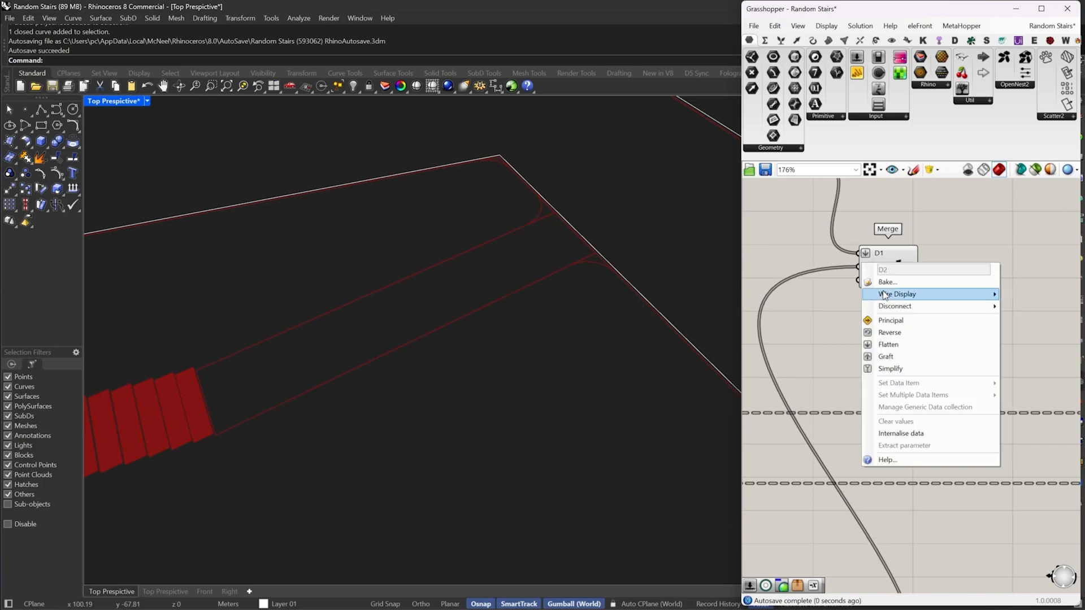
pyautogui.click(893, 344)
pyautogui.scroll(9, 886, 258)
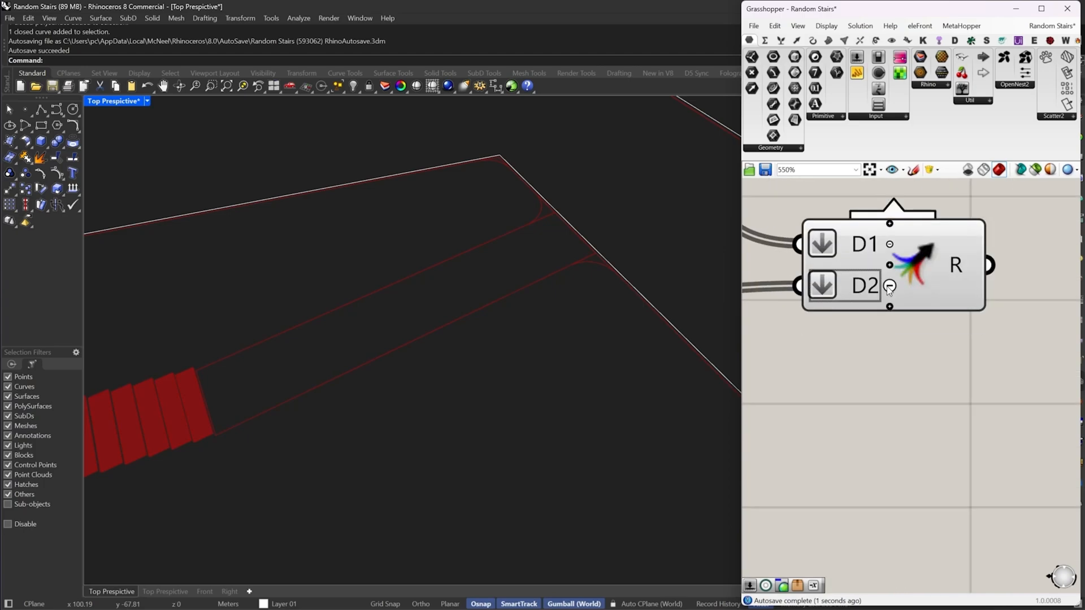
pyautogui.scroll(-4, 889, 289)
# Move the Merge component level with the incoming Relay wire
pyautogui.moveTo(905, 280); pyautogui.dragTo(1052, 499)
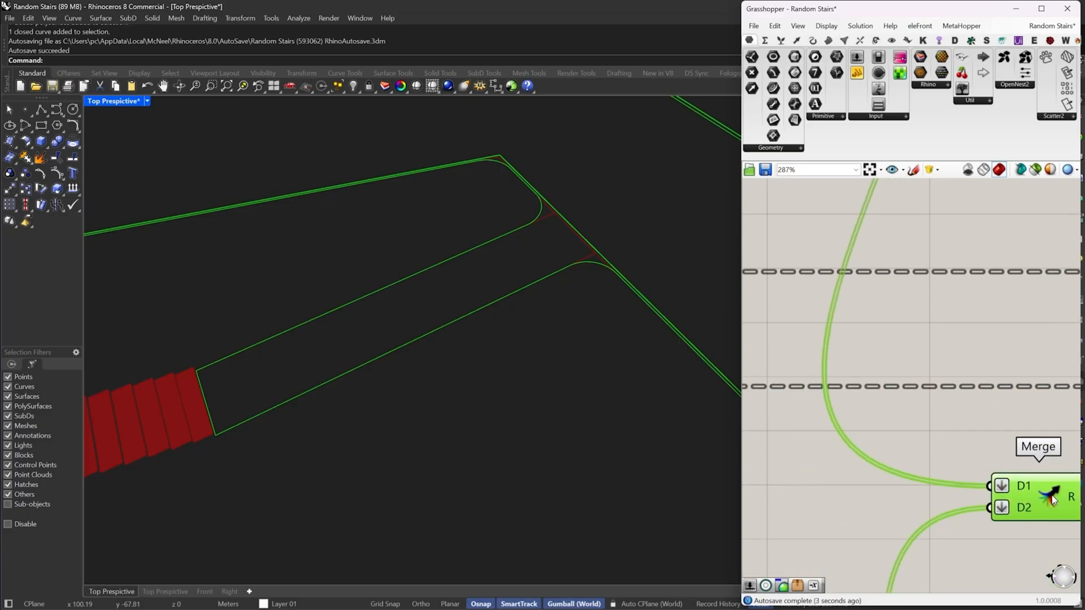
pyautogui.scroll(-11, 857, 394)
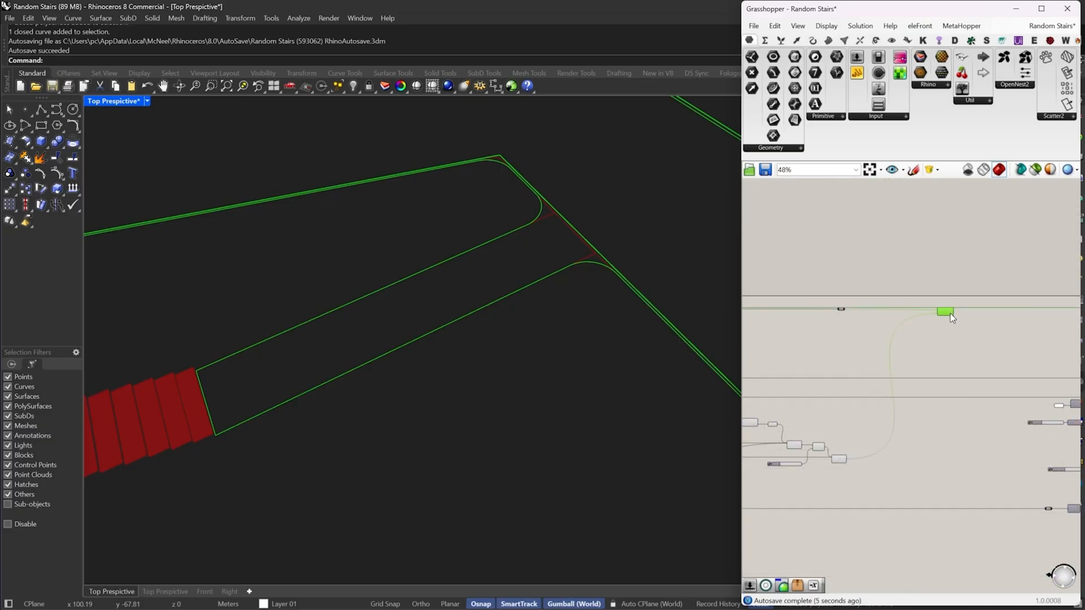
pyautogui.scroll(7, 931, 318)
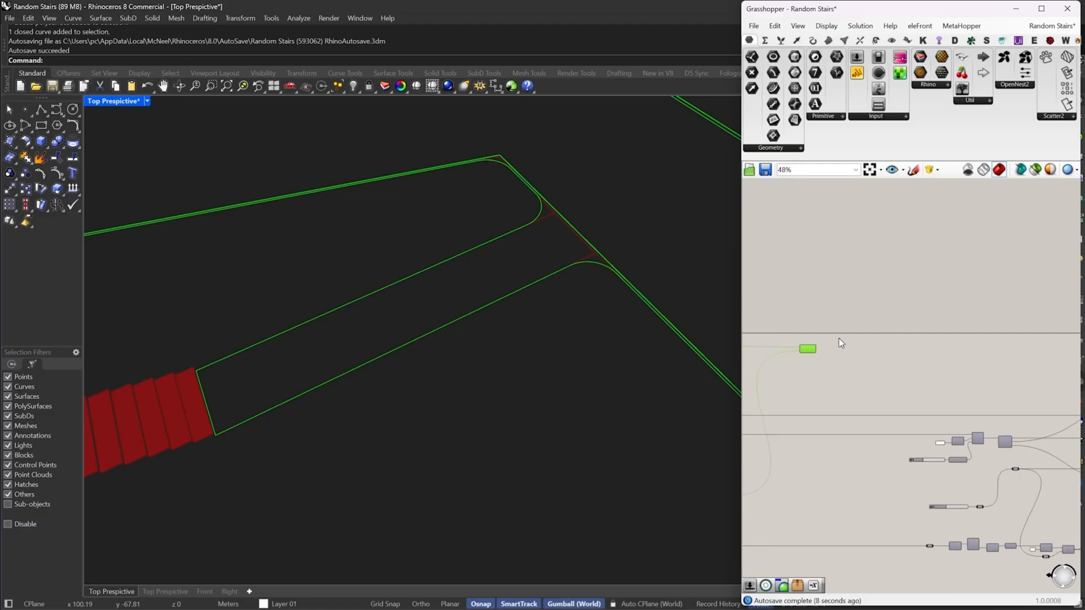
# Add a Boundary Surfaces component fed by the Merge output and check the resulting floor surfaces in the viewport
pyautogui.doubleClick(867, 364)
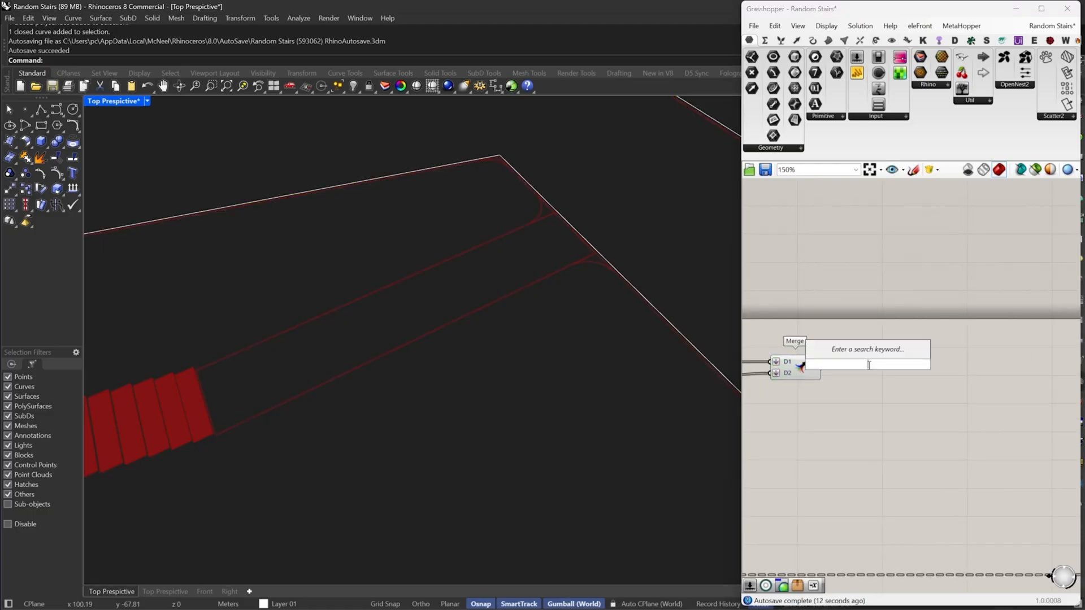
pyautogui.write('boundary')
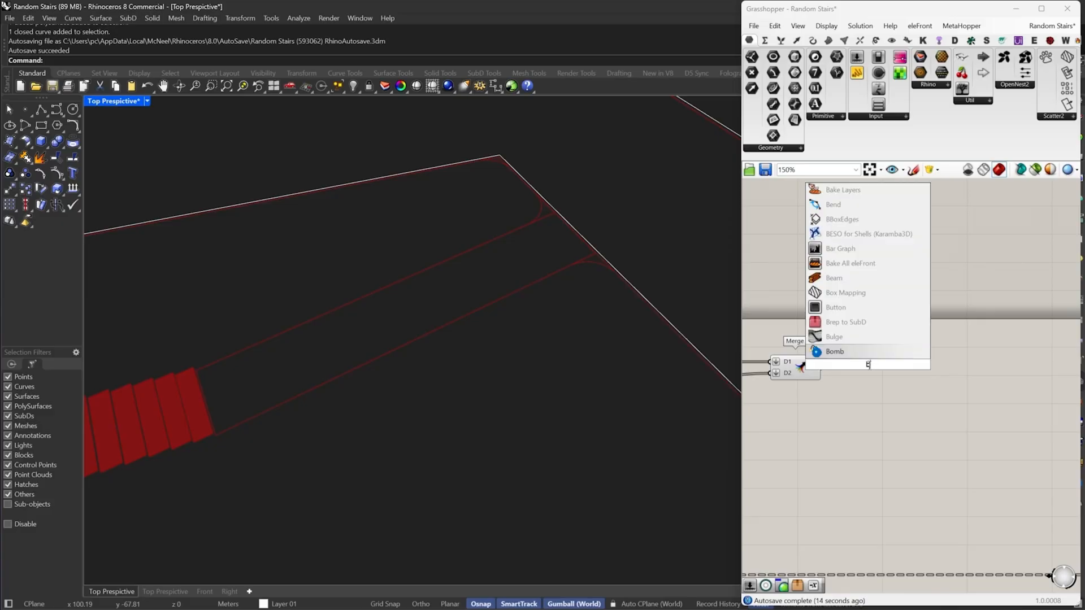
pyautogui.click(856, 343)
pyautogui.moveTo(852, 364); pyautogui.dragTo(903, 367)
pyautogui.scroll(-5, 525, 373)
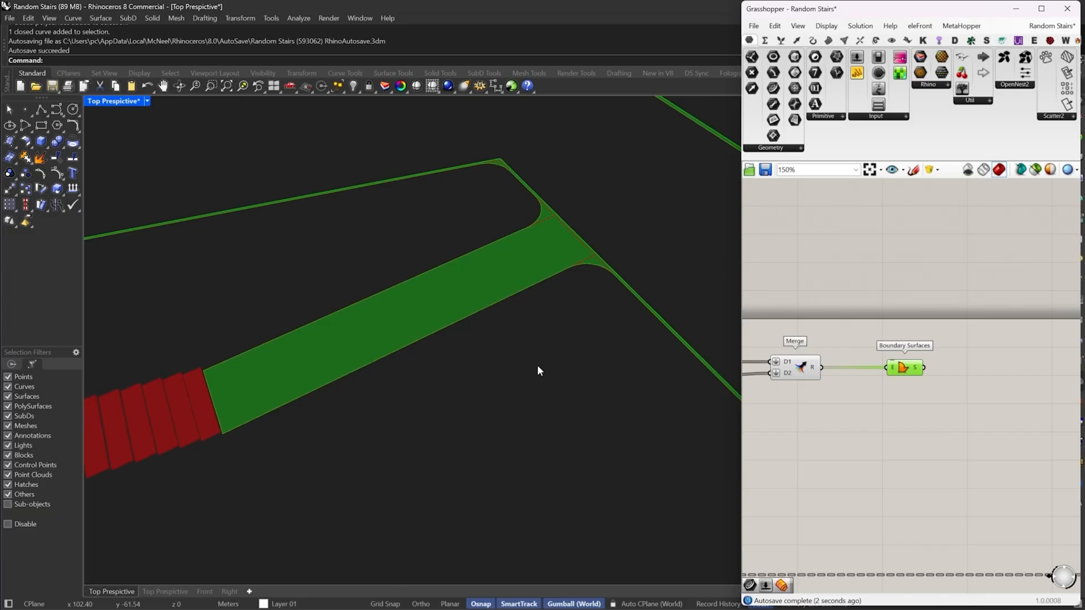
pyautogui.scroll(-6, 546, 373)
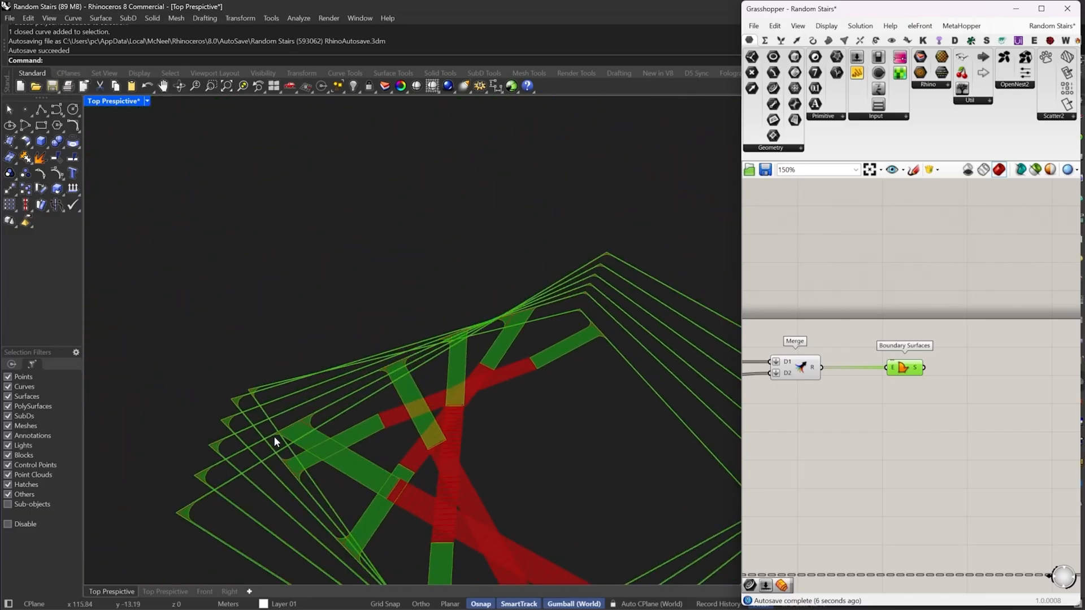
pyautogui.scroll(5, 274, 439)
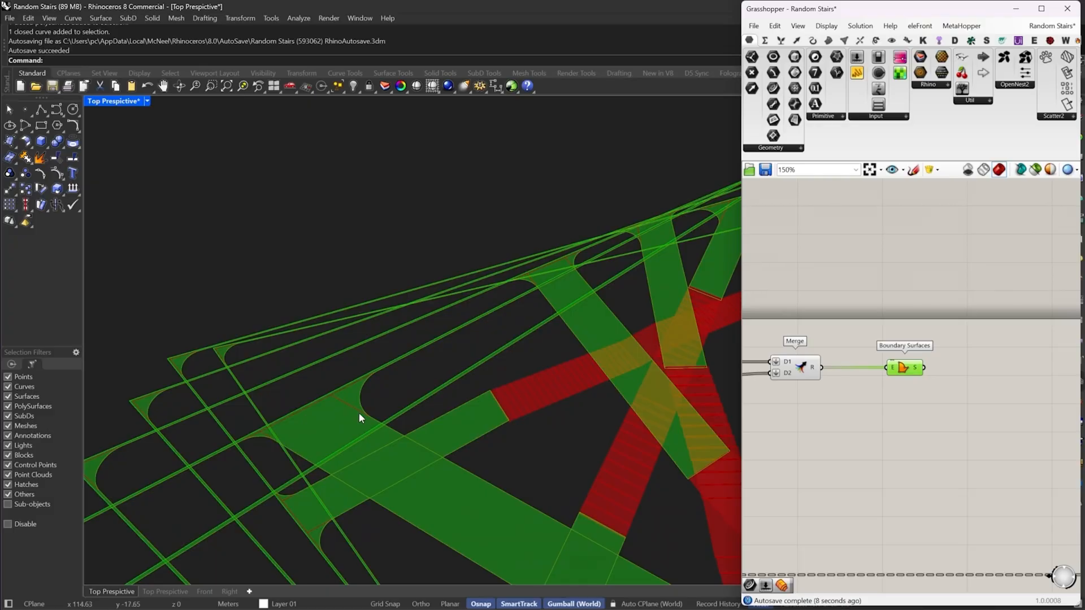
pyautogui.scroll(3, 927, 367)
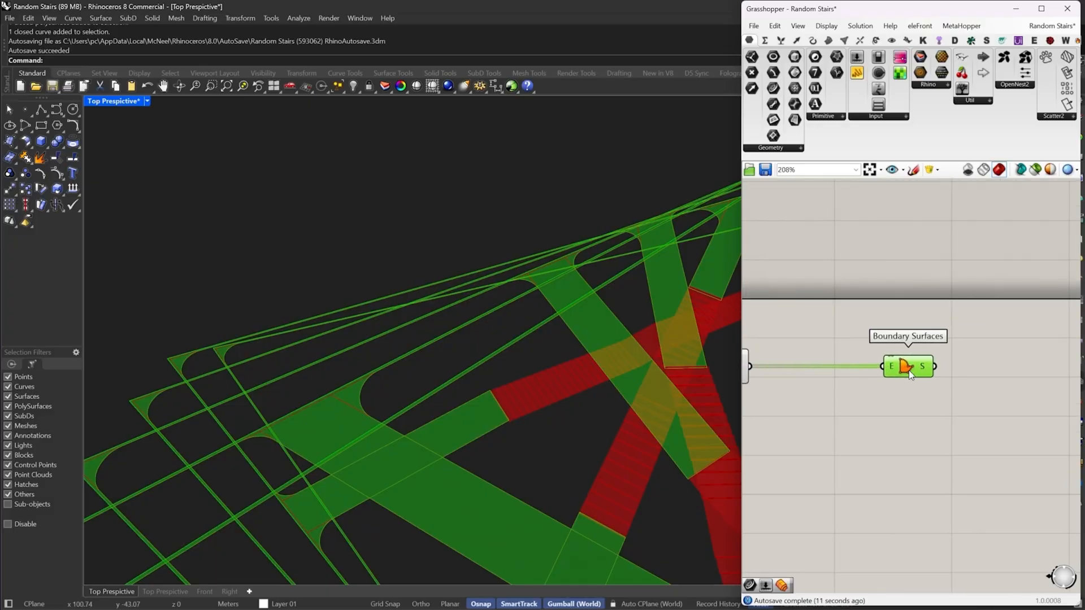
# Insert a Sort List component between Merge and Boundary Surfaces, passing the merged curves through its A input and output
pyautogui.moveTo(908, 371); pyautogui.dragTo(1007, 372)
pyautogui.doubleClick(905, 400)
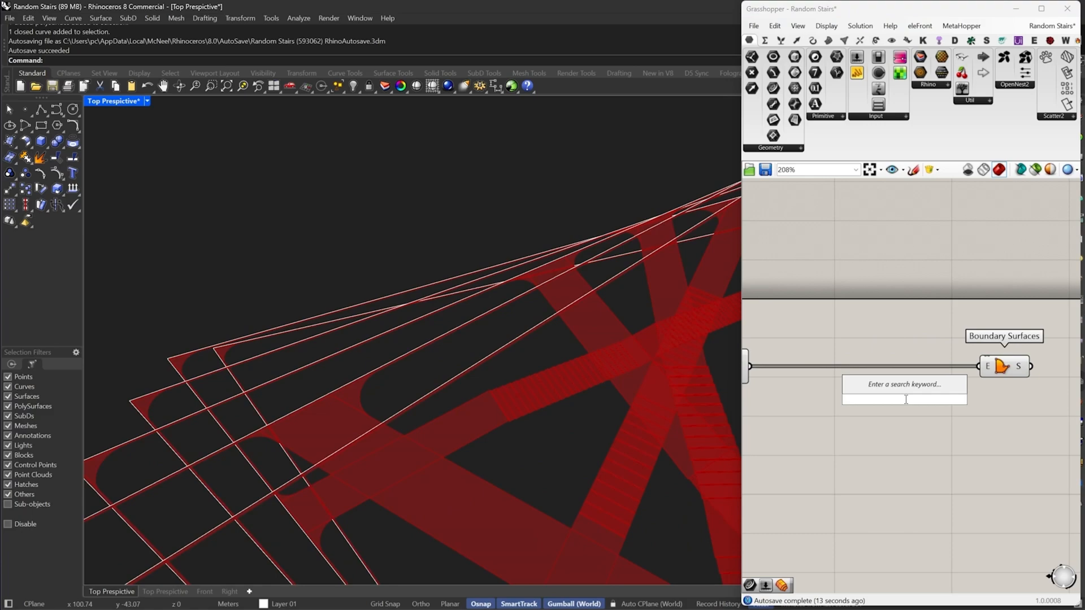
pyautogui.doubleClick(887, 417)
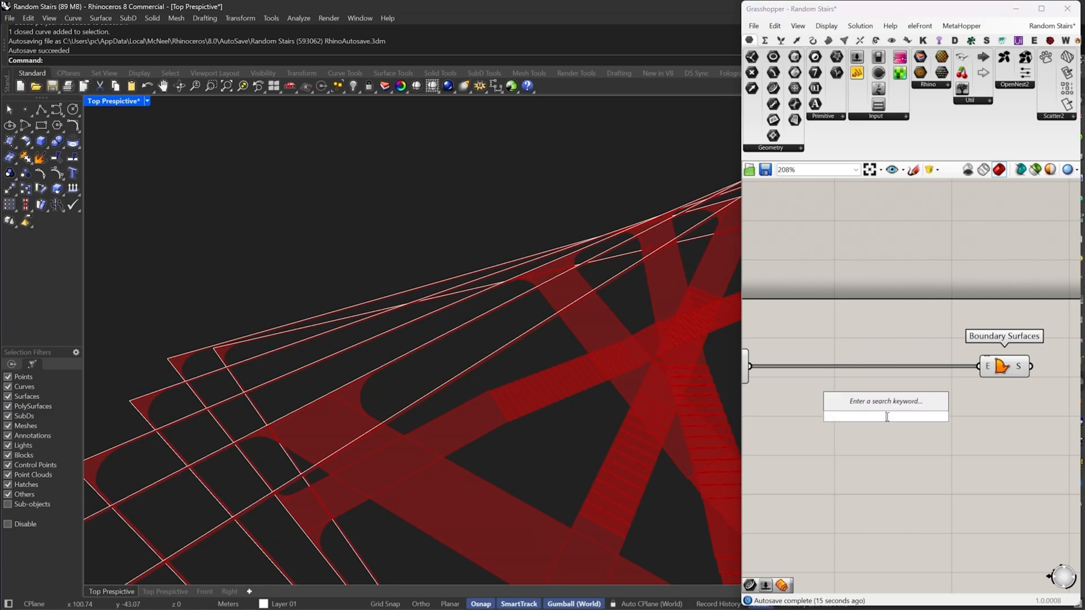
pyautogui.write('sort')
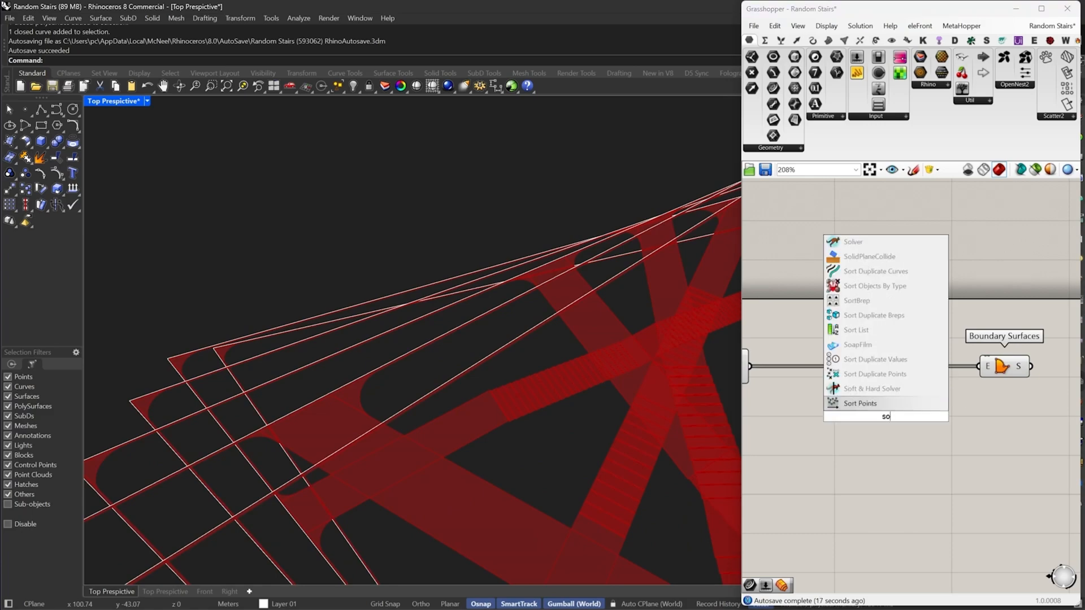
pyautogui.click(875, 405)
pyautogui.moveTo(861, 422); pyautogui.dragTo(749, 366)
pyautogui.moveTo(893, 418); pyautogui.dragTo(1076, 365)
pyautogui.moveTo(787, 378); pyautogui.dragTo(976, 370, button='right')
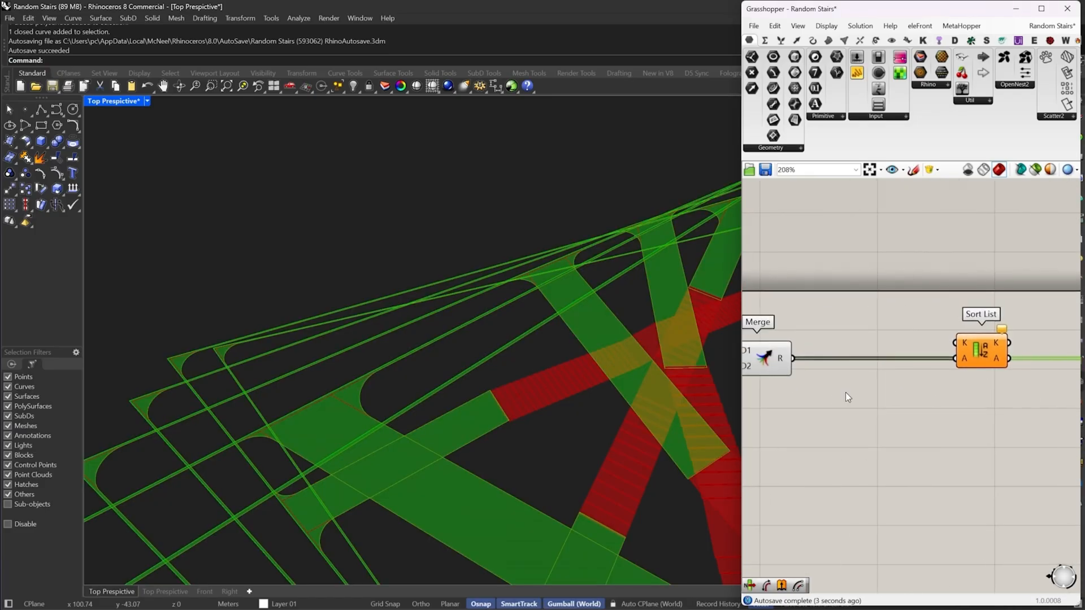
# Add a Center component fed by the Merge output and place it before the Sort List
pyautogui.doubleClick(847, 393)
pyautogui.write('cen')
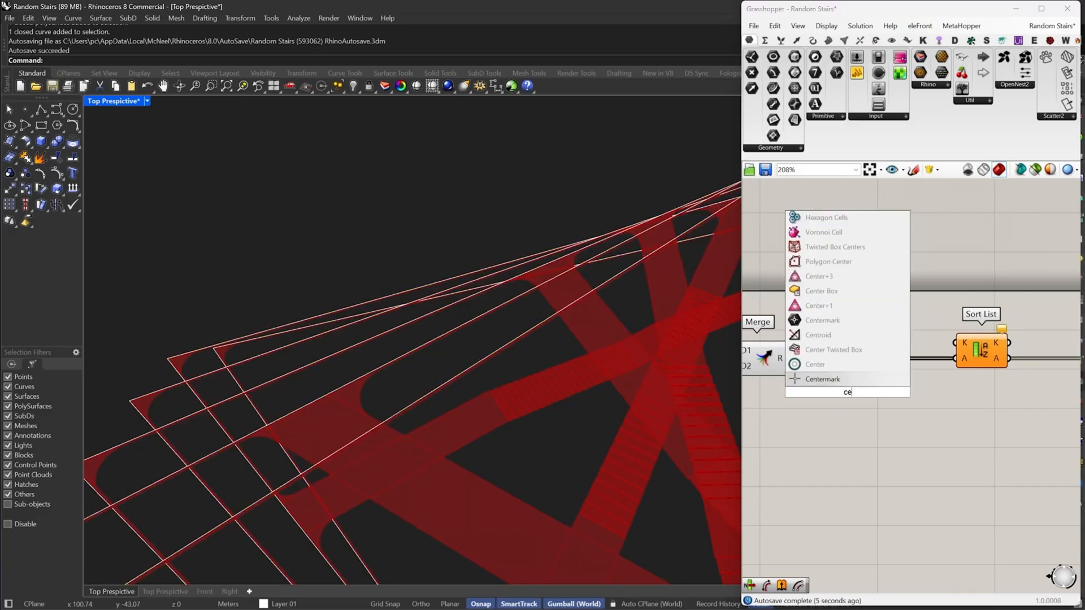
pyautogui.click(815, 324)
pyautogui.moveTo(793, 359); pyautogui.dragTo(849, 321)
pyautogui.scroll(-3, 850, 321)
# Try to insert extra canvas space between the Center and Sort List components
pyautogui.click(887, 314)
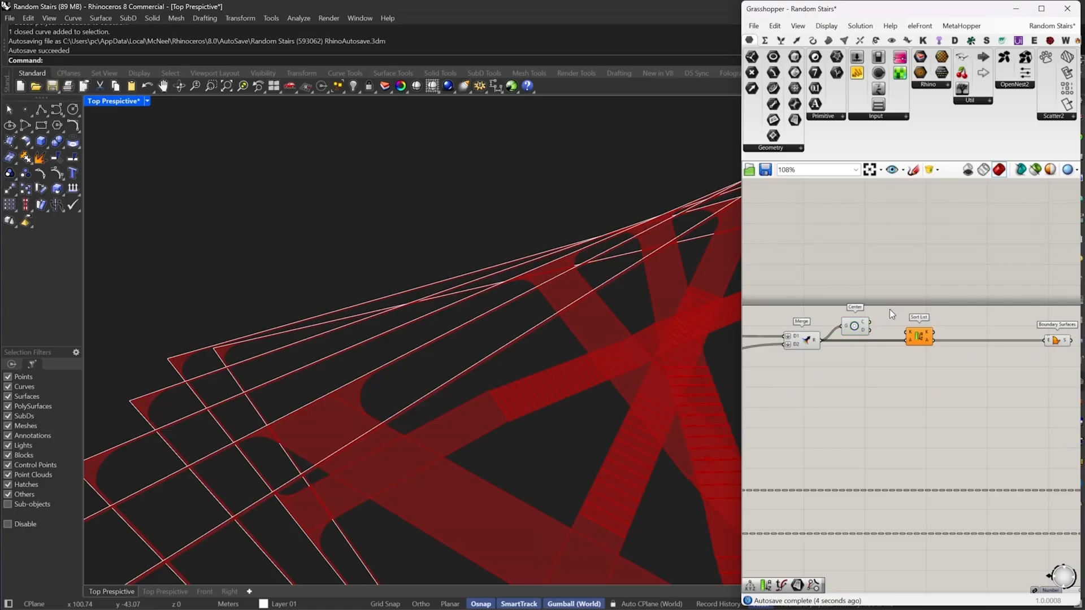
pyautogui.keyDown('alt'); pyautogui.moveTo(889, 310); pyautogui.dragTo(910, 385); pyautogui.keyUp('alt')
pyautogui.press('alt')
pyautogui.scroll(3, 892, 317)
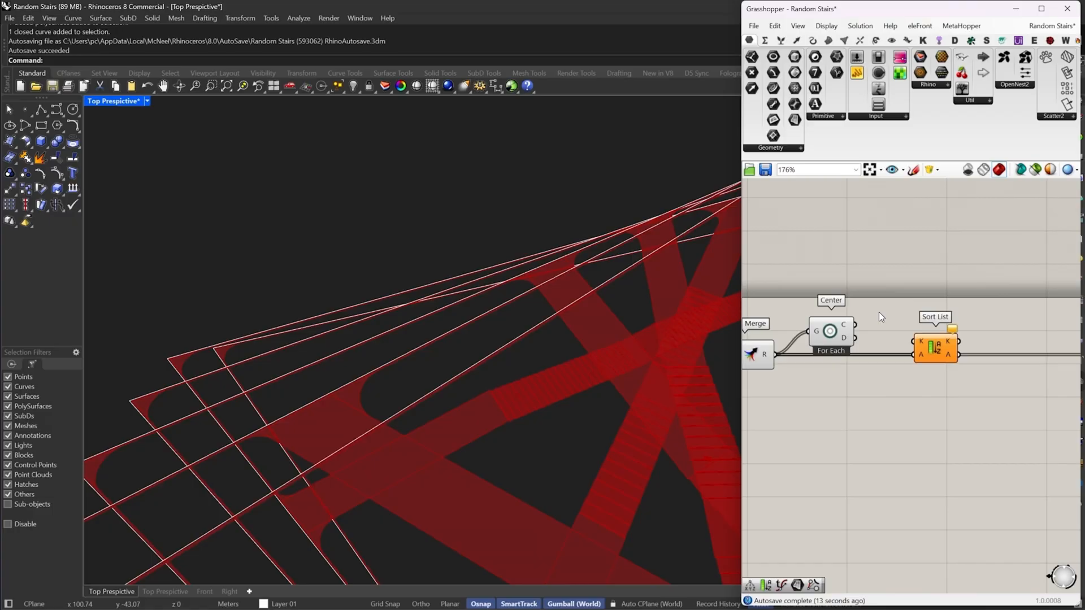
pyautogui.press('alt')
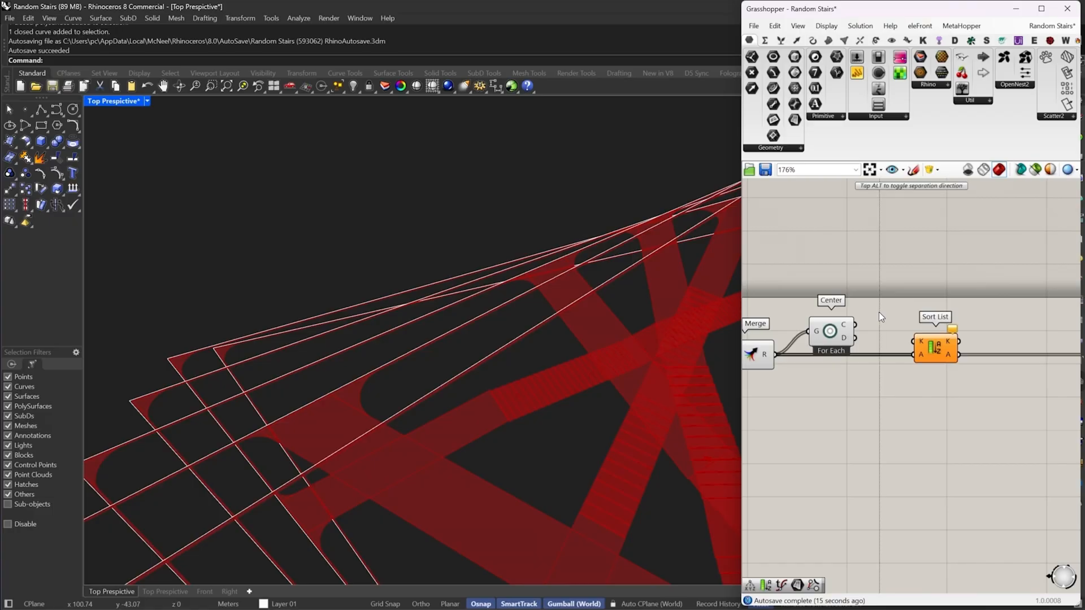
pyautogui.press('alt')
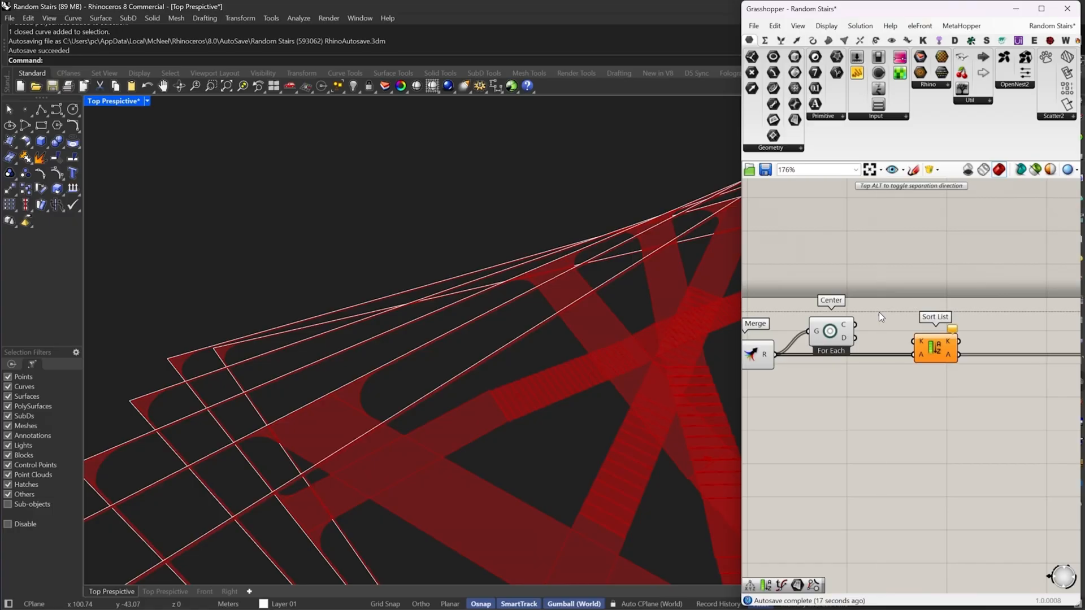
pyautogui.keyDown('alt'); pyautogui.moveTo(879, 311); pyautogui.dragTo(922, 474); pyautogui.keyUp('alt')
# Add a Deconstruct component fed by Center's C output, wire its Z output into Sort List's K input, and align the components
pyautogui.moveTo(922, 475); pyautogui.dragTo(887, 342, button='right')
pyautogui.scroll(2, 887, 341)
pyautogui.doubleClick(832, 351)
pyautogui.write('deconstruct')
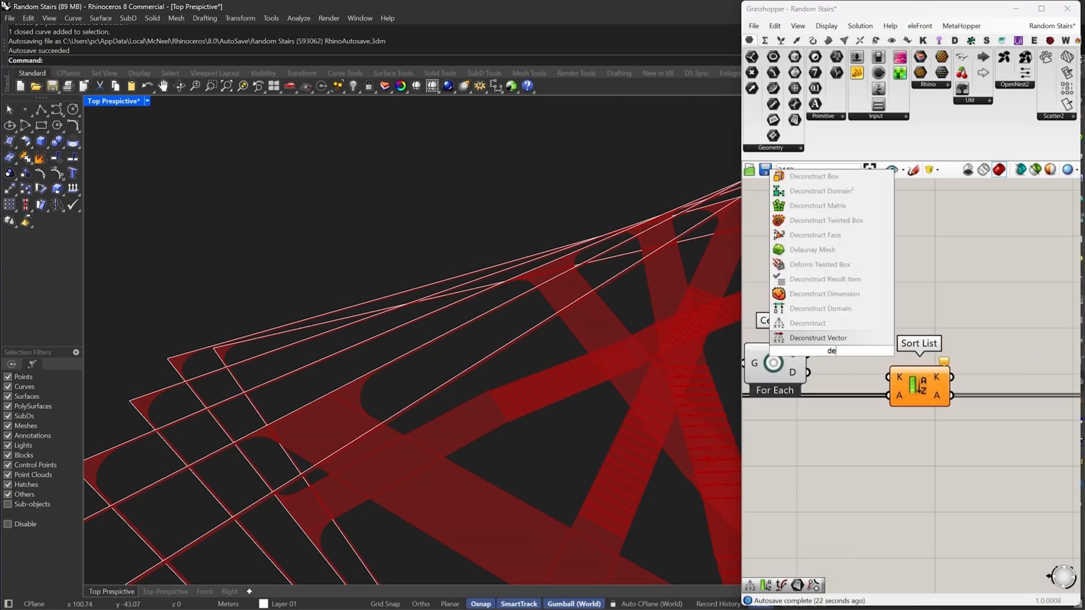
pyautogui.click(819, 317)
pyautogui.moveTo(834, 361); pyautogui.dragTo(855, 366)
pyautogui.click(926, 387)
pyautogui.moveTo(926, 386); pyautogui.dragTo(949, 388)
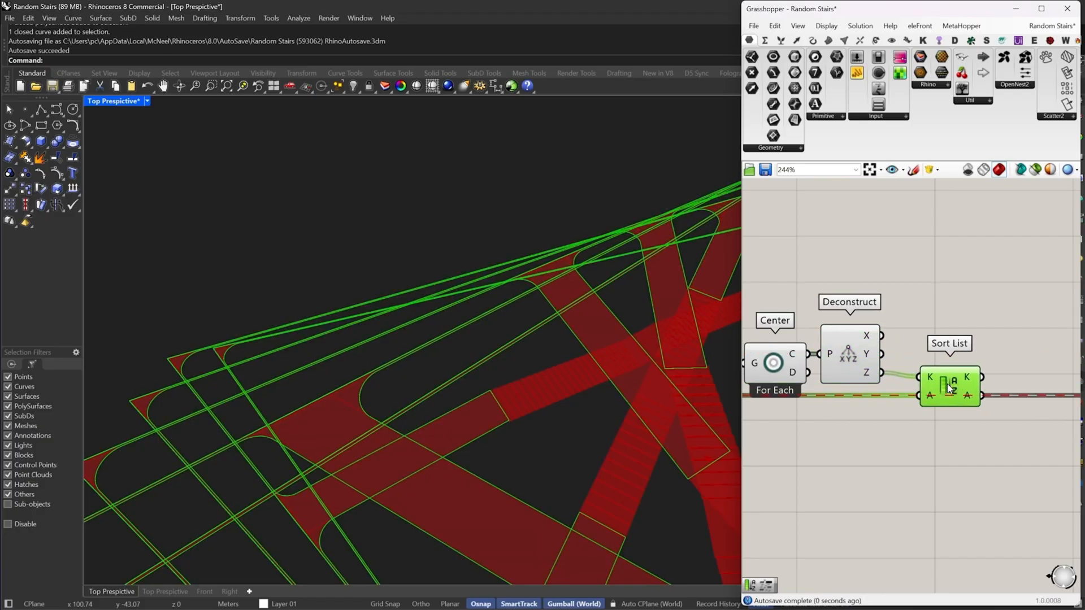
pyautogui.moveTo(852, 356); pyautogui.dragTo(865, 360)
pyautogui.moveTo(774, 365); pyautogui.dragTo(777, 369)
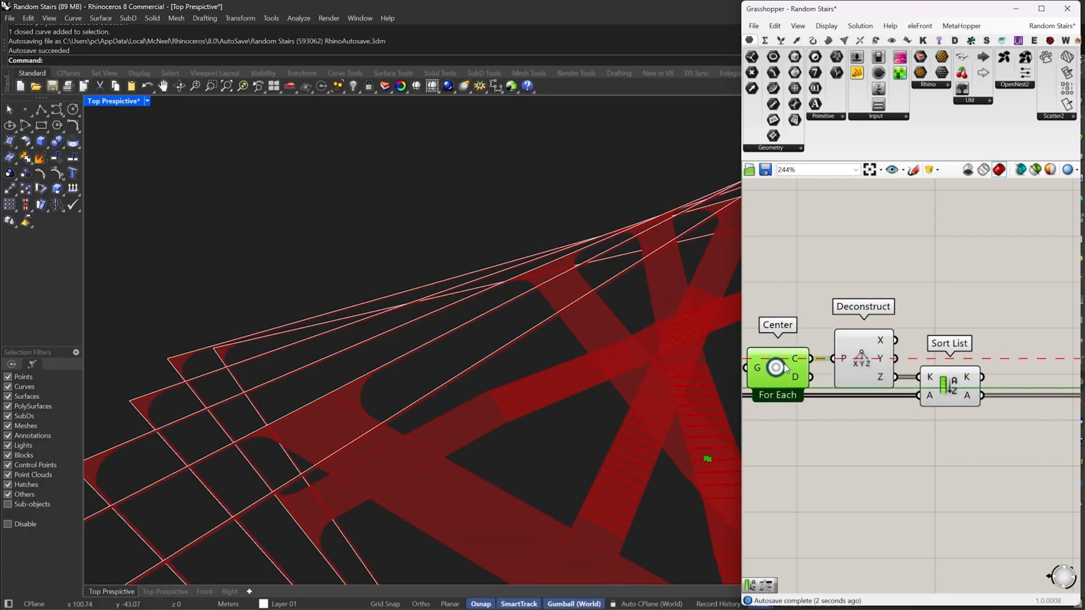
# Examine the Center component's points against the stacked floor levels in a side-on view of the model
pyautogui.scroll(-12, 543, 335)
pyautogui.moveTo(542, 379); pyautogui.dragTo(586, 347, button='right')
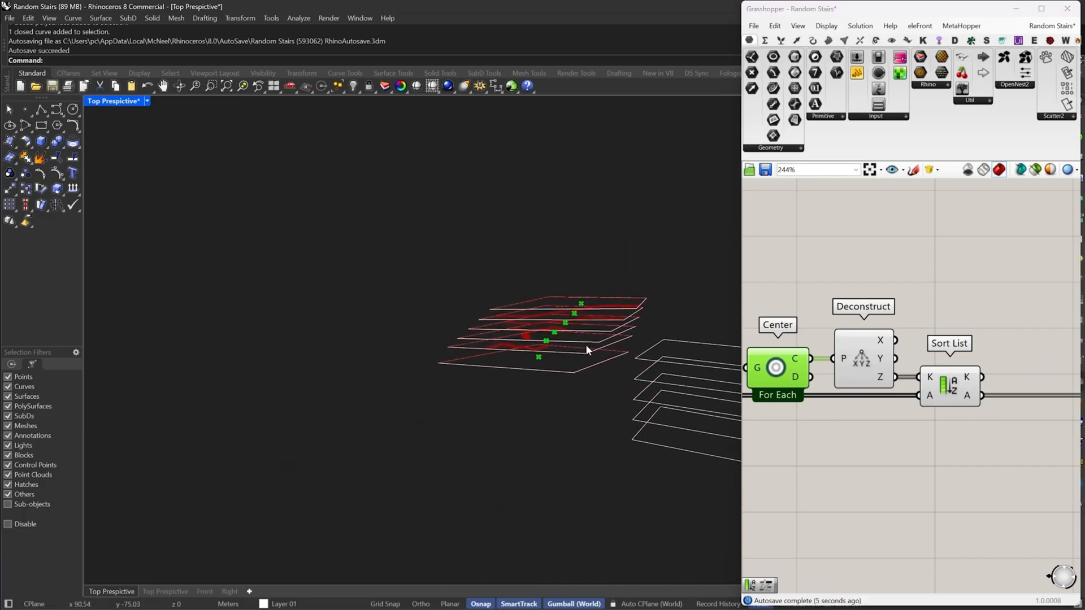
pyautogui.scroll(8, 586, 348)
pyautogui.scroll(5, 586, 347)
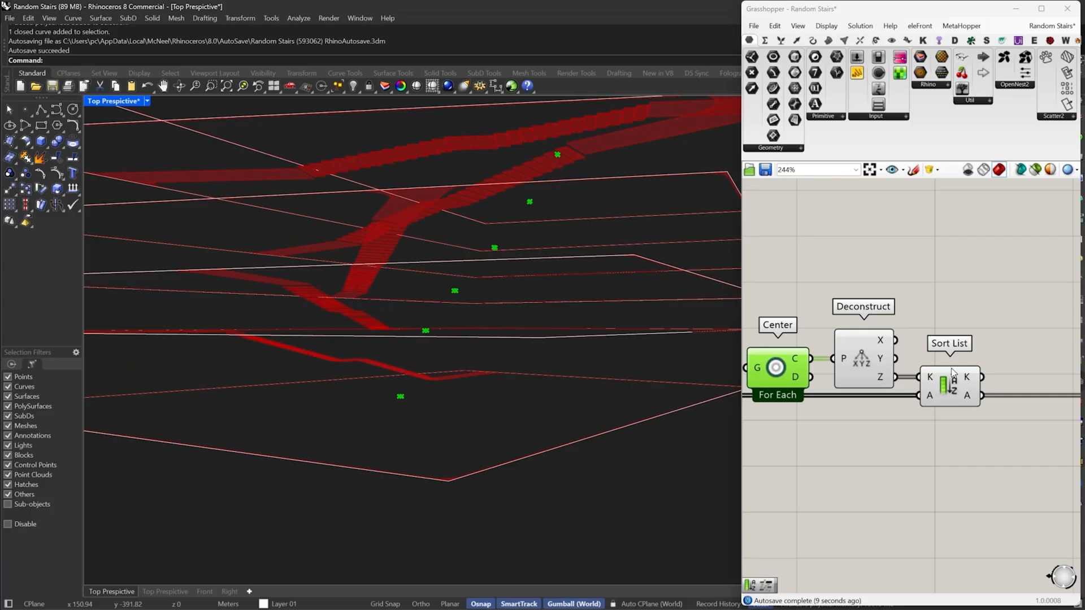
pyautogui.moveTo(951, 371); pyautogui.dragTo(840, 358, button='right')
pyautogui.moveTo(937, 387); pyautogui.dragTo(855, 363, button='right')
pyautogui.scroll(-5, 855, 363)
pyautogui.scroll(4, 856, 363)
# Add a Partition List component with its L input fed by Sort List's A output
pyautogui.doubleClick(878, 390)
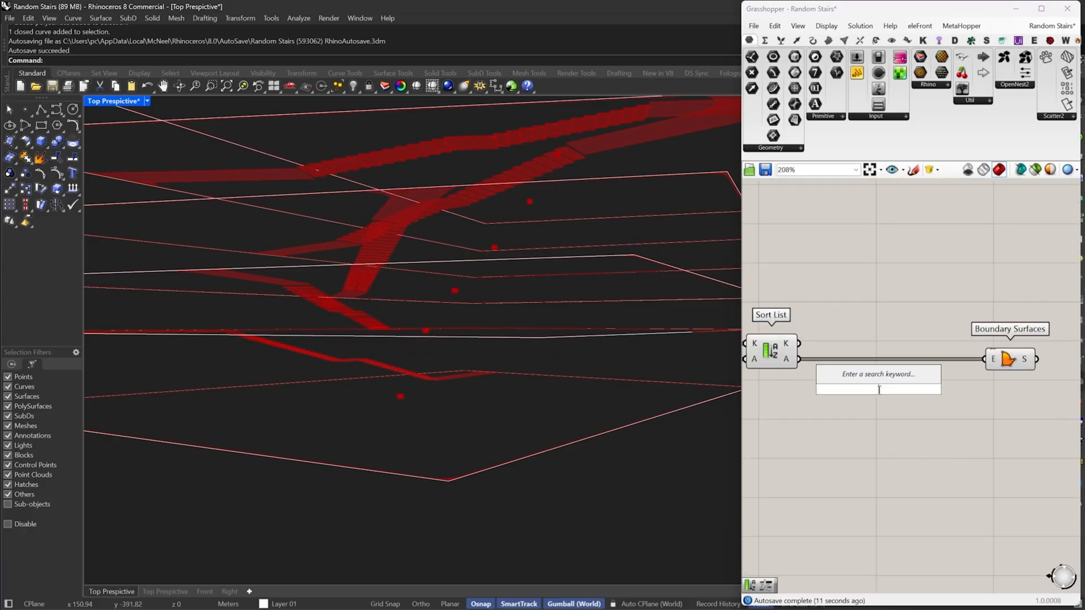
pyautogui.write('part')
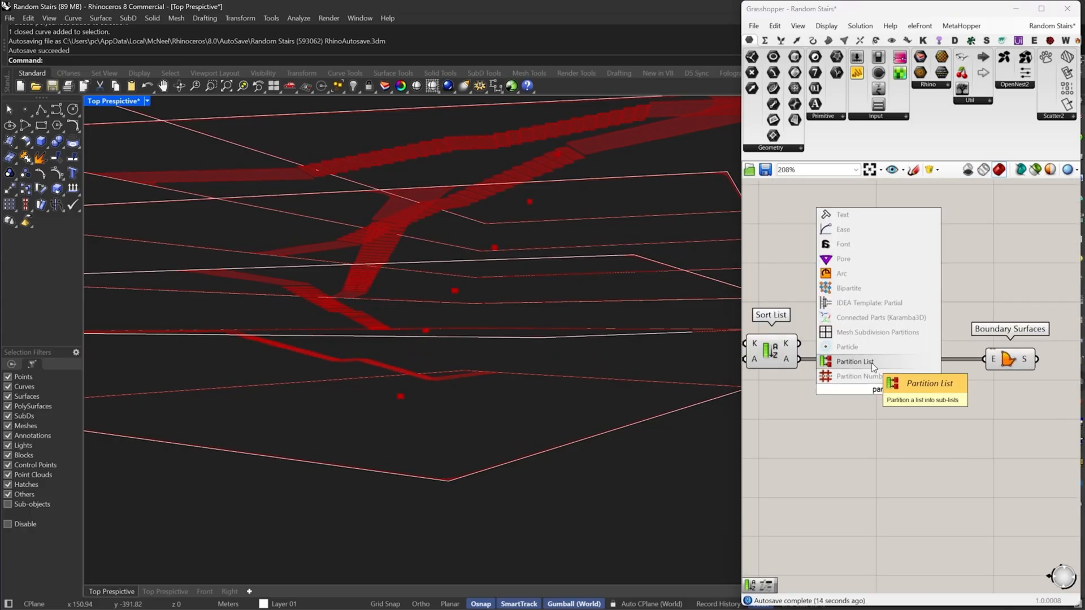
pyautogui.click(874, 365)
pyautogui.moveTo(853, 382); pyautogui.dragTo(798, 359)
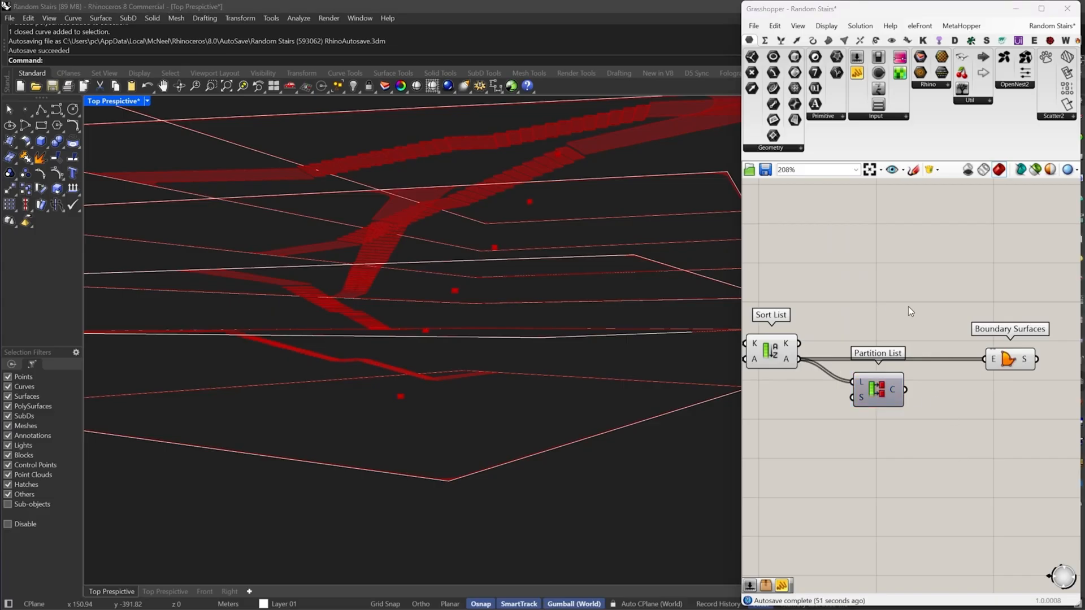
# Add a panel with the value 2 as Partition List's S input and check the resulting chunks
pyautogui.moveTo(818, 406); pyautogui.dragTo(869, 396, button='right')
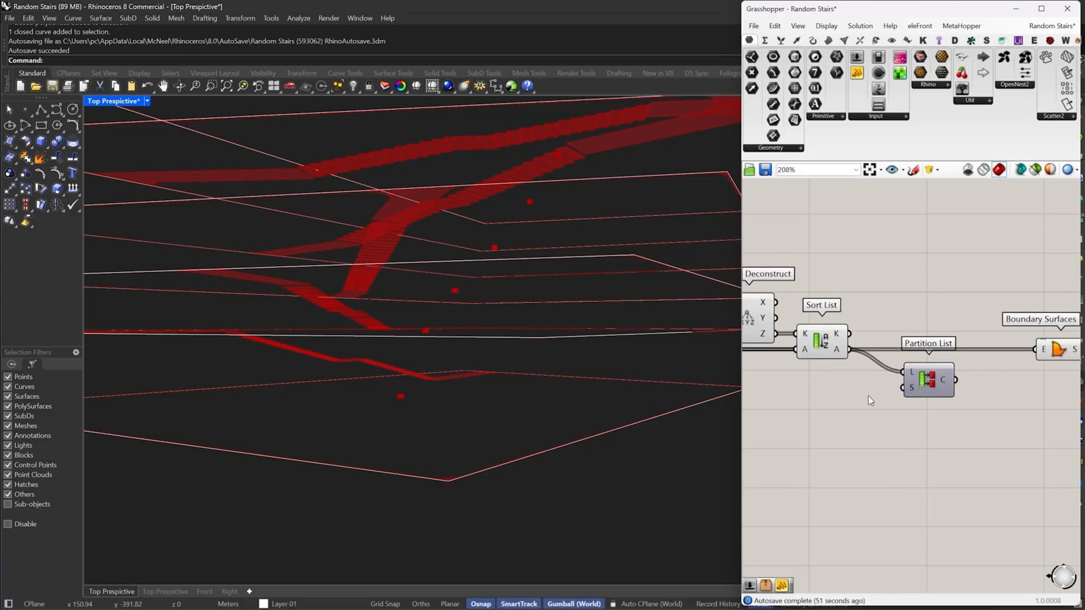
pyautogui.doubleClick(867, 396)
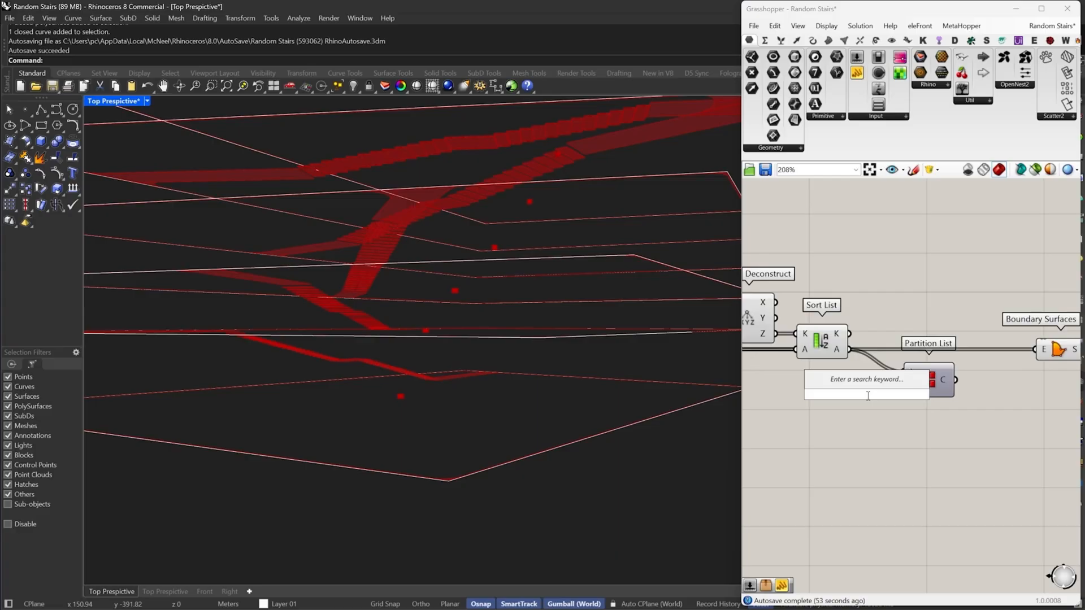
pyautogui.write('Panel')
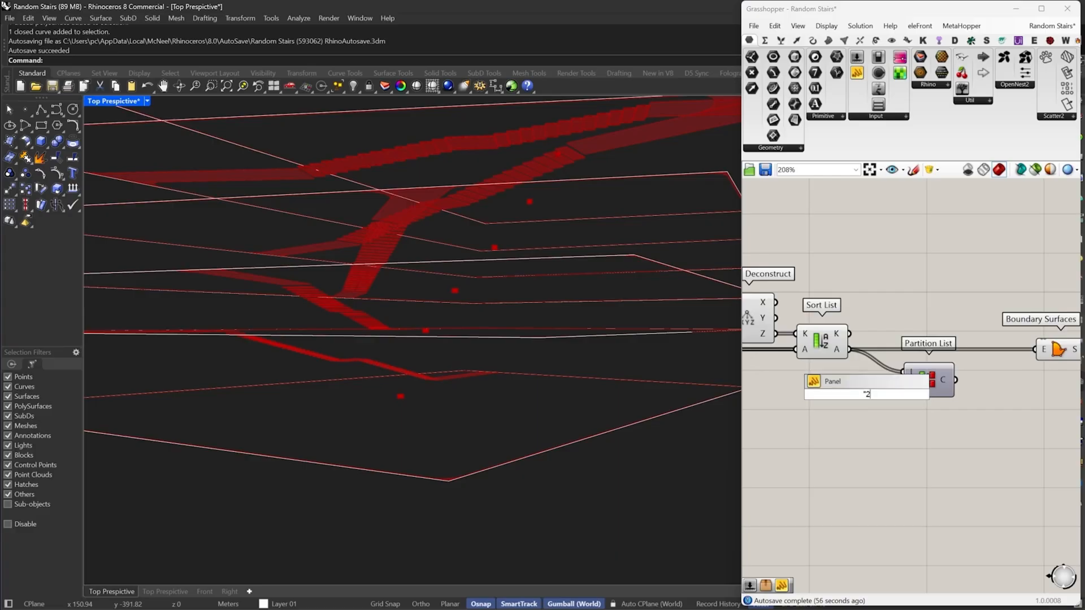
pyautogui.press('Return')
pyautogui.moveTo(880, 394); pyautogui.dragTo(909, 394)
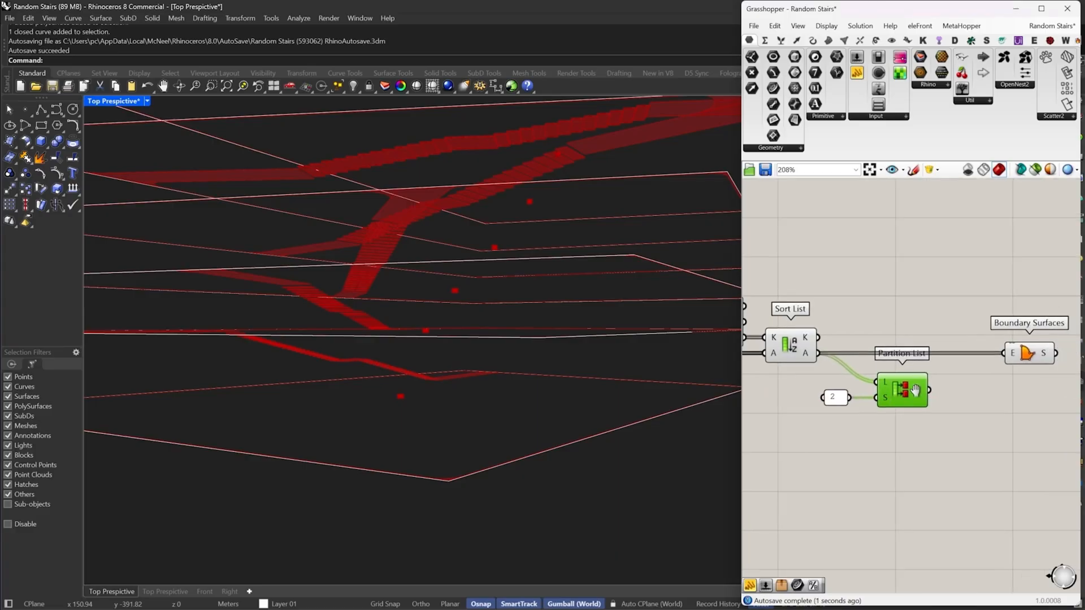
pyautogui.moveTo(920, 391)
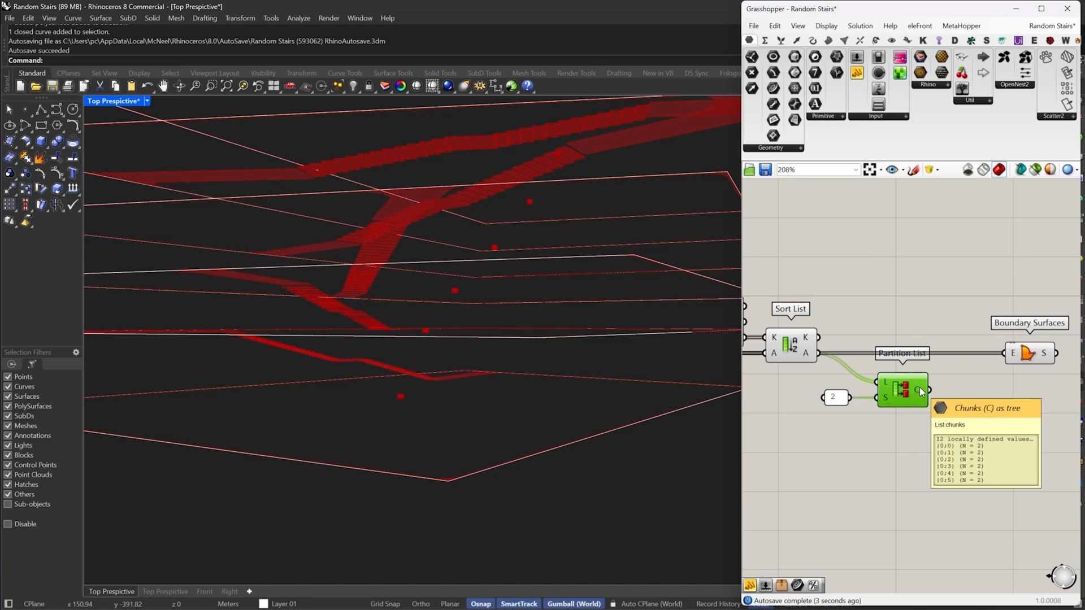
pyautogui.moveTo(939, 394); pyautogui.dragTo(1009, 353)
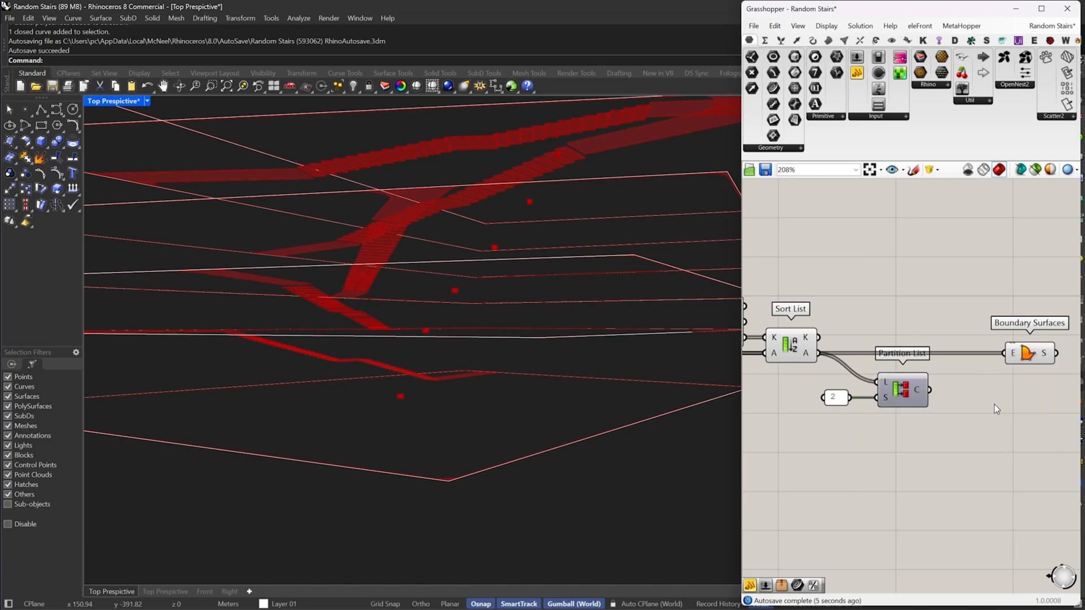
pyautogui.moveTo(996, 408); pyautogui.dragTo(951, 415, button='right')
pyautogui.doubleClick(935, 399)
pyautogui.write('tr t')
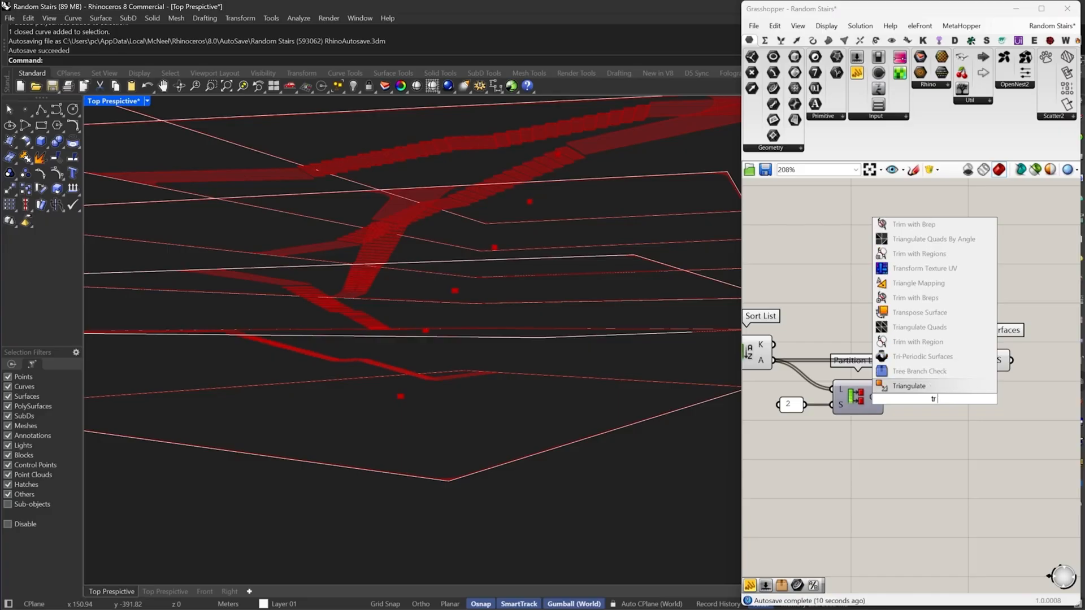
pyautogui.click(933, 370)
pyautogui.press('Delete')
# Add a Tree Branch Check component beside Partition List and feed its Data input from the C output
pyautogui.moveTo(928, 412); pyautogui.dragTo(905, 409, button='right')
pyautogui.doubleClick(905, 409)
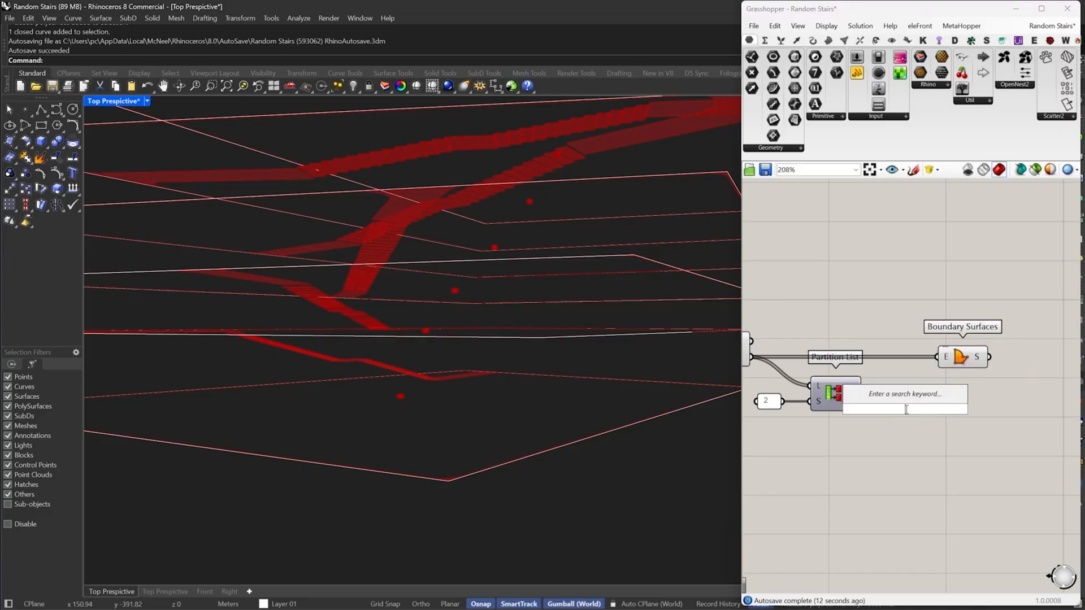
pyautogui.write('tr br')
pyautogui.click(900, 396)
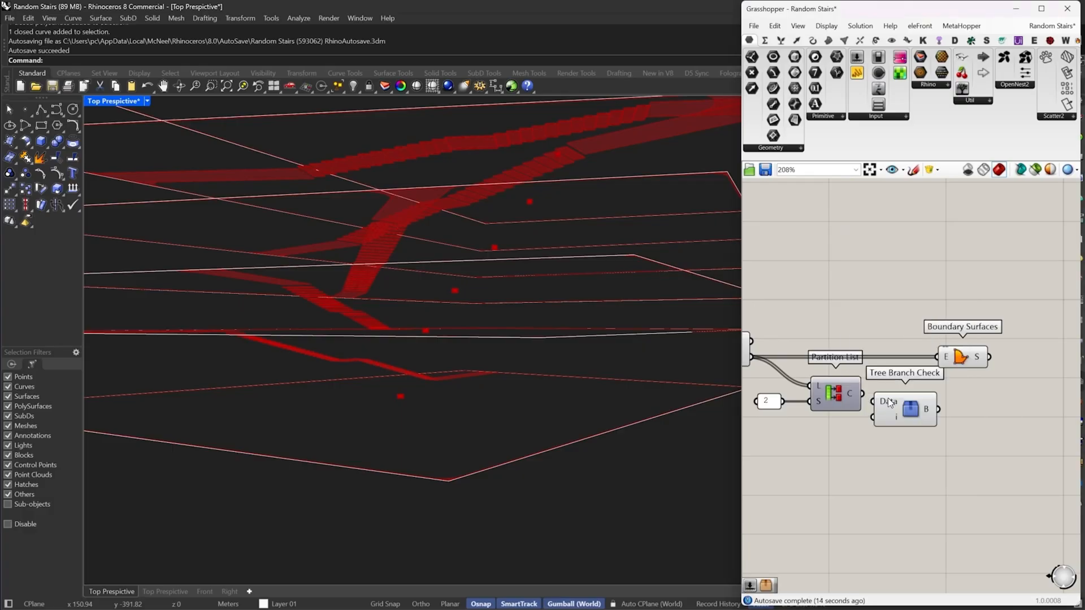
pyautogui.moveTo(911, 409); pyautogui.dragTo(929, 401)
pyautogui.doubleClick(853, 441)
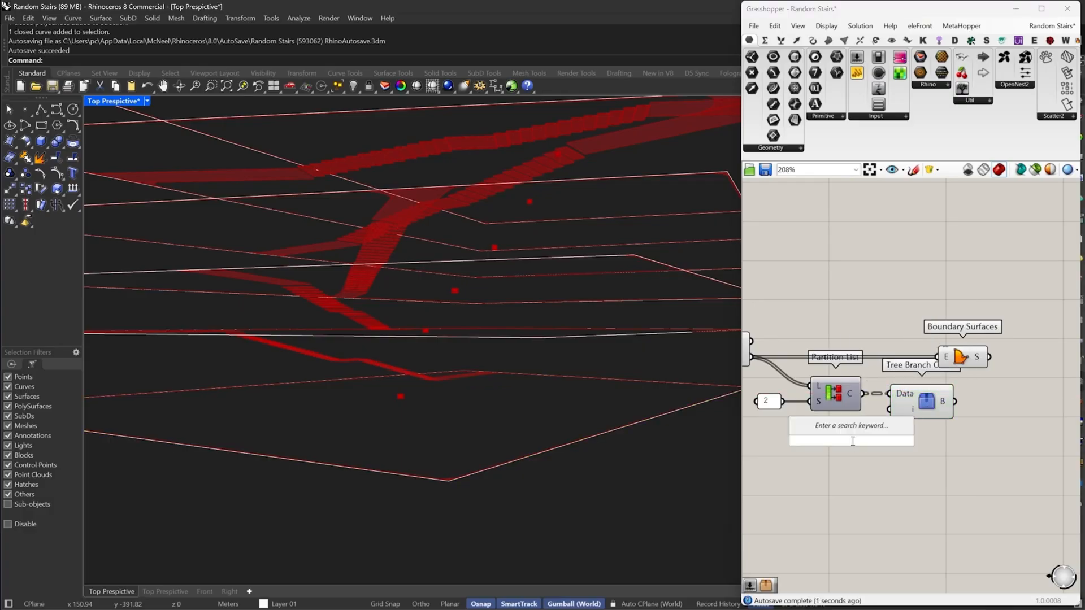
pyautogui.write('list')
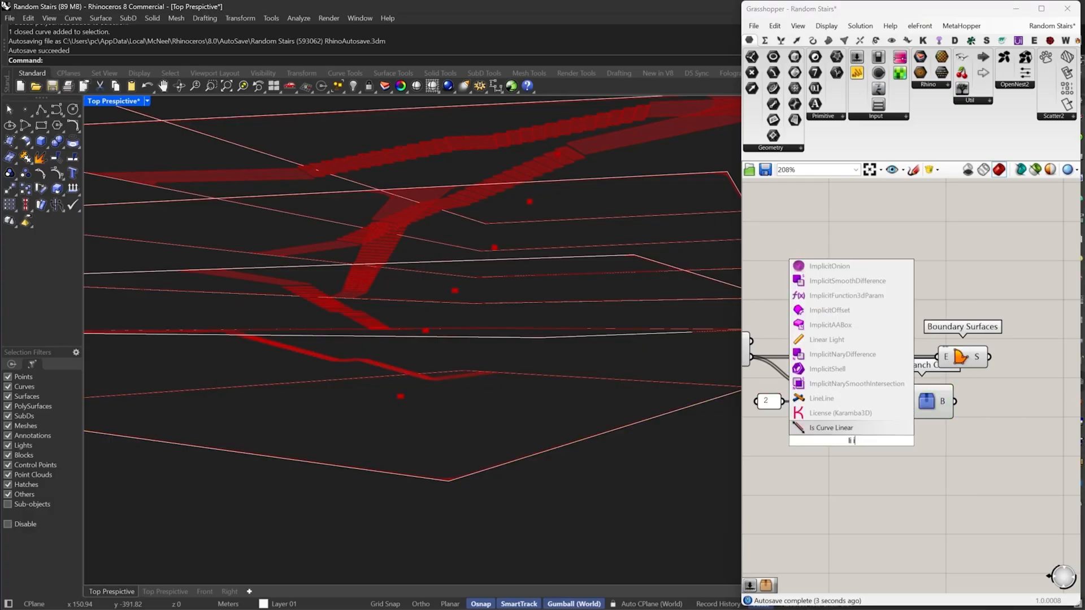
pyautogui.click(851, 429)
pyautogui.click(858, 442)
pyautogui.moveTo(857, 442); pyautogui.dragTo(880, 432, button='right')
pyautogui.press('Delete')
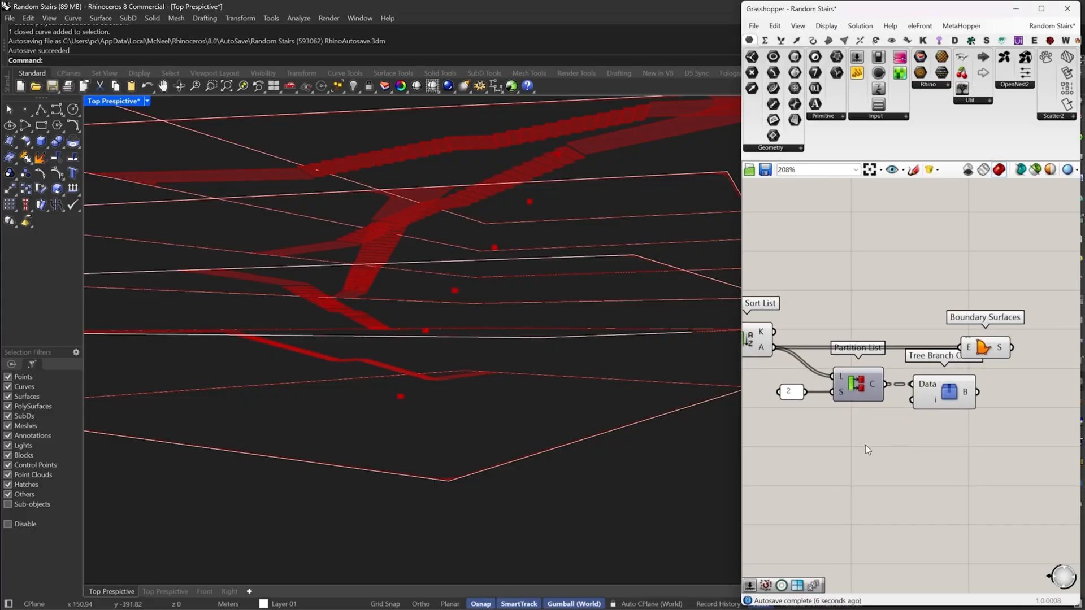
# Feed Tree Branch Check's index input from a slider set to 5 and inspect that branch's curves in the model
pyautogui.doubleClick(865, 445)
pyautogui.write('5')
pyautogui.press('Return')
pyautogui.moveTo(911, 401); pyautogui.dragTo(928, 446)
pyautogui.click(953, 391)
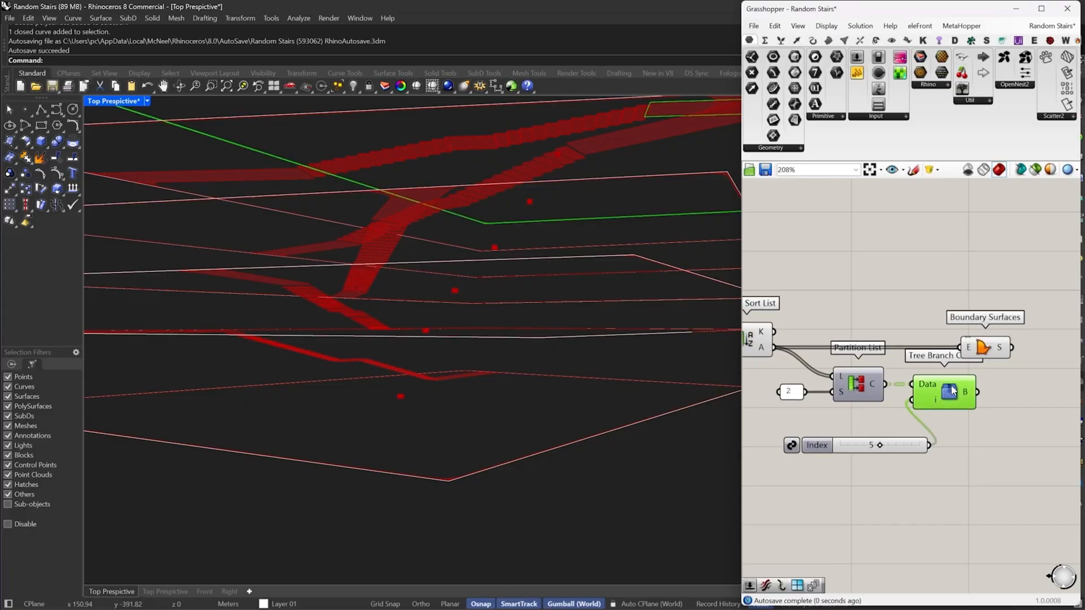
pyautogui.moveTo(617, 271); pyautogui.dragTo(609, 302, button='right')
pyautogui.moveTo(644, 228); pyautogui.dragTo(679, 264, button='right')
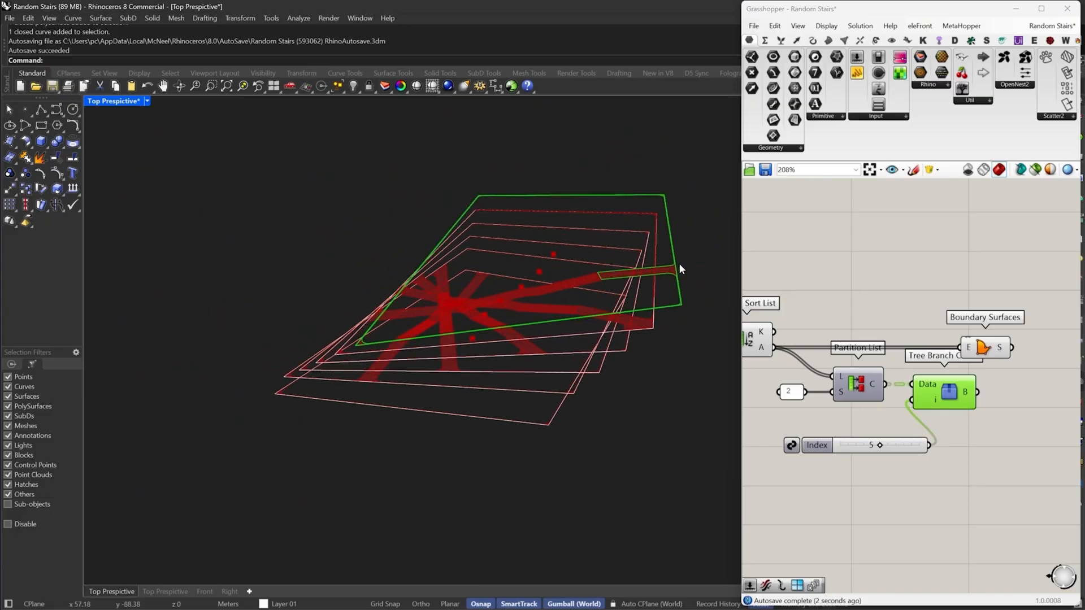
# Set the branch index slider to 3 and inspect the selected floor and stair outlines from the side
pyautogui.scroll(6, 679, 264)
pyautogui.scroll(1, 856, 439)
pyautogui.moveTo(876, 446)
pyautogui.mouseDown()
pyautogui.moveTo(847, 444)
pyautogui.moveTo(883, 446)
pyautogui.moveTo(864, 446)
pyautogui.mouseUp()
pyautogui.moveTo(228, 368); pyautogui.dragTo(480, 371, button='right')
# Feed Boundary Surfaces' E input from Tree Branch Check's B output and move Boundary Surfaces clear of it
pyautogui.moveTo(981, 353); pyautogui.dragTo(898, 361, button='right')
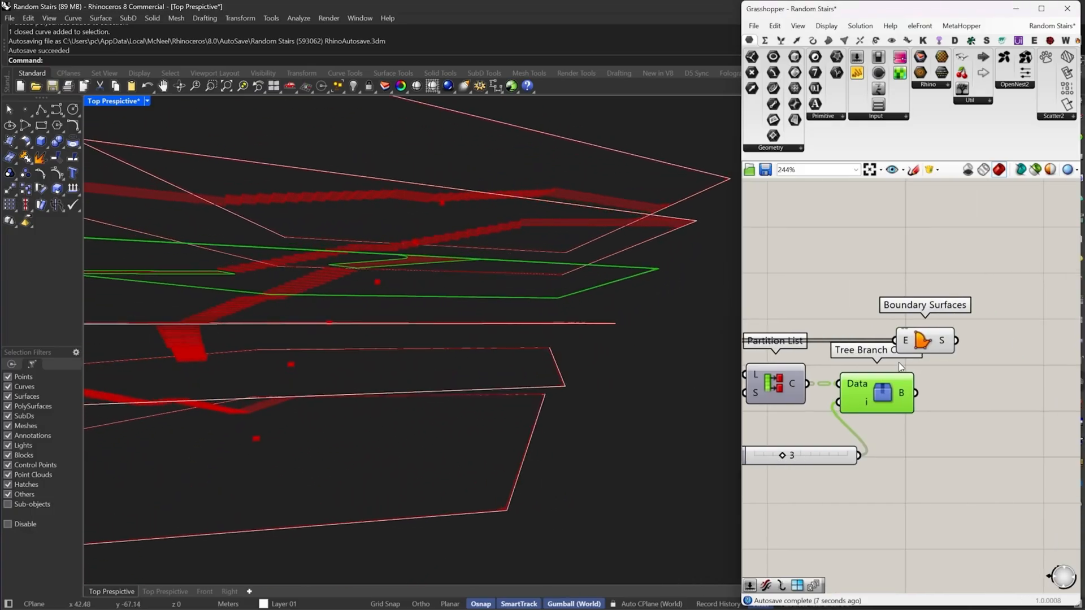
pyautogui.moveTo(901, 341); pyautogui.dragTo(928, 386)
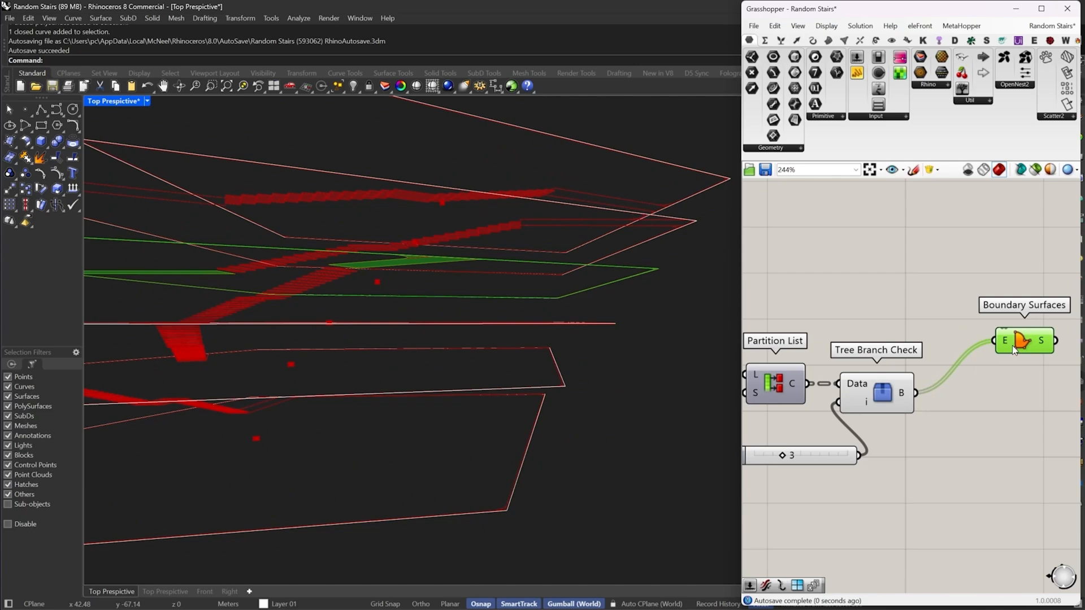
pyautogui.moveTo(1014, 346); pyautogui.dragTo(935, 446)
# Connect Partition List's C output directly to Boundary Surfaces' E input and delete Tree Branch Check with its index slider
pyautogui.scroll(-3, 960, 374)
pyautogui.scroll(2, 894, 352)
pyautogui.moveTo(904, 391); pyautogui.dragTo(868, 370)
pyautogui.moveTo(986, 402); pyautogui.dragTo(868, 466)
pyautogui.press('Delete')
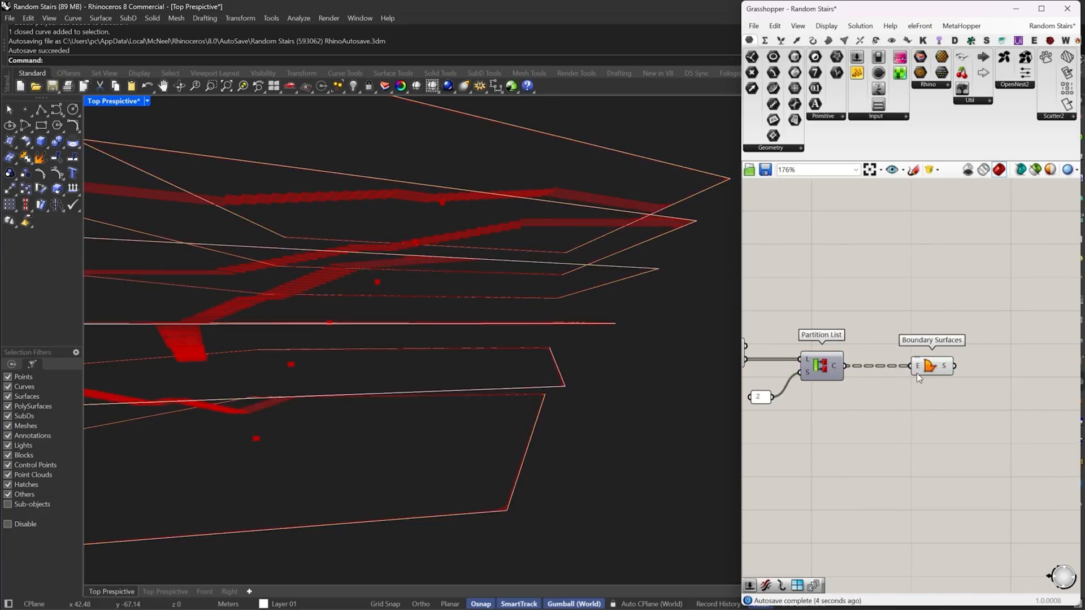
pyautogui.click(918, 370)
# Add an Extrude component with its B input fed by Boundary Surfaces' S output and its D input by a Unit Z vector
pyautogui.moveTo(954, 366); pyautogui.dragTo(824, 378, button='right')
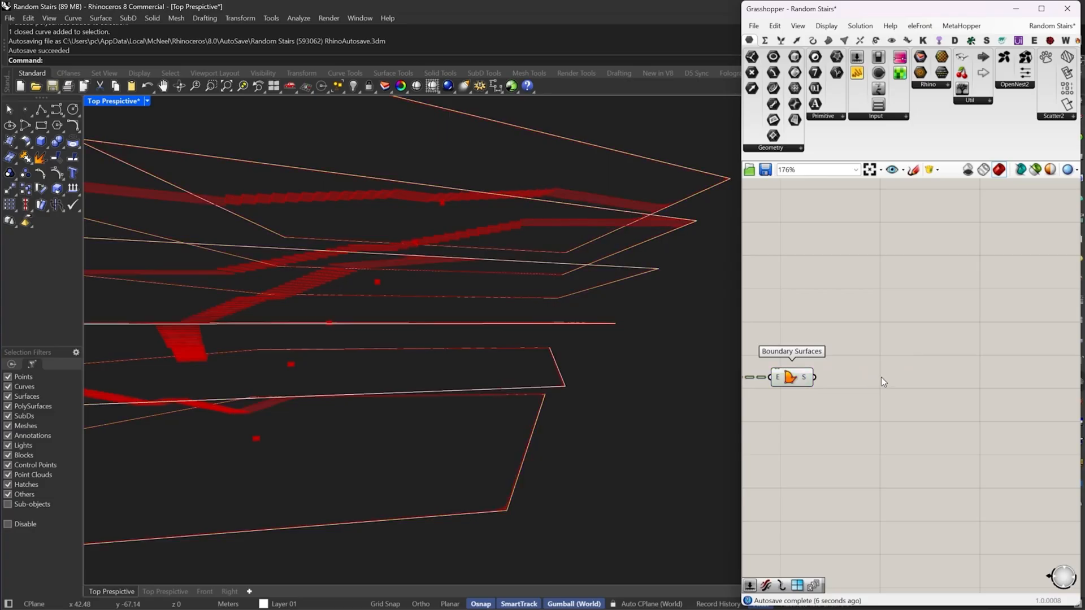
pyautogui.doubleClick(881, 377)
pyautogui.write('extrude')
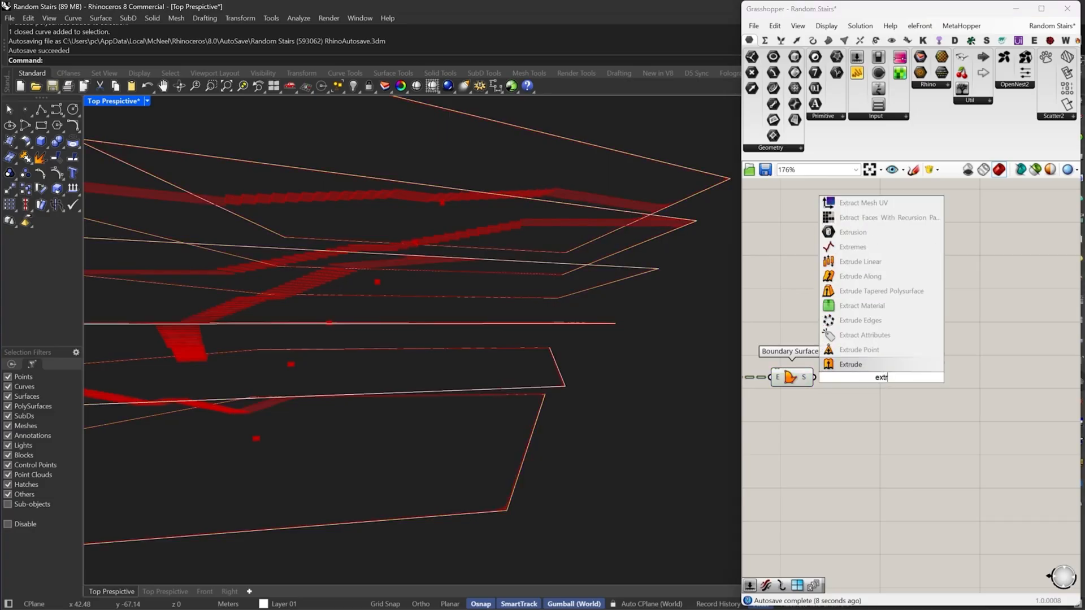
pyautogui.press('Return')
pyautogui.moveTo(880, 380); pyautogui.dragTo(896, 411)
pyautogui.doubleClick(917, 411)
pyautogui.write('z')
pyautogui.click(910, 399)
pyautogui.doubleClick(953, 424)
pyautogui.write('arc')
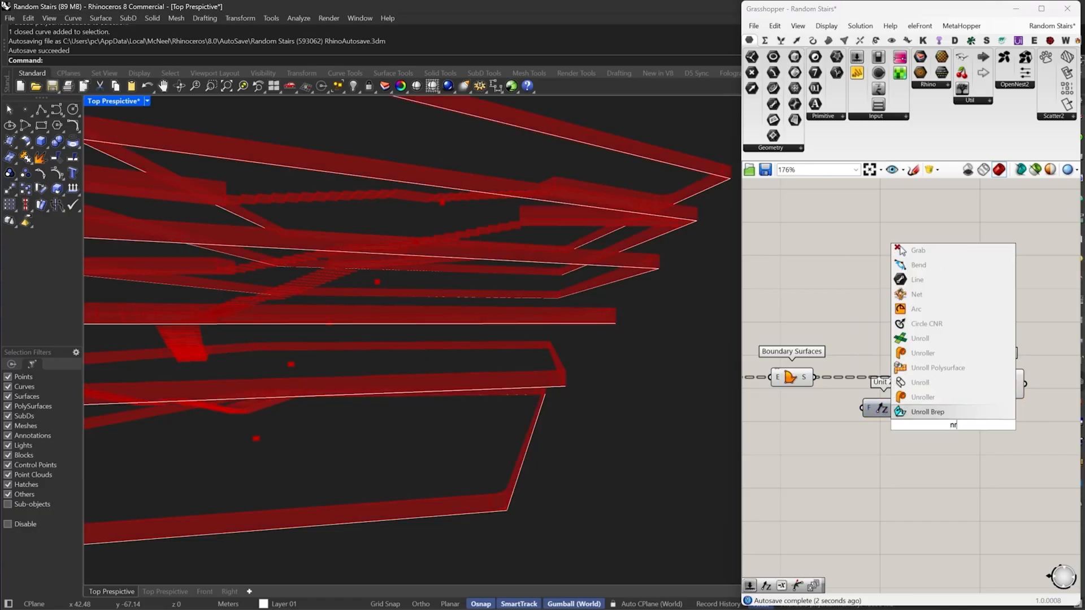
pyautogui.press('Return')
pyautogui.press('Delete')
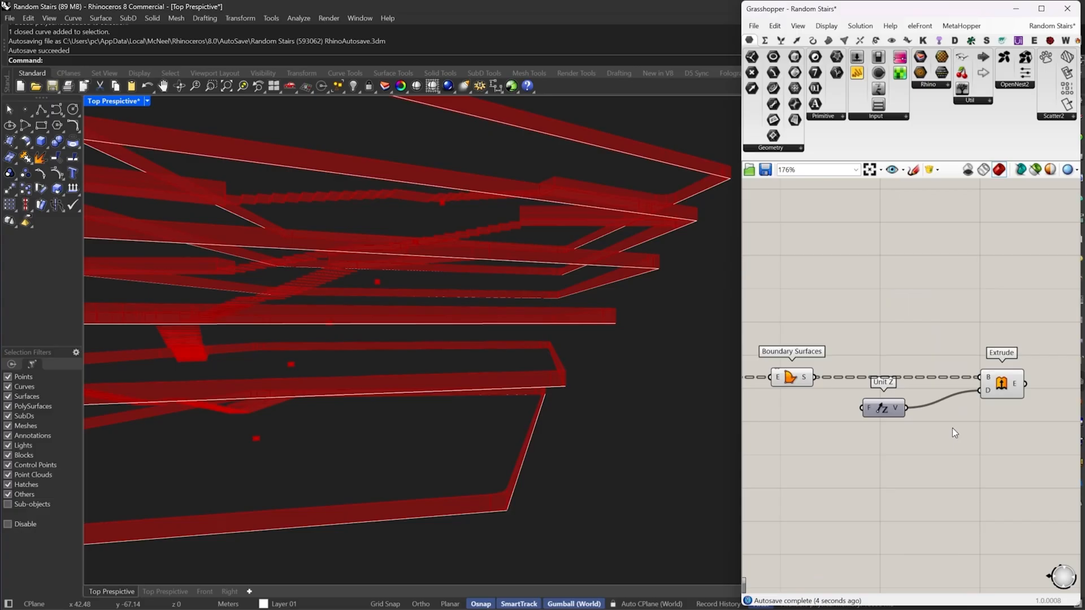
# Insert a Negative component between Unit Z's V output and Extrude's D input
pyautogui.doubleClick(953, 429)
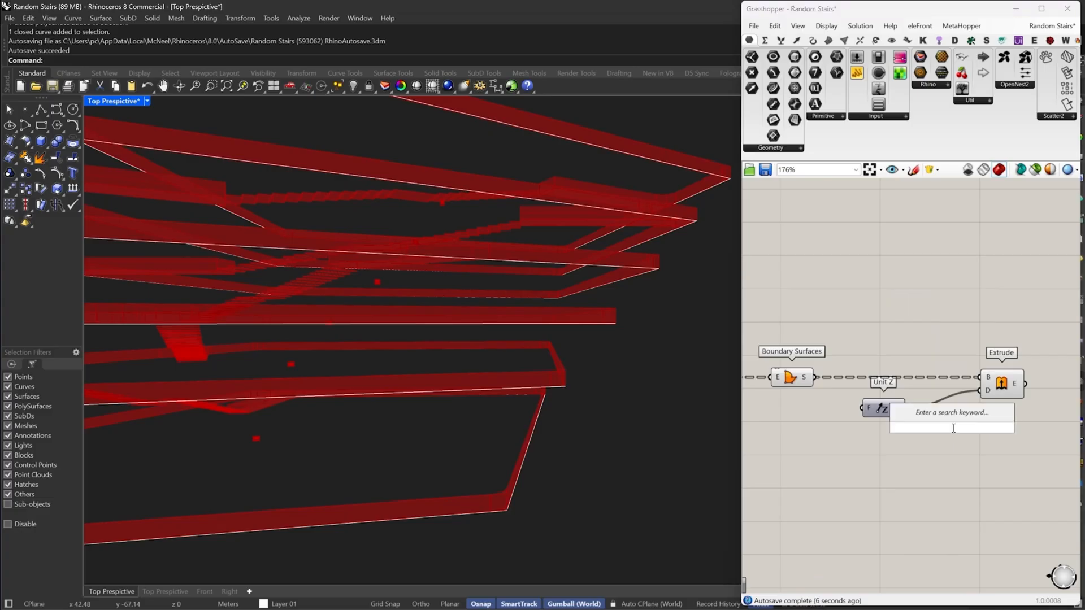
pyautogui.write('neg')
pyautogui.click(937, 415)
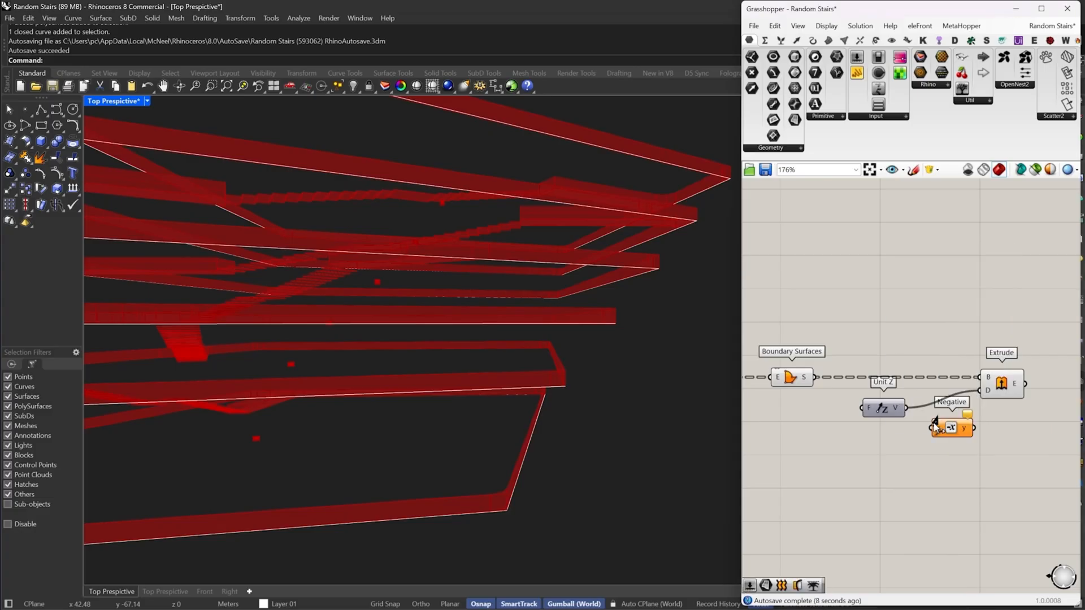
pyautogui.moveTo(959, 429)
pyautogui.mouseDown()
pyautogui.moveTo(912, 409)
pyautogui.moveTo(979, 391)
pyautogui.moveTo(1044, 391)
pyautogui.moveTo(966, 409)
pyautogui.mouseUp()
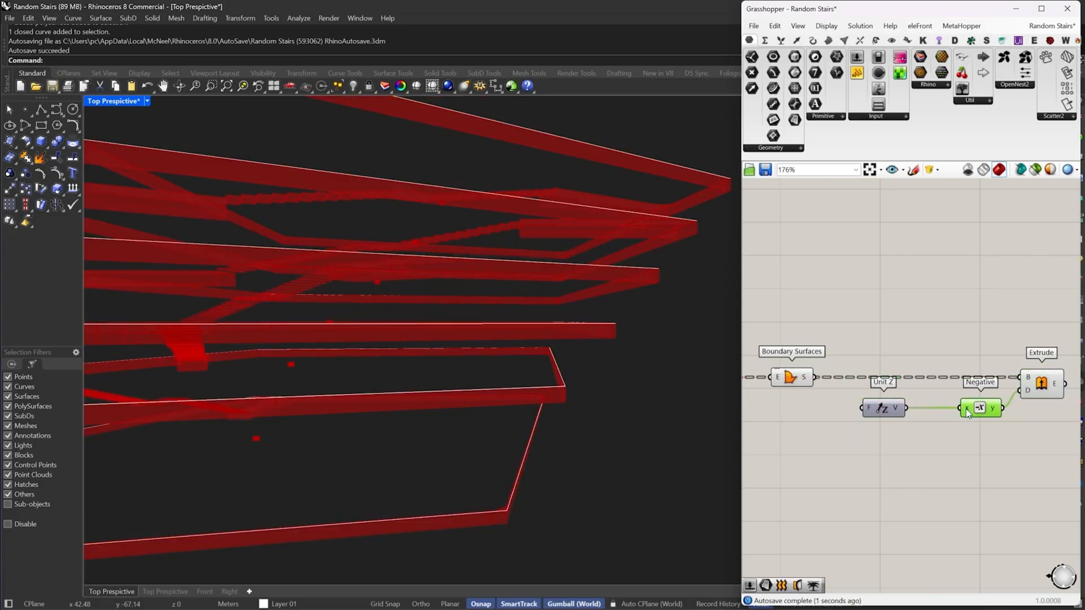
# Drive Unit Z's F input with a Factor slider set to 0.5
pyautogui.moveTo(884, 414)
pyautogui.mouseDown()
pyautogui.moveTo(910, 411)
pyautogui.moveTo(922, 424)
pyautogui.moveTo(853, 409)
pyautogui.mouseUp()
pyautogui.doubleClick(870, 423)
pyautogui.write('0.3')
pyautogui.press('Return')
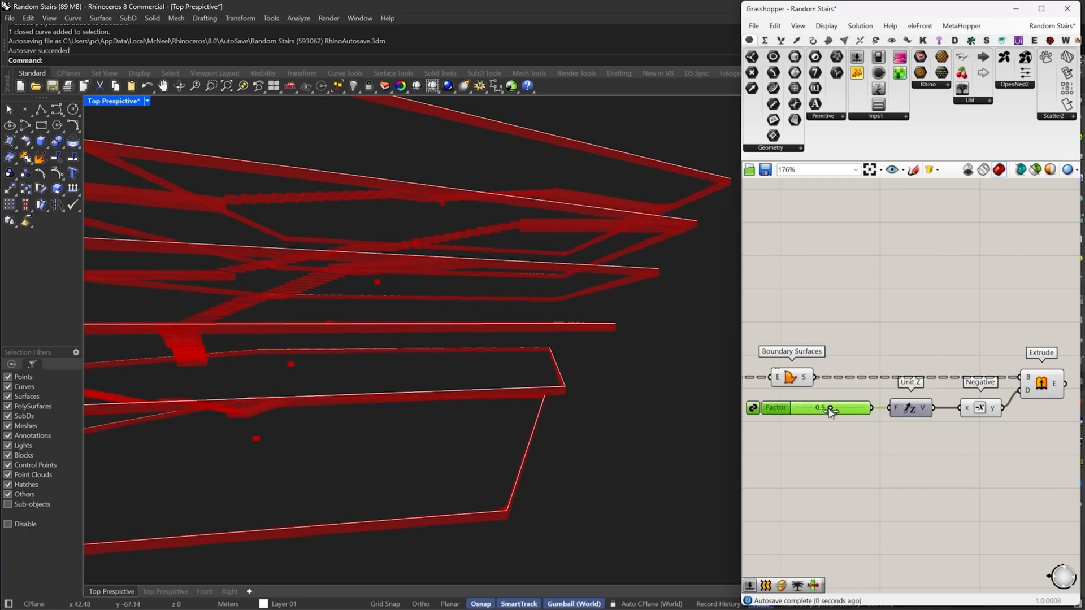
# Turn off the preview of Partition List, Boundary Surfaces and the other components feeding Extrude
pyautogui.scroll(-3, 958, 430)
pyautogui.moveTo(957, 429); pyautogui.dragTo(744, 327)
pyautogui.rightClick(888, 339)
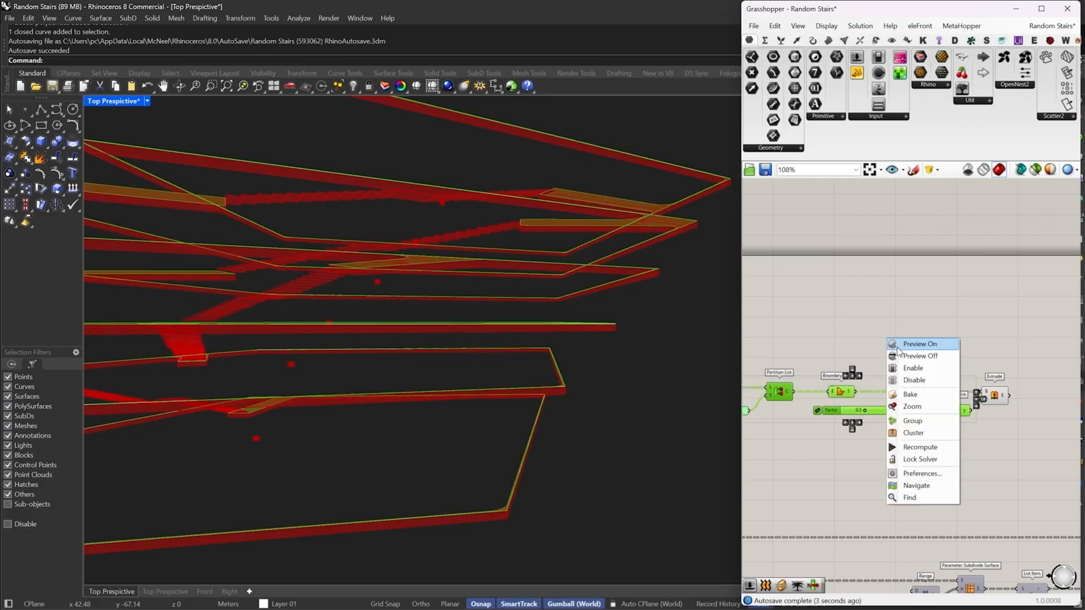
pyautogui.click(904, 356)
# Add a Brep parameter beside Extrude and feed it from Extrude's E output
pyautogui.moveTo(983, 398); pyautogui.dragTo(843, 394, button='right')
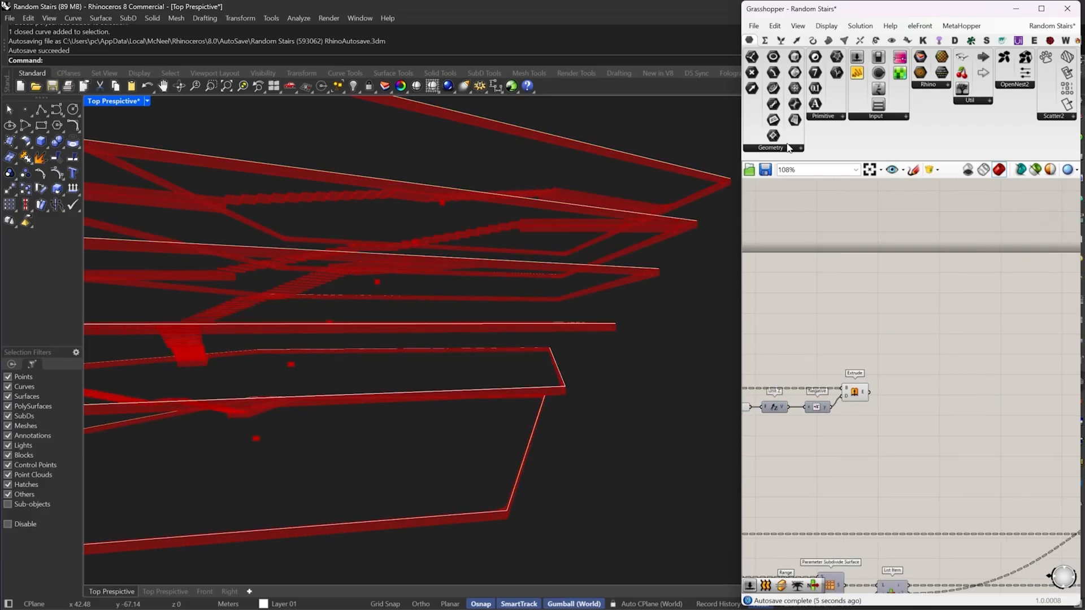
pyautogui.moveTo(964, 377); pyautogui.dragTo(964, 377)
pyautogui.moveTo(955, 377); pyautogui.dragTo(888, 382)
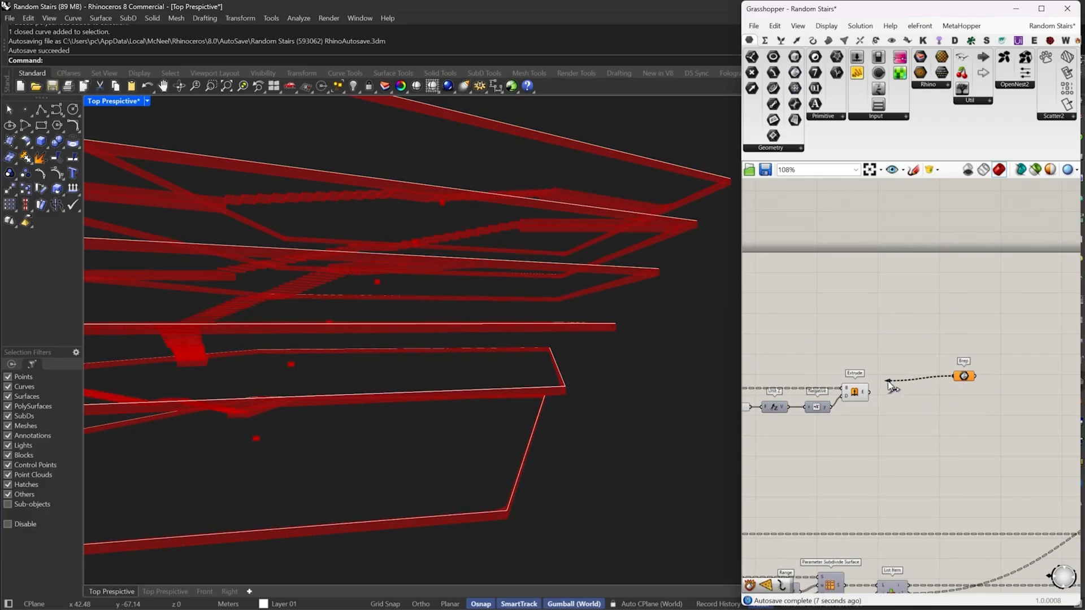
pyautogui.moveTo(963, 375); pyautogui.dragTo(987, 390)
pyautogui.doubleClick(987, 390)
pyautogui.rightClick(986, 390)
# Move the Brep parameter further along the definition and align it with the other end parameter
pyautogui.moveTo(975, 409); pyautogui.dragTo(833, 402, button='right')
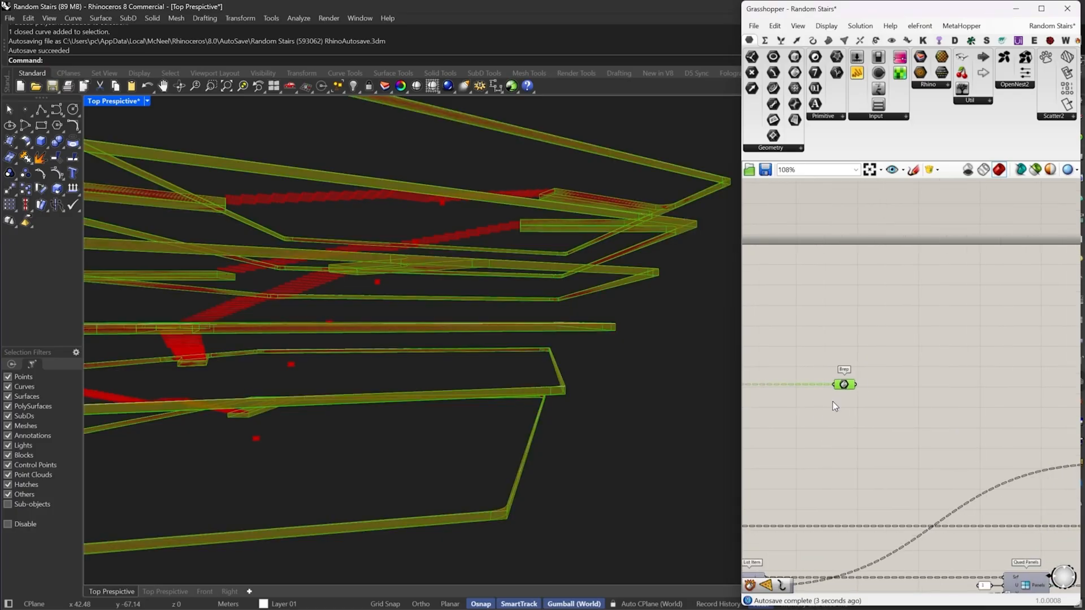
pyautogui.click(884, 371)
pyautogui.moveTo(851, 386); pyautogui.dragTo(918, 387)
pyautogui.scroll(-4, 918, 387)
pyautogui.moveTo(933, 399); pyautogui.dragTo(852, 389, button='right')
pyautogui.moveTo(920, 327); pyautogui.dragTo(808, 488)
pyautogui.click(862, 365)
pyautogui.click(930, 358)
# Turn off the preview of the whole group of upstream components, including those showing the red center points
pyautogui.scroll(-7, 958, 425)
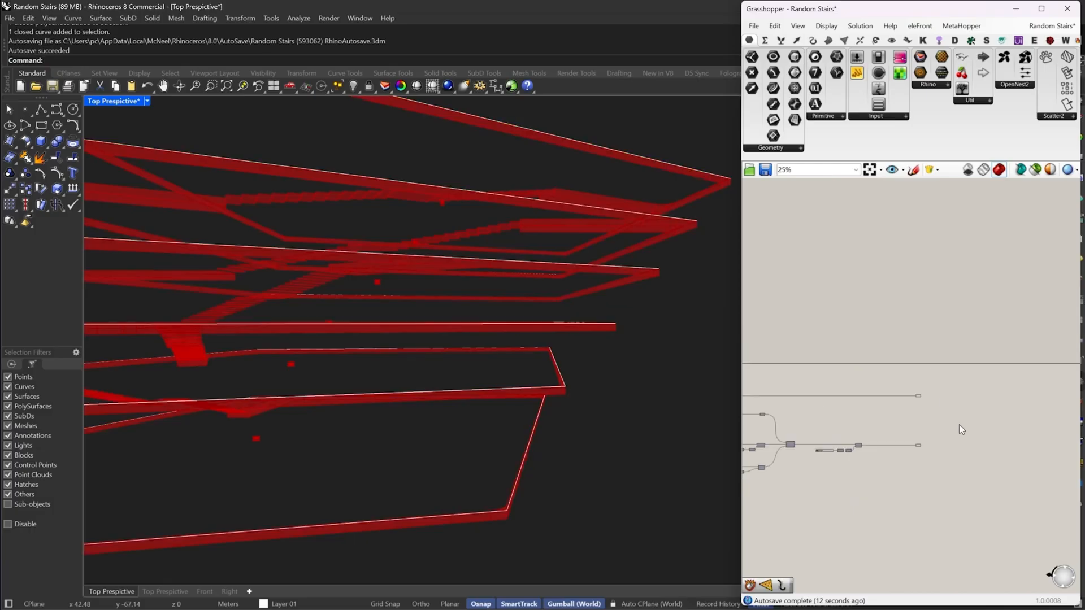
pyautogui.moveTo(808, 466); pyautogui.dragTo(921, 447, button='right')
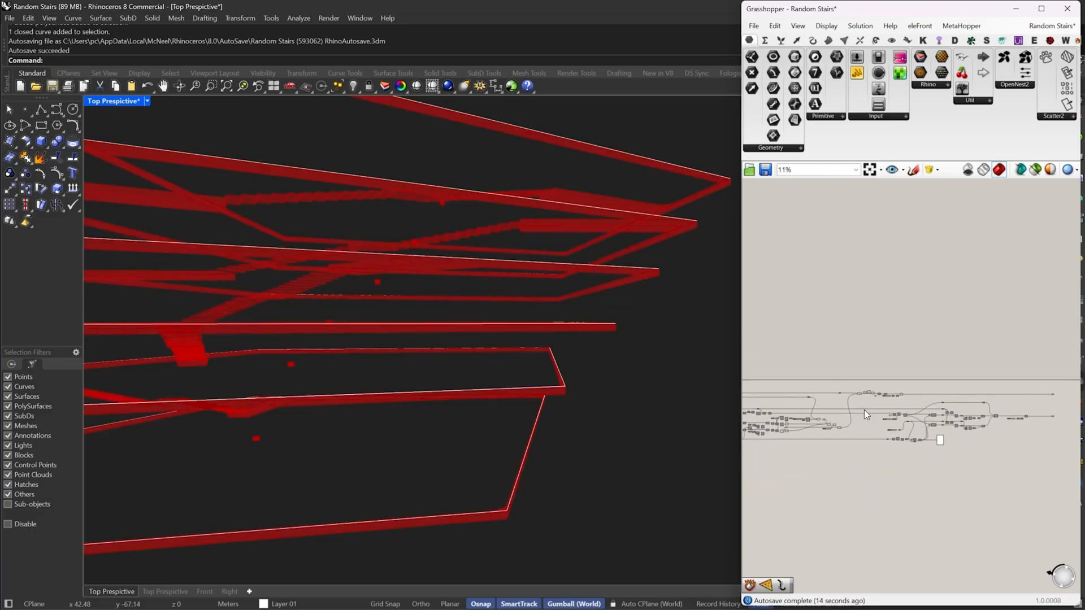
pyautogui.scroll(2, 863, 409)
pyautogui.moveTo(948, 354); pyautogui.dragTo(746, 517)
pyautogui.rightClick(809, 324)
pyautogui.click(826, 342)
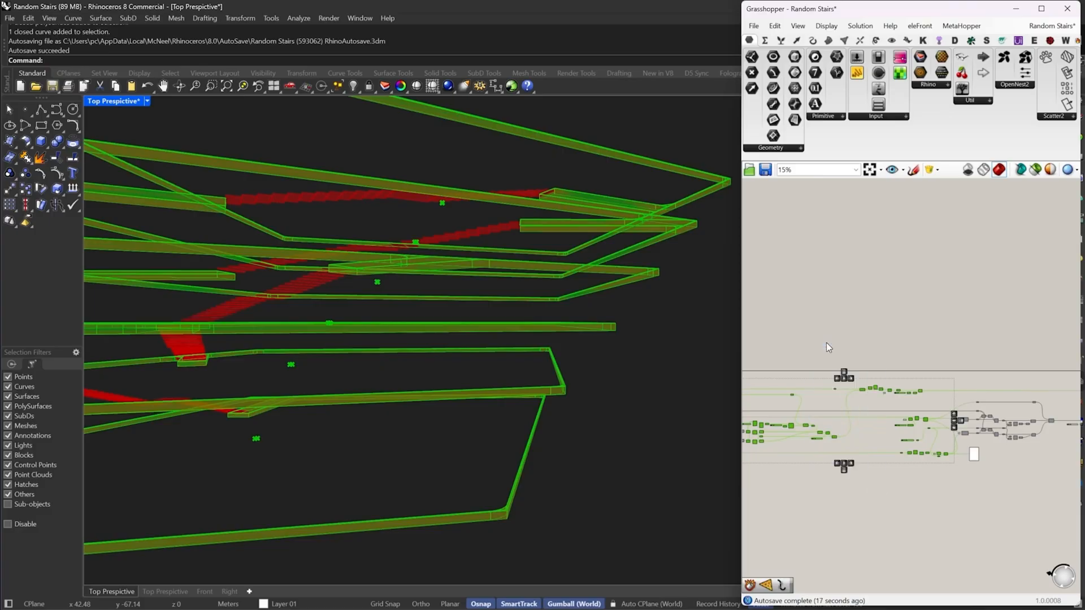
pyautogui.click(791, 453)
# Examine the Join Curves output before Fillet against the floors and stairs, tracing its inputs back to the List Item and Merge components
pyautogui.moveTo(769, 470); pyautogui.dragTo(839, 449, button='right')
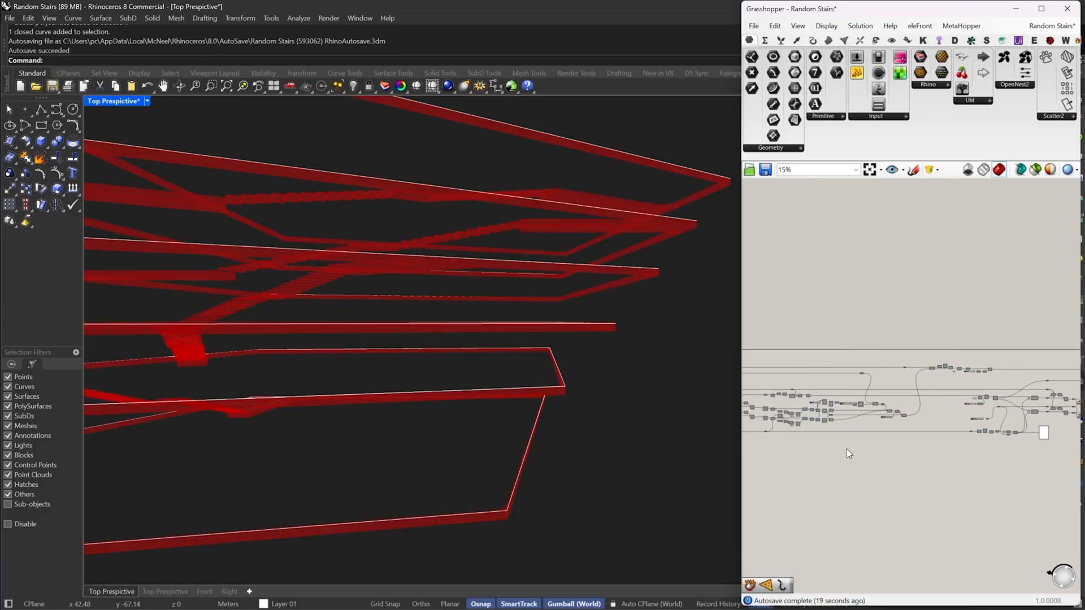
pyautogui.moveTo(395, 345); pyautogui.dragTo(670, 417, button='right')
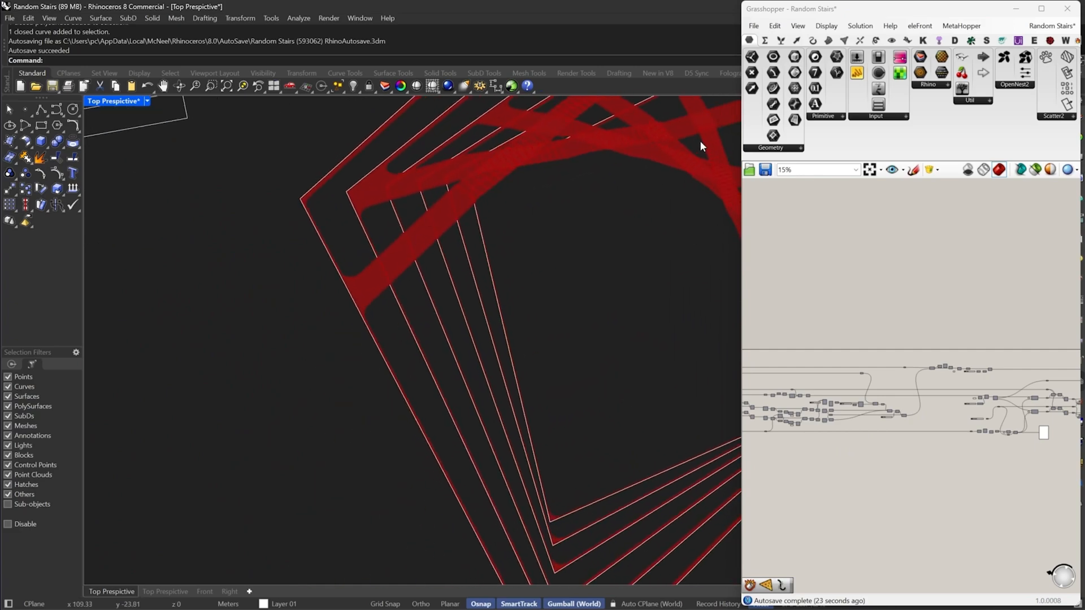
pyautogui.scroll(10, 937, 429)
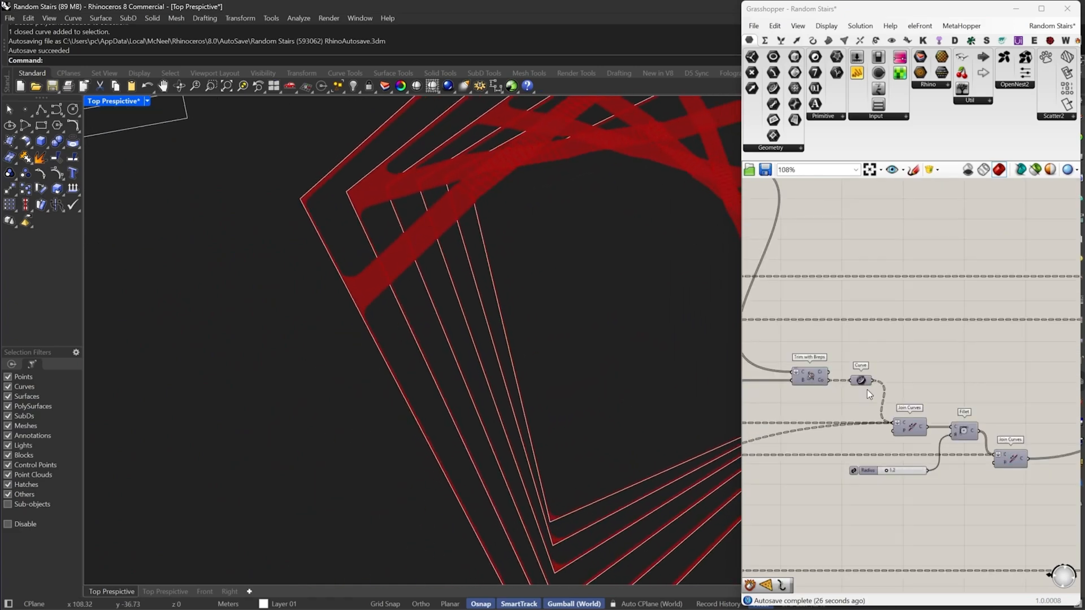
pyautogui.click(918, 430)
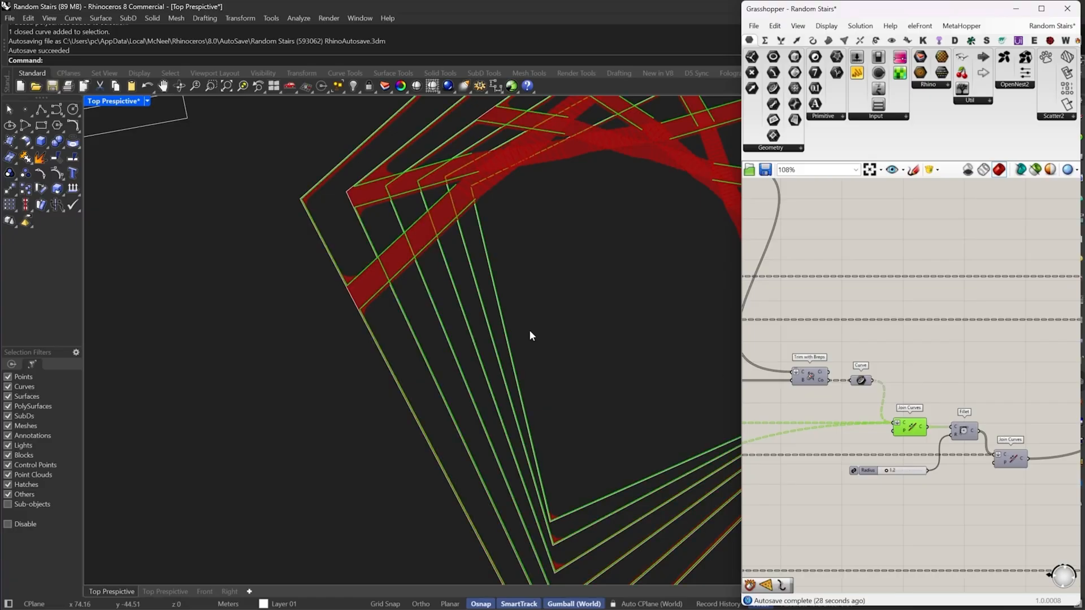
pyautogui.moveTo(529, 330); pyautogui.dragTo(551, 274, button='right')
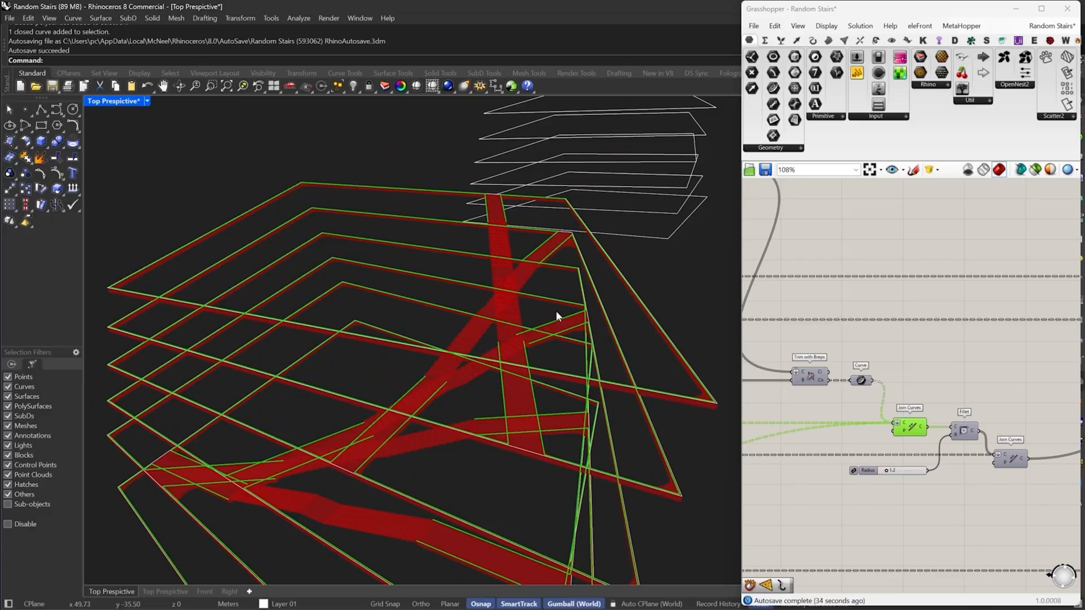
pyautogui.moveTo(946, 398); pyautogui.dragTo(901, 359, button='right')
pyautogui.scroll(-4, 996, 376)
pyautogui.scroll(2, 854, 355)
pyautogui.moveTo(435, 339); pyautogui.dragTo(659, 337, button='right')
pyautogui.moveTo(886, 378); pyautogui.dragTo(974, 383, button='right')
pyautogui.scroll(3, 806, 370)
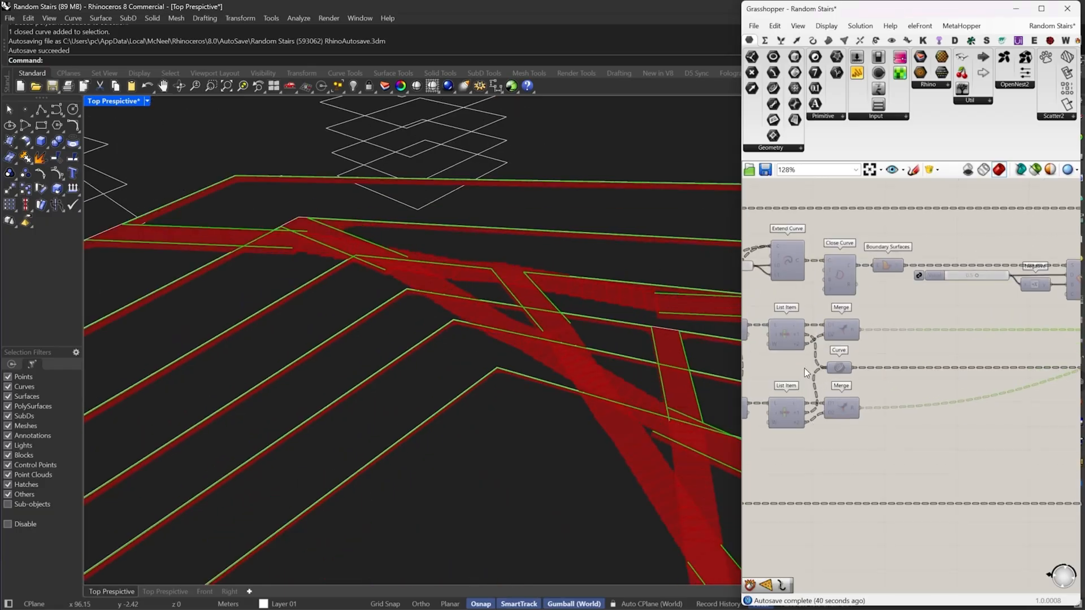
# Add two End Points components, one fed by a curve output from each of the two List Item components
pyautogui.doubleClick(917, 441)
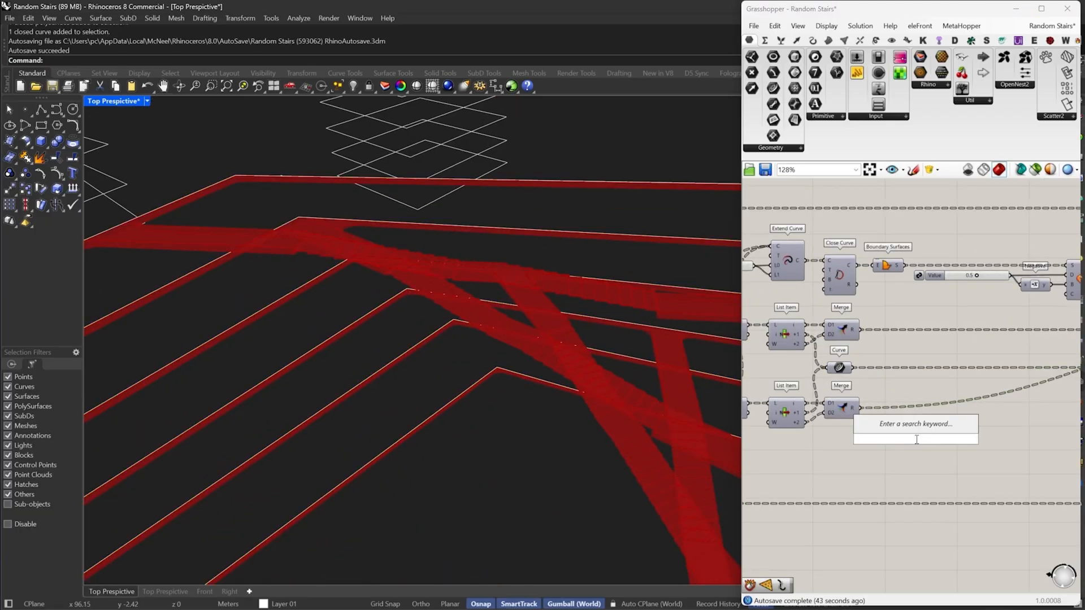
pyautogui.write('men')
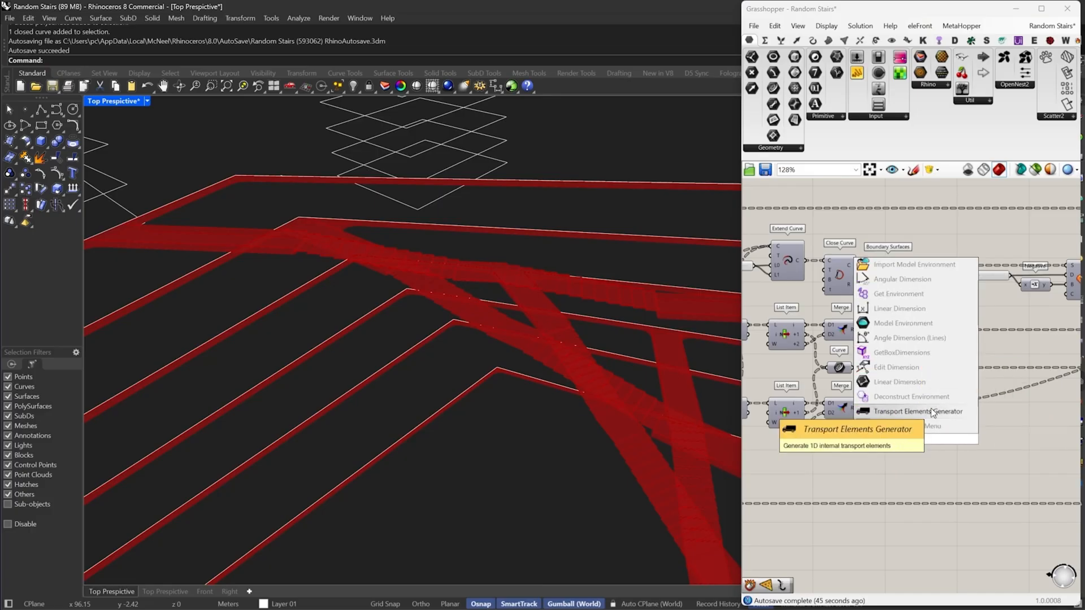
pyautogui.press('BackSpace')
pyautogui.press('BackSpace')
pyautogui.press('BackSpace')
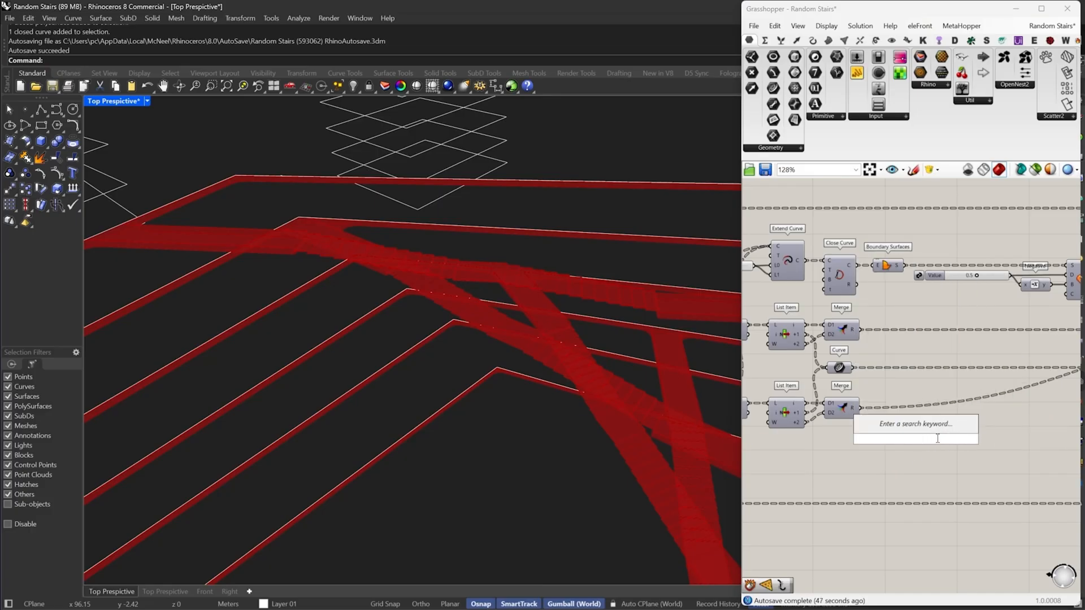
pyautogui.write('end')
pyautogui.click(917, 429)
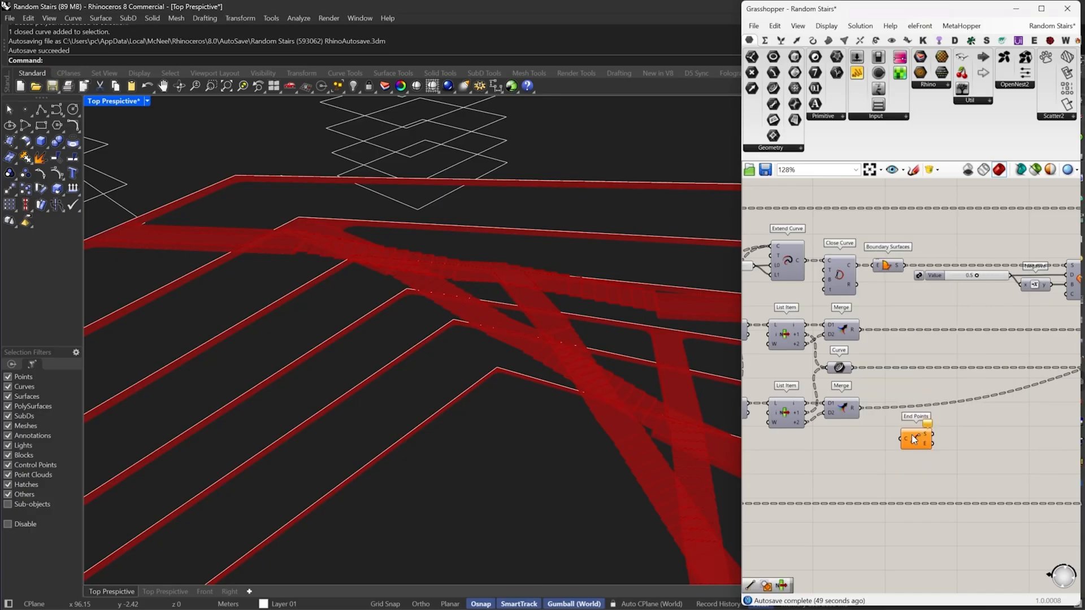
pyautogui.moveTo(916, 445); pyautogui.dragTo(811, 421)
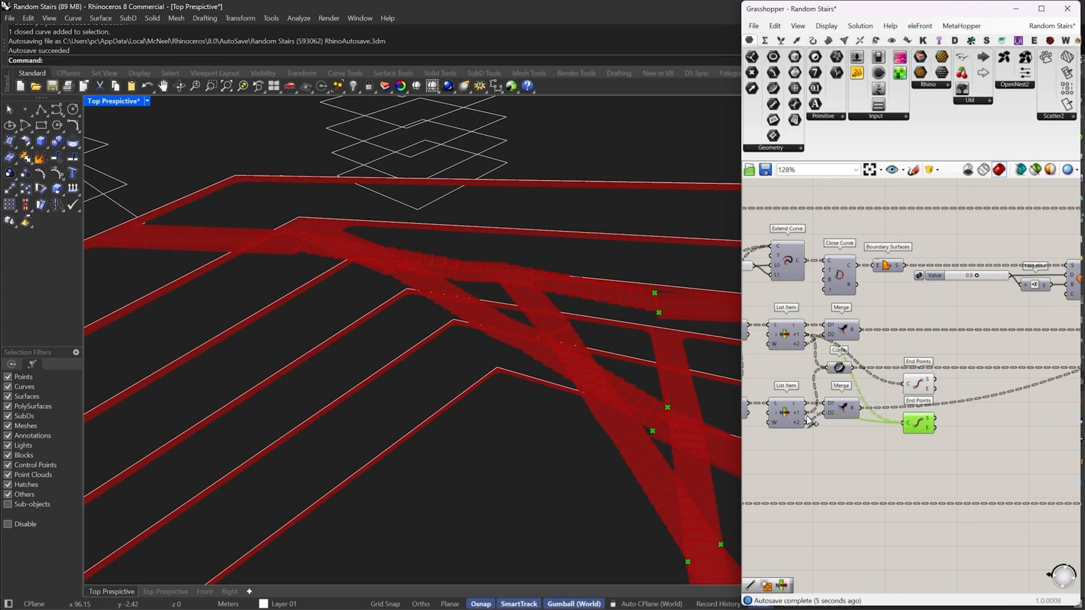
pyautogui.moveTo(956, 448); pyautogui.dragTo(852, 446, button='right')
pyautogui.moveTo(856, 463); pyautogui.dragTo(842, 422)
# Add a Line component with A fed by the upper End Points' S output and B by the lower one's S output
pyautogui.moveTo(920, 424); pyautogui.dragTo(869, 409, button='right')
pyautogui.doubleClick(869, 409)
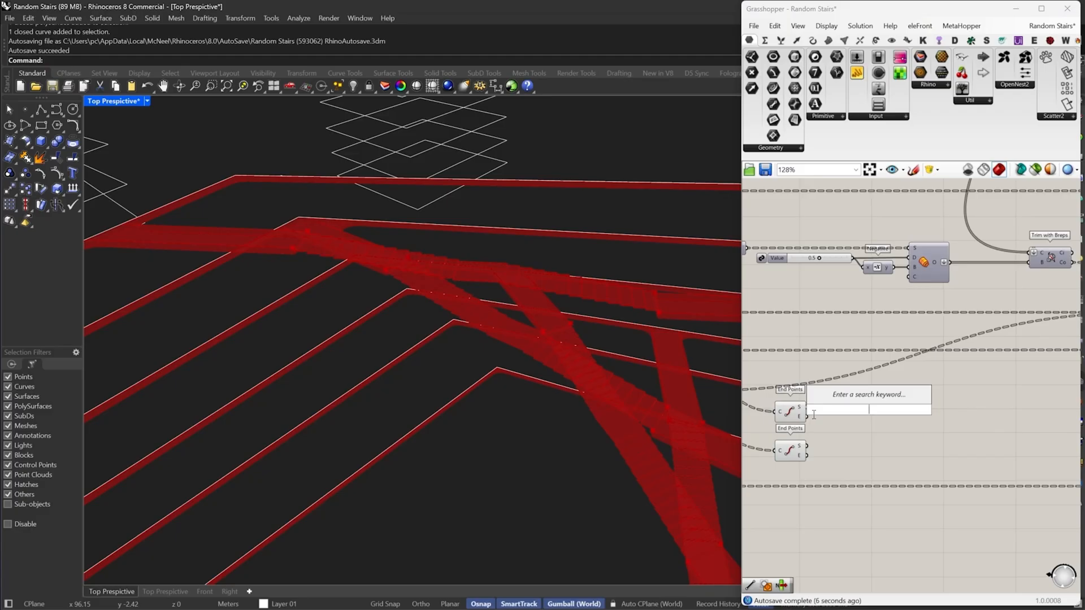
pyautogui.write('line')
pyautogui.click(823, 394)
pyautogui.scroll(3, 830, 416)
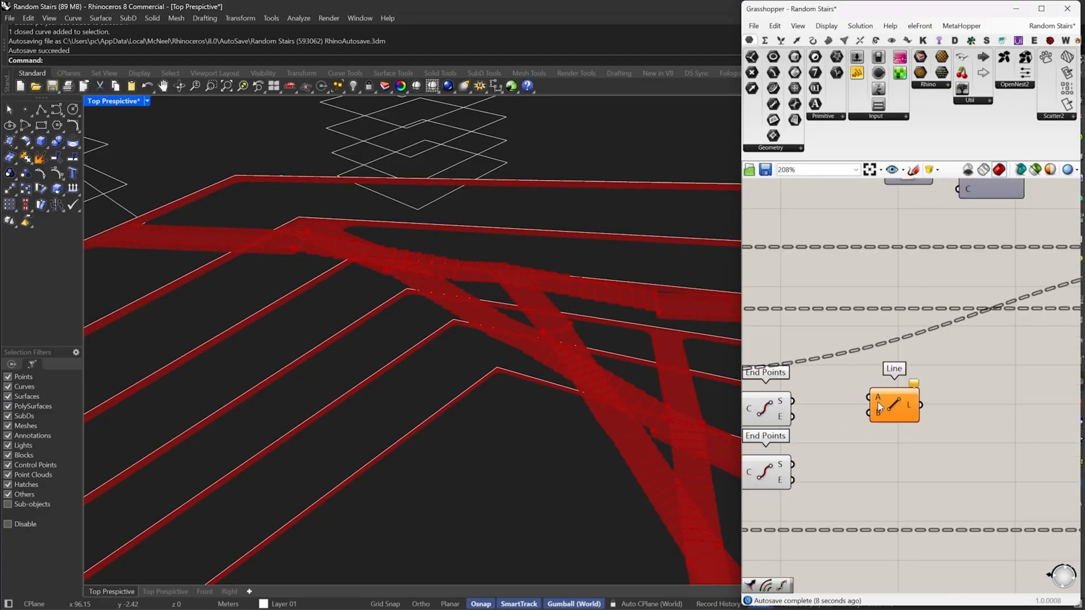
pyautogui.moveTo(869, 398); pyautogui.dragTo(793, 401)
pyautogui.moveTo(897, 409); pyautogui.dragTo(793, 465)
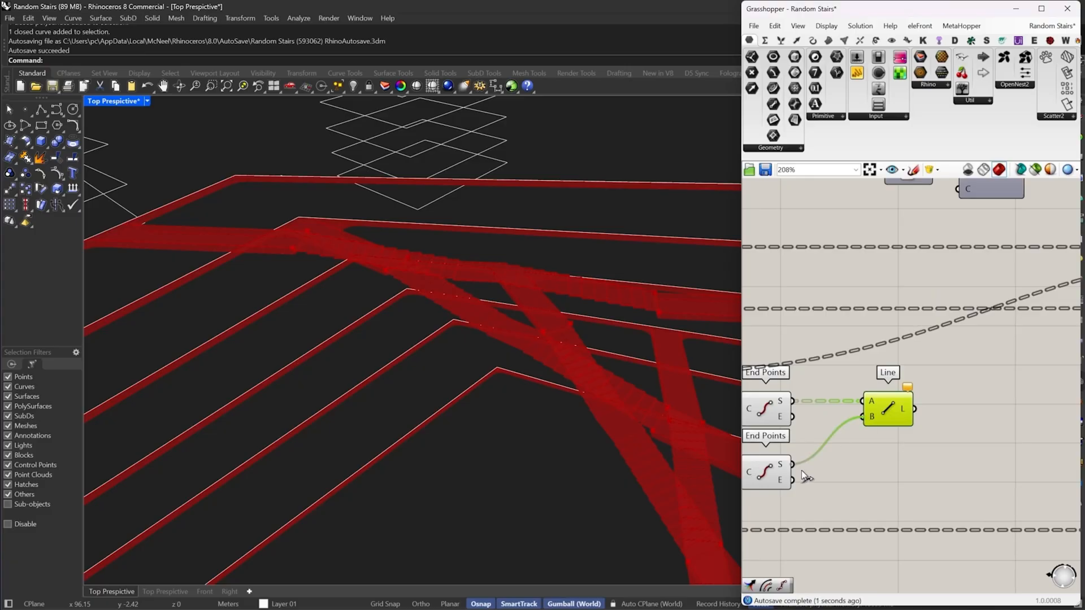
pyautogui.moveTo(595, 425); pyautogui.dragTo(430, 481, button='right')
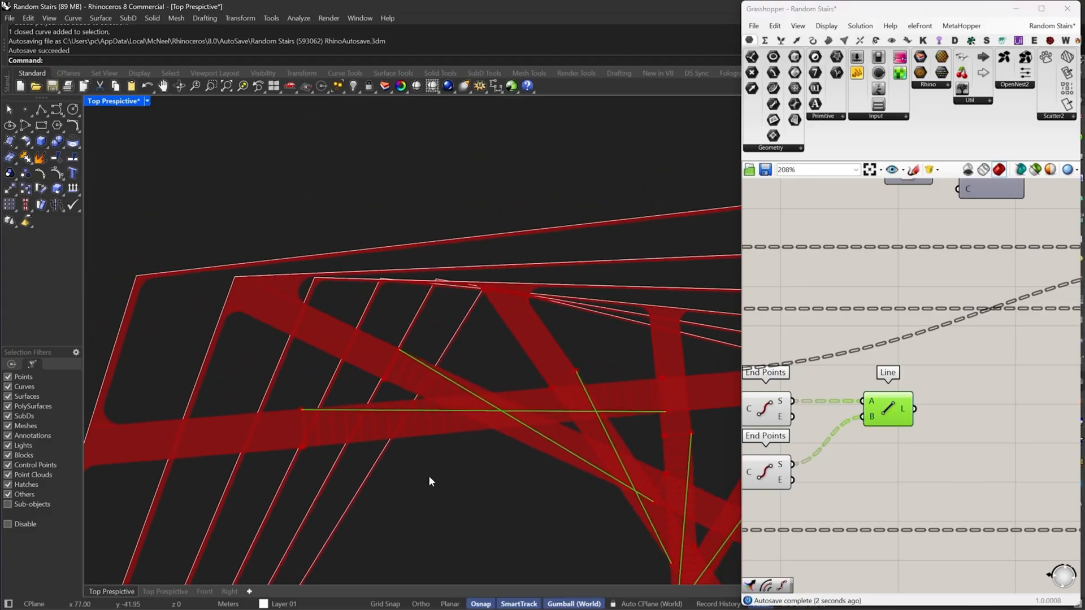
# Rewire the Line's B input to the lower End Points' E output and add a copied Line with A from upper E and B from lower S
pyautogui.moveTo(863, 419); pyautogui.dragTo(792, 479)
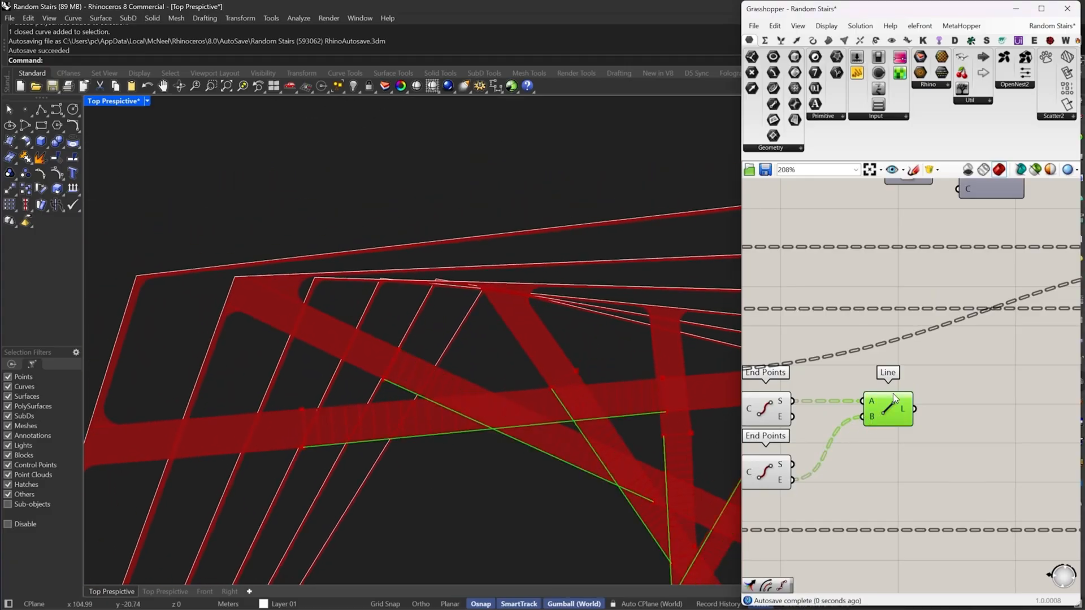
pyautogui.moveTo(894, 405); pyautogui.dragTo(794, 417)
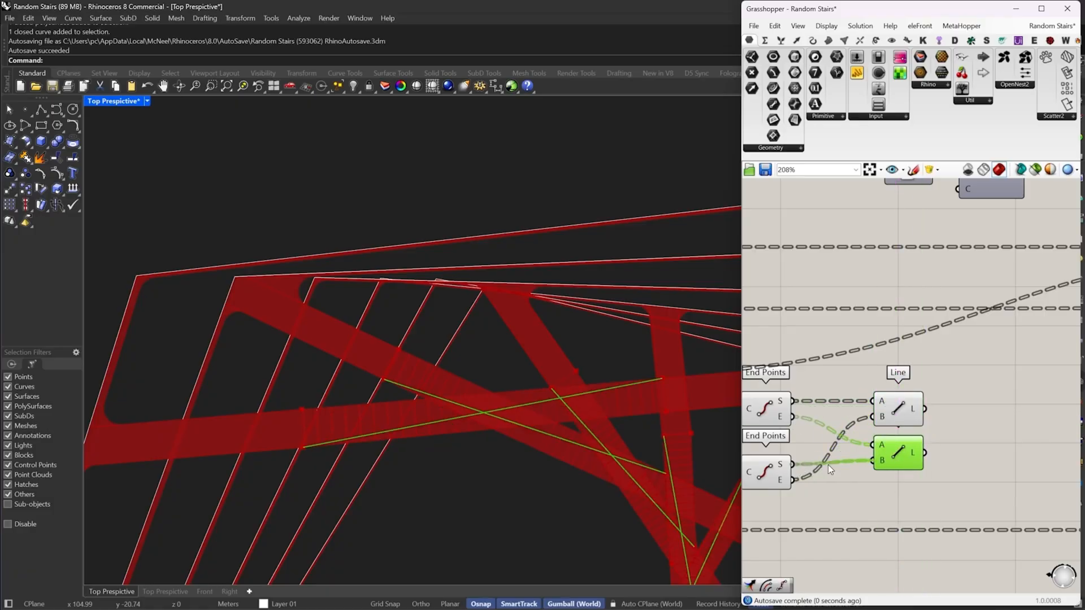
pyautogui.moveTo(934, 479); pyautogui.dragTo(859, 370)
pyautogui.click(954, 456)
pyautogui.click(893, 454)
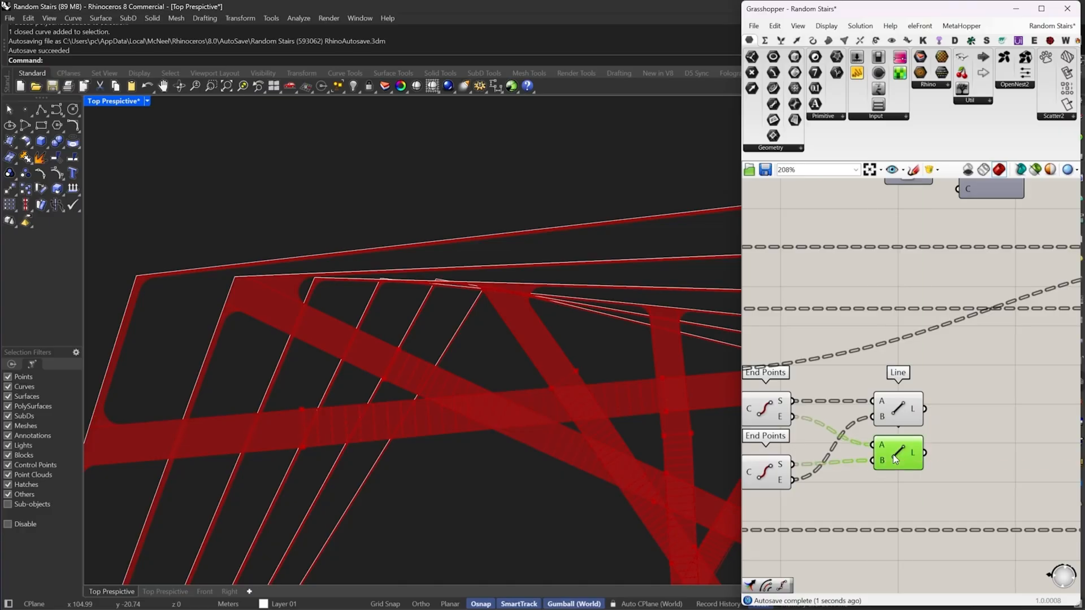
# Add a Merge component with the two Line outputs in D1 and D2, and remove its spare D3 input
pyautogui.moveTo(894, 457); pyautogui.dragTo(831, 442, button='right')
pyautogui.doubleClick(892, 395)
pyautogui.write('m')
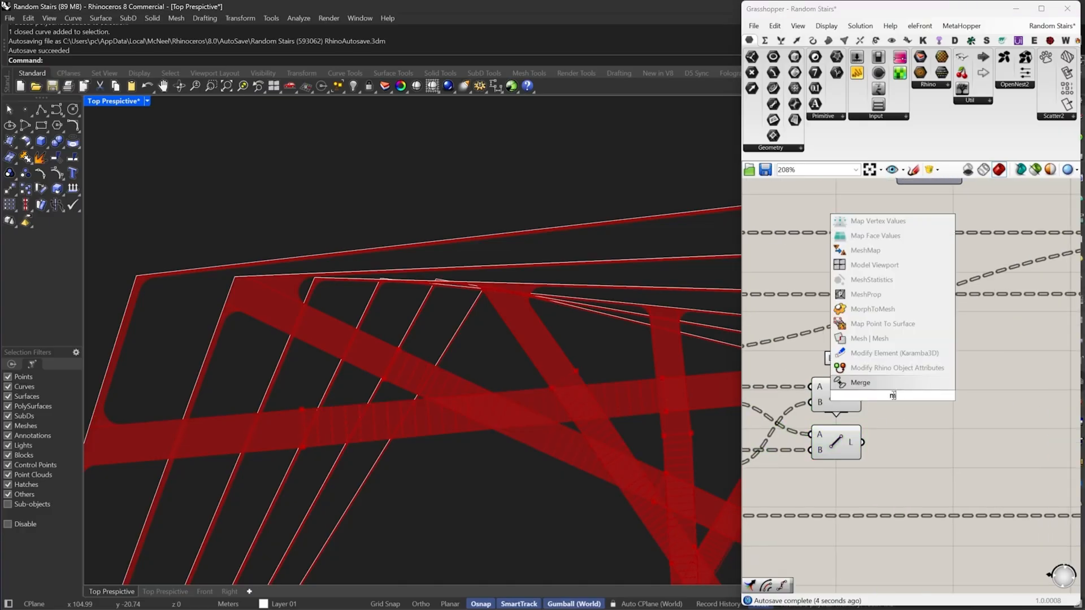
pyautogui.click(862, 383)
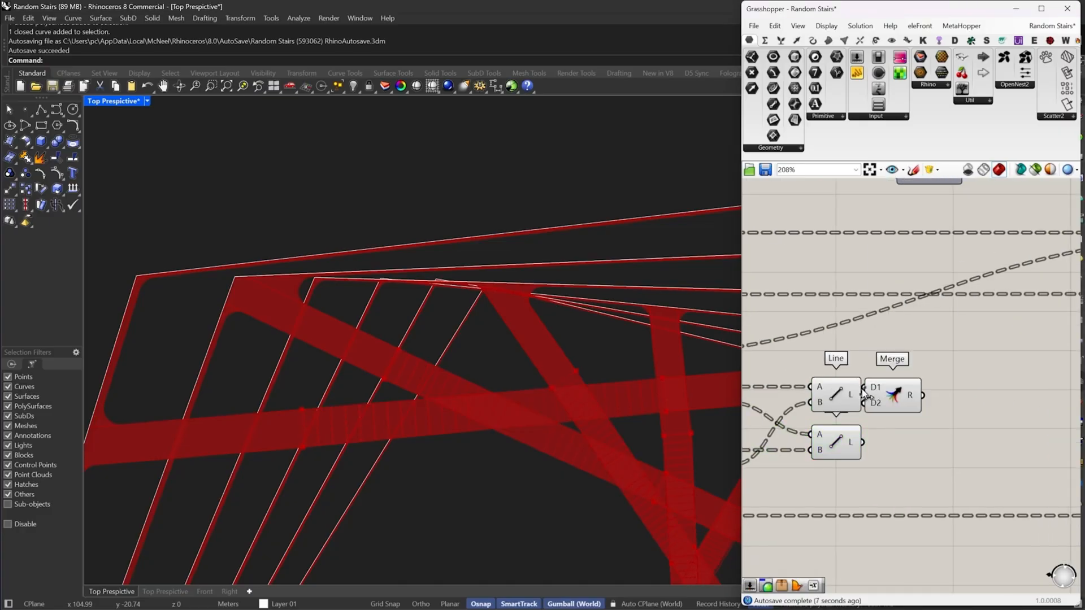
pyautogui.moveTo(888, 401); pyautogui.dragTo(868, 437)
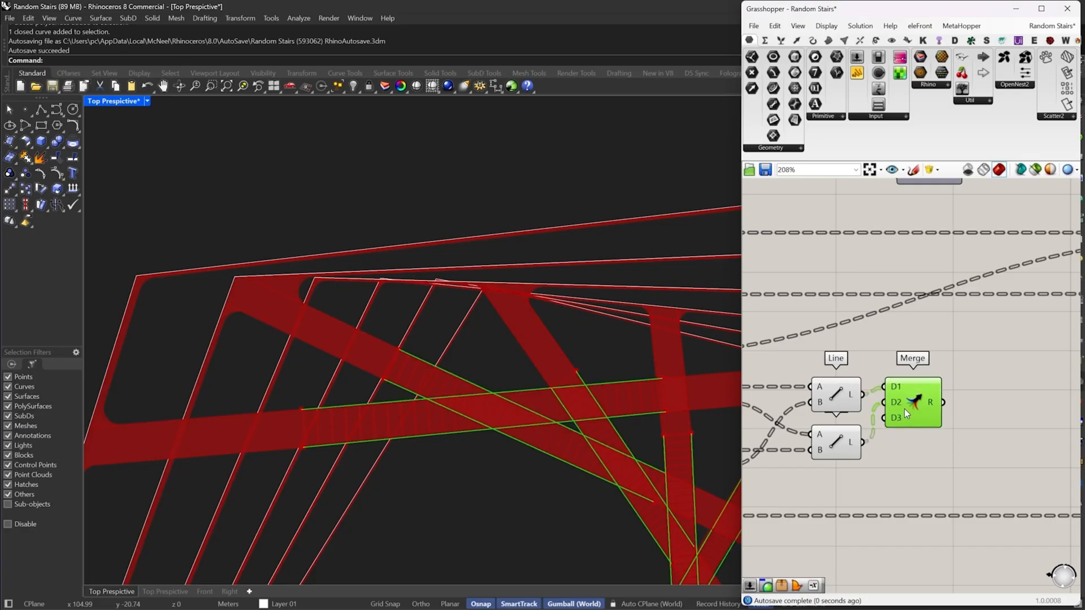
pyautogui.scroll(4, 862, 400)
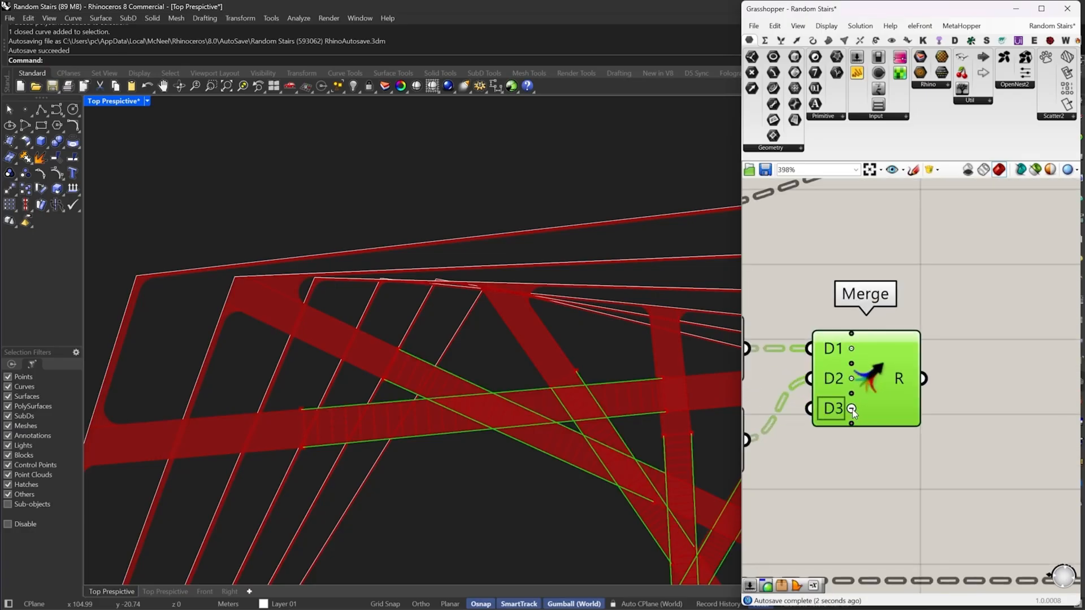
pyautogui.scroll(-4, 852, 408)
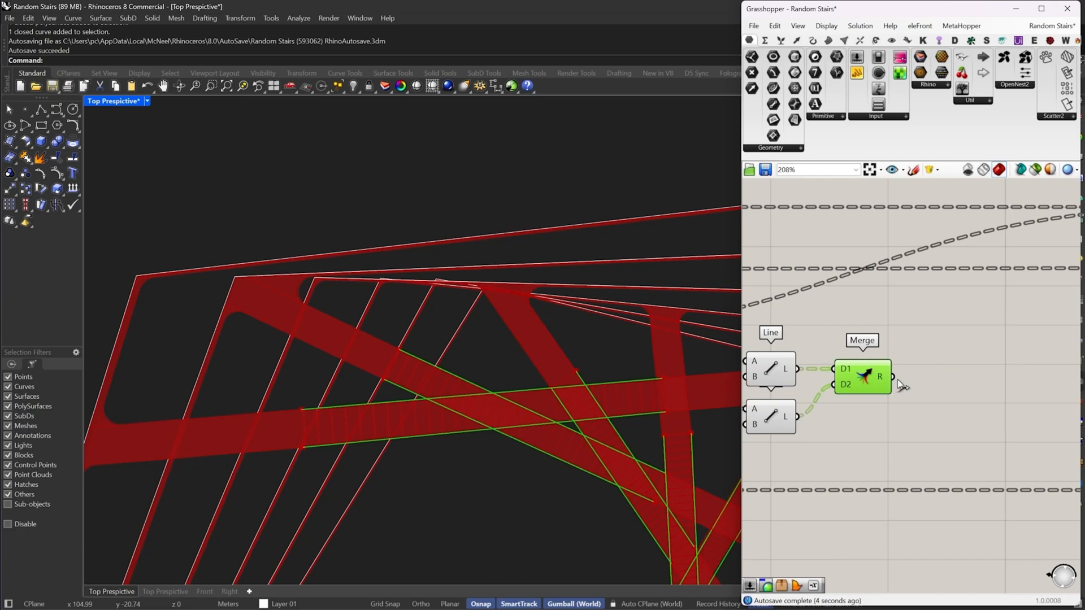
# Add a Join Curves component below the Fillet and its Radius slider, further along the definition
pyautogui.scroll(-3, 898, 379)
pyautogui.moveTo(915, 371); pyautogui.dragTo(783, 363, button='right')
pyautogui.scroll(2, 920, 357)
pyautogui.doubleClick(929, 369)
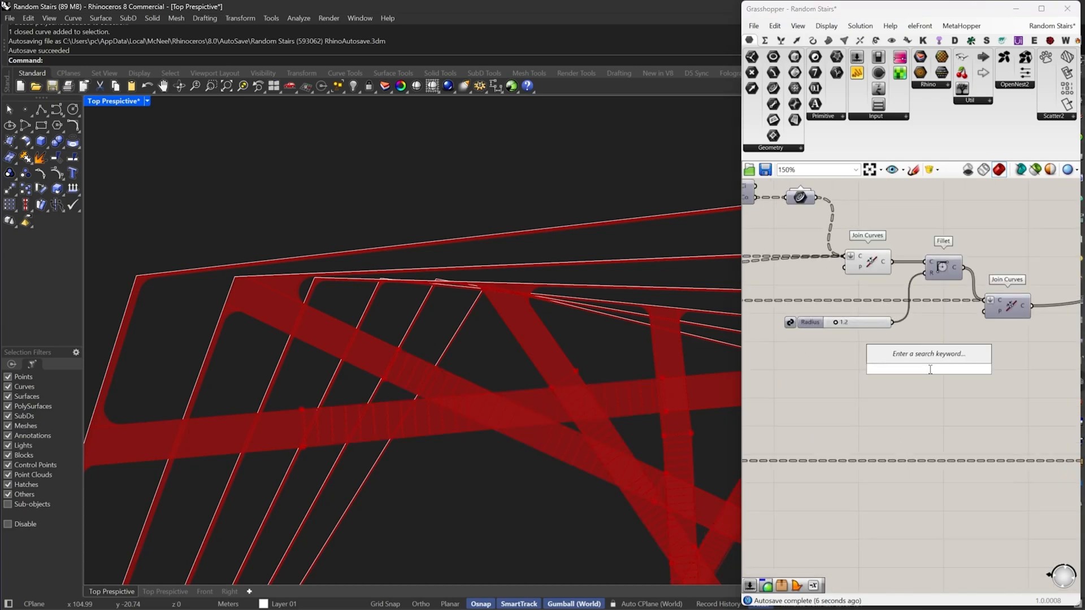
pyautogui.write('joi')
pyautogui.click(903, 317)
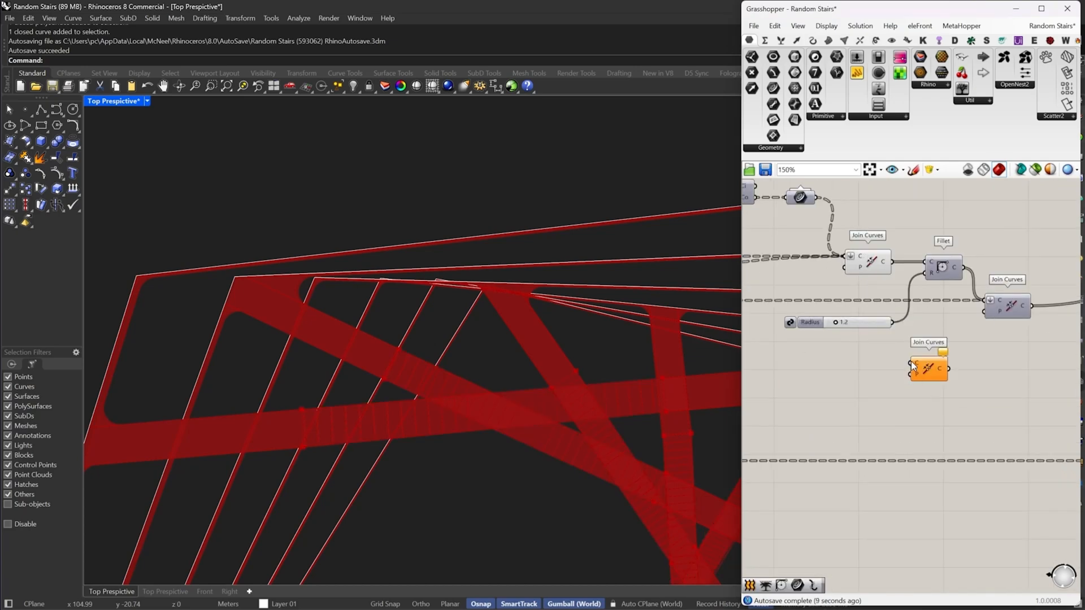
# Wire the existing Join Curves output into the new Join Curves component and flatten its curve input
pyautogui.moveTo(891, 262); pyautogui.dragTo(869, 377)
pyautogui.rightClick(924, 384)
pyautogui.click(955, 460)
pyautogui.moveTo(1062, 387); pyautogui.dragTo(844, 379, button='right')
pyautogui.moveTo(928, 383)
pyautogui.mouseDown()
pyautogui.moveTo(927, 370)
pyautogui.moveTo(936, 381)
pyautogui.mouseUp()
pyautogui.moveTo(940, 336); pyautogui.dragTo(881, 348, button='right')
# Move the Fillet component away from the Join Curves component and duplicate it for the second set of joined curves
pyautogui.moveTo(984, 250); pyautogui.dragTo(883, 339)
pyautogui.moveTo(887, 276); pyautogui.dragTo(1007, 400)
pyautogui.click(1010, 275)
pyautogui.hotkey('ctrl', 'c')
pyautogui.hotkey('ctrl', 'v')
# Insert a relay in the radius wire and route it to both Fillet components, in line with the Radius slider
pyautogui.doubleClick(873, 338)
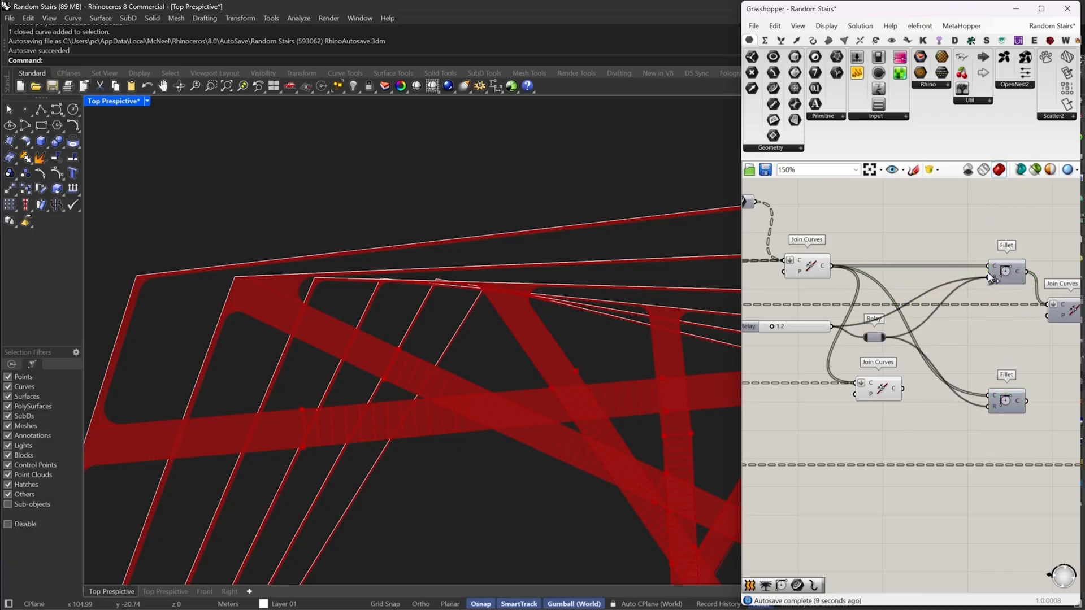
pyautogui.moveTo(990, 277); pyautogui.dragTo(991, 276)
pyautogui.moveTo(869, 338); pyautogui.dragTo(884, 327)
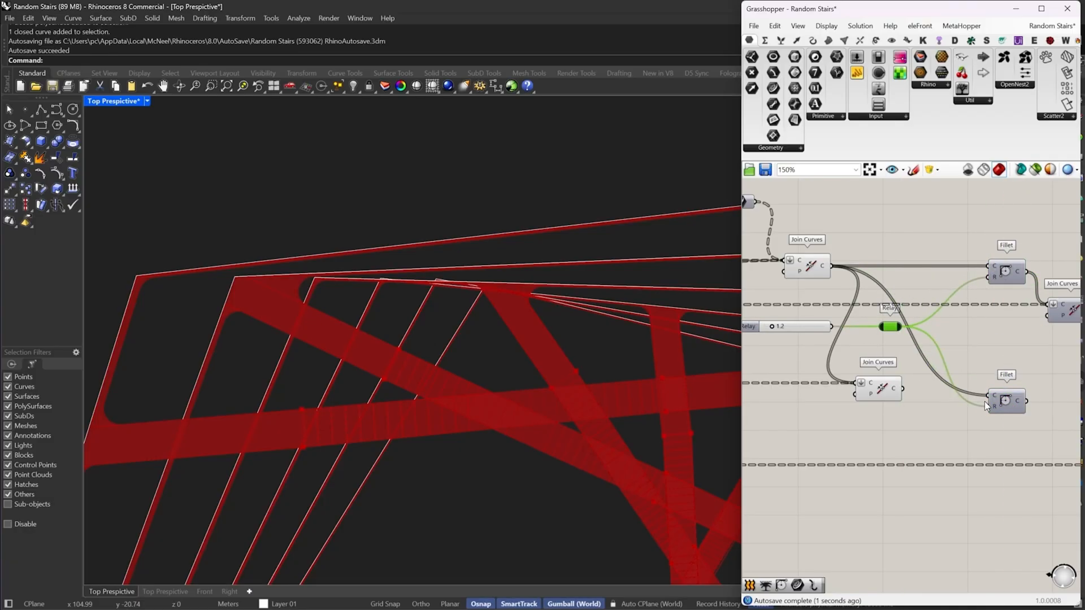
# Feed the lower Join Curves output into the duplicated Fillet, turn on its preview, and inspect the filleted edges in the model
pyautogui.moveTo(904, 390); pyautogui.dragTo(903, 390)
pyautogui.moveTo(1003, 406); pyautogui.dragTo(997, 399)
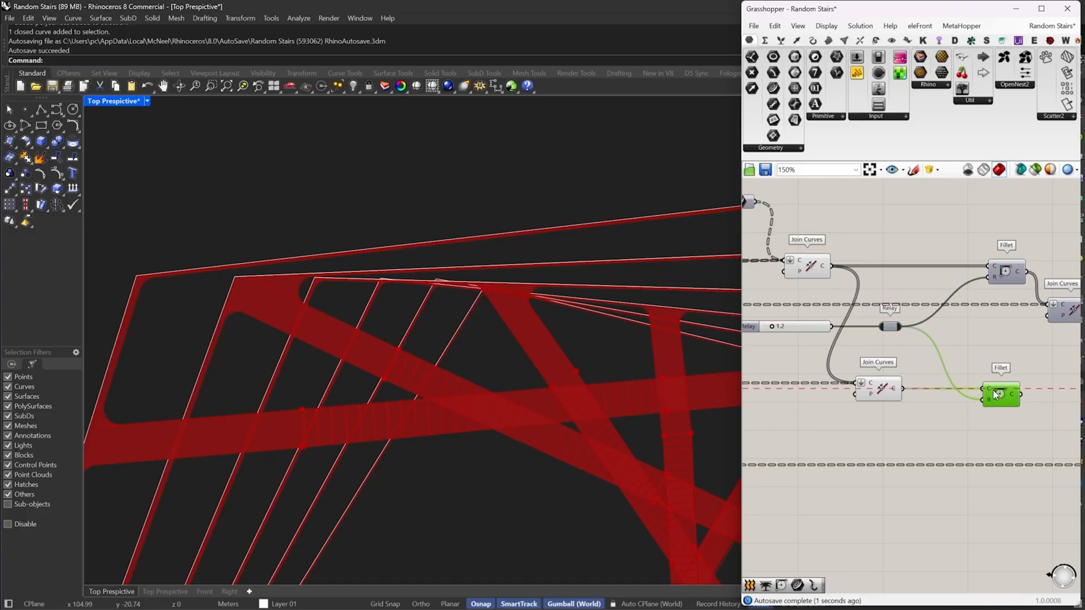
pyautogui.moveTo(991, 389); pyautogui.dragTo(915, 387, button='right')
pyautogui.middleClick(925, 344)
pyautogui.click(933, 347)
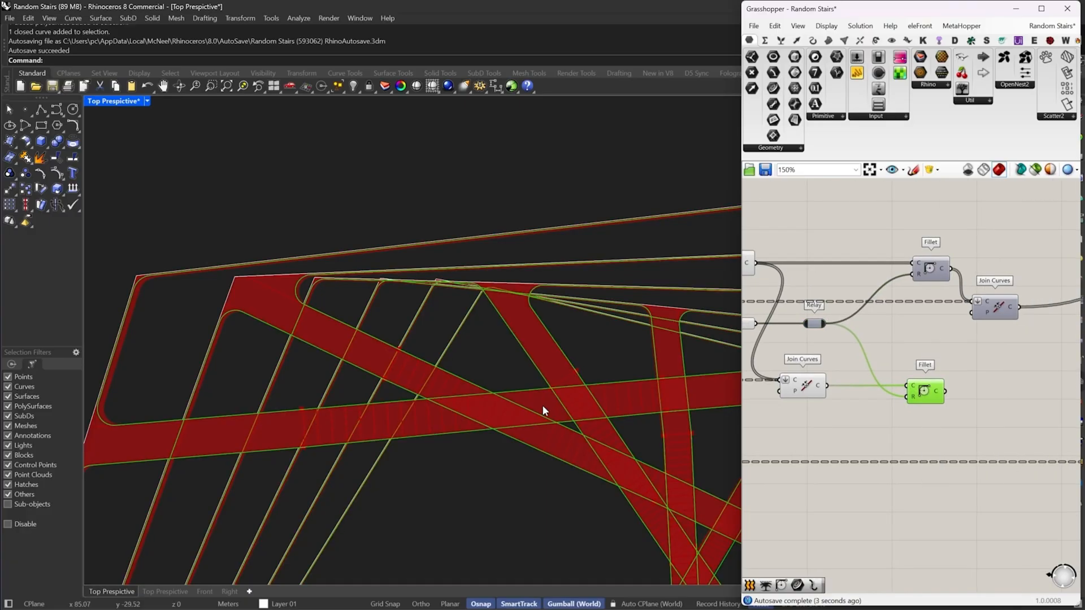
pyautogui.moveTo(542, 404); pyautogui.dragTo(404, 272, button='right')
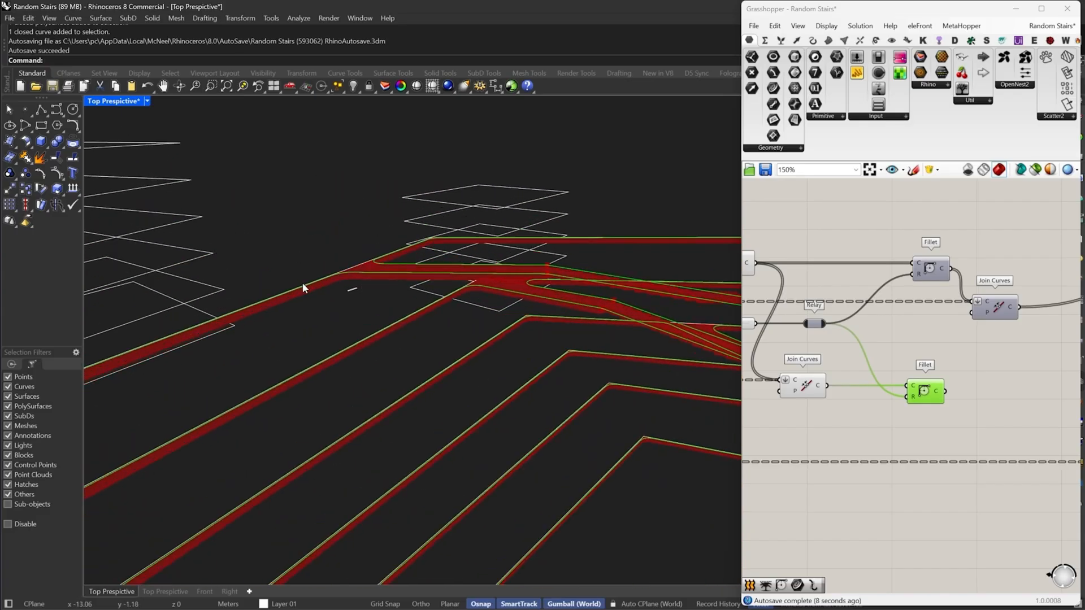
pyautogui.scroll(5, 545, 270)
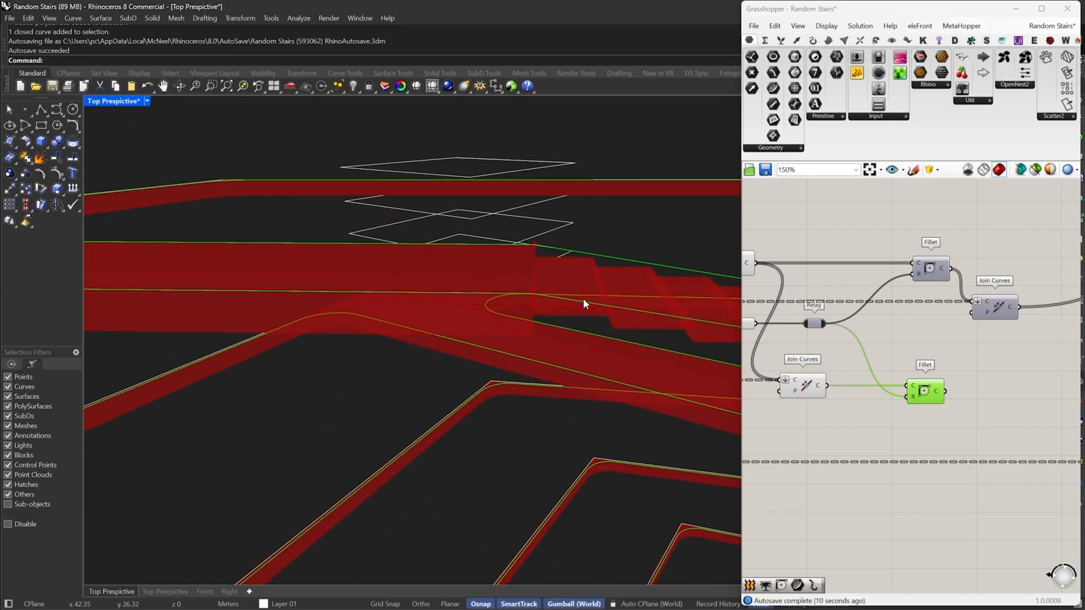
pyautogui.moveTo(338, 281); pyautogui.dragTo(563, 267, button='right')
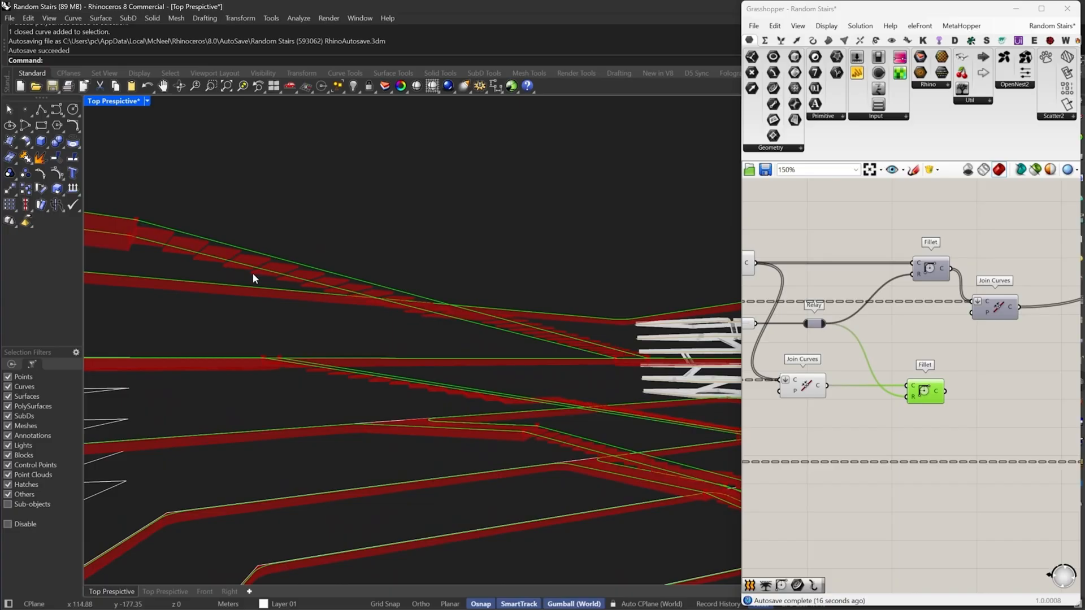
pyautogui.moveTo(612, 345); pyautogui.dragTo(632, 293, button='right')
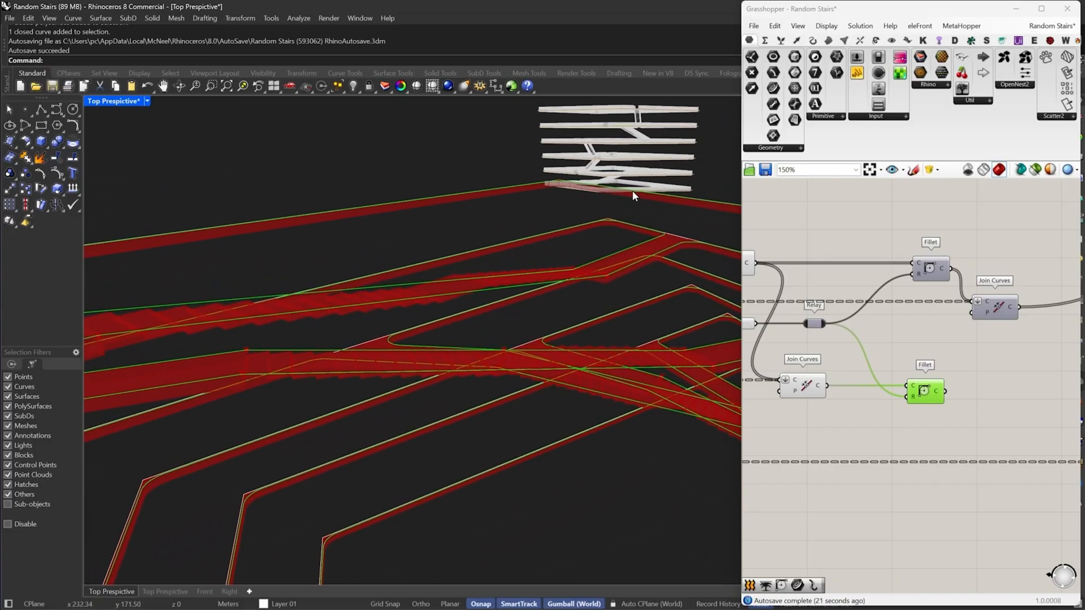
# Turn off the preview of the components feeding the duplicated Fillet
pyautogui.moveTo(935, 362); pyautogui.dragTo(843, 382, button='right')
pyautogui.click(905, 386)
pyautogui.scroll(-5, 969, 397)
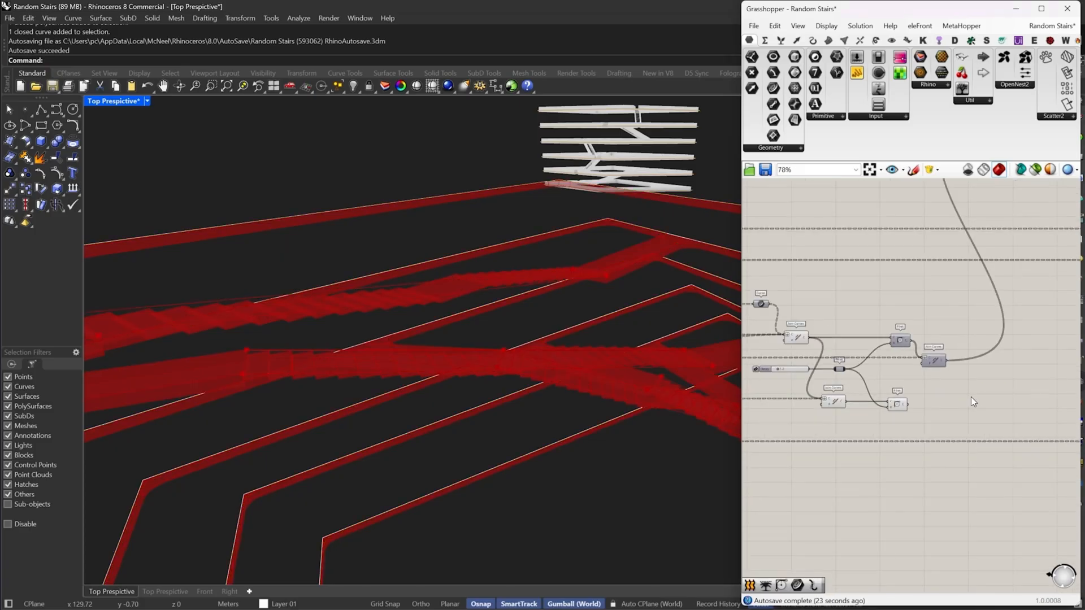
pyautogui.moveTo(883, 478); pyautogui.dragTo(566, 253)
pyautogui.middleClick(845, 267)
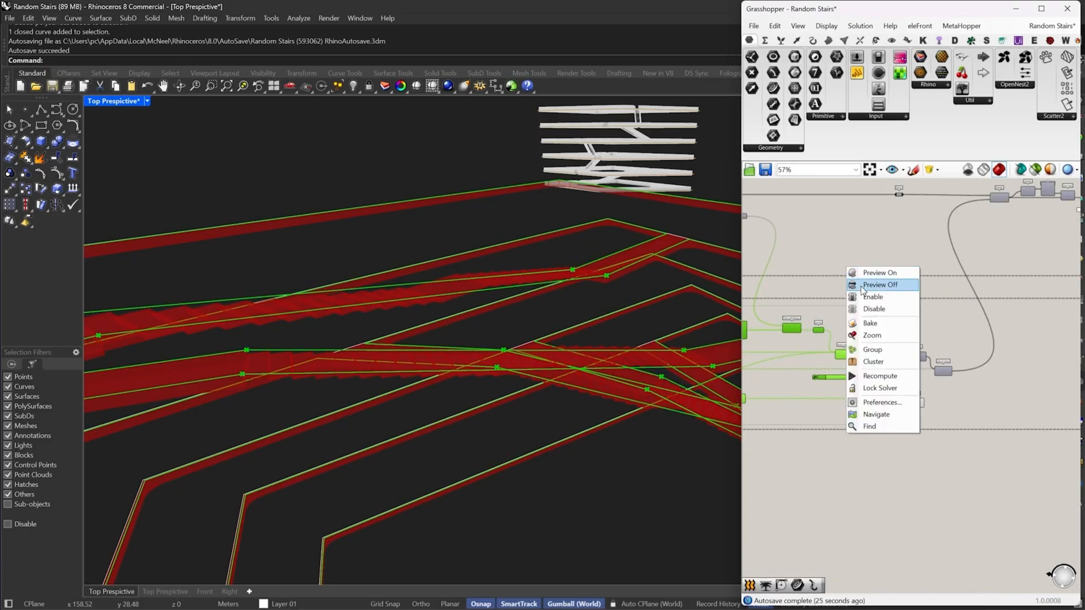
pyautogui.click(861, 286)
# Add a Curve parameter, wire the duplicated Fillet's output into it, and align the two
pyautogui.moveTo(906, 337); pyautogui.dragTo(807, 362, button='right')
pyautogui.scroll(3, 825, 419)
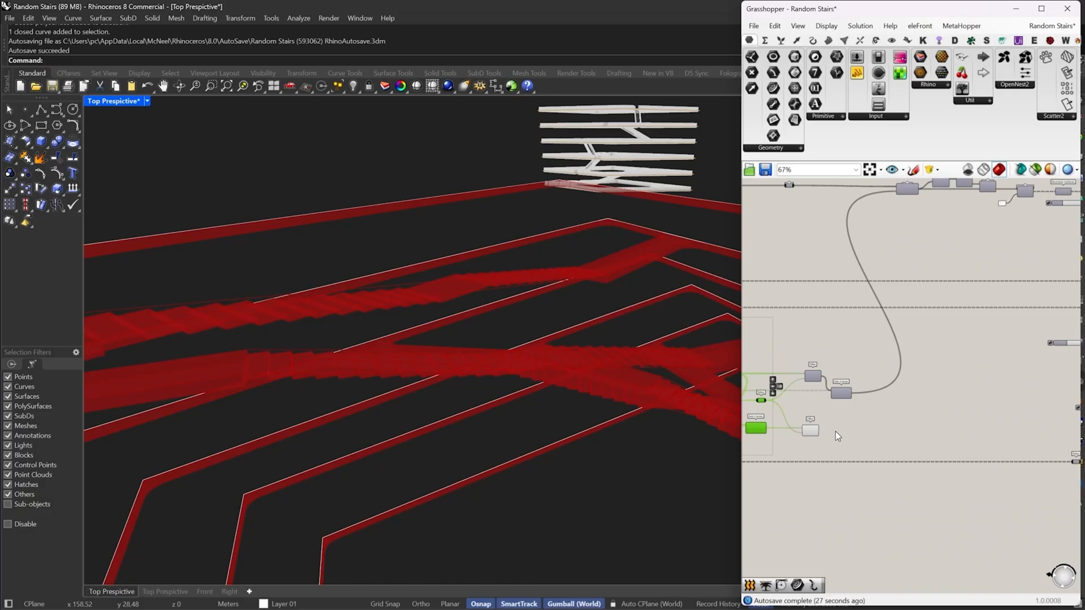
pyautogui.moveTo(826, 459); pyautogui.dragTo(796, 299)
pyautogui.click(849, 306)
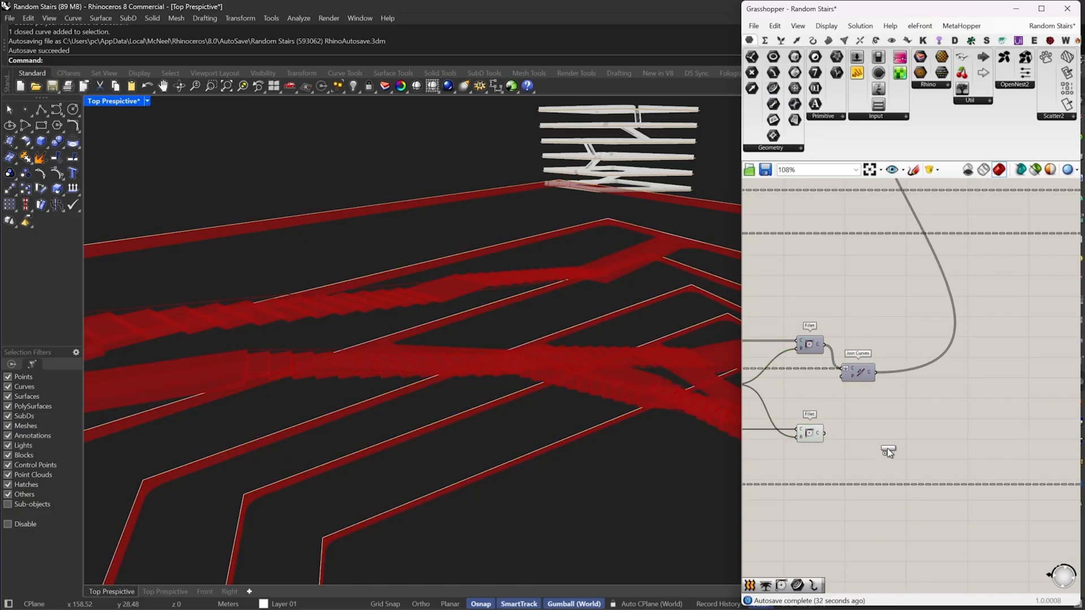
pyautogui.moveTo(887, 448); pyautogui.dragTo(887, 449)
pyautogui.moveTo(877, 447); pyautogui.dragTo(835, 432)
pyautogui.click(886, 449)
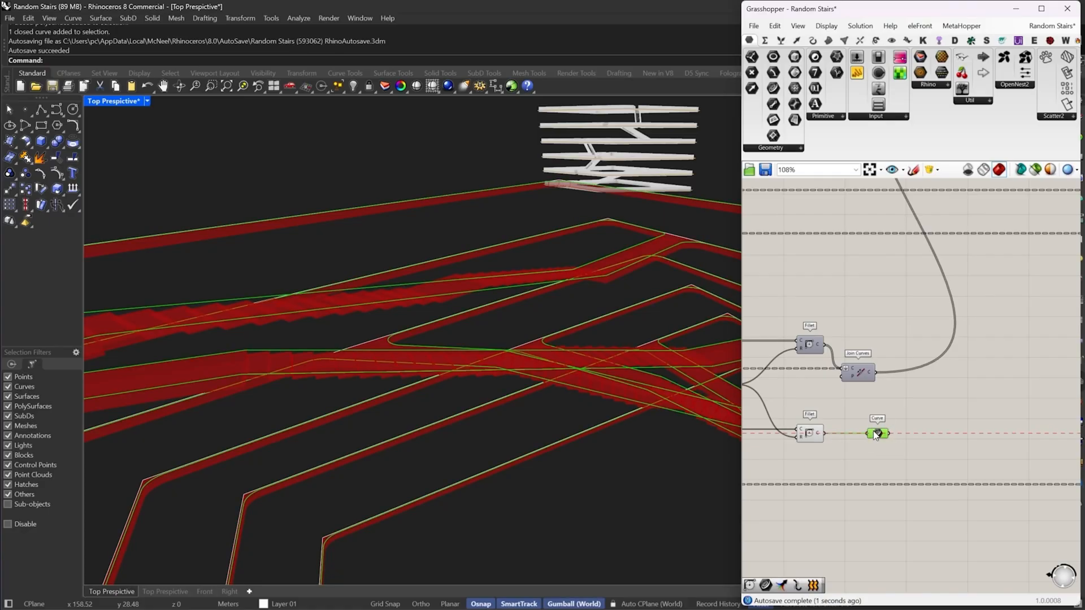
# Turn off the preview of the duplicated Fillet and its Join Curves, leaving the Curve parameter's preview on
pyautogui.moveTo(841, 437); pyautogui.dragTo(936, 442, button='right')
pyautogui.moveTo(930, 454); pyautogui.dragTo(706, 299)
pyautogui.rightClick(840, 270)
pyautogui.click(850, 288)
pyautogui.click(893, 267)
# Move the Curve parameter above the upper component row and insert a relay in its wire
pyautogui.moveTo(971, 438); pyautogui.dragTo(888, 433, button='right')
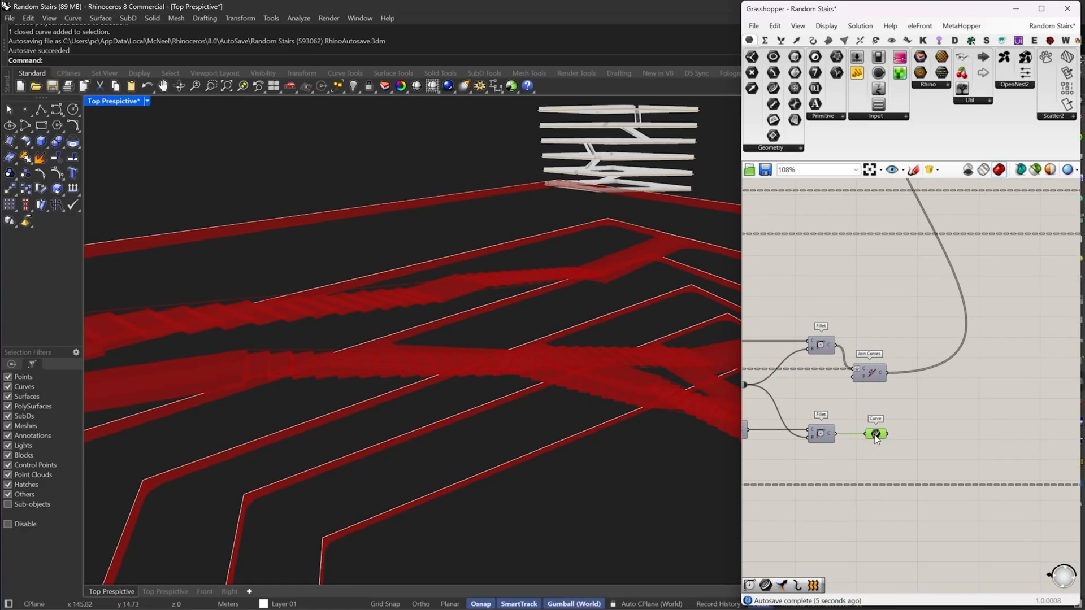
pyautogui.scroll(-3, 876, 440)
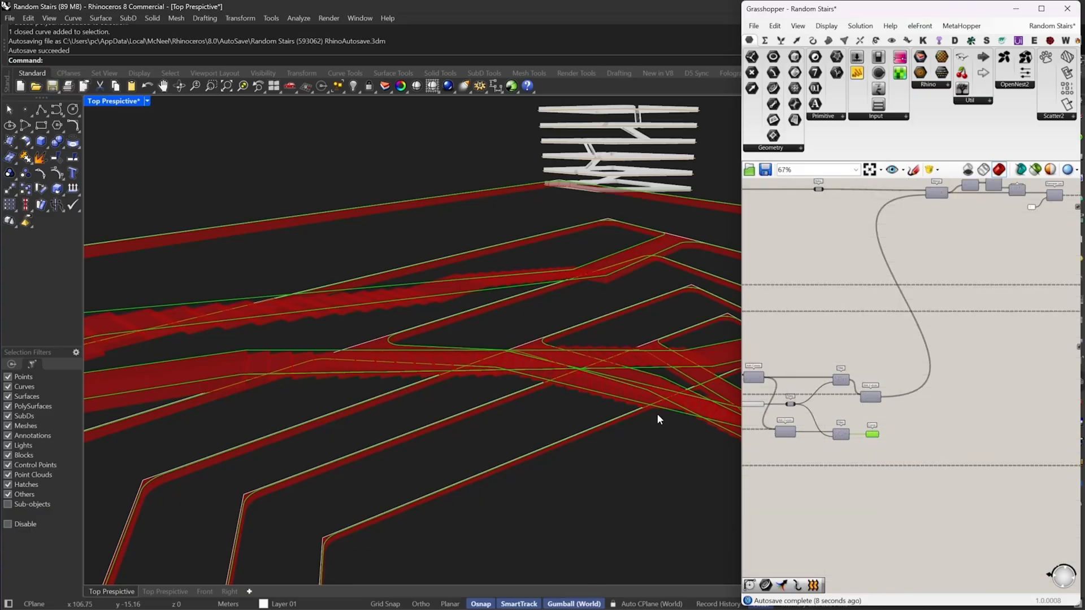
pyautogui.scroll(-4, 818, 422)
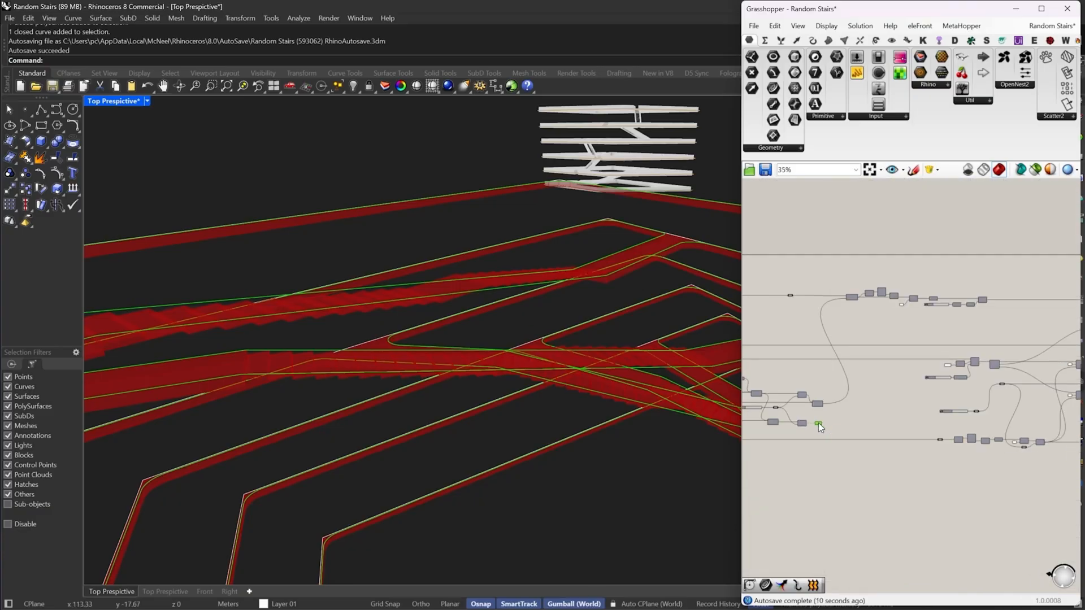
pyautogui.moveTo(819, 423); pyautogui.dragTo(870, 265)
pyautogui.click(845, 270)
pyautogui.scroll(2, 876, 264)
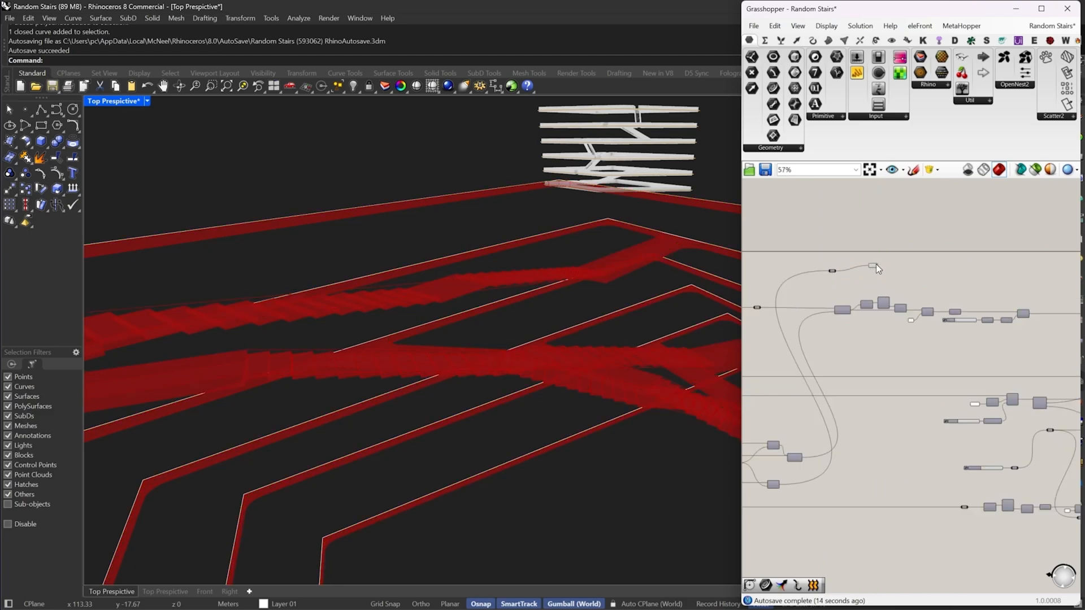
# Move the Curve parameter to the far end of the definition, aligned above the Brep parameter
pyautogui.scroll(2, 875, 263)
pyautogui.click(888, 279)
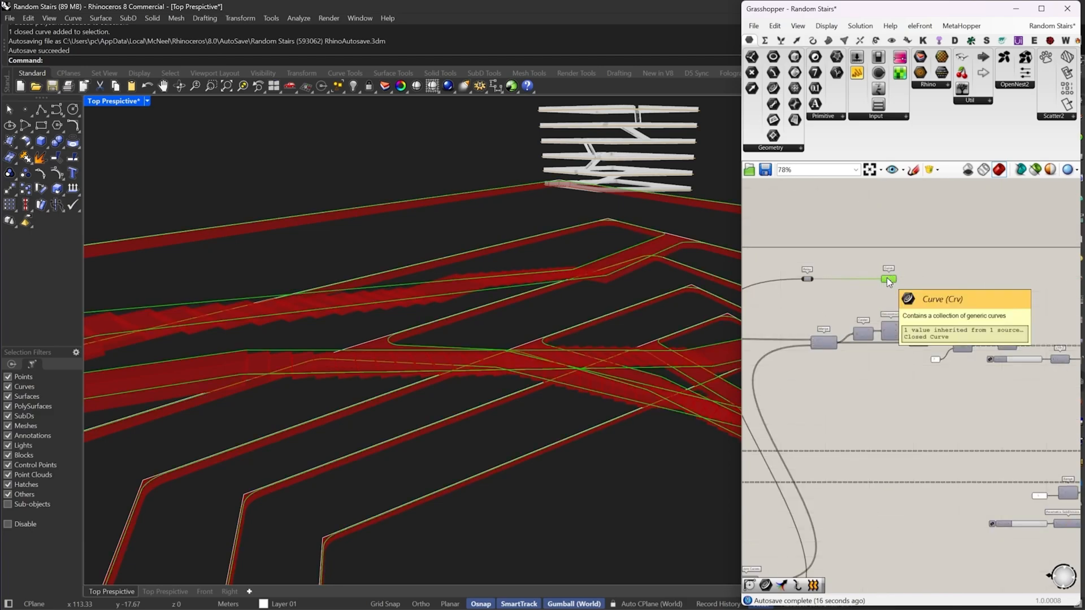
pyautogui.moveTo(887, 278); pyautogui.dragTo(1083, 279)
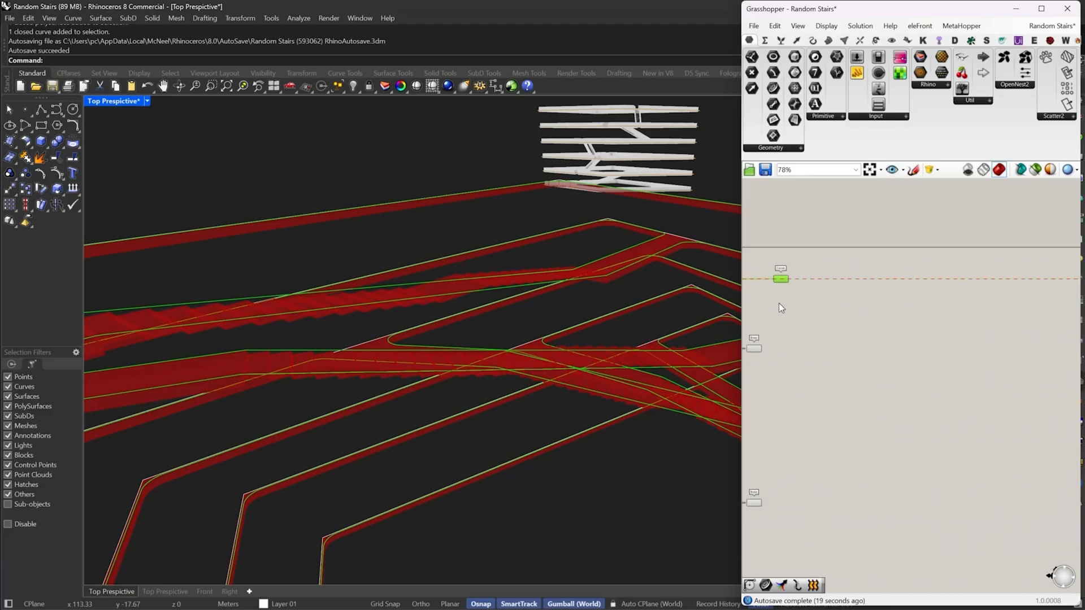
pyautogui.moveTo(973, 340); pyautogui.dragTo(992, 315, button='right')
pyautogui.click(992, 314)
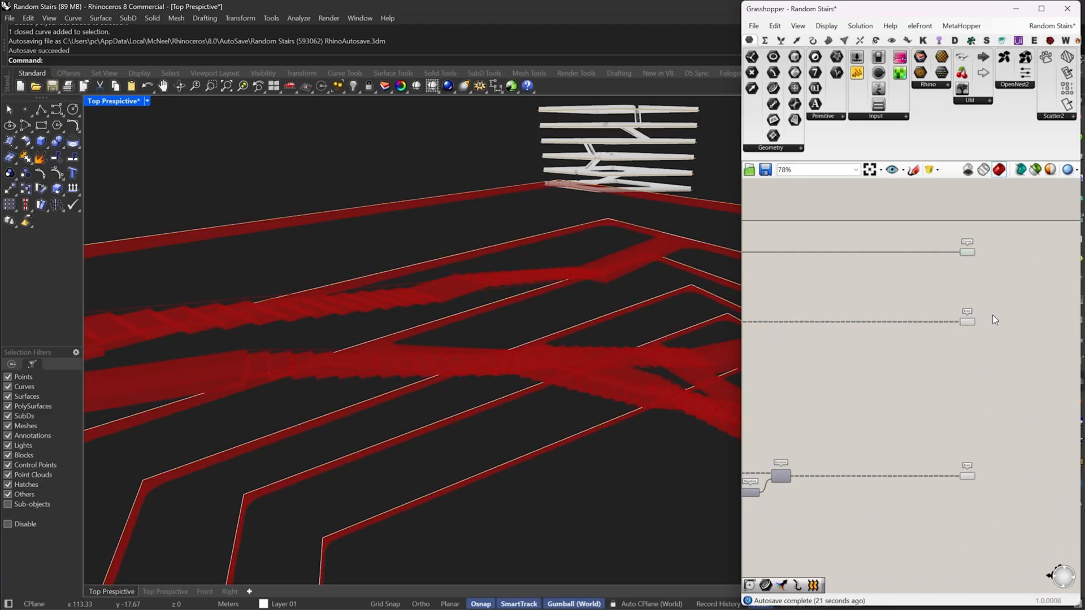
# Examine the three end parameters with their geometry in the model, and the layout of the whole definition
pyautogui.scroll(4, 920, 277)
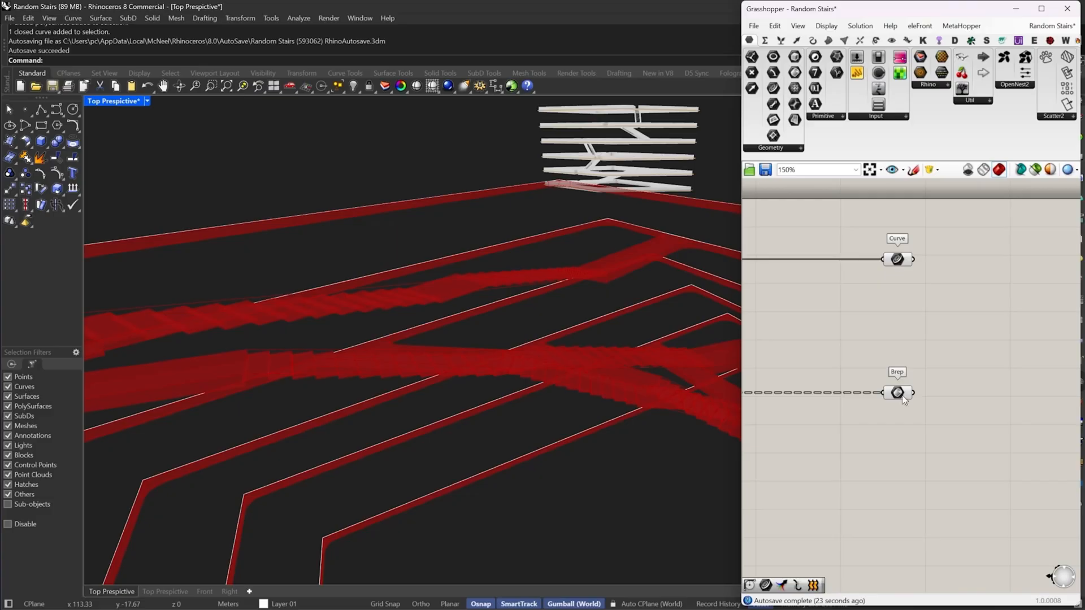
pyautogui.scroll(-5, 916, 350)
pyautogui.moveTo(931, 311); pyautogui.dragTo(866, 520)
pyautogui.scroll(-7, 976, 378)
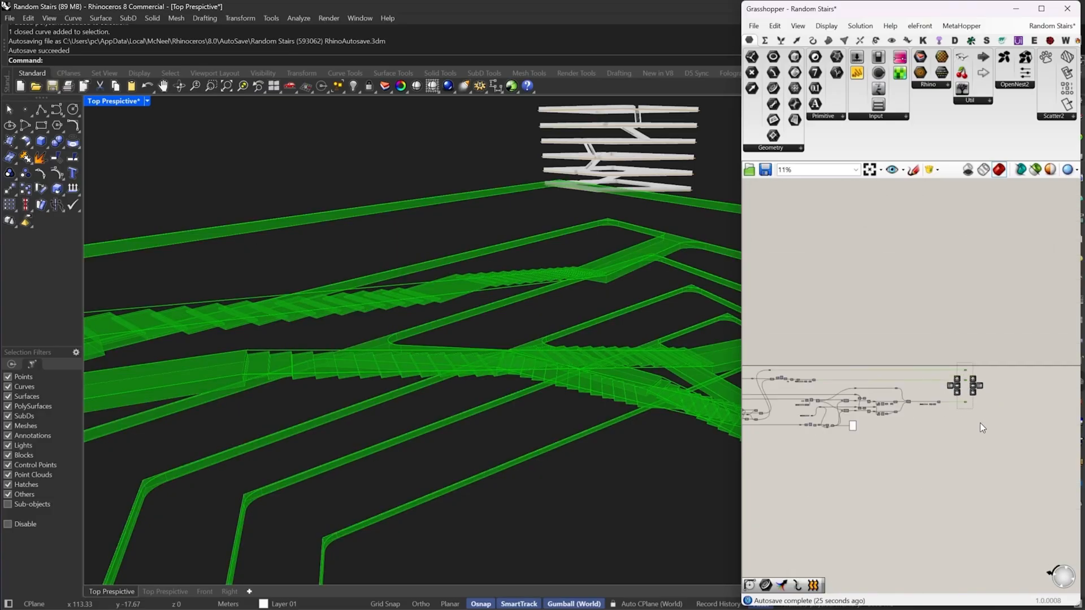
pyautogui.click(946, 467)
pyautogui.scroll(-3, 952, 450)
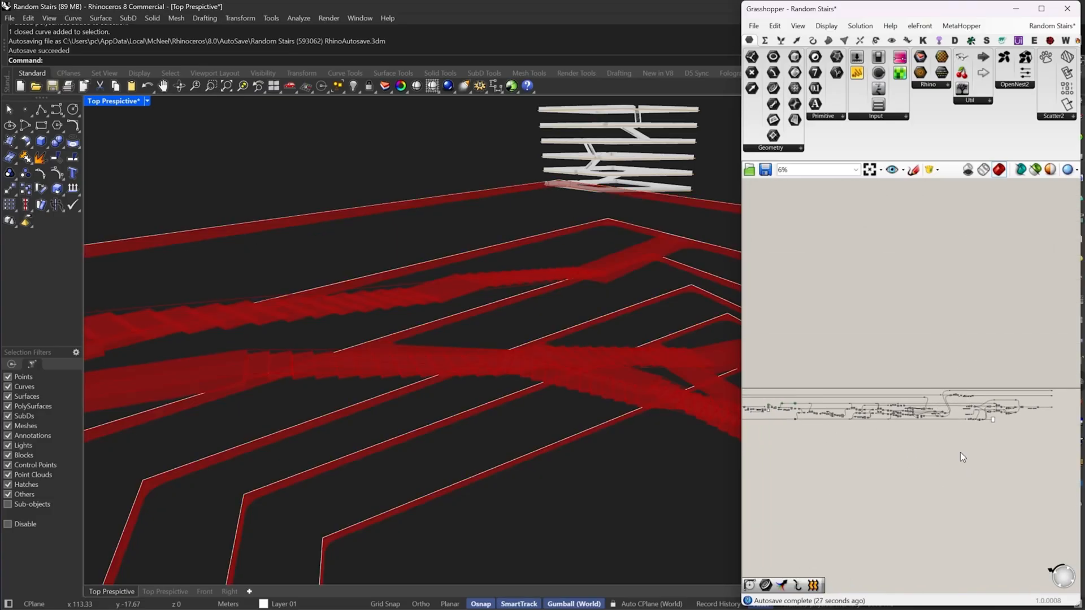
# Add a Custom Preview component and wire the Brep parameter into its geometry input
pyautogui.scroll(8, 960, 429)
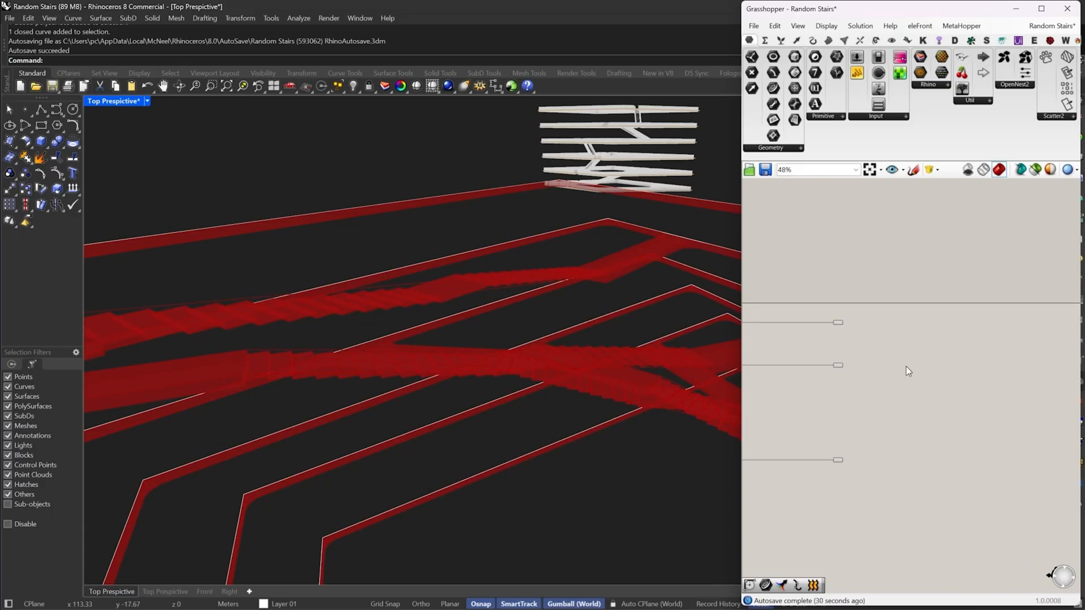
pyautogui.scroll(2, 879, 365)
pyautogui.doubleClick(880, 368)
pyautogui.write('c')
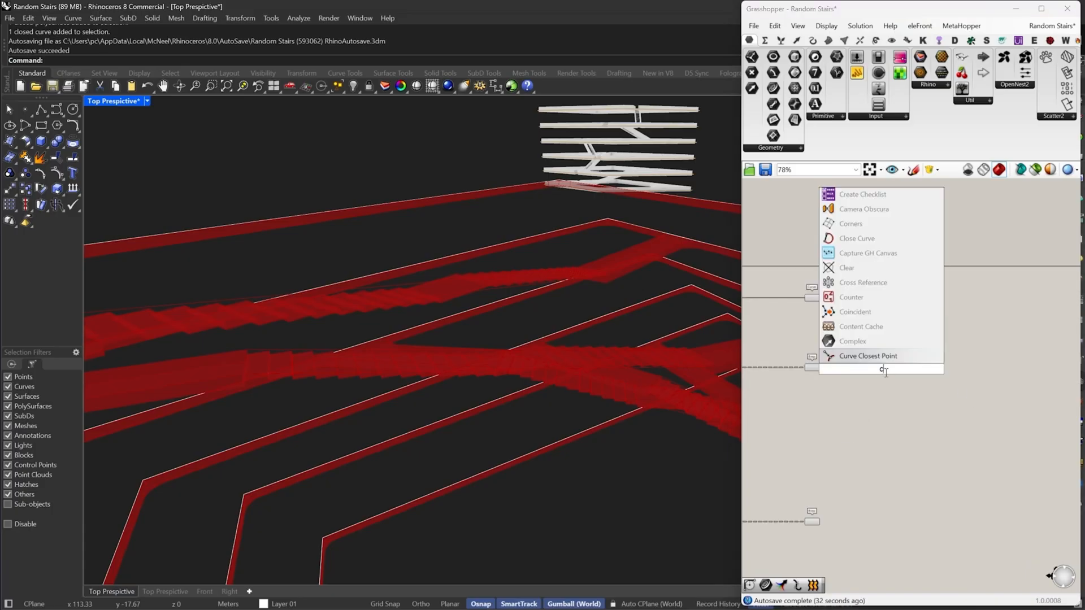
pyautogui.write('ust')
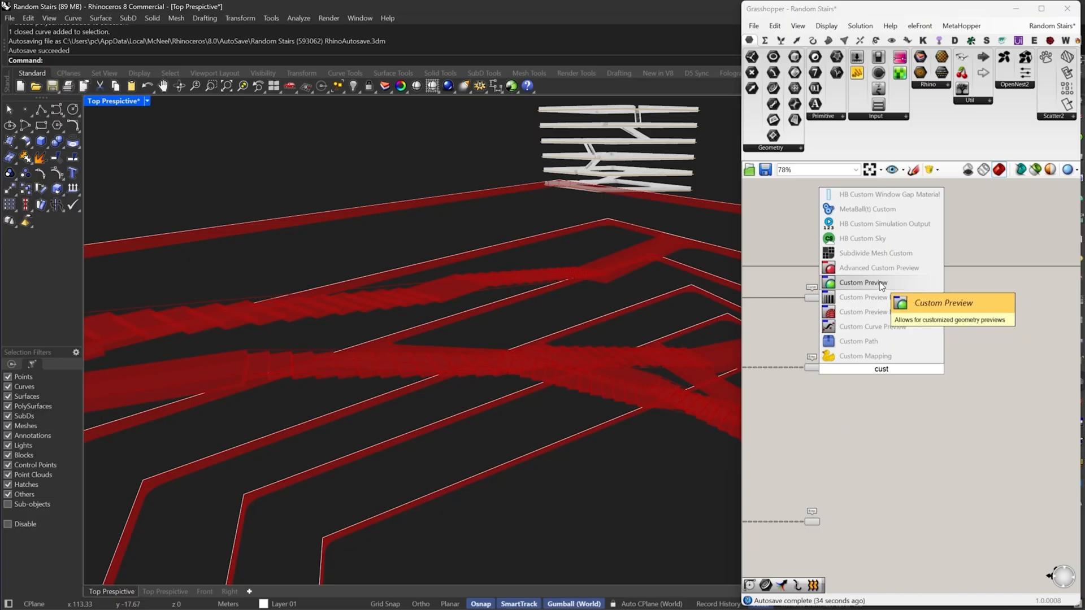
pyautogui.click(879, 281)
pyautogui.scroll(5, 880, 339)
pyautogui.moveTo(870, 407); pyautogui.dragTo(755, 408)
pyautogui.scroll(-4, 1017, 415)
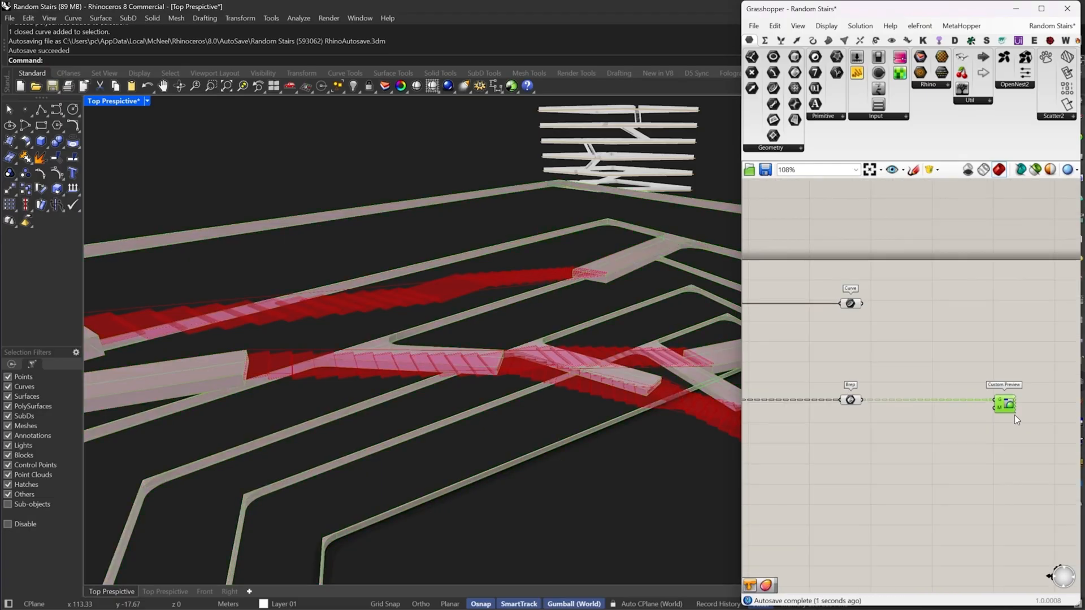
# Add a Colour Swatch and connect it to the Custom Preview's material input
pyautogui.moveTo(1015, 418); pyautogui.dragTo(949, 414, button='right')
pyautogui.doubleClick(883, 436)
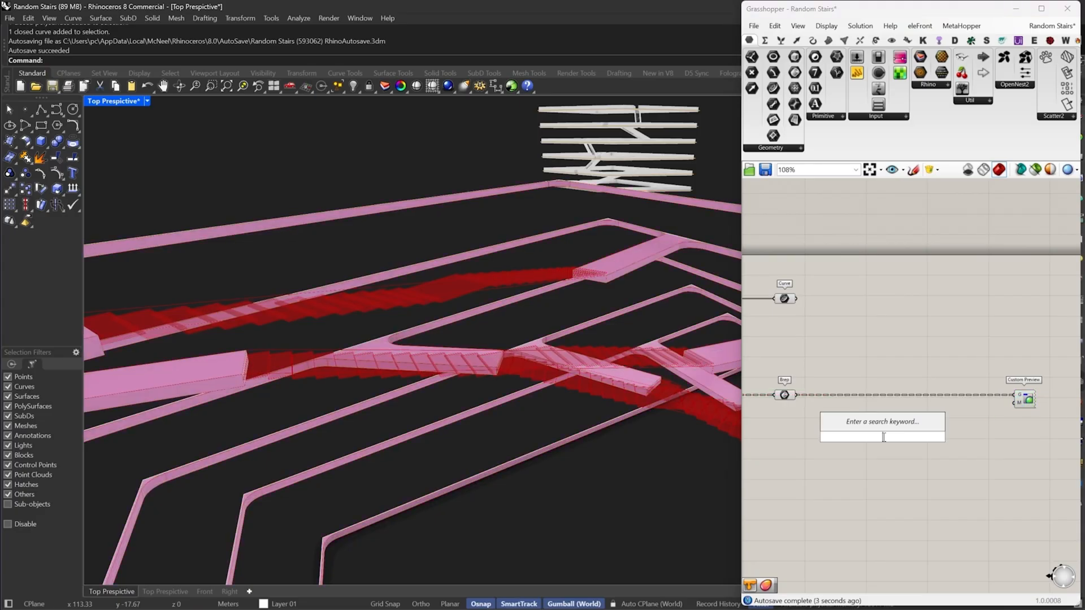
pyautogui.write('swa')
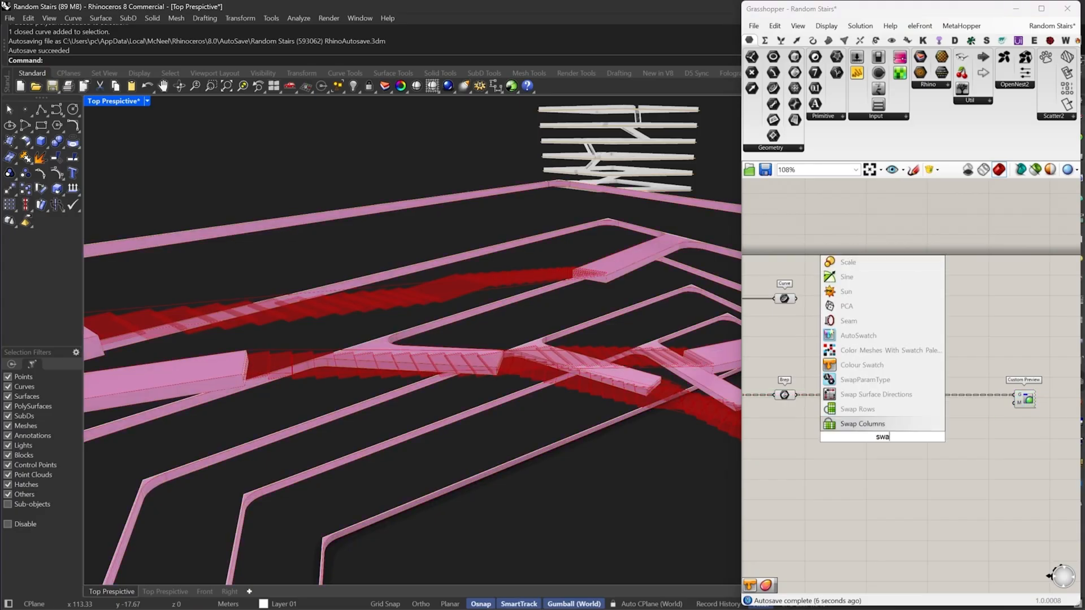
pyautogui.click(877, 364)
pyautogui.scroll(2, 1025, 416)
pyautogui.moveTo(1011, 401); pyautogui.dragTo(921, 434)
pyautogui.click(845, 445)
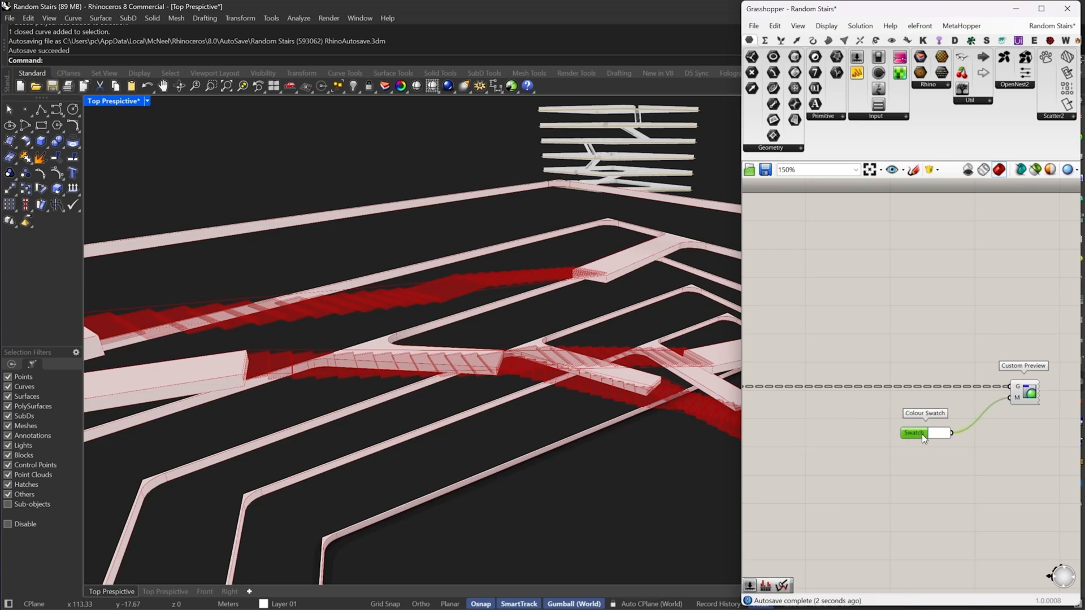
# Turn off the preview of the Brep parameter that feeds the Custom Preview
pyautogui.scroll(-3, 947, 377)
pyautogui.moveTo(944, 369); pyautogui.dragTo(791, 450)
pyautogui.middleClick(862, 382)
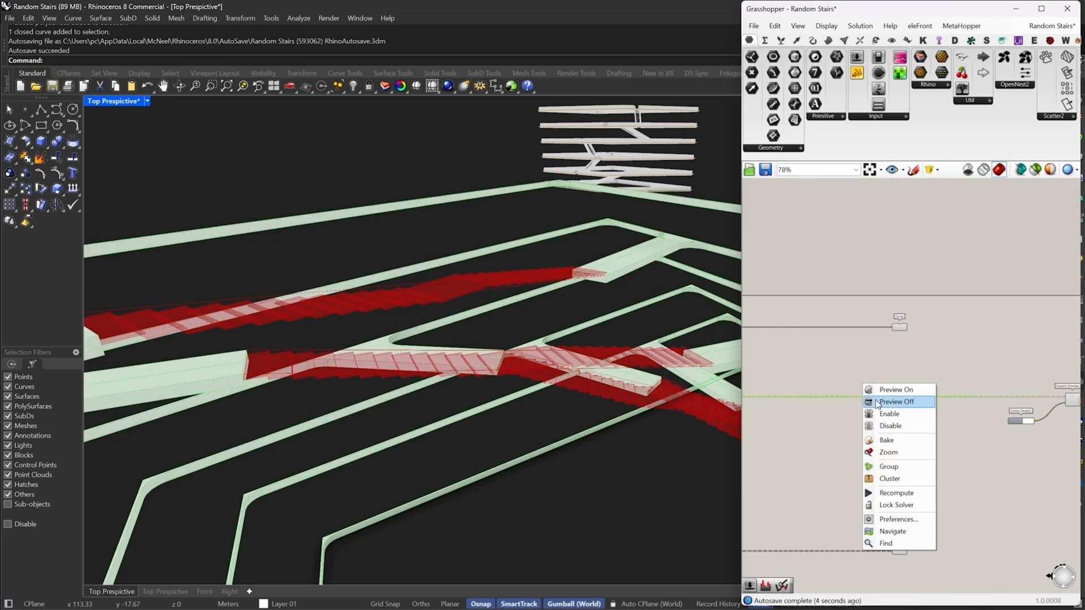
pyautogui.click(875, 401)
pyautogui.click(1007, 379)
# Level the Colour Swatch with the Custom Preview's material input and set it to light grey with saturation 0 and value 88
pyautogui.moveTo(1009, 379); pyautogui.dragTo(908, 377, button='right')
pyautogui.scroll(3, 919, 414)
pyautogui.moveTo(916, 428); pyautogui.dragTo(900, 388)
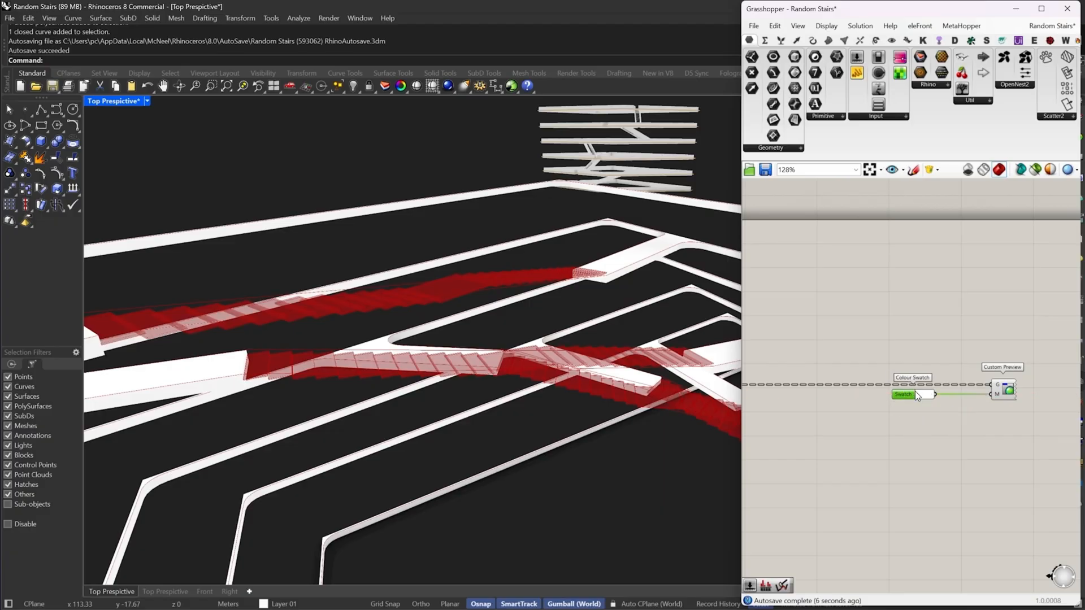
pyautogui.click(926, 394)
pyautogui.moveTo(966, 442); pyautogui.dragTo(1047, 436)
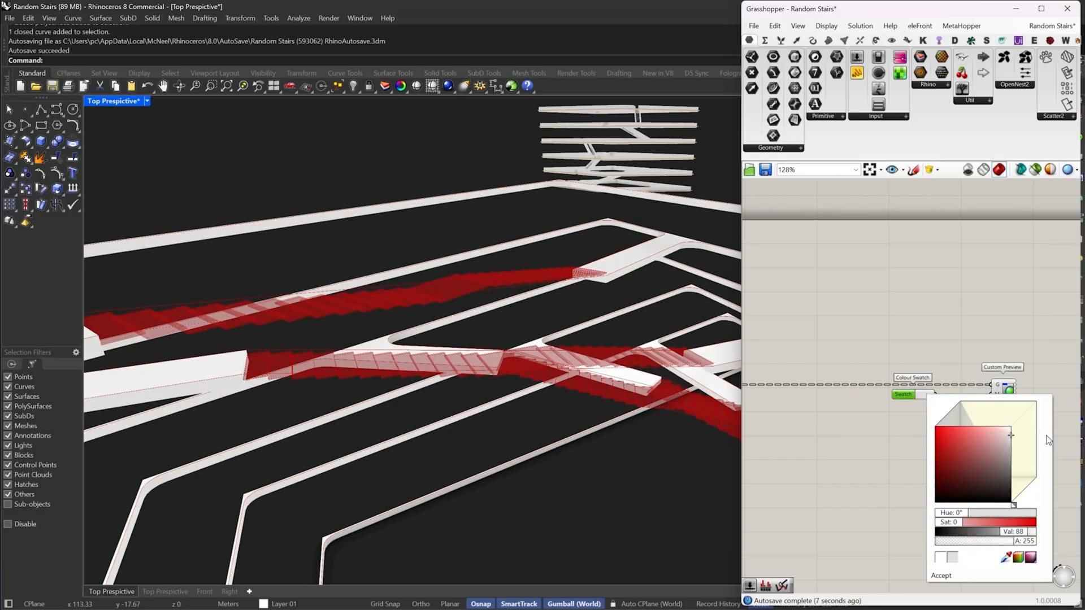
pyautogui.click(826, 426)
# Place the Colour Swatch directly beside the Custom Preview component
pyautogui.moveTo(879, 408); pyautogui.dragTo(870, 357, button='right')
pyautogui.scroll(-3, 1016, 412)
pyautogui.scroll(-1, 913, 391)
pyautogui.scroll(3, 949, 390)
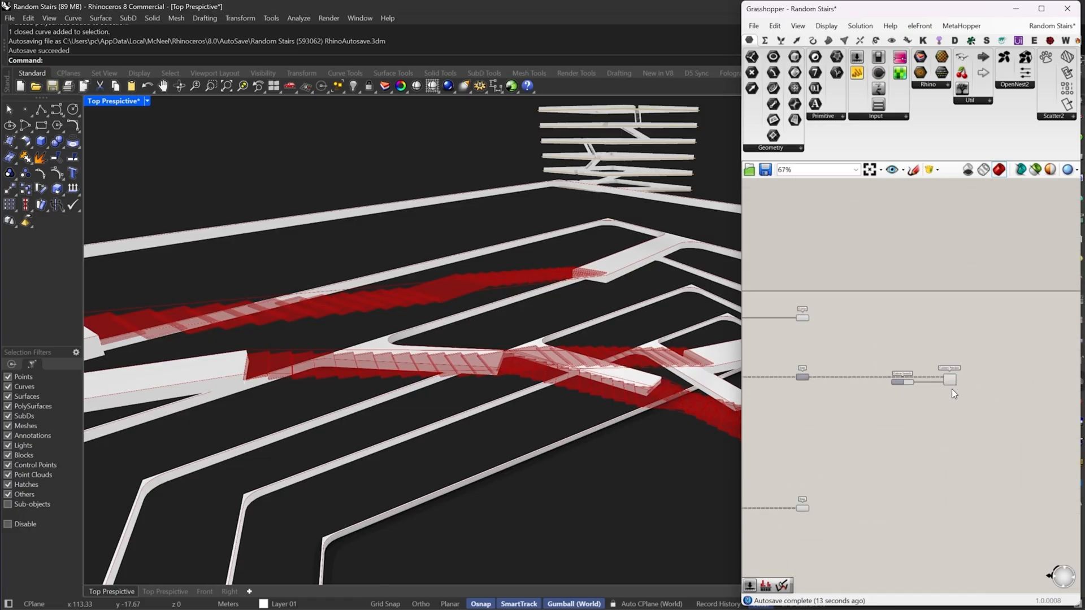
pyautogui.click(951, 379)
pyautogui.scroll(3, 879, 381)
pyautogui.moveTo(874, 380); pyautogui.dragTo(928, 376)
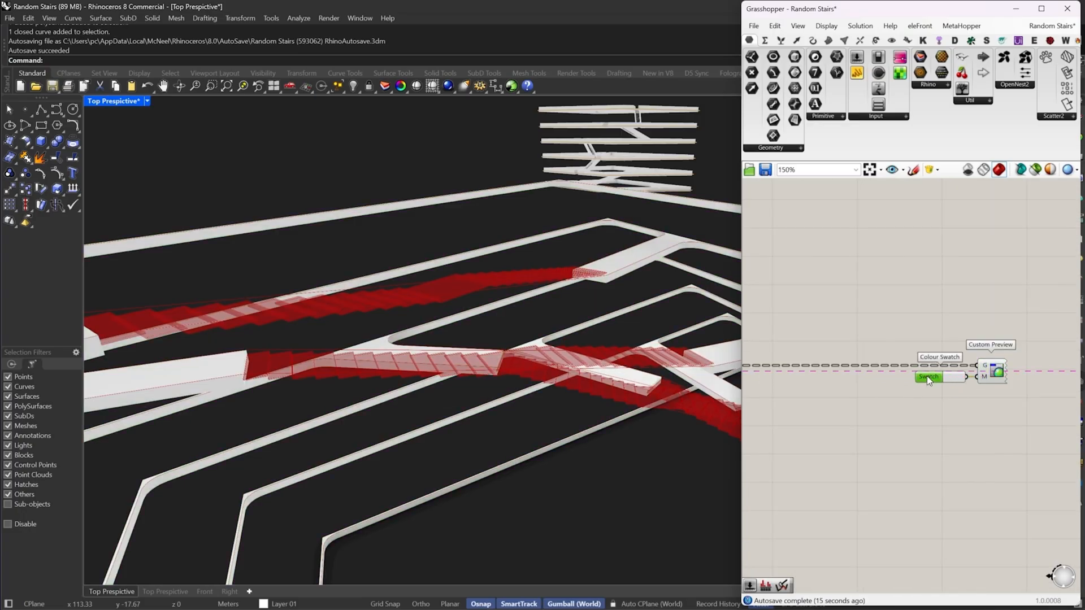
# Duplicate the Custom Preview with its Colour Swatch and connect the stairs' Brep parameter to the copy's geometry input
pyautogui.moveTo(1018, 431); pyautogui.dragTo(876, 307)
pyautogui.moveTo(913, 364); pyautogui.dragTo(923, 309, button='right')
pyautogui.hotkey('ctrl', 'c')
pyautogui.hotkey('ctrl', 'v')
pyautogui.moveTo(1002, 320); pyautogui.dragTo(837, 545)
pyautogui.click(995, 408)
pyautogui.moveTo(1070, 353); pyautogui.dragTo(924, 302, button='right')
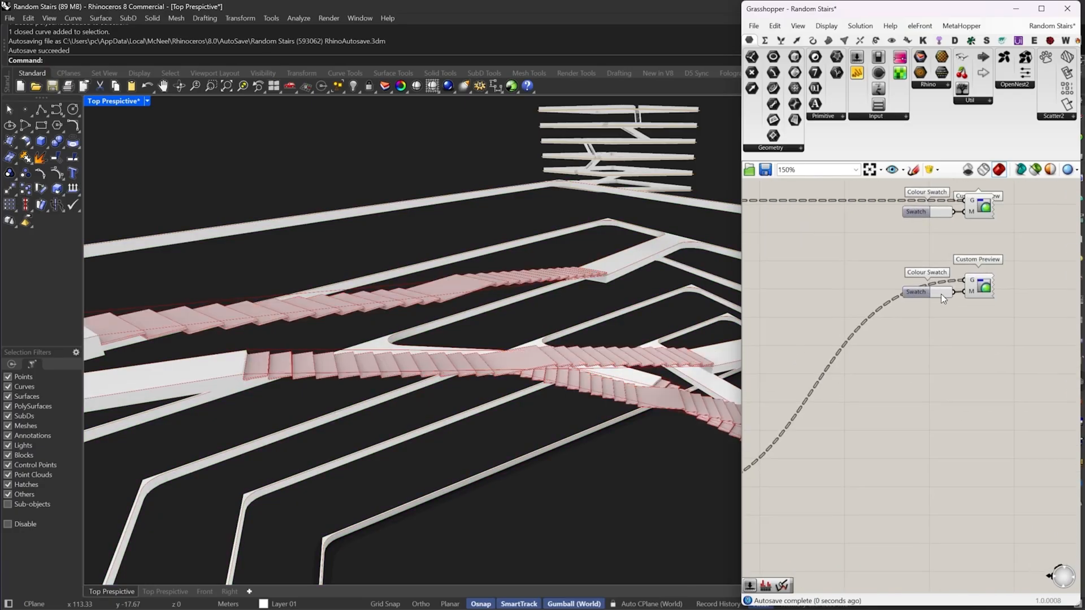
# Set the copied Colour Swatch to dark grey with saturation 0 and value 20
pyautogui.click(941, 294)
pyautogui.moveTo(1022, 352); pyautogui.dragTo(1063, 387)
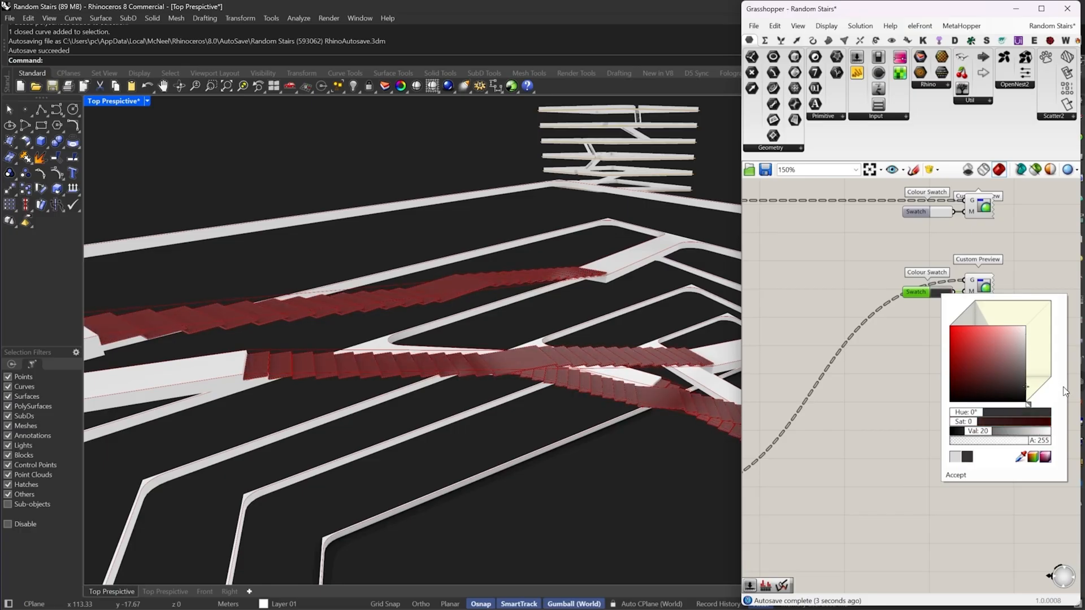
pyautogui.click(899, 394)
pyautogui.scroll(-4, 898, 394)
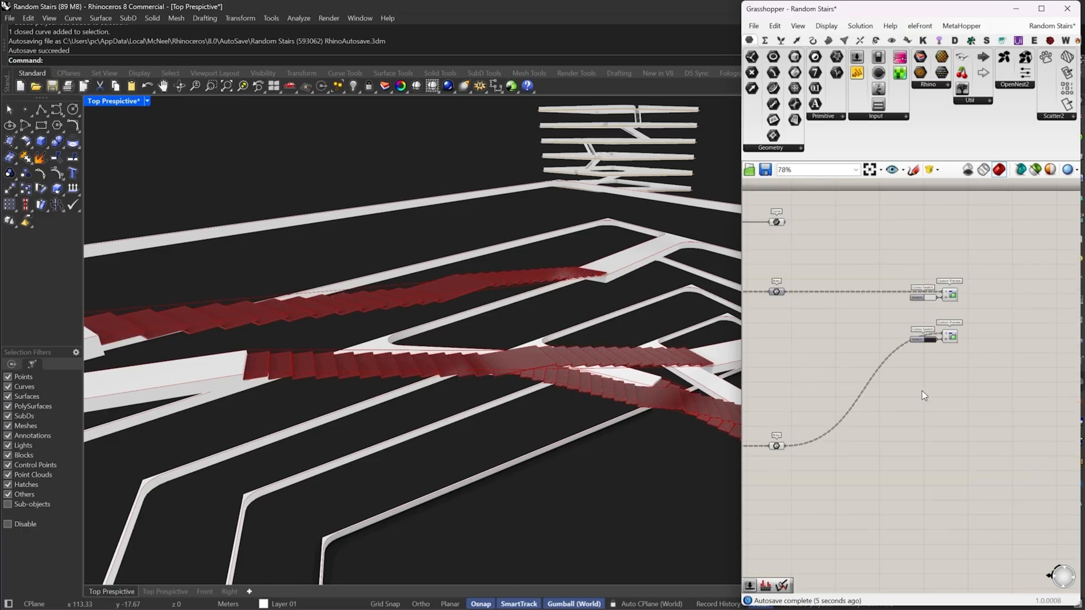
# Turn off the preview of the stairs' Brep parameter
pyautogui.moveTo(880, 490); pyautogui.dragTo(737, 361)
pyautogui.rightClick(792, 347)
pyautogui.click(830, 364)
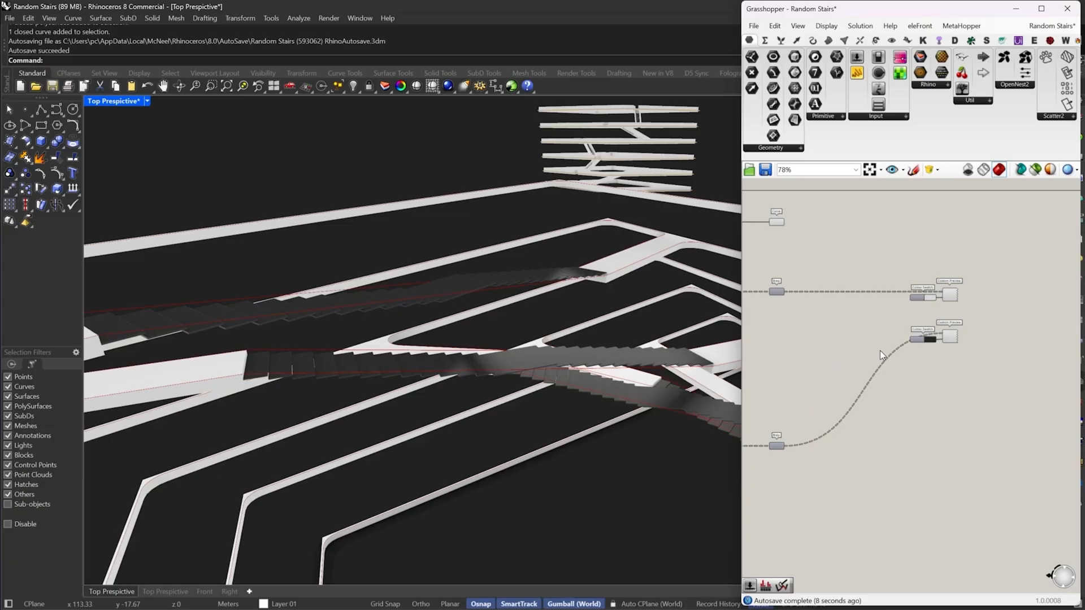
# Move the dark Colour Swatch and its Custom Preview level with the stairs' Brep parameter so the wire runs straight
pyautogui.moveTo(566, 357); pyautogui.dragTo(495, 391, button='right')
pyautogui.scroll(1, 982, 357)
pyautogui.moveTo(982, 357); pyautogui.dragTo(867, 307)
pyautogui.moveTo(959, 334); pyautogui.dragTo(961, 457)
pyautogui.click(988, 395)
pyautogui.scroll(-4, 988, 395)
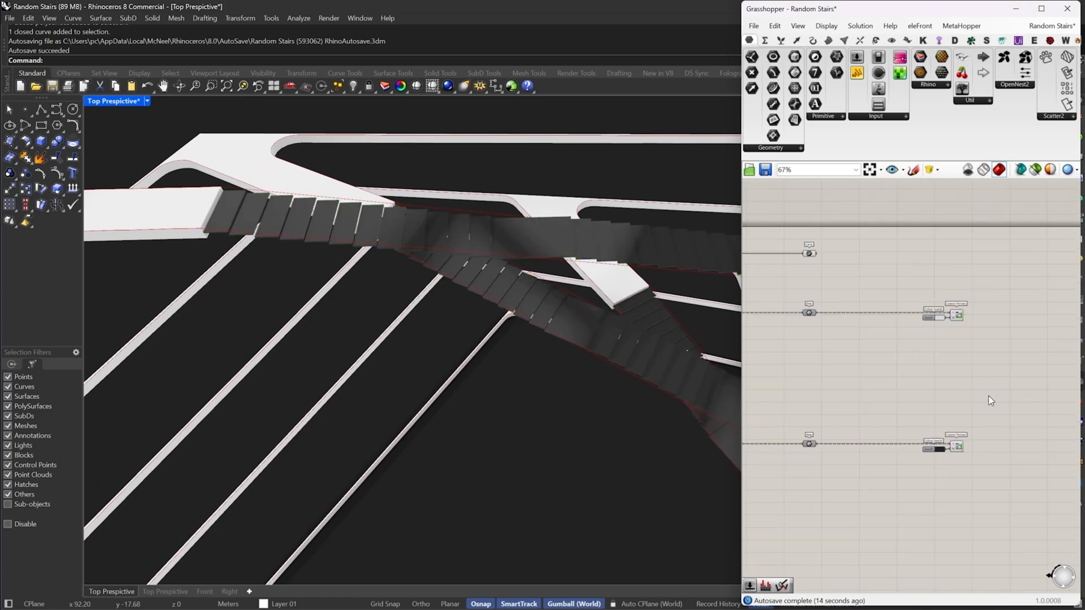
# Move both Custom Previews and their Colour Swatches much farther away from the Brep parameters to free up canvas space
pyautogui.moveTo(882, 359); pyautogui.dragTo(888, 388, button='right')
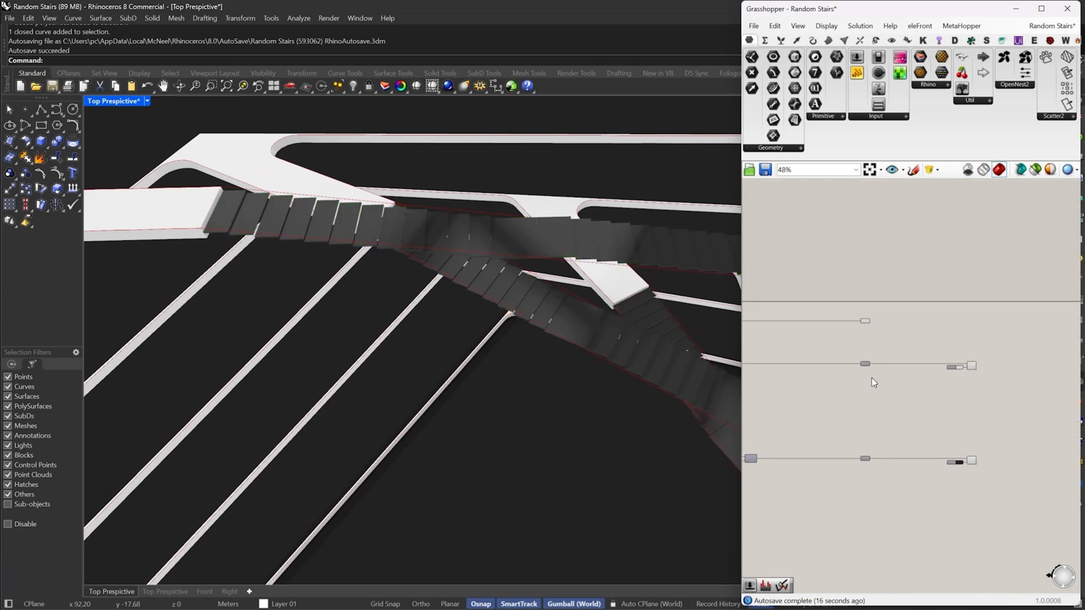
pyautogui.moveTo(1002, 348); pyautogui.dragTo(806, 481)
pyautogui.moveTo(907, 402); pyautogui.dragTo(829, 395, button='right')
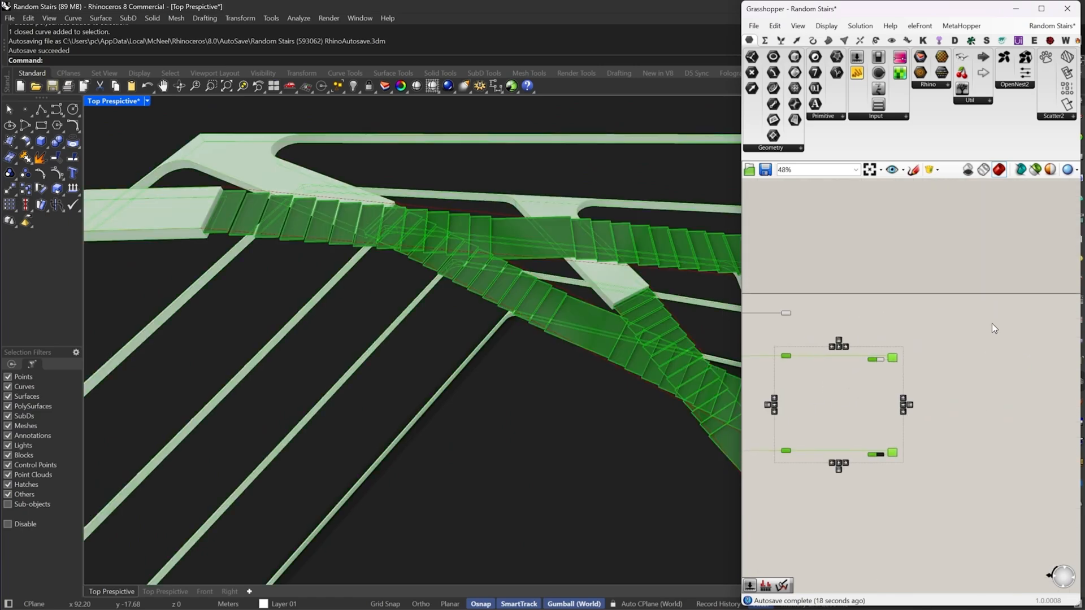
pyautogui.moveTo(951, 318); pyautogui.dragTo(816, 487)
pyautogui.moveTo(894, 362); pyautogui.dragTo(1049, 369)
pyautogui.scroll(-6, 1016, 383)
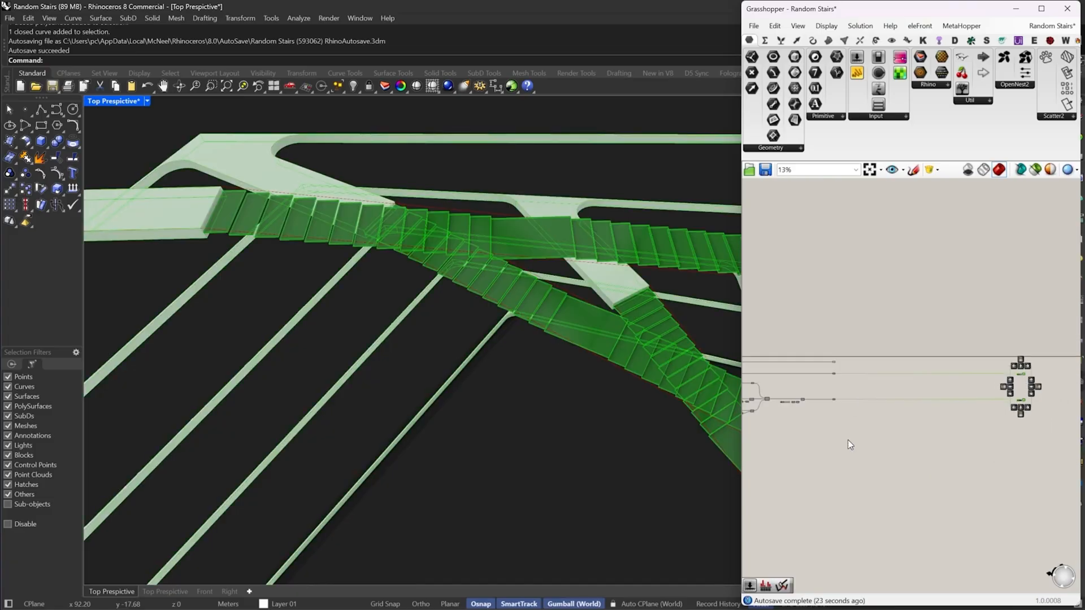
# Insert extra vertical canvas space above the final Curve and Brep output parameters
pyautogui.moveTo(852, 441); pyautogui.dragTo(876, 418, button='right')
pyautogui.scroll(-2, 887, 373)
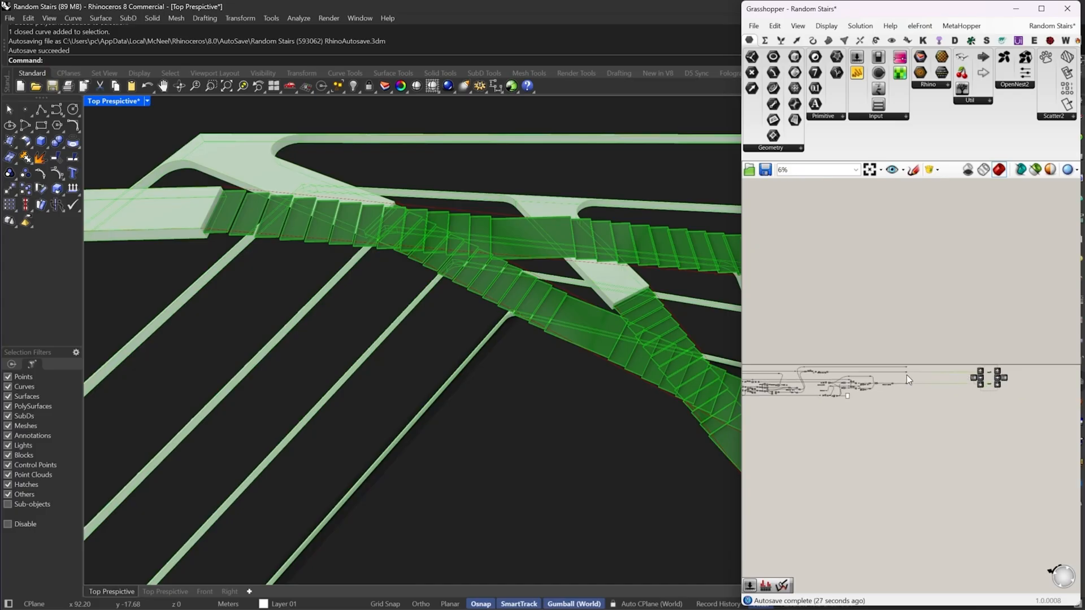
pyautogui.scroll(3, 906, 375)
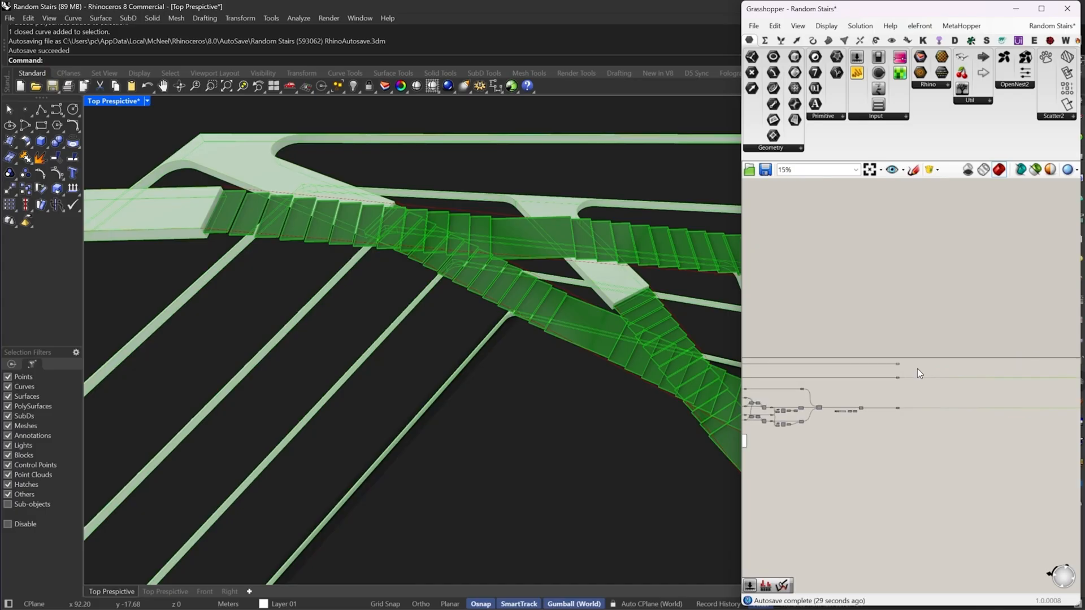
pyautogui.scroll(5, 907, 364)
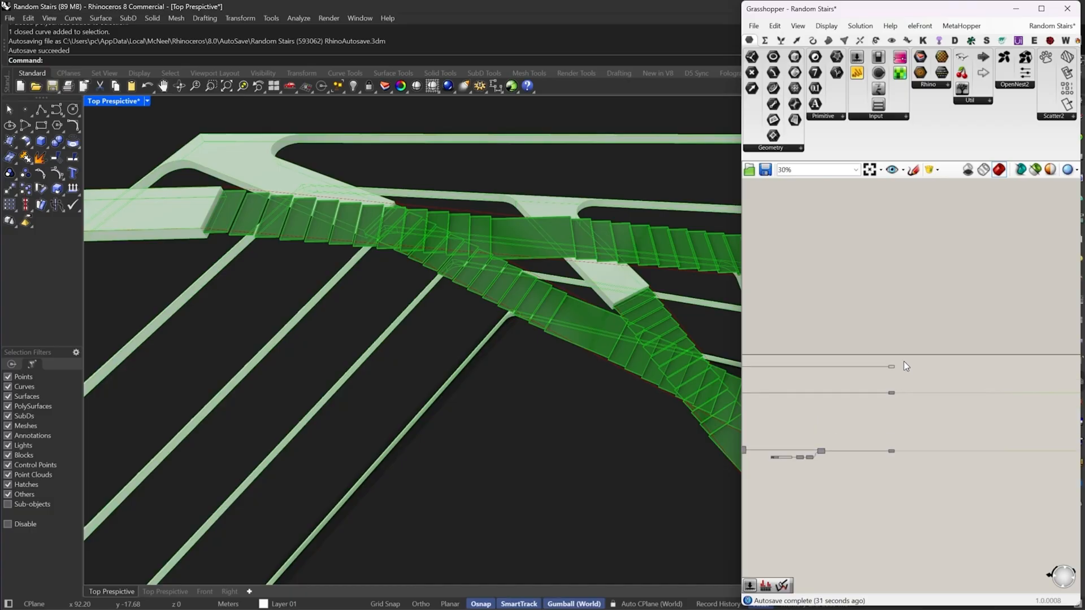
pyautogui.press('alt')
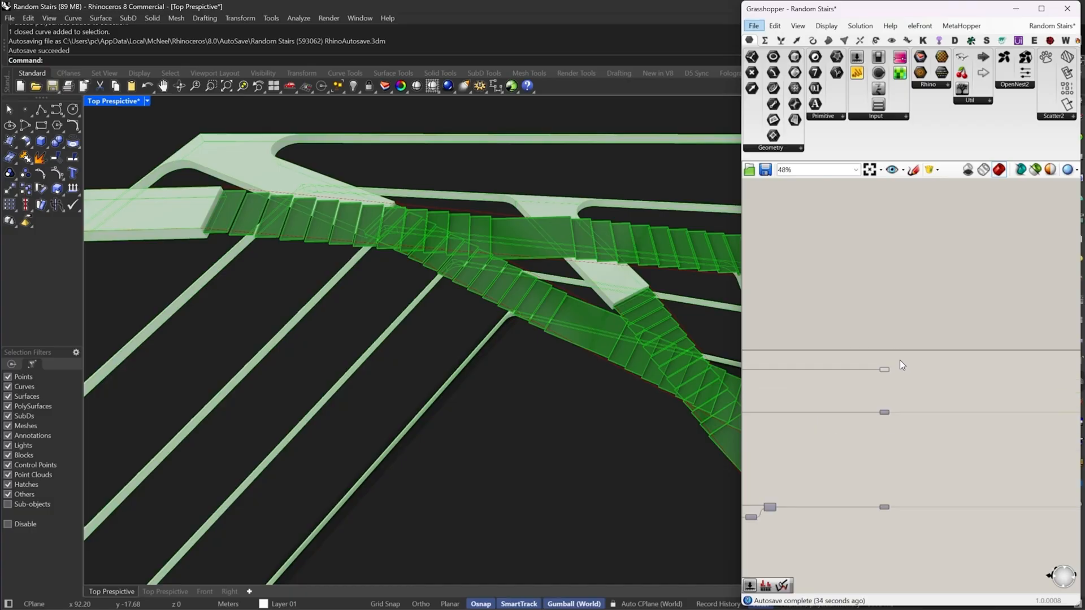
pyautogui.keyDown('alt'); pyautogui.moveTo(899, 360); pyautogui.dragTo(945, 579); pyautogui.keyUp('alt')
pyautogui.scroll(3, 912, 424)
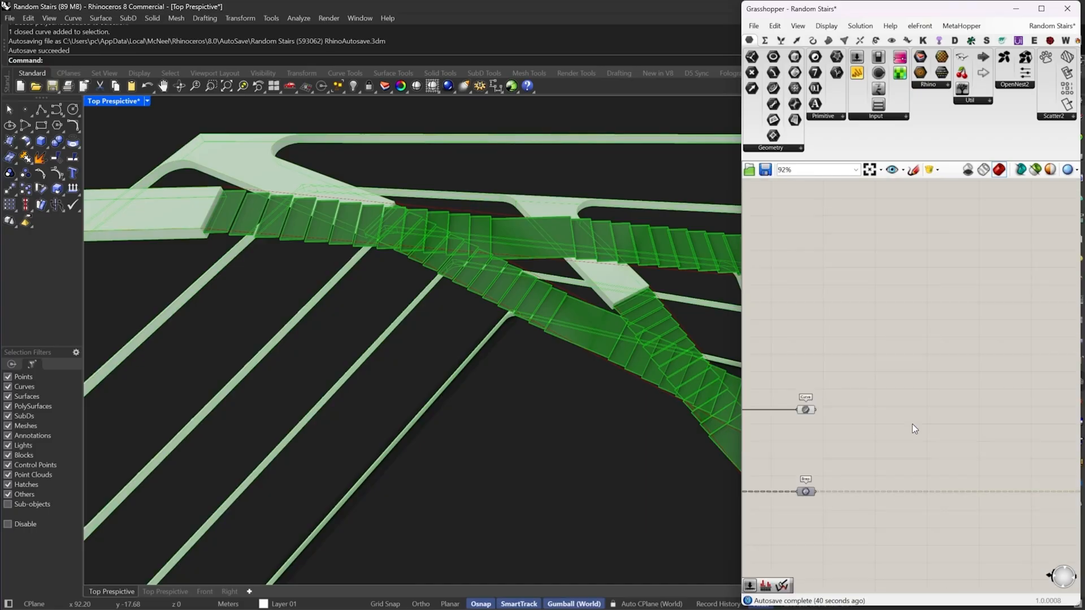
pyautogui.scroll(1, 912, 424)
pyautogui.doubleClick(899, 406)
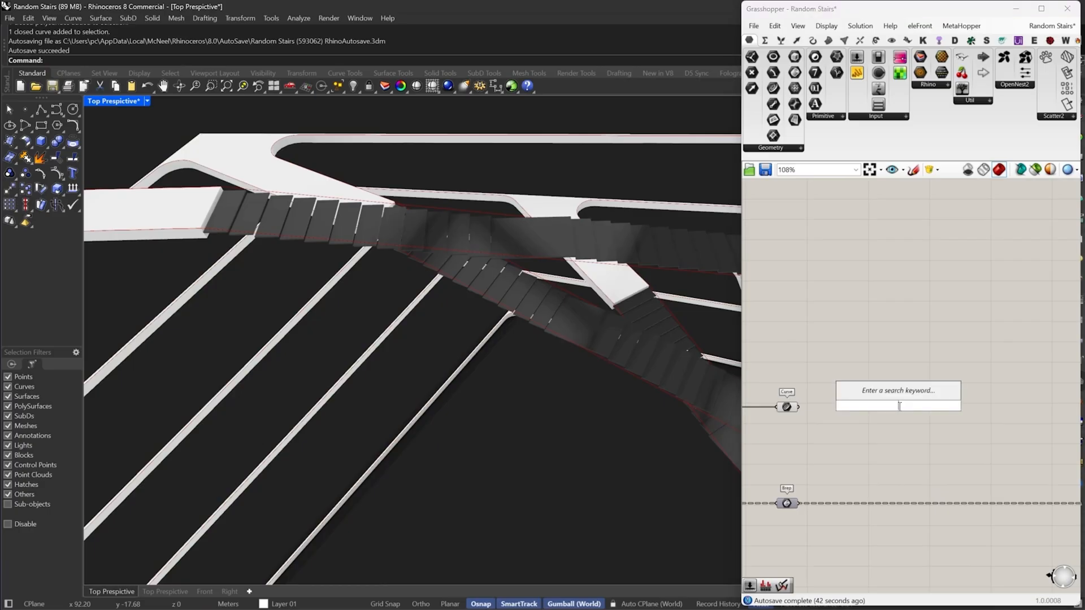
pyautogui.press('Escape')
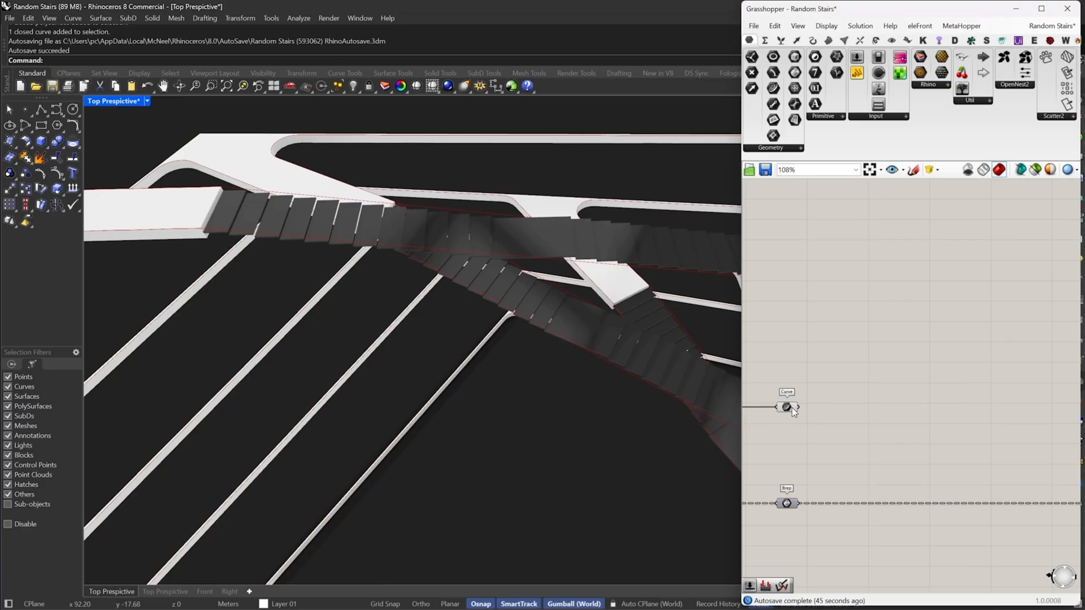
# Add an Evaluate Curve component fed by the Curve output parameter, and reparameterize its curve input
pyautogui.click(788, 407)
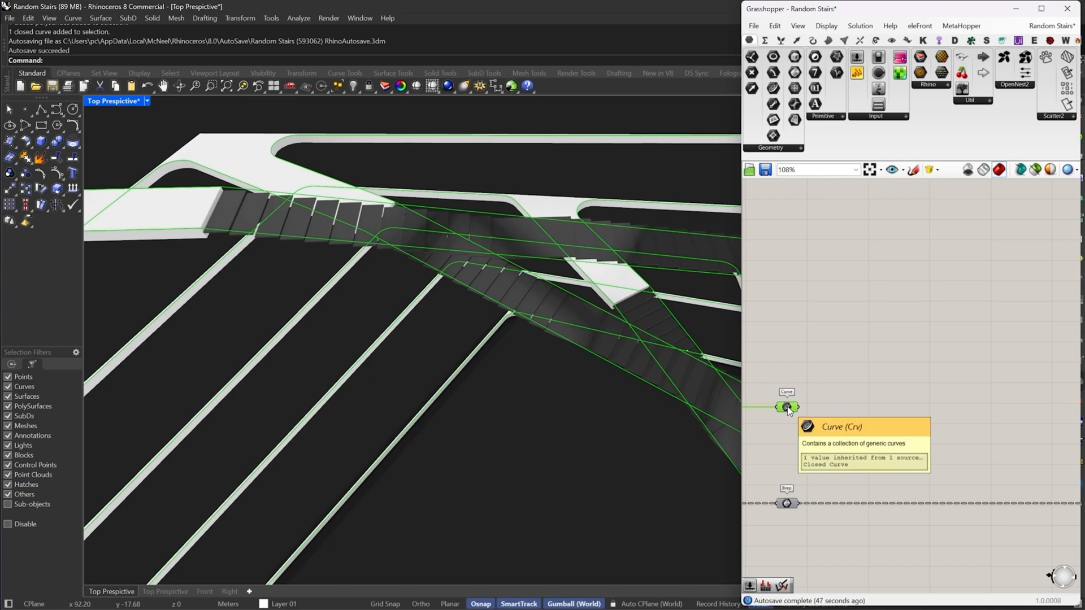
pyautogui.scroll(-4, 913, 399)
pyautogui.moveTo(913, 399); pyautogui.dragTo(857, 362, button='right')
pyautogui.scroll(5, 955, 388)
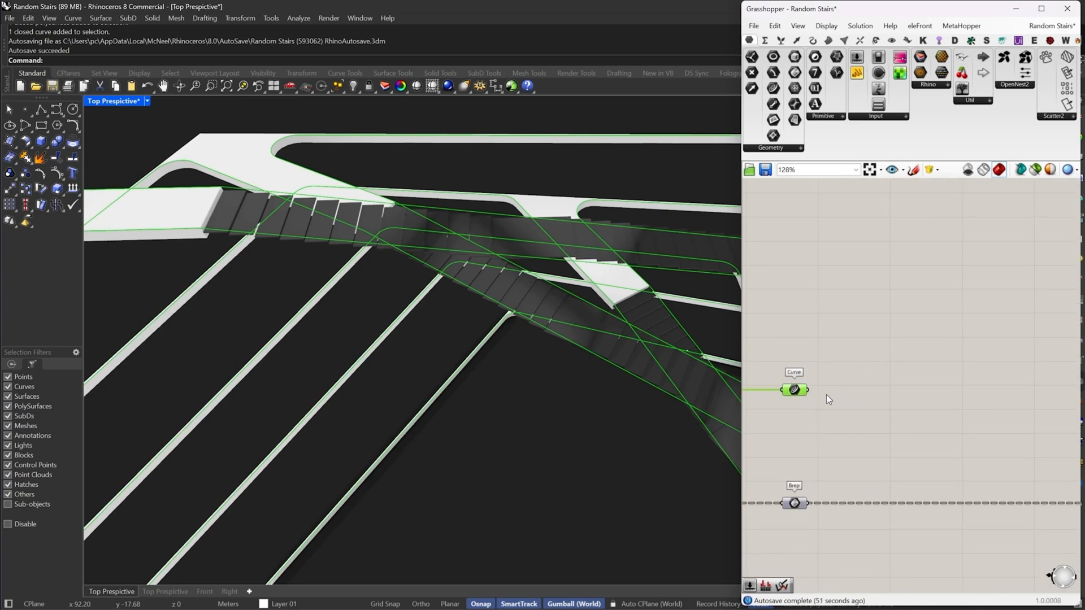
pyautogui.doubleClick(846, 390)
pyautogui.write('eval')
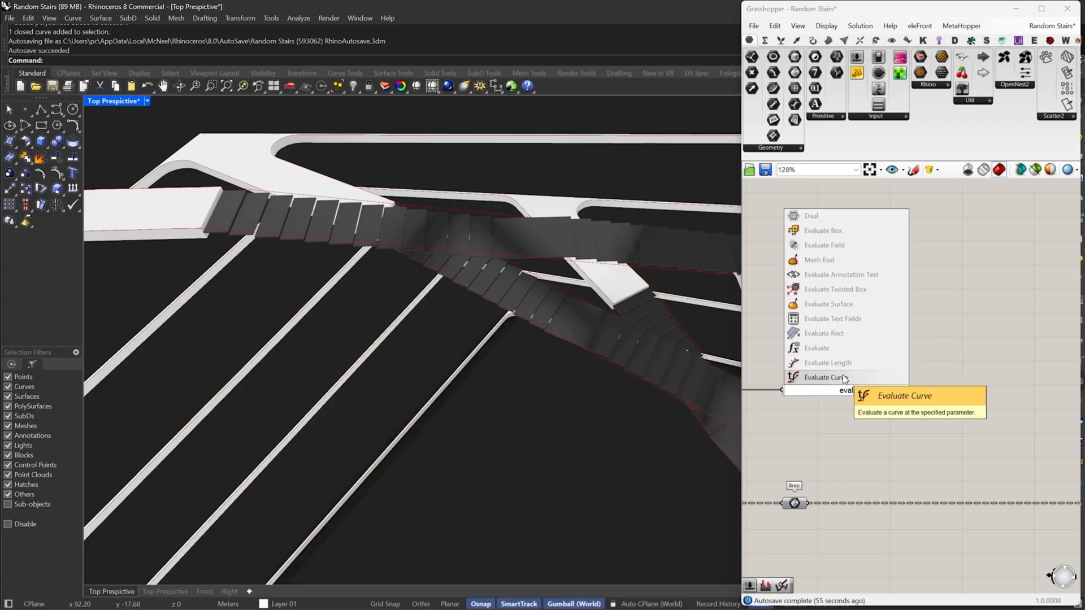
pyautogui.click(843, 376)
pyautogui.moveTo(841, 390); pyautogui.dragTo(1038, 394)
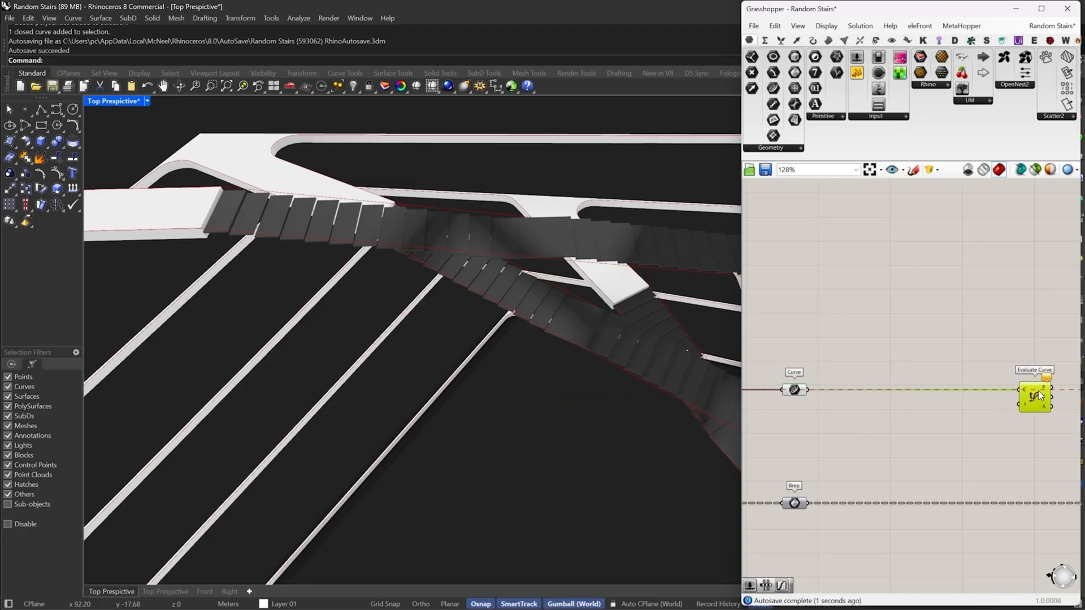
pyautogui.rightClick(1032, 389)
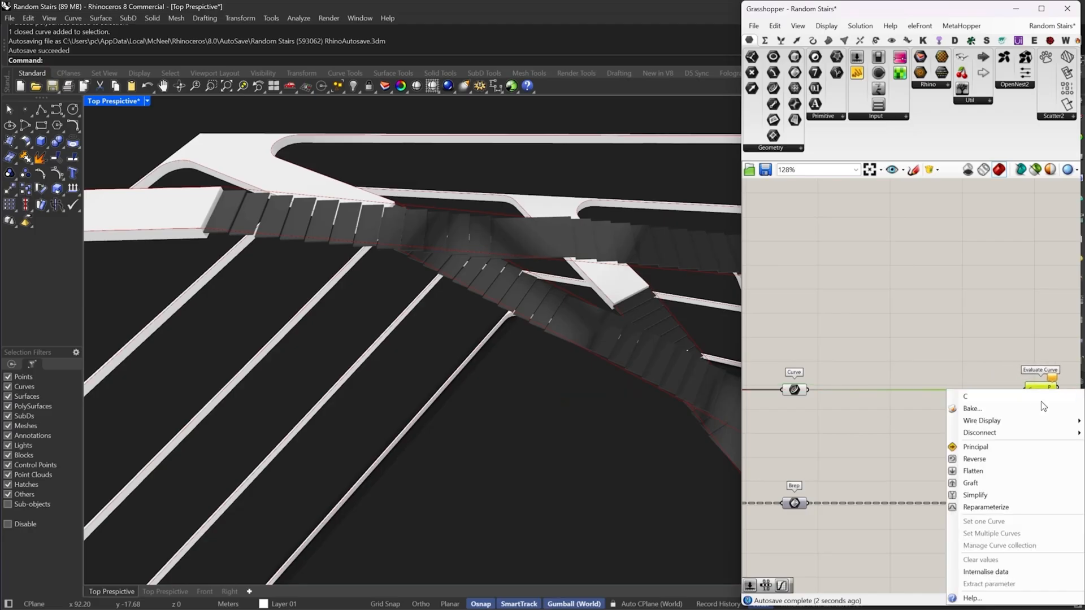
pyautogui.click(986, 507)
# Insert a Relay into the wire between the Curve parameter and Evaluate Curve, and align the two components
pyautogui.moveTo(1012, 414); pyautogui.dragTo(941, 391, button='right')
pyautogui.doubleClick(908, 368)
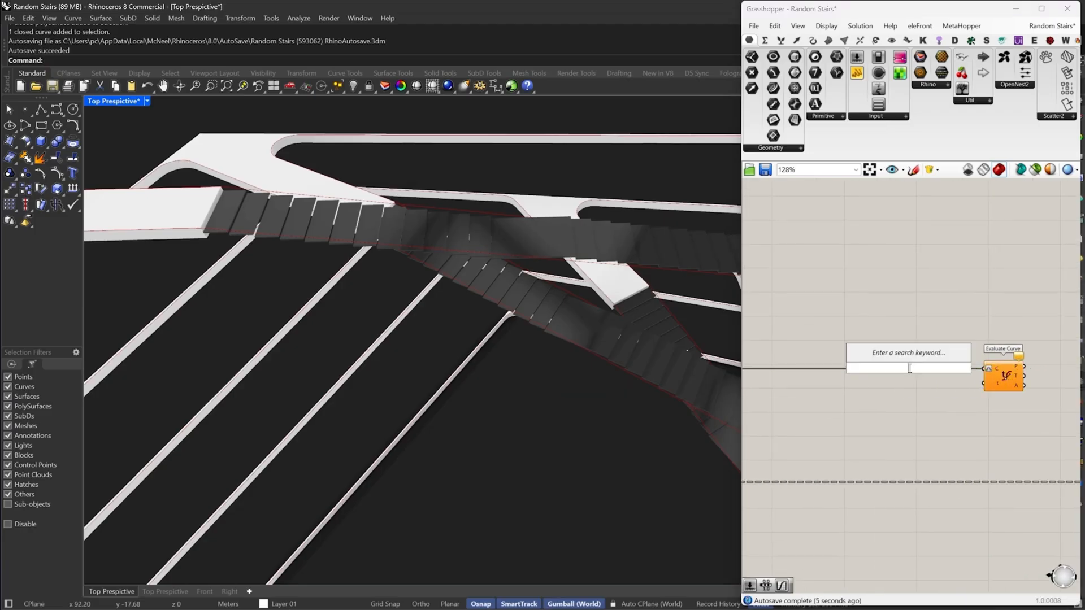
pyautogui.click(974, 376)
pyautogui.moveTo(1002, 377); pyautogui.dragTo(1030, 380)
pyautogui.click(917, 347)
pyautogui.doubleClick(917, 347)
pyautogui.moveTo(916, 347); pyautogui.dragTo(919, 362)
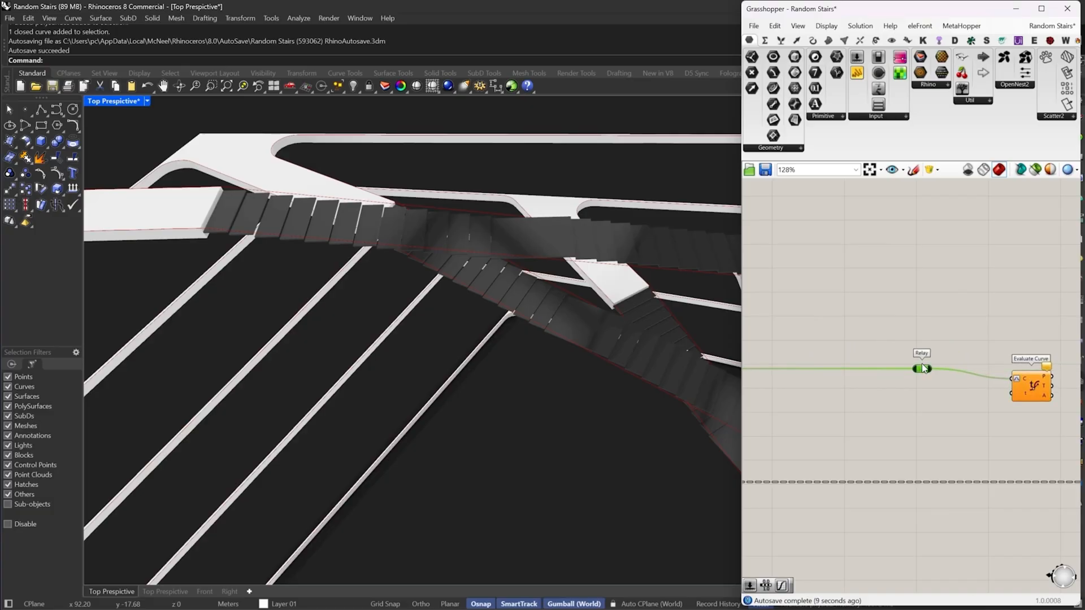
pyautogui.moveTo(1031, 392); pyautogui.dragTo(1053, 385)
# Add a number slider set to 0.15, connect it to Evaluate Curve's parameter input, and place it beneath the Relay
pyautogui.moveTo(955, 411); pyautogui.dragTo(857, 395, button='right')
pyautogui.doubleClick(857, 398)
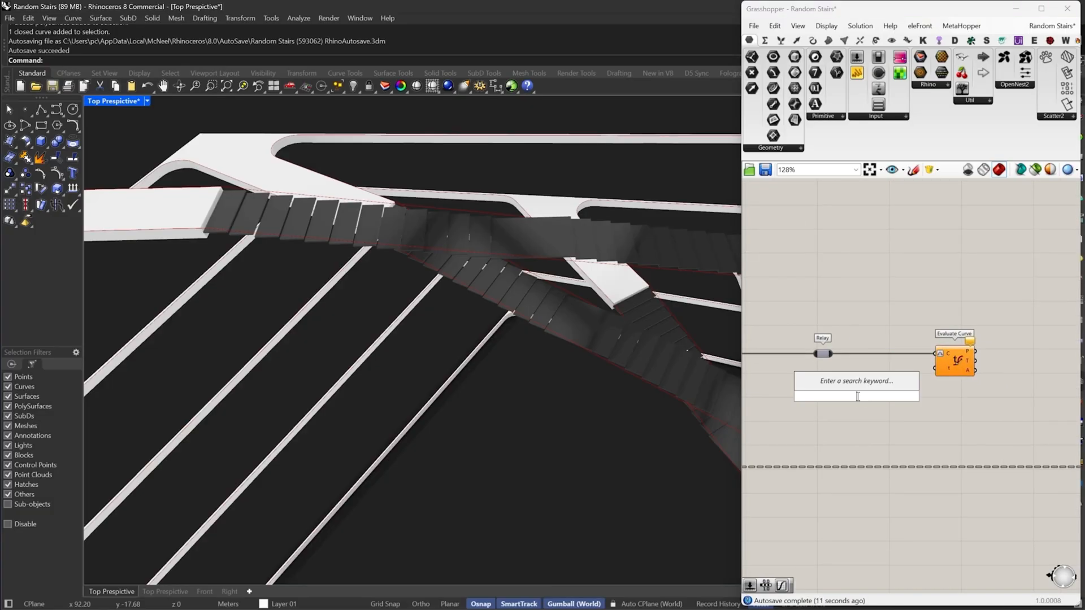
pyautogui.write('slider')
pyautogui.press('Return')
pyautogui.scroll(3, 951, 364)
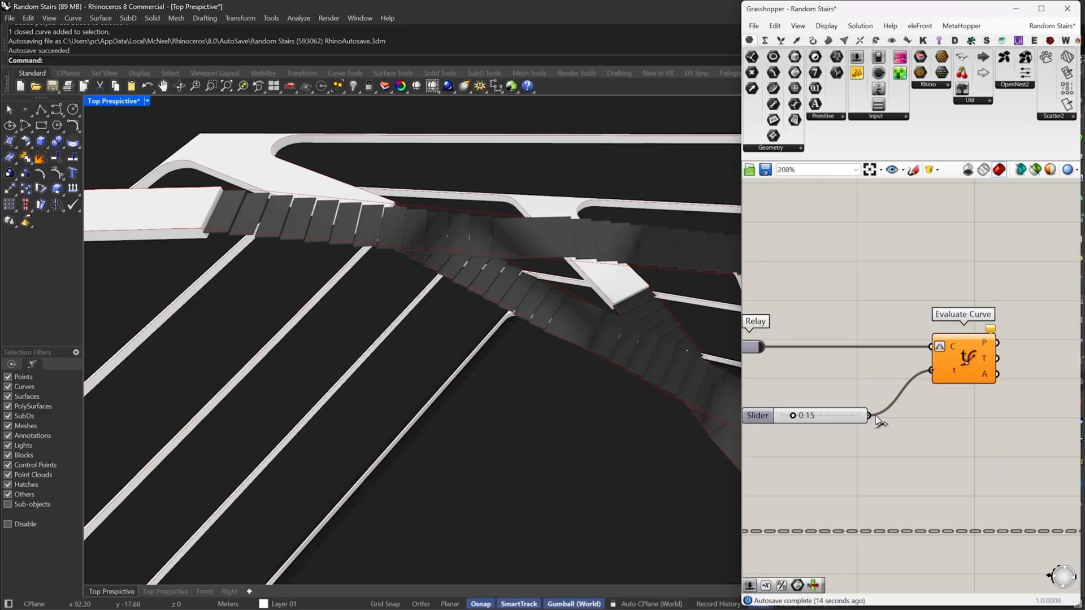
pyautogui.moveTo(876, 415); pyautogui.dragTo(862, 394)
# Examine where the Evaluate Curve point lies along the slab edge in the Rhino viewport
pyautogui.click(965, 364)
pyautogui.scroll(-5, 438, 354)
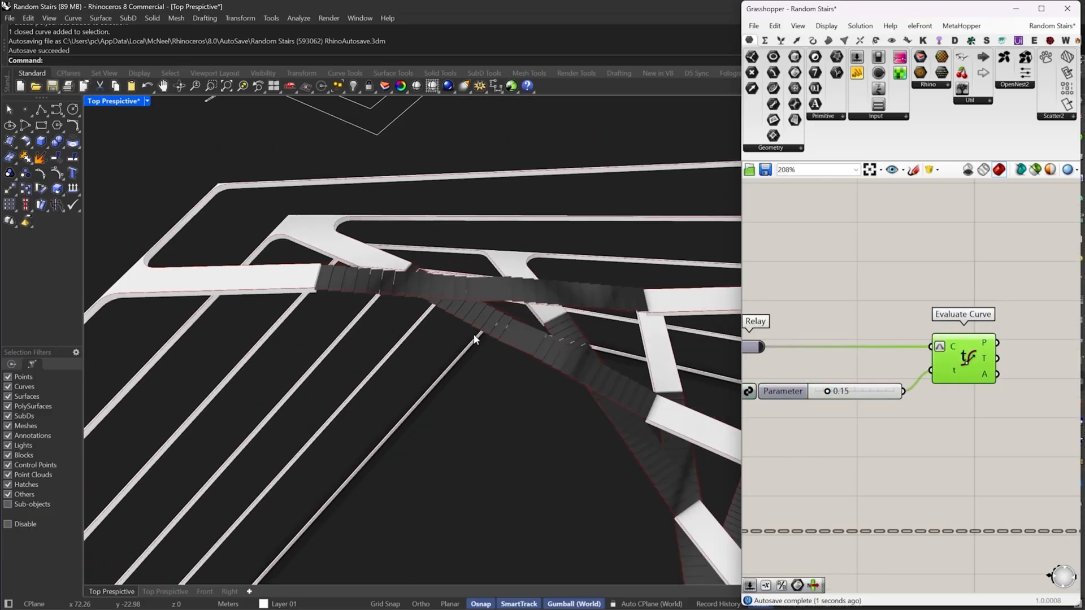
pyautogui.scroll(-5, 475, 337)
pyautogui.scroll(8, 580, 386)
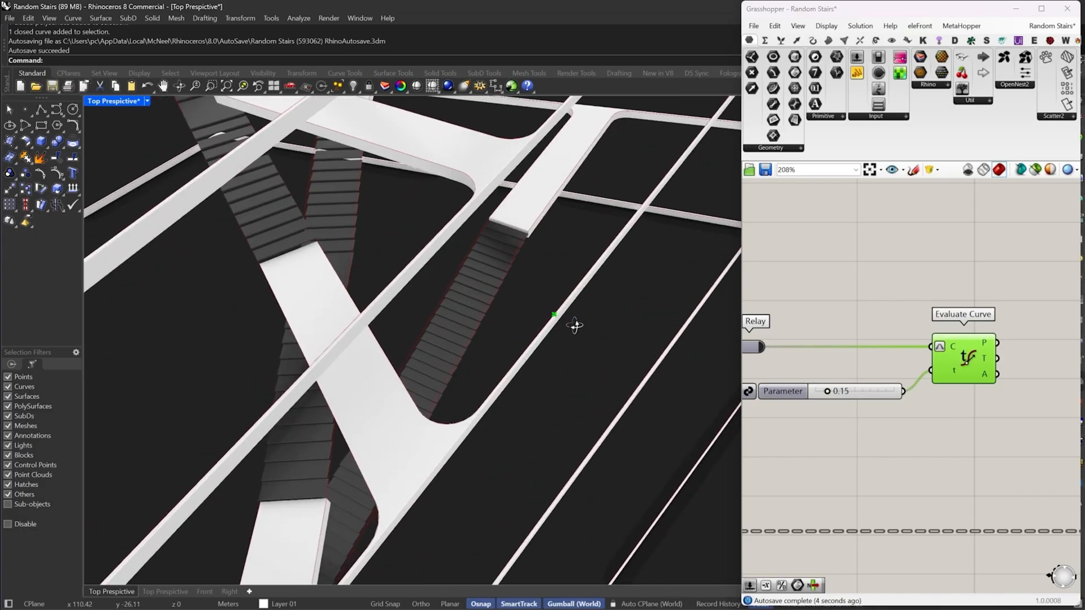
pyautogui.moveTo(574, 325); pyautogui.dragTo(503, 318, button='right')
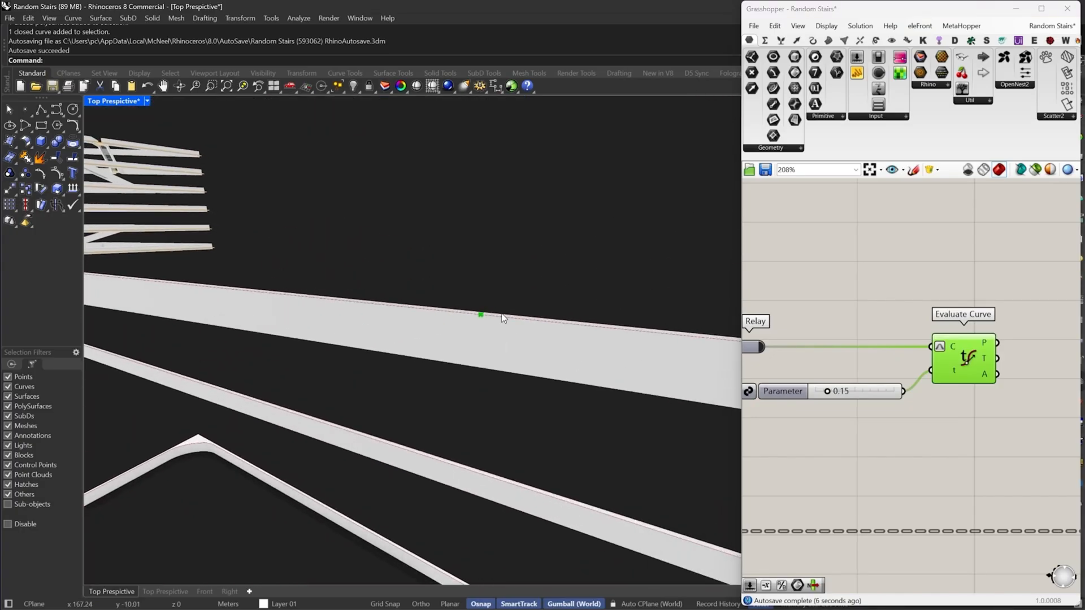
pyautogui.scroll(3, 463, 330)
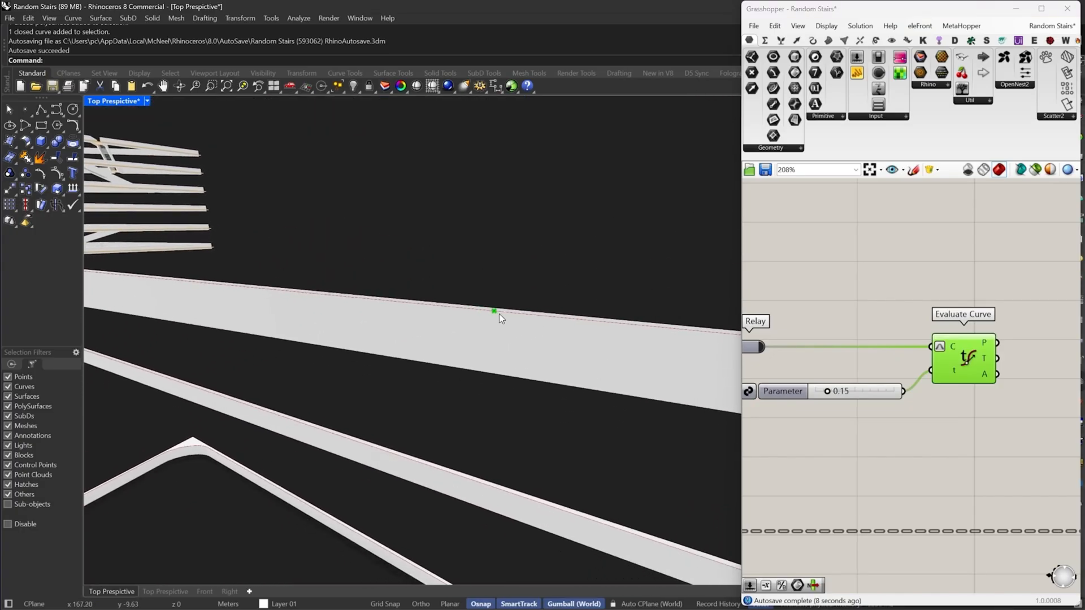
pyautogui.scroll(3, 480, 313)
pyautogui.scroll(-3, 481, 313)
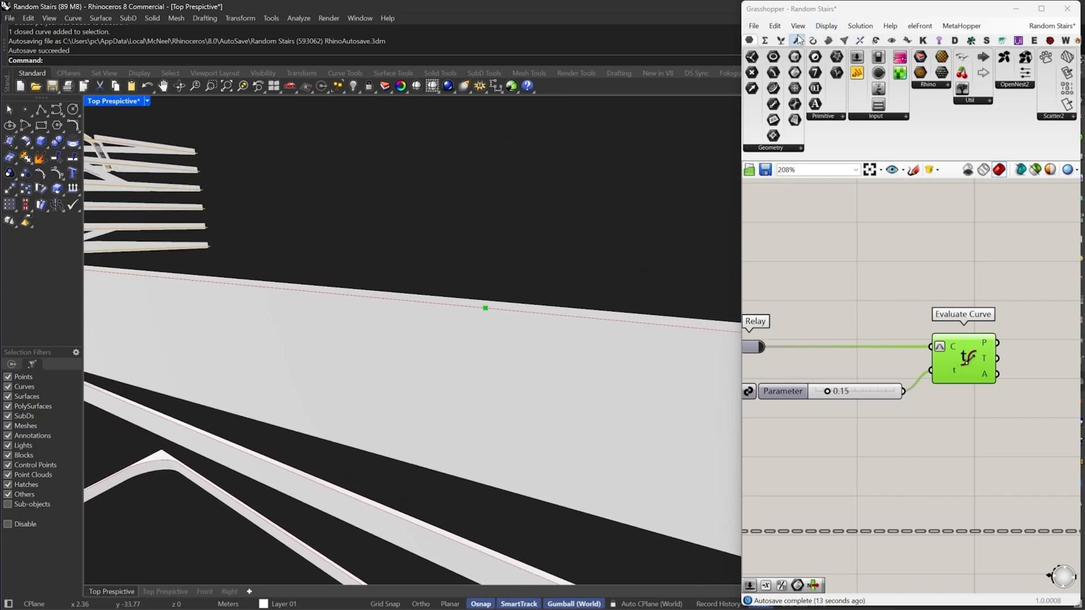
# Check the preview plane size setting
pyautogui.click(826, 26)
pyautogui.moveTo(856, 210)
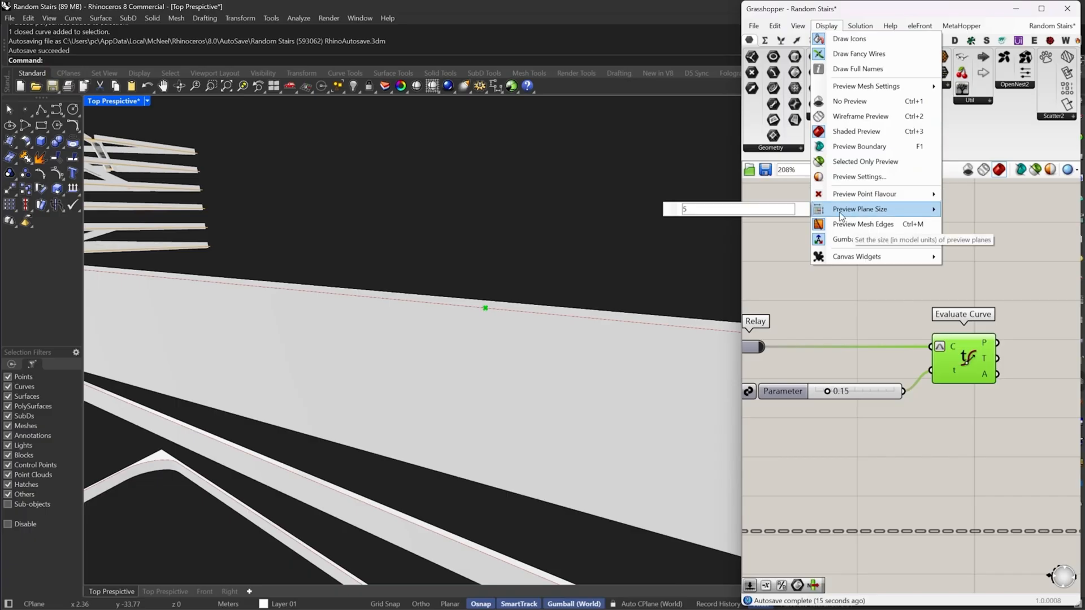
pyautogui.click(958, 308)
pyautogui.moveTo(972, 312); pyautogui.dragTo(904, 307, button='right')
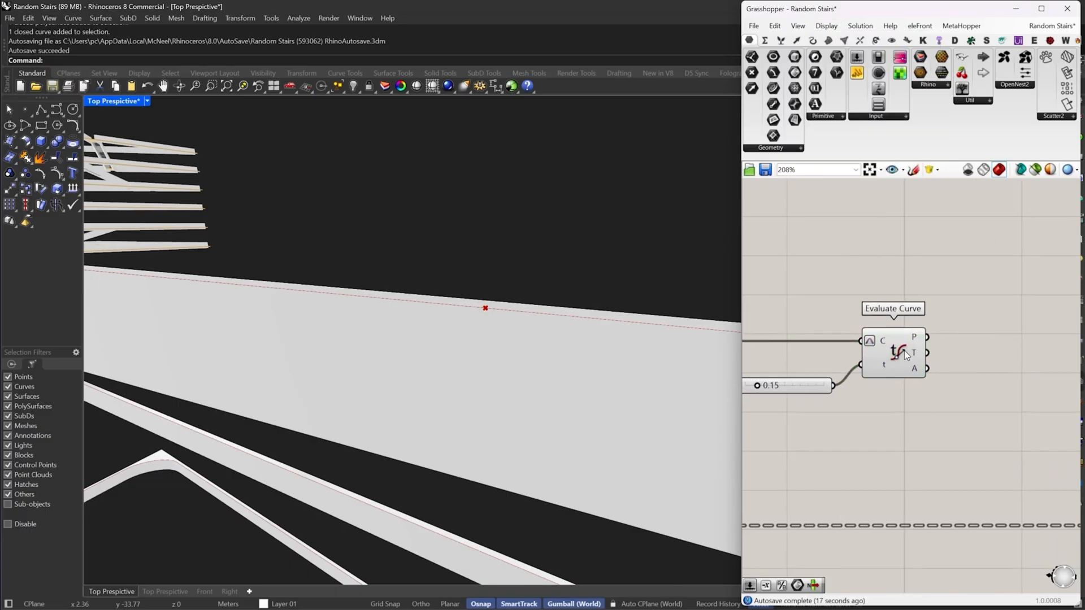
# Add a Perp Frame component, connect the Relay to its curve input, and reparameterize that input
pyautogui.click(904, 350)
pyautogui.moveTo(828, 312); pyautogui.dragTo(955, 334, button='right')
pyautogui.scroll(-3, 924, 317)
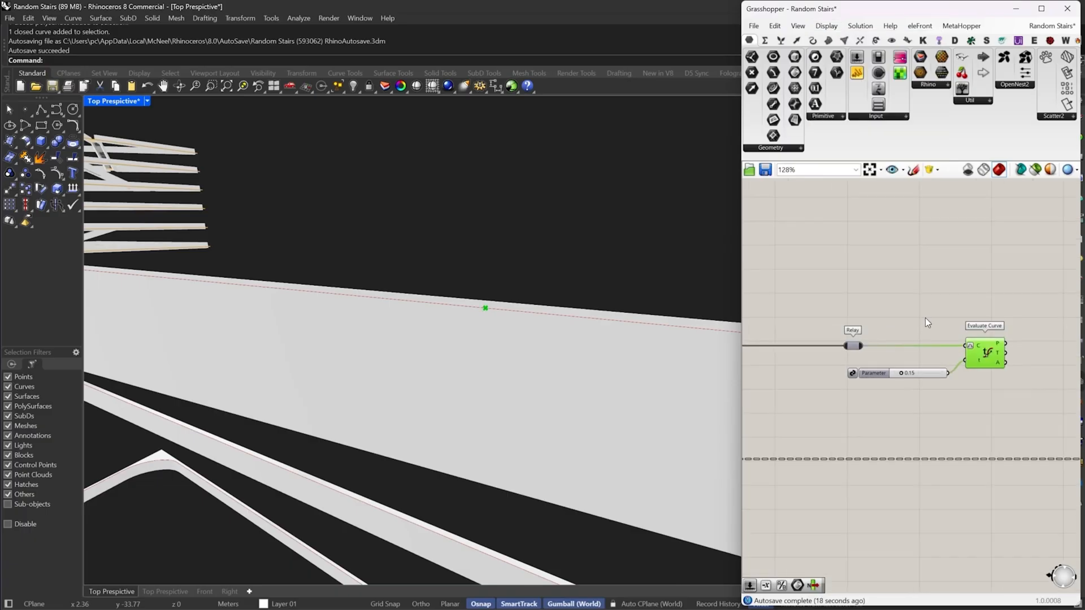
pyautogui.doubleClick(904, 290)
pyautogui.write('fra')
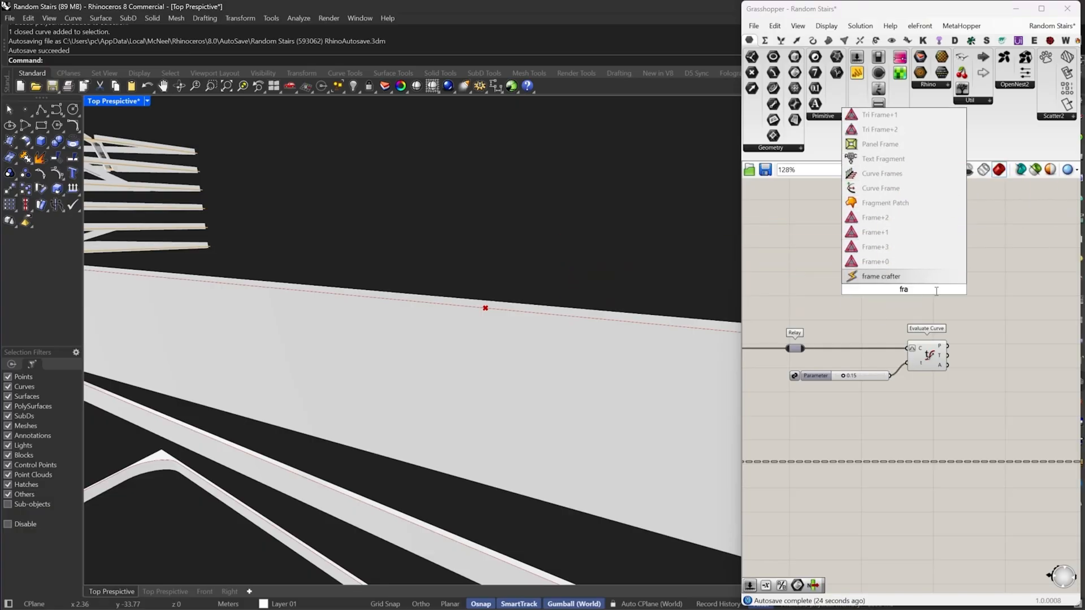
pyautogui.write('m')
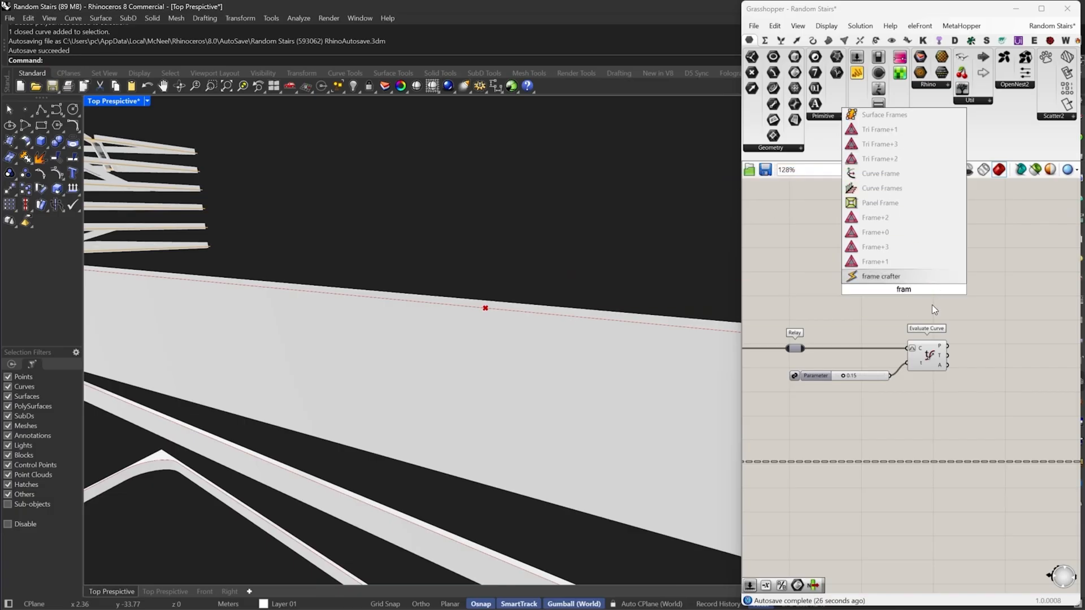
pyautogui.write('e')
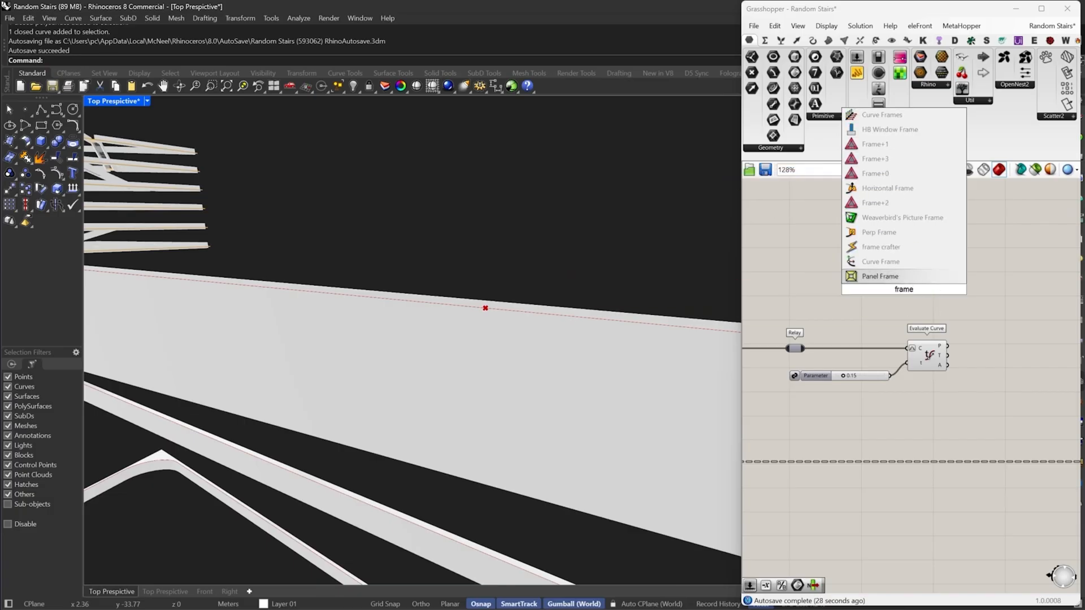
pyautogui.click(907, 230)
pyautogui.moveTo(803, 348); pyautogui.dragTo(890, 286)
pyautogui.rightClick(890, 285)
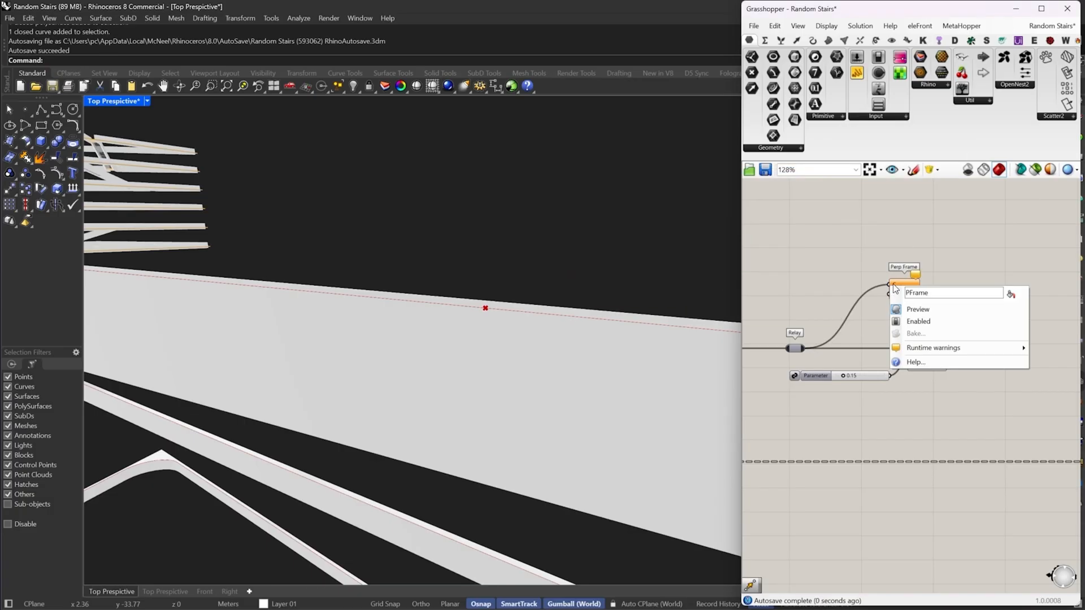
pyautogui.rightClick(894, 285)
pyautogui.click(935, 401)
# Replace Evaluate Curve with Perp Frame, aligned with the Relay, and connect the 0.15 slider to its parameter input
pyautogui.click(939, 349)
pyautogui.press('Delete')
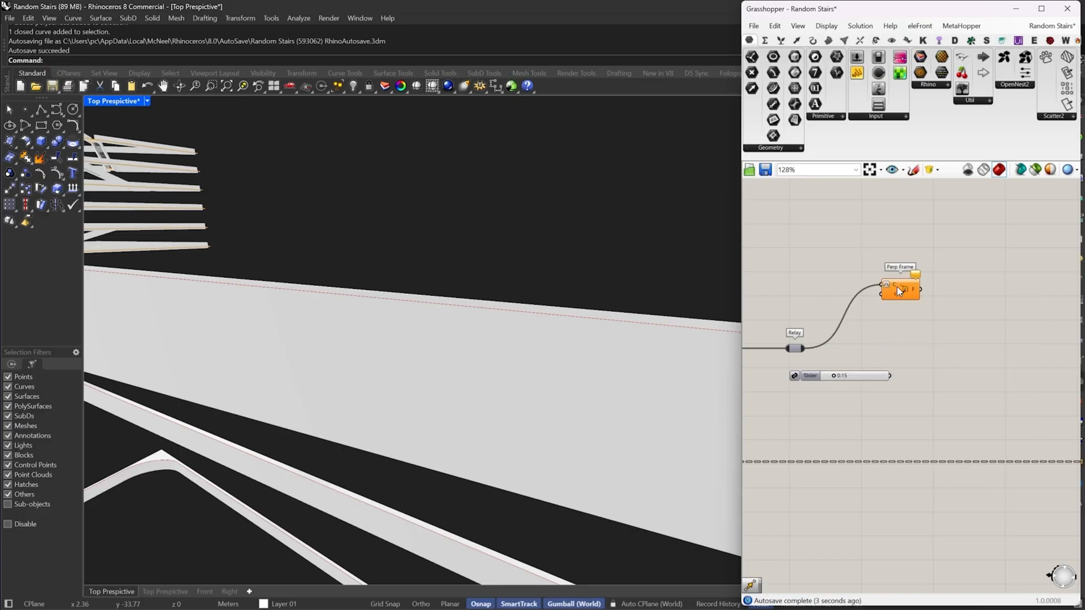
pyautogui.moveTo(896, 287); pyautogui.dragTo(938, 338)
pyautogui.moveTo(925, 352); pyautogui.dragTo(894, 382)
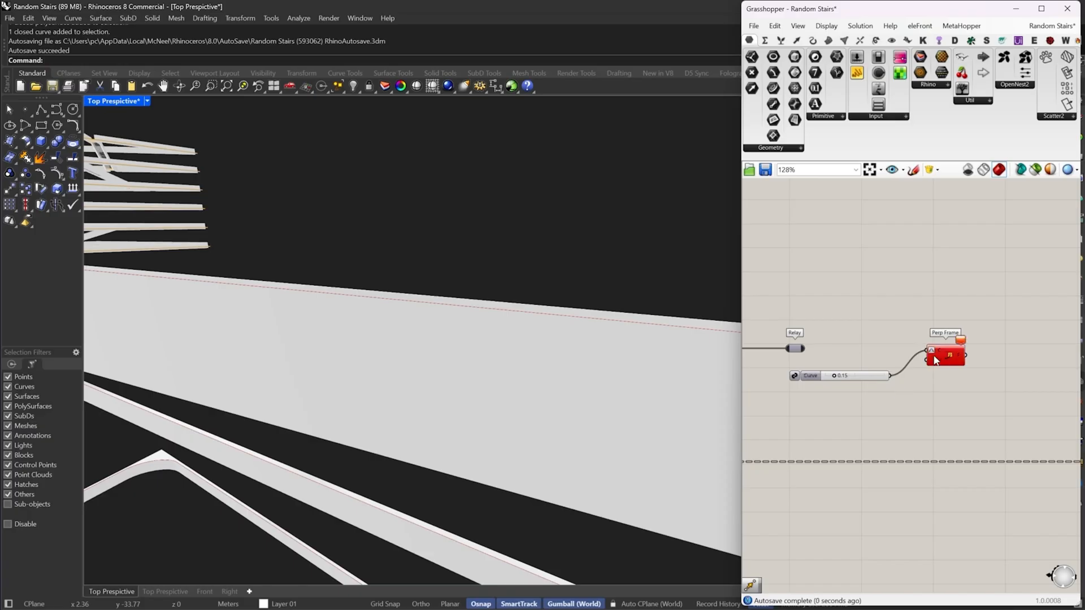
pyautogui.hotkey('ctrl', 'z')
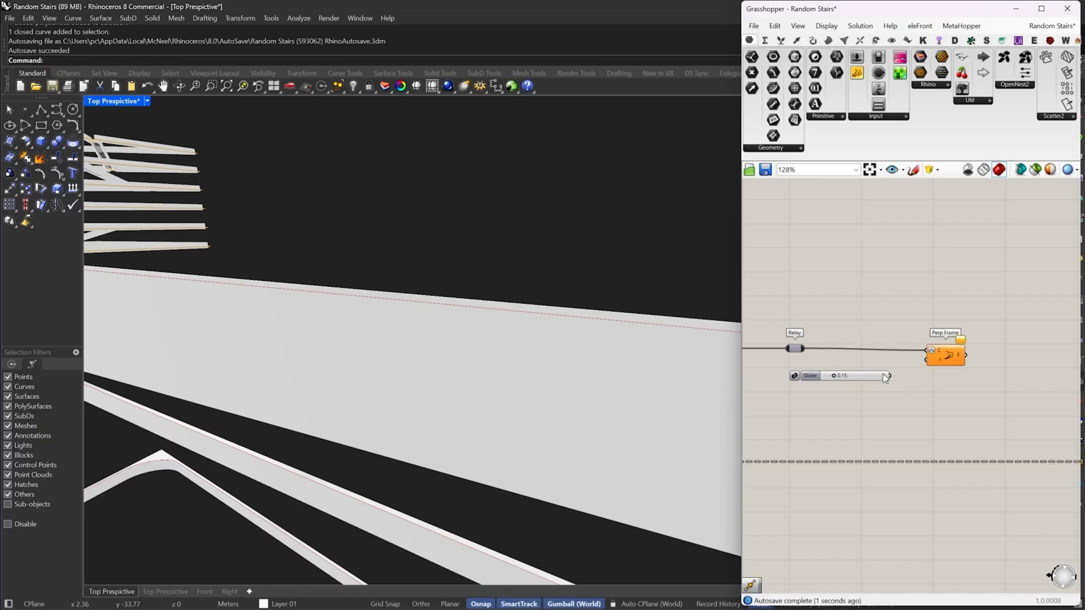
pyautogui.moveTo(927, 359); pyautogui.dragTo(889, 376)
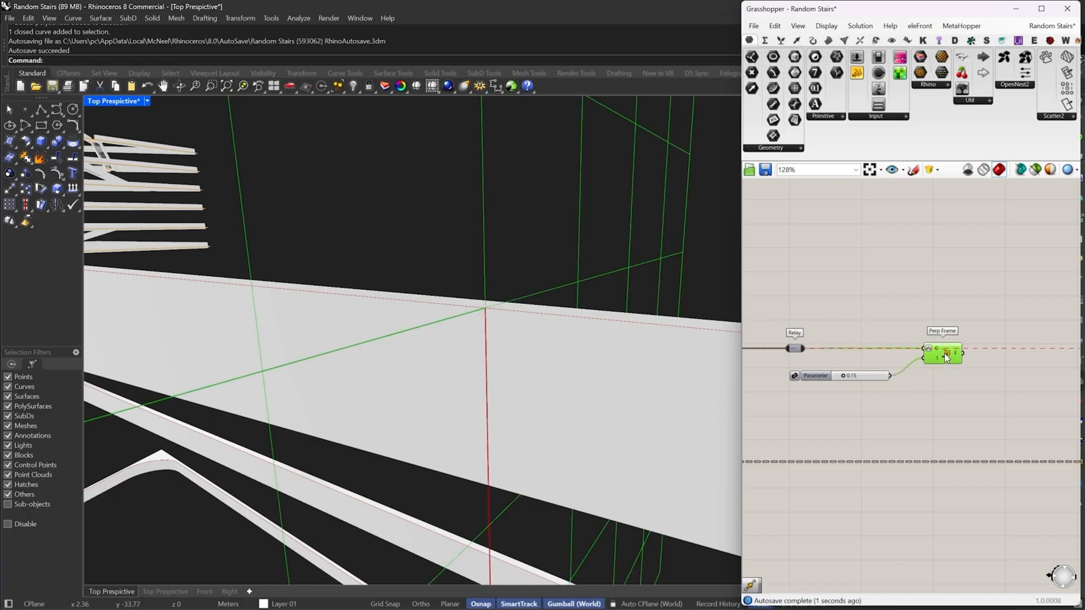
pyautogui.scroll(-10, 514, 341)
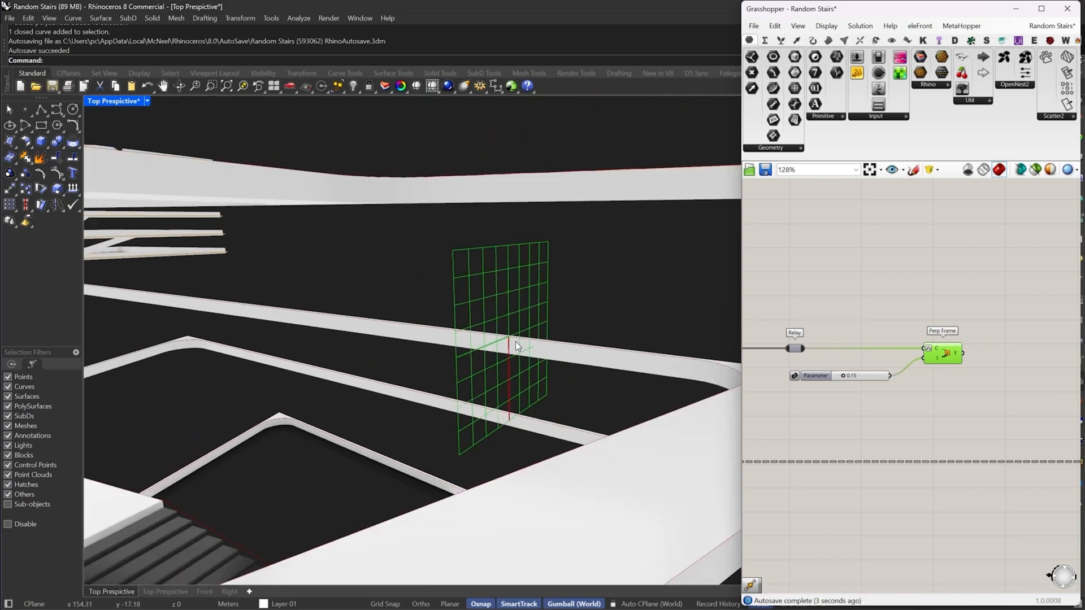
pyautogui.moveTo(579, 333); pyautogui.dragTo(490, 346, button='right')
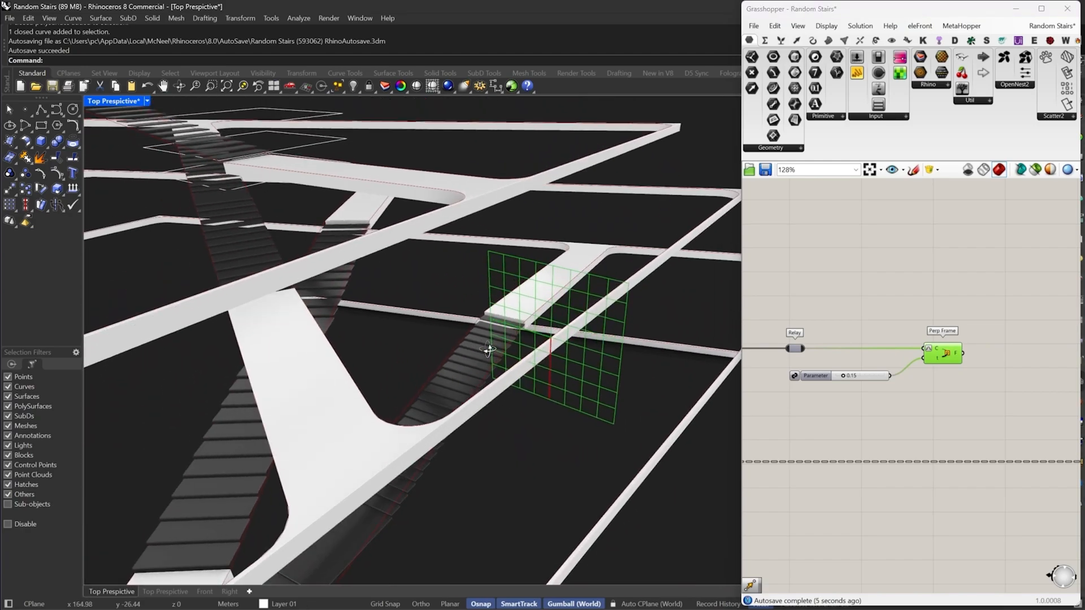
pyautogui.moveTo(943, 355); pyautogui.dragTo(929, 355)
# Add an Orient component beside Perp Frame and connect the frame output to its B input
pyautogui.doubleClick(999, 322)
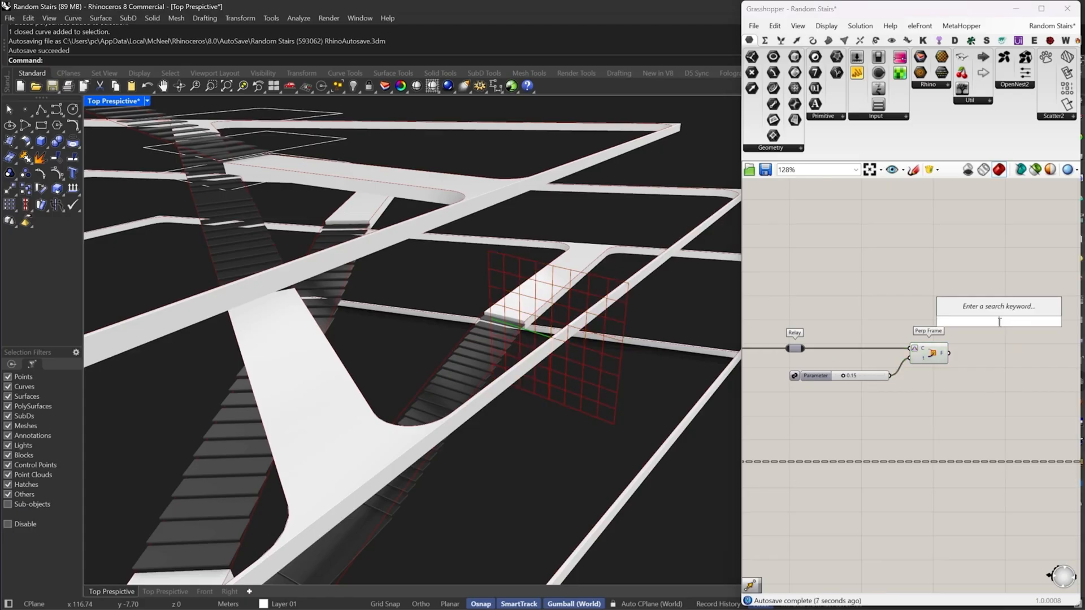
pyautogui.write('ori')
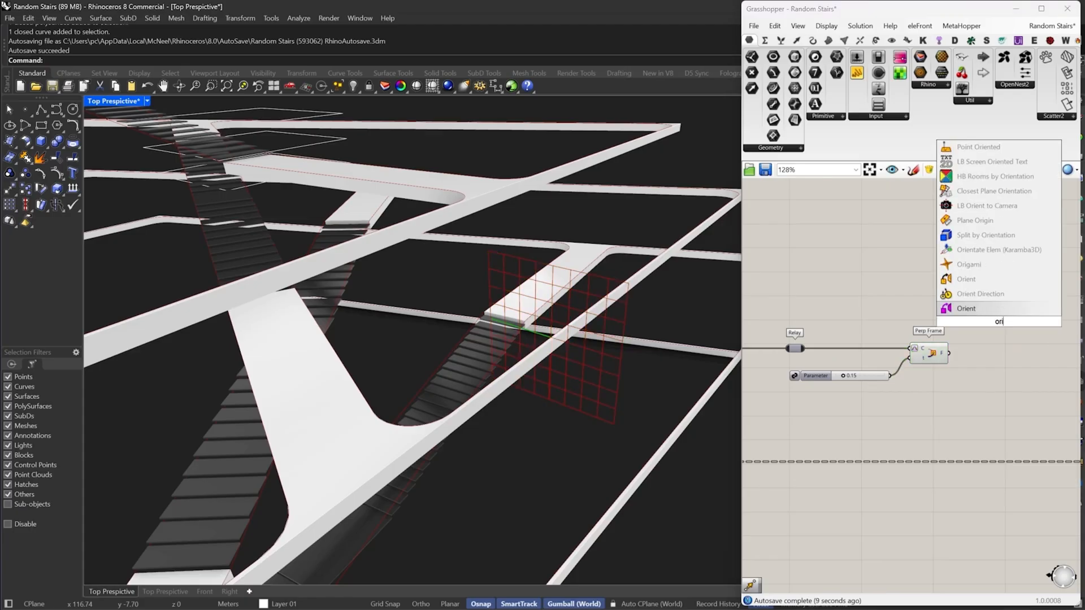
pyautogui.click(984, 277)
pyautogui.moveTo(999, 321); pyautogui.dragTo(1045, 351)
pyautogui.scroll(2, 989, 351)
pyautogui.click(947, 319)
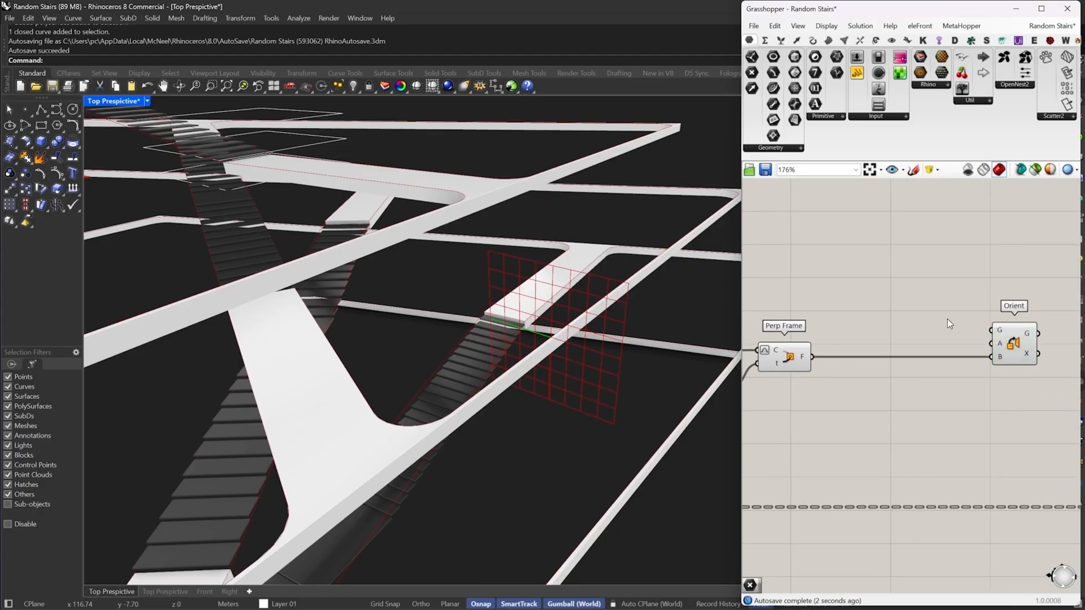
# Locate the small profile curves near the origin in the second Top Prespictive viewport and zoom to them
pyautogui.click(159, 591)
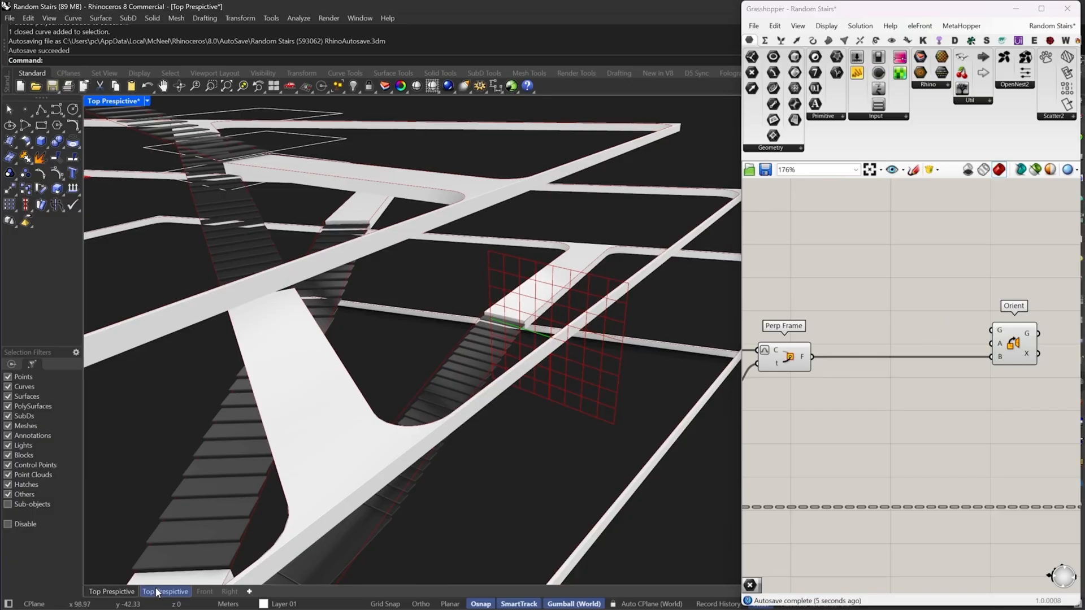
pyautogui.scroll(-3, 598, 387)
pyautogui.scroll(10, 478, 259)
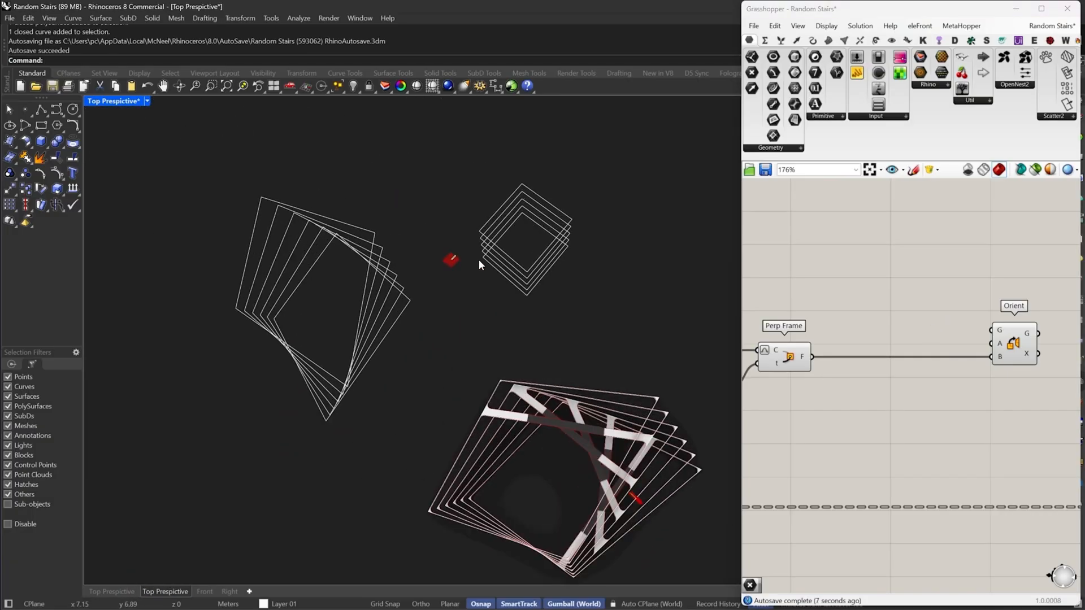
pyautogui.scroll(3, 442, 258)
pyautogui.moveTo(464, 225); pyautogui.dragTo(359, 354)
pyautogui.press('Return')
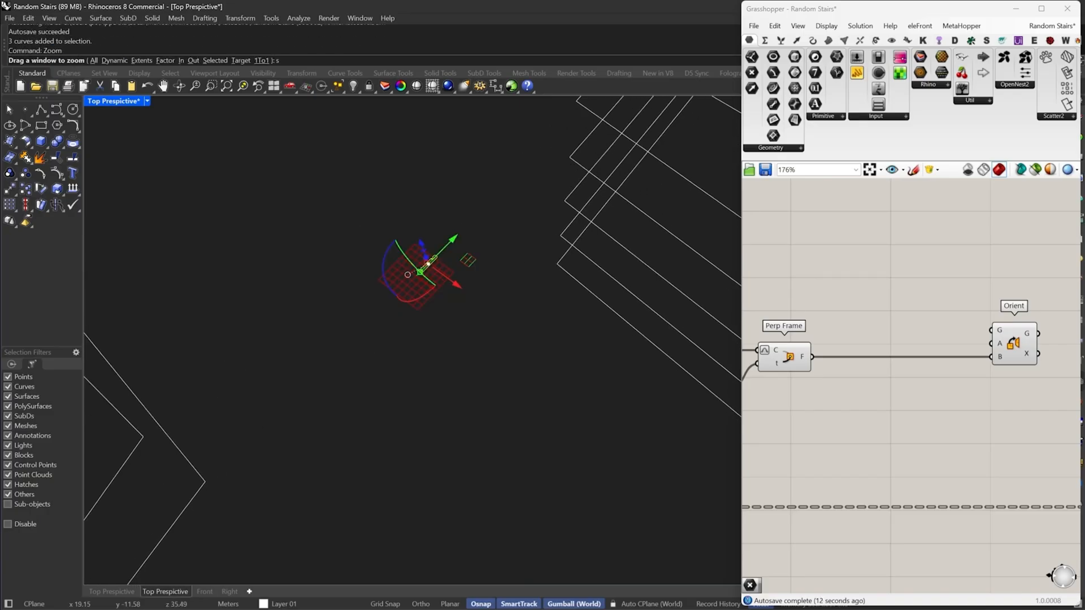
pyautogui.write('s')
pyautogui.press('Return')
pyautogui.moveTo(462, 280); pyautogui.dragTo(545, 294, button='right')
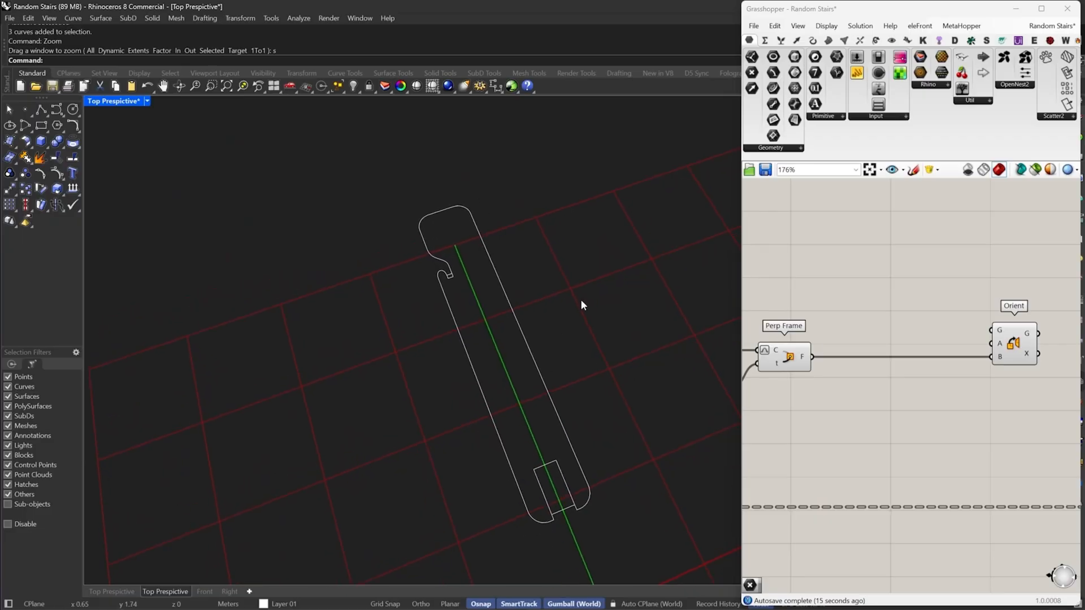
# Examine the closed profile outline, the small open curve in its hook notch, and the open curve at its base
pyautogui.moveTo(551, 268); pyautogui.dragTo(400, 557)
pyautogui.press('Escape')
pyautogui.moveTo(497, 455); pyautogui.dragTo(484, 532, button='right')
pyautogui.click(540, 446)
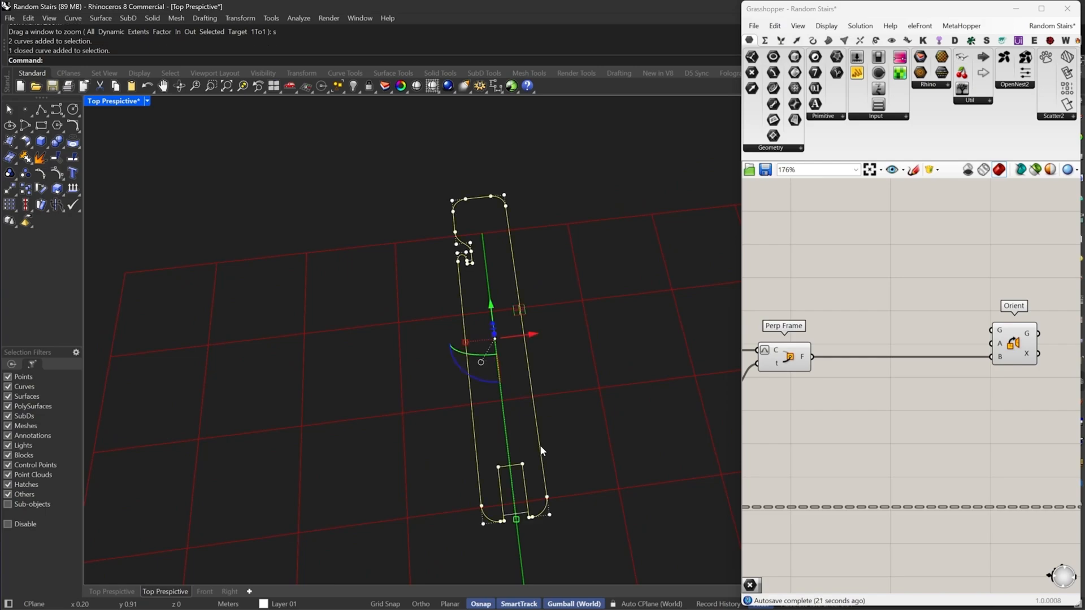
pyautogui.press('Escape')
pyautogui.moveTo(429, 284); pyautogui.dragTo(510, 250)
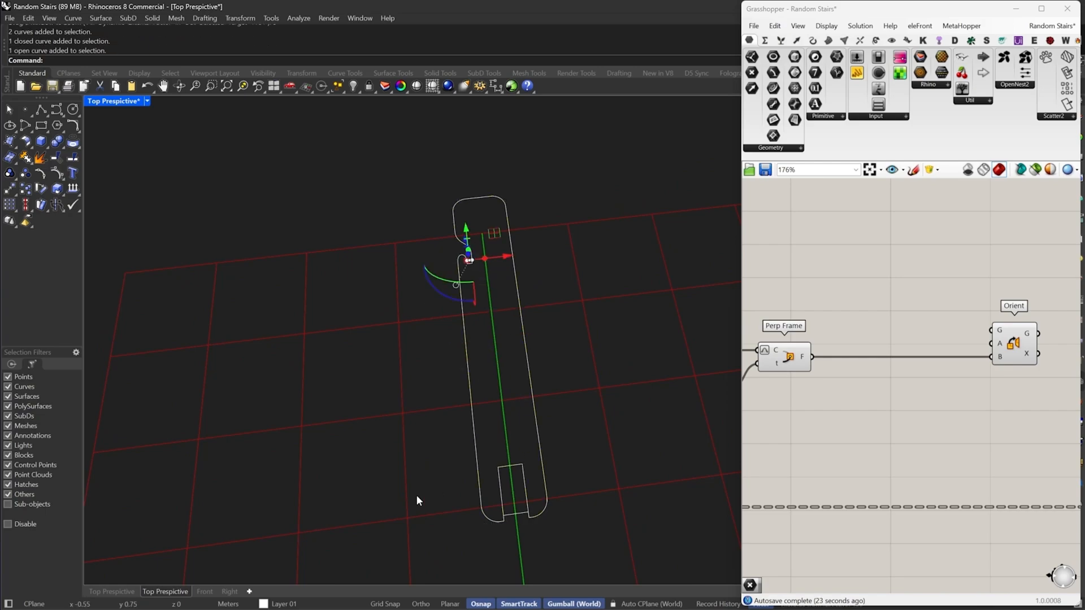
pyautogui.moveTo(413, 450); pyautogui.dragTo(627, 567)
pyautogui.press('Escape')
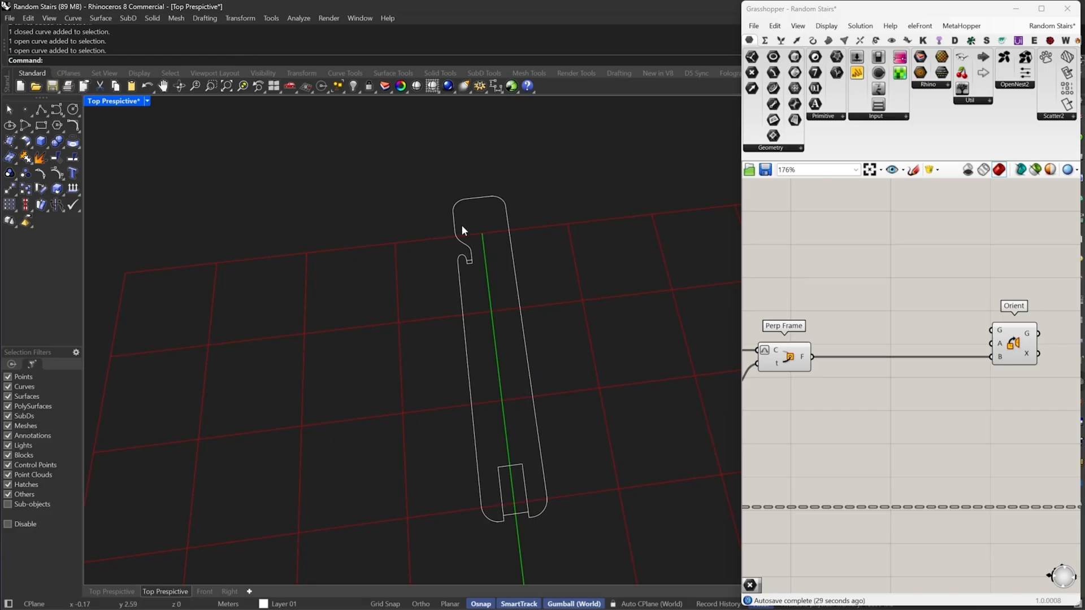
pyautogui.scroll(5, 461, 225)
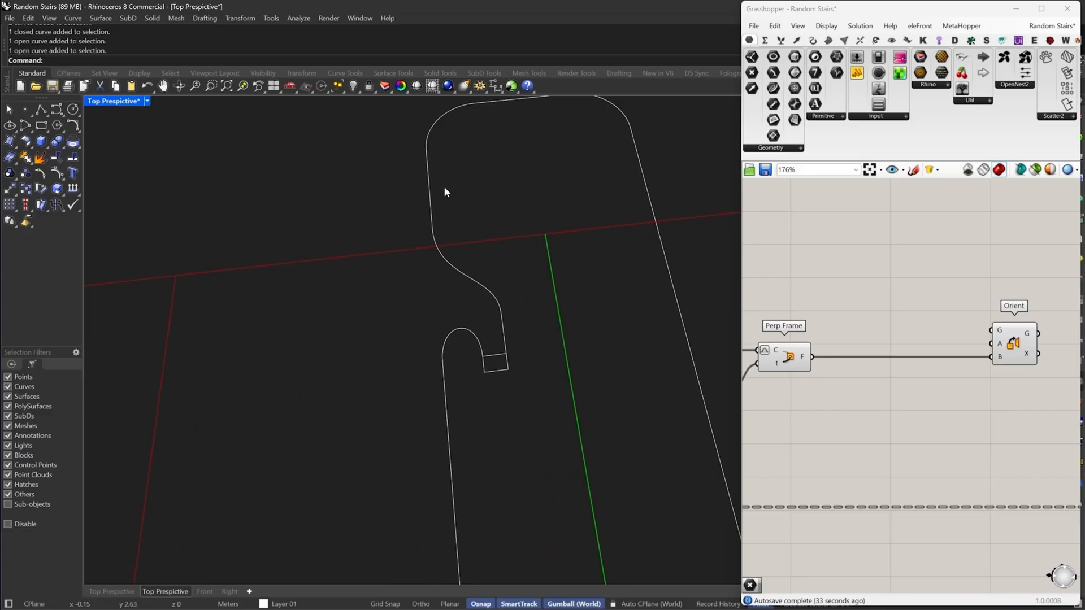
pyautogui.scroll(-3, 464, 189)
pyautogui.moveTo(478, 189); pyautogui.dragTo(412, 209)
pyautogui.scroll(-5, 423, 216)
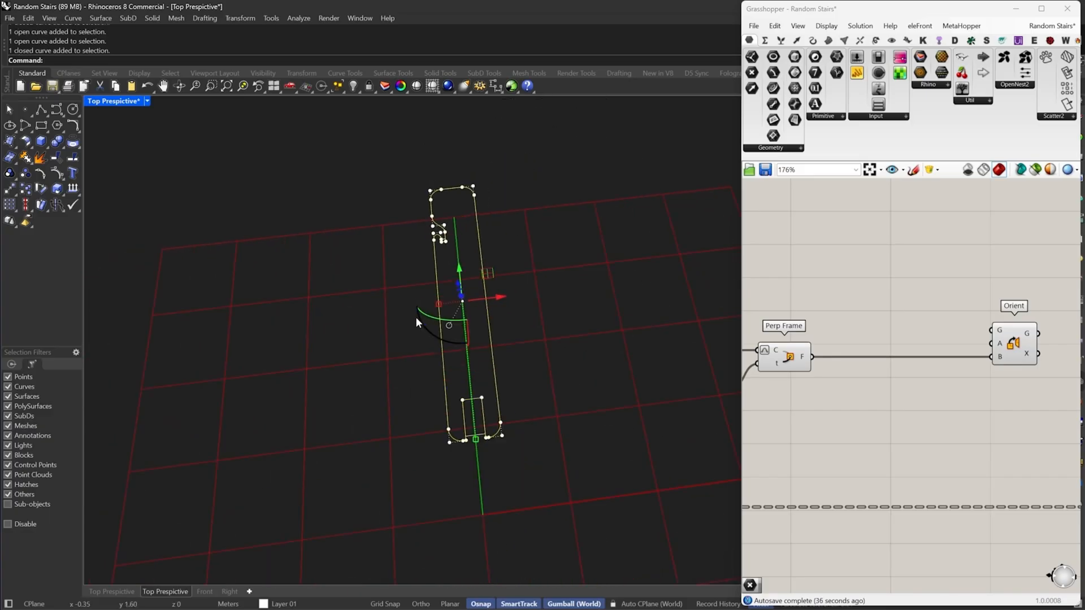
pyautogui.click(412, 318)
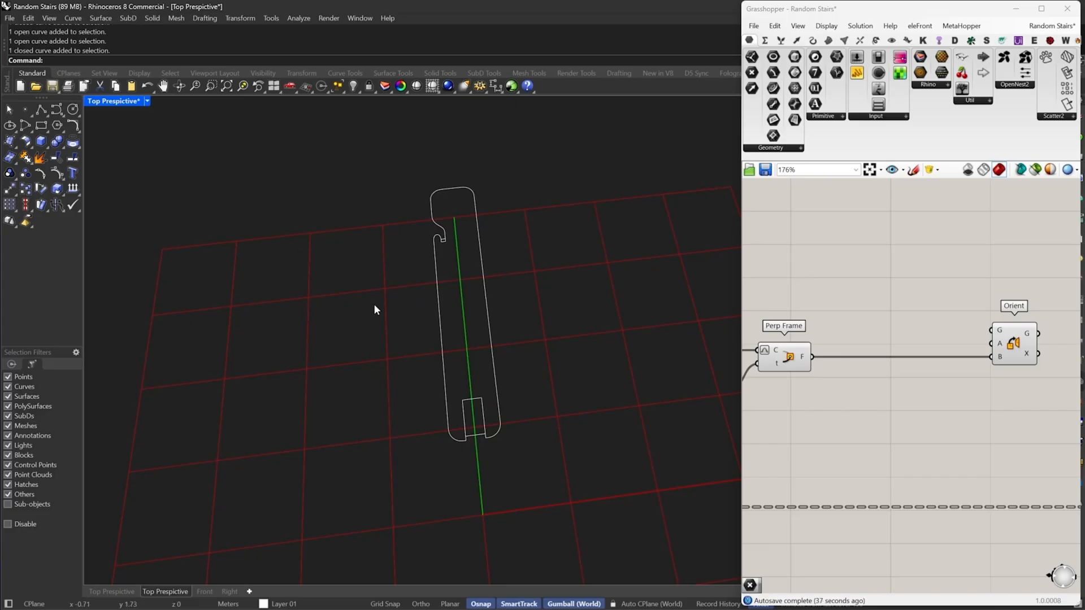
# Check which profile curve is the closed outline and which are the separate open curves at both ends
pyautogui.click(488, 325)
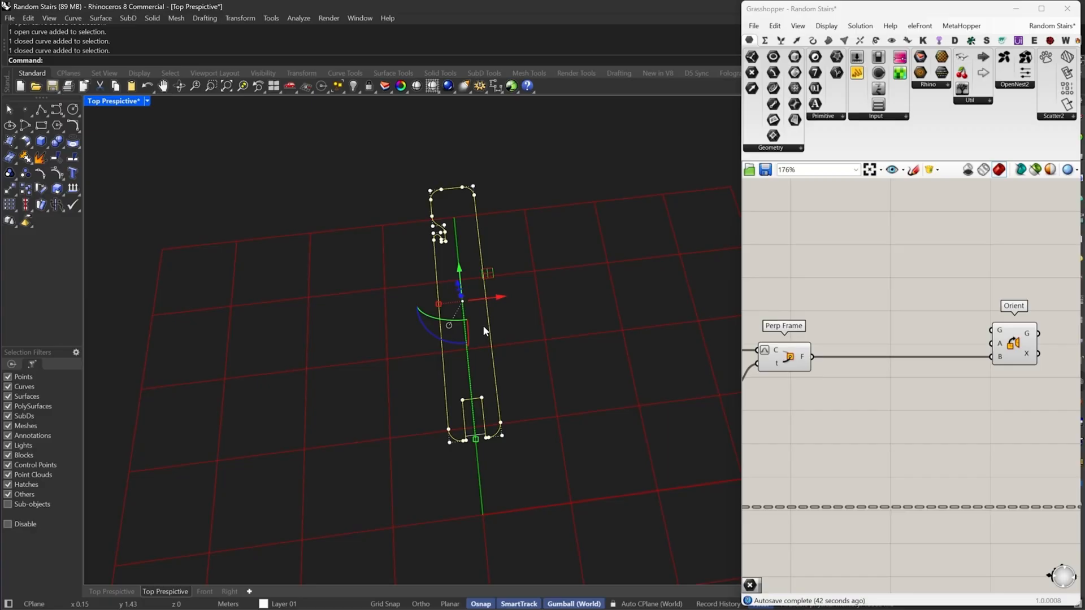
pyautogui.press('Escape')
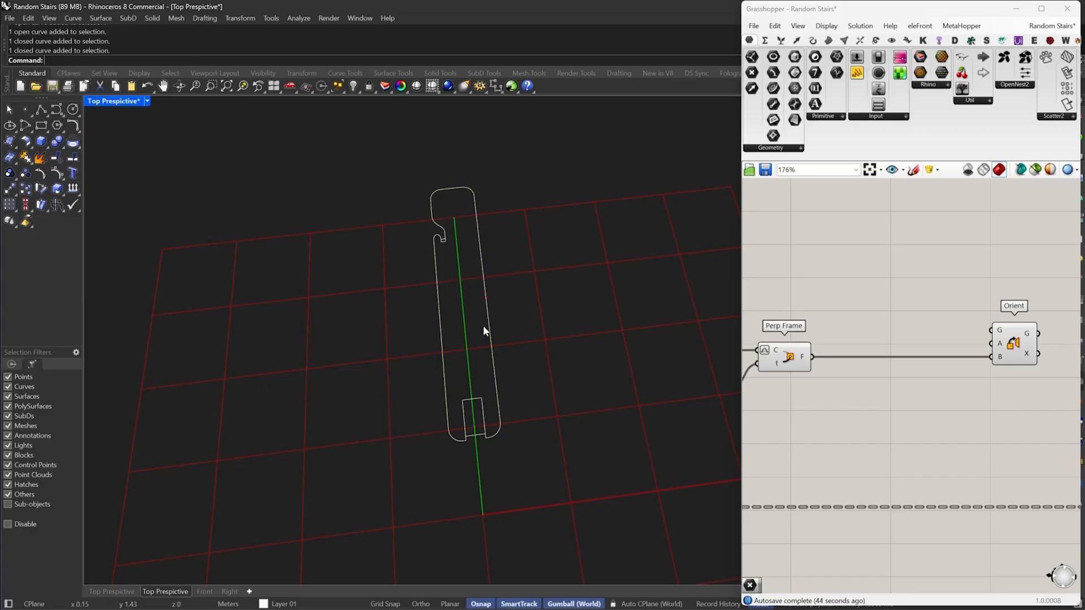
pyautogui.moveTo(382, 511); pyautogui.dragTo(593, 334)
pyautogui.moveTo(402, 282); pyautogui.dragTo(537, 178)
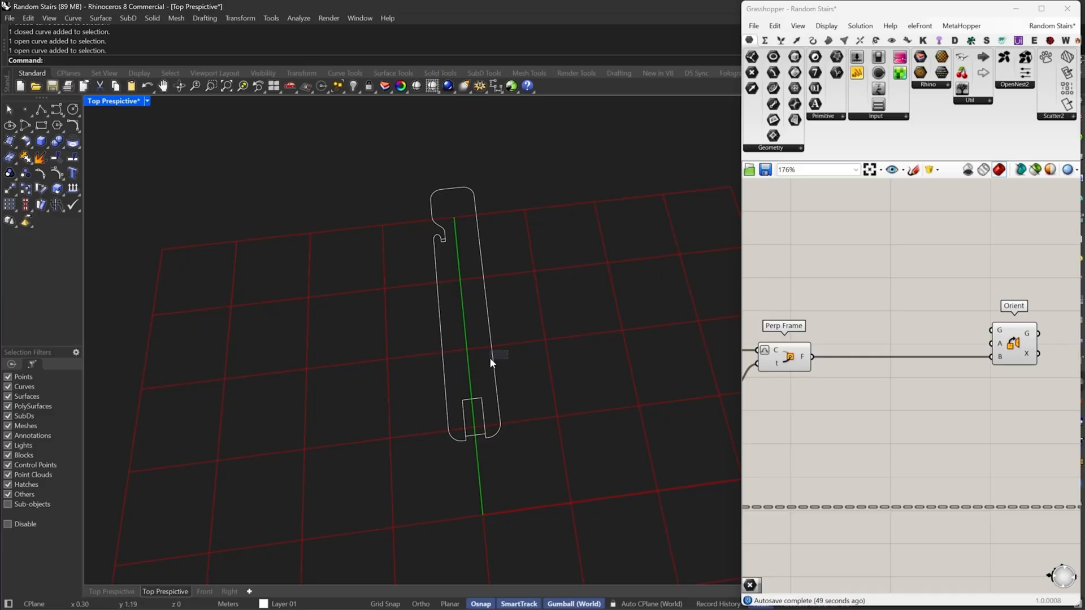
pyautogui.moveTo(489, 357); pyautogui.dragTo(456, 377)
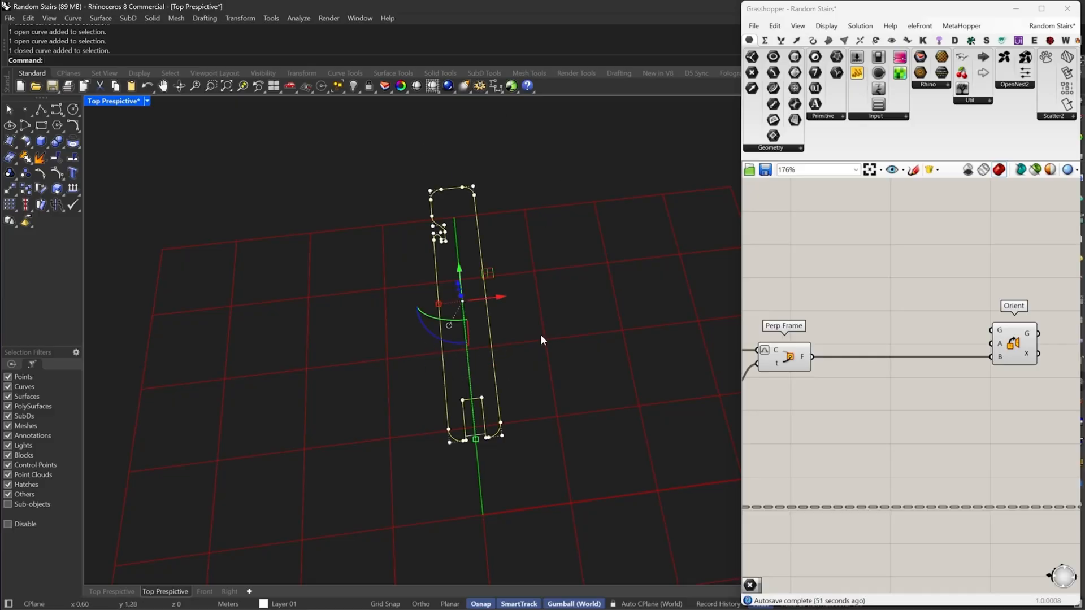
pyautogui.press('Escape')
pyautogui.press('Escape')
pyautogui.moveTo(630, 392); pyautogui.dragTo(605, 390, button='right')
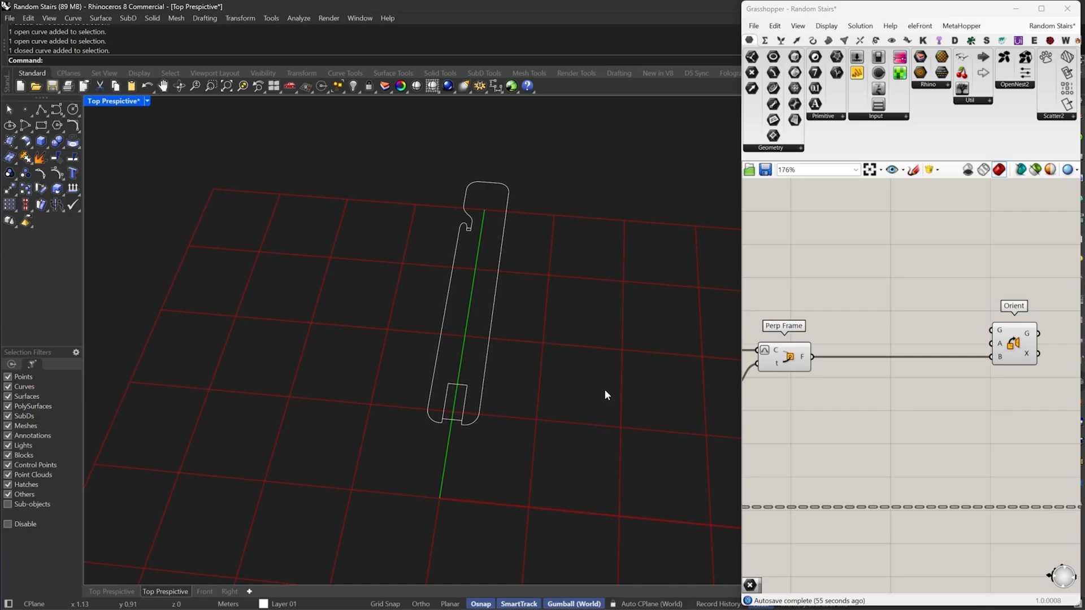
pyautogui.moveTo(522, 378); pyautogui.dragTo(430, 357)
pyautogui.press('Escape')
pyautogui.press('Escape')
# Add a Curve parameter above Perp Frame and reference the closed profile outline using Set Multiple Curves
pyautogui.doubleClick(885, 300)
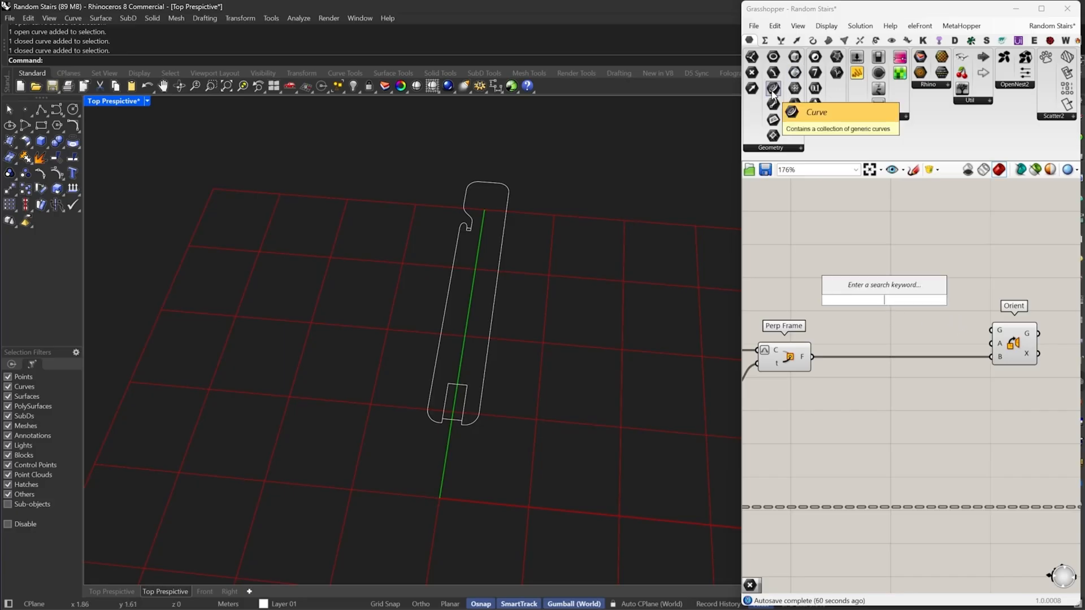
pyautogui.moveTo(773, 88); pyautogui.dragTo(843, 236)
pyautogui.rightClick(843, 237)
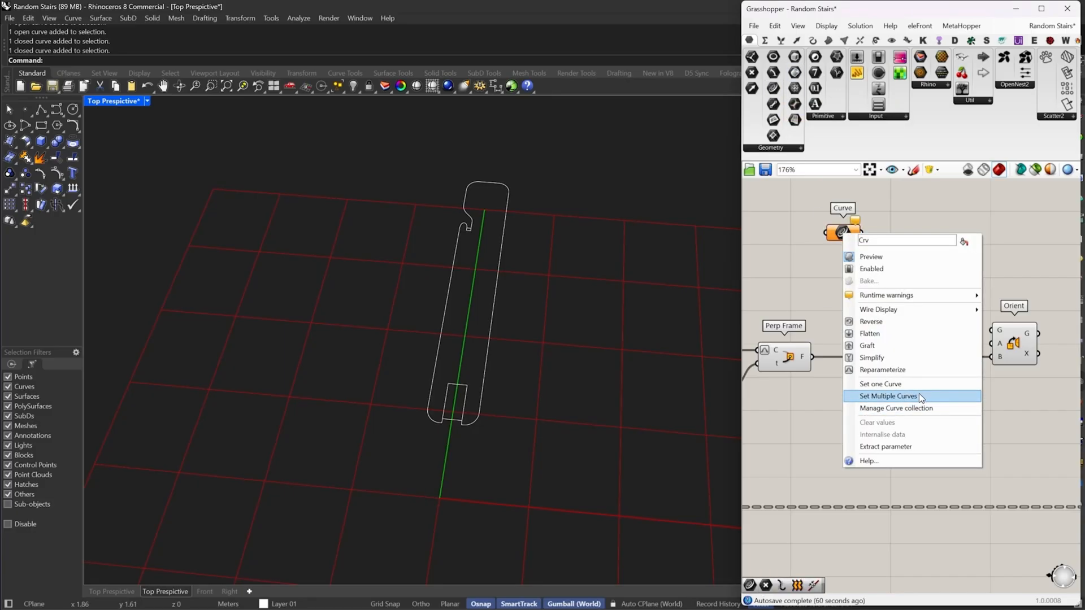
pyautogui.click(919, 395)
pyautogui.click(489, 329)
pyautogui.press('Return')
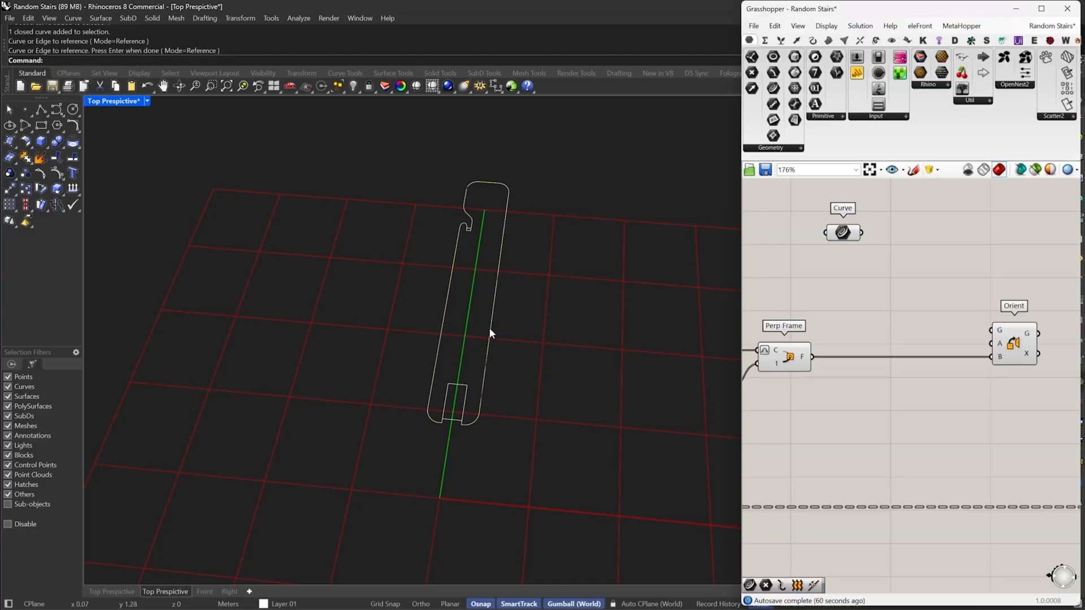
# Connect the Curve parameter to Orient's geometry input, graft that input, and place the parameter directly above Perp Frame
pyautogui.moveTo(861, 232); pyautogui.dragTo(995, 330)
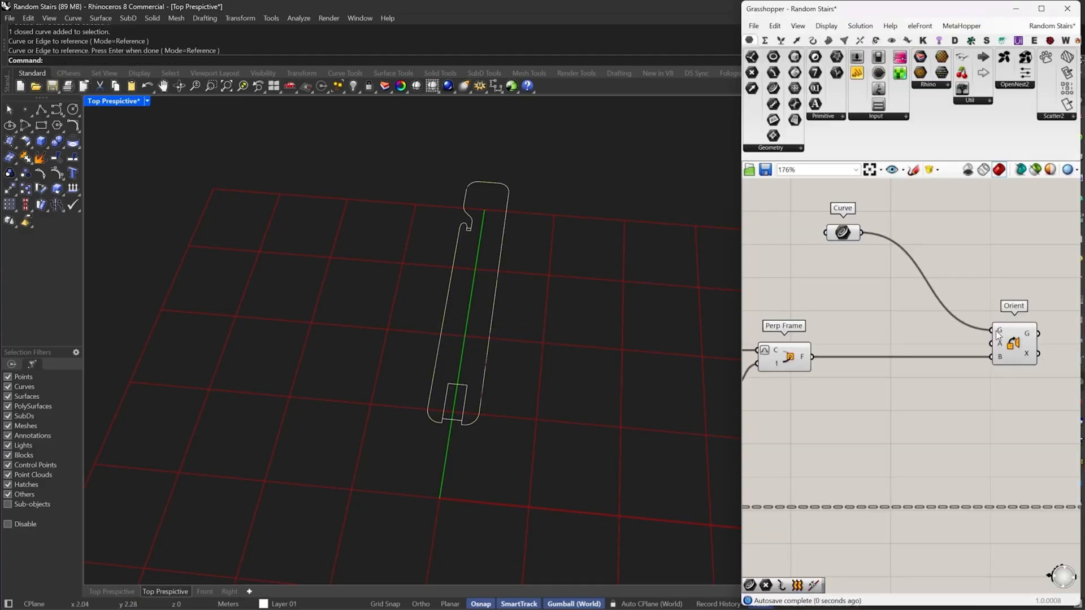
pyautogui.rightClick(996, 330)
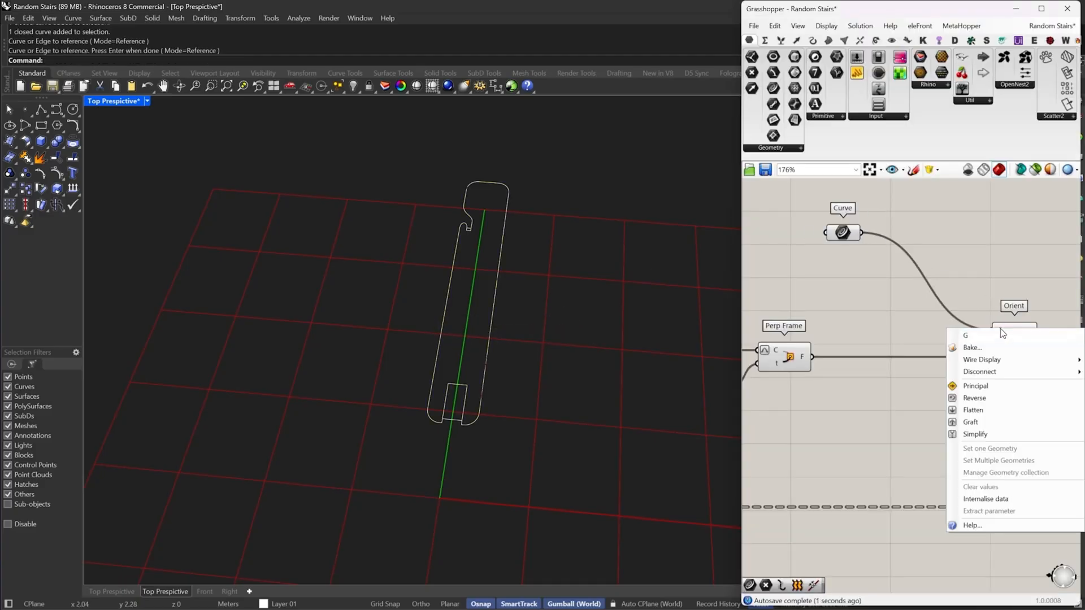
pyautogui.click(1009, 423)
pyautogui.moveTo(846, 243); pyautogui.dragTo(781, 241)
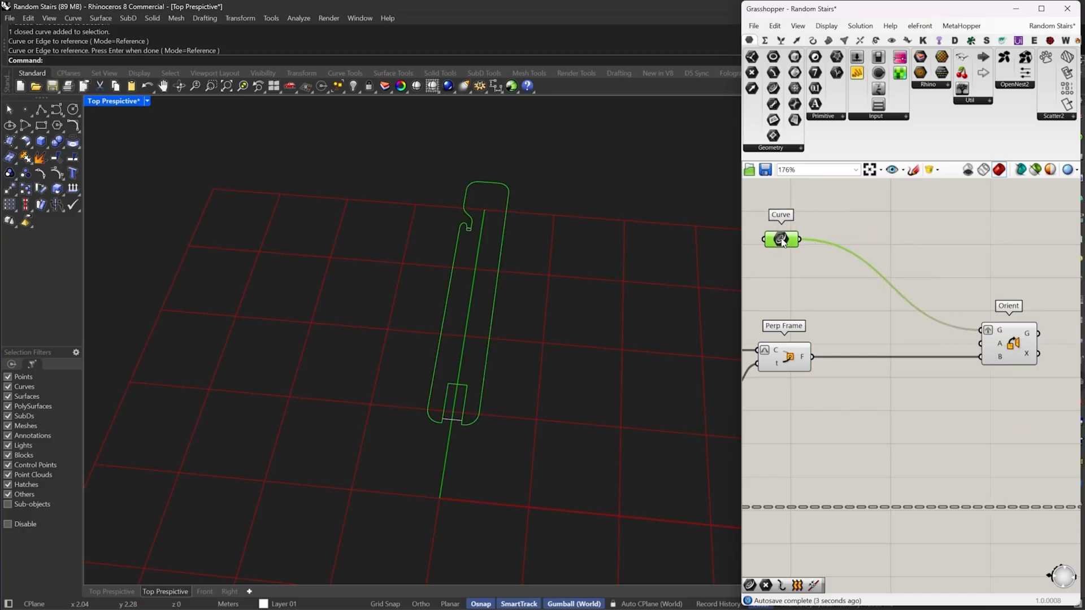
# Insert a relay in the wire between the Curve parameter and Orient, aligned beside Orient's geometry input
pyautogui.doubleClick(873, 273)
pyautogui.moveTo(879, 273); pyautogui.dragTo(949, 332)
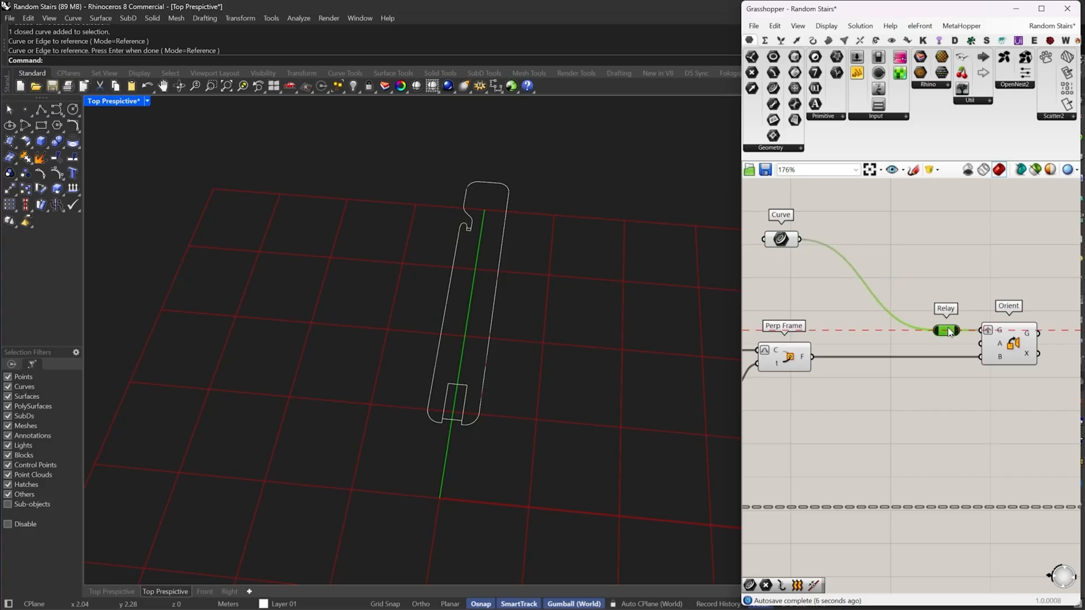
pyautogui.click(929, 269)
pyautogui.moveTo(937, 266); pyautogui.dragTo(941, 253, button='right')
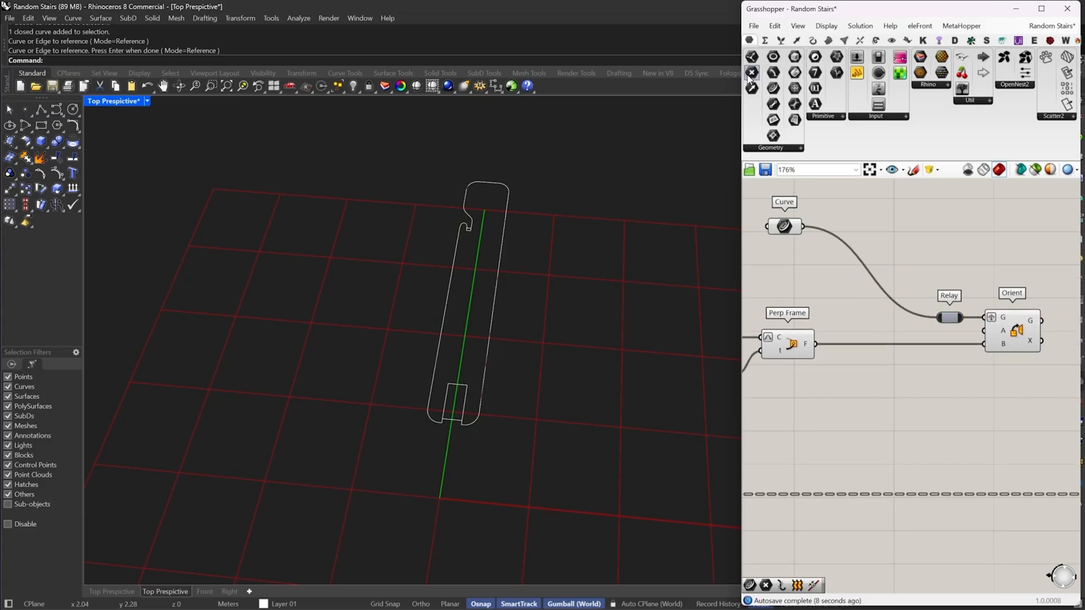
# Reference the midpoint of the profile's long straight edge in a new Point parameter and feed it to Orient's A input beneath the relay
pyautogui.moveTo(750, 79); pyautogui.dragTo(917, 328)
pyautogui.rightClick(910, 325)
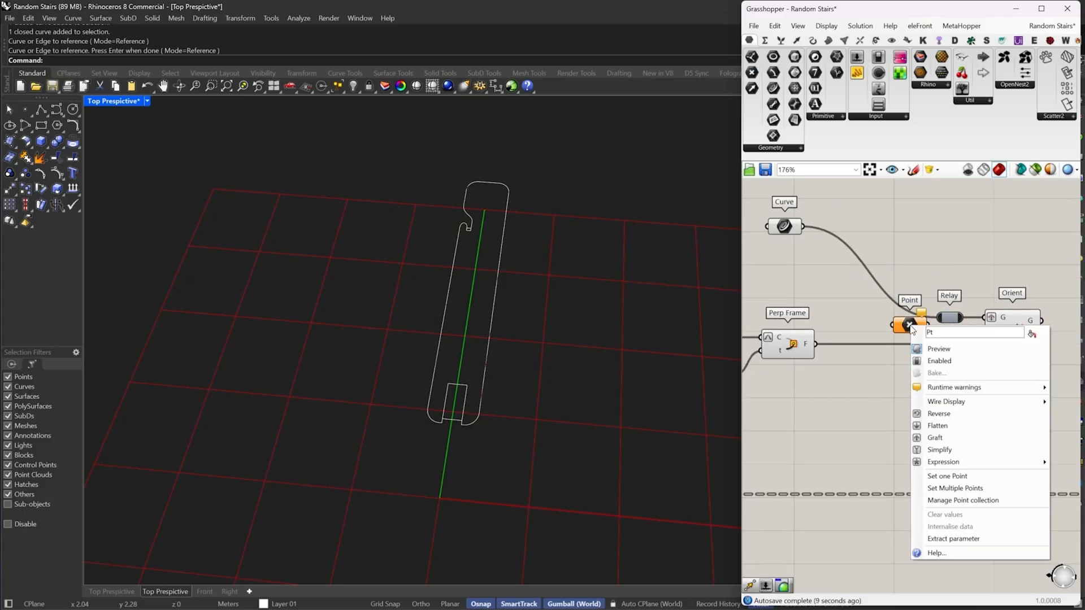
pyautogui.click(953, 488)
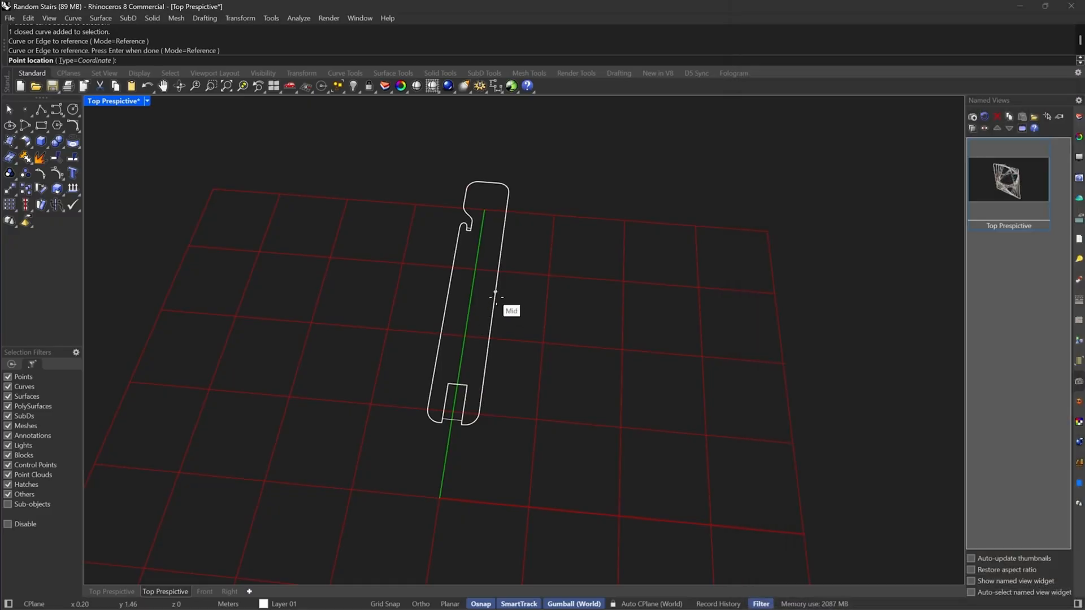
pyautogui.click(495, 293)
pyautogui.press('Return')
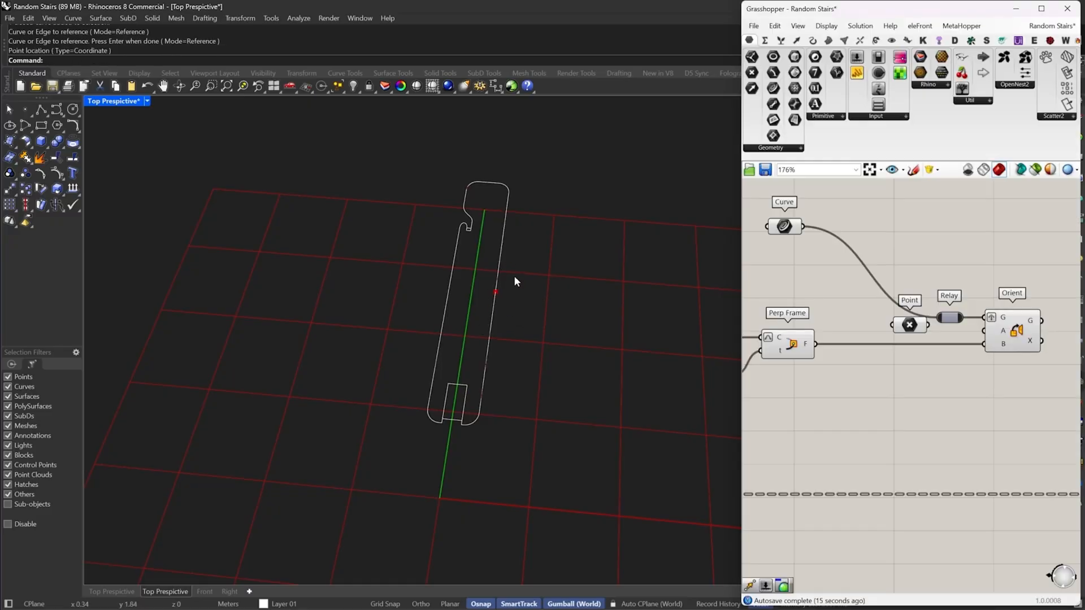
pyautogui.moveTo(918, 328); pyautogui.dragTo(949, 337)
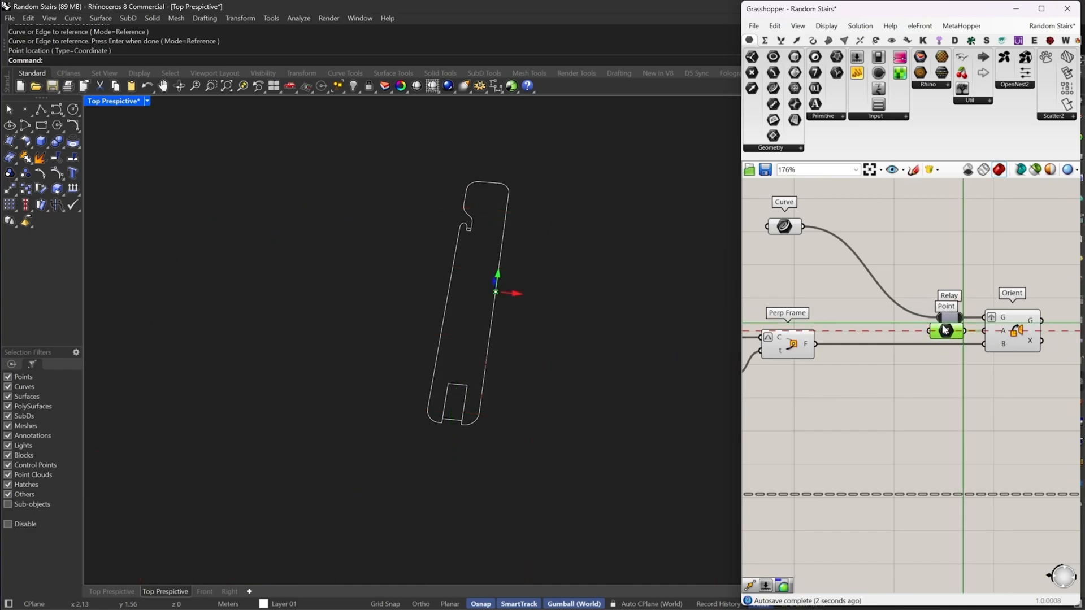
pyautogui.click(946, 273)
# Zoom the viewport to Orient's output to check how the profile sits against the slab edge
pyautogui.moveTo(948, 274); pyautogui.dragTo(907, 266, button='right')
pyautogui.click(978, 328)
pyautogui.rightClick(941, 245)
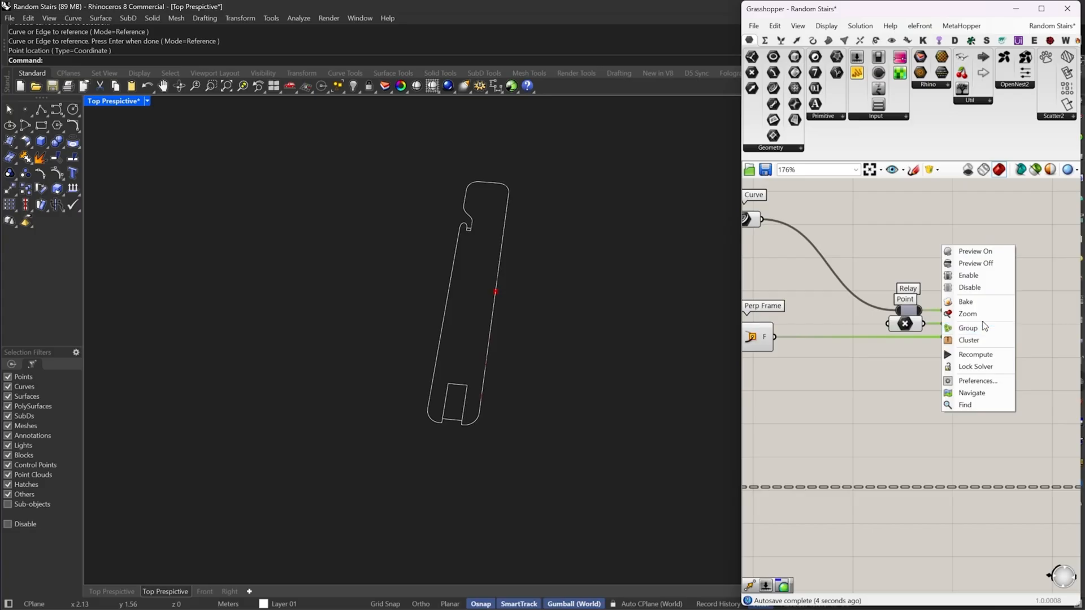
pyautogui.click(968, 314)
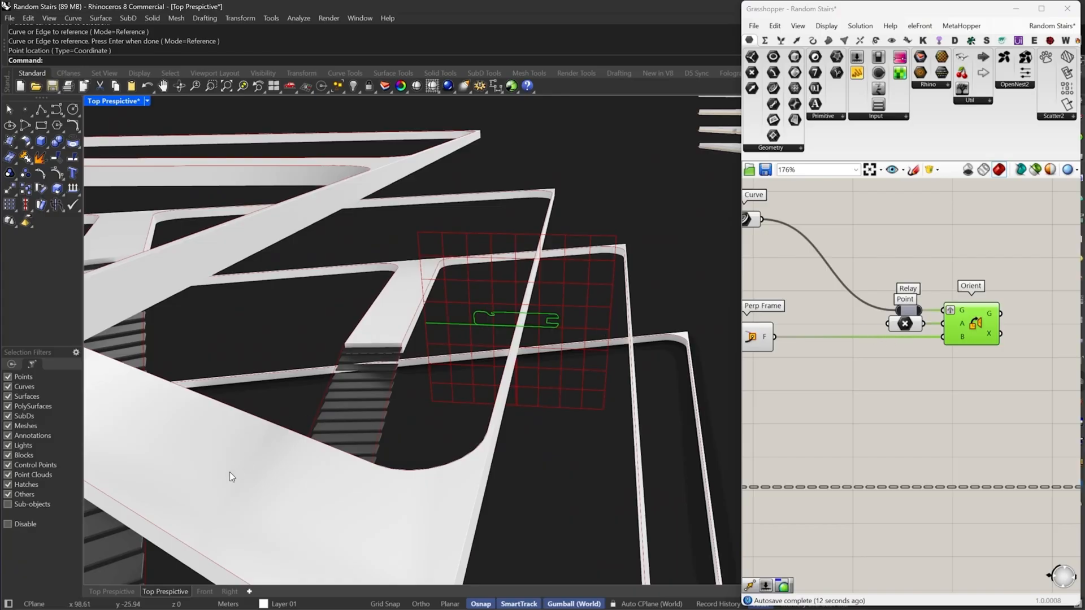
# Rotate the closed profile outline a quarter turn clockwise about the midpoint of its long straight edge, with Ortho on
pyautogui.moveTo(822, 203); pyautogui.dragTo(891, 229, button='right')
pyautogui.click(811, 244)
pyautogui.rightClick(867, 213)
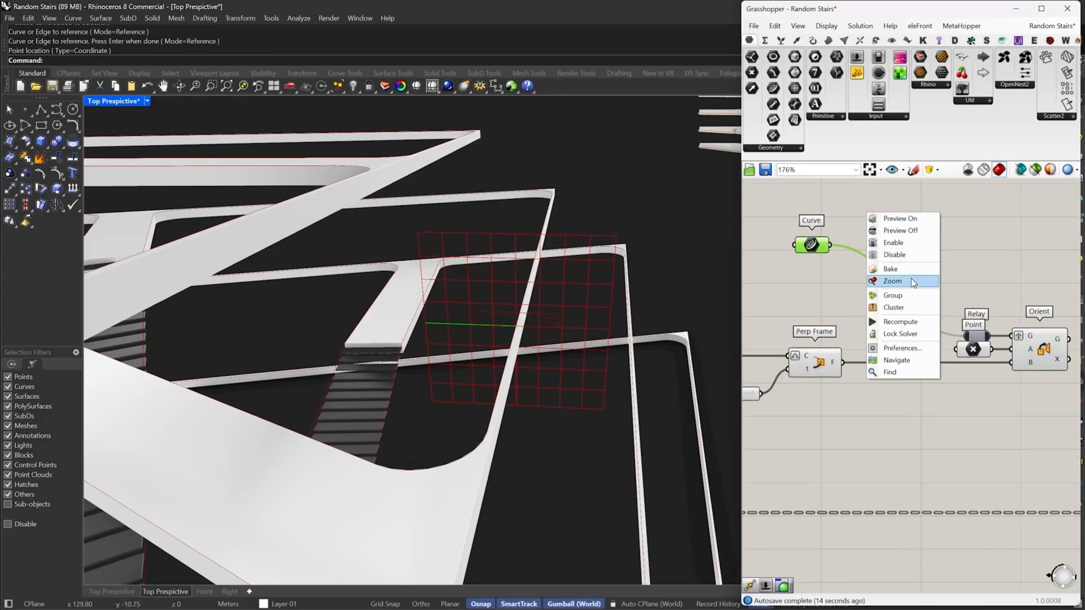
pyautogui.click(909, 280)
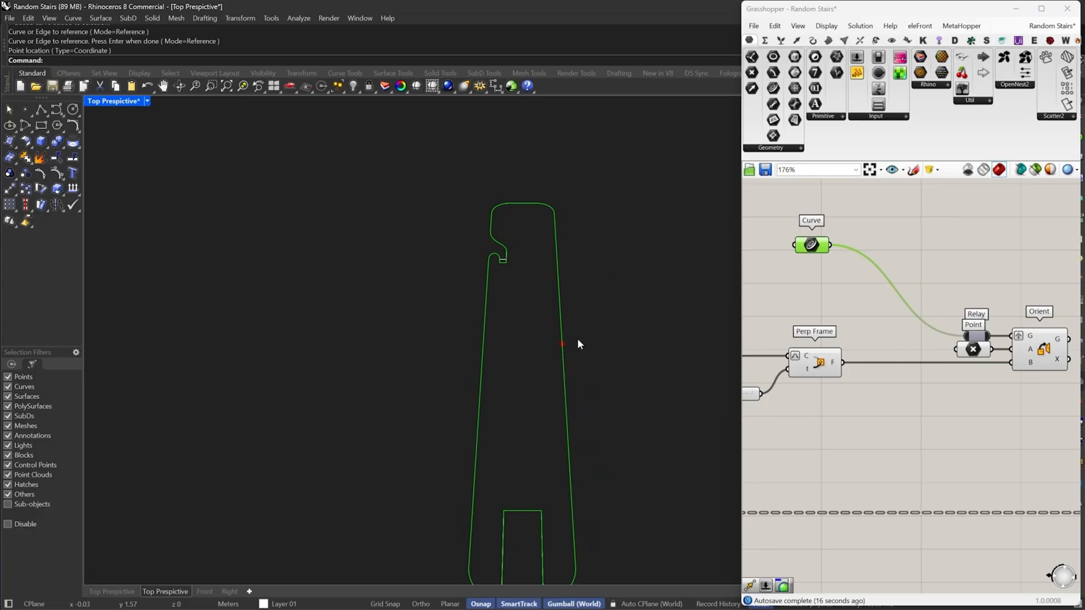
pyautogui.moveTo(603, 320); pyautogui.dragTo(416, 390)
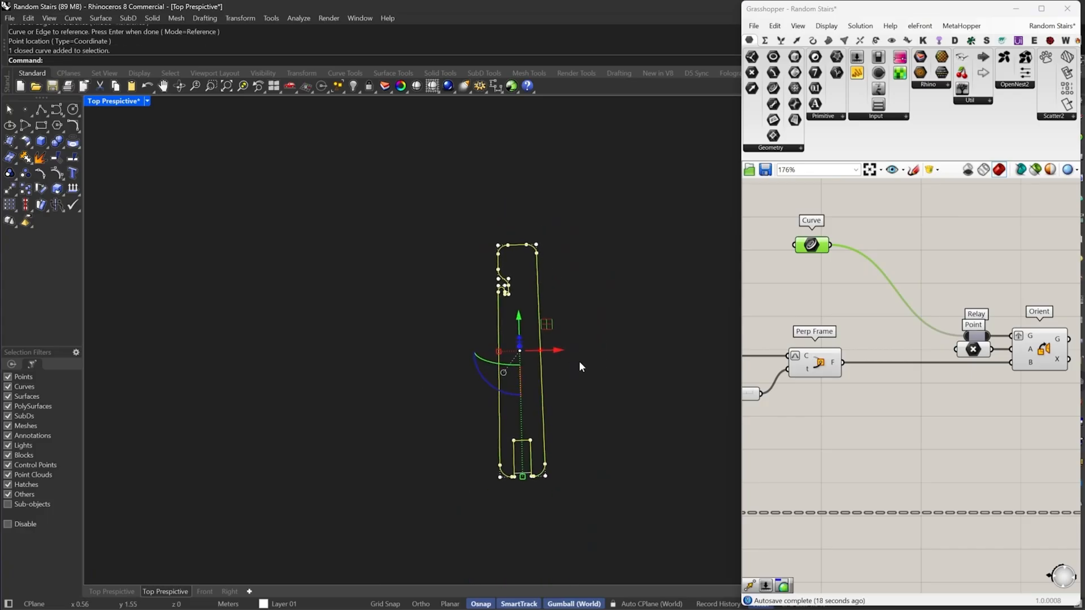
pyautogui.write('rotate')
pyautogui.press('Return')
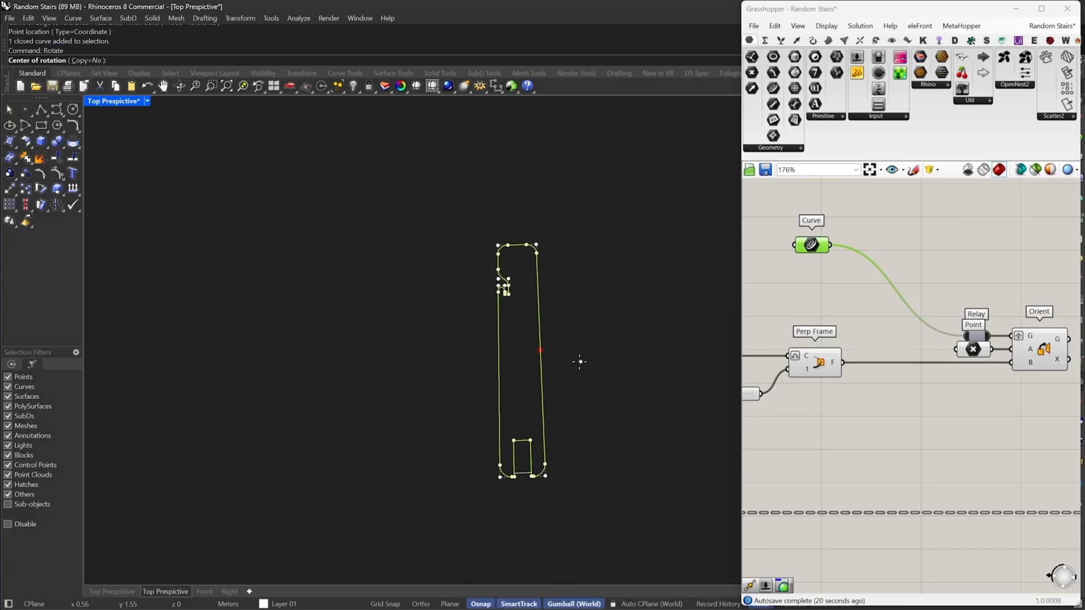
pyautogui.click(541, 350)
pyautogui.click(538, 303)
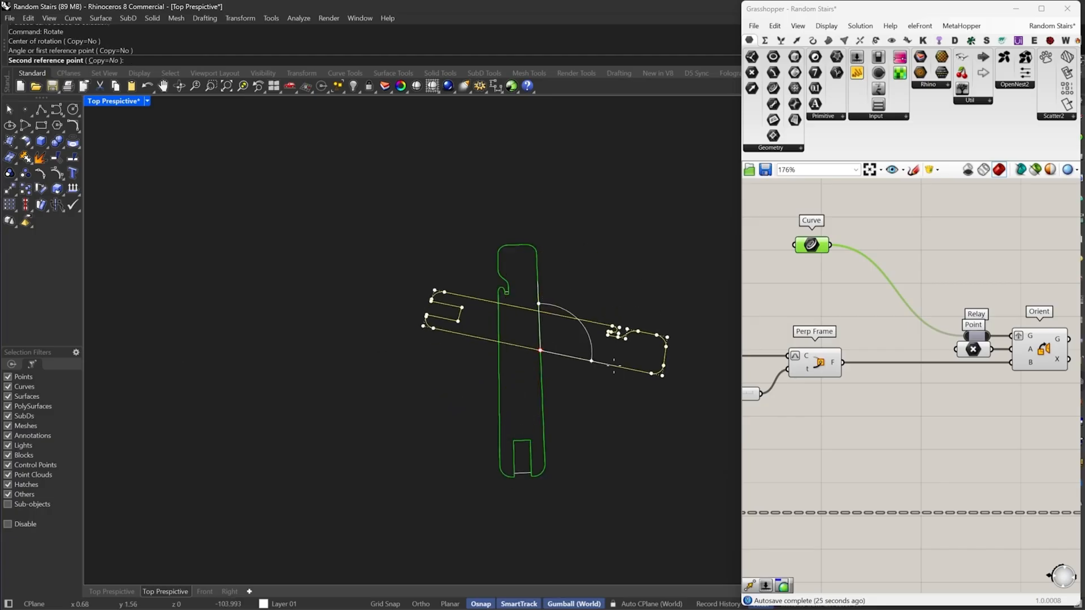
pyautogui.press('F8')
pyautogui.click(613, 366)
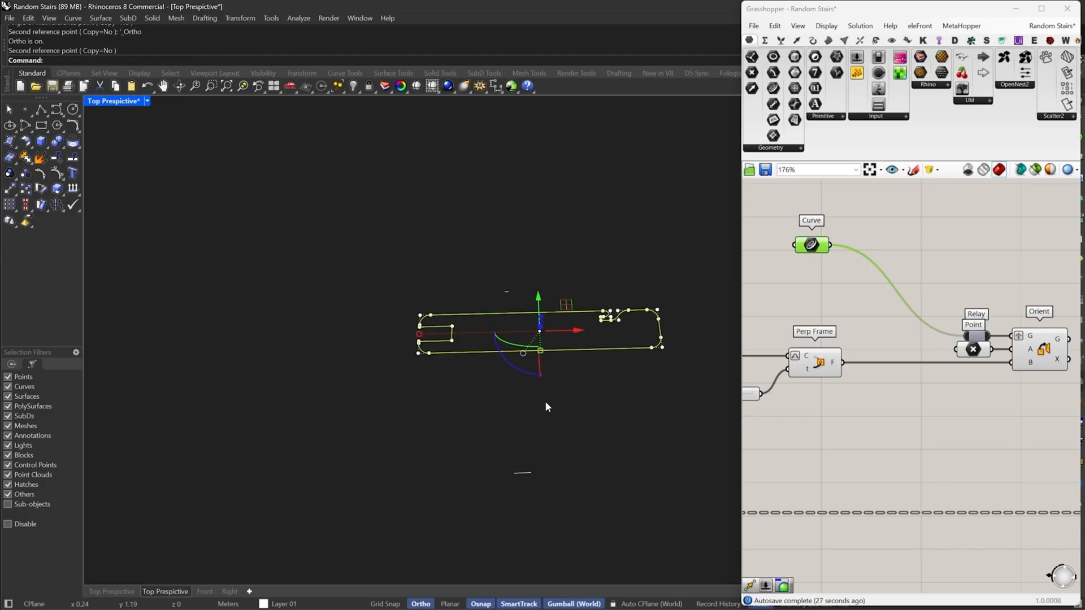
# Examine Orient's output at the slab edge to check which end of the profile faces up
pyautogui.moveTo(982, 309); pyautogui.dragTo(917, 300, button='right')
pyautogui.moveTo(993, 368); pyautogui.dragTo(960, 282)
pyautogui.middleClick(956, 245)
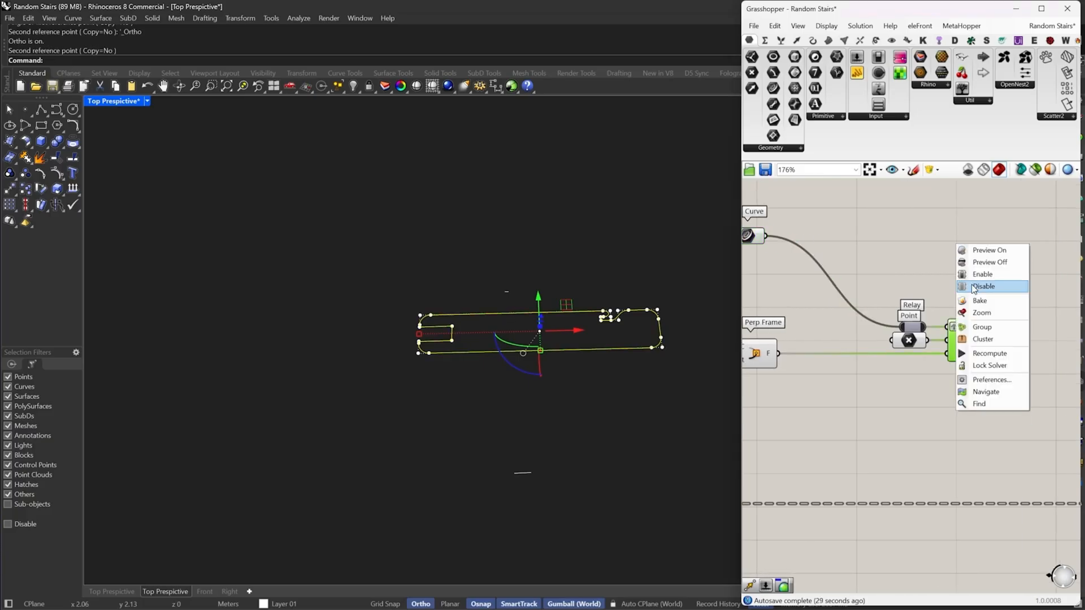
pyautogui.click(982, 313)
pyautogui.scroll(-3, 550, 303)
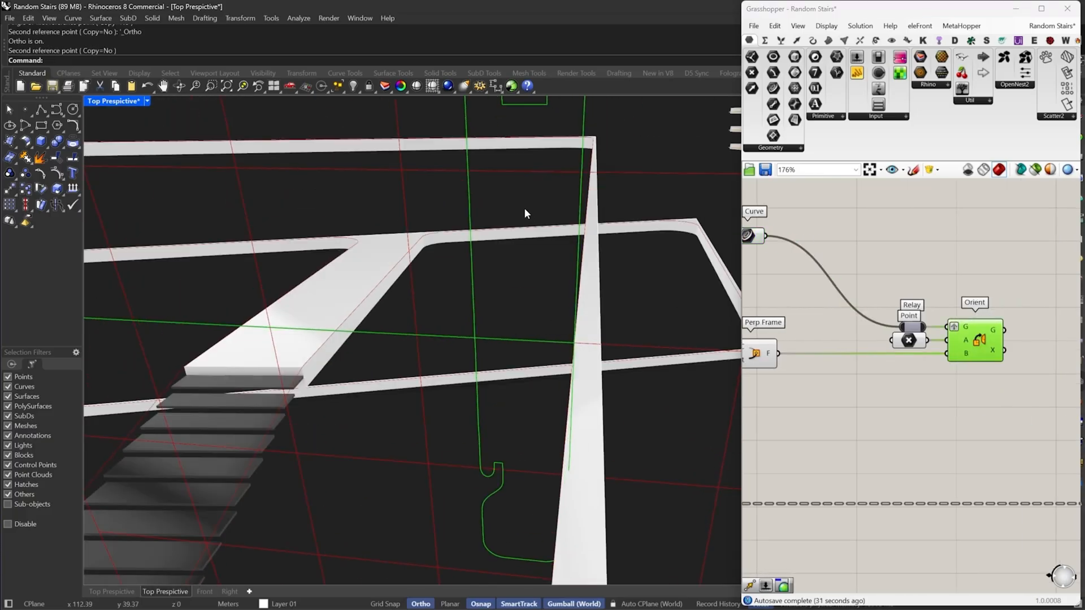
pyautogui.scroll(-4, 531, 231)
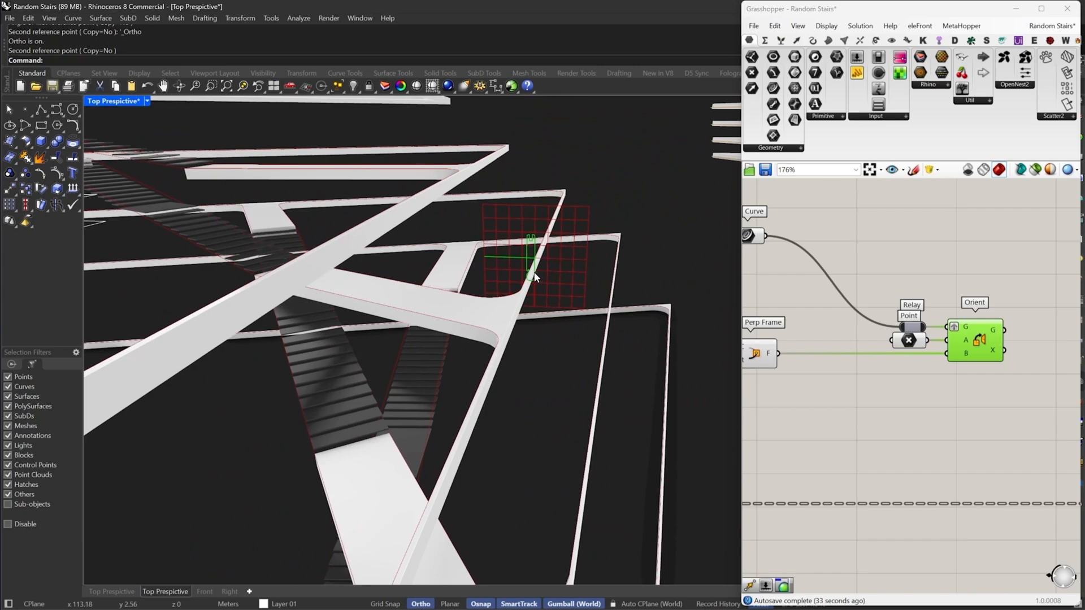
pyautogui.scroll(3, 541, 261)
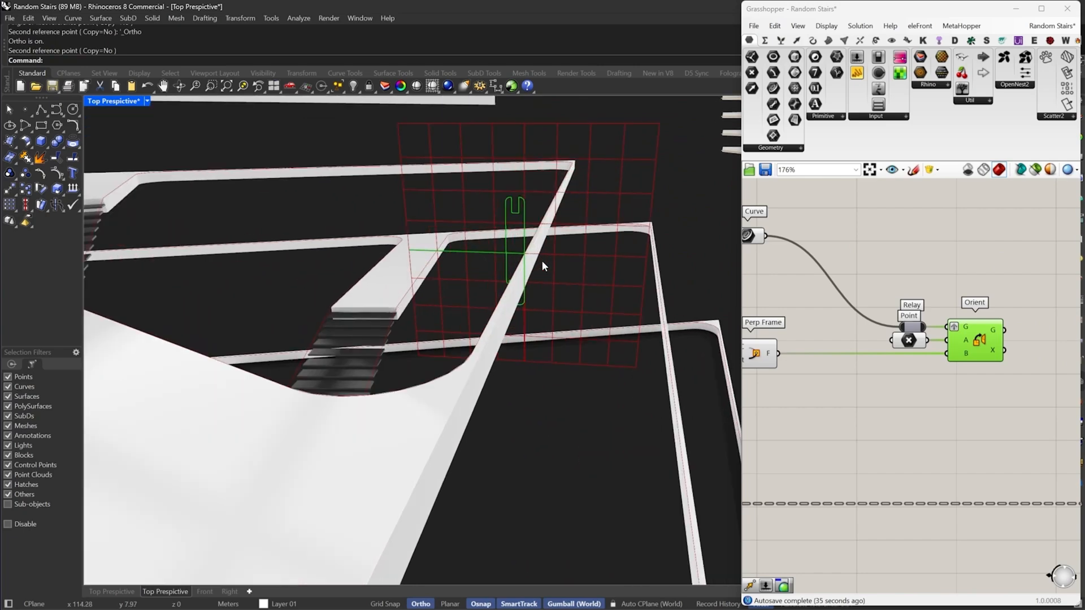
pyautogui.moveTo(513, 280); pyautogui.dragTo(523, 276, button='right')
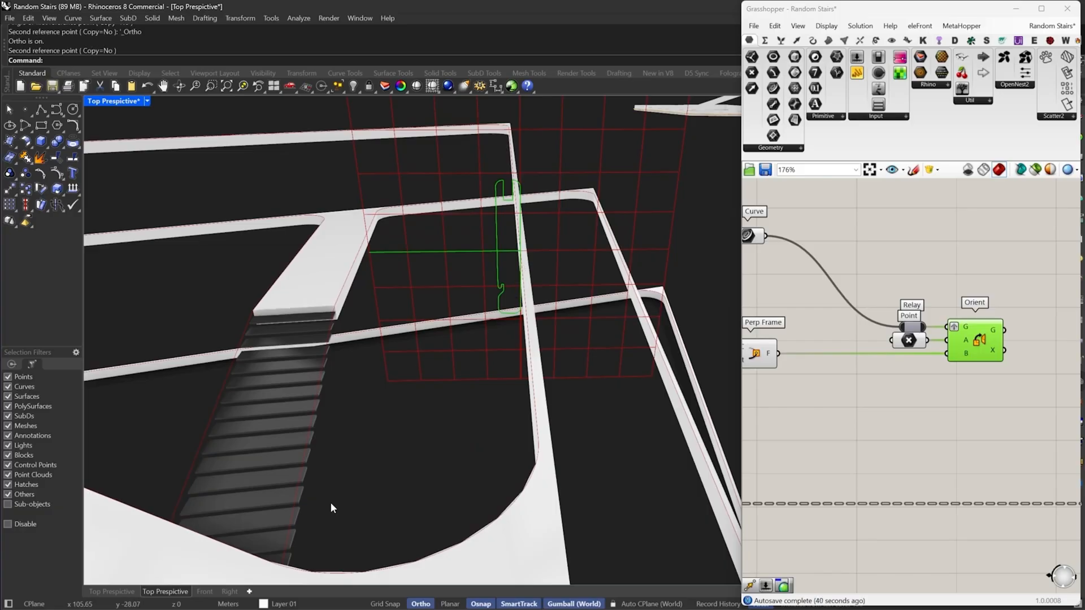
# Mirror the closed profile outline end to end across a perpendicular line through its long edge's midpoint, without keeping a copy
pyautogui.click(107, 591)
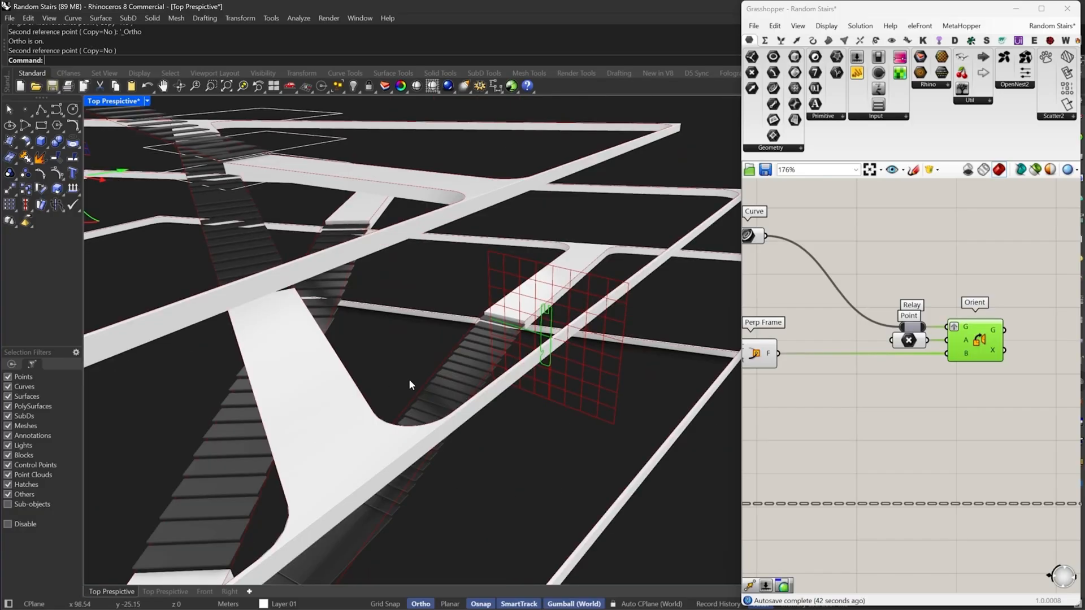
pyautogui.moveTo(408, 378); pyautogui.dragTo(535, 325, button='right')
pyautogui.scroll(15, 246, 314)
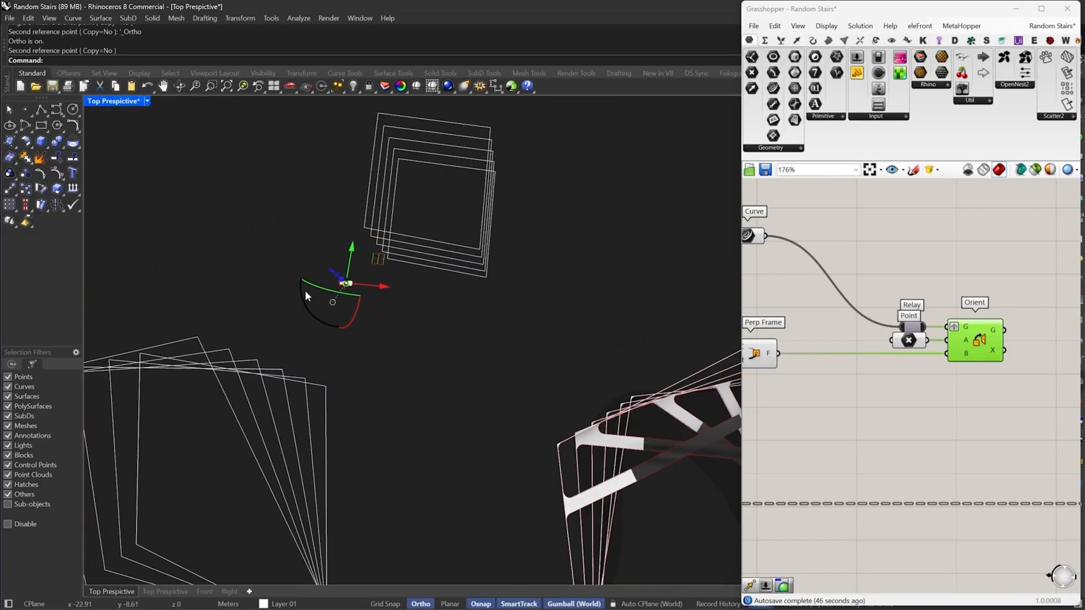
pyautogui.write('zoom')
pyautogui.press('Return')
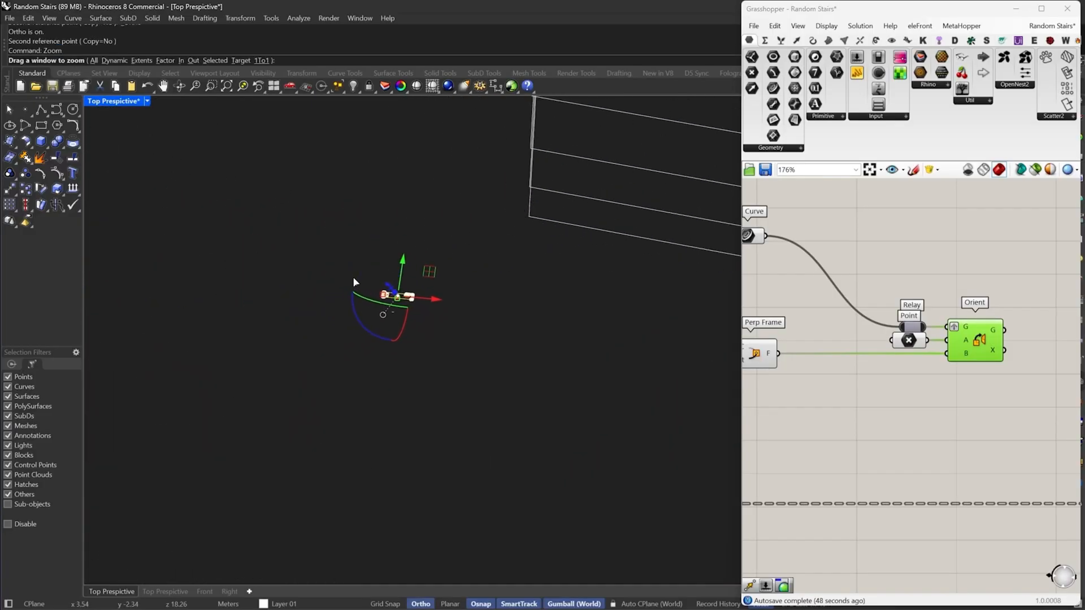
pyautogui.write('s')
pyautogui.press('Return')
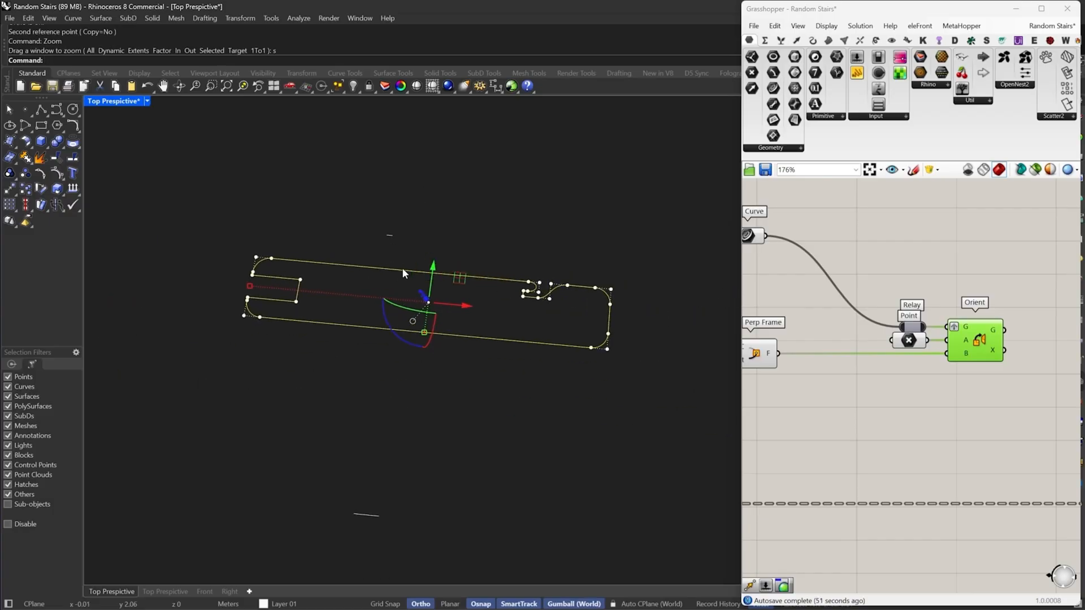
pyautogui.write('Mirror')
pyautogui.press('Return')
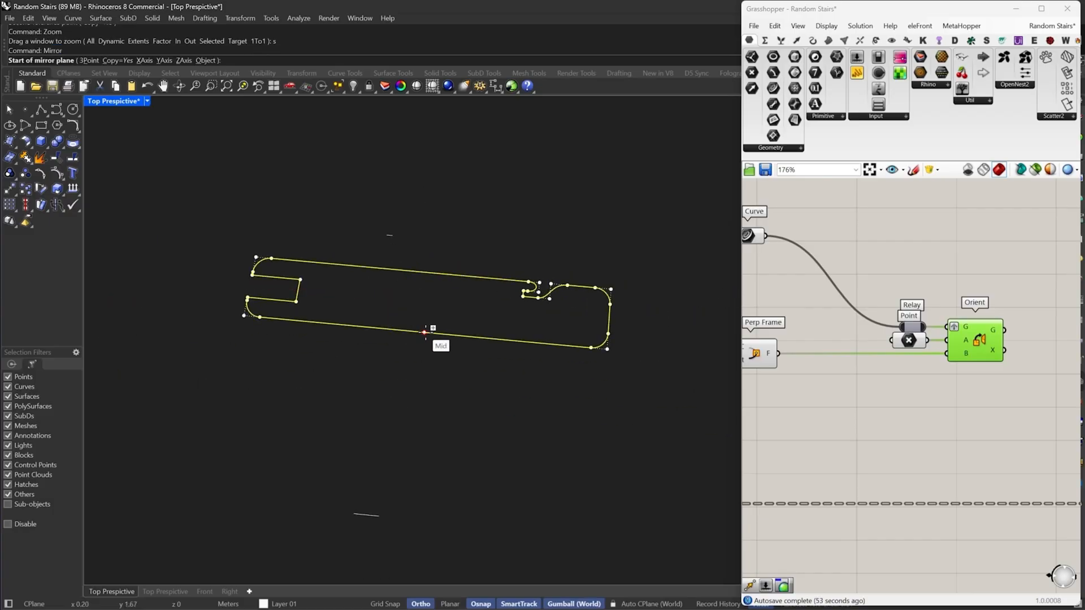
pyautogui.click(425, 332)
pyautogui.write('c')
pyautogui.press('Return')
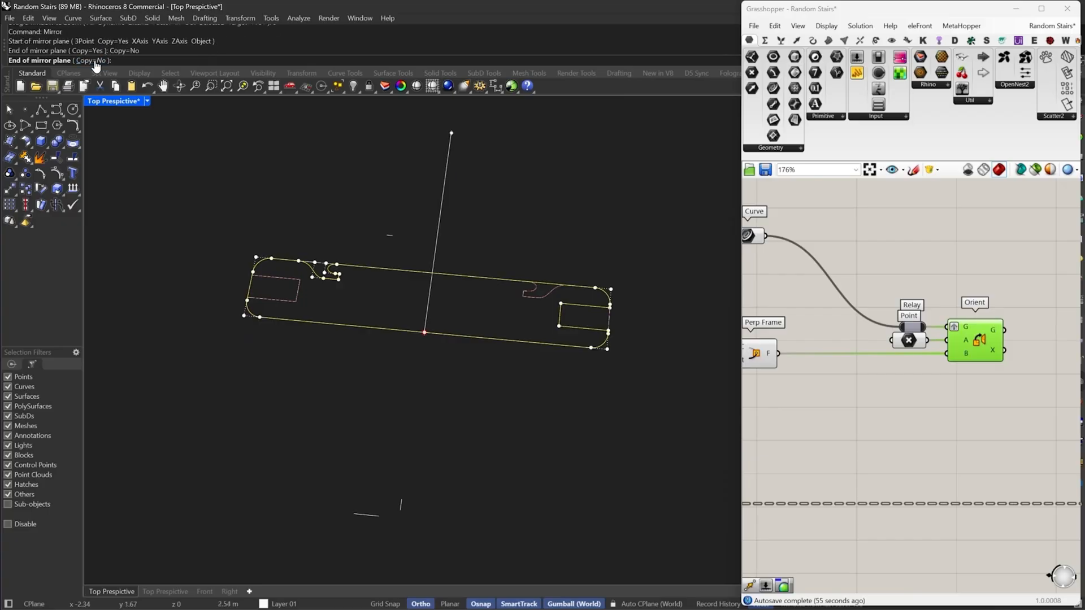
pyautogui.click(441, 128)
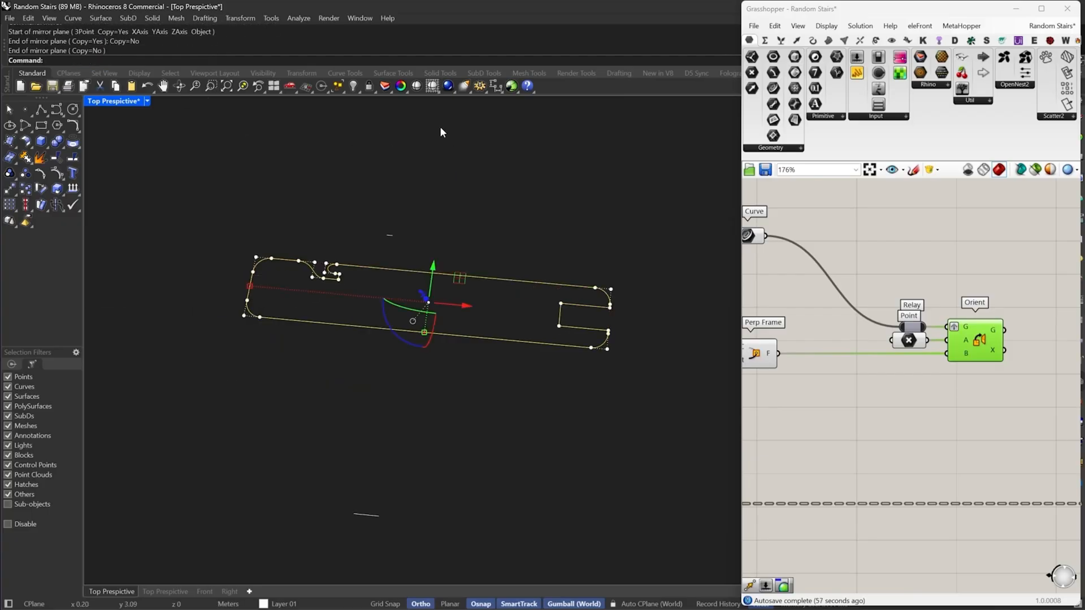
# Try mirroring the profile outline across its lengthwise centreline from the rounded end's midpoint, without keeping a copy
pyautogui.click(164, 591)
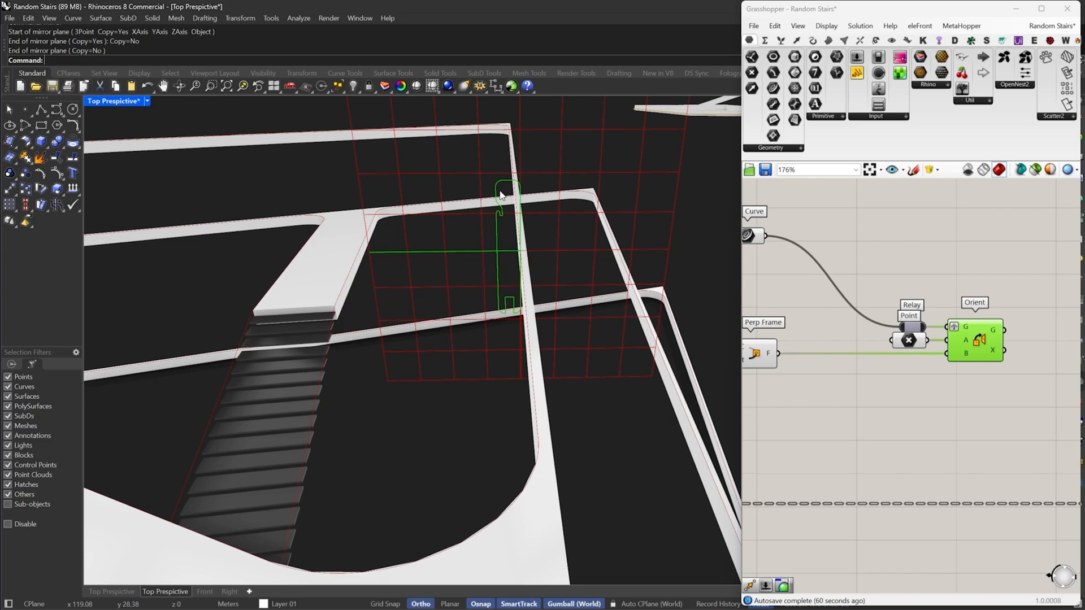
pyautogui.moveTo(553, 352); pyautogui.dragTo(529, 350, button='right')
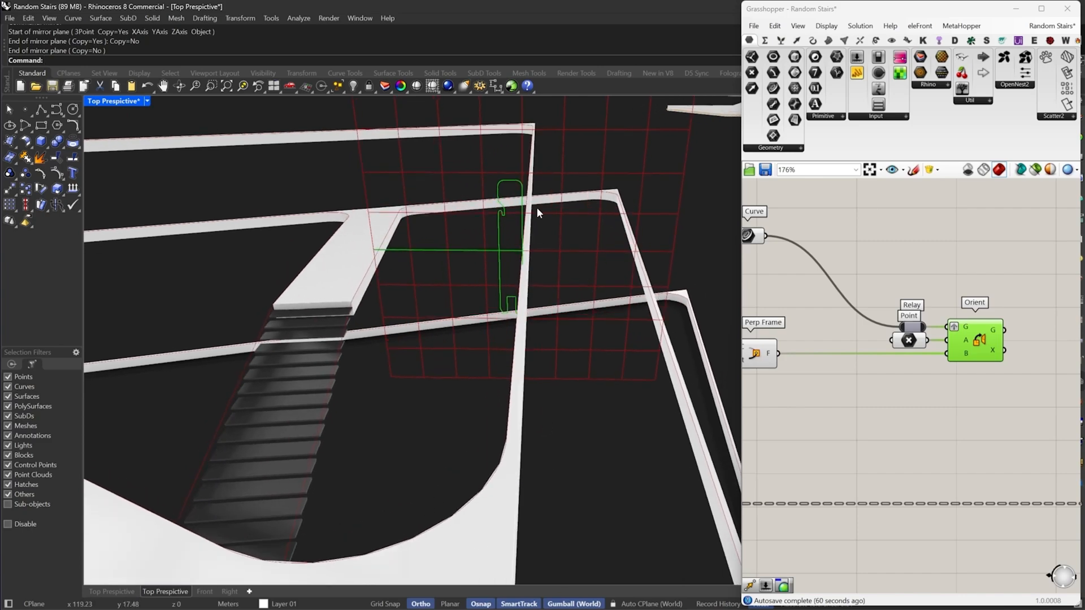
pyautogui.click(111, 591)
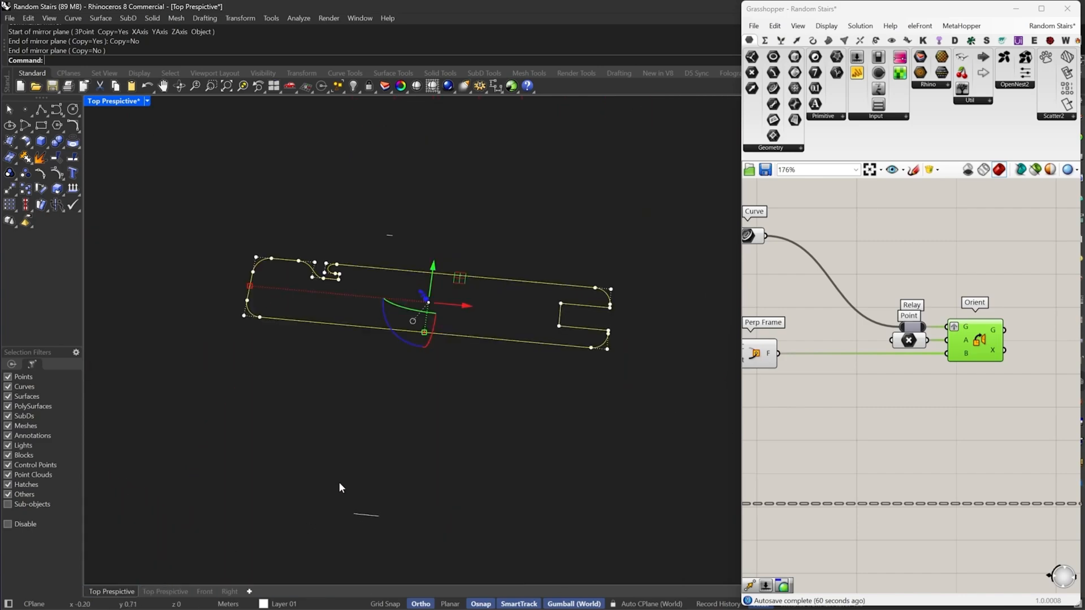
pyautogui.write('mi')
pyautogui.press('Return')
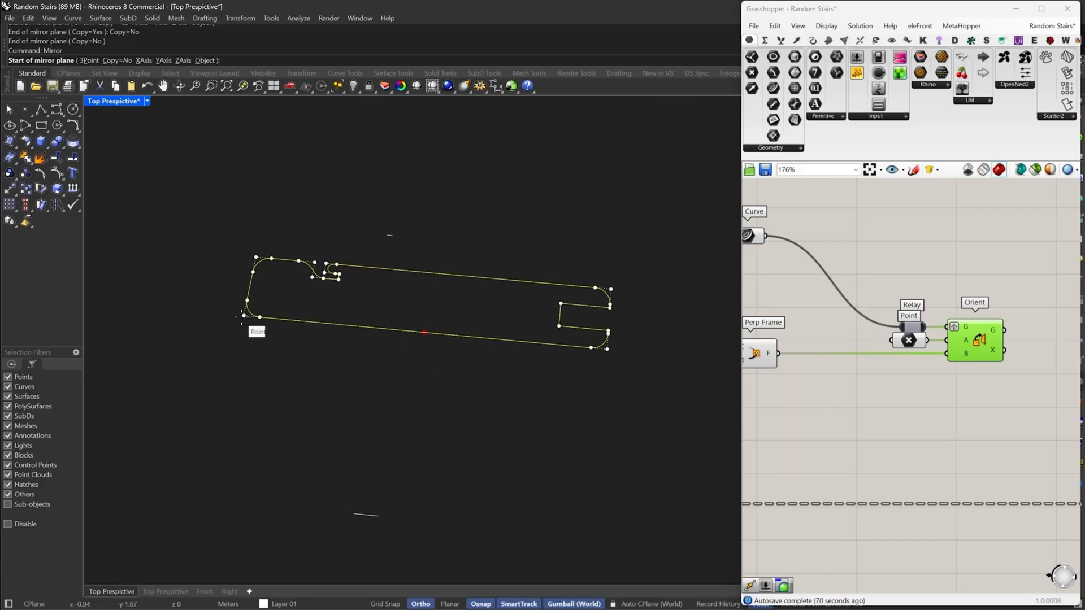
pyautogui.click(249, 286)
pyautogui.click(426, 299)
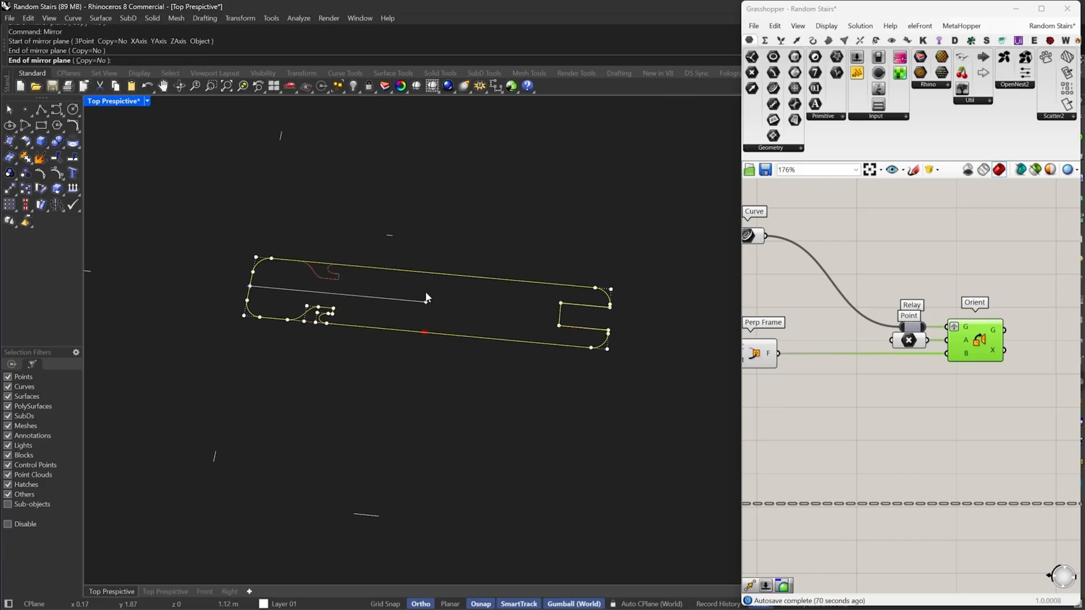
# Check the flipped profile at the slab edge and shift the Point parameter slightly closer to Orient
pyautogui.click(163, 591)
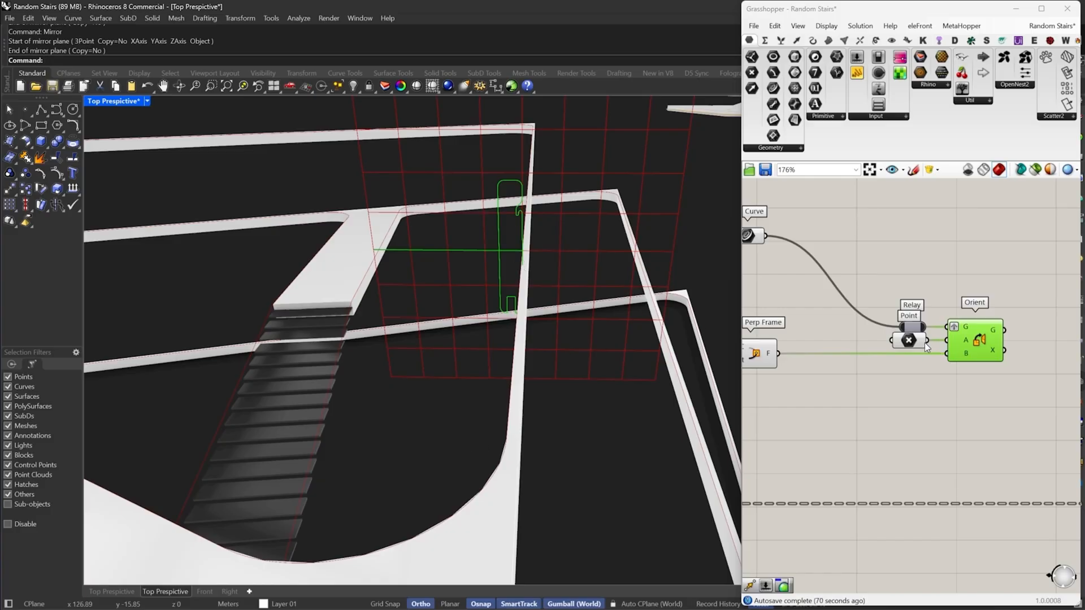
pyautogui.moveTo(924, 342); pyautogui.dragTo(928, 342)
pyautogui.click(905, 406)
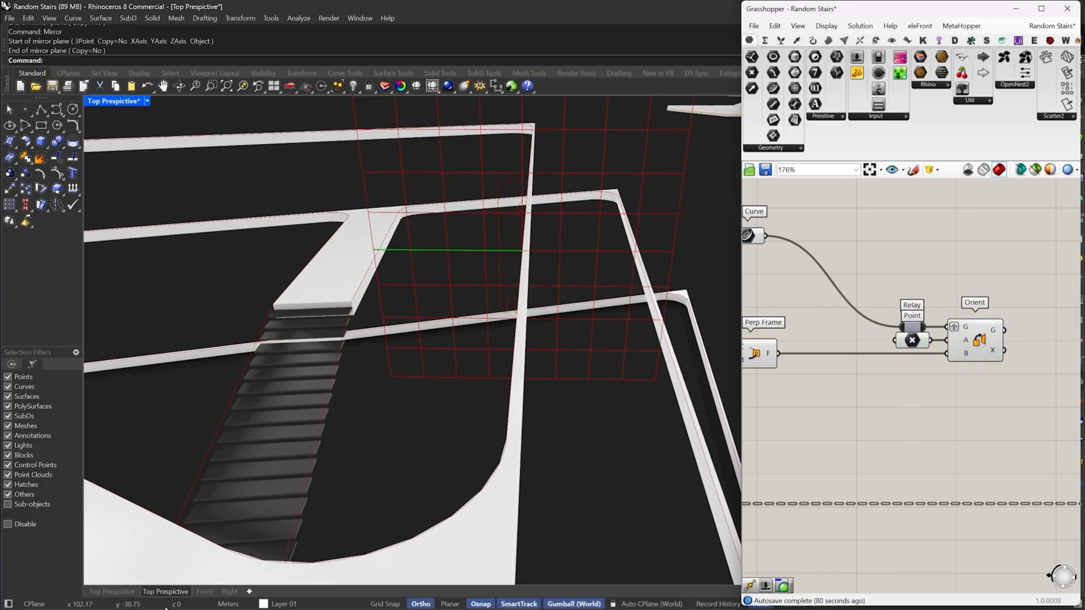
# Undo the last mirror of the profile outline
pyautogui.click(111, 591)
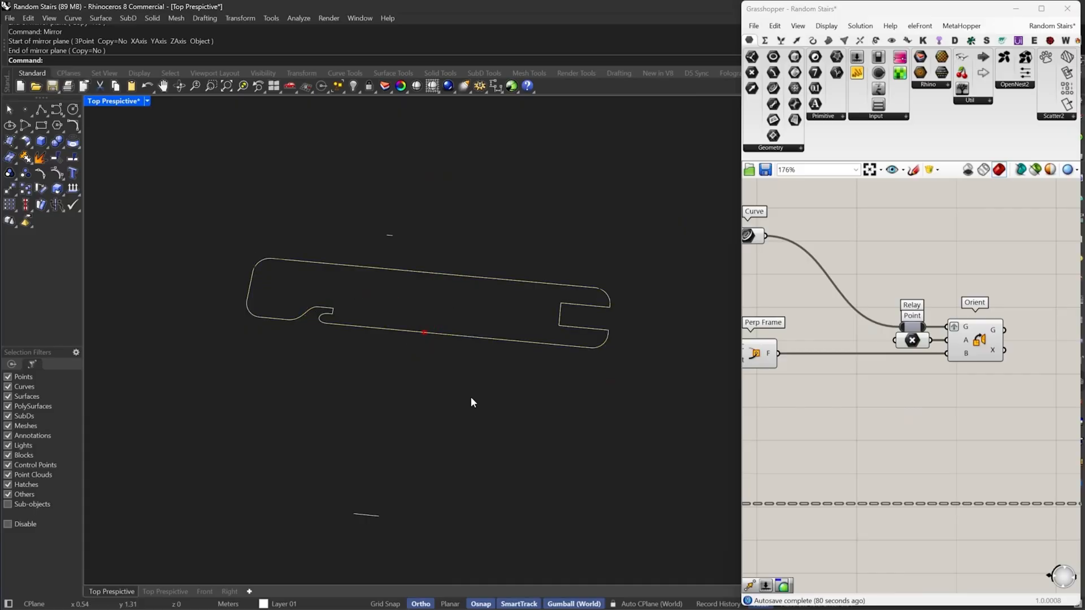
pyautogui.hotkey('ctrl', 'z')
pyautogui.hotkey('ctrl', 'z')
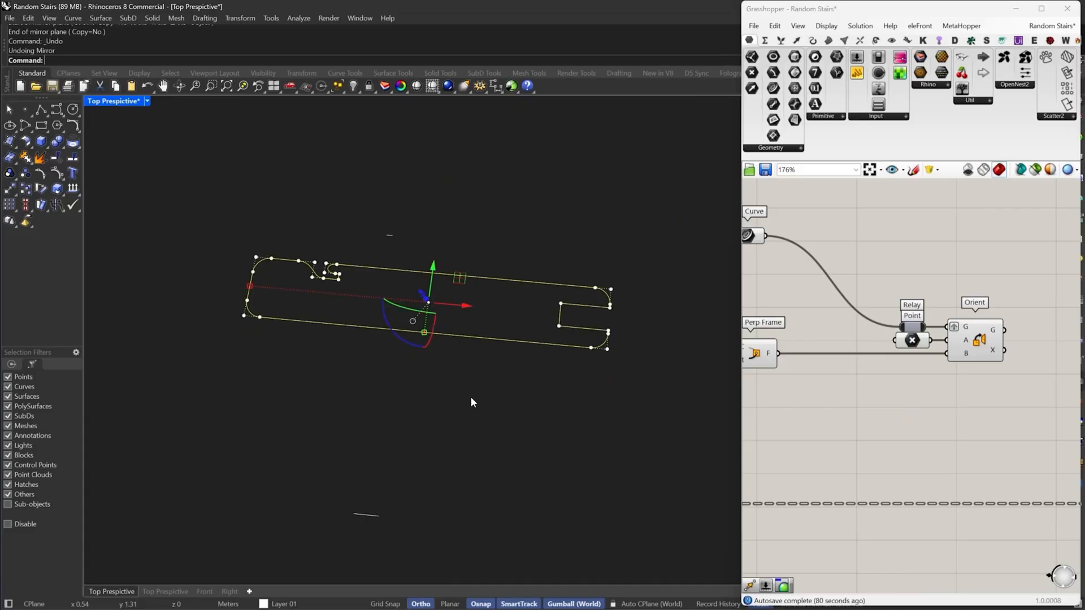
# Undo the earlier rotation and rotate all three profile curves 90° clockwise about the long edge's midpoint, without keeping a copy
pyautogui.hotkey('ctrl', 'z')
pyautogui.press('Escape')
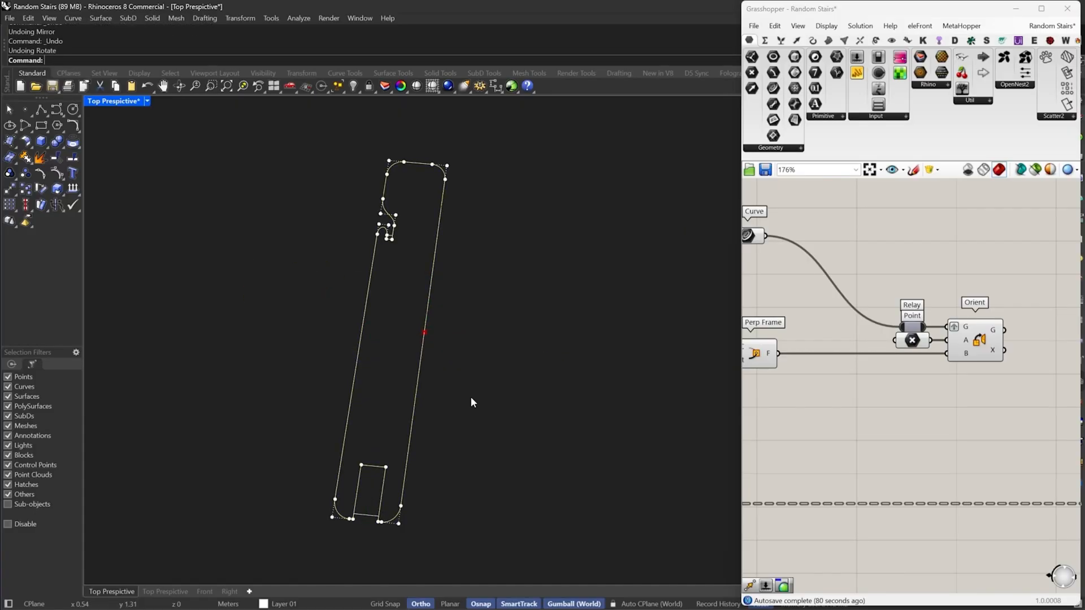
pyautogui.moveTo(503, 145); pyautogui.dragTo(304, 585)
pyautogui.write('rotate')
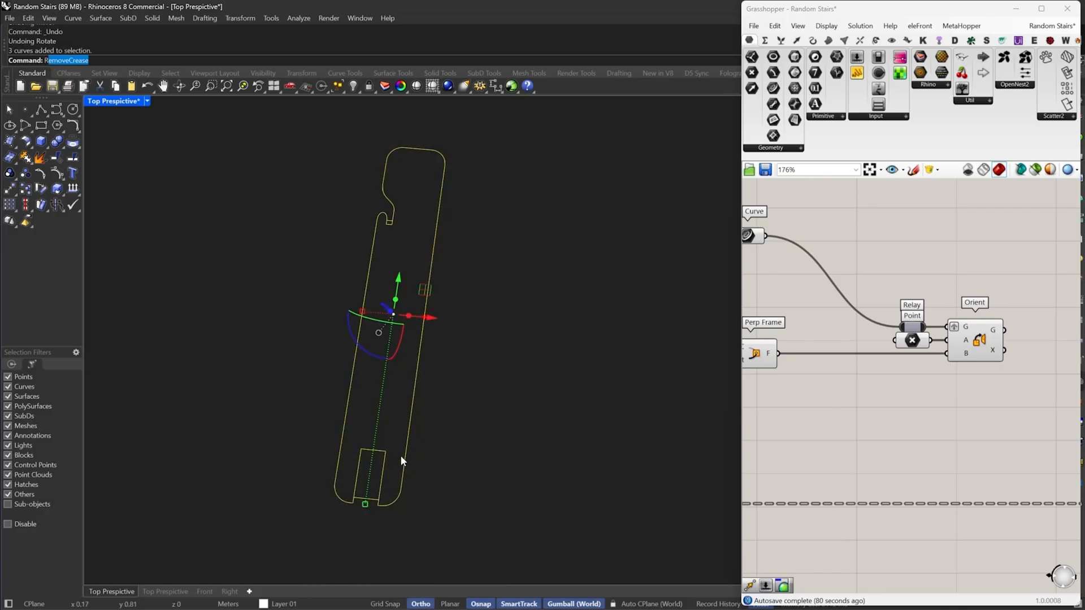
pyautogui.press('Return')
pyautogui.click(424, 317)
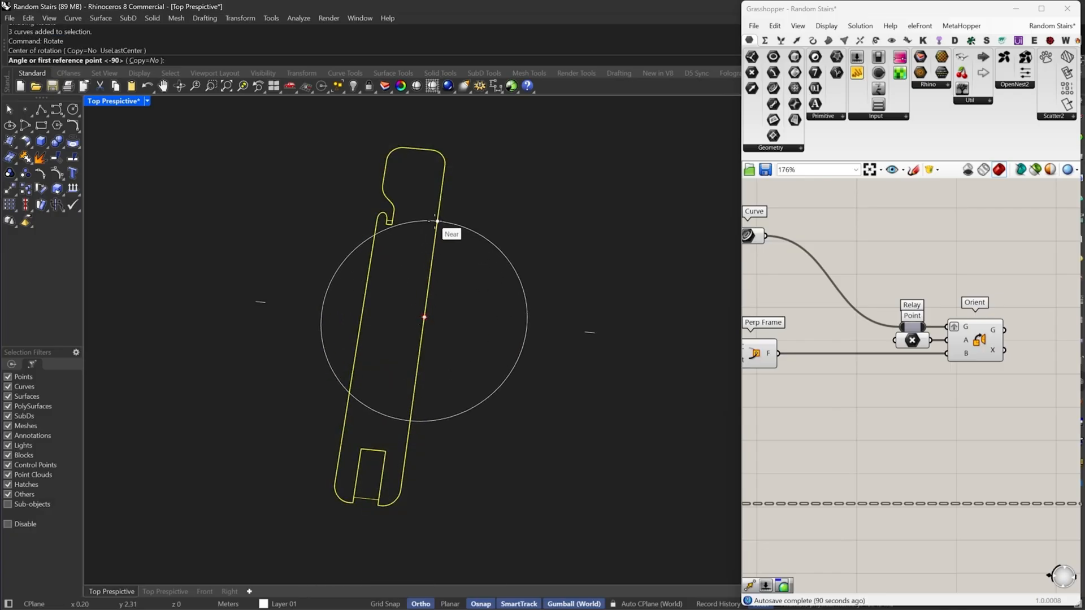
pyautogui.click(437, 221)
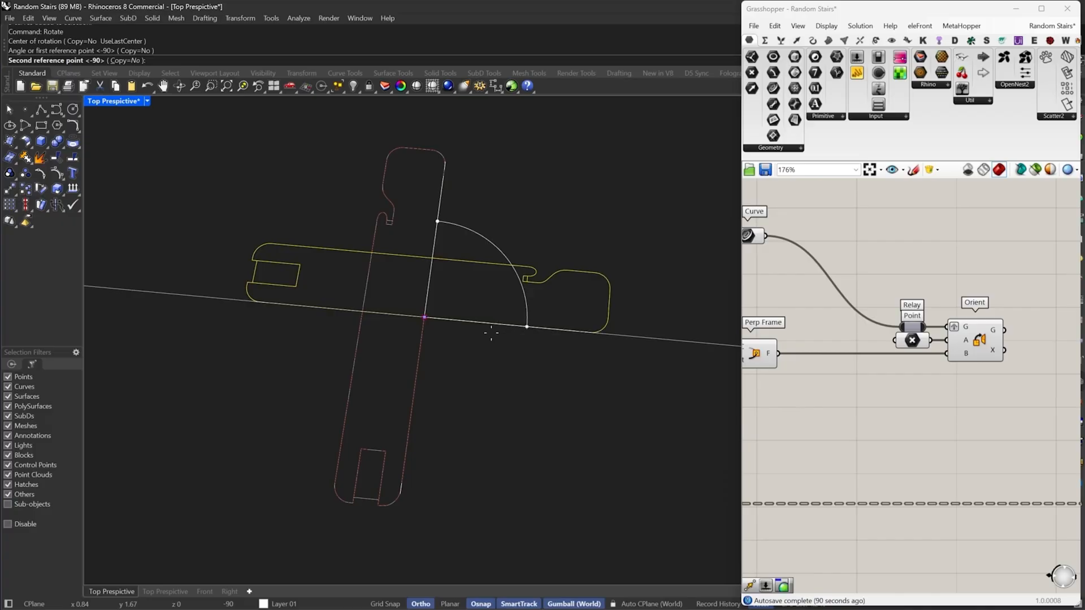
pyautogui.click(484, 322)
# Mirror the three profile curves end to end across a perpendicular line through the long edge's midpoint, without keeping a copy
pyautogui.write('mirror')
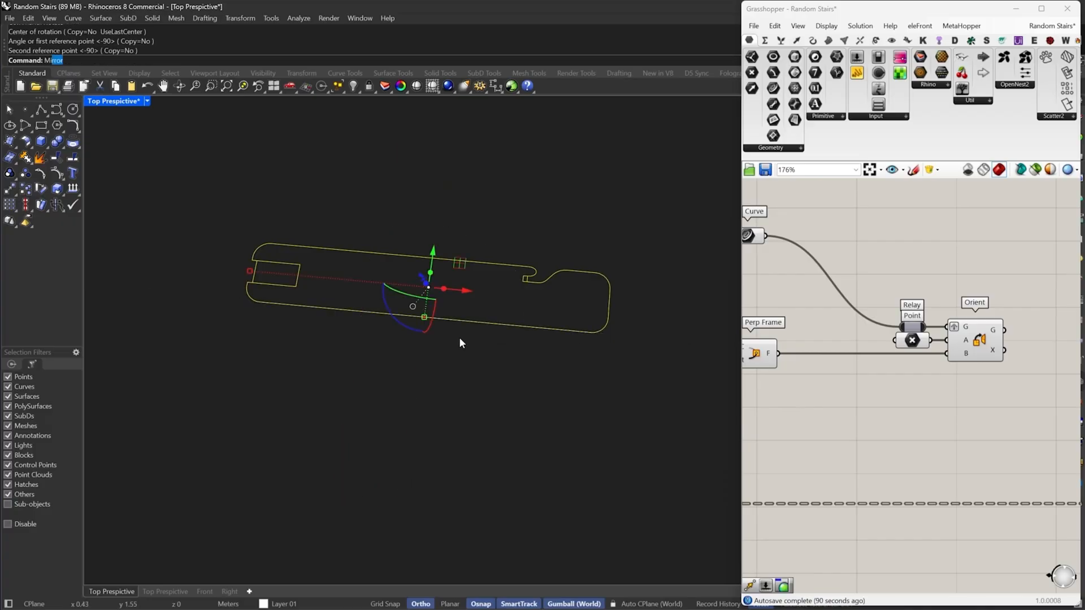
pyautogui.press('Return')
pyautogui.click(423, 317)
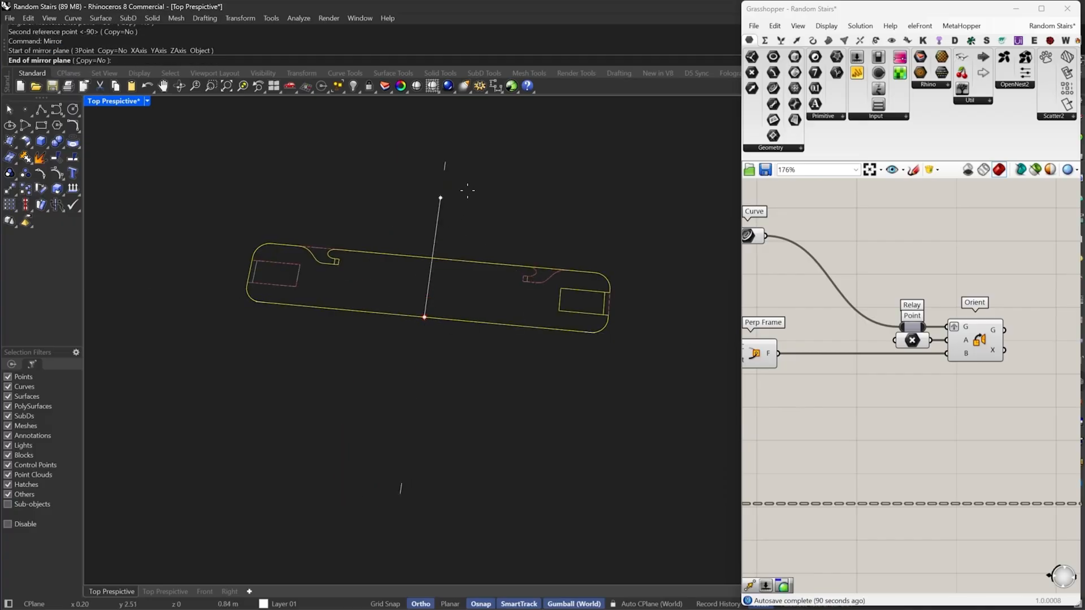
pyautogui.click(469, 188)
# Mirror the profile curves across their lengthwise centreline from the rounded end's midpoint, without keeping a copy
pyautogui.press('Return')
pyautogui.click(250, 271)
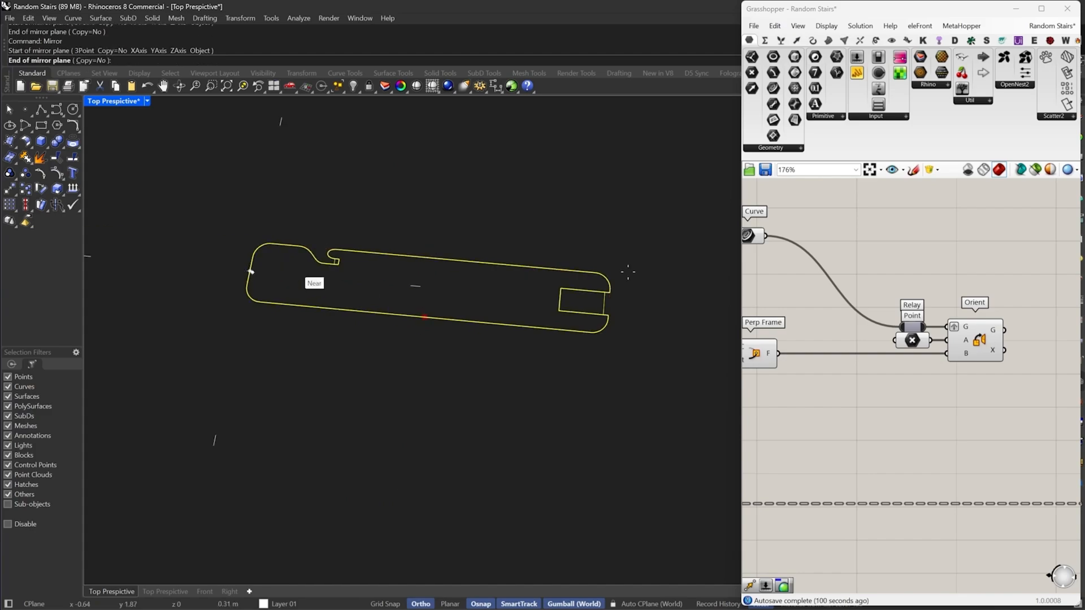
pyautogui.click(673, 295)
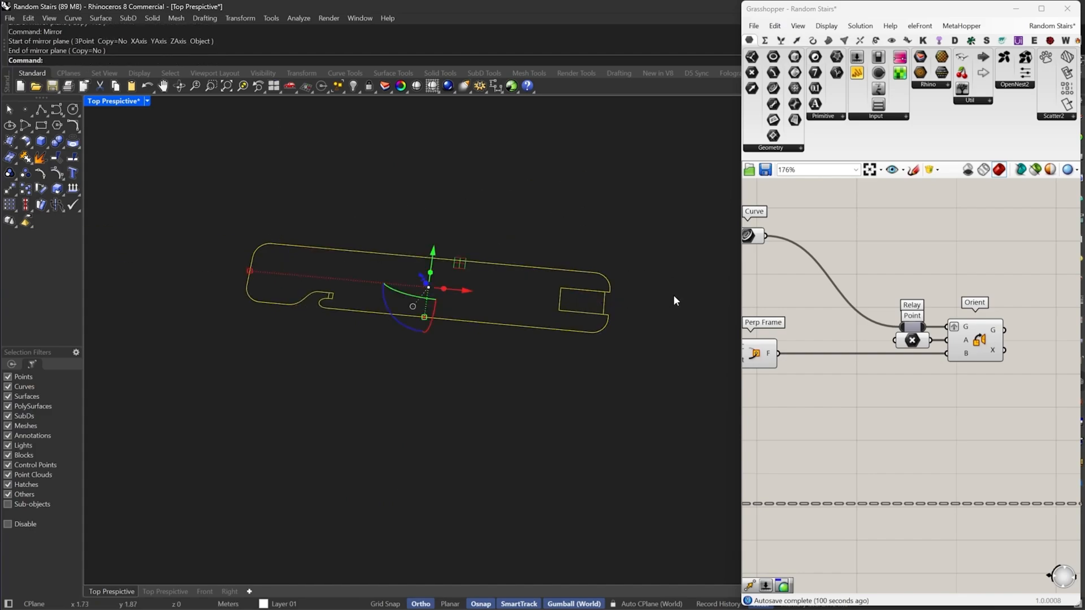
pyautogui.click(371, 260)
# Return to the perspective view of the stairs and save both the Grasshopper definition and the Rhino model
pyautogui.click(161, 591)
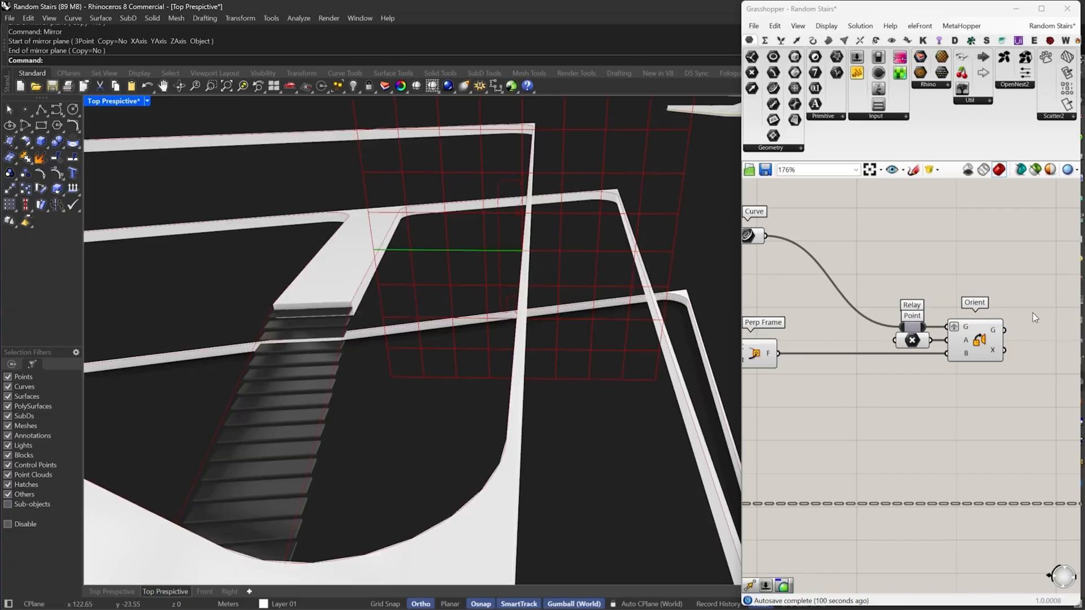
pyautogui.scroll(-4, 949, 328)
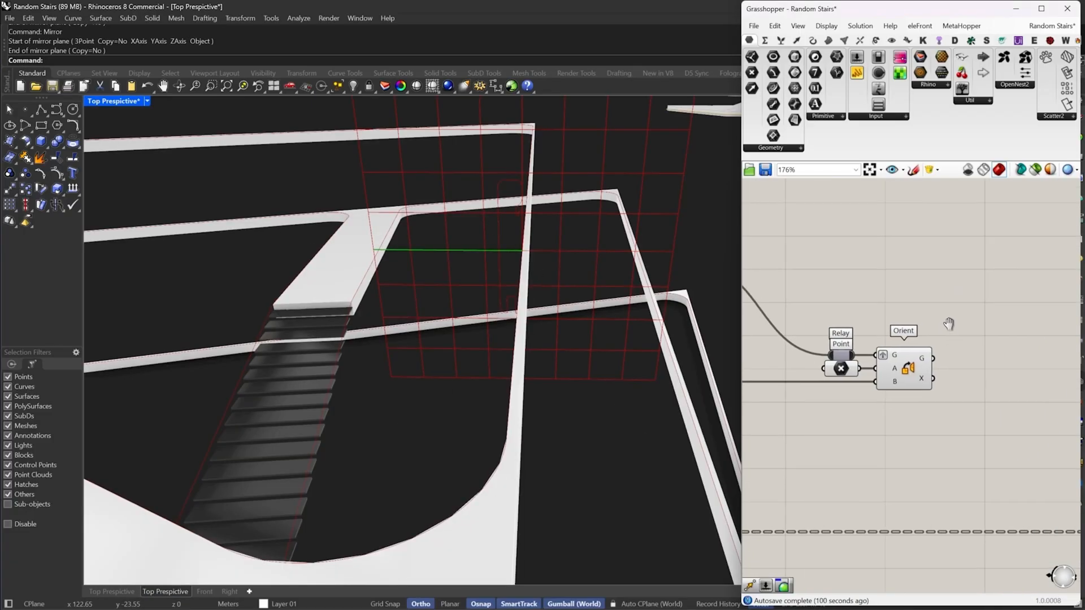
pyautogui.click(764, 172)
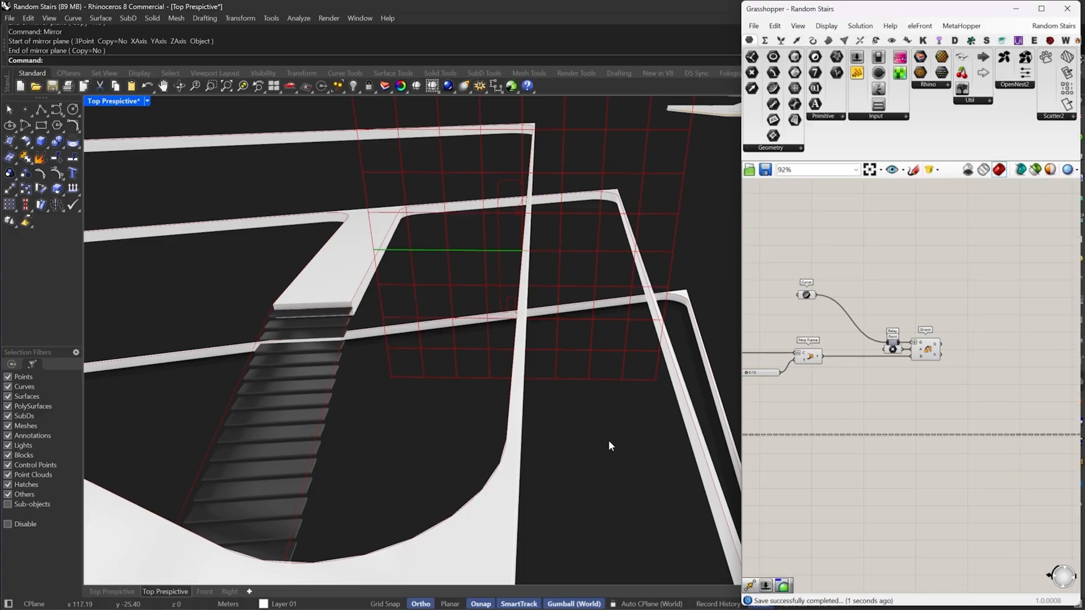
pyautogui.hotkey('ctrl', 's')
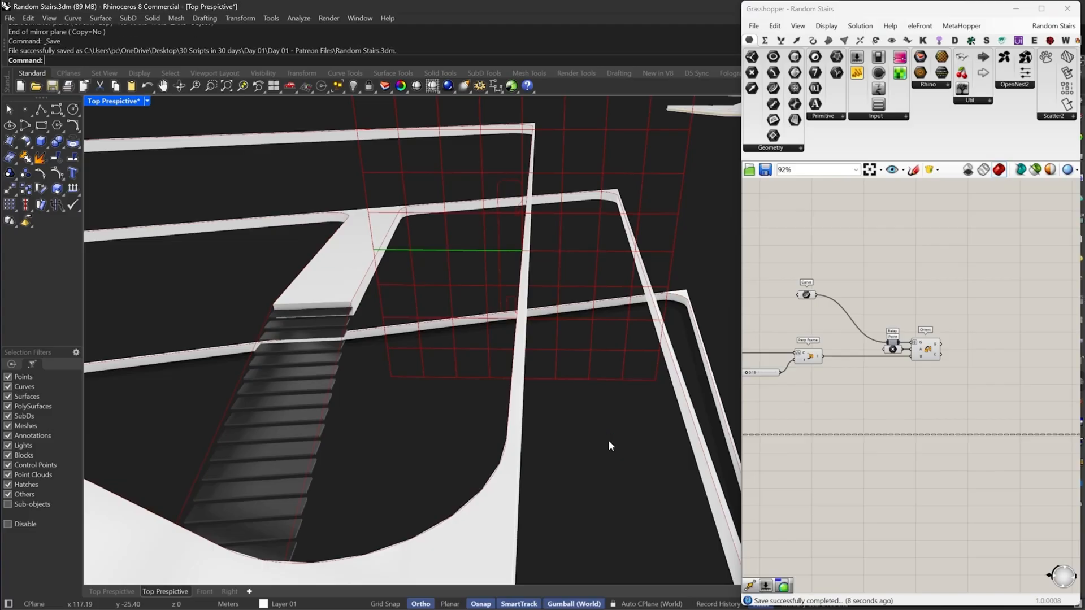
# Add a Move component with the slab edge curve as its geometry and place it above Orient
pyautogui.moveTo(947, 344); pyautogui.dragTo(913, 368, button='right')
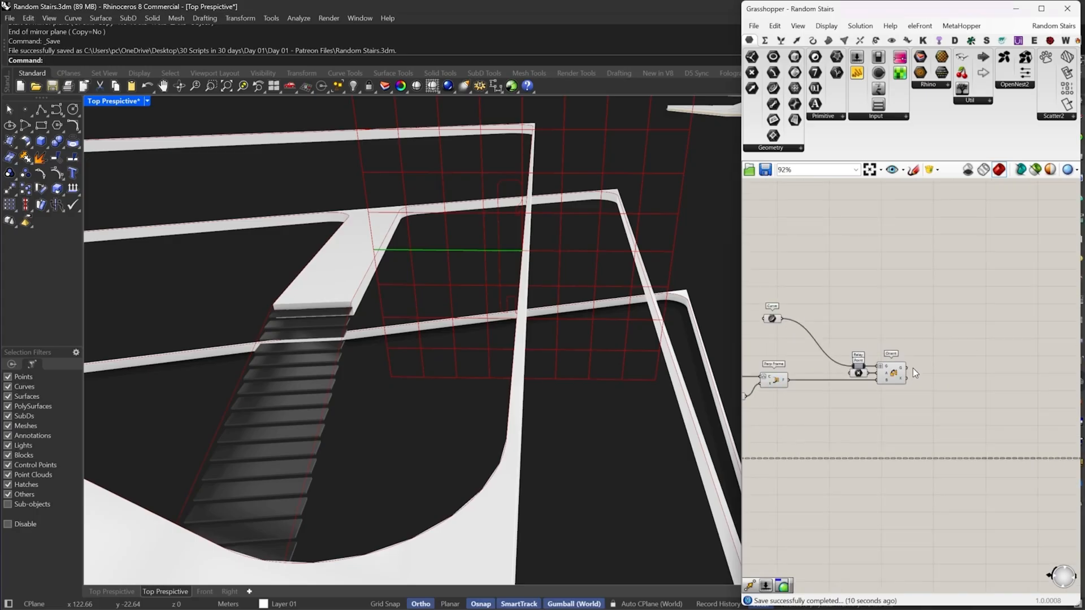
pyautogui.scroll(1, 923, 377)
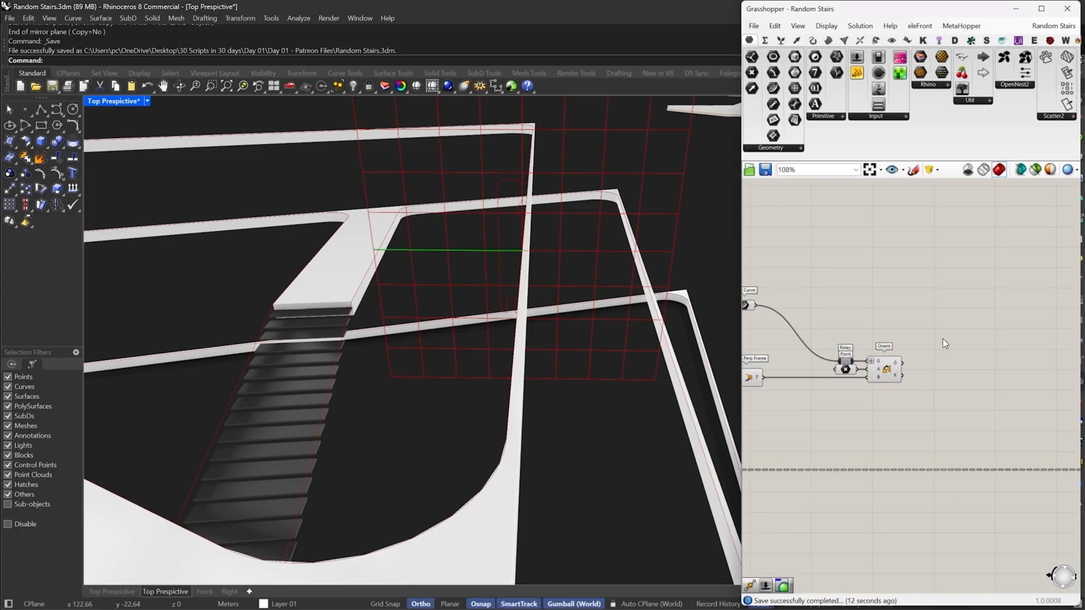
pyautogui.moveTo(942, 337); pyautogui.dragTo(923, 329)
pyautogui.moveTo(880, 362); pyautogui.dragTo(985, 348, button='right')
pyautogui.doubleClick(850, 408)
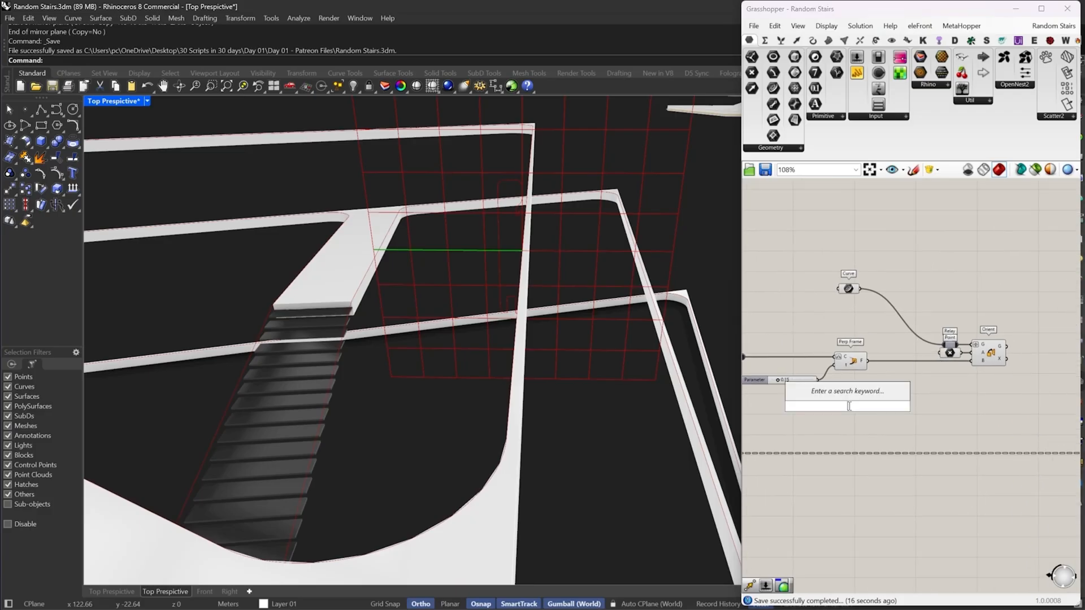
pyautogui.write('move')
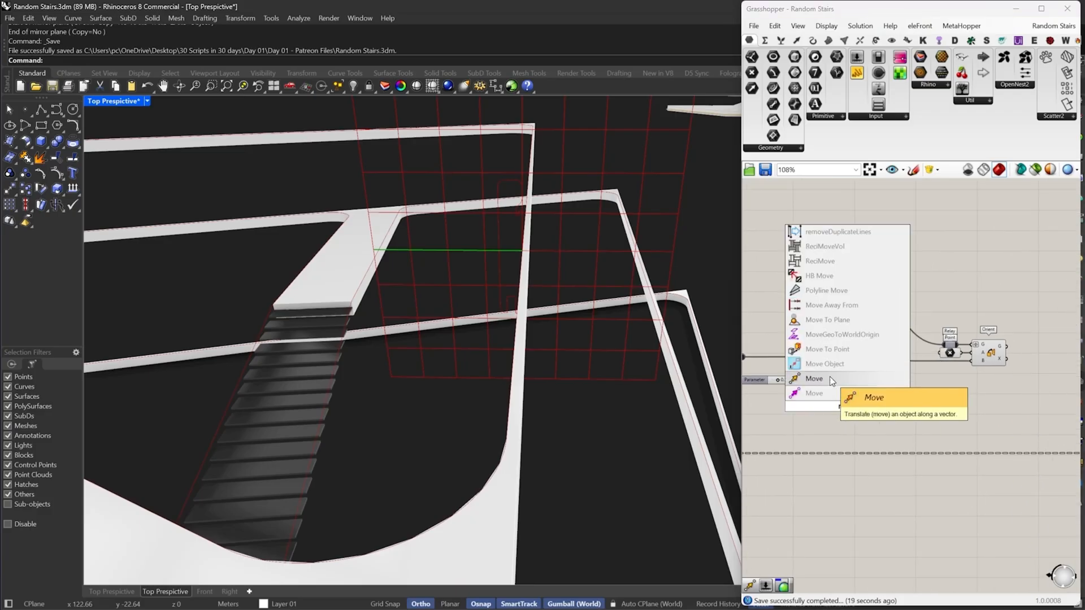
pyautogui.click(829, 377)
pyautogui.moveTo(835, 402); pyautogui.dragTo(744, 356)
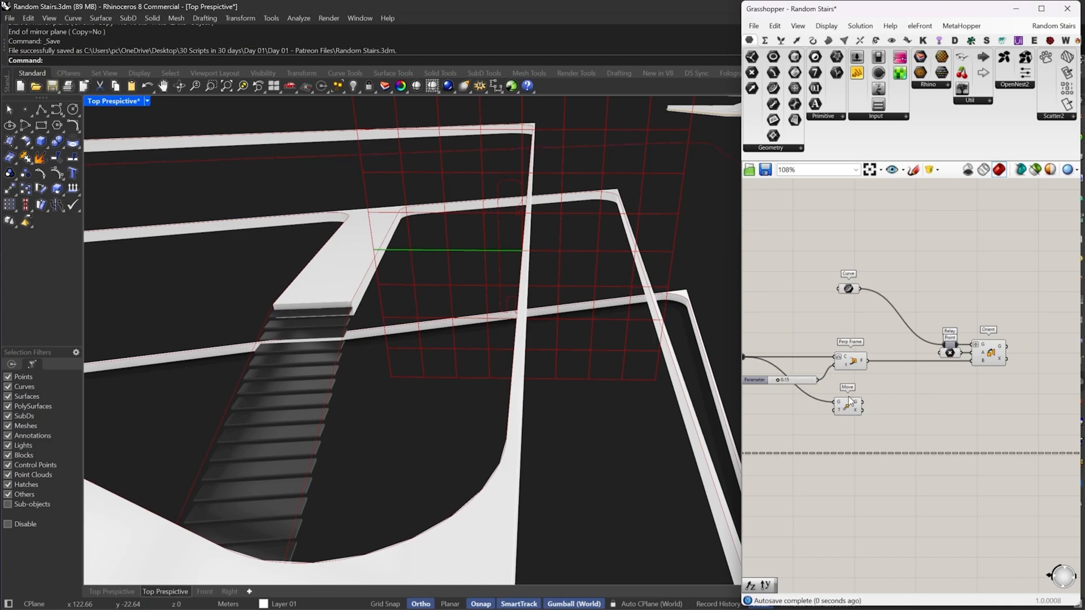
pyautogui.moveTo(846, 409)
pyautogui.mouseDown()
pyautogui.moveTo(846, 385)
pyautogui.moveTo(850, 412)
pyautogui.mouseUp()
pyautogui.moveTo(1037, 405)
pyautogui.mouseDown()
pyautogui.moveTo(855, 321)
pyautogui.moveTo(899, 388)
pyautogui.moveTo(850, 403)
pyautogui.moveTo(982, 295)
pyautogui.moveTo(981, 280)
pyautogui.mouseUp()
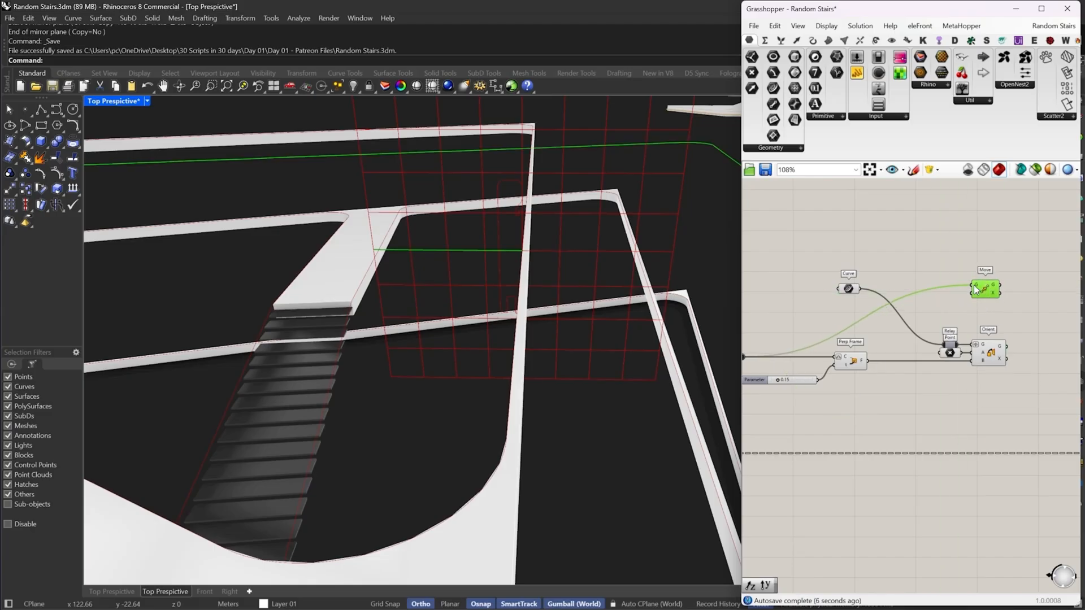
# Insert a relay on the wire feeding Move and place Move directly above Orient, closer to it
pyautogui.doubleClick(943, 287)
pyautogui.moveTo(999, 284); pyautogui.dragTo(914, 297, button='right')
pyautogui.scroll(2, 905, 302)
pyautogui.moveTo(898, 299); pyautogui.dragTo(898, 333)
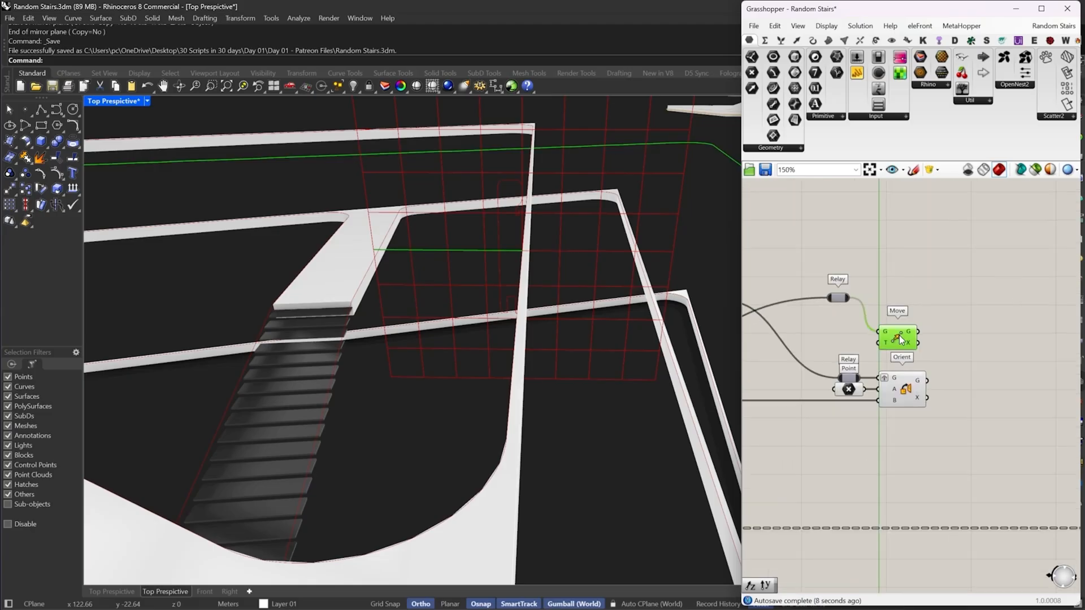
# Add a Sweep2 component with the relayed slab edge as the first rail and Move's geometry output as the second
pyautogui.doubleClick(952, 334)
pyautogui.write('swee')
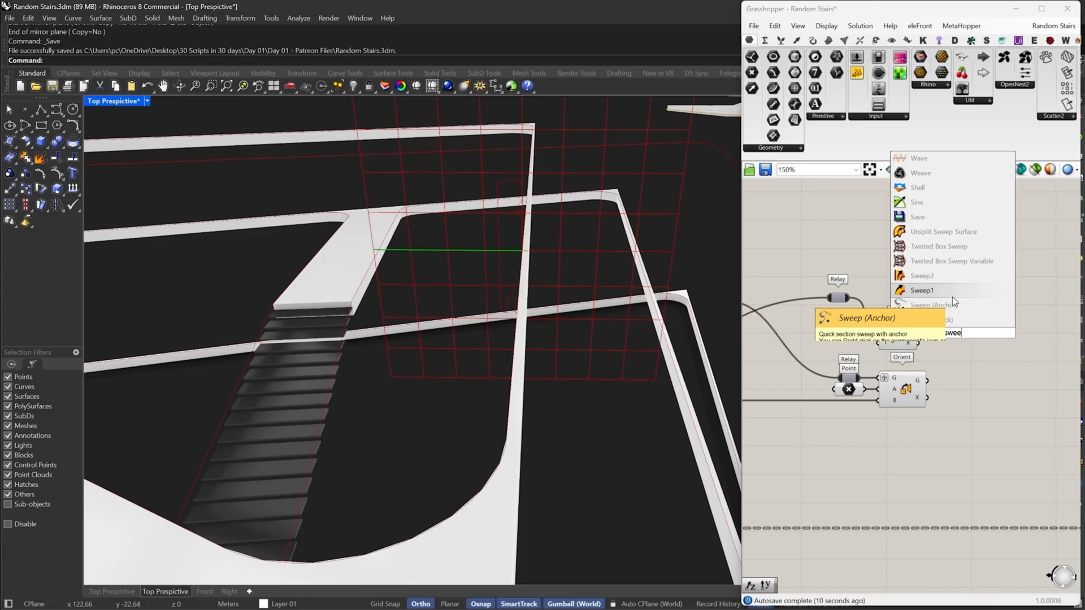
pyautogui.click(940, 276)
pyautogui.moveTo(935, 310); pyautogui.dragTo(833, 299)
pyautogui.moveTo(1005, 352); pyautogui.dragTo(891, 321)
# Invert Sweep2's H input and shift the component farther from Move
pyautogui.scroll(2, 960, 327)
pyautogui.rightClick(958, 343)
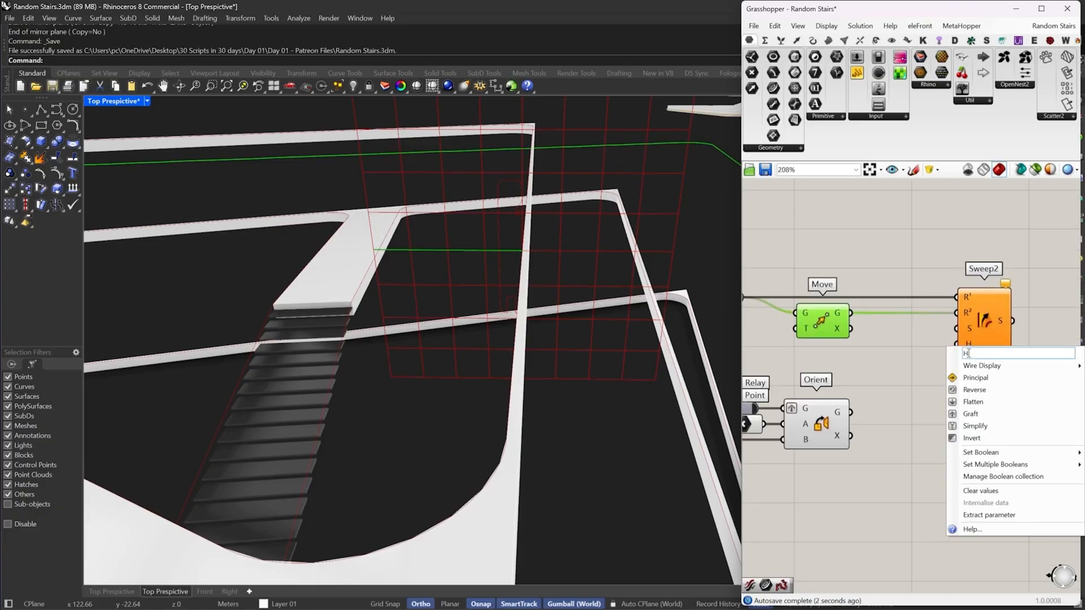
pyautogui.click(970, 438)
pyautogui.moveTo(991, 327); pyautogui.dragTo(1019, 324)
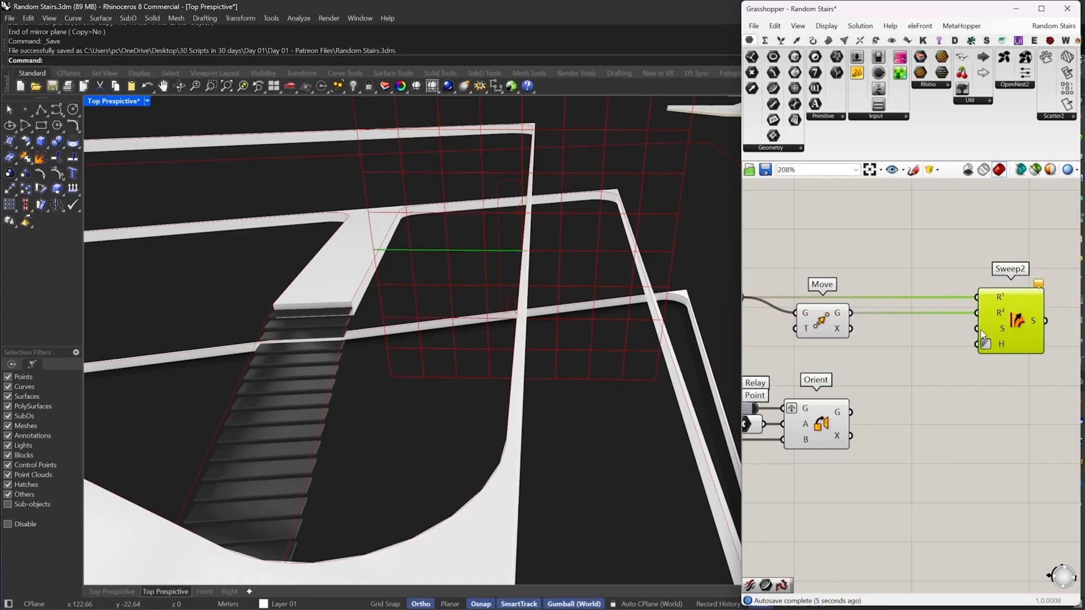
# Feed Orient's geometry output into Sweep2's section input, S
pyautogui.scroll(-2, 977, 327)
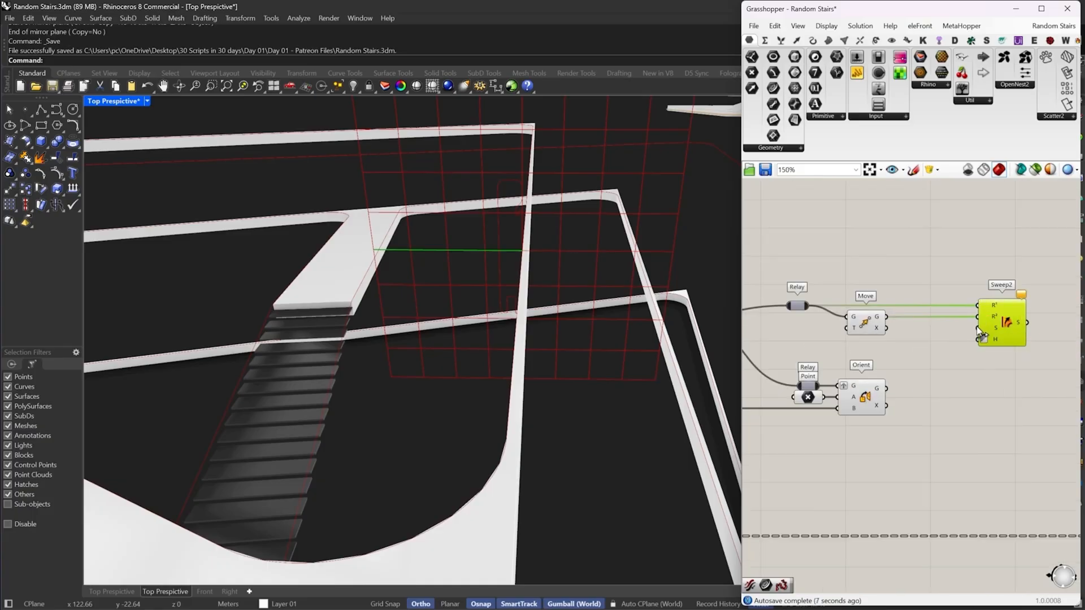
pyautogui.moveTo(977, 327)
pyautogui.mouseDown()
pyautogui.moveTo(955, 325)
pyautogui.moveTo(886, 392)
pyautogui.moveTo(955, 362)
pyautogui.moveTo(988, 328)
pyautogui.mouseUp()
pyautogui.rightClick(988, 327)
pyautogui.click(901, 347)
pyautogui.moveTo(910, 361); pyautogui.dragTo(886, 388)
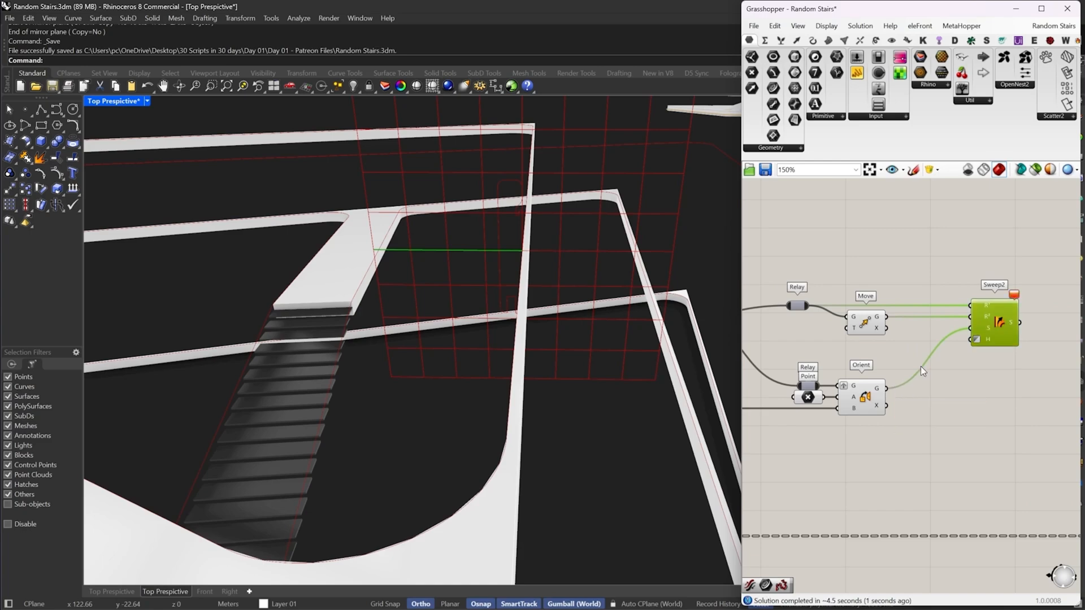
# Add a Data Dam between the slab edge Curve parameter and its relay, and align it with the wire
pyautogui.scroll(-2, 977, 356)
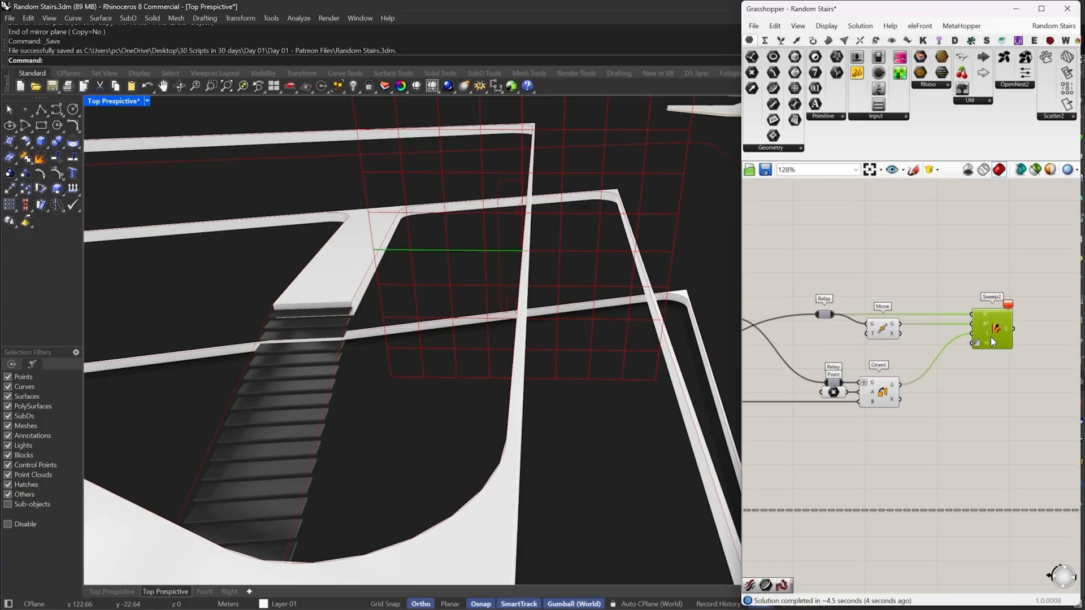
pyautogui.scroll(-3, 990, 340)
pyautogui.scroll(5, 820, 350)
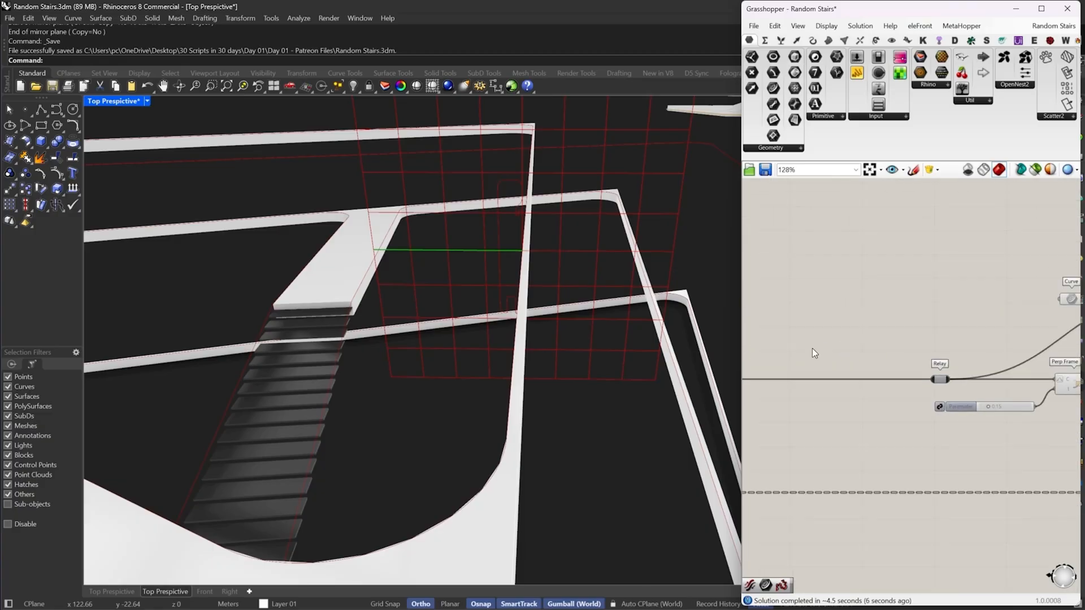
pyautogui.doubleClick(819, 344)
pyautogui.write('dT')
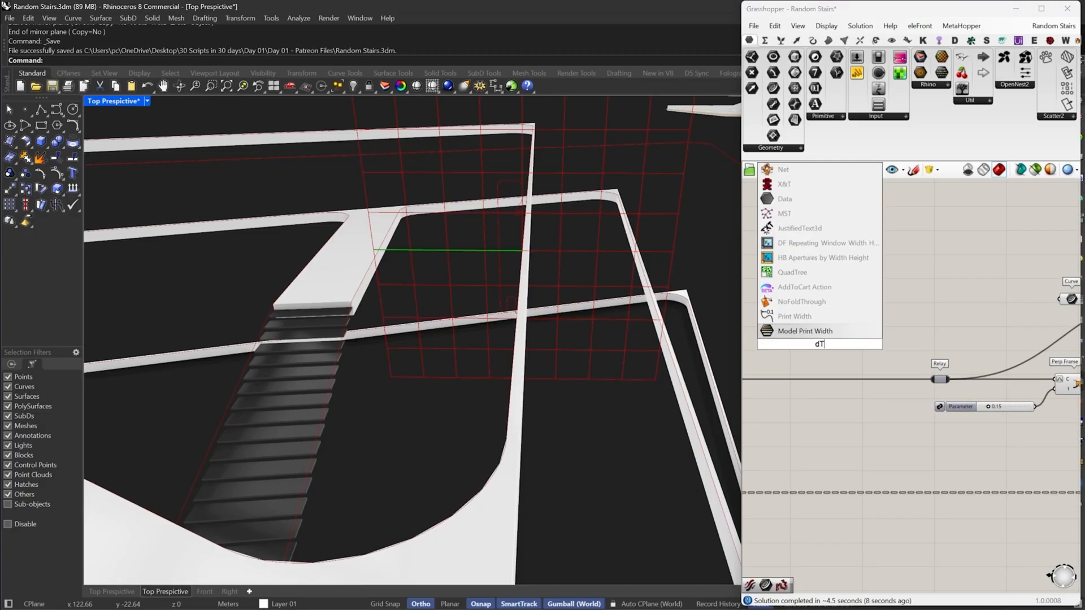
pyautogui.press('BackSpace')
pyautogui.write('a')
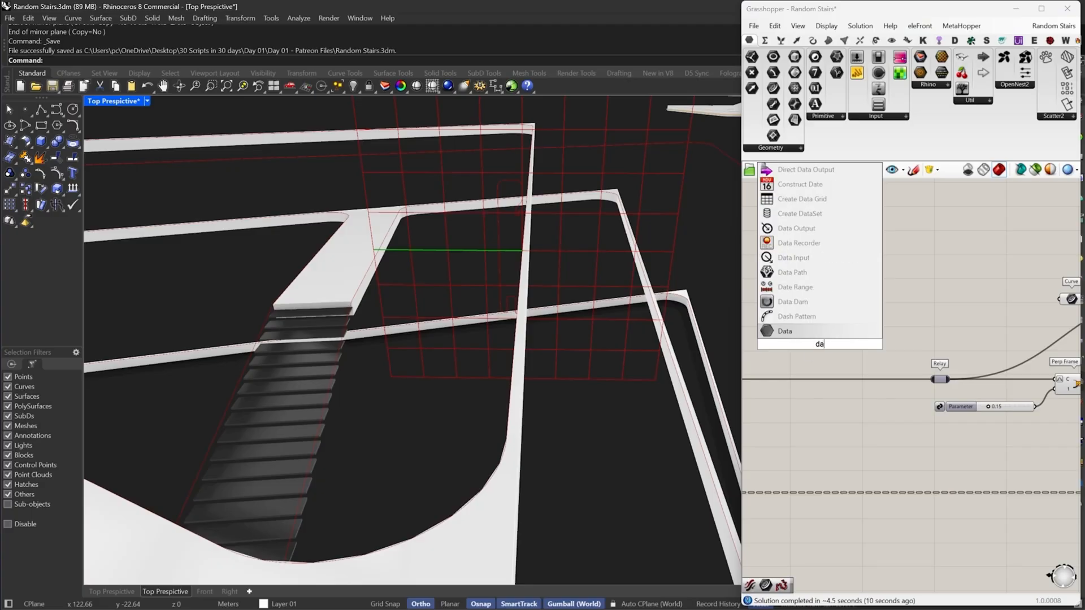
pyautogui.click(796, 300)
pyautogui.moveTo(806, 345); pyautogui.dragTo(770, 379)
pyautogui.moveTo(881, 346); pyautogui.dragTo(987, 380)
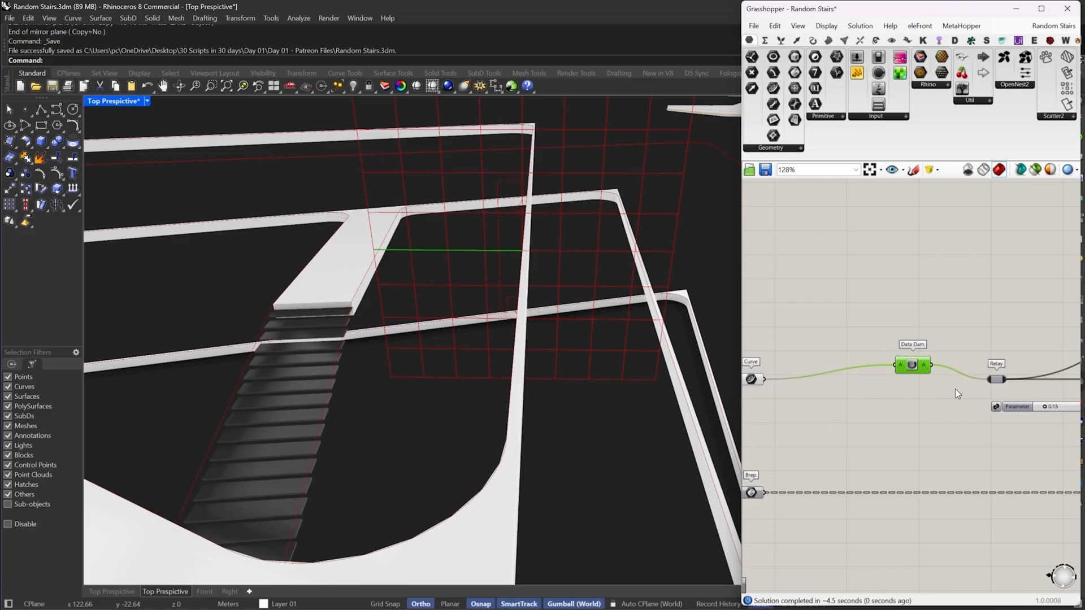
pyautogui.moveTo(917, 365); pyautogui.dragTo(908, 378)
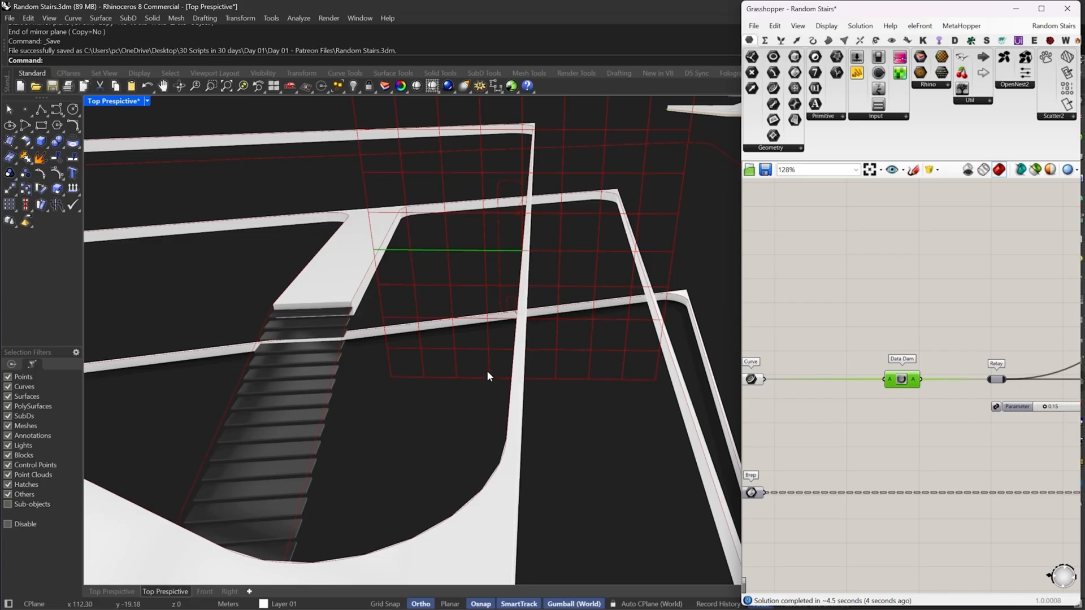
# Disable the Sweep2 component
pyautogui.scroll(-4, 910, 383)
pyautogui.moveTo(989, 396); pyautogui.dragTo(860, 408, button='right')
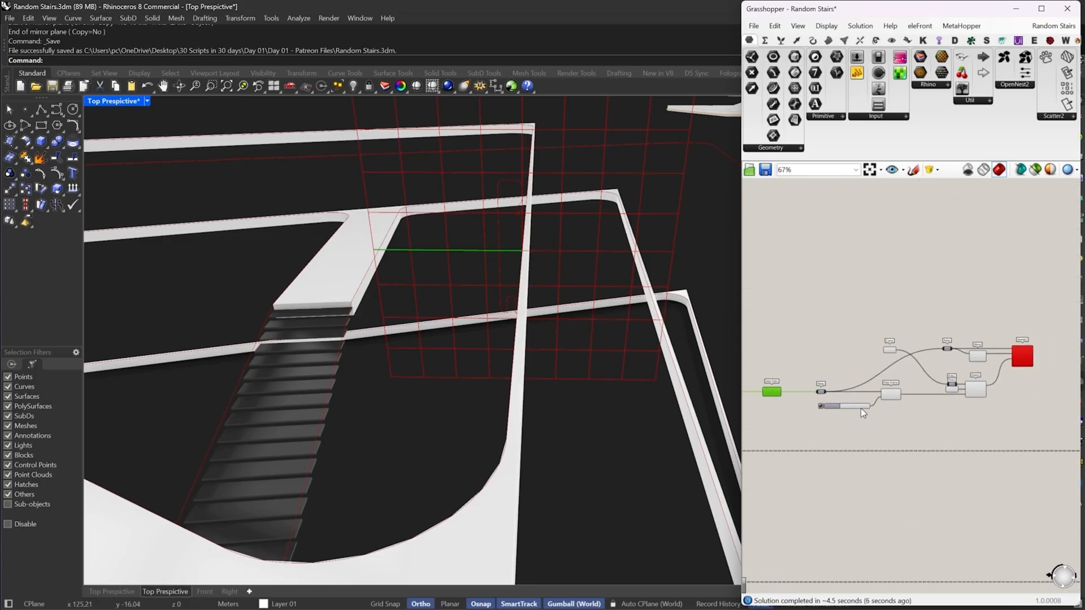
pyautogui.scroll(3, 861, 408)
pyautogui.scroll(-6, 502, 323)
pyautogui.scroll(-3, 572, 334)
pyautogui.moveTo(572, 335); pyautogui.dragTo(610, 348, button='right')
pyautogui.scroll(2, 814, 398)
pyautogui.scroll(-2, 845, 395)
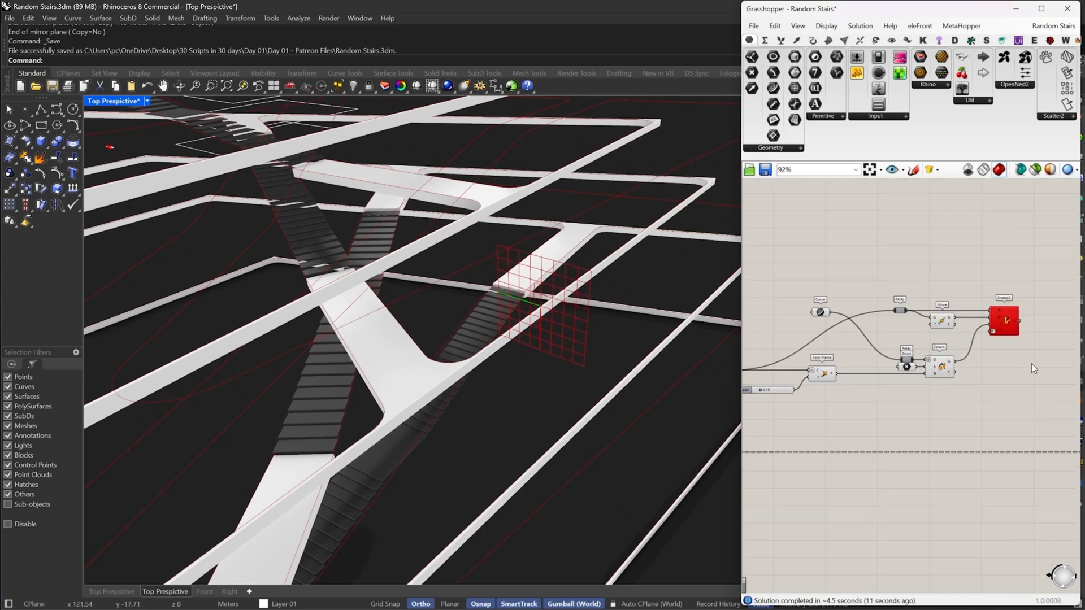
pyautogui.moveTo(1031, 364); pyautogui.dragTo(978, 242)
pyautogui.rightClick(978, 242)
pyautogui.click(999, 287)
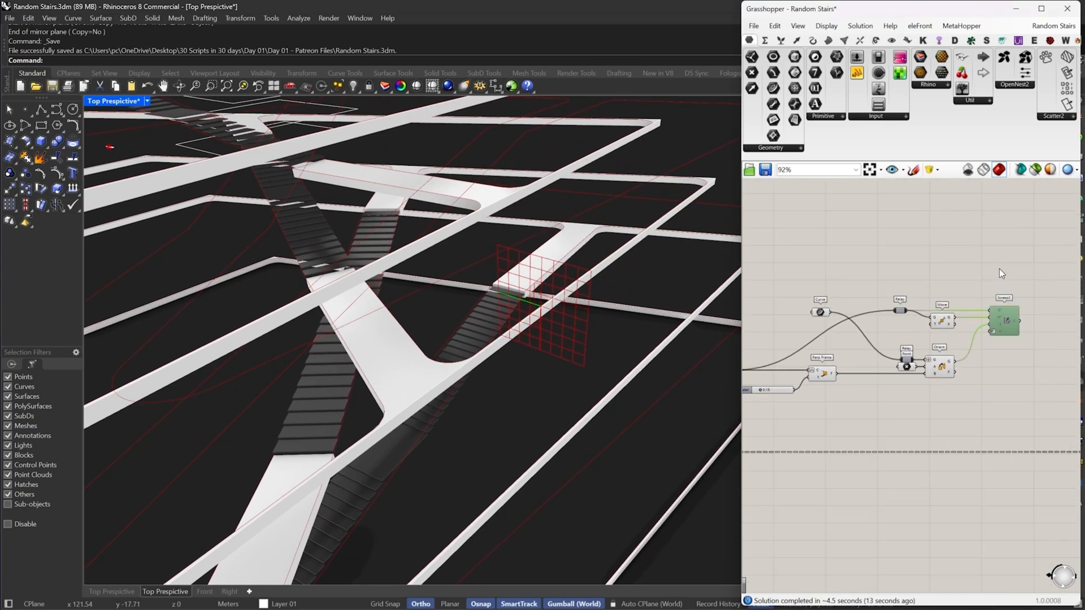
# Set Perp Frame's Parameter slider to 0.19 and inspect the frame's placement on the slab edge
pyautogui.click(820, 373)
pyautogui.scroll(2, 846, 387)
pyautogui.scroll(4, 846, 388)
pyautogui.click(798, 396)
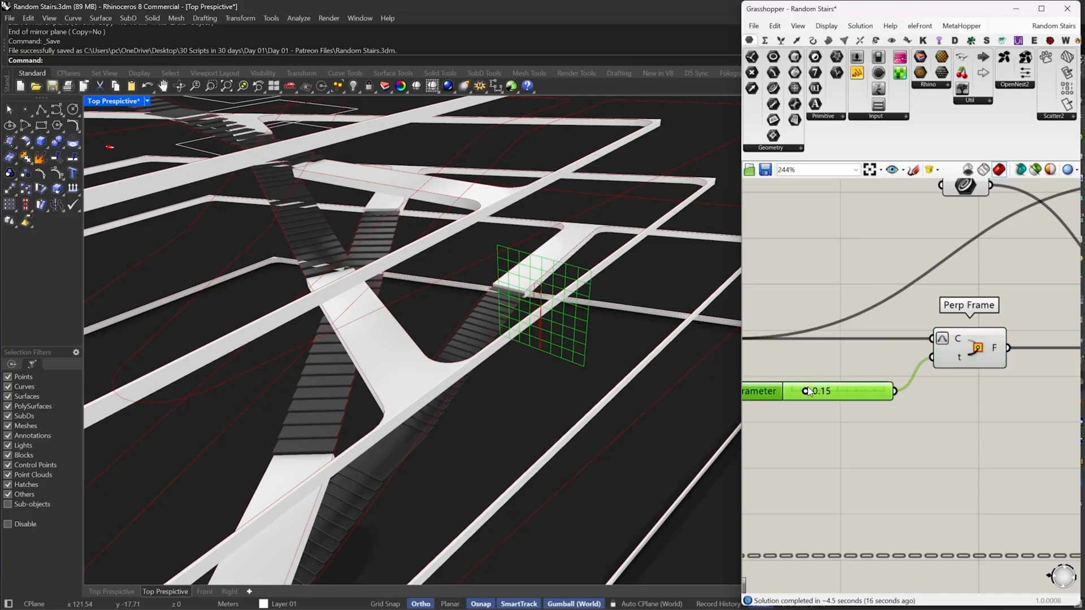
pyautogui.click(964, 355)
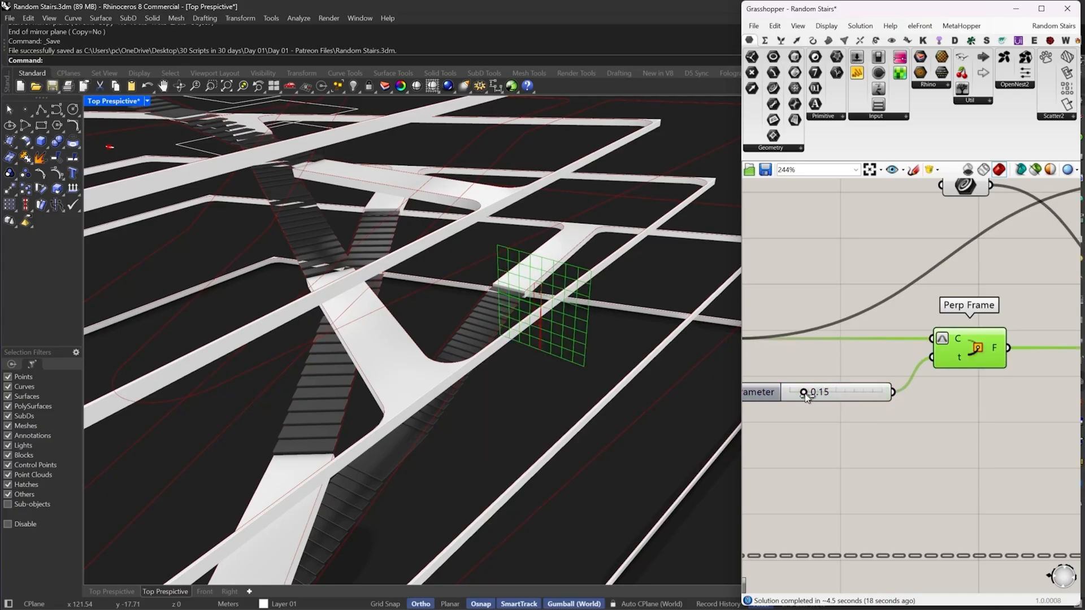
pyautogui.moveTo(807, 398)
pyautogui.mouseDown()
pyautogui.moveTo(819, 397)
pyautogui.moveTo(810, 398)
pyautogui.mouseUp()
pyautogui.moveTo(556, 370); pyautogui.dragTo(506, 337, button='right')
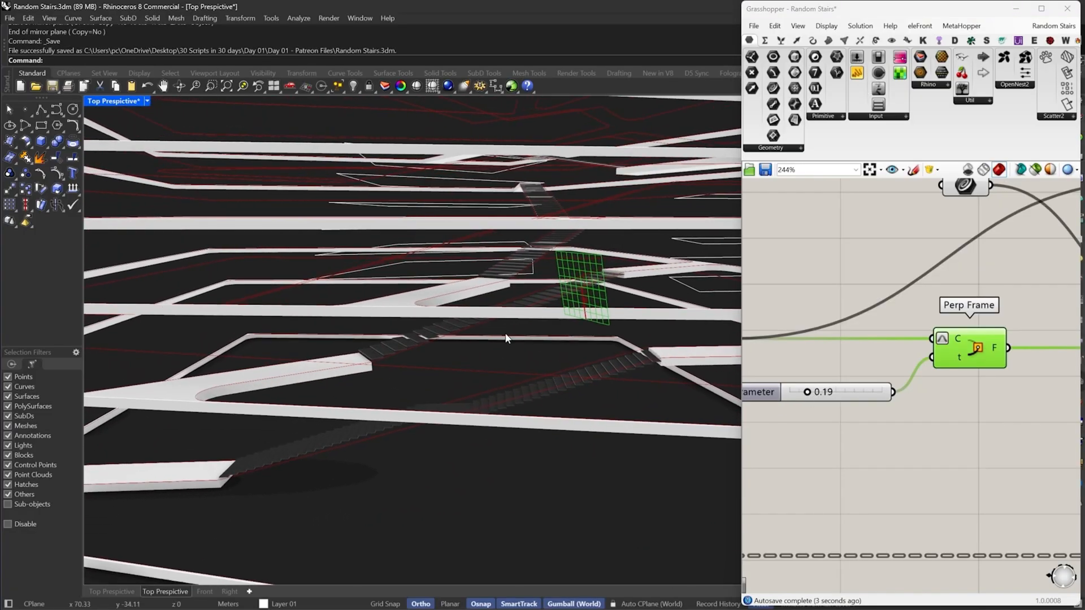
pyautogui.scroll(9, 632, 287)
pyautogui.scroll(4, 559, 279)
pyautogui.scroll(-4, 552, 278)
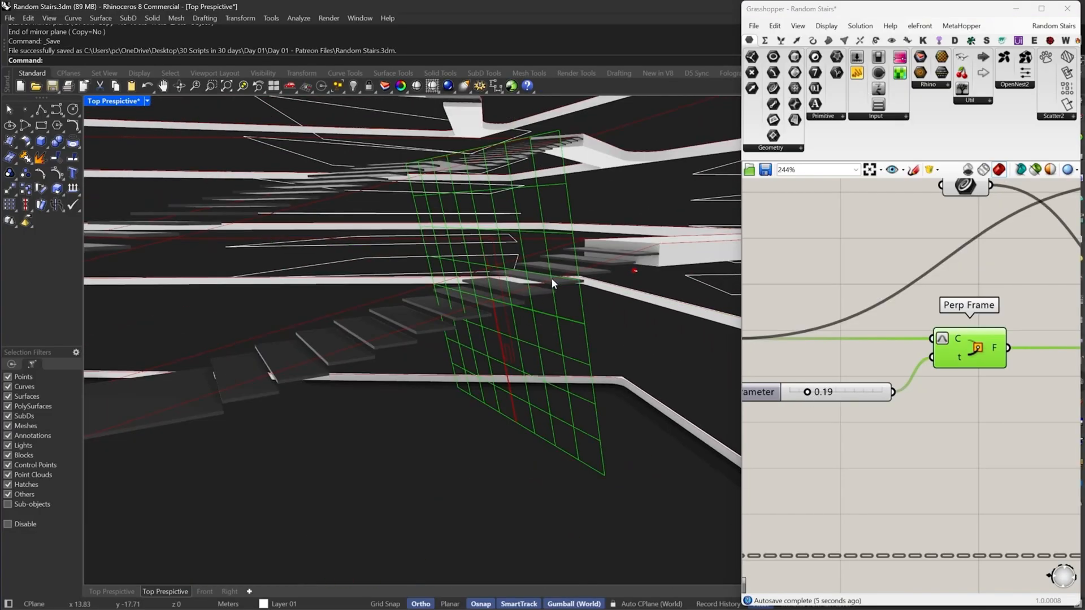
pyautogui.scroll(-3, 876, 353)
# Re-enable the Sweep2 component and inspect the section profile around the frame in the model
pyautogui.moveTo(1031, 365); pyautogui.dragTo(836, 384, button='right')
pyautogui.click(986, 297)
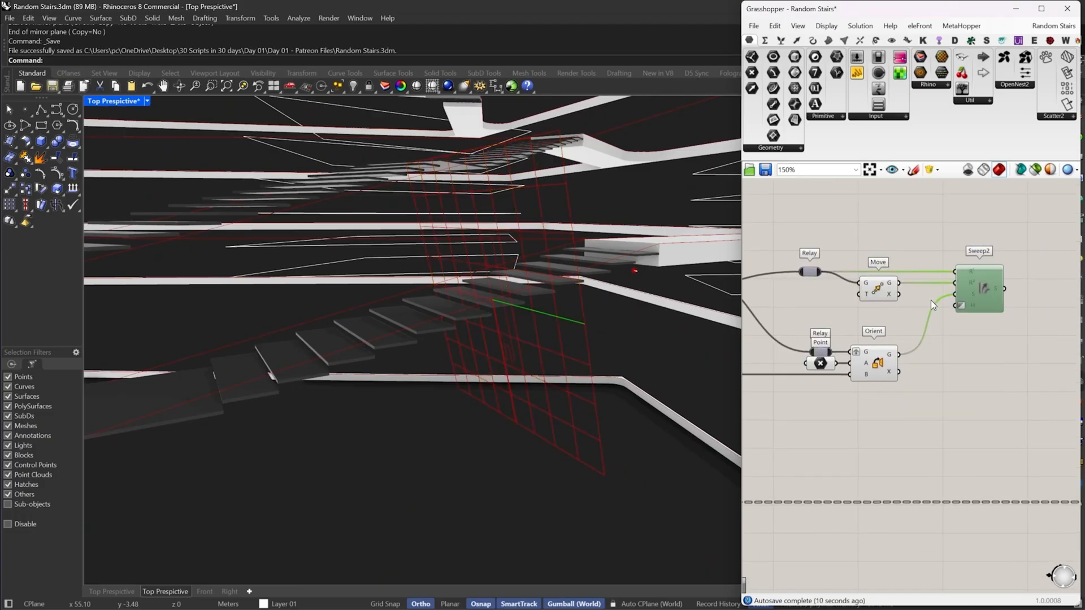
pyautogui.rightClick(917, 252)
pyautogui.click(942, 295)
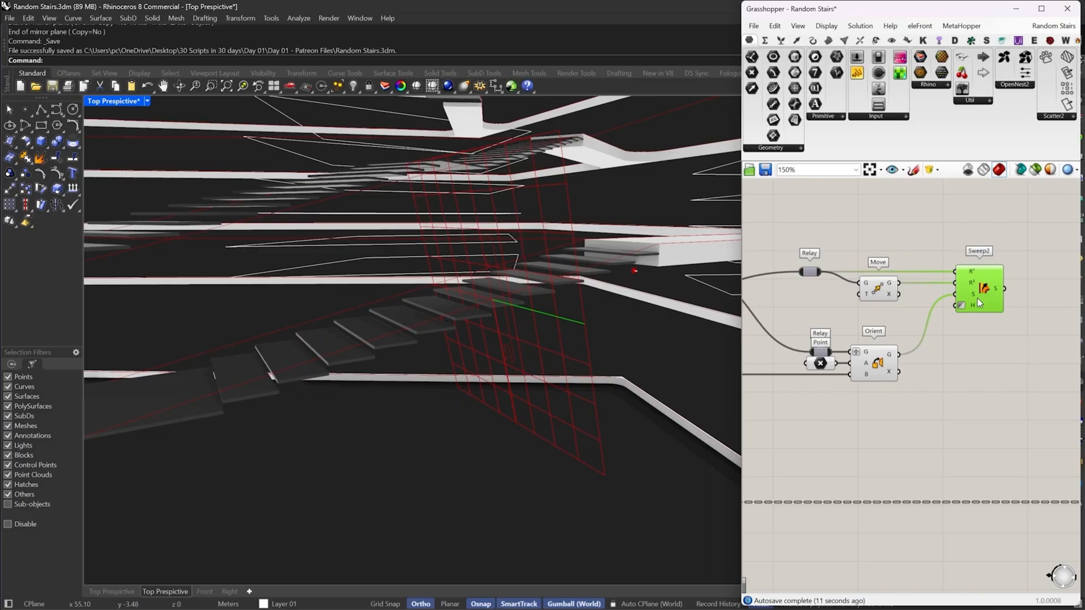
pyautogui.moveTo(505, 330); pyautogui.dragTo(479, 302, button='right')
pyautogui.scroll(-6, 426, 312)
pyautogui.scroll(-10, 478, 303)
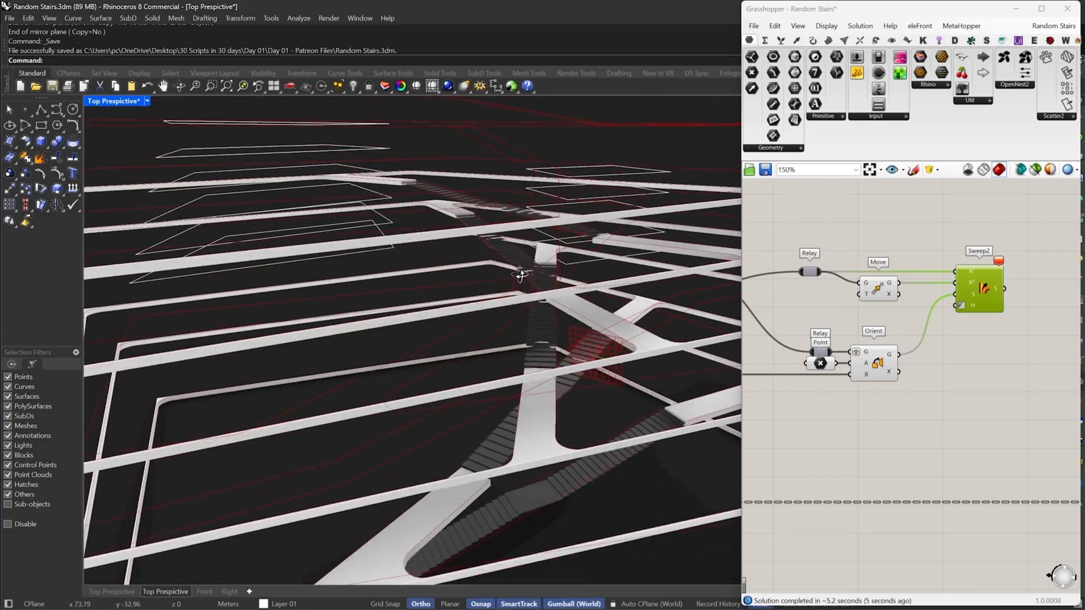
pyautogui.scroll(15, 617, 299)
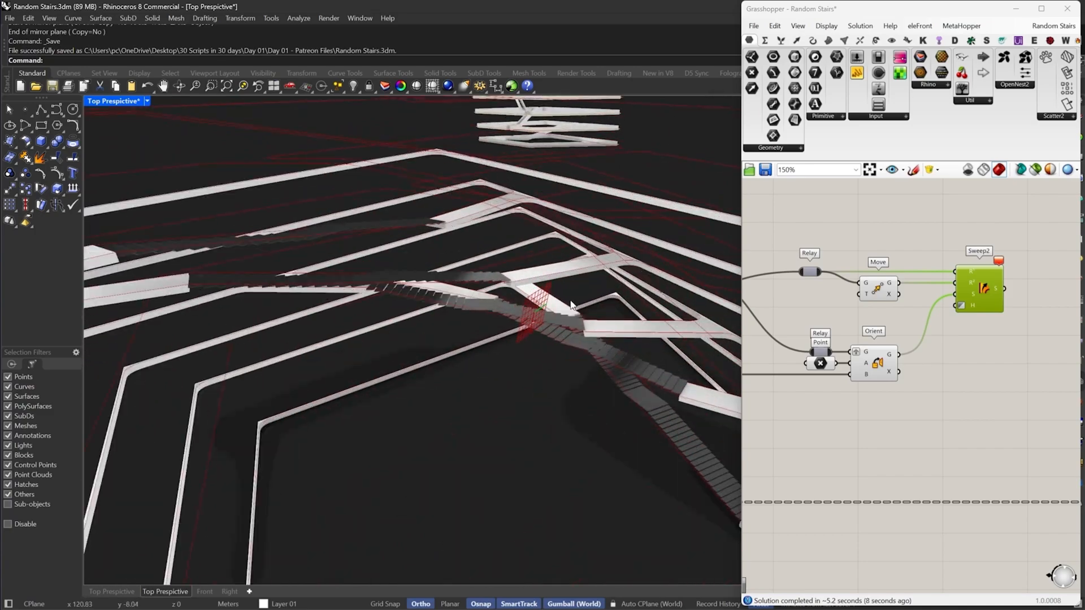
pyautogui.moveTo(338, 287); pyautogui.dragTo(554, 243, button='right')
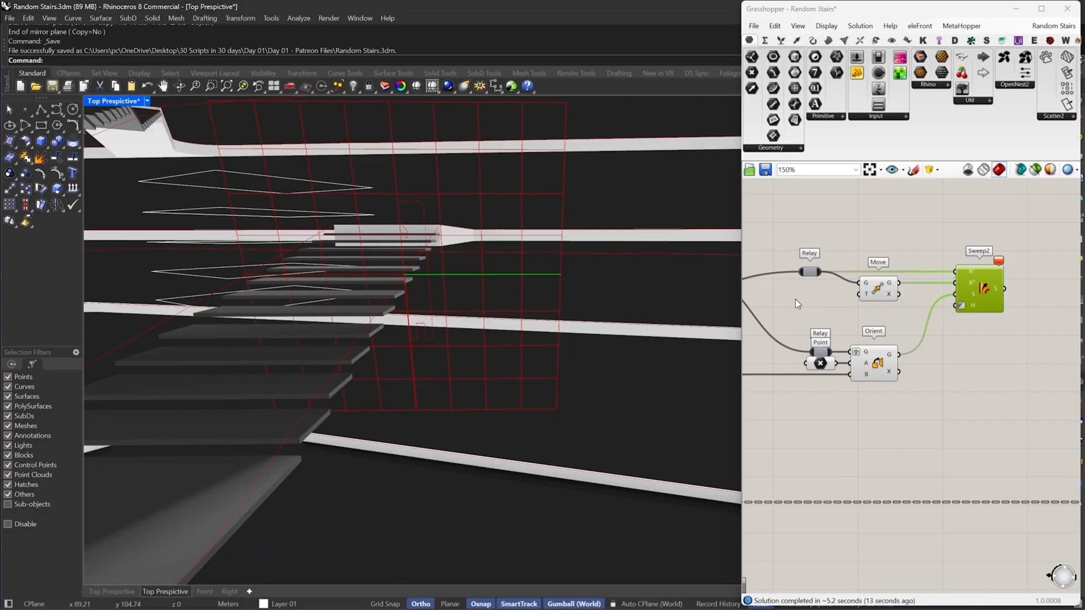
# Set Perp Frame's Parameter slider to 0.35 and inspect the swept railings around the slabs
pyautogui.scroll(2, 864, 311)
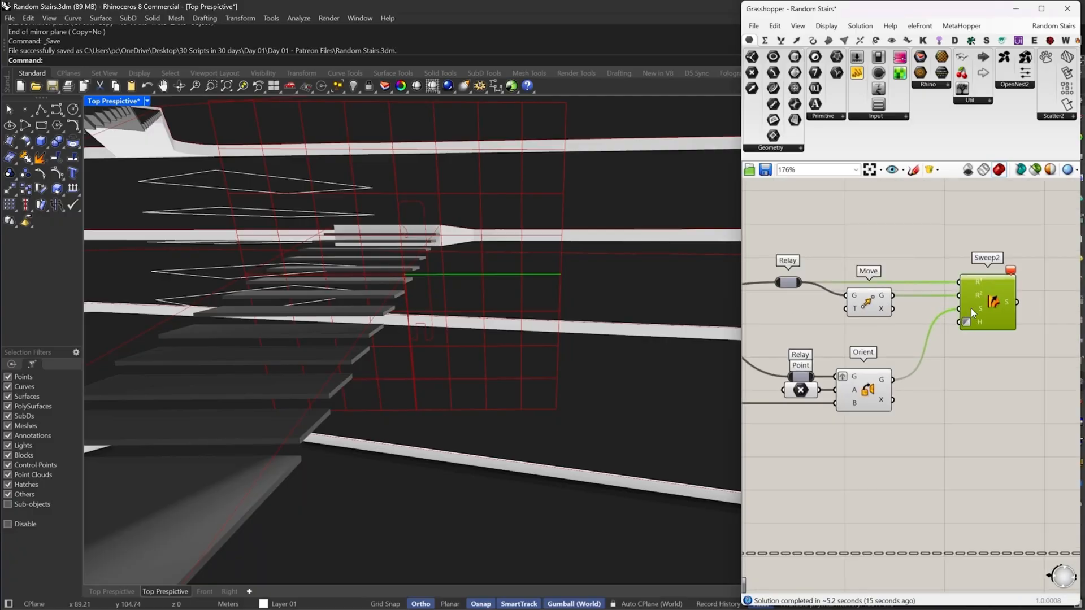
pyautogui.moveTo(831, 401); pyautogui.dragTo(988, 374, button='right')
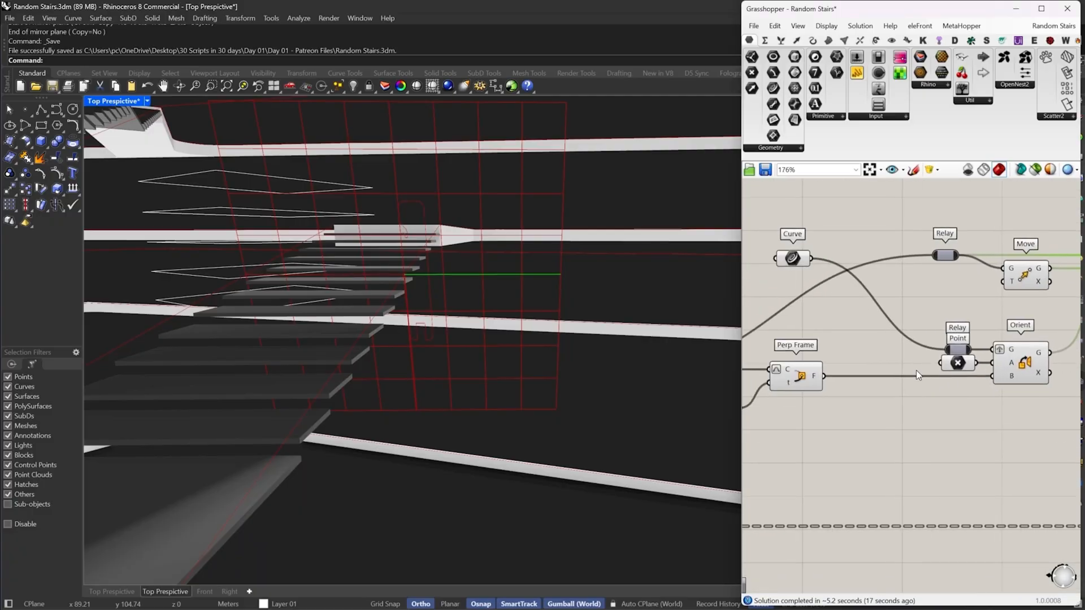
pyautogui.moveTo(781, 387); pyautogui.dragTo(929, 378, button='right')
pyautogui.click(929, 377)
pyautogui.scroll(3, 861, 399)
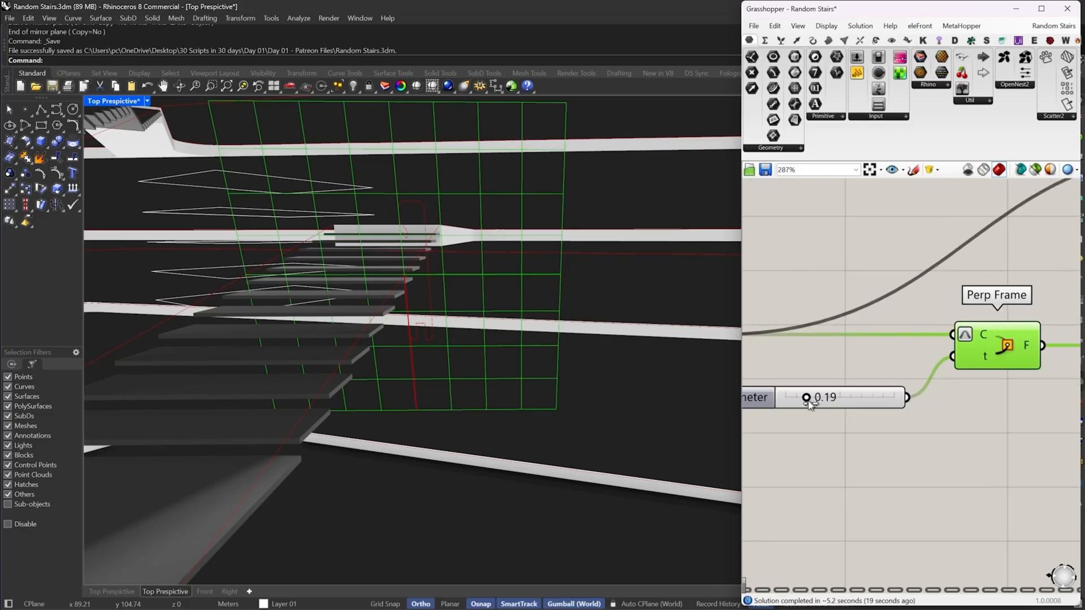
pyautogui.doubleClick(833, 398)
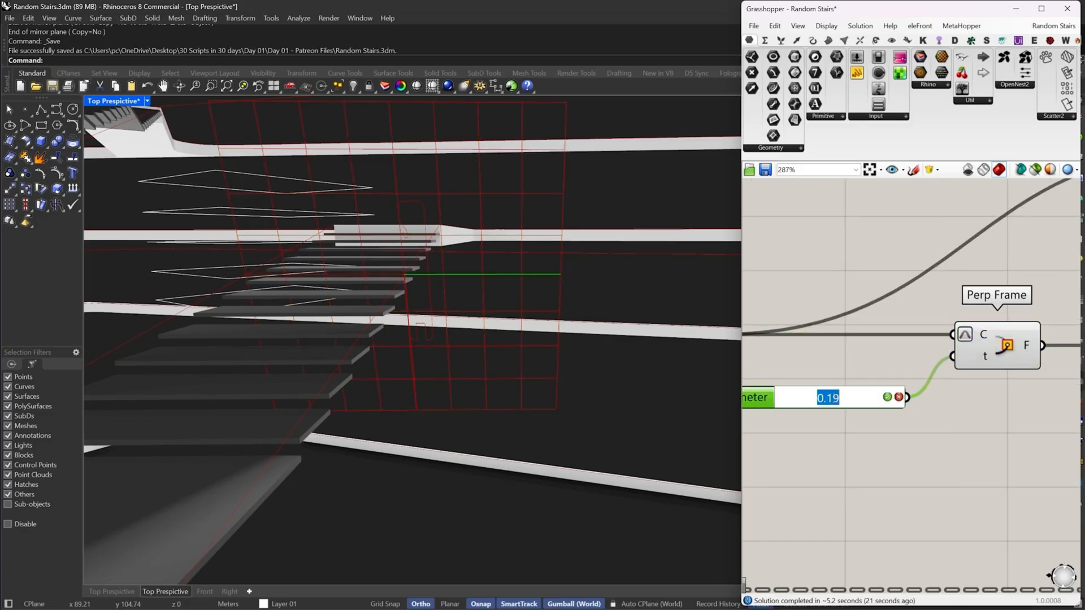
pyautogui.write('.35')
pyautogui.press('Return')
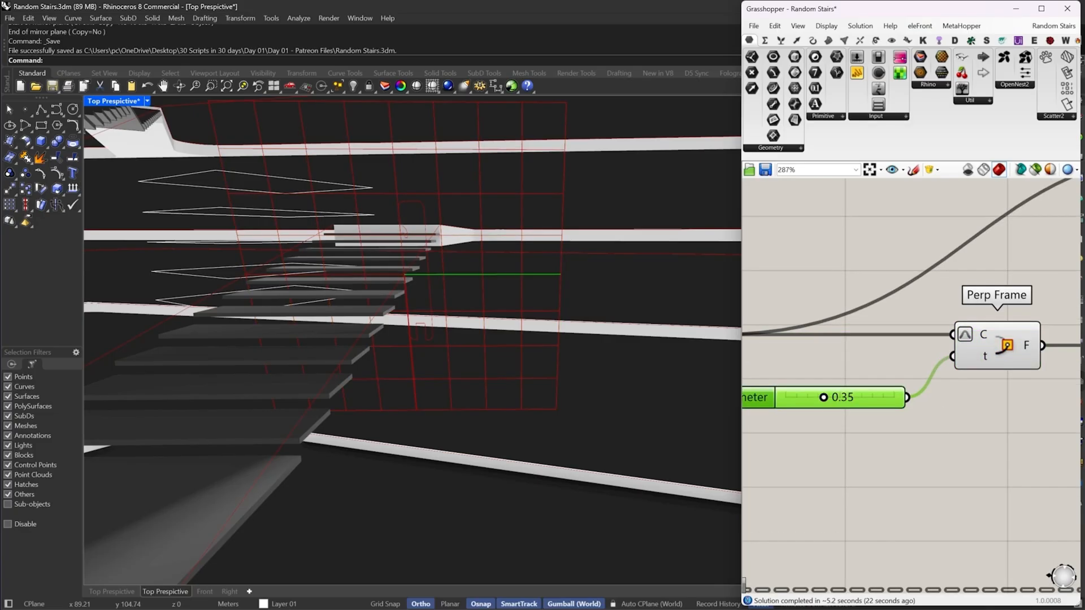
pyautogui.scroll(-4, 893, 364)
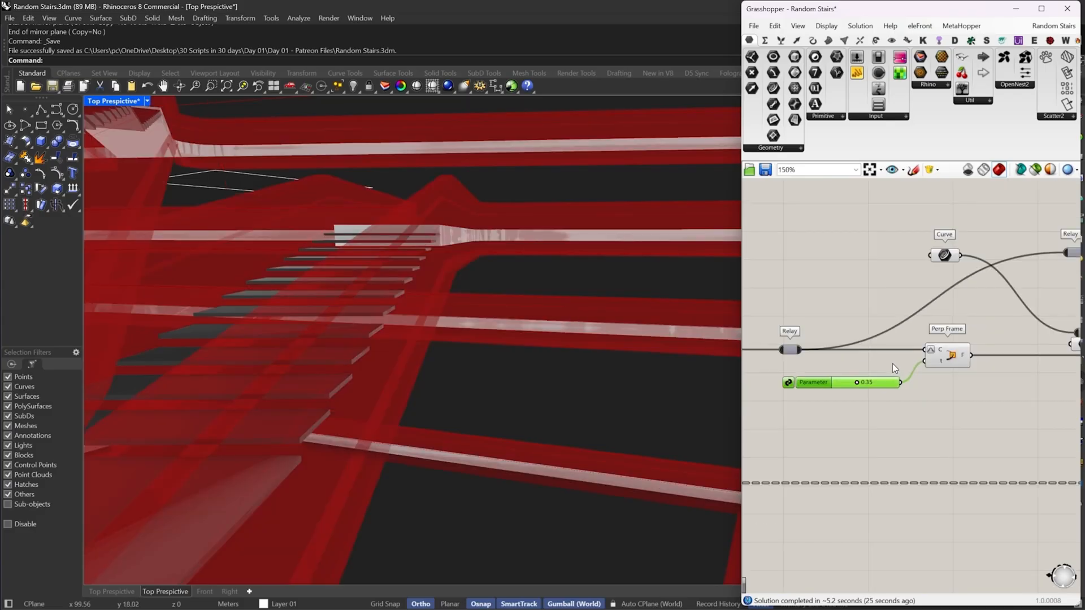
pyautogui.moveTo(609, 326); pyautogui.dragTo(456, 285, button='right')
pyautogui.scroll(-5, 456, 282)
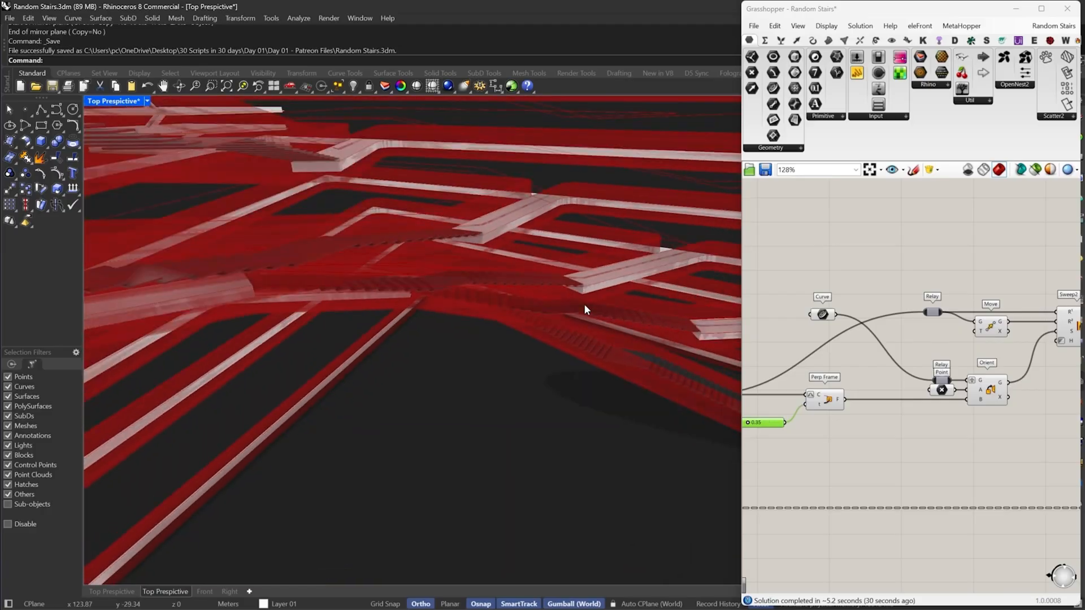
pyautogui.moveTo(584, 305); pyautogui.dragTo(505, 319, button='right')
pyautogui.scroll(-5, 505, 319)
# Add a Custom Preview fed by Sweep2's output and align it above the existing preview components
pyautogui.moveTo(987, 331); pyautogui.dragTo(855, 332, button='right')
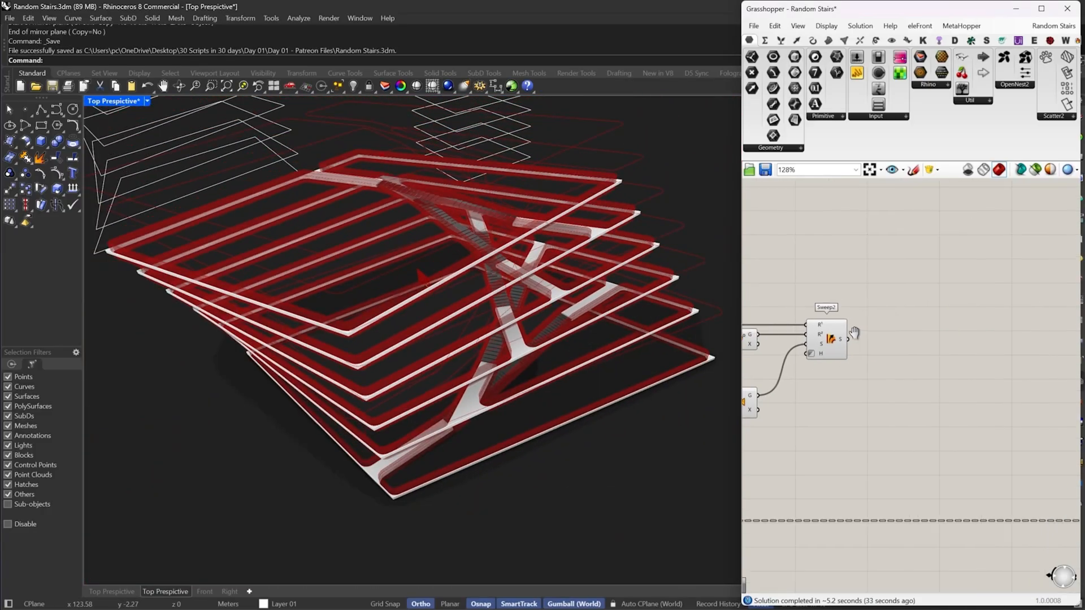
pyautogui.scroll(-5, 870, 320)
pyautogui.scroll(4, 874, 319)
pyautogui.doubleClick(876, 319)
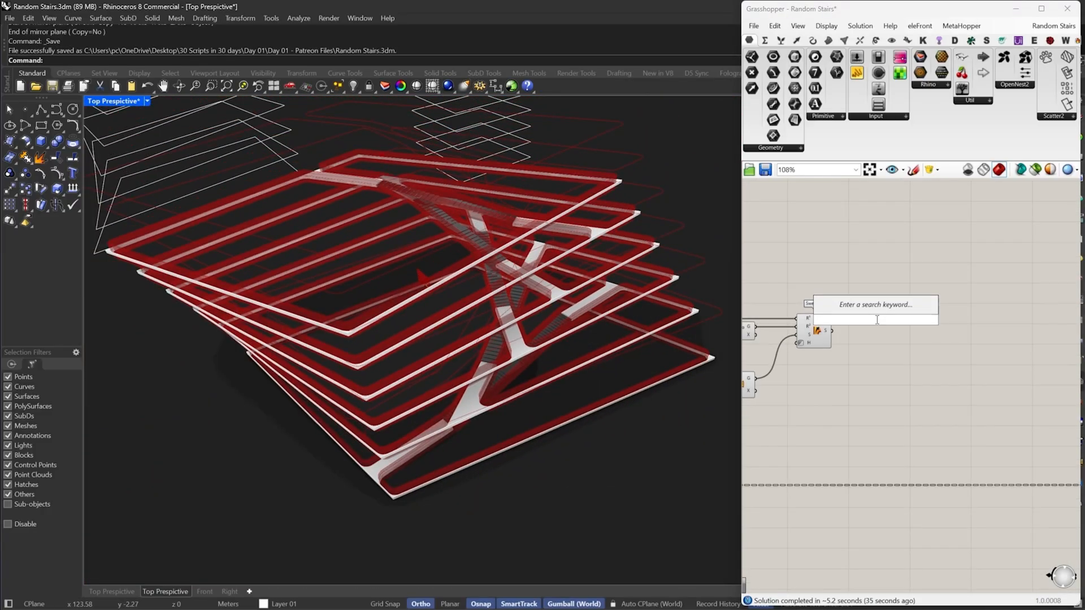
pyautogui.write('cuST')
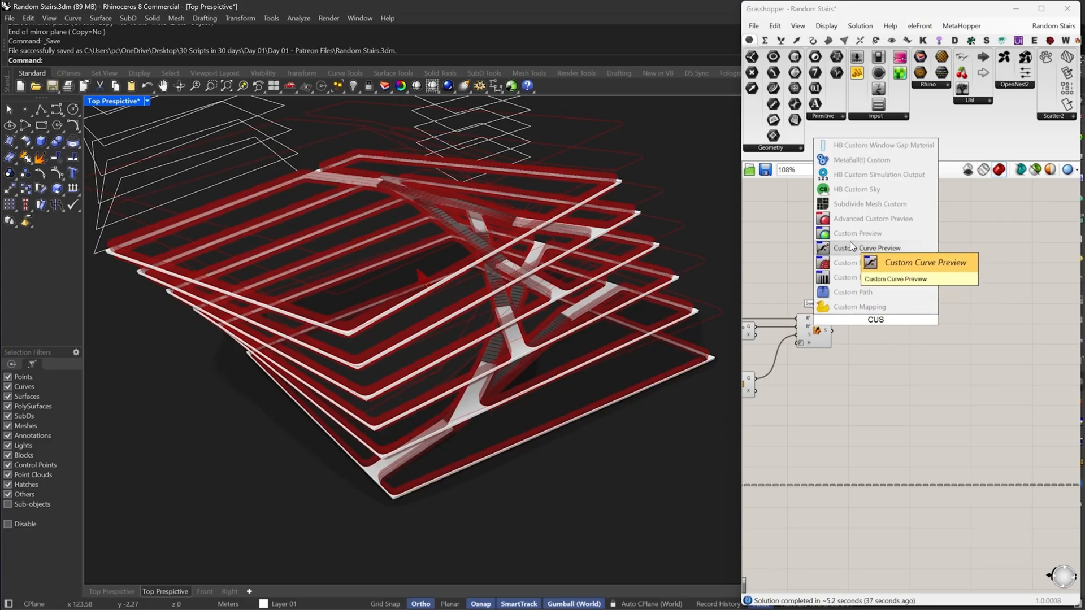
pyautogui.click(850, 238)
pyautogui.scroll(3, 857, 297)
pyautogui.moveTo(816, 353); pyautogui.dragTo(987, 364)
pyautogui.scroll(-5, 999, 365)
pyautogui.scroll(-8, 836, 348)
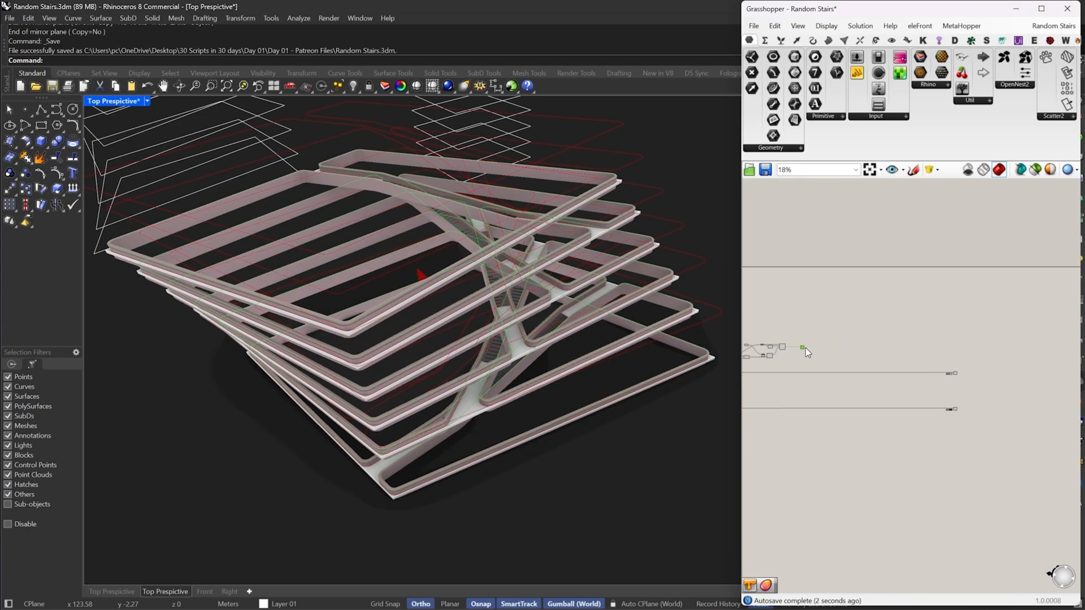
pyautogui.moveTo(803, 348); pyautogui.dragTo(955, 348)
# Add a Colour Swatch for the railing Custom Preview's material input and adjust its colour
pyautogui.scroll(6, 952, 350)
pyautogui.doubleClick(937, 353)
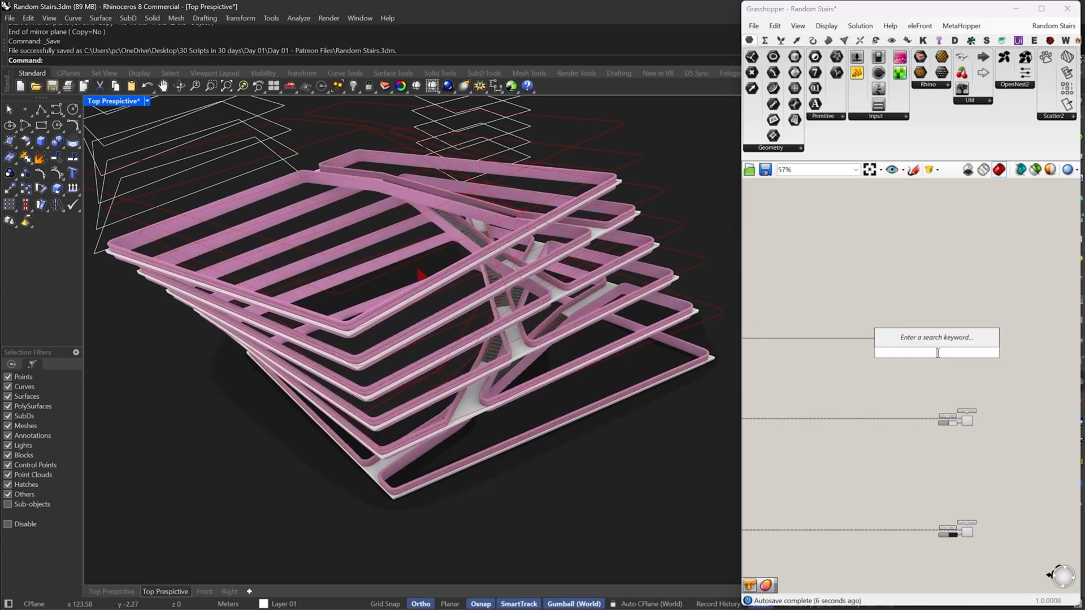
pyautogui.write('swa')
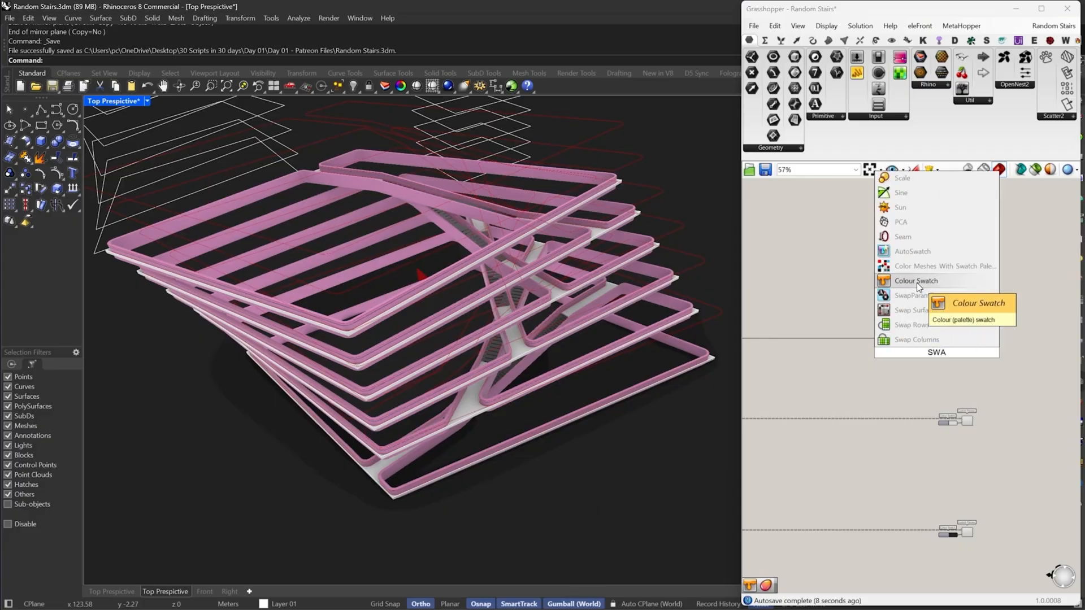
pyautogui.click(917, 282)
pyautogui.scroll(3, 960, 341)
pyautogui.scroll(1, 966, 351)
pyautogui.moveTo(964, 343); pyautogui.dragTo(927, 343)
pyautogui.click(937, 363)
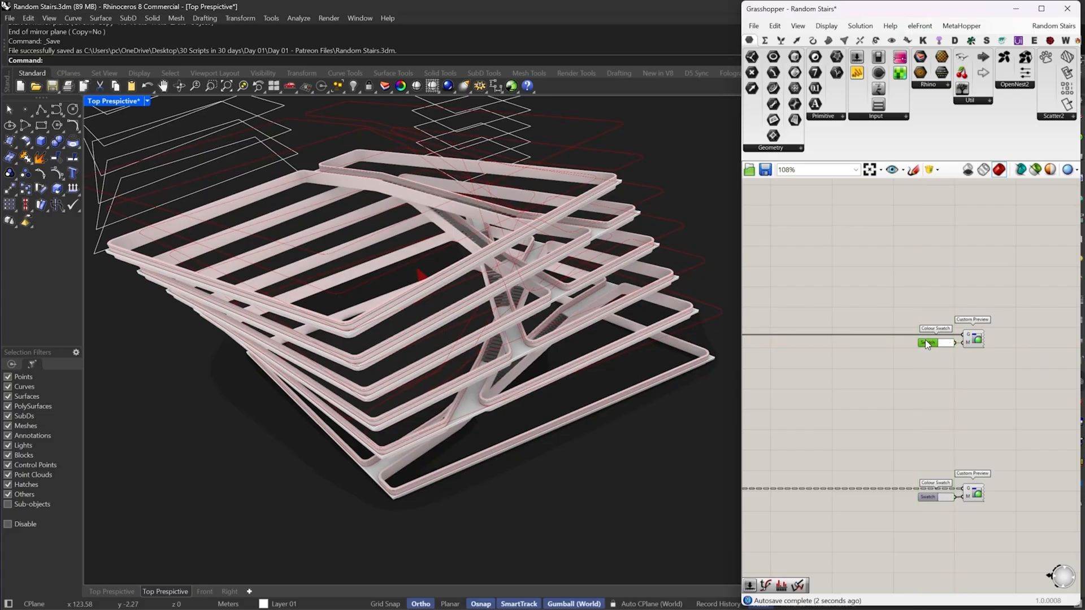
pyautogui.click(947, 343)
pyautogui.moveTo(1029, 386); pyautogui.dragTo(1046, 387)
pyautogui.click(890, 387)
# Turn off the preview of the railing components from the slab edge relay through Sweep2
pyautogui.scroll(-6, 979, 338)
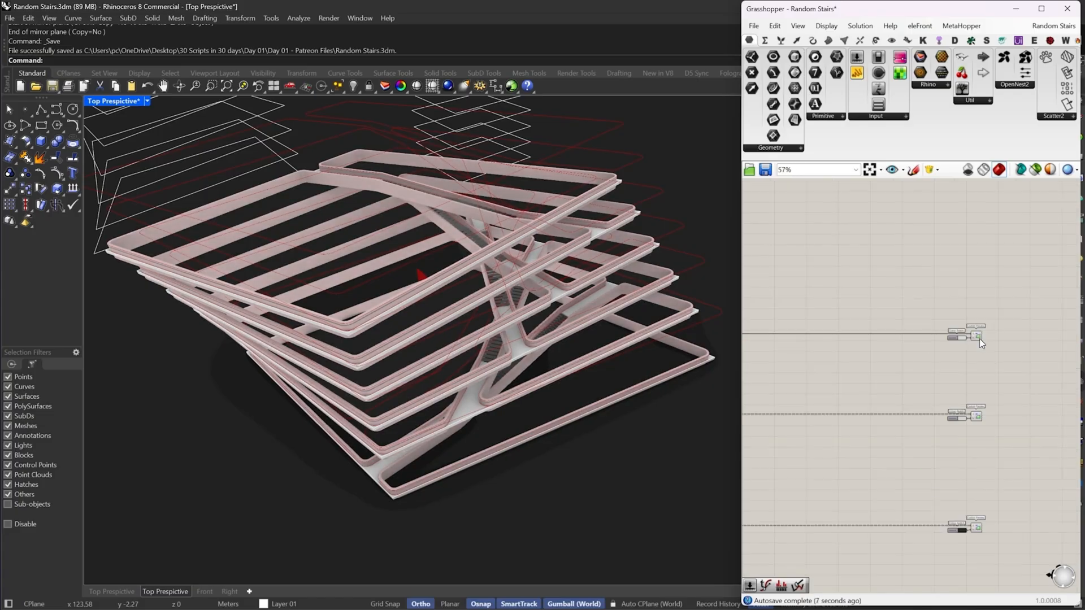
pyautogui.moveTo(850, 377); pyautogui.dragTo(918, 422, button='right')
pyautogui.scroll(-1, 918, 415)
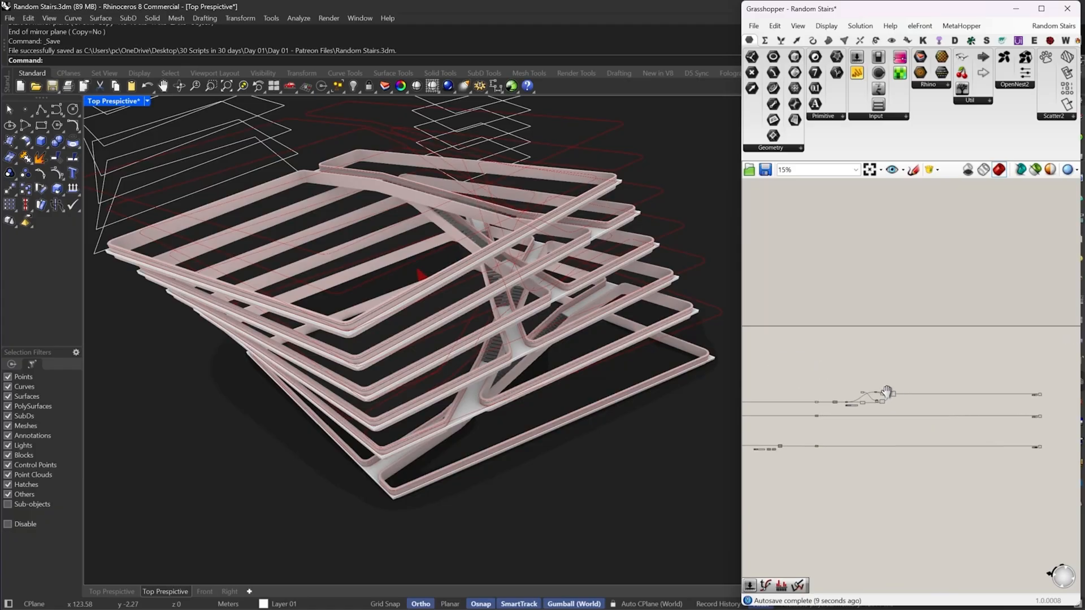
pyautogui.scroll(3, 915, 381)
pyautogui.moveTo(905, 378); pyautogui.dragTo(751, 464)
pyautogui.middleClick(840, 330)
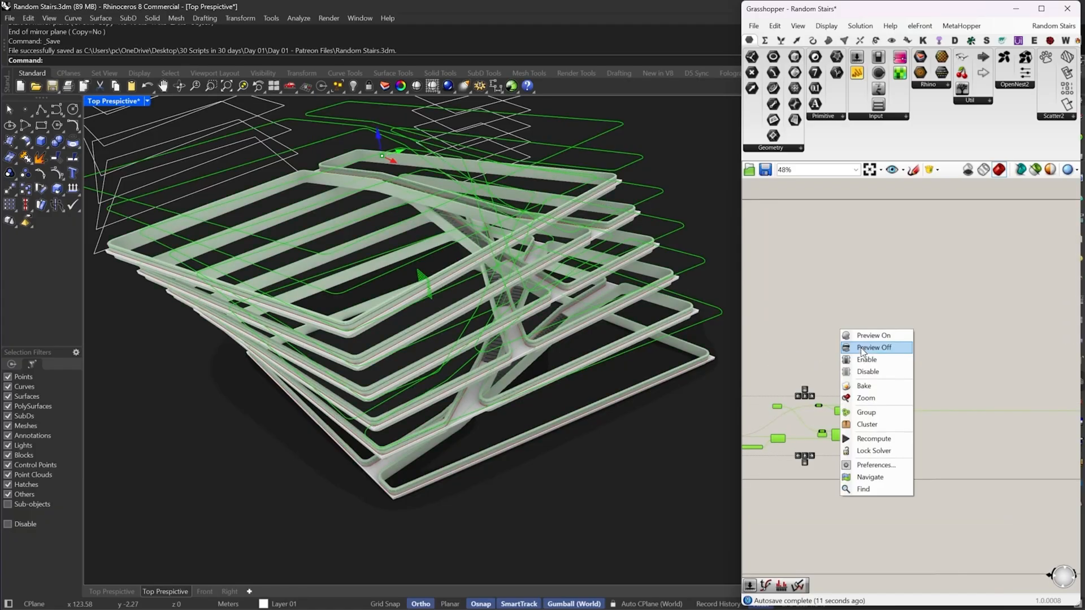
pyautogui.click(865, 347)
pyautogui.click(875, 335)
# Examine the railing definition's wiring from the slab edge input through Perp Frame and Orient to Sweep2
pyautogui.moveTo(835, 401); pyautogui.dragTo(921, 380, button='right')
pyautogui.moveTo(866, 409); pyautogui.dragTo(932, 393, button='right')
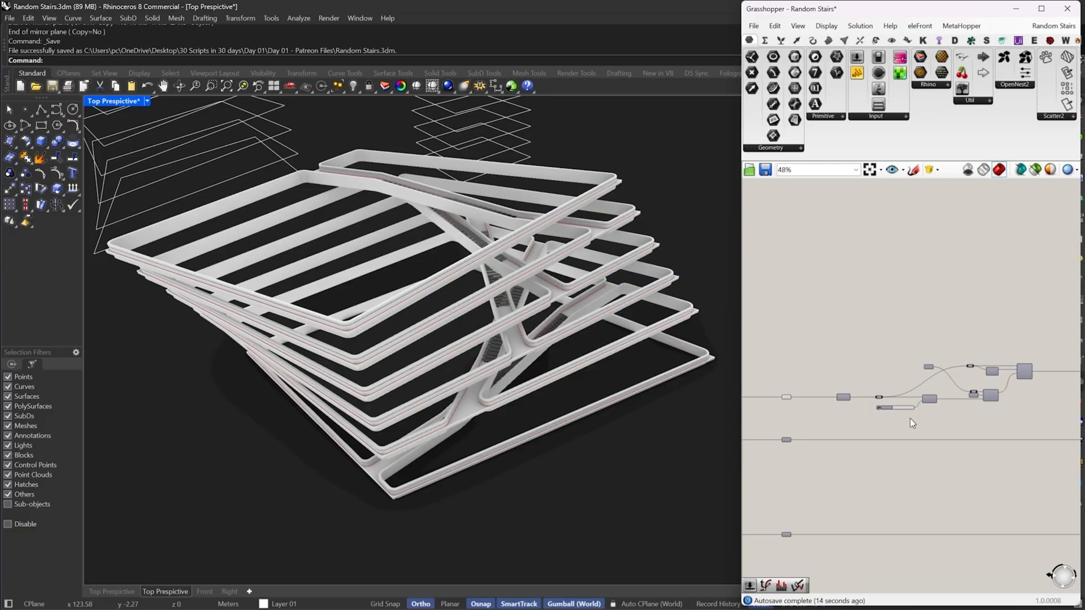
pyautogui.scroll(2, 985, 377)
pyautogui.scroll(2, 986, 377)
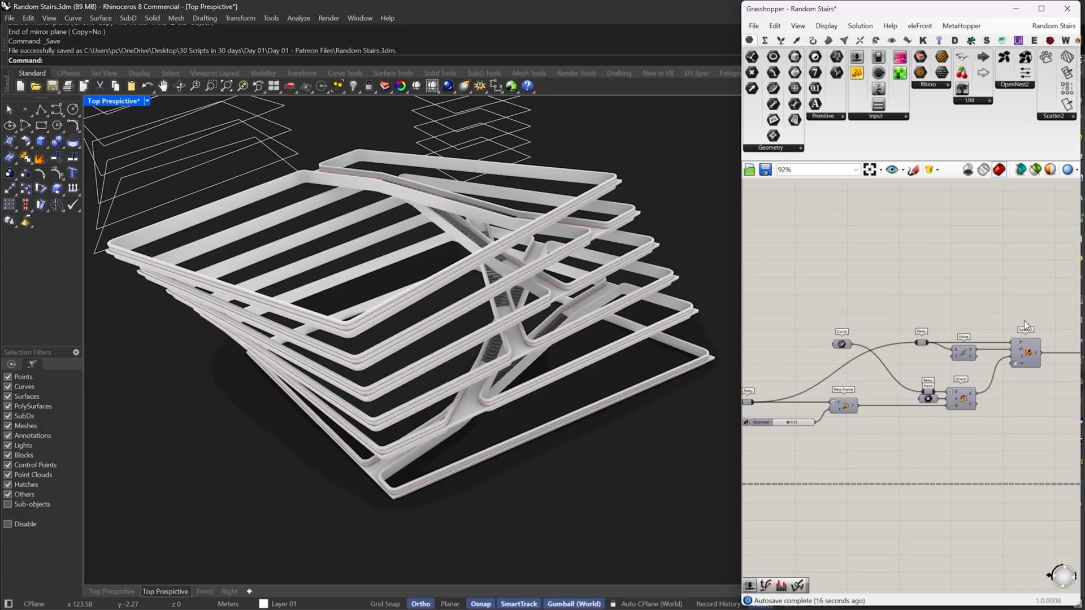
pyautogui.scroll(-3, 852, 360)
pyautogui.moveTo(893, 366); pyautogui.dragTo(964, 360, button='right')
pyautogui.scroll(3, 811, 395)
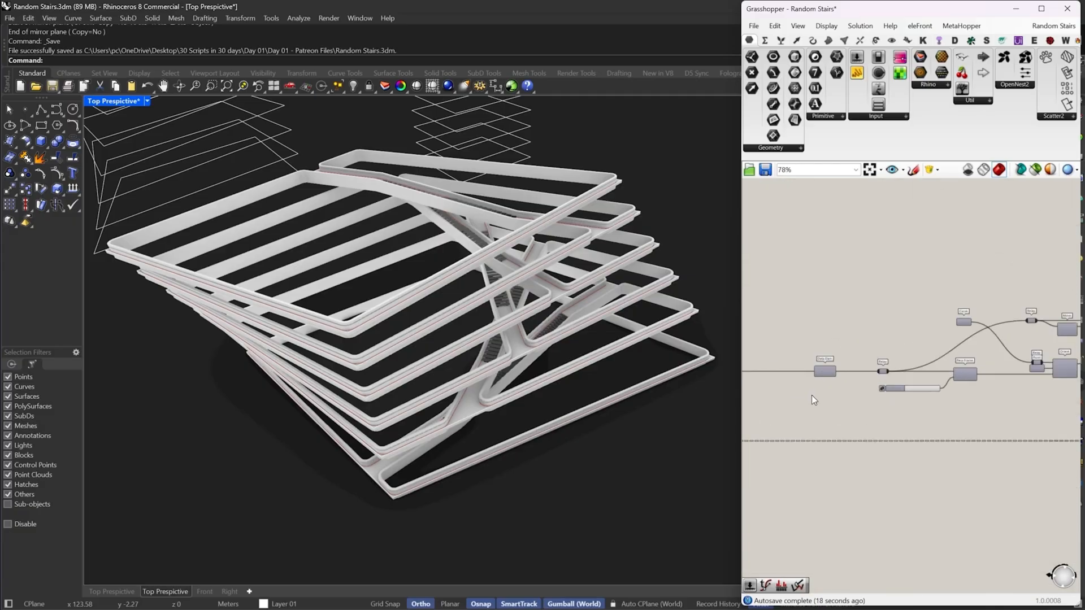
pyautogui.moveTo(849, 360); pyautogui.dragTo(810, 362, button='right')
pyautogui.moveTo(896, 363); pyautogui.dragTo(833, 355, button='right')
pyautogui.scroll(2, 926, 346)
pyautogui.scroll(-4, 927, 346)
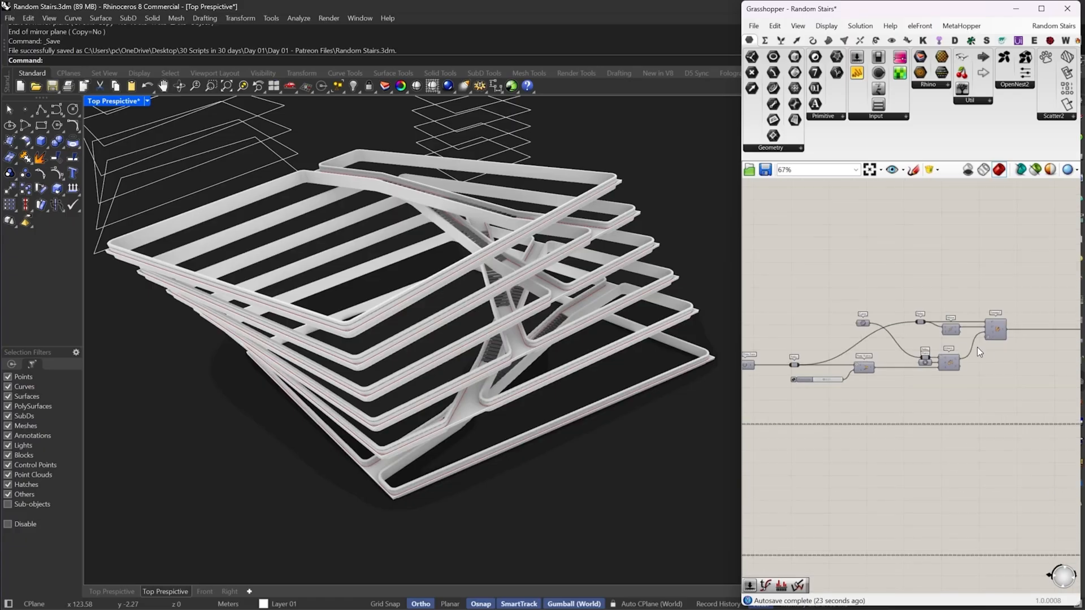
pyautogui.moveTo(1009, 354); pyautogui.dragTo(1001, 348, button='right')
pyautogui.scroll(2, 1007, 334)
pyautogui.moveTo(1011, 296); pyautogui.dragTo(839, 403)
pyautogui.moveTo(840, 404); pyautogui.dragTo(927, 388, button='right')
pyautogui.keyDown('shift'); pyautogui.moveTo(947, 404); pyautogui.dragTo(794, 335); pyautogui.keyUp('shift')
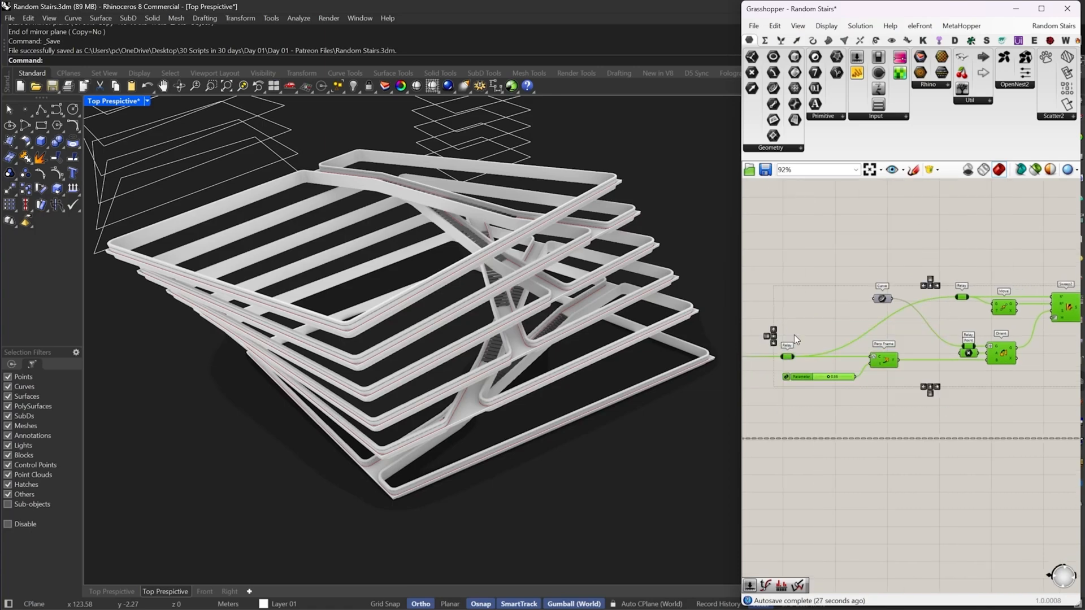
pyautogui.moveTo(831, 355)
pyautogui.mouseDown(button='right')
pyautogui.moveTo(884, 351)
pyautogui.moveTo(831, 354)
pyautogui.mouseUp(button='right')
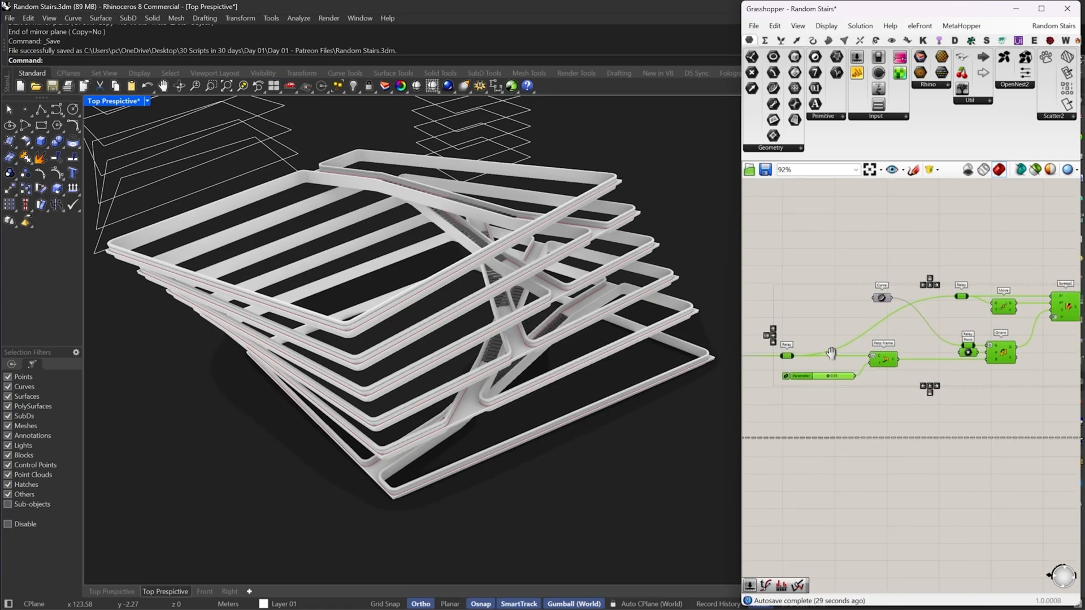
pyautogui.scroll(2, 910, 314)
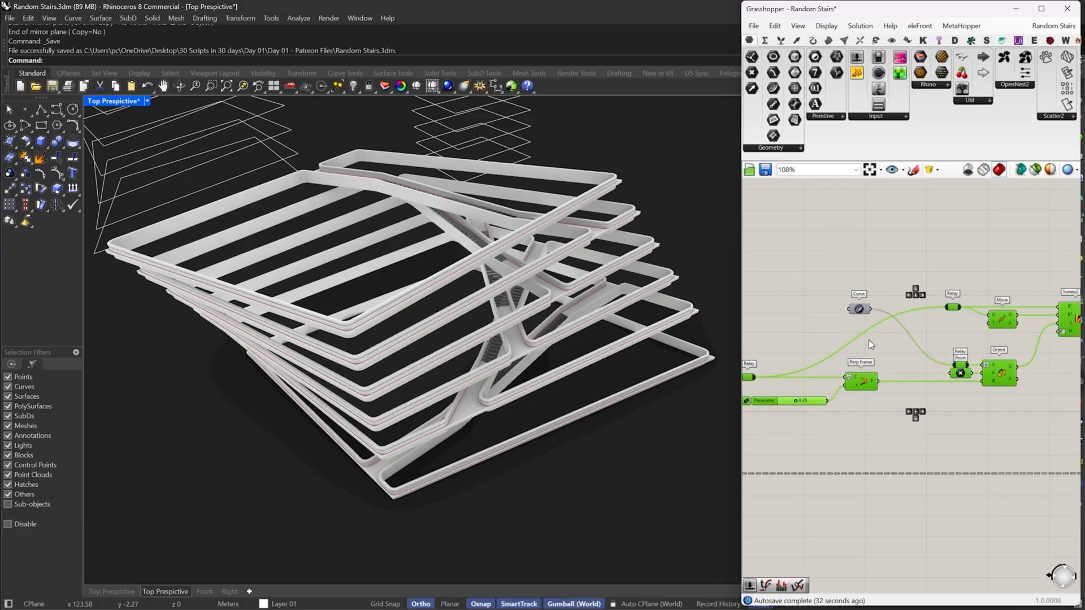
pyautogui.keyDown('shift'); pyautogui.moveTo(846, 320); pyautogui.dragTo(846, 320); pyautogui.keyUp('shift')
pyautogui.scroll(-4, 847, 367)
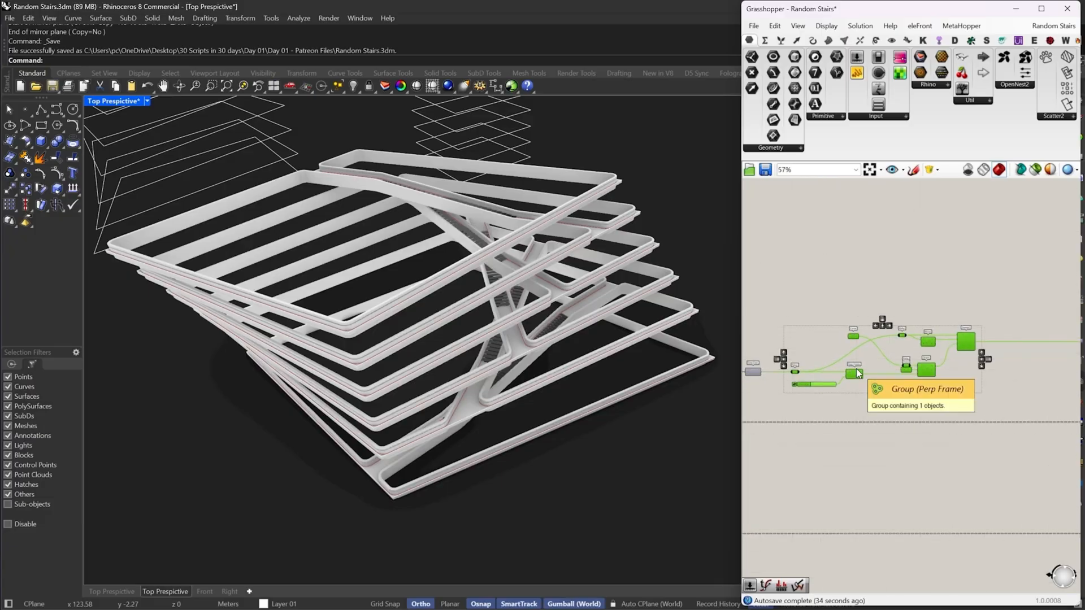
pyautogui.click(852, 400)
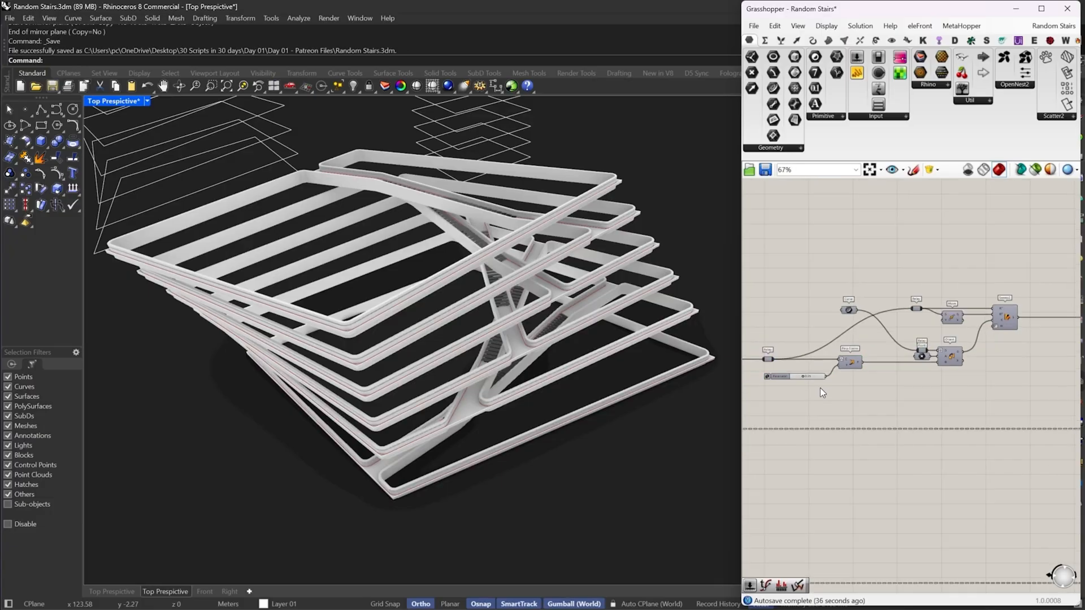
# Move the number slider feeding Perp Frame away from the railing components
pyautogui.scroll(4, 812, 377)
pyautogui.moveTo(776, 392); pyautogui.dragTo(877, 426)
pyautogui.scroll(-3, 954, 346)
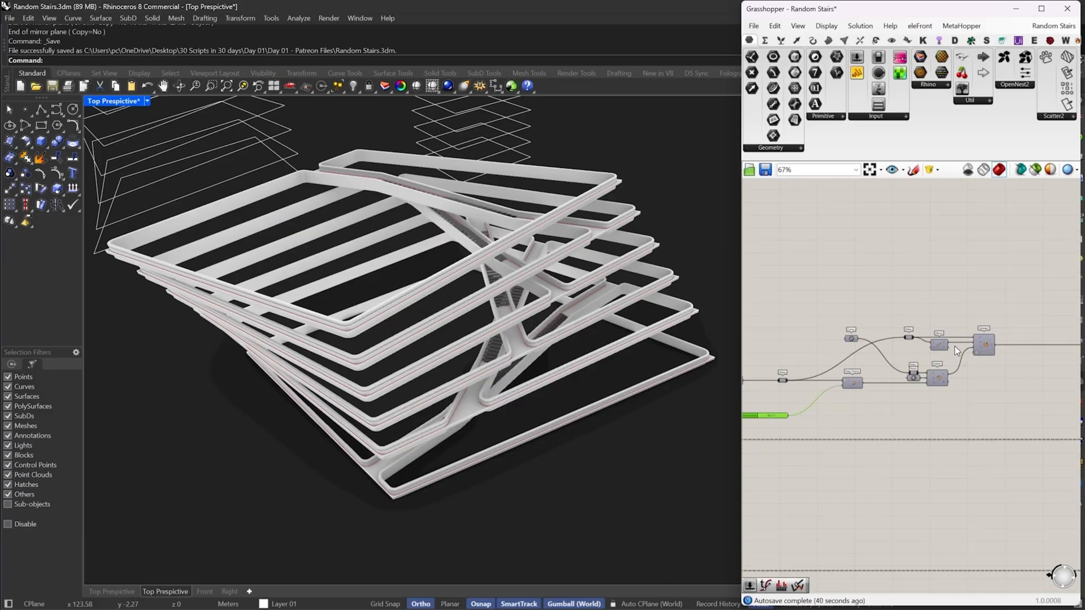
# Duplicate the railing components from the slab edge relay through Sweep2, with their Colour Swatch and Custom Preview, and place the copy above the originals
pyautogui.moveTo(1019, 290); pyautogui.dragTo(755, 398)
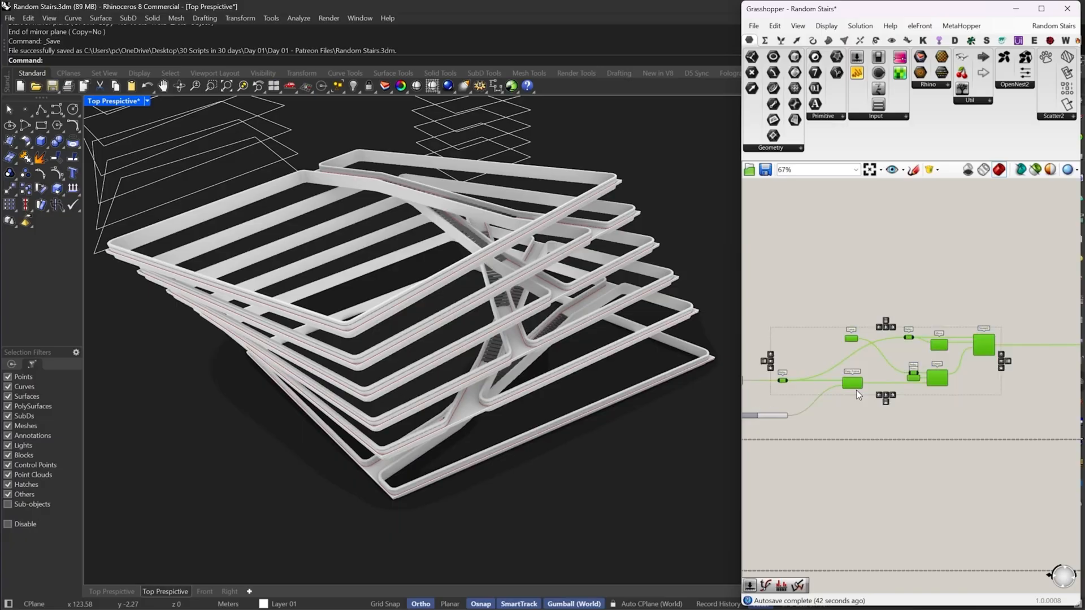
pyautogui.moveTo(970, 336); pyautogui.dragTo(863, 335)
pyautogui.scroll(-5, 850, 336)
pyautogui.moveTo(995, 345); pyautogui.dragTo(891, 358, button='right')
pyautogui.keyDown('shift'); pyautogui.moveTo(999, 340); pyautogui.dragTo(938, 367); pyautogui.keyUp('shift')
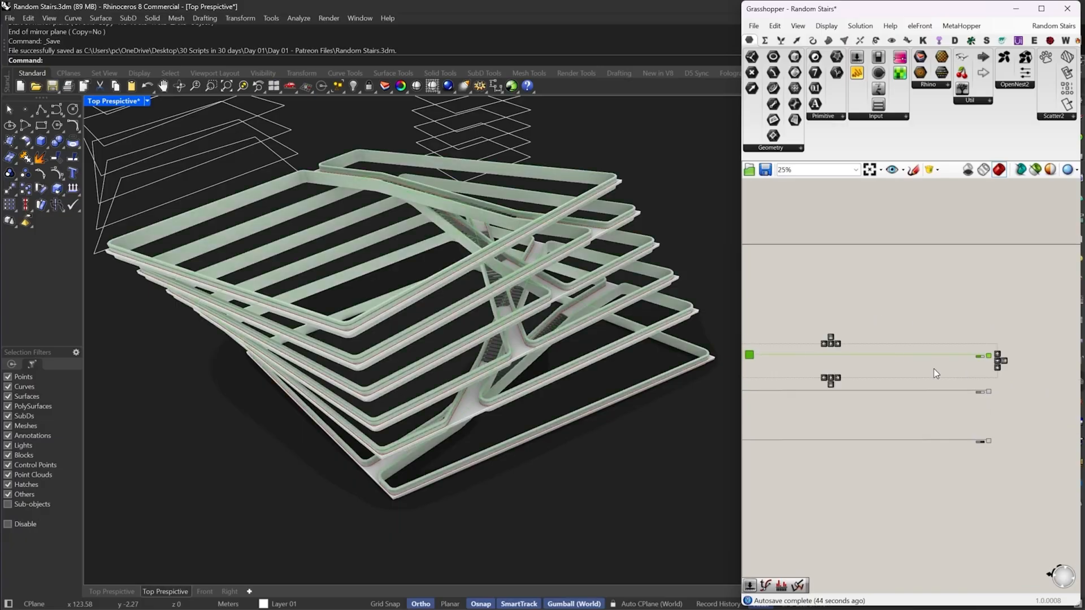
pyautogui.moveTo(895, 350); pyautogui.dragTo(973, 367, button='right')
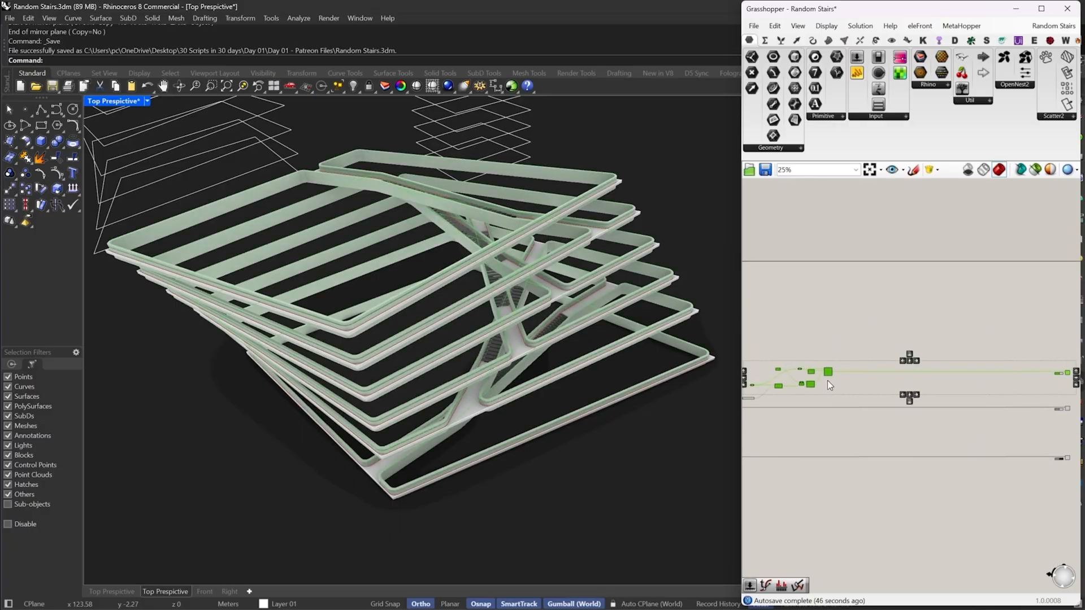
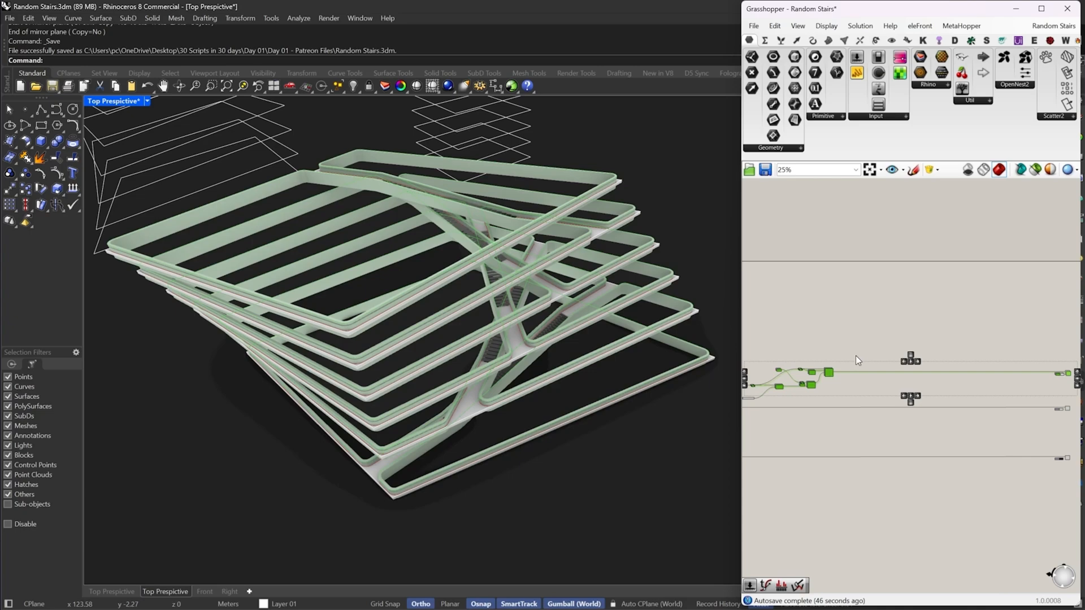
pyautogui.scroll(5, 798, 366)
pyautogui.scroll(-2, 901, 403)
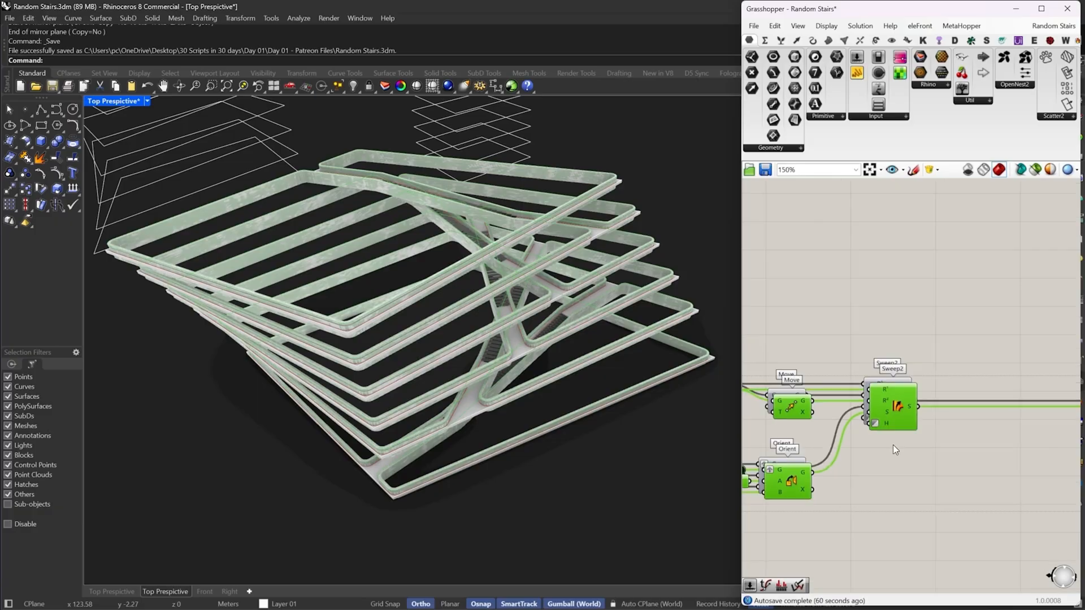
pyautogui.scroll(-3, 896, 429)
pyautogui.moveTo(896, 424); pyautogui.dragTo(907, 203)
pyautogui.scroll(-3, 919, 327)
pyautogui.click(919, 327)
pyautogui.moveTo(813, 293); pyautogui.dragTo(859, 327, button='right')
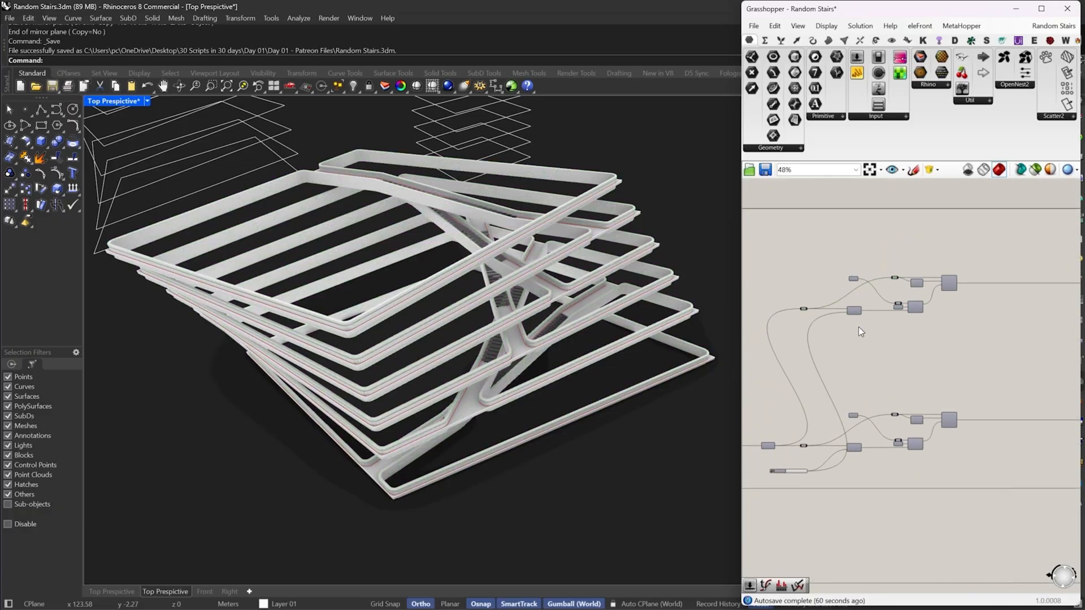
# Reference the two short open curves at opposite ends of the railing profile in the copied Curve parameter
pyautogui.click(115, 591)
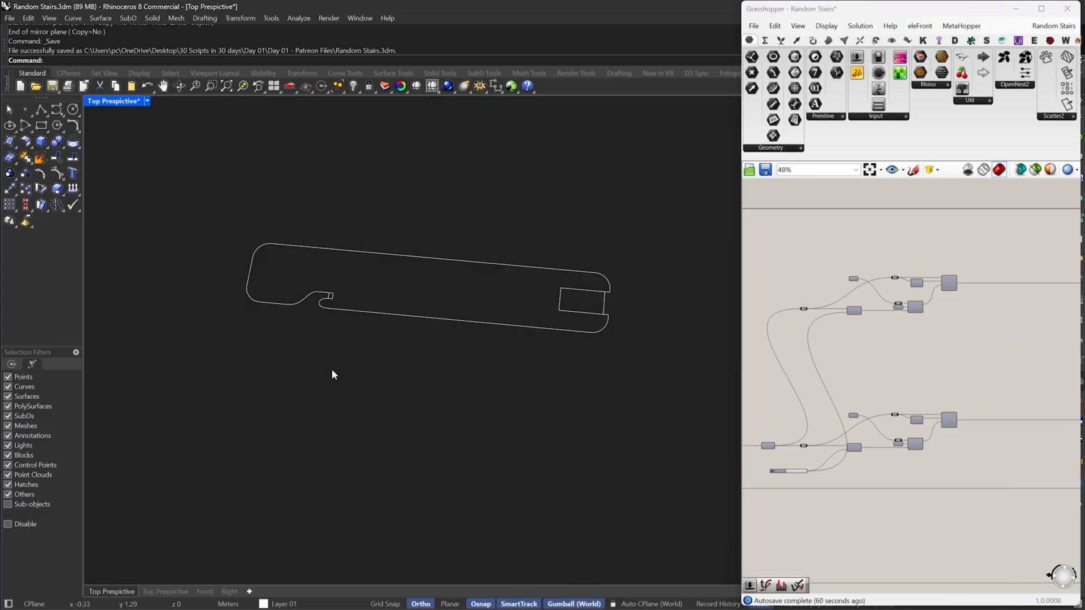
pyautogui.moveTo(333, 374); pyautogui.dragTo(415, 214)
pyautogui.moveTo(290, 417); pyautogui.dragTo(488, 173)
pyautogui.moveTo(496, 213); pyautogui.dragTo(647, 410)
pyautogui.scroll(5, 862, 278)
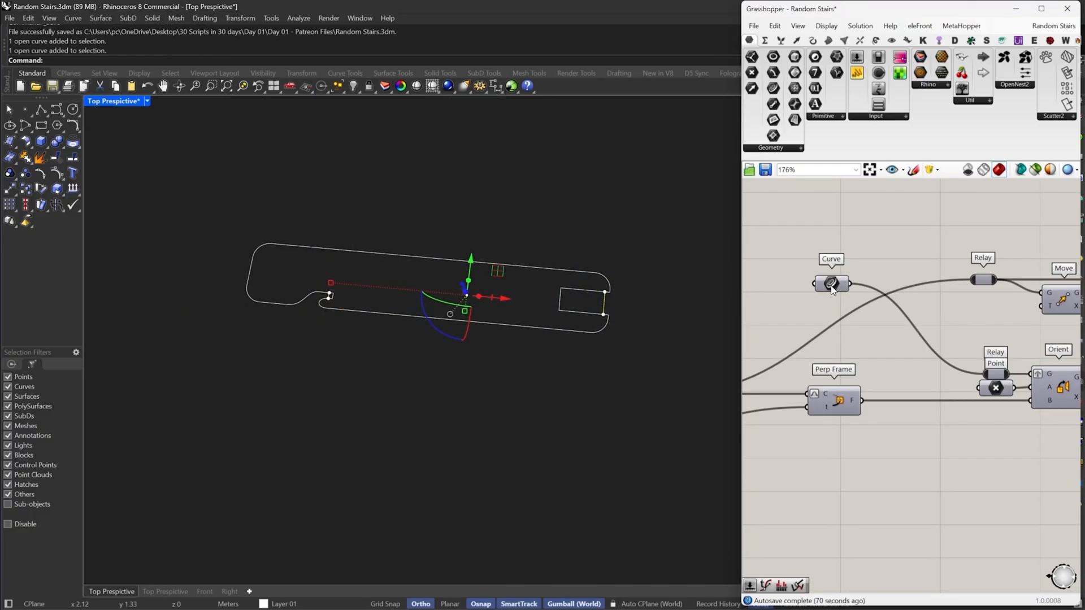
pyautogui.rightClick(830, 287)
pyautogui.click(860, 449)
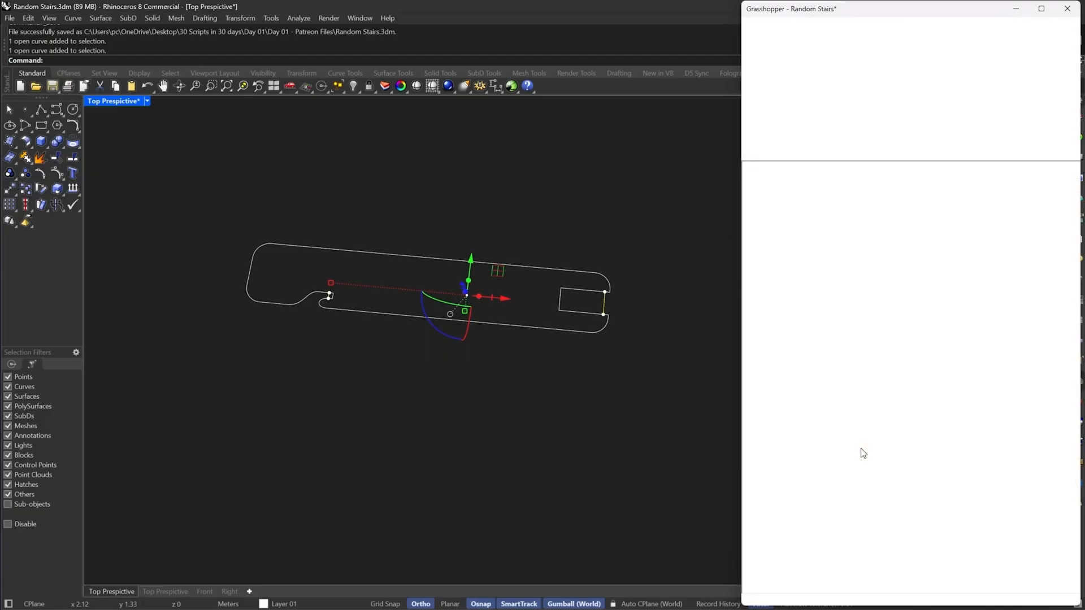
# Add a Create Material component and connect its output to the copied Custom Preview's material input
pyautogui.scroll(-8, 848, 333)
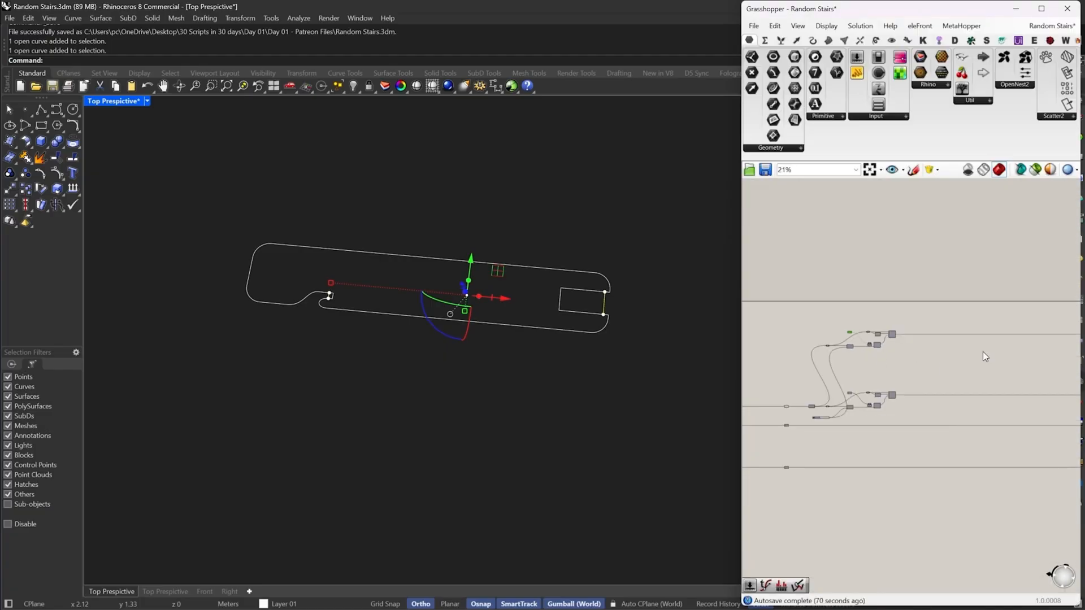
pyautogui.scroll(6, 904, 334)
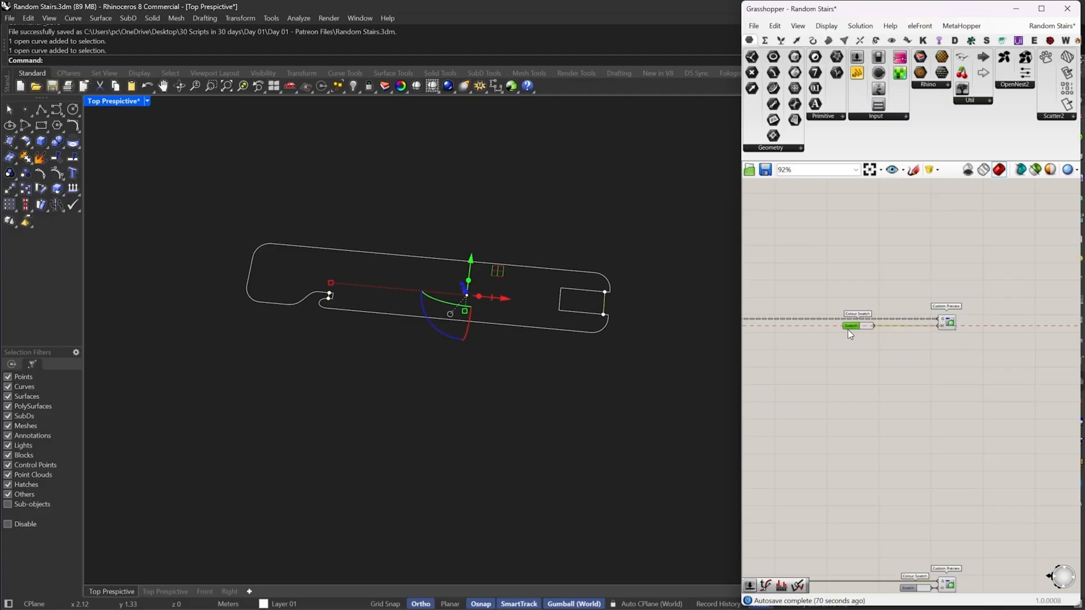
pyautogui.doubleClick(891, 361)
pyautogui.write('CR ')
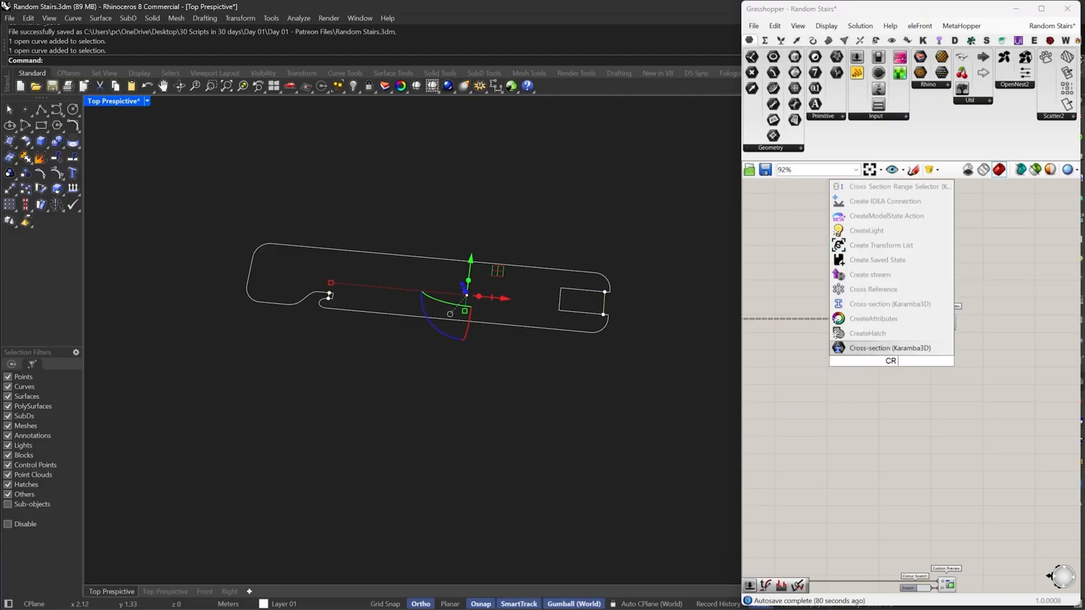
pyautogui.write('M')
pyautogui.click(897, 320)
pyautogui.scroll(2, 886, 339)
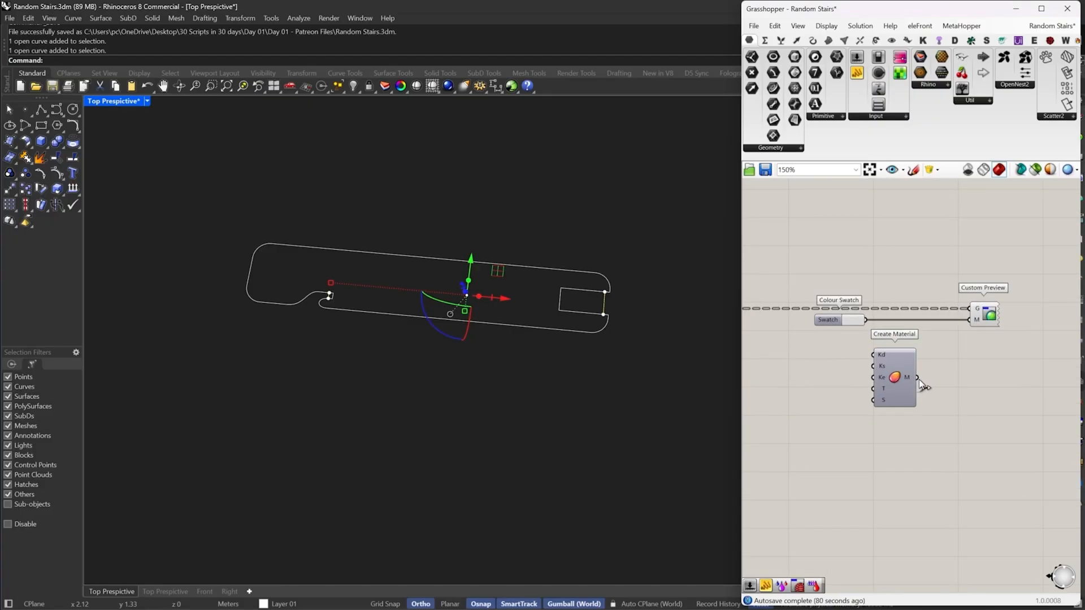
pyautogui.click(914, 355)
pyautogui.scroll(3, 902, 327)
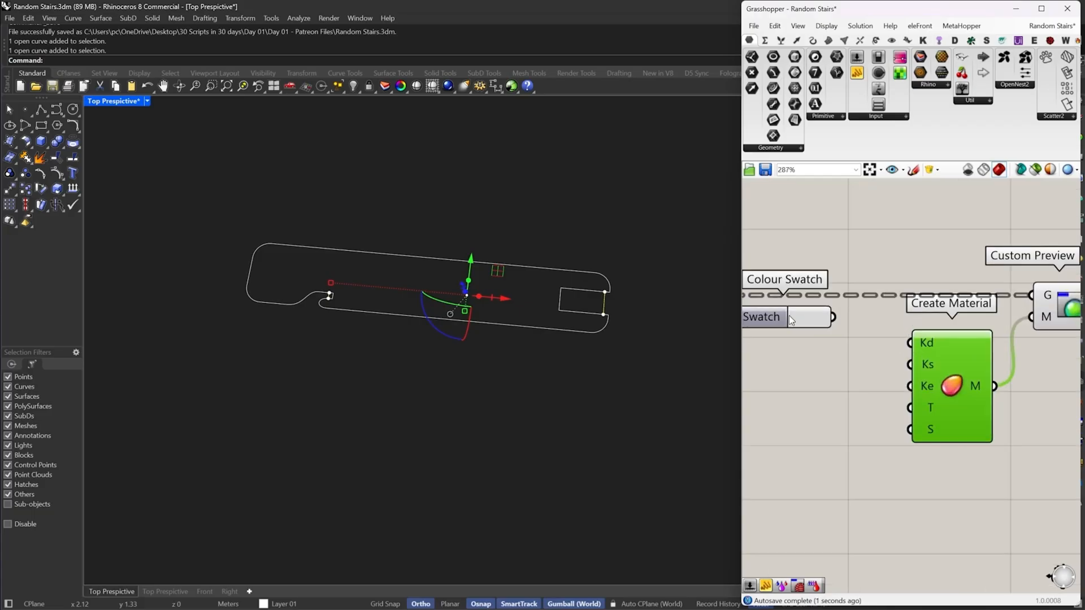
# Set the copied Colour Swatch to white, connect it to Create Material's Kd and Ke inputs, and align the component
pyautogui.click(796, 317)
pyautogui.moveTo(866, 359); pyautogui.dragTo(974, 308)
pyautogui.click(742, 412)
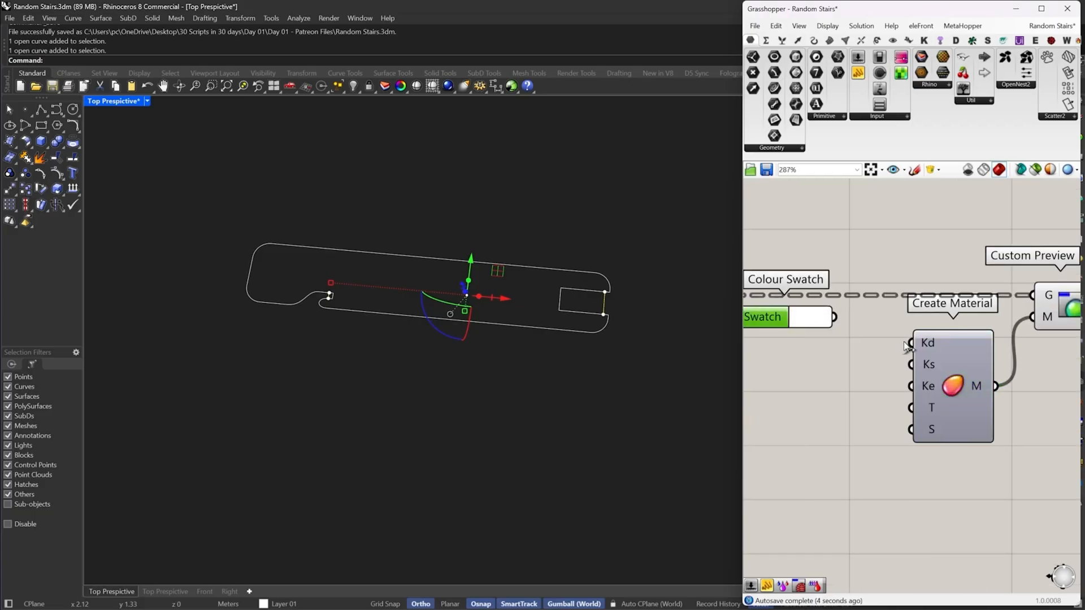
pyautogui.moveTo(909, 343); pyautogui.dragTo(817, 326)
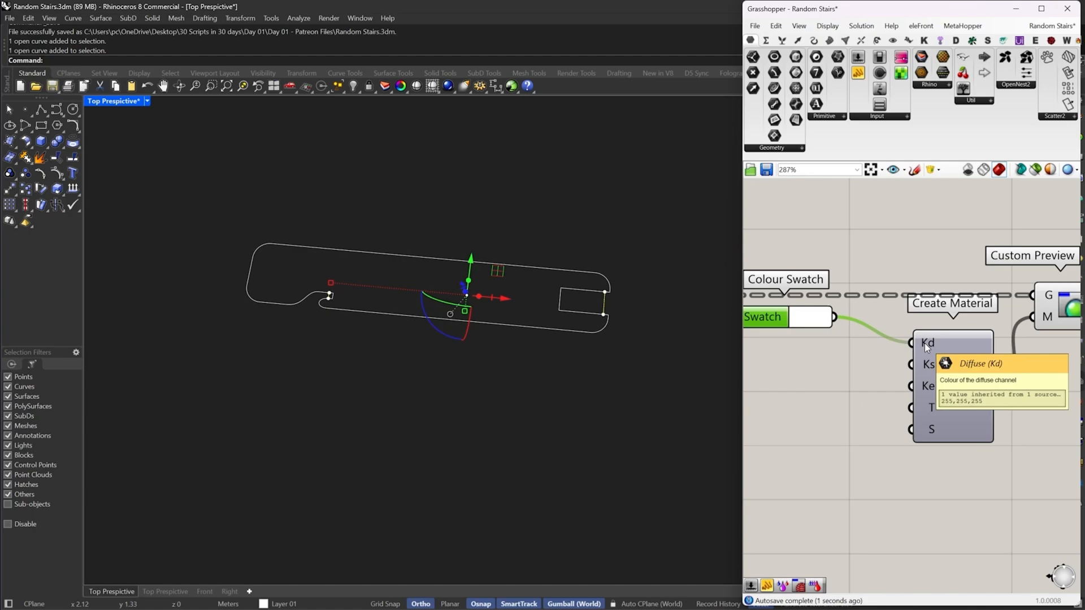
pyautogui.moveTo(911, 386); pyautogui.dragTo(856, 318)
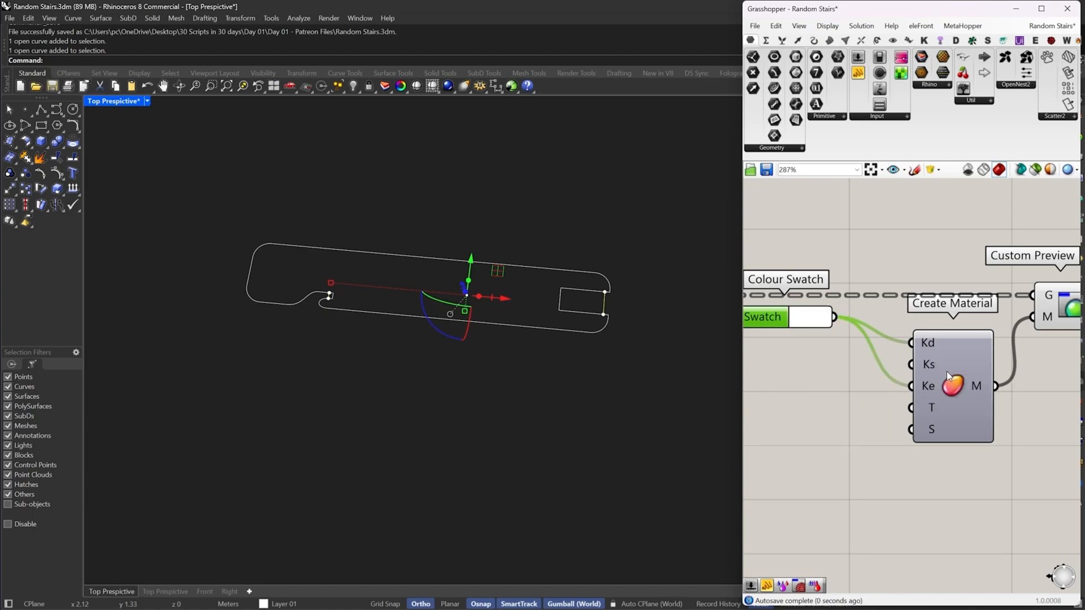
pyautogui.moveTo(947, 371); pyautogui.dragTo(947, 345)
pyautogui.moveTo(1058, 324); pyautogui.dragTo(971, 317, button='right')
# Zoom to the copied Custom Preview's geometry and examine the white strips along the railings and stairs
pyautogui.click(959, 309)
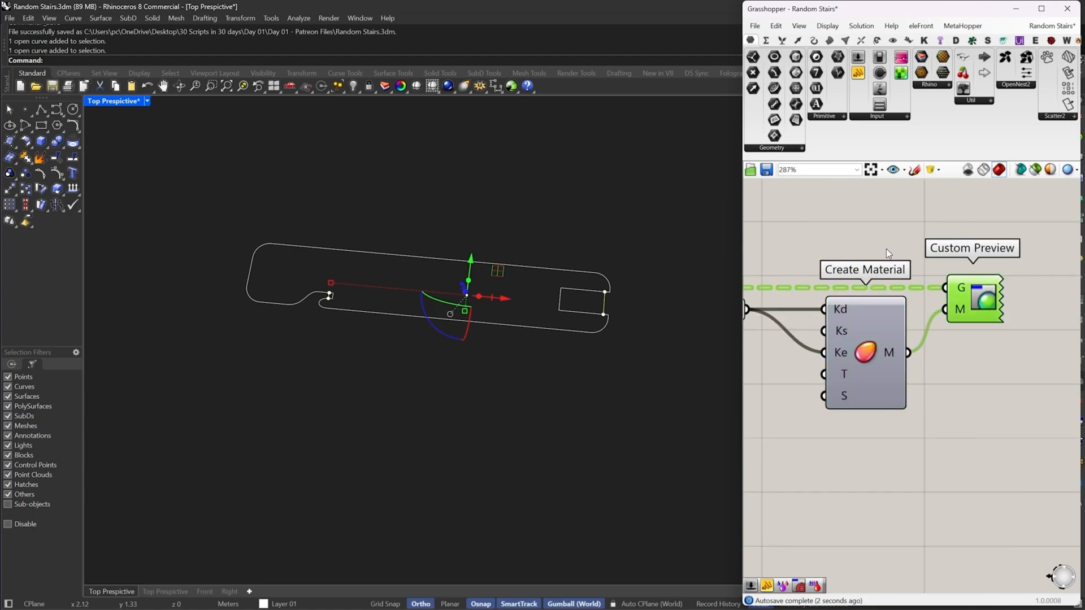
pyautogui.rightClick(879, 241)
pyautogui.click(921, 308)
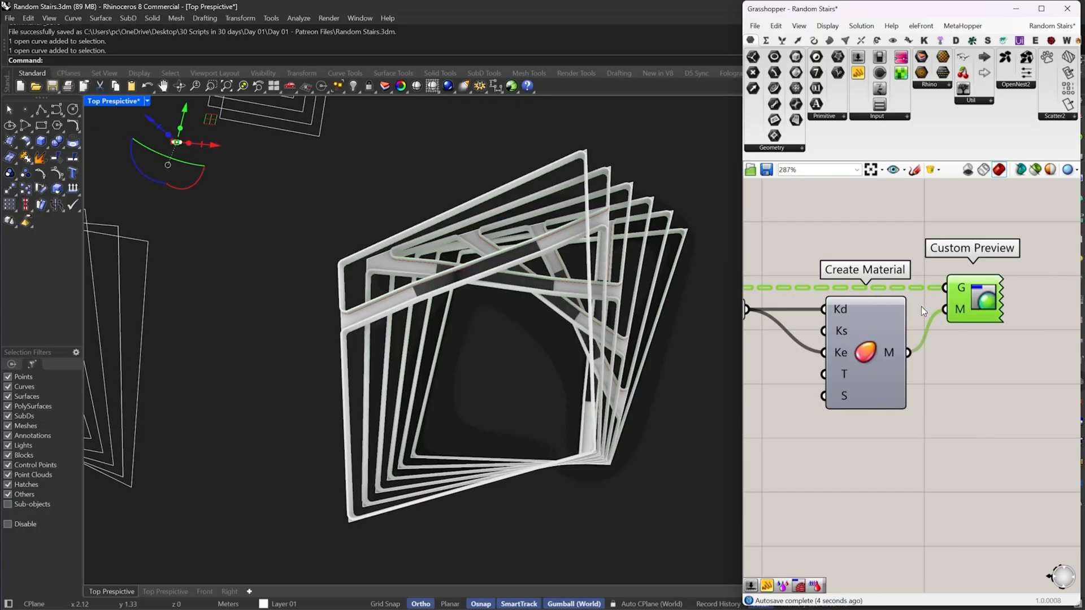
pyautogui.moveTo(547, 405); pyautogui.dragTo(445, 211, button='right')
pyautogui.scroll(10, 445, 211)
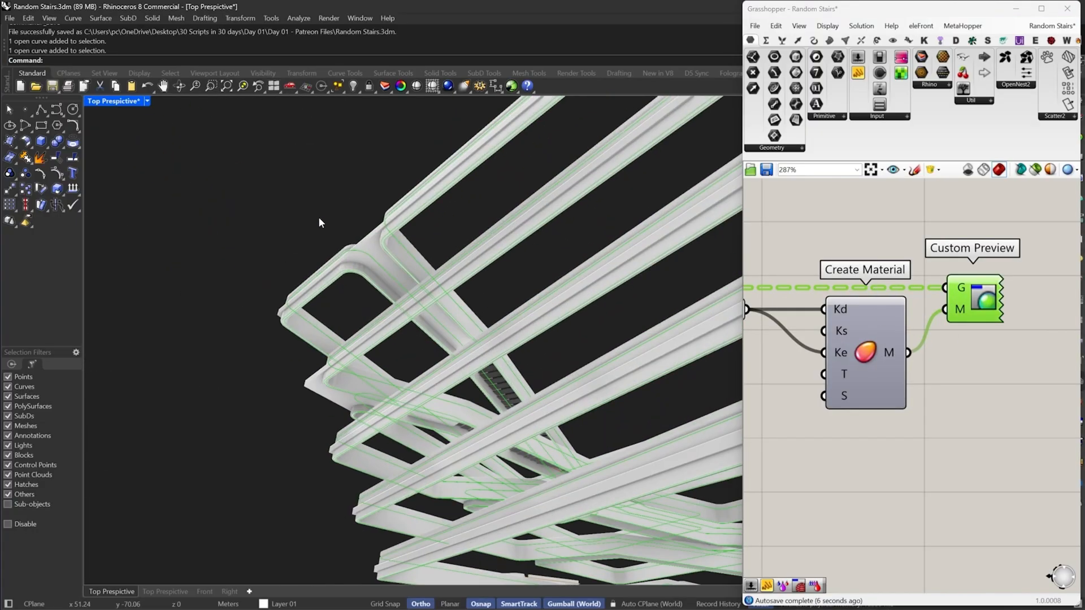
pyautogui.scroll(-8, 472, 258)
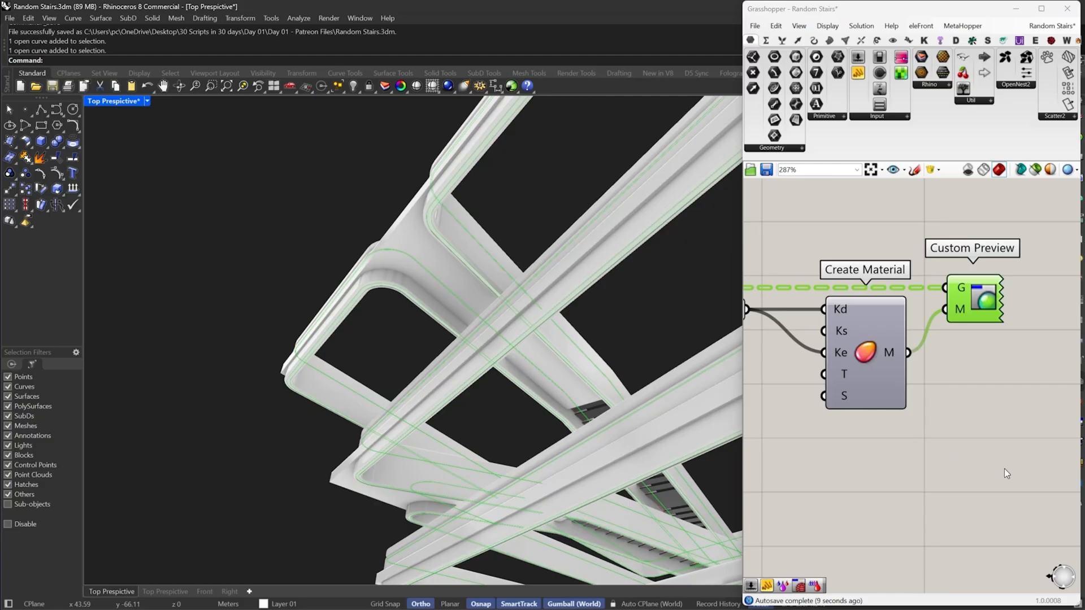
pyautogui.click(1004, 469)
pyautogui.moveTo(443, 211); pyautogui.dragTo(297, 317, button='right')
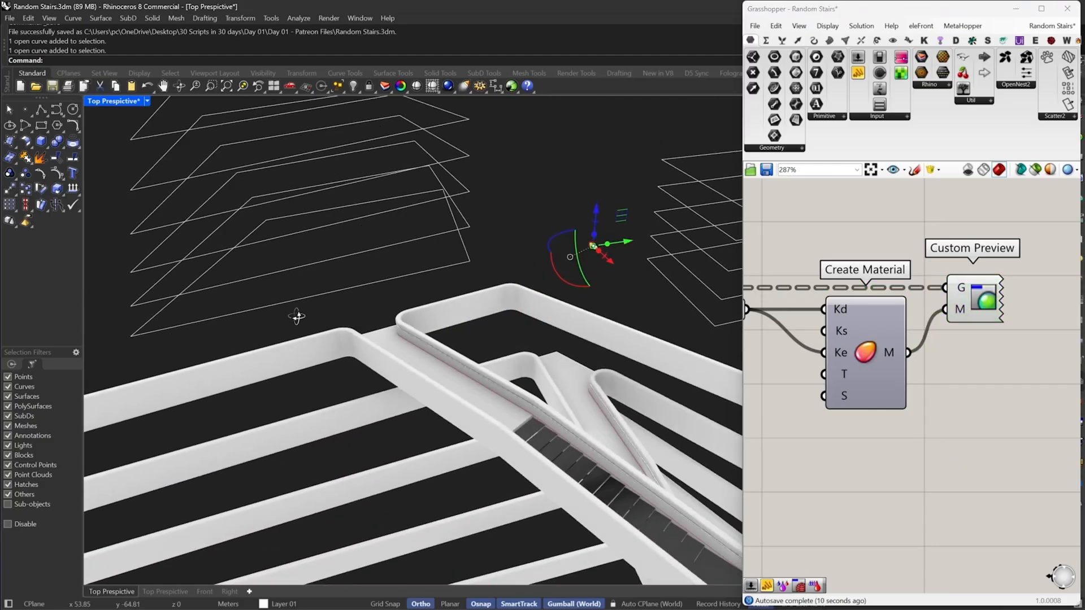
pyautogui.scroll(7, 544, 429)
pyautogui.moveTo(527, 419); pyautogui.dragTo(504, 359, button='right')
pyautogui.scroll(-4, 1029, 338)
# Turn off the preview of the components in both railing groups, leaving only their Custom Previews displayed
pyautogui.scroll(-10, 1026, 337)
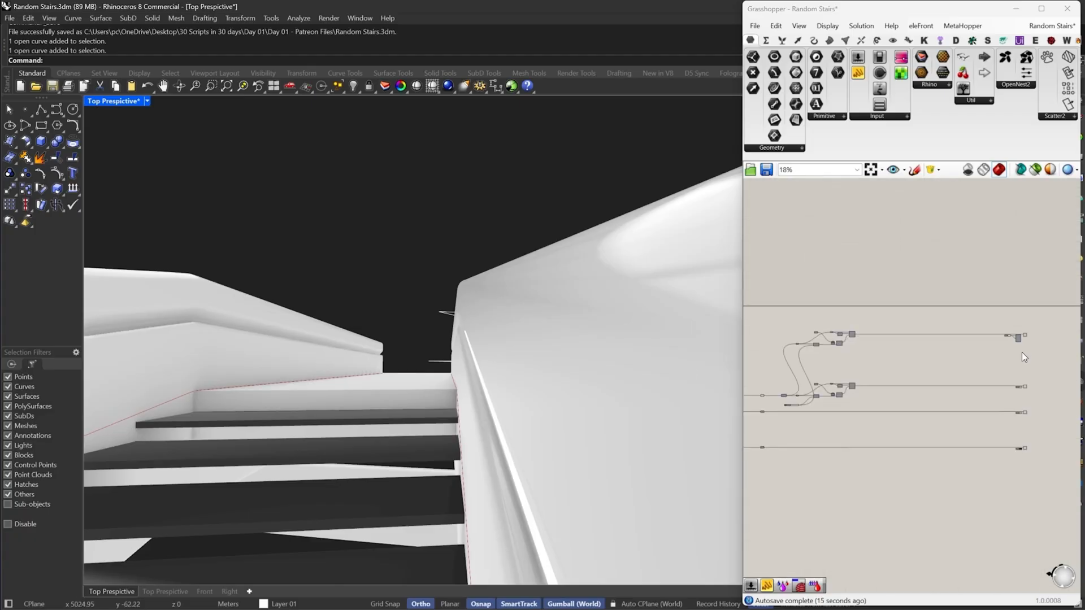
pyautogui.moveTo(926, 314); pyautogui.dragTo(812, 419)
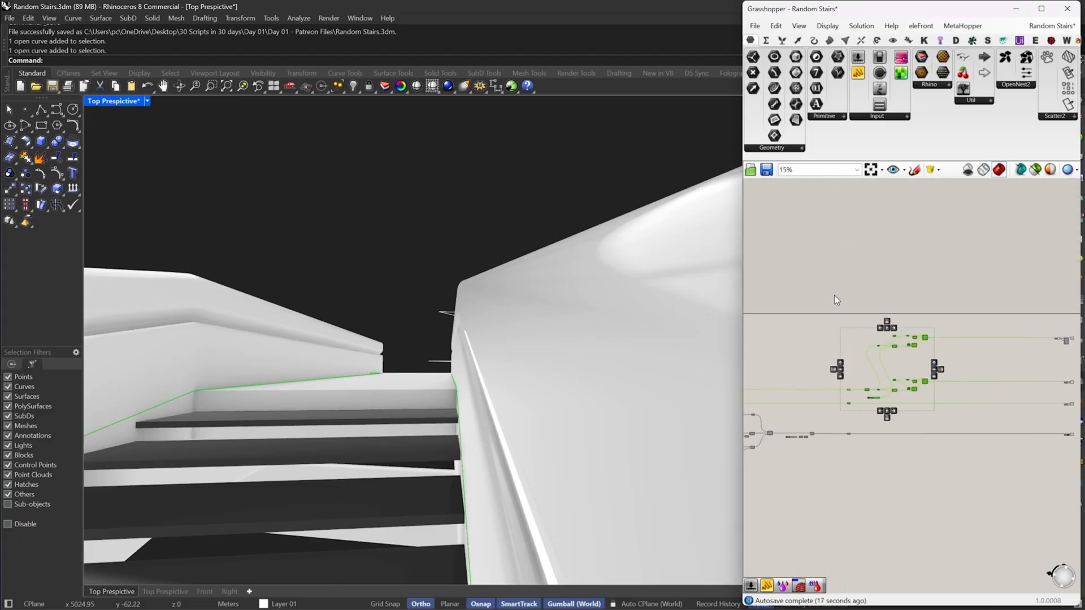
pyautogui.middleClick(834, 295)
pyautogui.click(847, 315)
pyautogui.click(865, 274)
pyautogui.scroll(-3, 493, 306)
pyautogui.scroll(-2, 493, 306)
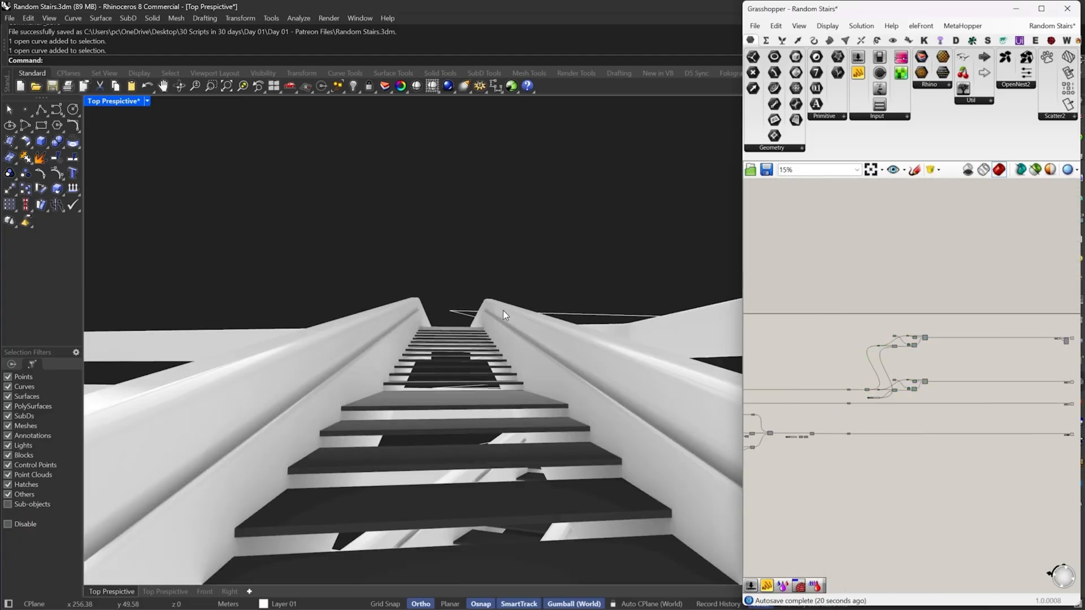
pyautogui.moveTo(502, 310); pyautogui.dragTo(637, 237, button='right')
pyautogui.moveTo(624, 333); pyautogui.dragTo(599, 347, button='right')
pyautogui.scroll(-2, 994, 395)
# Change the Colour Swatch of the landing surfaces' Custom Preview to a light tan
pyautogui.moveTo(1038, 396); pyautogui.dragTo(948, 388, button='right')
pyautogui.scroll(6, 941, 405)
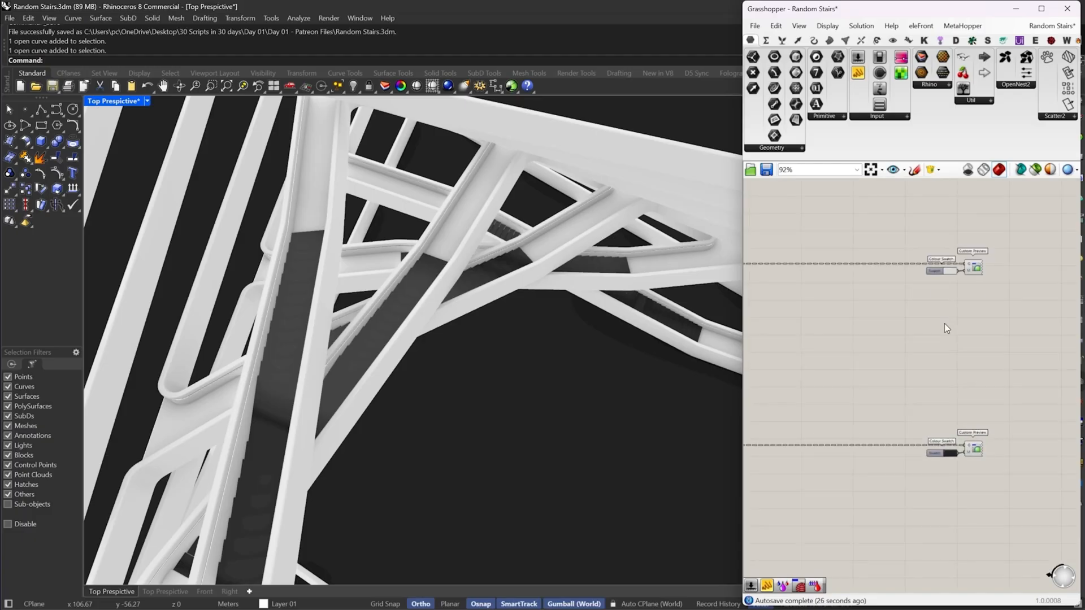
pyautogui.scroll(8, 944, 324)
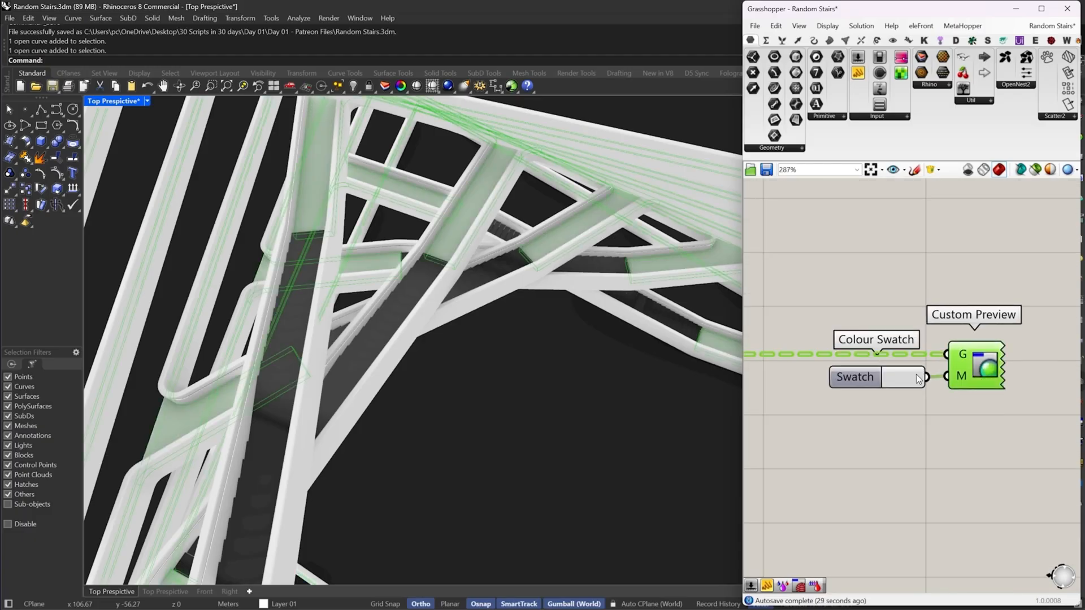
pyautogui.click(907, 378)
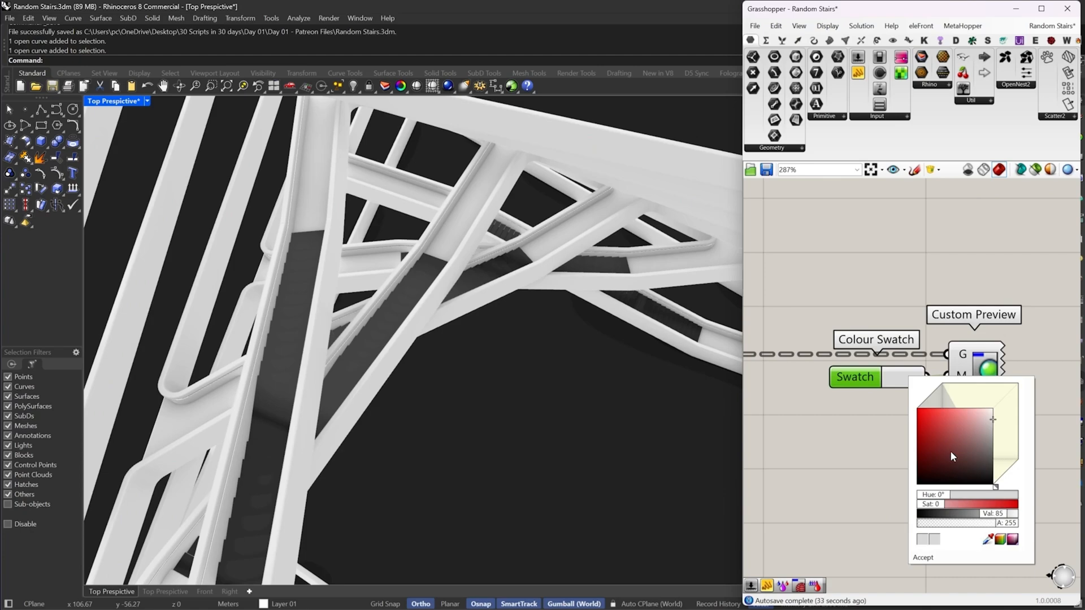
pyautogui.moveTo(944, 499); pyautogui.dragTo(949, 497)
pyautogui.moveTo(937, 408); pyautogui.dragTo(964, 417)
pyautogui.scroll(-5, 509, 389)
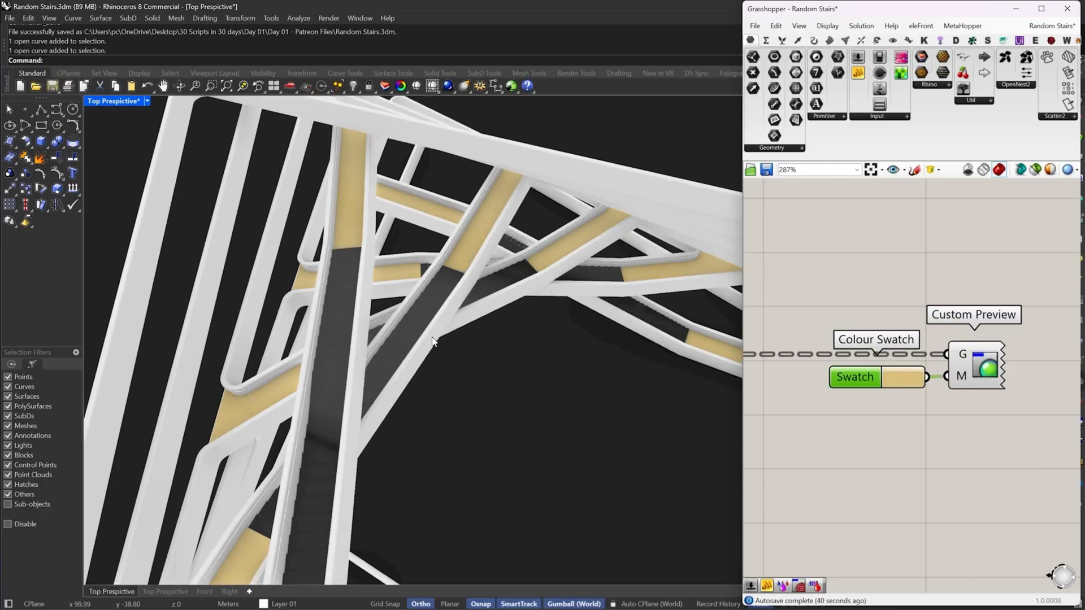
pyautogui.moveTo(493, 389); pyautogui.dragTo(676, 390, button='right')
# Align the Floors Group parameter in line between Merge and Explode
pyautogui.scroll(-15, 981, 375)
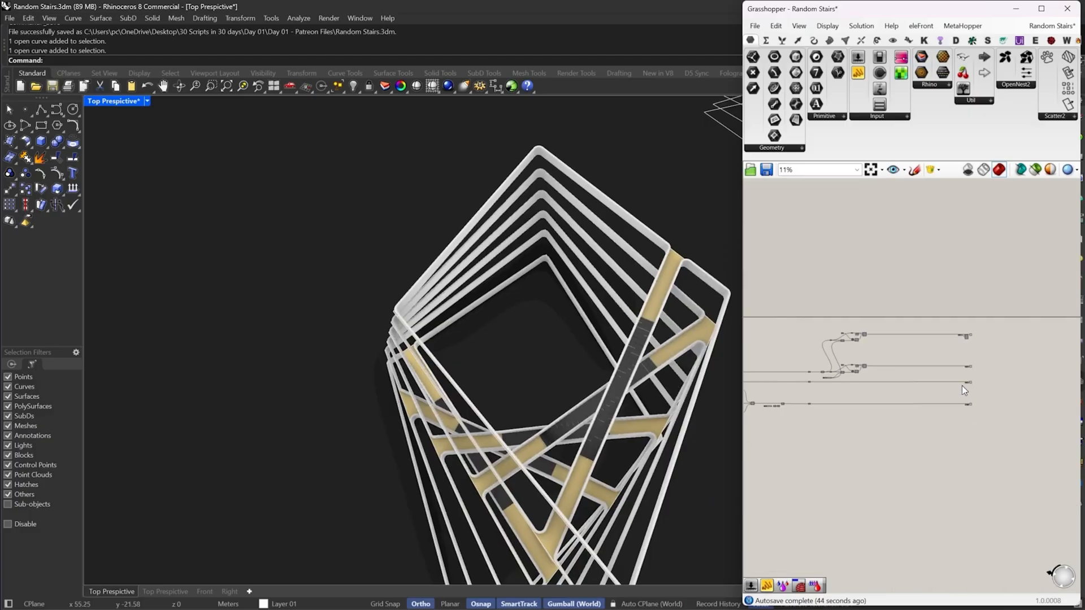
pyautogui.scroll(6, 852, 401)
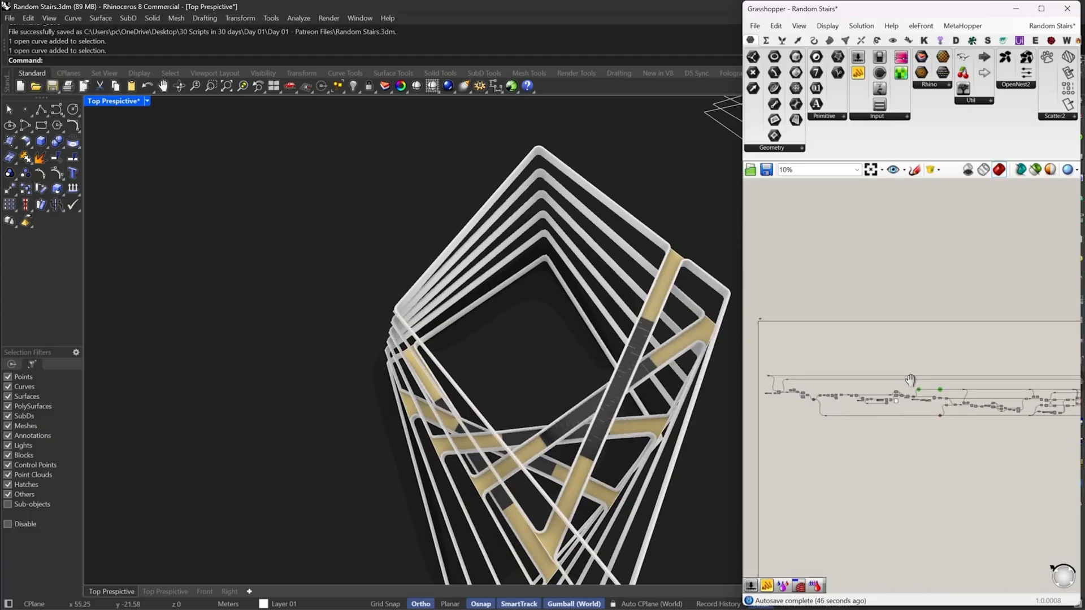
pyautogui.scroll(3, 836, 374)
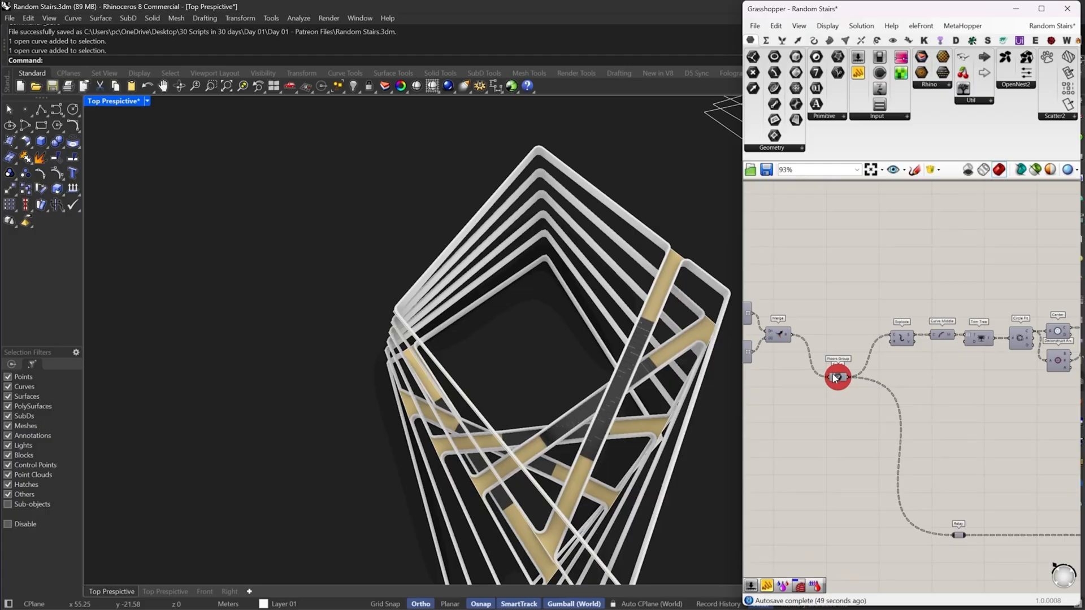
pyautogui.scroll(3, 837, 384)
pyautogui.click(837, 382)
pyautogui.scroll(-2, 834, 378)
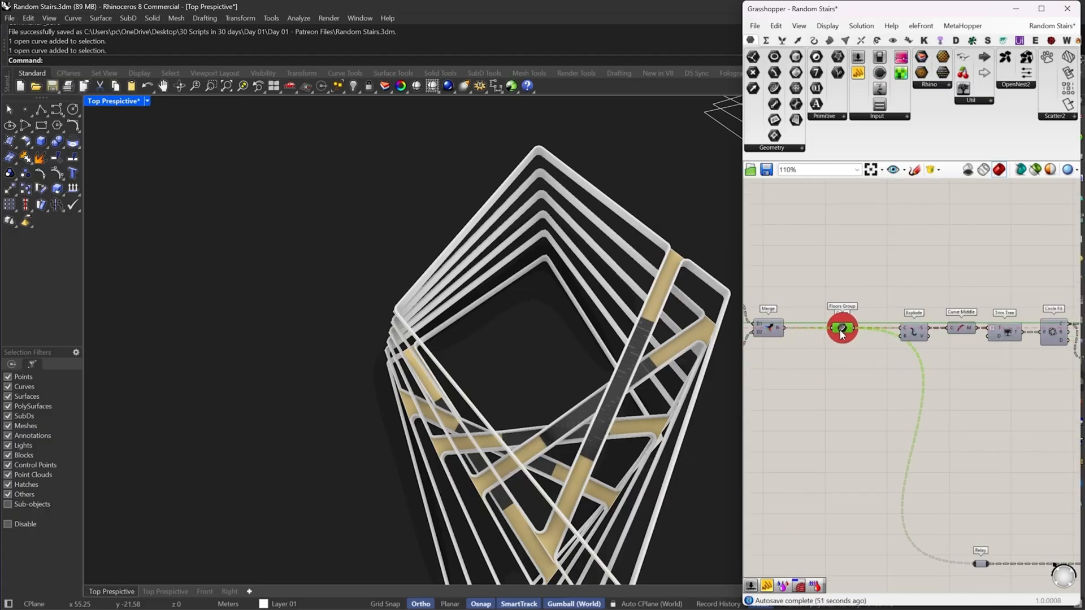
pyautogui.scroll(-3, 824, 370)
pyautogui.moveTo(989, 328)
pyautogui.mouseDown(button='right')
pyautogui.moveTo(888, 334)
pyautogui.moveTo(998, 328)
pyautogui.mouseUp(button='right')
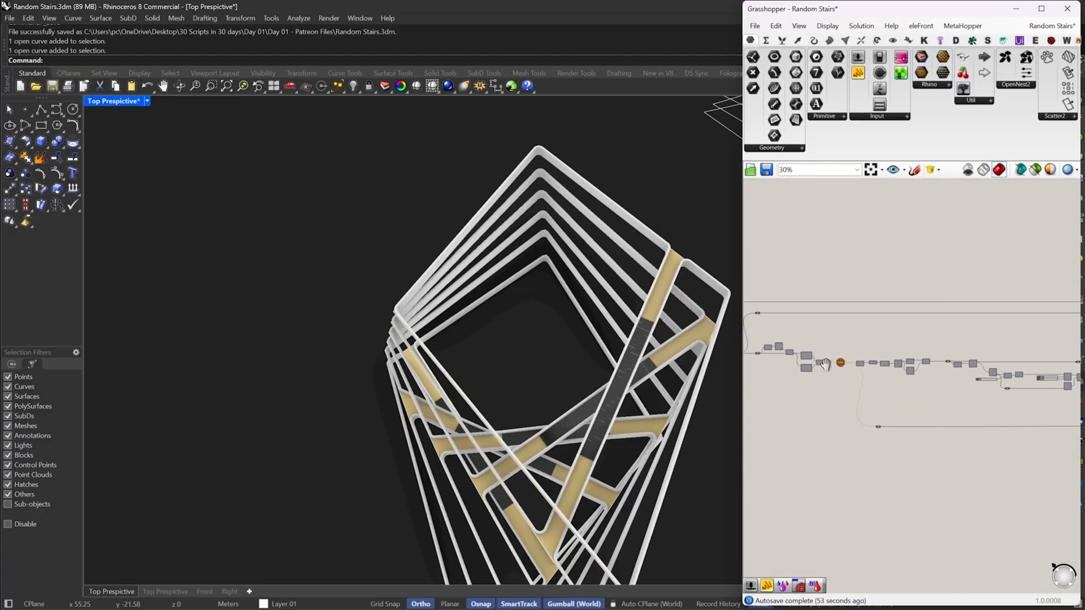
# Set the Jitter slider that feeds the Jitter component to 0.26
pyautogui.moveTo(825, 368); pyautogui.dragTo(931, 377, button='right')
pyautogui.scroll(7, 852, 376)
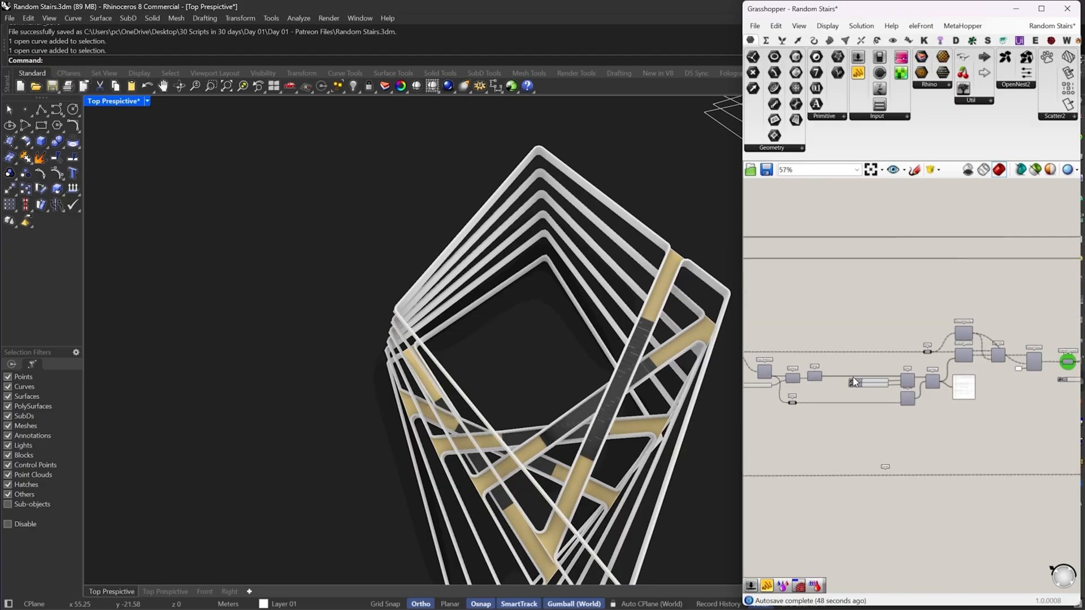
pyautogui.scroll(2, 887, 385)
pyautogui.click(879, 374)
pyautogui.click(884, 395)
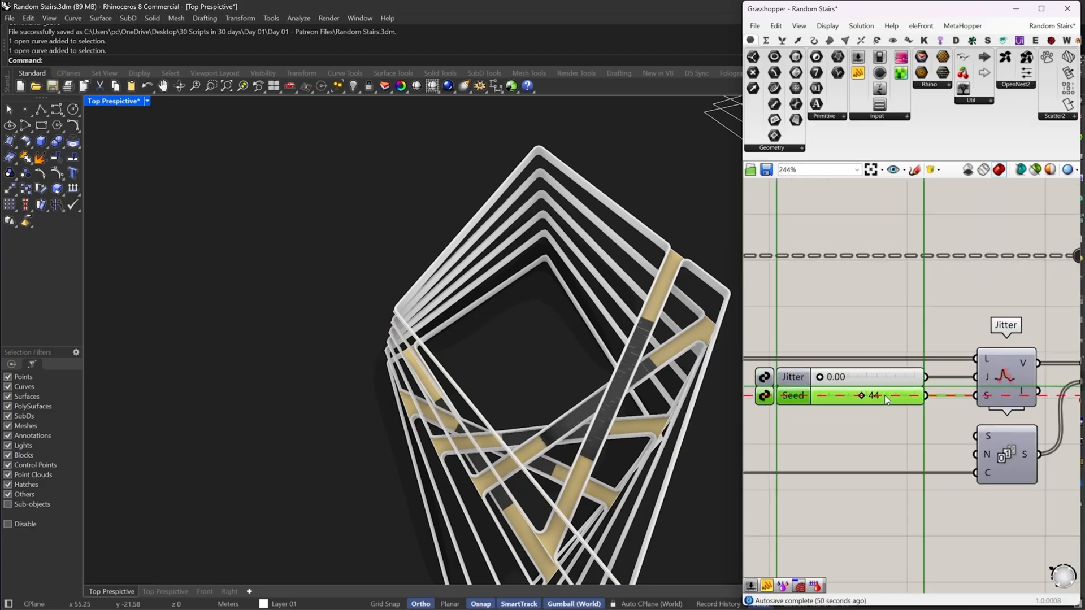
pyautogui.scroll(3, 831, 386)
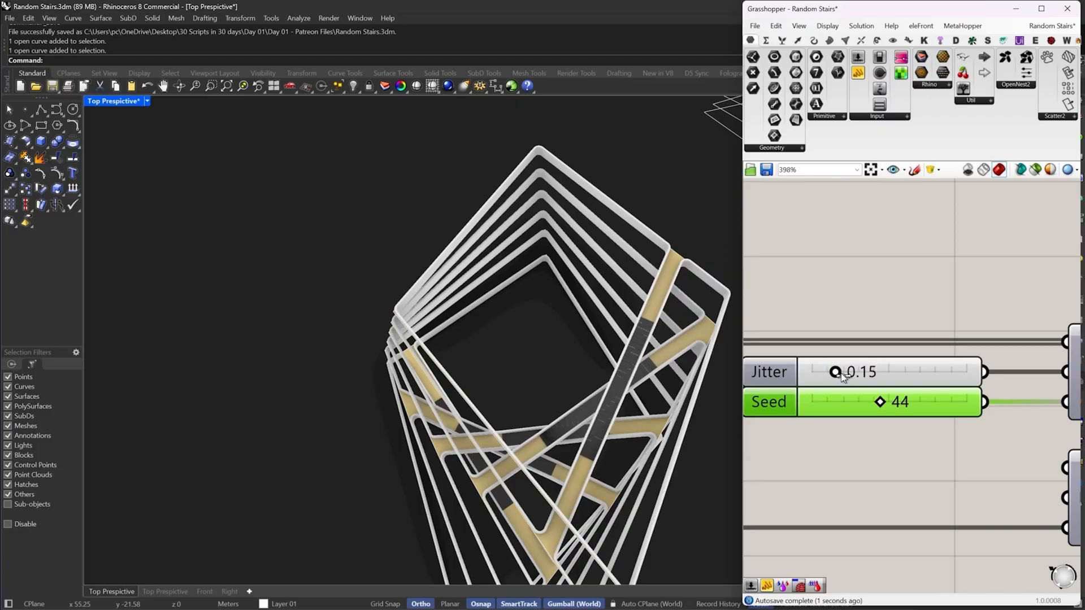
pyautogui.moveTo(840, 373); pyautogui.dragTo(854, 376)
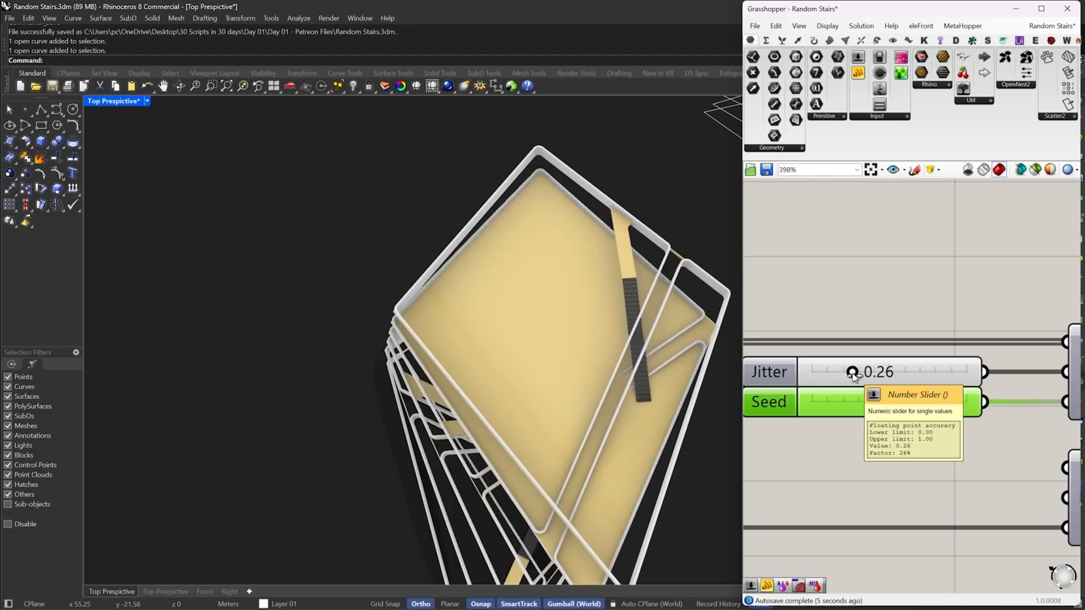
# Examine the regenerated floors, stairs and railings from several angles in the perspective view
pyautogui.moveTo(587, 492); pyautogui.dragTo(685, 421, button='right')
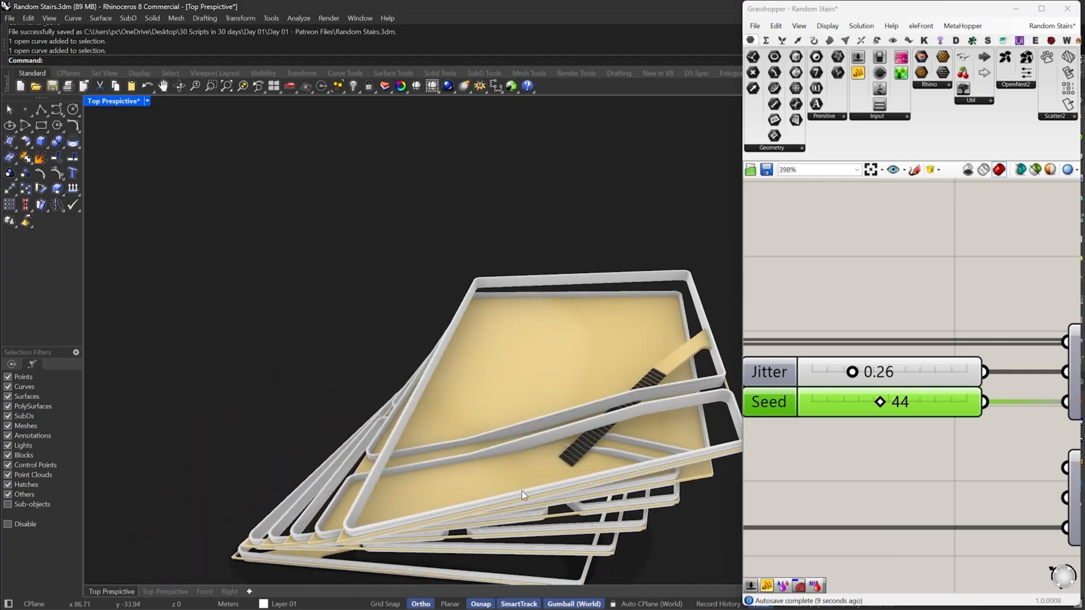
pyautogui.moveTo(521, 491); pyautogui.dragTo(633, 421, button='right')
pyautogui.scroll(-3, 891, 405)
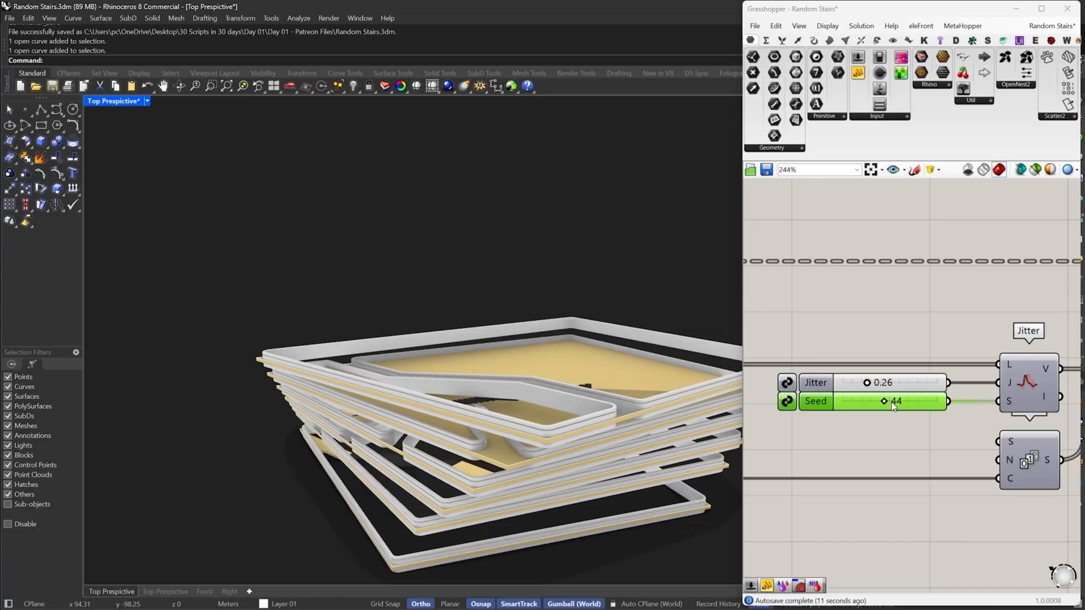
pyautogui.moveTo(922, 436); pyautogui.dragTo(877, 354, button='right')
pyautogui.moveTo(462, 479); pyautogui.dragTo(604, 379, button='right')
pyautogui.scroll(-3, 884, 389)
# Turn off the preview of both railing Custom Previews at the end of the definition
pyautogui.scroll(-10, 884, 389)
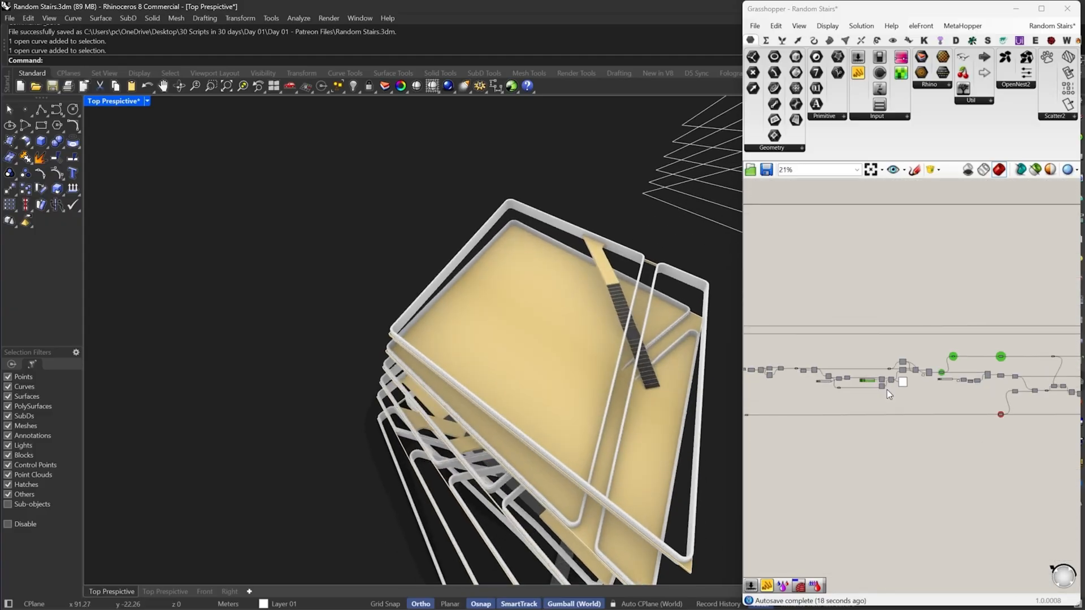
pyautogui.scroll(3, 867, 398)
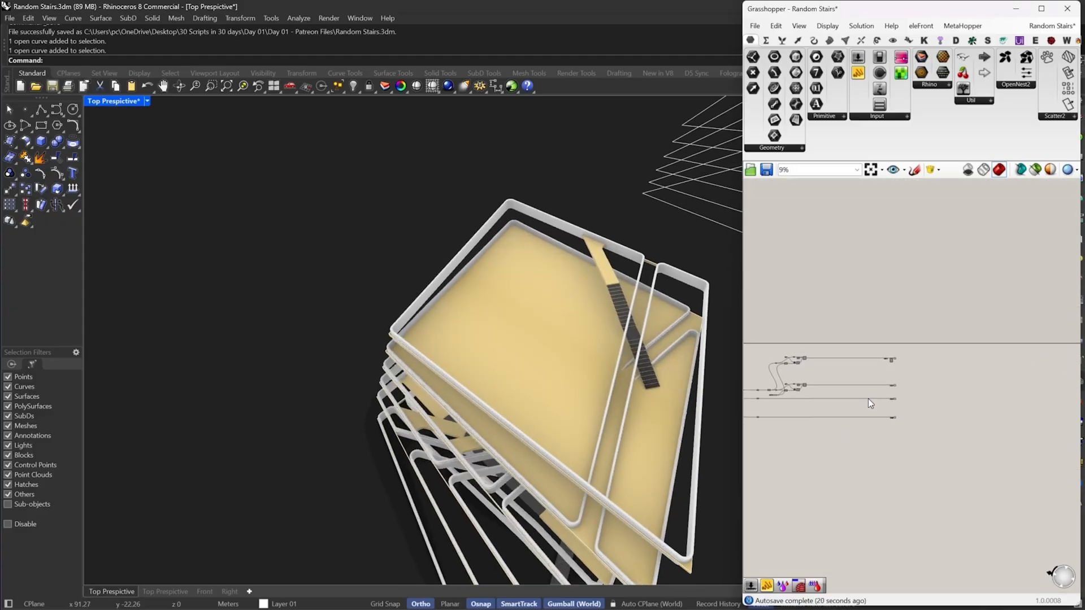
pyautogui.moveTo(912, 349); pyautogui.dragTo(823, 417)
pyautogui.middleClick(943, 346)
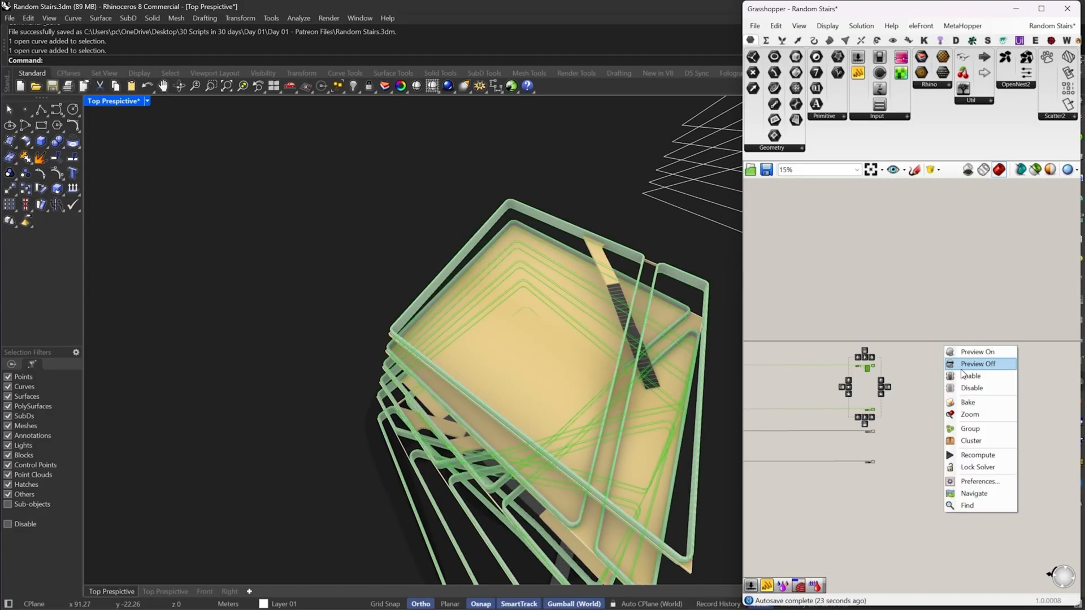
pyautogui.click(961, 365)
pyautogui.click(961, 366)
# Examine the floors and stairs without railings and trace the definition to the components that build the stair strips
pyautogui.moveTo(592, 410); pyautogui.dragTo(516, 348, button='right')
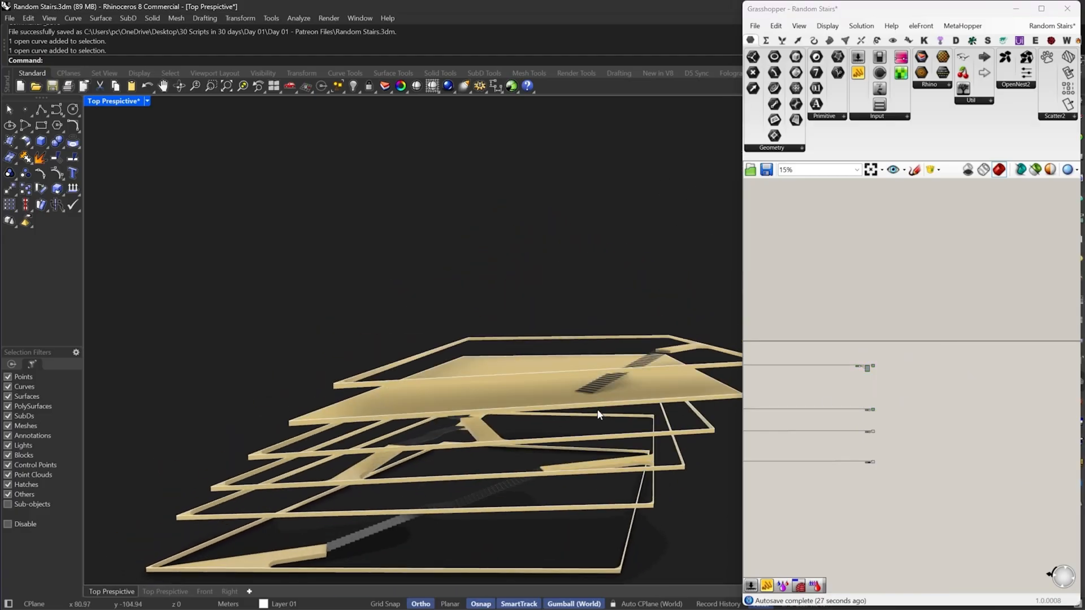
pyautogui.scroll(3, 599, 403)
pyautogui.moveTo(541, 421); pyautogui.dragTo(561, 350, button='right')
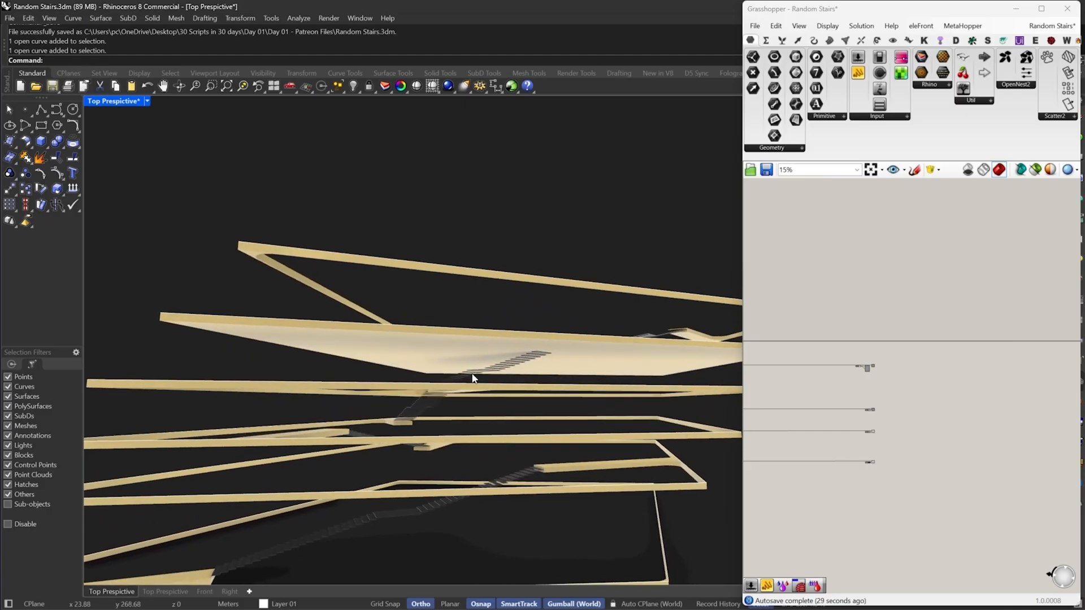
pyautogui.scroll(-5, 938, 419)
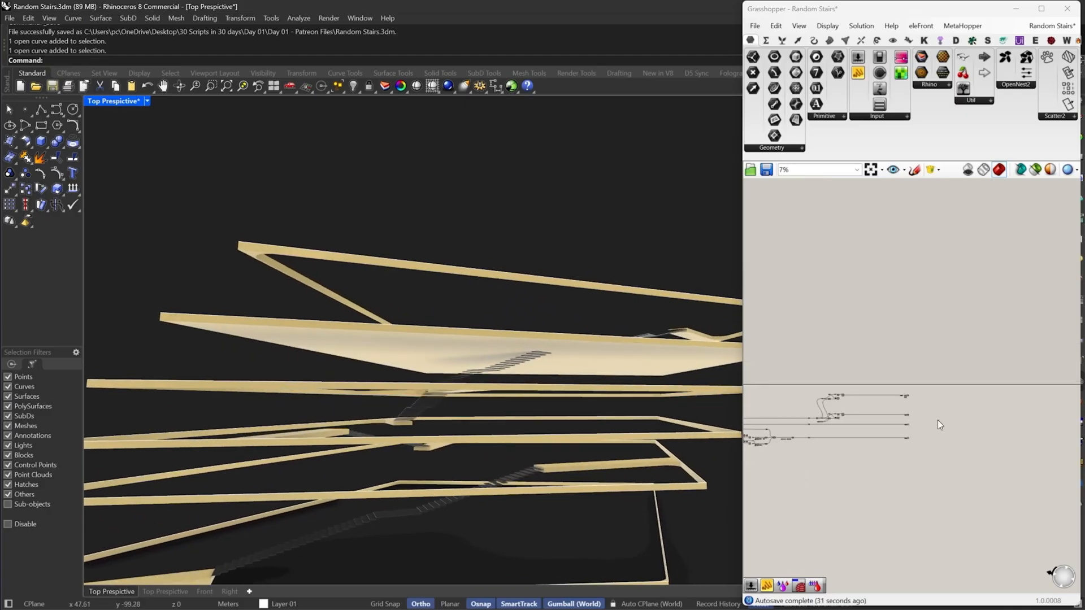
pyautogui.scroll(5, 835, 409)
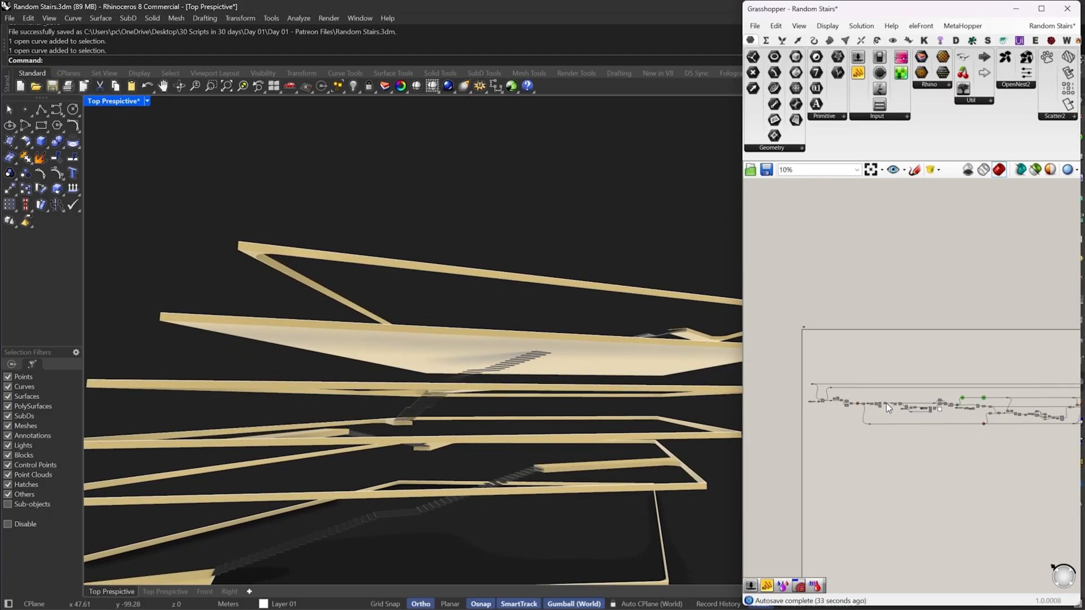
pyautogui.moveTo(641, 364); pyautogui.dragTo(627, 387, button='right')
pyautogui.moveTo(944, 386); pyautogui.dragTo(809, 367, button='right')
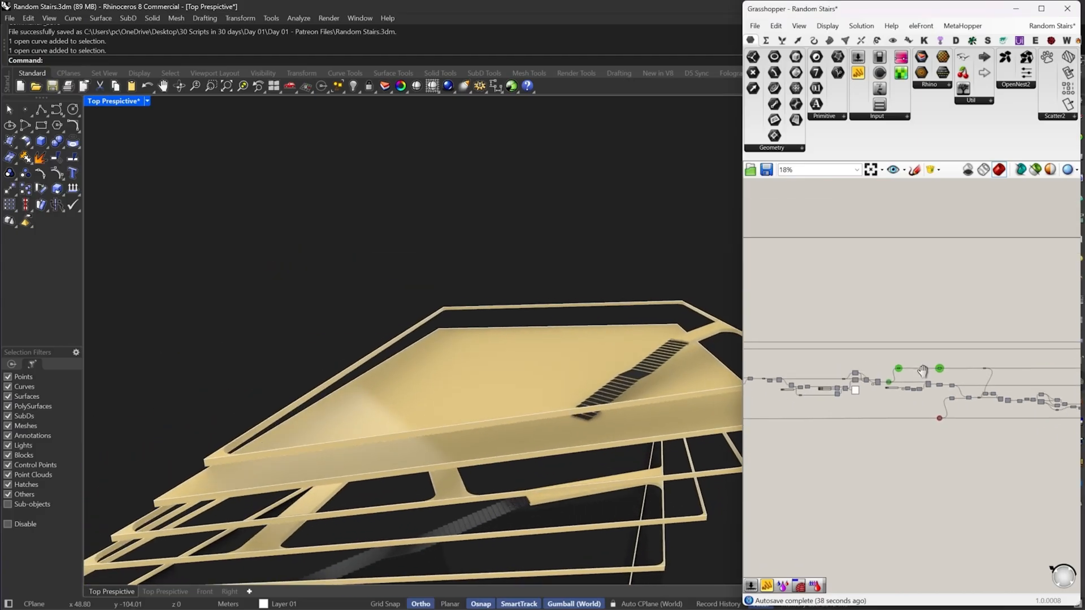
pyautogui.moveTo(992, 390); pyautogui.dragTo(954, 379, button='right')
pyautogui.scroll(3, 813, 385)
pyautogui.scroll(3, 856, 350)
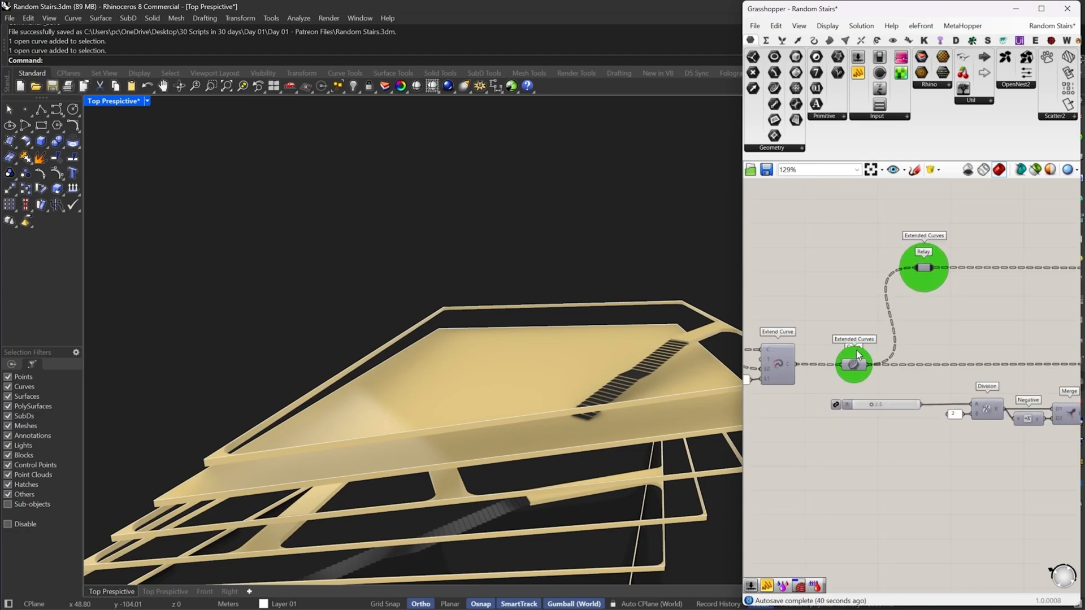
pyautogui.scroll(-4, 931, 354)
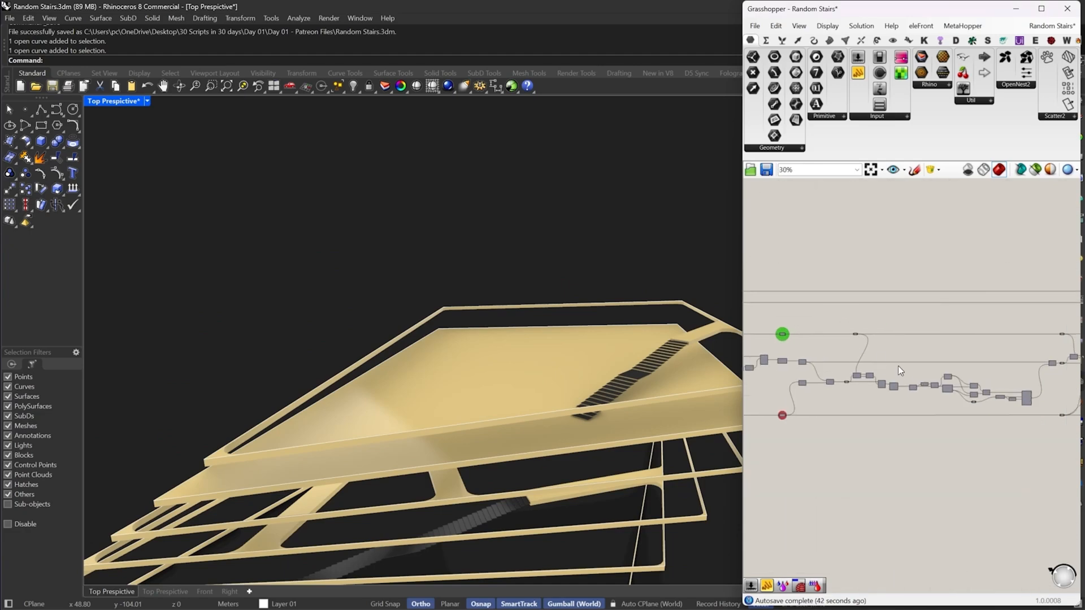
pyautogui.scroll(4, 928, 380)
pyautogui.scroll(3, 871, 367)
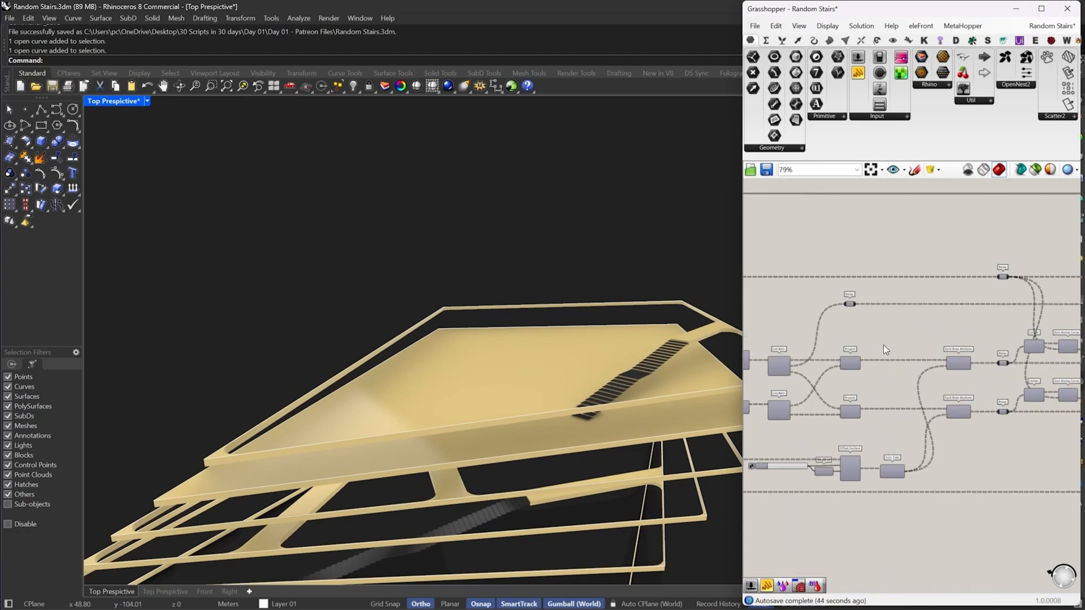
# Turn on the preview of the two strip surface components after the List Items and inspect where the strips meet the stairs
pyautogui.moveTo(882, 346); pyautogui.dragTo(838, 381)
pyautogui.scroll(5, 838, 354)
pyautogui.scroll(-5, 937, 351)
pyautogui.moveTo(845, 338)
pyautogui.mouseDown(button='right')
pyautogui.moveTo(913, 338)
pyautogui.moveTo(853, 338)
pyautogui.mouseUp(button='right')
pyautogui.rightClick(923, 331)
pyautogui.click(934, 339)
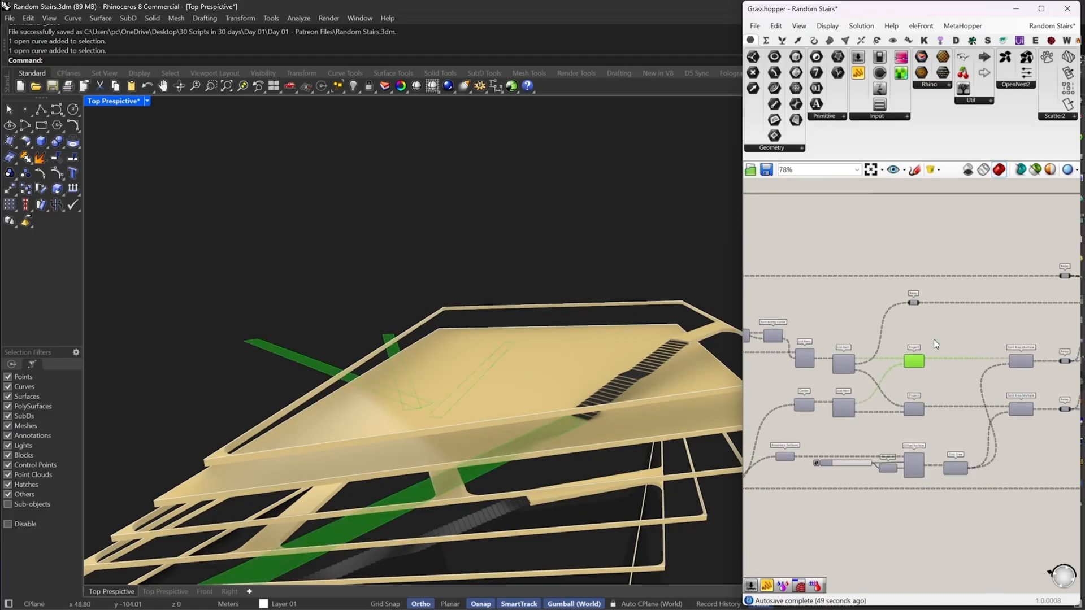
pyautogui.moveTo(943, 383); pyautogui.dragTo(897, 425)
pyautogui.rightClick(952, 301)
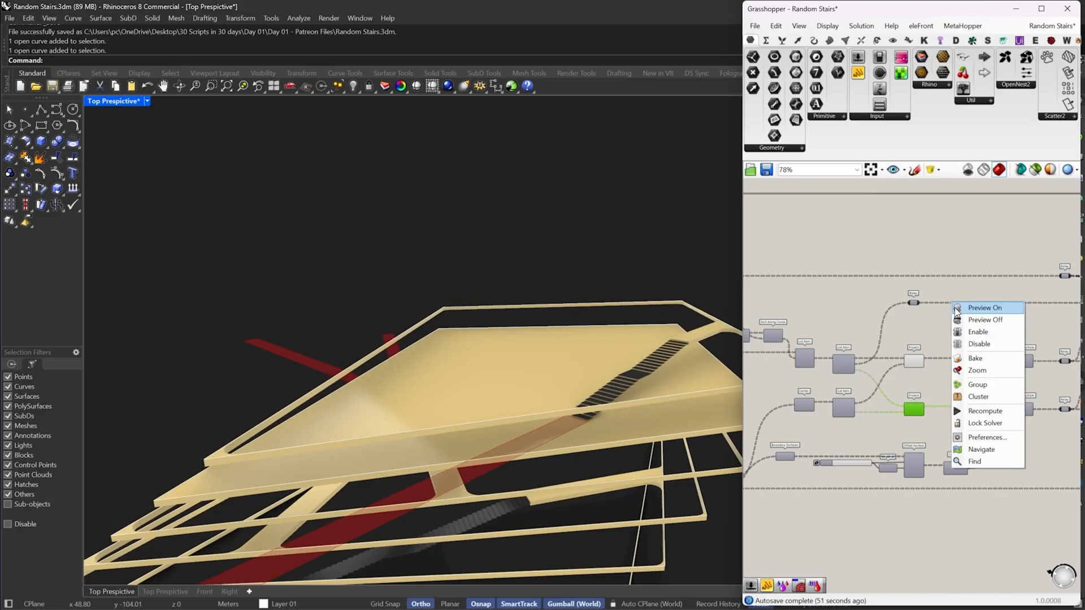
pyautogui.click(958, 308)
pyautogui.moveTo(653, 360); pyautogui.dragTo(609, 504, button='right')
pyautogui.scroll(4, 607, 500)
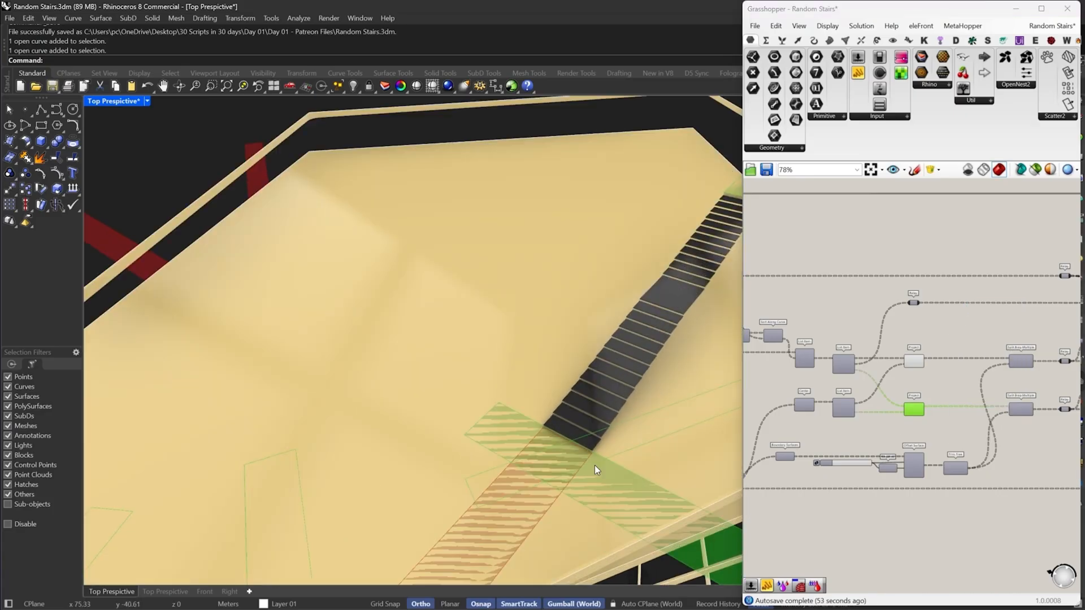
pyautogui.scroll(-5, 568, 449)
# Try the Jitter Seed slider at 76 and 95, inspecting the landings and stairs from different angles
pyautogui.scroll(-5, 1020, 383)
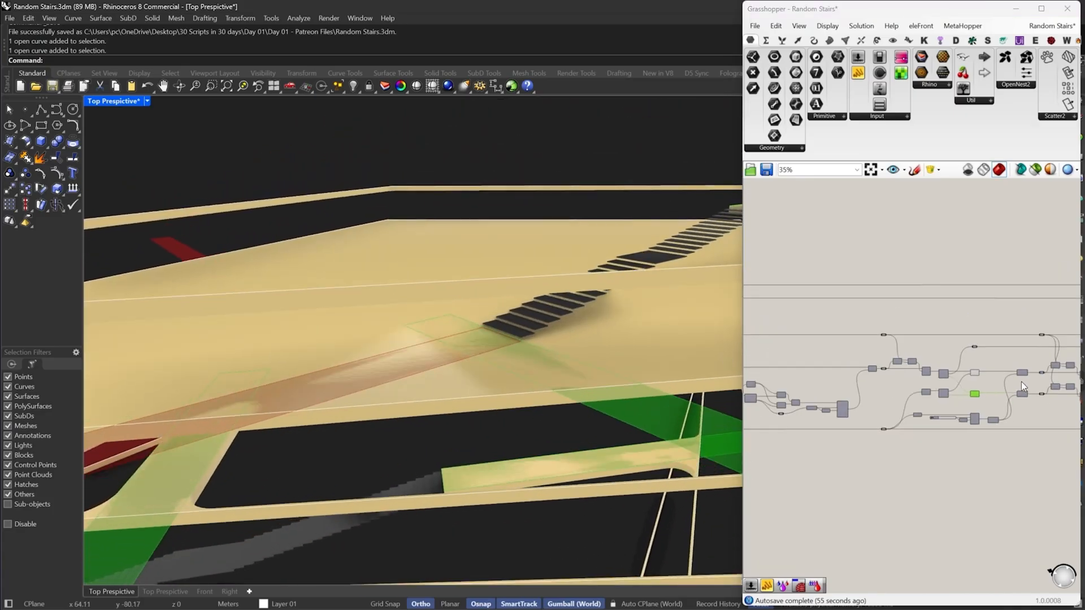
pyautogui.scroll(-3, 1014, 386)
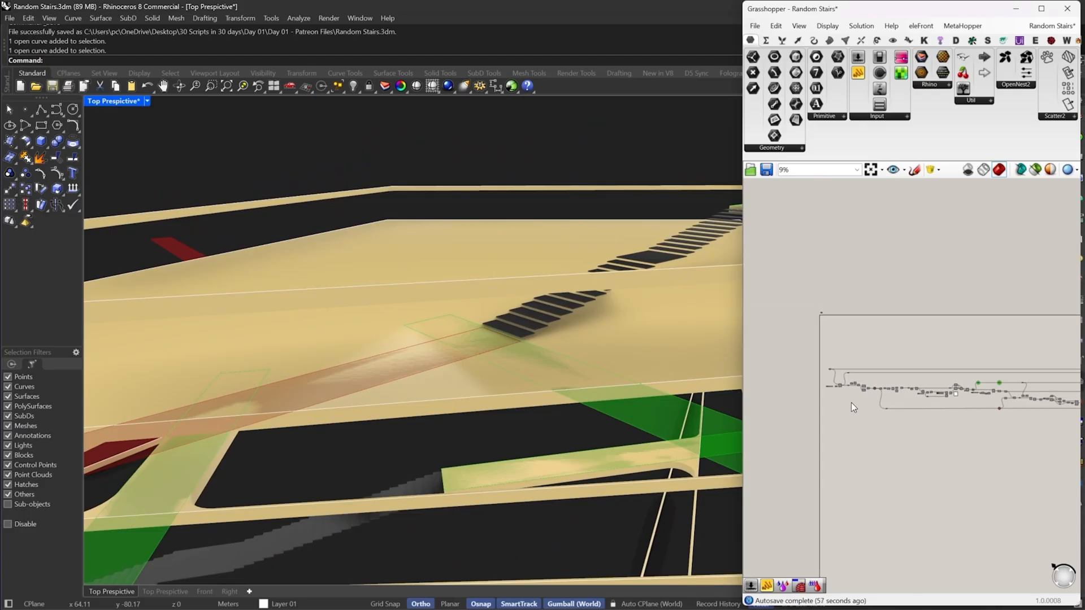
pyautogui.scroll(8, 855, 399)
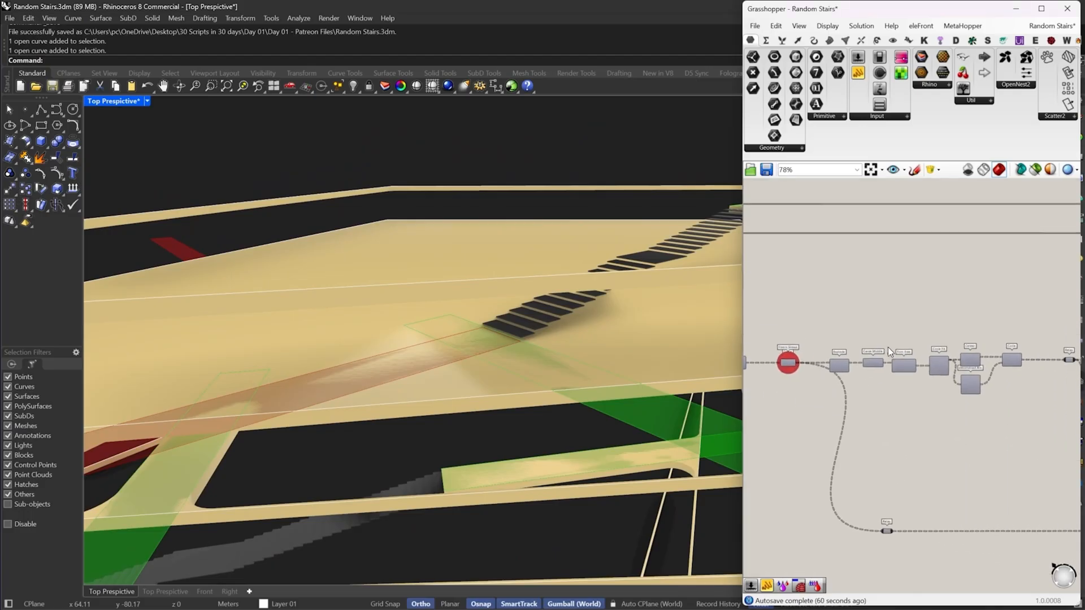
pyautogui.scroll(4, 905, 374)
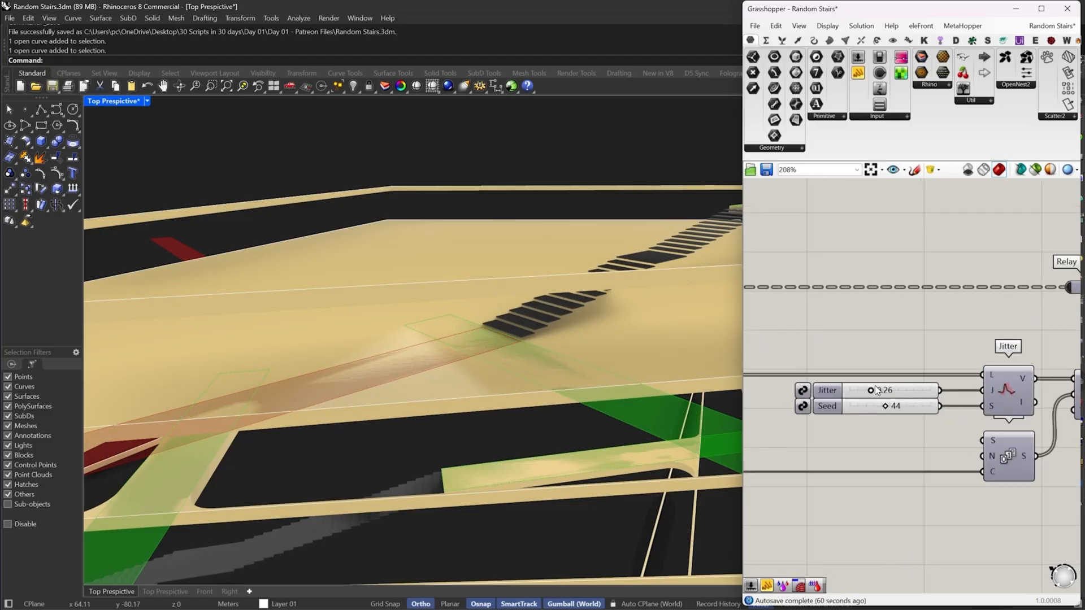
pyautogui.scroll(1, 876, 390)
pyautogui.moveTo(899, 419); pyautogui.dragTo(928, 418)
pyautogui.moveTo(542, 333); pyautogui.dragTo(540, 270, button='right')
pyautogui.moveTo(679, 326); pyautogui.dragTo(104, 330, button='right')
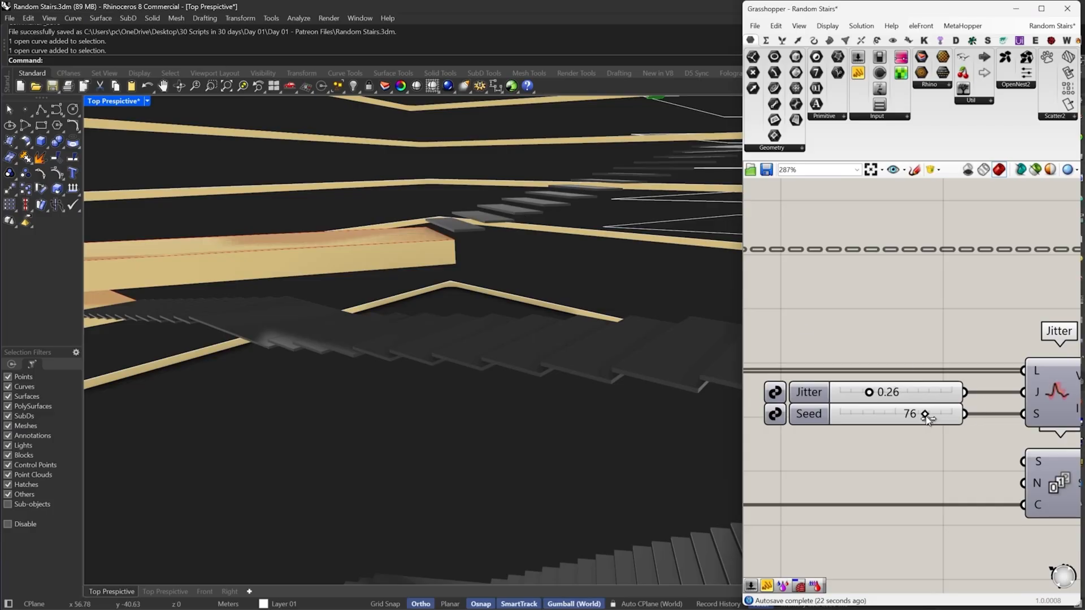
pyautogui.moveTo(940, 418); pyautogui.dragTo(950, 418)
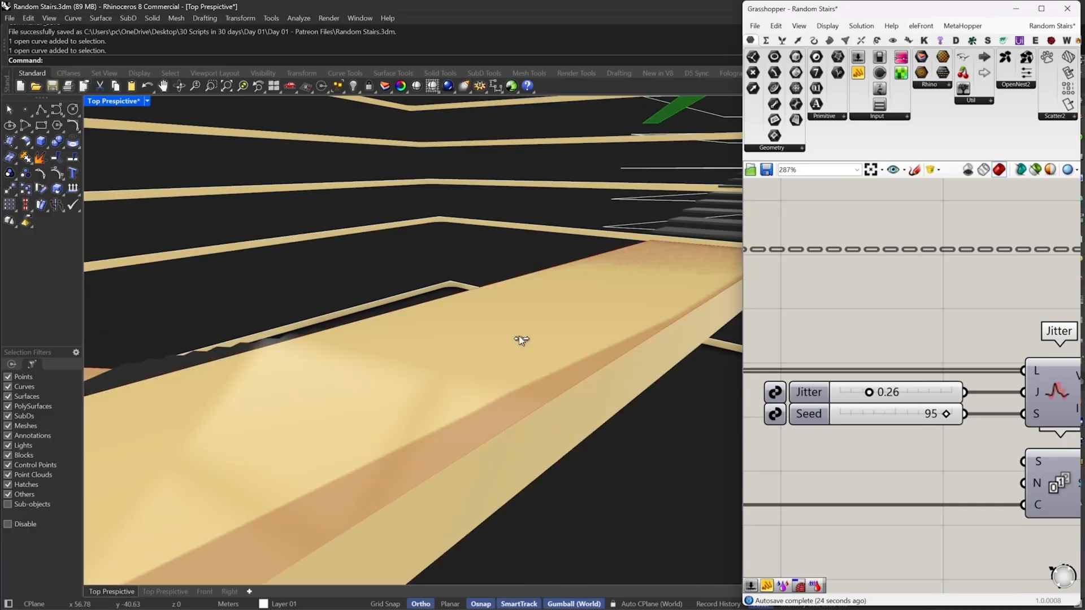
pyautogui.moveTo(531, 341); pyautogui.dragTo(728, 356, button='right')
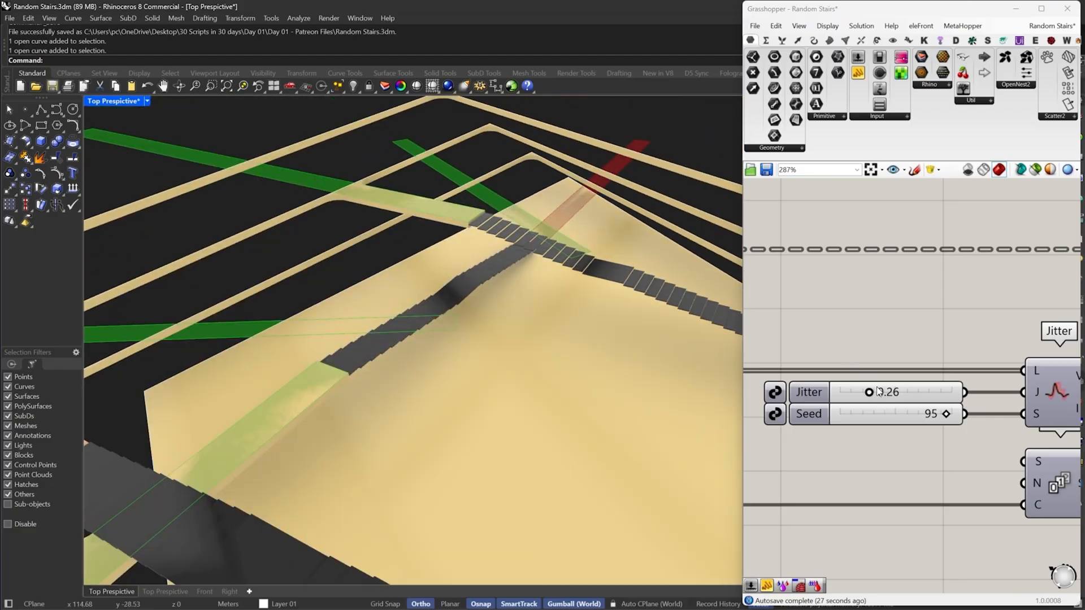
# Change the Jitter Seed slider once more and look over the new stair arrangement
pyautogui.scroll(1, 906, 415)
pyautogui.moveTo(953, 413); pyautogui.dragTo(1007, 417)
pyautogui.scroll(-3, 472, 278)
pyautogui.moveTo(477, 280); pyautogui.dragTo(604, 349, button='right')
# Turn off the preview of the upstream components that generate the long strips around the stairs
pyautogui.scroll(-13, 823, 369)
pyautogui.moveTo(946, 375); pyautogui.dragTo(838, 376, button='right')
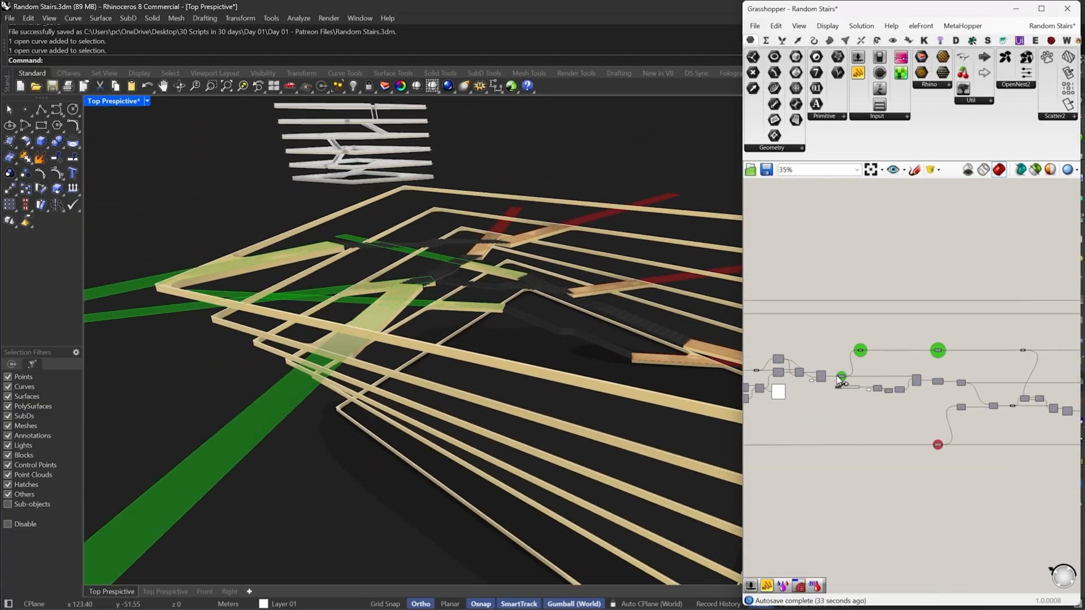
pyautogui.moveTo(960, 434); pyautogui.dragTo(864, 439, button='right')
pyautogui.moveTo(949, 505); pyautogui.dragTo(695, 317)
pyautogui.scroll(-4, 815, 375)
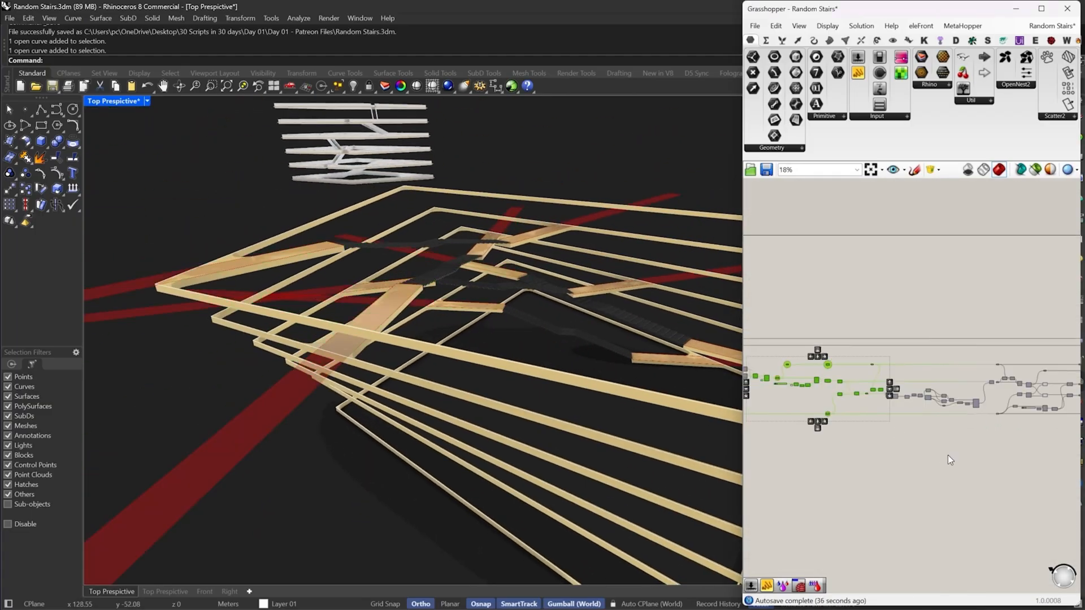
pyautogui.rightClick(894, 352)
pyautogui.click(937, 354)
# Release the held curve data through the Data Dam ahead of the railing components
pyautogui.moveTo(1022, 355); pyautogui.dragTo(837, 339, button='right')
pyautogui.moveTo(1062, 372); pyautogui.dragTo(865, 377, button='right')
pyautogui.scroll(4, 892, 372)
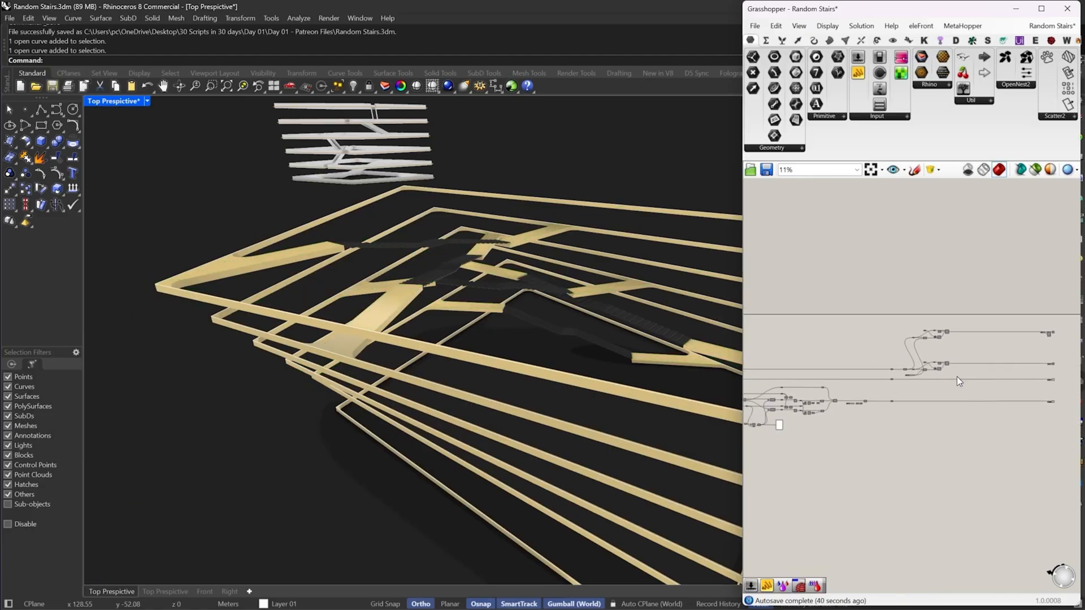
pyautogui.scroll(8, 963, 374)
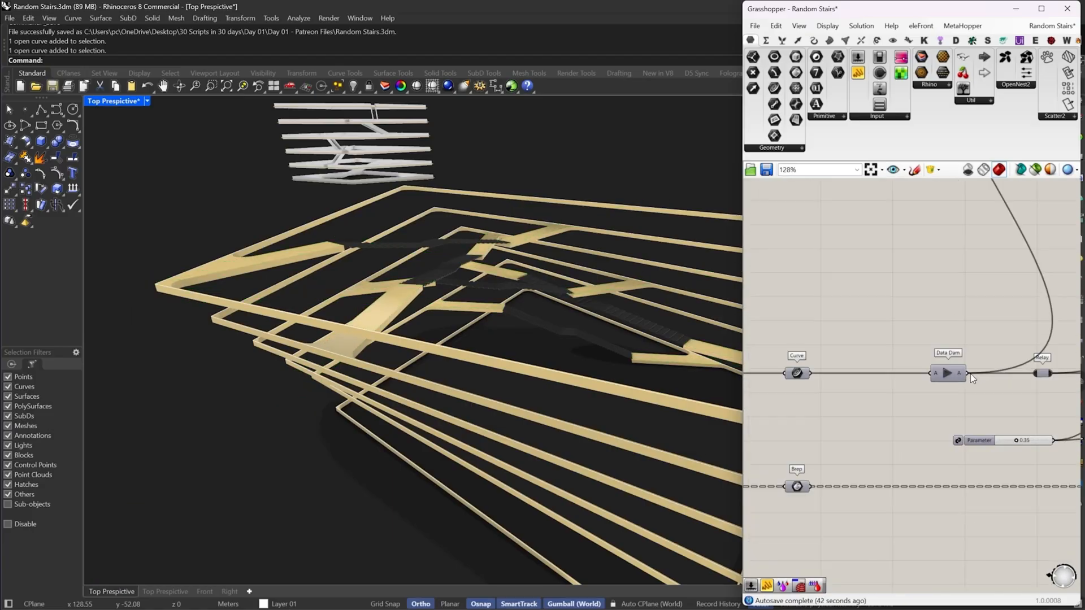
pyautogui.click(947, 374)
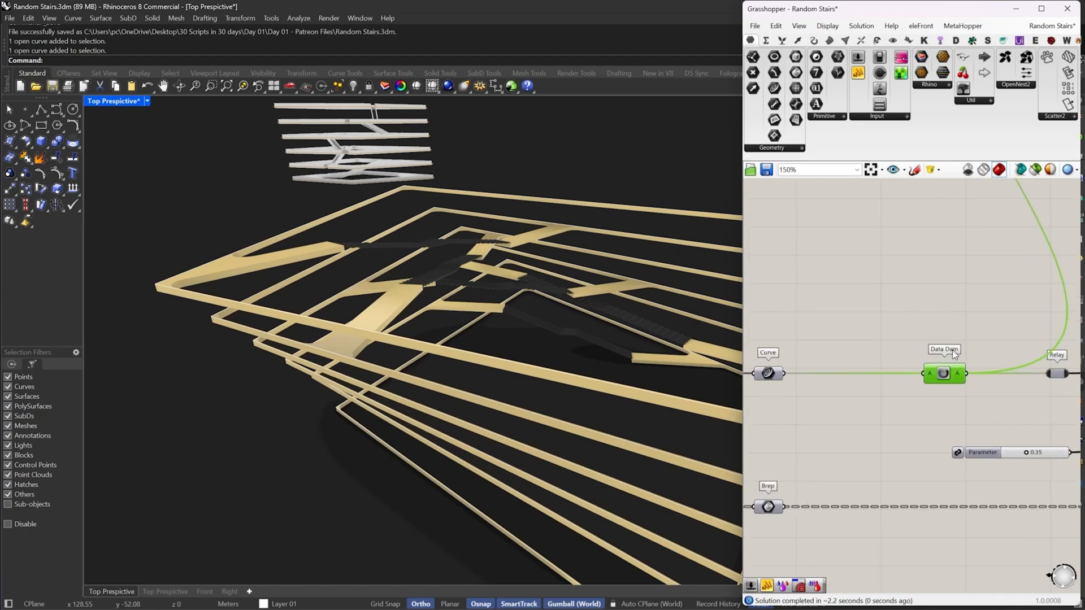
# Turn on the preview of both railing Custom Previews and examine the updated railings around the floors and stairs
pyautogui.scroll(-8, 955, 362)
pyautogui.scroll(3, 977, 335)
pyautogui.moveTo(960, 295); pyautogui.dragTo(922, 439)
pyautogui.rightClick(978, 356)
pyautogui.click(1008, 362)
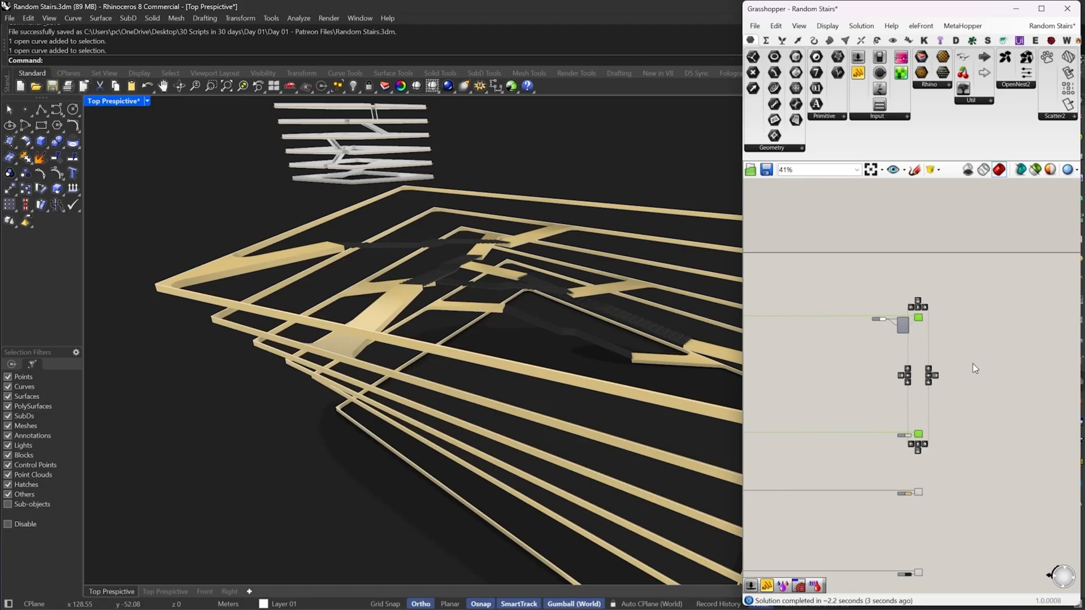
pyautogui.scroll(2, 972, 368)
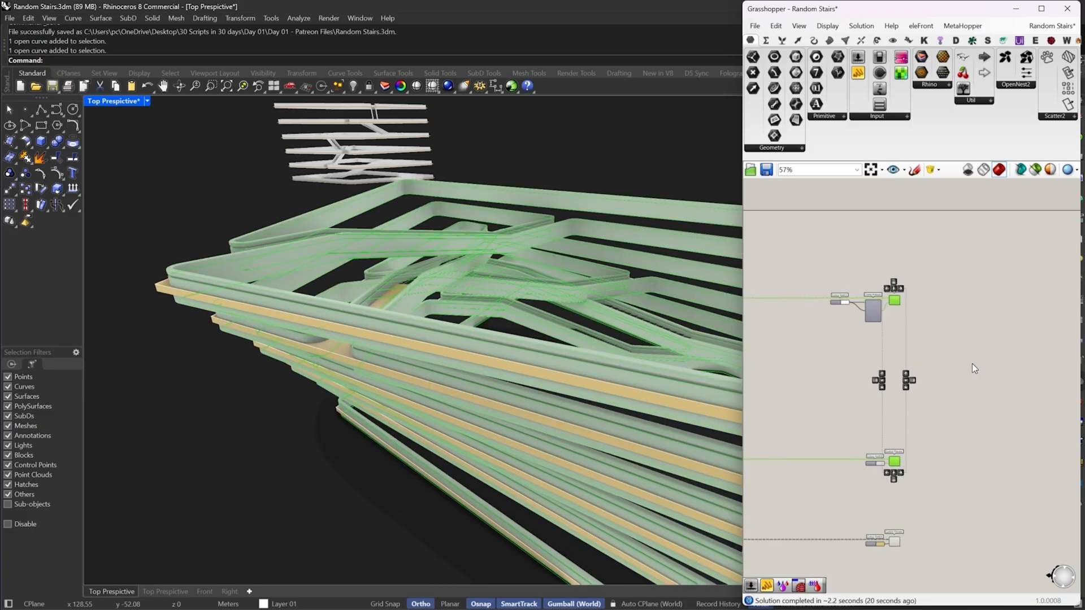
pyautogui.click(980, 362)
pyautogui.moveTo(406, 346); pyautogui.dragTo(553, 356, button='right')
pyautogui.moveTo(886, 329); pyautogui.dragTo(977, 311, button='right')
pyautogui.scroll(-5, 976, 307)
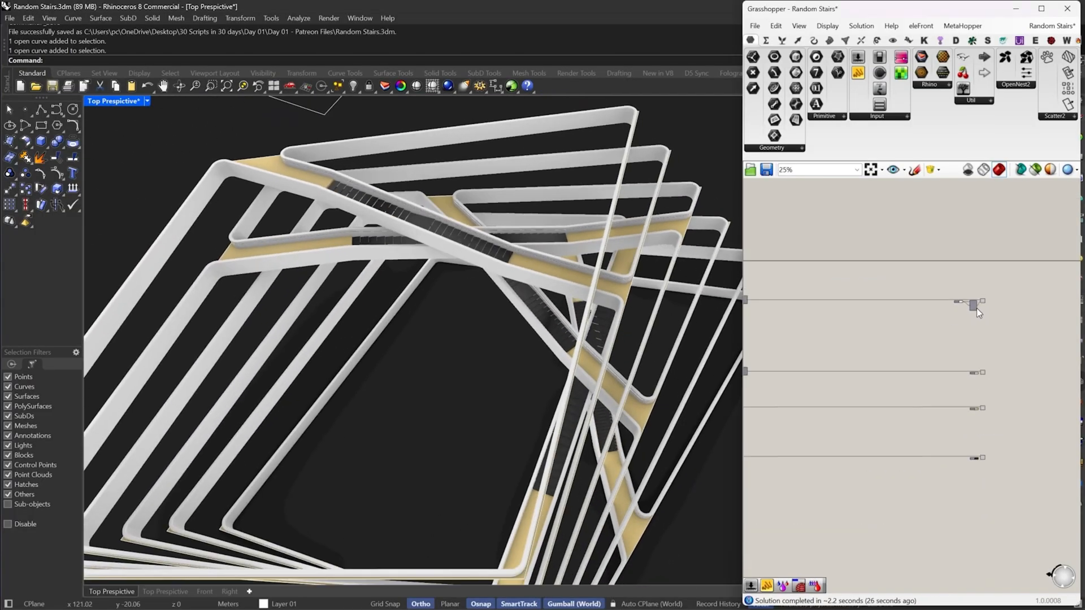
# Look over the full random stairs definition, from its starting components through the curve offset and join sections
pyautogui.moveTo(784, 344); pyautogui.dragTo(847, 359, button='right')
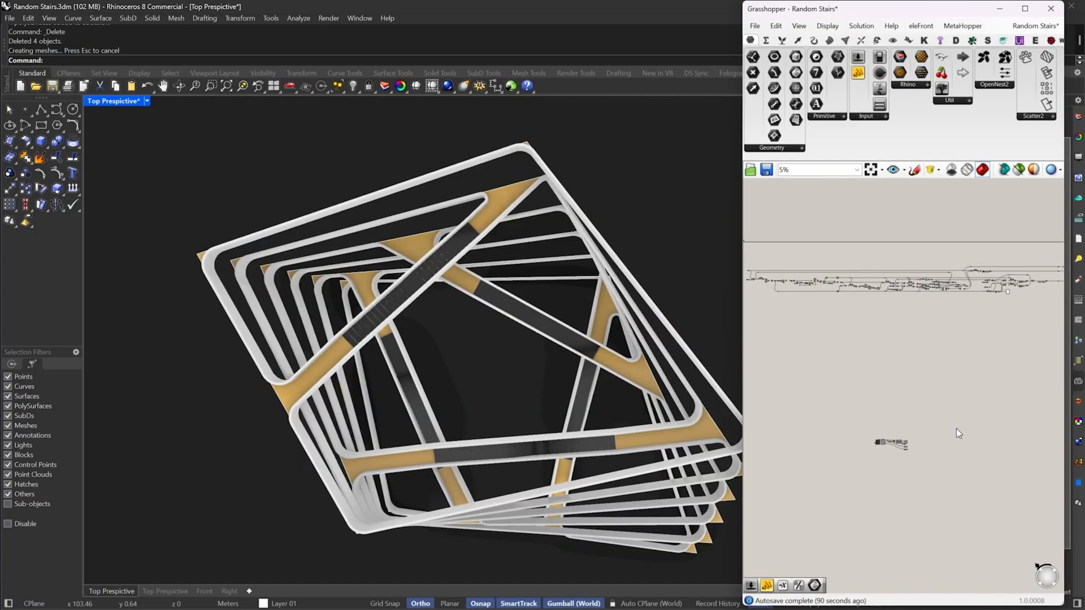
pyautogui.scroll(4, 795, 280)
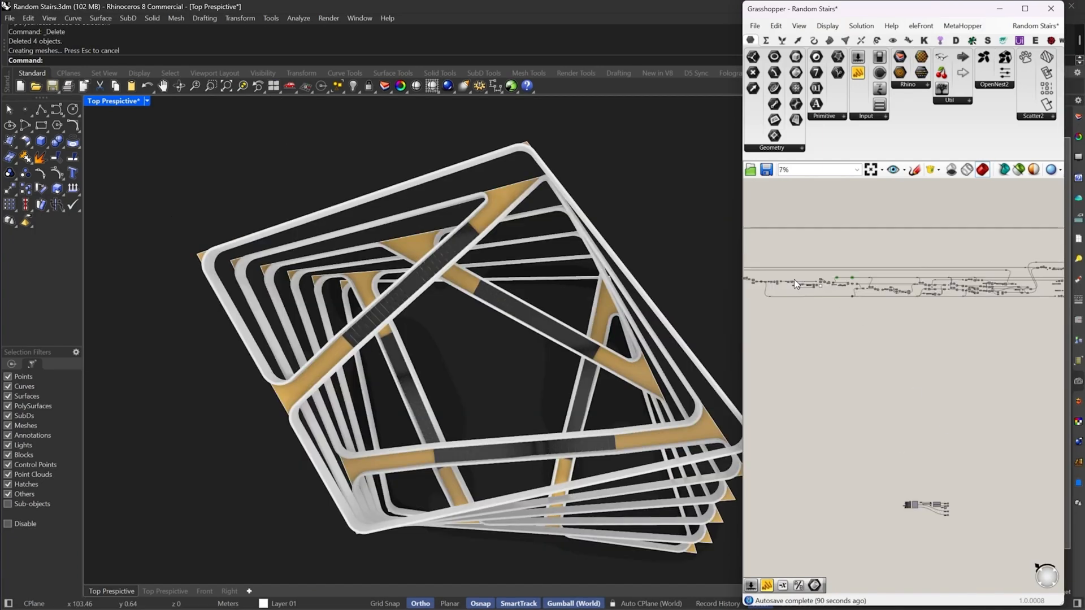
pyautogui.moveTo(806, 293); pyautogui.dragTo(909, 277, button='right')
pyautogui.scroll(3, 911, 300)
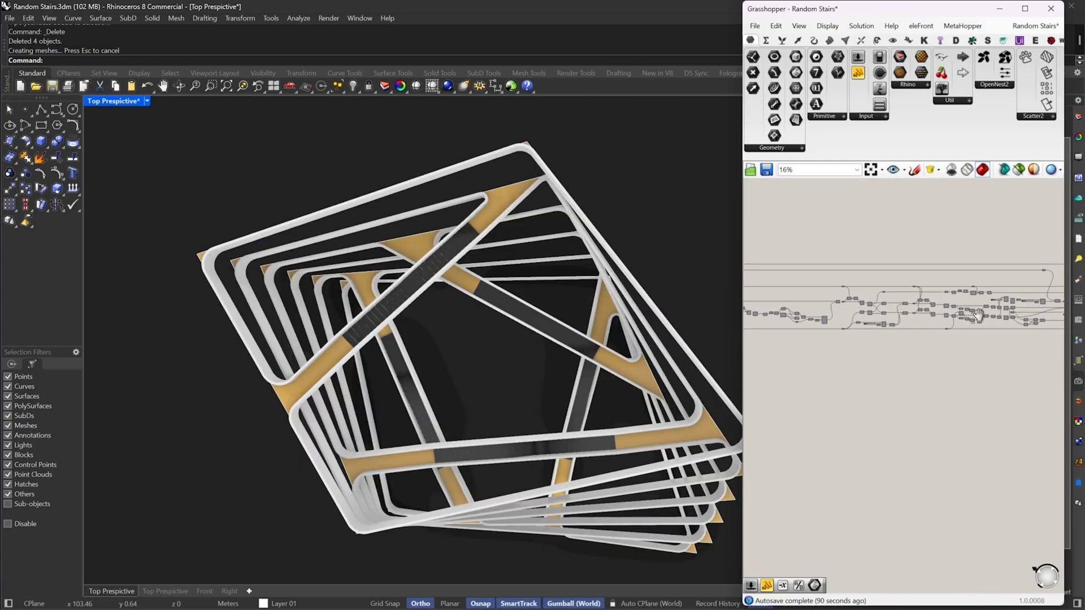
pyautogui.scroll(4, 909, 306)
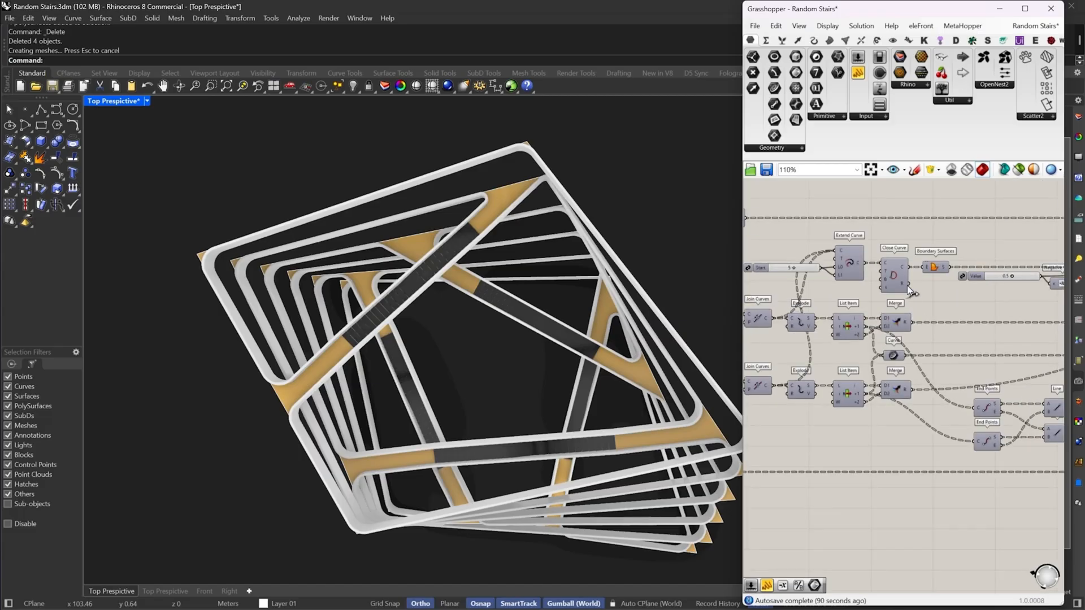
pyautogui.scroll(-11, 853, 265)
pyautogui.moveTo(845, 268); pyautogui.dragTo(981, 298, button='right')
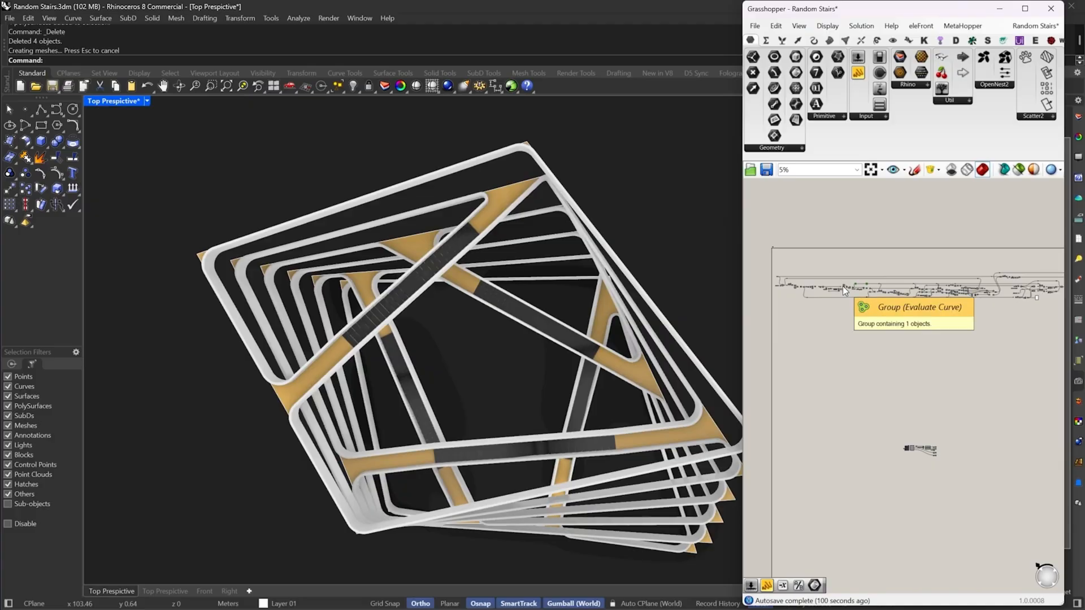
# Examine the Atrium Stairs cluster below the main definition and the Curve parameter feeding its Atrium Curves input
pyautogui.scroll(4, 899, 421)
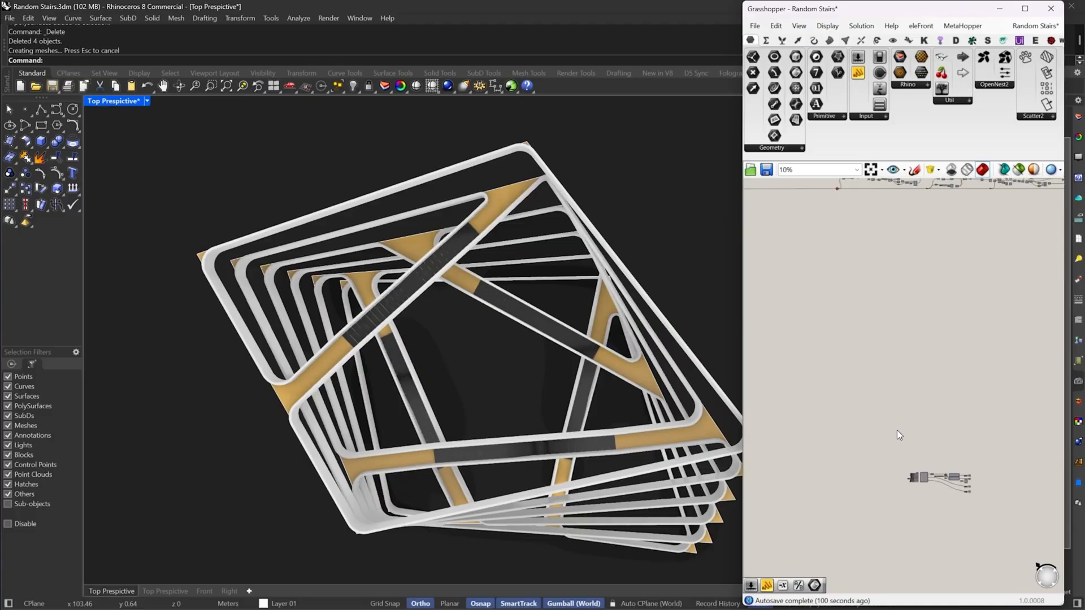
pyautogui.moveTo(961, 459); pyautogui.dragTo(952, 339, button='right')
pyautogui.scroll(3, 917, 368)
pyautogui.scroll(6, 917, 368)
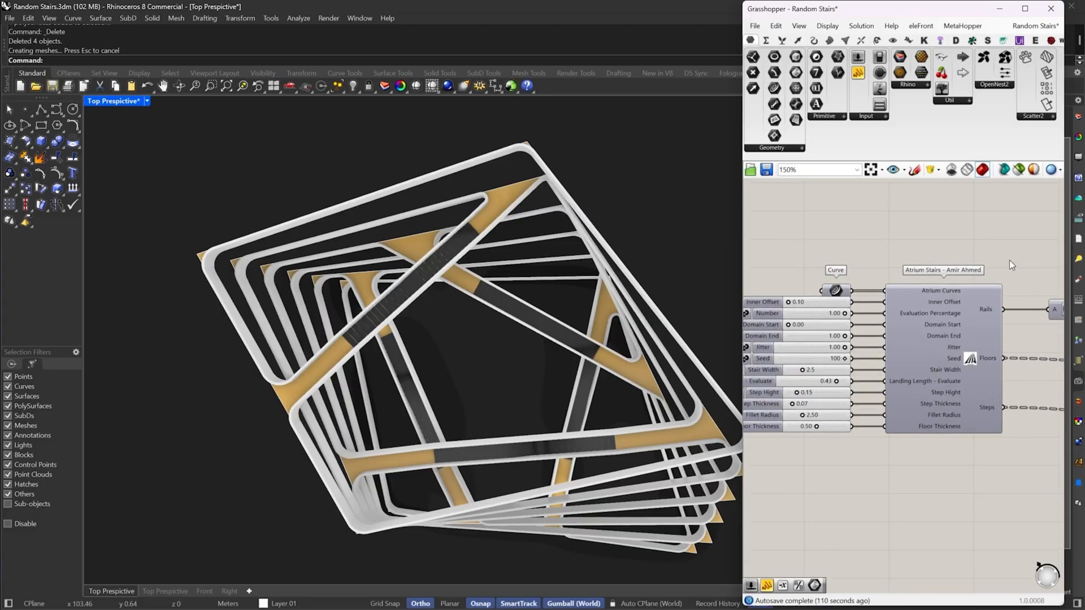
pyautogui.scroll(2, 816, 297)
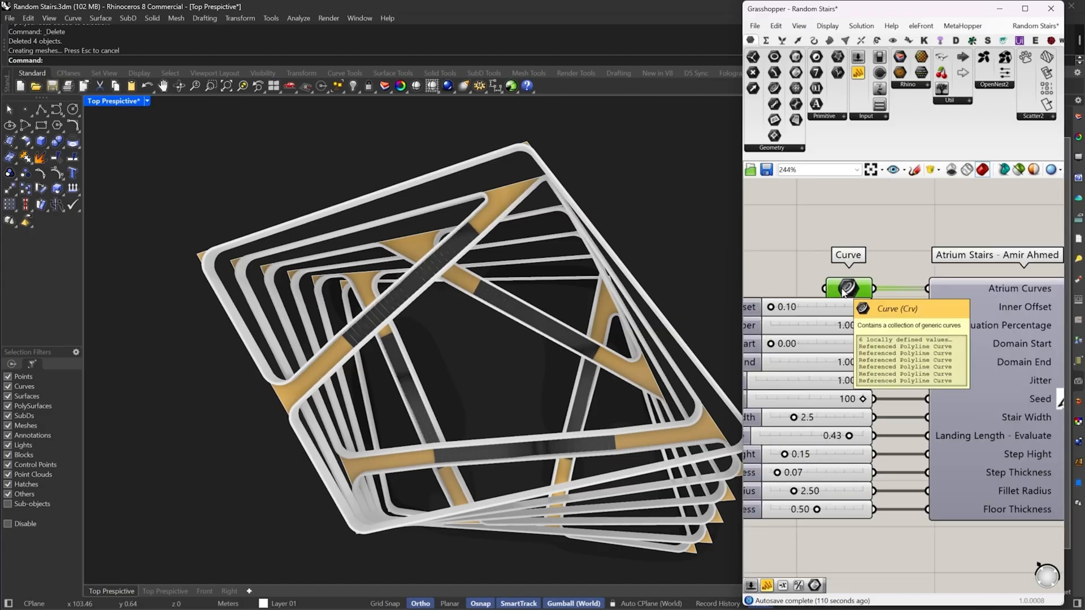
pyautogui.scroll(-4, 486, 390)
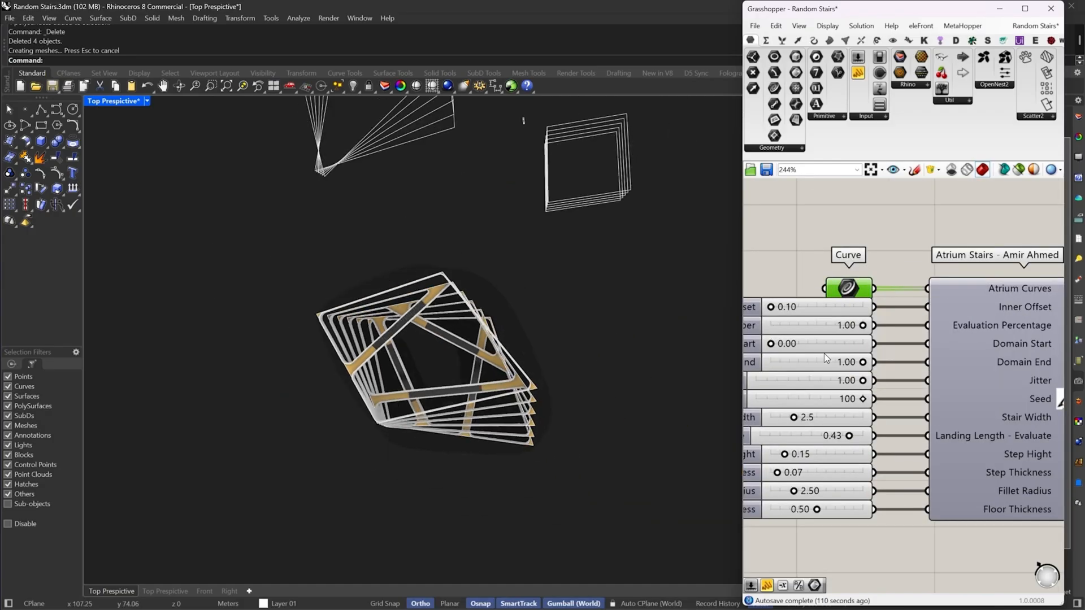
# Inspect the slider inputs of the Atrium Stairs cluster, from Inner Offset to Floor Thickness, against the stair model
pyautogui.moveTo(824, 354); pyautogui.dragTo(872, 314, button='right')
pyautogui.moveTo(850, 217); pyautogui.dragTo(783, 585)
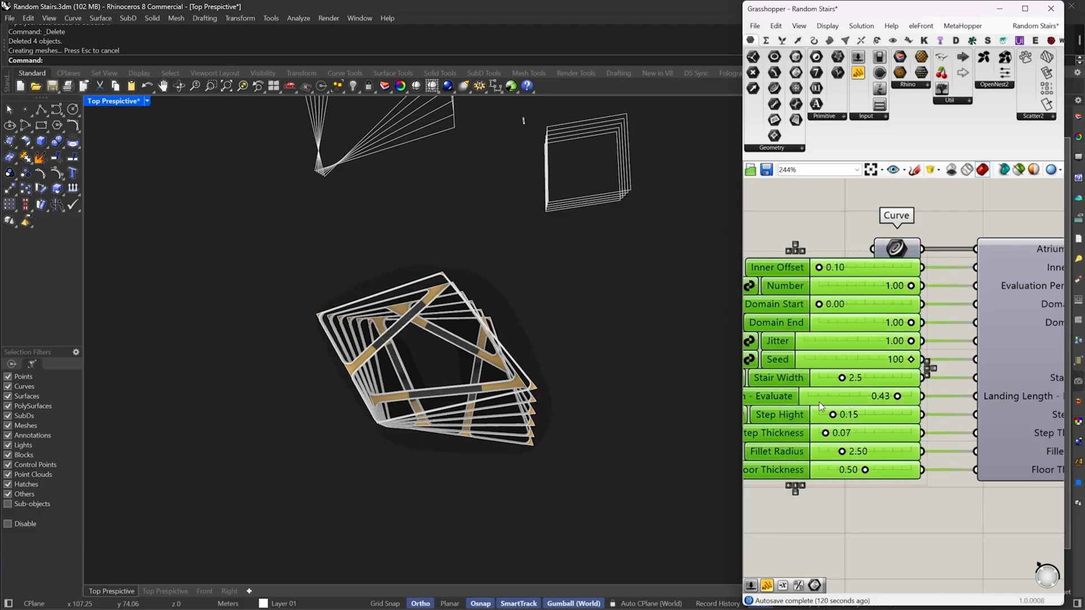
pyautogui.moveTo(904, 339)
pyautogui.mouseDown(button='right')
pyautogui.moveTo(866, 339)
pyautogui.moveTo(923, 346)
pyautogui.mouseUp(button='right')
pyautogui.moveTo(929, 285); pyautogui.dragTo(907, 295, button='right')
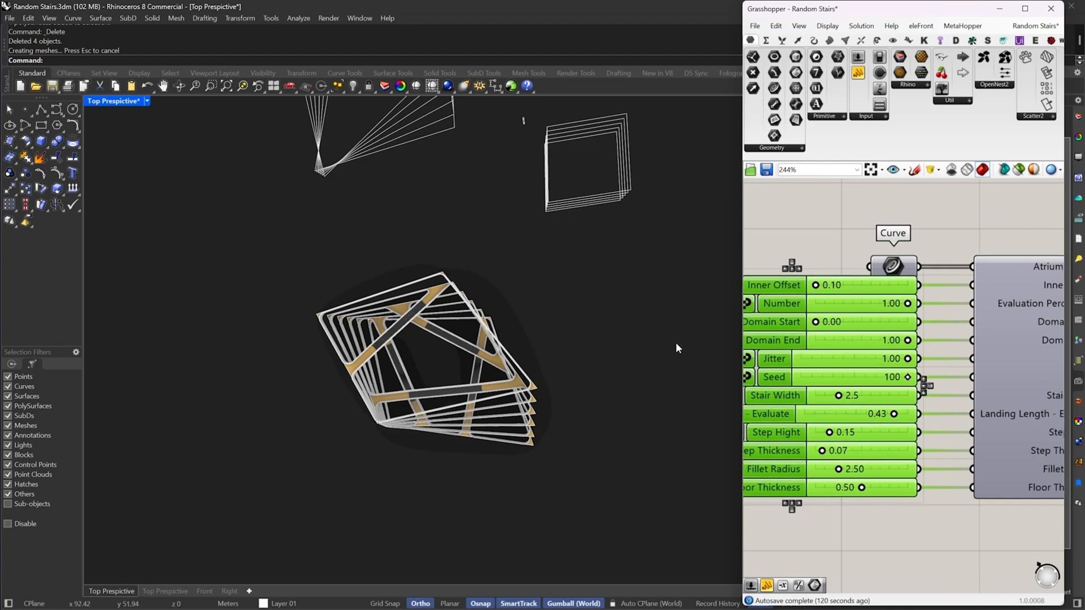
pyautogui.scroll(5, 541, 390)
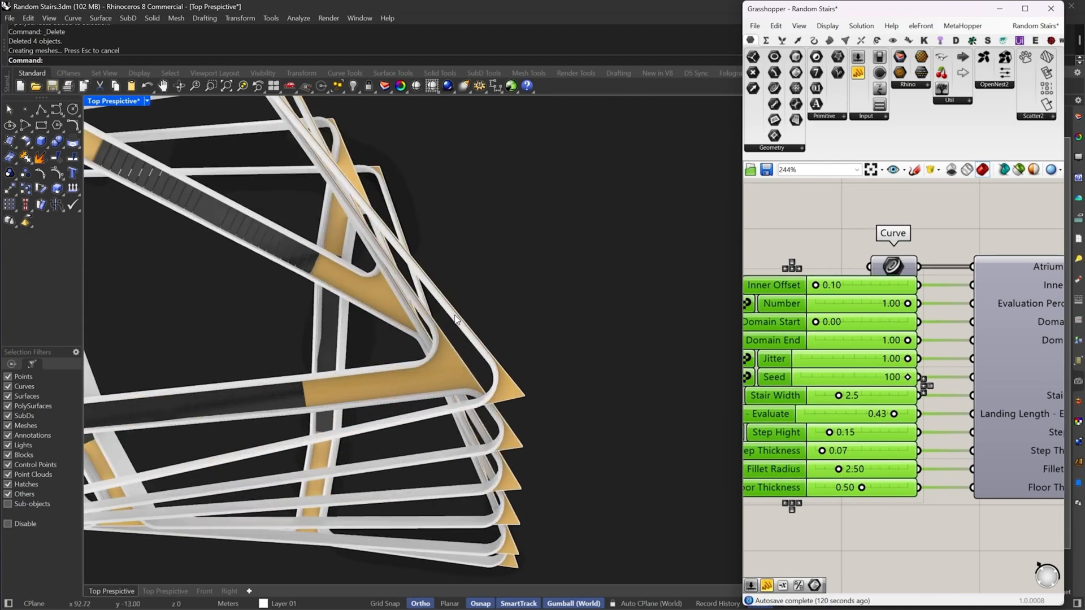
pyautogui.scroll(3, 482, 354)
pyautogui.moveTo(900, 351); pyautogui.dragTo(816, 352, button='right')
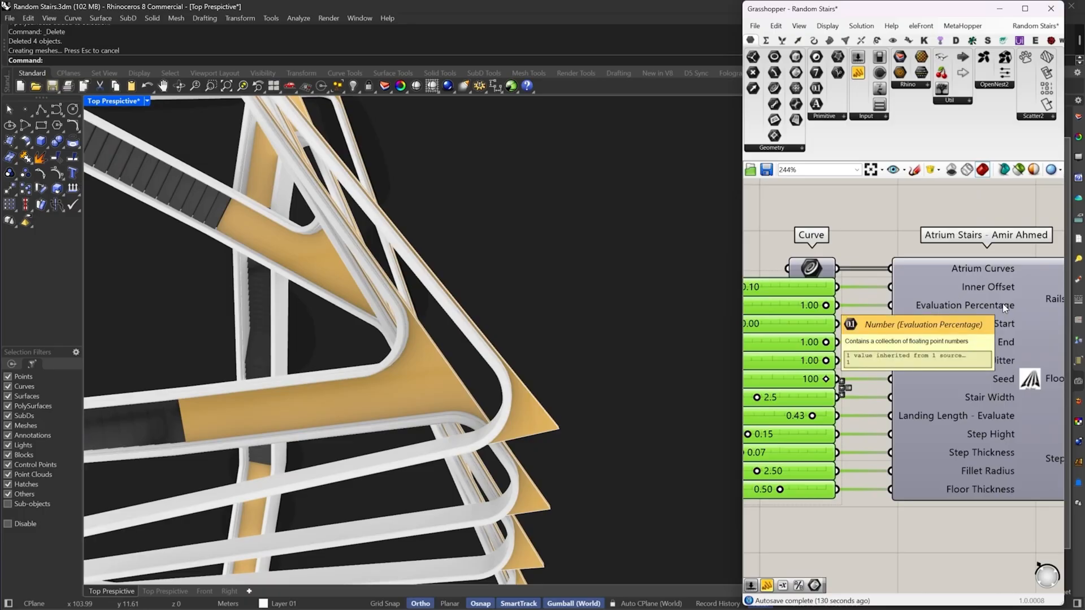
pyautogui.scroll(-2, 1005, 305)
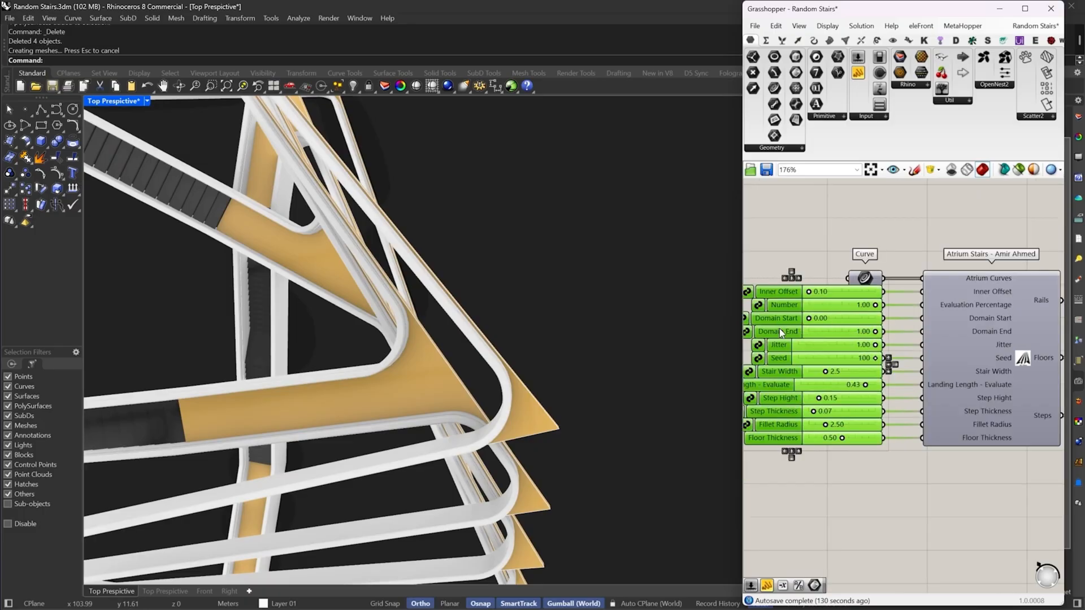
pyautogui.click(827, 498)
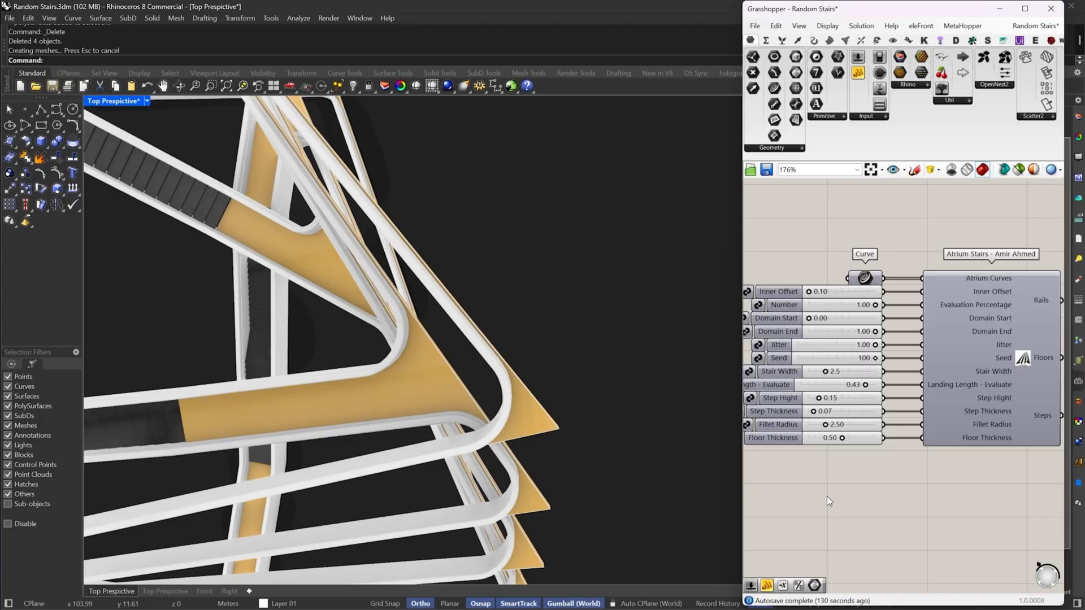
# Review the Atrium Stairs cluster's description and outputs together with the whole stair model
pyautogui.moveTo(1022, 364); pyautogui.dragTo(944, 350, button='right')
pyautogui.moveTo(943, 350)
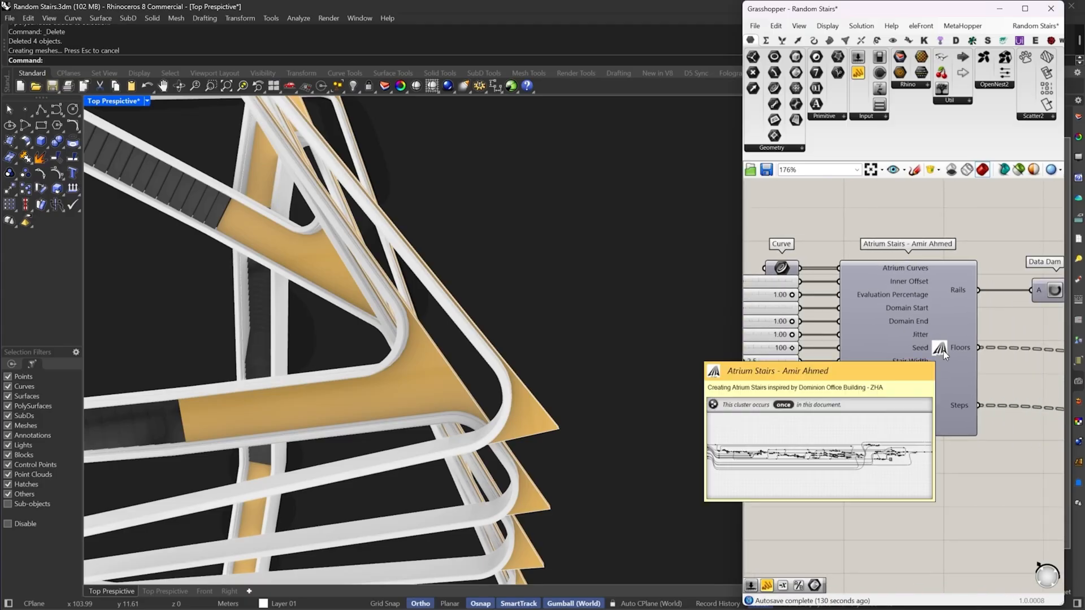
pyautogui.scroll(-6, 650, 377)
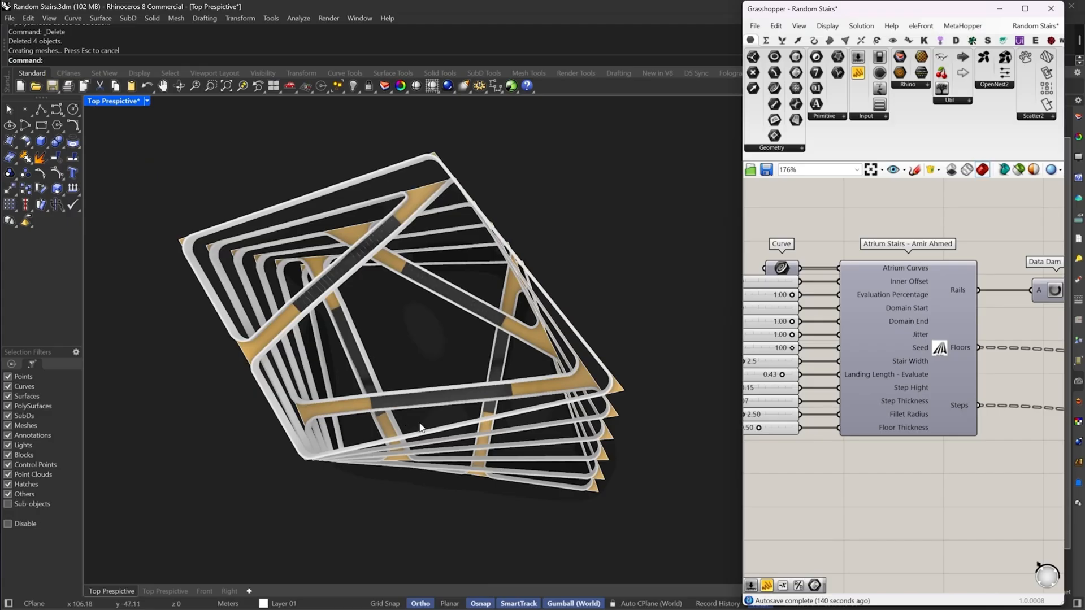
pyautogui.moveTo(918, 378); pyautogui.dragTo(963, 339, button='right')
pyautogui.scroll(-3, 954, 341)
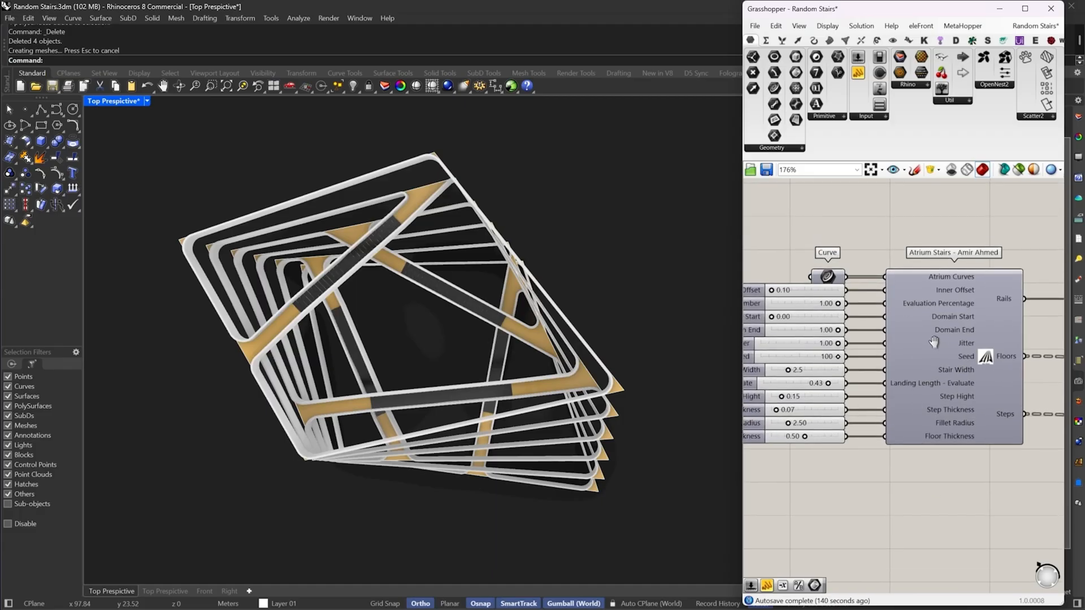
# Open the Atrium Stairs cluster, examine its internal components from inputs to outputs, and return to the main definition
pyautogui.click(917, 342)
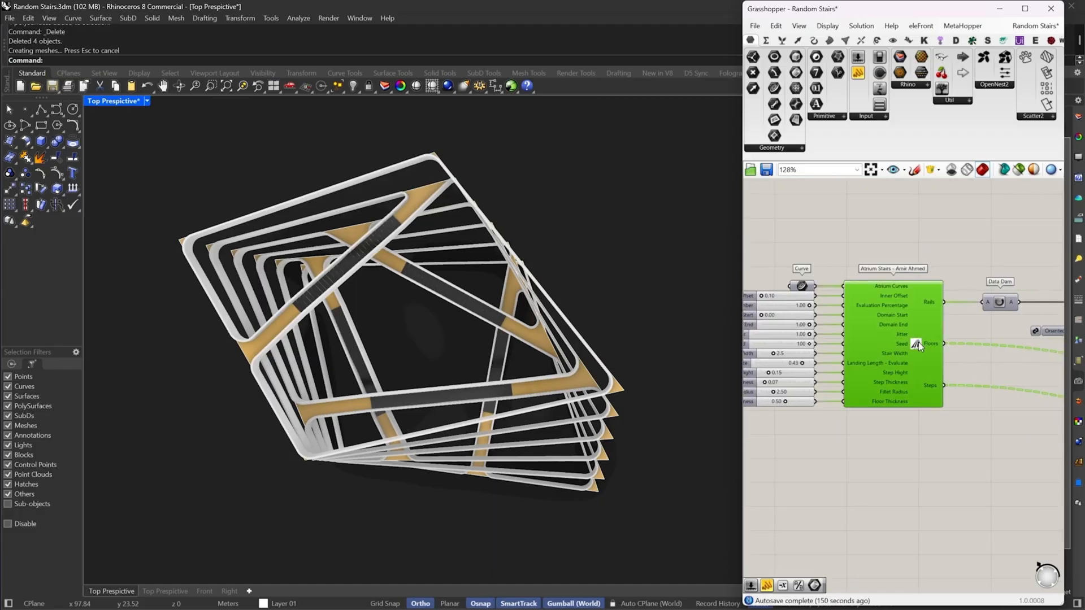
pyautogui.doubleClick(918, 342)
pyautogui.scroll(5, 862, 345)
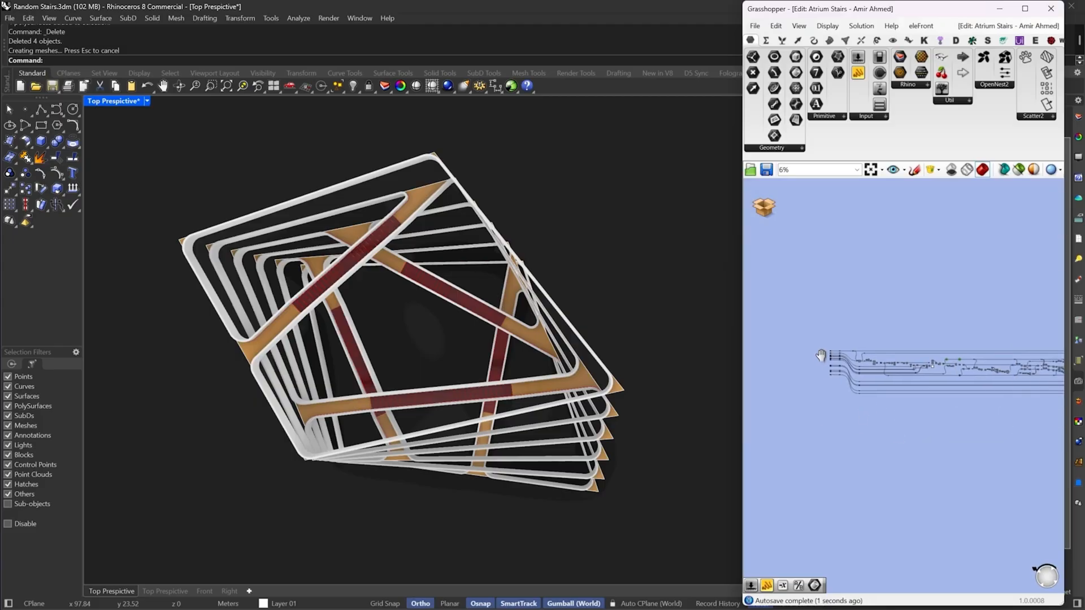
pyautogui.scroll(-3, 923, 353)
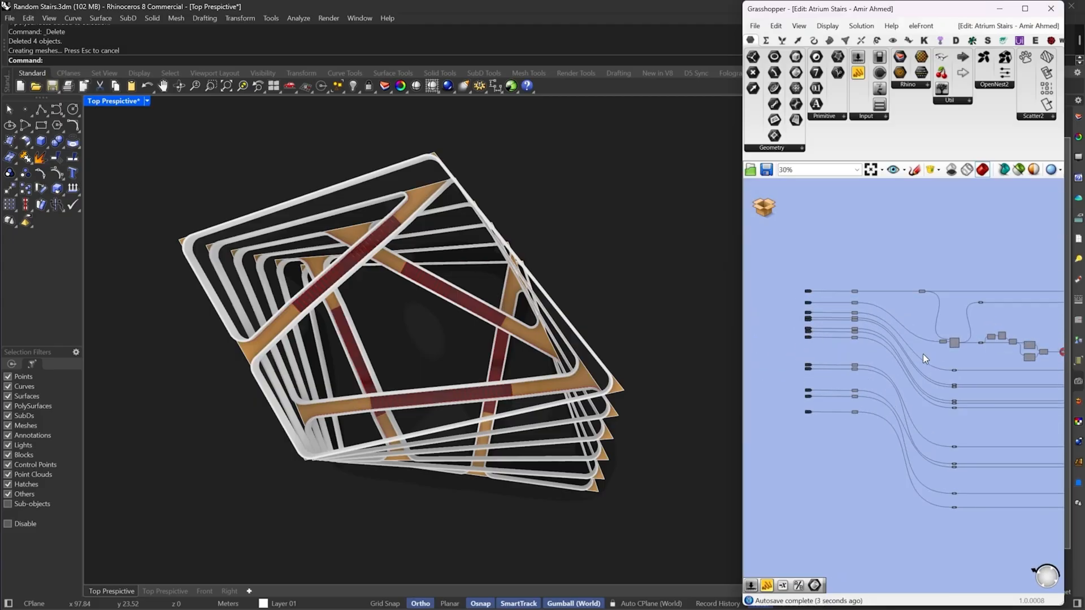
pyautogui.moveTo(960, 379); pyautogui.dragTo(860, 377, button='right')
pyautogui.moveTo(975, 358); pyautogui.dragTo(875, 366, button='right')
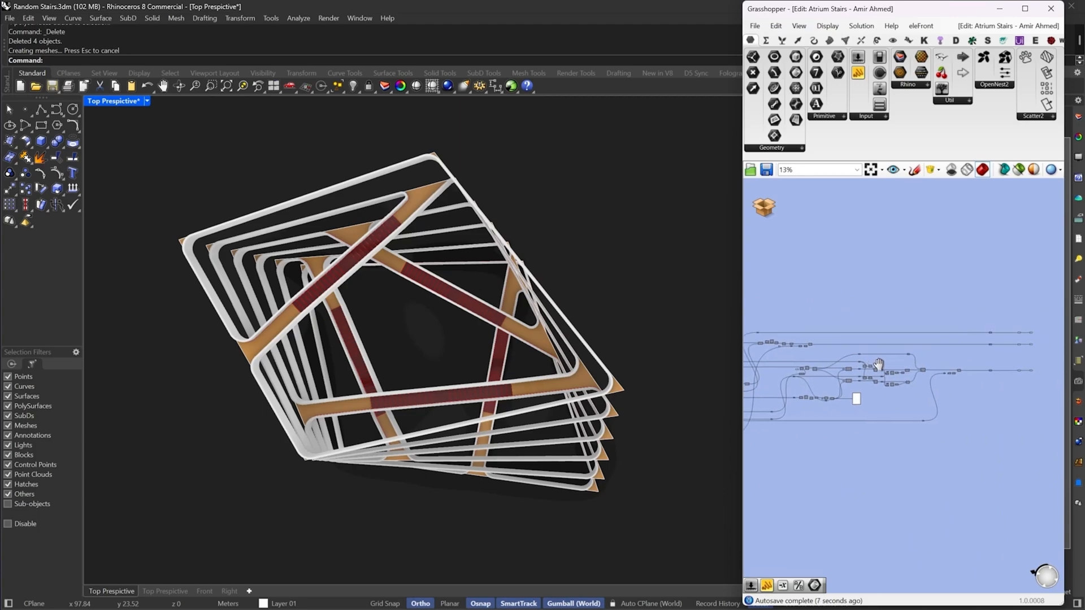
pyautogui.click(775, 207)
pyautogui.click(787, 222)
pyautogui.click(920, 335)
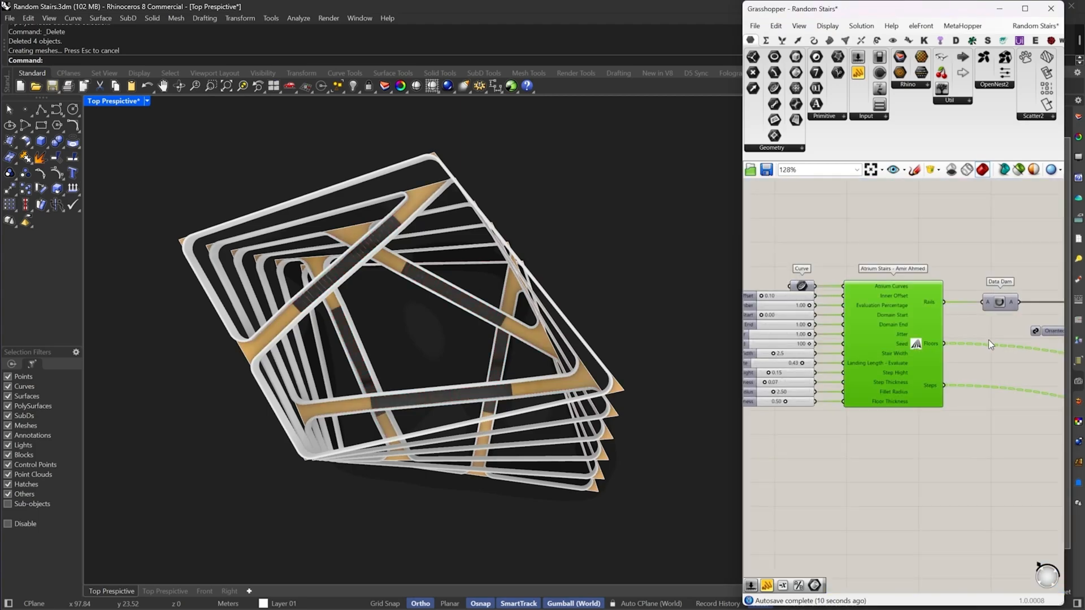
# Examine the Data Dam, the oriented sections position slider and the two sweep clusters following the Rails output
pyautogui.moveTo(989, 340); pyautogui.dragTo(923, 307, button='right')
pyautogui.scroll(-3, 902, 304)
pyautogui.scroll(3, 859, 299)
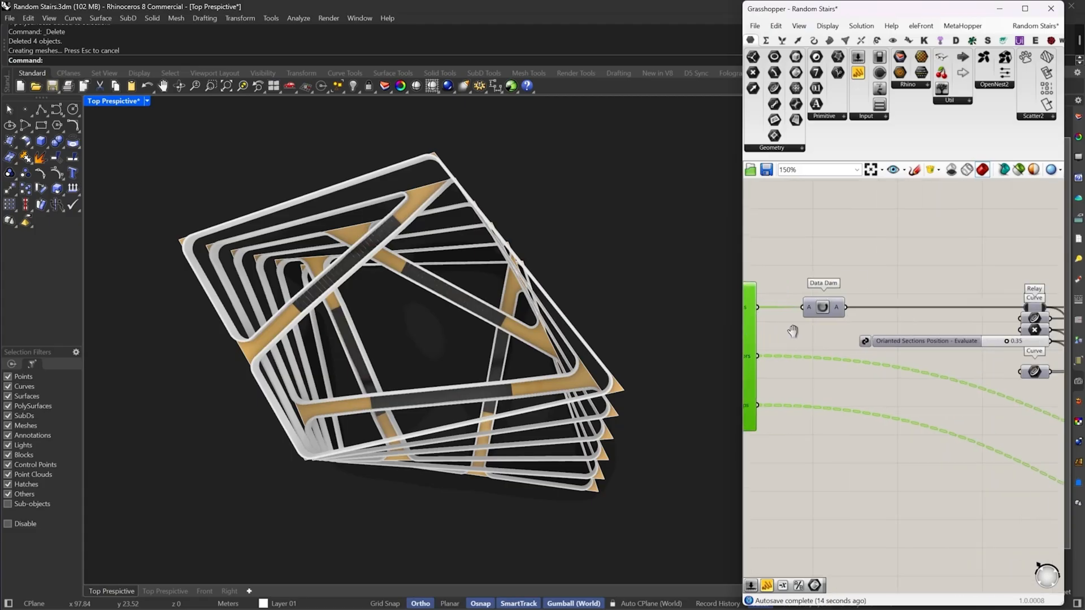
pyautogui.moveTo(963, 328); pyautogui.dragTo(804, 331, button='right')
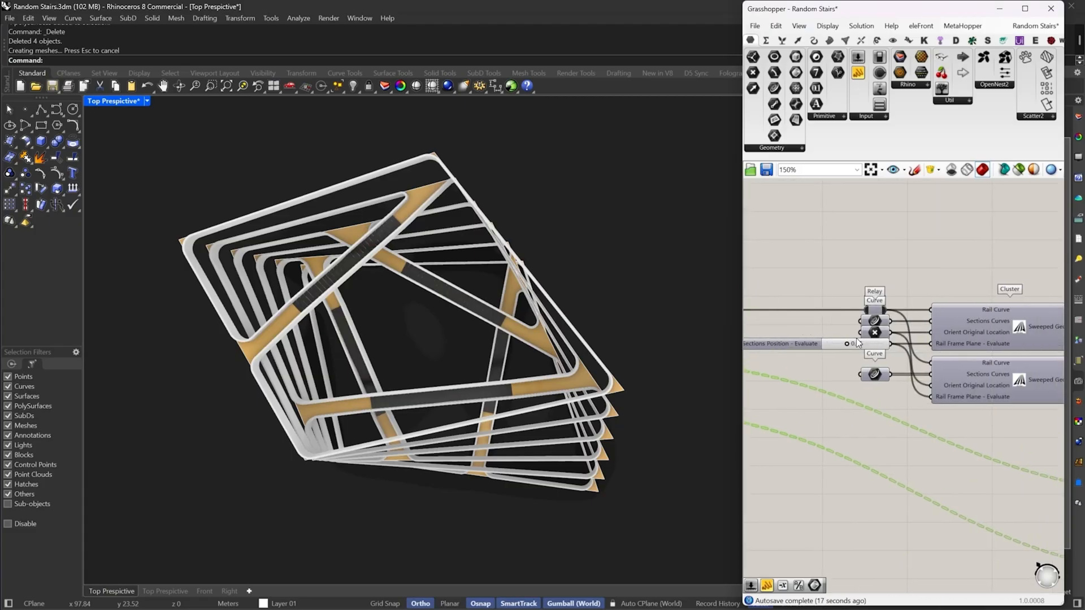
pyautogui.moveTo(1002, 317); pyautogui.dragTo(896, 323, button='right')
pyautogui.moveTo(909, 338)
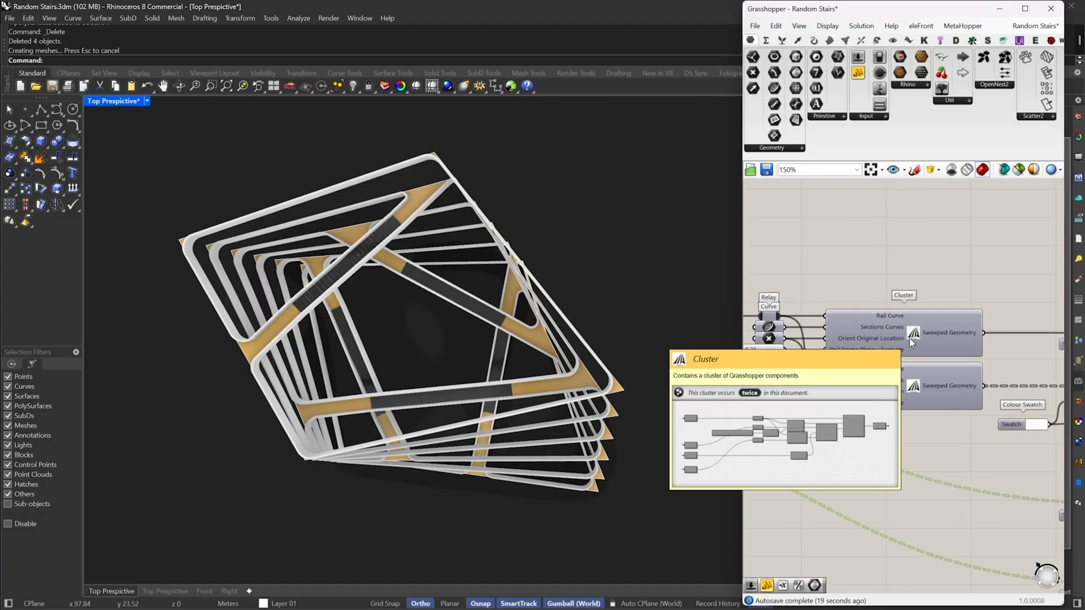
pyautogui.scroll(3, 766, 331)
# Select the Curve parameter feeding the first sweep cluster's Sections Curves and locate the railing profile in the viewport
pyautogui.click(758, 327)
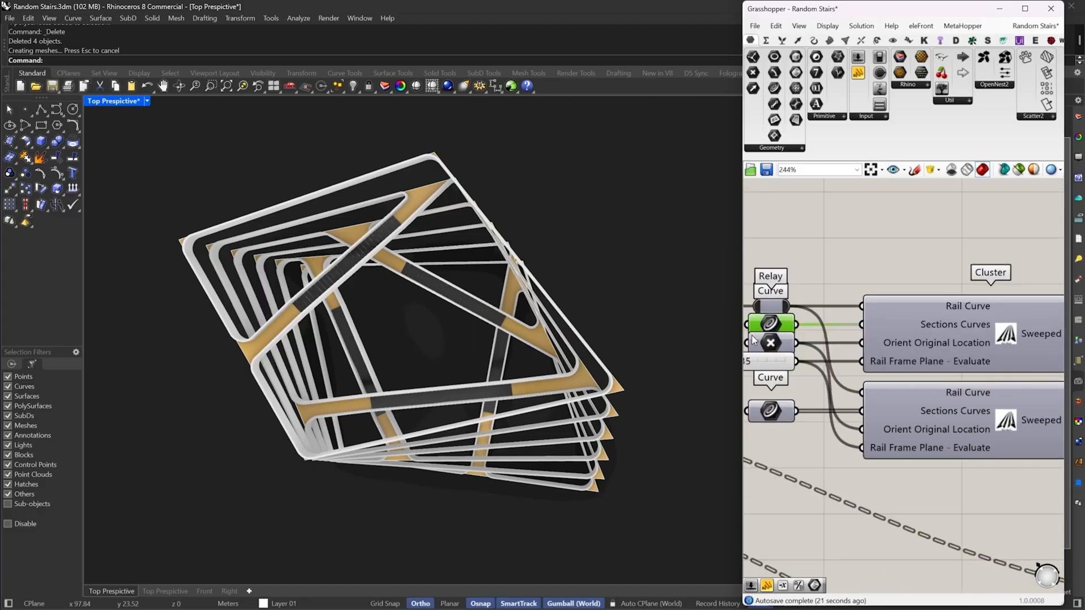
pyautogui.scroll(-4, 406, 353)
pyautogui.scroll(6, 470, 190)
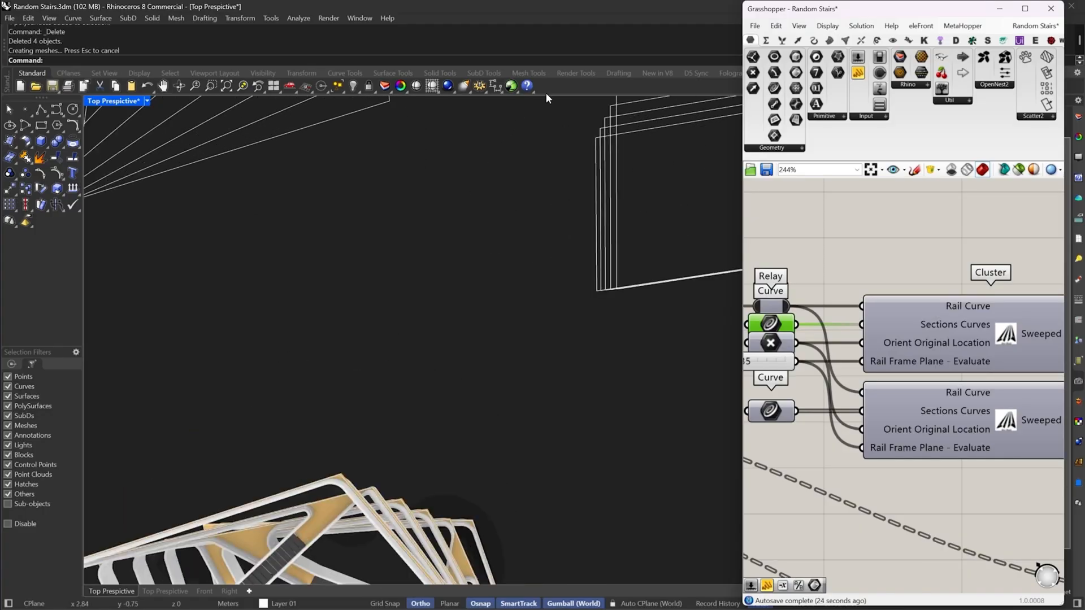
pyautogui.scroll(-3, 483, 233)
pyautogui.scroll(5, 503, 175)
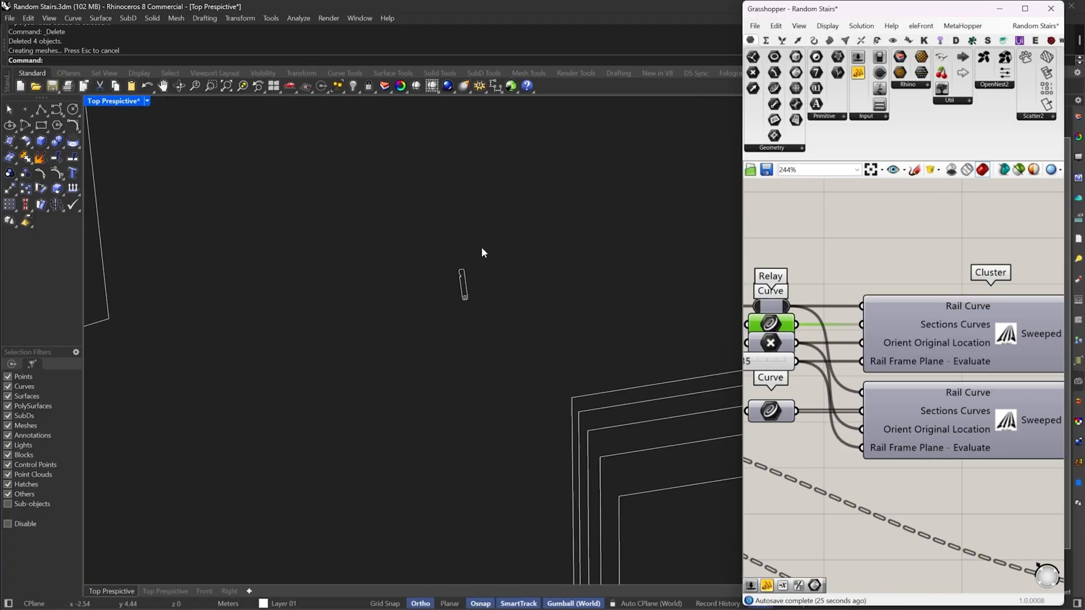
pyautogui.scroll(6, 482, 252)
# Turn on the preview of the section curve and origin location parameters feeding the two sweep clusters
pyautogui.moveTo(845, 292); pyautogui.dragTo(955, 277, button='right')
pyautogui.moveTo(804, 246); pyautogui.dragTo(914, 451)
pyautogui.rightClick(874, 219)
pyautogui.click(900, 225)
pyautogui.click(908, 221)
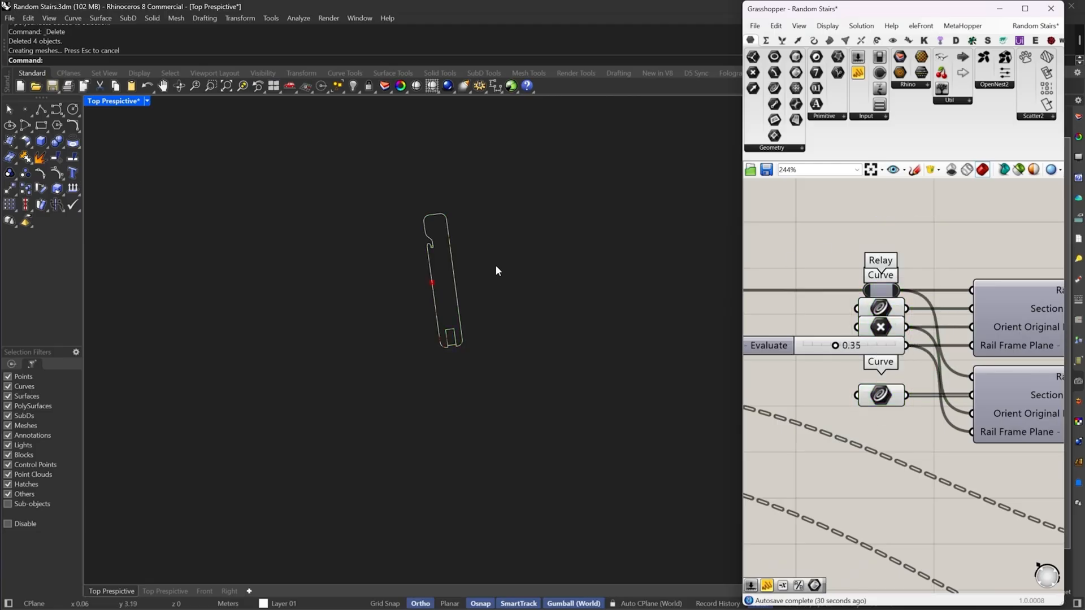
# Highlight the first section curve, the original orientation location and the second section curve in turn to inspect the railing profile
pyautogui.scroll(2, 496, 271)
pyautogui.click(879, 308)
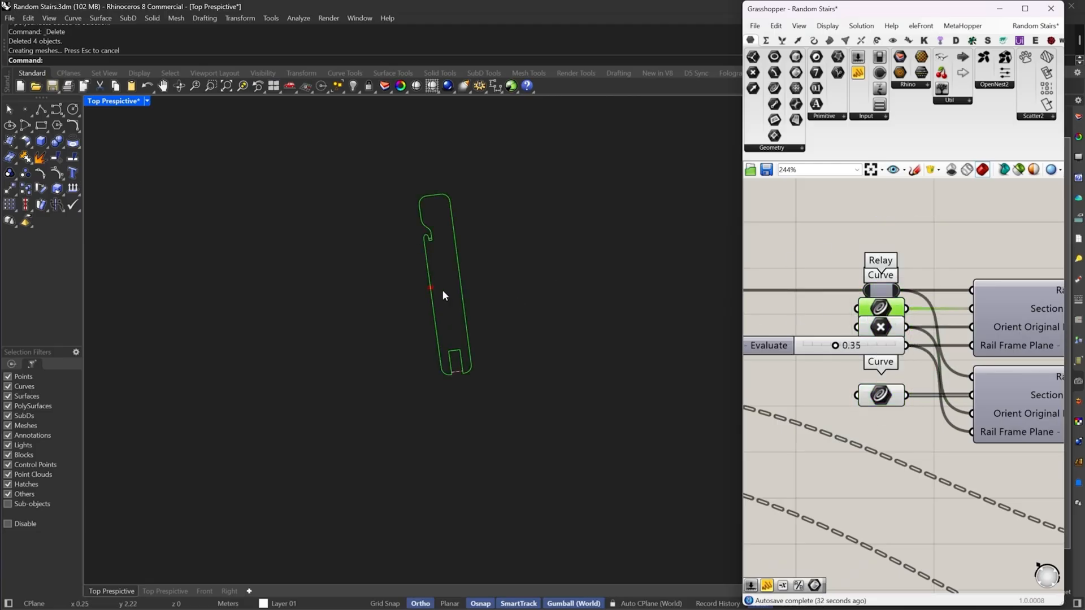
pyautogui.scroll(2, 442, 289)
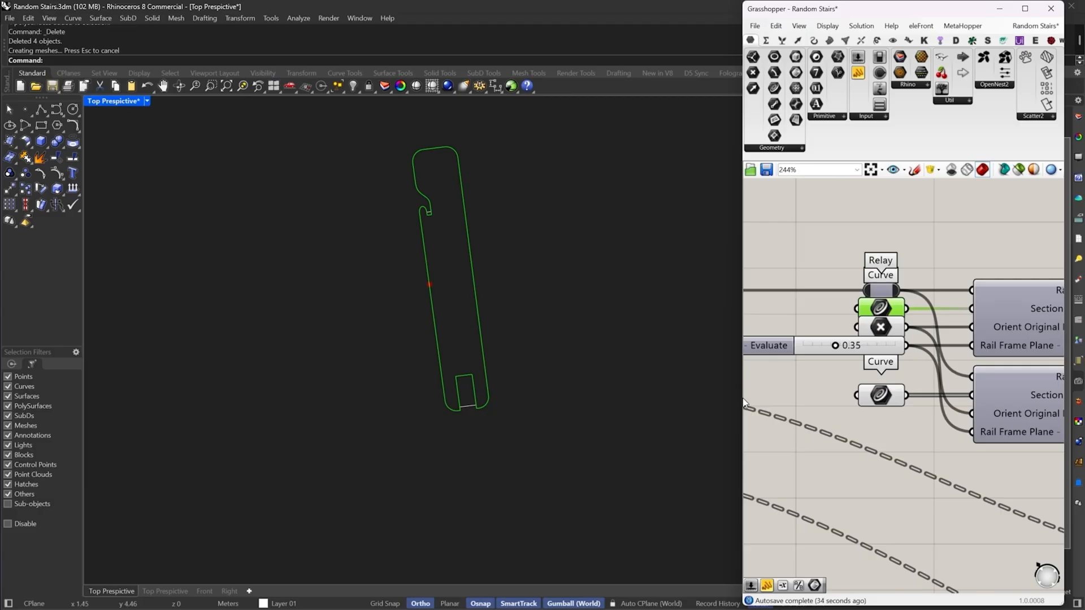
pyautogui.click(881, 333)
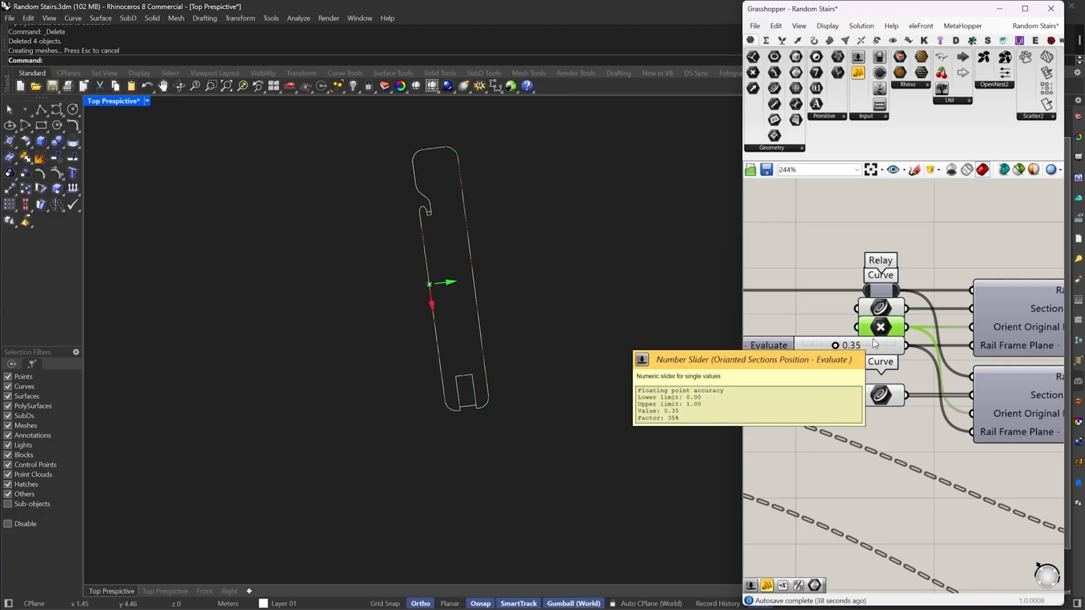
pyautogui.click(871, 403)
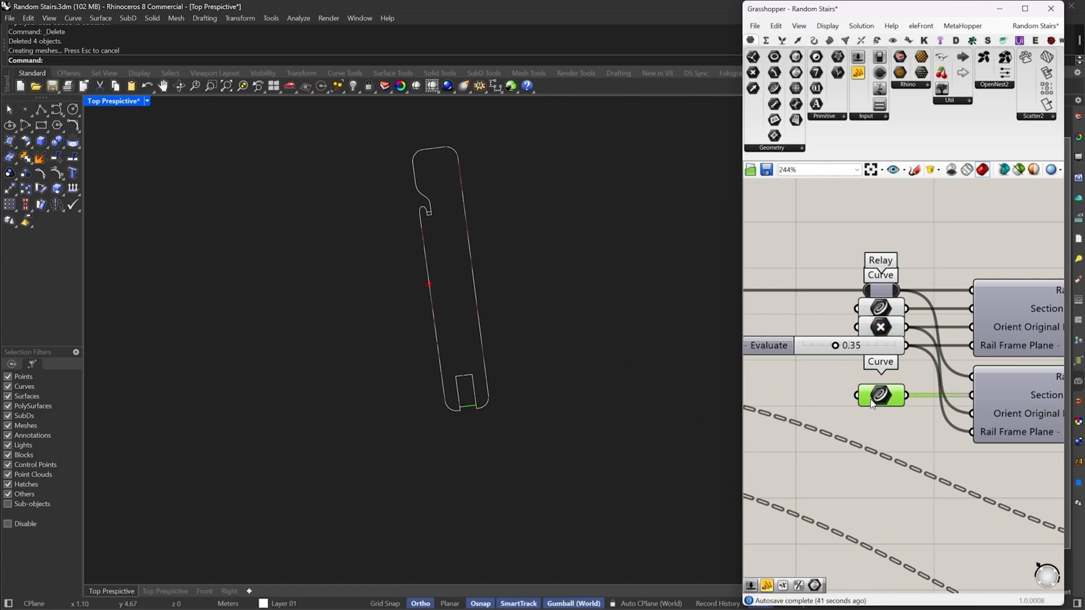
pyautogui.scroll(-2, 885, 318)
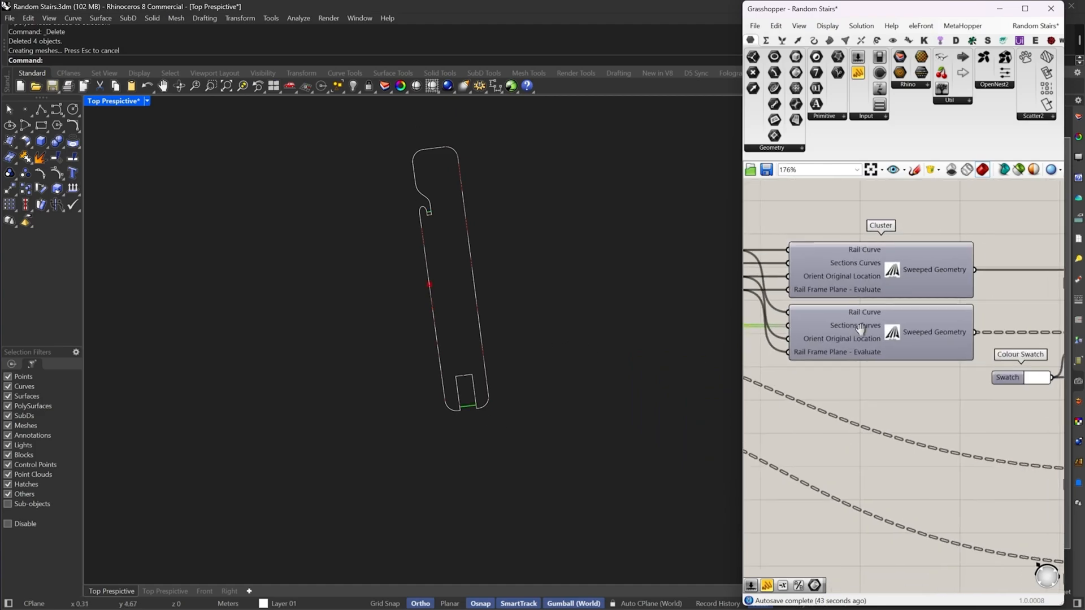
# Highlight the second sweep cluster and the oriented sections position slider to trace how they connect to the railing sweeps
pyautogui.click(897, 334)
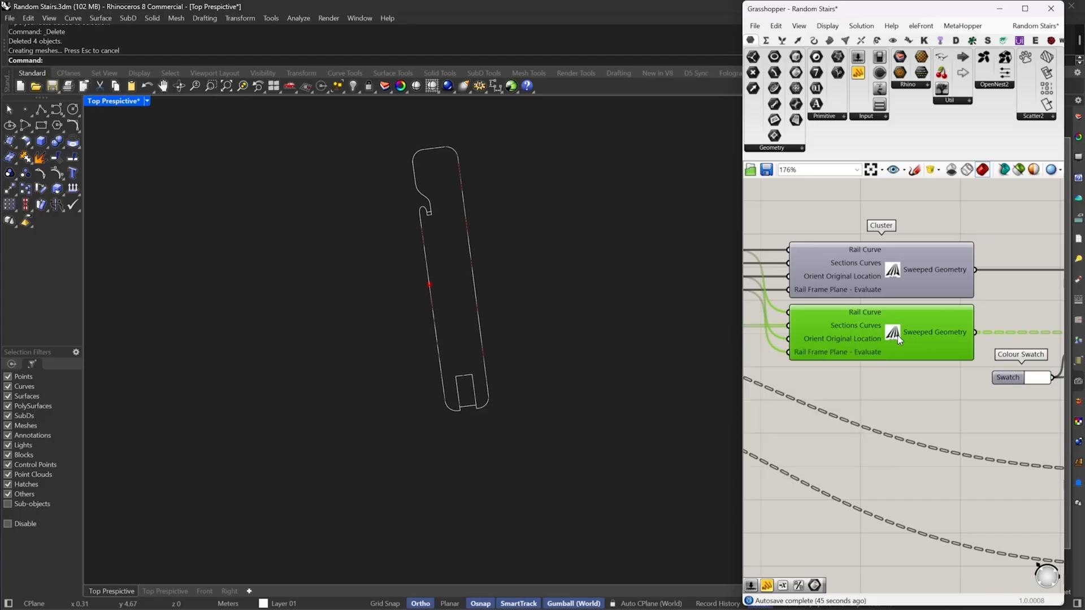
pyautogui.moveTo(897, 334); pyautogui.dragTo(960, 347, button='right')
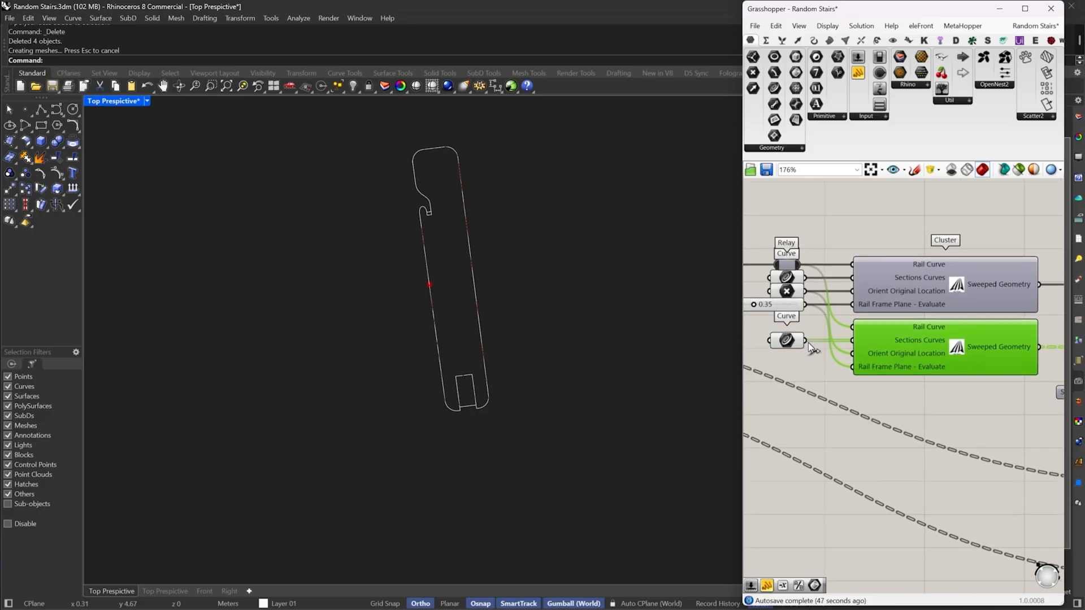
pyautogui.moveTo(927, 397); pyautogui.dragTo(754, 325)
pyautogui.moveTo(918, 339); pyautogui.dragTo(873, 361, button='right')
pyautogui.scroll(-4, 872, 345)
pyautogui.scroll(5, 832, 331)
pyautogui.click(817, 329)
pyautogui.moveTo(814, 334); pyautogui.dragTo(896, 348, button='right')
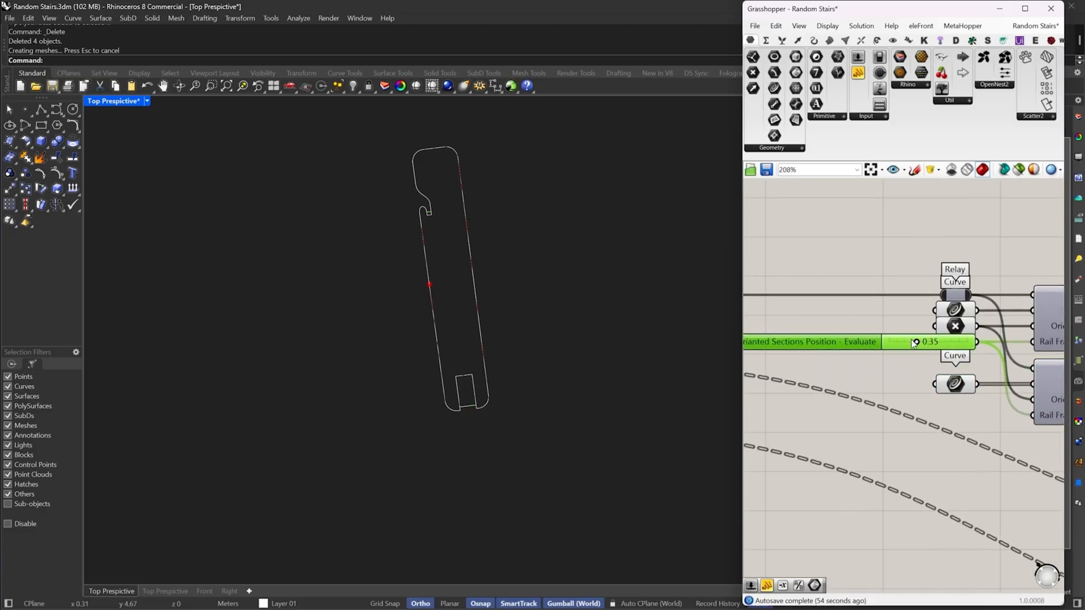
# Examine the swept railings up close around the flights and landings of the generated stairs model
pyautogui.scroll(-5, 482, 356)
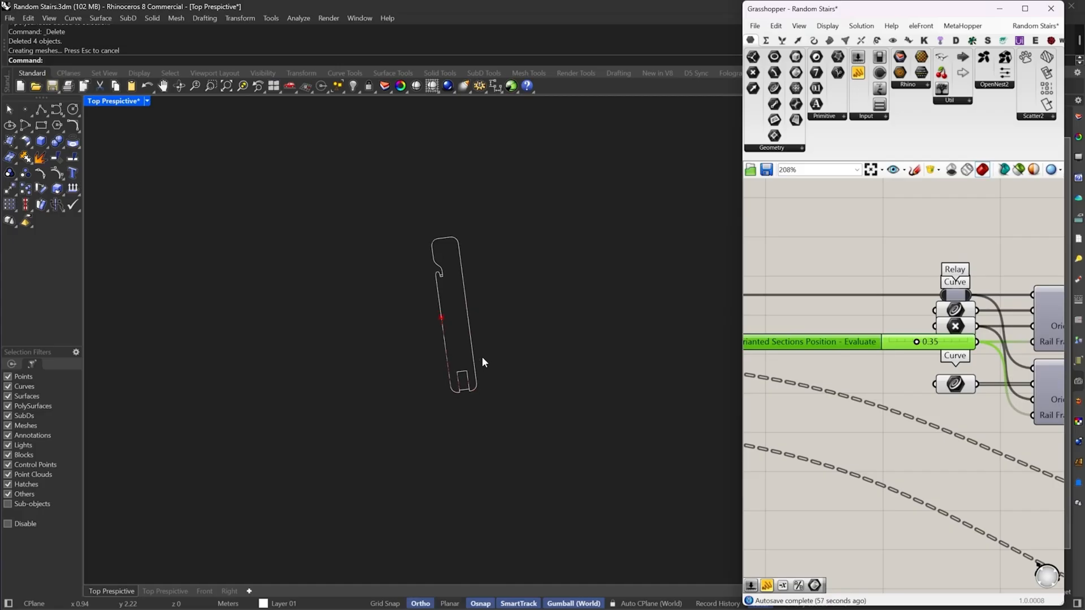
pyautogui.scroll(-10, 484, 356)
pyautogui.scroll(-7, 575, 313)
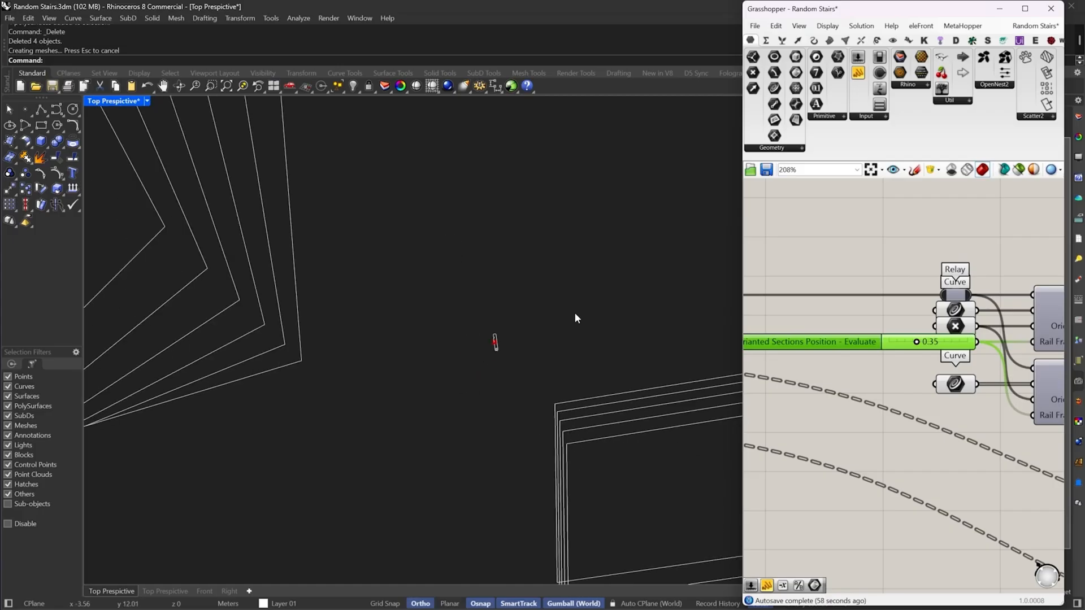
pyautogui.scroll(-5, 575, 313)
pyautogui.scroll(-4, 542, 309)
pyautogui.moveTo(508, 425); pyautogui.dragTo(478, 332, button='right')
pyautogui.scroll(5, 497, 398)
pyautogui.scroll(10, 478, 332)
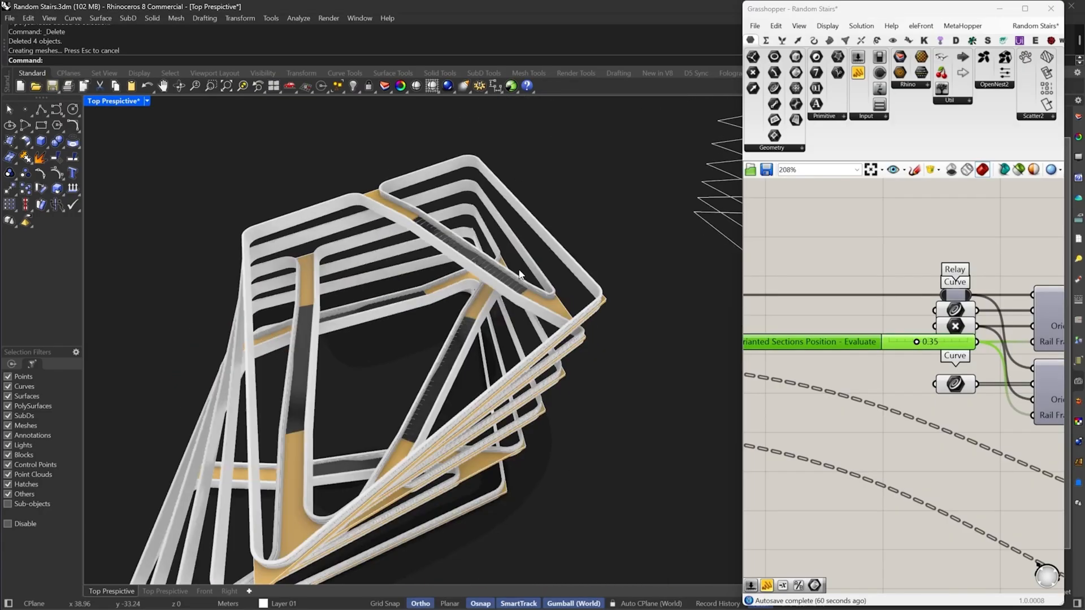
pyautogui.scroll(10, 587, 321)
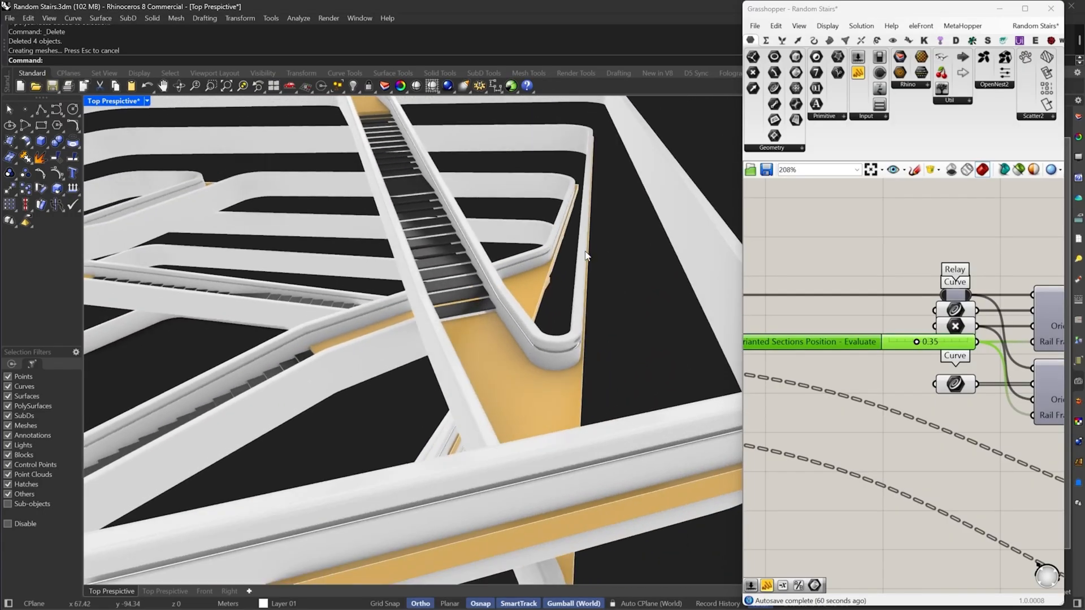
# Examine the whole atrium stairs model from other angles and survey the complete definition on the canvas
pyautogui.scroll(-8, 590, 323)
pyautogui.moveTo(590, 323); pyautogui.dragTo(513, 295, button='right')
pyautogui.scroll(-4, 604, 300)
pyautogui.scroll(-5, 502, 354)
pyautogui.scroll(10, 604, 389)
pyautogui.scroll(-3, 549, 417)
pyautogui.scroll(5, 548, 417)
pyautogui.scroll(3, 502, 339)
pyautogui.scroll(-6, 503, 362)
pyautogui.moveTo(528, 362); pyautogui.dragTo(564, 374, button='right')
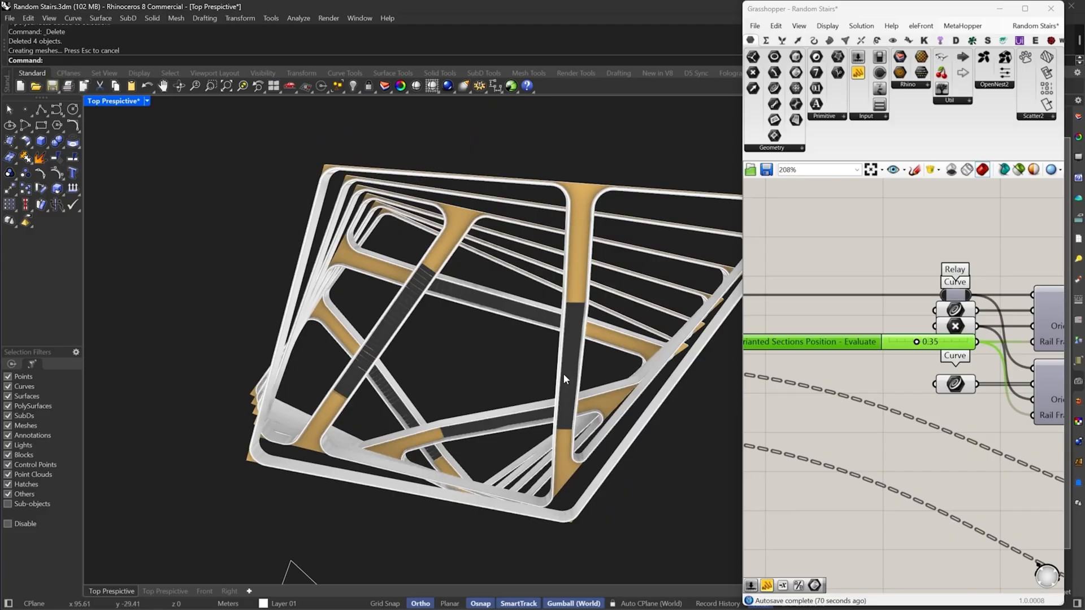
pyautogui.moveTo(475, 355); pyautogui.dragTo(477, 357, button='right')
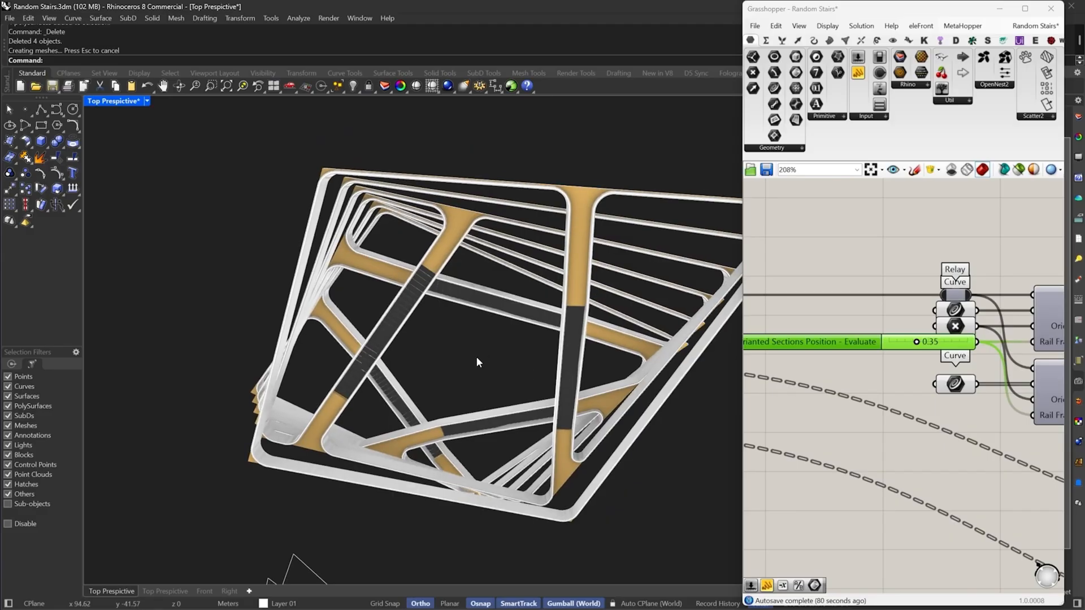
pyautogui.scroll(-8, 904, 396)
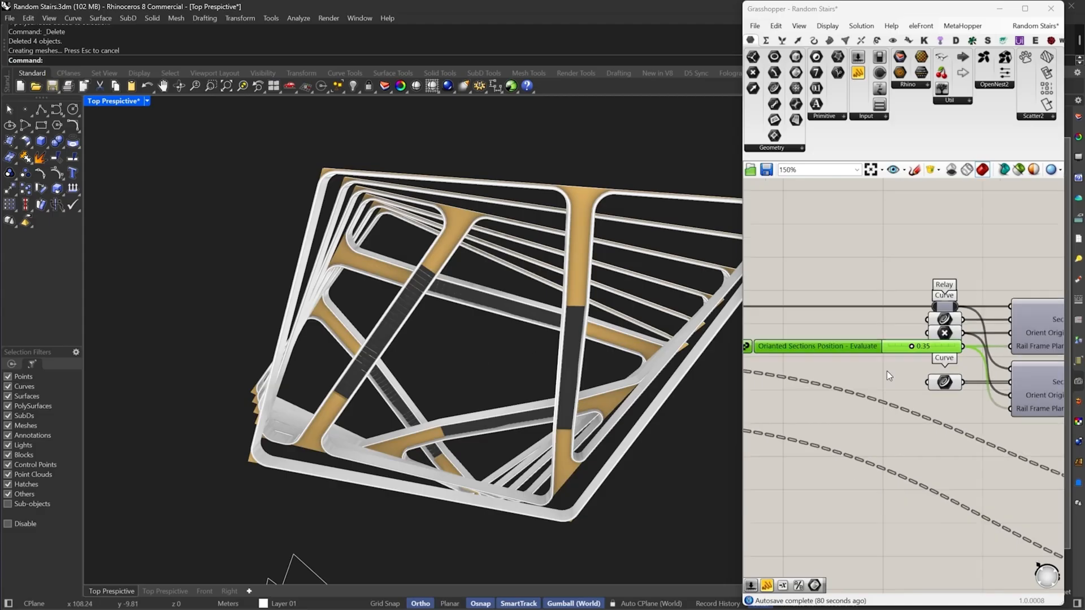
pyautogui.scroll(1, 912, 428)
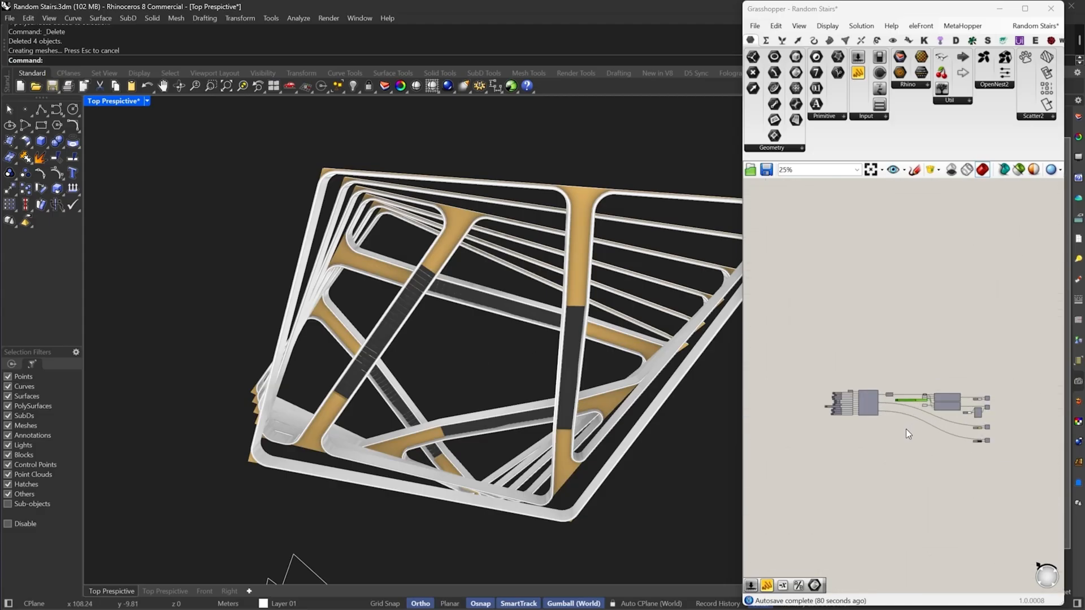